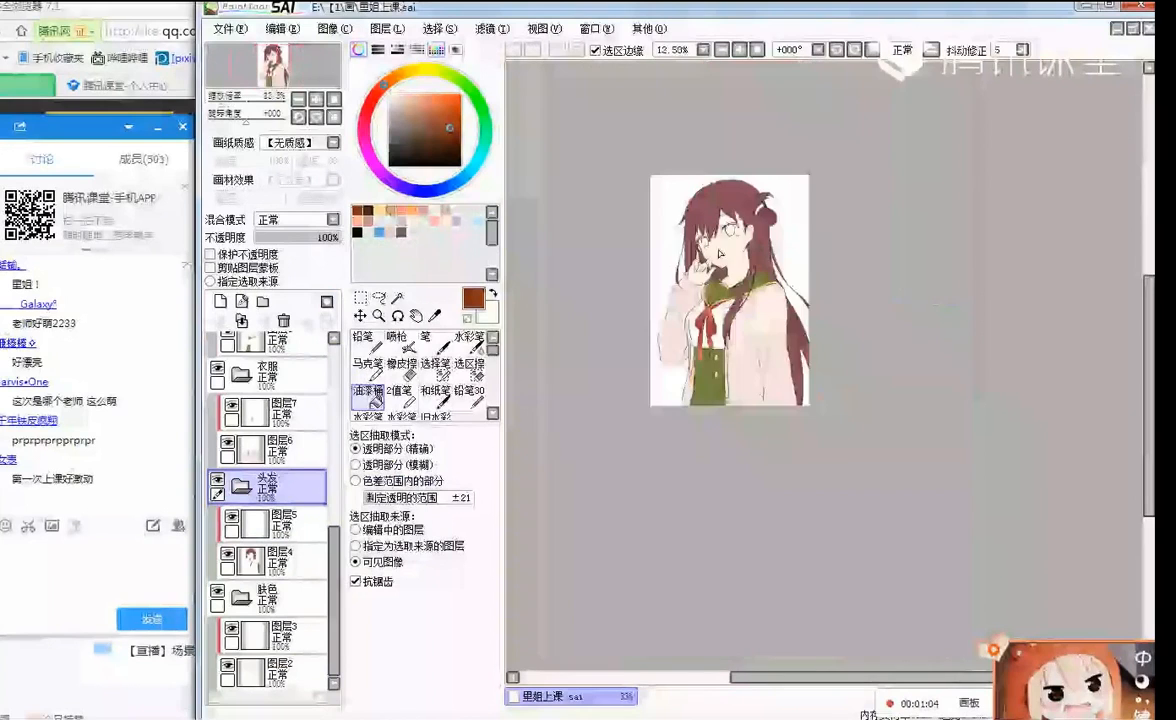
- Add a new layer directly above the 头发 folder and hide the 头发 and 肤色 folders
{"action": "left_click", "coordinate": [217, 481]}
{"action": "left_click", "coordinate": [220, 301]}
{"action": "left_click_drag", "start_coordinate": [281, 519], "coordinate": [296, 470]}
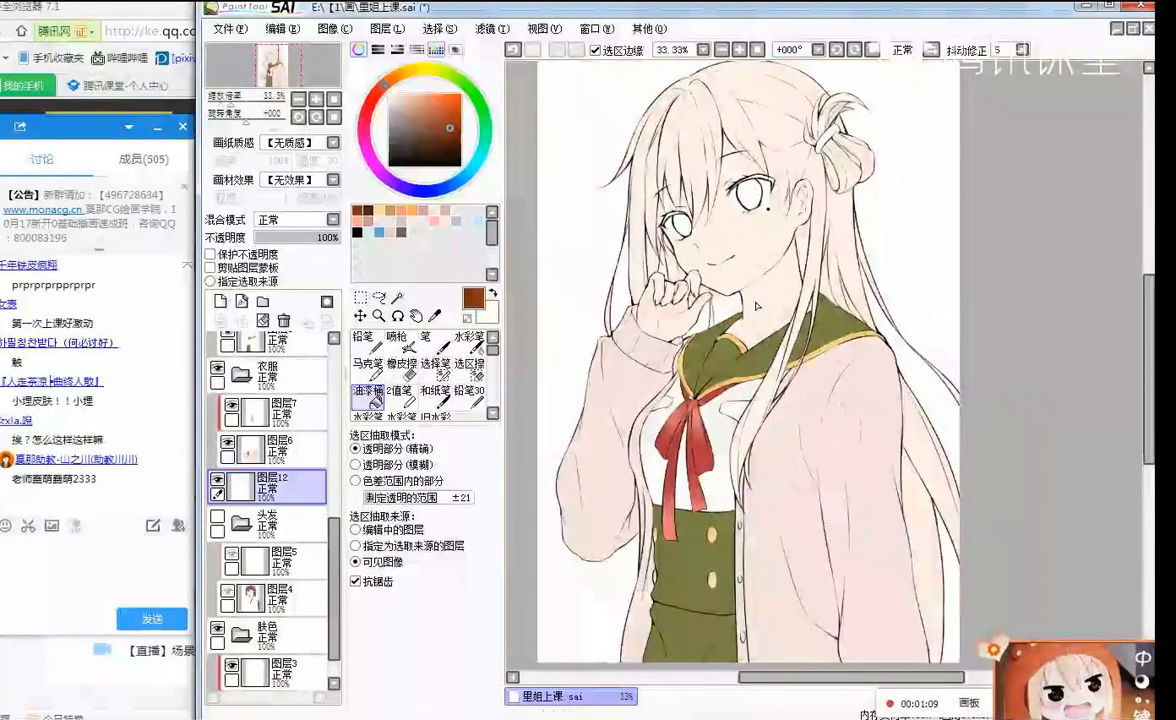
{"action": "scroll", "coordinate": [718, 117], "scroll_direction": "down", "scroll_amount": 1}
{"action": "scroll", "coordinate": [718, 117], "scroll_direction": "up", "scroll_amount": 2}
{"action": "scroll", "coordinate": [718, 117], "scroll_direction": "down", "scroll_amount": 2}
{"action": "scroll", "coordinate": [718, 117], "scroll_direction": "up", "scroll_amount": 3}
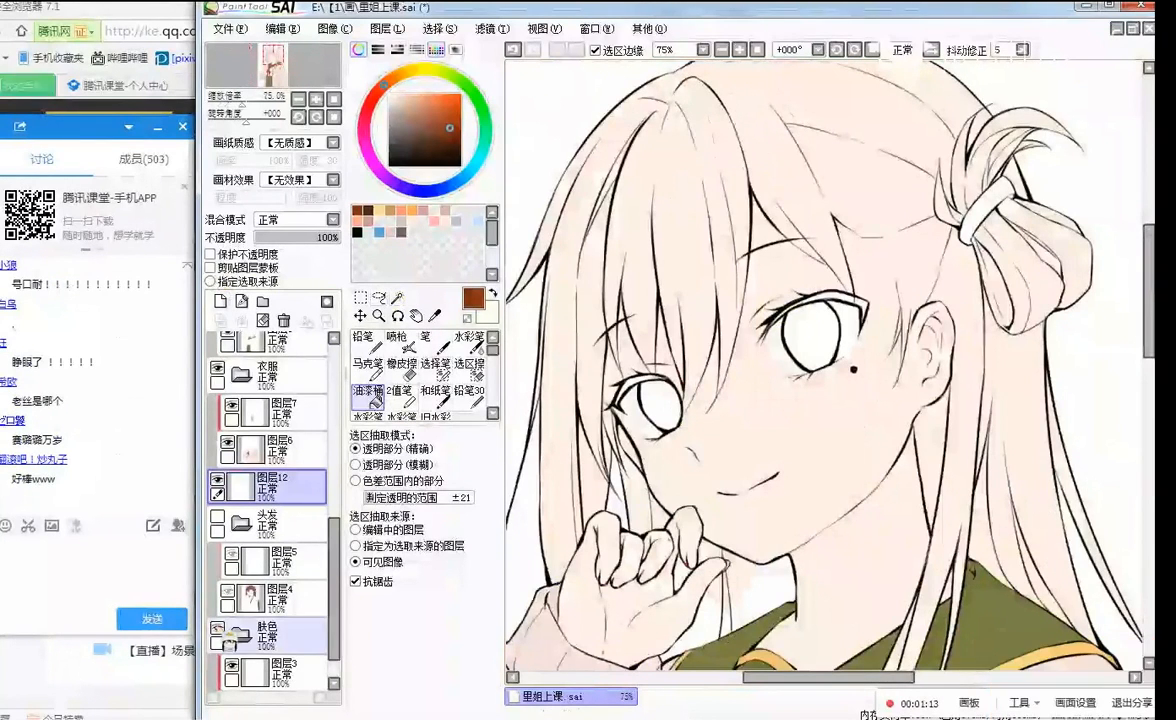
{"action": "scroll", "coordinate": [285, 555], "scroll_direction": "down", "scroll_amount": 1}
{"action": "left_click", "coordinate": [217, 591]}
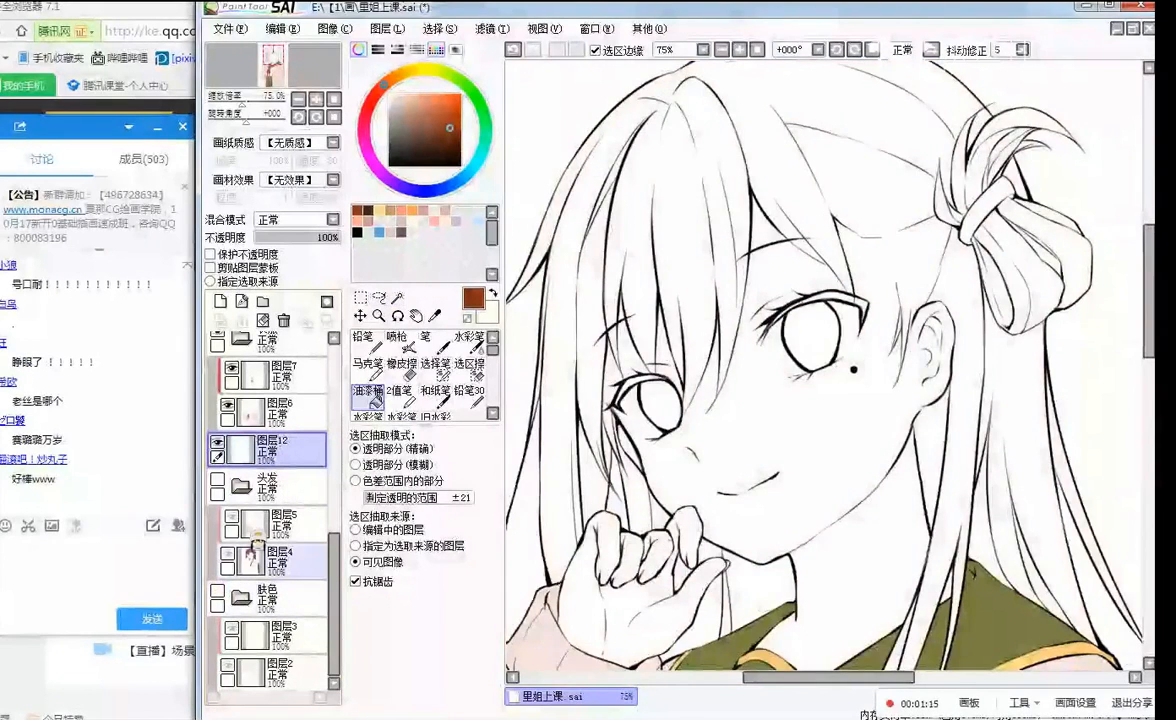
- Close the open hairline between the bangs and the ear with a jagged brown Pencil stroke
{"action": "scroll", "coordinate": [773, 147], "scroll_direction": "down", "scroll_amount": 3}
{"action": "scroll", "coordinate": [773, 147], "scroll_direction": "up", "scroll_amount": 4}
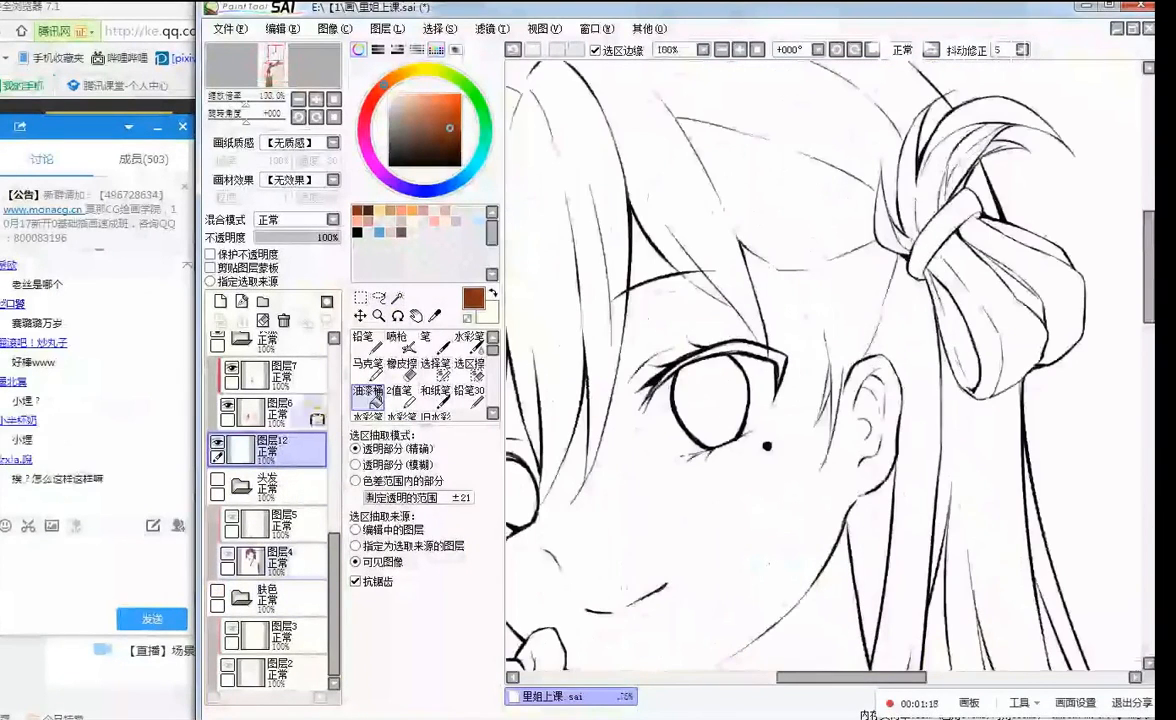
{"action": "key", "text": "n"}
{"action": "mouse_move", "coordinate": [776, 269]}
{"action": "left_mouse_down"}
{"action": "mouse_move", "coordinate": [811, 278]}
{"action": "mouse_move", "coordinate": [827, 300]}
{"action": "mouse_move", "coordinate": [809, 323]}
{"action": "mouse_move", "coordinate": [830, 348]}
{"action": "mouse_move", "coordinate": [830, 327]}
{"action": "mouse_move", "coordinate": [829, 343]}
{"action": "left_mouse_up"}
{"action": "key", "text": "ctrl+z"}
{"action": "key", "text": "ctrl+z"}
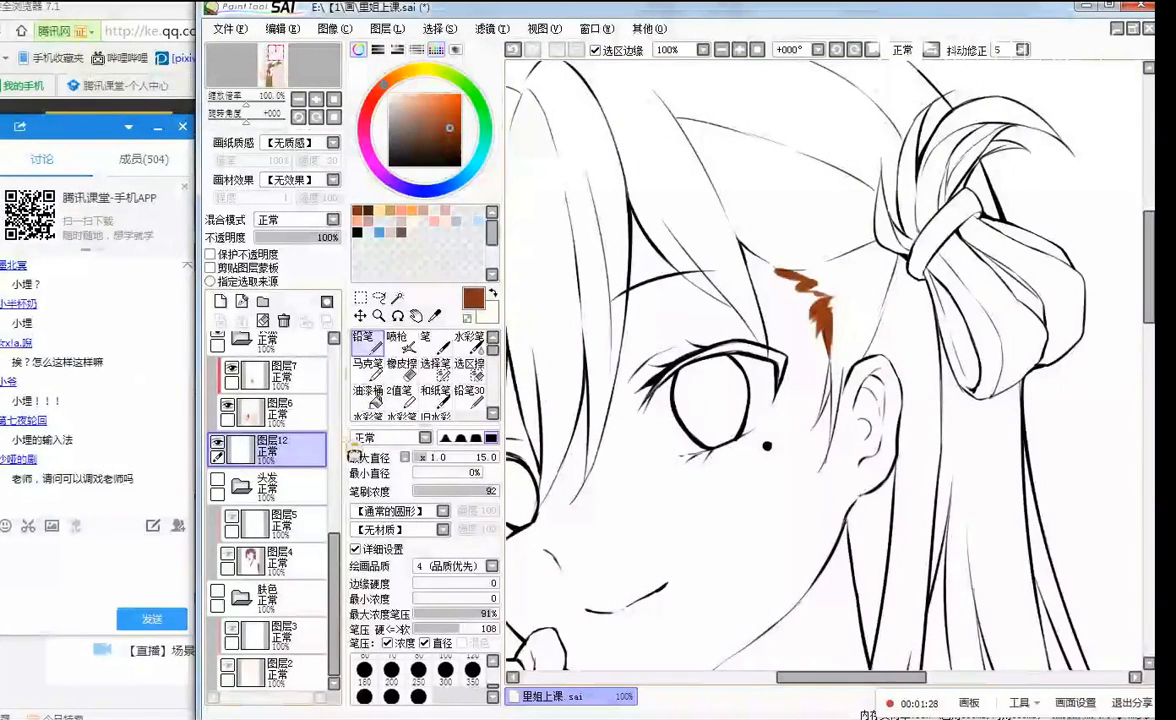
- Fill the crown, bangs and narrow gaps between the front locks with brown using the paint bucket (油漆桶)
{"action": "left_click", "coordinate": [367, 396]}
{"action": "scroll", "coordinate": [848, 226], "scroll_direction": "down", "scroll_amount": 3}
{"action": "left_click", "coordinate": [832, 210]}
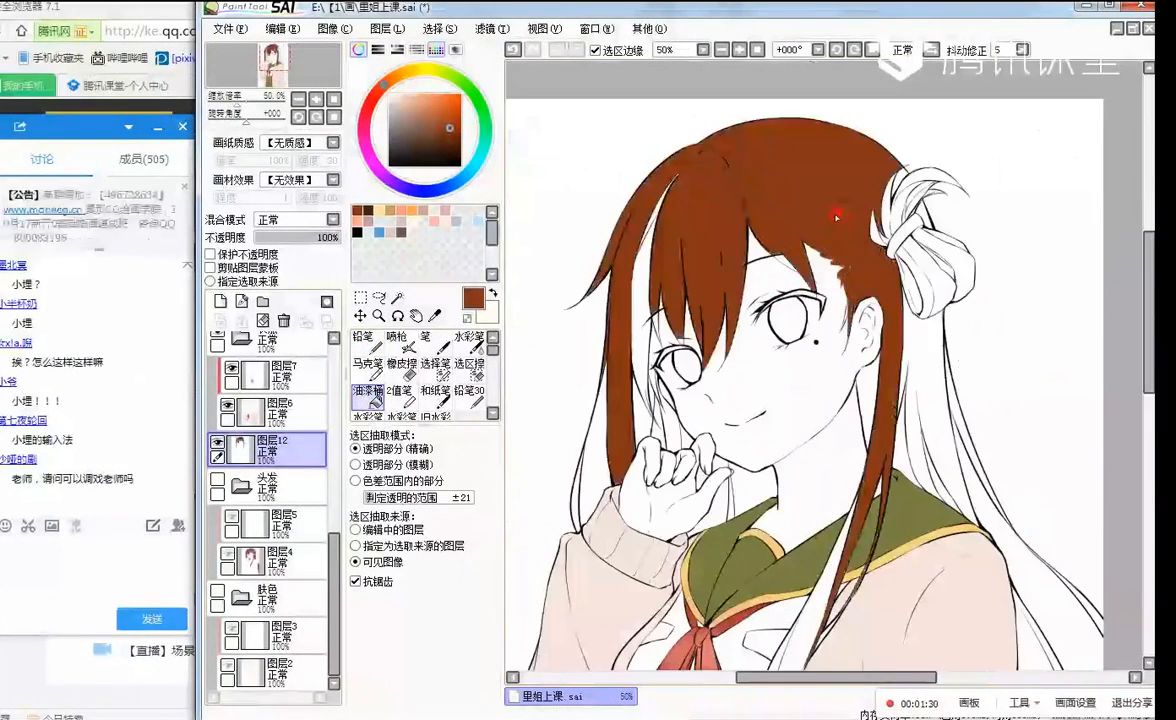
{"action": "scroll", "coordinate": [832, 210], "scroll_direction": "up", "scroll_amount": 3}
{"action": "left_click", "coordinate": [668, 297]}
{"action": "left_click", "coordinate": [687, 157]}
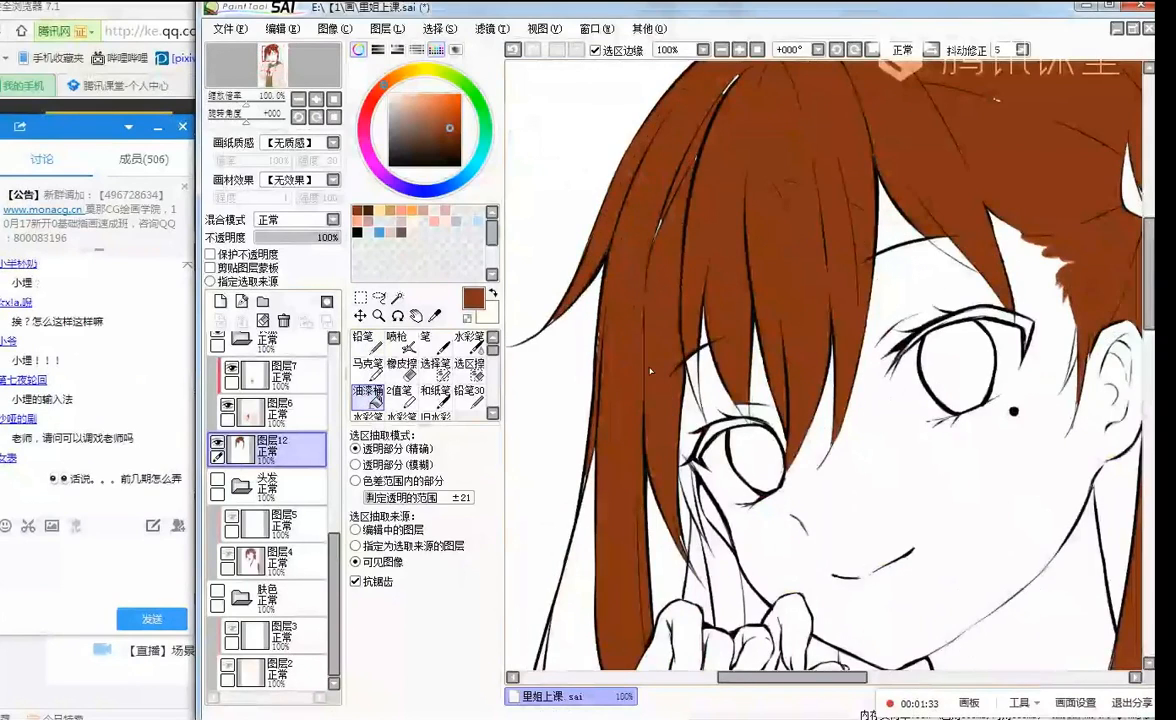
- Fill the long thin strand beside the raised hand with the same brown
{"action": "scroll", "coordinate": [650, 371], "scroll_direction": "down", "scroll_amount": 3}
{"action": "scroll", "coordinate": [627, 449], "scroll_direction": "up", "scroll_amount": 3}
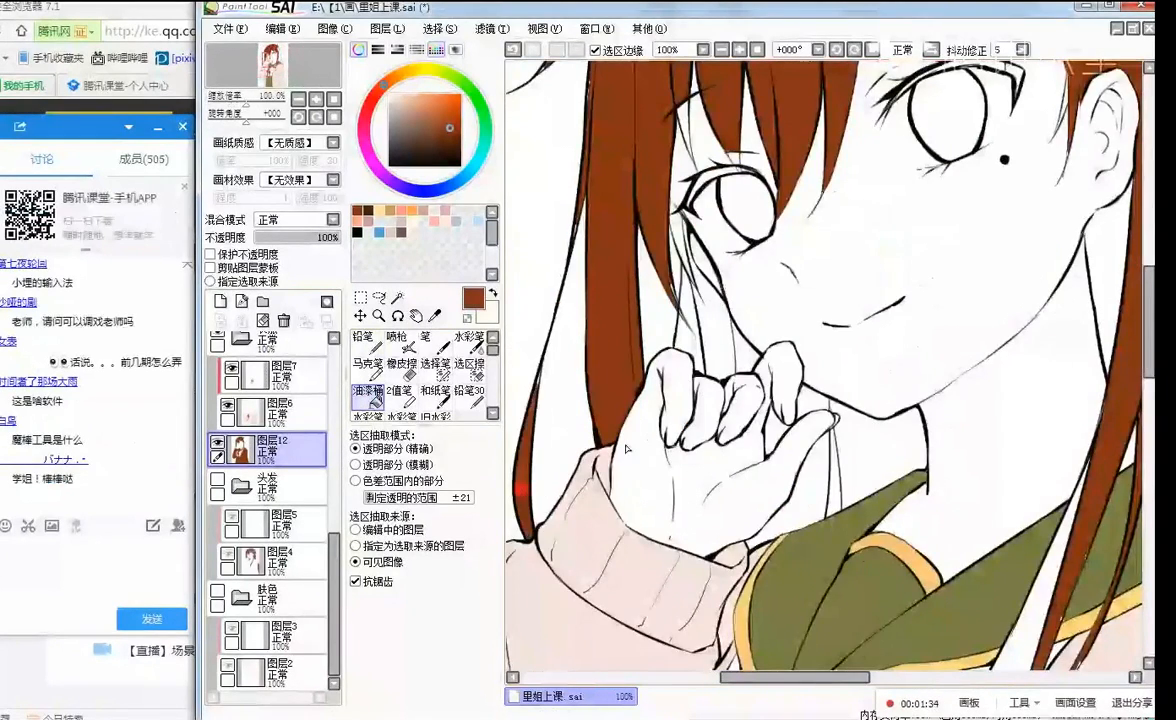
{"action": "scroll", "coordinate": [627, 449], "scroll_direction": "down", "scroll_amount": 3}
{"action": "scroll", "coordinate": [562, 508], "scroll_direction": "up", "scroll_amount": 3}
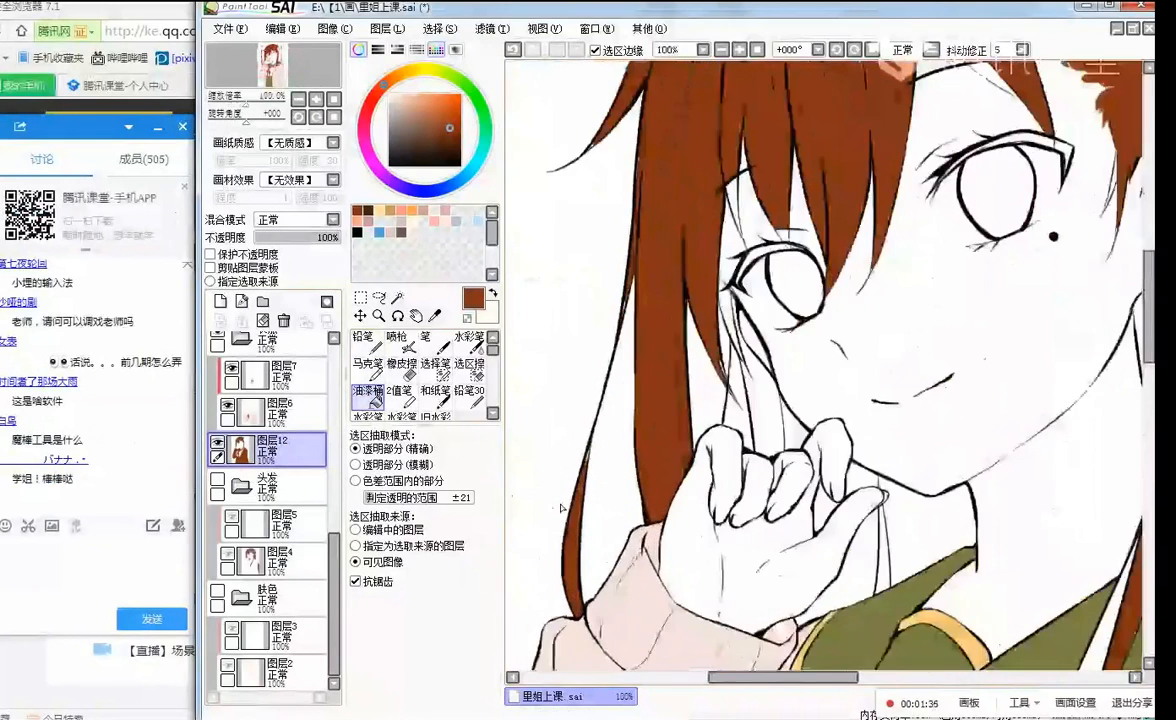
- Set the Pencil's maximum diameter to 5 and paint brown into the unfilled tip of the long outer strand
{"action": "scroll", "coordinate": [592, 469], "scroll_direction": "up", "scroll_amount": 1}
{"action": "scroll", "coordinate": [594, 457], "scroll_direction": "down", "scroll_amount": 1}
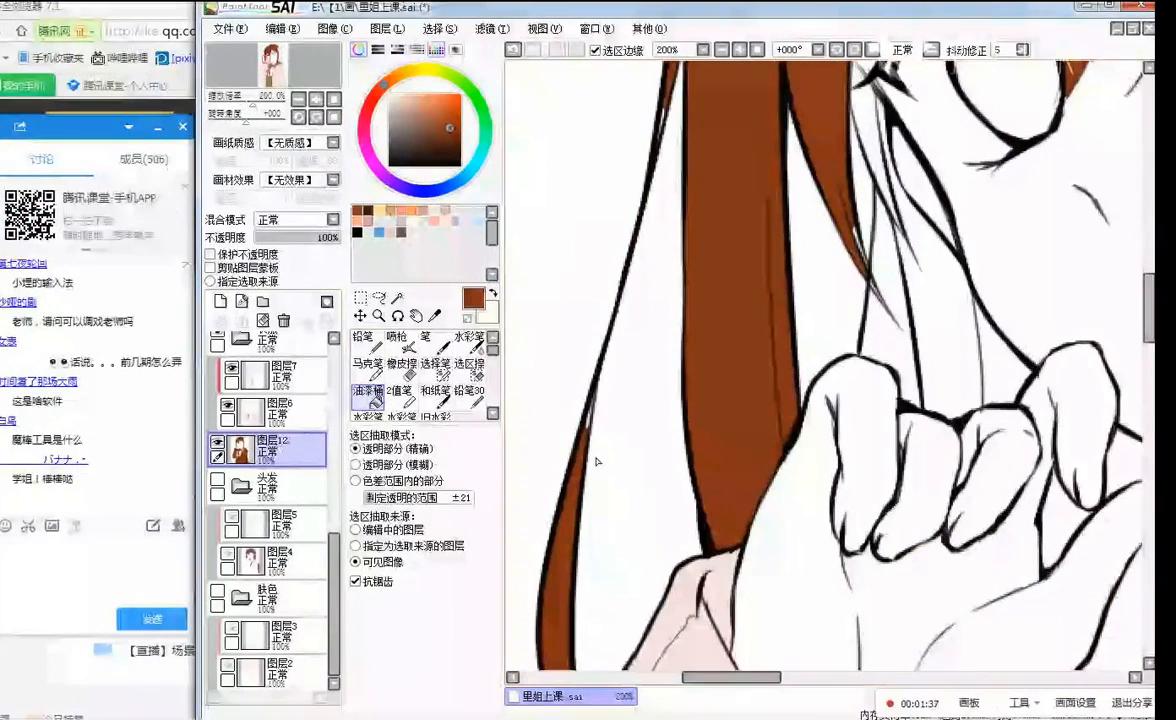
{"action": "key", "text": "n"}
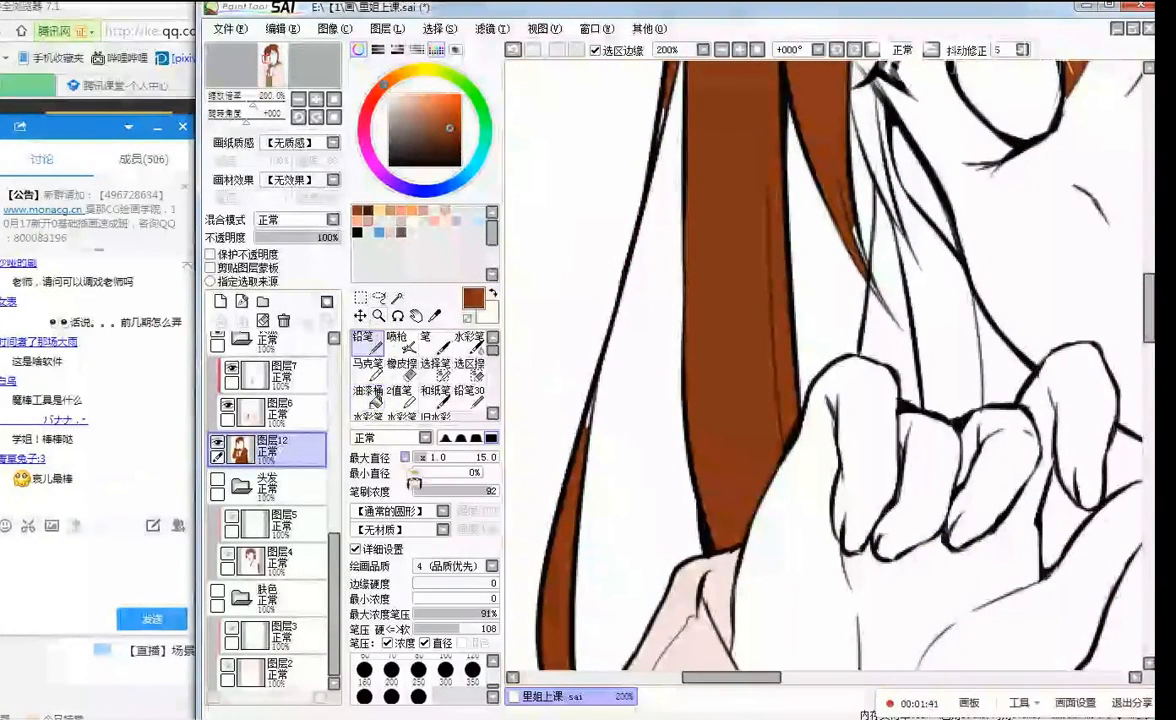
{"action": "left_click", "coordinate": [594, 388]}
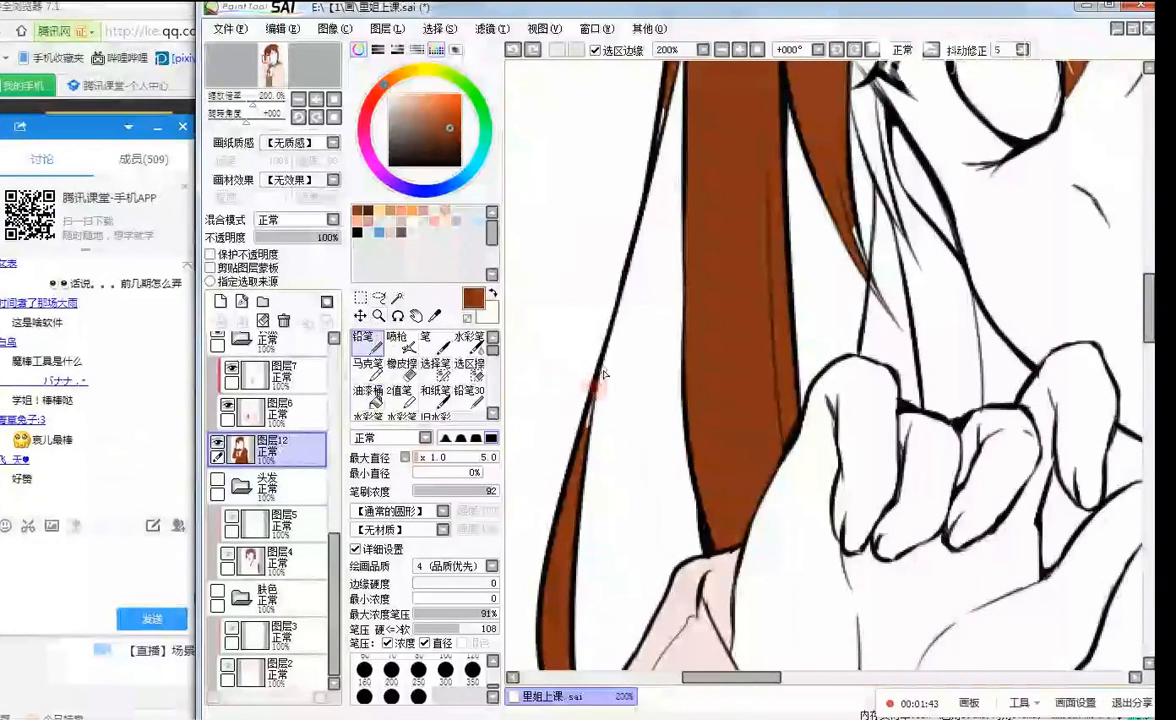
{"action": "left_click_drag", "start_coordinate": [600, 370], "coordinate": [587, 452]}
- Paint brown into the unfilled strand tips beside the face and above the raised hand
{"action": "scroll", "coordinate": [628, 315], "scroll_direction": "down", "scroll_amount": 3}
{"action": "scroll", "coordinate": [640, 182], "scroll_direction": "up", "scroll_amount": 2}
{"action": "left_click_drag", "start_coordinate": [591, 122], "coordinate": [581, 194]}
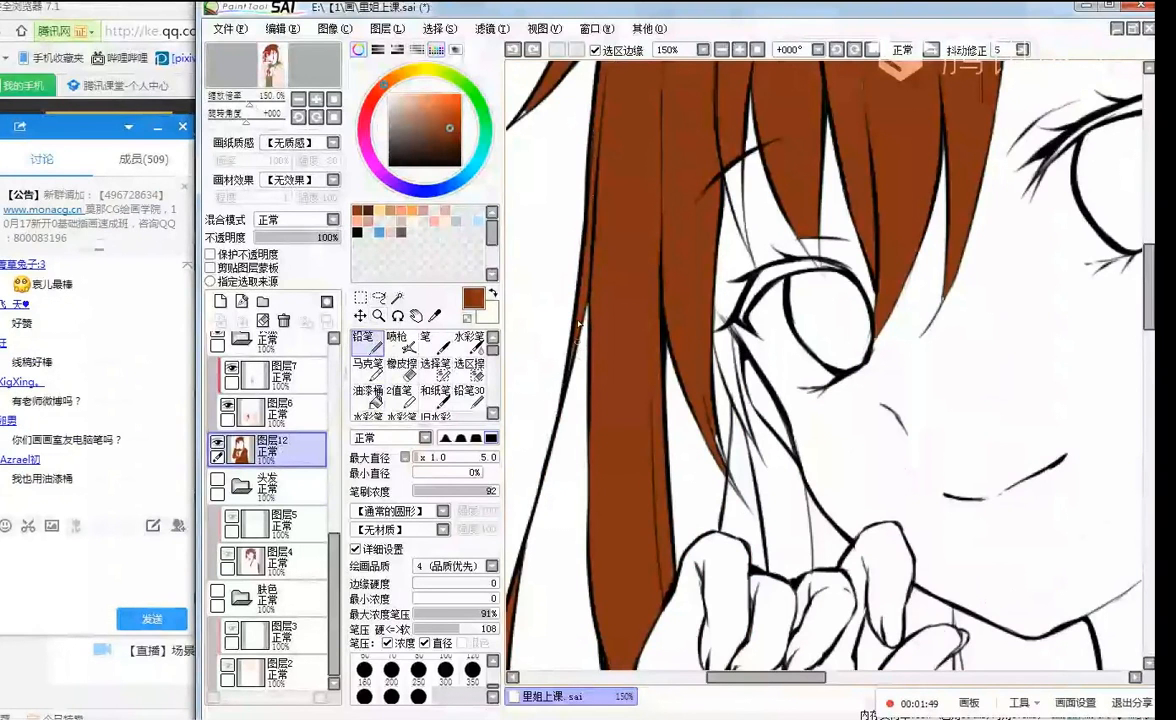
{"action": "mouse_move", "coordinate": [578, 325]}
{"action": "left_mouse_down"}
{"action": "mouse_move", "coordinate": [565, 395]}
{"action": "mouse_move", "coordinate": [572, 362]}
{"action": "left_mouse_up"}
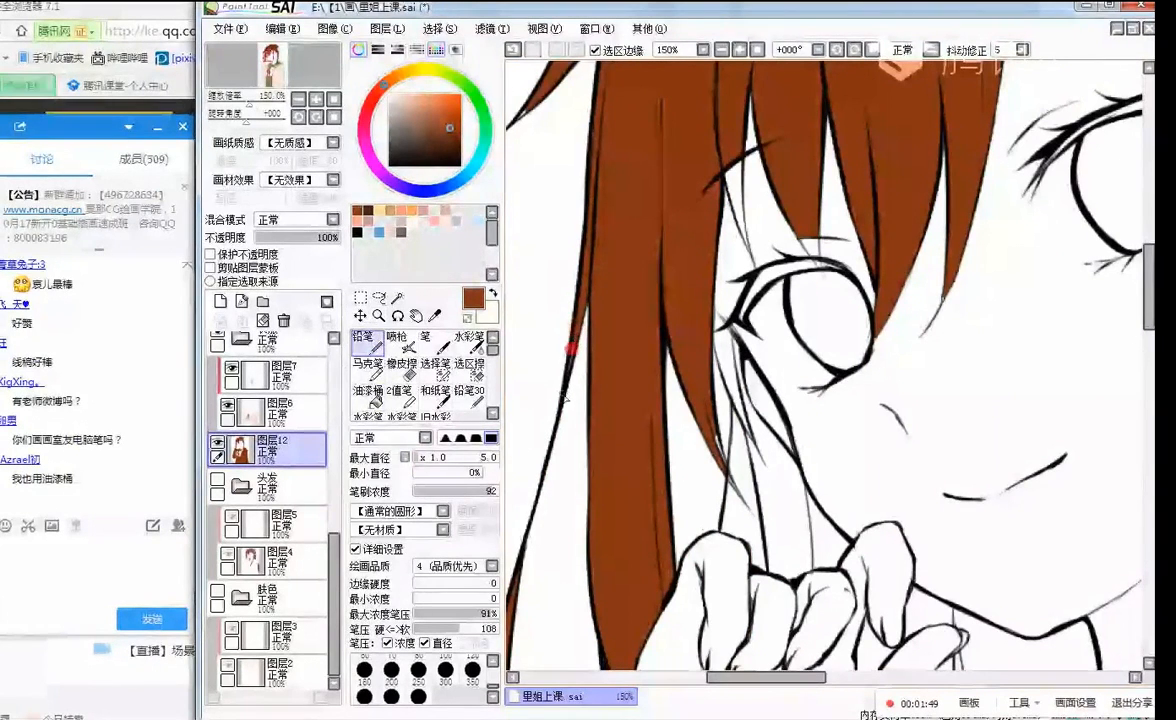
{"action": "left_click_drag", "start_coordinate": [708, 412], "coordinate": [724, 455]}
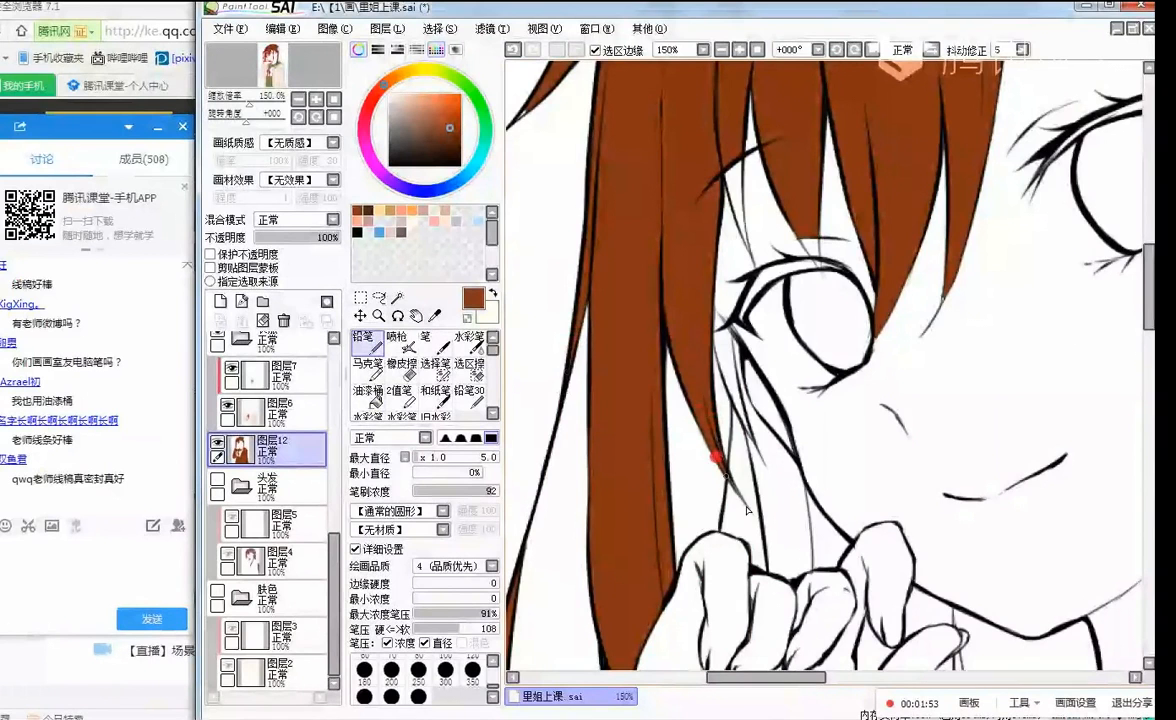
- Touch up the small unfilled gaps along the outer side lock in brown
{"action": "scroll", "coordinate": [770, 267], "scroll_direction": "down", "scroll_amount": 2}
{"action": "scroll", "coordinate": [653, 158], "scroll_direction": "up", "scroll_amount": 3}
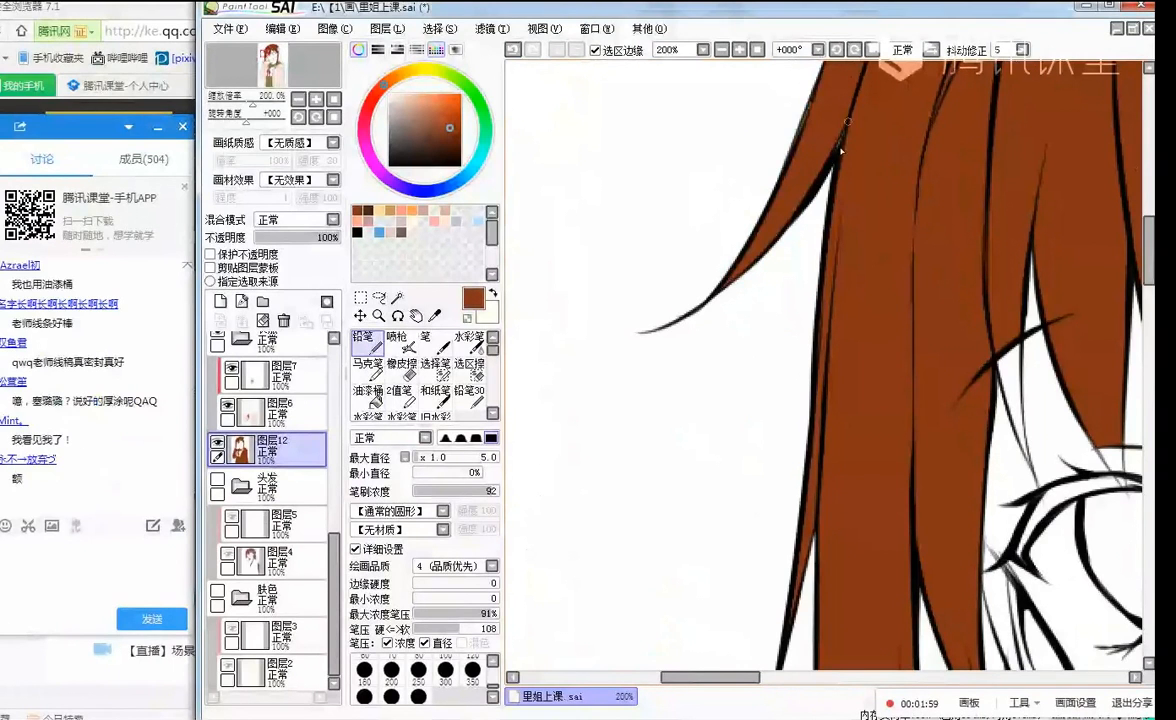
{"action": "left_click_drag", "start_coordinate": [808, 78], "coordinate": [826, 150]}
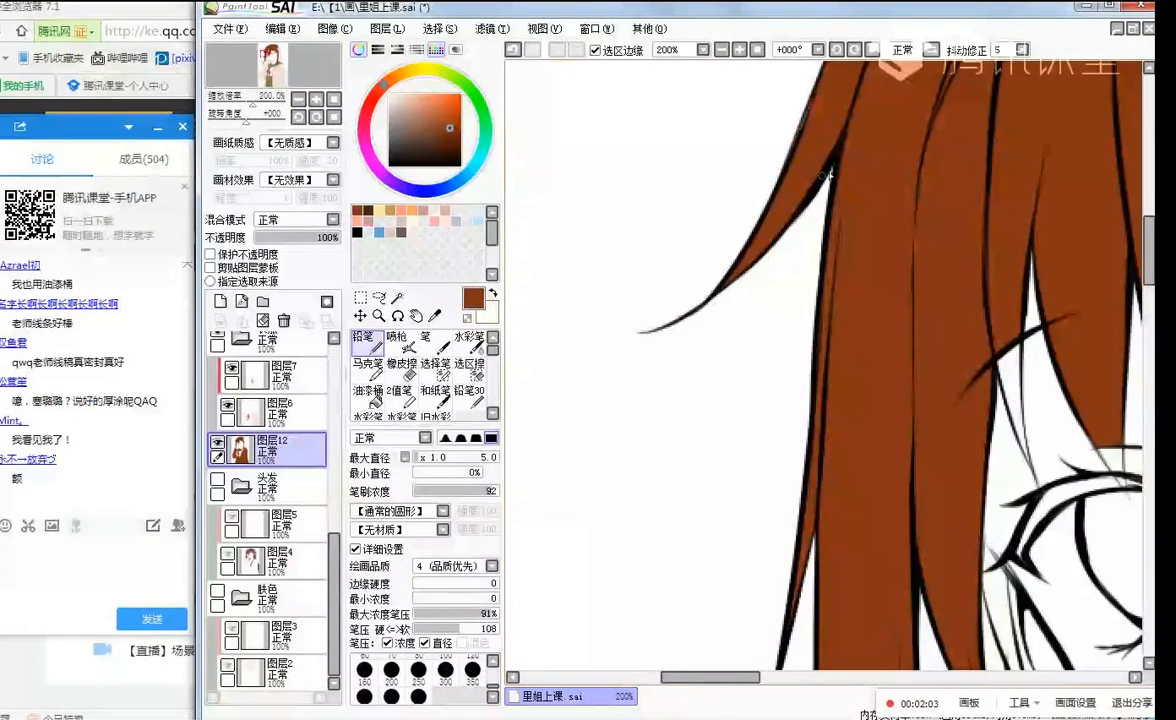
{"action": "scroll", "coordinate": [826, 175], "scroll_direction": "down", "scroll_amount": 4}
{"action": "scroll", "coordinate": [770, 175], "scroll_direction": "up", "scroll_amount": 4}
{"action": "scroll", "coordinate": [794, 203], "scroll_direction": "down", "scroll_amount": 1}
{"action": "left_click_drag", "start_coordinate": [794, 203], "coordinate": [766, 318]}
- Set the Pencil's maximum diameter to 7 and touch up the brown hair edge at the temple
{"action": "left_click", "coordinate": [428, 457]}
{"action": "left_click", "coordinate": [425, 457]}
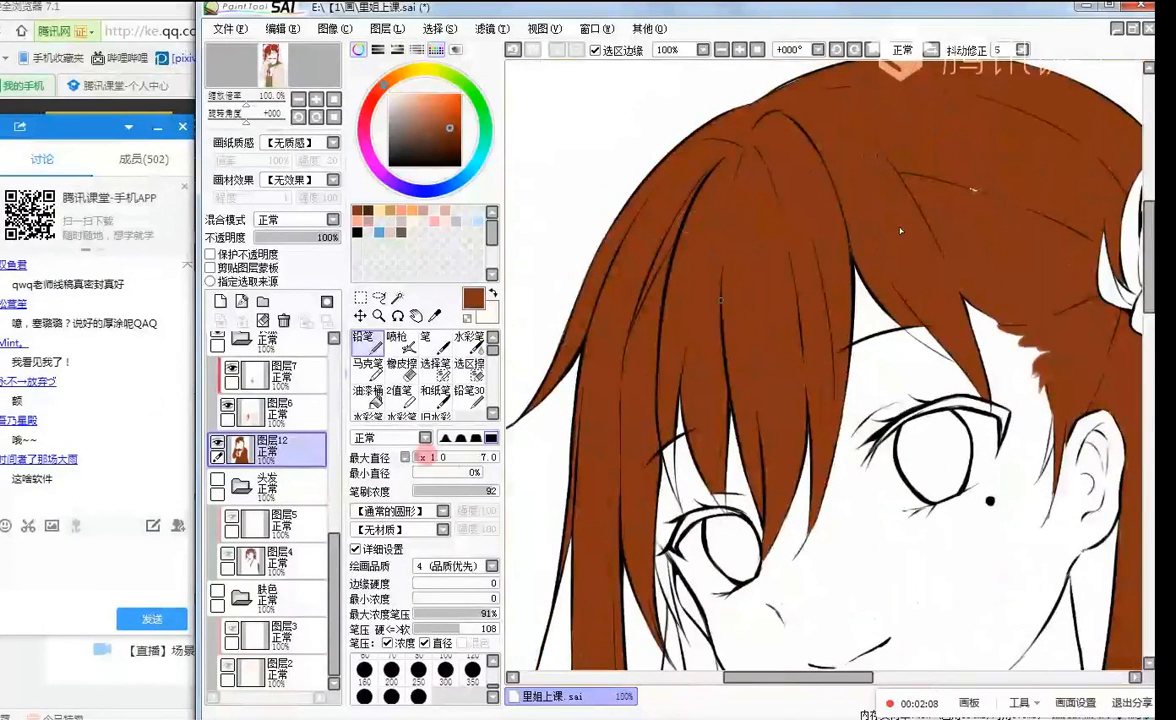
{"action": "scroll", "coordinate": [739, 209], "scroll_direction": "down", "scroll_amount": 3}
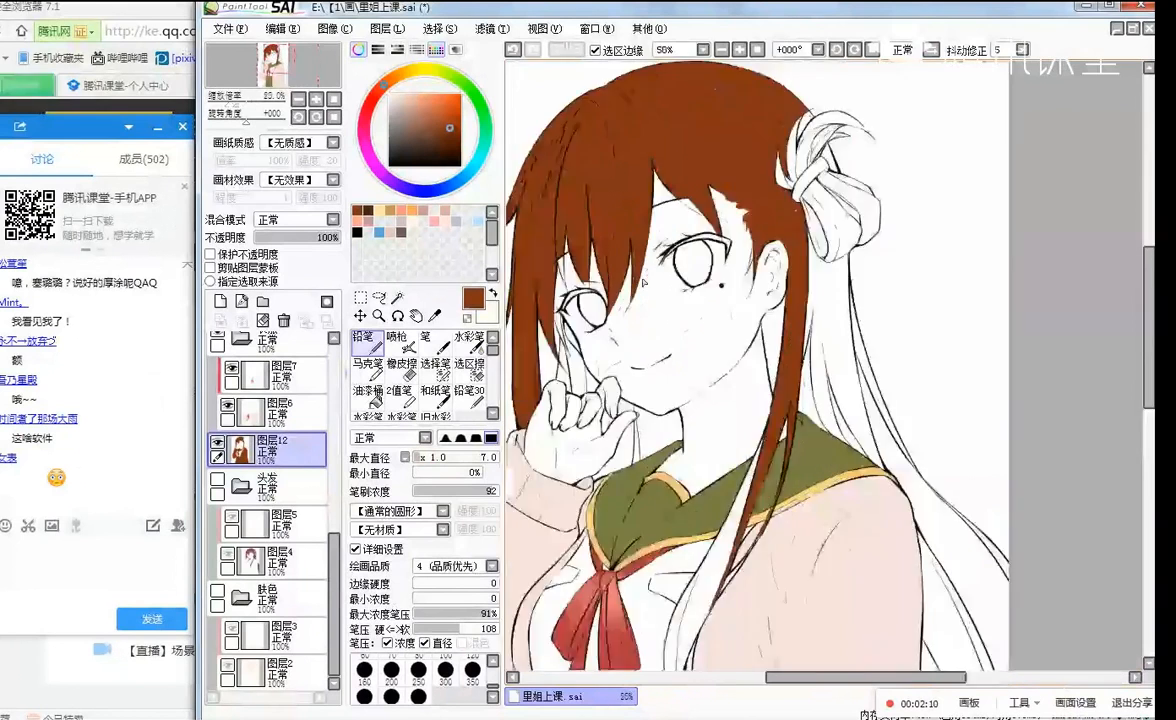
{"action": "left_click_drag", "start_coordinate": [739, 209], "coordinate": [748, 223]}
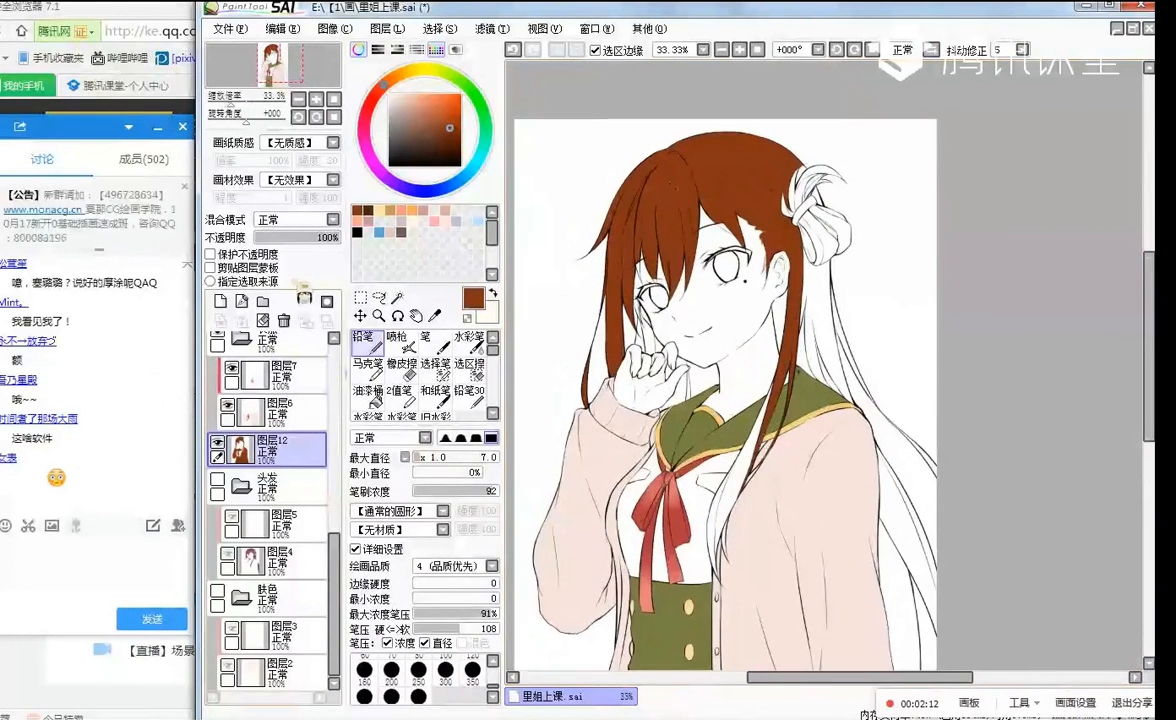
- Delete the brown hair fill layer and show the 头发 and 肤色 folders again
{"action": "left_click", "coordinate": [286, 322]}
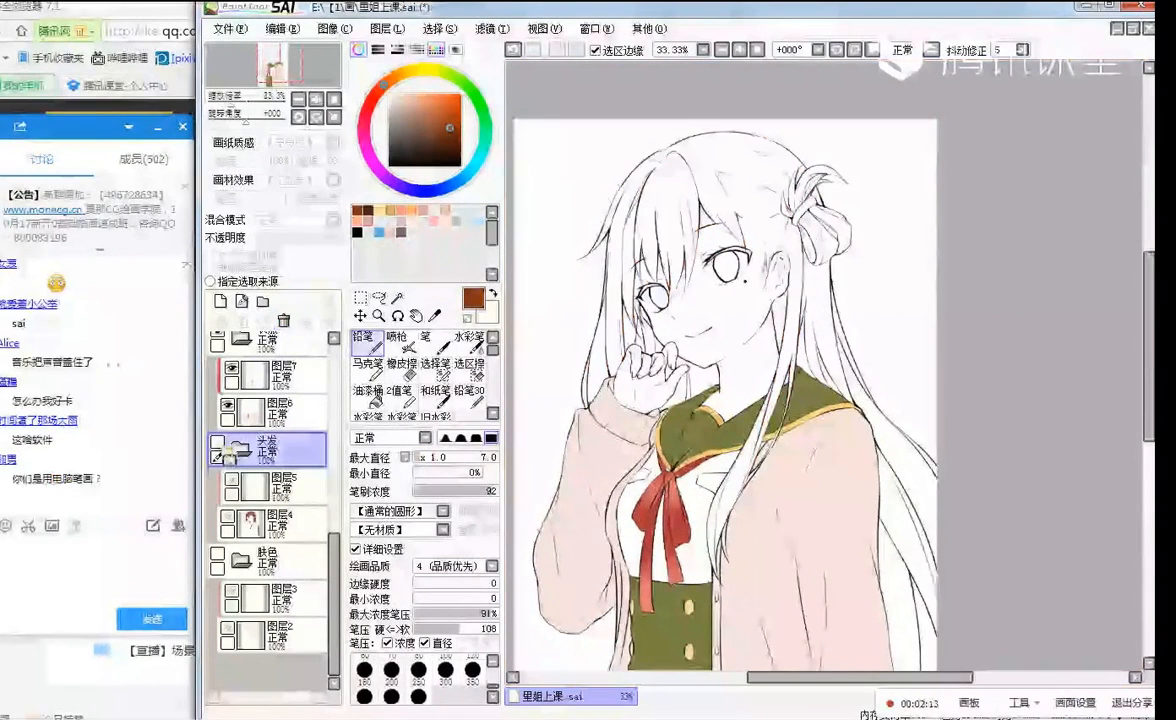
{"action": "key", "text": "ctrl+z"}
{"action": "scroll", "coordinate": [800, 360], "scroll_direction": "down", "scroll_amount": 1}
{"action": "scroll", "coordinate": [800, 360], "scroll_direction": "up", "scroll_amount": 2}
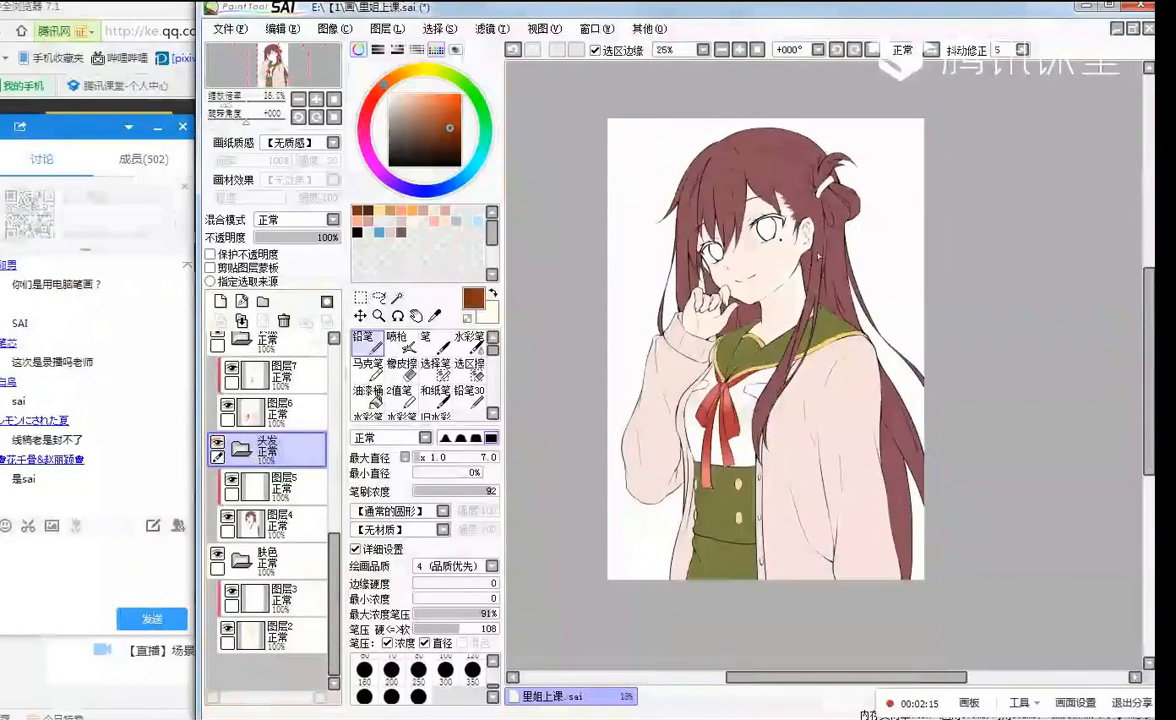
- Examine the flat colours of the hair, skin and clothes together with their layer folders
{"action": "scroll", "coordinate": [860, 228], "scroll_direction": "down", "scroll_amount": 1}
{"action": "scroll", "coordinate": [798, 198], "scroll_direction": "up", "scroll_amount": 1}
{"action": "scroll", "coordinate": [798, 198], "scroll_direction": "down", "scroll_amount": 1}
{"action": "scroll", "coordinate": [780, 197], "scroll_direction": "up", "scroll_amount": 1}
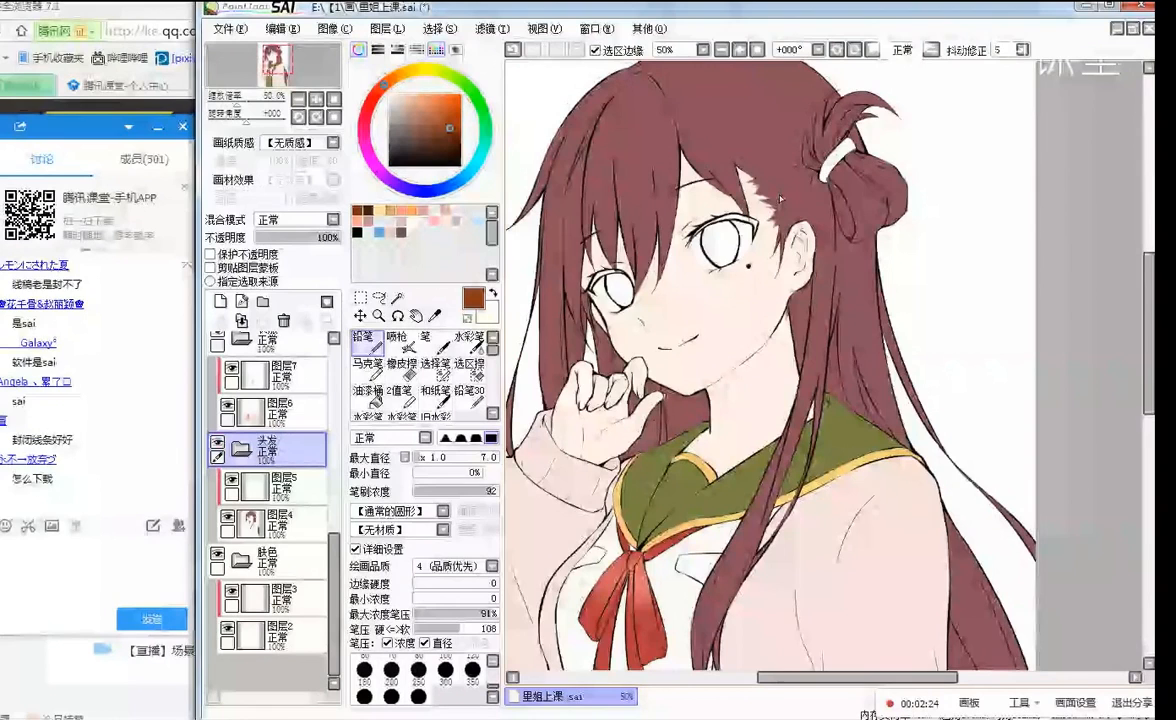
{"action": "scroll", "coordinate": [781, 199], "scroll_direction": "down", "scroll_amount": 1}
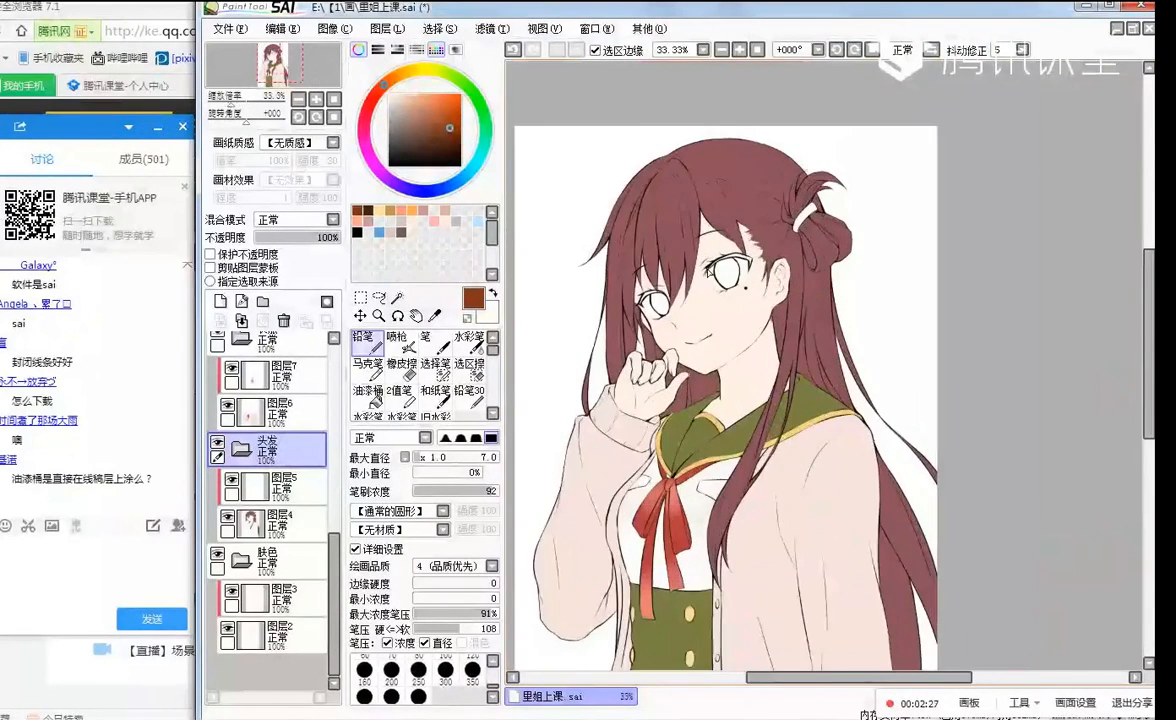
{"action": "scroll", "coordinate": [781, 199], "scroll_direction": "up", "scroll_amount": 1}
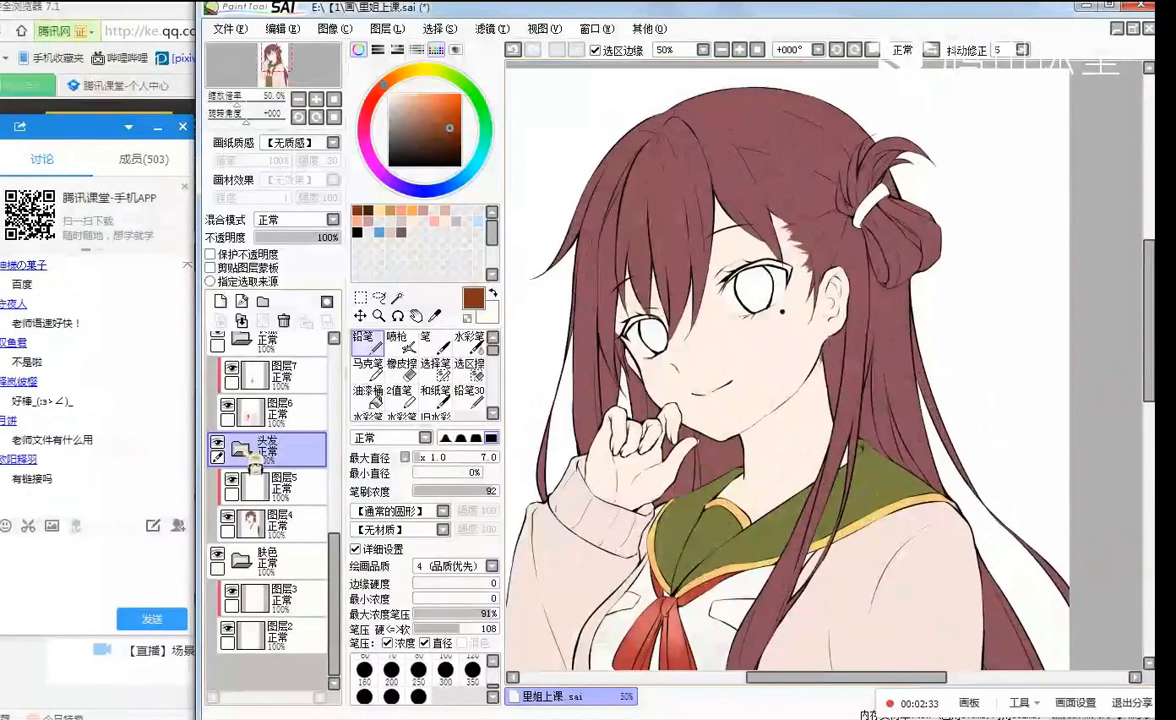
{"action": "mouse_move", "coordinate": [335, 558]}
{"action": "left_mouse_down"}
{"action": "mouse_move", "coordinate": [348, 368]}
{"action": "mouse_move", "coordinate": [338, 565]}
{"action": "left_mouse_up"}
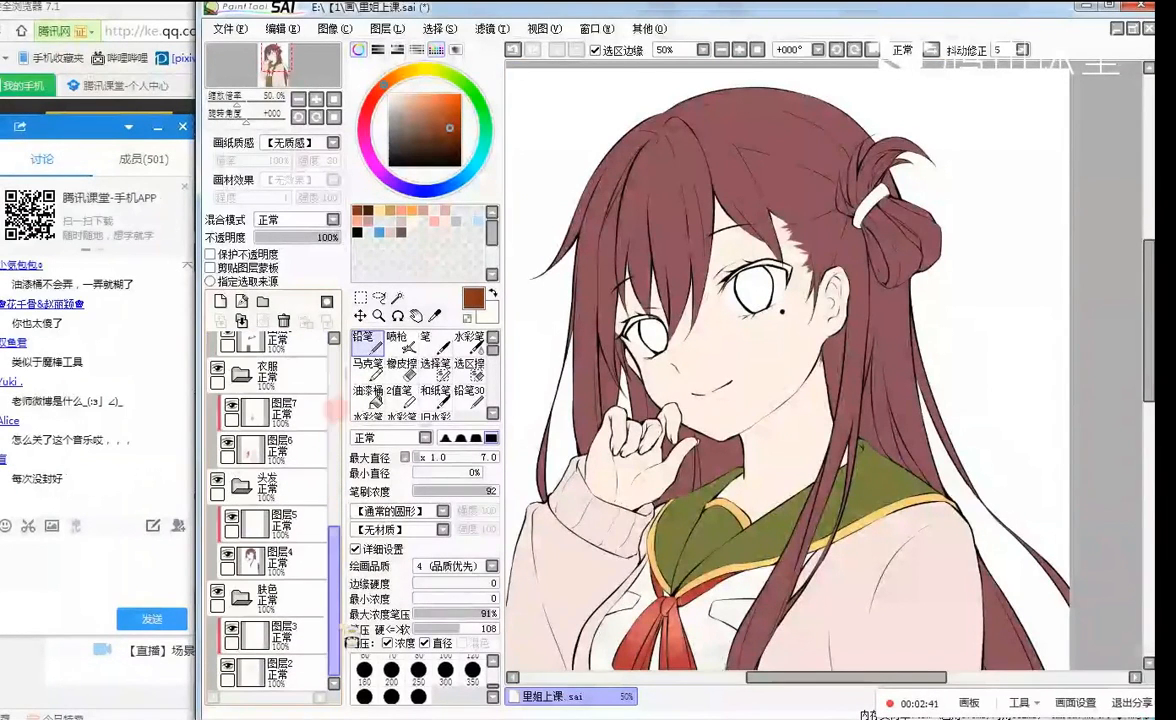
{"action": "scroll", "coordinate": [755, 248], "scroll_direction": "up", "scroll_amount": 2}
{"action": "scroll", "coordinate": [755, 248], "scroll_direction": "down", "scroll_amount": 4}
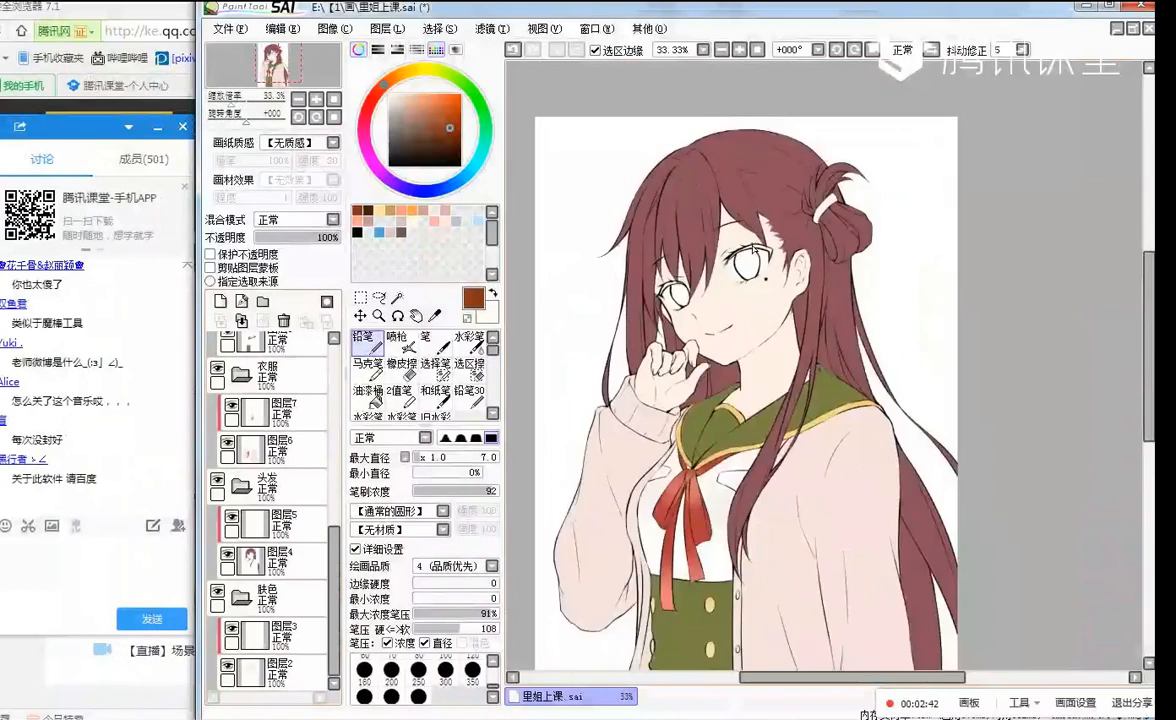
{"action": "scroll", "coordinate": [728, 296], "scroll_direction": "up", "scroll_amount": 1}
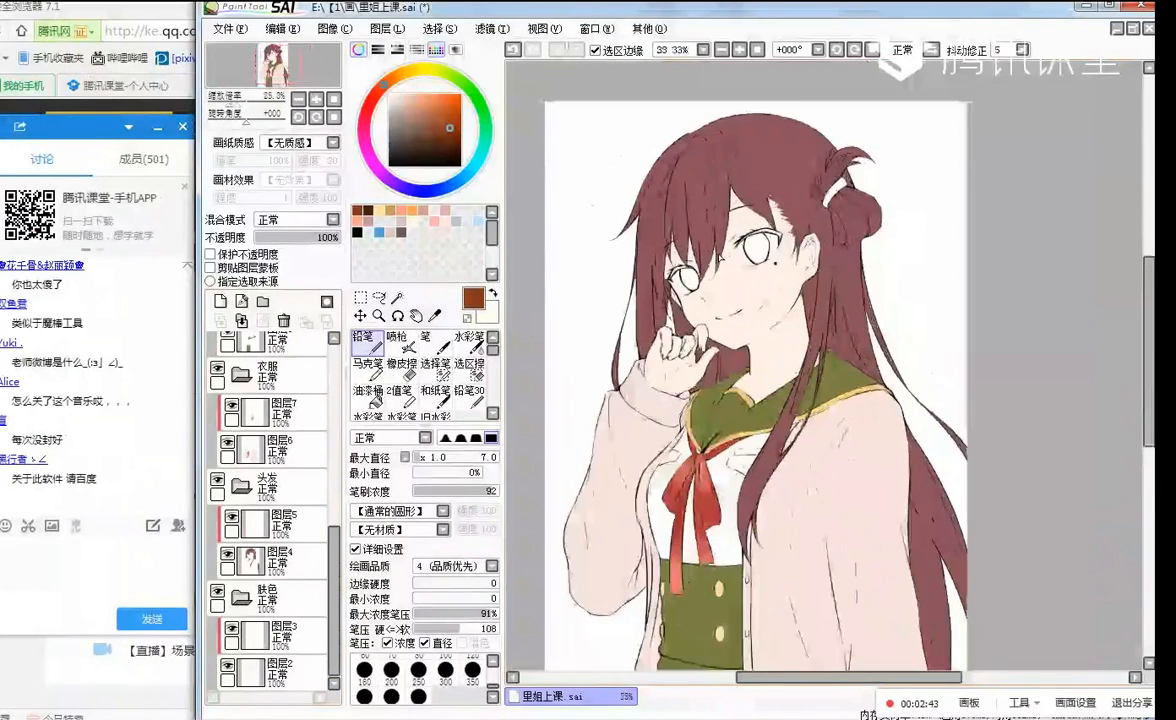
{"action": "scroll", "coordinate": [706, 268], "scroll_direction": "up", "scroll_amount": 3}
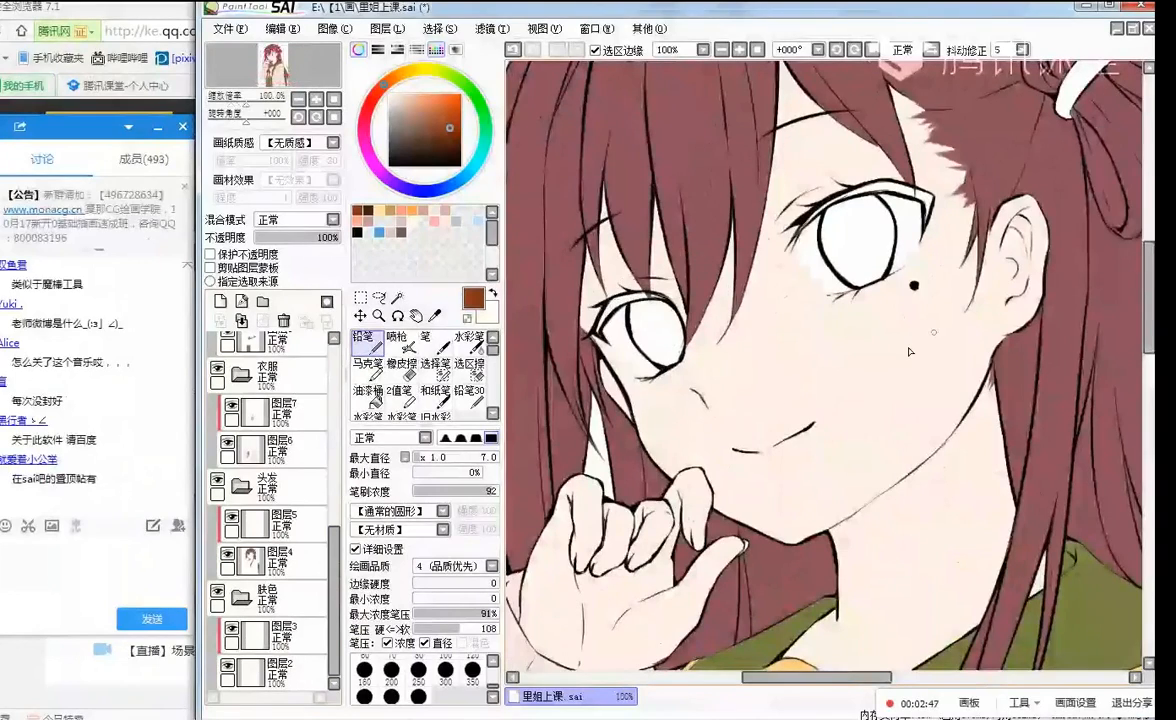
- Select the 线稿 folder and examine the line art around the eyes and bangs up close
{"action": "scroll", "coordinate": [300, 420], "scroll_direction": "up", "scroll_amount": 10}
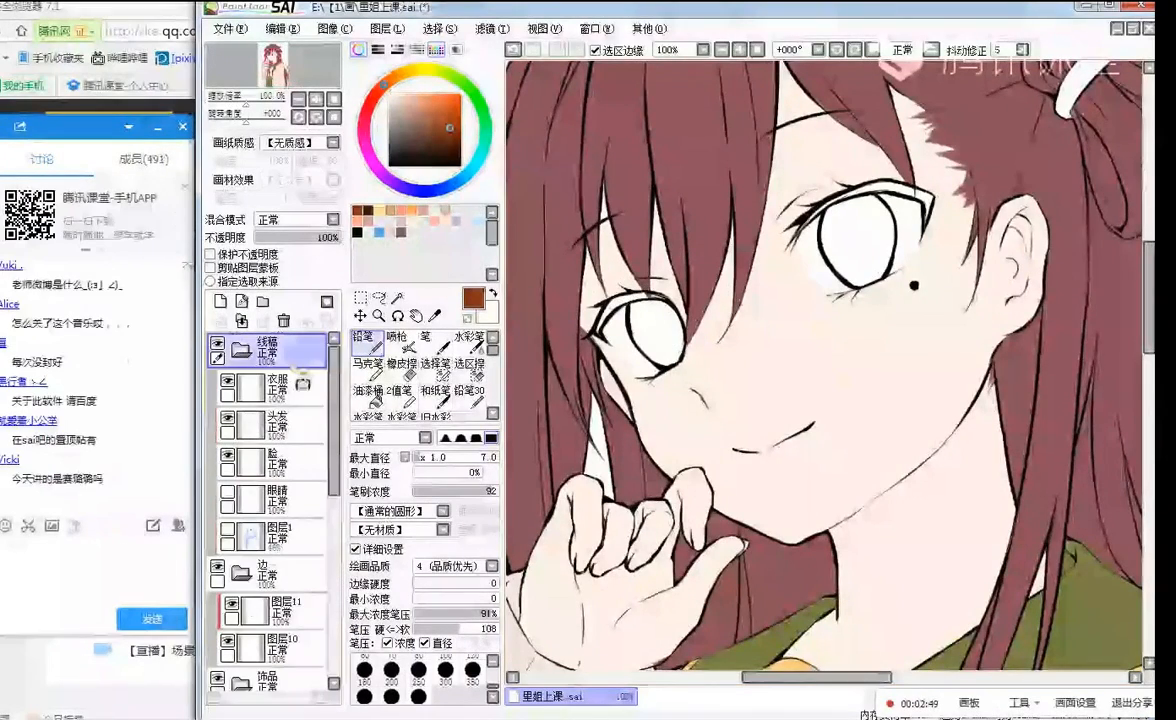
{"action": "scroll", "coordinate": [690, 316], "scroll_direction": "down", "scroll_amount": 3}
{"action": "scroll", "coordinate": [690, 316], "scroll_direction": "up", "scroll_amount": 3}
{"action": "scroll", "coordinate": [690, 316], "scroll_direction": "down", "scroll_amount": 1}
{"action": "scroll", "coordinate": [690, 316], "scroll_direction": "up", "scroll_amount": 1}
{"action": "scroll", "coordinate": [688, 310], "scroll_direction": "down", "scroll_amount": 1}
{"action": "scroll", "coordinate": [686, 306], "scroll_direction": "up", "scroll_amount": 1}
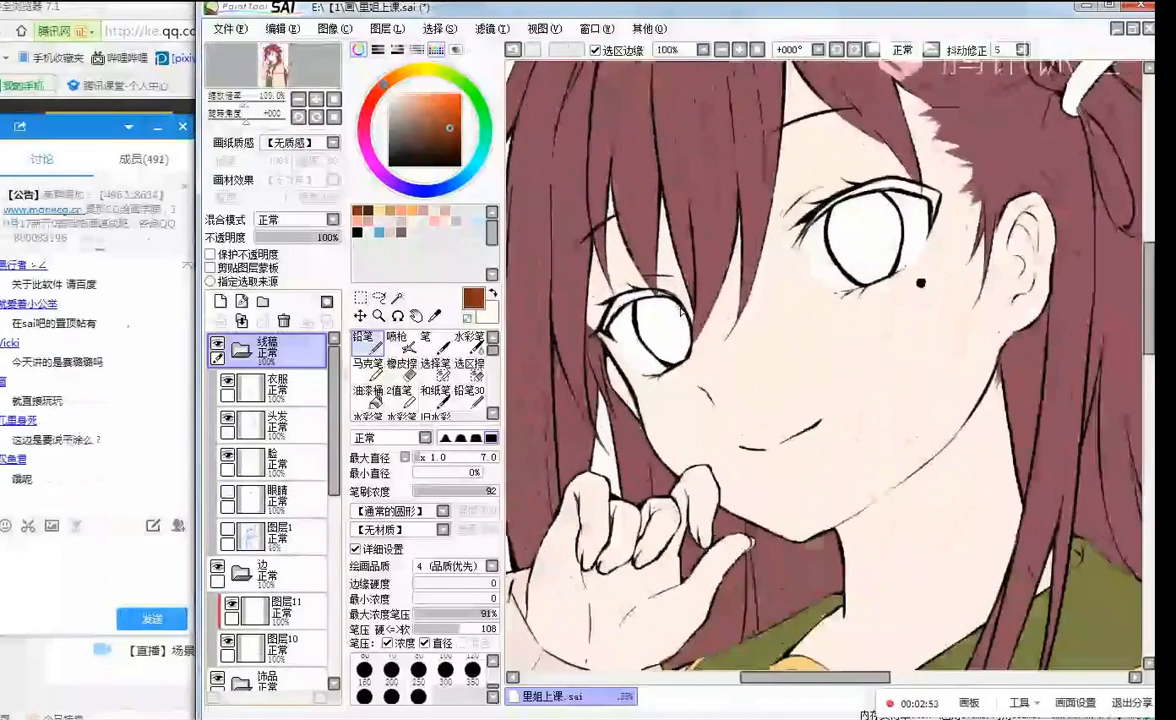
{"action": "scroll", "coordinate": [682, 298], "scroll_direction": "down", "scroll_amount": 1}
{"action": "scroll", "coordinate": [682, 298], "scroll_direction": "up", "scroll_amount": 1}
{"action": "scroll", "coordinate": [672, 320], "scroll_direction": "up", "scroll_amount": 1}
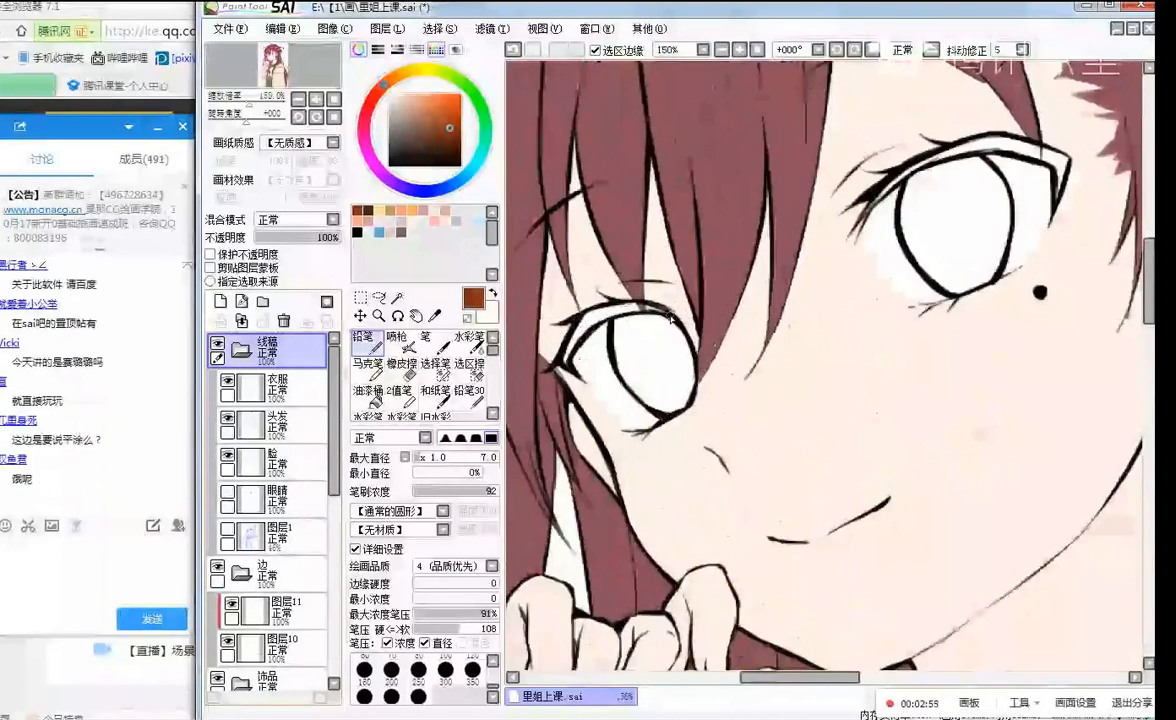
{"action": "scroll", "coordinate": [645, 365], "scroll_direction": "up", "scroll_amount": 1}
- Mix a muted green drawing colour and set the Pencil's maximum diameter to 28
{"action": "left_click", "coordinate": [642, 370], "text": "alt"}
{"action": "left_click", "coordinate": [440, 128]}
{"action": "left_click_drag", "start_coordinate": [476, 98], "coordinate": [485, 121]}
{"action": "left_click_drag", "start_coordinate": [441, 135], "coordinate": [430, 135]}
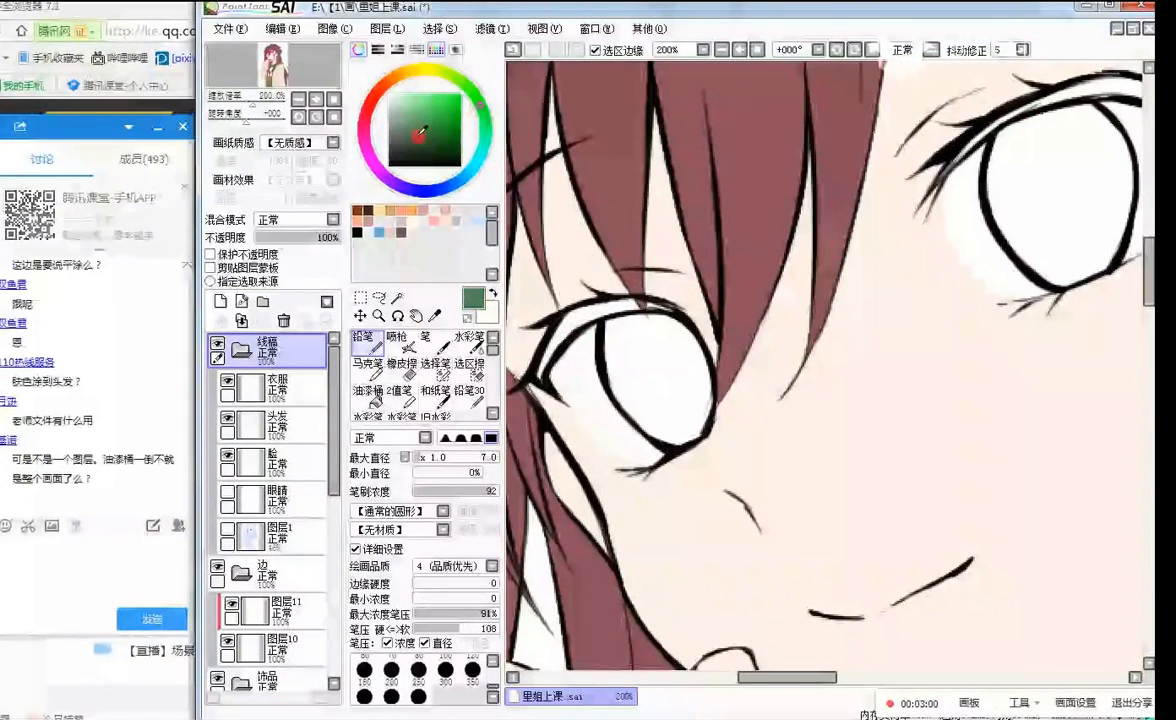
{"action": "left_click", "coordinate": [436, 457]}
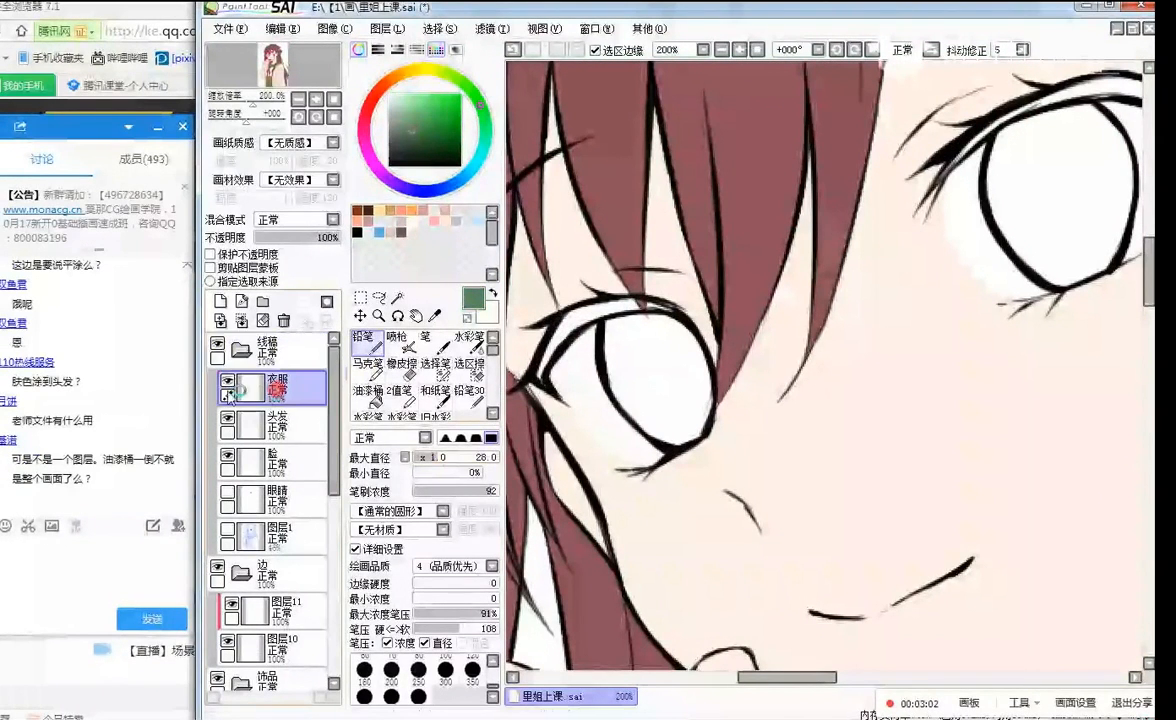
- Add a new layer inside the line-art folder and place it between the 脸 and 眼睛 layers
{"action": "left_click", "coordinate": [230, 430]}
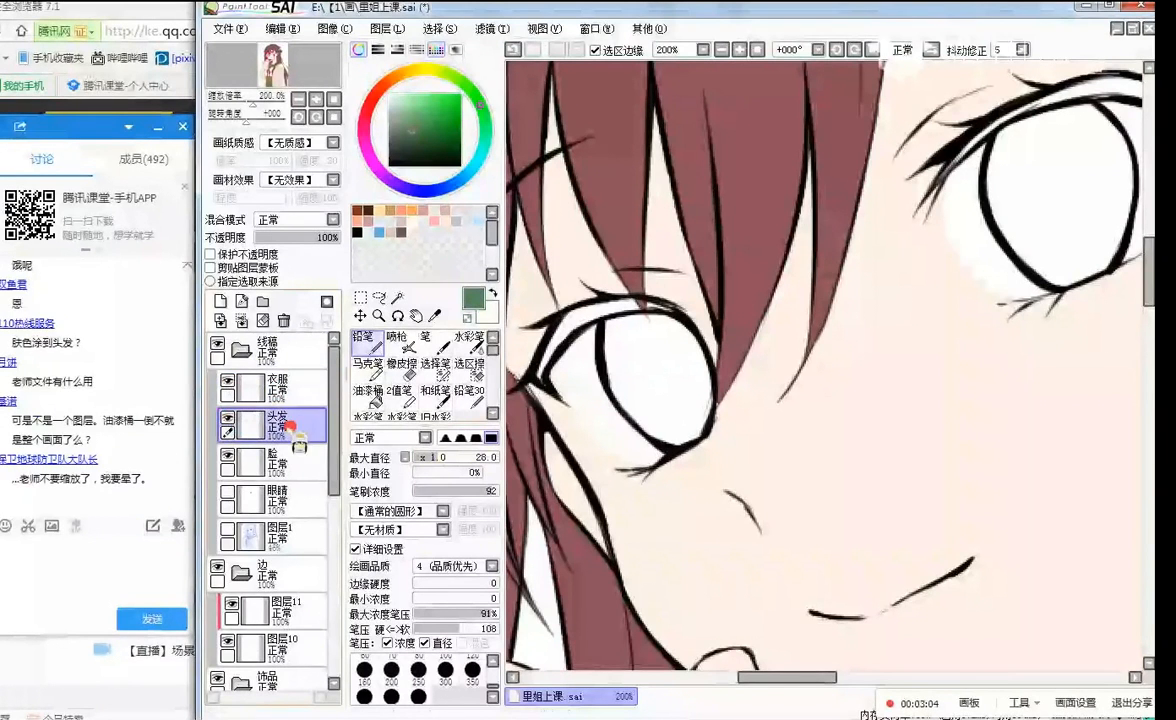
{"action": "left_click", "coordinate": [270, 462]}
{"action": "scroll", "coordinate": [329, 436], "scroll_direction": "down", "scroll_amount": 2}
{"action": "left_click", "coordinate": [220, 300]}
{"action": "left_click_drag", "start_coordinate": [302, 400], "coordinate": [306, 448]}
- Fill the irises of both eyes with the muted green using the Paint Bucket
{"action": "left_click", "coordinate": [374, 400]}
{"action": "left_click", "coordinate": [664, 357]}
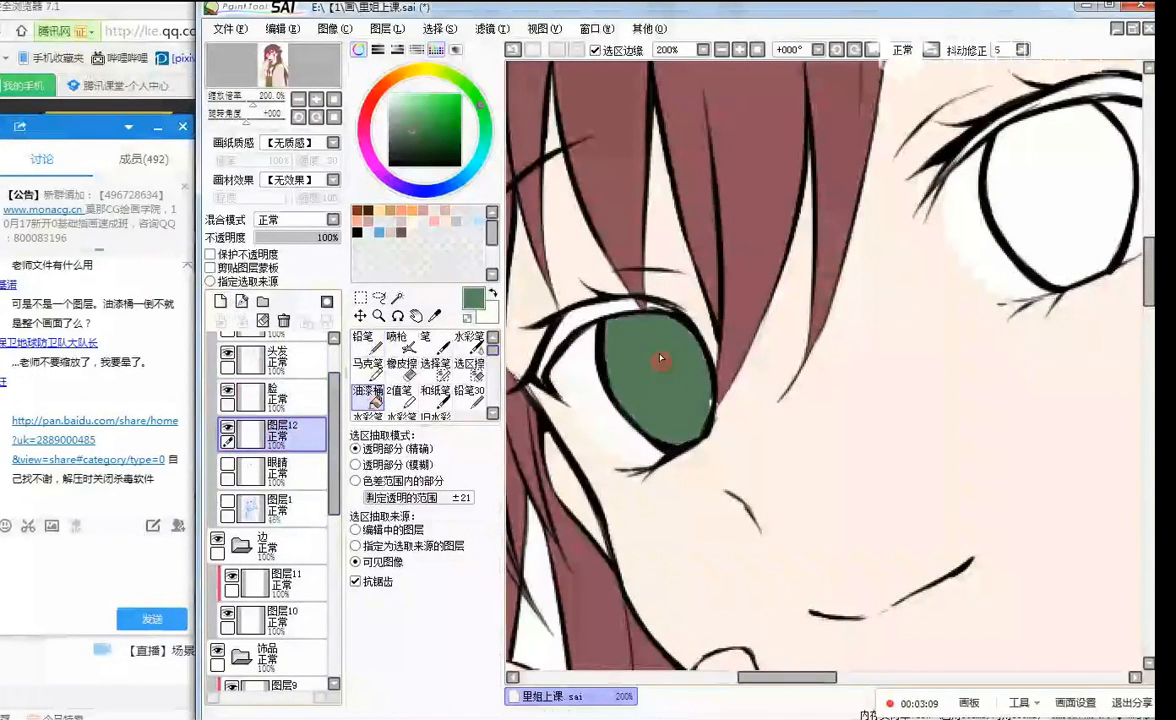
{"action": "left_click", "coordinate": [1043, 193]}
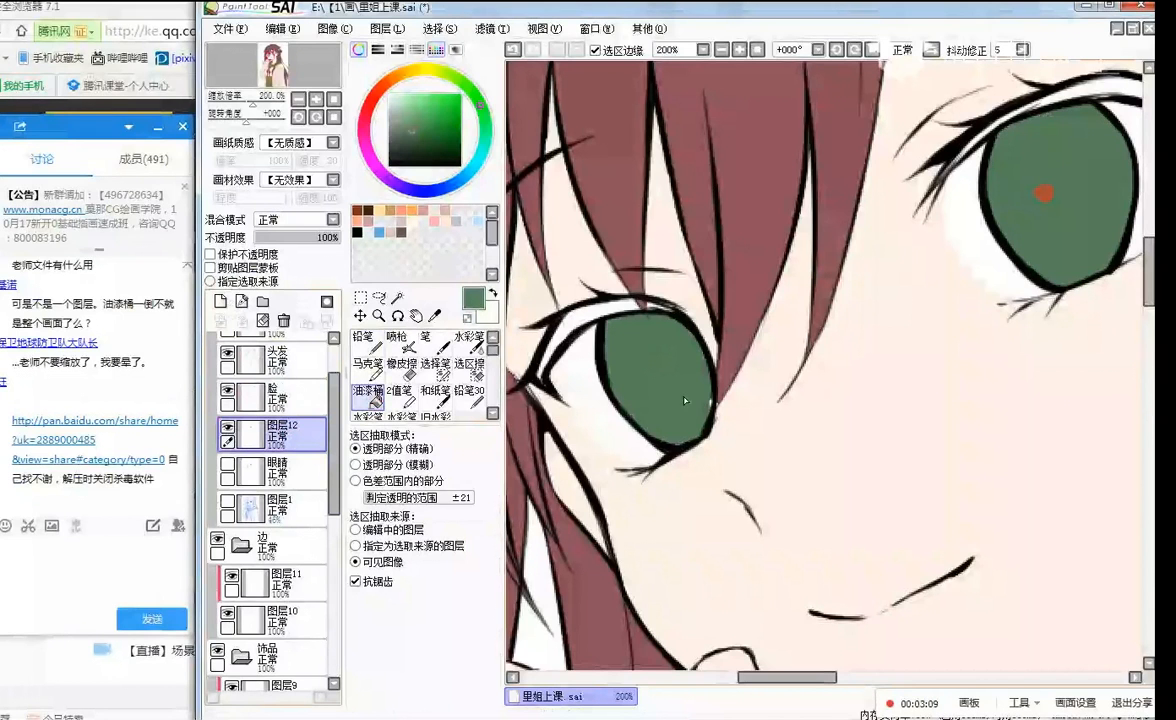
- Set the Pencil's maximum diameter to 10 and touch up the green along the iris edges
{"action": "key", "text": "n"}
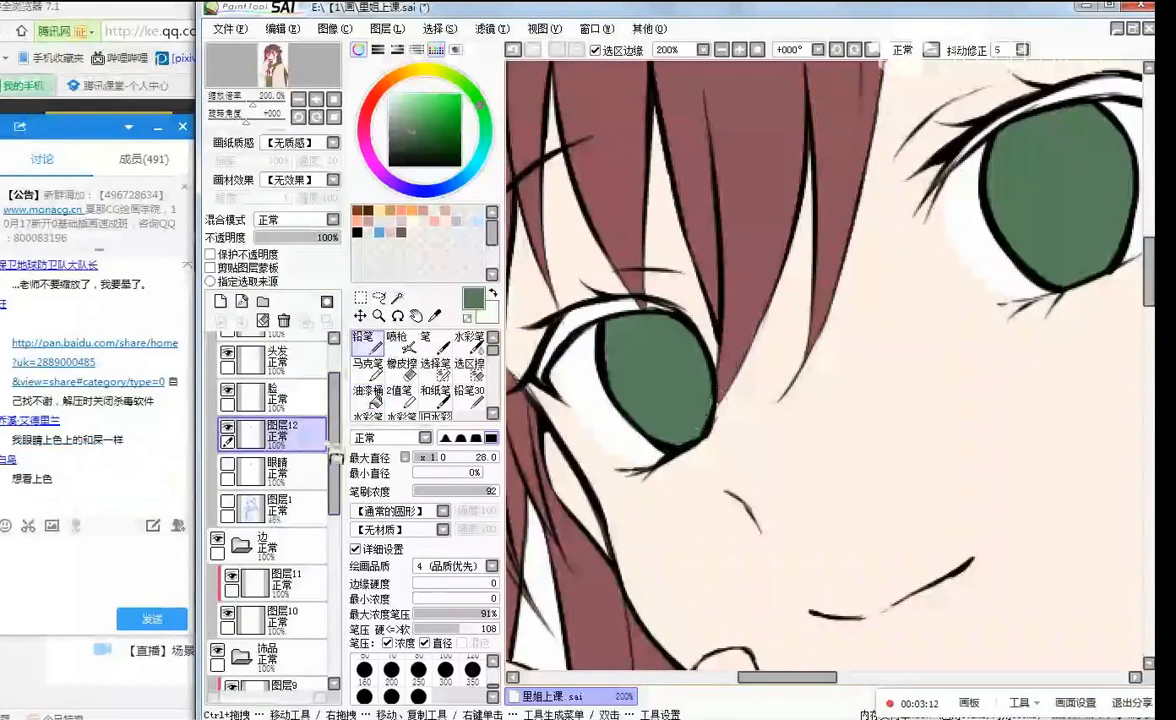
{"action": "key", "text": "["}
{"action": "key", "text": "["}
{"action": "key", "text": "["}
{"action": "key", "text": "["}
{"action": "key", "text": "["}
{"action": "key", "text": "["}
{"action": "scroll", "coordinate": [690, 197], "scroll_direction": "down", "scroll_amount": 4}
{"action": "scroll", "coordinate": [786, 211], "scroll_direction": "up", "scroll_amount": 1}
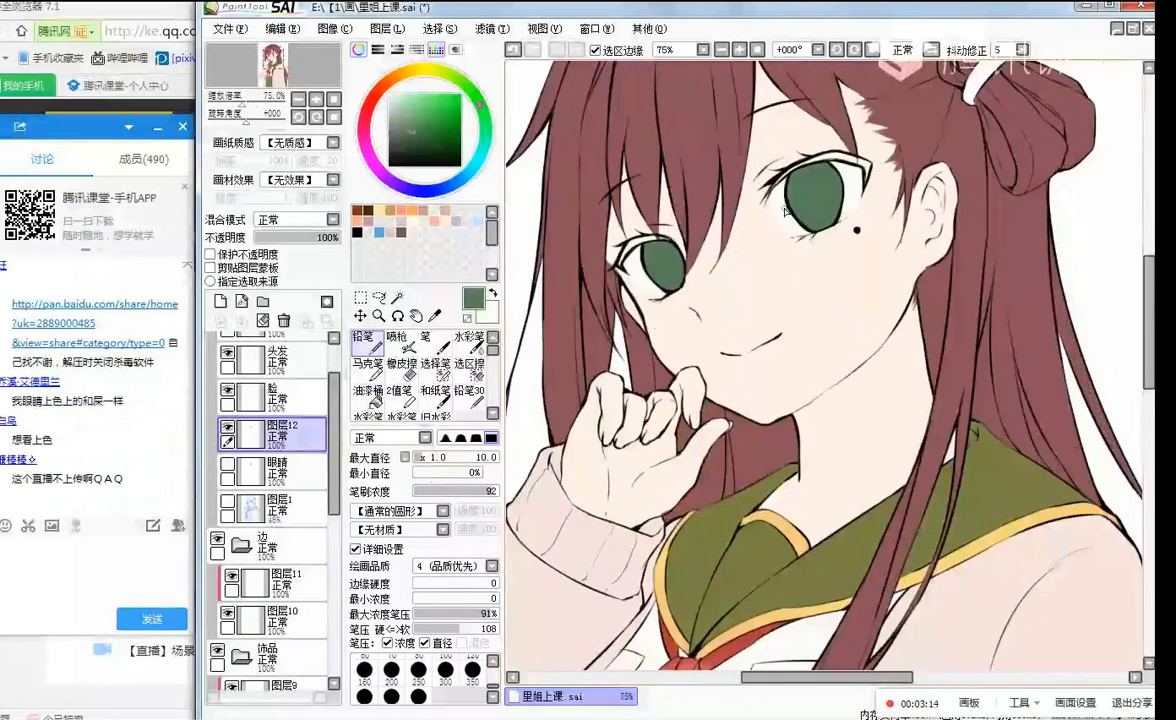
{"action": "scroll", "coordinate": [786, 211], "scroll_direction": "down", "scroll_amount": 2}
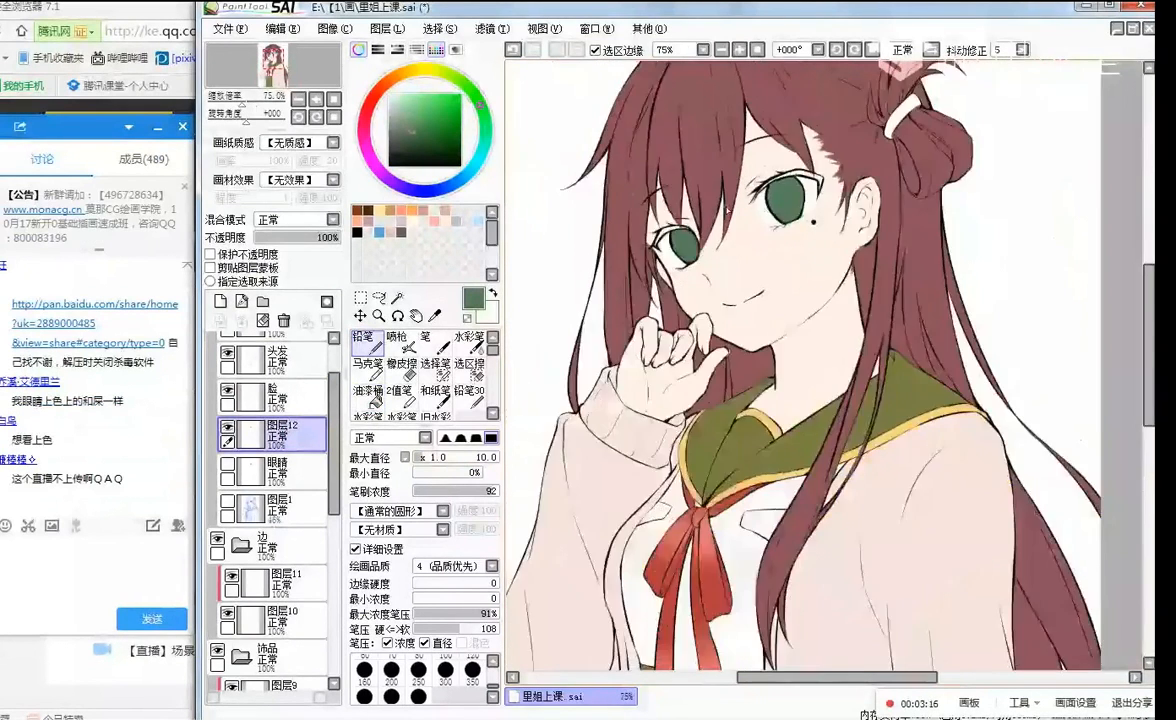
- Fill the upper lash band of the viewer's-left eye with dark brown and touch up its ends with the Pencil
{"action": "scroll", "coordinate": [728, 202], "scroll_direction": "up", "scroll_amount": 3}
{"action": "scroll", "coordinate": [630, 255], "scroll_direction": "up", "scroll_amount": 2}
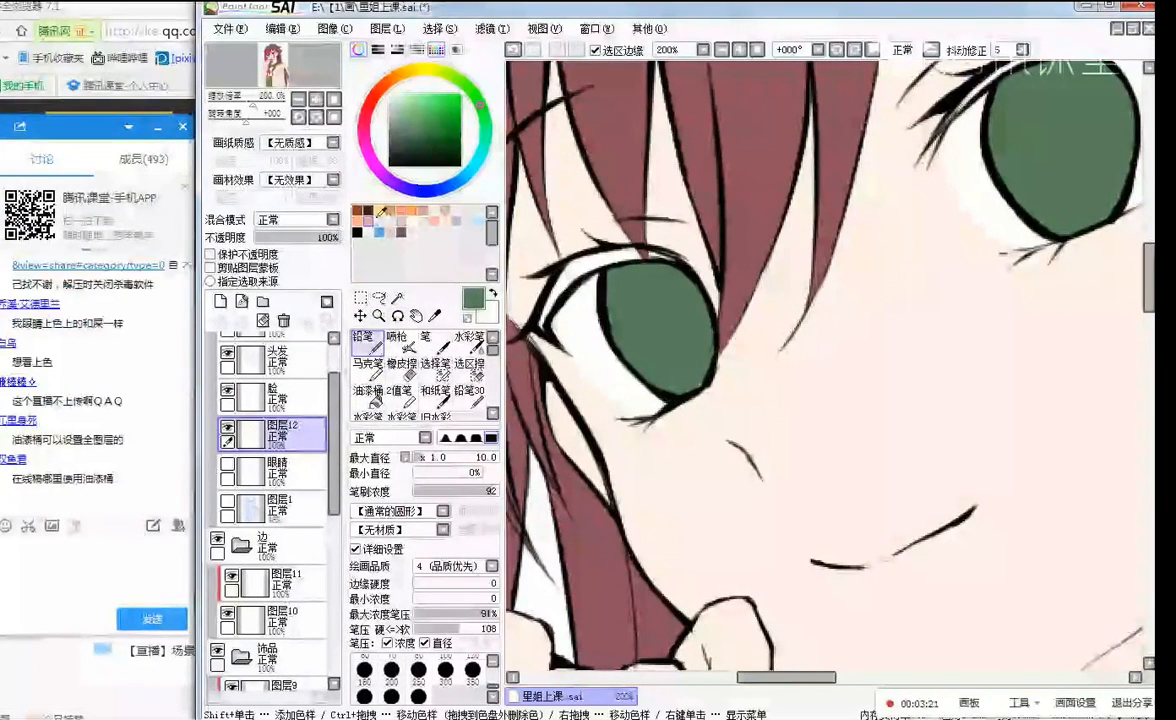
{"action": "left_click", "coordinate": [383, 212]}
{"action": "left_click", "coordinate": [367, 395]}
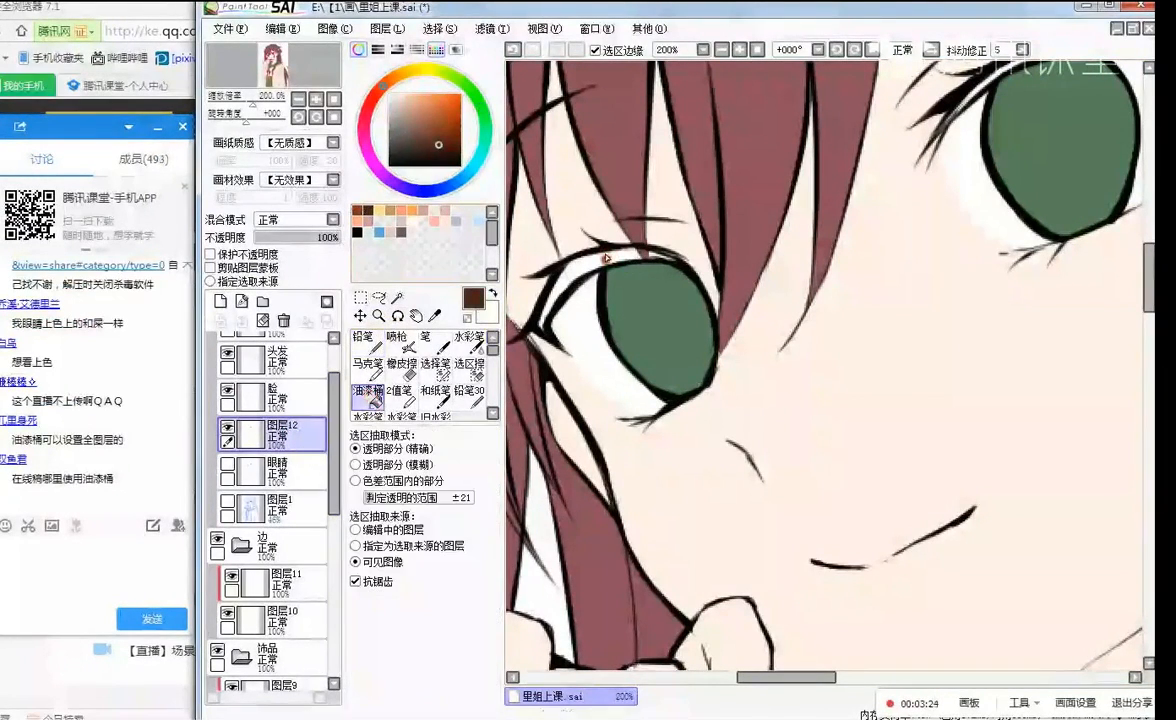
{"action": "left_click", "coordinate": [652, 253]}
{"action": "left_click", "coordinate": [650, 253]}
{"action": "key", "text": "ctrl+z"}
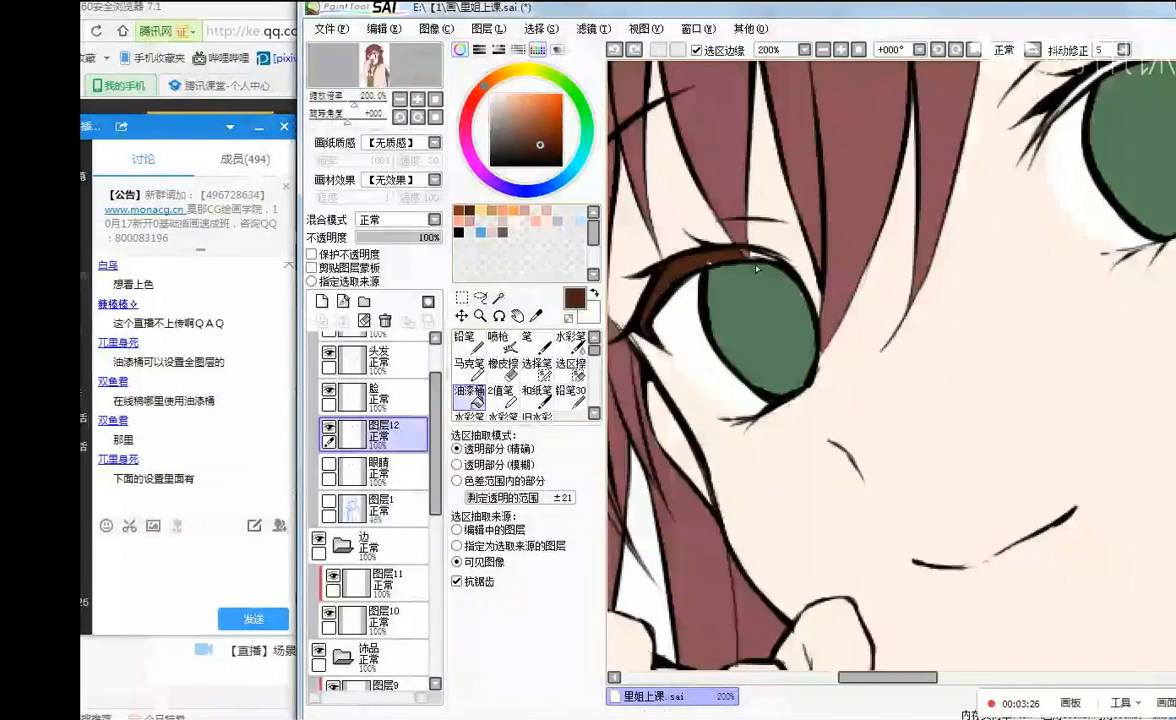
{"action": "left_click", "coordinate": [466, 340]}
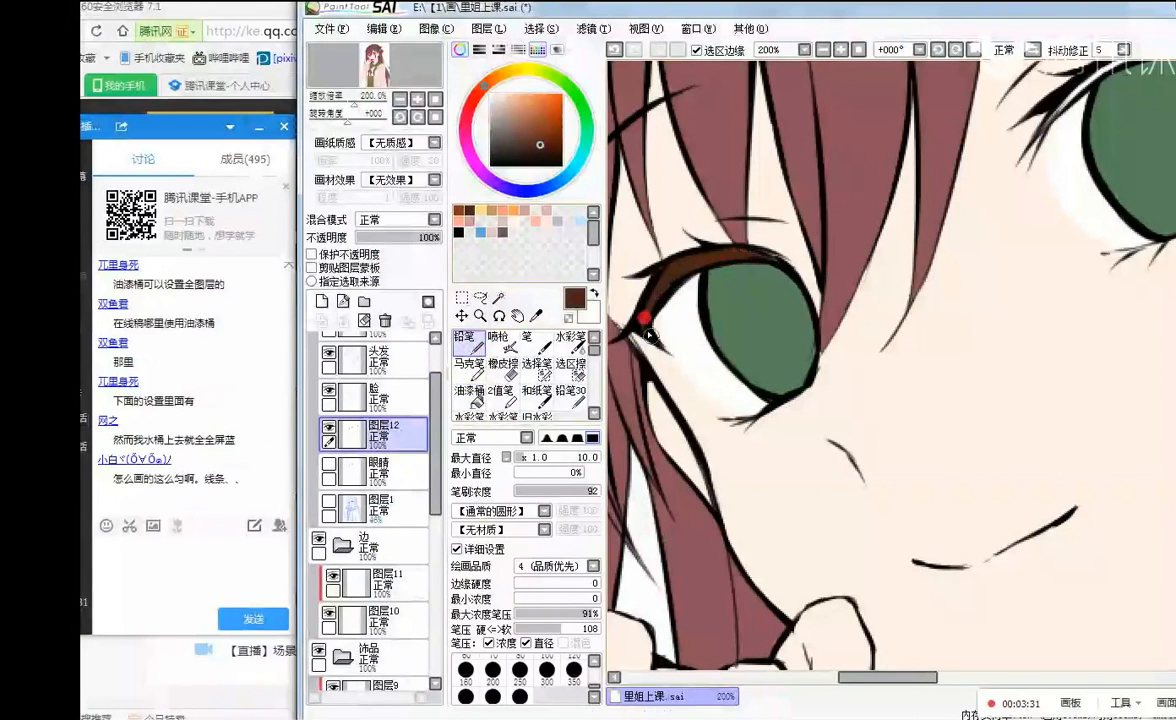
- Fill the upper lash band and outer corner of the viewer's-right eye with the same dark brown
{"action": "left_click", "coordinate": [466, 390]}
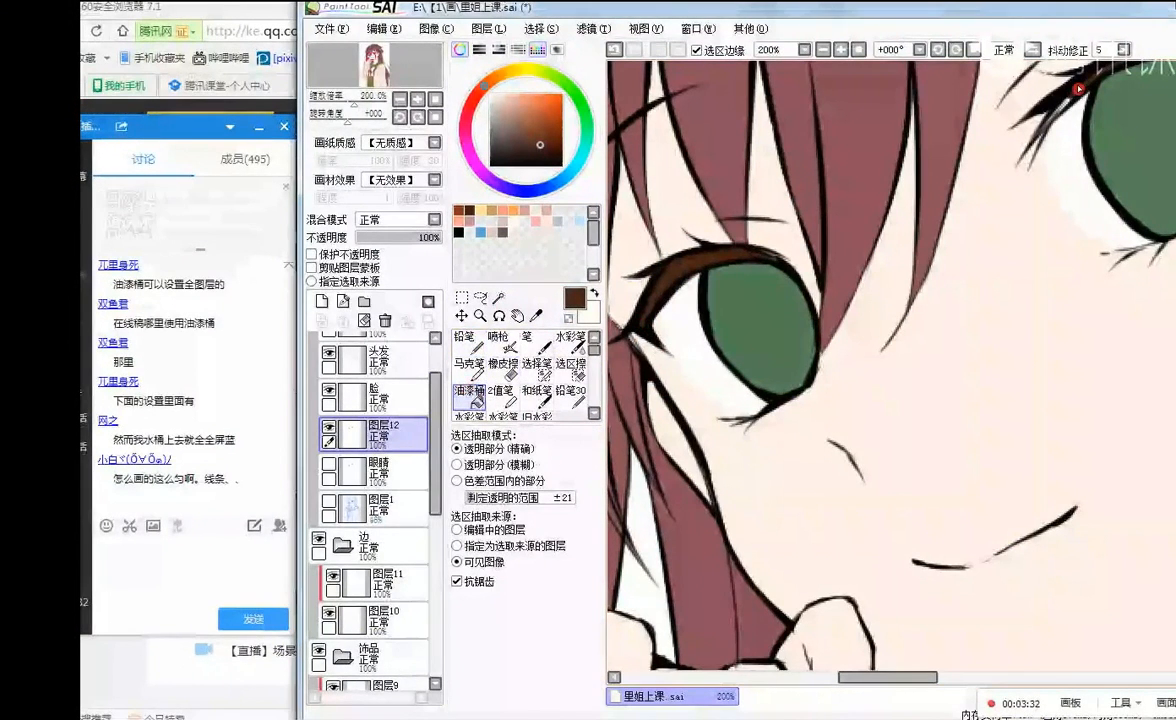
{"action": "scroll", "coordinate": [805, 285], "scroll_direction": "down", "scroll_amount": 3}
{"action": "scroll", "coordinate": [915, 170], "scroll_direction": "up", "scroll_amount": 2}
{"action": "left_click", "coordinate": [938, 198]}
{"action": "left_click", "coordinate": [1000, 206]}
{"action": "scroll", "coordinate": [940, 200], "scroll_direction": "up", "scroll_amount": 1}
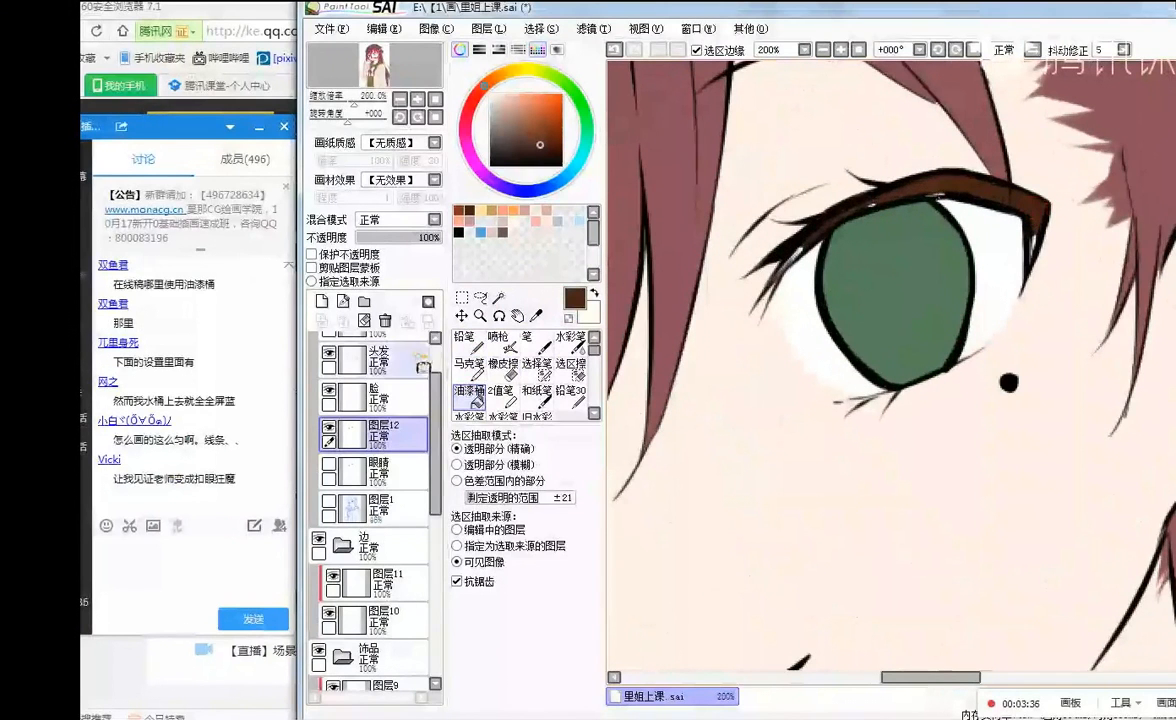
- Touch up the unfilled spots of the viewer's-right lash band with the Pencil in dark brown
{"action": "key", "text": "n"}
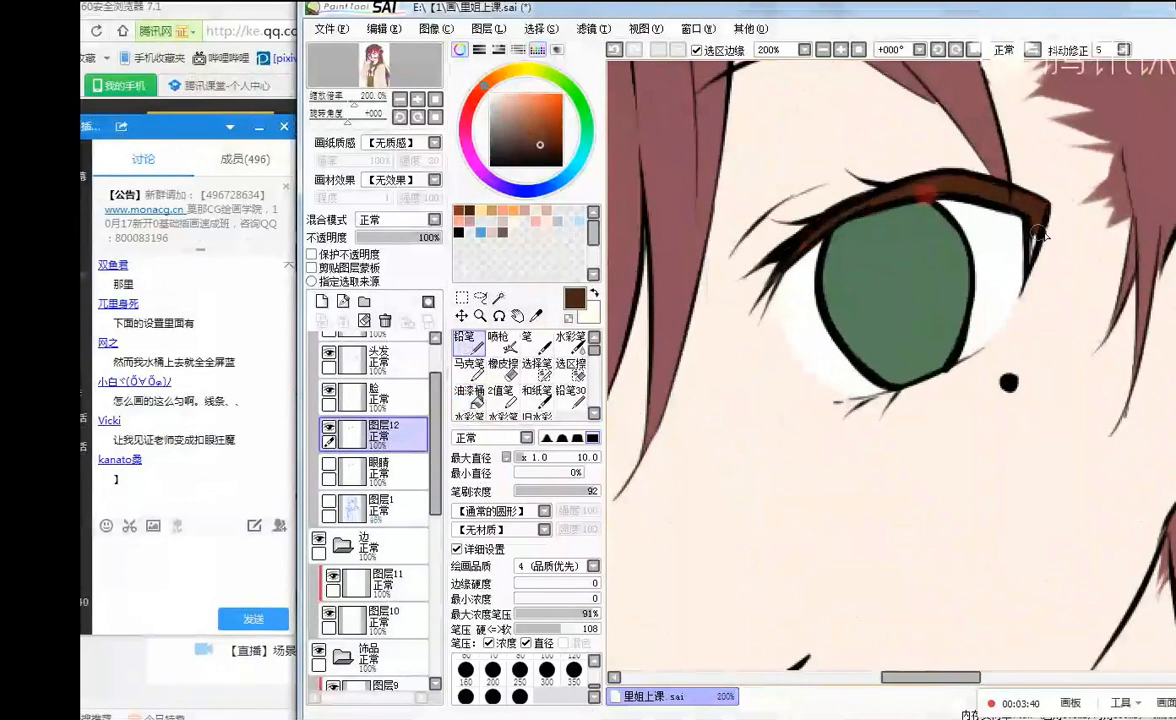
{"action": "scroll", "coordinate": [1015, 210], "scroll_direction": "down", "scroll_amount": 2}
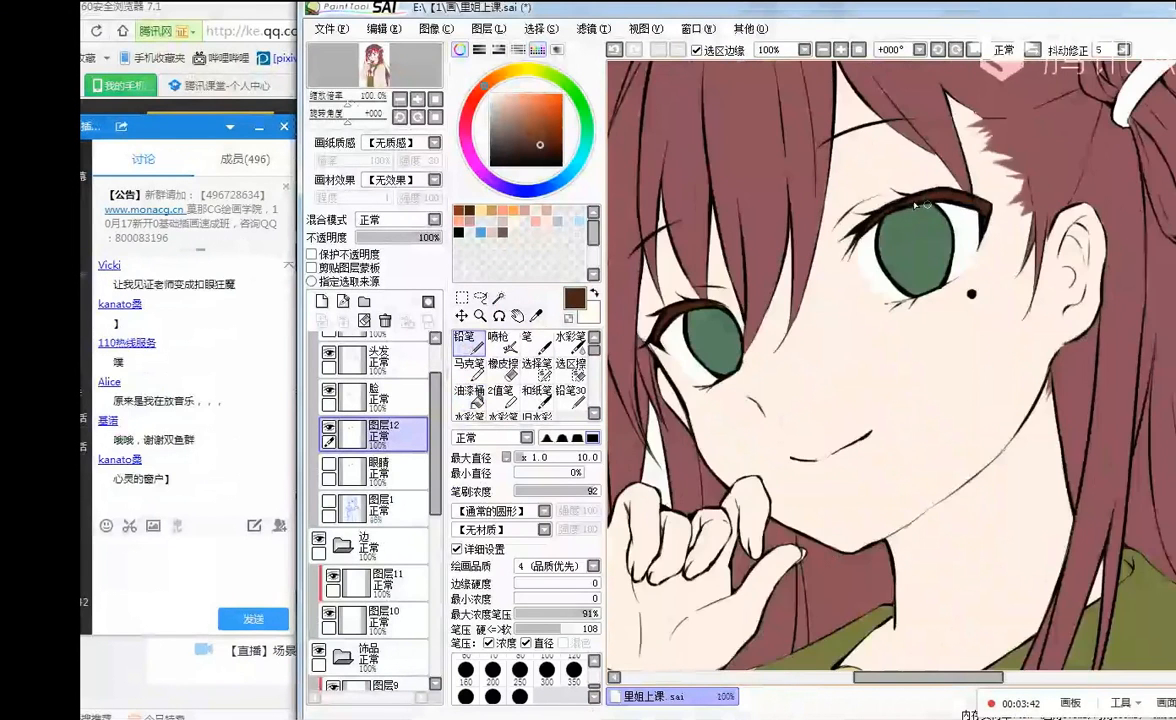
{"action": "scroll", "coordinate": [915, 205], "scroll_direction": "down", "scroll_amount": 1}
{"action": "scroll", "coordinate": [866, 247], "scroll_direction": "up", "scroll_amount": 1}
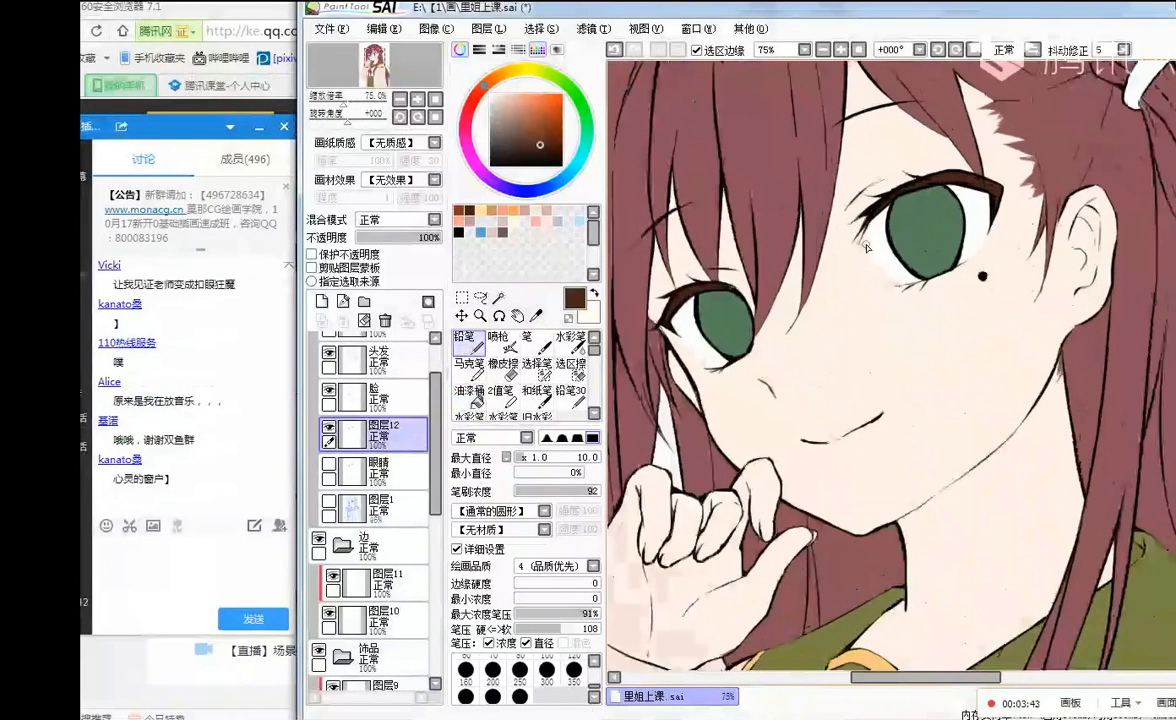
- Sample the iris green and lash brown from the drawing and close the small gaps along both eyes' colour edges
{"action": "scroll", "coordinate": [866, 247], "scroll_direction": "up", "scroll_amount": 4}
{"action": "left_click", "coordinate": [978, 145], "text": "alt"}
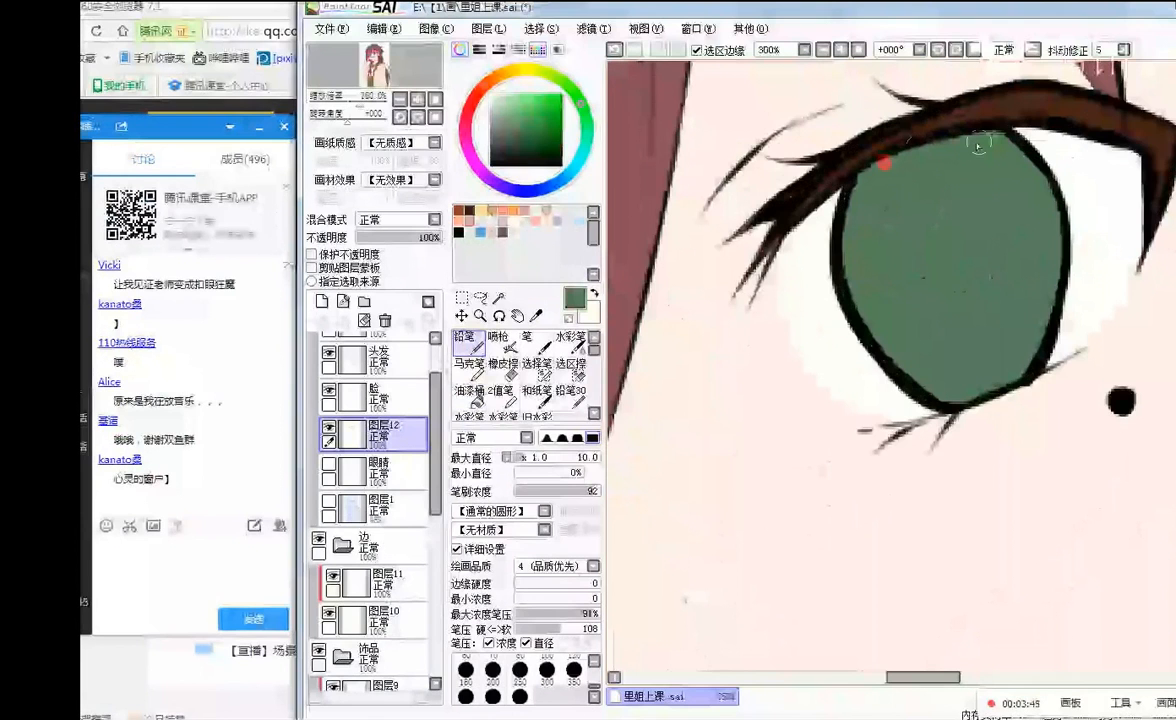
{"action": "scroll", "coordinate": [978, 145], "scroll_direction": "down", "scroll_amount": 3}
{"action": "scroll", "coordinate": [704, 245], "scroll_direction": "up", "scroll_amount": 2}
{"action": "left_click", "coordinate": [704, 245], "text": "alt"}
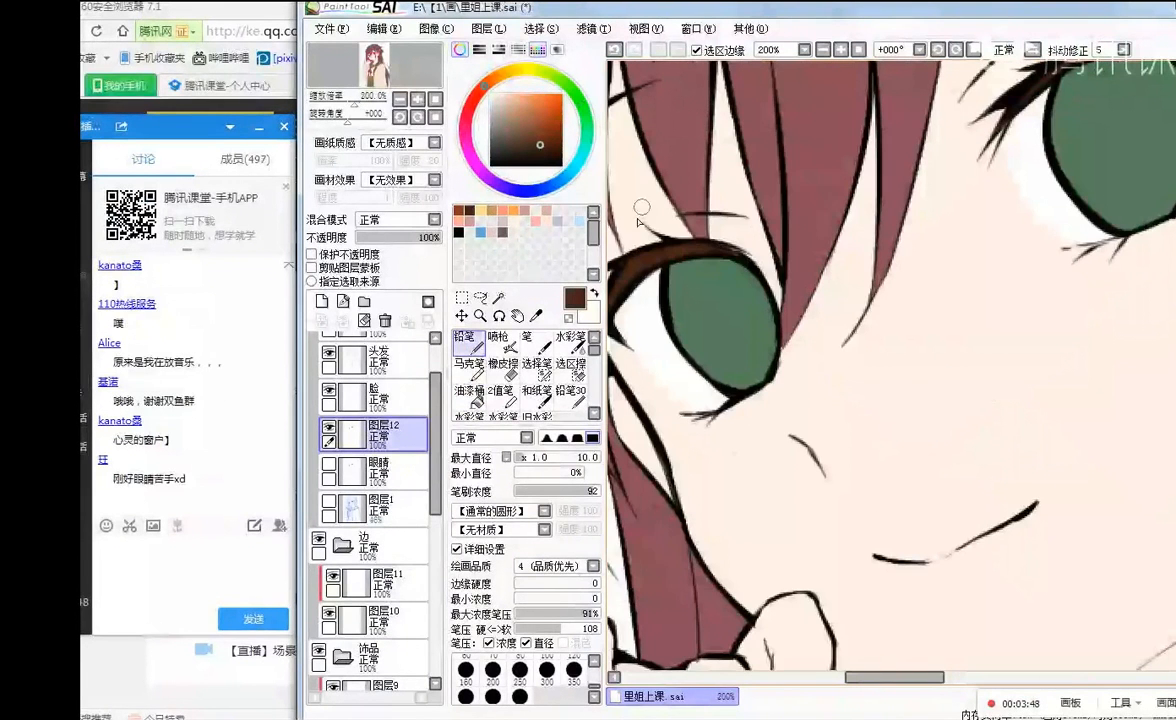
{"action": "scroll", "coordinate": [738, 271], "scroll_direction": "down", "scroll_amount": 1}
{"action": "scroll", "coordinate": [738, 271], "scroll_direction": "up", "scroll_amount": 1}
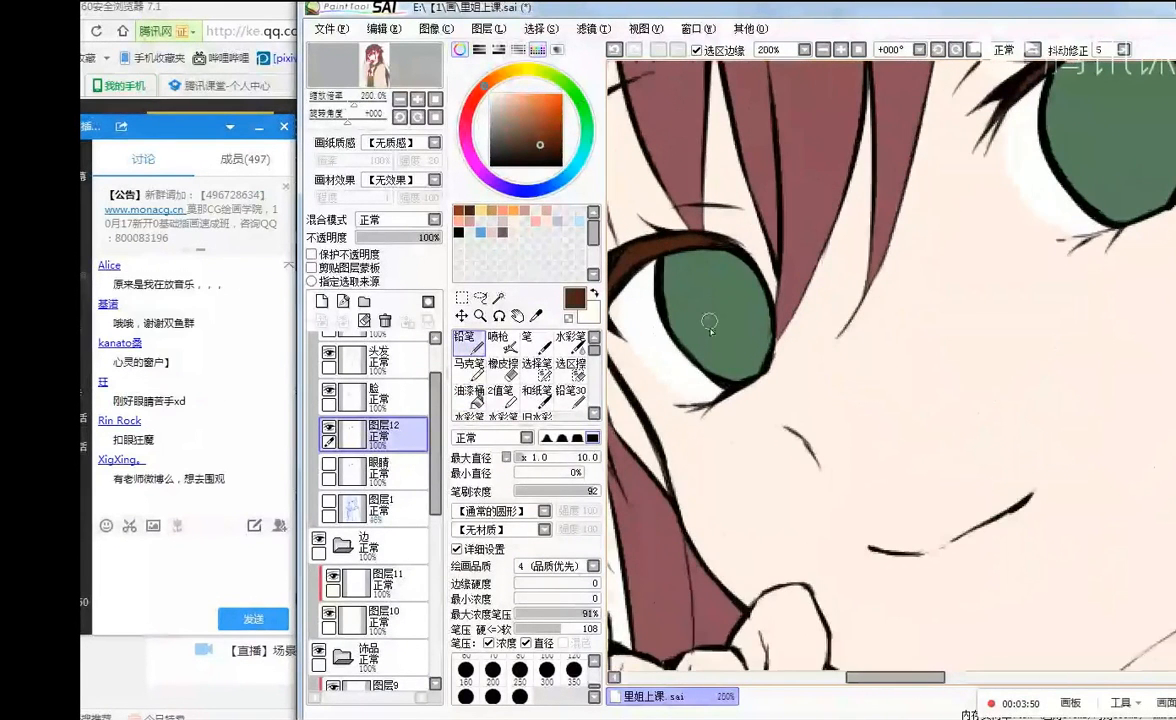
{"action": "left_click", "coordinate": [758, 318], "text": "alt"}
- Examine the coloured irises and lashes in close-up and against the whole figure
{"action": "scroll", "coordinate": [758, 318], "scroll_direction": "down", "scroll_amount": 3}
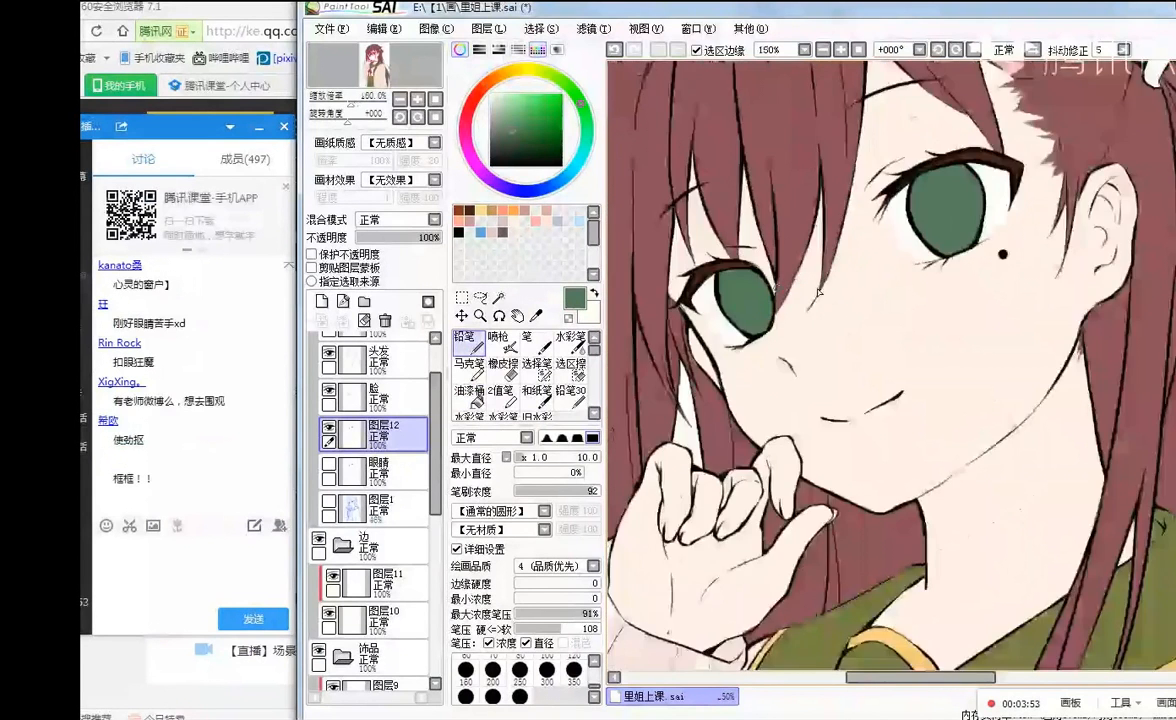
{"action": "scroll", "coordinate": [920, 196], "scroll_direction": "up", "scroll_amount": 2}
{"action": "scroll", "coordinate": [920, 196], "scroll_direction": "down", "scroll_amount": 3}
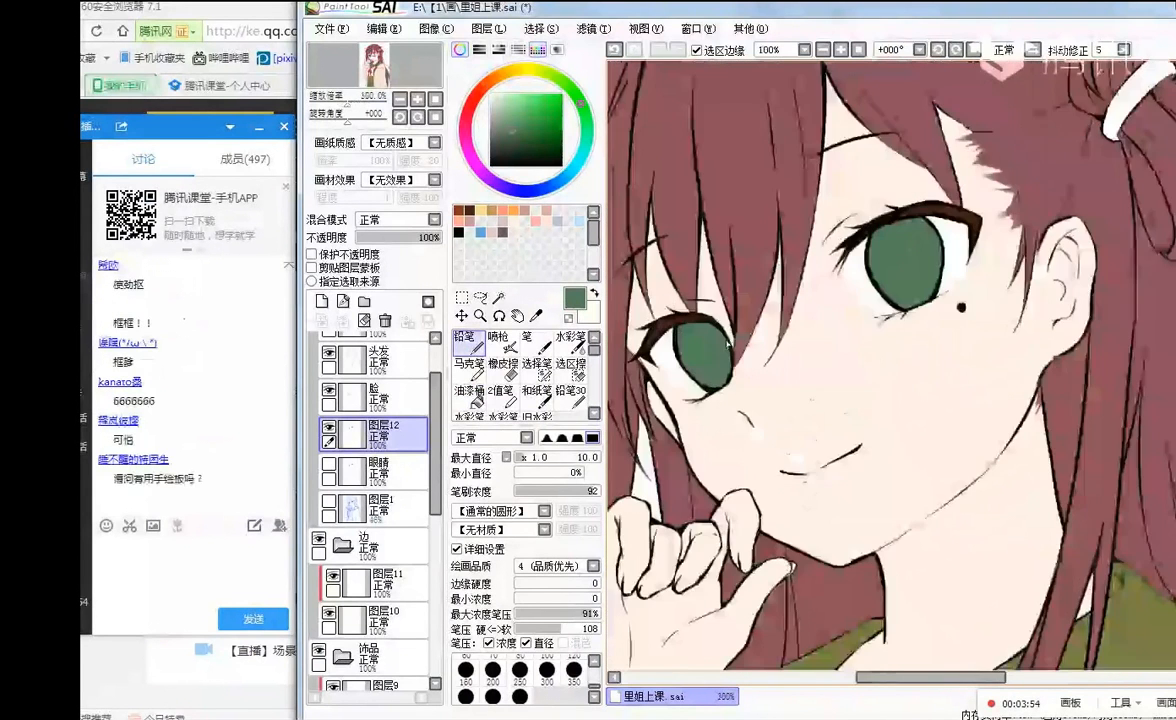
{"action": "scroll", "coordinate": [675, 337], "scroll_direction": "up", "scroll_amount": 4}
{"action": "scroll", "coordinate": [675, 337], "scroll_direction": "down", "scroll_amount": 3}
{"action": "scroll", "coordinate": [688, 323], "scroll_direction": "up", "scroll_amount": 2}
{"action": "scroll", "coordinate": [692, 320], "scroll_direction": "down", "scroll_amount": 3}
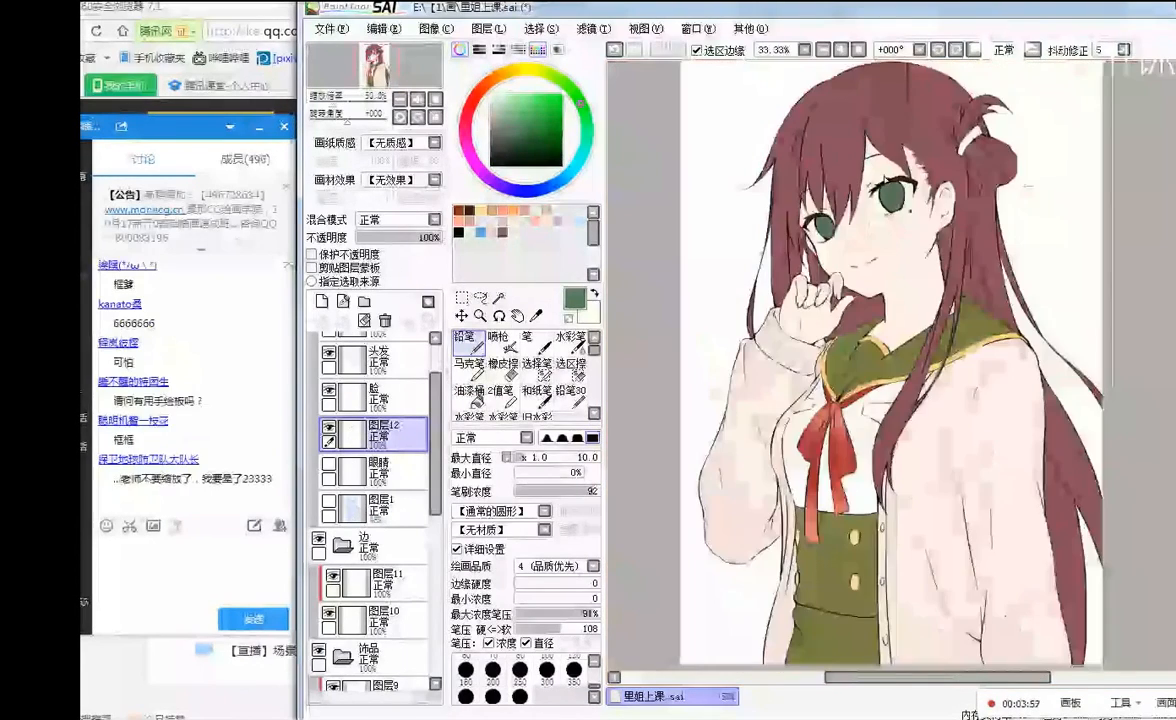
{"action": "scroll", "coordinate": [740, 272], "scroll_direction": "up", "scroll_amount": 2}
{"action": "scroll", "coordinate": [740, 272], "scroll_direction": "up", "scroll_amount": 1}
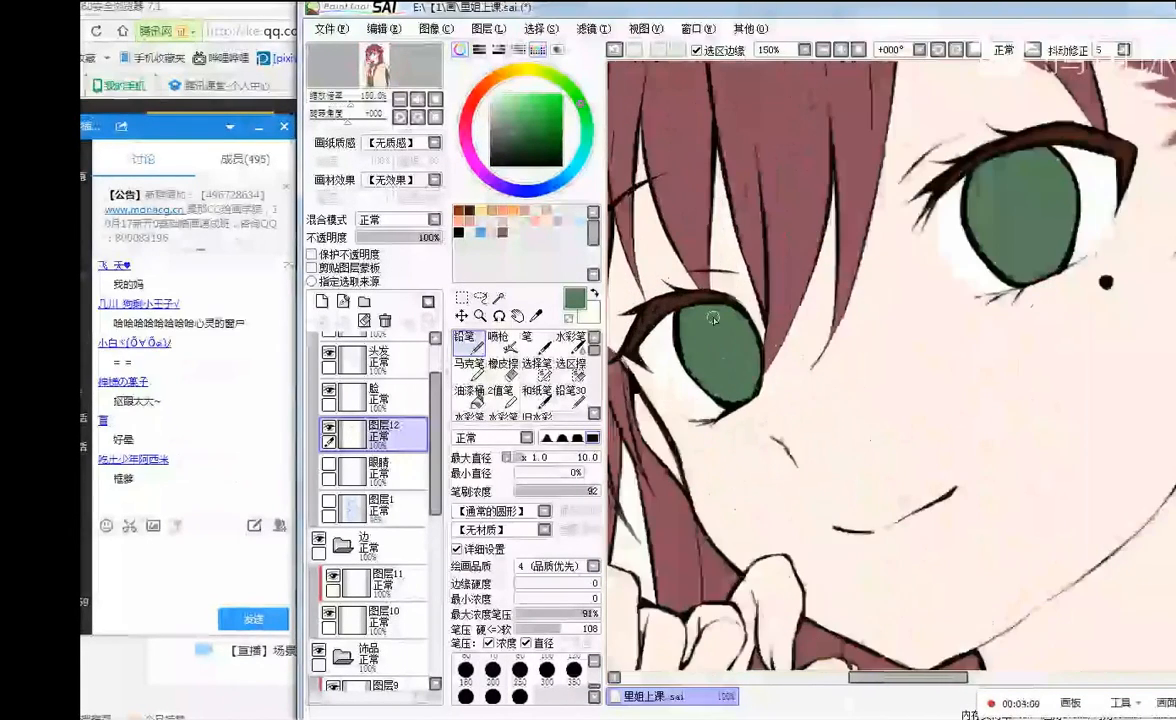
- Add a new layer above the eye colour layer and set its blending mode to Multiply (正片叠底)
{"action": "left_click", "coordinate": [321, 301]}
{"action": "left_click", "coordinate": [432, 219]}
{"action": "left_click", "coordinate": [409, 246]}
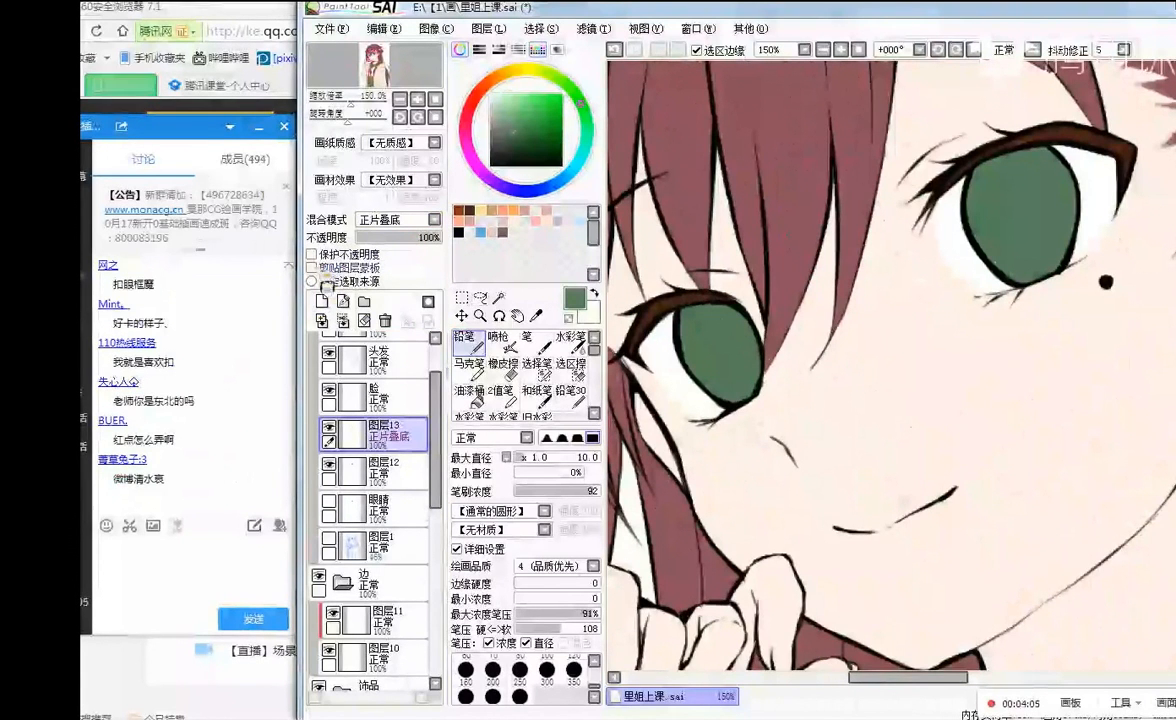
- Set the watercolour brush to maximum diameter 10 and minimum diameter 0%, and try a shadow stroke on the viewer's-left iris
{"action": "left_click", "coordinate": [572, 338]}
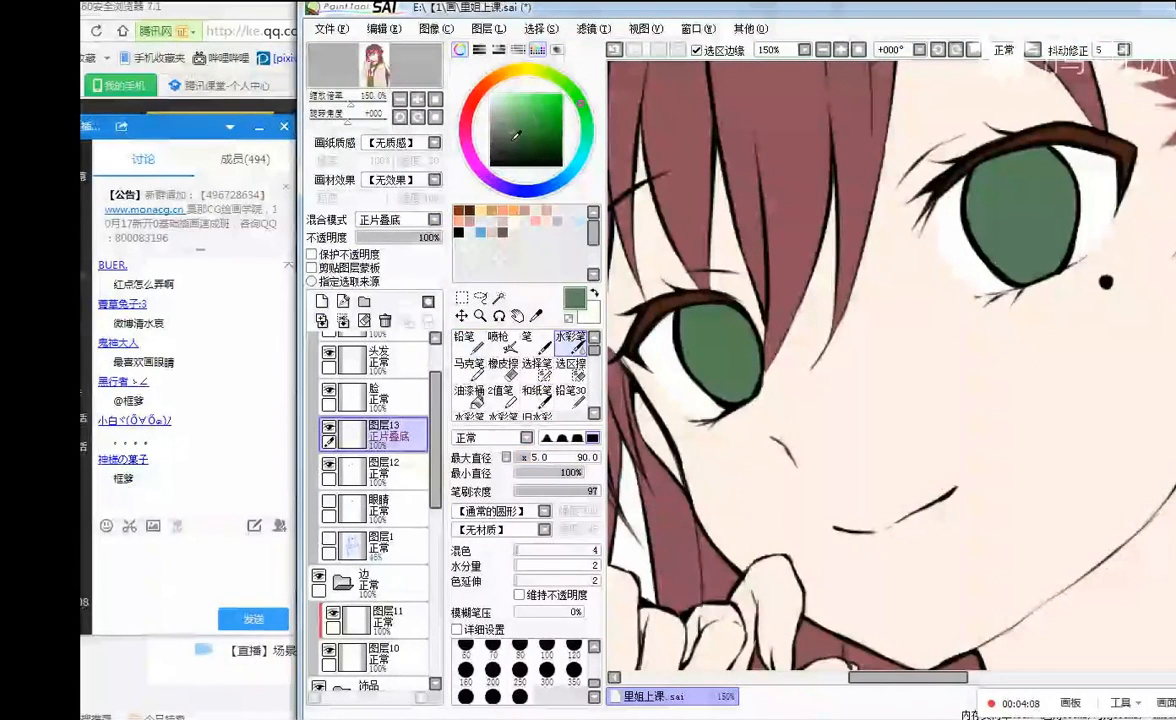
{"action": "mouse_move", "coordinate": [565, 472]}
{"action": "left_mouse_down"}
{"action": "mouse_move", "coordinate": [535, 474]}
{"action": "mouse_move", "coordinate": [519, 459]}
{"action": "left_mouse_up"}
{"action": "left_click_drag", "start_coordinate": [700, 315], "coordinate": [688, 348]}
{"action": "key", "text": "ctrl+z"}
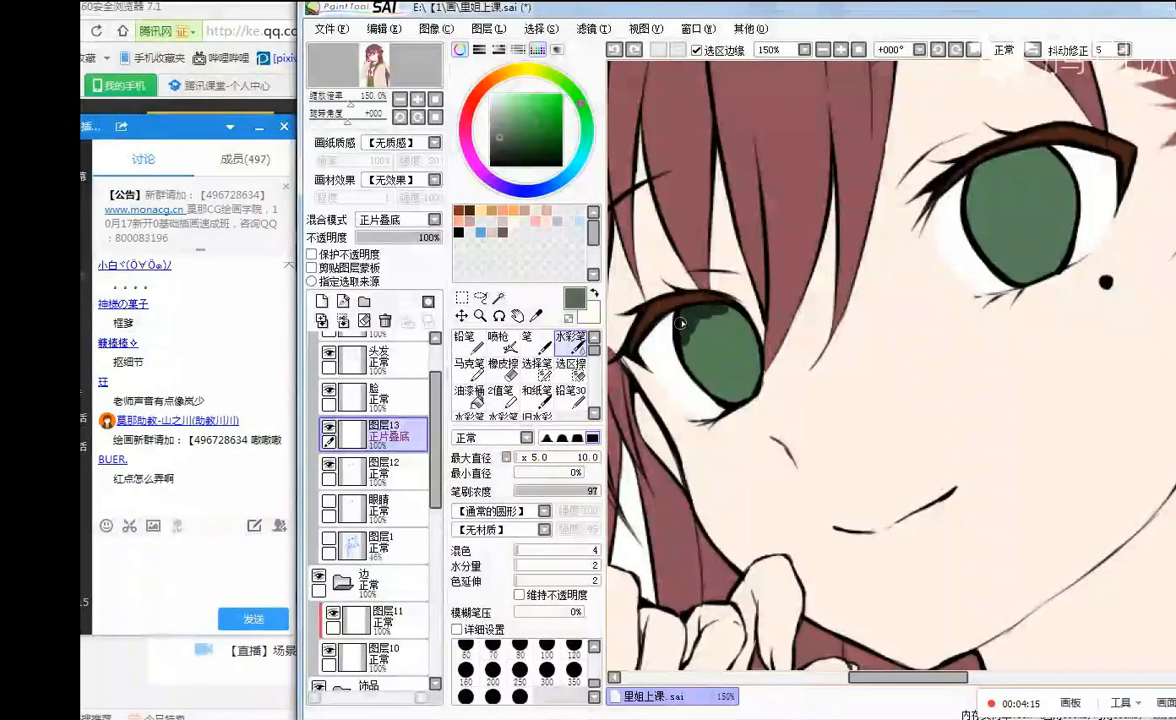
- Paint a curved greyish-green shadow over the upper part of the viewer's-left iris
{"action": "mouse_move", "coordinate": [685, 337]}
{"action": "left_mouse_down"}
{"action": "mouse_move", "coordinate": [748, 318]}
{"action": "mouse_move", "coordinate": [702, 313]}
{"action": "mouse_move", "coordinate": [689, 366]}
{"action": "left_mouse_up"}
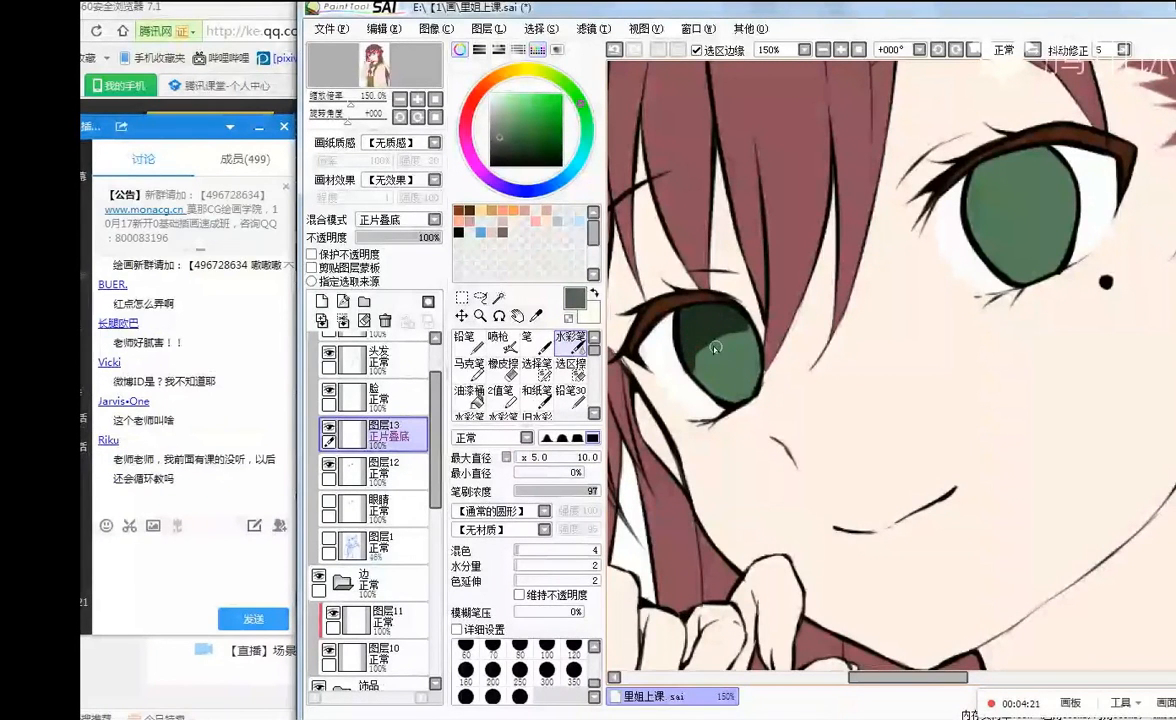
{"action": "left_click_drag", "start_coordinate": [712, 343], "coordinate": [743, 341]}
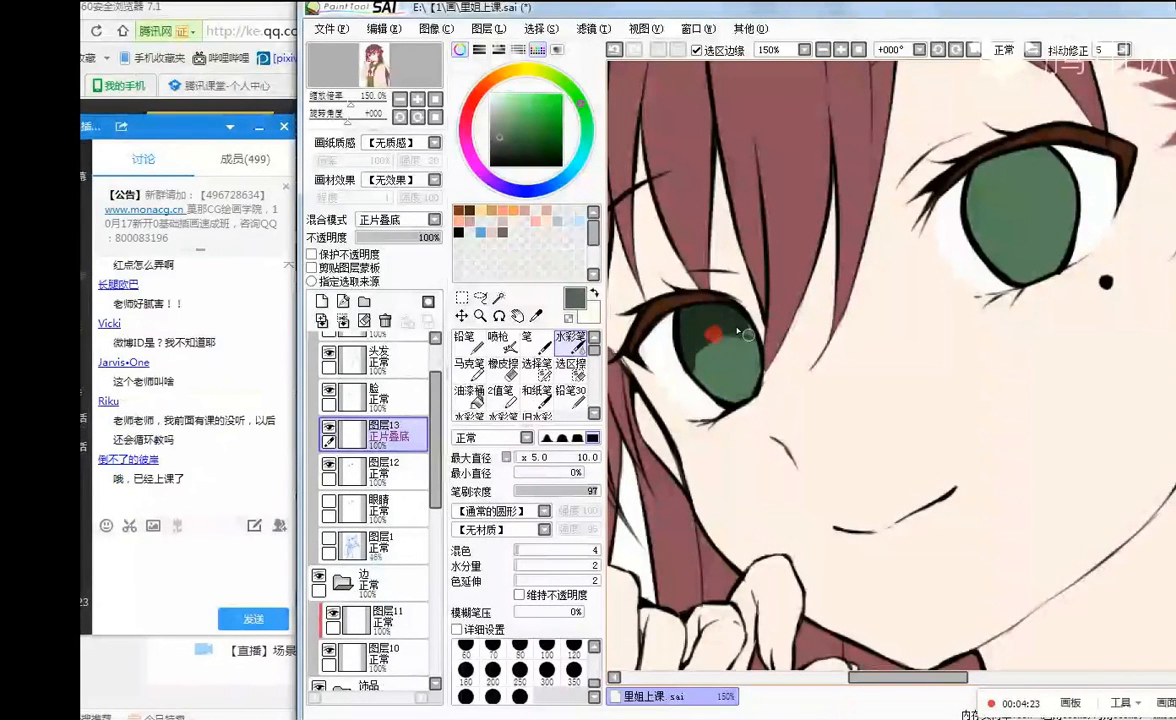
{"action": "left_click_drag", "start_coordinate": [703, 342], "coordinate": [748, 338]}
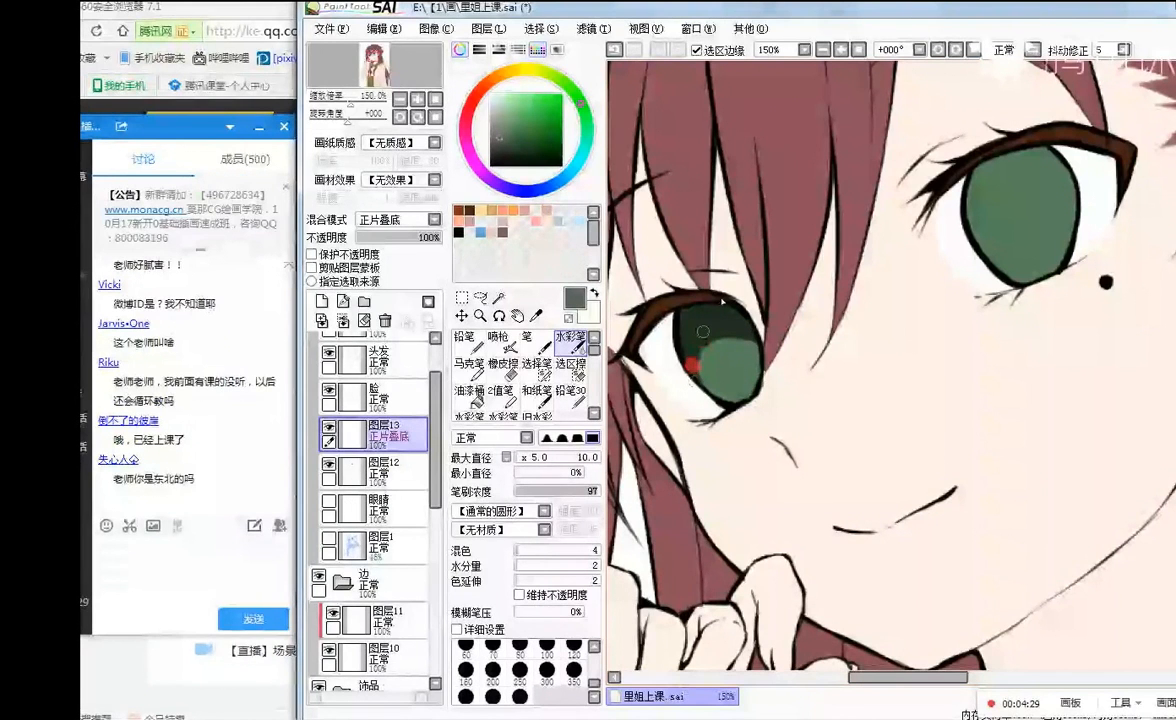
- Clip the Multiply layer to the eye colour layer and shade the upper viewer's-right iris with a watercolour brush of diameter 45
{"action": "mouse_move", "coordinate": [970, 204]}
{"action": "left_mouse_down"}
{"action": "mouse_move", "coordinate": [983, 166]}
{"action": "mouse_move", "coordinate": [994, 177]}
{"action": "mouse_move", "coordinate": [979, 181]}
{"action": "left_mouse_up"}
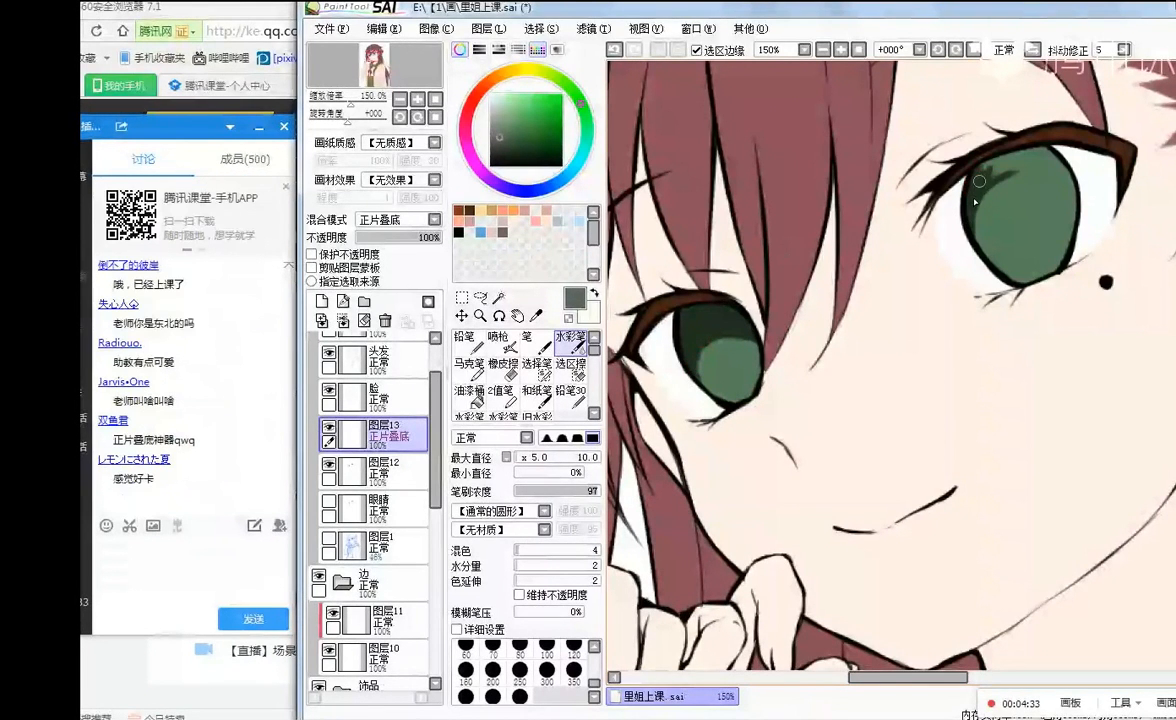
{"action": "left_click", "coordinate": [519, 456]}
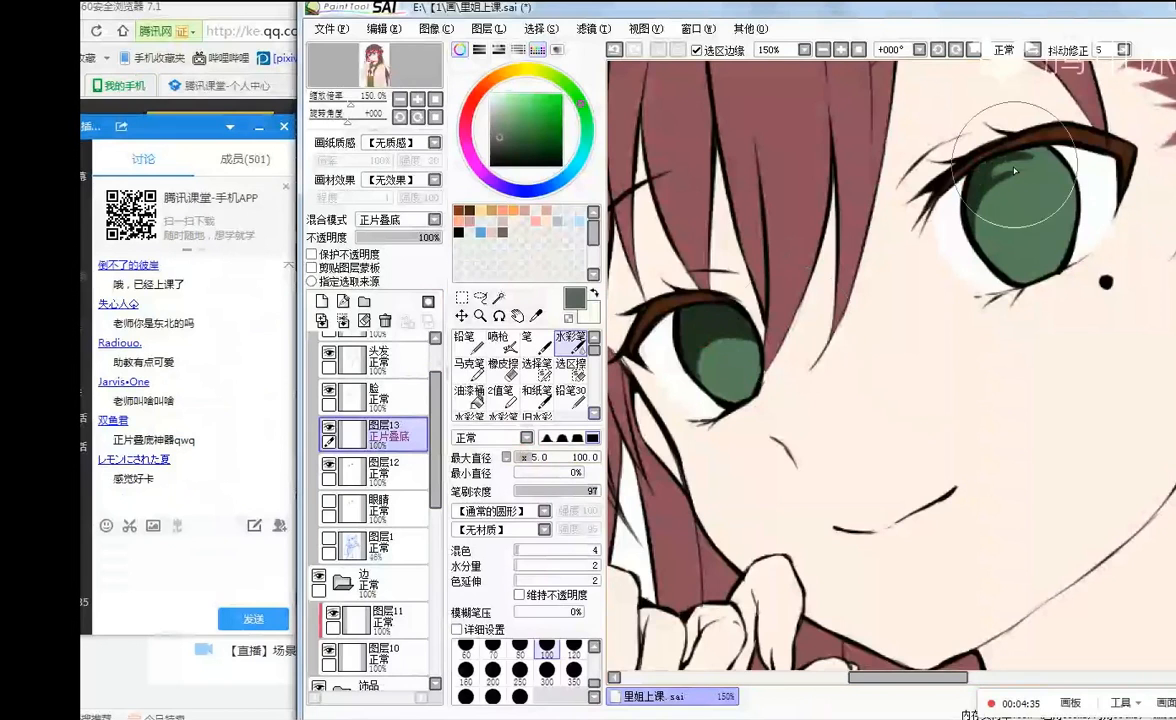
{"action": "left_click", "coordinate": [525, 457]}
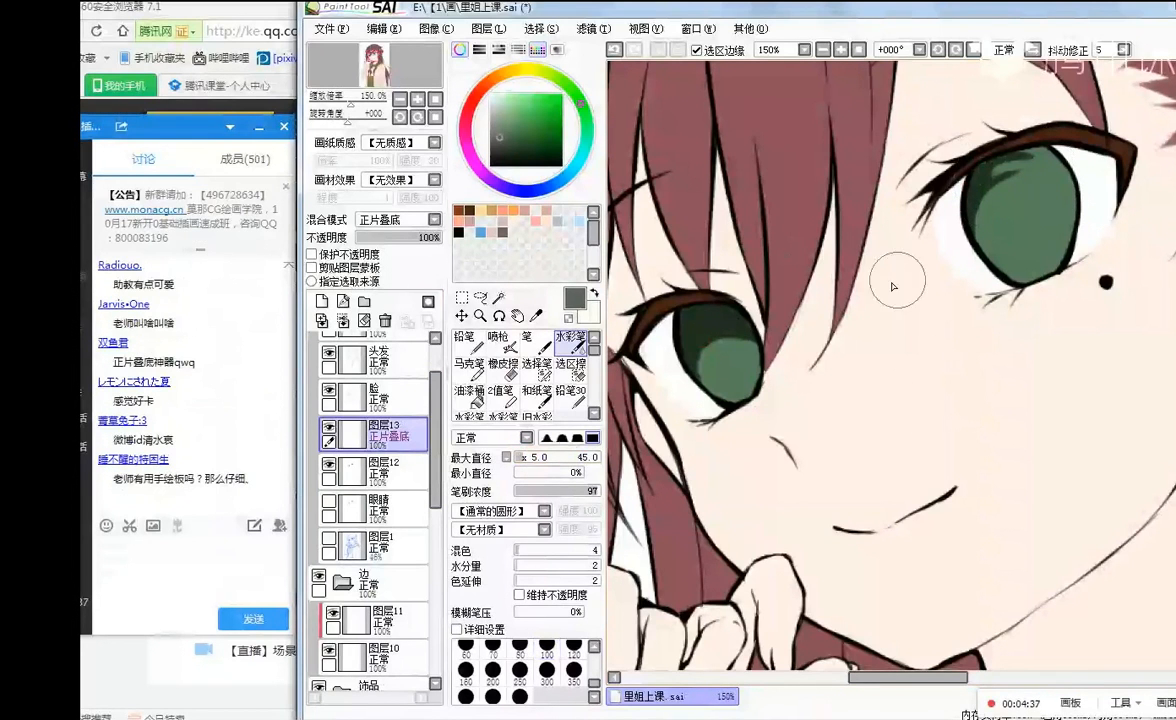
{"action": "left_click", "coordinate": [325, 268]}
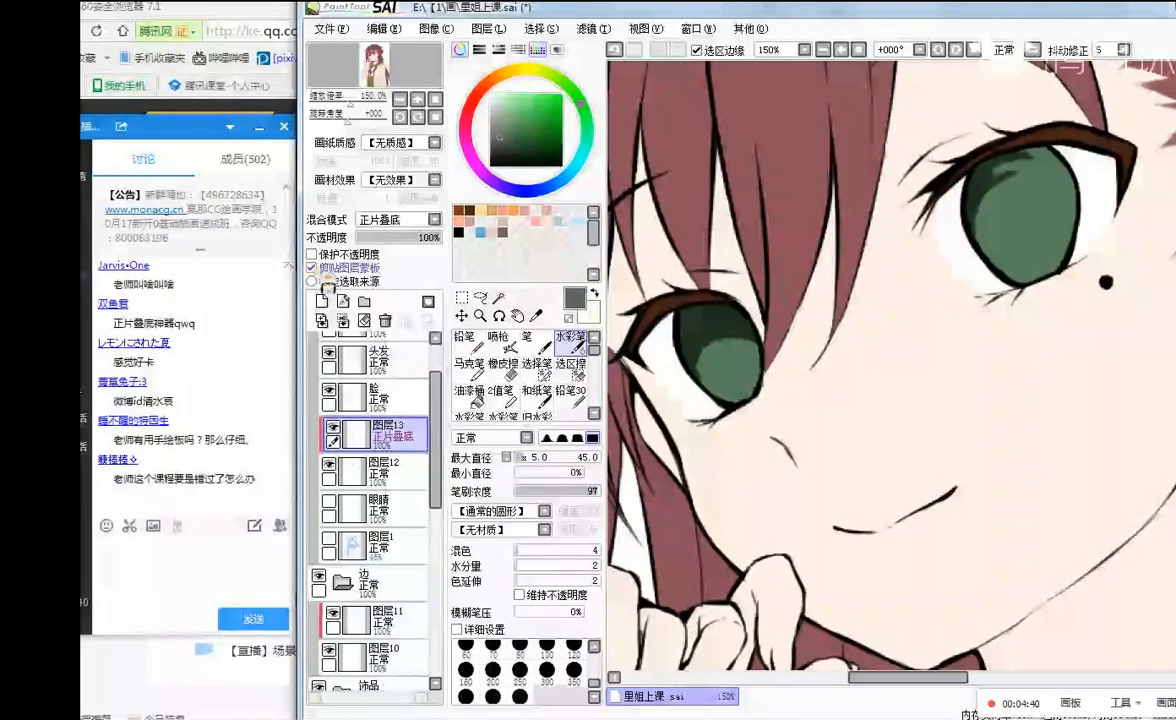
{"action": "mouse_move", "coordinate": [1008, 186]}
{"action": "left_mouse_down"}
{"action": "mouse_move", "coordinate": [987, 203]}
{"action": "mouse_move", "coordinate": [1034, 171]}
{"action": "left_mouse_up"}
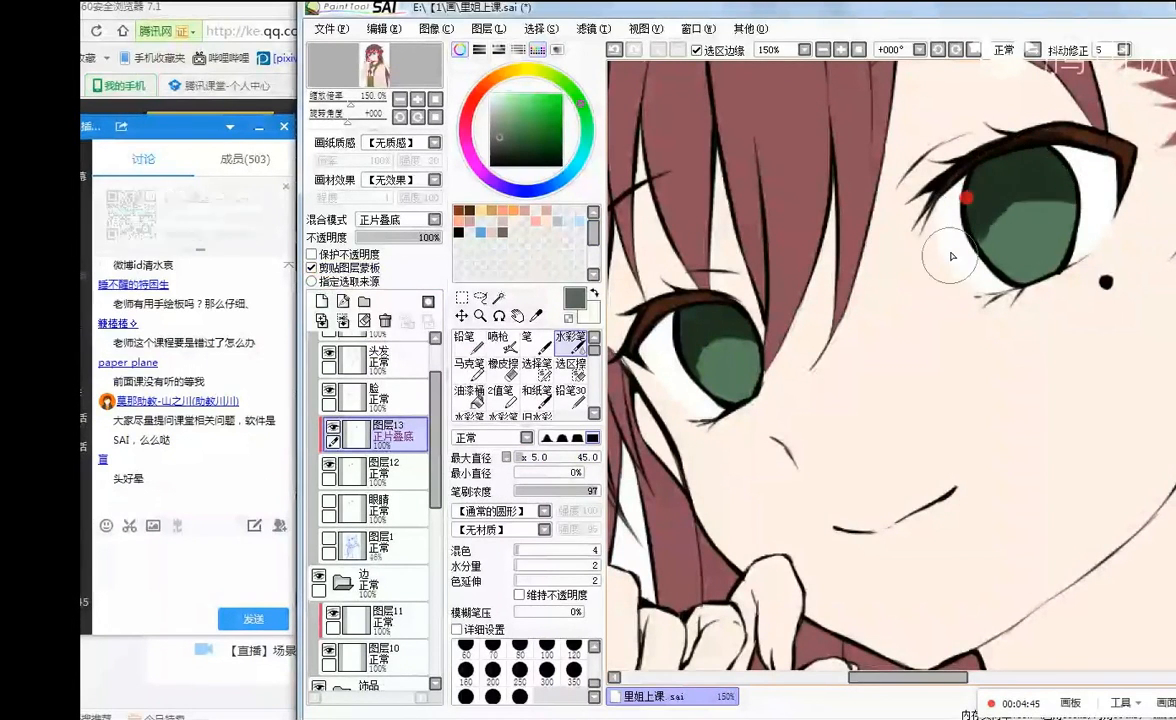
- Clean up the shadow edge on the viewer's-right iris with the eraser at diameter 13 and the pencil at diameter 10
{"action": "left_click", "coordinate": [501, 365]}
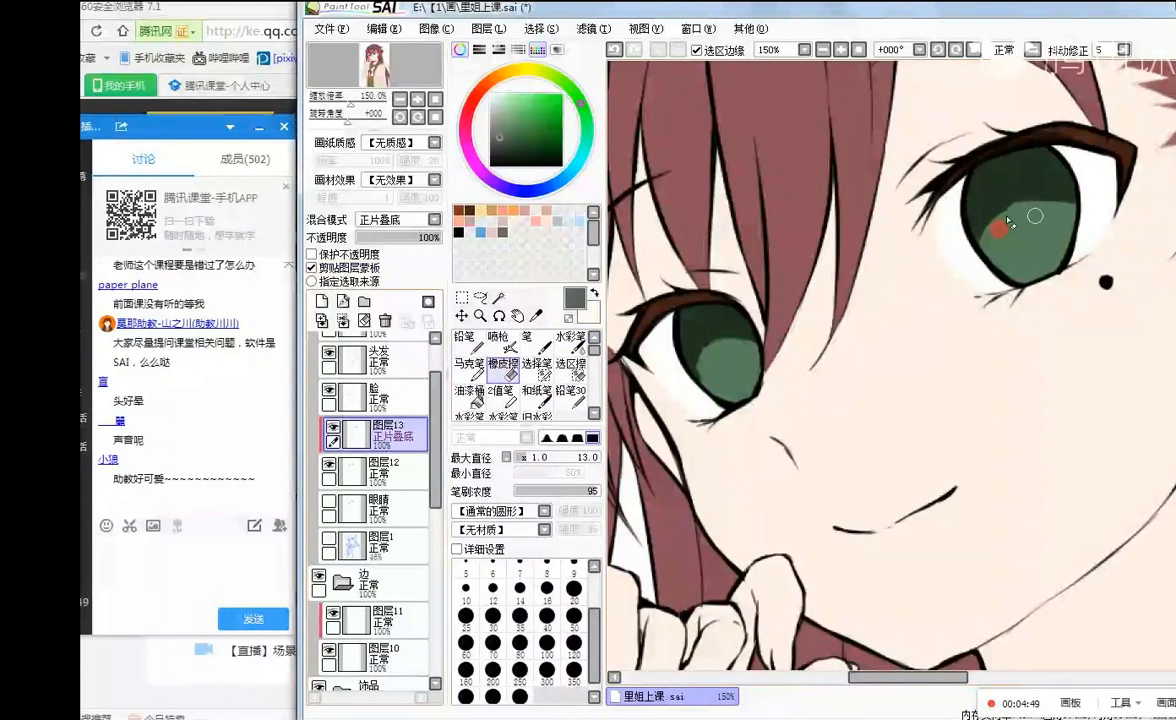
{"action": "left_click", "coordinate": [465, 340]}
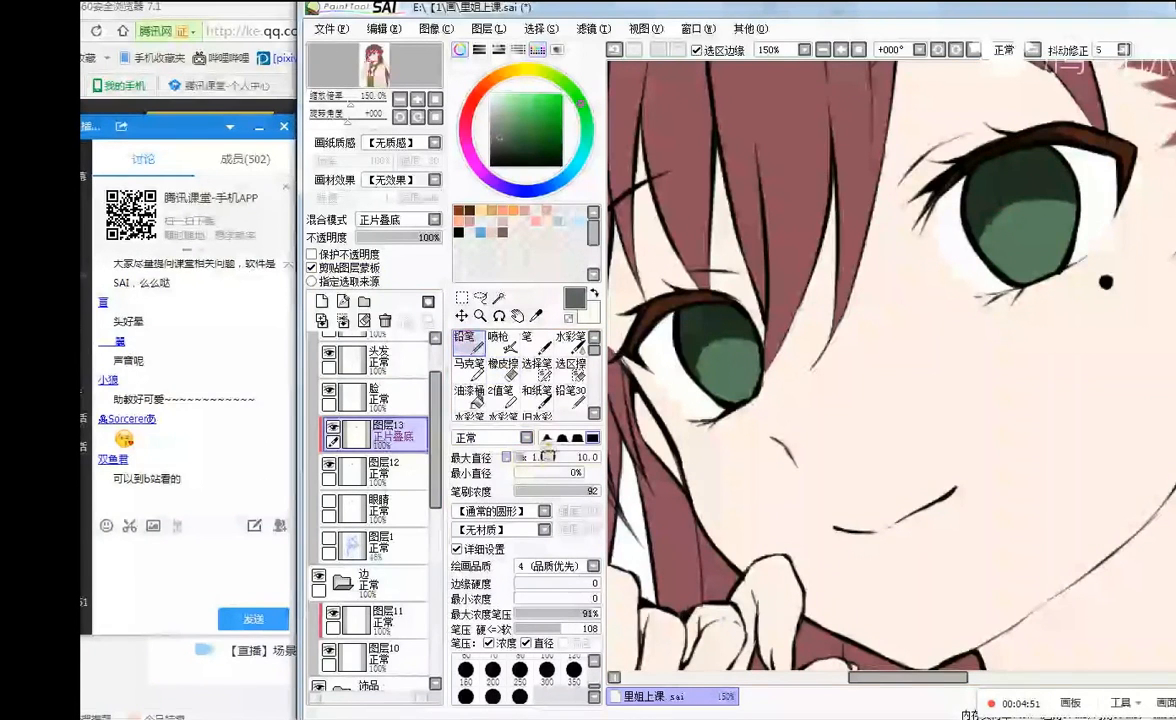
{"action": "left_click", "coordinate": [1032, 196]}
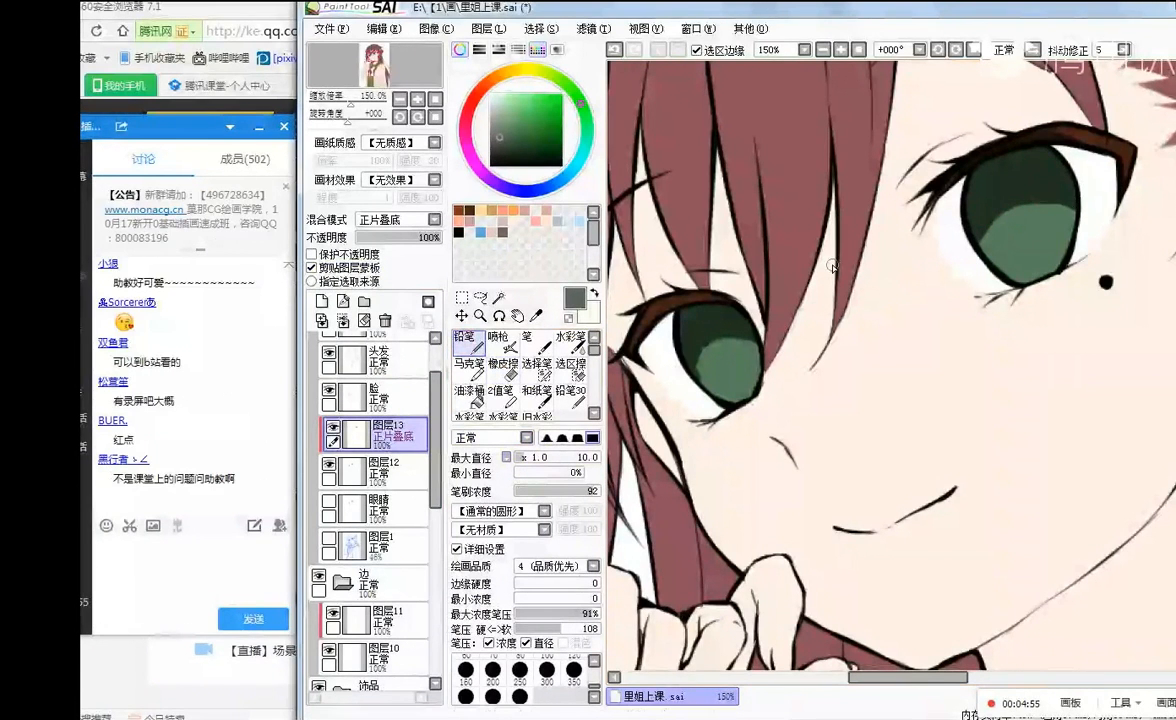
{"action": "scroll", "coordinate": [832, 266], "scroll_direction": "down", "scroll_amount": 5}
{"action": "scroll", "coordinate": [835, 192], "scroll_direction": "up", "scroll_amount": 5}
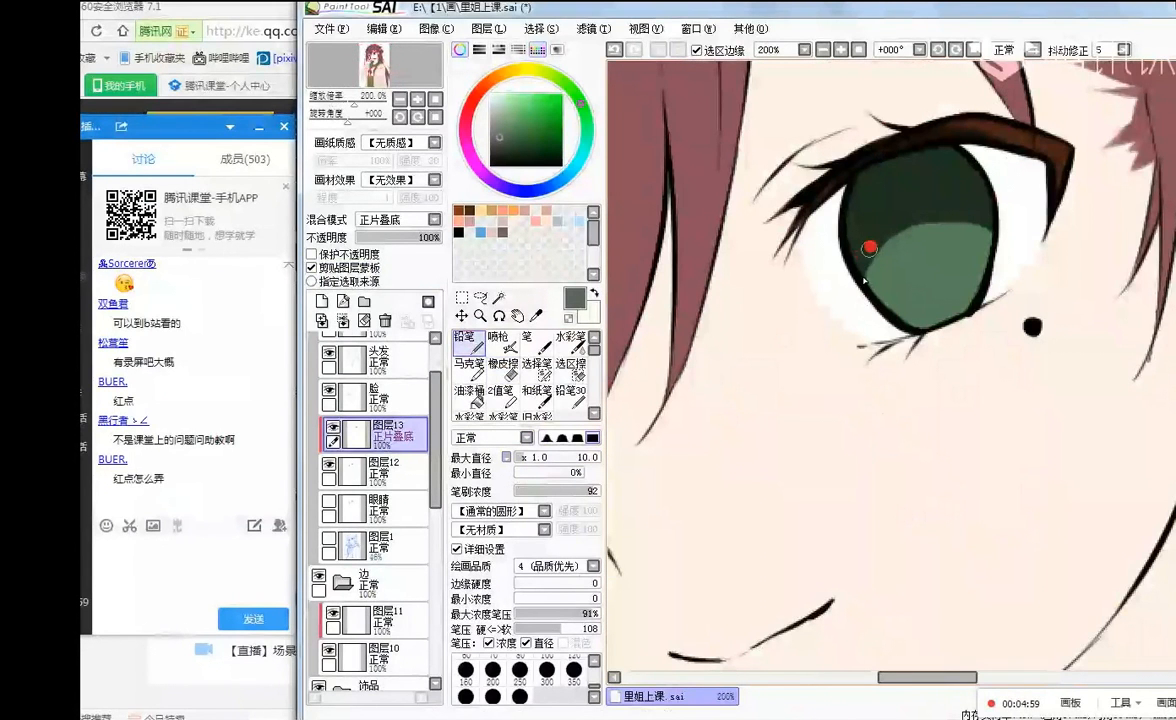
{"action": "scroll", "coordinate": [955, 147], "scroll_direction": "down", "scroll_amount": 4}
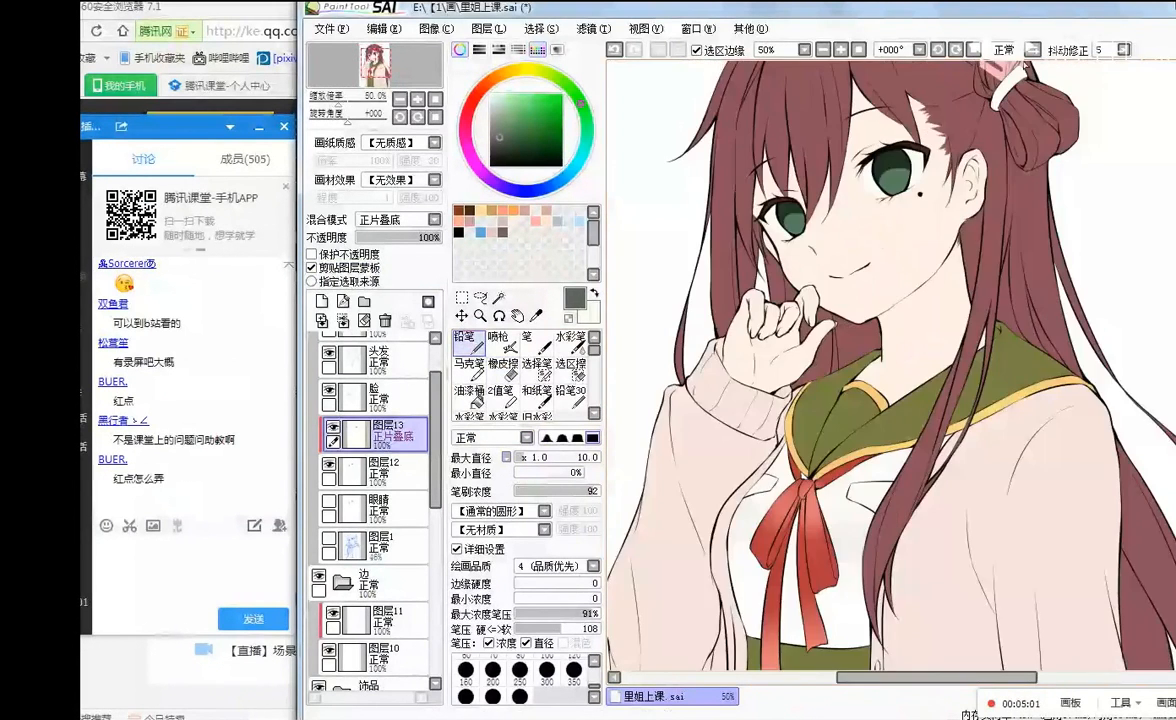
- Mirror the canvas view, choose a darker near-black colour and paint an oval pupil in the eye above the beauty mark
{"action": "left_click", "coordinate": [1033, 51]}
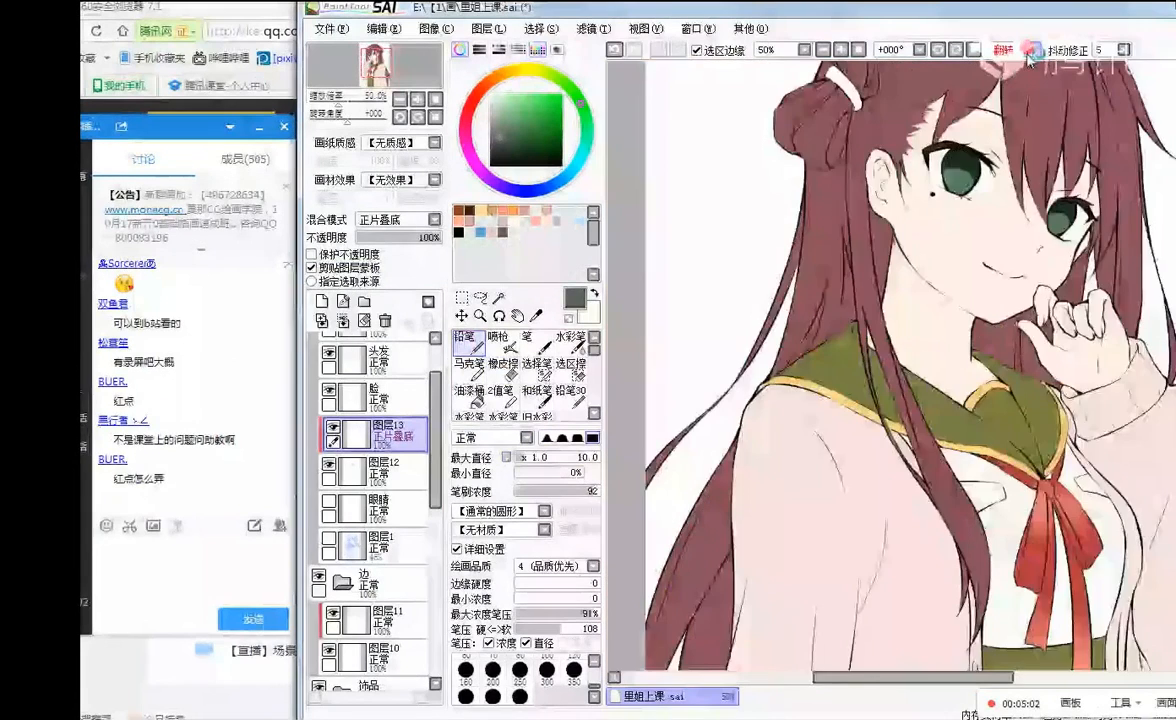
{"action": "scroll", "coordinate": [885, 170], "scroll_direction": "up", "scroll_amount": 2}
{"action": "scroll", "coordinate": [780, 180], "scroll_direction": "down", "scroll_amount": 2}
{"action": "scroll", "coordinate": [860, 226], "scroll_direction": "up", "scroll_amount": 3}
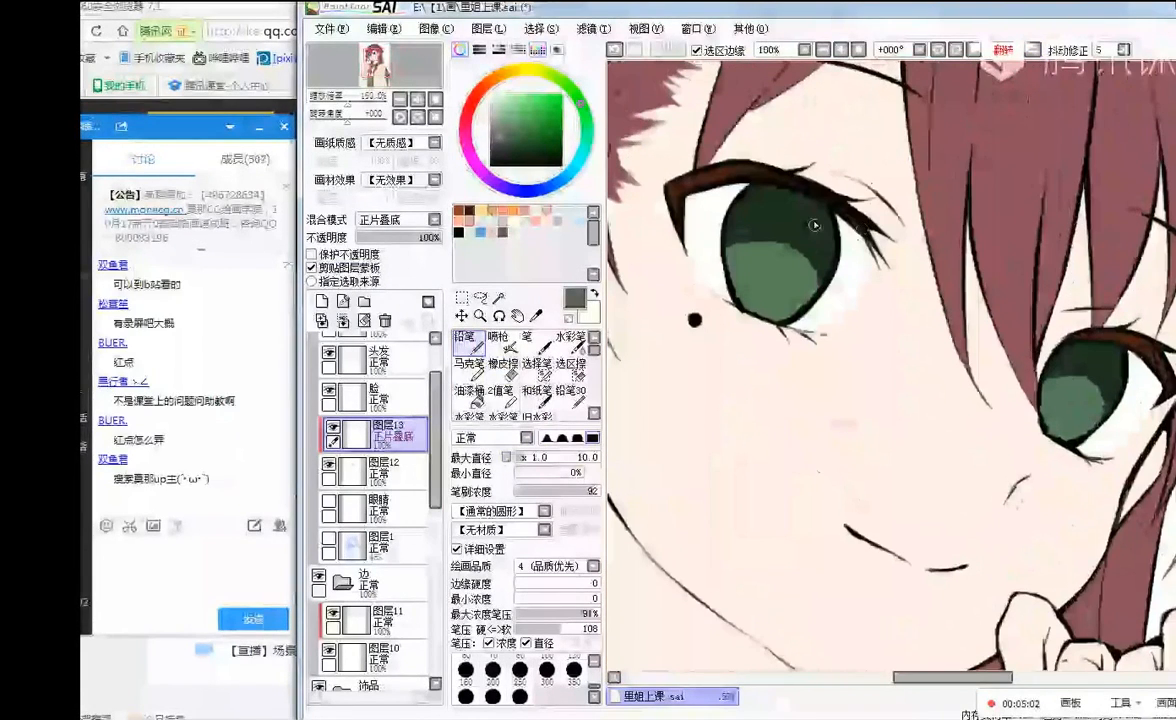
{"action": "left_click", "coordinate": [491, 164]}
{"action": "left_click", "coordinate": [493, 157]}
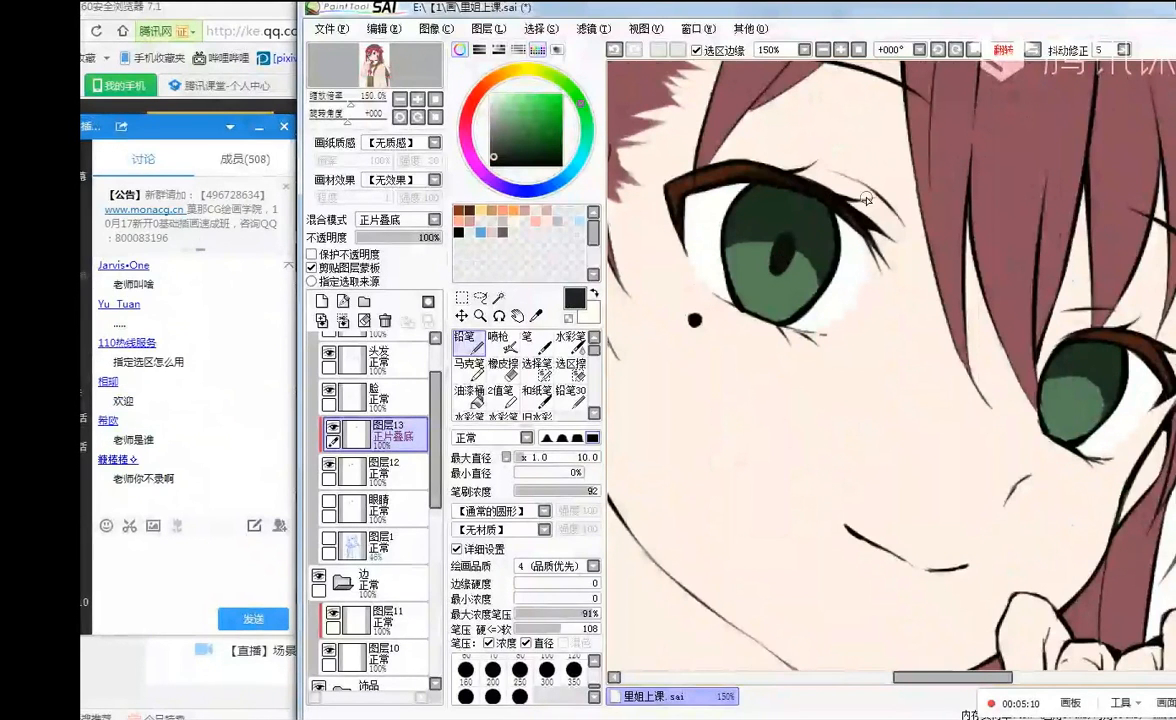
- Restore the unmirrored view and paint a matching dark pupil in the viewer's-left eye
{"action": "scroll", "coordinate": [892, 159], "scroll_direction": "down", "scroll_amount": 1}
{"action": "scroll", "coordinate": [926, 240], "scroll_direction": "down", "scroll_amount": 1}
{"action": "scroll", "coordinate": [960, 250], "scroll_direction": "up", "scroll_amount": 1}
{"action": "scroll", "coordinate": [959, 235], "scroll_direction": "down", "scroll_amount": 1}
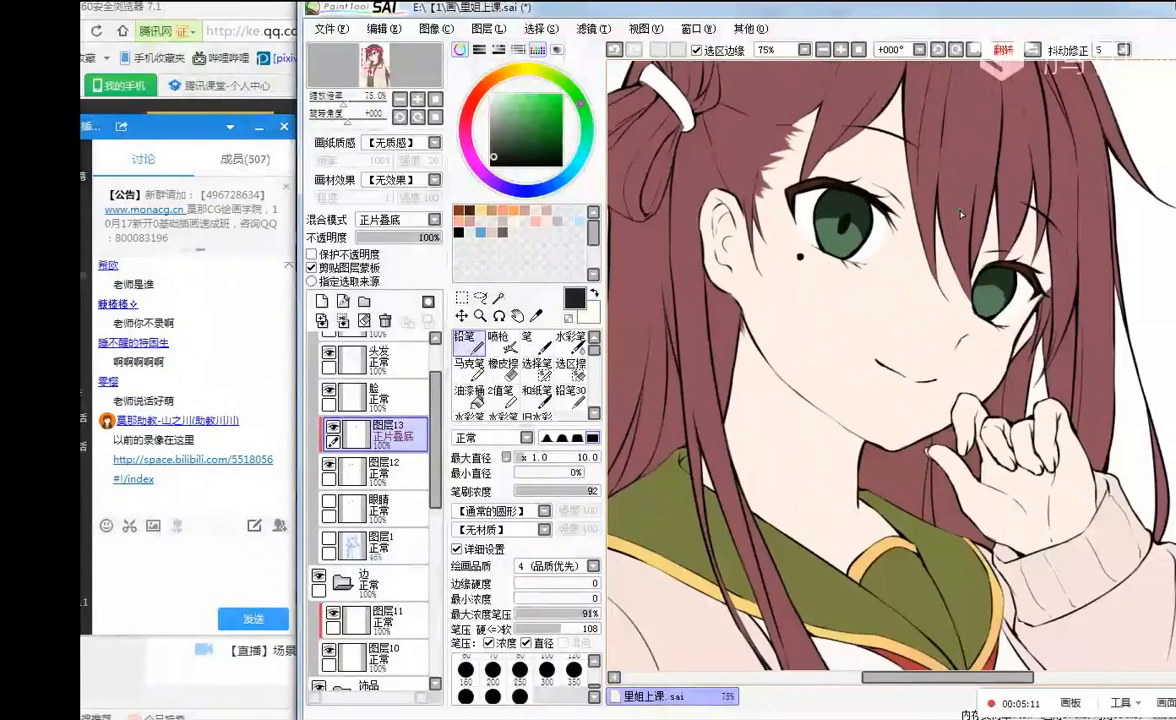
{"action": "scroll", "coordinate": [958, 214], "scroll_direction": "up", "scroll_amount": 1}
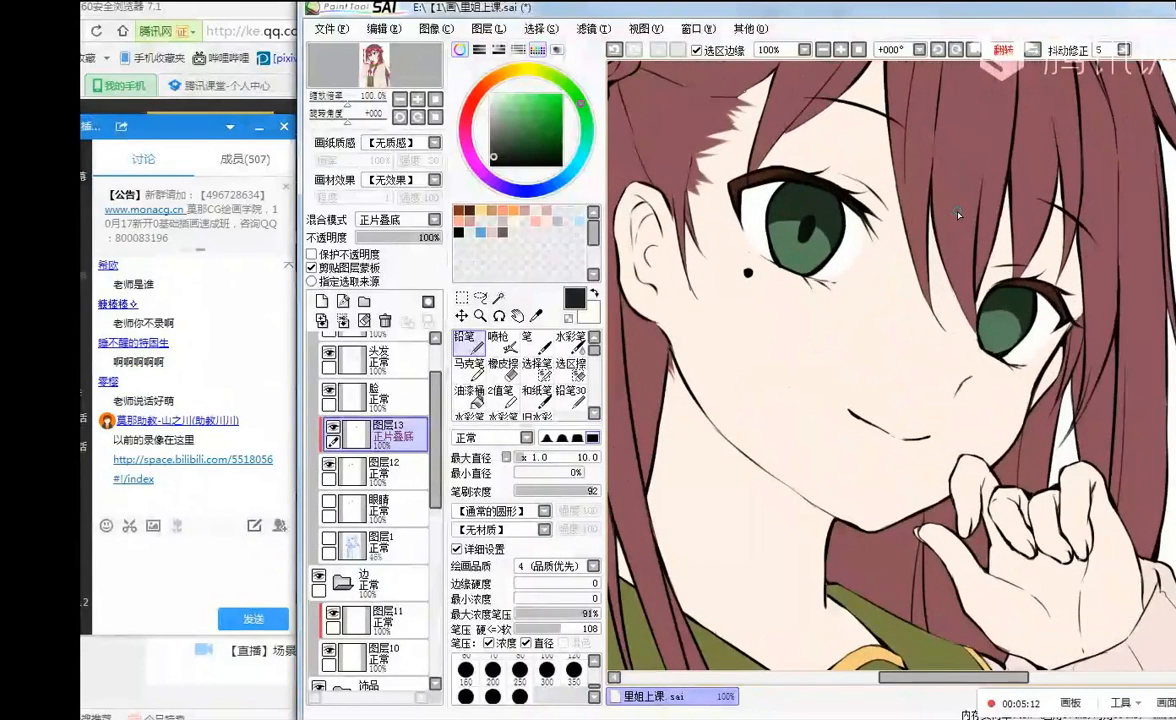
{"action": "scroll", "coordinate": [958, 214], "scroll_direction": "down", "scroll_amount": 1}
{"action": "scroll", "coordinate": [743, 338], "scroll_direction": "up", "scroll_amount": 2}
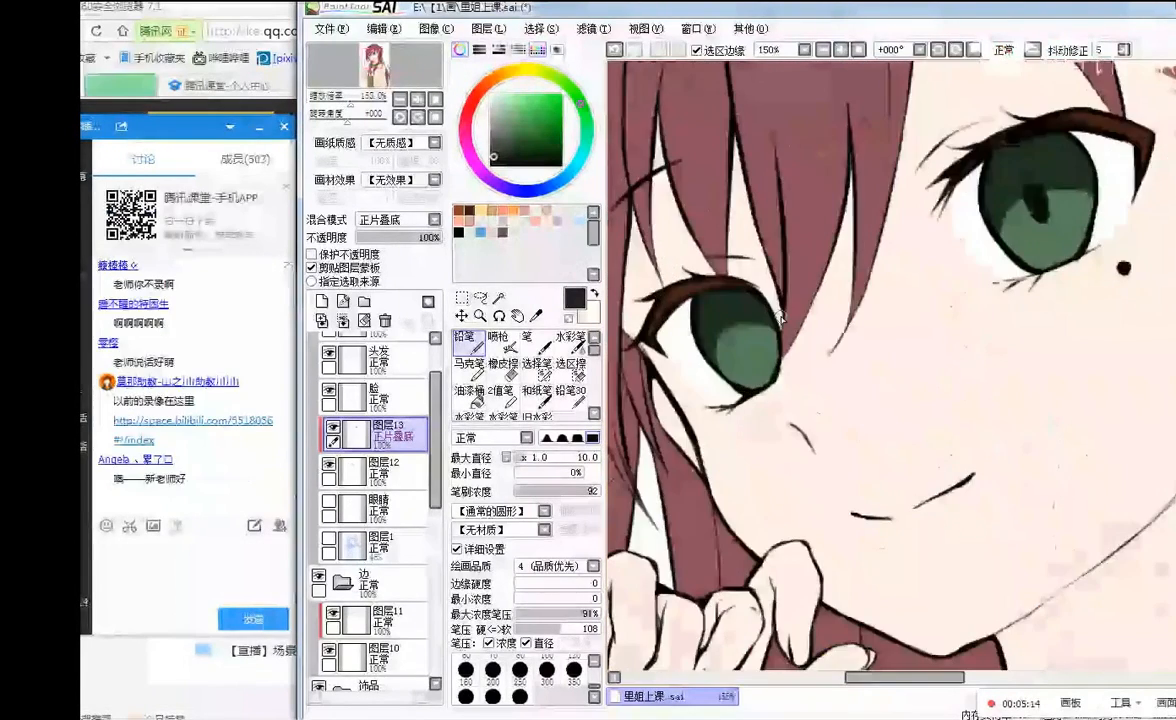
{"action": "left_click_drag", "start_coordinate": [743, 338], "coordinate": [738, 330]}
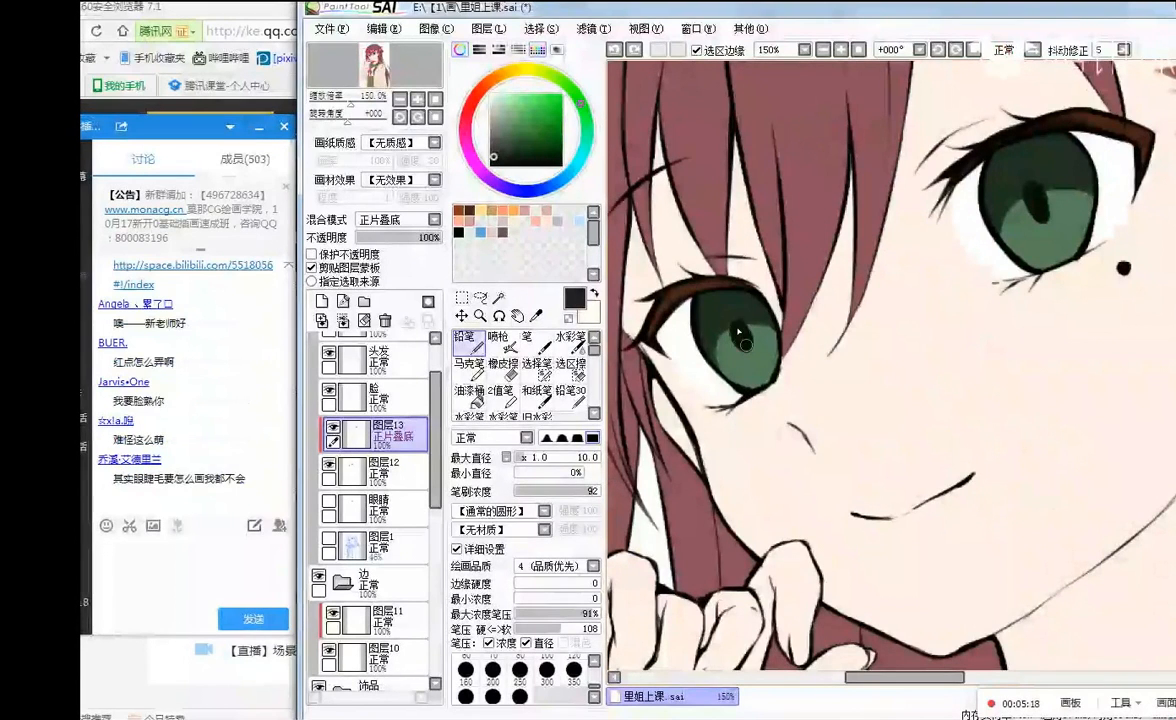
- Refine the shapes of the dark pupils in both eyes with short pencil strokes
{"action": "scroll", "coordinate": [830, 251], "scroll_direction": "down", "scroll_amount": 4}
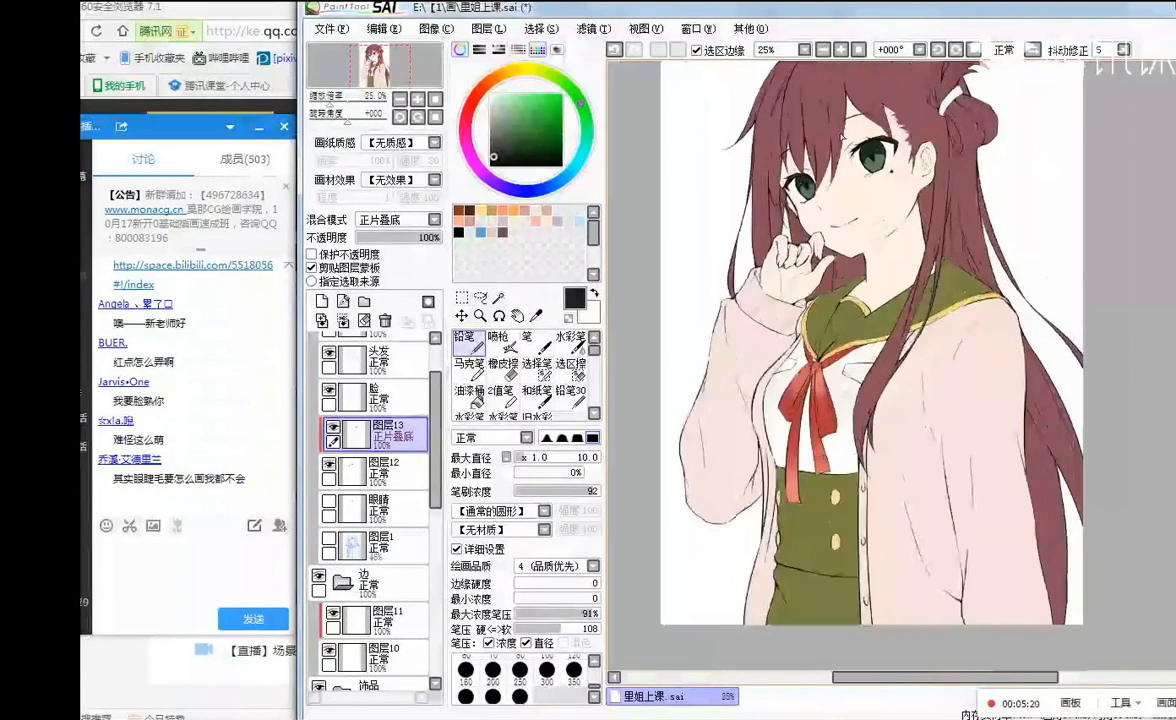
{"action": "scroll", "coordinate": [845, 140], "scroll_direction": "up", "scroll_amount": 4}
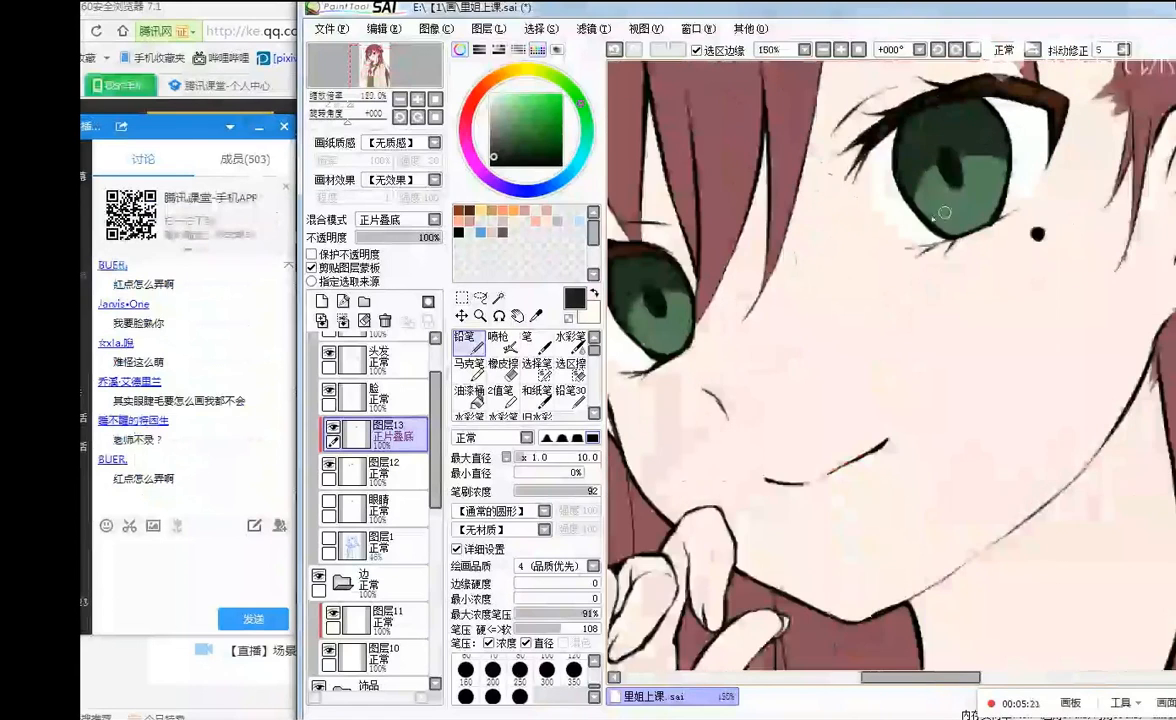
{"action": "mouse_move", "coordinate": [937, 156]}
{"action": "left_mouse_down"}
{"action": "mouse_move", "coordinate": [925, 153]}
{"action": "mouse_move", "coordinate": [955, 160]}
{"action": "left_mouse_up"}
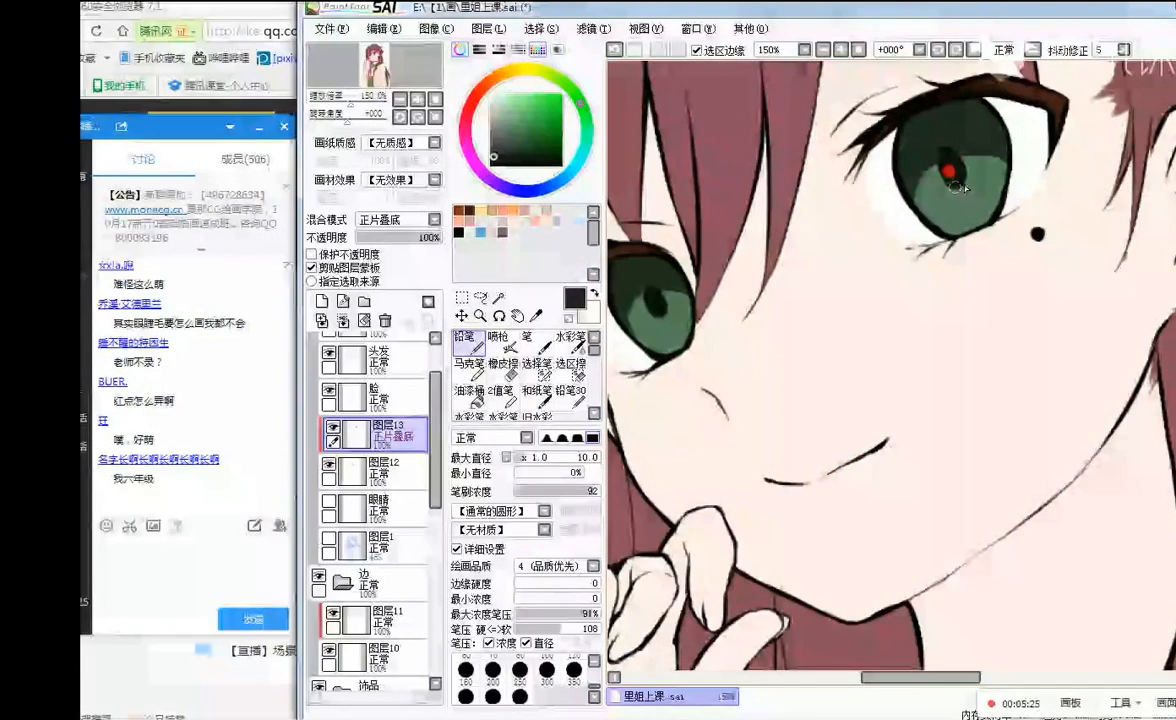
{"action": "scroll", "coordinate": [950, 180], "scroll_direction": "down", "scroll_amount": 2}
{"action": "scroll", "coordinate": [950, 180], "scroll_direction": "up", "scroll_amount": 1}
{"action": "scroll", "coordinate": [819, 203], "scroll_direction": "down", "scroll_amount": 1}
{"action": "scroll", "coordinate": [800, 205], "scroll_direction": "up", "scroll_amount": 2}
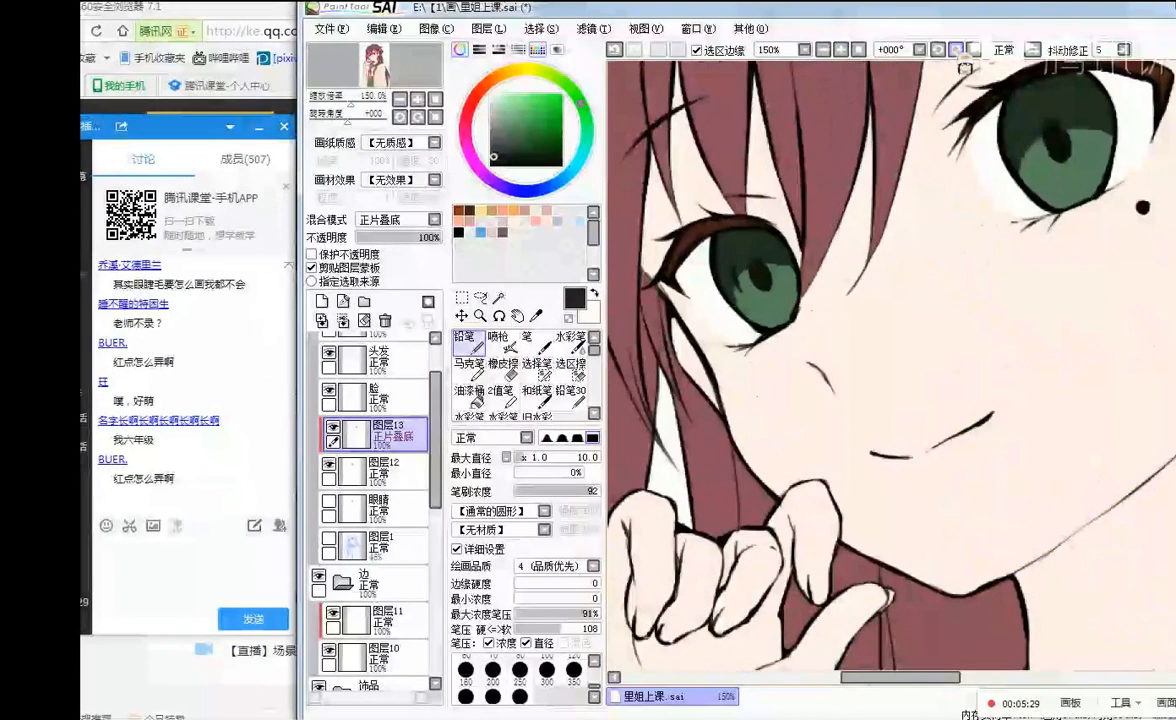
{"action": "left_click_drag", "start_coordinate": [745, 279], "coordinate": [823, 230]}
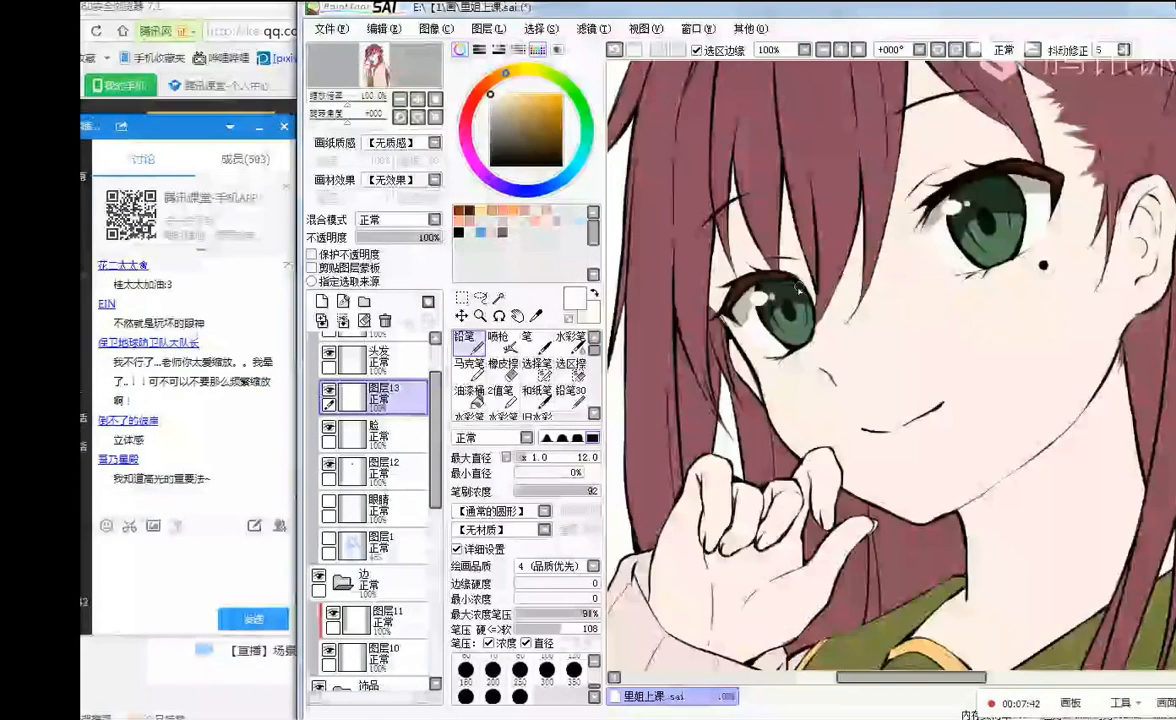
- Undo the last stroke and paint pale-yellow spots in the lower part of both irises with the pencil at diameter 36
{"action": "key", "text": "ctrl+z"}
{"action": "left_click", "coordinate": [516, 94]}
{"action": "left_click", "coordinate": [532, 456]}
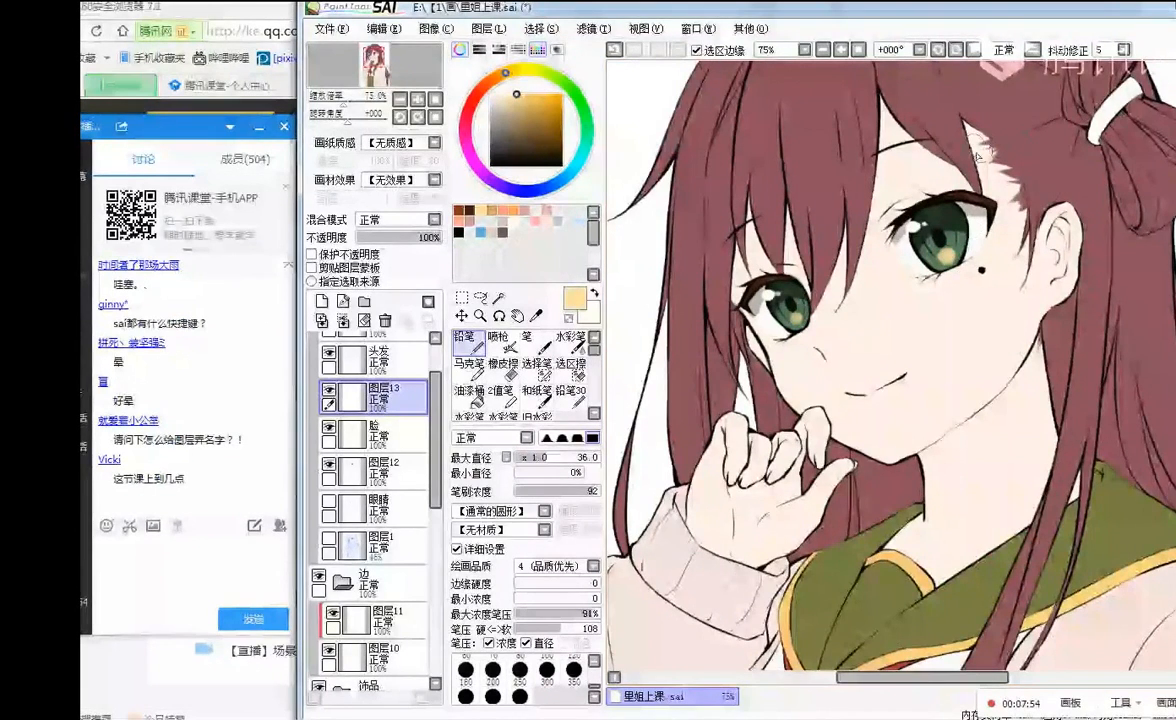
- Reduce the pencil diameter to 9, choose off-white, add small highlights to the irises and check them in the mirrored view
{"action": "key", "text": "bracketleft"}
{"action": "key", "text": "bracketleft"}
{"action": "key", "text": "bracketleft"}
{"action": "key", "text": "bracketleft"}
{"action": "key", "text": "bracketleft"}
{"action": "key", "text": "bracketleft"}
{"action": "key", "text": "bracketleft"}
{"action": "key", "text": "bracketleft"}
{"action": "key", "text": "bracketleft"}
{"action": "left_click", "coordinate": [491, 95]}
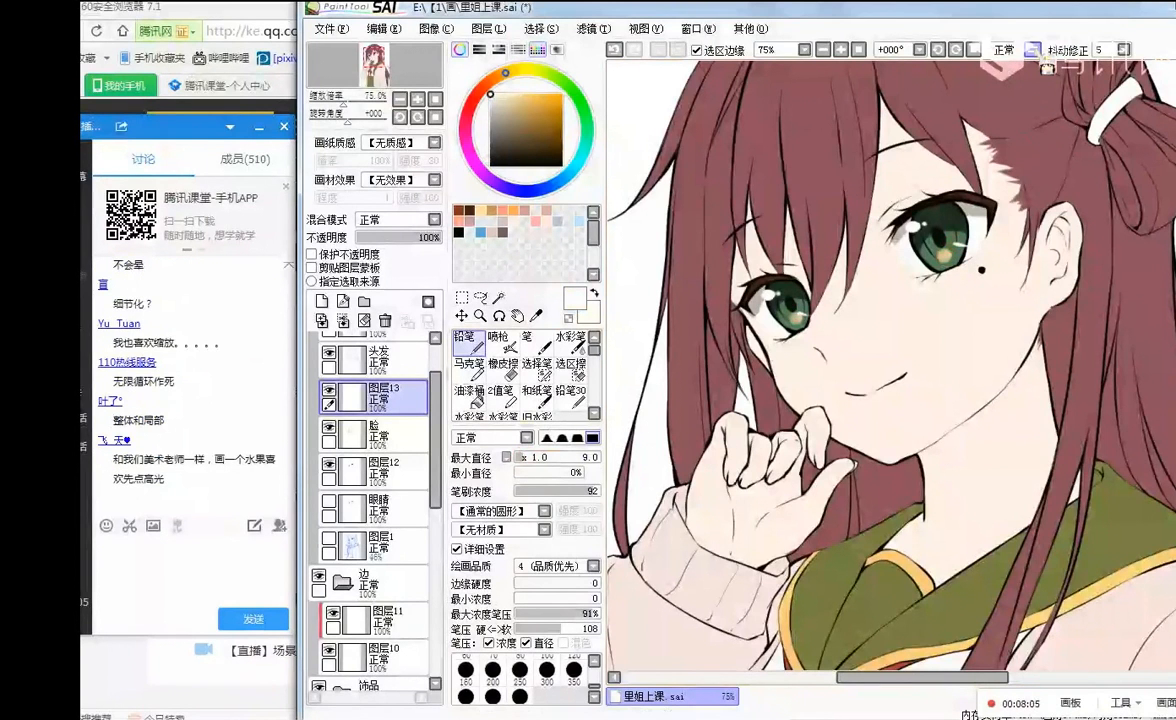
{"action": "key", "text": "h"}
{"action": "key", "text": "h"}
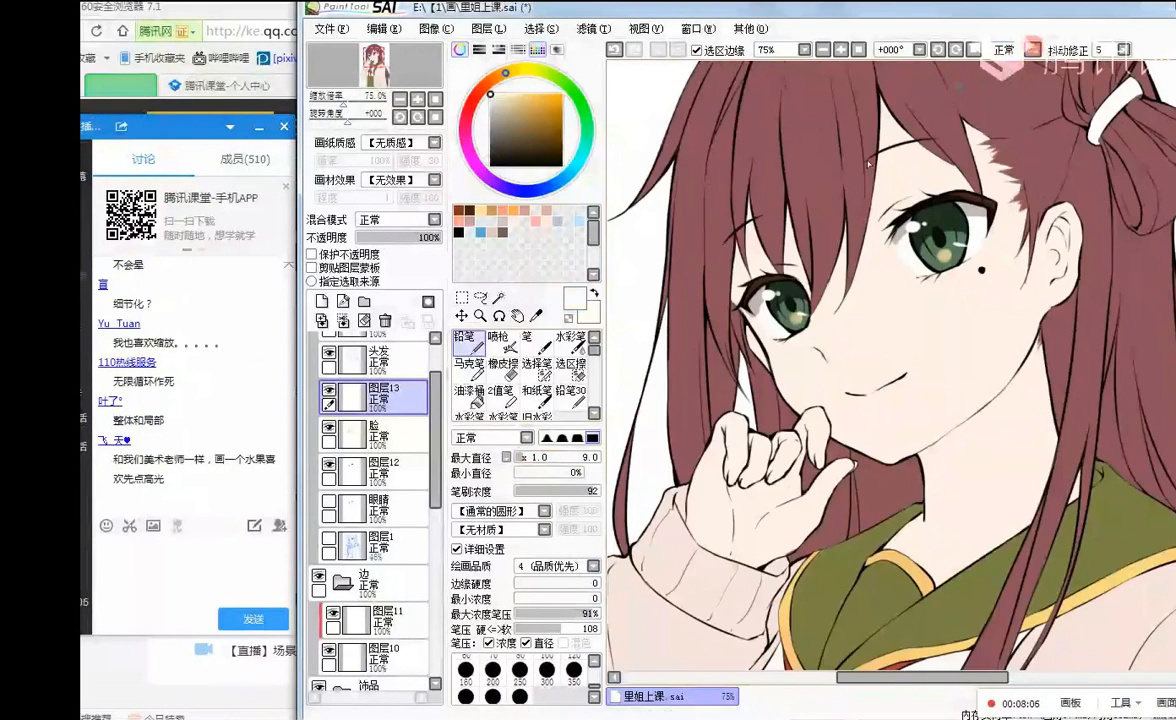
- Airbrush a medium-blue reflection onto the upper part of the irises with a maximum diameter of 36
{"action": "left_click", "coordinate": [545, 189]}
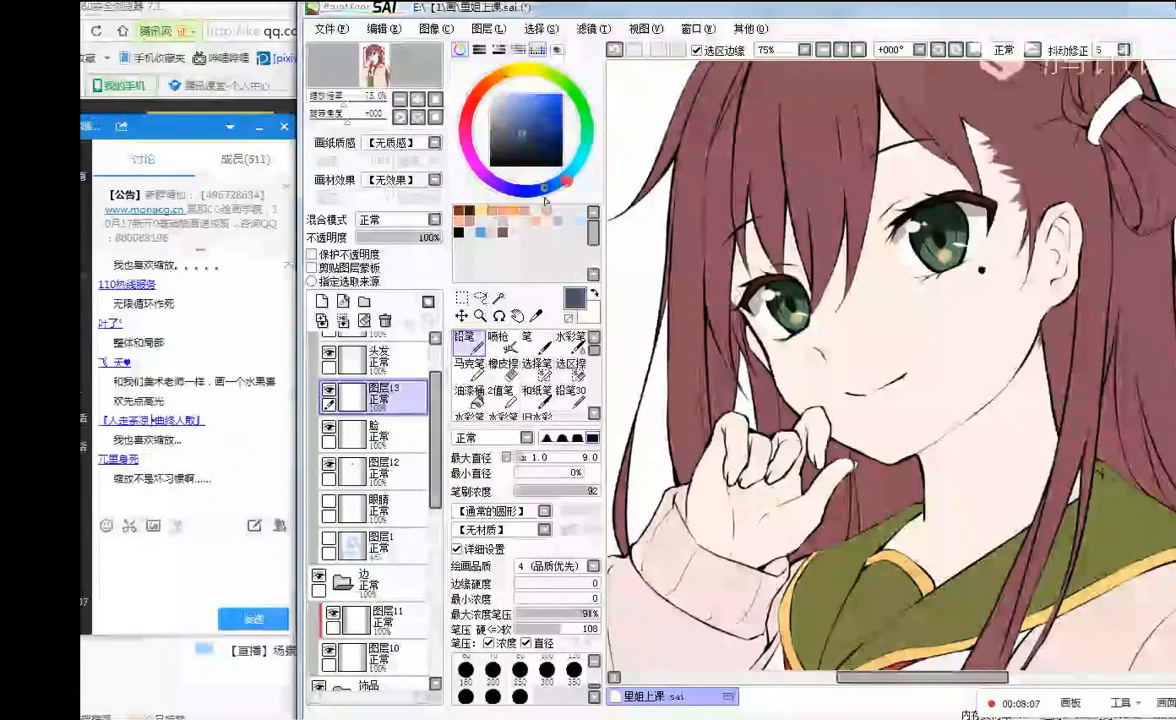
{"action": "left_click", "coordinate": [529, 120]}
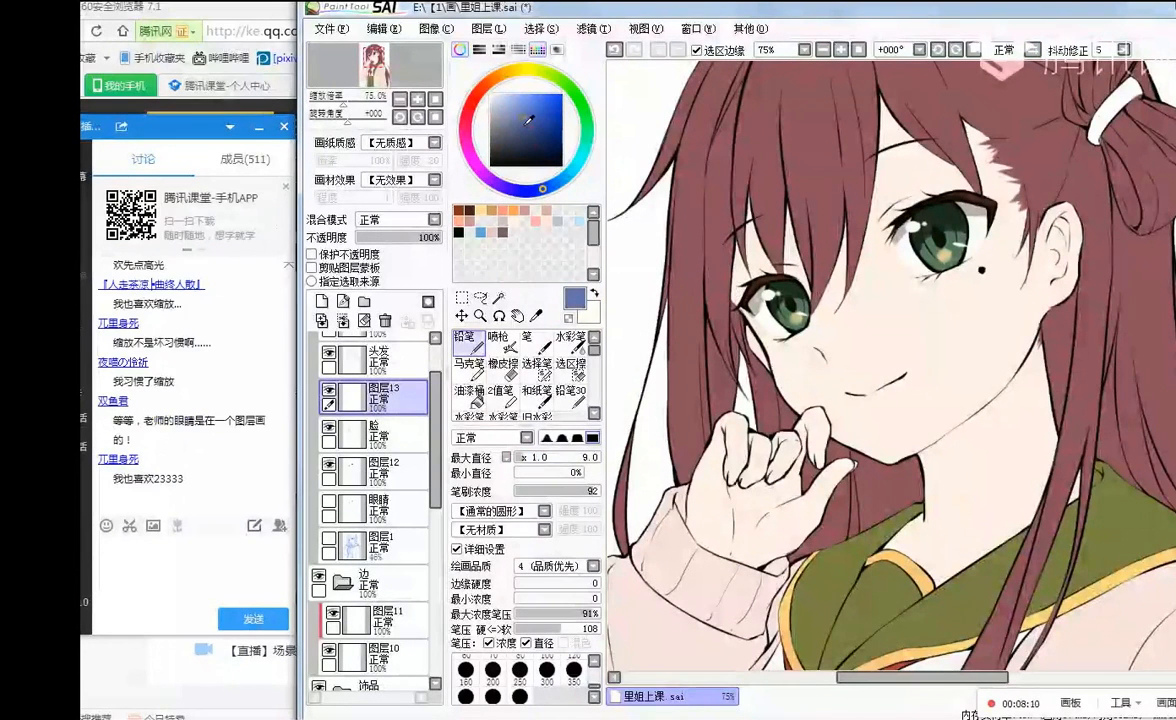
{"action": "left_click", "coordinate": [497, 338]}
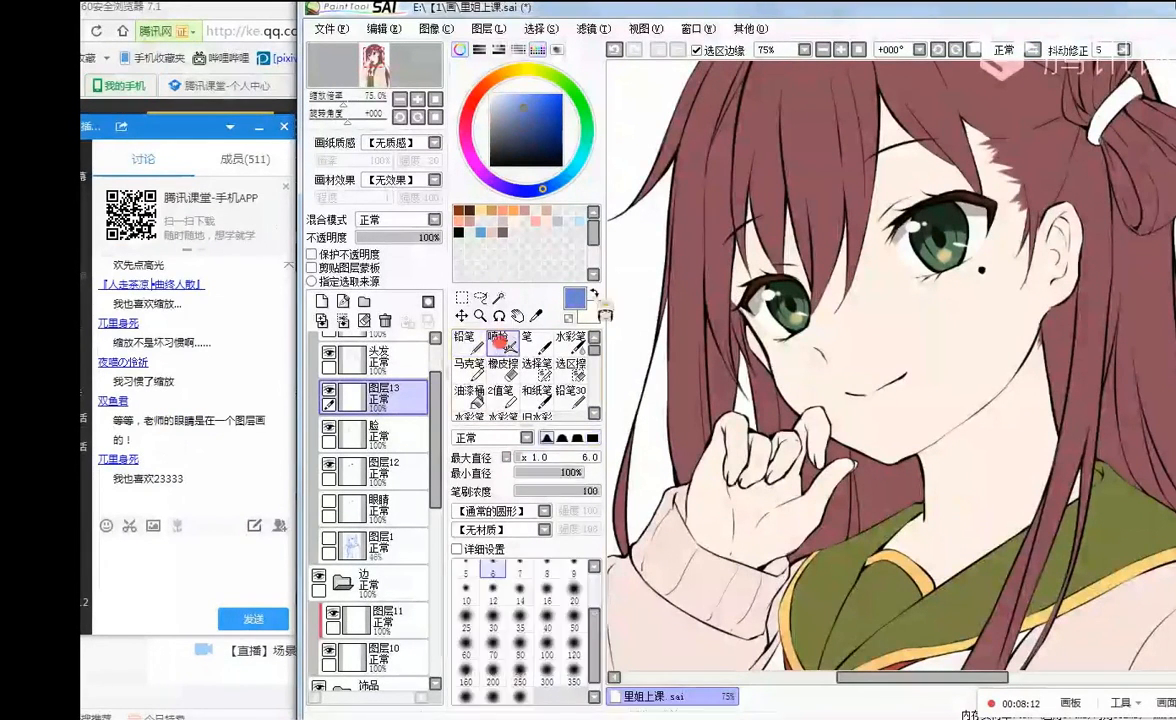
{"action": "left_click", "coordinate": [539, 458]}
{"action": "left_click_drag", "start_coordinate": [784, 284], "coordinate": [800, 295]}
{"action": "key", "text": "ctrl+z"}
{"action": "mouse_move", "coordinate": [955, 213]}
{"action": "left_mouse_down"}
{"action": "mouse_move", "coordinate": [941, 214]}
{"action": "mouse_move", "coordinate": [959, 208]}
{"action": "left_mouse_up"}
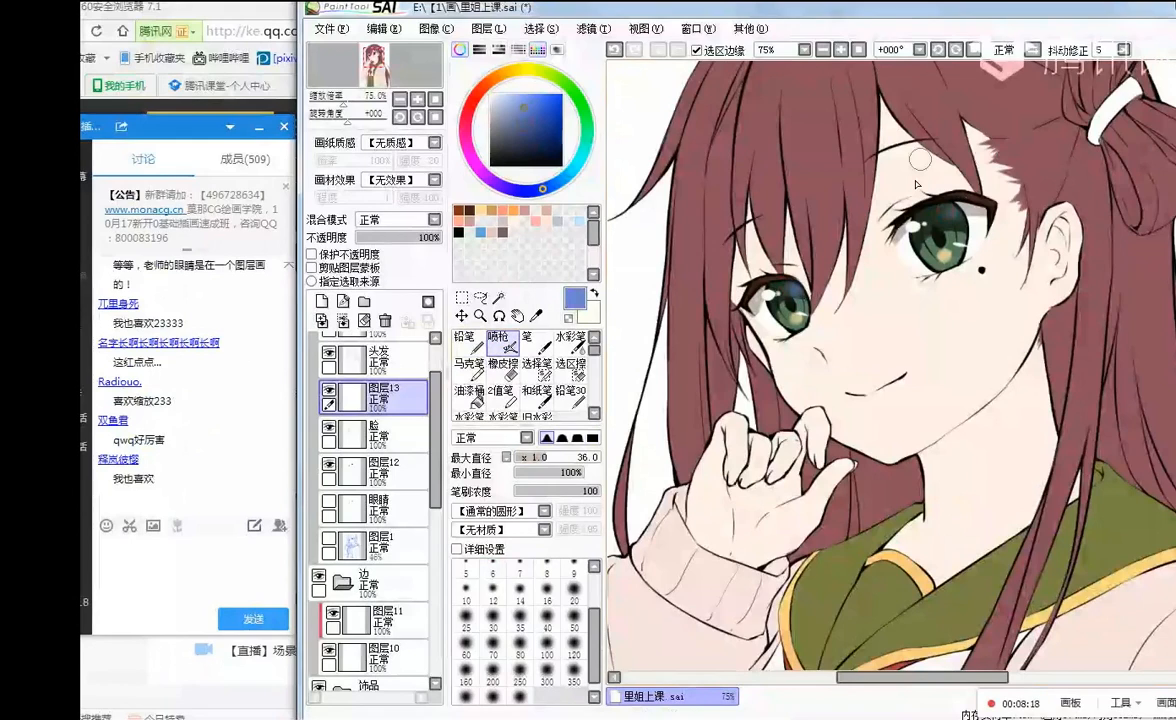
- Add two new layers above the highlight layer and set the upper one's blending mode to Luminosity (发光)
{"action": "scroll", "coordinate": [929, 183], "scroll_direction": "down", "scroll_amount": 3}
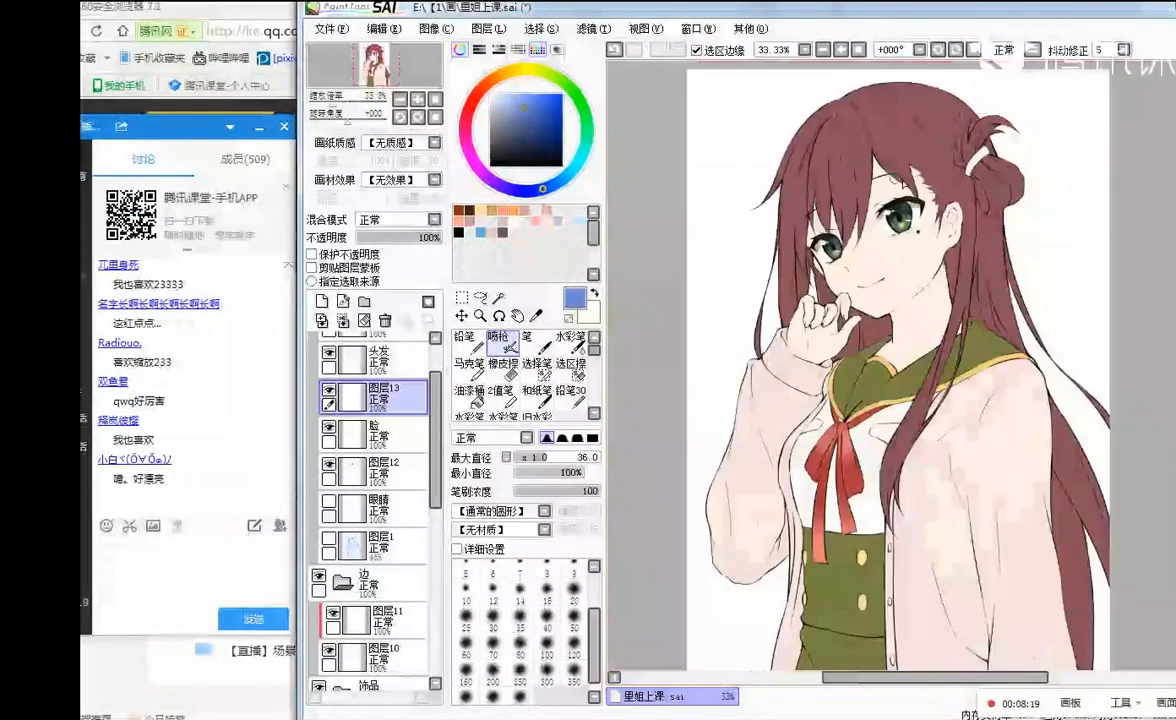
{"action": "scroll", "coordinate": [903, 183], "scroll_direction": "up", "scroll_amount": 3}
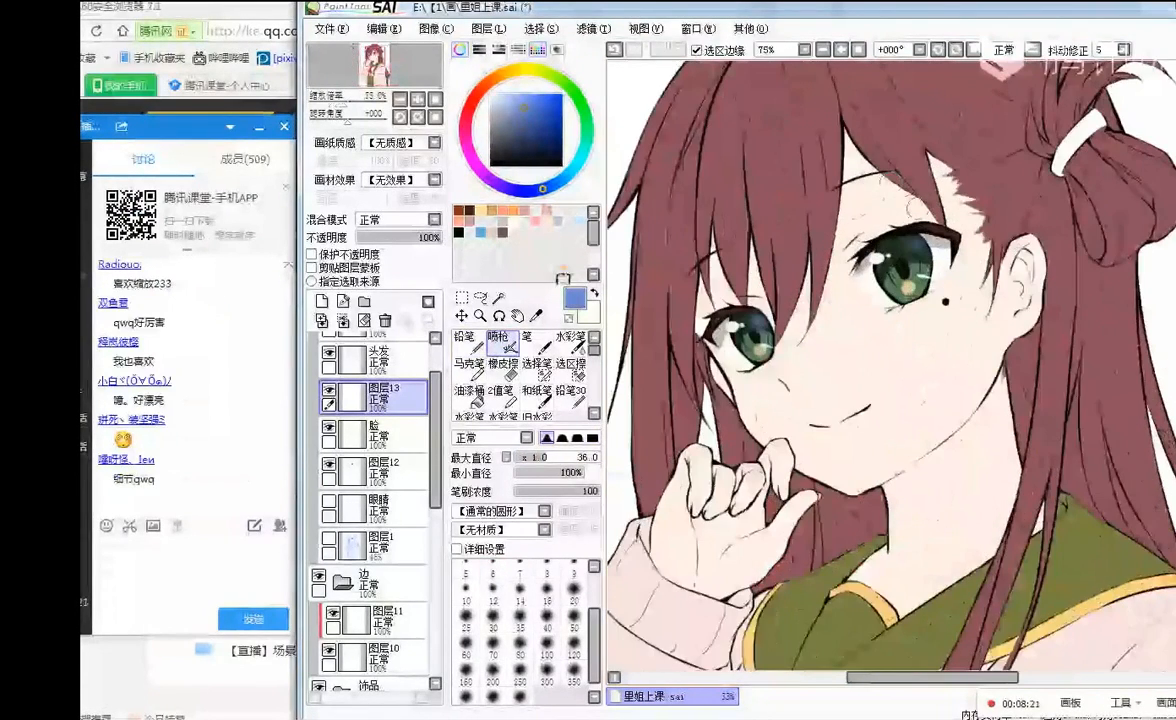
{"action": "left_click", "coordinate": [322, 301]}
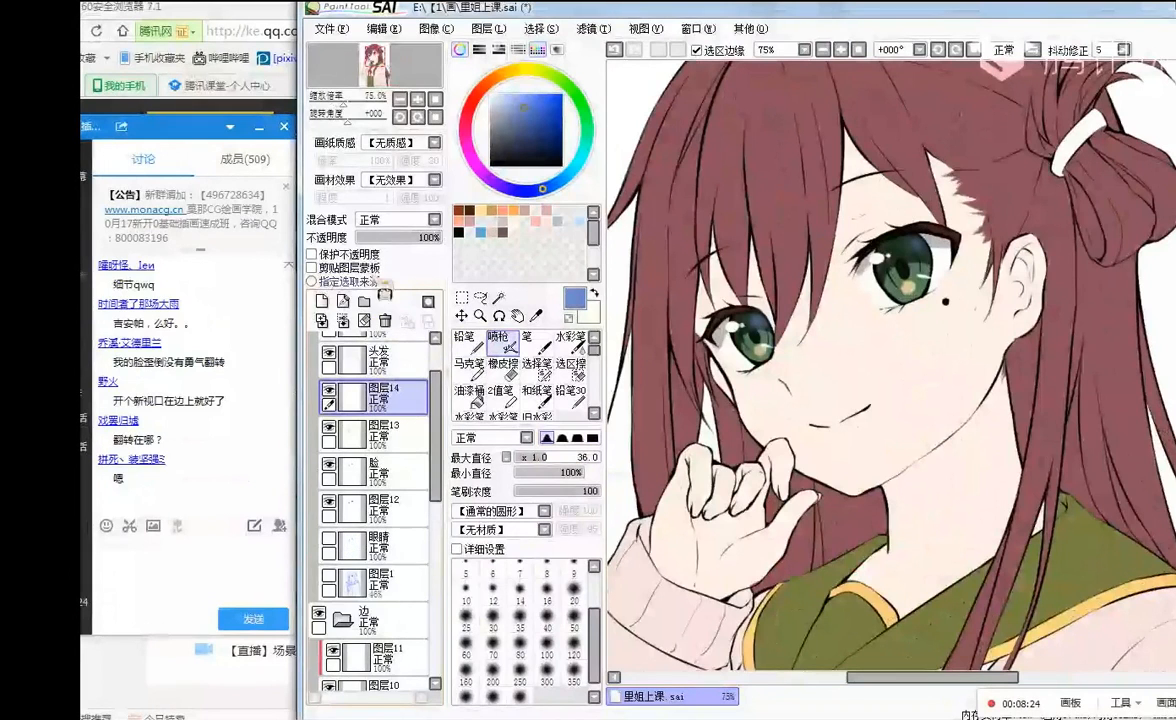
{"action": "left_click", "coordinate": [322, 301]}
{"action": "left_click", "coordinate": [400, 219]}
{"action": "left_click", "coordinate": [380, 284]}
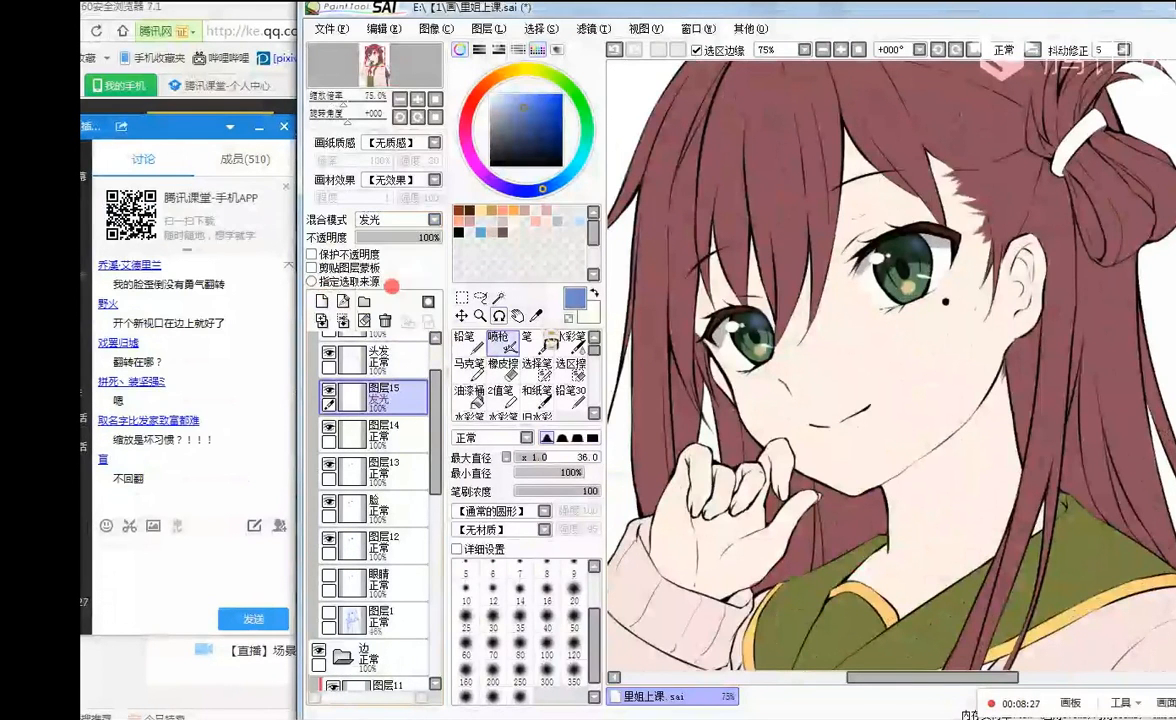
- Spray light-green glow spots onto both irises on the Luminosity layer with the airbrush at diameter 15
{"action": "left_click", "coordinate": [553, 102]}
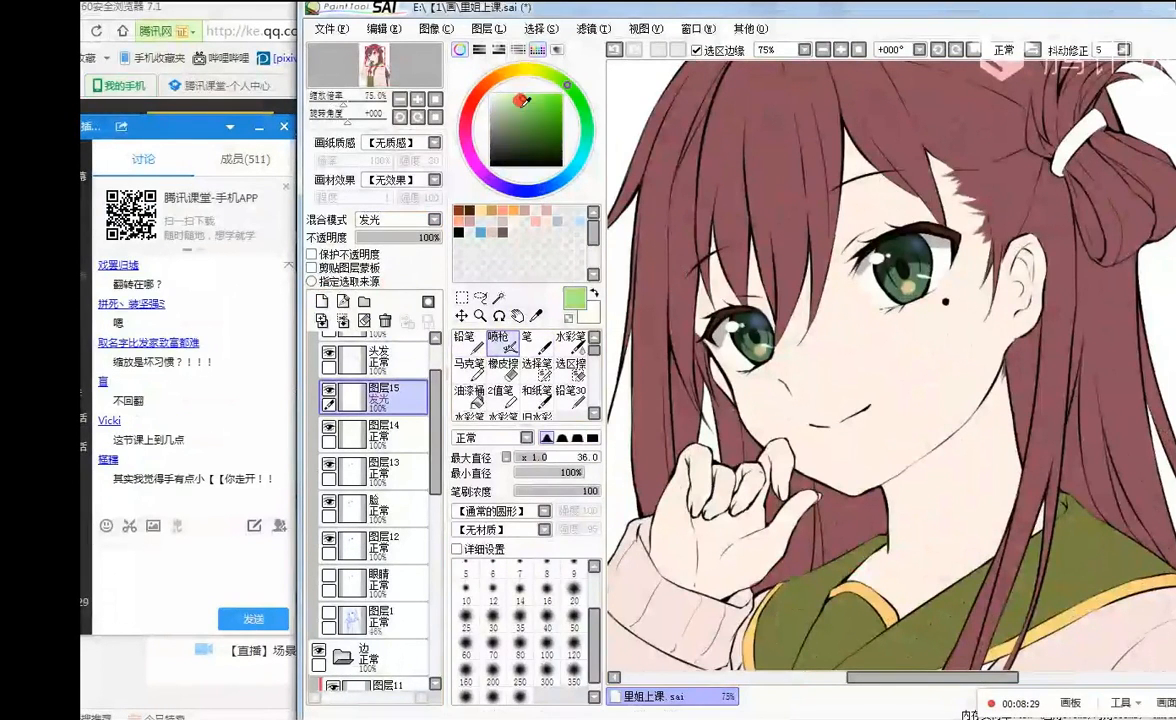
{"action": "left_click_drag", "start_coordinate": [540, 463], "coordinate": [530, 457]}
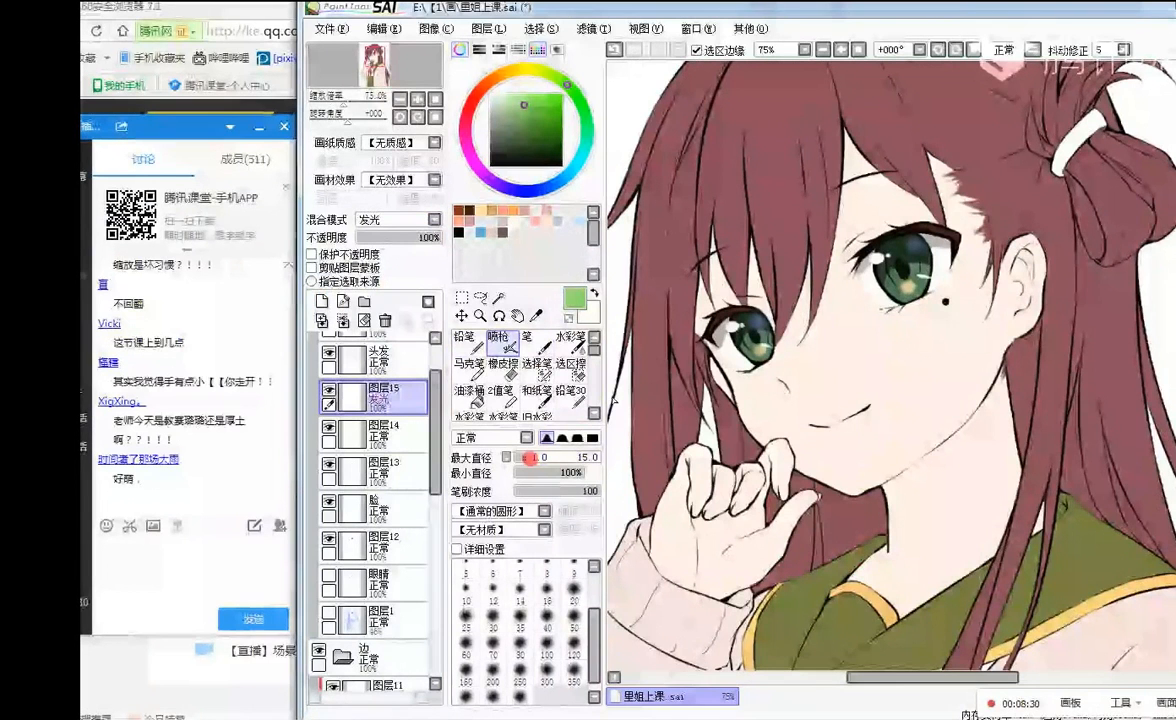
{"action": "left_click_drag", "start_coordinate": [750, 350], "coordinate": [762, 352]}
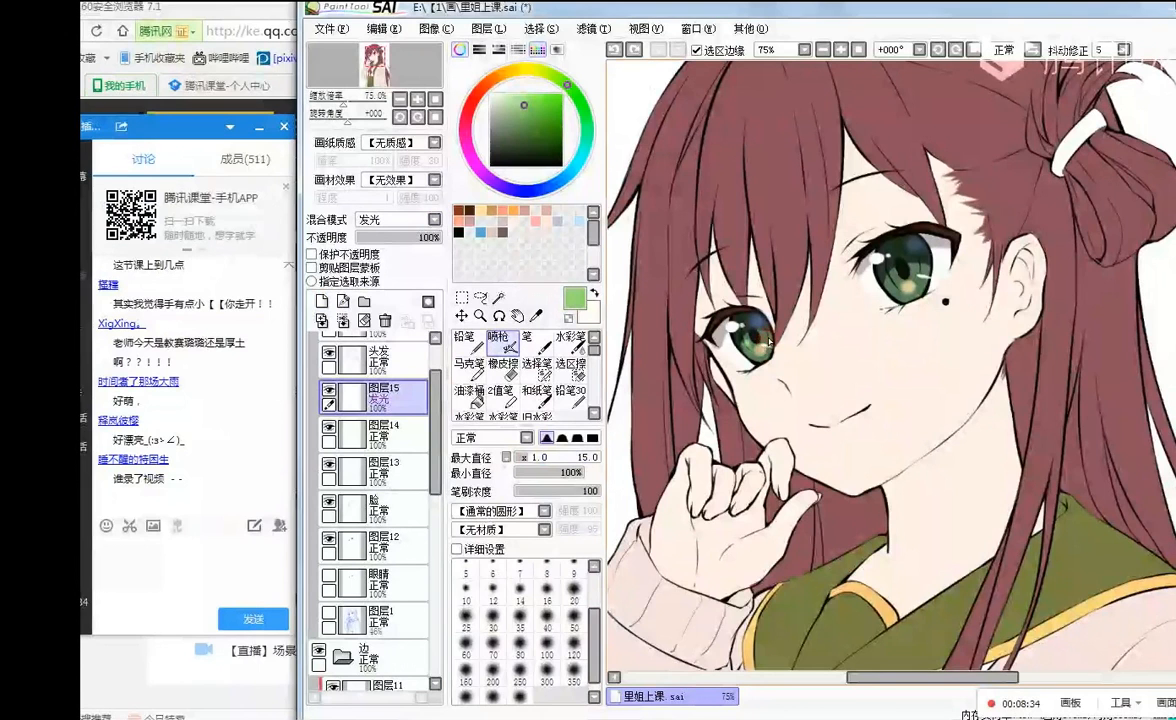
{"action": "left_click_drag", "start_coordinate": [899, 279], "coordinate": [896, 282]}
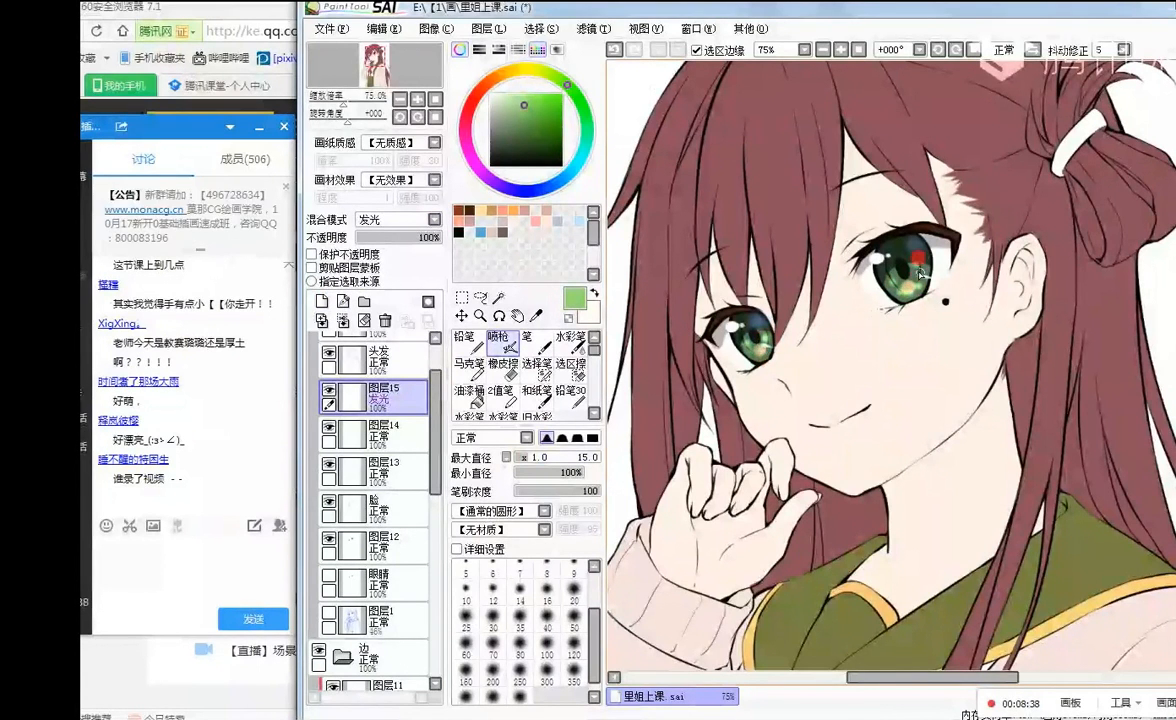
{"action": "left_click", "coordinate": [895, 253]}
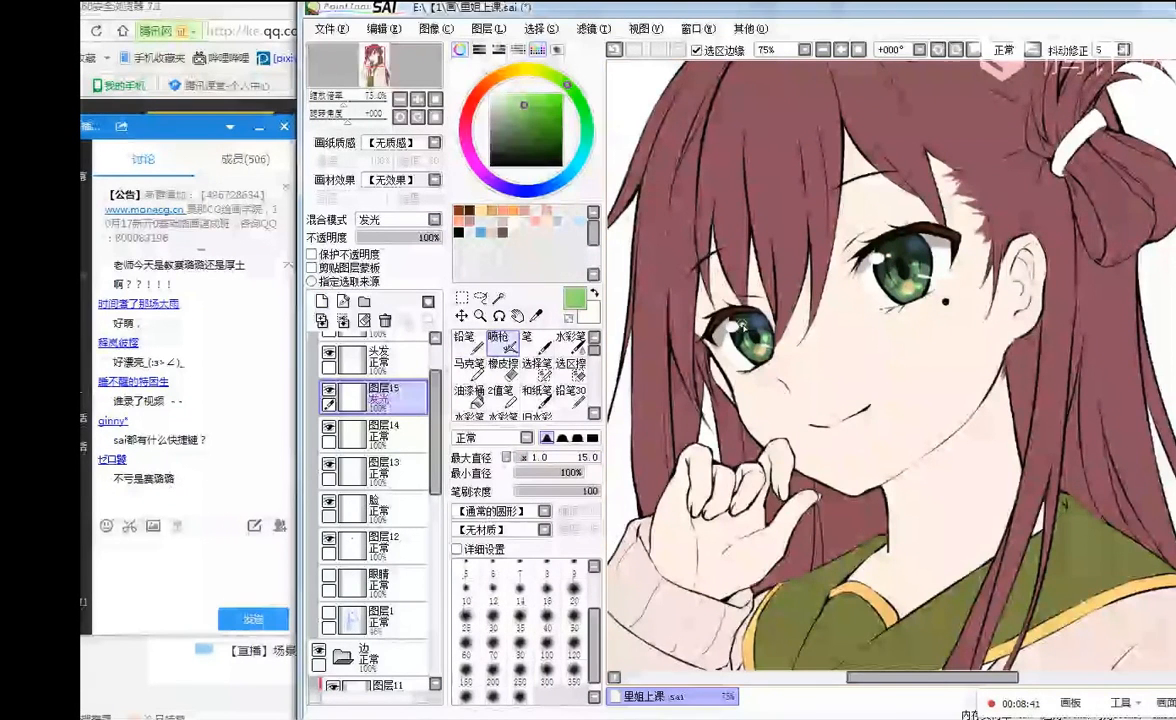
- Soften the green glow on the irises using the eraser at diameter 43 and density 37
{"action": "scroll", "coordinate": [743, 327], "scroll_direction": "down", "scroll_amount": 2}
{"action": "scroll", "coordinate": [834, 249], "scroll_direction": "up", "scroll_amount": 3}
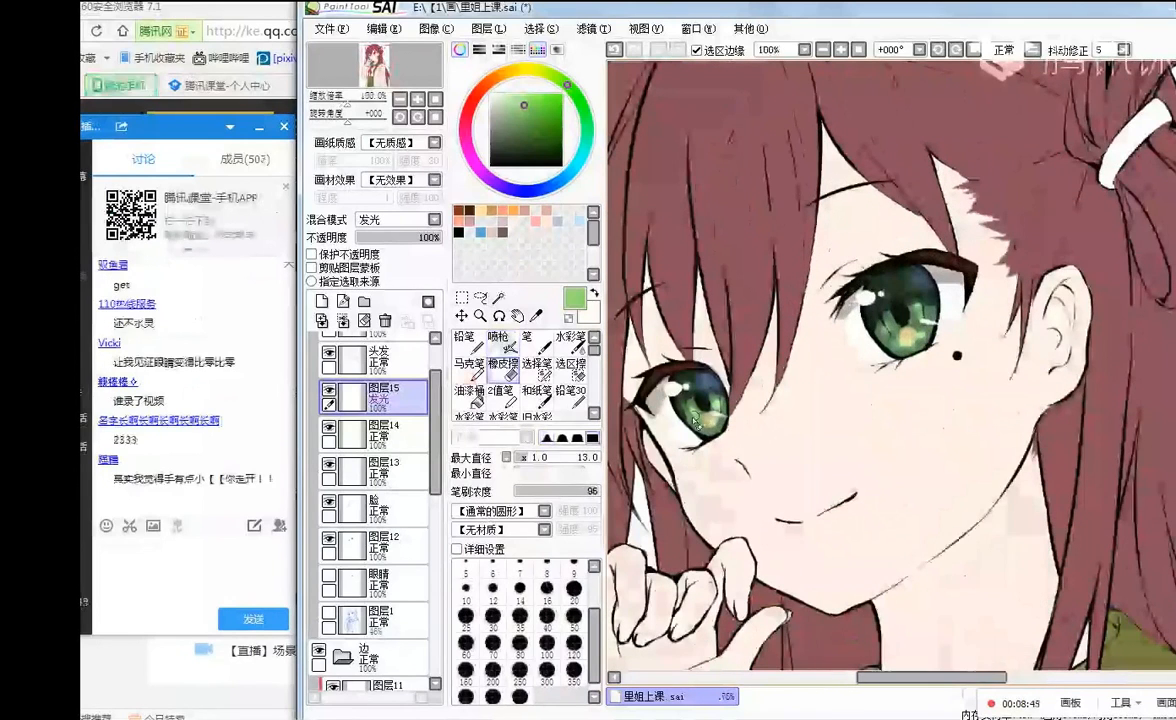
{"action": "key", "text": "e"}
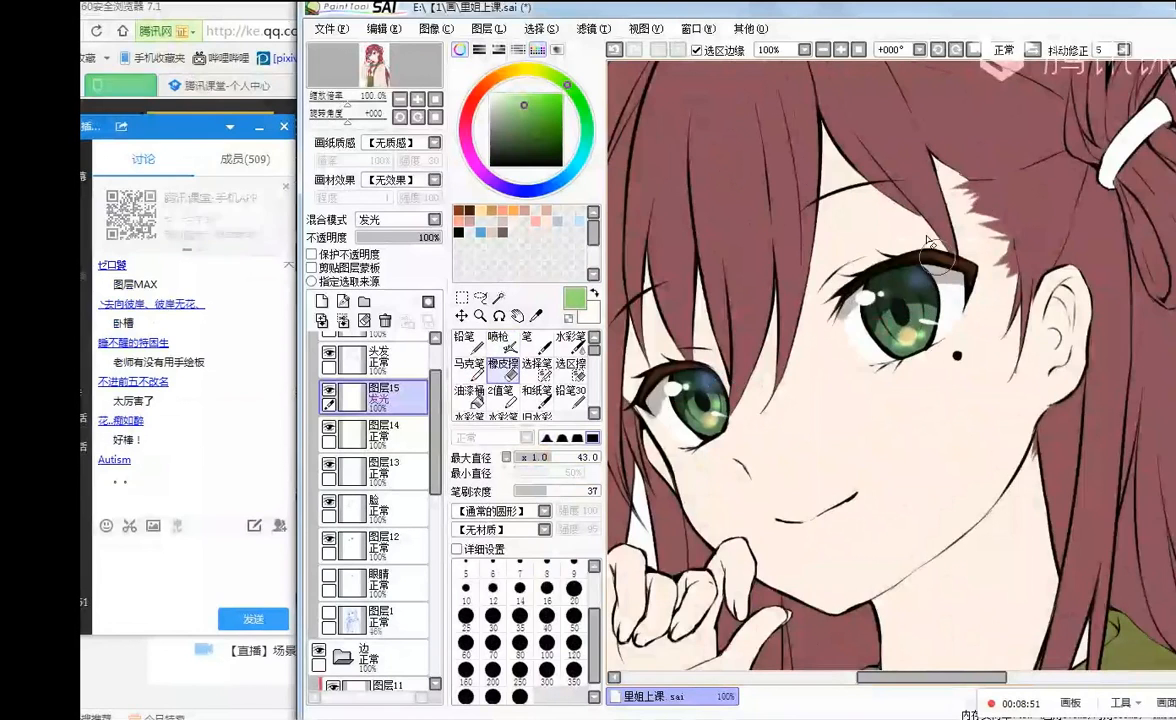
- Spray a yellow glow onto the lower part of both irises on the Luminosity (发光) layer with the airbrush at diameter 37
{"action": "scroll", "coordinate": [900, 193], "scroll_direction": "down", "scroll_amount": 2}
{"action": "scroll", "coordinate": [898, 193], "scroll_direction": "down", "scroll_amount": 1}
{"action": "scroll", "coordinate": [898, 195], "scroll_direction": "up", "scroll_amount": 1}
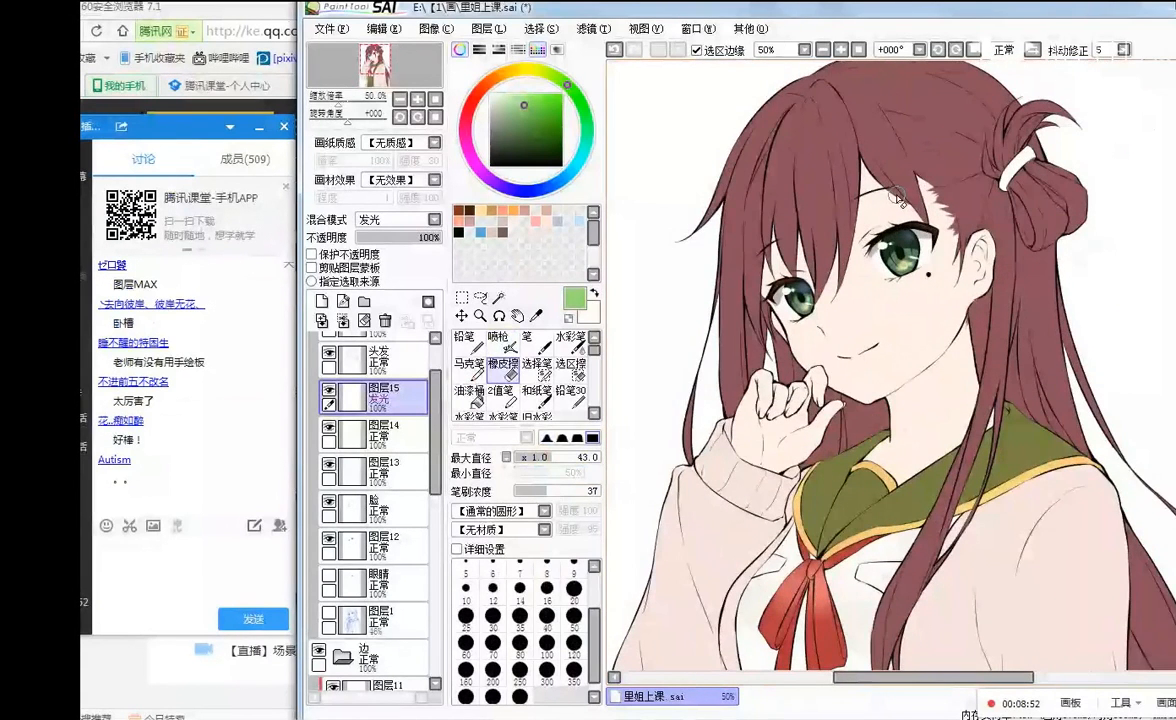
{"action": "scroll", "coordinate": [852, 135], "scroll_direction": "down", "scroll_amount": 1}
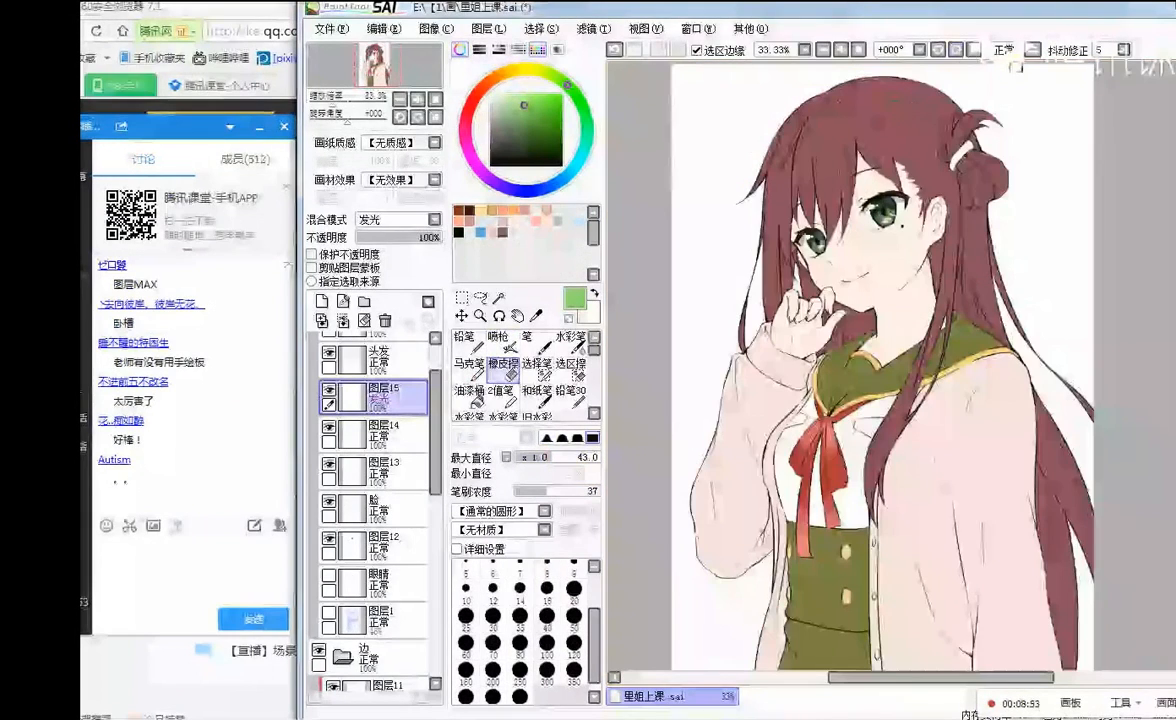
{"action": "scroll", "coordinate": [861, 181], "scroll_direction": "down", "scroll_amount": 1}
{"action": "scroll", "coordinate": [861, 181], "scroll_direction": "up", "scroll_amount": 3}
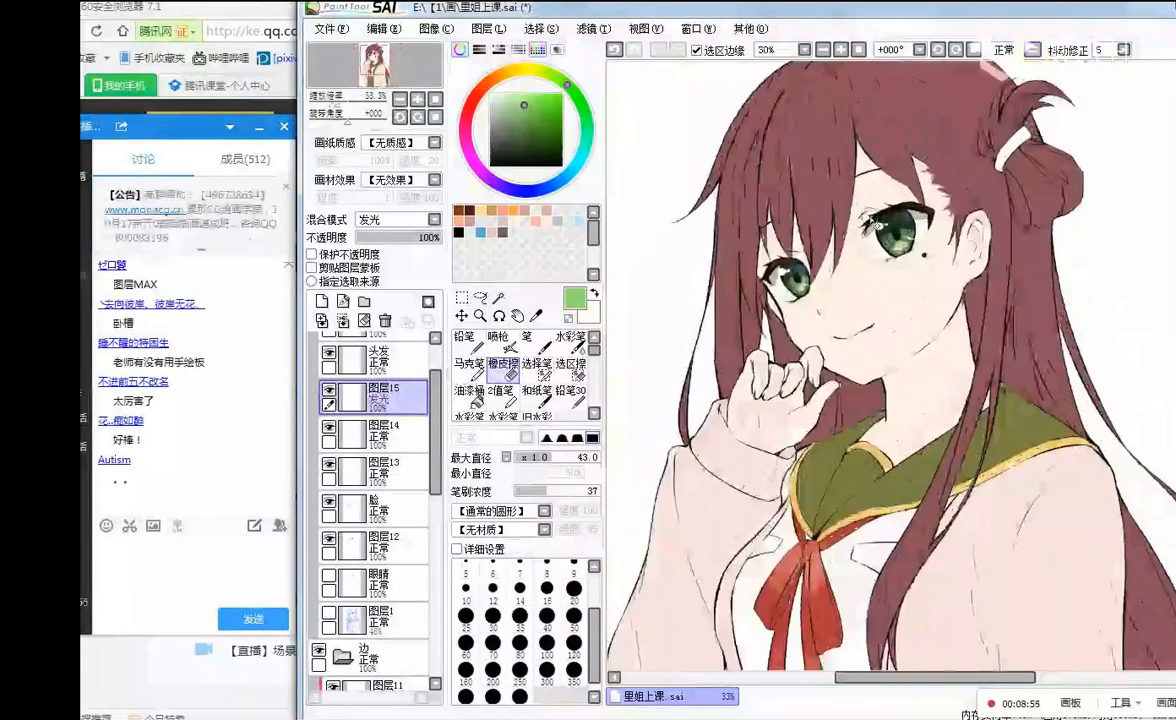
{"action": "scroll", "coordinate": [790, 267], "scroll_direction": "up", "scroll_amount": 2}
{"action": "left_click", "coordinate": [466, 338]}
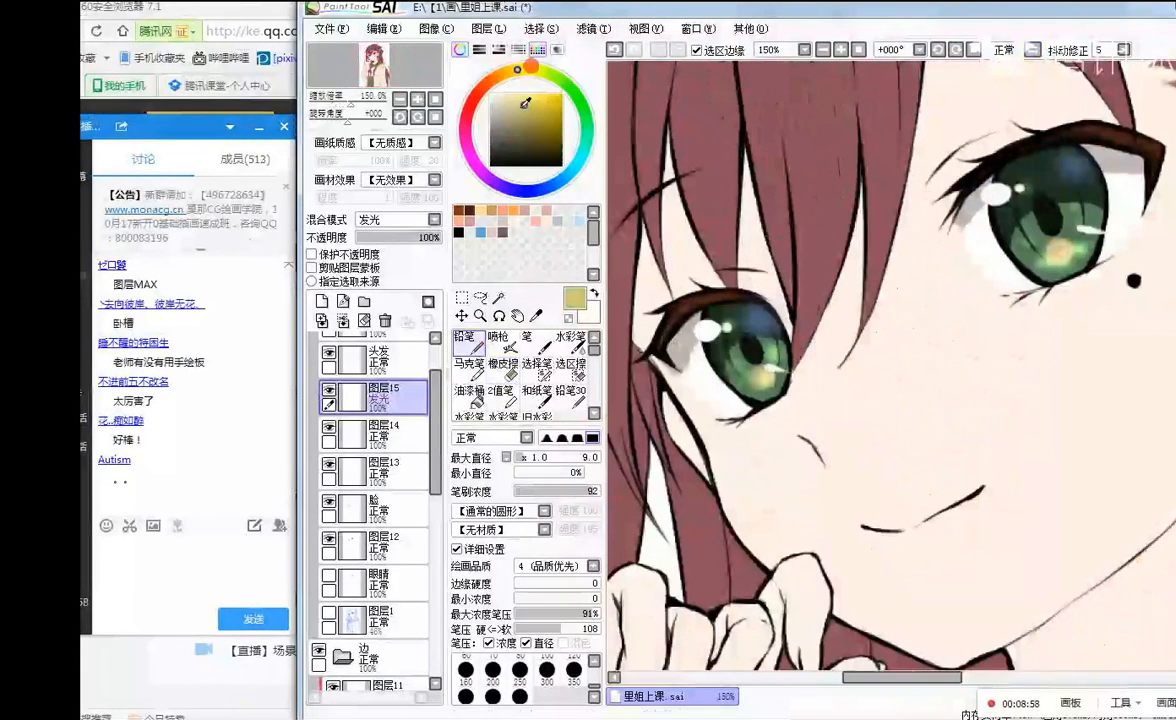
{"action": "left_click", "coordinate": [497, 338]}
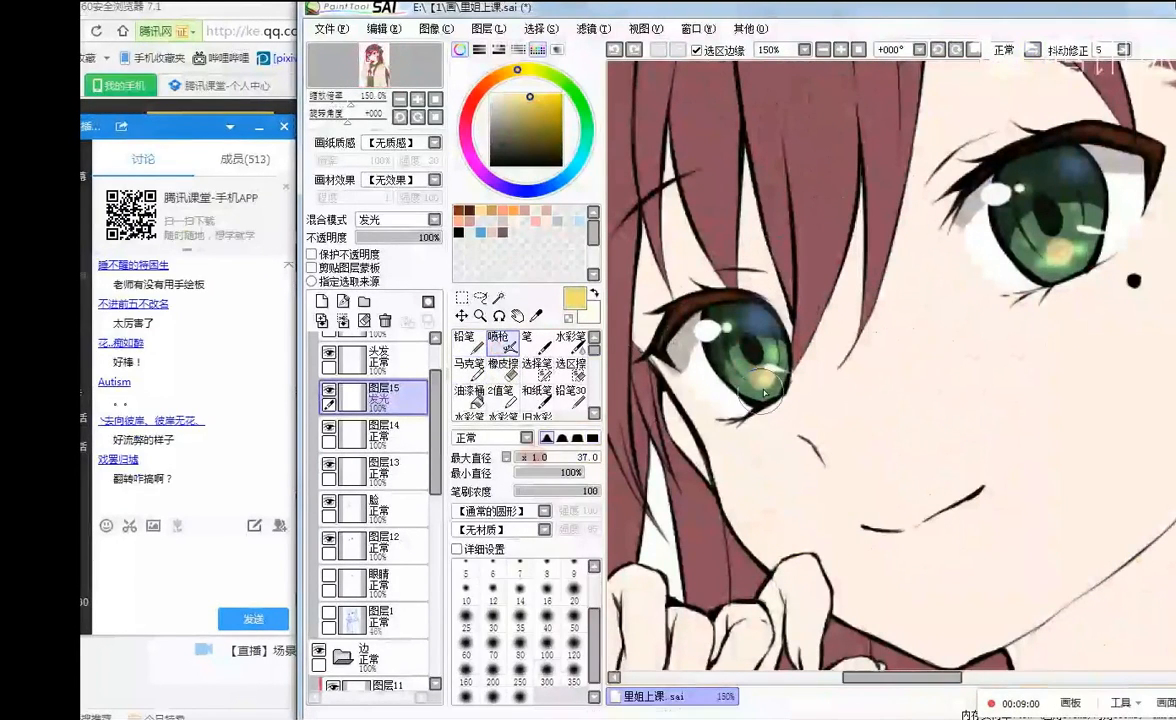
{"action": "left_click", "coordinate": [763, 391]}
{"action": "mouse_move", "coordinate": [1056, 244]}
{"action": "left_mouse_down"}
{"action": "mouse_move", "coordinate": [1070, 252]}
{"action": "mouse_move", "coordinate": [1059, 264]}
{"action": "left_mouse_up"}
{"action": "scroll", "coordinate": [1040, 213], "scroll_direction": "down", "scroll_amount": 2}
{"action": "scroll", "coordinate": [1015, 186], "scroll_direction": "up", "scroll_amount": 1}
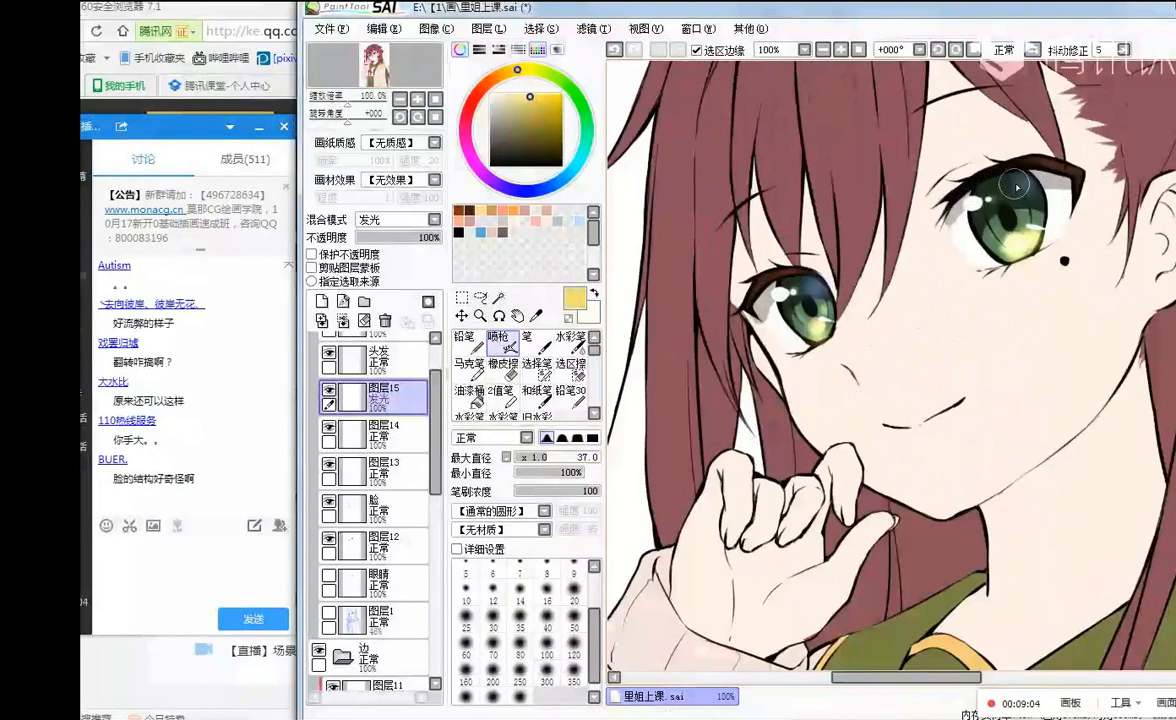
- Soften the yellow glow on the irises using the eraser at diameter 54 and density 37
{"action": "key", "text": "e"}
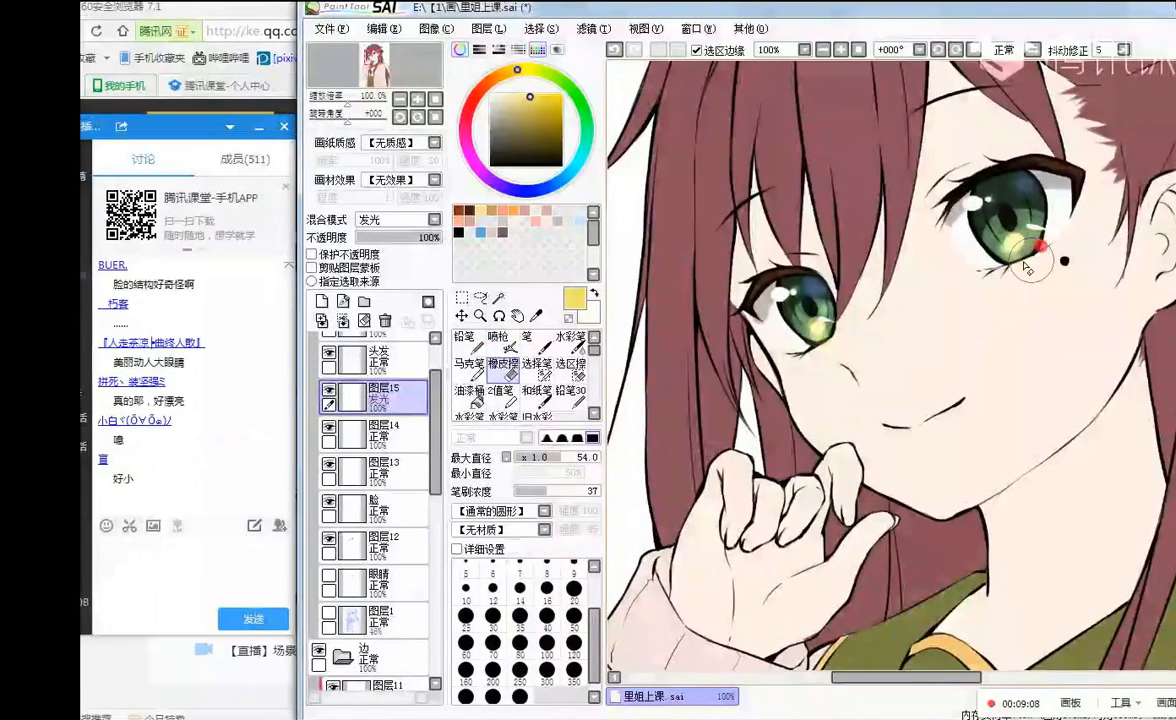
{"action": "scroll", "coordinate": [922, 215], "scroll_direction": "down", "scroll_amount": 2}
{"action": "left_click_drag", "start_coordinate": [922, 215], "coordinate": [864, 220]}
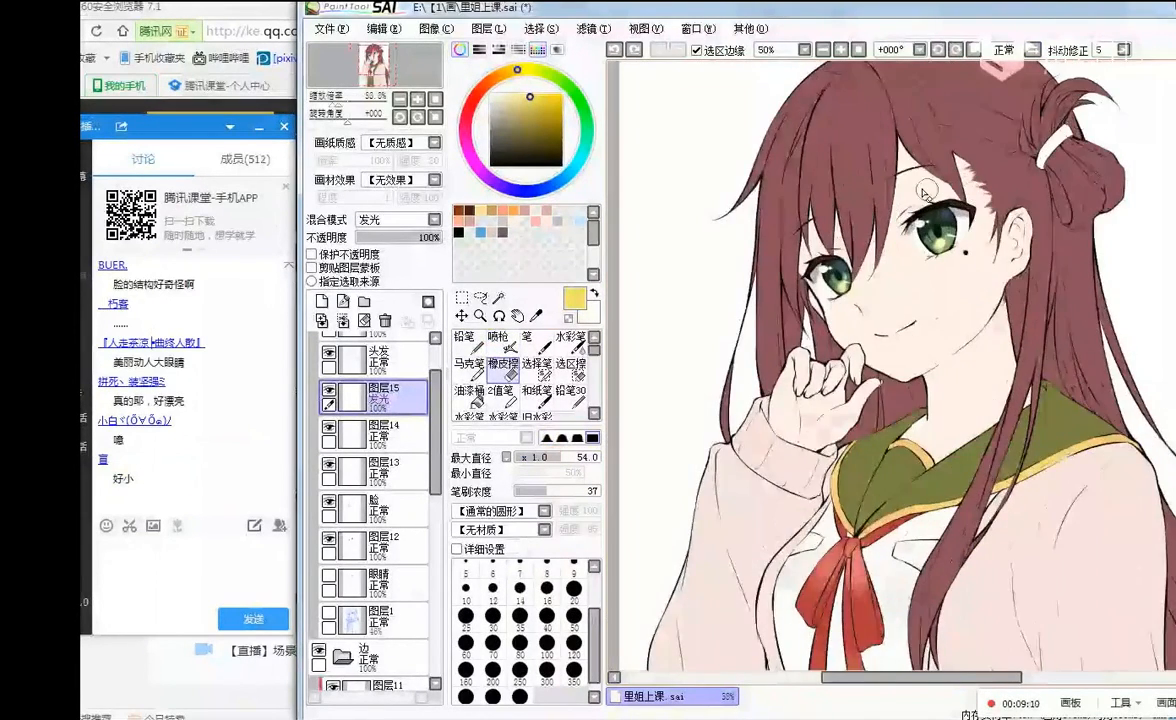
{"action": "scroll", "coordinate": [977, 189], "scroll_direction": "down", "scroll_amount": 1}
{"action": "scroll", "coordinate": [977, 189], "scroll_direction": "up", "scroll_amount": 1}
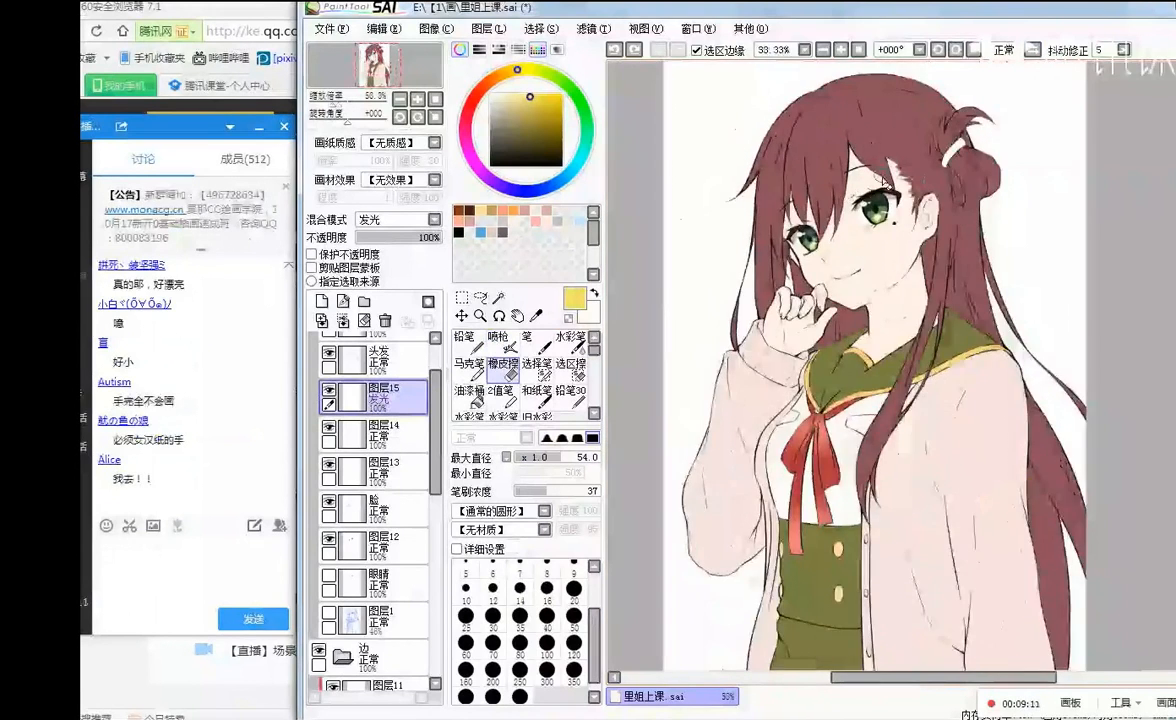
- Draw thin yellow rim lines around the pupil of the eye beside the bangs with the pencil at diameter 6, rotating the canvas to 45°
{"action": "scroll", "coordinate": [767, 256], "scroll_direction": "up", "scroll_amount": 2}
{"action": "scroll", "coordinate": [767, 256], "scroll_direction": "up", "scroll_amount": 3}
{"action": "left_click", "coordinate": [465, 337]}
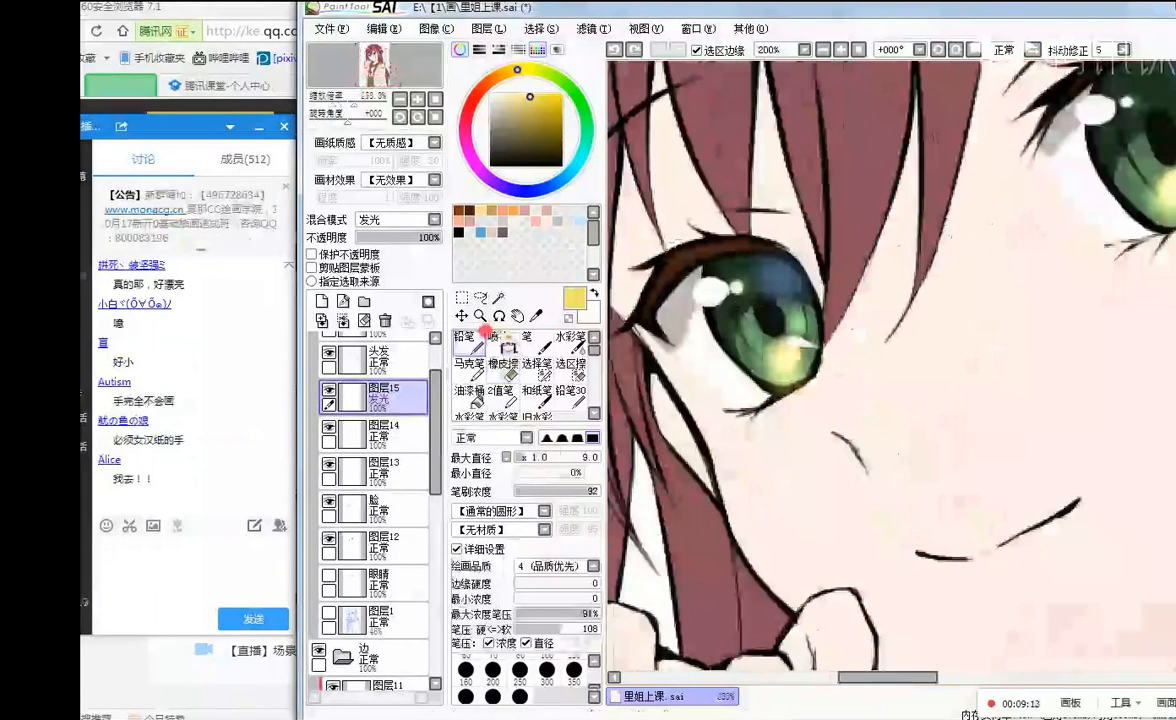
{"action": "left_click_drag", "start_coordinate": [749, 300], "coordinate": [759, 329]}
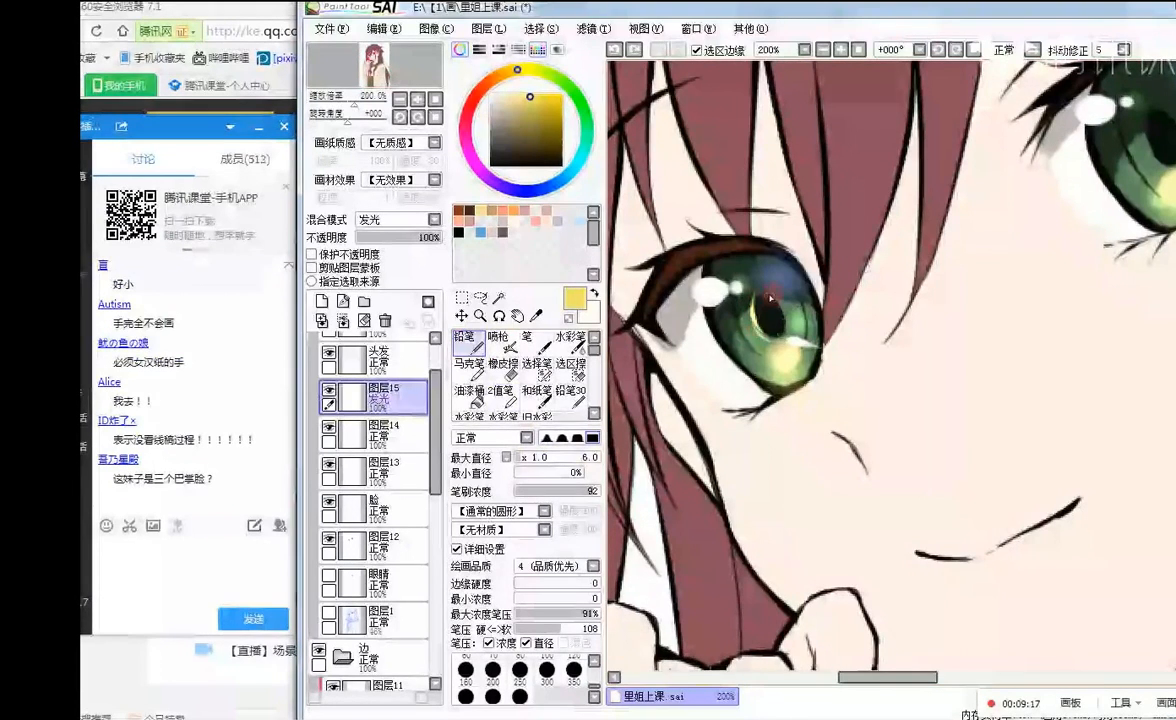
{"action": "left_click", "coordinate": [955, 49]}
{"action": "left_click", "coordinate": [955, 49]}
{"action": "left_click", "coordinate": [955, 49]}
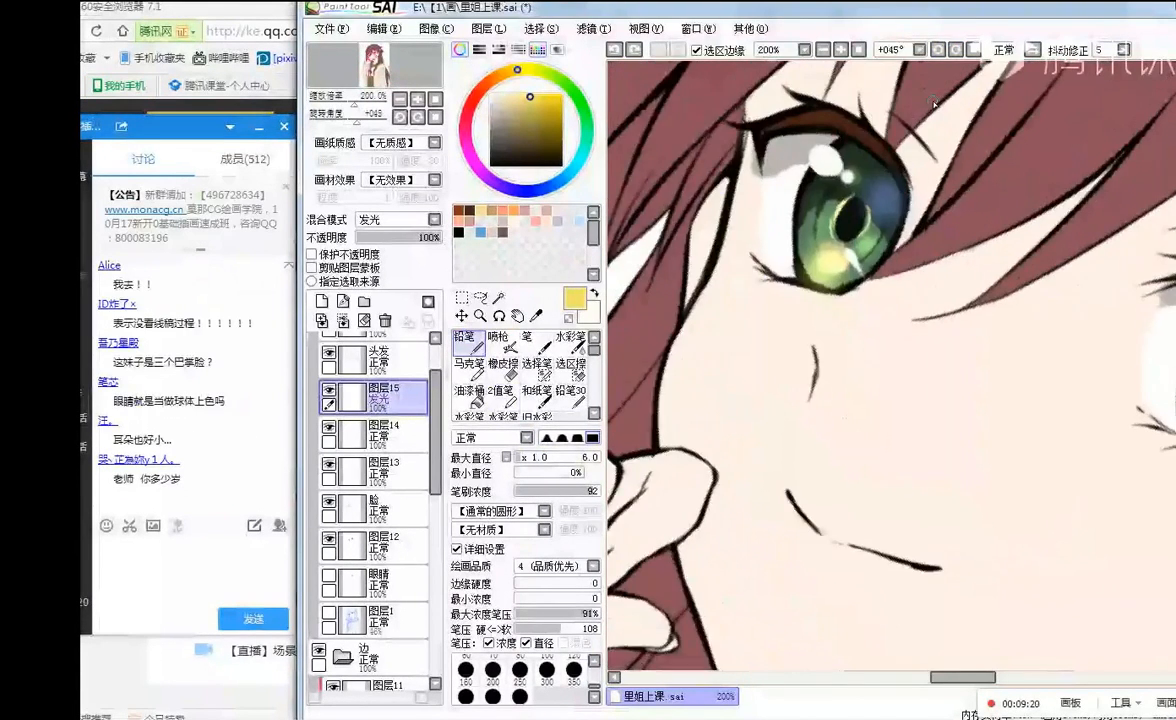
{"action": "scroll", "coordinate": [932, 122], "scroll_direction": "up", "scroll_amount": 2}
{"action": "key", "text": "ctrl+z"}
{"action": "mouse_move", "coordinate": [748, 305]}
{"action": "left_mouse_down"}
{"action": "mouse_move", "coordinate": [735, 335]}
{"action": "mouse_move", "coordinate": [752, 374]}
{"action": "left_mouse_up"}
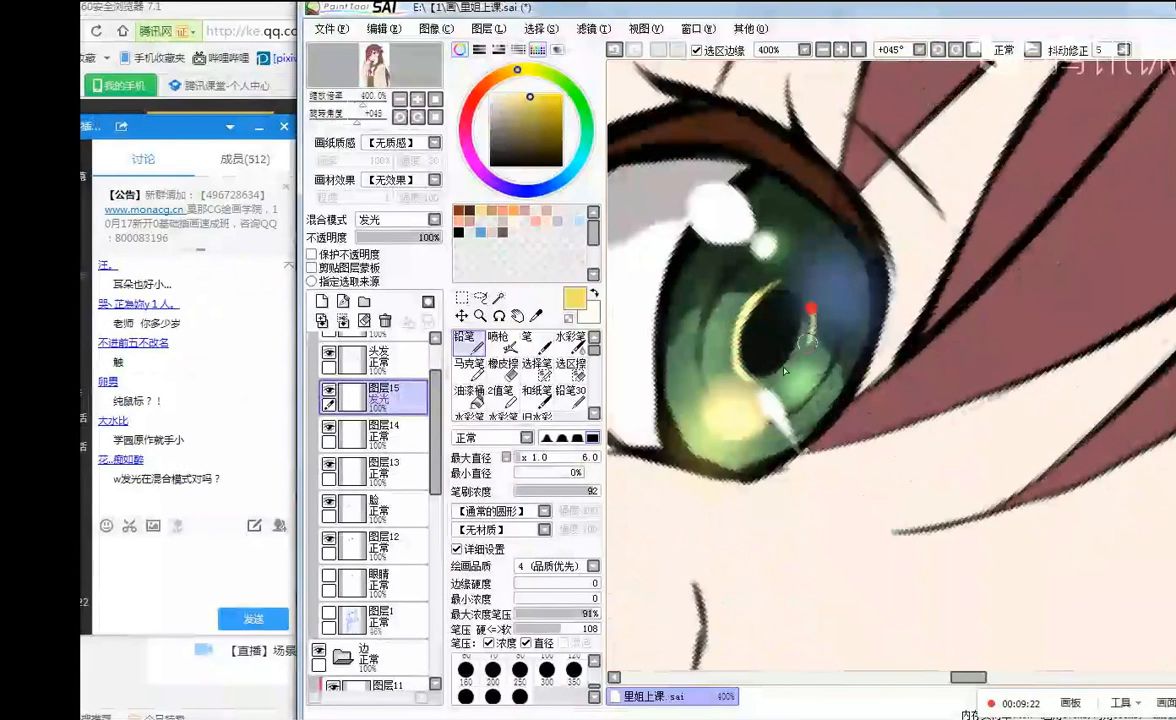
{"action": "left_click_drag", "start_coordinate": [809, 318], "coordinate": [762, 383]}
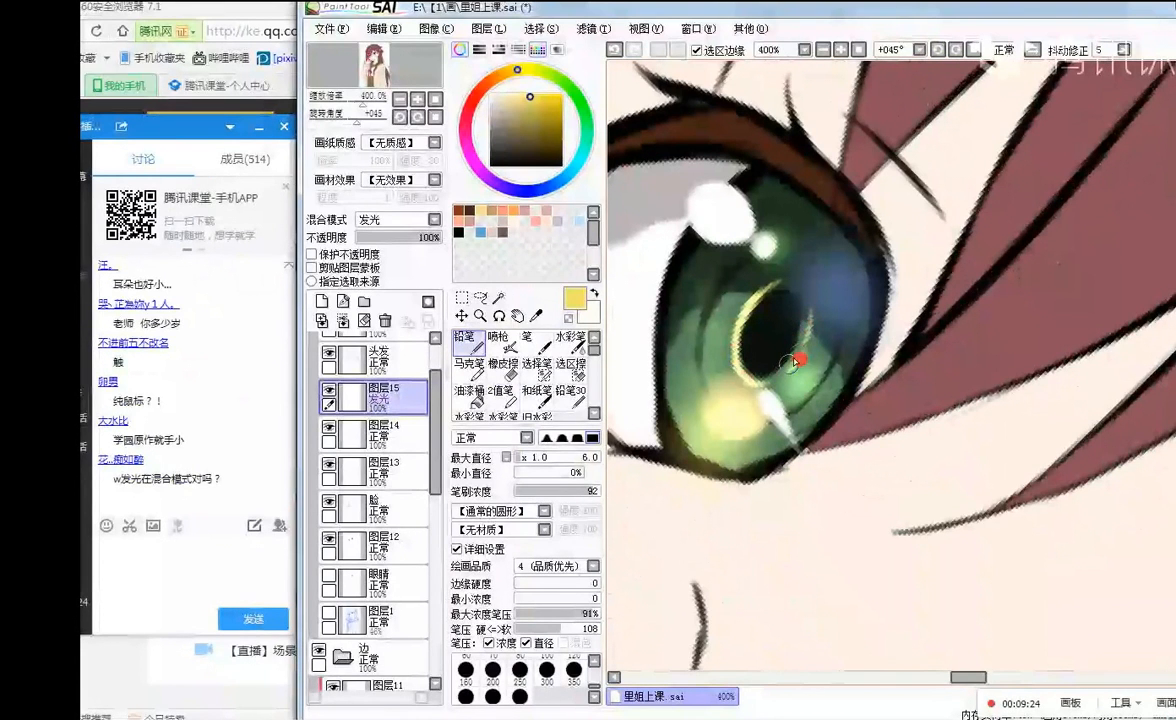
- Draw a matching yellow rim line around the pupil of the eye above the beauty mark with the pencil at diameter 6
{"action": "left_click", "coordinate": [830, 171], "text": "alt"}
{"action": "scroll", "coordinate": [830, 171], "scroll_direction": "down", "scroll_amount": 2}
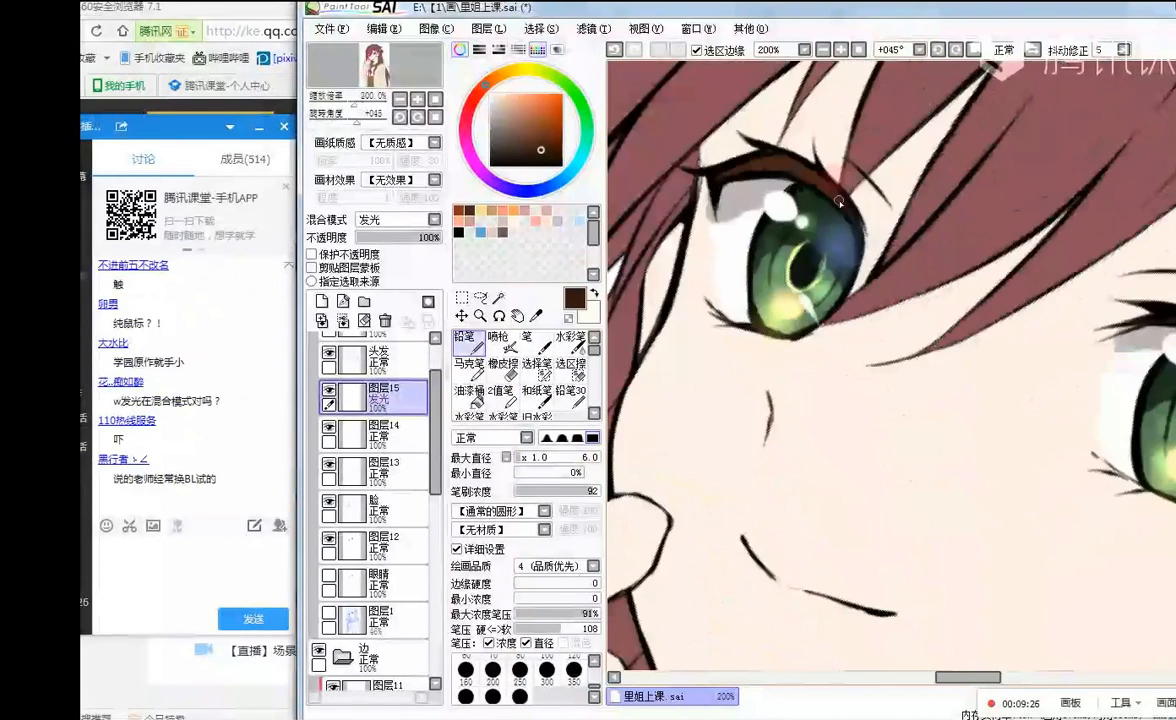
{"action": "scroll", "coordinate": [839, 202], "scroll_direction": "up", "scroll_amount": 2}
{"action": "scroll", "coordinate": [885, 233], "scroll_direction": "down", "scroll_amount": 2}
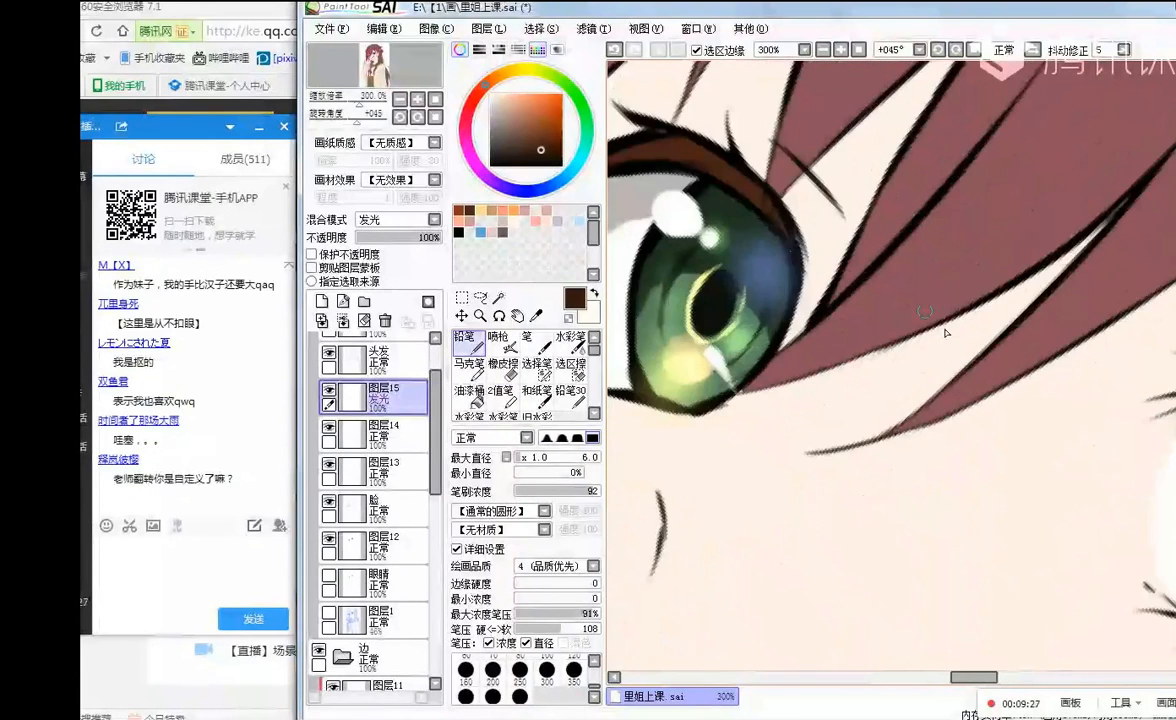
{"action": "scroll", "coordinate": [946, 332], "scroll_direction": "down", "scroll_amount": 3}
{"action": "scroll", "coordinate": [840, 360], "scroll_direction": "up", "scroll_amount": 2}
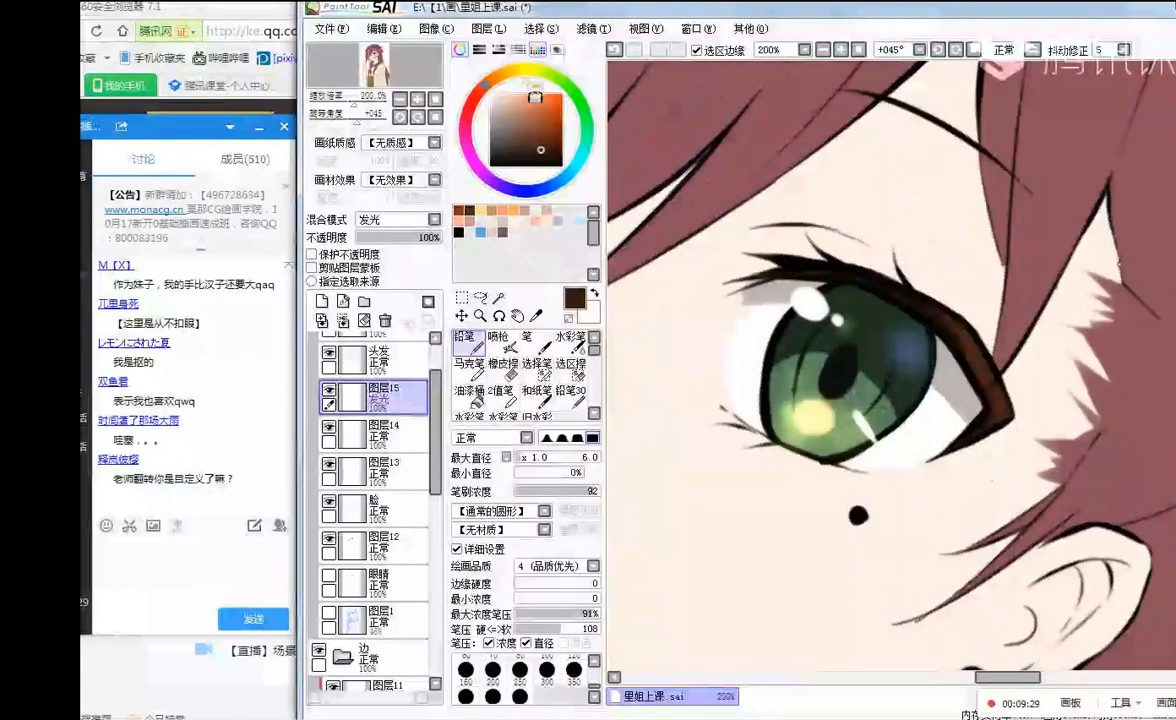
{"action": "mouse_move", "coordinate": [846, 346]}
{"action": "left_mouse_down"}
{"action": "mouse_move", "coordinate": [817, 389]}
{"action": "mouse_move", "coordinate": [873, 380]}
{"action": "mouse_move", "coordinate": [864, 372]}
{"action": "left_mouse_up"}
{"action": "key", "text": "ctrl+z"}
{"action": "key", "text": "ctrl+z"}
{"action": "key", "text": "ctrl+z"}
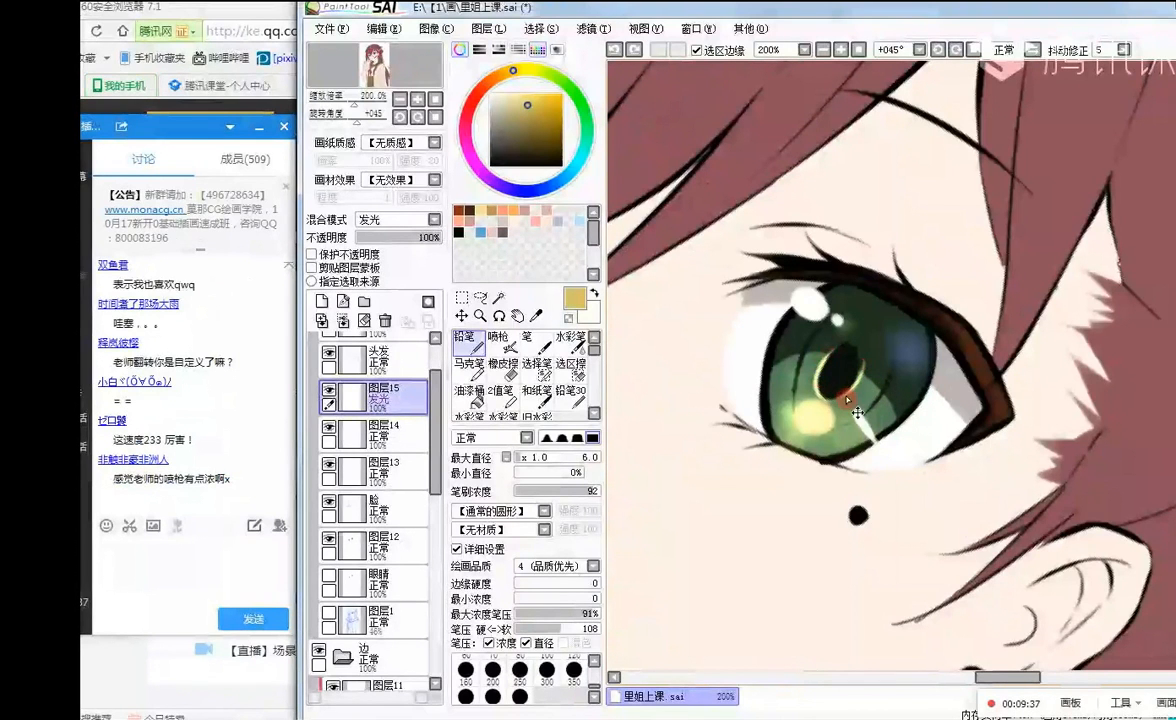
{"action": "key", "text": "Page_Down"}
{"action": "key", "text": "Page_Down"}
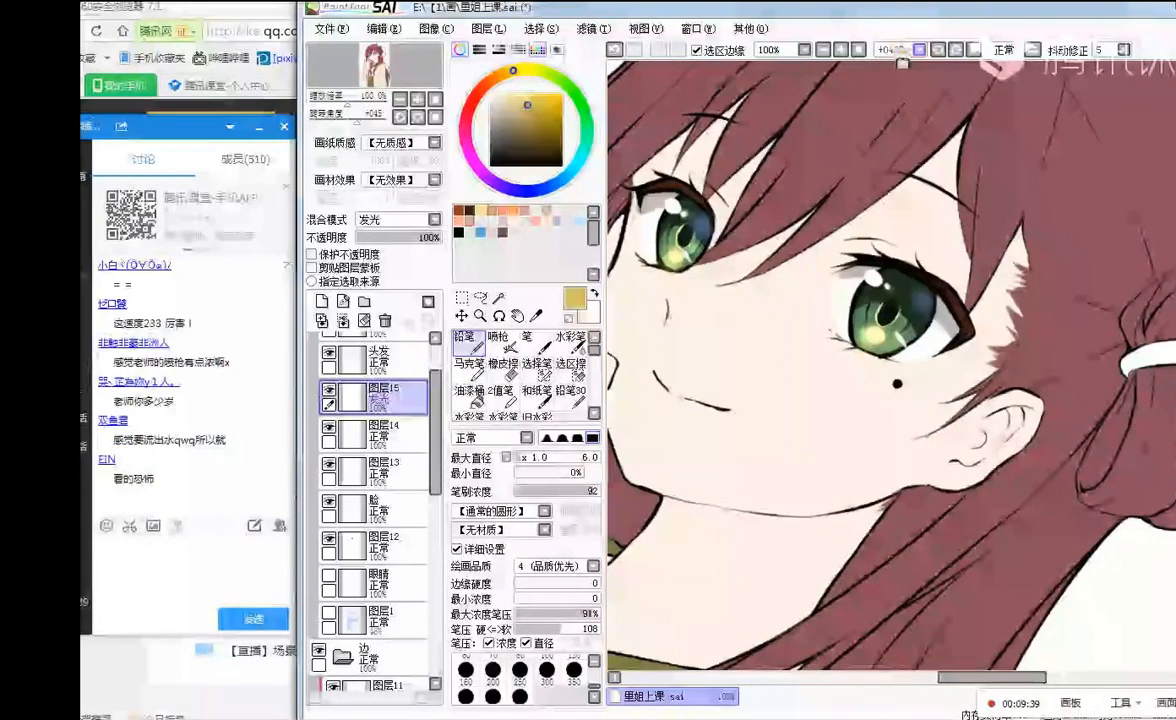
- Reset the canvas rotation and examine the rendered eyes against the whole figure at several zoom levels
{"action": "left_click", "coordinate": [857, 49]}
{"action": "scroll", "coordinate": [775, 183], "scroll_direction": "down", "scroll_amount": 1}
{"action": "scroll", "coordinate": [929, 183], "scroll_direction": "up", "scroll_amount": 2}
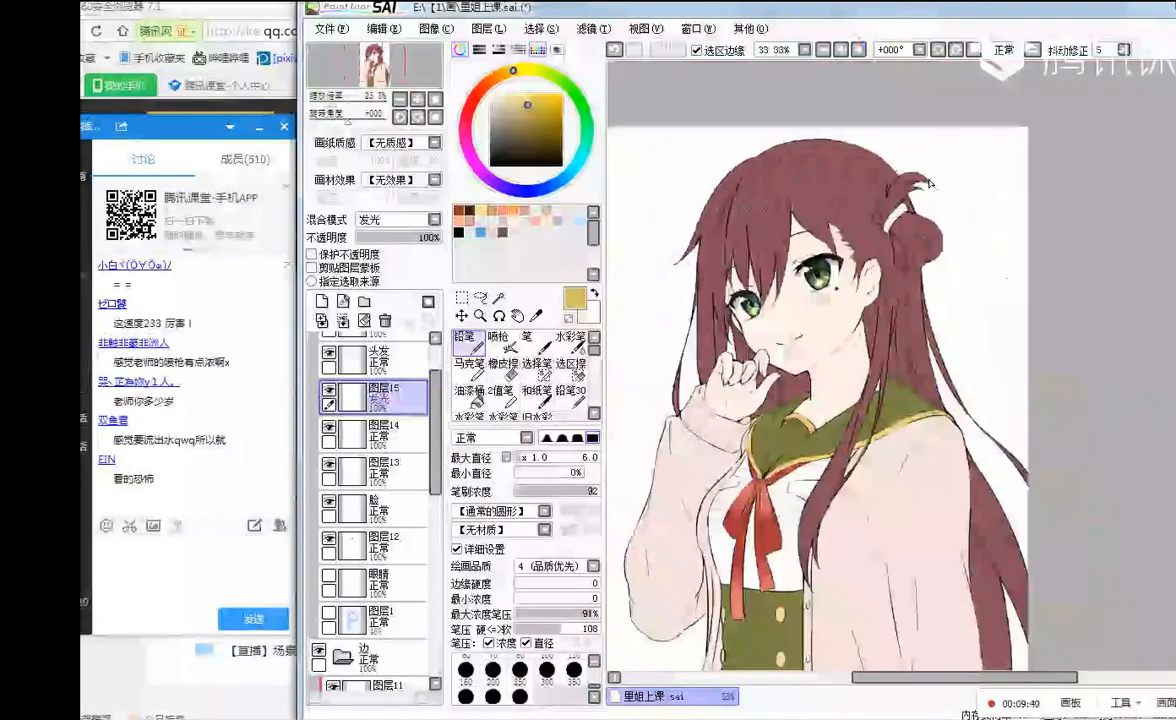
{"action": "scroll", "coordinate": [790, 330], "scroll_direction": "up", "scroll_amount": 2}
{"action": "scroll", "coordinate": [785, 341], "scroll_direction": "down", "scroll_amount": 2}
{"action": "scroll", "coordinate": [785, 341], "scroll_direction": "down", "scroll_amount": 1}
{"action": "scroll", "coordinate": [750, 330], "scroll_direction": "up", "scroll_amount": 3}
{"action": "scroll", "coordinate": [770, 370], "scroll_direction": "down", "scroll_amount": 1}
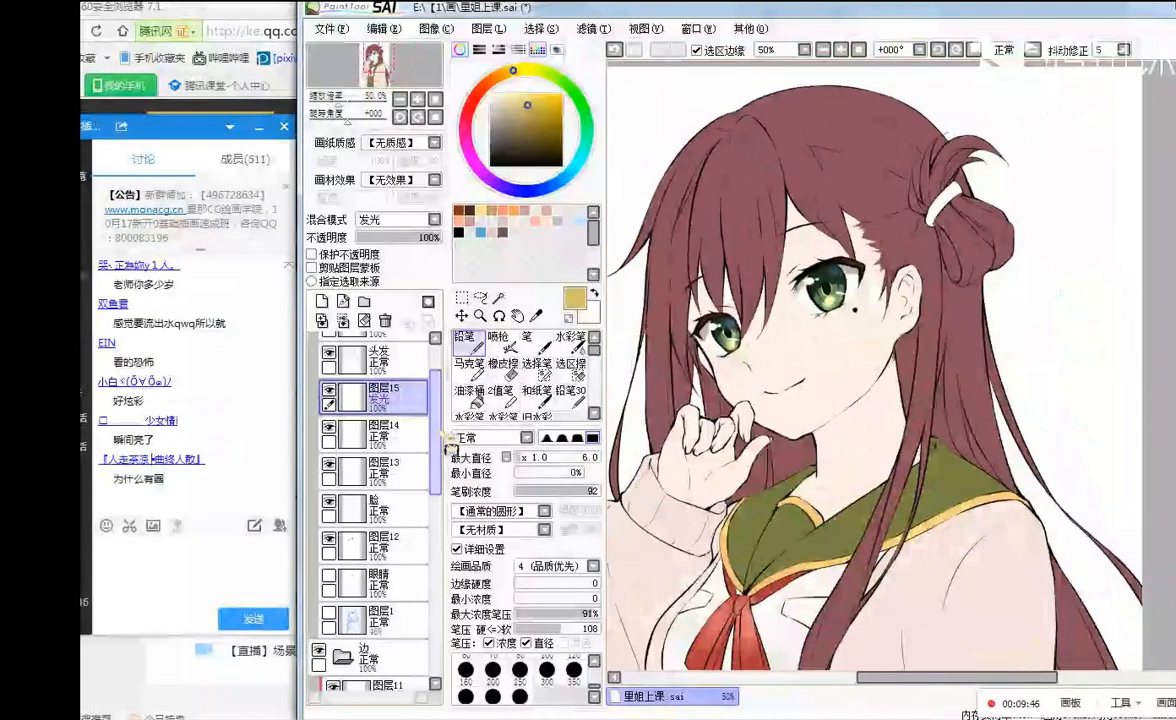
- Check the image's pixel dimensions and resolution in the image size settings, leaving them as they are
{"action": "left_click", "coordinate": [343, 320]}
{"action": "key", "text": "ctrl+z"}
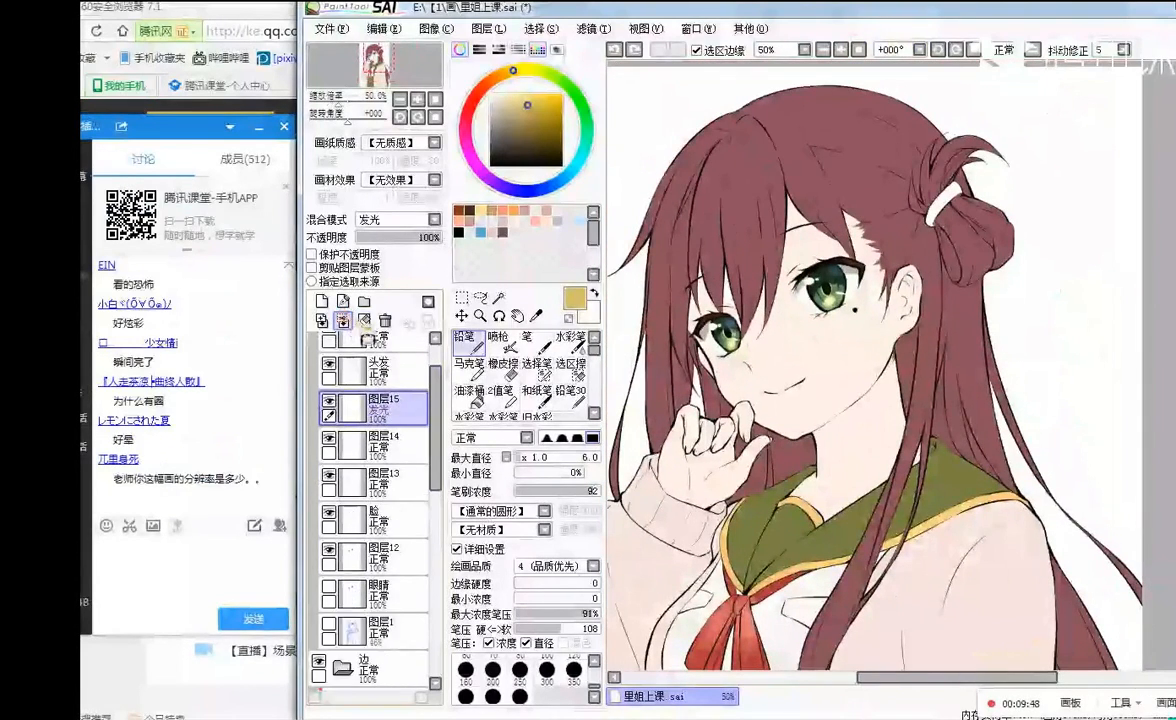
{"action": "left_click_drag", "start_coordinate": [434, 434], "coordinate": [445, 655]}
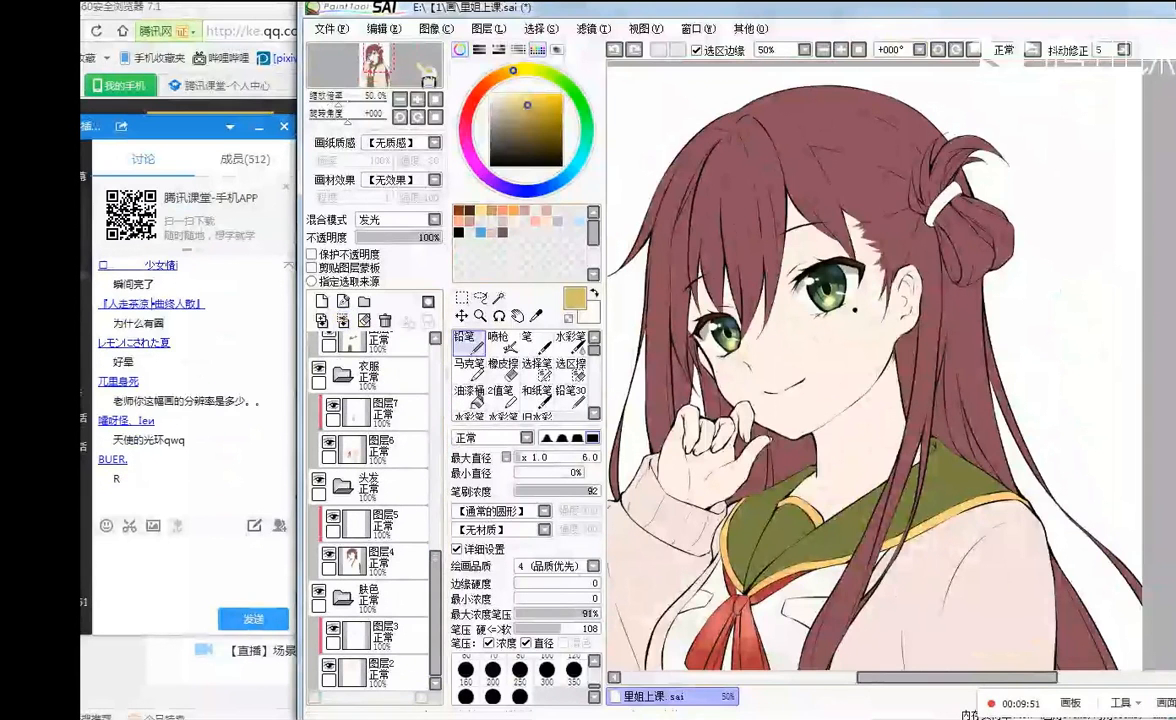
{"action": "left_click", "coordinate": [440, 30]}
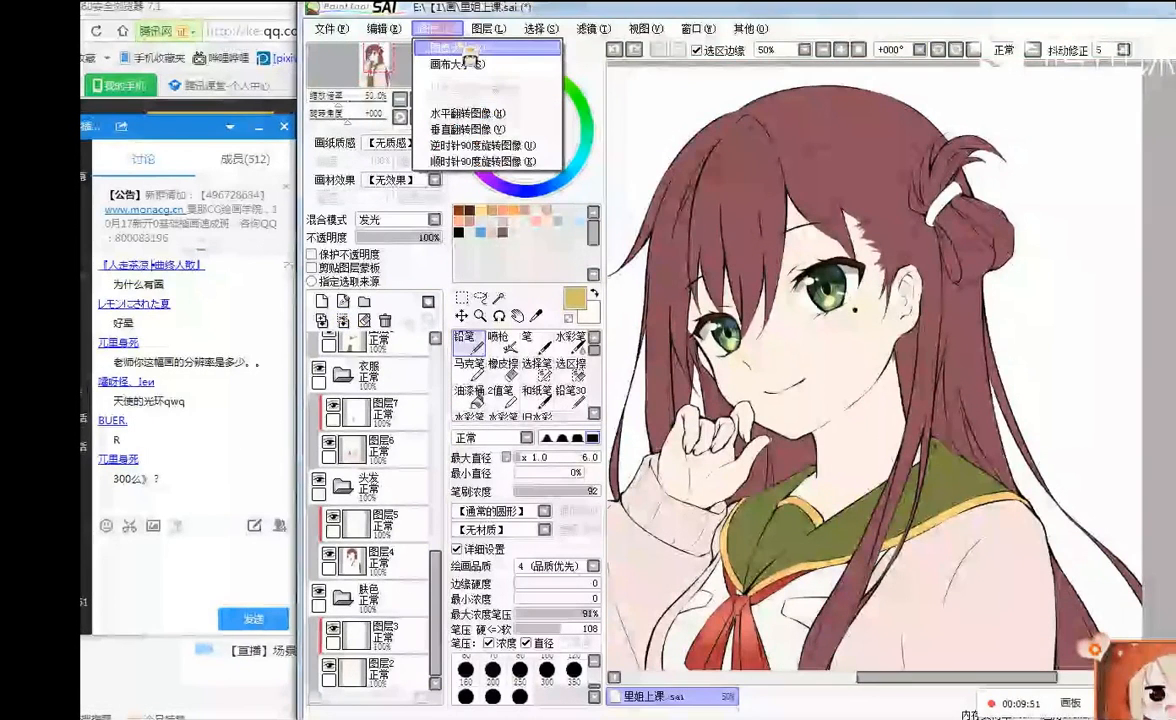
{"action": "left_click", "coordinate": [458, 46]}
{"action": "left_click_drag", "start_coordinate": [654, 14], "coordinate": [649, 58]}
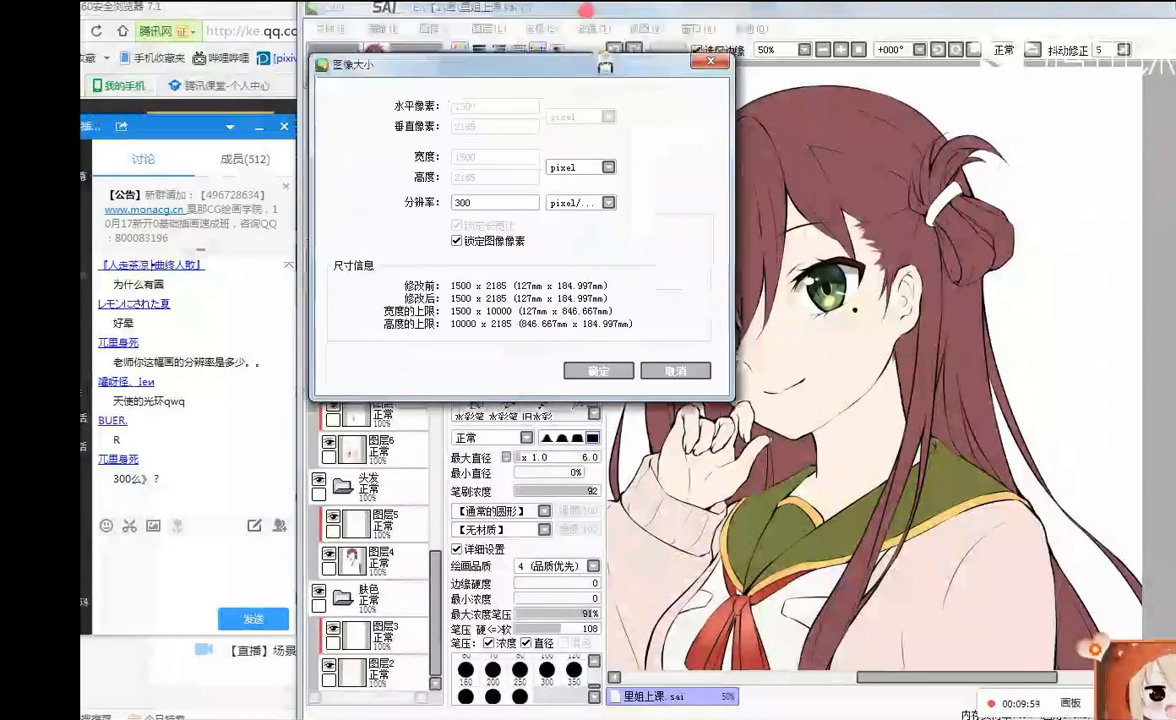
{"action": "left_click", "coordinate": [717, 59]}
{"action": "left_click", "coordinate": [432, 601]}
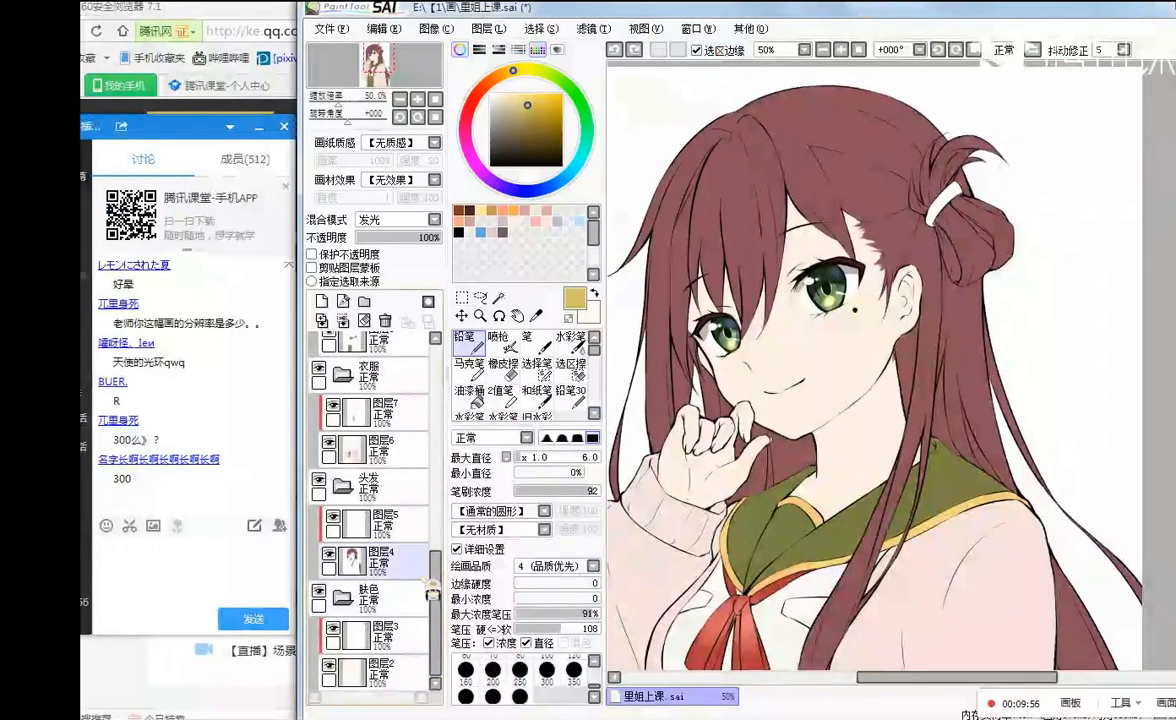
{"action": "left_click", "coordinate": [430, 28]}
{"action": "left_click", "coordinate": [445, 45]}
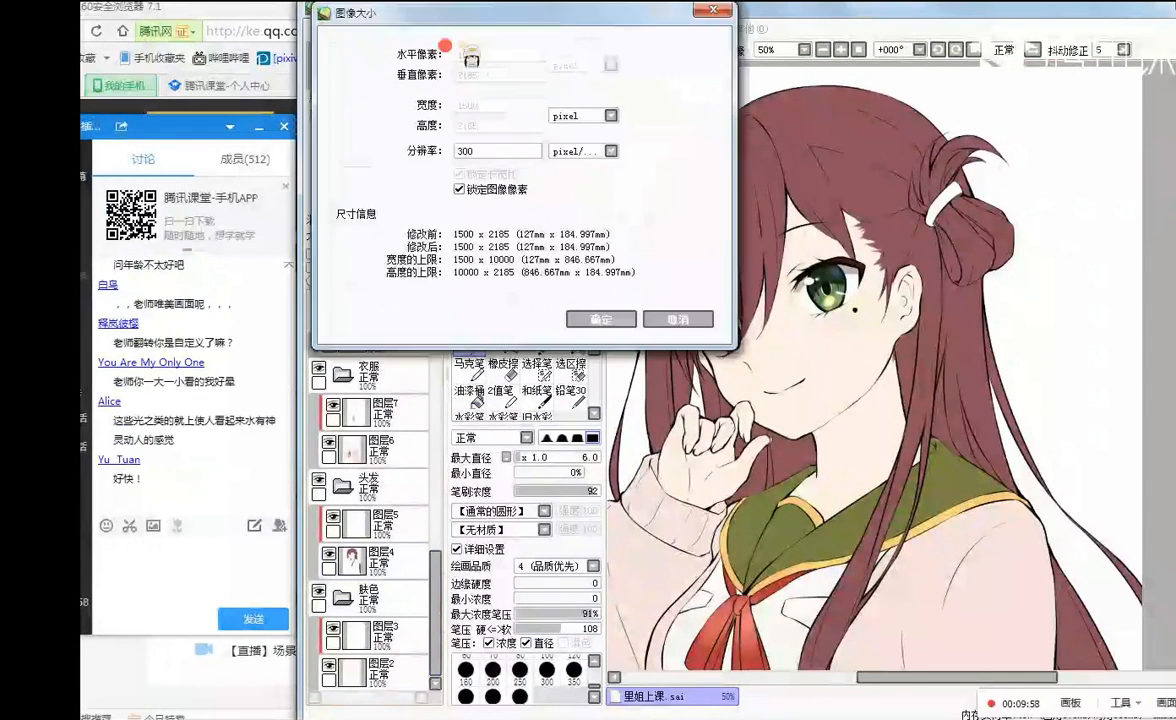
{"action": "left_click", "coordinate": [713, 10]}
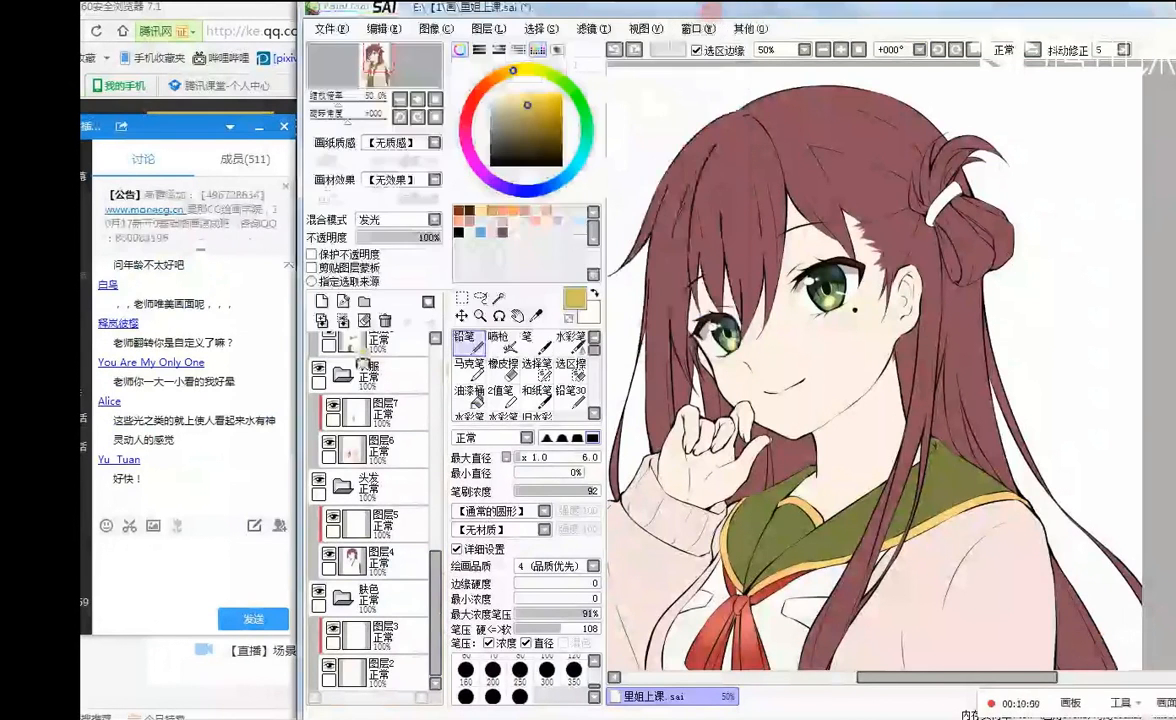
- Airbrush soft pale peach shading over the cheeks and raised hand on skin layer 图层3 at brush diameter 92
{"action": "left_click", "coordinate": [399, 630]}
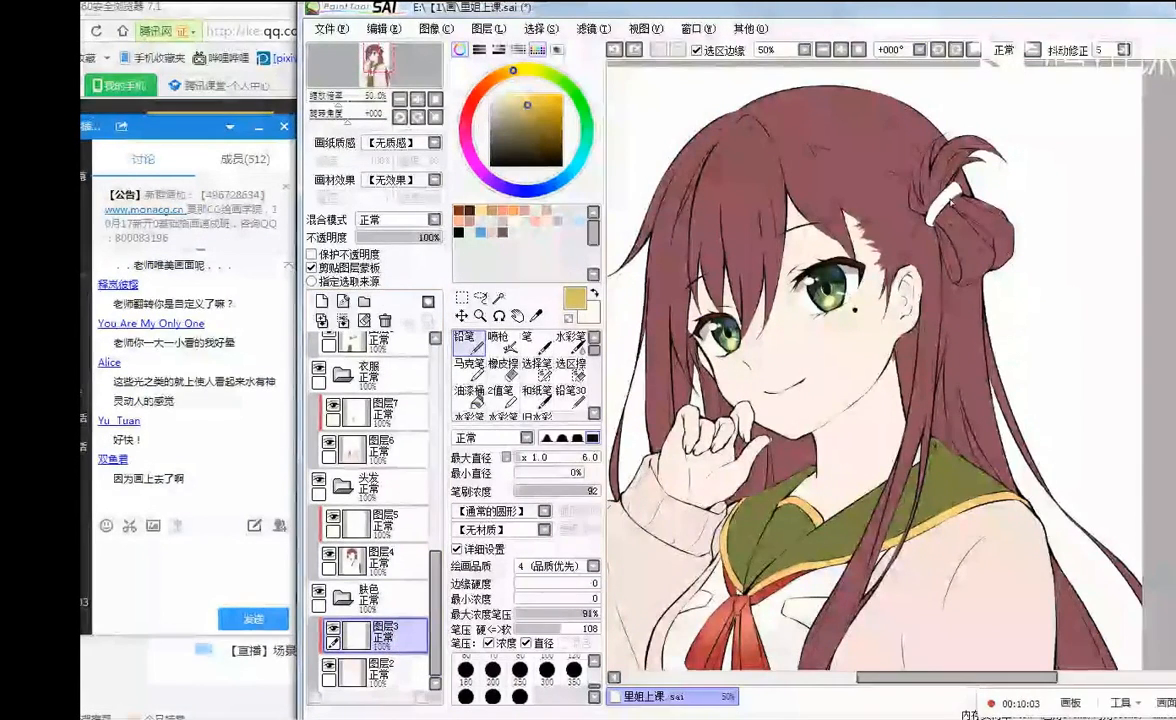
{"action": "scroll", "coordinate": [939, 322], "scroll_direction": "down", "scroll_amount": 1}
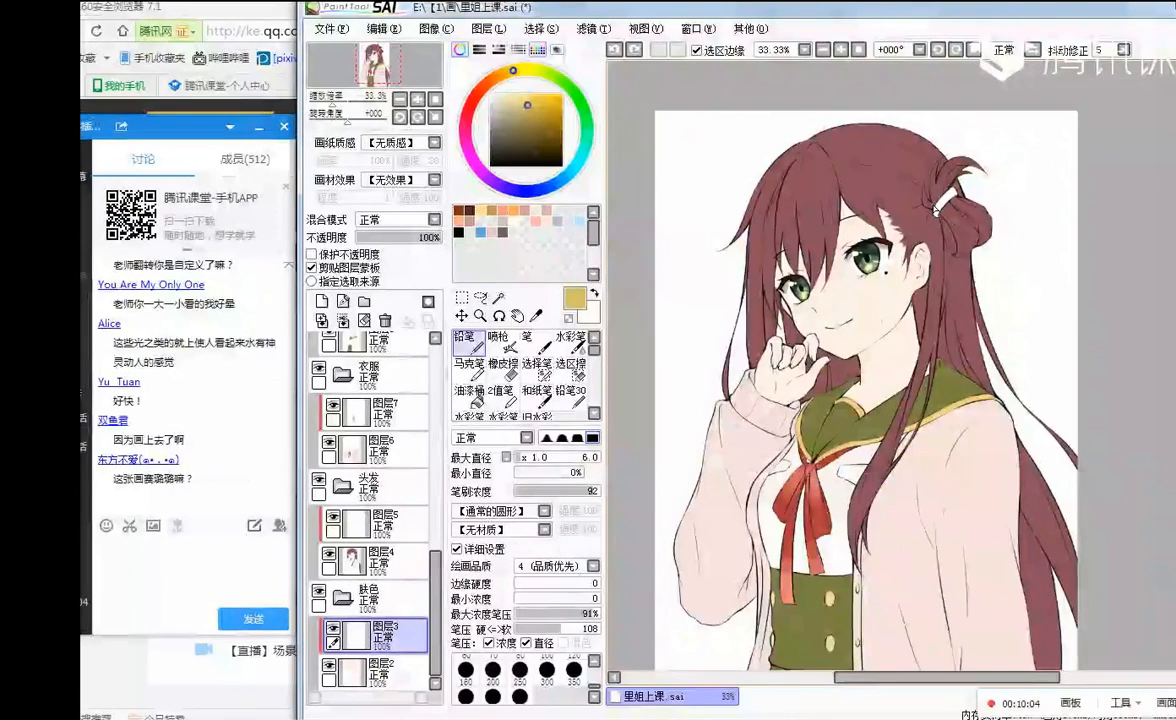
{"action": "scroll", "coordinate": [914, 266], "scroll_direction": "up", "scroll_amount": 1}
{"action": "left_click", "coordinate": [421, 632]}
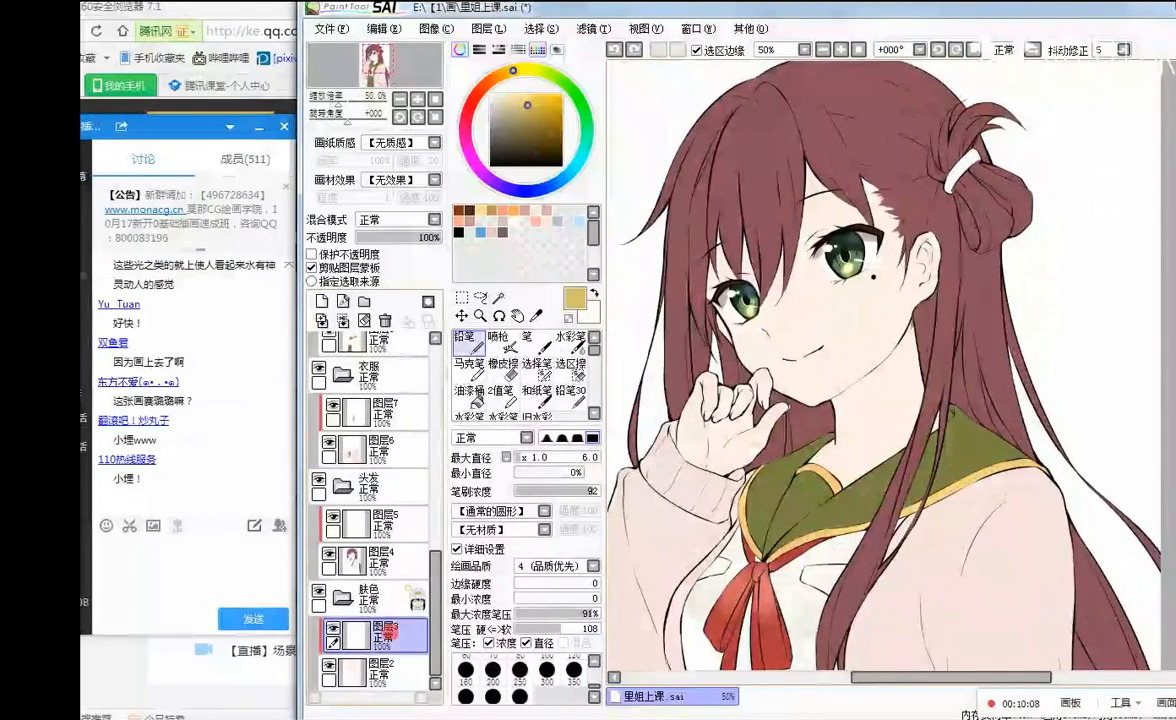
{"action": "left_click", "coordinate": [536, 221]}
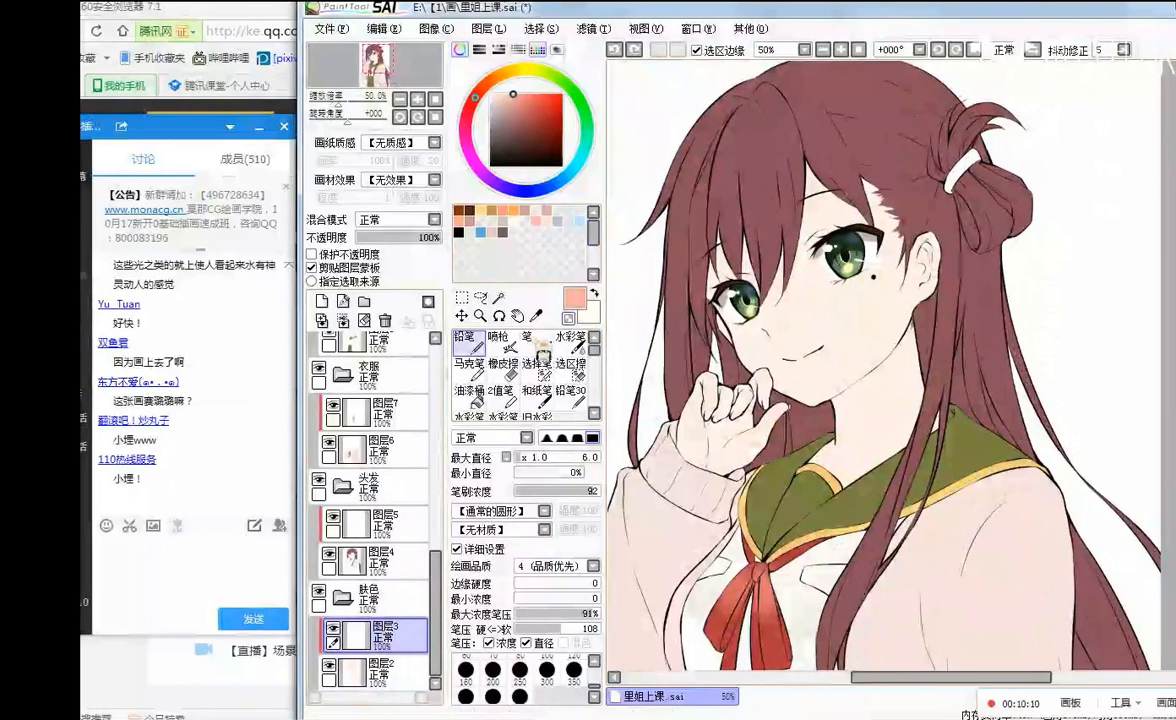
{"action": "left_click", "coordinate": [548, 222]}
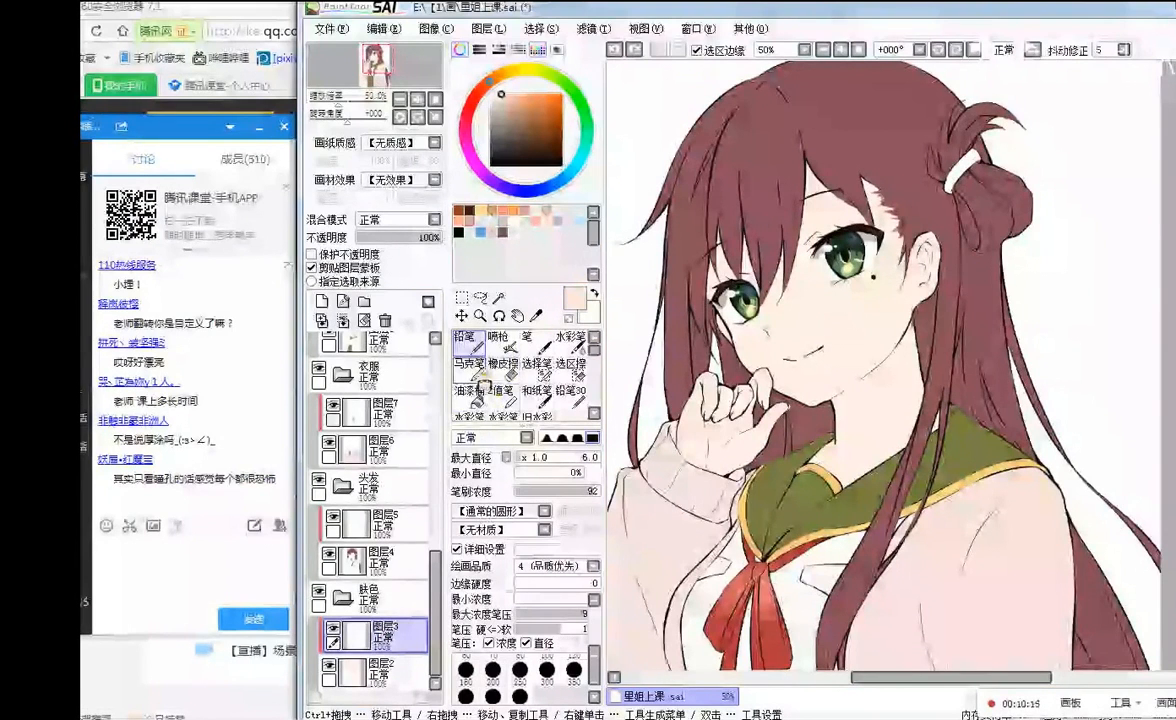
{"action": "left_click", "coordinate": [498, 340]}
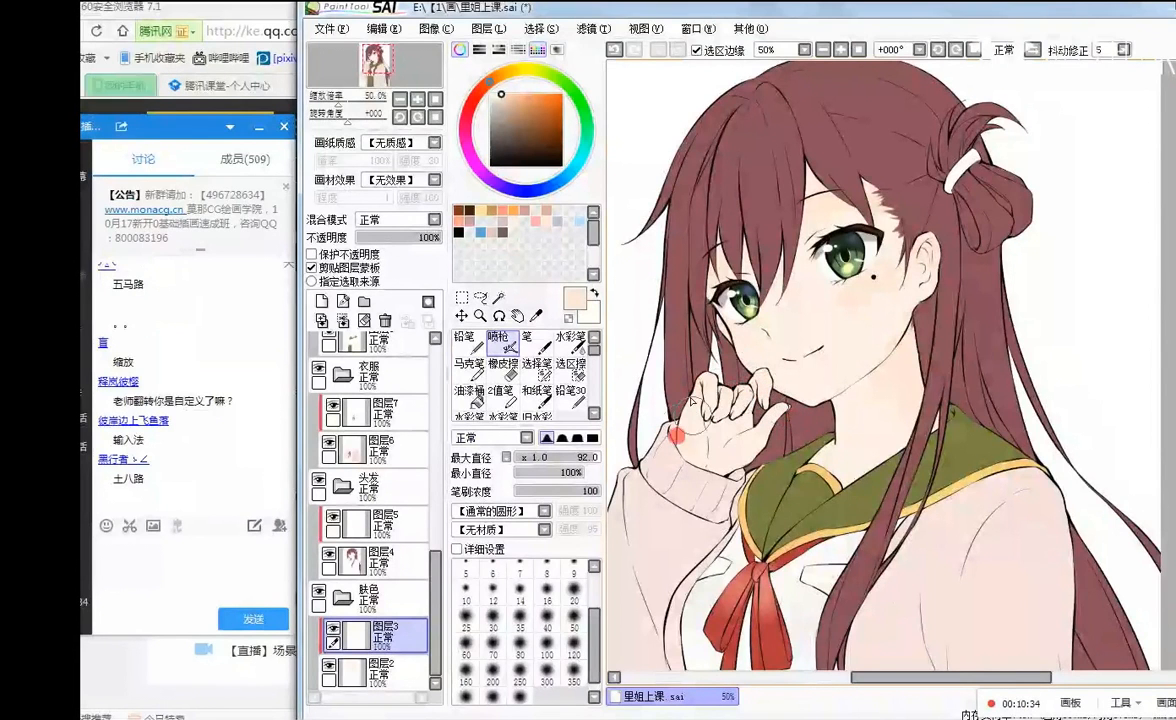
{"action": "left_click", "coordinate": [892, 284]}
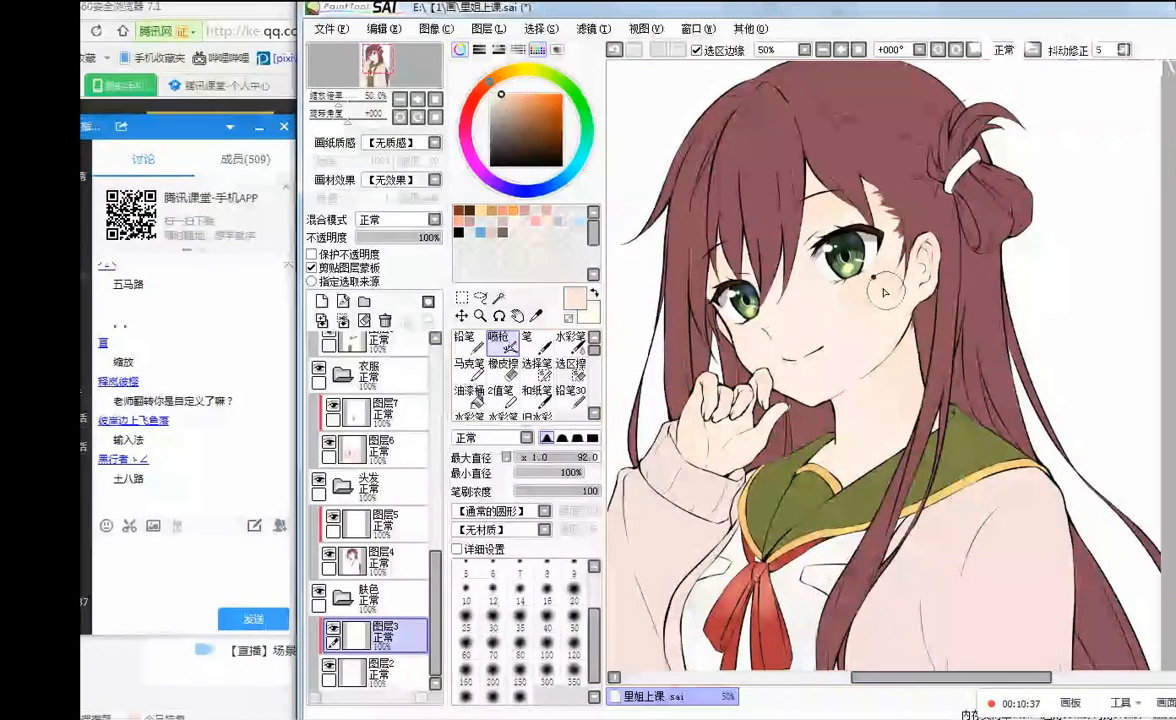
- Soften the peach shading on both cheeks with the blur brush (模糊) at diameter 98
{"action": "scroll", "coordinate": [527, 370], "scroll_direction": "down", "scroll_amount": 3}
{"action": "left_click", "coordinate": [570, 368]}
{"action": "left_click", "coordinate": [556, 457]}
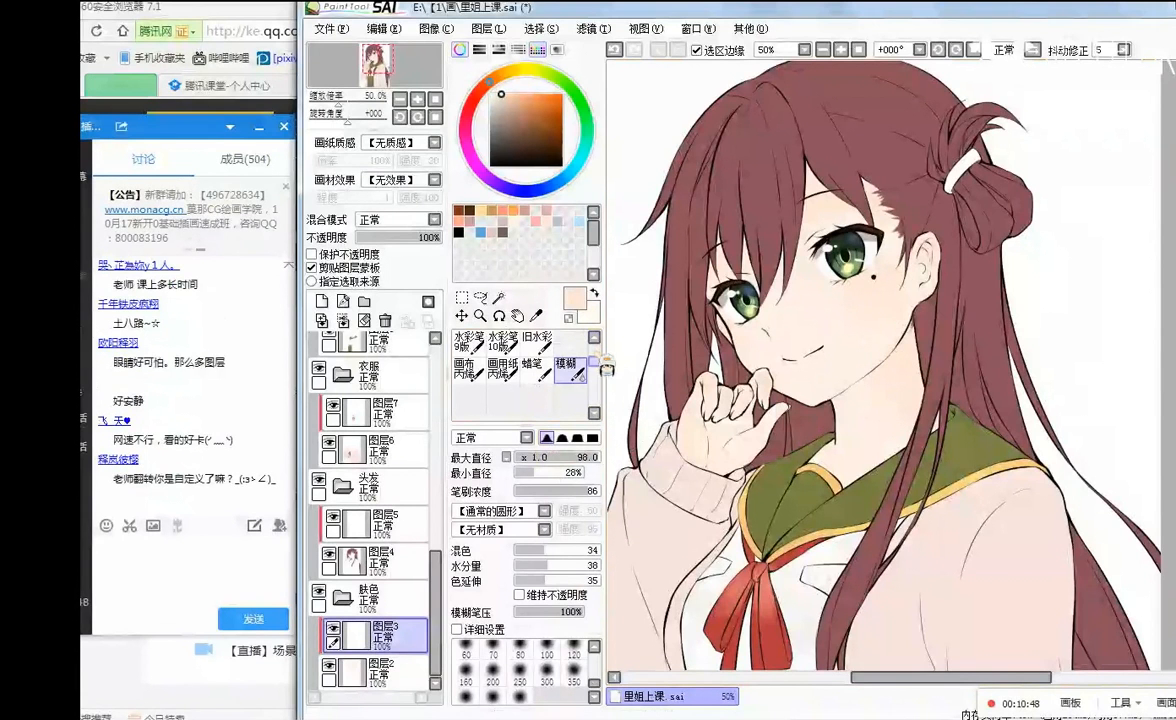
{"action": "left_click_drag", "start_coordinate": [595, 358], "coordinate": [580, 341]}
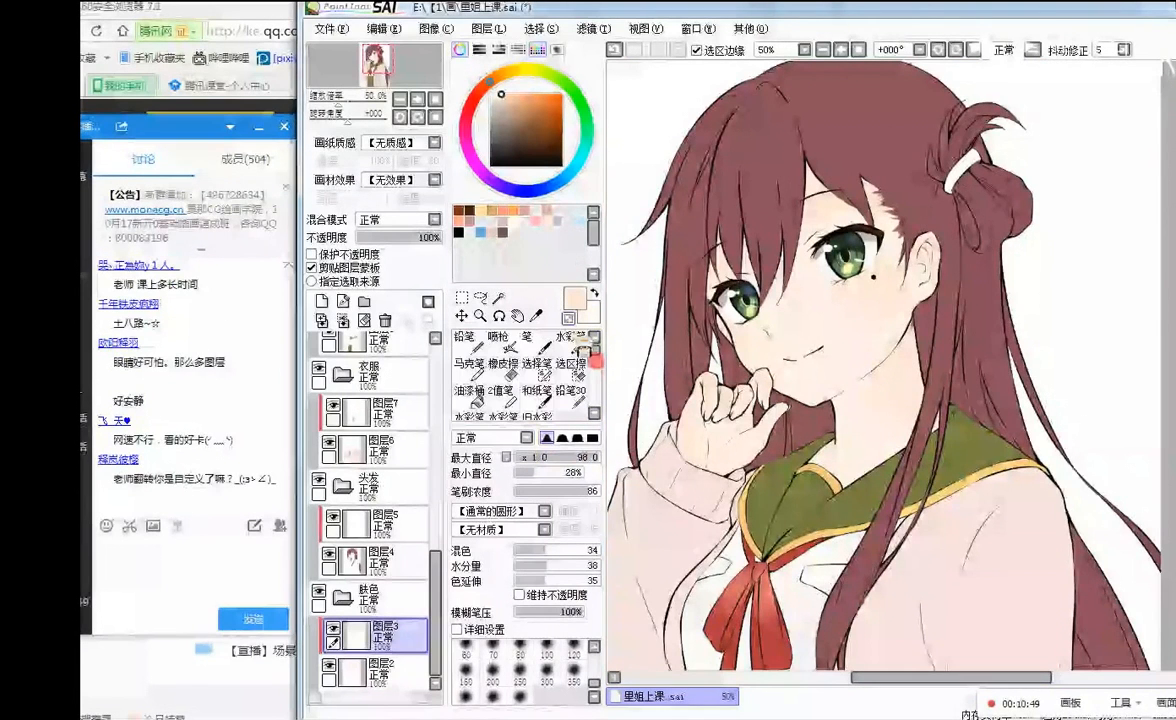
{"action": "left_click", "coordinate": [574, 338]}
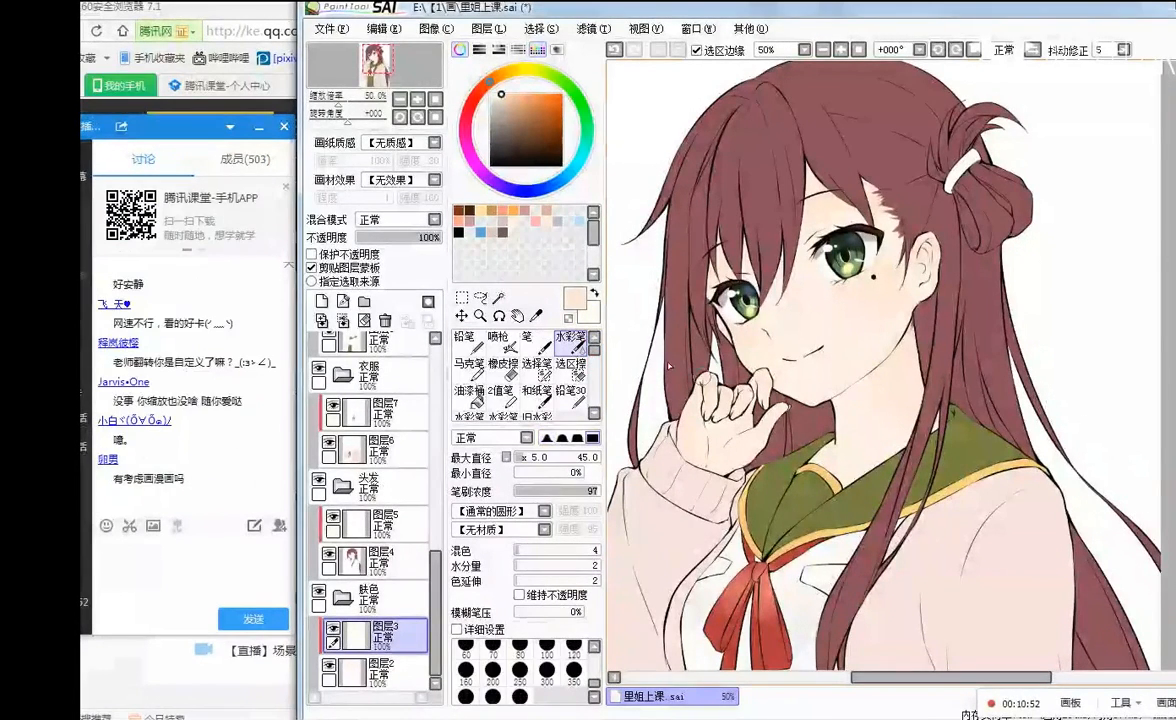
{"action": "left_click_drag", "start_coordinate": [595, 349], "coordinate": [595, 362]}
{"action": "left_click", "coordinate": [570, 387]}
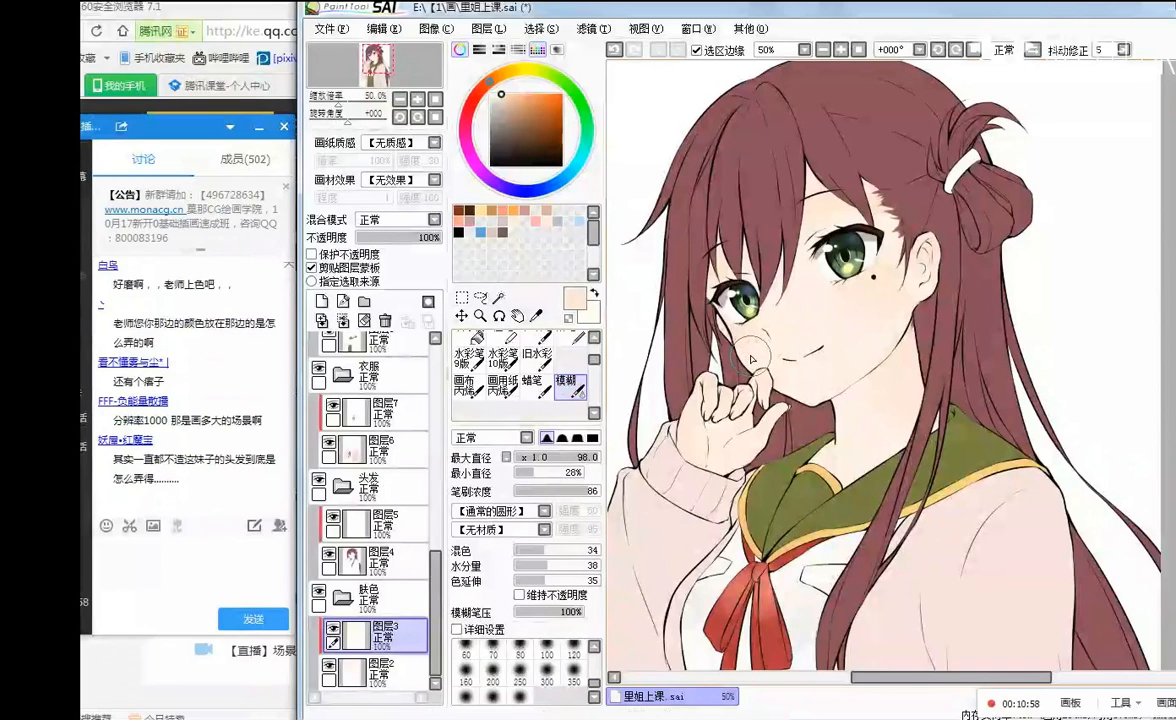
{"action": "left_click", "coordinate": [754, 356]}
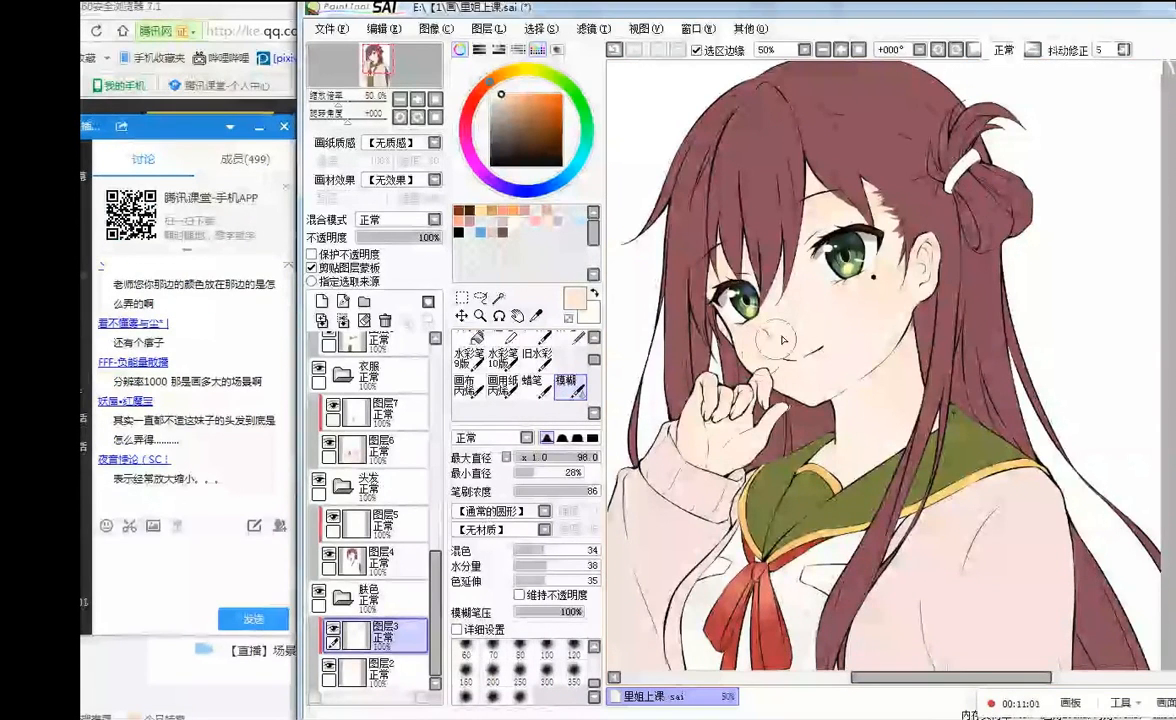
{"action": "left_click", "coordinate": [855, 290]}
{"action": "left_click_drag", "start_coordinate": [855, 290], "coordinate": [880, 304]}
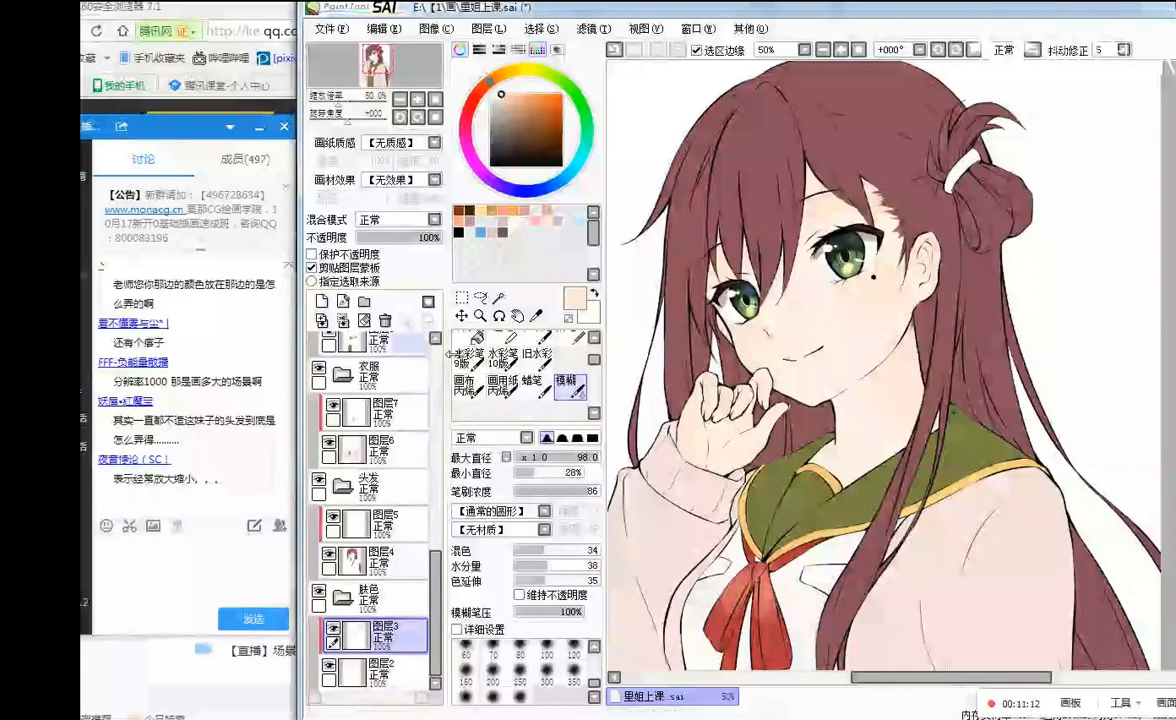
- Paint reddish-brown shadows under the bangs, at the ear and on the neck with the pencil at diameter 27
{"action": "scroll", "coordinate": [448, 353], "scroll_direction": "up", "scroll_amount": 3}
{"action": "left_click", "coordinate": [468, 338]}
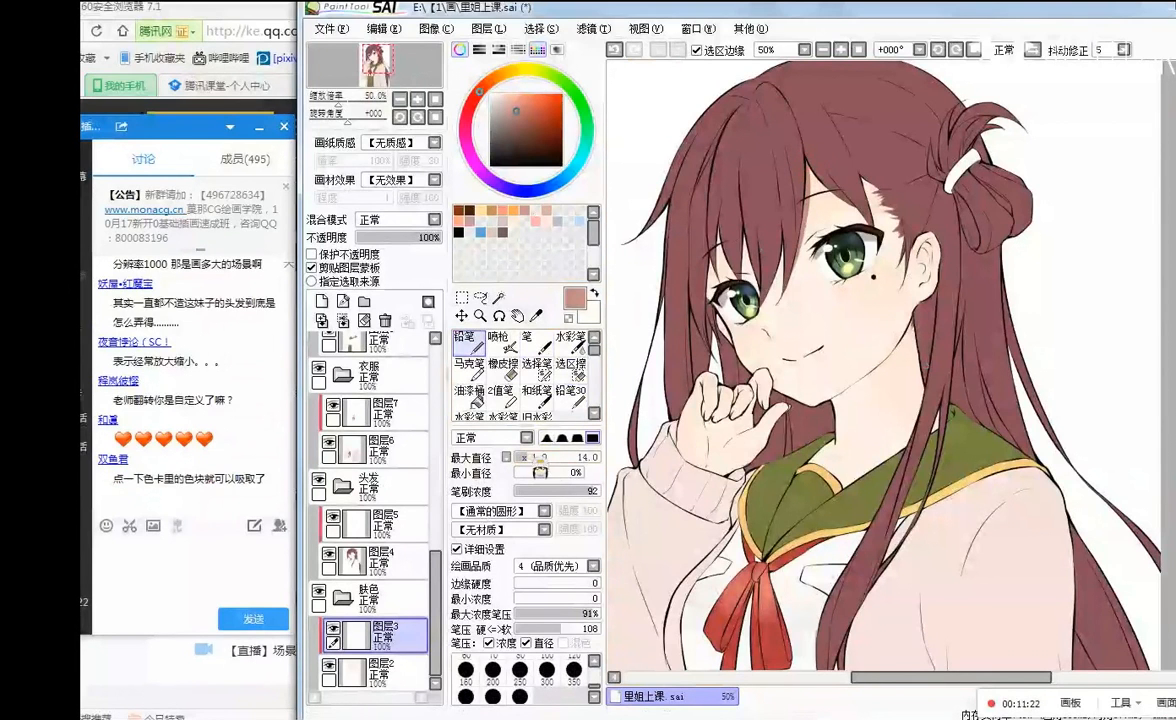
{"action": "left_click", "coordinate": [534, 457]}
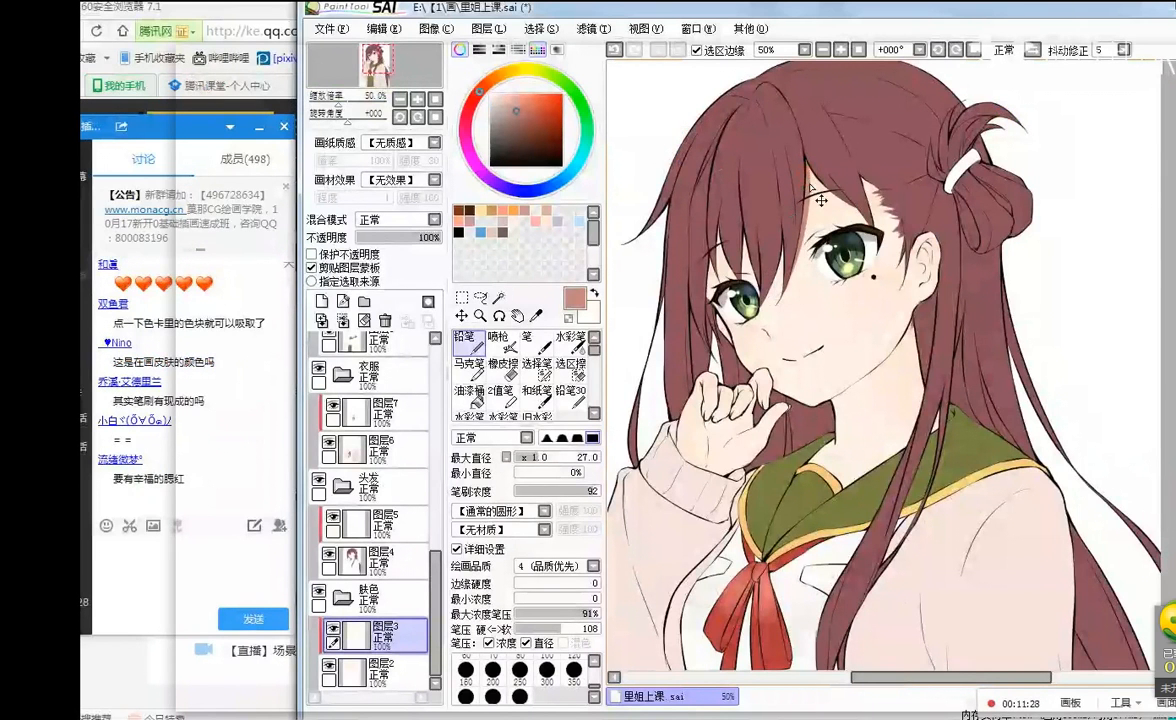
{"action": "left_click", "coordinate": [812, 177]}
{"action": "key", "text": "ctrl+z"}
{"action": "left_click_drag", "start_coordinate": [808, 182], "coordinate": [795, 286]}
{"action": "key", "text": "ctrl+z"}
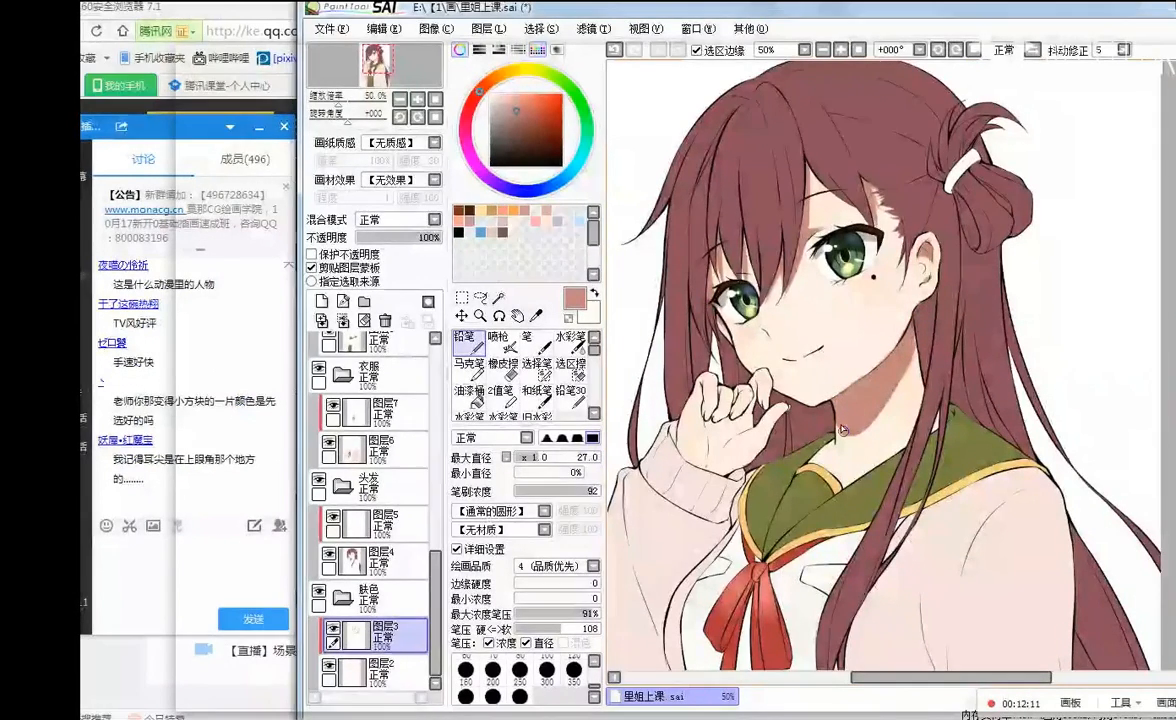
- Fill the rest of the neck shadow with the pencil at diameter 64, and try a small nose shadow at diameter 34
{"action": "mouse_move", "coordinate": [854, 420]}
{"action": "left_mouse_down"}
{"action": "mouse_move", "coordinate": [891, 420]}
{"action": "mouse_move", "coordinate": [859, 418]}
{"action": "mouse_move", "coordinate": [866, 432]}
{"action": "mouse_move", "coordinate": [941, 360]}
{"action": "left_mouse_up"}
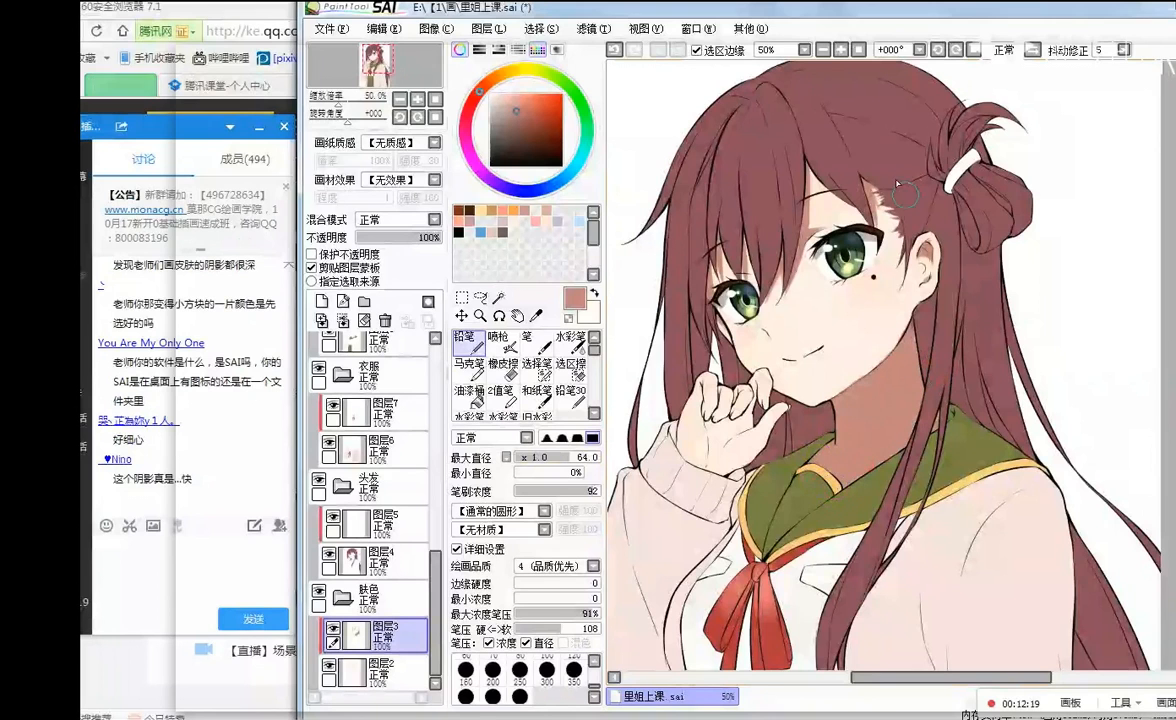
{"action": "left_click", "coordinate": [540, 456]}
{"action": "left_click_drag", "start_coordinate": [540, 456], "coordinate": [536, 456]}
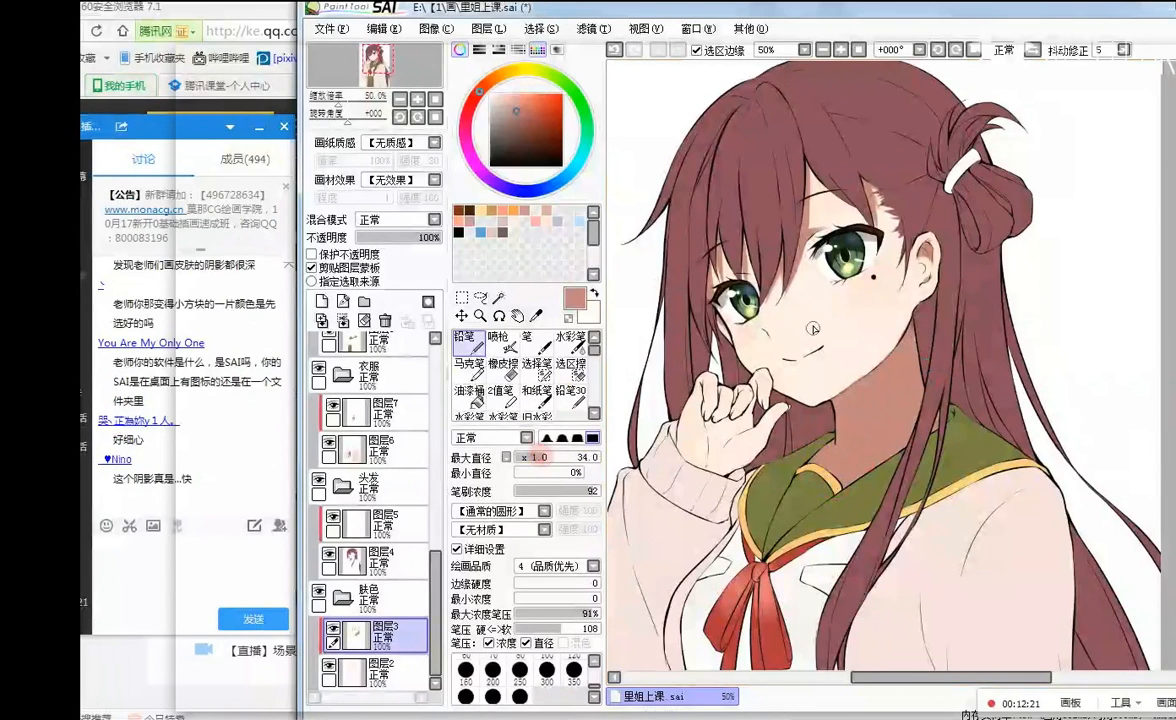
{"action": "mouse_move", "coordinate": [780, 345]}
{"action": "left_mouse_down"}
{"action": "mouse_move", "coordinate": [768, 318]}
{"action": "mouse_move", "coordinate": [775, 335]}
{"action": "mouse_move", "coordinate": [790, 330]}
{"action": "left_mouse_up"}
{"action": "left_click", "coordinate": [508, 368]}
{"action": "key", "text": "ctrl+z"}
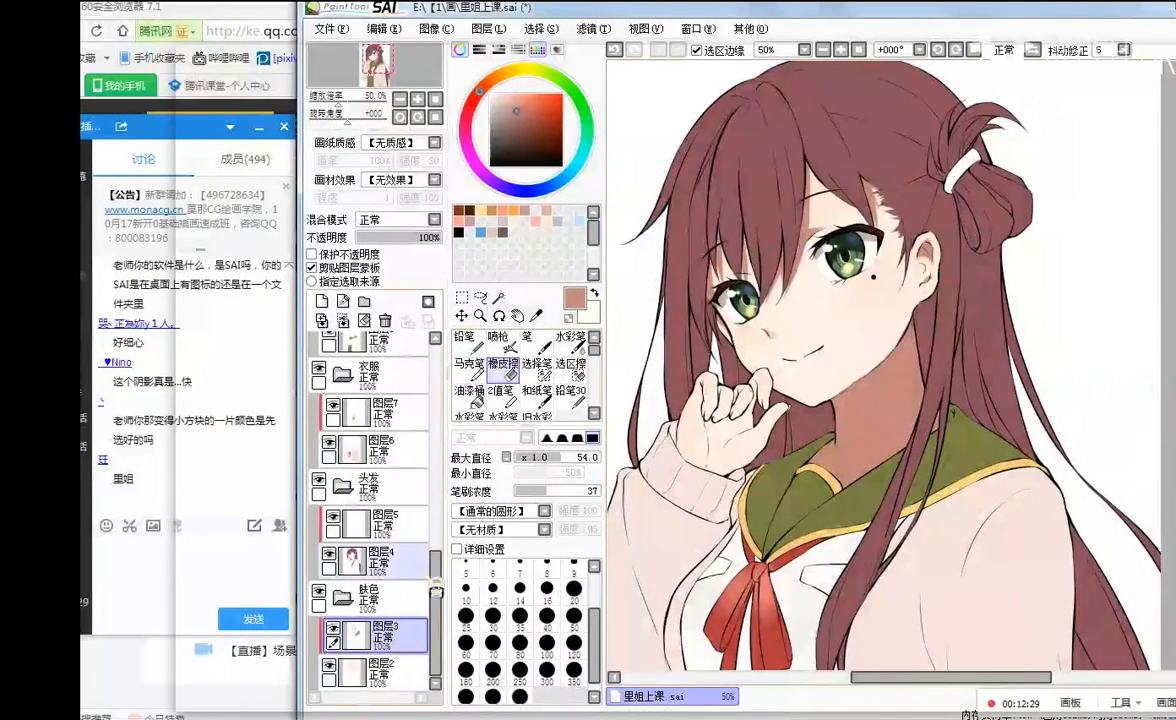
- Raise the saturation of the skin shadow layer by 5 with the Hue/Saturation filter
{"action": "left_click", "coordinate": [592, 28]}
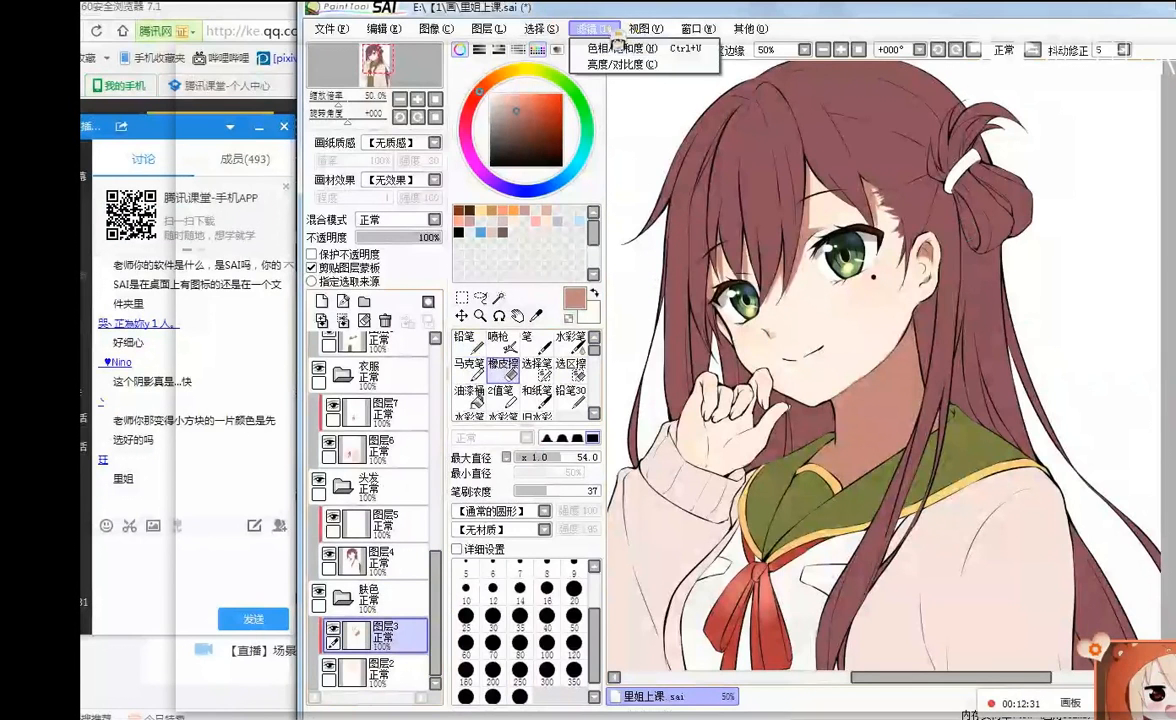
{"action": "left_click", "coordinate": [610, 46]}
{"action": "left_click_drag", "start_coordinate": [966, 184], "coordinate": [429, 176]}
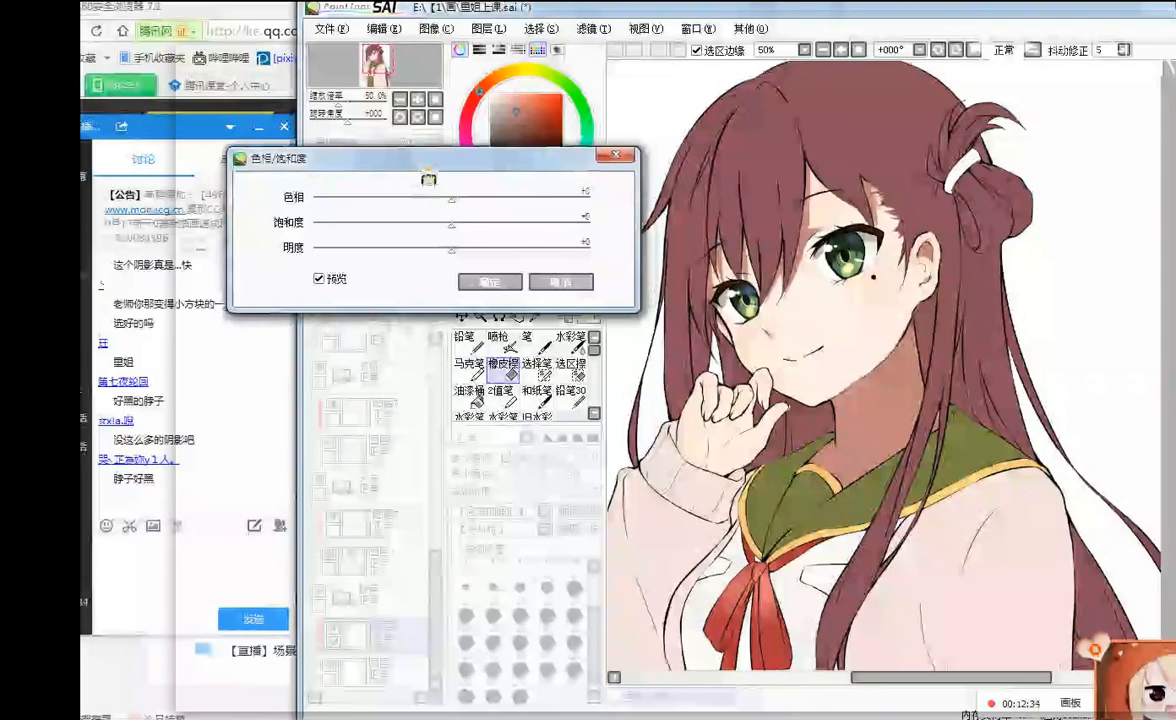
{"action": "left_click_drag", "start_coordinate": [451, 226], "coordinate": [463, 227]}
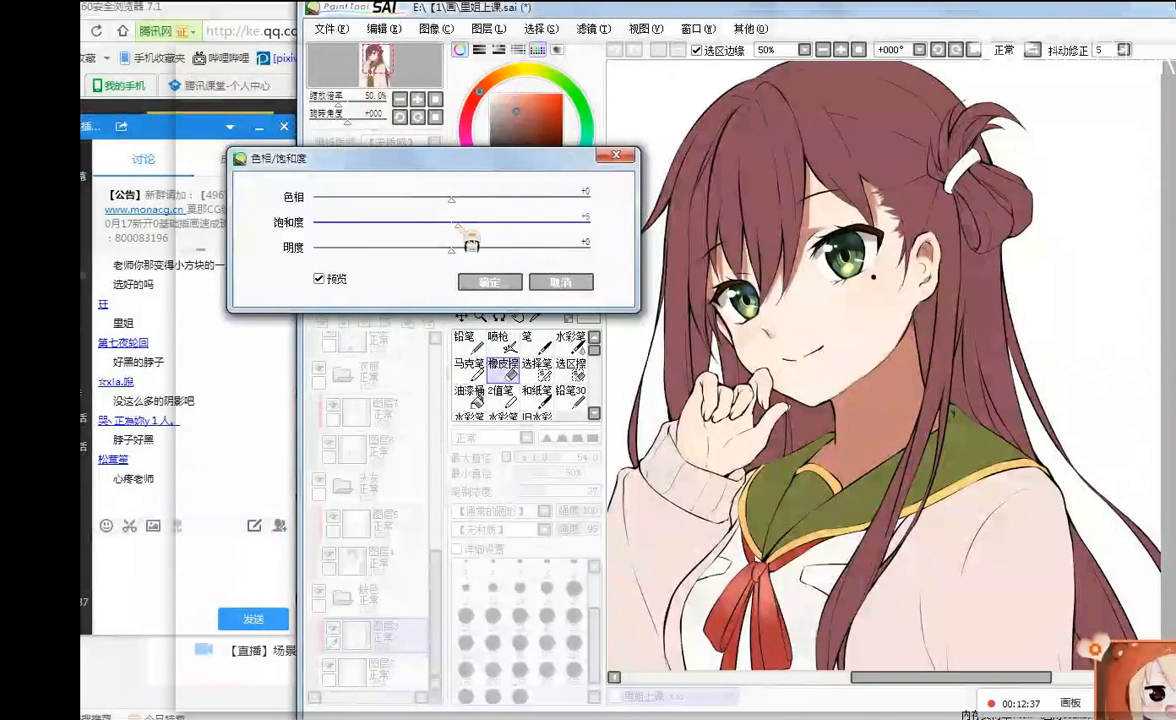
{"action": "left_click", "coordinate": [490, 283]}
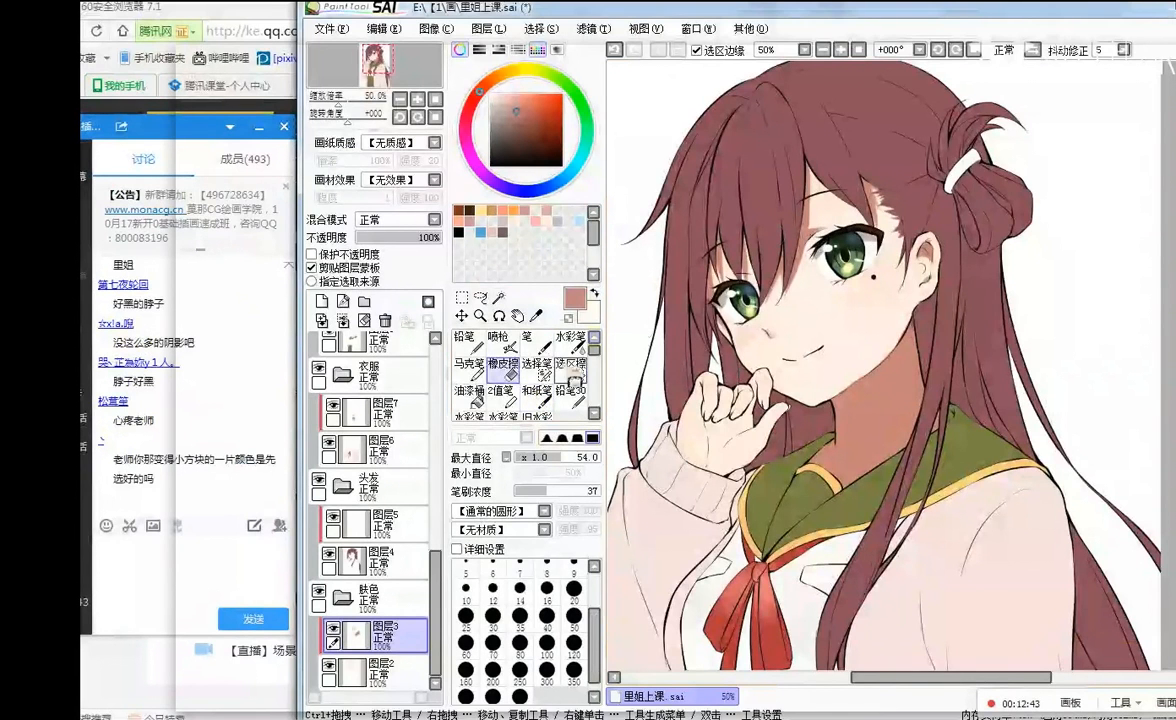
- Add a clipped layer above 图层3 and lighten parts of the neck shadow in pale cream with the marker at diameter 77
{"action": "left_click", "coordinate": [570, 338]}
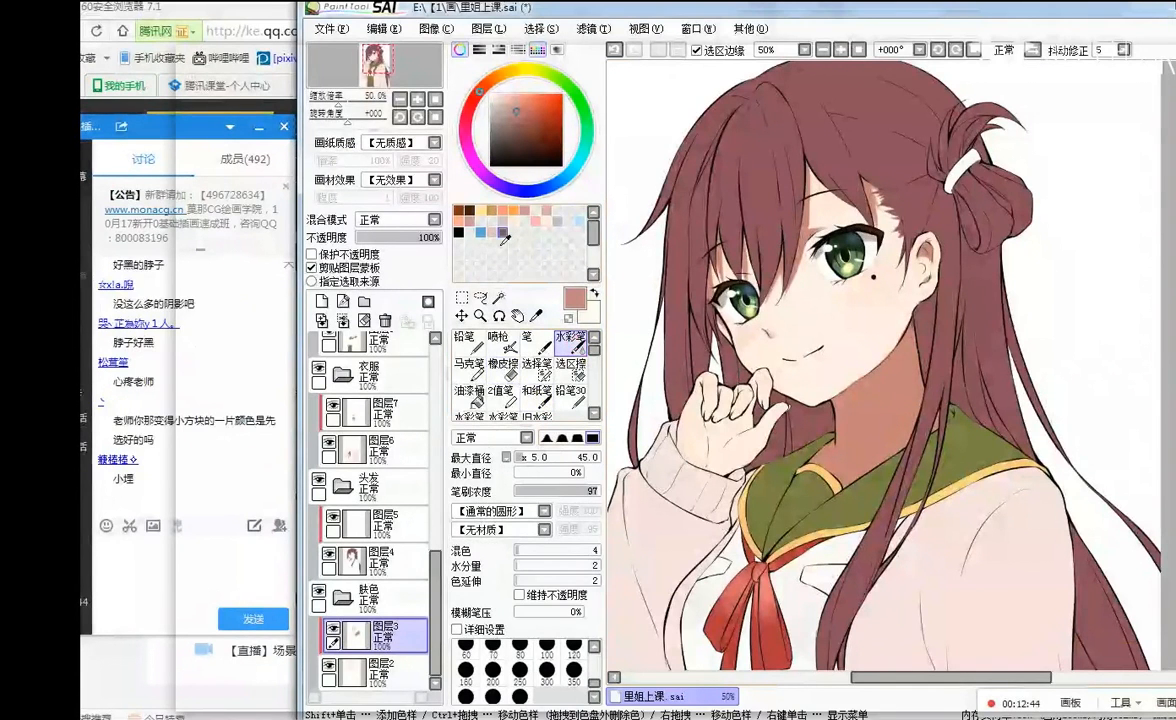
{"action": "left_click", "coordinate": [515, 222]}
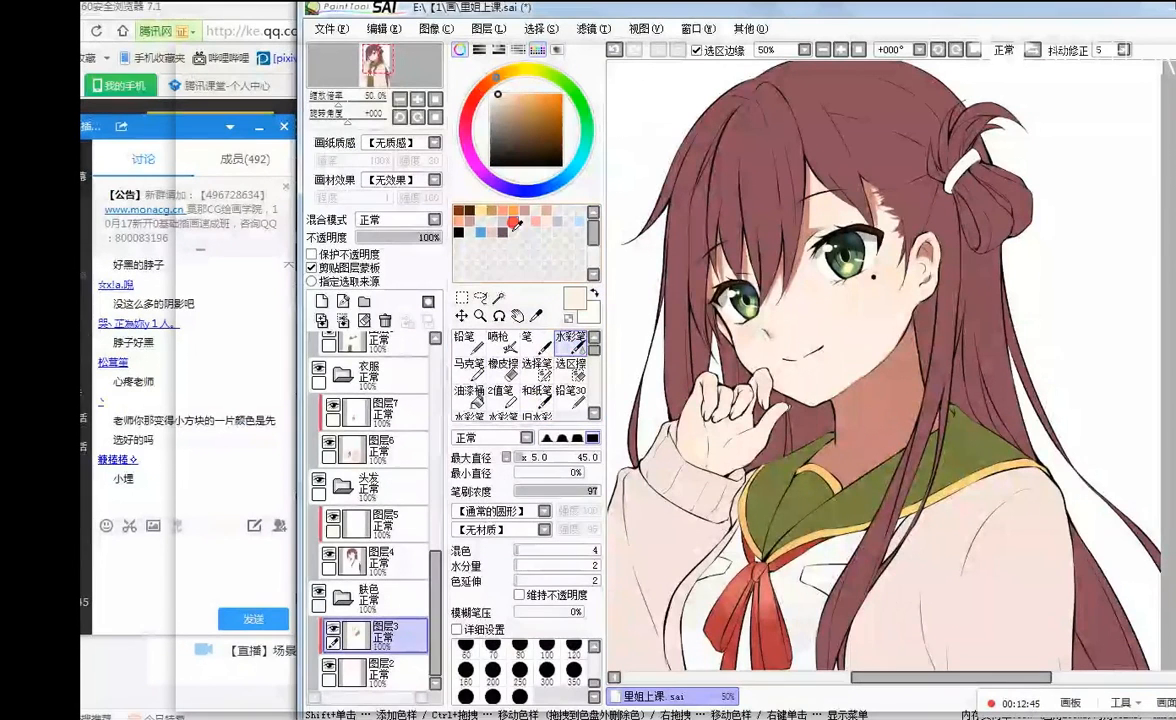
{"action": "left_click_drag", "start_coordinate": [764, 306], "coordinate": [801, 310]}
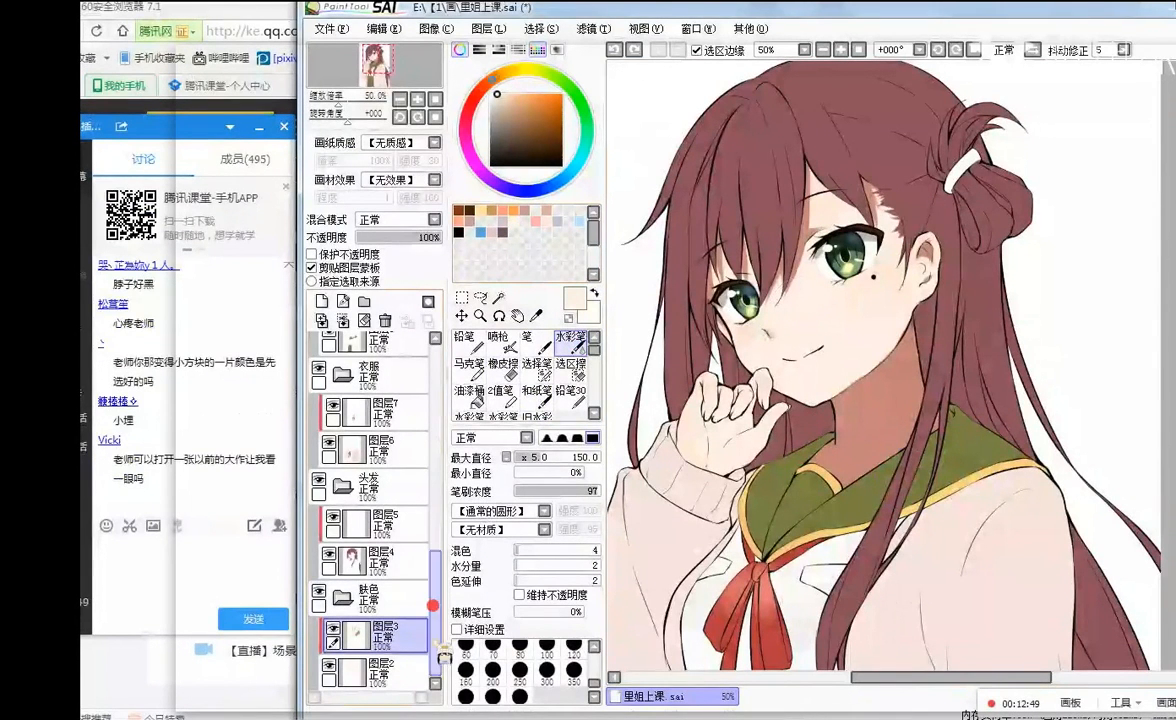
{"action": "left_click", "coordinate": [470, 365]}
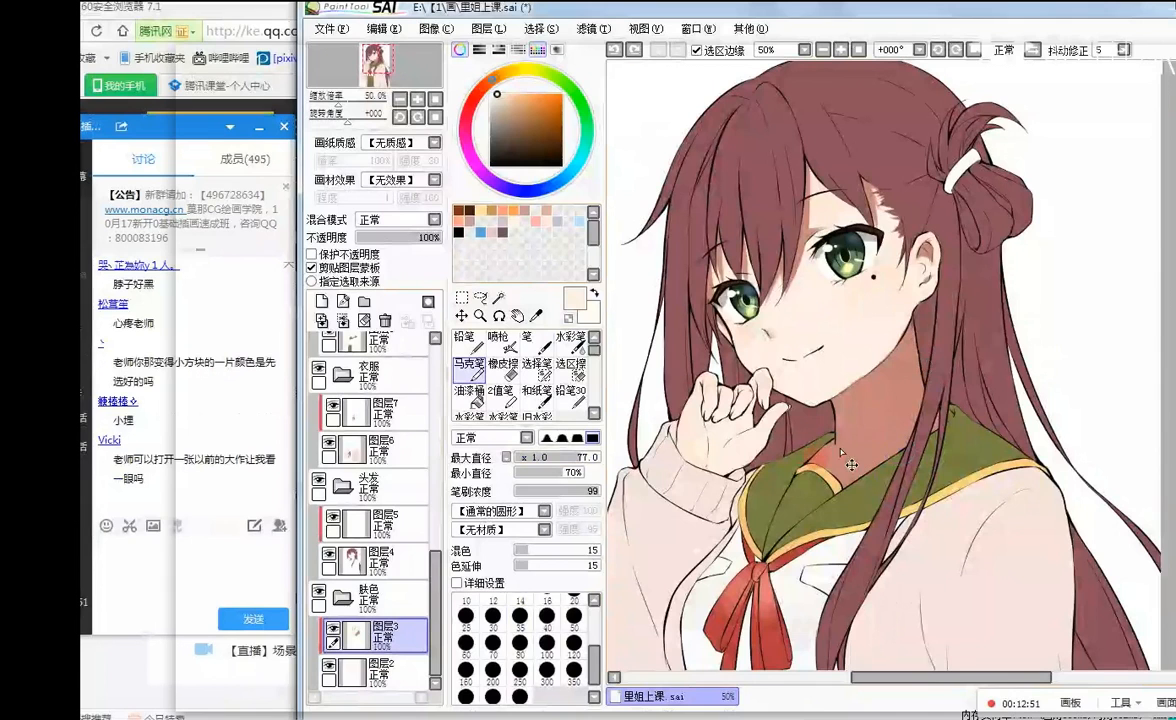
{"action": "left_click", "coordinate": [335, 302]}
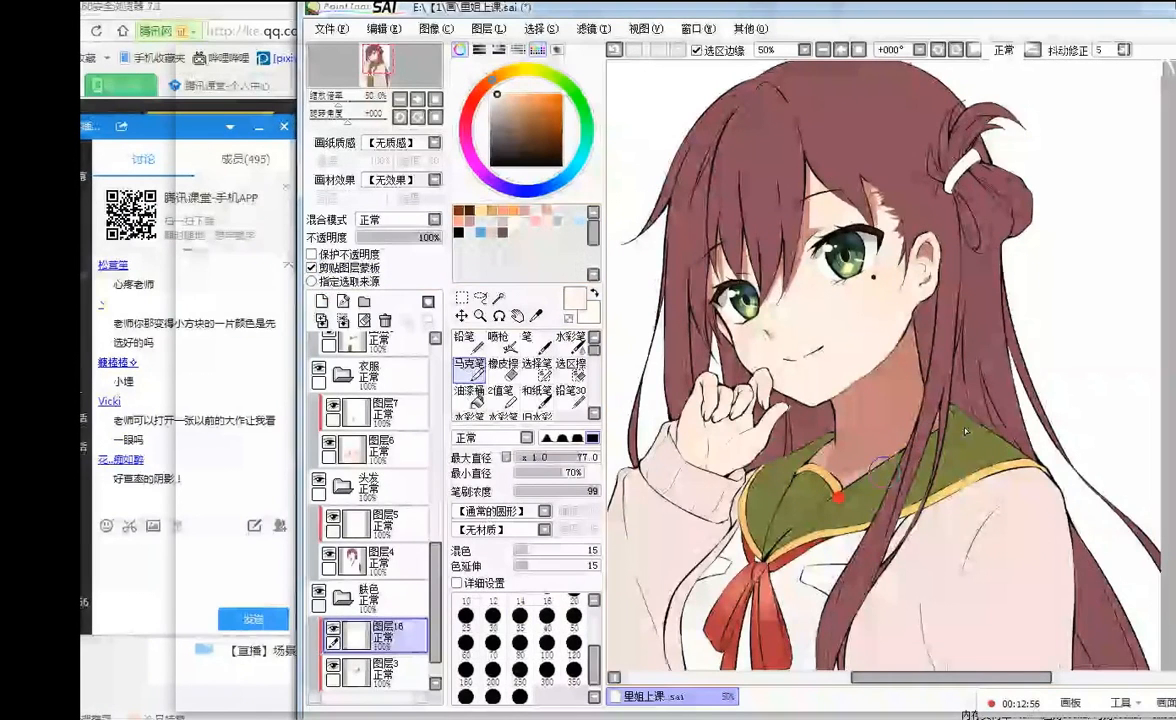
{"action": "mouse_move", "coordinate": [925, 345]}
{"action": "left_mouse_down"}
{"action": "mouse_move", "coordinate": [905, 410]}
{"action": "mouse_move", "coordinate": [905, 365]}
{"action": "mouse_move", "coordinate": [856, 460]}
{"action": "left_mouse_up"}
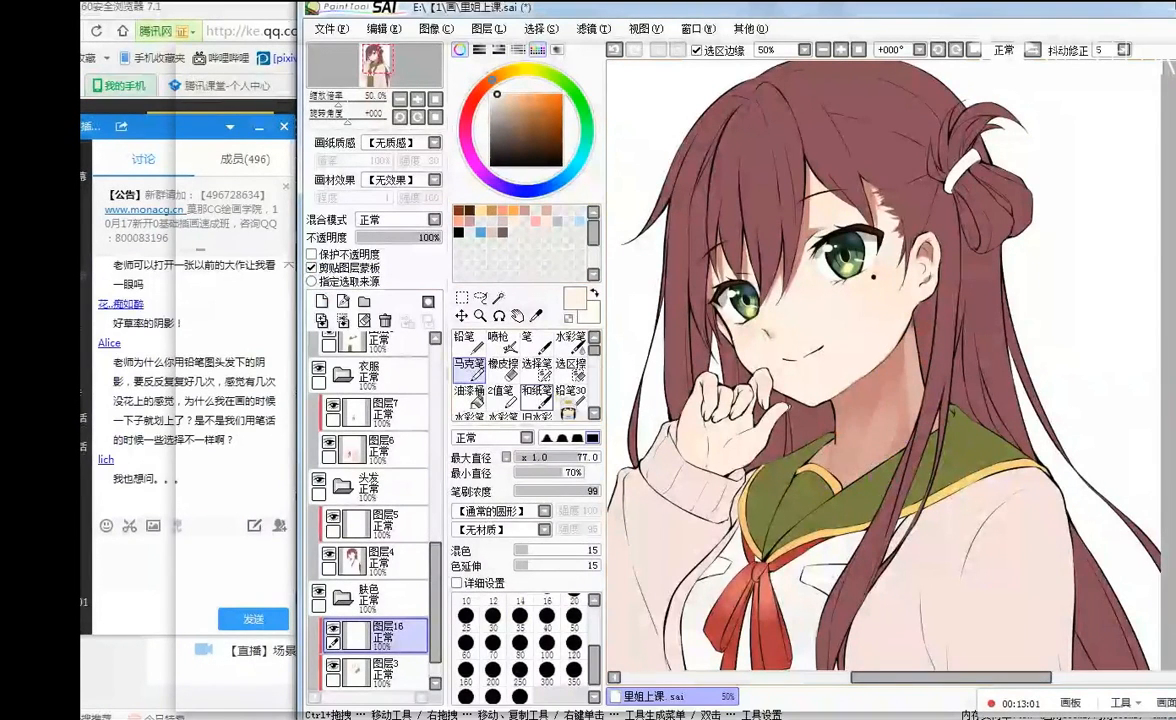
- Blend the pale cream strokes into the neck shadow with the blur brush at diameter 98
{"action": "scroll", "coordinate": [583, 347], "scroll_direction": "down", "scroll_amount": 3}
{"action": "left_click", "coordinate": [580, 337]}
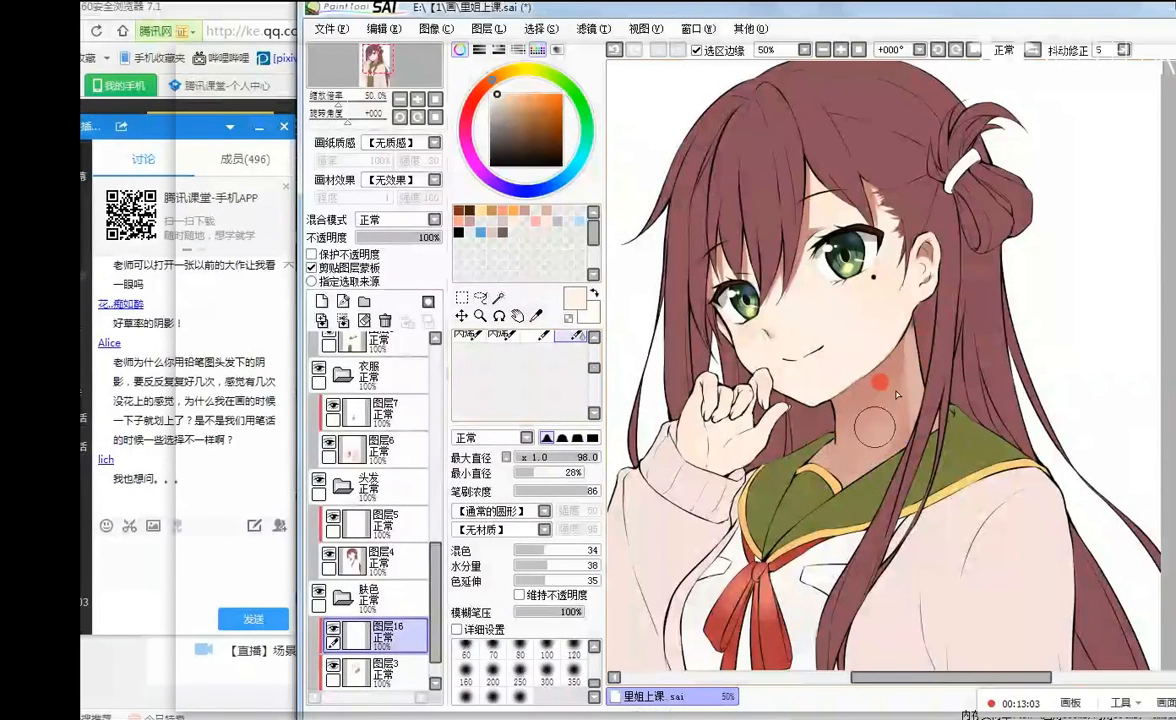
{"action": "mouse_move", "coordinate": [920, 340]}
{"action": "left_mouse_down"}
{"action": "mouse_move", "coordinate": [944, 427]}
{"action": "mouse_move", "coordinate": [914, 432]}
{"action": "mouse_move", "coordinate": [902, 372]}
{"action": "mouse_move", "coordinate": [914, 342]}
{"action": "mouse_move", "coordinate": [947, 407]}
{"action": "mouse_move", "coordinate": [864, 469]}
{"action": "mouse_move", "coordinate": [919, 427]}
{"action": "mouse_move", "coordinate": [910, 462]}
{"action": "left_mouse_up"}
{"action": "mouse_move", "coordinate": [288, 499]}
{"action": "left_mouse_down"}
{"action": "mouse_move", "coordinate": [291, 436]}
{"action": "mouse_move", "coordinate": [293, 499]}
{"action": "left_mouse_up"}
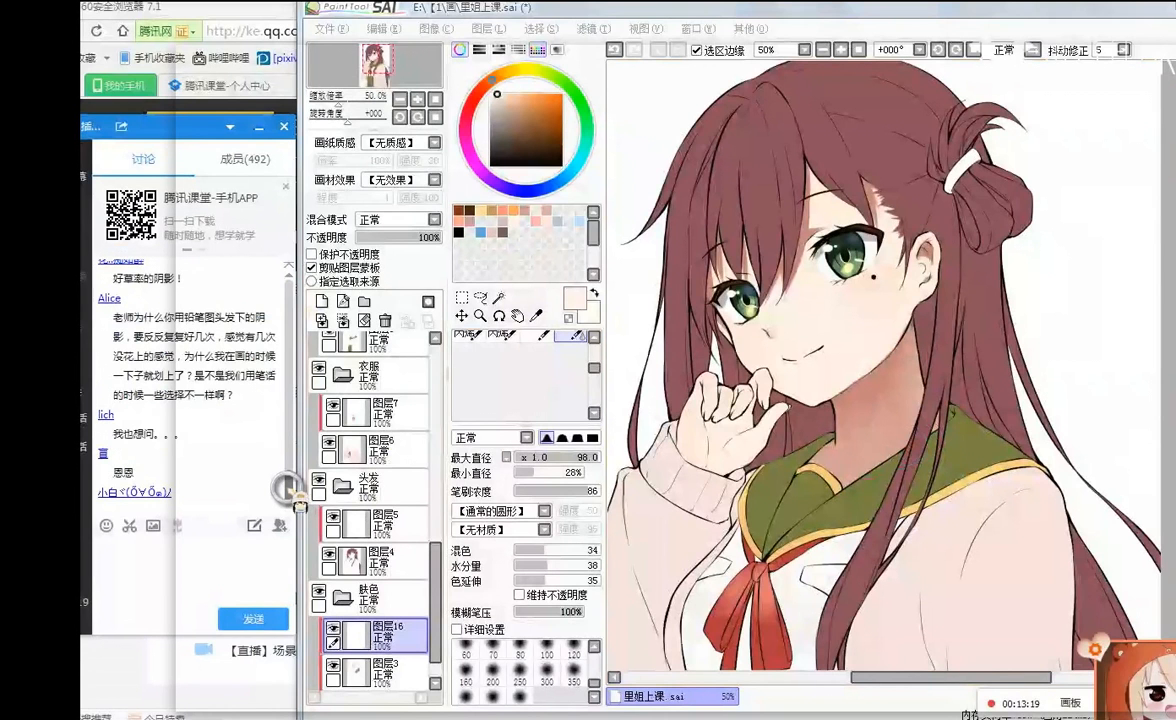
{"action": "left_click_drag", "start_coordinate": [288, 489], "coordinate": [293, 495]}
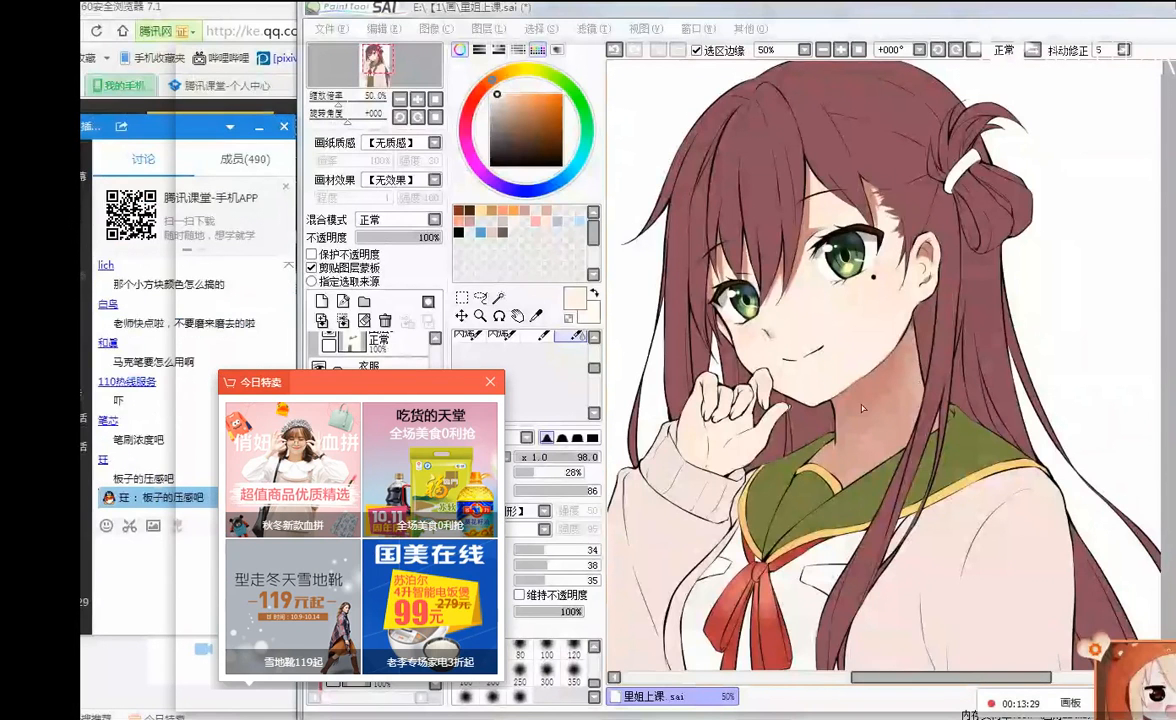
- Switch to the pencil and check the portrait's proportions in a mirrored view
{"action": "left_click_drag", "start_coordinate": [593, 367], "coordinate": [593, 349]}
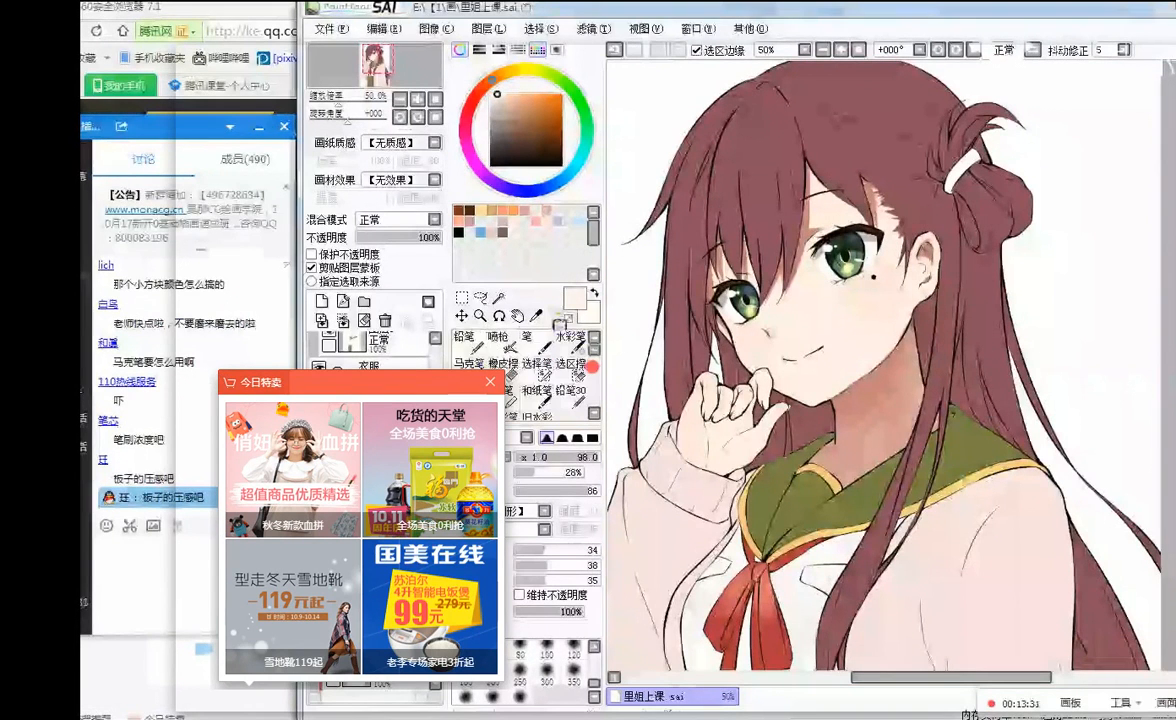
{"action": "left_click", "coordinate": [465, 337]}
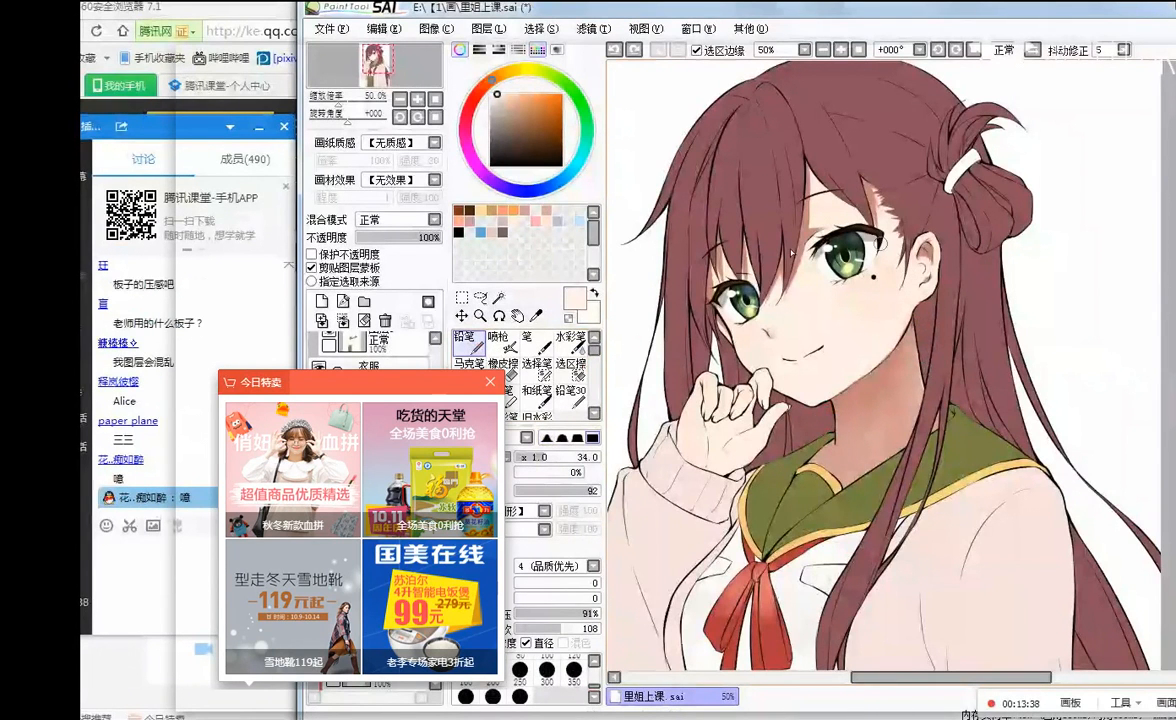
{"action": "left_click", "coordinate": [1032, 51]}
{"action": "left_click", "coordinate": [1034, 52]}
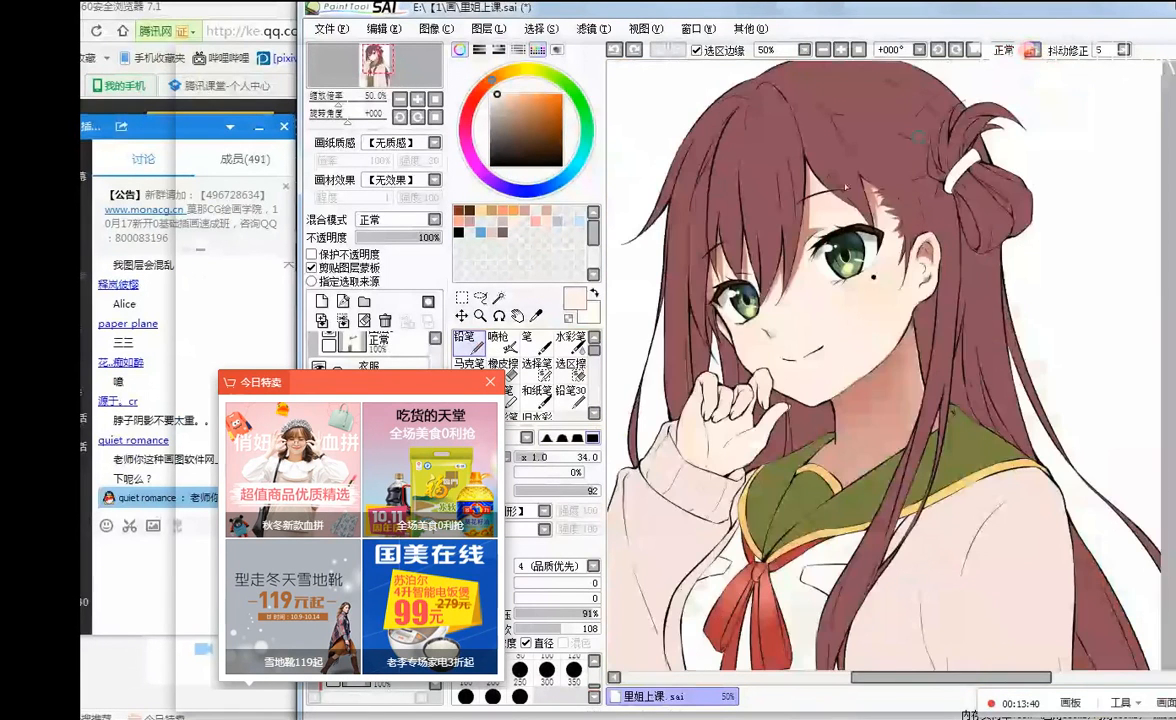
{"action": "scroll", "coordinate": [833, 176], "scroll_direction": "down", "scroll_amount": 1}
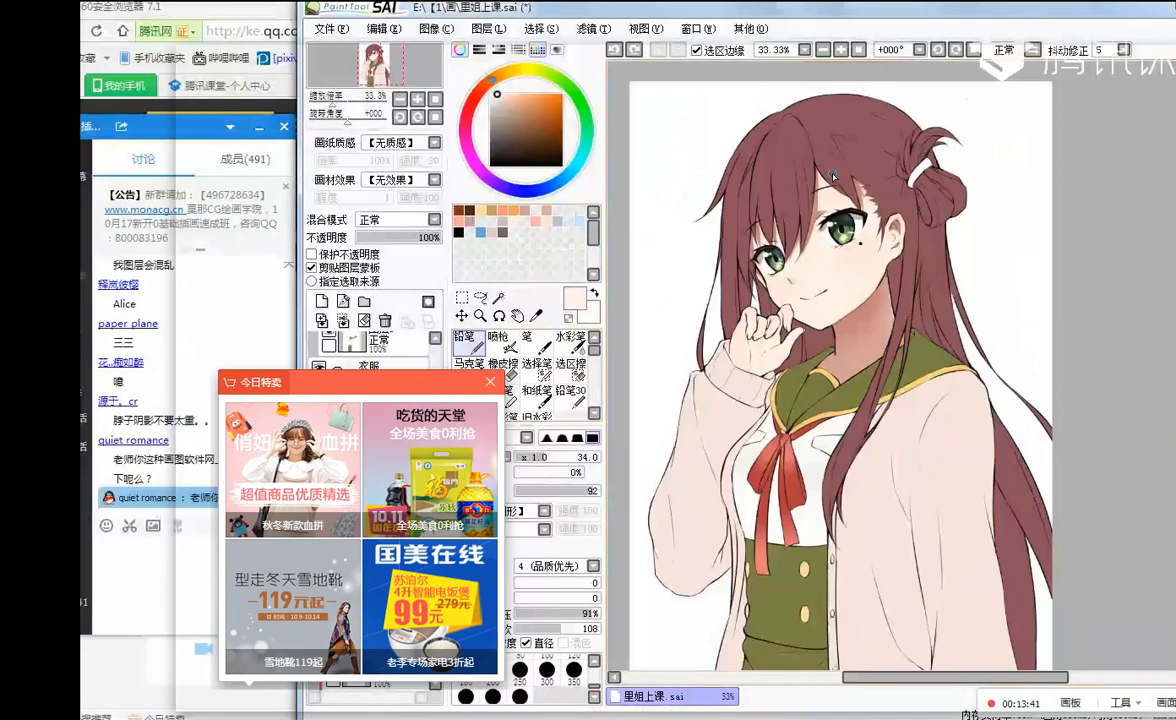
{"action": "scroll", "coordinate": [833, 176], "scroll_direction": "up", "scroll_amount": 3}
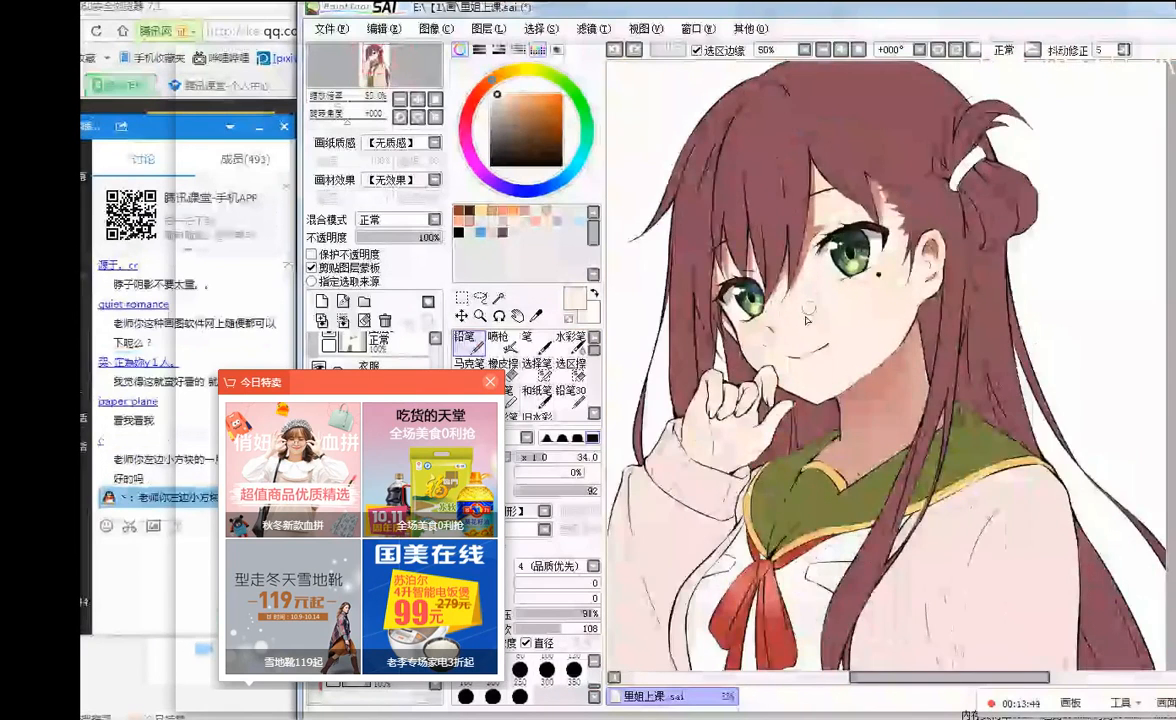
- Close the shopping advertisement popup and paint light pink blush beneath the eyes with the pencil at diameter 34
{"action": "left_click", "coordinate": [490, 382]}
{"action": "left_click", "coordinate": [536, 221]}
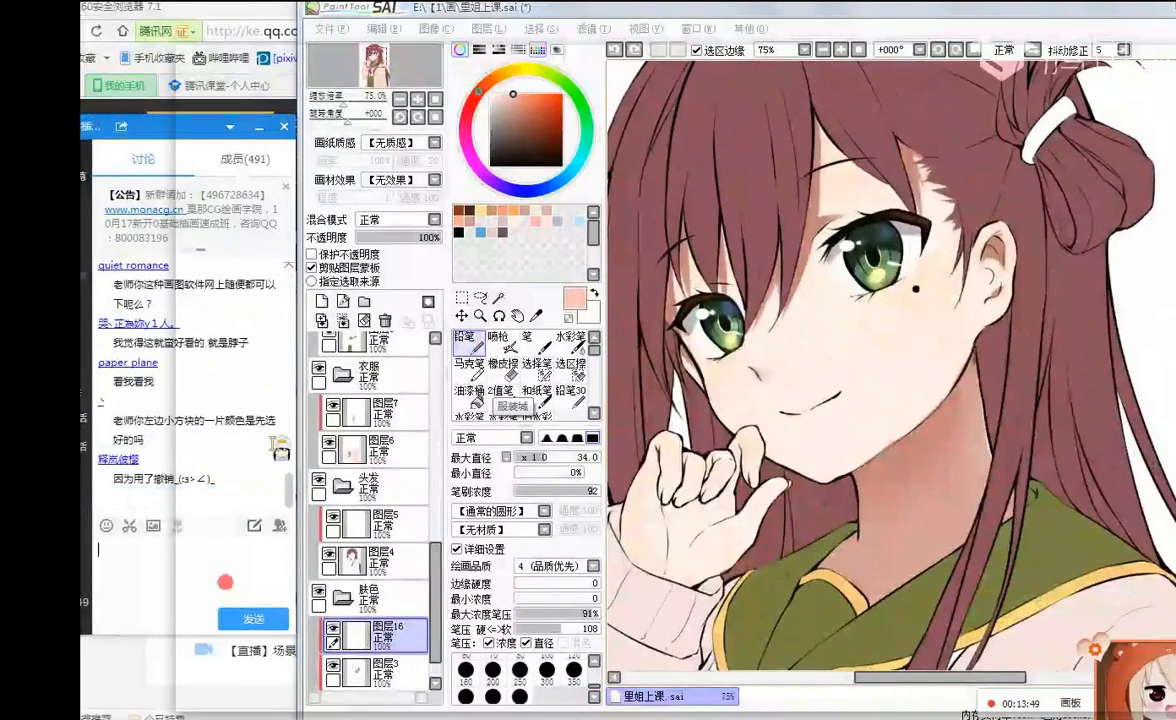
{"action": "key", "text": "ctrl+z"}
{"action": "mouse_move", "coordinate": [880, 296]}
{"action": "left_mouse_down"}
{"action": "mouse_move", "coordinate": [931, 290]}
{"action": "mouse_move", "coordinate": [903, 294]}
{"action": "left_mouse_up"}
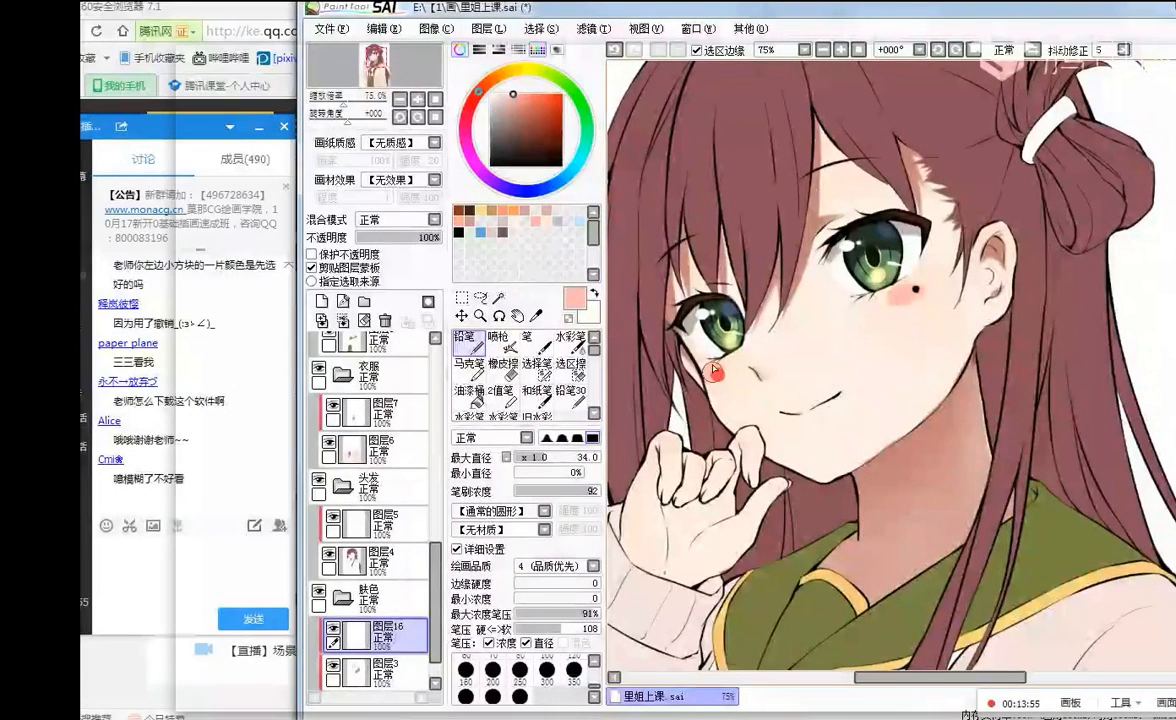
- Blend the pink blush on both cheeks into the skin with the blur brush at diameter 27
{"action": "key", "text": "b"}
{"action": "left_click_drag", "start_coordinate": [714, 374], "coordinate": [727, 376]}
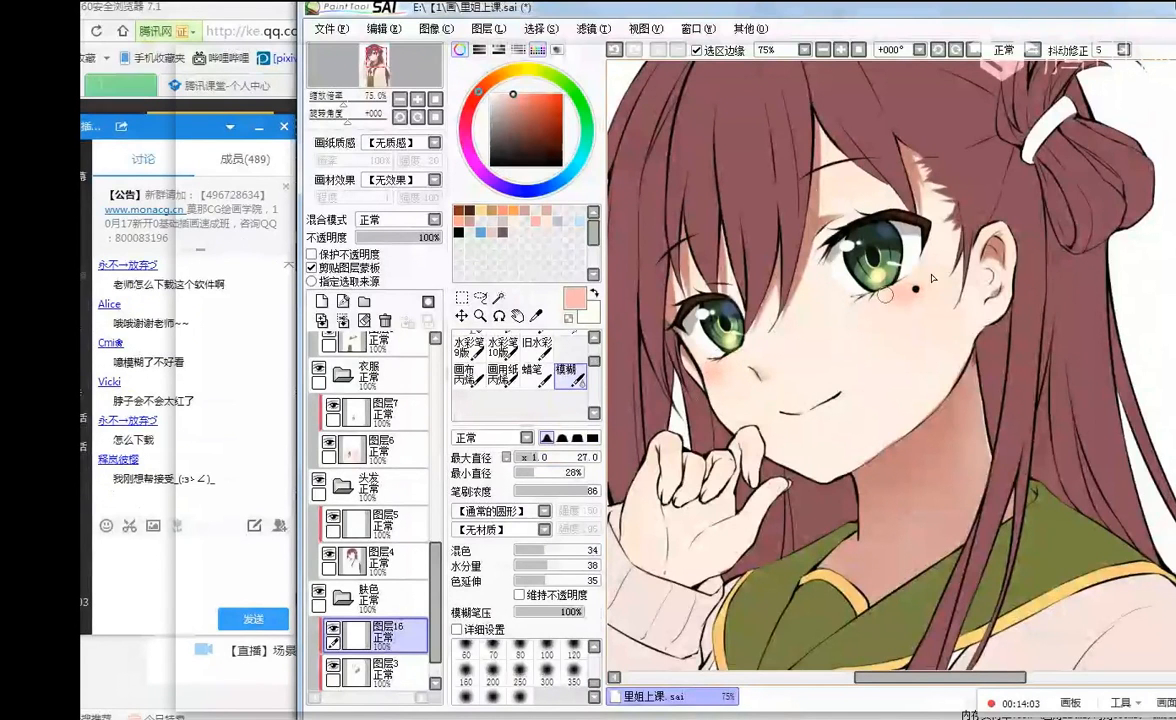
{"action": "left_click_drag", "start_coordinate": [910, 303], "coordinate": [893, 318]}
{"action": "left_click_drag", "start_coordinate": [709, 372], "coordinate": [725, 366]}
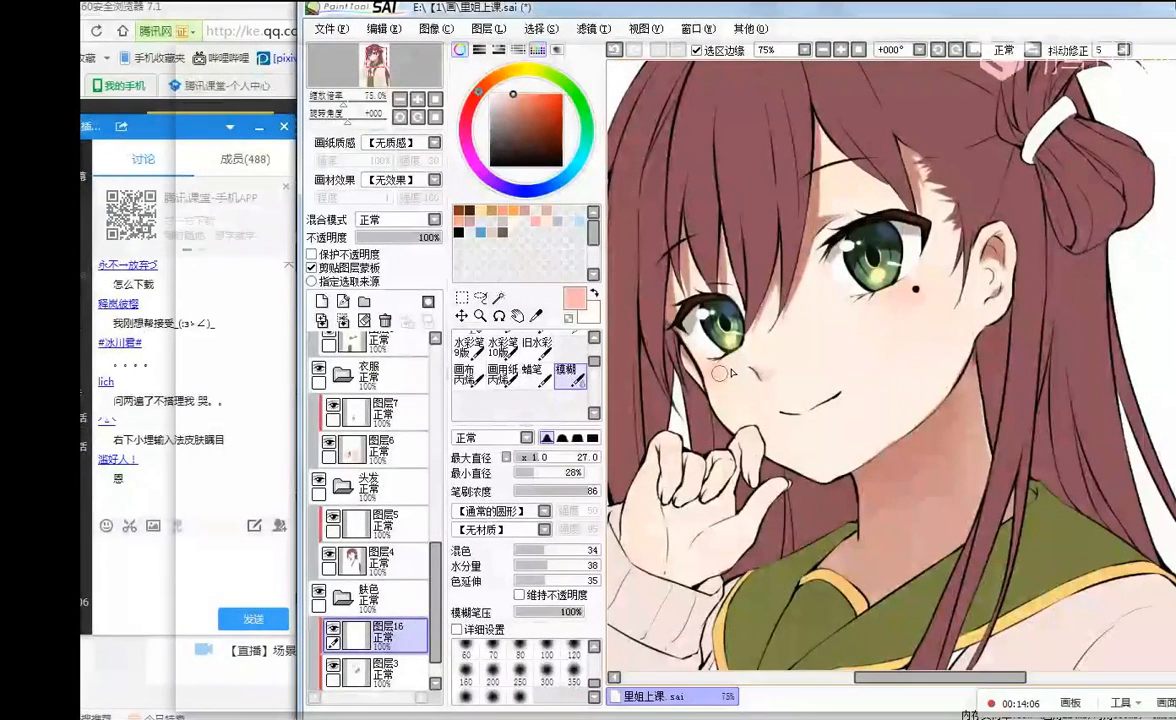
- Reinforce the pink blush beneath both eyes with the airbrush at diameter 40
{"action": "scroll", "coordinate": [503, 350], "scroll_direction": "up", "scroll_amount": 3}
{"action": "left_click", "coordinate": [503, 342]}
{"action": "left_click", "coordinate": [712, 386]}
{"action": "mouse_move", "coordinate": [712, 386]}
{"action": "left_mouse_down"}
{"action": "mouse_move", "coordinate": [730, 378]}
{"action": "mouse_move", "coordinate": [724, 370]}
{"action": "mouse_move", "coordinate": [713, 384]}
{"action": "left_mouse_up"}
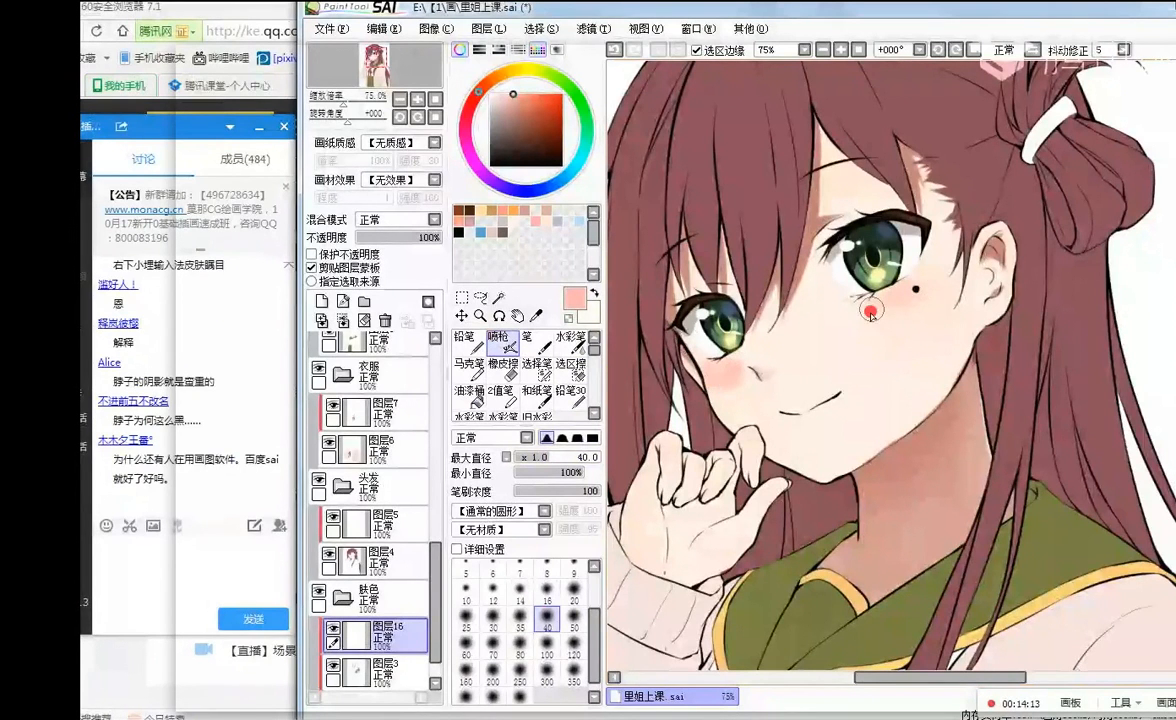
- Soften the airbrushed blush on both cheeks with the blur brush at diameter 50, undoing an unwanted stroke
{"action": "scroll", "coordinate": [592, 350], "scroll_direction": "down", "scroll_amount": 3}
{"action": "left_click", "coordinate": [567, 385]}
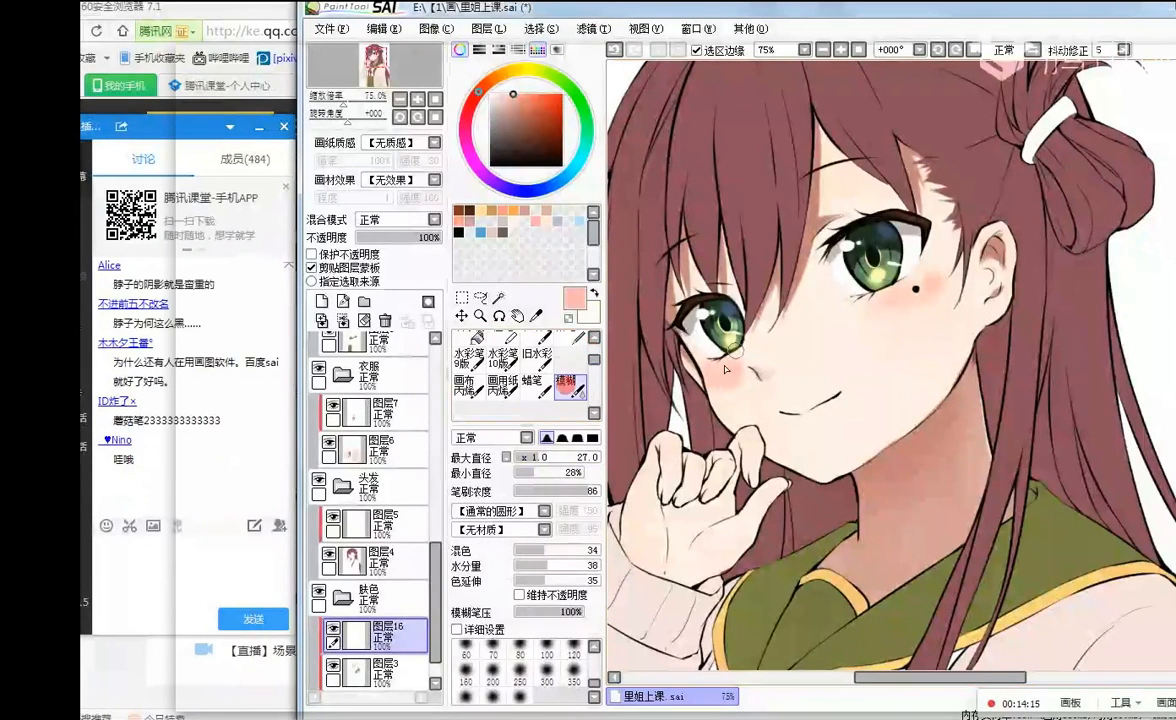
{"action": "left_click", "coordinate": [552, 455]}
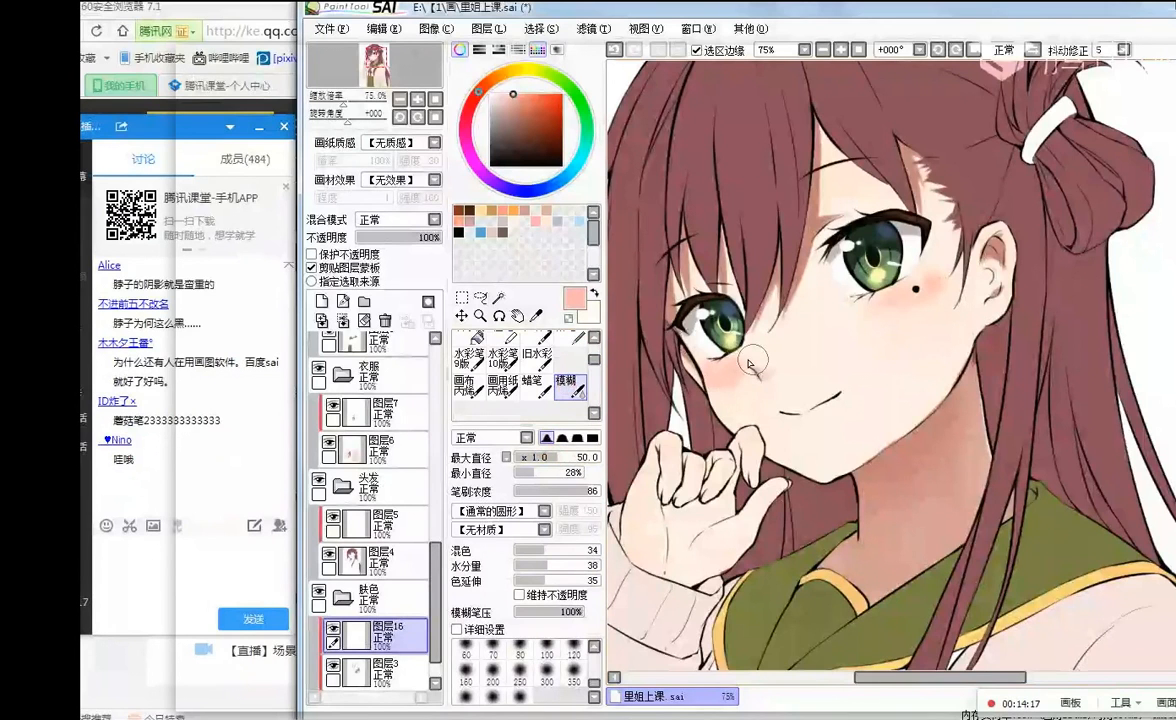
{"action": "left_click_drag", "start_coordinate": [751, 360], "coordinate": [727, 393]}
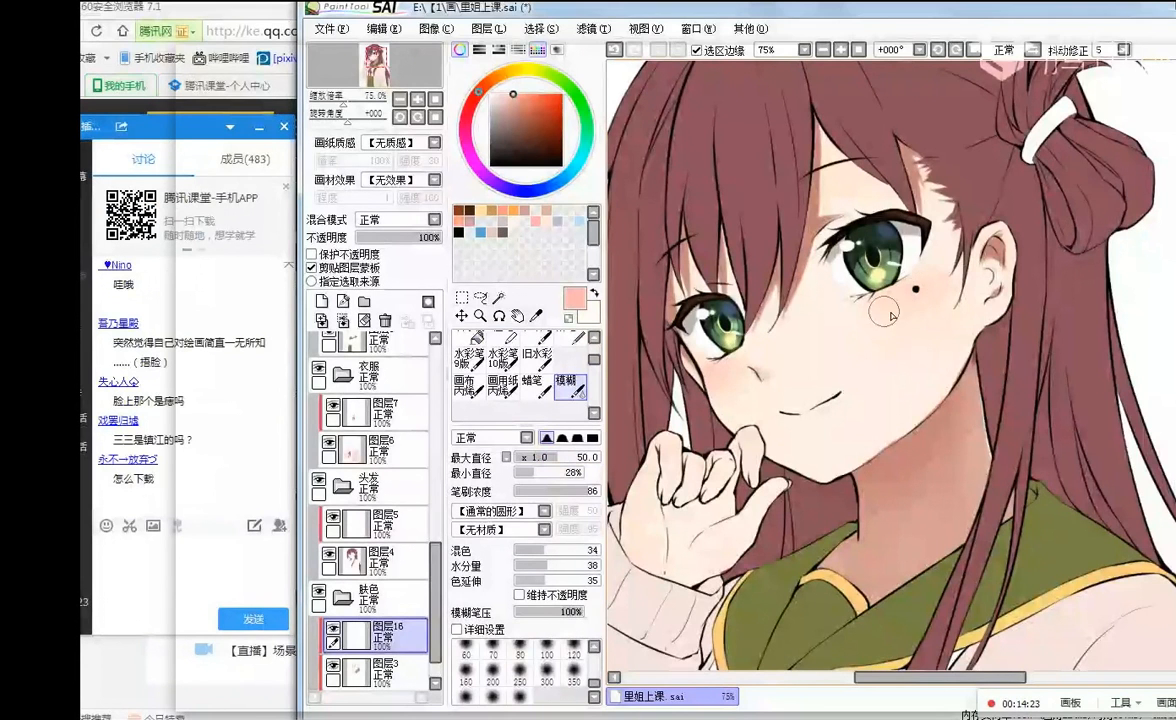
{"action": "left_click_drag", "start_coordinate": [705, 368], "coordinate": [728, 423]}
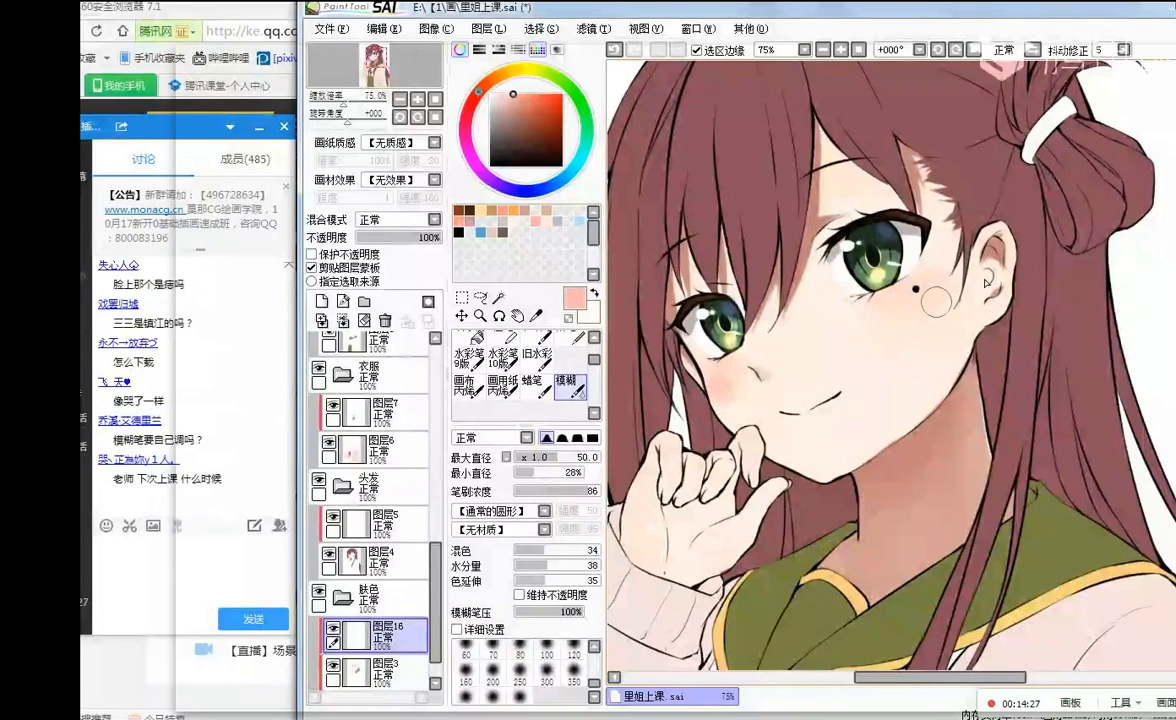
{"action": "left_click_drag", "start_coordinate": [915, 319], "coordinate": [900, 304]}
{"action": "key", "text": "ctrl+z"}
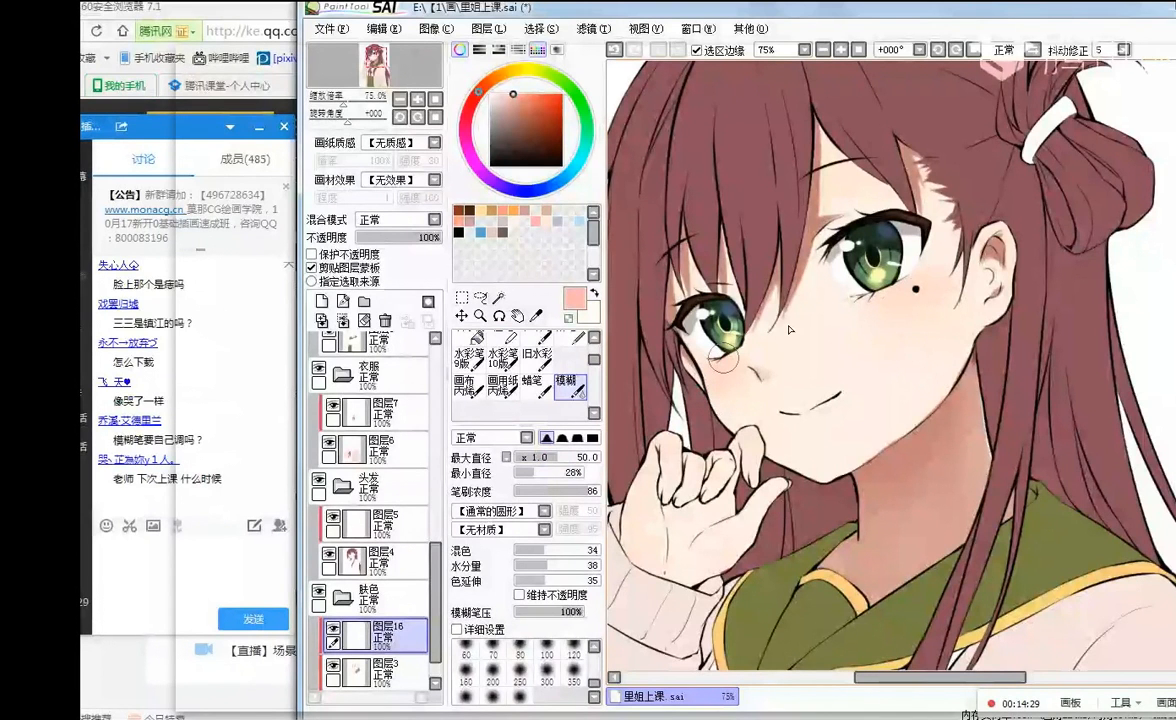
{"action": "left_click", "coordinate": [736, 384]}
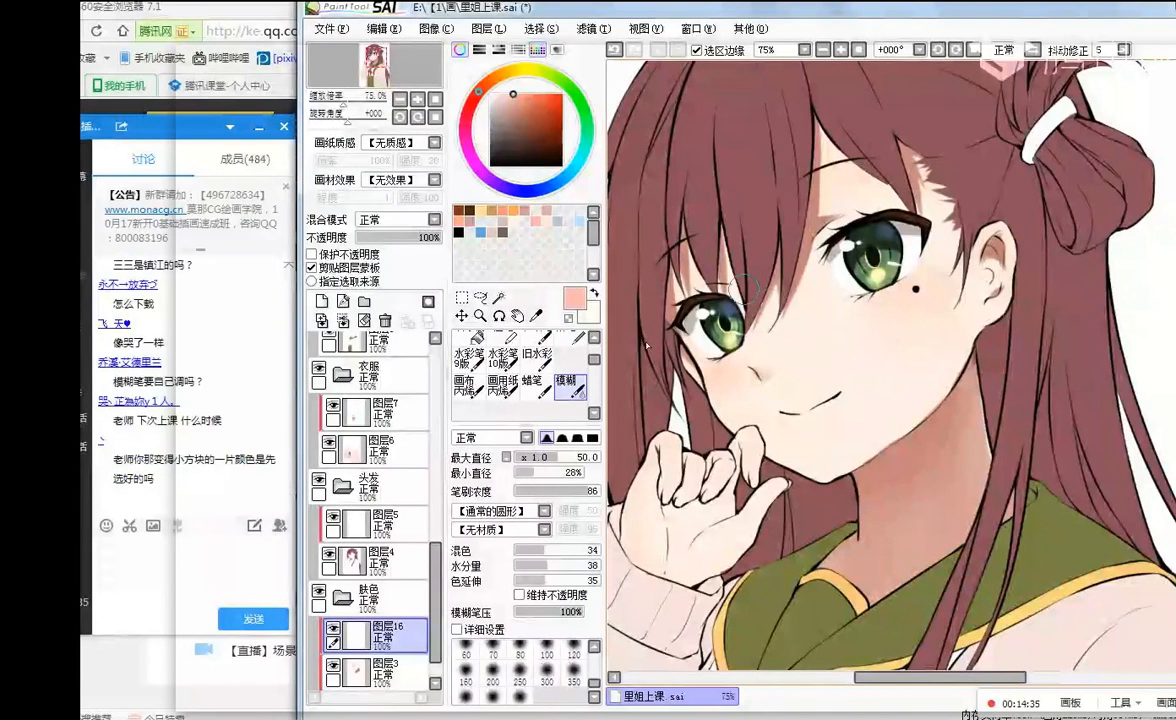
- Sample the reddish skin shadow colour and shade the upper parts of the raised fingers with the pencil at diameter 34
{"action": "left_click_drag", "start_coordinate": [594, 359], "coordinate": [594, 338]}
{"action": "left_click", "coordinate": [467, 342]}
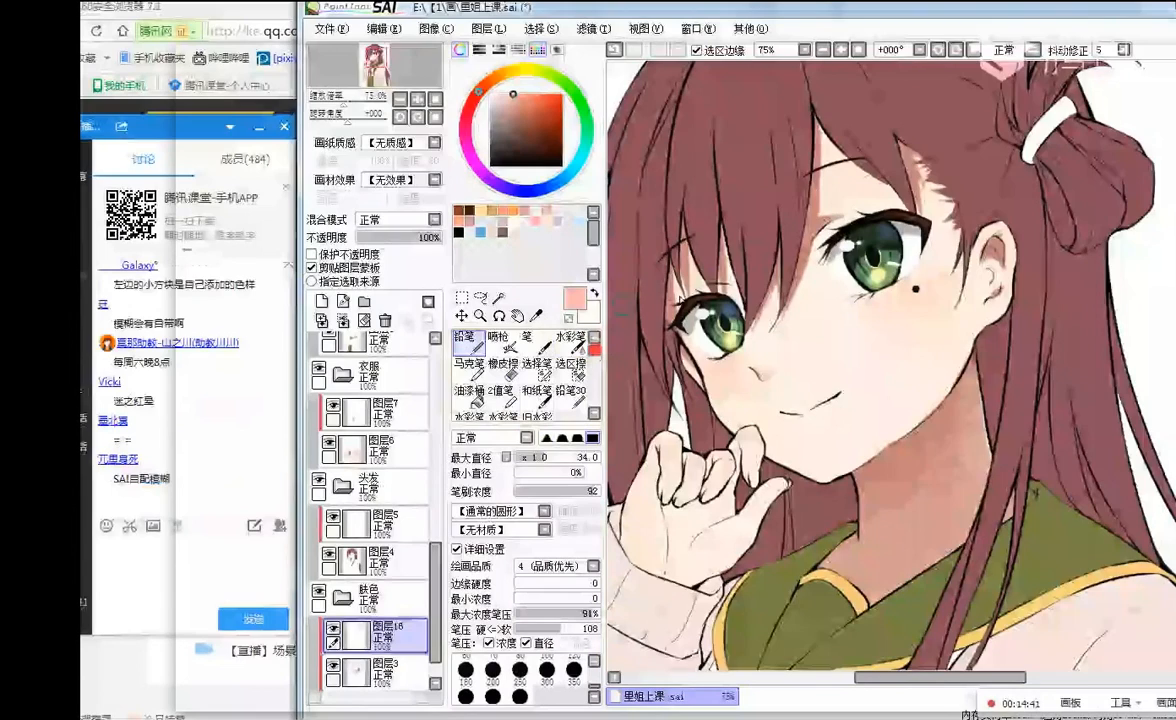
{"action": "scroll", "coordinate": [807, 279], "scroll_direction": "up", "scroll_amount": 1}
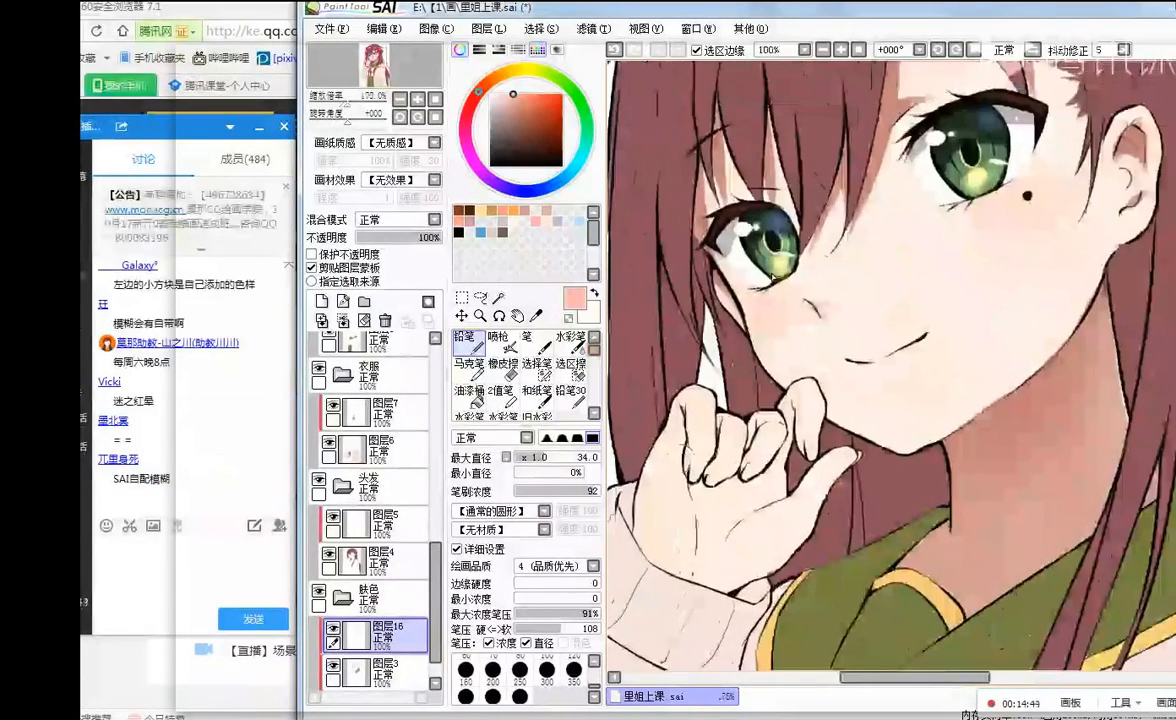
{"action": "right_click", "coordinate": [728, 285]}
{"action": "scroll", "coordinate": [668, 264], "scroll_direction": "down", "scroll_amount": 1}
{"action": "scroll", "coordinate": [652, 350], "scroll_direction": "up", "scroll_amount": 1}
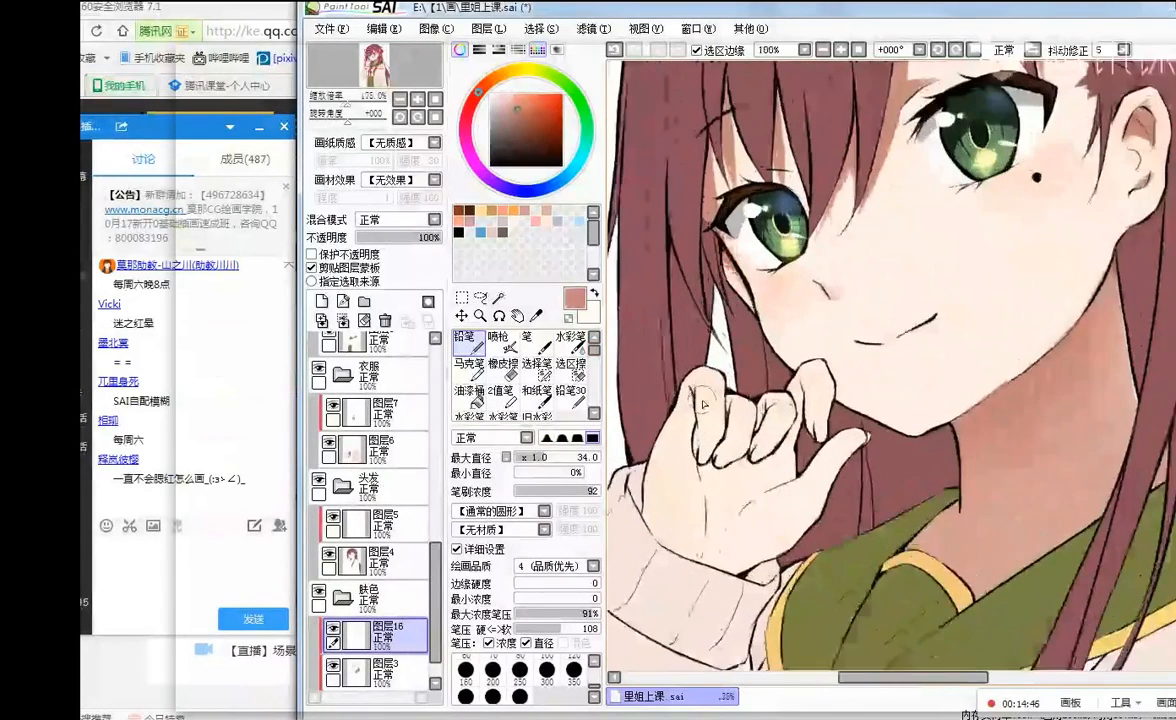
{"action": "left_click_drag", "start_coordinate": [436, 604], "coordinate": [436, 619]}
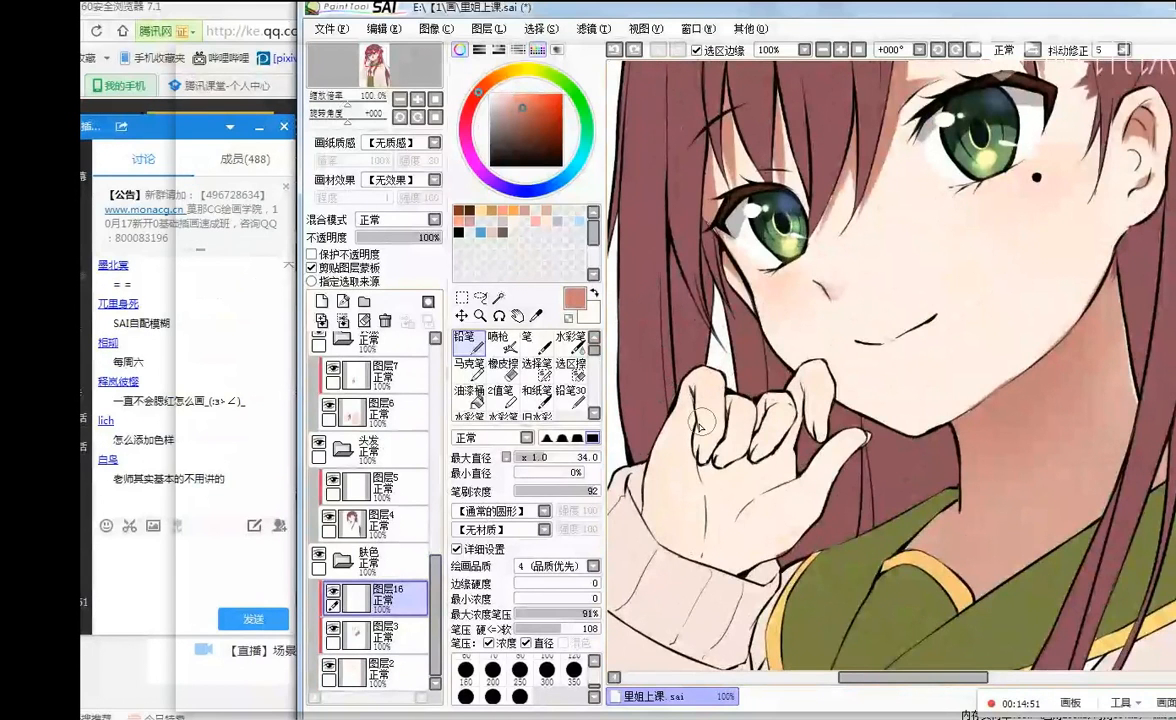
{"action": "mouse_move", "coordinate": [716, 362]}
{"action": "left_mouse_down"}
{"action": "mouse_move", "coordinate": [678, 402]}
{"action": "mouse_move", "coordinate": [706, 369]}
{"action": "left_mouse_up"}
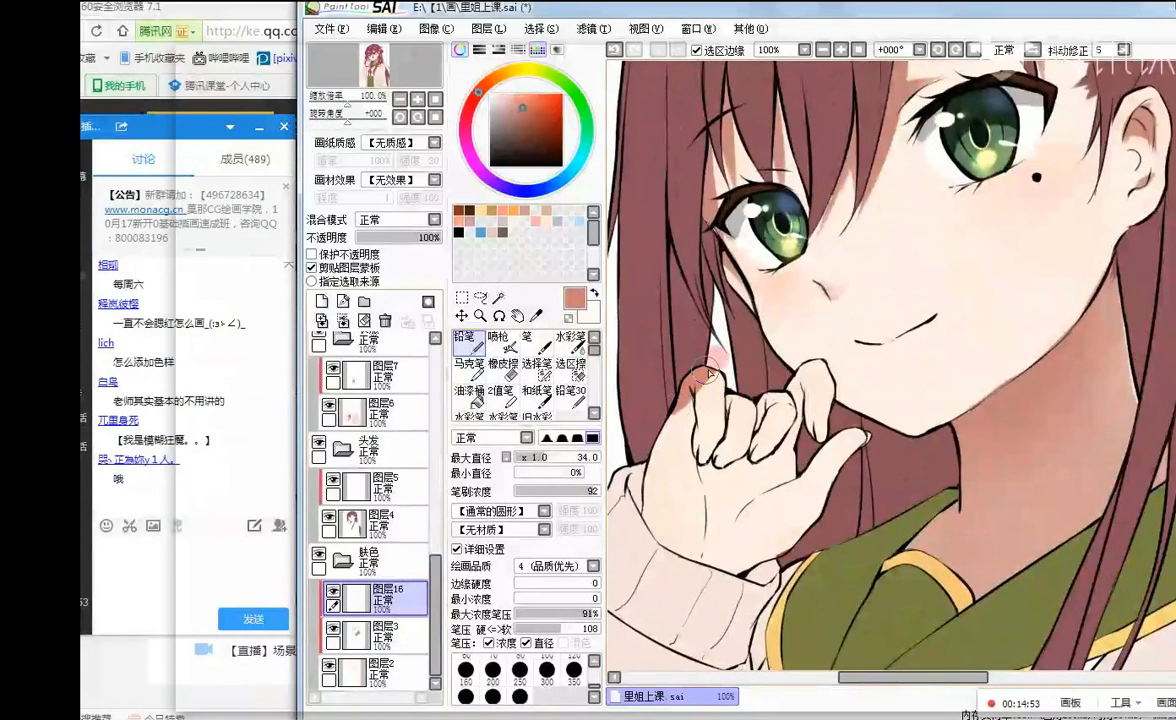
{"action": "key", "text": "ctrl+z"}
{"action": "mouse_move", "coordinate": [711, 379]}
{"action": "left_mouse_down"}
{"action": "mouse_move", "coordinate": [700, 422]}
{"action": "mouse_move", "coordinate": [715, 404]}
{"action": "mouse_move", "coordinate": [685, 384]}
{"action": "mouse_move", "coordinate": [717, 377]}
{"action": "mouse_move", "coordinate": [731, 405]}
{"action": "mouse_move", "coordinate": [763, 404]}
{"action": "left_mouse_up"}
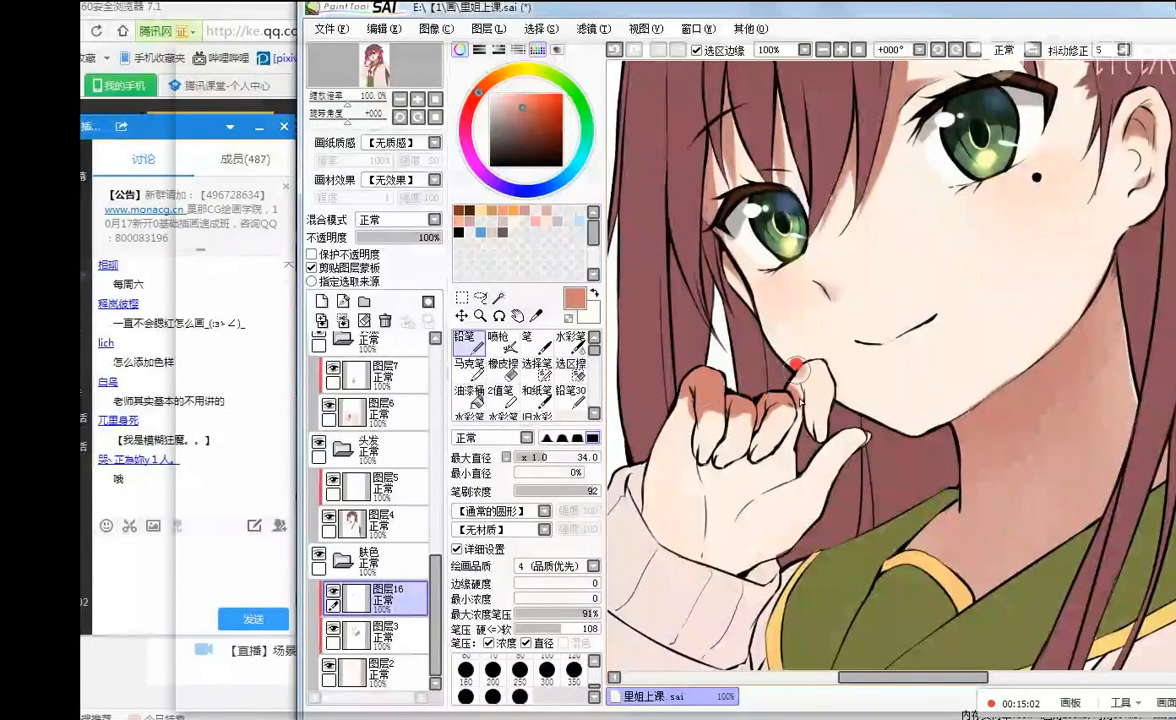
{"action": "left_click_drag", "start_coordinate": [810, 368], "coordinate": [797, 385]}
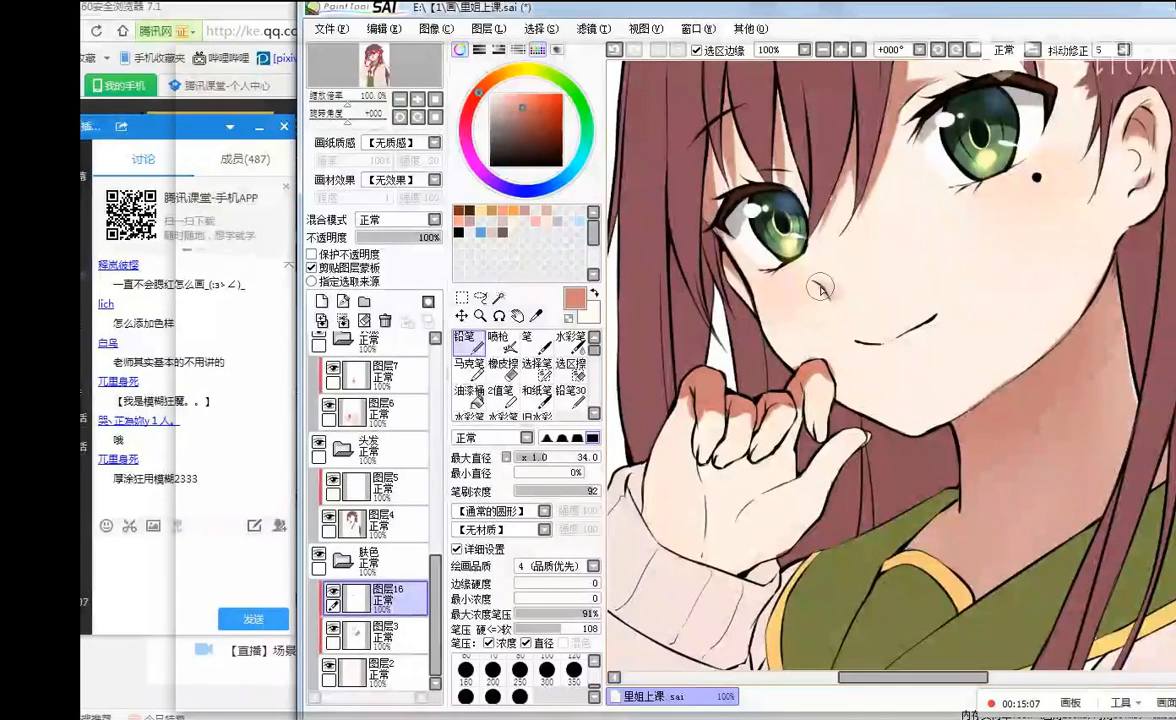
- Sample the pale skin colour and soften the finger shadows with the marker and the 铅笔30 brush at diameter 32
{"action": "right_click", "coordinate": [829, 289]}
{"action": "key", "text": "ctrl+z"}
{"action": "left_click_drag", "start_coordinate": [682, 386], "coordinate": [700, 362]}
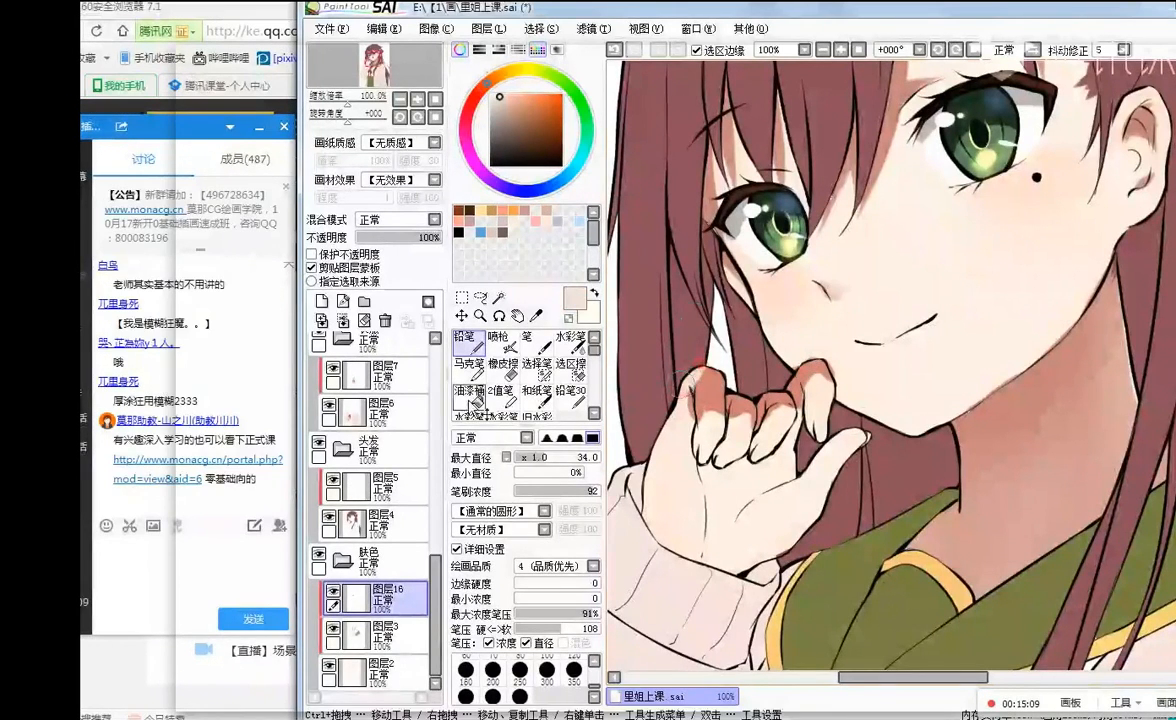
{"action": "left_click", "coordinate": [469, 366]}
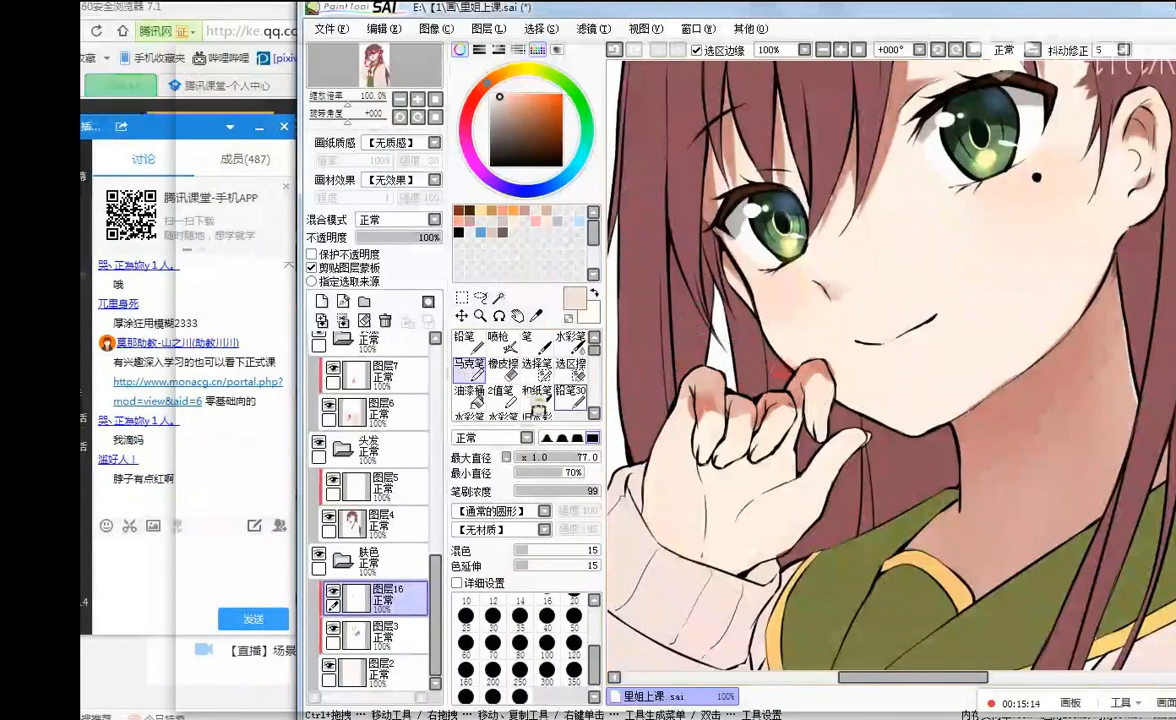
{"action": "scroll", "coordinate": [577, 397], "scroll_direction": "down", "scroll_amount": 1}
{"action": "left_click", "coordinate": [570, 374]}
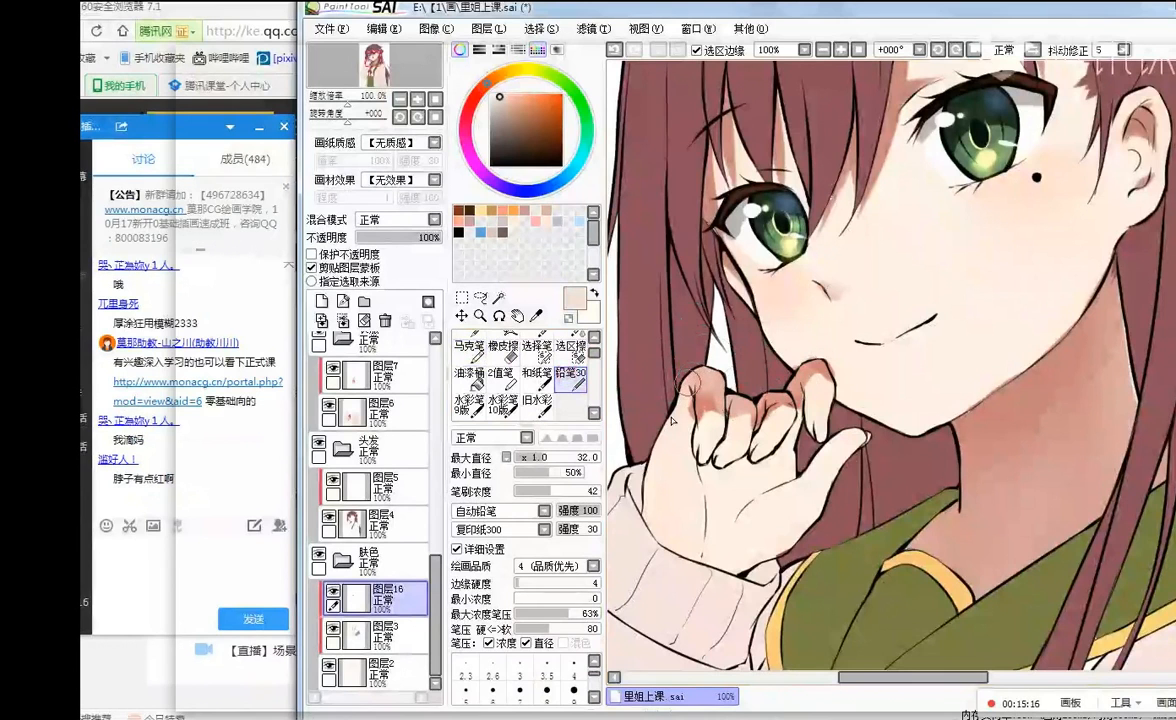
{"action": "mouse_move", "coordinate": [712, 383]}
{"action": "left_mouse_down"}
{"action": "mouse_move", "coordinate": [693, 399]}
{"action": "mouse_move", "coordinate": [711, 398]}
{"action": "left_mouse_up"}
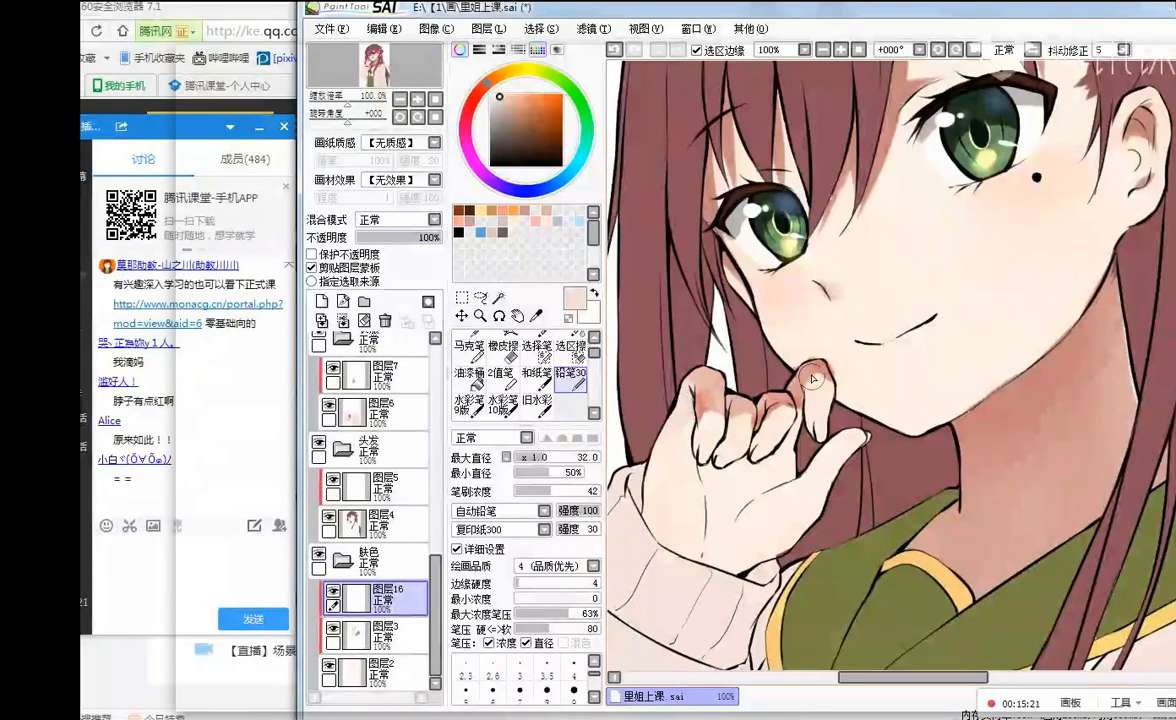
- Clean up the edges of the finger shadows with the eraser at diameter 20 and density 100
{"action": "left_click", "coordinate": [503, 347]}
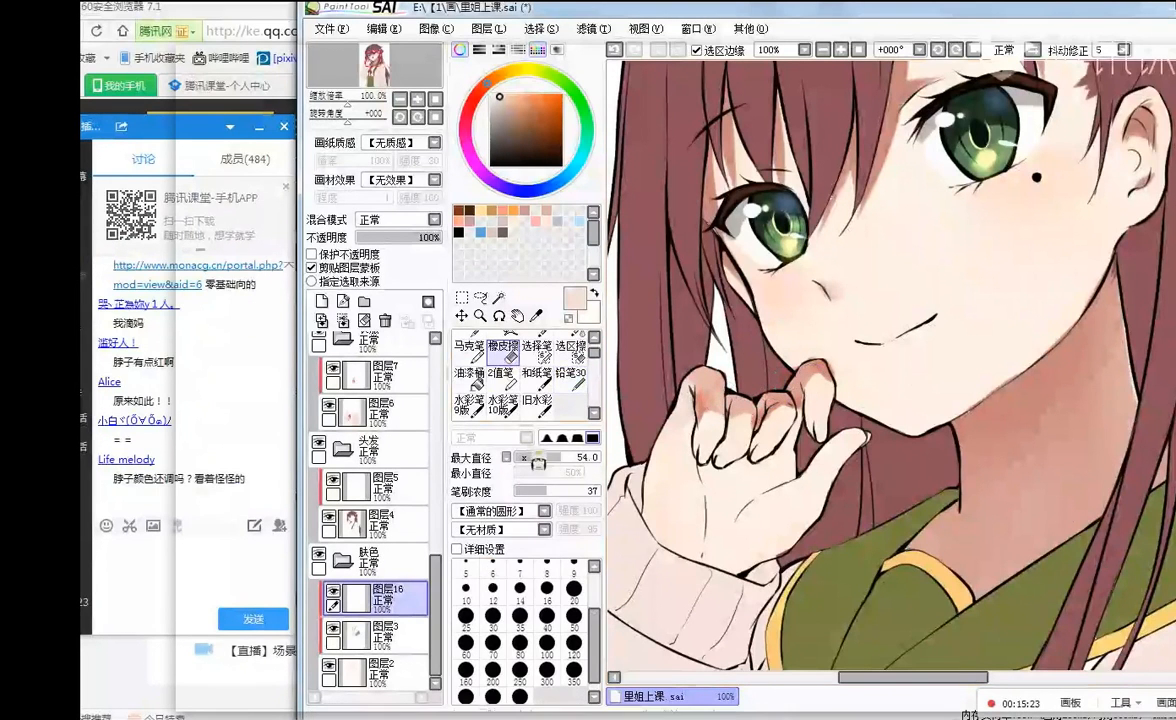
{"action": "left_click", "coordinate": [573, 592]}
{"action": "left_click_drag", "start_coordinate": [563, 490], "coordinate": [598, 490]}
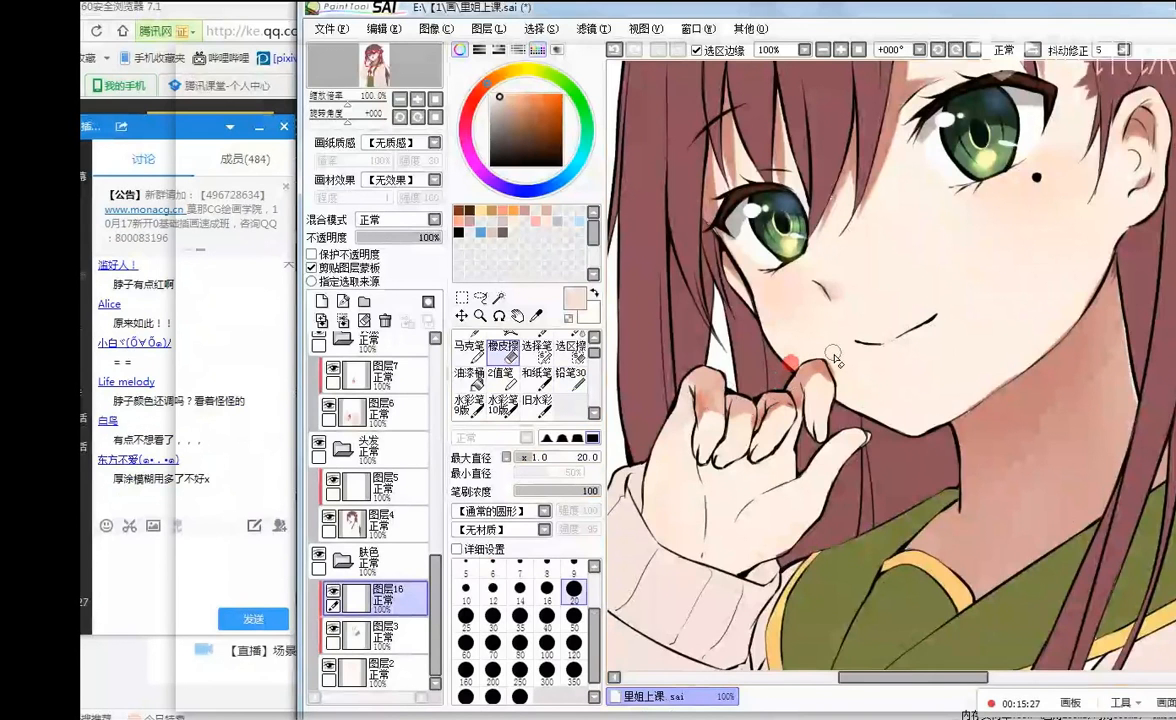
{"action": "left_click_drag", "start_coordinate": [826, 351], "coordinate": [837, 364]}
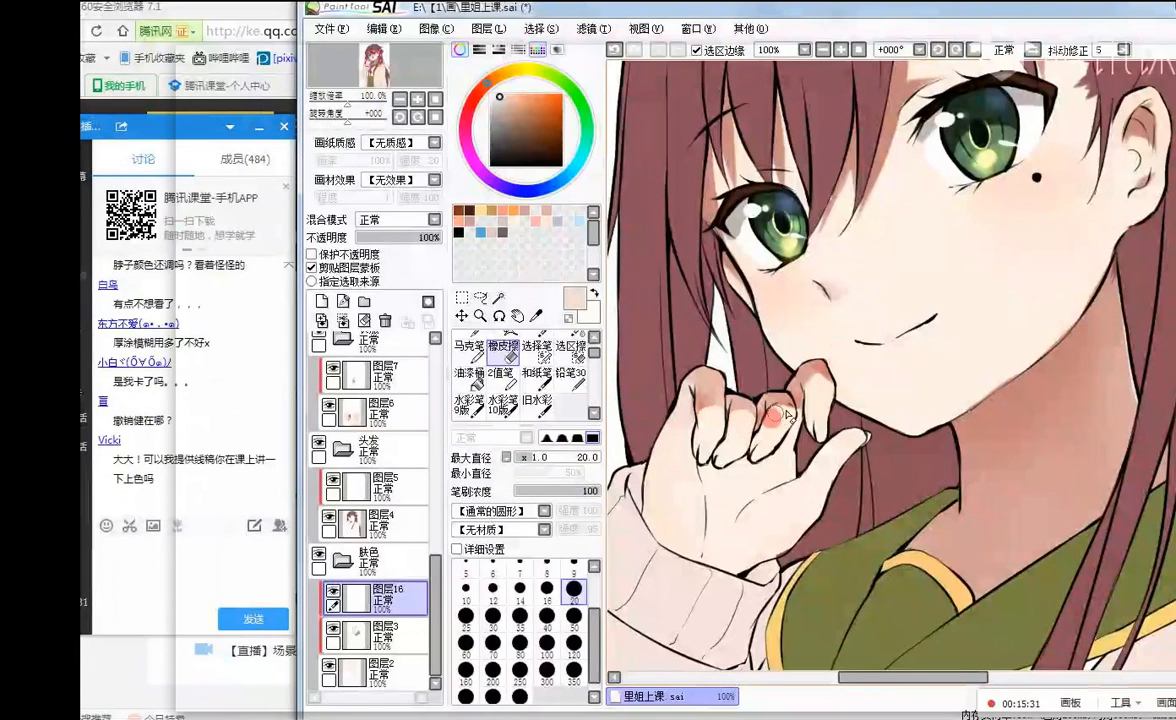
{"action": "left_click_drag", "start_coordinate": [787, 415], "coordinate": [816, 393]}
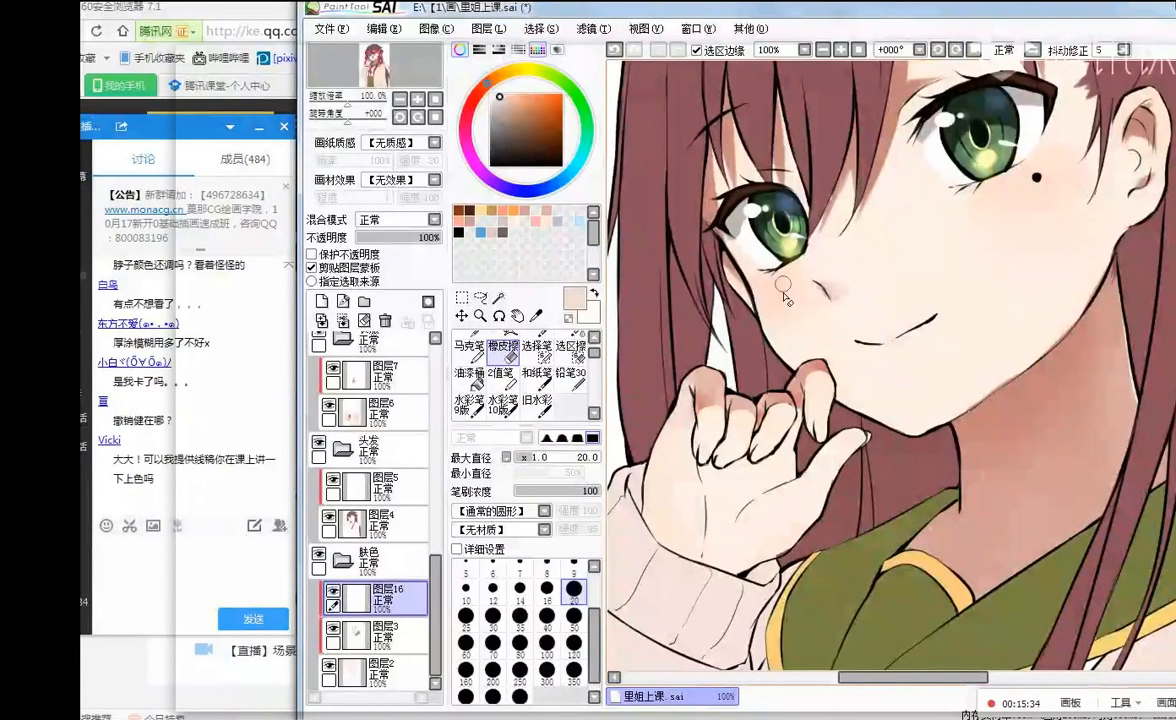
- Sample the reddish shadow colour from the raised little finger and set the marker to diameter 26
{"action": "right_click", "coordinate": [701, 401]}
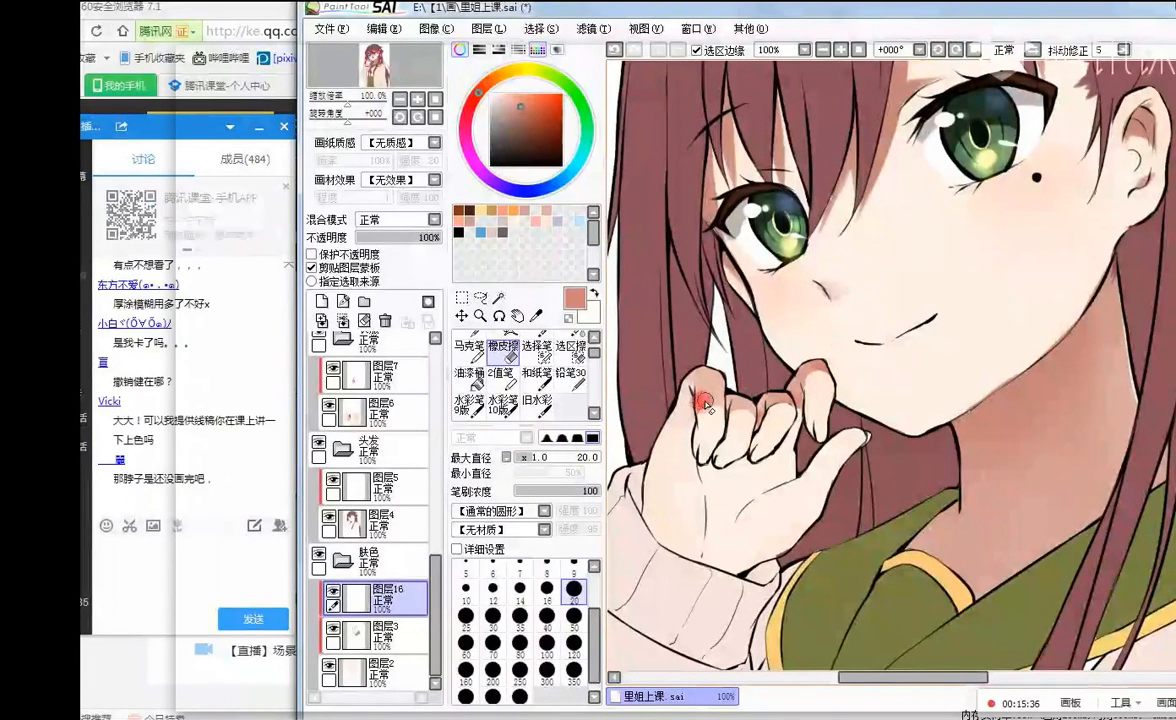
{"action": "scroll", "coordinate": [743, 348], "scroll_direction": "down", "scroll_amount": 1}
{"action": "scroll", "coordinate": [745, 348], "scroll_direction": "up", "scroll_amount": 1}
{"action": "scroll", "coordinate": [745, 348], "scroll_direction": "down", "scroll_amount": 2}
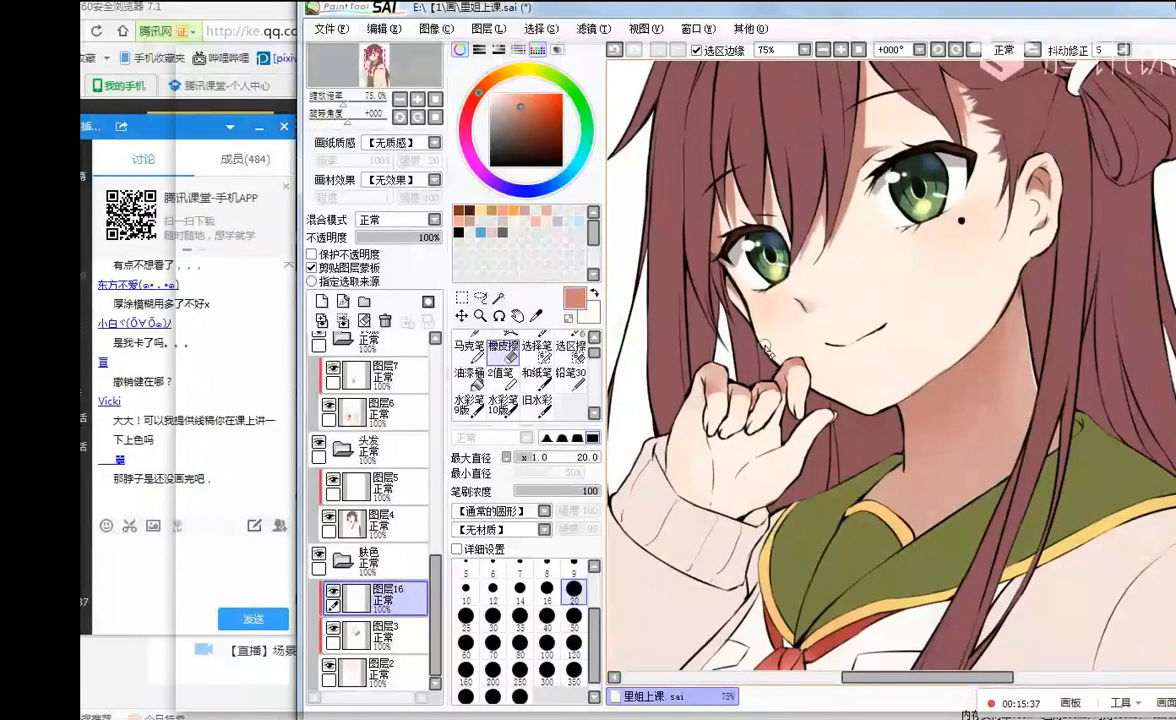
{"action": "scroll", "coordinate": [731, 375], "scroll_direction": "up", "scroll_amount": 1}
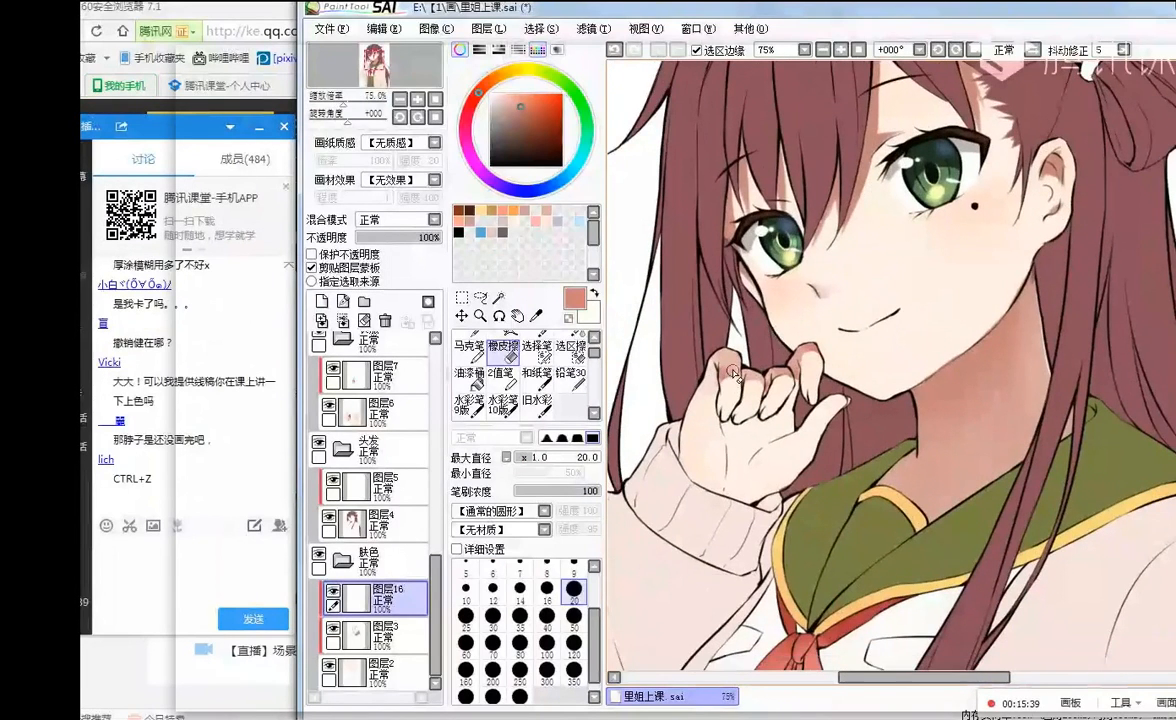
{"action": "scroll", "coordinate": [733, 374], "scroll_direction": "down", "scroll_amount": 1}
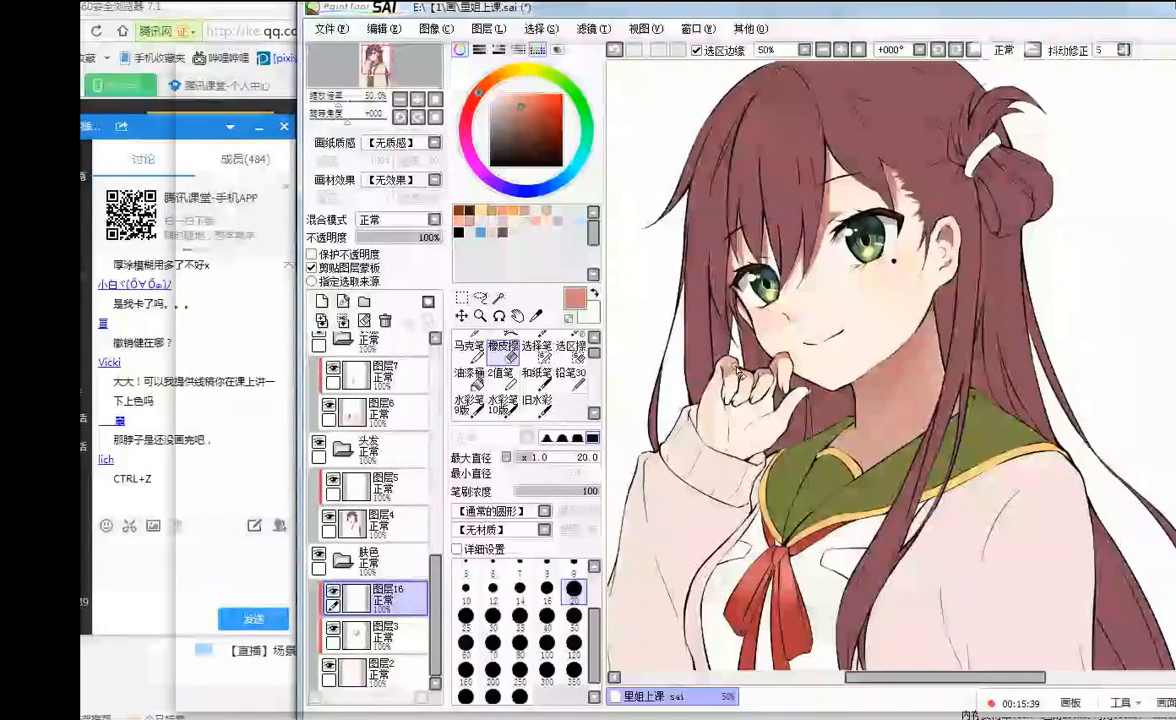
{"action": "scroll", "coordinate": [739, 374], "scroll_direction": "up", "scroll_amount": 2}
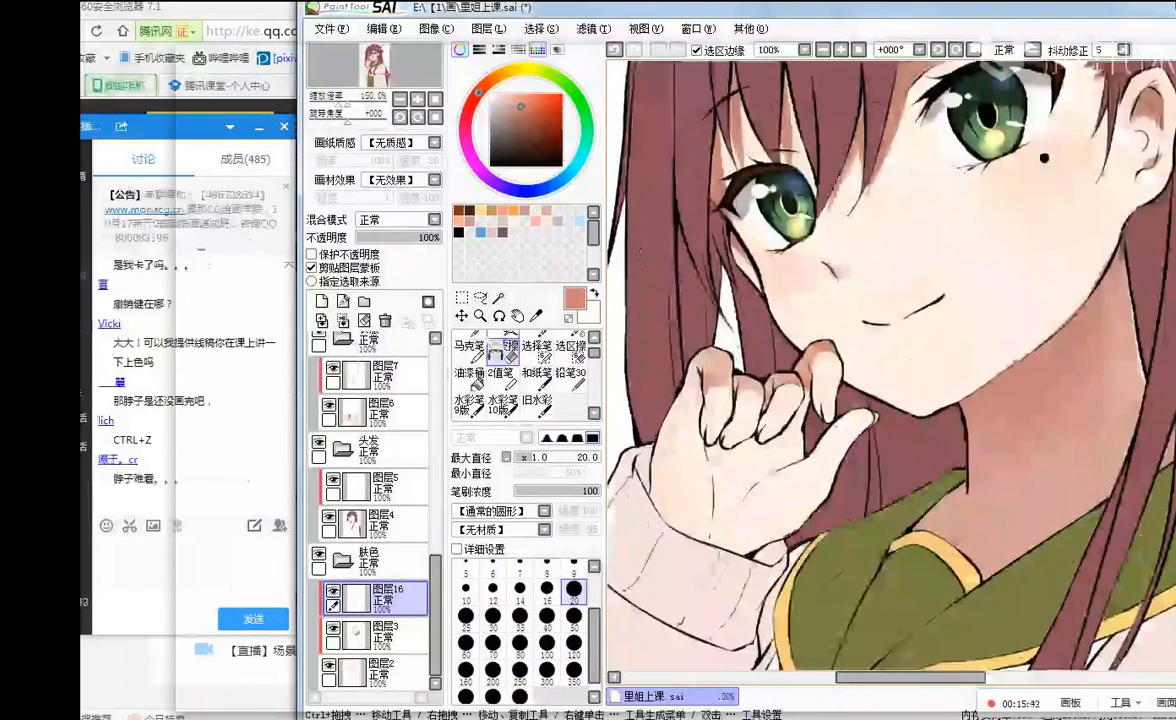
{"action": "left_click", "coordinate": [469, 352]}
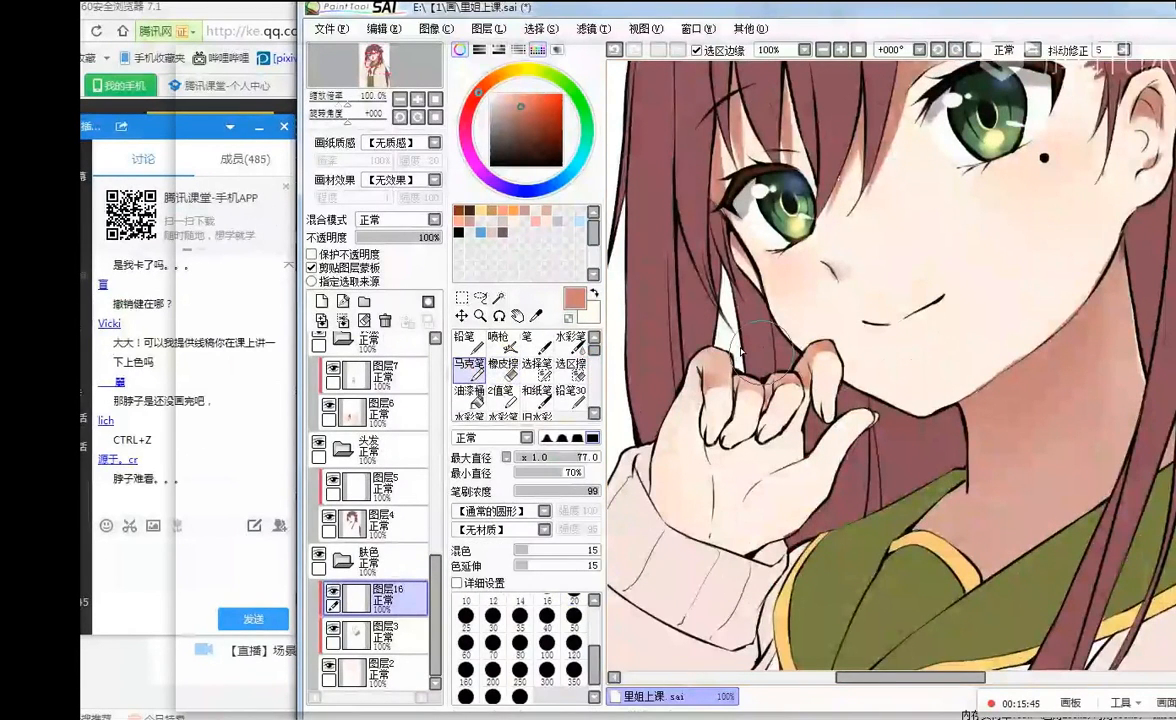
{"action": "left_click_drag", "start_coordinate": [564, 459], "coordinate": [542, 457]}
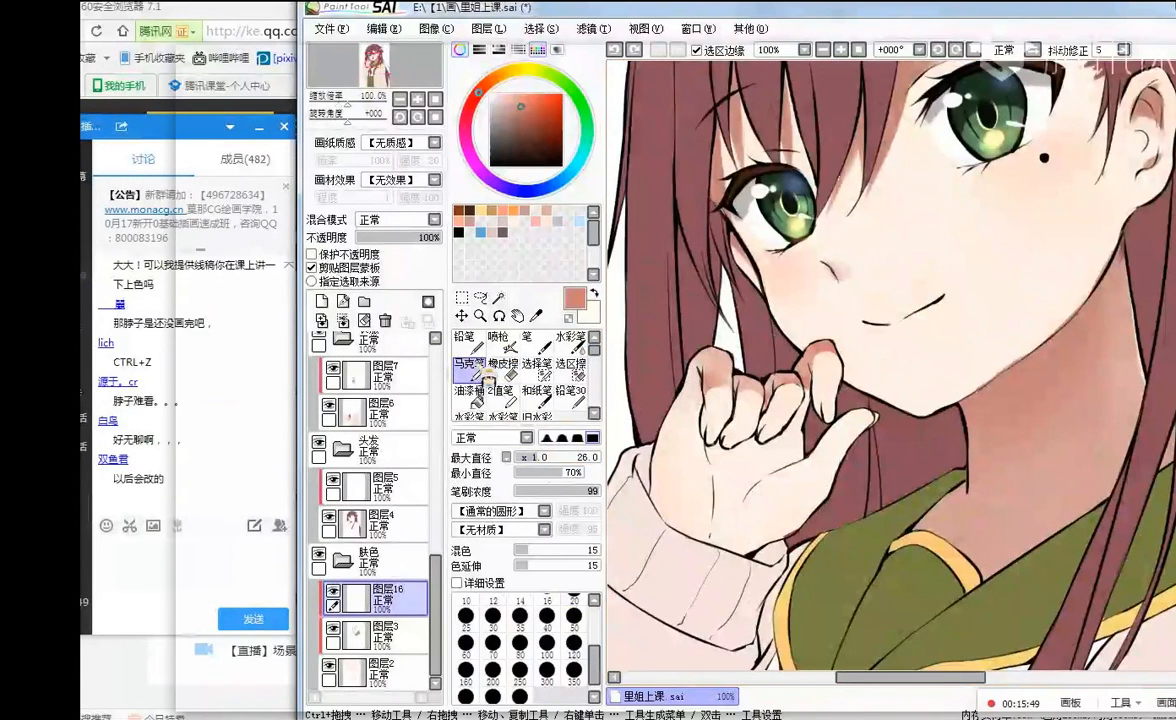
- Lighten the finger shadows with the eraser at density 29 and diameter 36
{"action": "left_click", "coordinate": [503, 368]}
{"action": "left_click", "coordinate": [538, 487]}
{"action": "left_click_drag", "start_coordinate": [540, 457], "coordinate": [556, 458]}
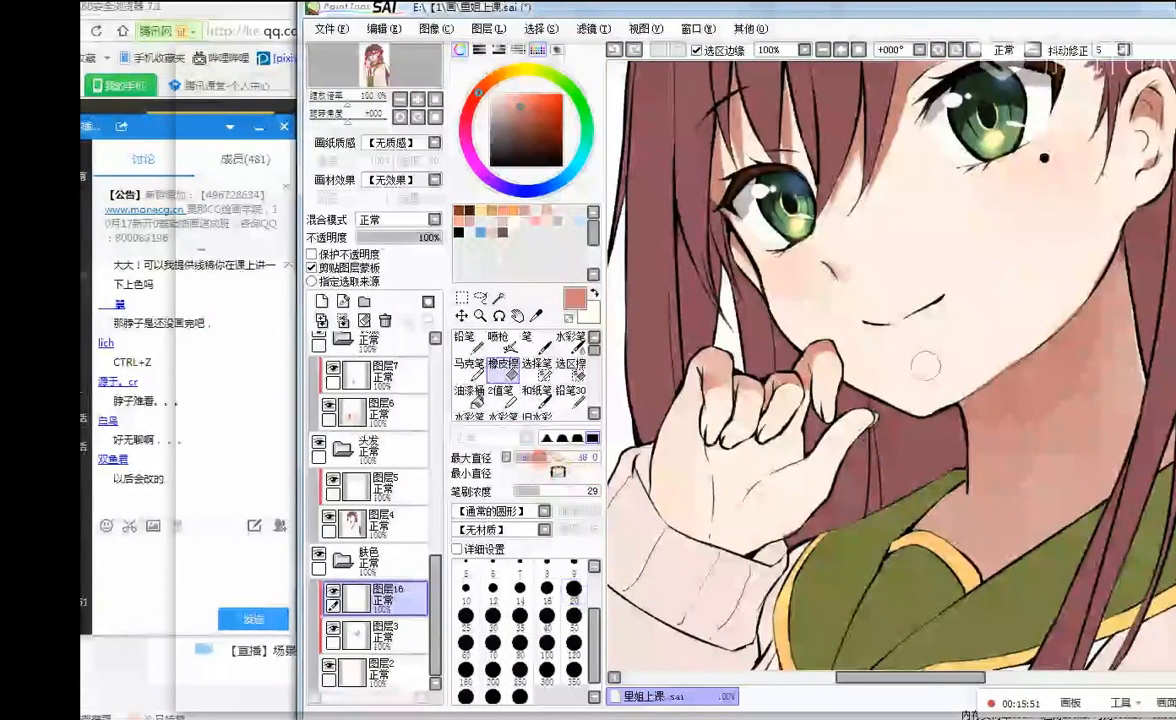
{"action": "mouse_move", "coordinate": [784, 386]}
{"action": "left_mouse_down"}
{"action": "mouse_move", "coordinate": [777, 394]}
{"action": "mouse_move", "coordinate": [817, 378]}
{"action": "left_mouse_up"}
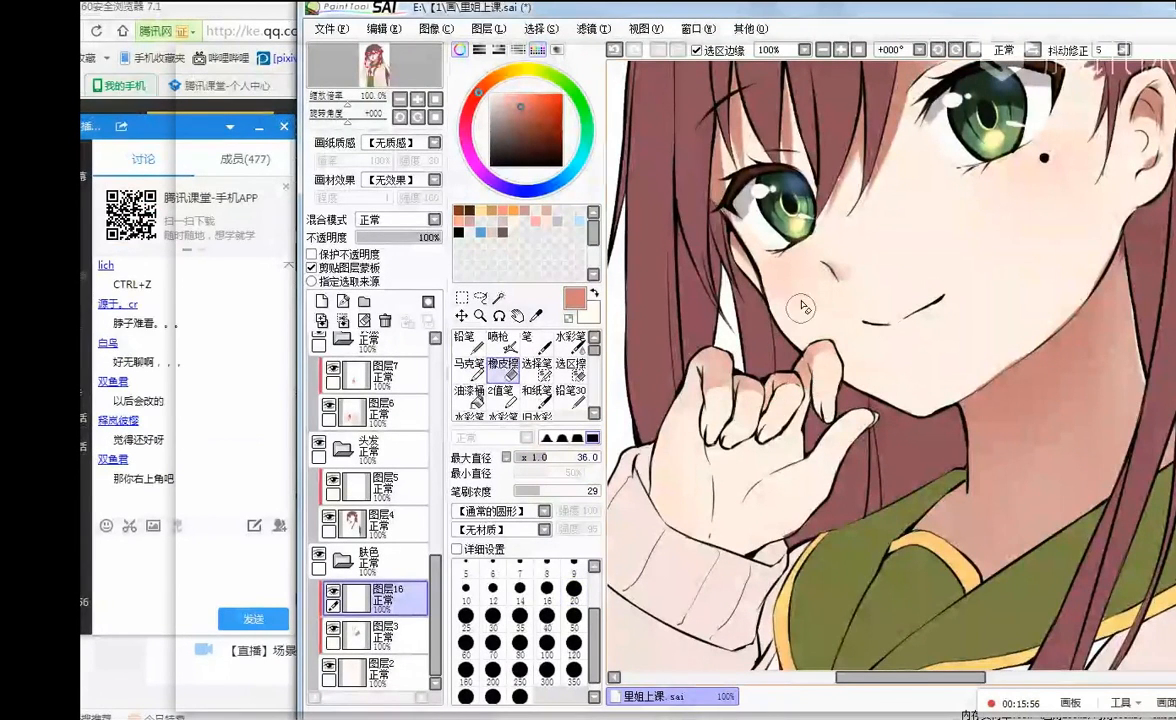
- Fade the lower neck shadow on 图层3 with the eraser at density 54 and diameter 100, undoing unwanted strokes
{"action": "scroll", "coordinate": [716, 286], "scroll_direction": "down", "scroll_amount": 3}
{"action": "scroll", "coordinate": [728, 272], "scroll_direction": "down", "scroll_amount": 2}
{"action": "scroll", "coordinate": [768, 264], "scroll_direction": "up", "scroll_amount": 3}
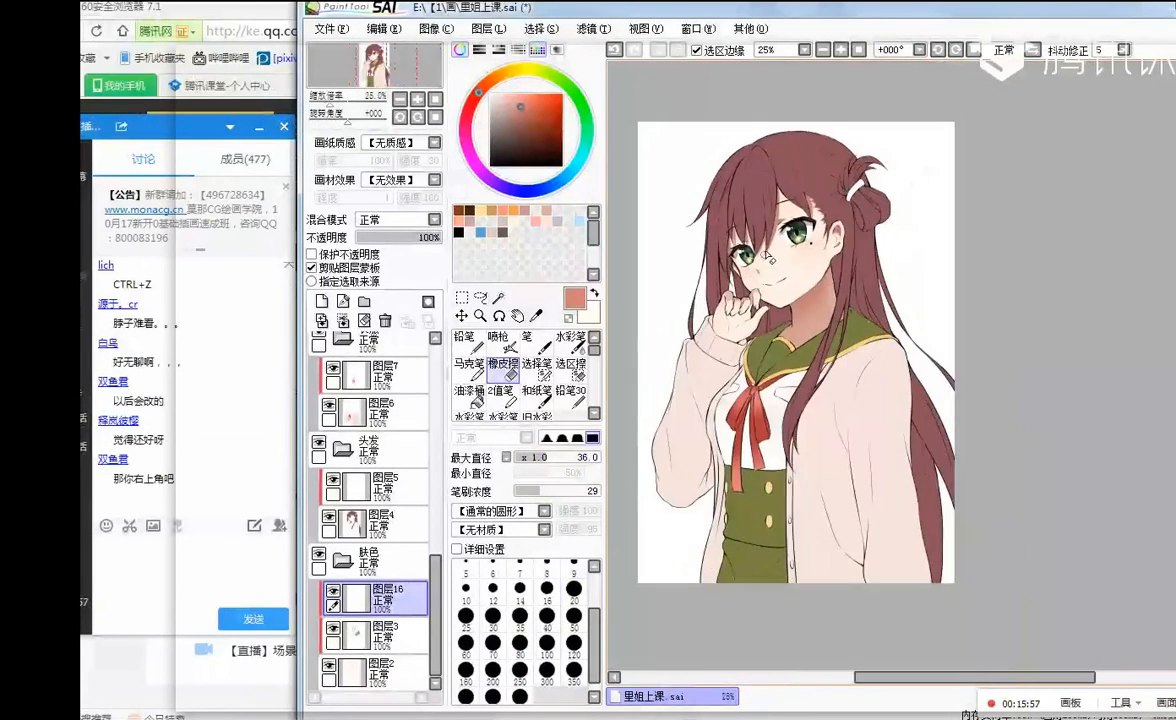
{"action": "left_click", "coordinate": [560, 491]}
{"action": "left_click", "coordinate": [578, 457]}
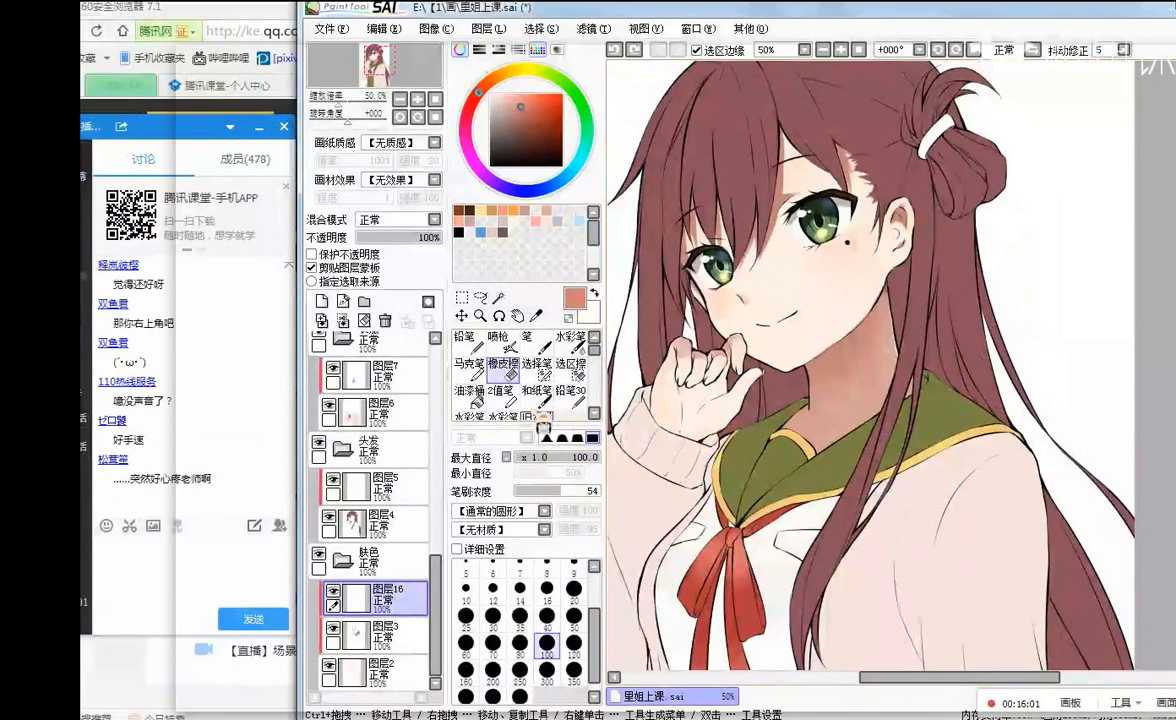
{"action": "left_click", "coordinate": [374, 629]}
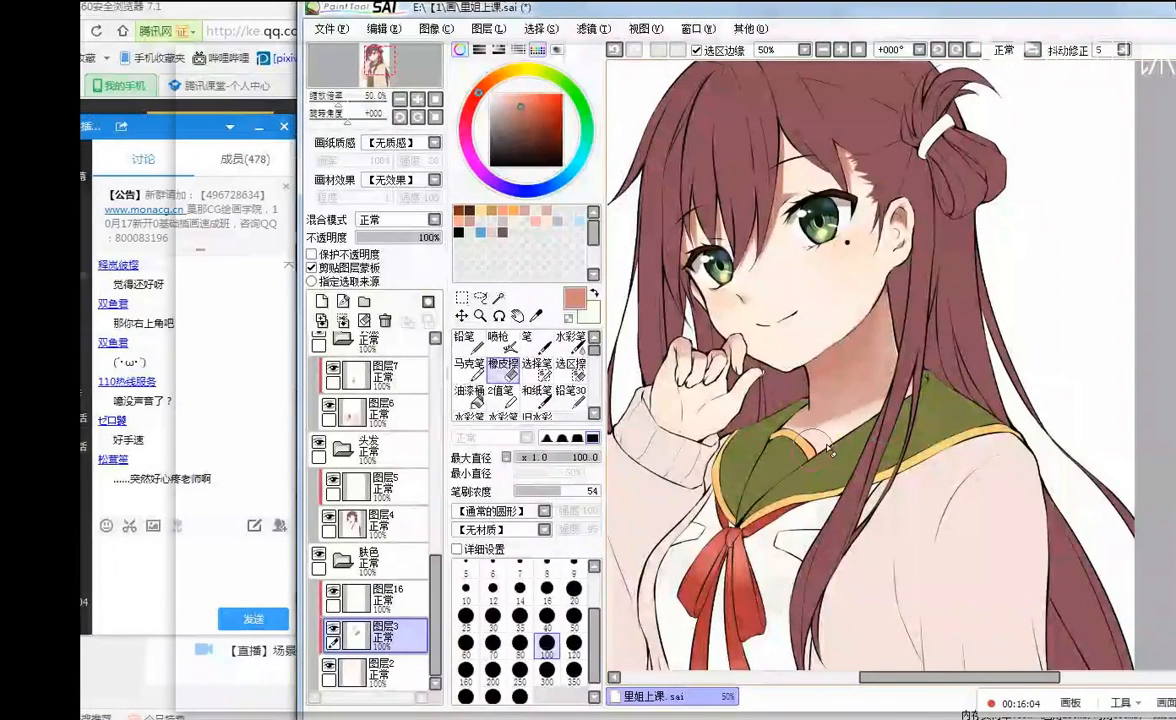
{"action": "mouse_move", "coordinate": [752, 385]}
{"action": "left_mouse_down"}
{"action": "mouse_move", "coordinate": [780, 405]}
{"action": "mouse_move", "coordinate": [740, 385]}
{"action": "mouse_move", "coordinate": [856, 401]}
{"action": "mouse_move", "coordinate": [842, 440]}
{"action": "mouse_move", "coordinate": [856, 390]}
{"action": "mouse_move", "coordinate": [842, 388]}
{"action": "mouse_move", "coordinate": [848, 413]}
{"action": "mouse_move", "coordinate": [887, 364]}
{"action": "mouse_move", "coordinate": [812, 408]}
{"action": "mouse_move", "coordinate": [815, 430]}
{"action": "left_mouse_up"}
{"action": "key", "text": "ctrl+z"}
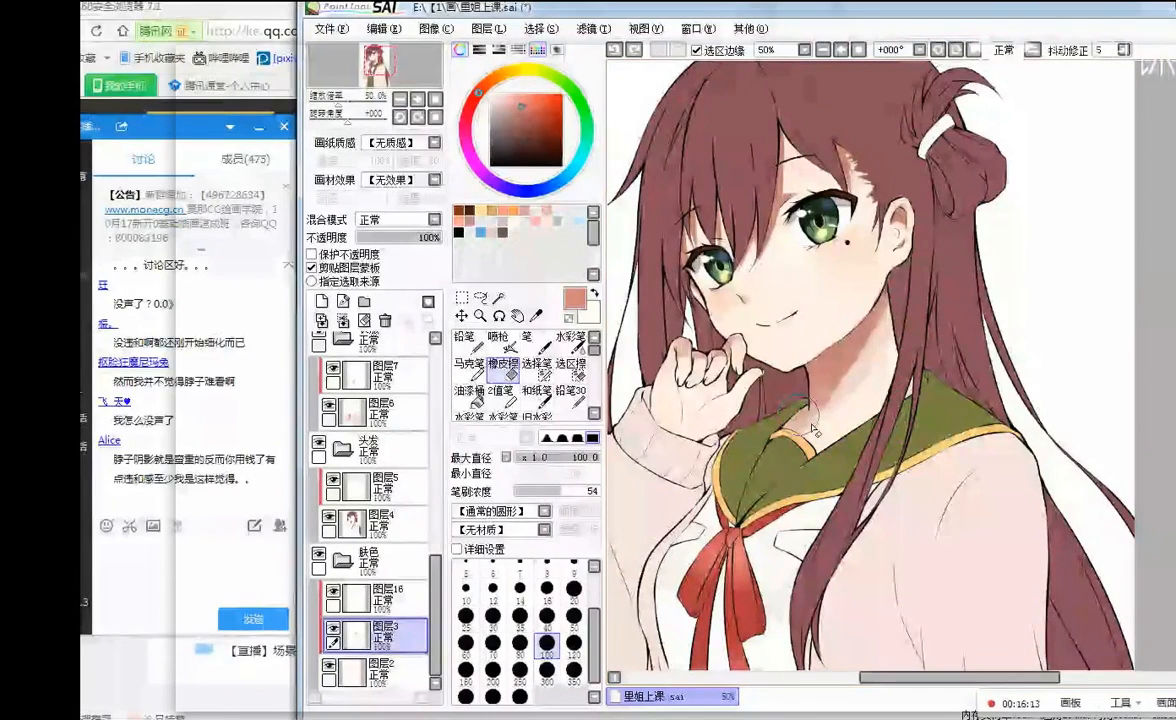
{"action": "key", "text": "ctrl+z"}
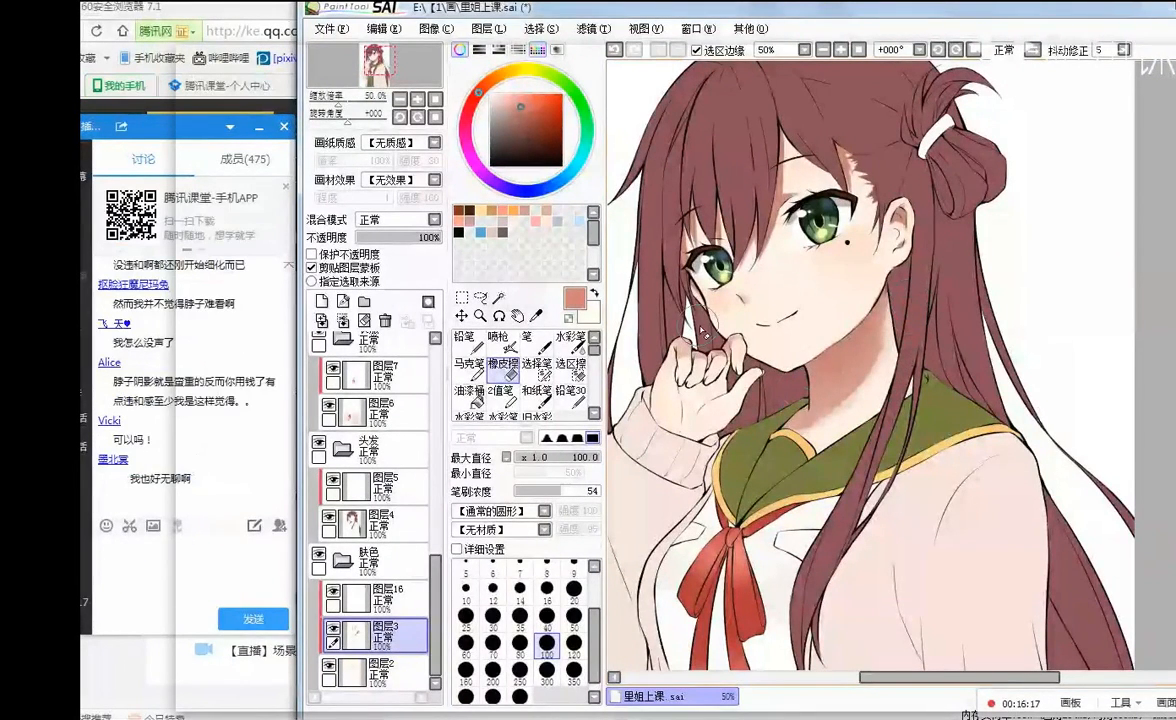
- Merge the finger shadow layer 图层16 down into 图层3
{"action": "left_click", "coordinate": [566, 338]}
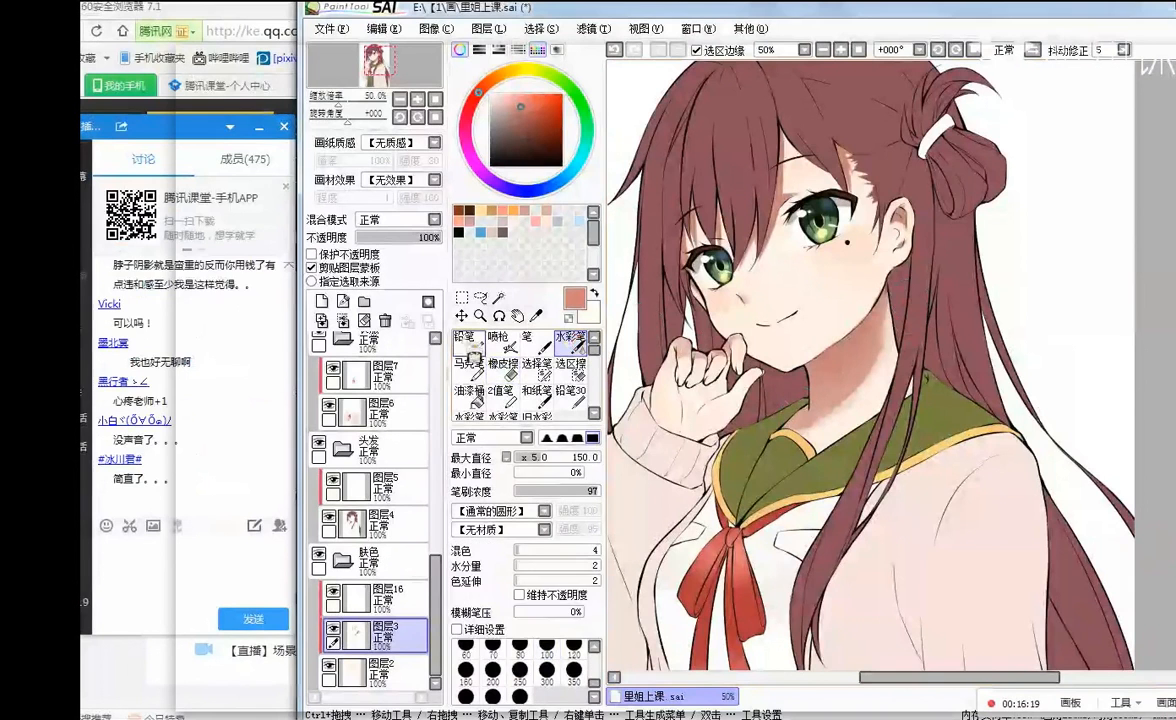
{"action": "left_click", "coordinate": [470, 342]}
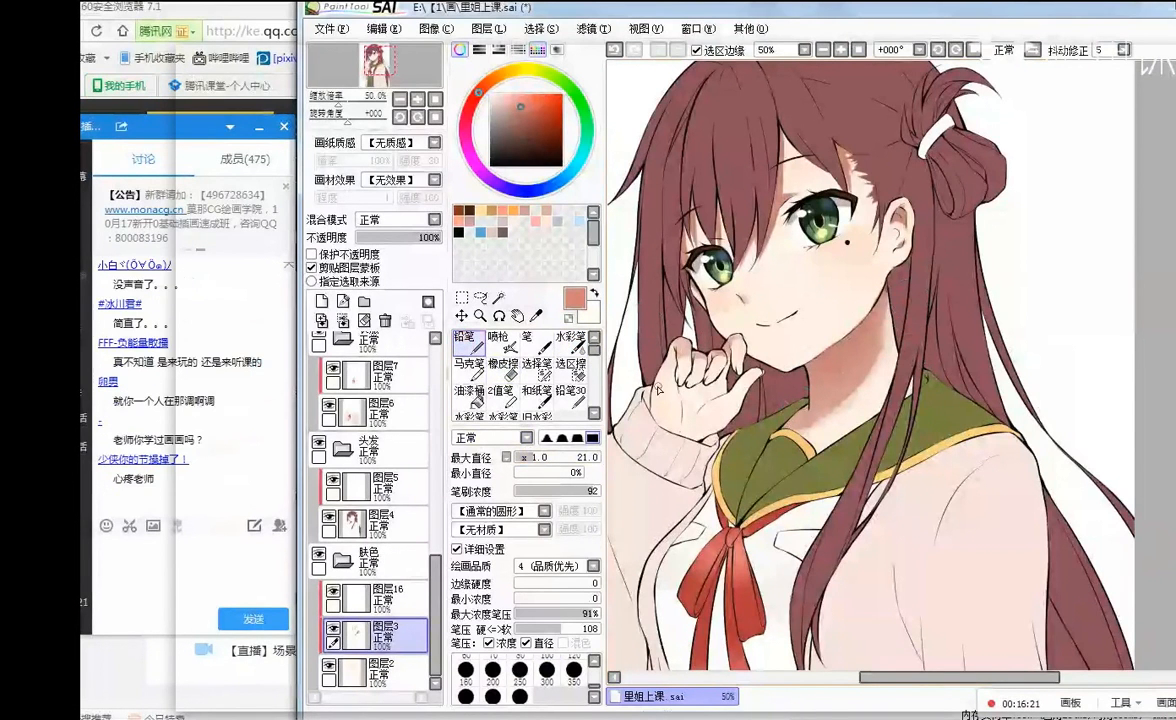
{"action": "scroll", "coordinate": [658, 388], "scroll_direction": "up", "scroll_amount": 1}
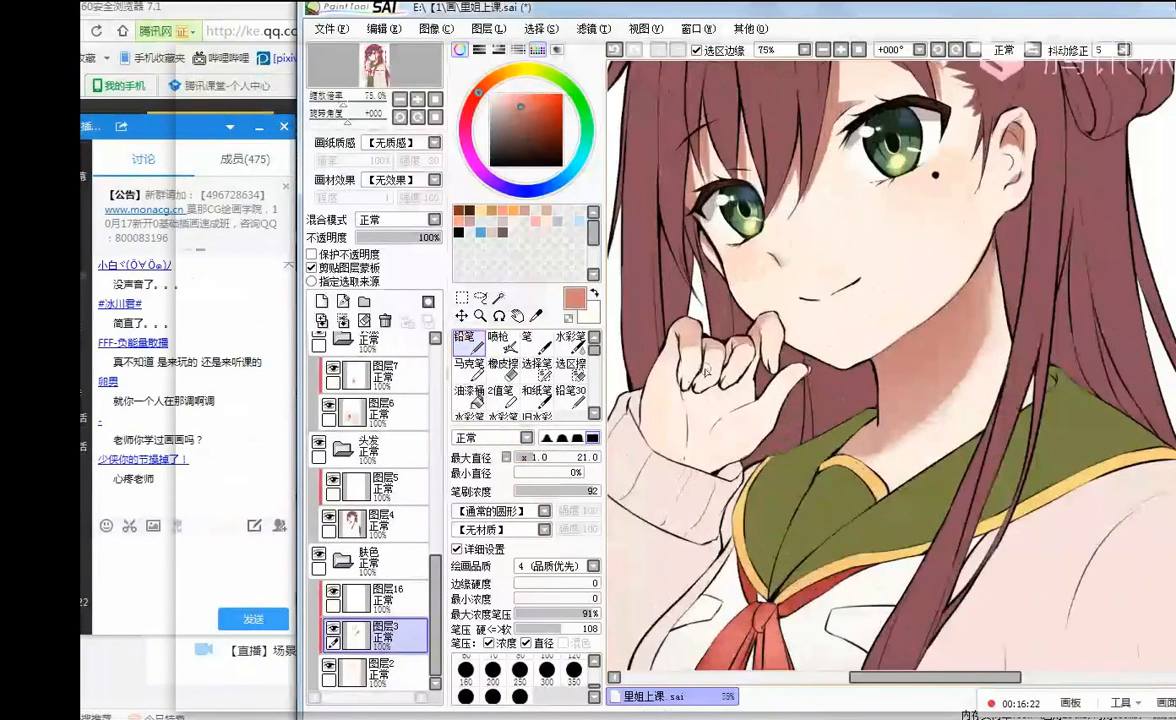
{"action": "left_click", "coordinate": [470, 365]}
{"action": "left_click", "coordinate": [388, 596]}
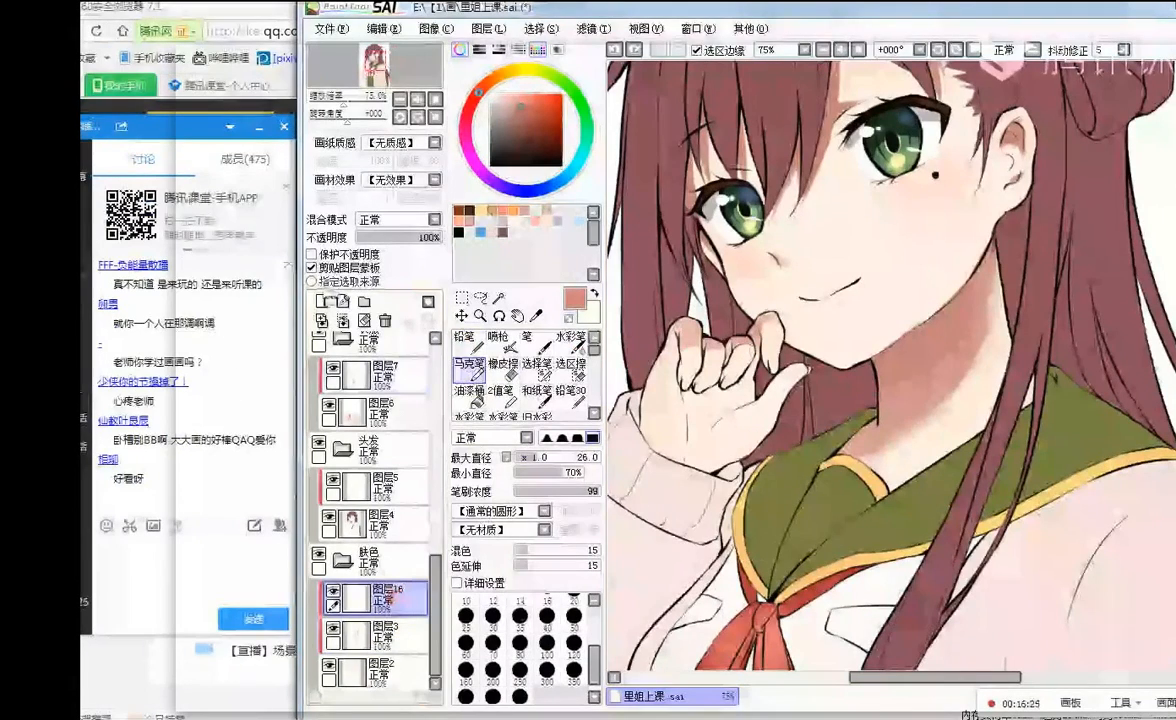
{"action": "key", "text": "ctrl+e"}
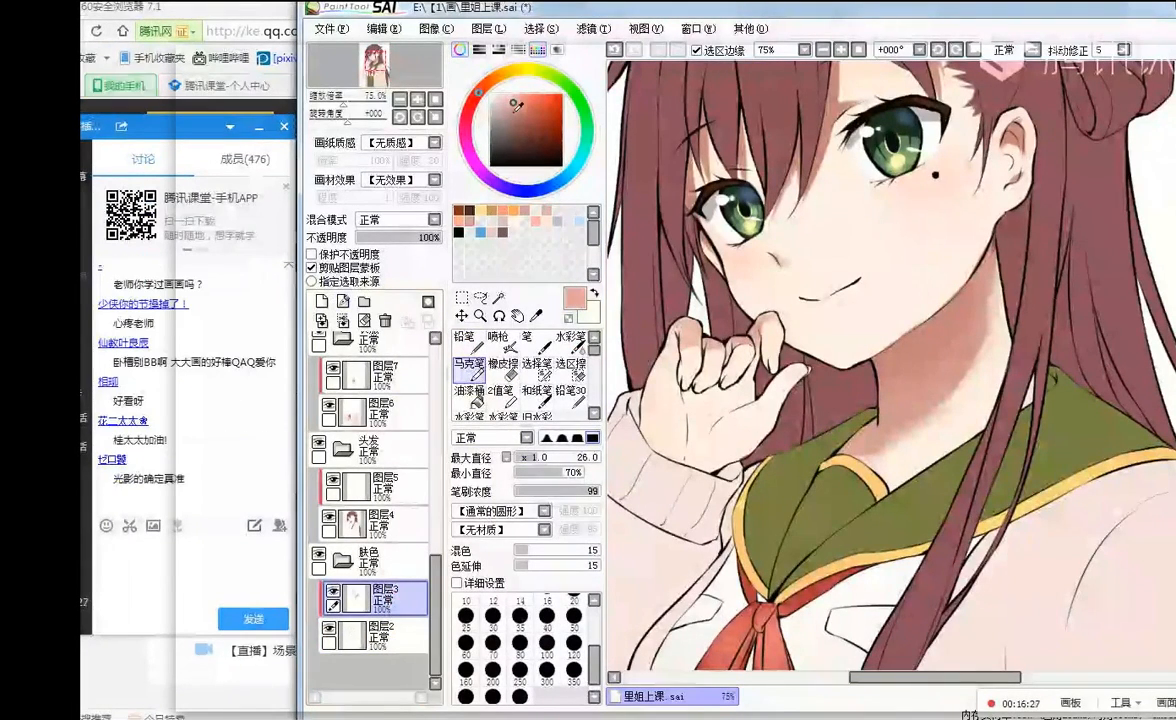
- Airbrush light pink shading along the outer edge of the little finger and hand at diameter 8
{"action": "left_click", "coordinate": [497, 340]}
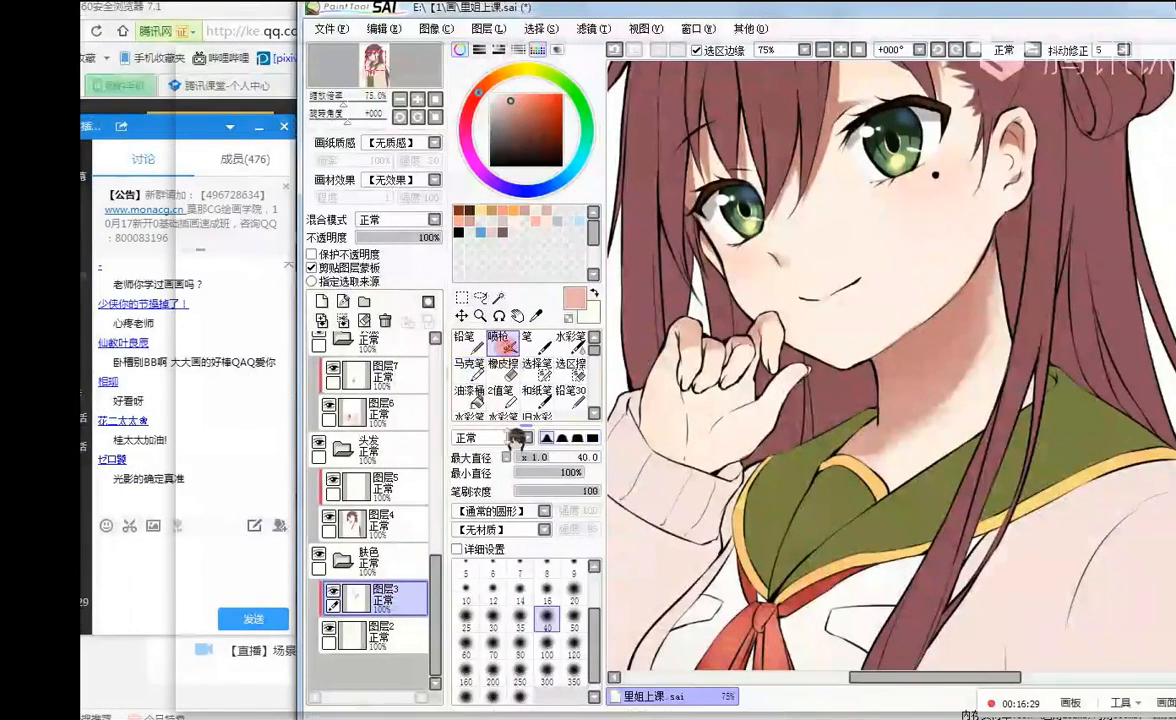
{"action": "left_click_drag", "start_coordinate": [522, 458], "coordinate": [518, 458]}
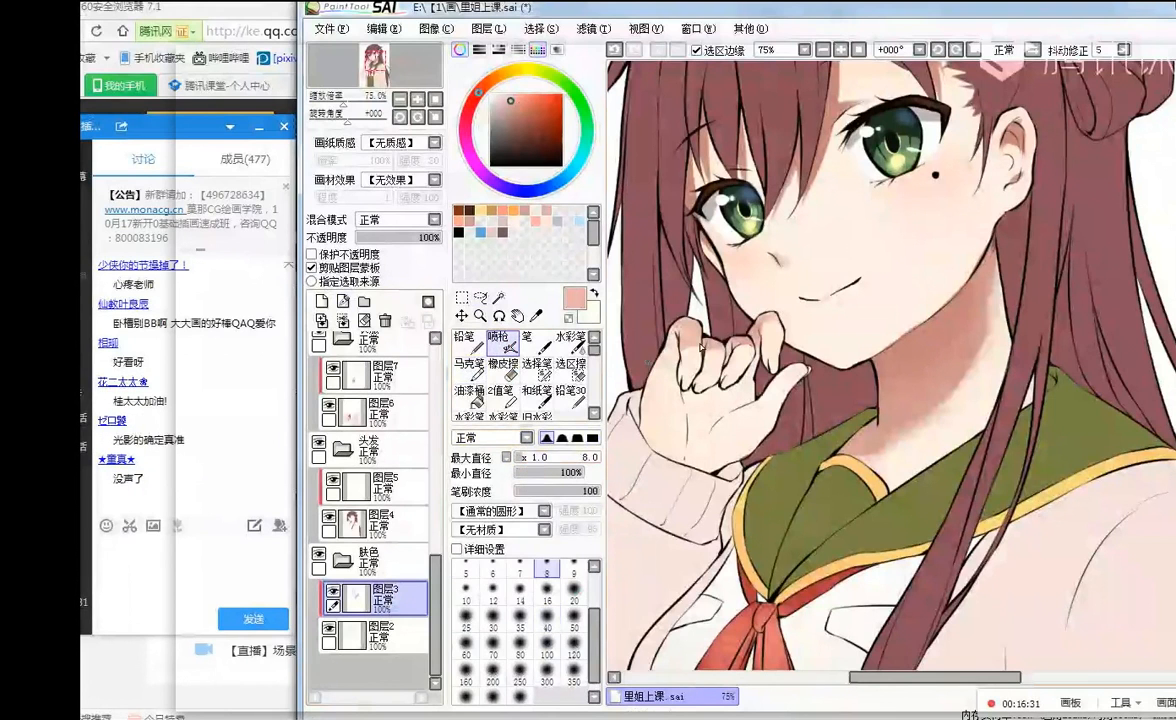
{"action": "left_click", "coordinate": [673, 334]}
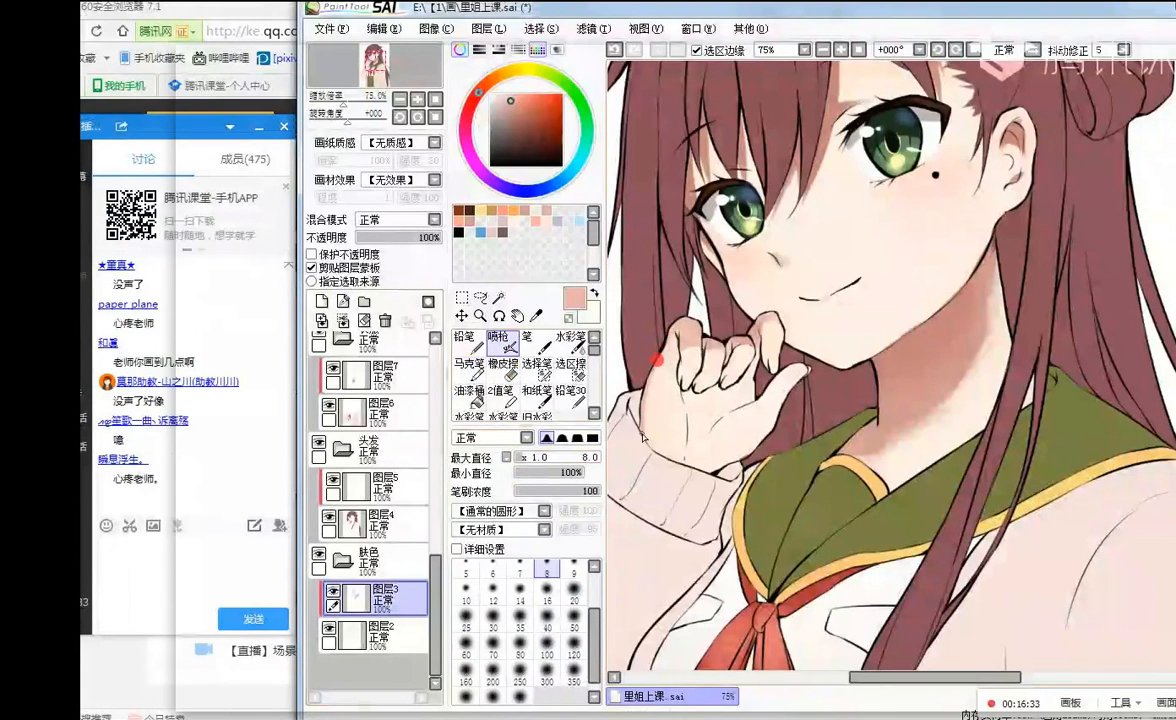
{"action": "left_click", "coordinate": [672, 335]}
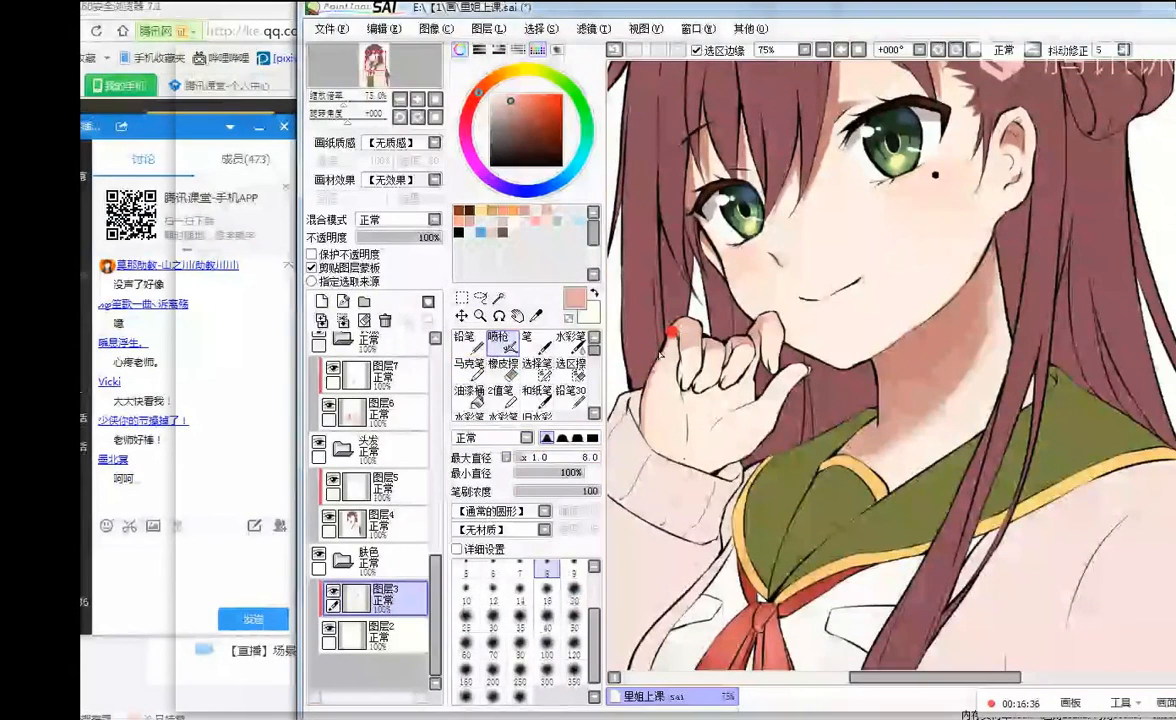
- Airbrush soft pink shading around the fingers, thumb, wrist and palm edges at diameter 15
{"action": "left_click_drag", "start_coordinate": [518, 458], "coordinate": [535, 458]}
{"action": "scroll", "coordinate": [764, 445], "scroll_direction": "down", "scroll_amount": 1}
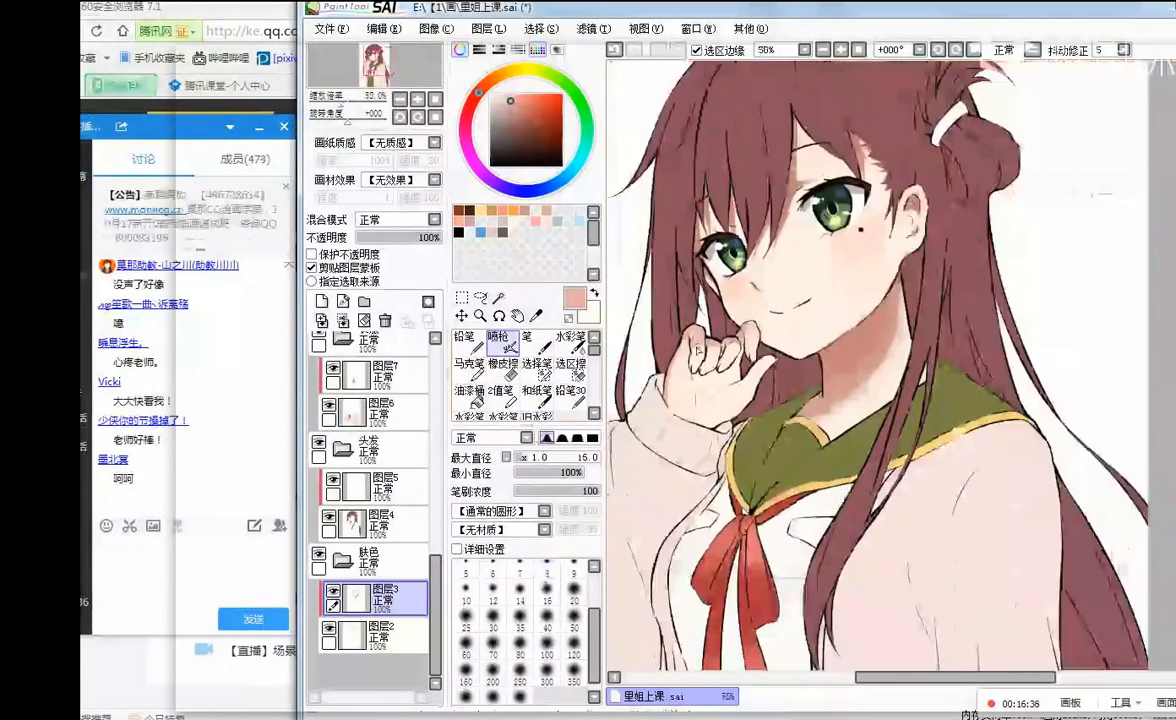
{"action": "scroll", "coordinate": [690, 435], "scroll_direction": "up", "scroll_amount": 2}
{"action": "left_click", "coordinate": [696, 318]}
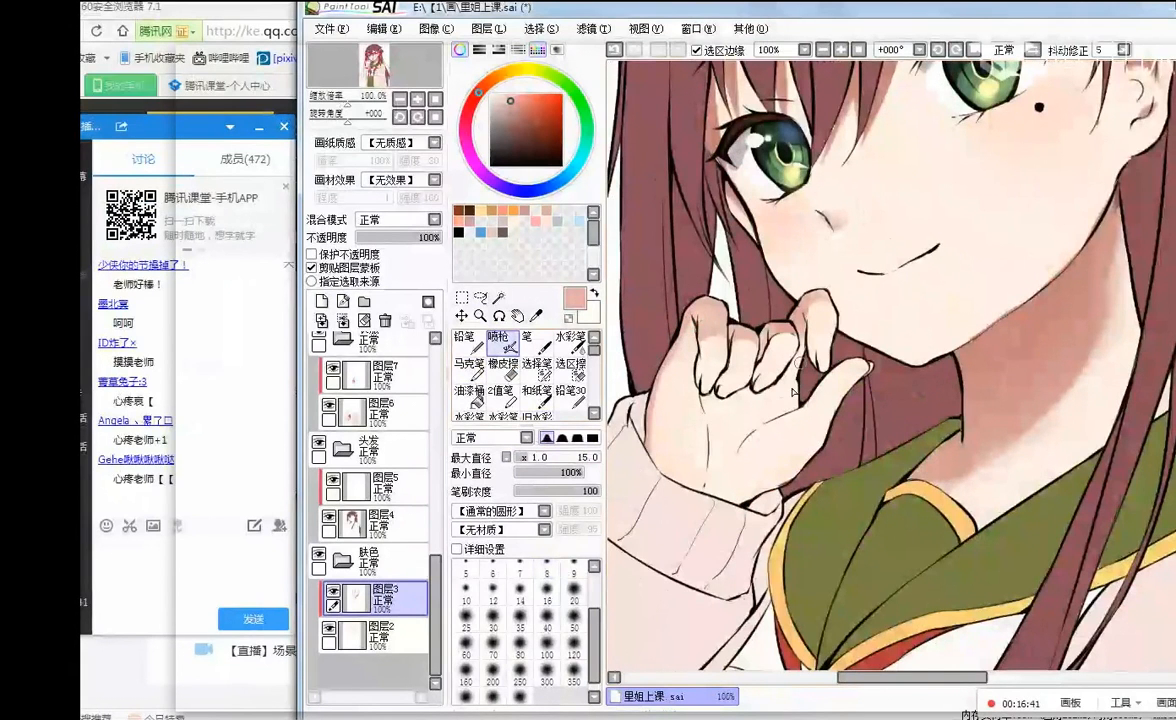
{"action": "left_click_drag", "start_coordinate": [806, 350], "coordinate": [795, 405]}
{"action": "mouse_move", "coordinate": [834, 314]}
{"action": "left_mouse_down"}
{"action": "mouse_move", "coordinate": [847, 357]}
{"action": "mouse_move", "coordinate": [829, 367]}
{"action": "mouse_move", "coordinate": [869, 366]}
{"action": "left_mouse_up"}
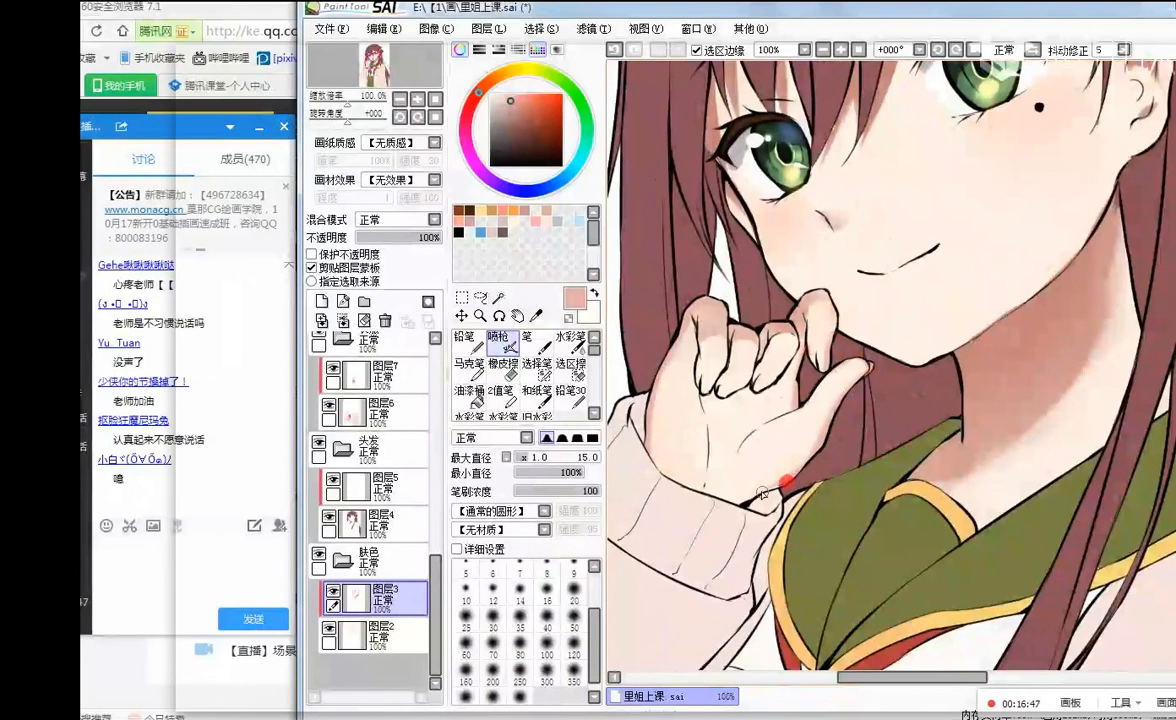
{"action": "mouse_move", "coordinate": [762, 493]}
{"action": "left_mouse_down"}
{"action": "mouse_move", "coordinate": [749, 499]}
{"action": "mouse_move", "coordinate": [695, 460]}
{"action": "left_mouse_up"}
{"action": "left_click_drag", "start_coordinate": [702, 366], "coordinate": [712, 390]}
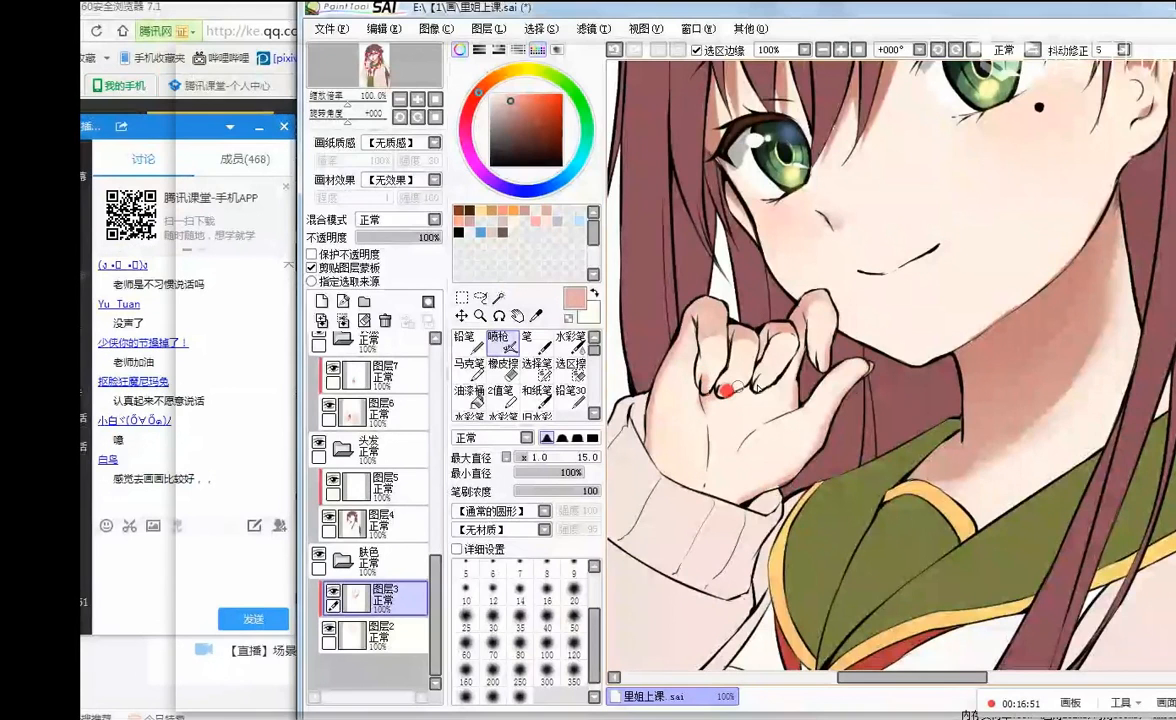
- Blend the pink shading on the hand with the 模糊 brush at diameter 22
{"action": "left_click", "coordinate": [584, 347]}
{"action": "scroll", "coordinate": [586, 350], "scroll_direction": "down", "scroll_amount": 3}
{"action": "left_click", "coordinate": [565, 410]}
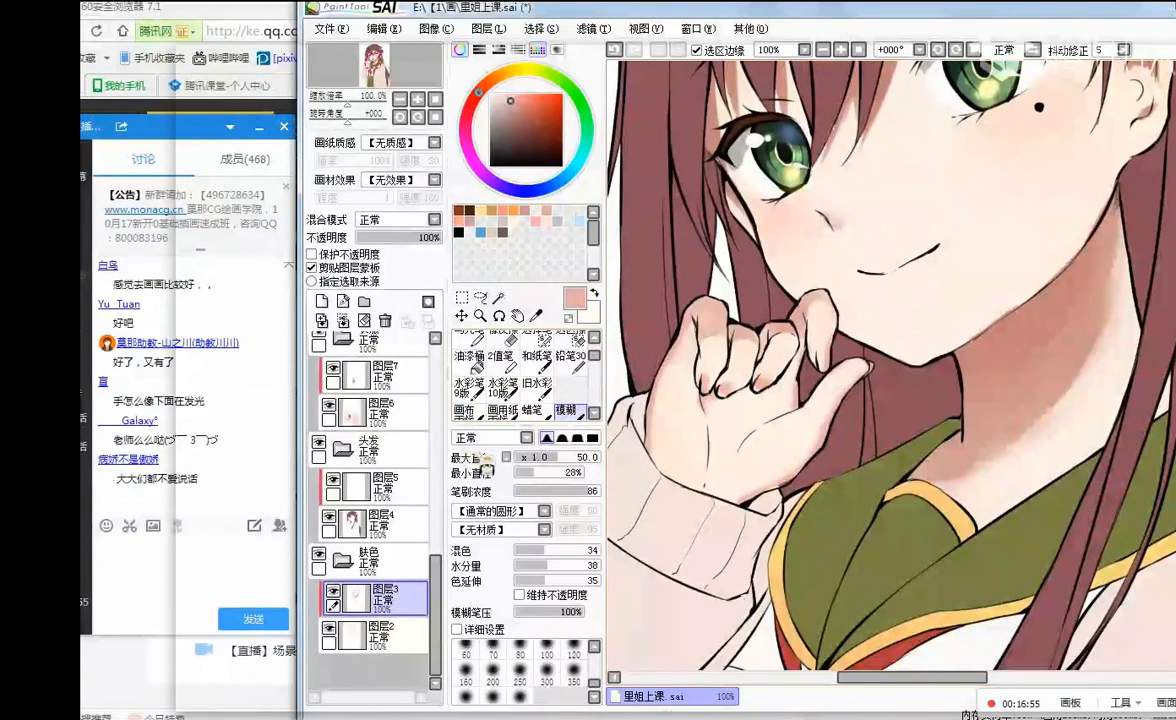
{"action": "left_click", "coordinate": [532, 457]}
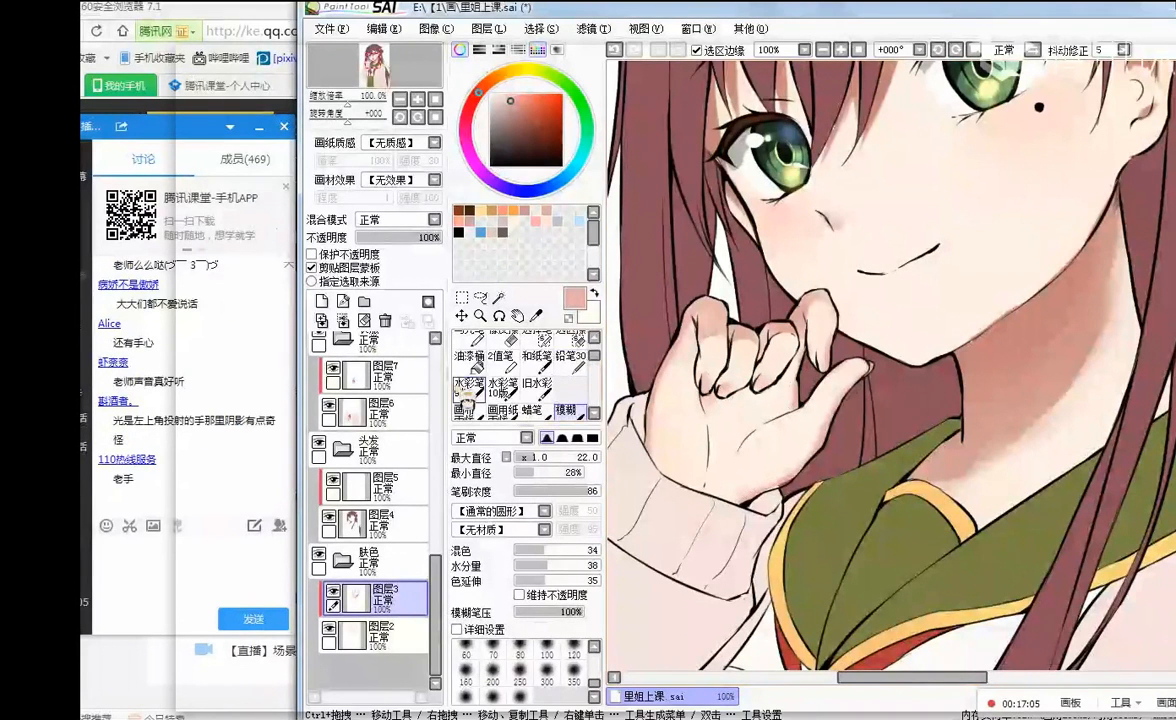
{"action": "key", "text": "e"}
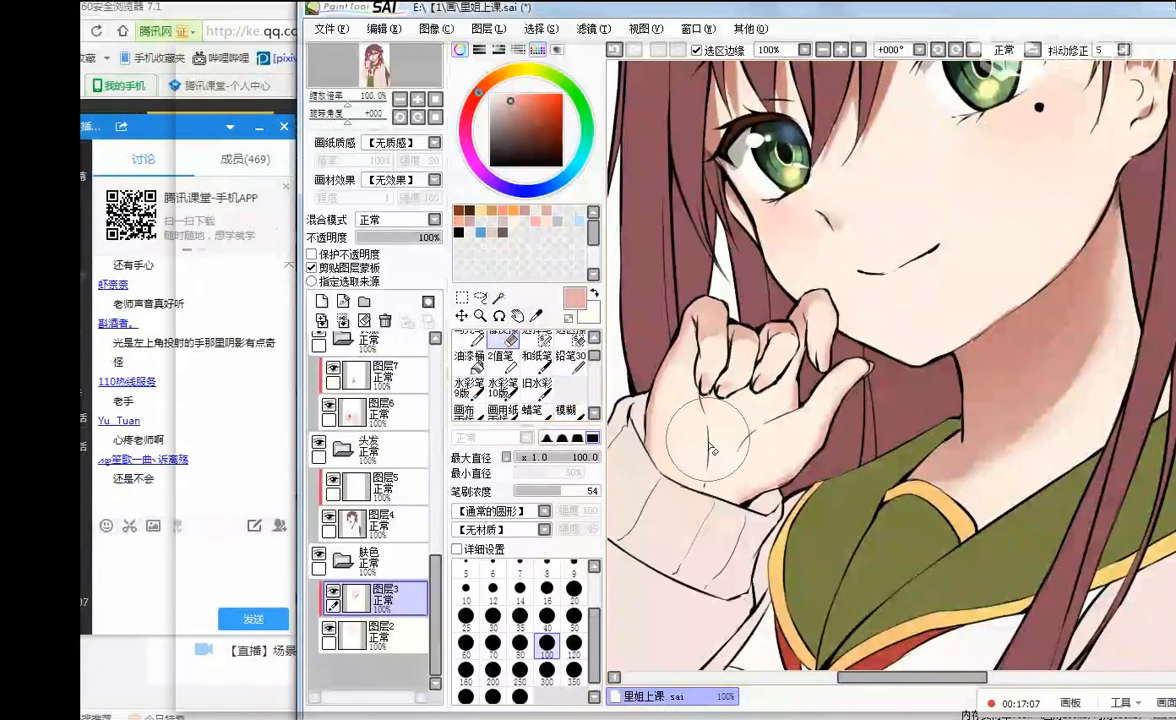
{"action": "scroll", "coordinate": [520, 370], "scroll_direction": "up", "scroll_amount": 2}
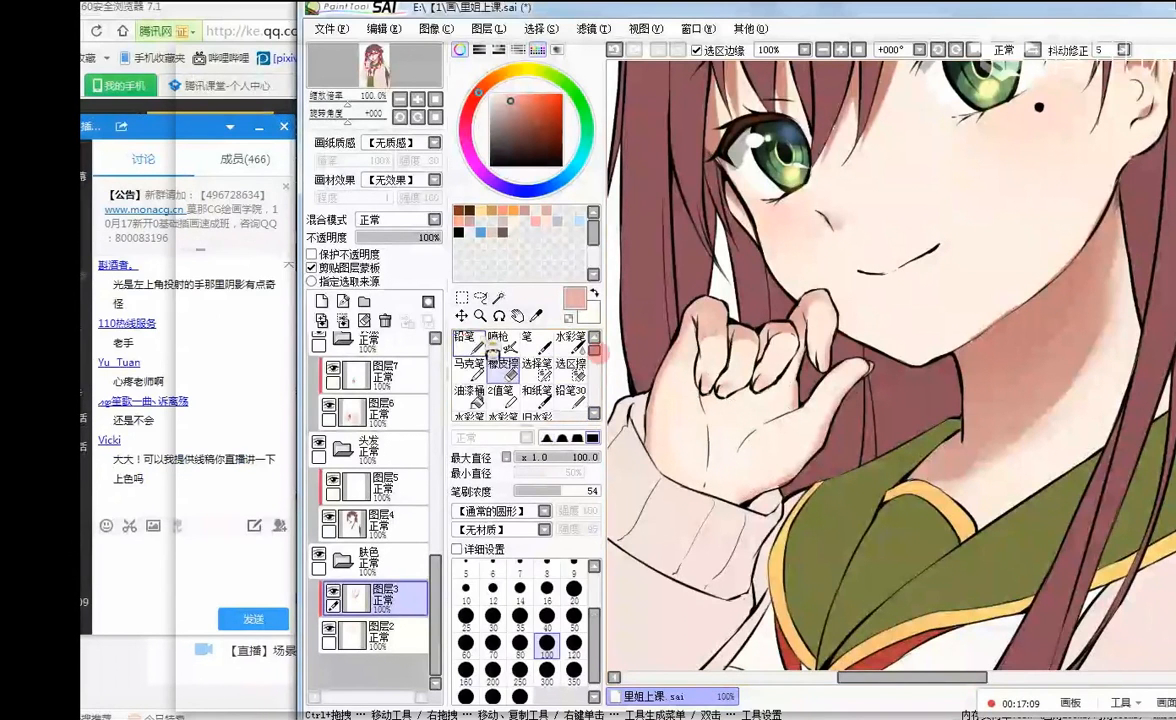
{"action": "left_click", "coordinate": [476, 340]}
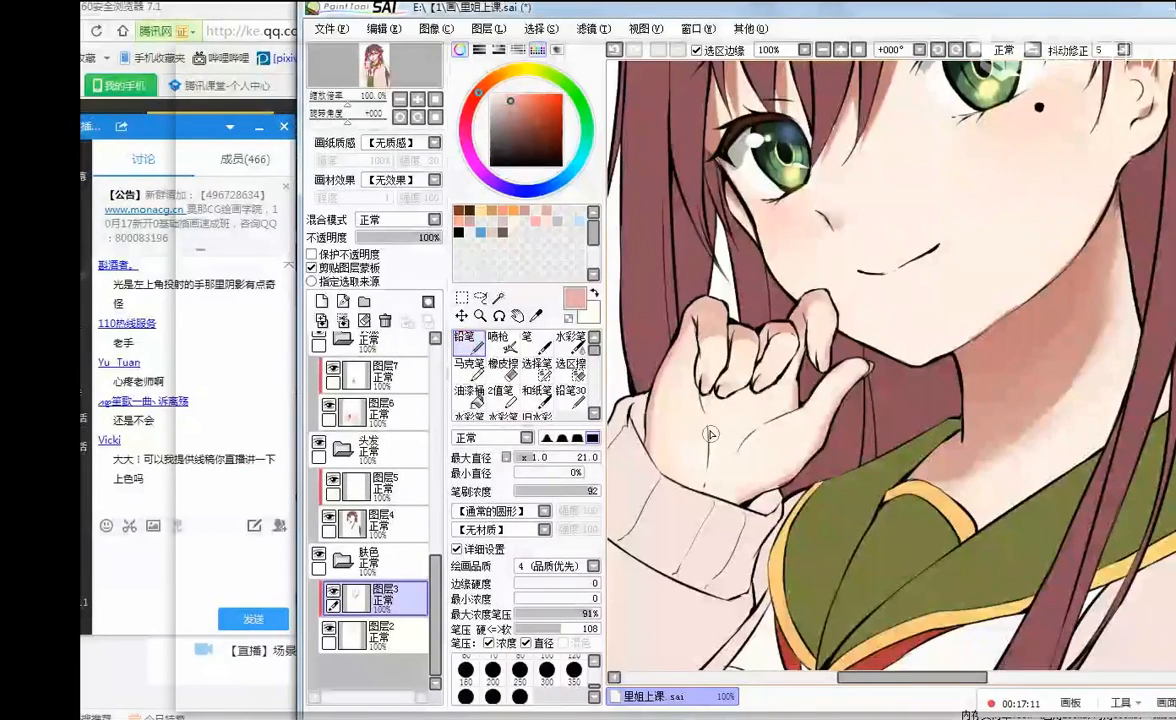
{"action": "scroll", "coordinate": [710, 434], "scroll_direction": "down", "scroll_amount": 2}
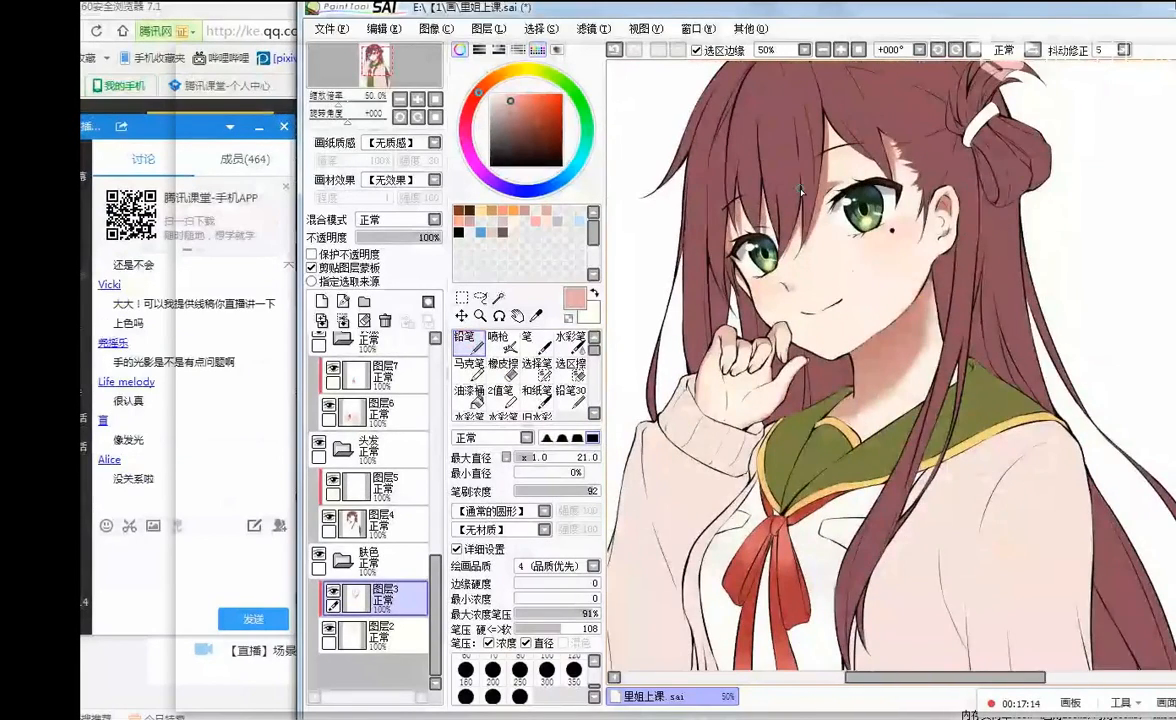
{"action": "scroll", "coordinate": [731, 328], "scroll_direction": "up", "scroll_amount": 1}
{"action": "scroll", "coordinate": [404, 540], "scroll_direction": "up", "scroll_amount": 5}
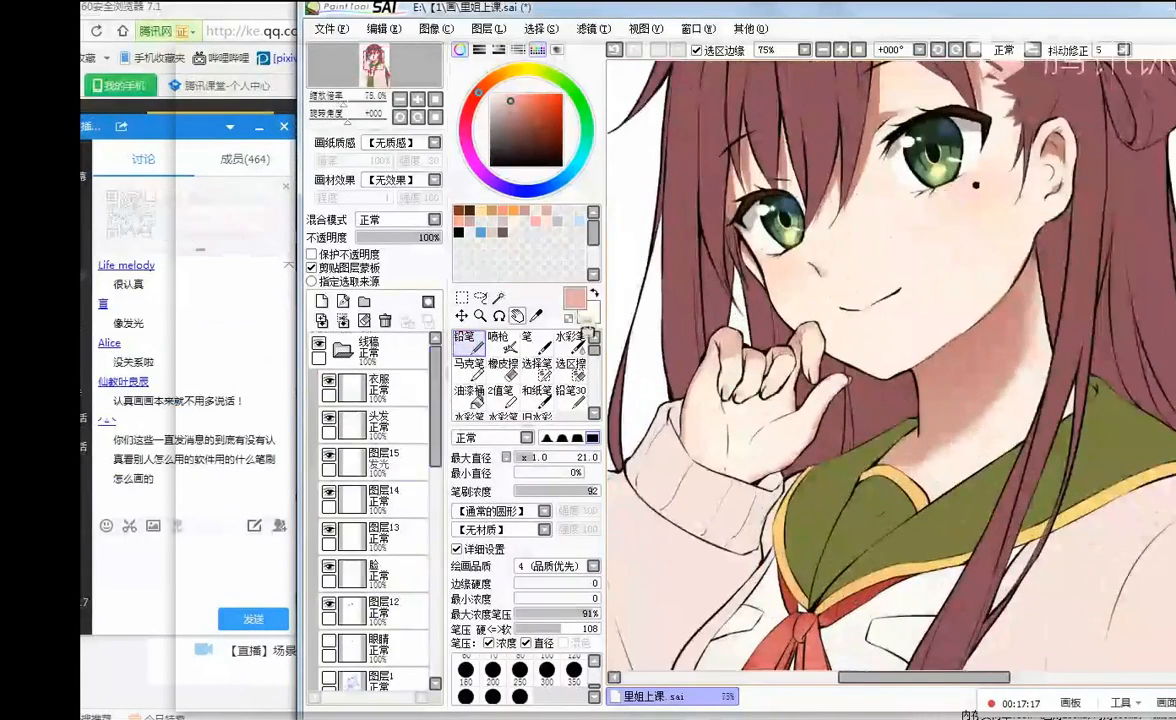
{"action": "scroll", "coordinate": [738, 374], "scroll_direction": "up", "scroll_amount": 2}
{"action": "scroll", "coordinate": [738, 374], "scroll_direction": "down", "scroll_amount": 3}
{"action": "scroll", "coordinate": [730, 372], "scroll_direction": "up", "scroll_amount": 1}
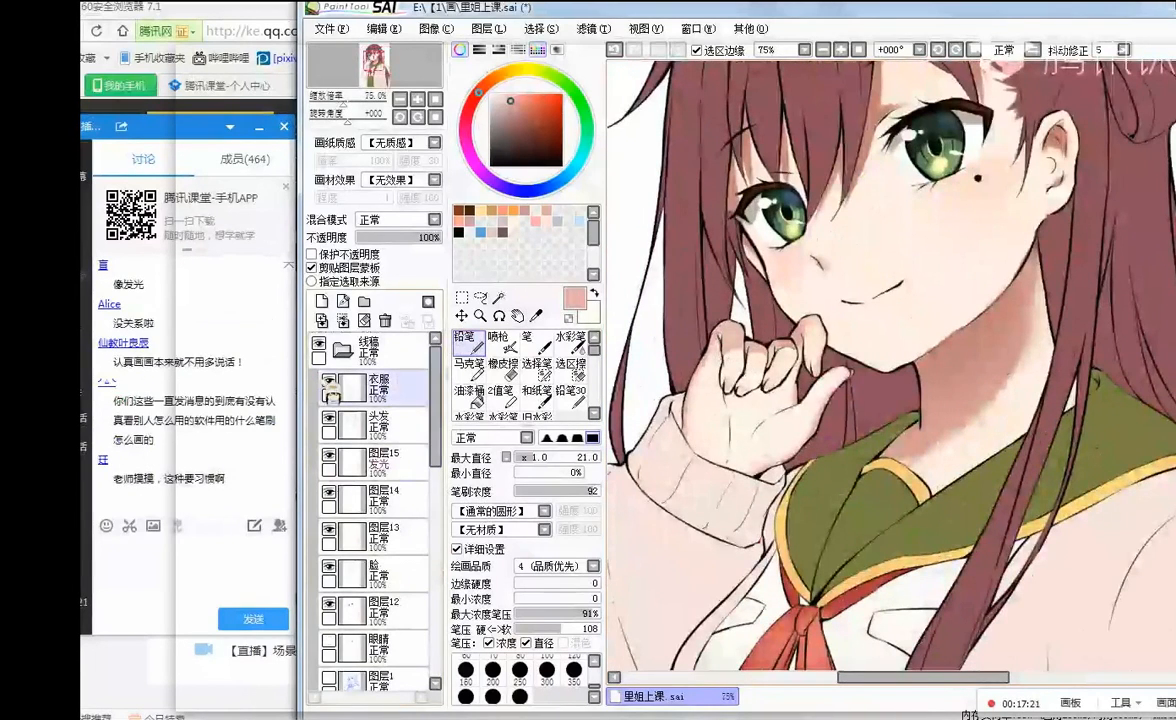
- Add a new clipping layer above the 脸 line-art layer after toggling the 衣服 line art off and on
{"action": "left_click", "coordinate": [329, 381]}
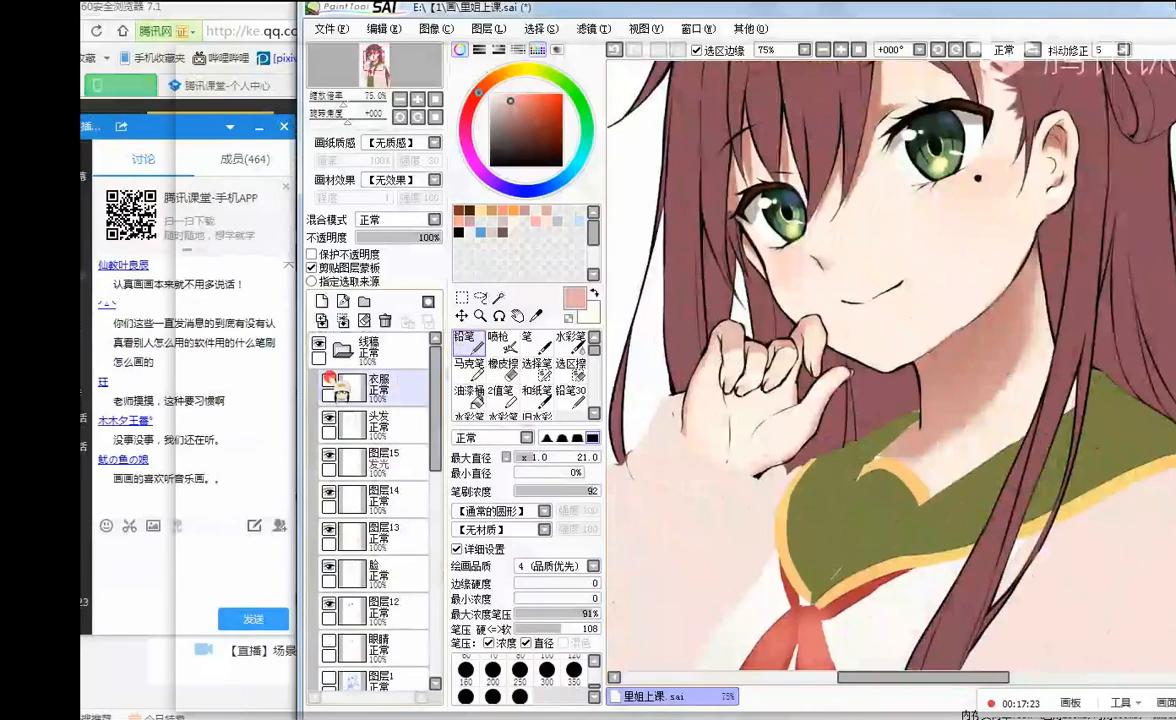
{"action": "left_click", "coordinate": [329, 381]}
{"action": "left_click", "coordinate": [357, 423]}
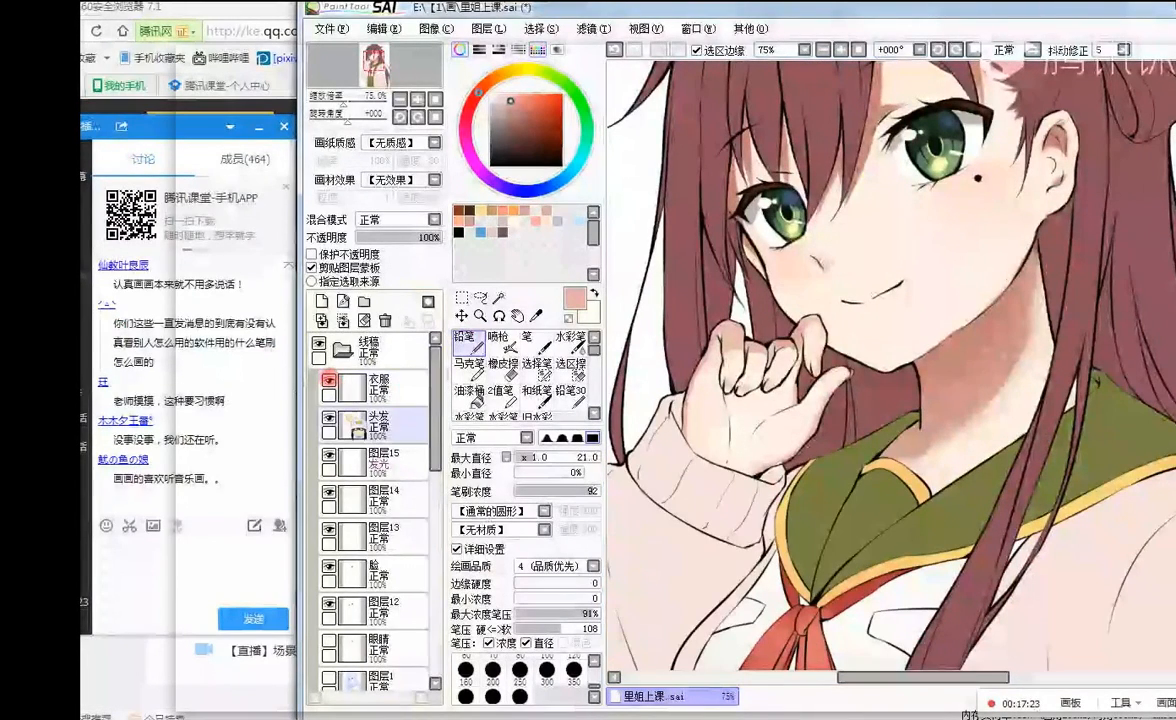
{"action": "left_click_drag", "start_coordinate": [433, 420], "coordinate": [433, 472]}
{"action": "left_click", "coordinate": [395, 425]}
{"action": "left_click", "coordinate": [321, 301]}
{"action": "left_click", "coordinate": [311, 267]}
- Recolour the hand's line art reddish brown on the clipping layer with the 水彩笔 brush at diameter 195
{"action": "left_click", "coordinate": [571, 338]}
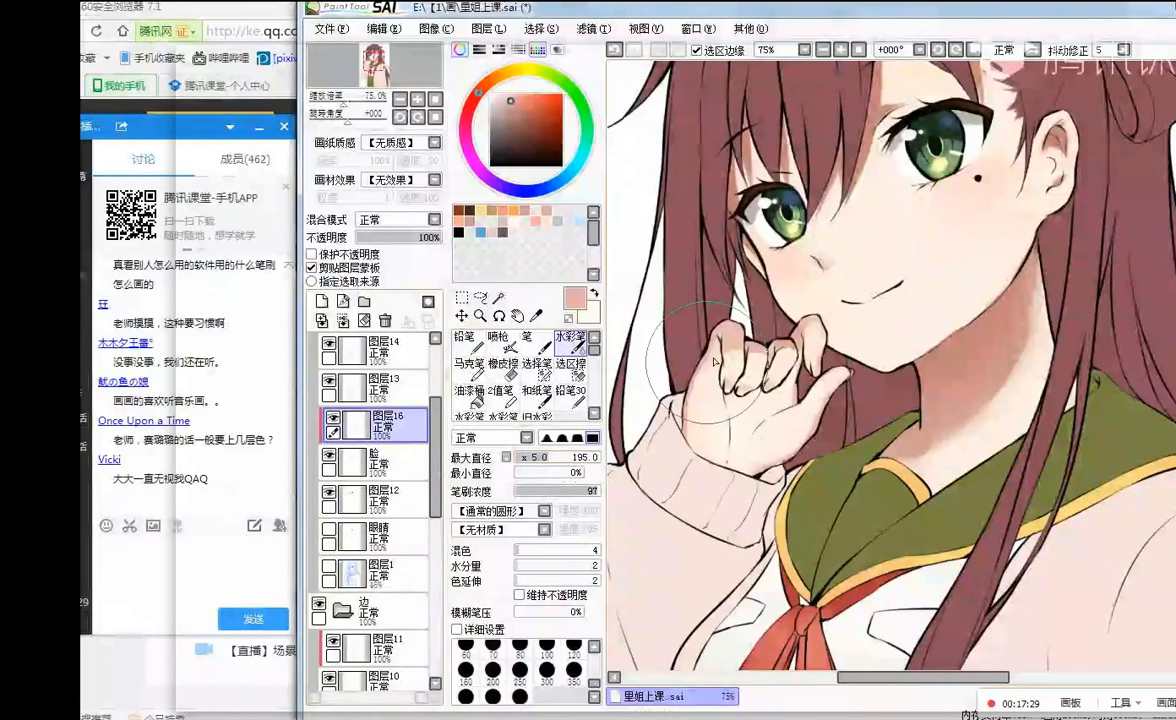
{"action": "mouse_move", "coordinate": [748, 339]}
{"action": "left_mouse_down"}
{"action": "mouse_move", "coordinate": [722, 411]}
{"action": "mouse_move", "coordinate": [725, 370]}
{"action": "mouse_move", "coordinate": [712, 445]}
{"action": "left_mouse_up"}
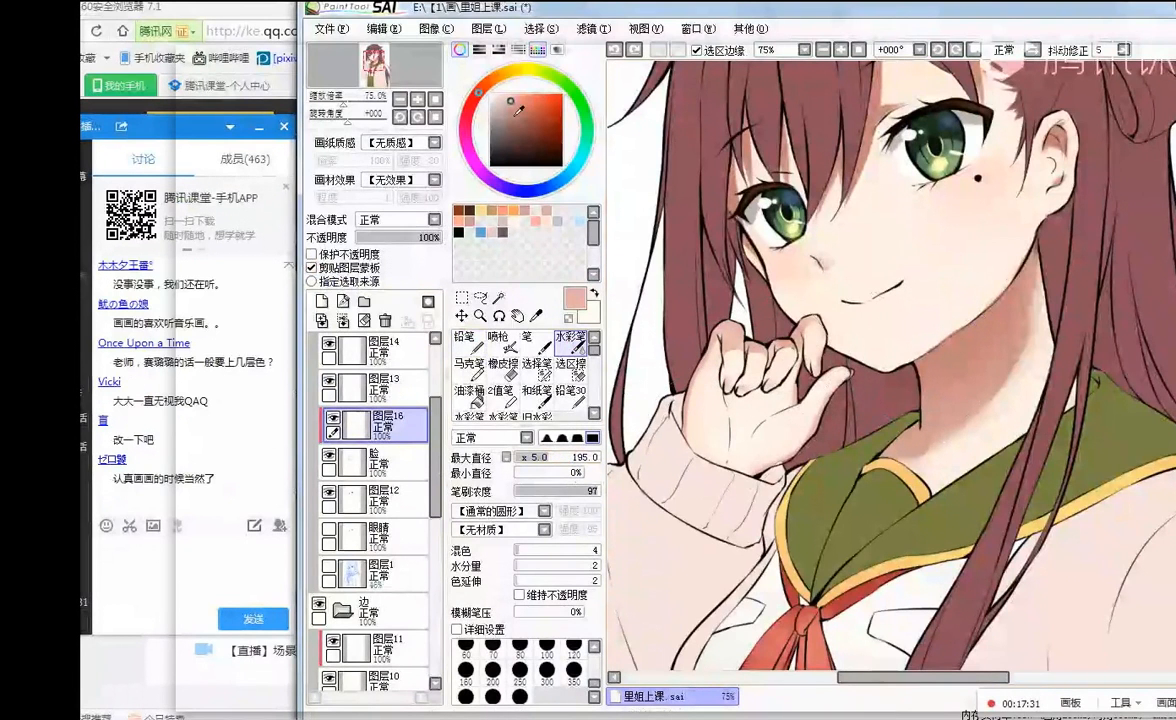
{"action": "left_click", "coordinate": [540, 127]}
{"action": "mouse_move", "coordinate": [733, 357]}
{"action": "left_mouse_down"}
{"action": "mouse_move", "coordinate": [829, 336]}
{"action": "mouse_move", "coordinate": [786, 308]}
{"action": "left_mouse_up"}
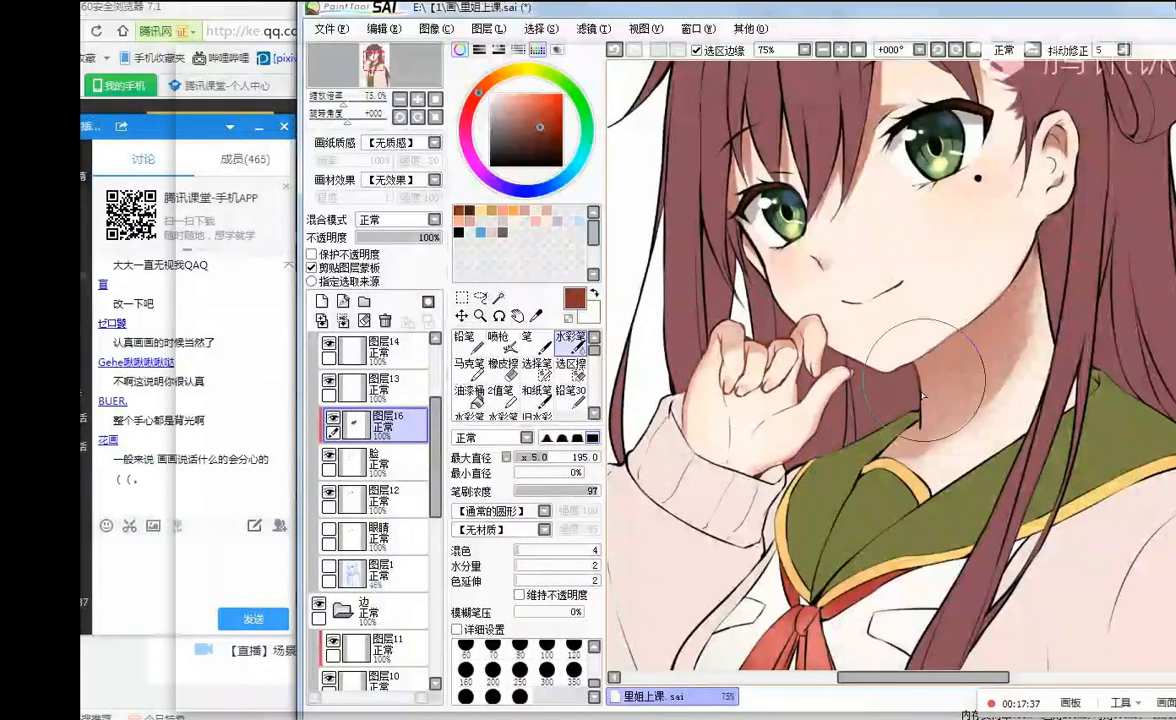
- Recolour the neck, face contour, nose and ear lines in darker reddish browns, and reduce the 水彩笔 diameter to 110
{"action": "left_click_drag", "start_coordinate": [908, 447], "coordinate": [932, 420]}
{"action": "left_click", "coordinate": [541, 142]}
{"action": "mouse_move", "coordinate": [735, 258]}
{"action": "left_mouse_down"}
{"action": "mouse_move", "coordinate": [742, 312]}
{"action": "mouse_move", "coordinate": [703, 428]}
{"action": "mouse_move", "coordinate": [798, 441]}
{"action": "mouse_move", "coordinate": [895, 302]}
{"action": "left_mouse_up"}
{"action": "left_click", "coordinate": [547, 155]}
{"action": "mouse_move", "coordinate": [871, 338]}
{"action": "left_mouse_down"}
{"action": "mouse_move", "coordinate": [898, 366]}
{"action": "mouse_move", "coordinate": [1050, 231]}
{"action": "left_mouse_up"}
{"action": "left_click", "coordinate": [541, 135]}
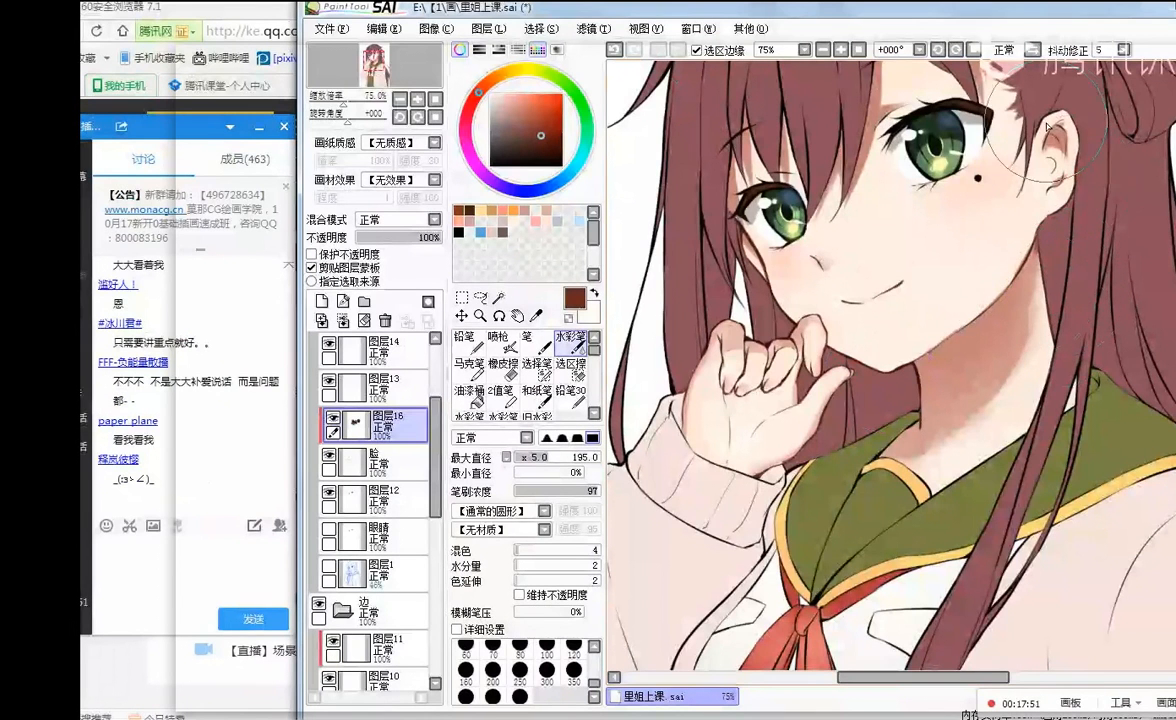
{"action": "scroll", "coordinate": [841, 269], "scroll_direction": "down", "scroll_amount": 3}
{"action": "scroll", "coordinate": [948, 226], "scroll_direction": "up", "scroll_amount": 3}
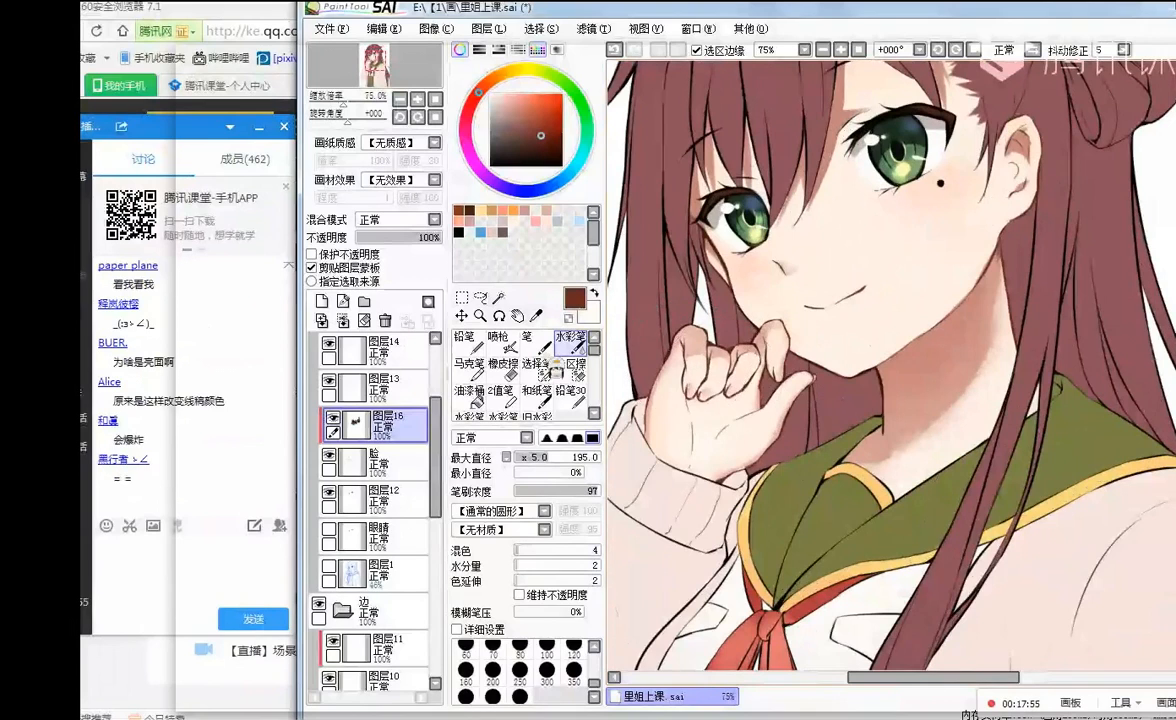
{"action": "left_click", "coordinate": [533, 457]}
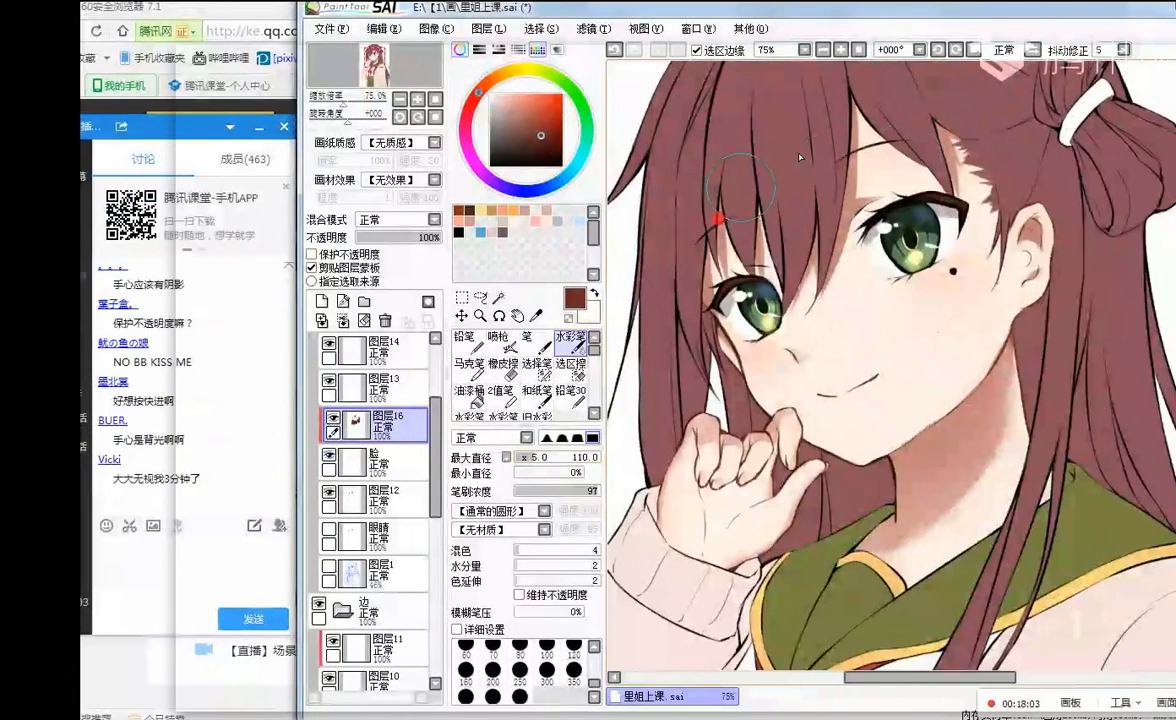
- Examine the recoloured skin line art on the face, neck and hand both close up and in the whole figure
{"action": "scroll", "coordinate": [805, 179], "scroll_direction": "down", "scroll_amount": 2}
{"action": "scroll", "coordinate": [840, 210], "scroll_direction": "up", "scroll_amount": 1}
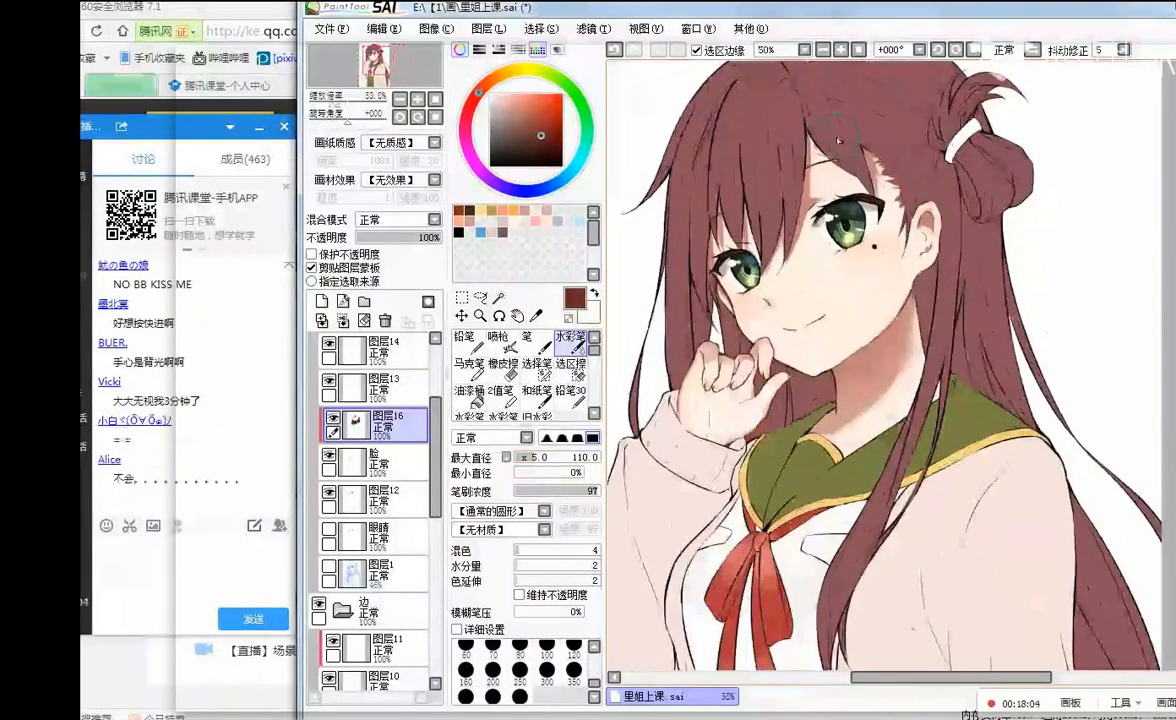
{"action": "scroll", "coordinate": [866, 236], "scroll_direction": "down", "scroll_amount": 1}
{"action": "scroll", "coordinate": [866, 236], "scroll_direction": "up", "scroll_amount": 2}
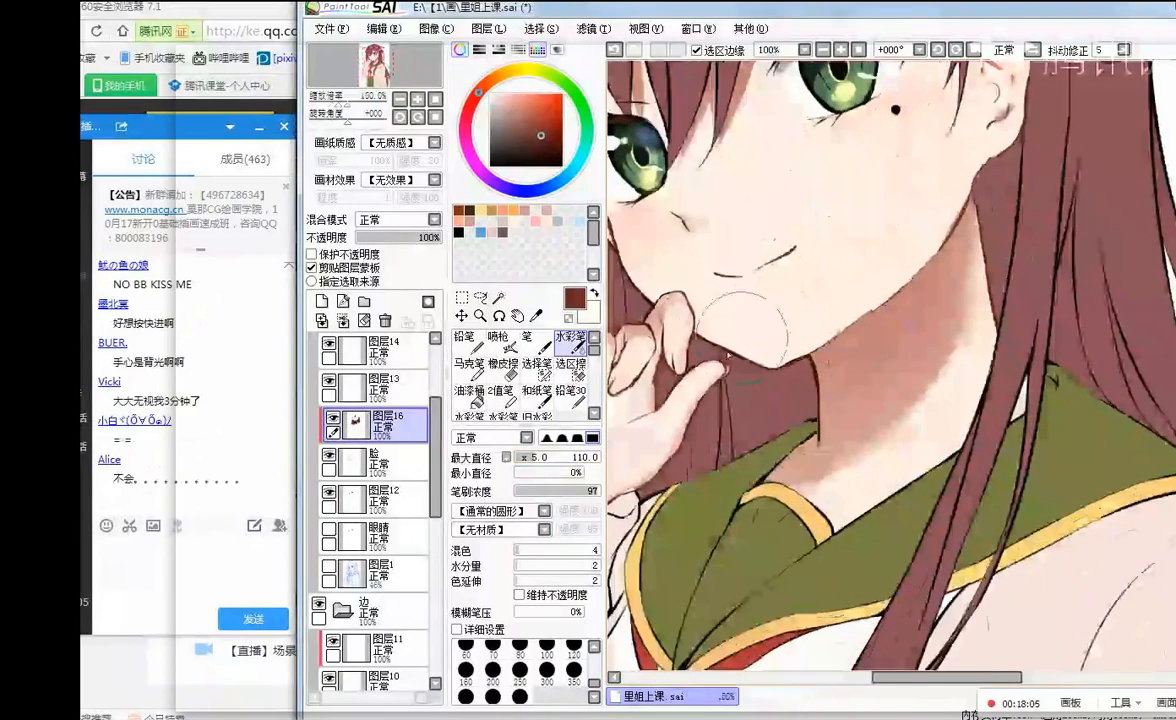
{"action": "scroll", "coordinate": [860, 230], "scroll_direction": "down", "scroll_amount": 3}
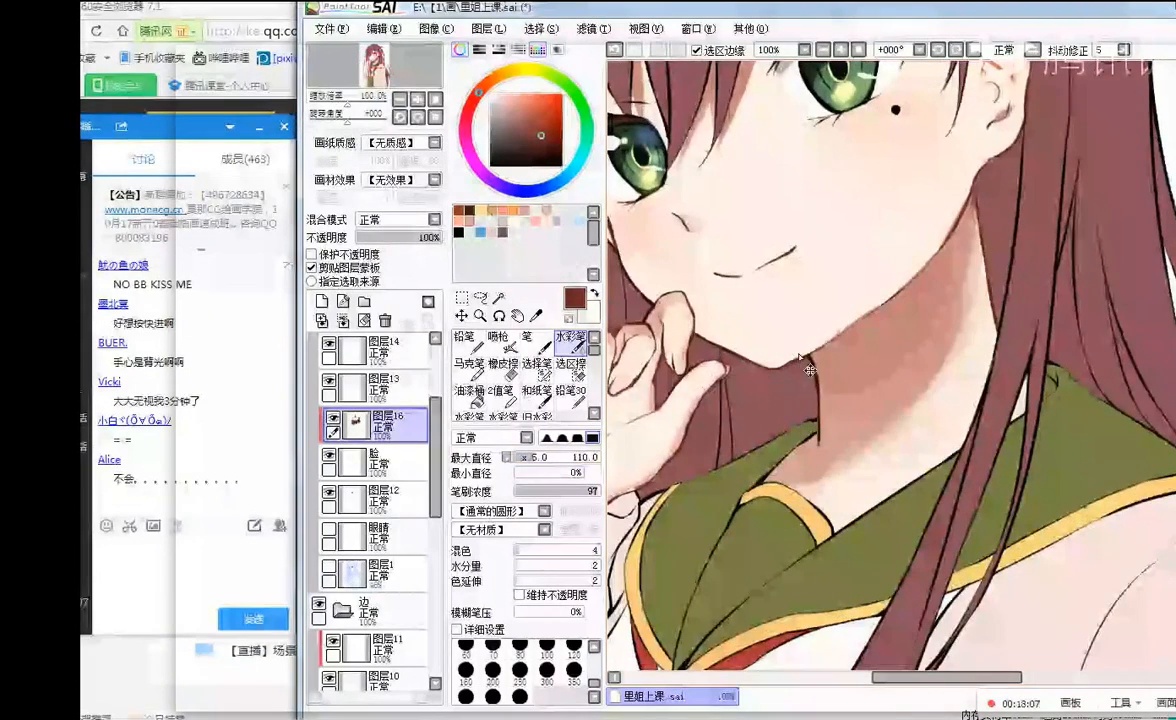
{"action": "scroll", "coordinate": [853, 240], "scroll_direction": "up", "scroll_amount": 1}
{"action": "scroll", "coordinate": [853, 240], "scroll_direction": "down", "scroll_amount": 1}
{"action": "scroll", "coordinate": [853, 240], "scroll_direction": "up", "scroll_amount": 1}
{"action": "scroll", "coordinate": [822, 104], "scroll_direction": "up", "scroll_amount": 1}
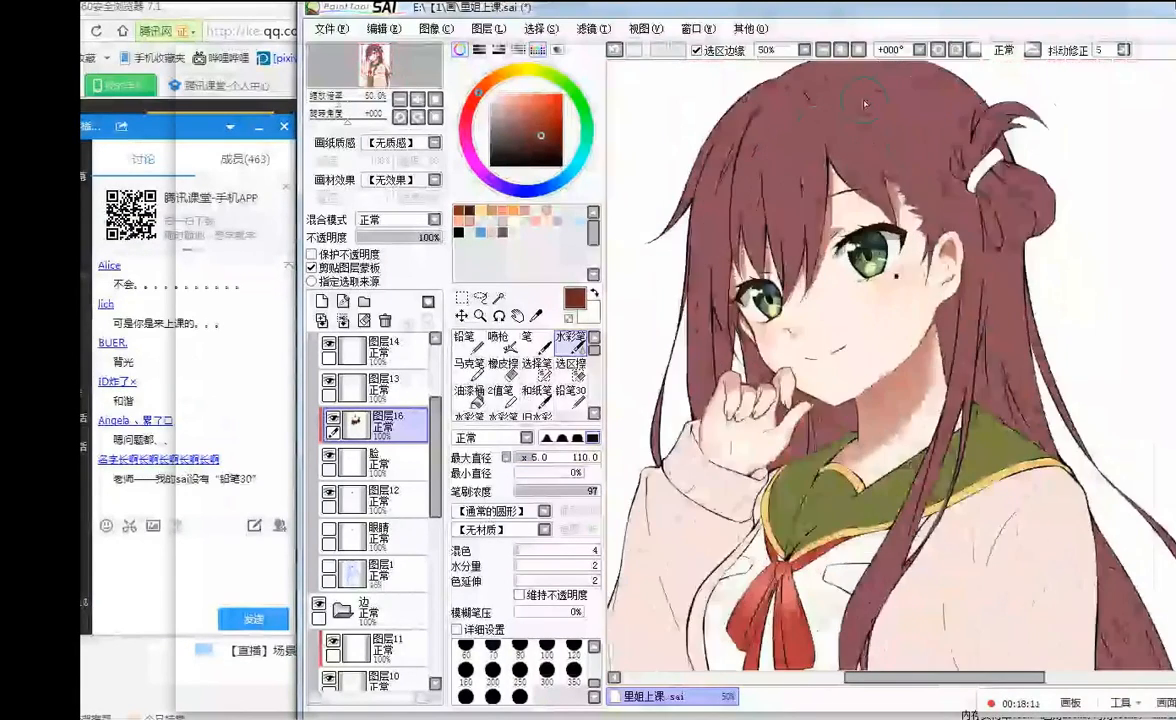
{"action": "scroll", "coordinate": [822, 104], "scroll_direction": "down", "scroll_amount": 1}
{"action": "scroll", "coordinate": [822, 104], "scroll_direction": "up", "scroll_amount": 1}
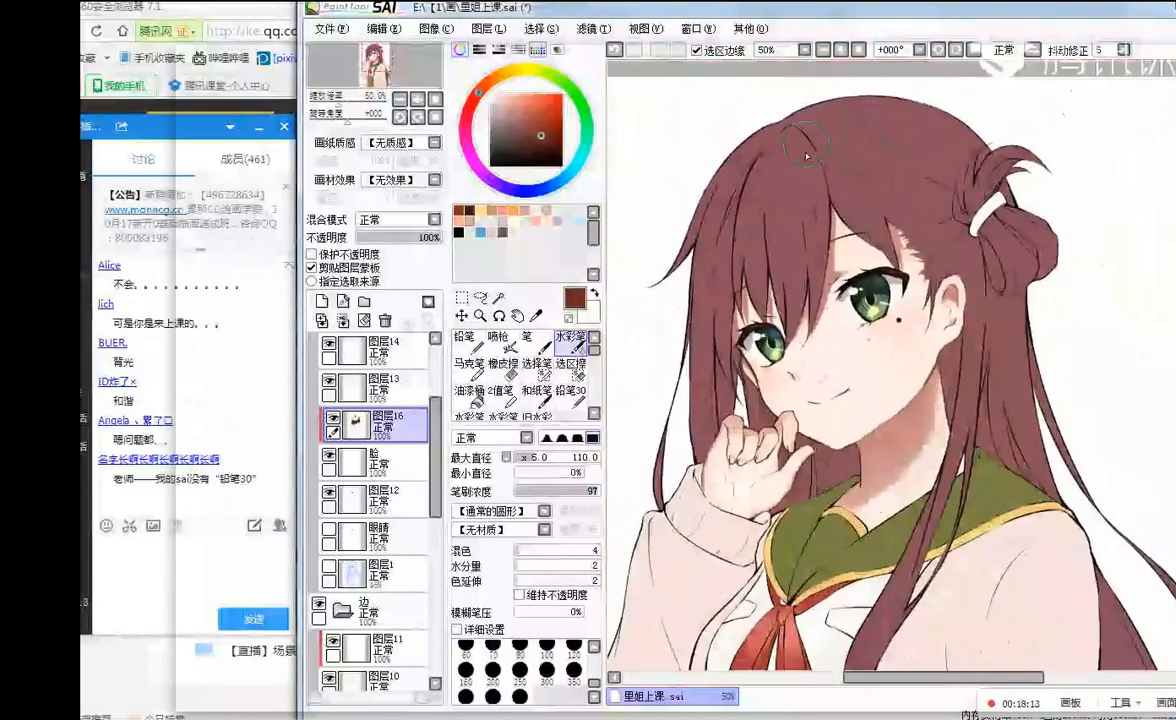
{"action": "scroll", "coordinate": [822, 106], "scroll_direction": "down", "scroll_amount": 1}
{"action": "scroll", "coordinate": [797, 152], "scroll_direction": "up", "scroll_amount": 4}
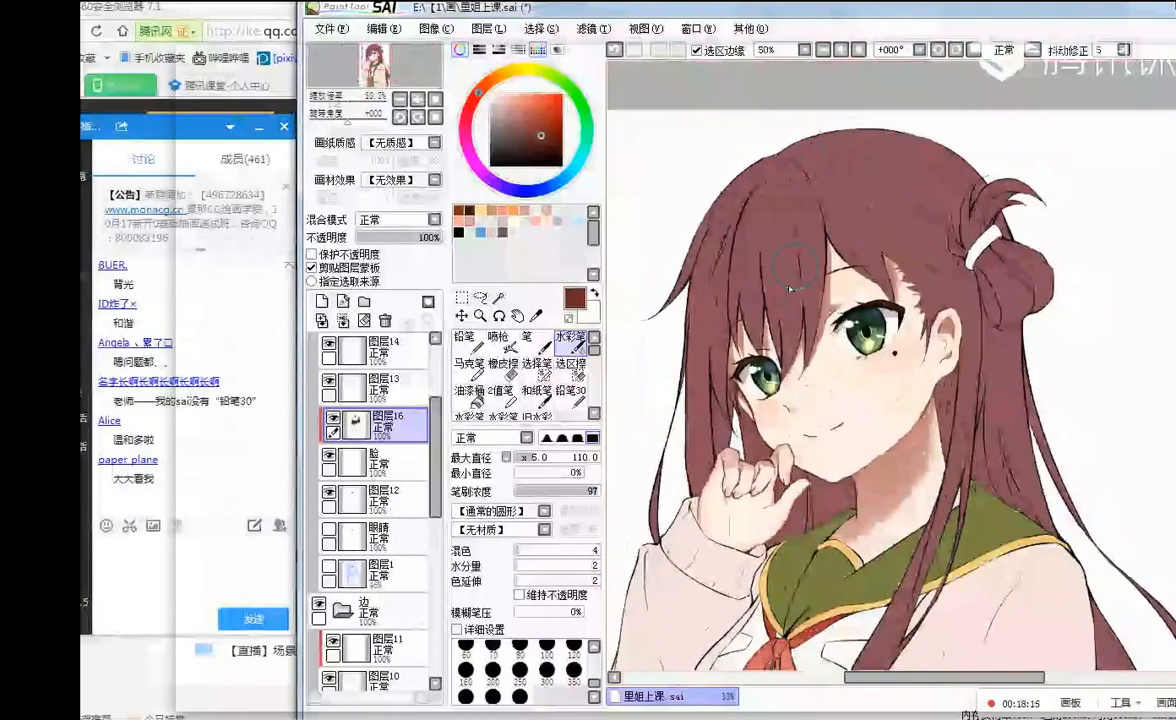
{"action": "scroll", "coordinate": [722, 522], "scroll_direction": "down", "scroll_amount": 2}
{"action": "scroll", "coordinate": [695, 405], "scroll_direction": "up", "scroll_amount": 1}
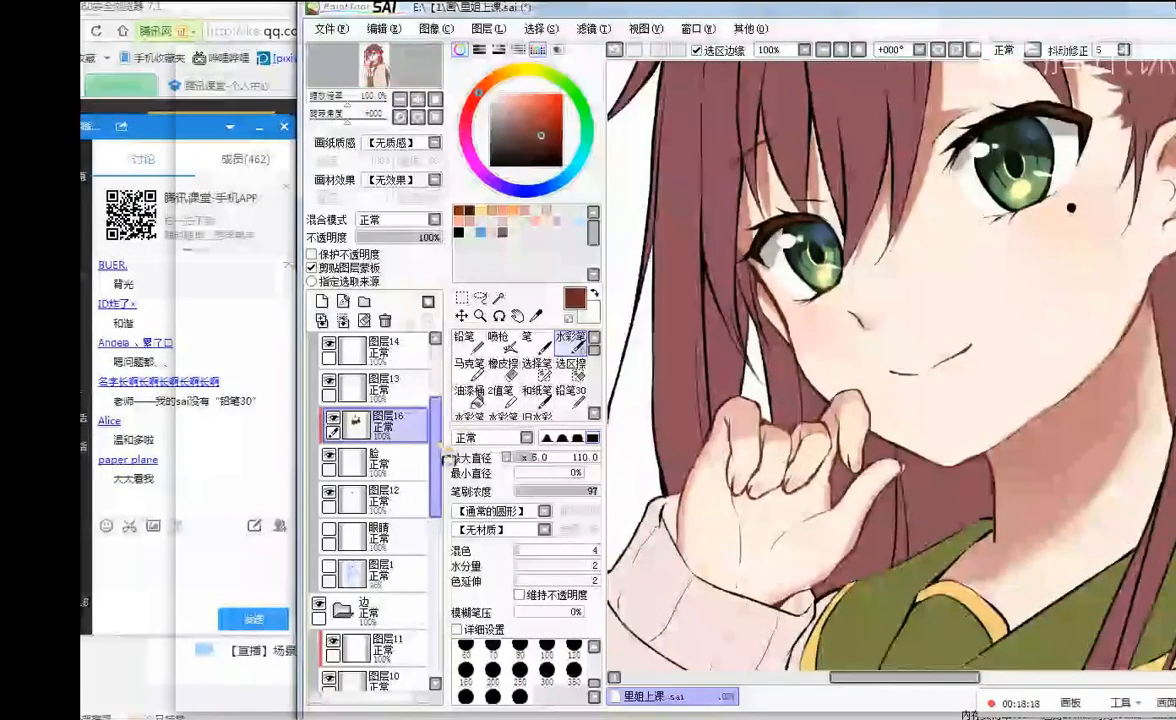
- Dab small white highlights on the fingertips on 图层3 with the 铅笔 brush at diameter 5
{"action": "left_click_drag", "start_coordinate": [436, 456], "coordinate": [436, 612]}
{"action": "left_click", "coordinate": [387, 634]}
{"action": "left_click", "coordinate": [468, 342]}
{"action": "left_click", "coordinate": [491, 95]}
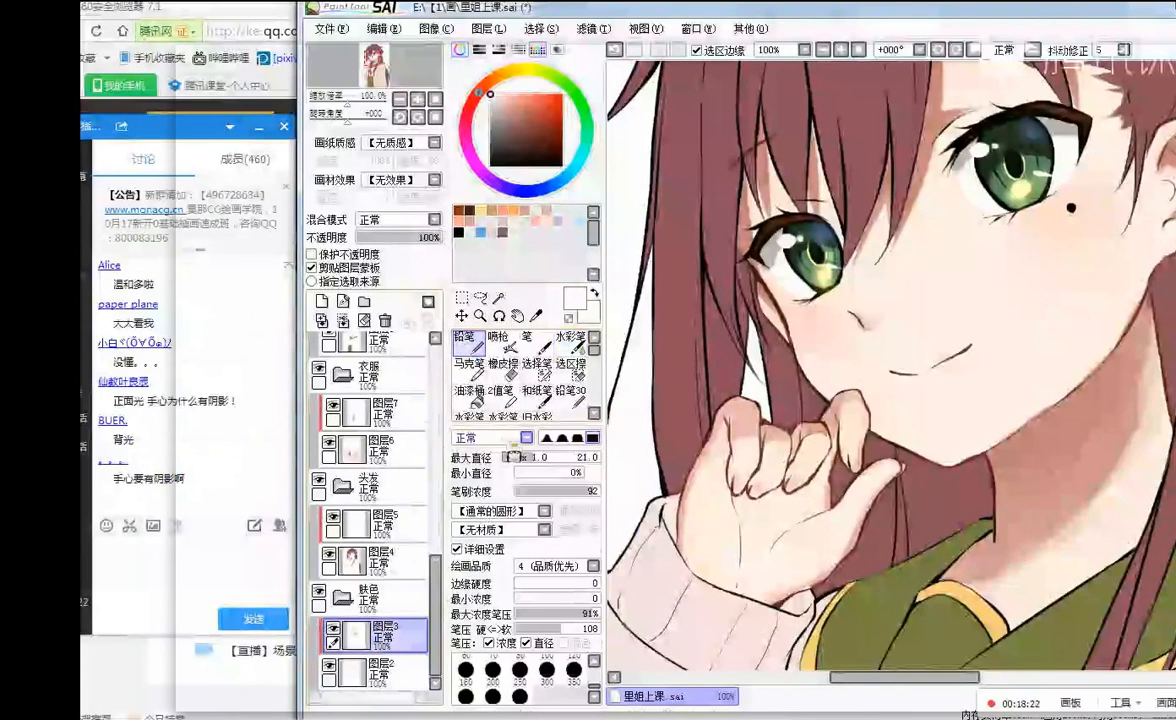
{"action": "left_click", "coordinate": [519, 457]}
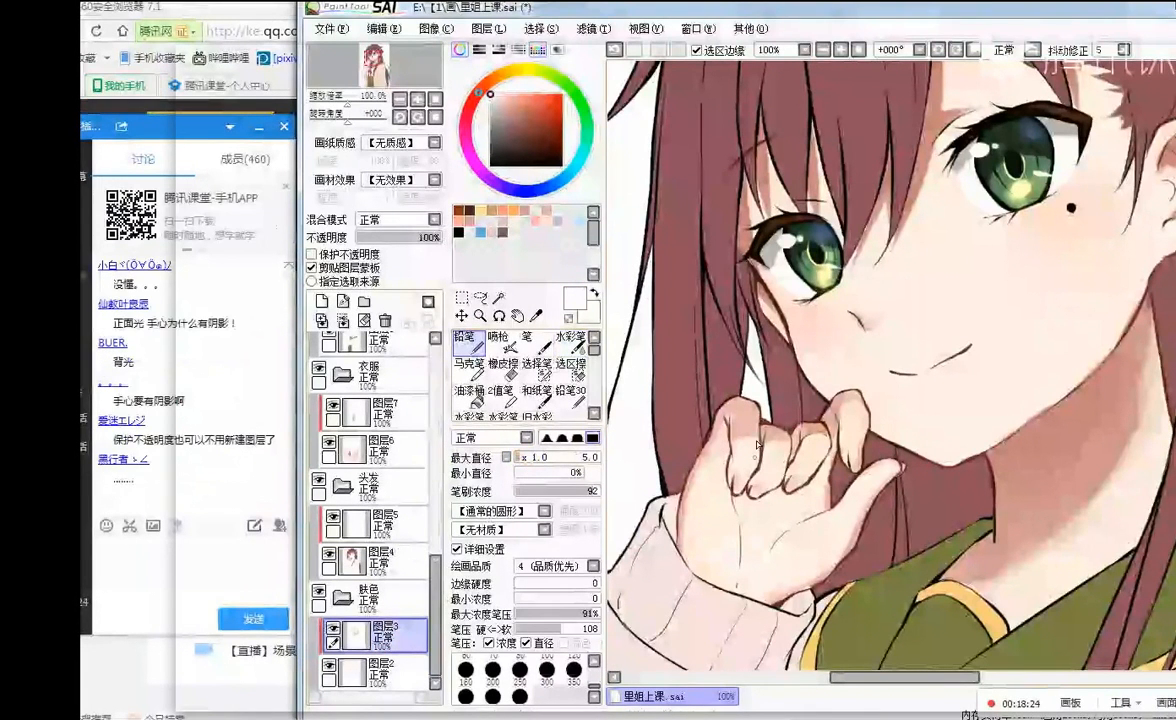
{"action": "left_click_drag", "start_coordinate": [748, 473], "coordinate": [750, 484]}
{"action": "mouse_move", "coordinate": [787, 446]}
{"action": "left_mouse_down"}
{"action": "mouse_move", "coordinate": [782, 479]}
{"action": "mouse_move", "coordinate": [826, 460]}
{"action": "left_mouse_up"}
{"action": "key", "text": "ctrl+z"}
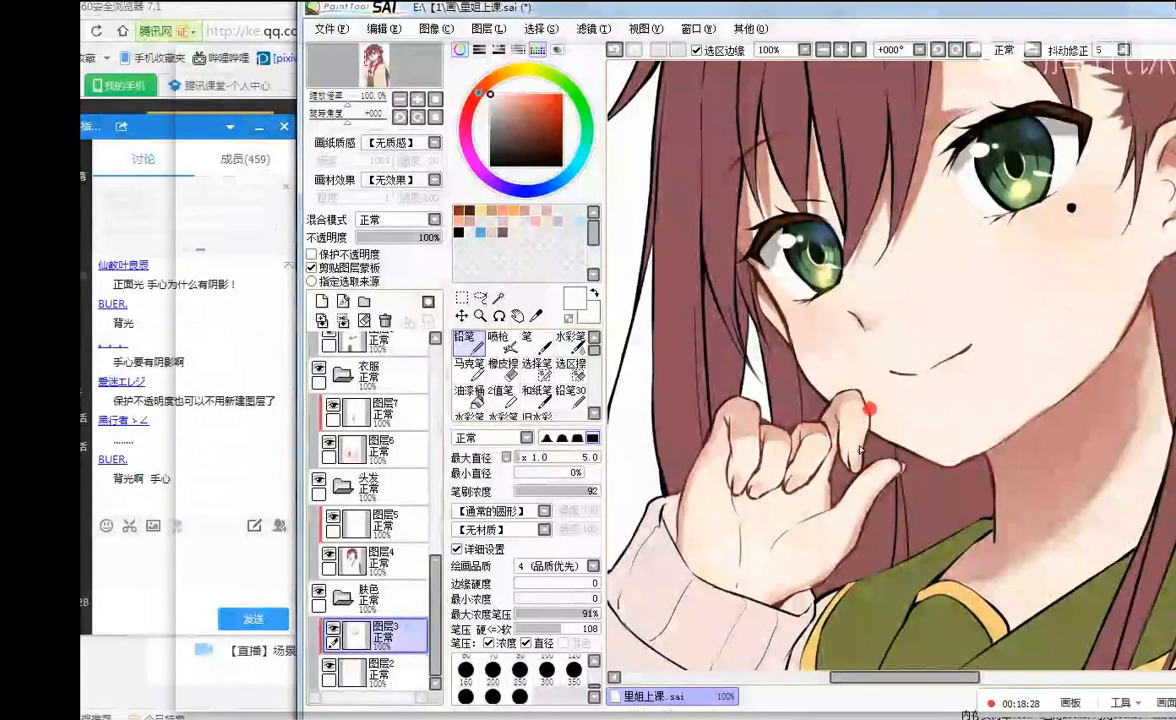
{"action": "left_click_drag", "start_coordinate": [862, 452], "coordinate": [859, 470]}
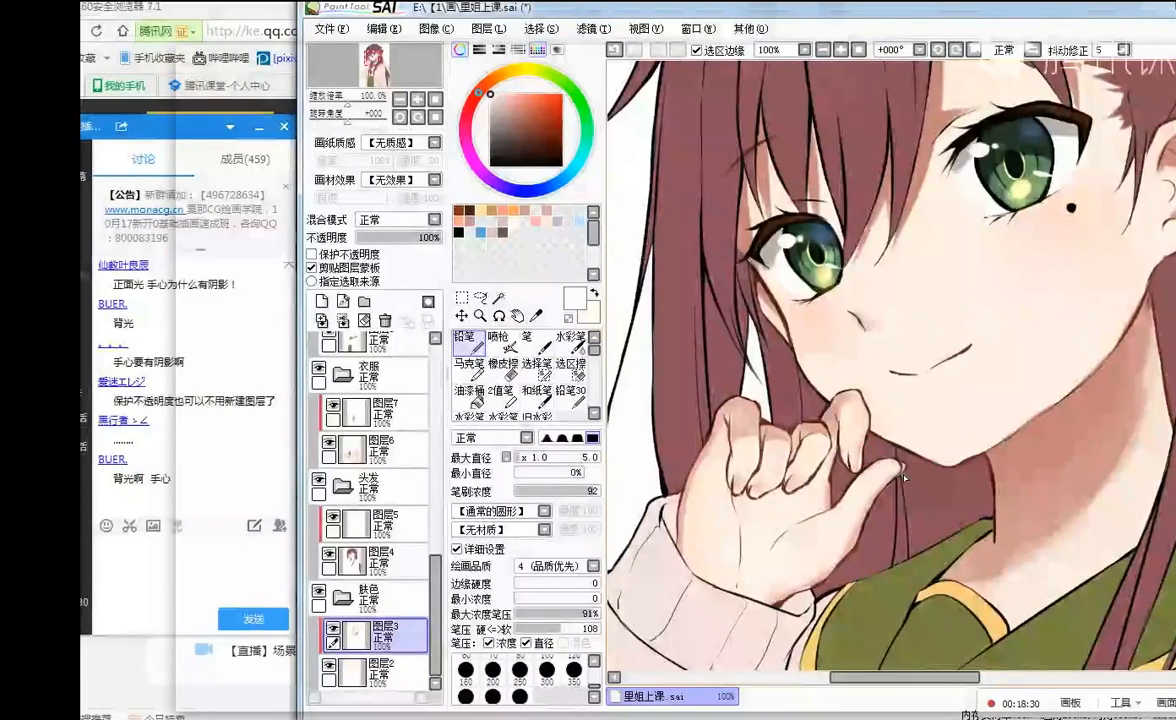
- On hair layer 图层5, darken the sampled hair colour to deep maroon and try 铅笔 shadow strokes at diameter 21 beside the bangs
{"action": "scroll", "coordinate": [828, 237], "scroll_direction": "down", "scroll_amount": 4}
{"action": "scroll", "coordinate": [828, 237], "scroll_direction": "up", "scroll_amount": 2}
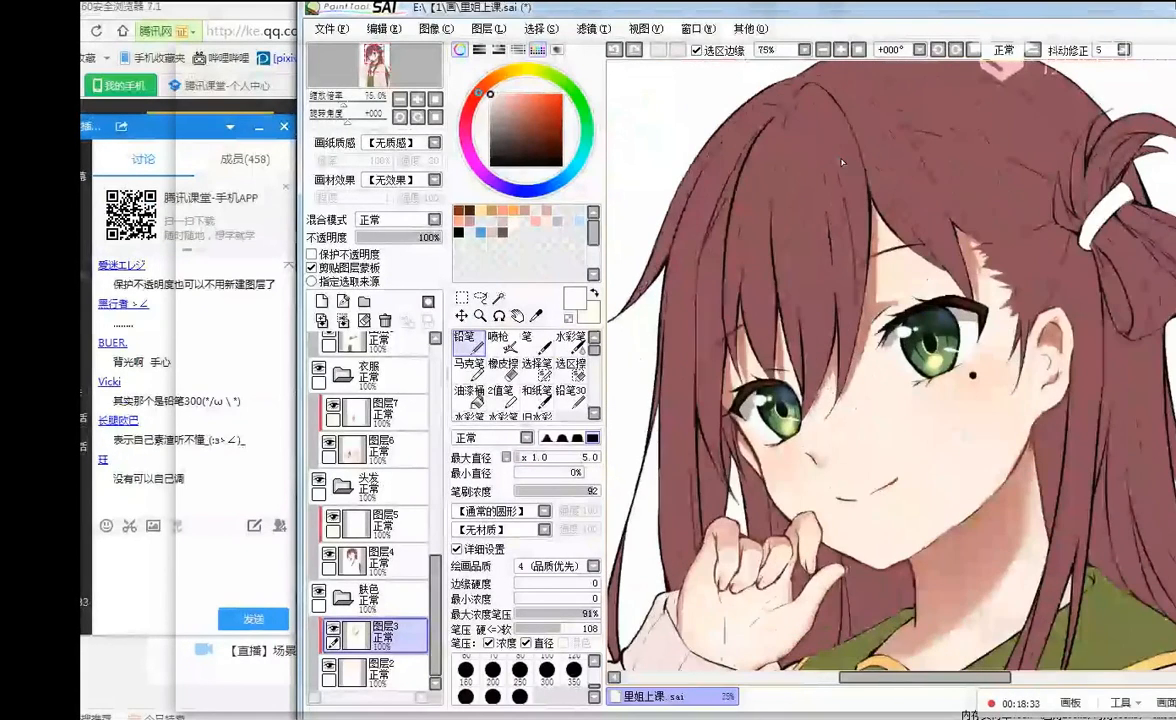
{"action": "left_click", "coordinate": [841, 140], "text": "alt"}
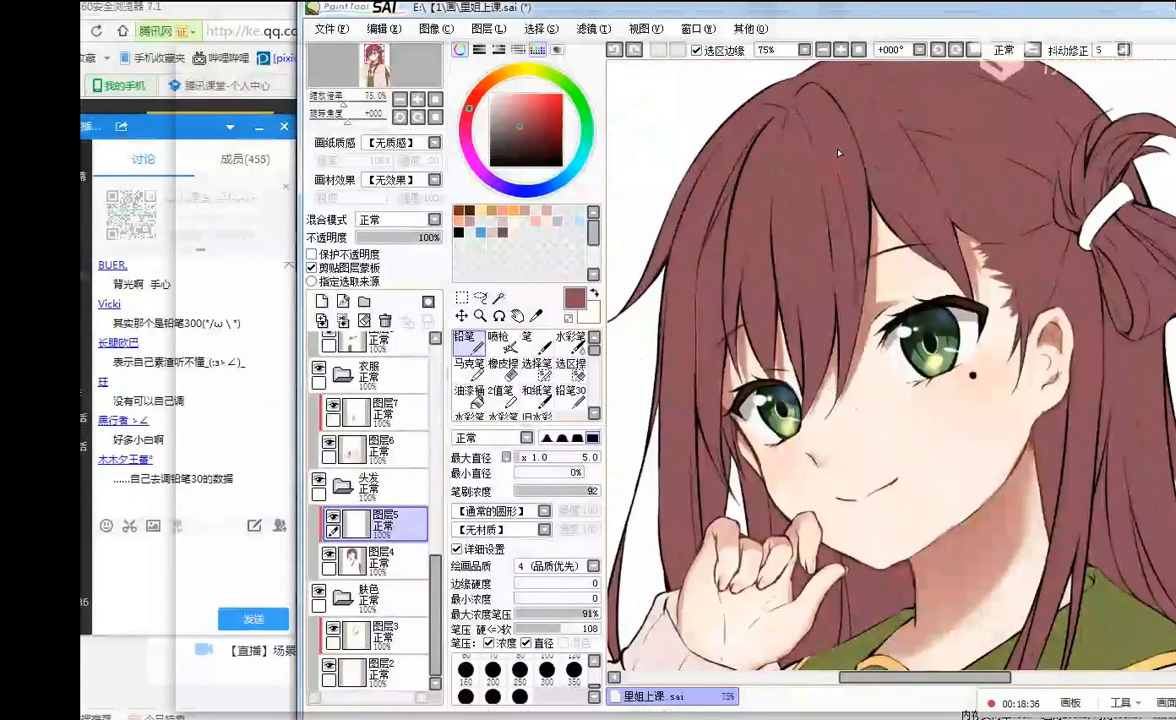
{"action": "scroll", "coordinate": [796, 136], "scroll_direction": "down", "scroll_amount": 2}
{"action": "scroll", "coordinate": [796, 133], "scroll_direction": "up", "scroll_amount": 2}
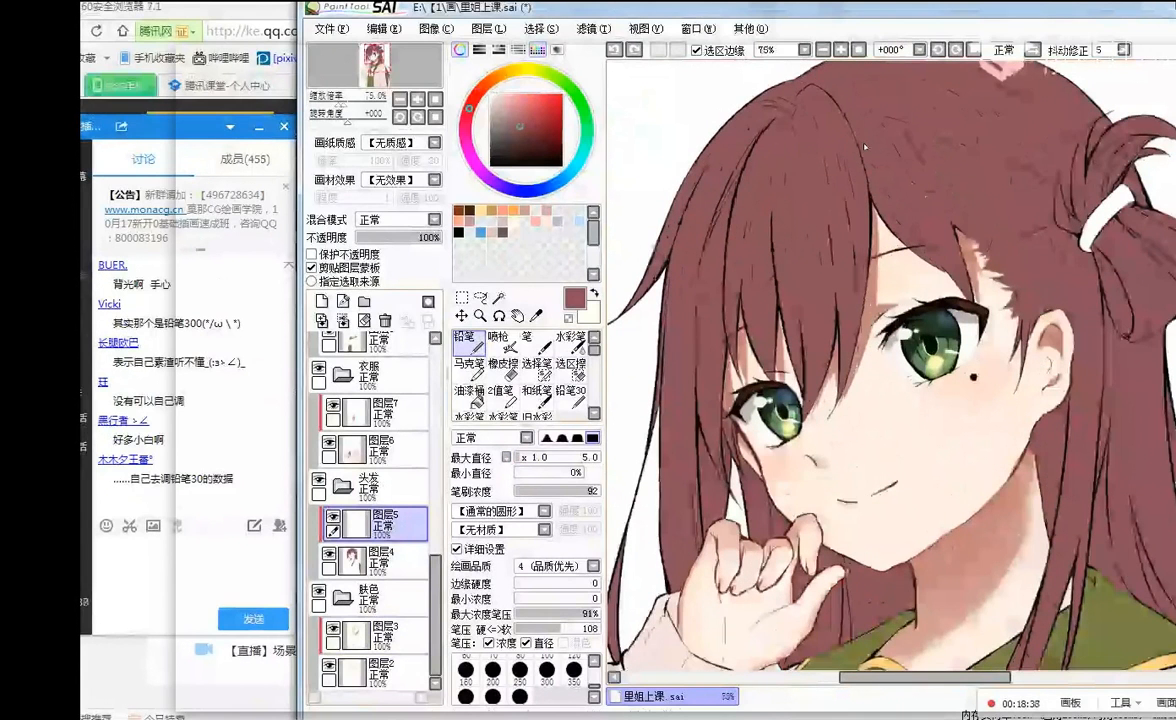
{"action": "left_click", "coordinate": [526, 457]}
{"action": "left_click_drag", "start_coordinate": [543, 125], "coordinate": [532, 144]}
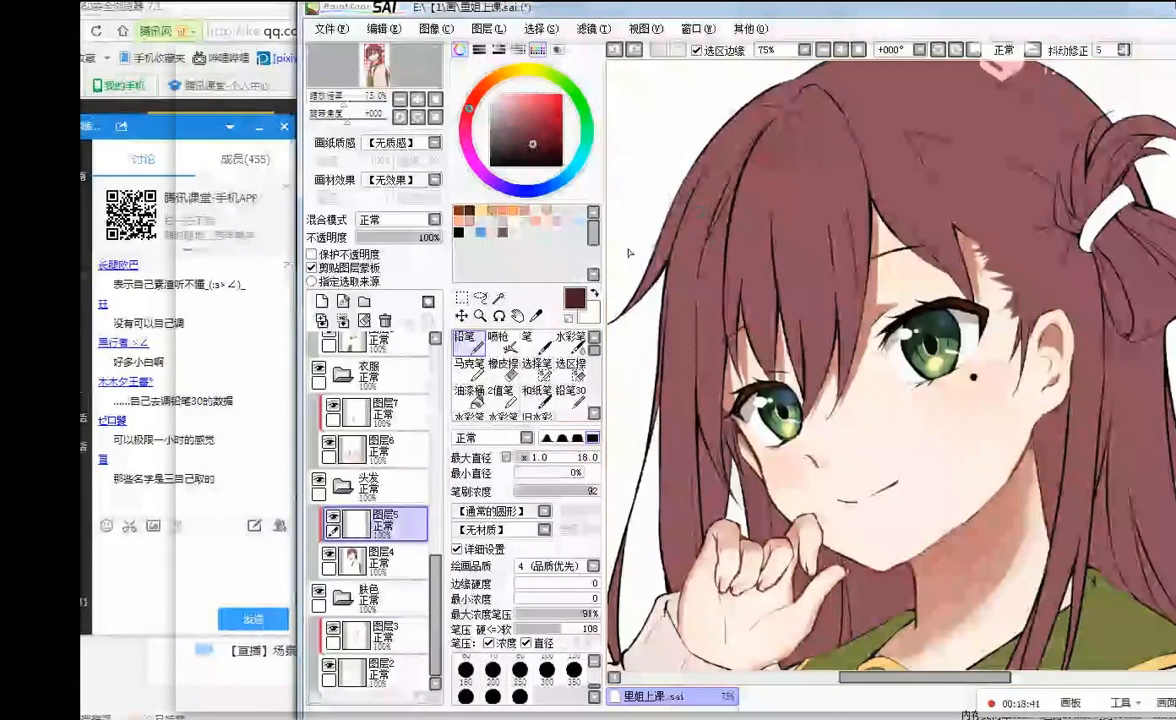
{"action": "left_click", "coordinate": [532, 457]}
{"action": "left_click_drag", "start_coordinate": [705, 240], "coordinate": [750, 140]}
{"action": "key", "text": "ctrl+z"}
{"action": "left_click_drag", "start_coordinate": [718, 198], "coordinate": [768, 128]}
{"action": "left_click_drag", "start_coordinate": [704, 240], "coordinate": [756, 134]}
{"action": "key", "text": "ctrl+z"}
{"action": "key", "text": "ctrl+z"}
- Paint a long tapering deep maroon shadow between the bangs and the side hair, from the upper strand down past the eye
{"action": "left_click_drag", "start_coordinate": [693, 316], "coordinate": [730, 170]}
{"action": "key", "text": "ctrl+z"}
{"action": "left_click_drag", "start_coordinate": [693, 330], "coordinate": [720, 200]}
{"action": "mouse_move", "coordinate": [698, 303]}
{"action": "left_mouse_down"}
{"action": "mouse_move", "coordinate": [707, 230]}
{"action": "mouse_move", "coordinate": [714, 424]}
{"action": "left_mouse_up"}
{"action": "key", "text": "ctrl+z"}
{"action": "key", "text": "ctrl+z"}
{"action": "mouse_move", "coordinate": [706, 245]}
{"action": "left_mouse_down"}
{"action": "mouse_move", "coordinate": [718, 470]}
{"action": "mouse_move", "coordinate": [733, 494]}
{"action": "left_mouse_up"}
{"action": "key", "text": "ctrl+z"}
{"action": "left_click_drag", "start_coordinate": [720, 337], "coordinate": [729, 495]}
{"action": "mouse_move", "coordinate": [714, 222]}
{"action": "left_mouse_down"}
{"action": "mouse_move", "coordinate": [708, 300]}
{"action": "mouse_move", "coordinate": [737, 370]}
{"action": "left_mouse_up"}
{"action": "key", "text": "ctrl+z"}
{"action": "left_click_drag", "start_coordinate": [728, 281], "coordinate": [736, 374]}
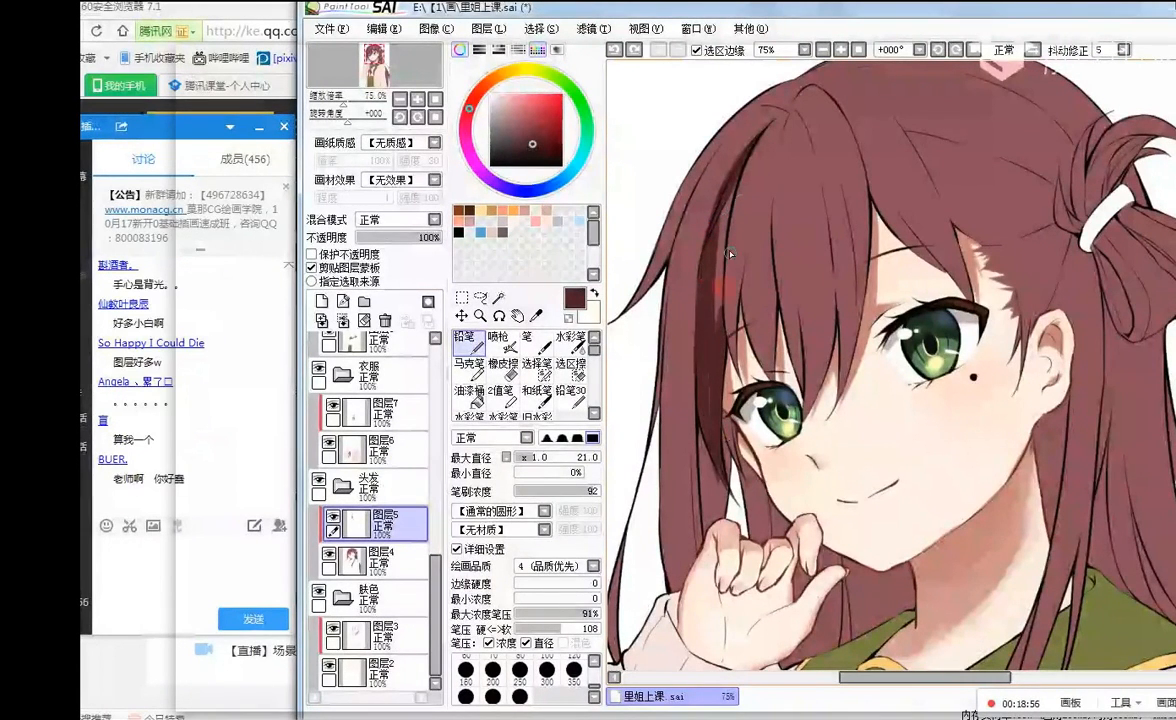
{"action": "key", "text": "ctrl+z"}
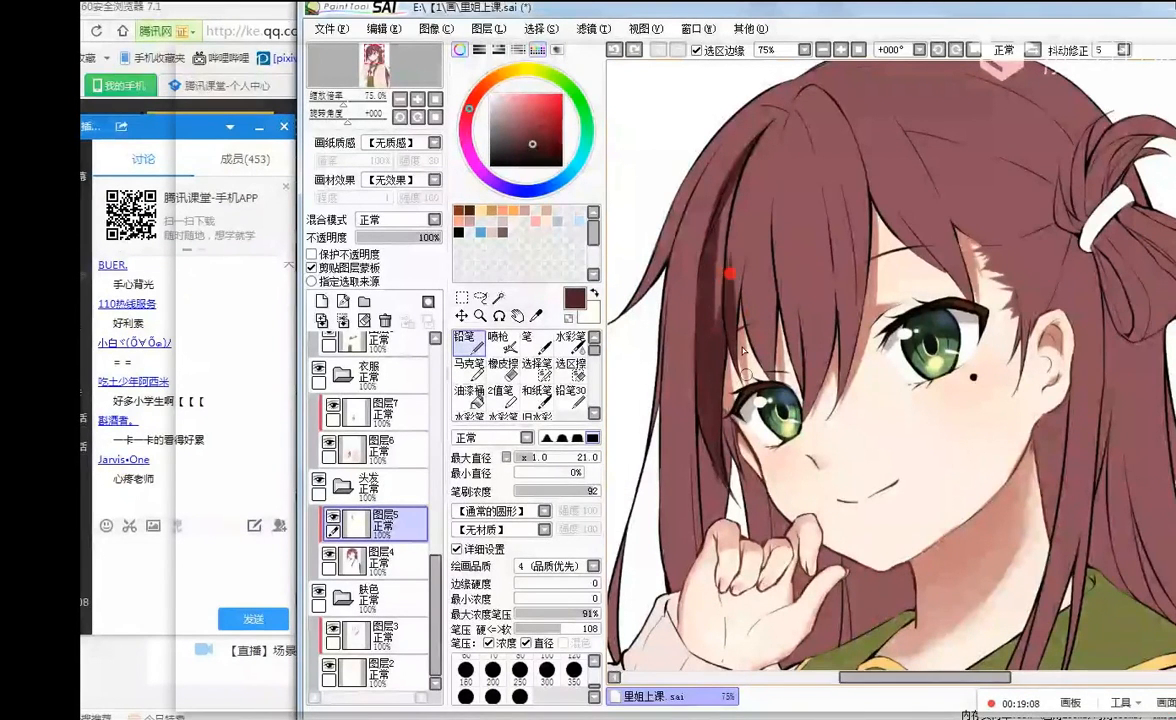
- Paint soft maroon shading on the bangs above the viewer's left eye with the 马克笔 brush at diameter 42
{"action": "left_click", "coordinate": [469, 364]}
{"action": "left_click", "coordinate": [539, 456]}
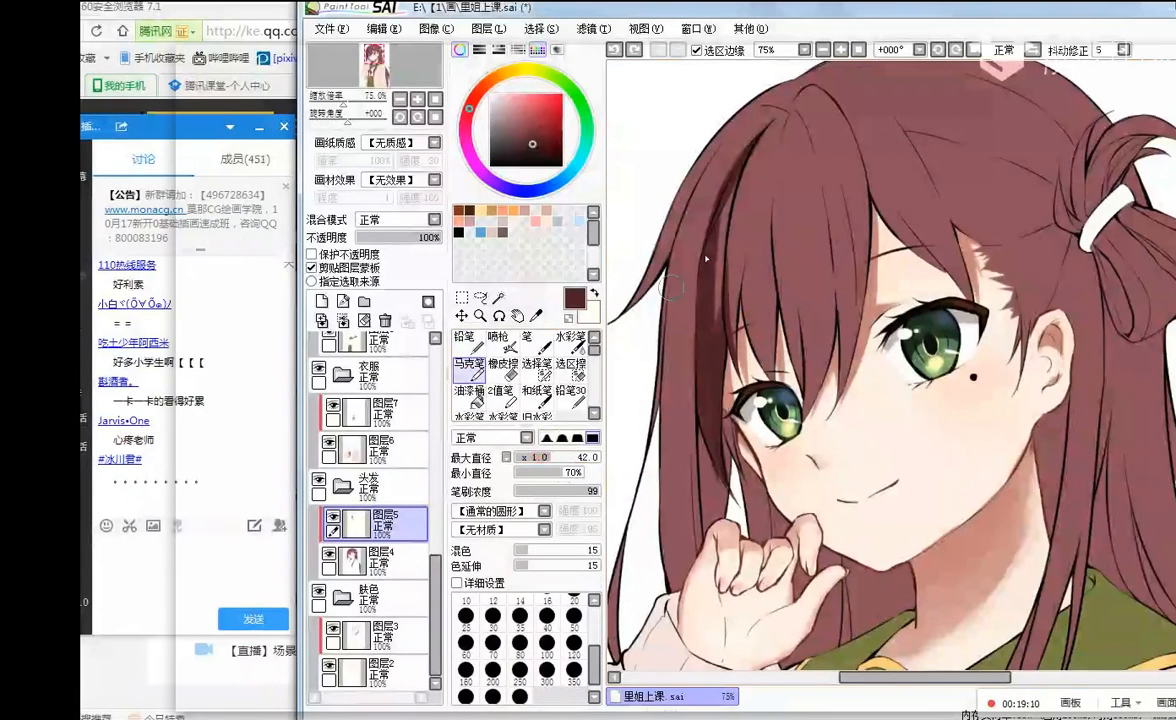
{"action": "left_click_drag", "start_coordinate": [685, 195], "coordinate": [680, 342]}
{"action": "key", "text": "ctrl+z"}
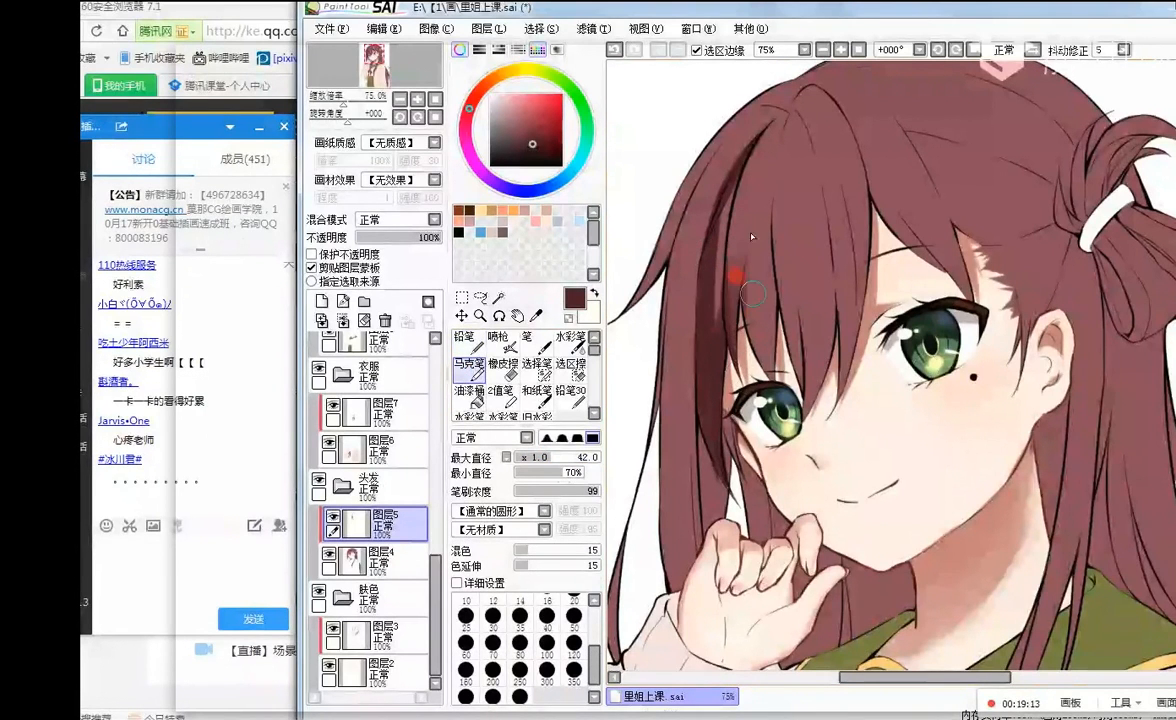
{"action": "left_click_drag", "start_coordinate": [708, 236], "coordinate": [692, 345]}
{"action": "key", "text": "ctrl+z"}
{"action": "left_click_drag", "start_coordinate": [766, 258], "coordinate": [776, 385]}
{"action": "key", "text": "ctrl+z"}
{"action": "left_click_drag", "start_coordinate": [772, 262], "coordinate": [780, 358]}
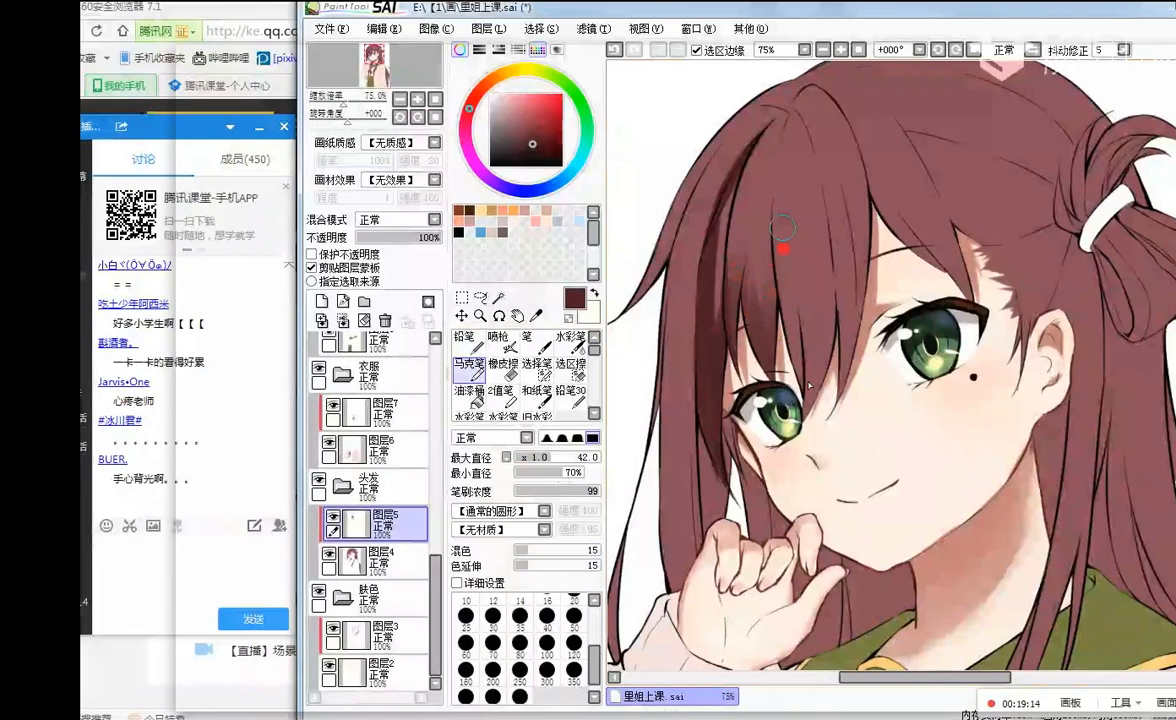
{"action": "left_click_drag", "start_coordinate": [783, 232], "coordinate": [808, 385]}
{"action": "key", "text": "ctrl+z"}
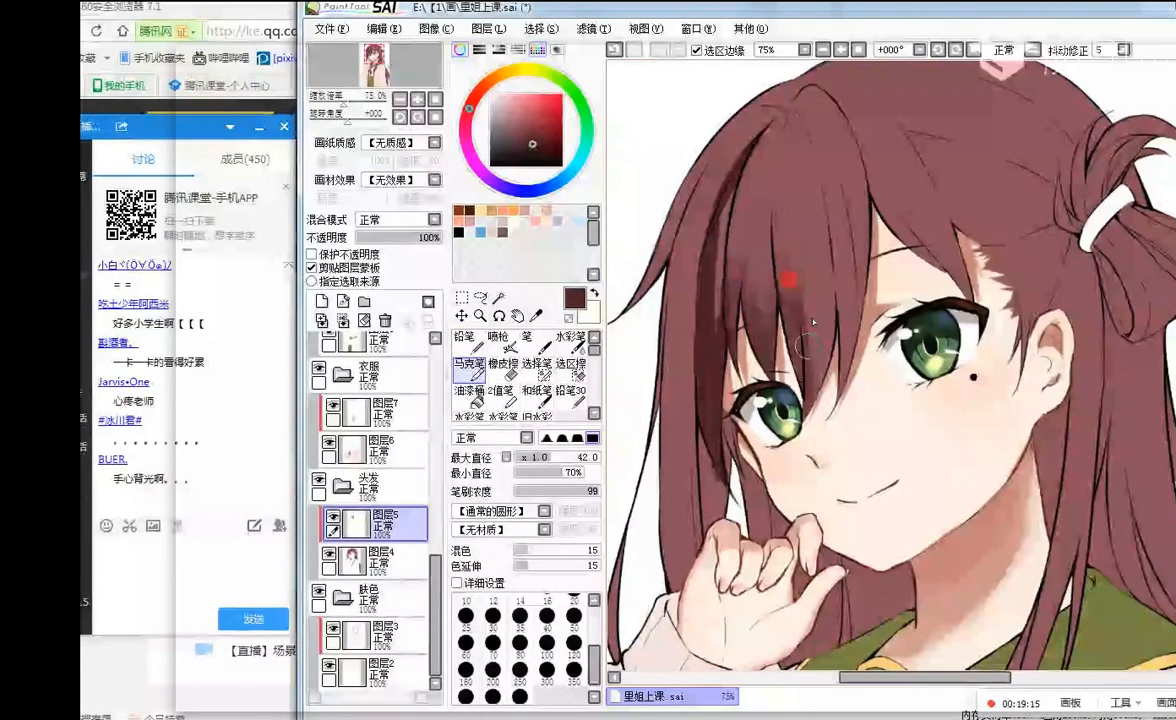
- Extend the soft maroon shading across the central bangs and onto the swept strand over the forehead
{"action": "mouse_move", "coordinate": [818, 388]}
{"action": "left_mouse_down"}
{"action": "mouse_move", "coordinate": [832, 237]}
{"action": "mouse_move", "coordinate": [812, 221]}
{"action": "left_mouse_up"}
{"action": "mouse_move", "coordinate": [842, 378]}
{"action": "left_mouse_down"}
{"action": "mouse_move", "coordinate": [840, 270]}
{"action": "mouse_move", "coordinate": [861, 210]}
{"action": "left_mouse_up"}
{"action": "mouse_move", "coordinate": [861, 352]}
{"action": "left_mouse_down"}
{"action": "mouse_move", "coordinate": [866, 221]}
{"action": "mouse_move", "coordinate": [814, 205]}
{"action": "left_mouse_up"}
{"action": "key", "text": "ctrl+z"}
{"action": "left_click_drag", "start_coordinate": [874, 266], "coordinate": [828, 222]}
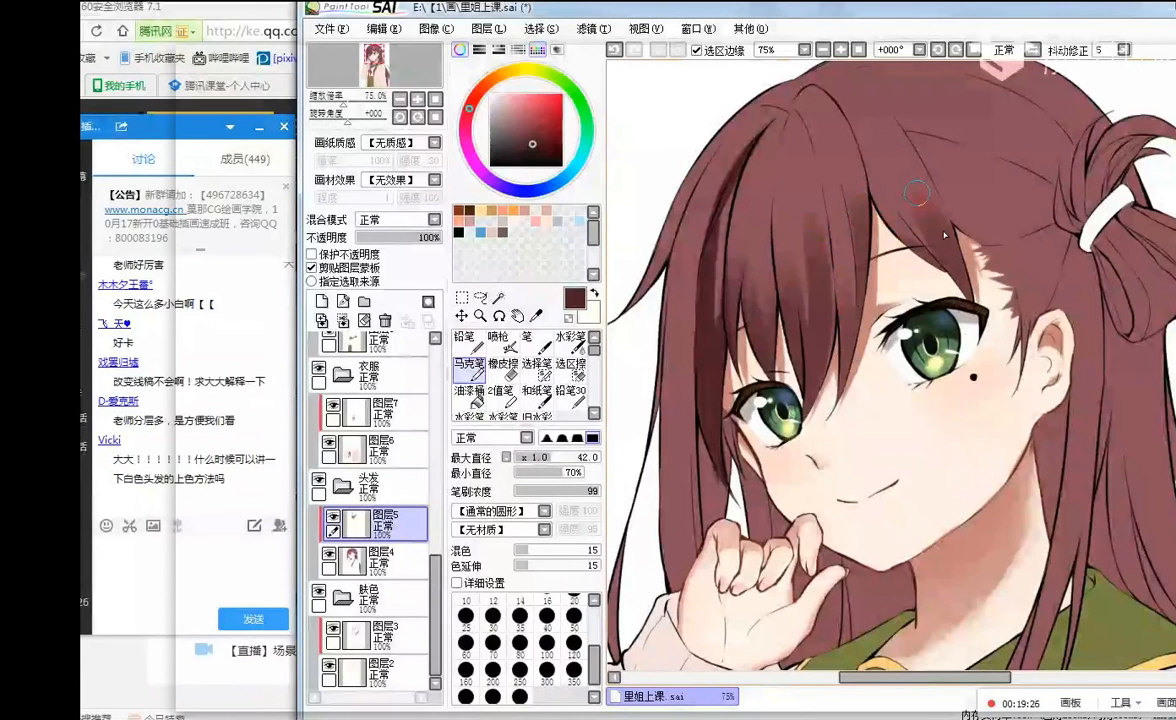
{"action": "left_click_drag", "start_coordinate": [917, 192], "coordinate": [928, 207]}
- Shade the side lock beside the face and the hair behind the hand and chin with soft maroon strokes
{"action": "scroll", "coordinate": [951, 244], "scroll_direction": "down", "scroll_amount": 1}
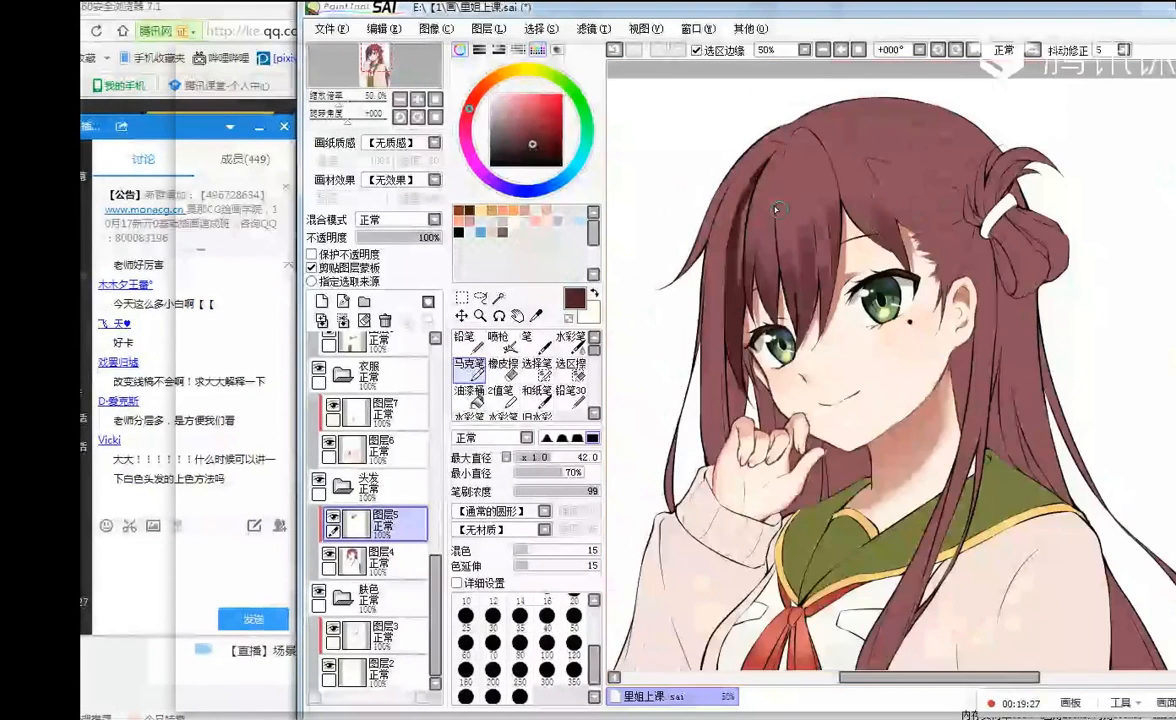
{"action": "scroll", "coordinate": [781, 188], "scroll_direction": "up", "scroll_amount": 1}
{"action": "scroll", "coordinate": [781, 188], "scroll_direction": "down", "scroll_amount": 1}
{"action": "left_click", "coordinate": [722, 276]}
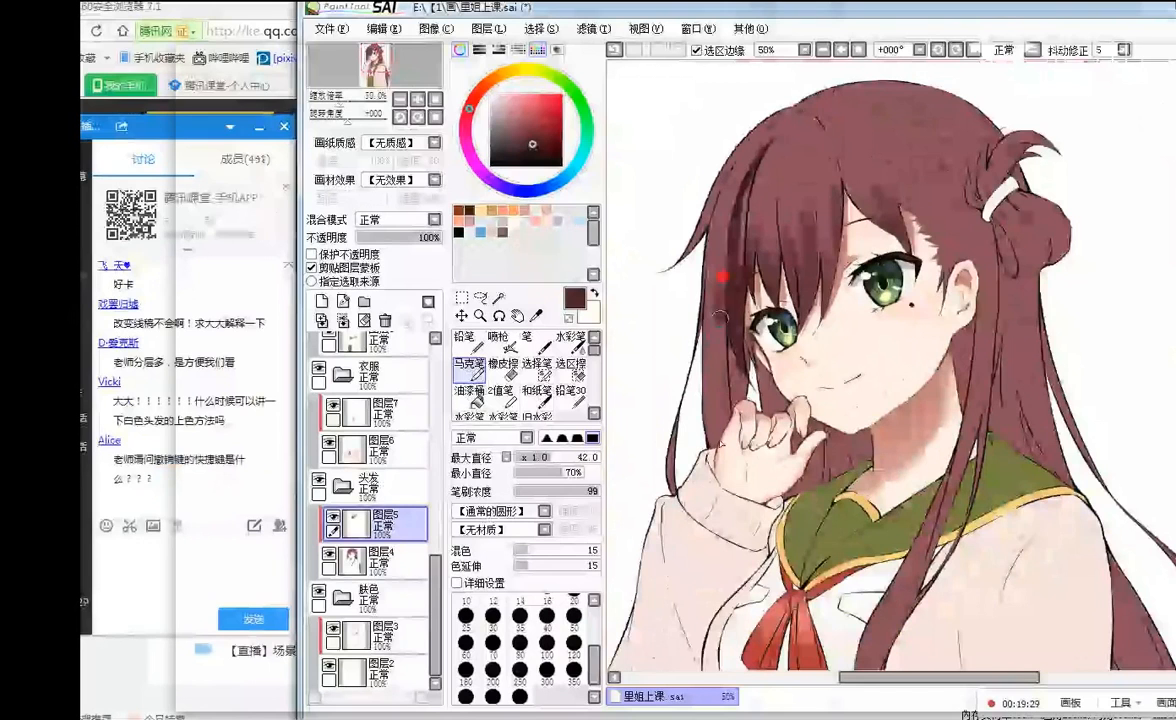
{"action": "left_click", "coordinate": [748, 348]}
{"action": "key", "text": "ctrl+z"}
{"action": "mouse_move", "coordinate": [760, 356]}
{"action": "left_mouse_down"}
{"action": "mouse_move", "coordinate": [784, 405]}
{"action": "mouse_move", "coordinate": [782, 371]}
{"action": "mouse_move", "coordinate": [790, 400]}
{"action": "mouse_move", "coordinate": [828, 410]}
{"action": "mouse_move", "coordinate": [842, 465]}
{"action": "left_mouse_up"}
{"action": "left_click", "coordinate": [783, 390]}
{"action": "left_click_drag", "start_coordinate": [838, 399], "coordinate": [863, 481]}
{"action": "left_click_drag", "start_coordinate": [792, 392], "coordinate": [807, 437]}
{"action": "key", "text": "ctrl+z"}
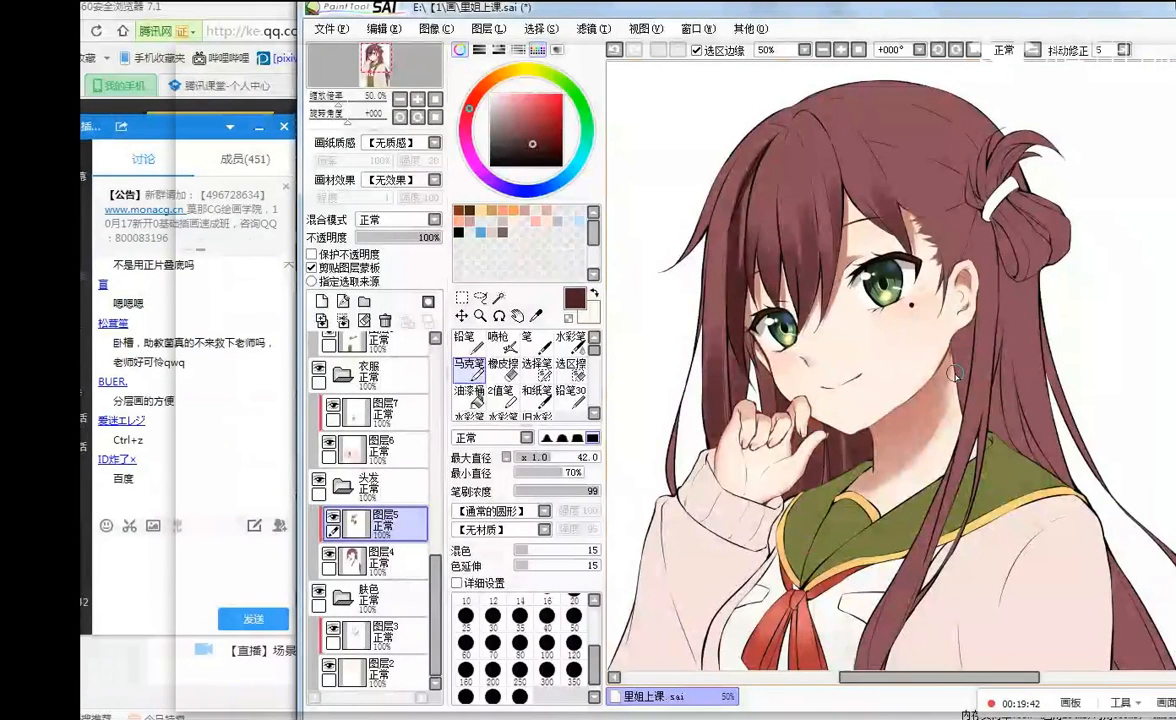
- Paint soft maroon shading down the long hair behind the ear to the collar with the 马克笔 brush
{"action": "mouse_move", "coordinate": [978, 314]}
{"action": "left_mouse_down"}
{"action": "mouse_move", "coordinate": [974, 360]}
{"action": "mouse_move", "coordinate": [953, 362]}
{"action": "mouse_move", "coordinate": [961, 342]}
{"action": "mouse_move", "coordinate": [967, 397]}
{"action": "mouse_move", "coordinate": [955, 380]}
{"action": "mouse_move", "coordinate": [946, 431]}
{"action": "mouse_move", "coordinate": [976, 359]}
{"action": "mouse_move", "coordinate": [959, 343]}
{"action": "mouse_move", "coordinate": [946, 429]}
{"action": "mouse_move", "coordinate": [959, 371]}
{"action": "mouse_move", "coordinate": [1007, 317]}
{"action": "mouse_move", "coordinate": [998, 421]}
{"action": "left_mouse_up"}
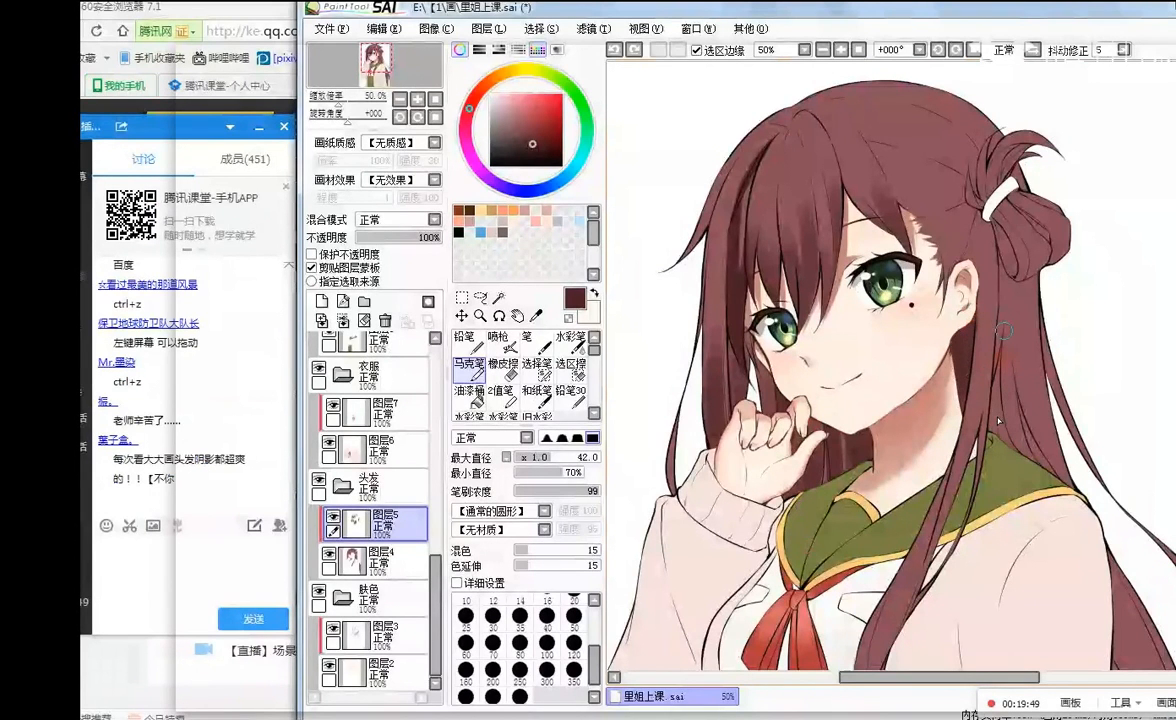
{"action": "left_click_drag", "start_coordinate": [1004, 331], "coordinate": [1003, 468]}
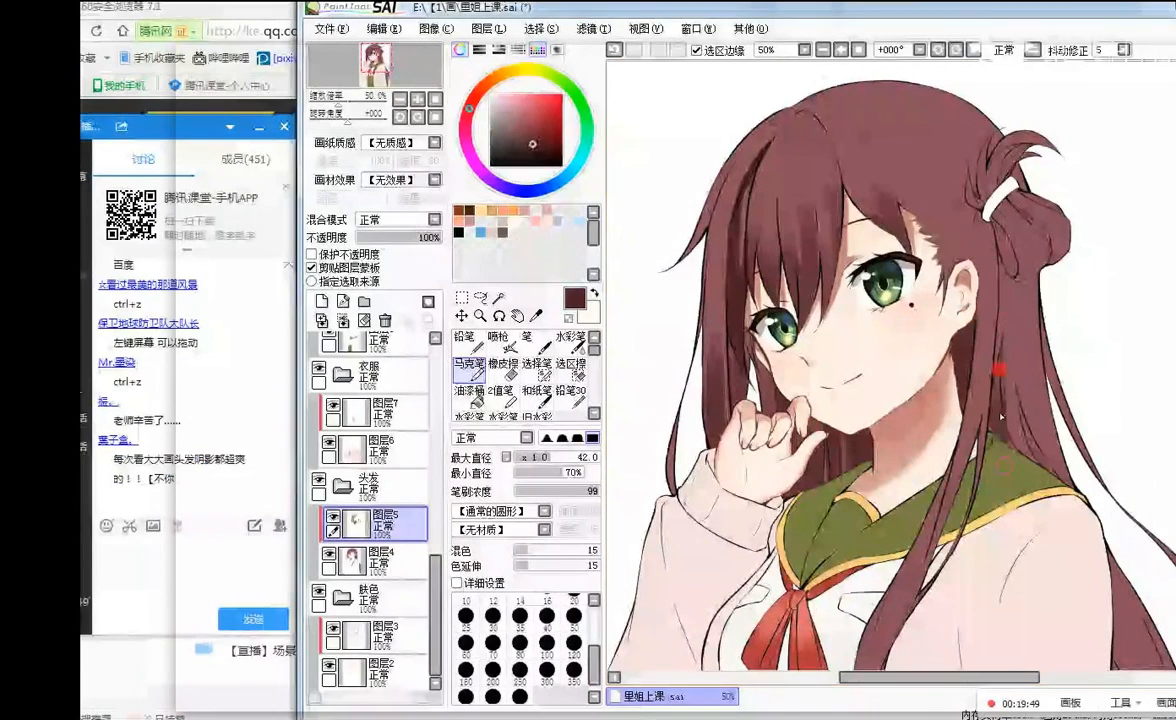
{"action": "mouse_move", "coordinate": [999, 369]}
{"action": "left_mouse_down"}
{"action": "mouse_move", "coordinate": [1016, 484]}
{"action": "mouse_move", "coordinate": [1009, 446]}
{"action": "left_mouse_up"}
- Trim the shading on the long hair behind the ear with the 橡皮擦 eraser at diameter 34, raising its density to 89
{"action": "key", "text": "e"}
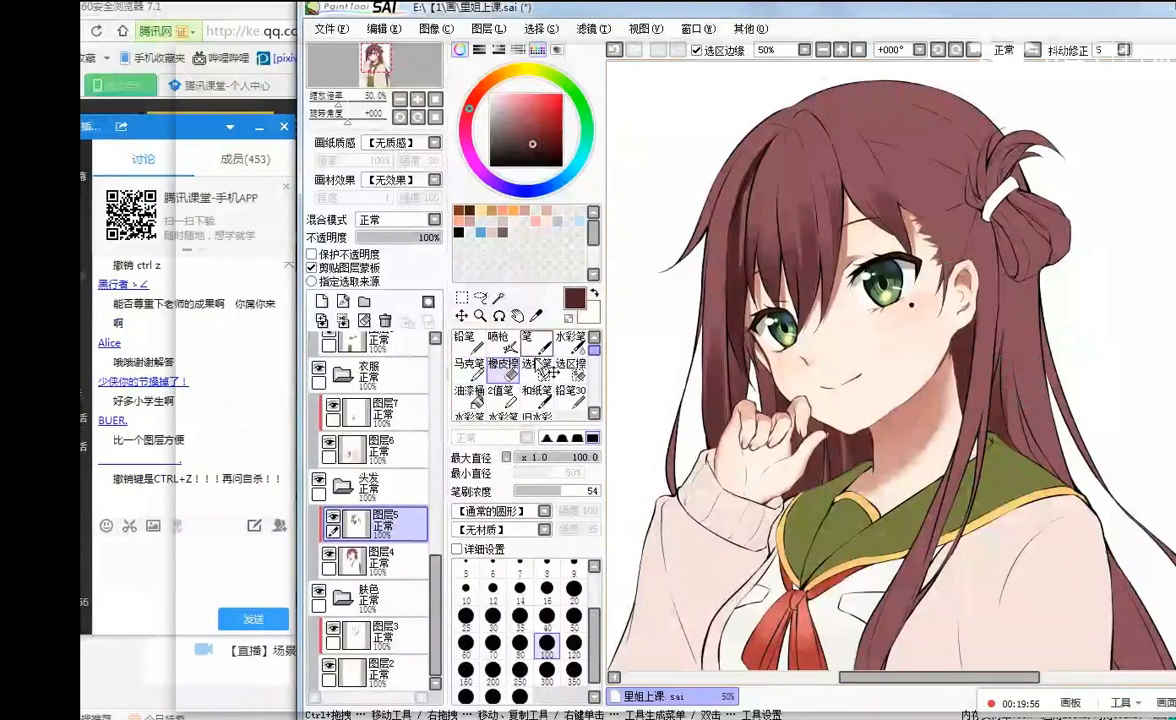
{"action": "left_click", "coordinate": [540, 457]}
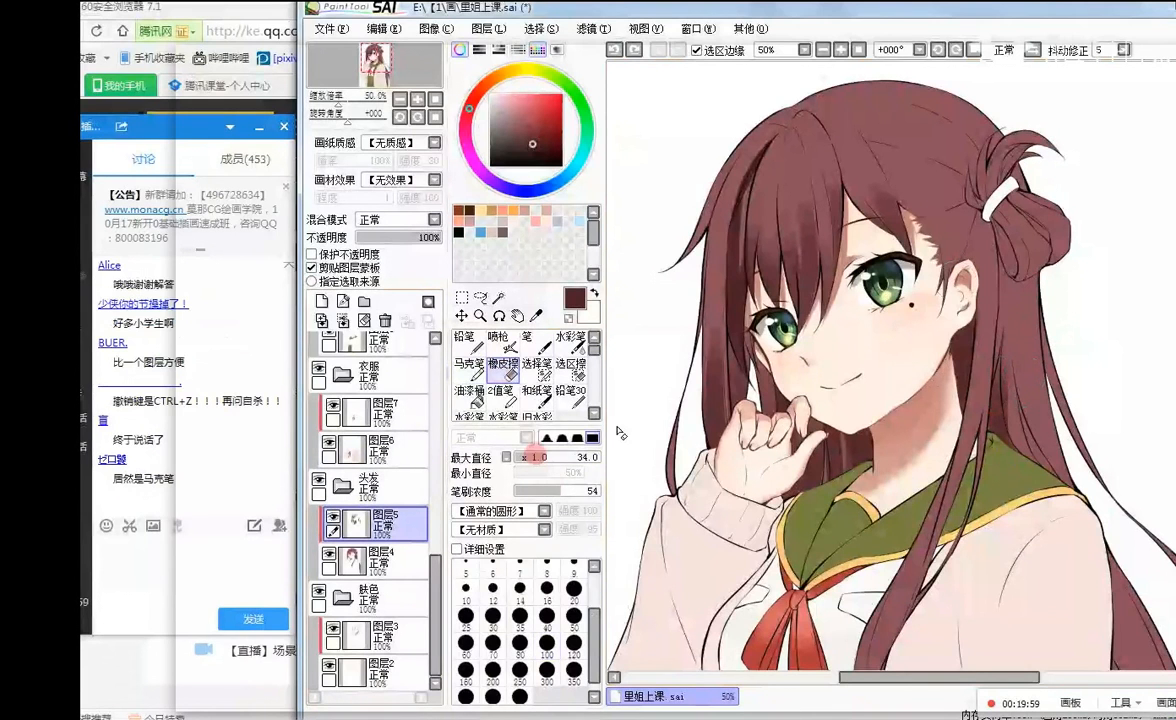
{"action": "left_click_drag", "start_coordinate": [1019, 425], "coordinate": [1013, 365]}
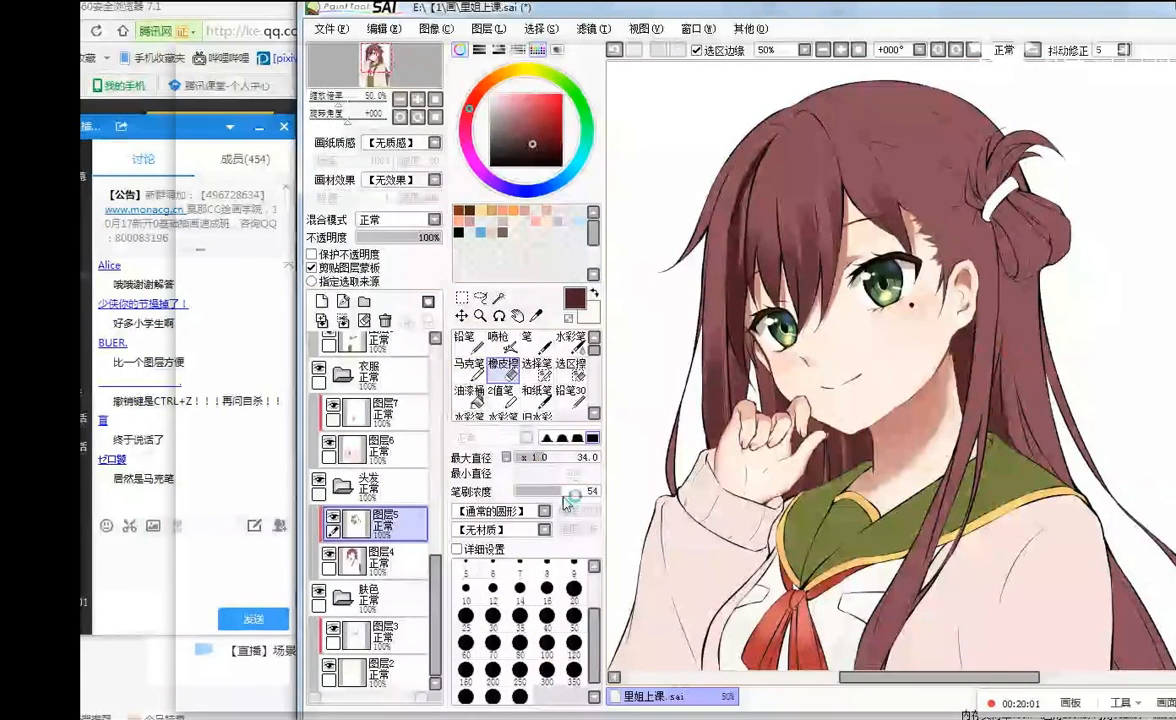
{"action": "left_click_drag", "start_coordinate": [564, 494], "coordinate": [592, 493]}
{"action": "left_click_drag", "start_coordinate": [1009, 362], "coordinate": [1022, 443]}
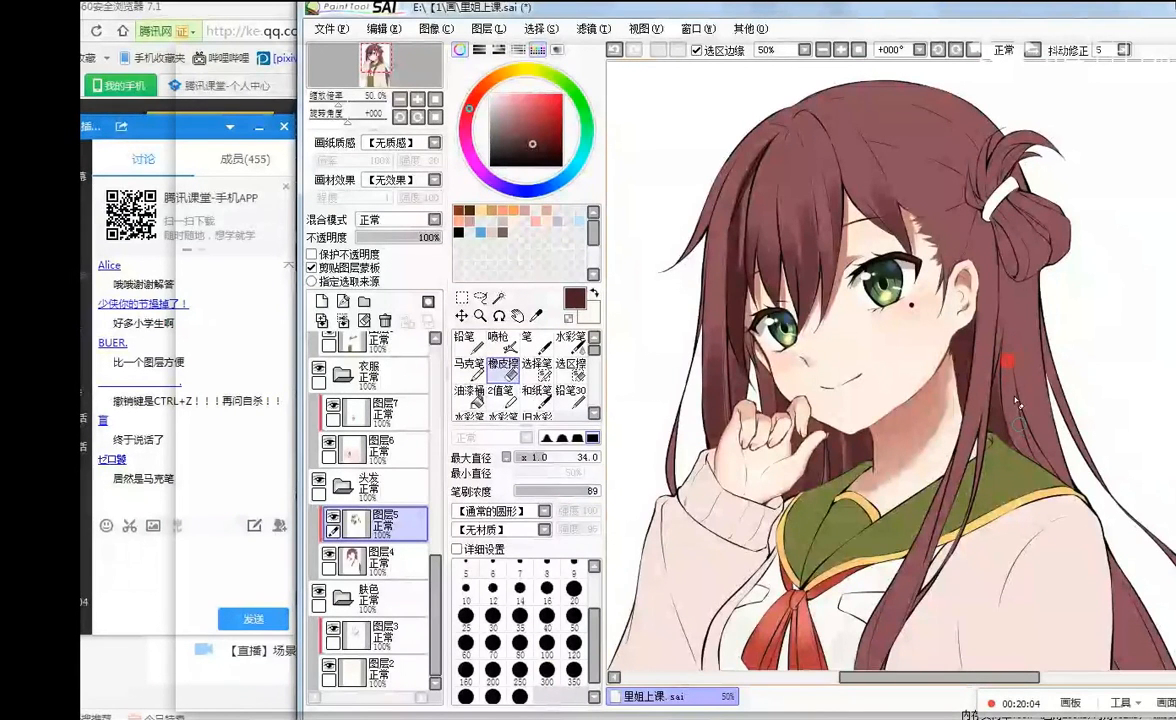
- Paint a crisp maroon shadow down the long hair falling over the collar with the 铅笔 brush at diameter 21
{"action": "key", "text": "e"}
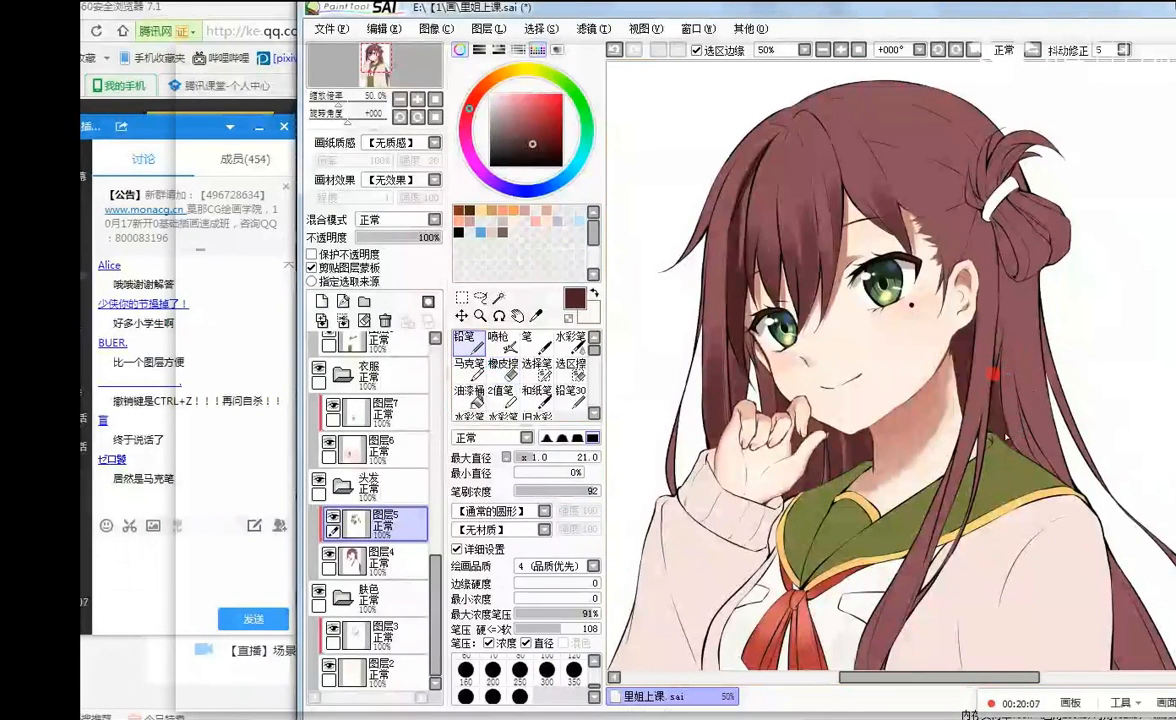
{"action": "left_click_drag", "start_coordinate": [1019, 449], "coordinate": [1040, 472]}
{"action": "key", "text": "ctrl+z"}
{"action": "mouse_move", "coordinate": [1011, 362]}
{"action": "left_mouse_down"}
{"action": "mouse_move", "coordinate": [1052, 477]}
{"action": "mouse_move", "coordinate": [1044, 467]}
{"action": "left_mouse_up"}
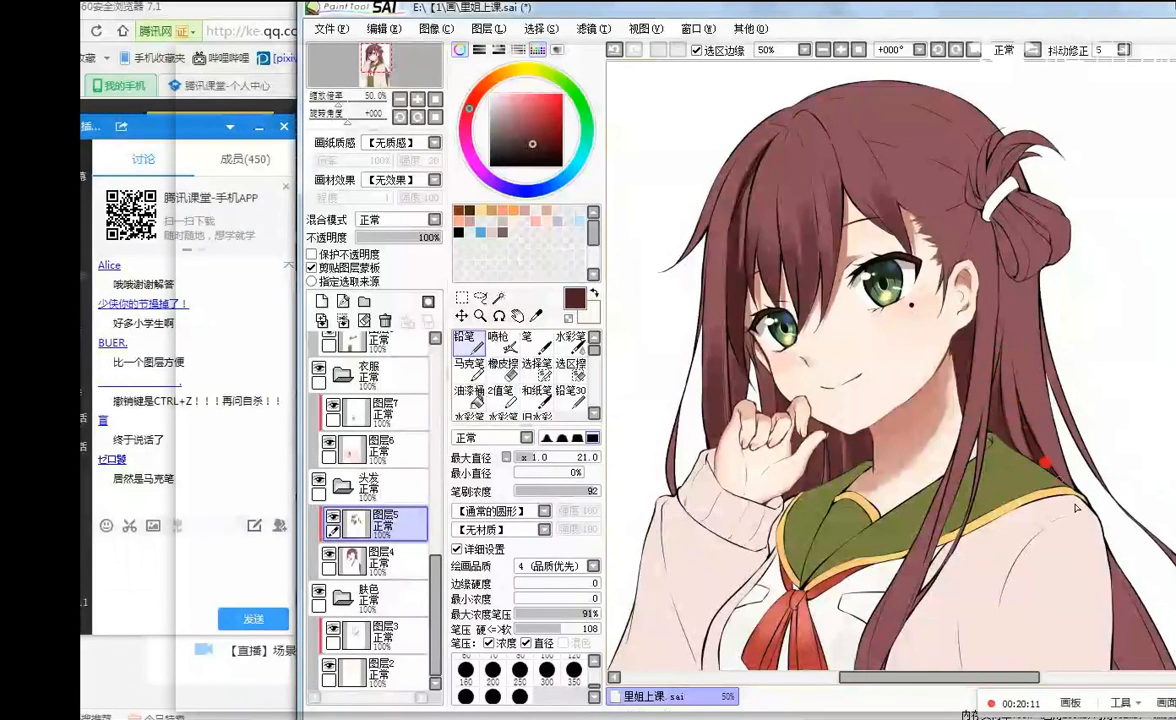
{"action": "left_click_drag", "start_coordinate": [997, 227], "coordinate": [1004, 258]}
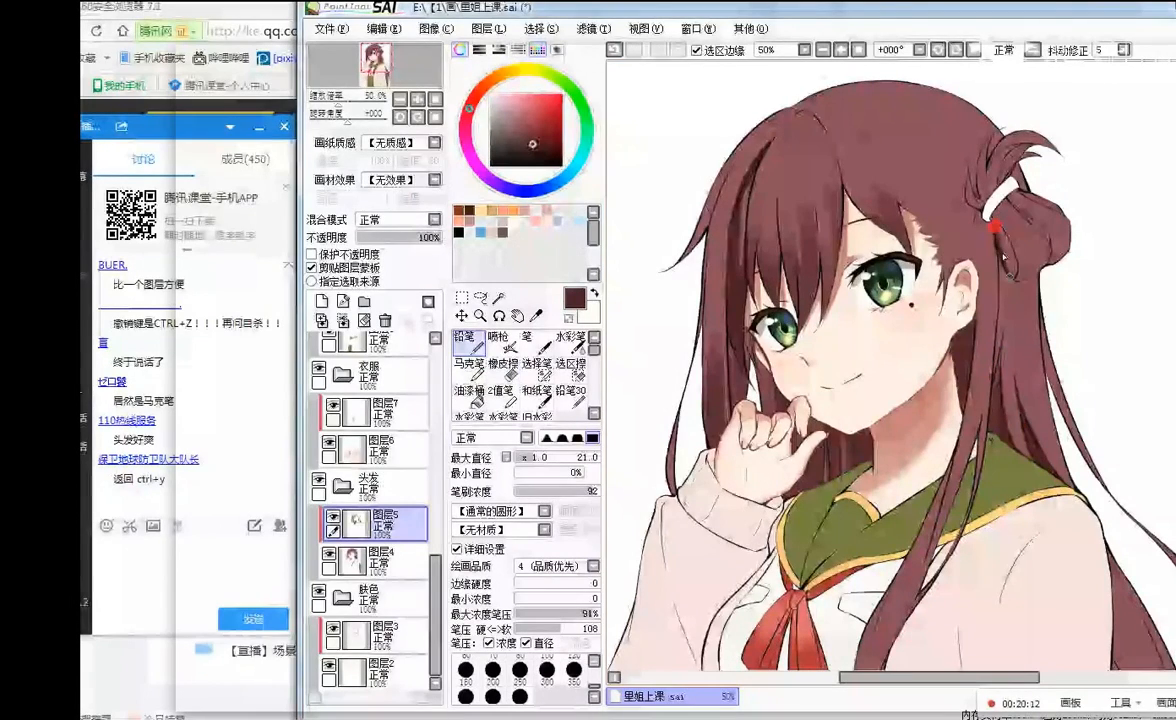
{"action": "key", "text": "ctrl+z"}
{"action": "key", "text": "h"}
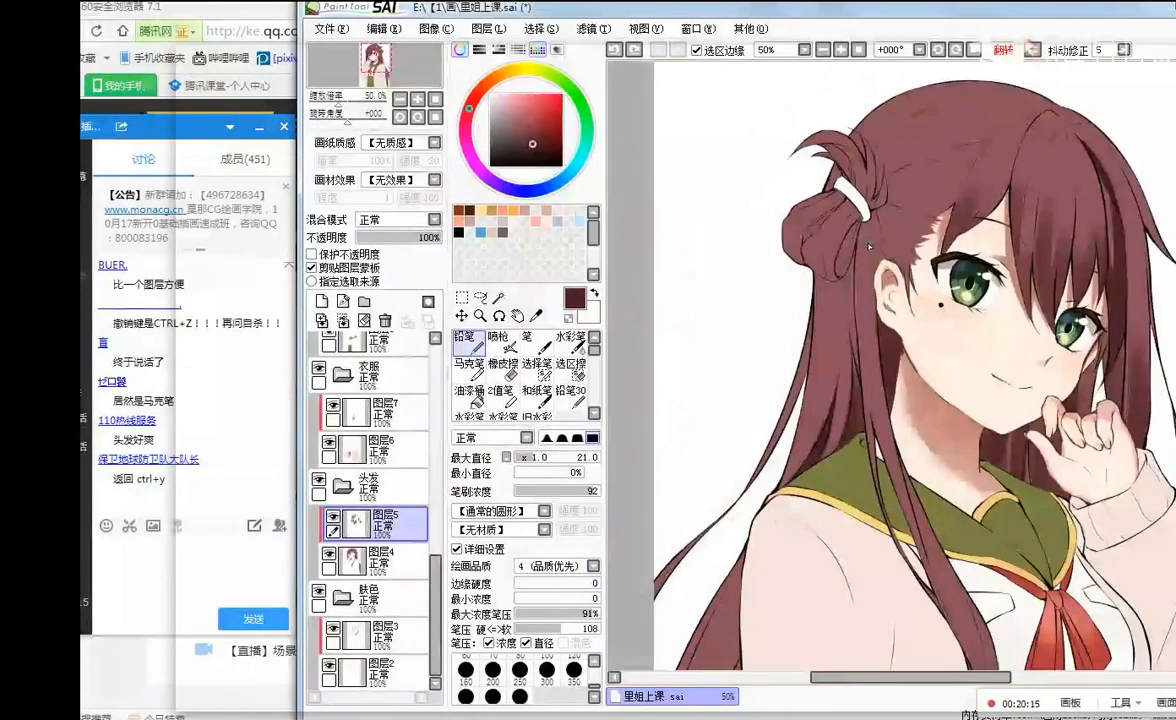
{"action": "scroll", "coordinate": [1030, 142], "scroll_direction": "down", "scroll_amount": 1}
{"action": "scroll", "coordinate": [1032, 142], "scroll_direction": "up", "scroll_amount": 1}
{"action": "mouse_move", "coordinate": [985, 178]}
{"action": "left_mouse_down"}
{"action": "mouse_move", "coordinate": [971, 202]}
{"action": "mouse_move", "coordinate": [987, 169]}
{"action": "mouse_move", "coordinate": [996, 271]}
{"action": "left_mouse_up"}
{"action": "key", "text": "ctrl+z"}
{"action": "key", "text": "h"}
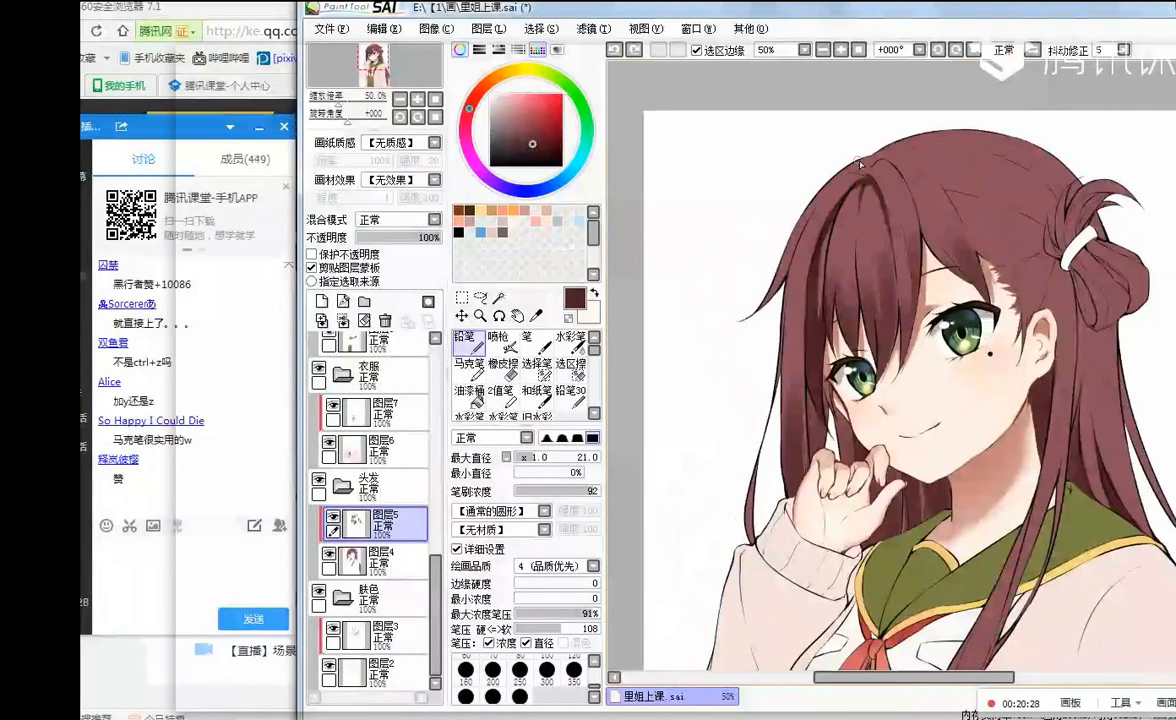
- Darken the hair parting with the 铅笔 brush and softly shade the outer side hair with the 马克笔 brush at diameter 32
{"action": "left_click_drag", "start_coordinate": [866, 176], "coordinate": [856, 189]}
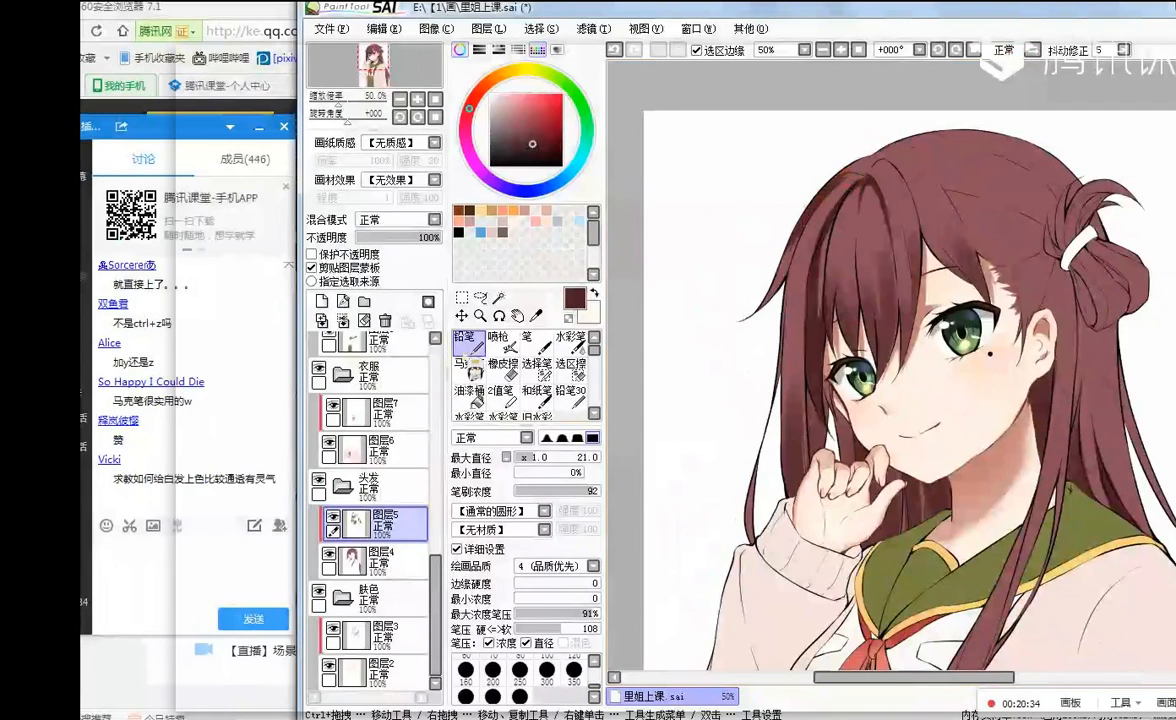
{"action": "left_click", "coordinate": [469, 366]}
{"action": "left_click", "coordinate": [557, 457]}
{"action": "mouse_move", "coordinate": [790, 338]}
{"action": "left_mouse_down"}
{"action": "mouse_move", "coordinate": [798, 290]}
{"action": "mouse_move", "coordinate": [780, 424]}
{"action": "left_mouse_up"}
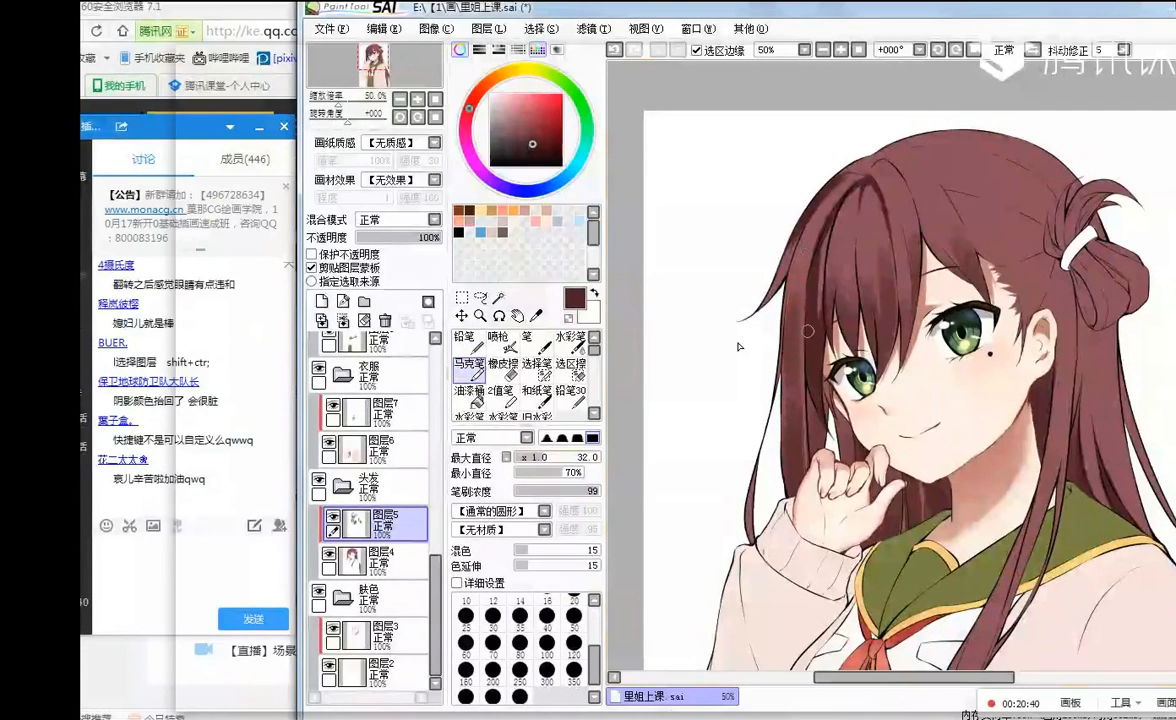
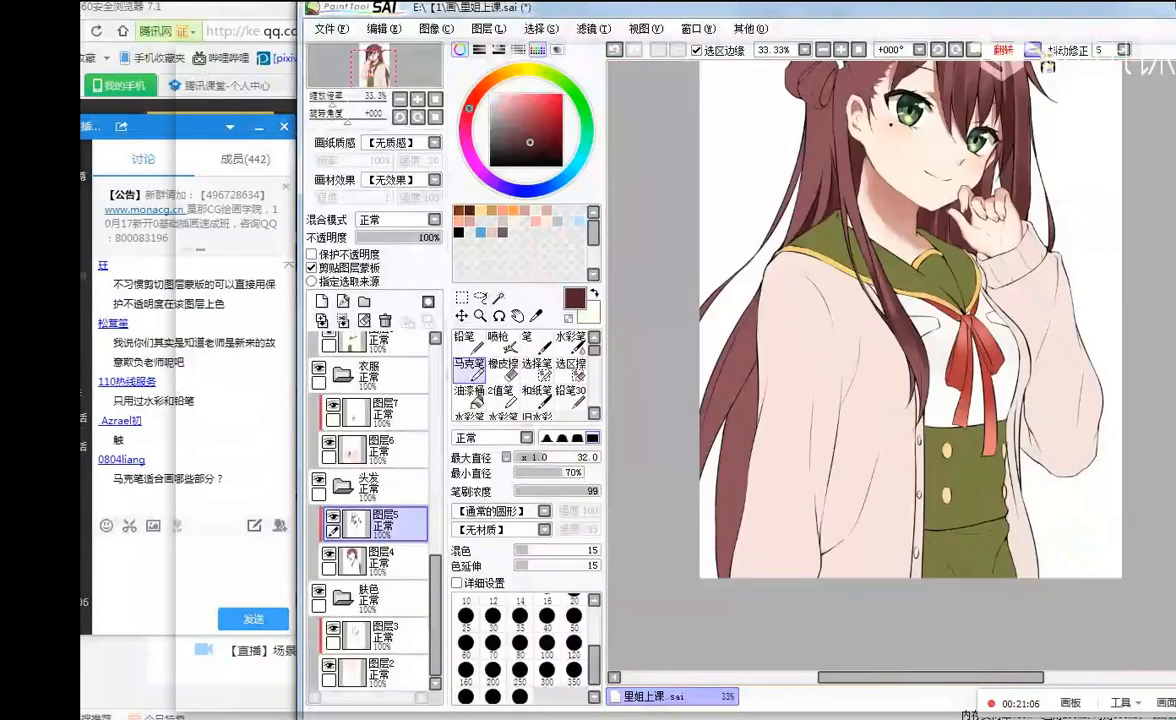
- Restore the unmirrored view and paint soft maroon shading on the hair bun with the 马克笔 brush at diameter 32
{"action": "left_click", "coordinate": [1039, 52]}
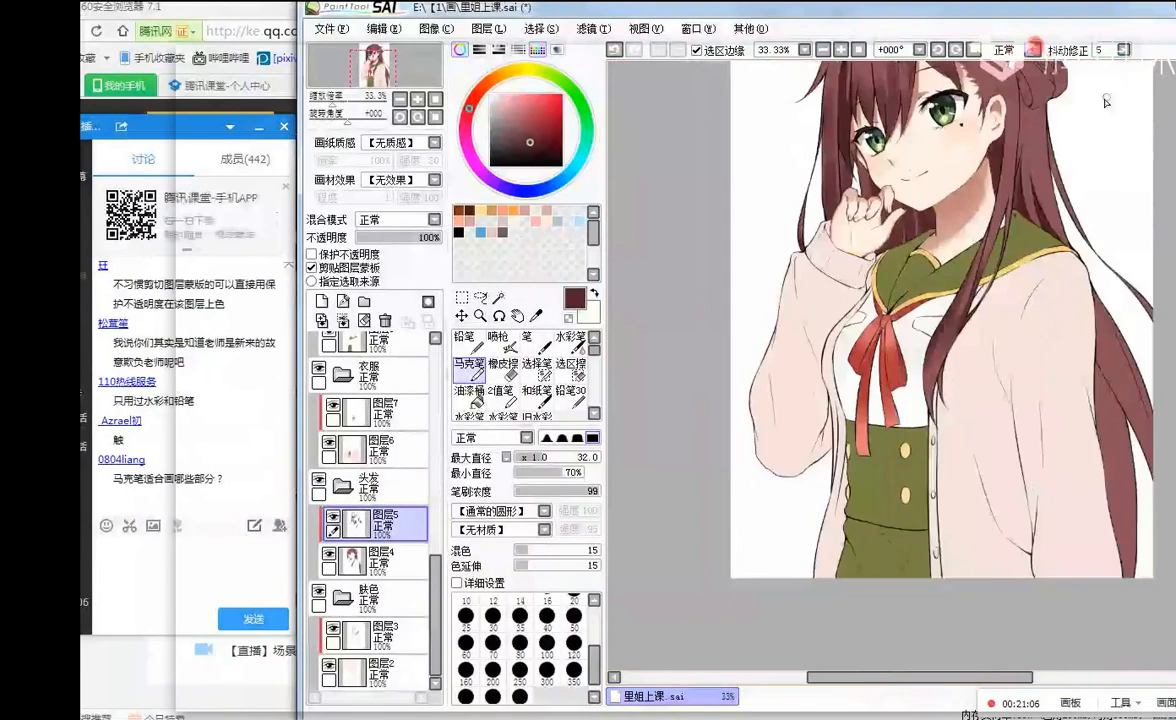
{"action": "scroll", "coordinate": [1106, 101], "scroll_direction": "up", "scroll_amount": 1}
{"action": "left_click_drag", "start_coordinate": [1106, 101], "coordinate": [1084, 196]}
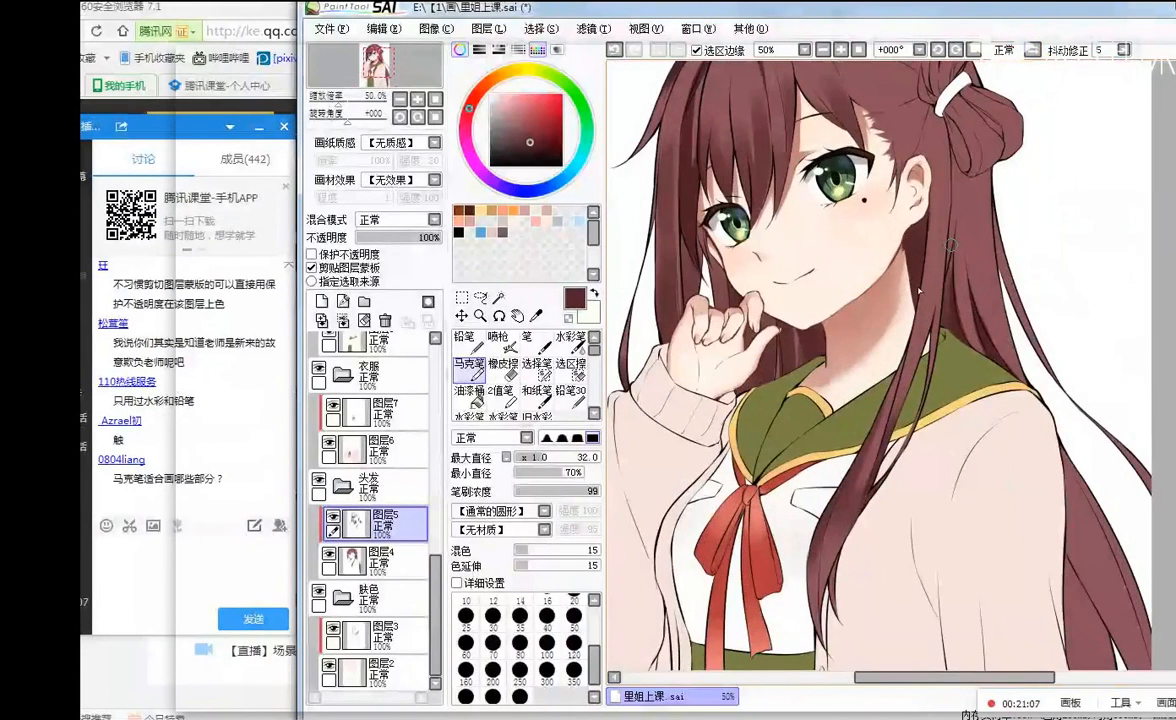
{"action": "left_click_drag", "start_coordinate": [989, 85], "coordinate": [971, 121]}
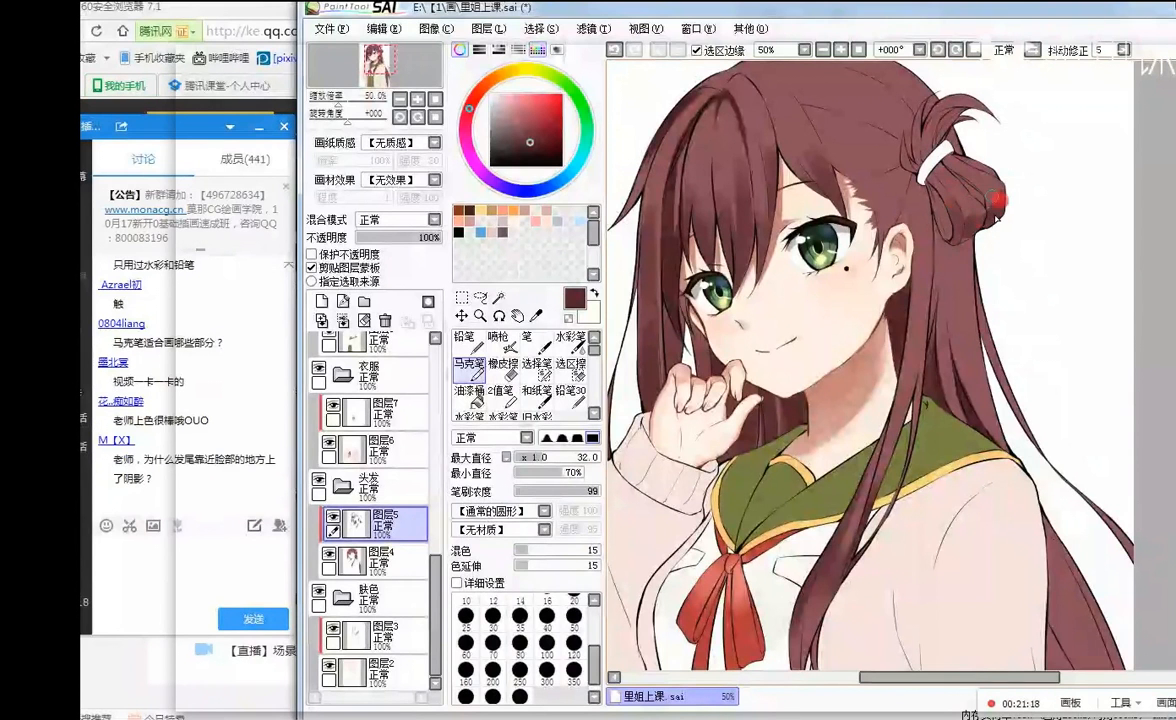
{"action": "left_click_drag", "start_coordinate": [956, 154], "coordinate": [975, 204]}
{"action": "key", "text": "ctrl+z"}
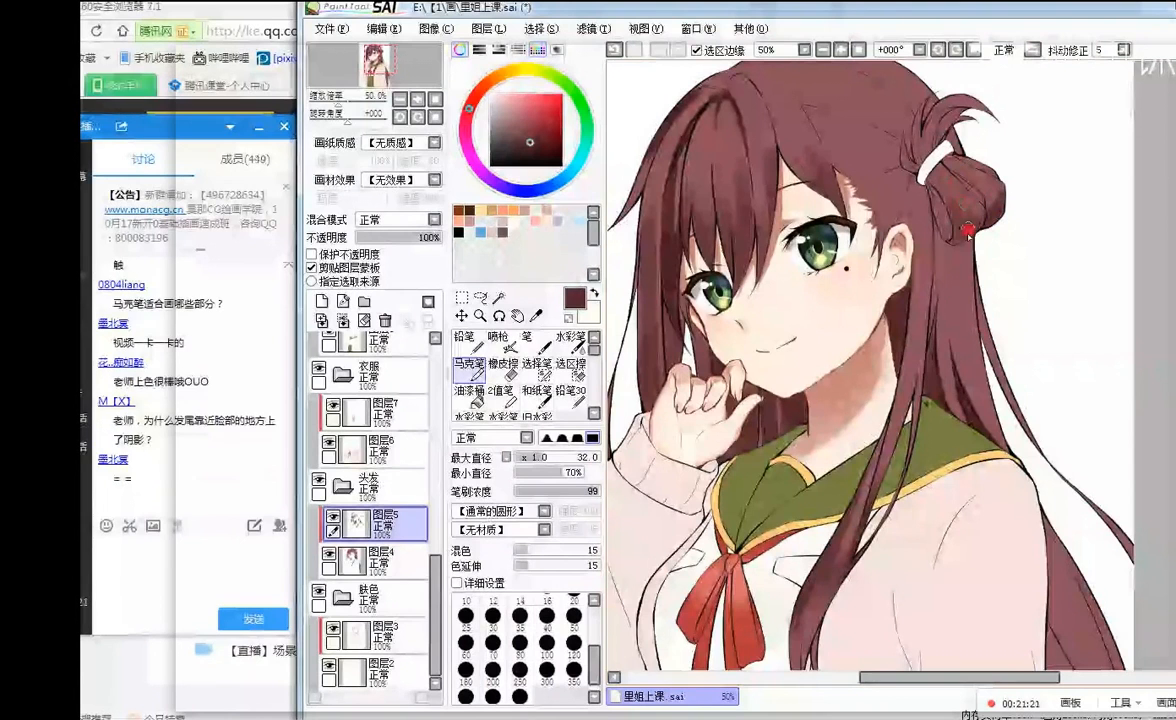
- Paint a thin maroon shadow at the base of the hair tuft above the hair tie with the 铅笔 brush at diameter 14
{"action": "key", "text": "h"}
{"action": "scroll", "coordinate": [968, 231], "scroll_direction": "down", "scroll_amount": 2}
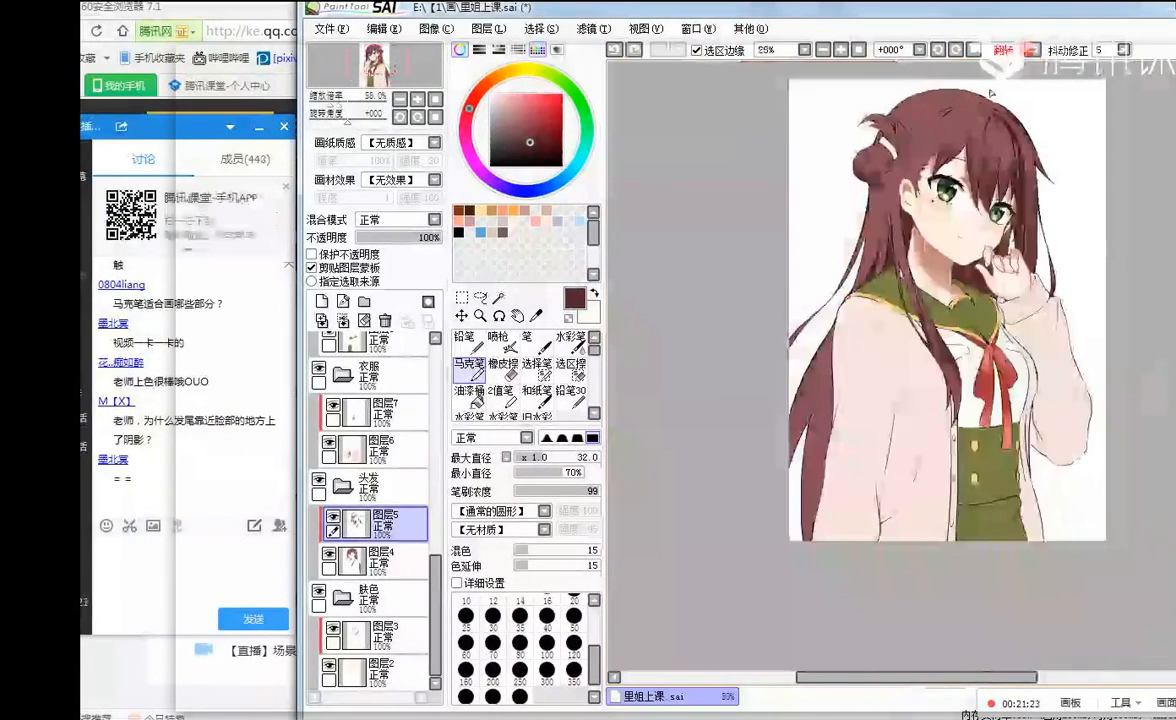
{"action": "scroll", "coordinate": [830, 122], "scroll_direction": "up", "scroll_amount": 4}
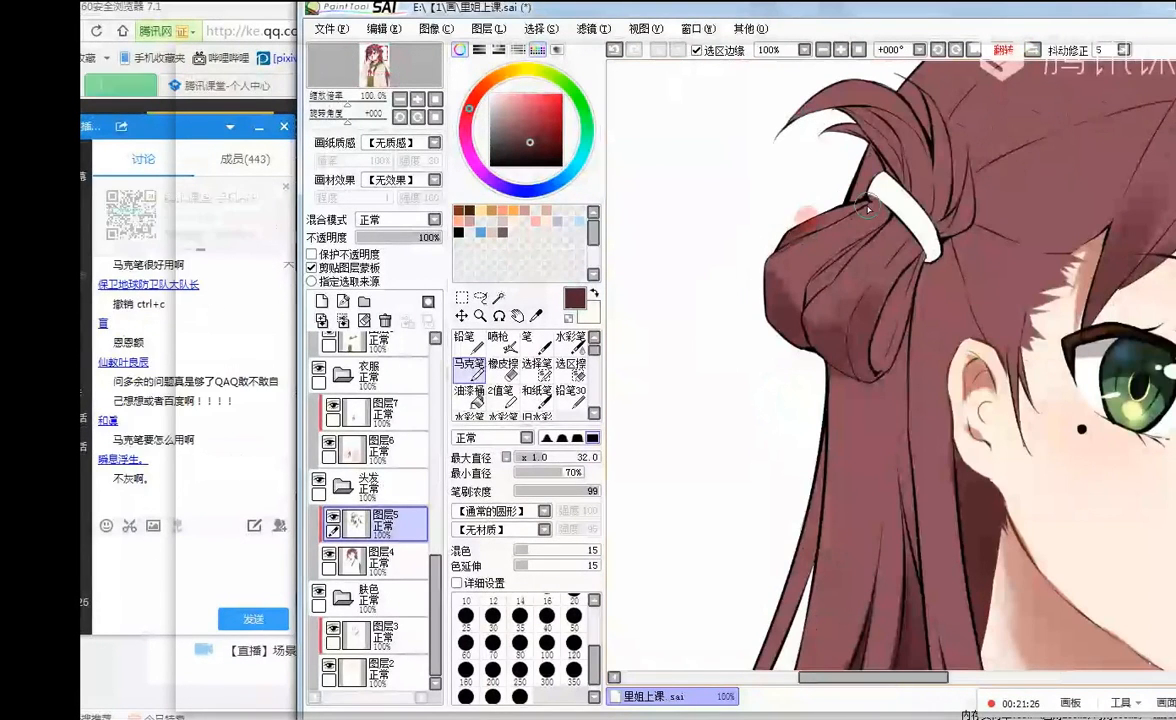
{"action": "left_click", "coordinate": [466, 340]}
{"action": "key", "text": "h"}
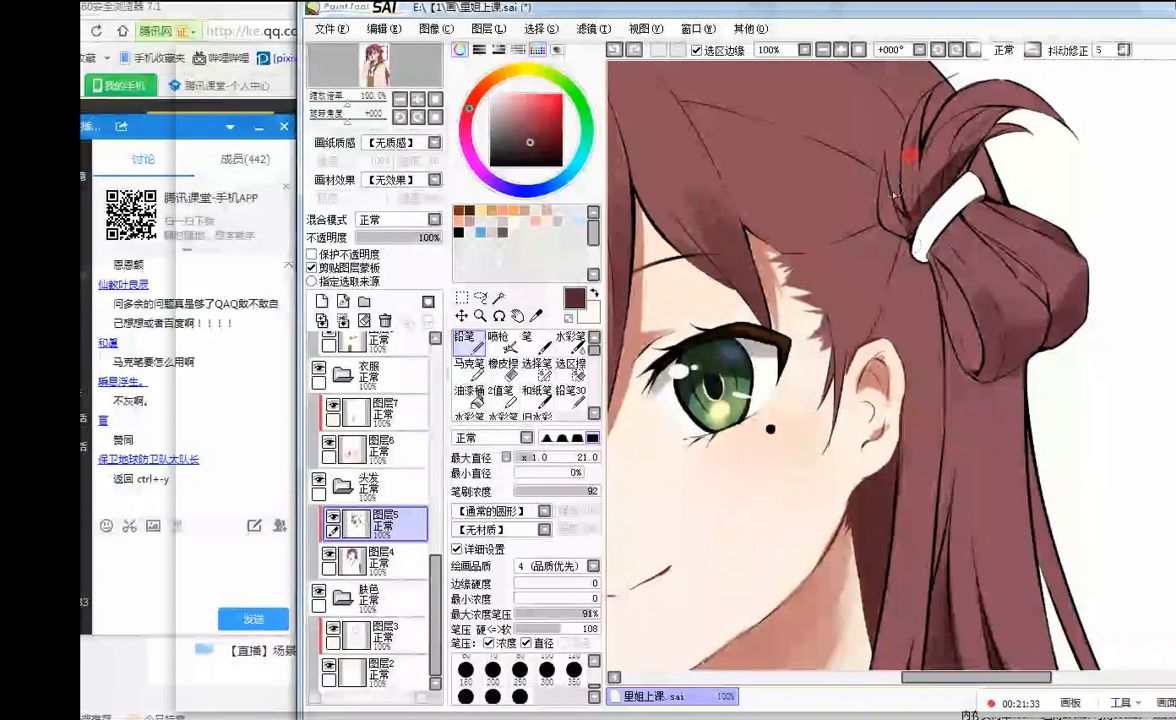
{"action": "left_click_drag", "start_coordinate": [893, 195], "coordinate": [898, 202]}
{"action": "key", "text": "ctrl+z"}
{"action": "left_click", "coordinate": [534, 459]}
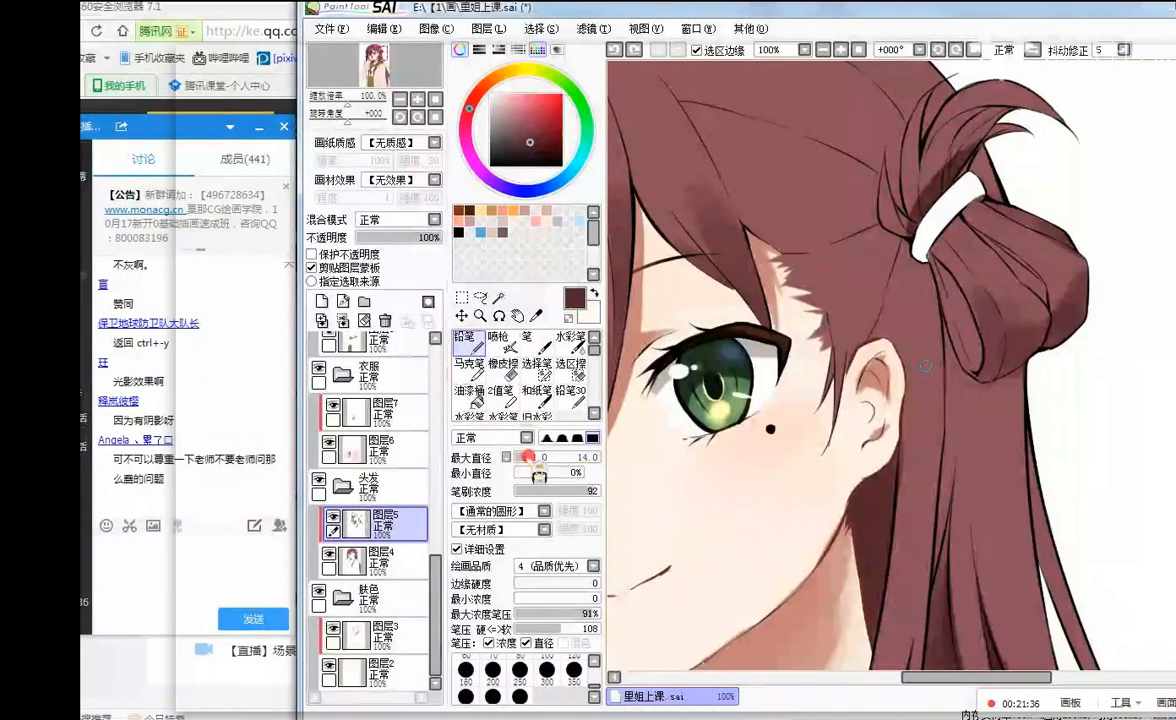
{"action": "left_click_drag", "start_coordinate": [888, 188], "coordinate": [914, 235]}
- Paint fine tapering maroon strands through the tuft above the hair tie, redoing strokes until they follow the line art
{"action": "left_click_drag", "start_coordinate": [930, 124], "coordinate": [919, 195]}
{"action": "key", "text": "ctrl+z"}
{"action": "key", "text": "ctrl+z"}
{"action": "left_click_drag", "start_coordinate": [938, 134], "coordinate": [925, 176]}
{"action": "key", "text": "ctrl+z"}
{"action": "mouse_move", "coordinate": [972, 118]}
{"action": "left_mouse_down"}
{"action": "mouse_move", "coordinate": [940, 178]}
{"action": "mouse_move", "coordinate": [952, 185]}
{"action": "left_mouse_up"}
{"action": "key", "text": "ctrl+z"}
{"action": "key", "text": "ctrl+z"}
{"action": "left_click_drag", "start_coordinate": [953, 134], "coordinate": [914, 201]}
{"action": "key", "text": "ctrl+z"}
{"action": "mouse_move", "coordinate": [919, 149]}
{"action": "left_mouse_down"}
{"action": "mouse_move", "coordinate": [916, 205]}
{"action": "mouse_move", "coordinate": [903, 210]}
{"action": "left_mouse_up"}
{"action": "left_click_drag", "start_coordinate": [918, 134], "coordinate": [914, 186]}
- Try to soften the tuft's dark strands with a lighter sampled hair colour and the 马克笔 brush at diameter 32
{"action": "scroll", "coordinate": [1006, 93], "scroll_direction": "down", "scroll_amount": 3}
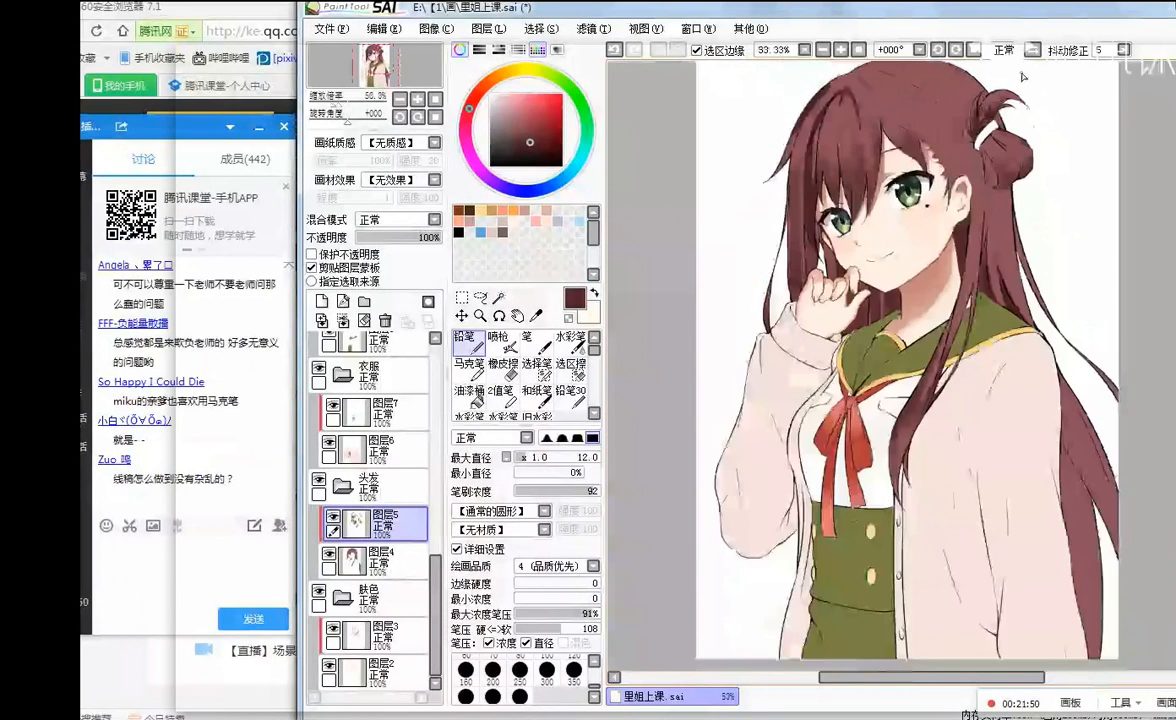
{"action": "scroll", "coordinate": [1023, 76], "scroll_direction": "up", "scroll_amount": 2}
{"action": "scroll", "coordinate": [1022, 75], "scroll_direction": "down", "scroll_amount": 2}
{"action": "scroll", "coordinate": [1012, 92], "scroll_direction": "up", "scroll_amount": 1}
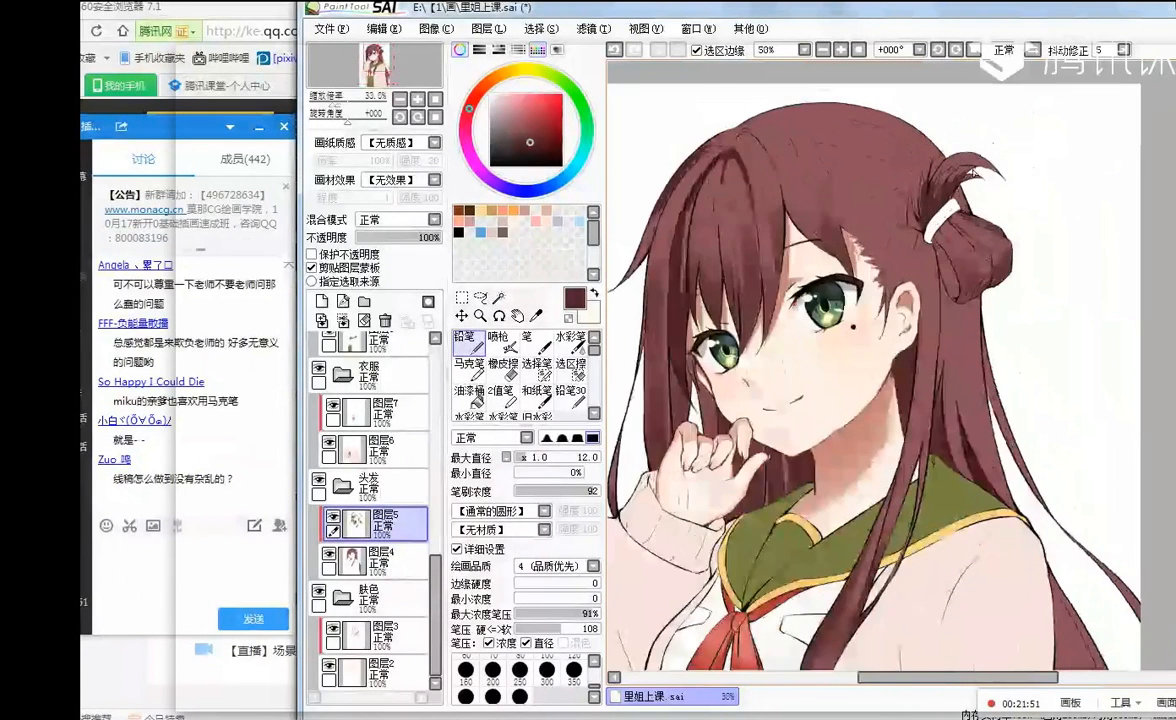
{"action": "scroll", "coordinate": [973, 172], "scroll_direction": "up", "scroll_amount": 1}
{"action": "right_click", "coordinate": [933, 180]}
{"action": "scroll", "coordinate": [955, 170], "scroll_direction": "up", "scroll_amount": 1}
{"action": "left_click", "coordinate": [470, 366]}
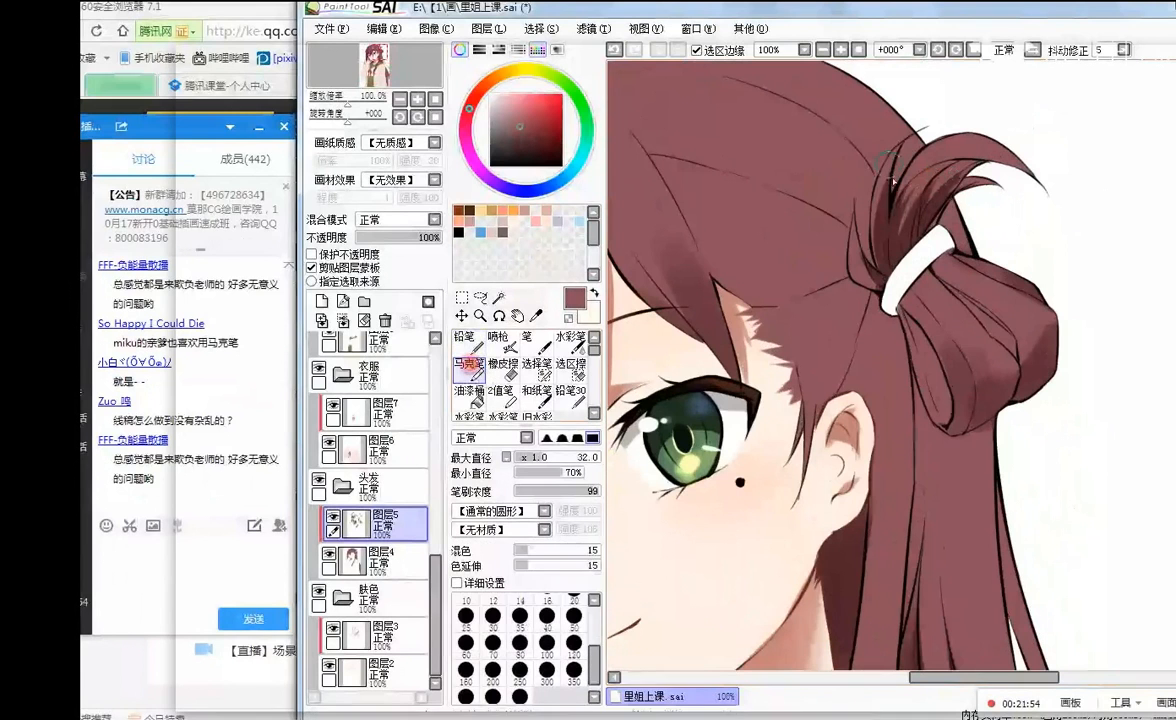
{"action": "left_click_drag", "start_coordinate": [928, 172], "coordinate": [887, 268]}
{"action": "key", "text": "ctrl+z"}
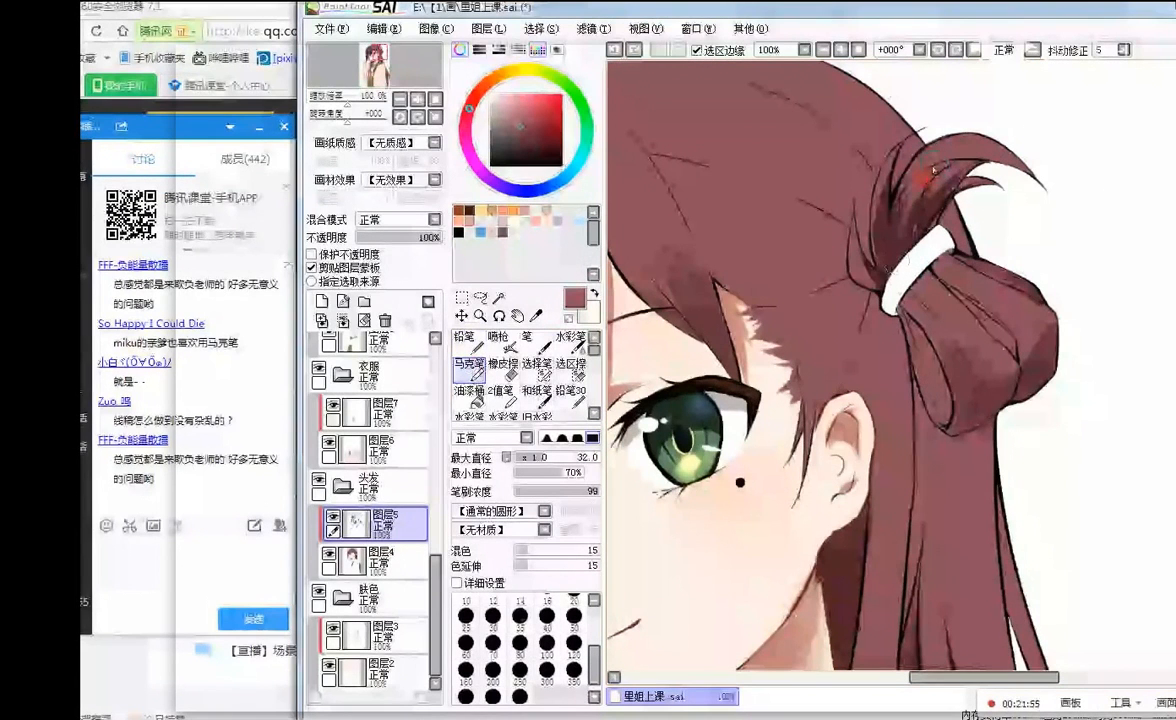
{"action": "left_click_drag", "start_coordinate": [928, 174], "coordinate": [882, 260]}
{"action": "key", "text": "ctrl+z"}
{"action": "key", "text": "ctrl+z"}
{"action": "mouse_move", "coordinate": [942, 172]}
{"action": "left_mouse_down"}
{"action": "mouse_move", "coordinate": [889, 262]}
{"action": "mouse_move", "coordinate": [938, 219]}
{"action": "left_mouse_up"}
{"action": "key", "text": "ctrl+z"}
- Sample the dark maroon from the tuft and paint fine shadow strands around the hair tie with the 铅笔 brush at diameter 12
{"action": "scroll", "coordinate": [976, 115], "scroll_direction": "down", "scroll_amount": 3}
{"action": "scroll", "coordinate": [986, 108], "scroll_direction": "up", "scroll_amount": 2}
{"action": "right_click", "coordinate": [907, 217]}
{"action": "scroll", "coordinate": [907, 217], "scroll_direction": "down", "scroll_amount": 2}
{"action": "scroll", "coordinate": [907, 217], "scroll_direction": "up", "scroll_amount": 2}
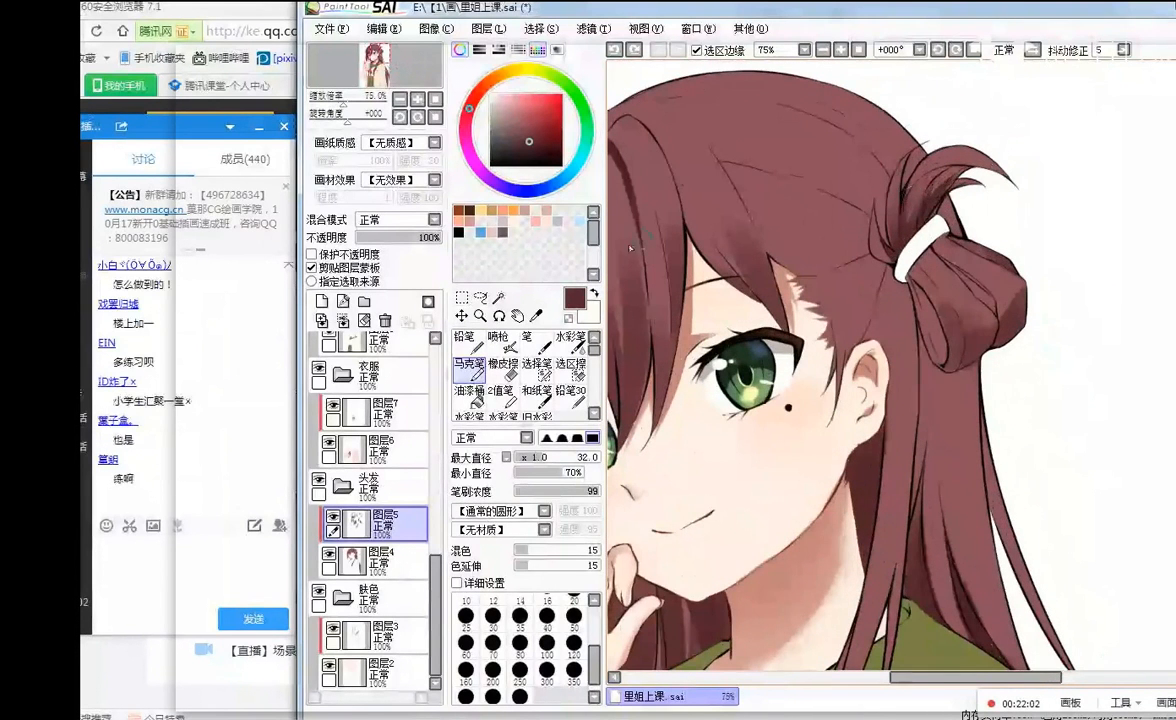
{"action": "left_click", "coordinate": [466, 340]}
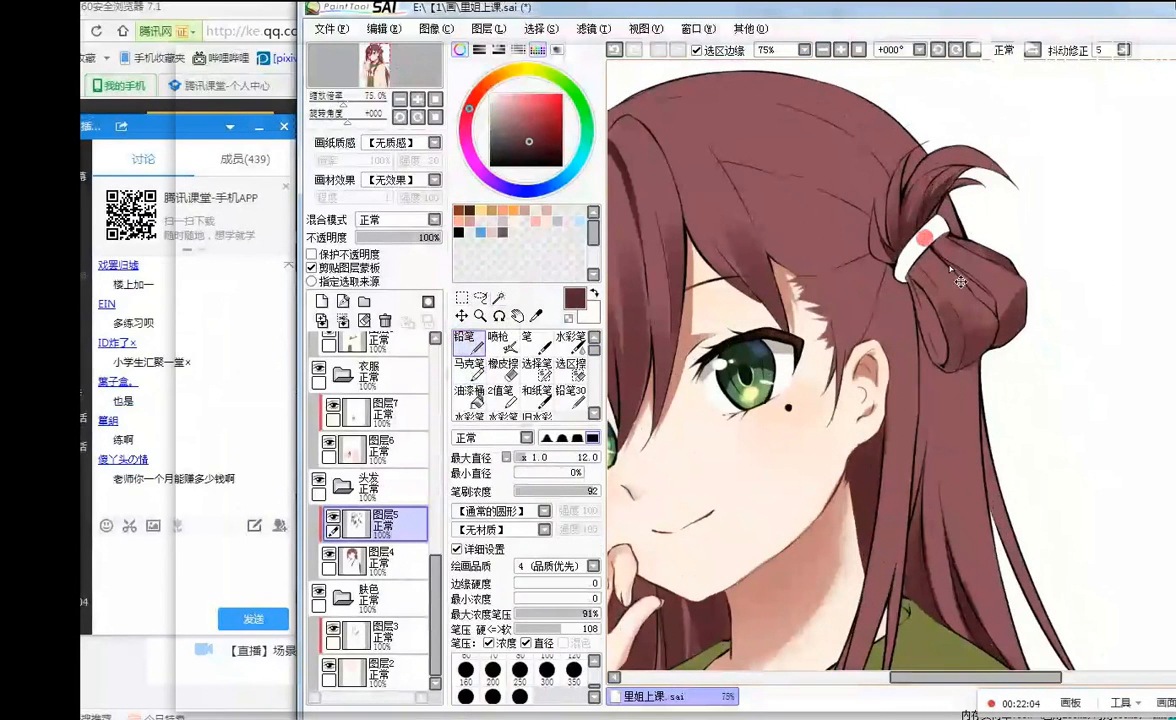
{"action": "left_click_drag", "start_coordinate": [866, 239], "coordinate": [901, 280]}
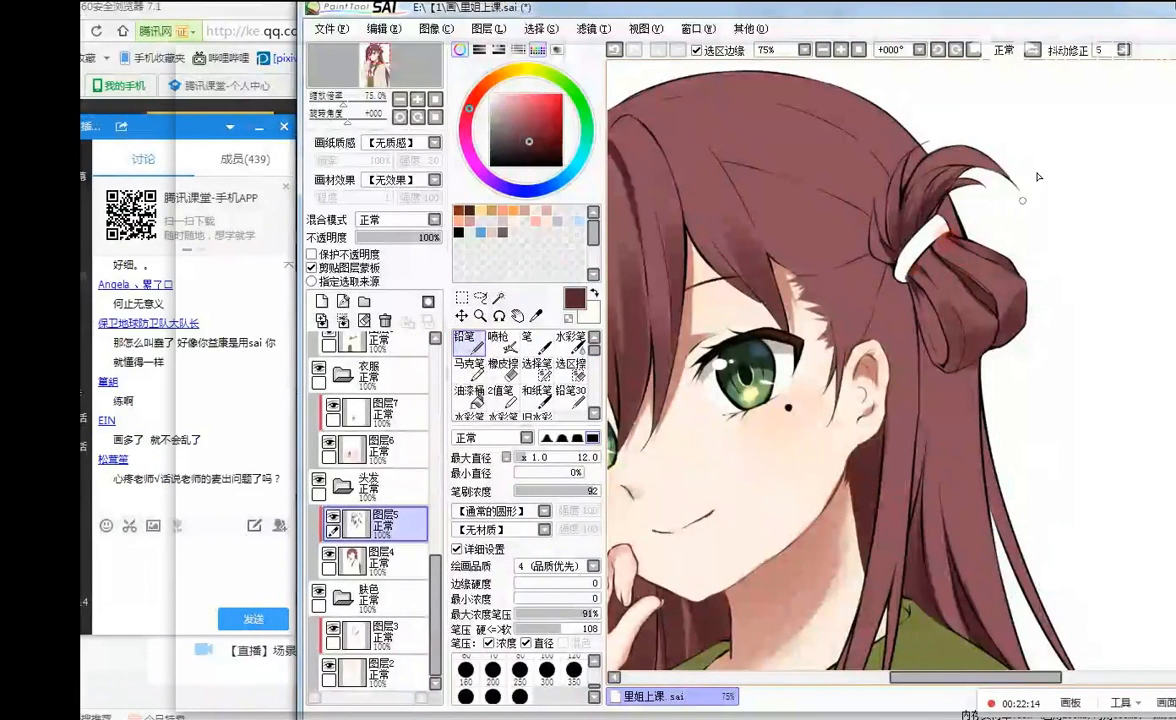
- Examine the hair shading on the whole figure in mirrored view, then return to the normal orientation
{"action": "scroll", "coordinate": [985, 75], "scroll_direction": "down", "scroll_amount": 2}
{"action": "left_click", "coordinate": [1031, 50]}
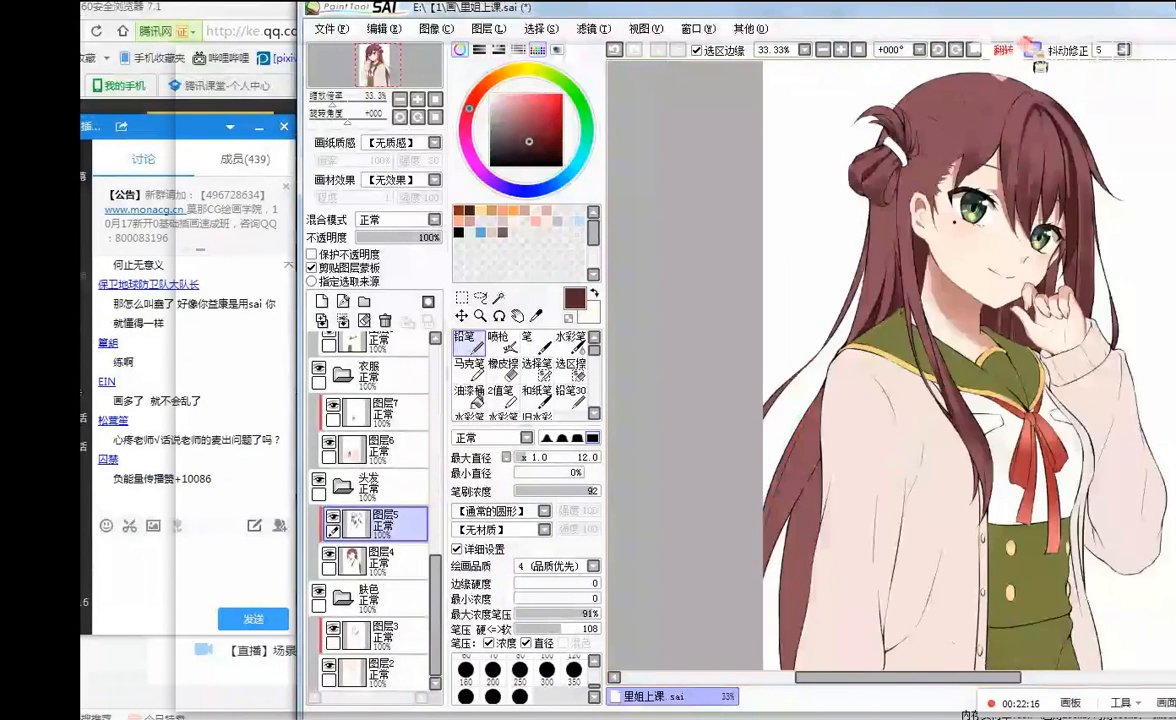
{"action": "scroll", "coordinate": [990, 103], "scroll_direction": "up", "scroll_amount": 1}
{"action": "scroll", "coordinate": [988, 103], "scroll_direction": "down", "scroll_amount": 2}
{"action": "scroll", "coordinate": [995, 168], "scroll_direction": "up", "scroll_amount": 1}
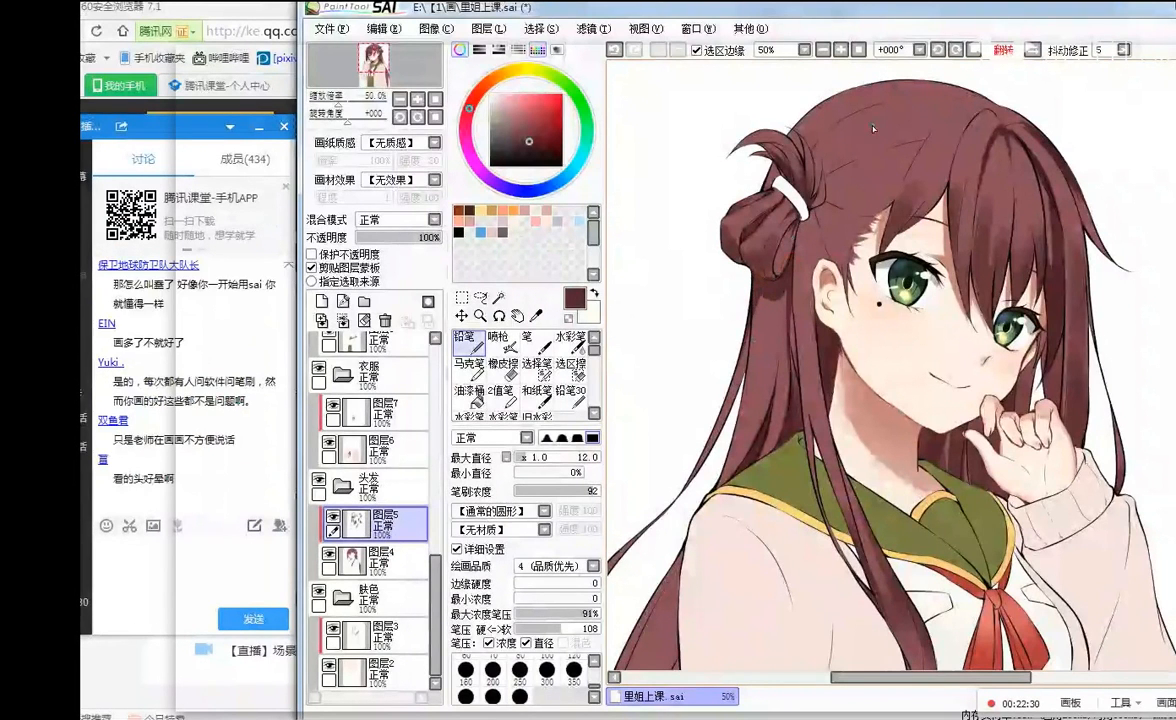
{"action": "scroll", "coordinate": [873, 128], "scroll_direction": "down", "scroll_amount": 1}
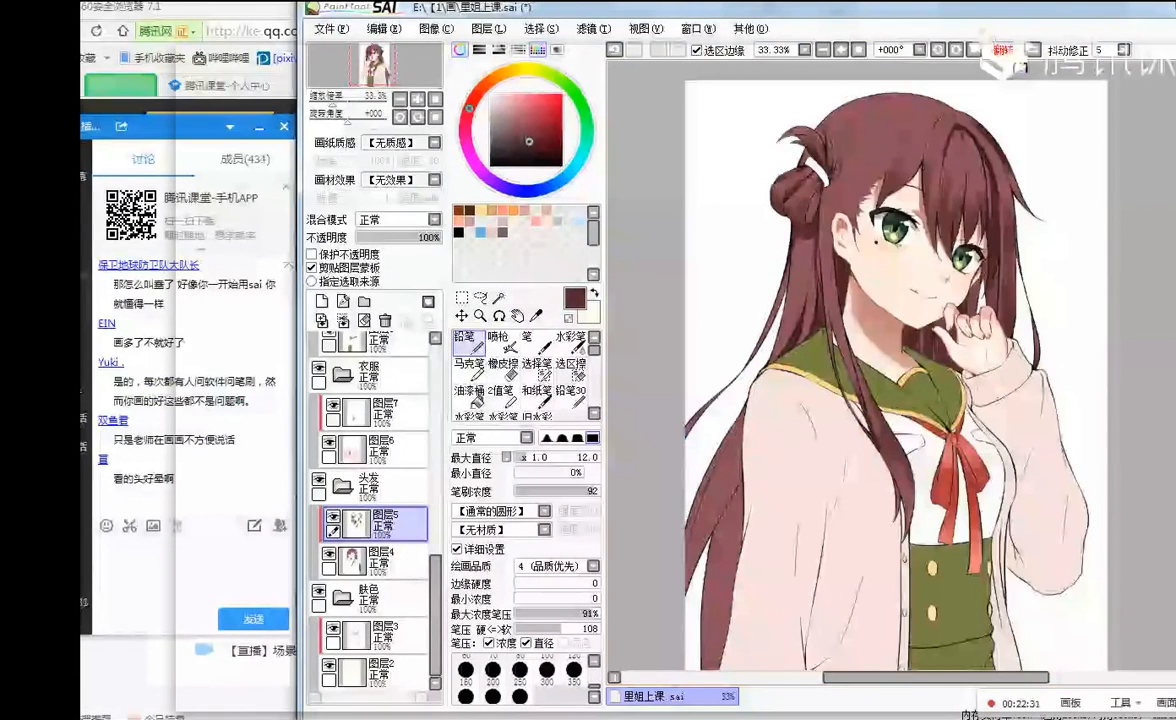
{"action": "left_click", "coordinate": [1006, 50]}
{"action": "scroll", "coordinate": [920, 226], "scroll_direction": "up", "scroll_amount": 1}
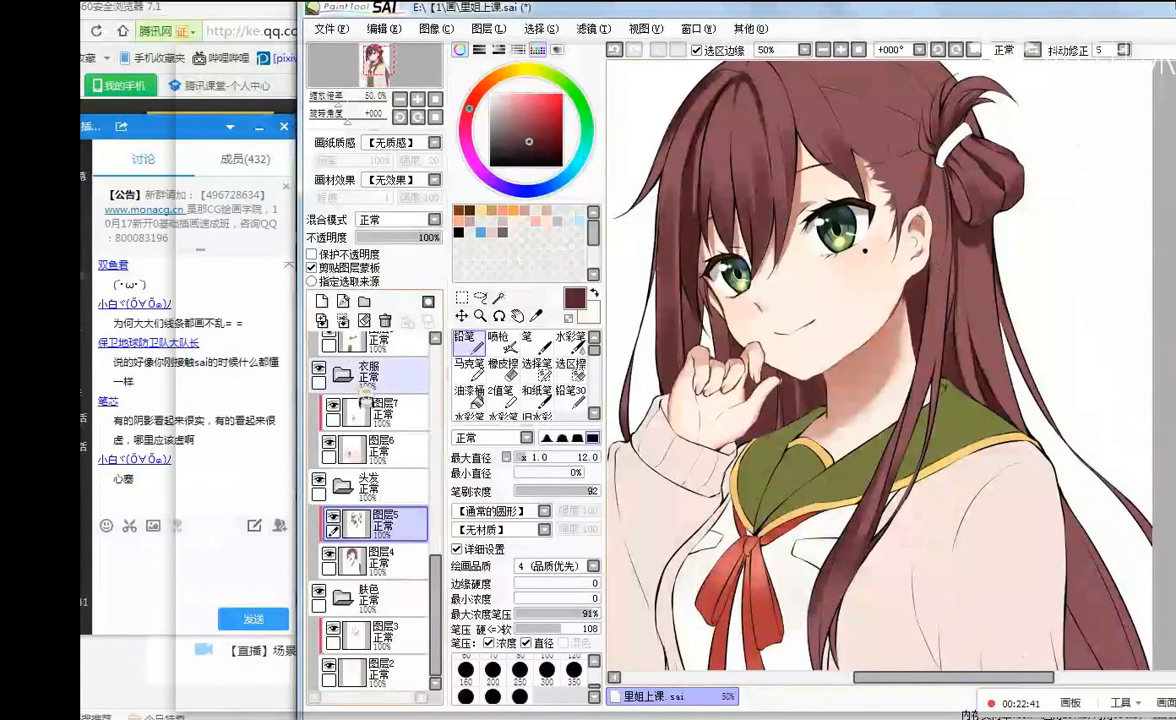
- Paint soft maroon shadow in the hair between the ear and the hair tie with the 马克笔 brush at diameter 25, redoing strokes
{"action": "left_click", "coordinate": [469, 366]}
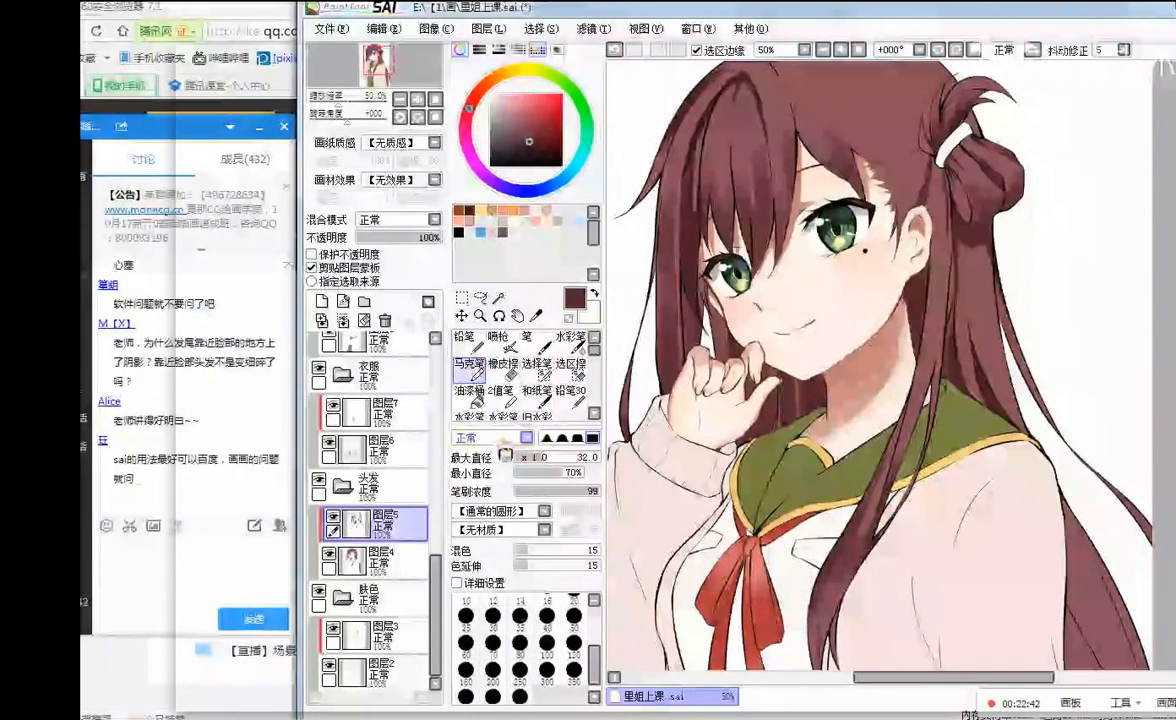
{"action": "left_click", "coordinate": [466, 617]}
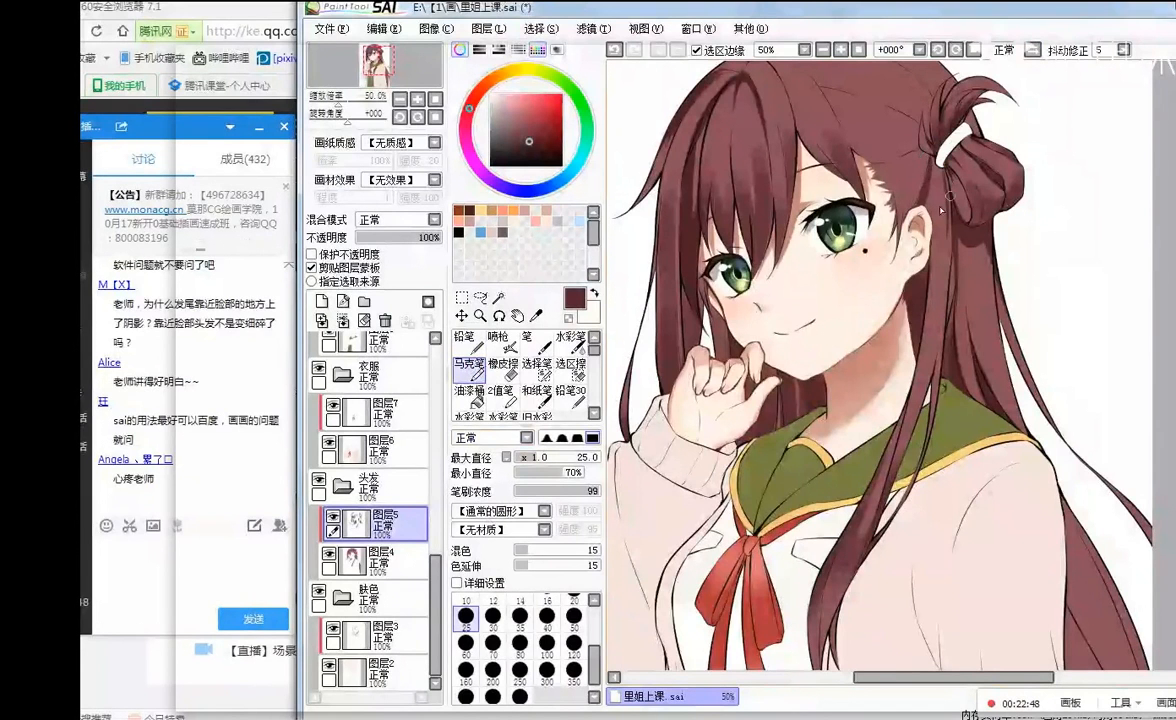
{"action": "key", "text": "ctrl+z"}
{"action": "left_click_drag", "start_coordinate": [922, 190], "coordinate": [914, 214]}
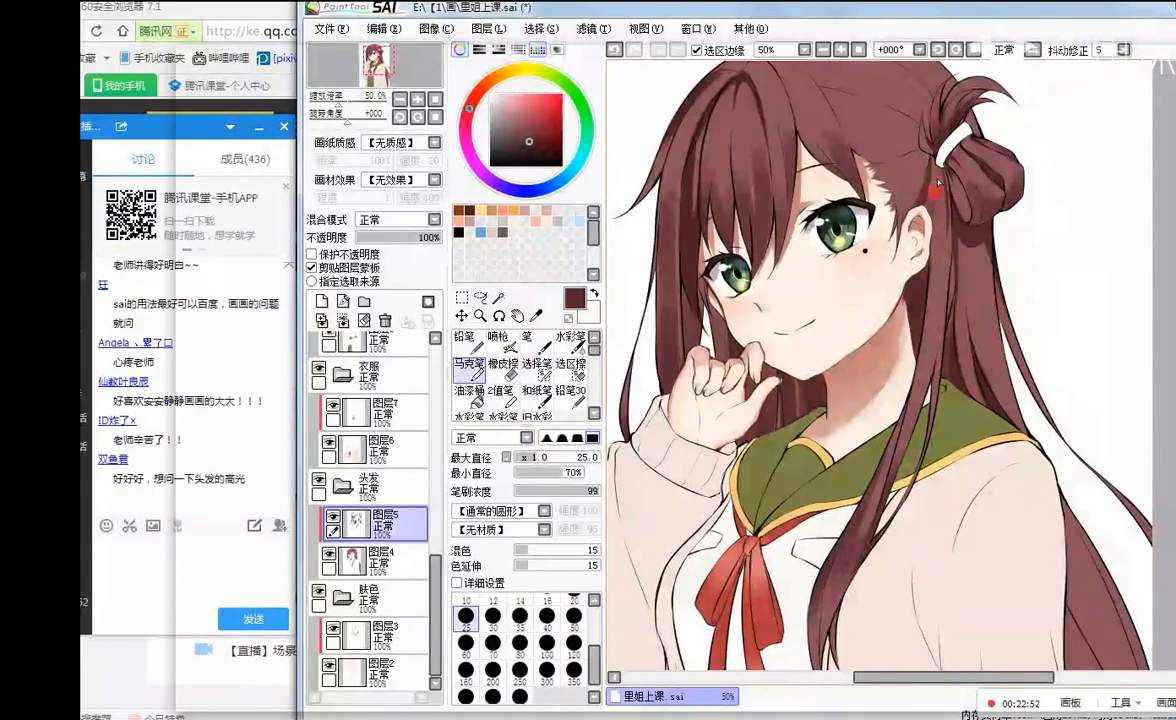
{"action": "key", "text": "ctrl+z"}
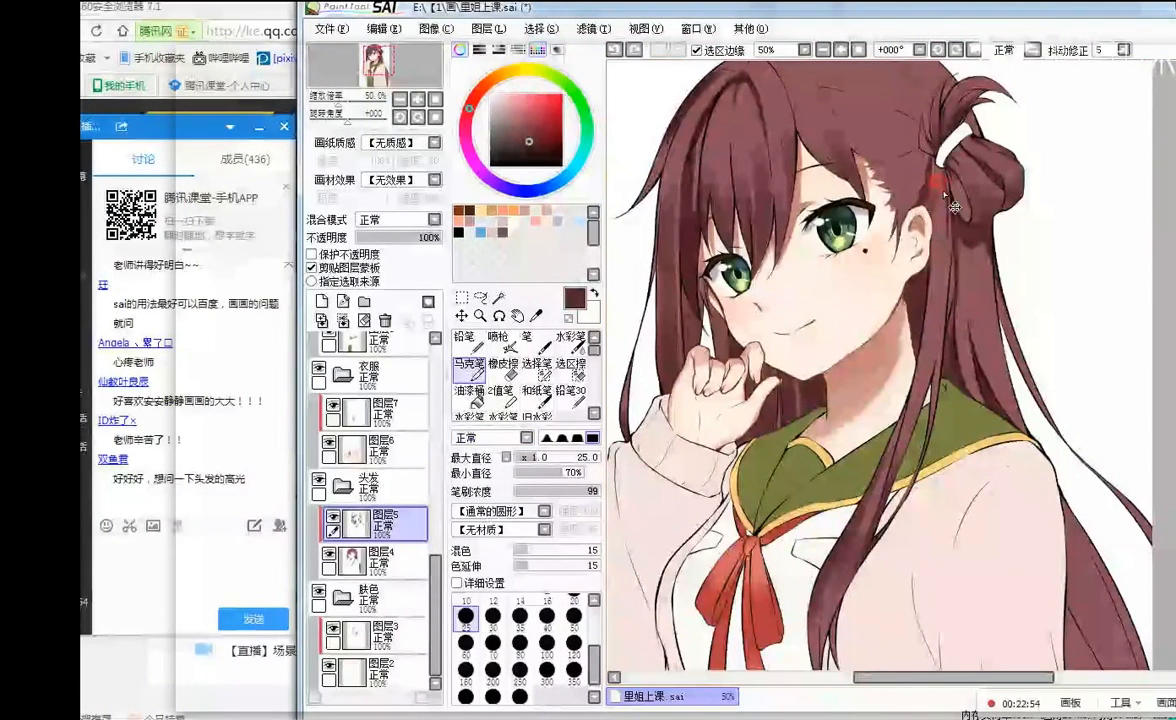
{"action": "key", "text": "ctrl+z"}
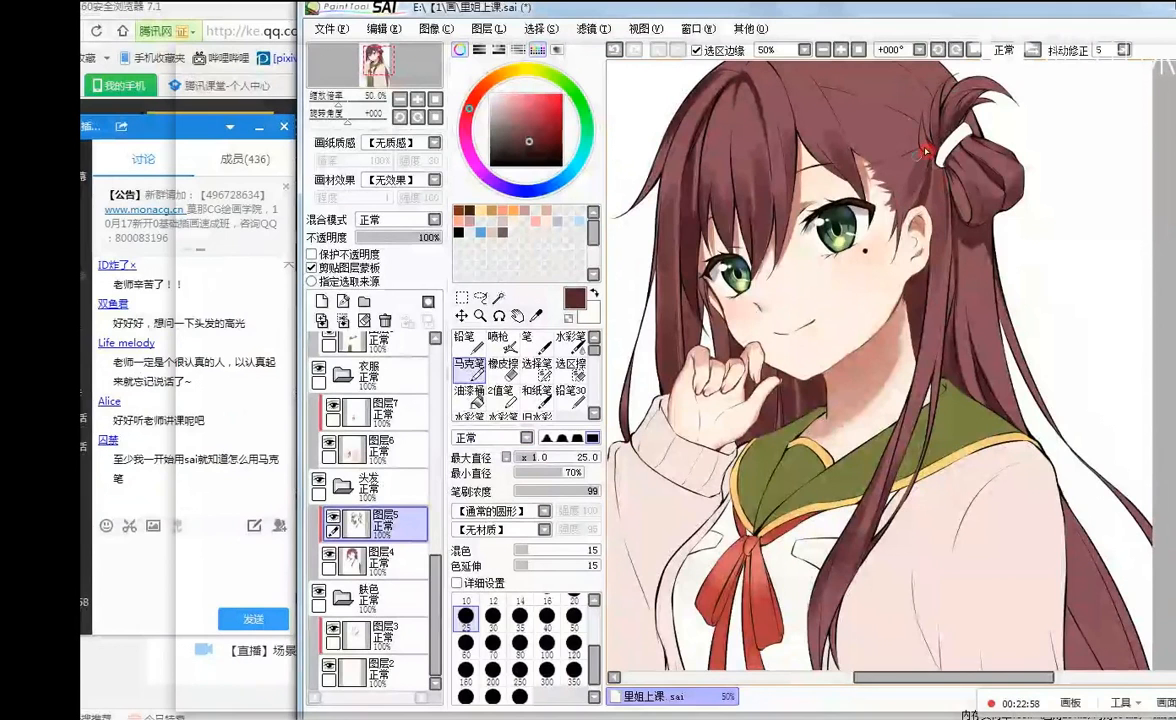
{"action": "left_click_drag", "start_coordinate": [891, 112], "coordinate": [919, 118]}
{"action": "key", "text": "ctrl+z"}
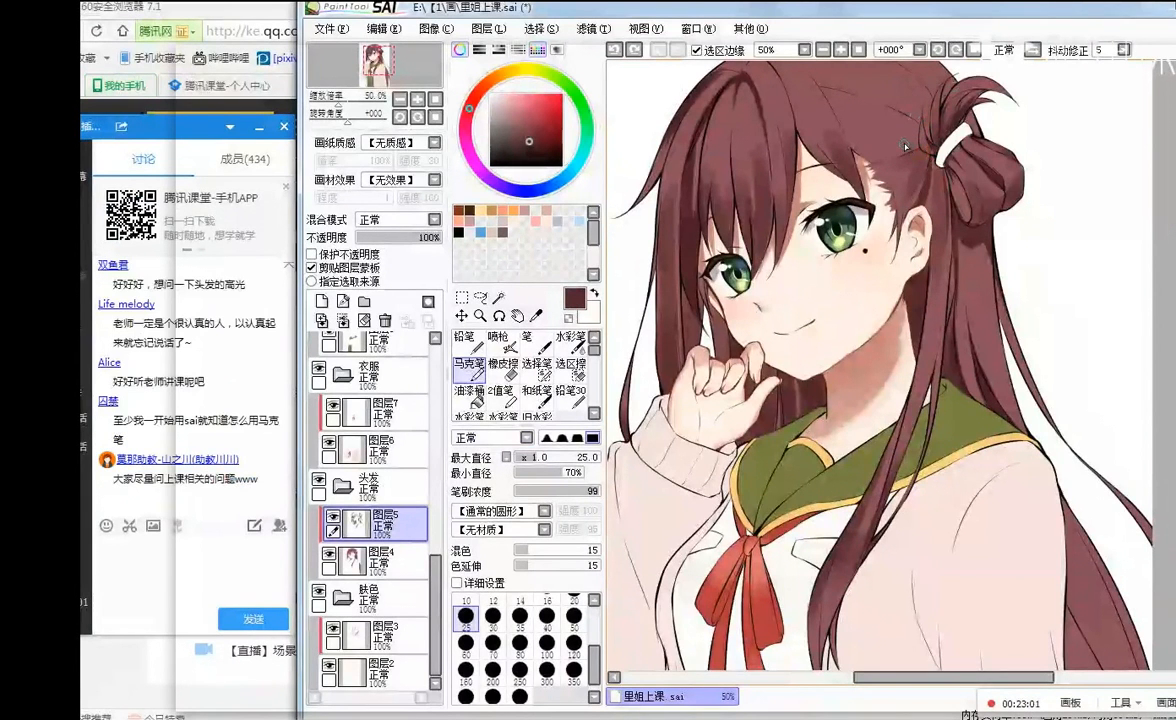
- Examine the crown and bun shading in mirrored view, and compare it with the normal orientation
{"action": "left_click", "coordinate": [1003, 49]}
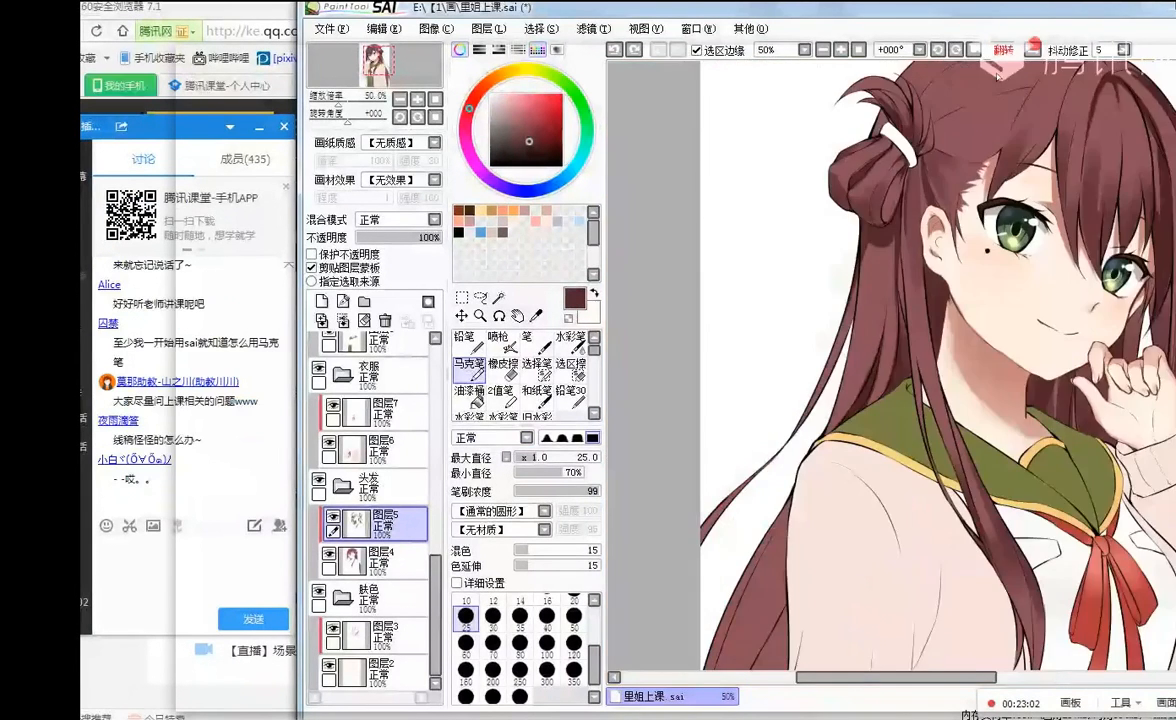
{"action": "scroll", "coordinate": [921, 165], "scroll_direction": "down", "scroll_amount": 2}
{"action": "scroll", "coordinate": [921, 165], "scroll_direction": "up", "scroll_amount": 2}
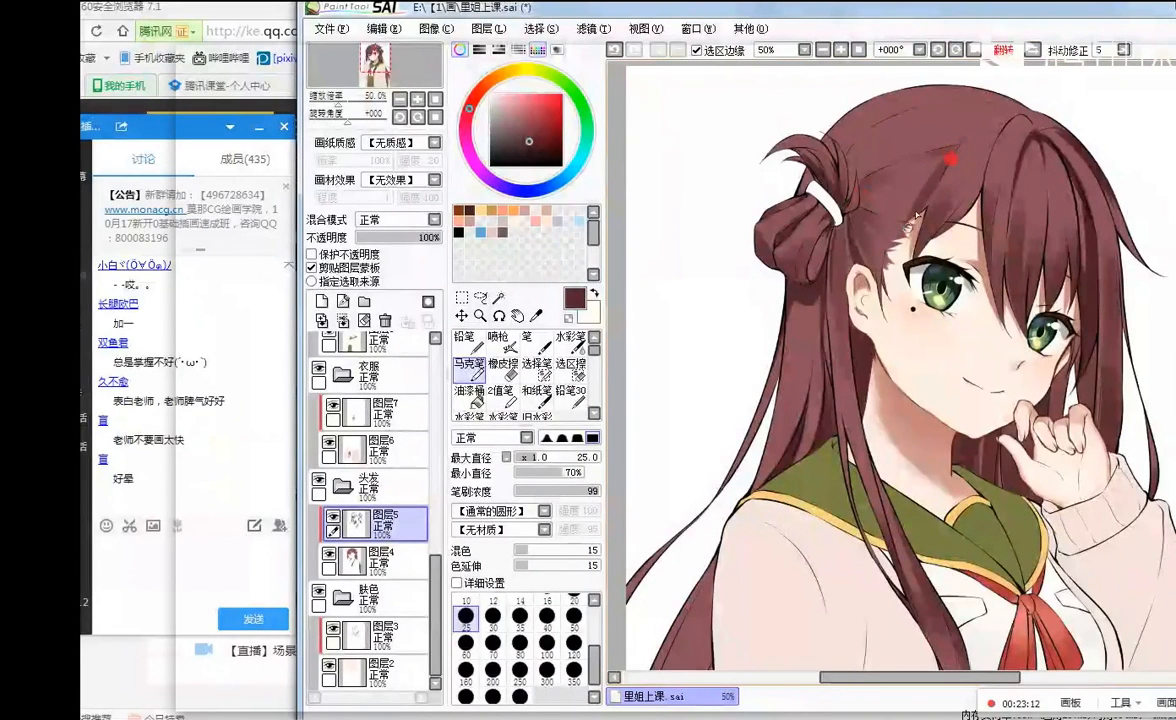
{"action": "left_click", "coordinate": [957, 49]}
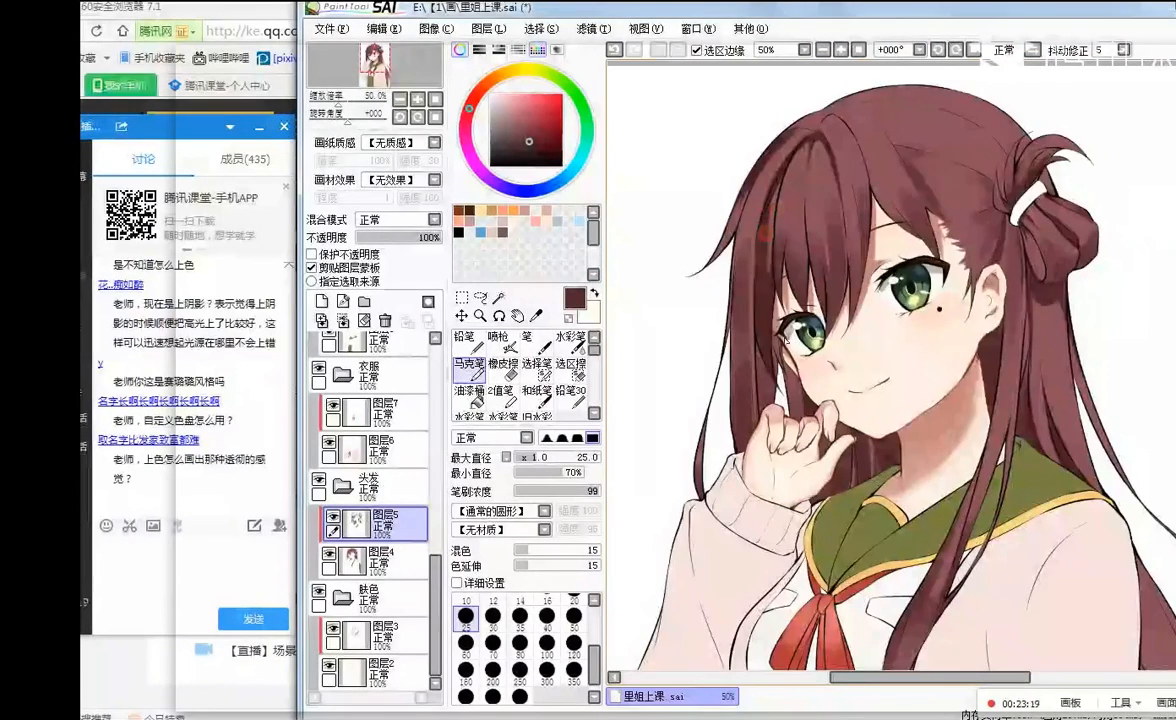
{"action": "scroll", "coordinate": [762, 258], "scroll_direction": "down", "scroll_amount": 2}
{"action": "scroll", "coordinate": [875, 142], "scroll_direction": "up", "scroll_amount": 1}
{"action": "scroll", "coordinate": [875, 142], "scroll_direction": "up", "scroll_amount": 1}
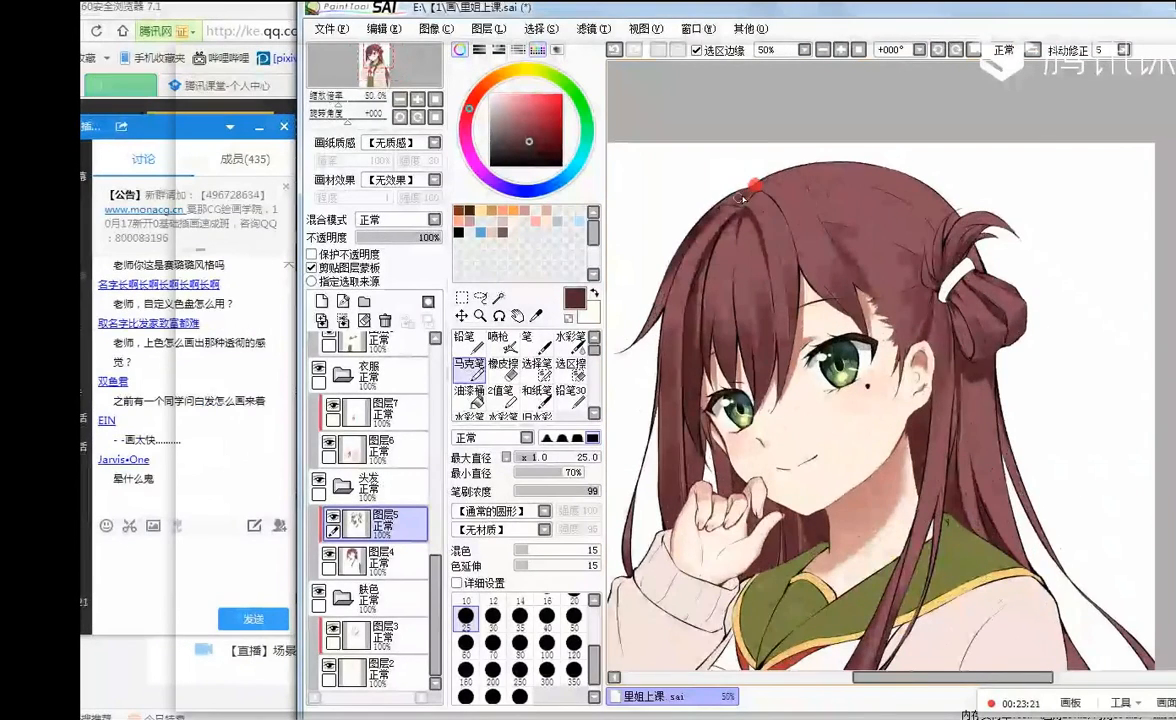
- In mirrored view, paint maroon shadow along the crown beside the tuft with the 马克笔 brush and the 铅笔 brush at diameter 12
{"action": "key", "text": "h"}
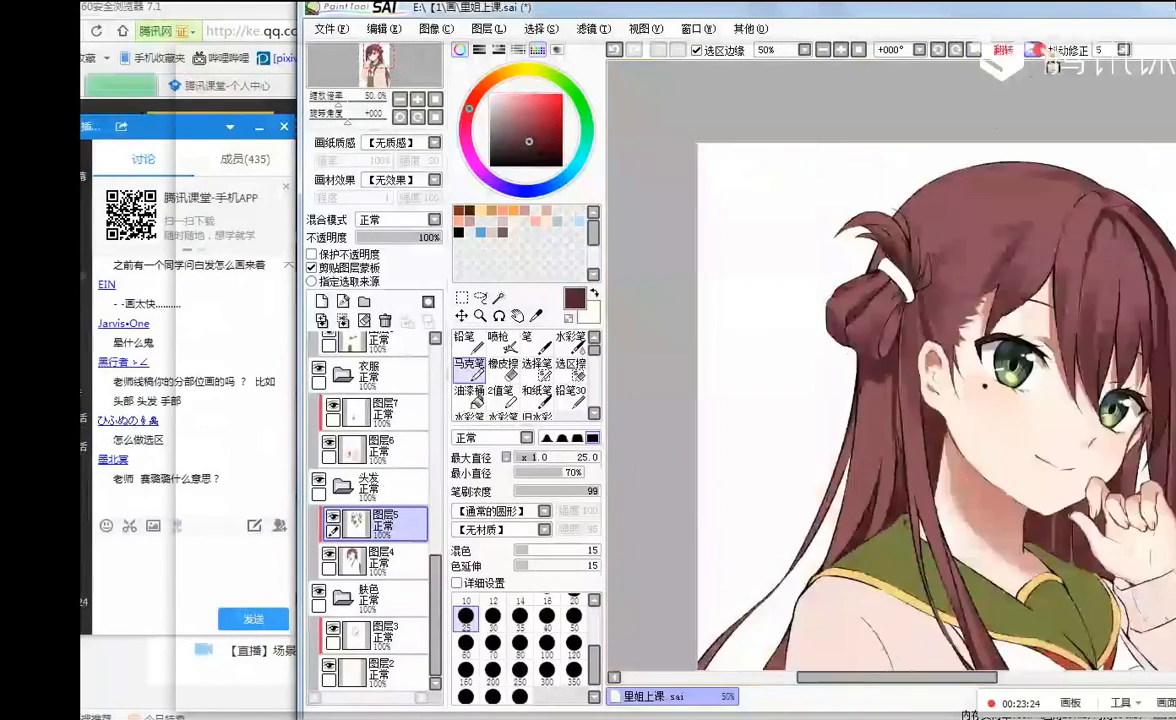
{"action": "key", "text": "ctrl+z"}
{"action": "mouse_move", "coordinate": [926, 210]}
{"action": "left_mouse_down"}
{"action": "mouse_move", "coordinate": [988, 181]}
{"action": "mouse_move", "coordinate": [910, 218]}
{"action": "mouse_move", "coordinate": [926, 177]}
{"action": "mouse_move", "coordinate": [918, 213]}
{"action": "left_mouse_up"}
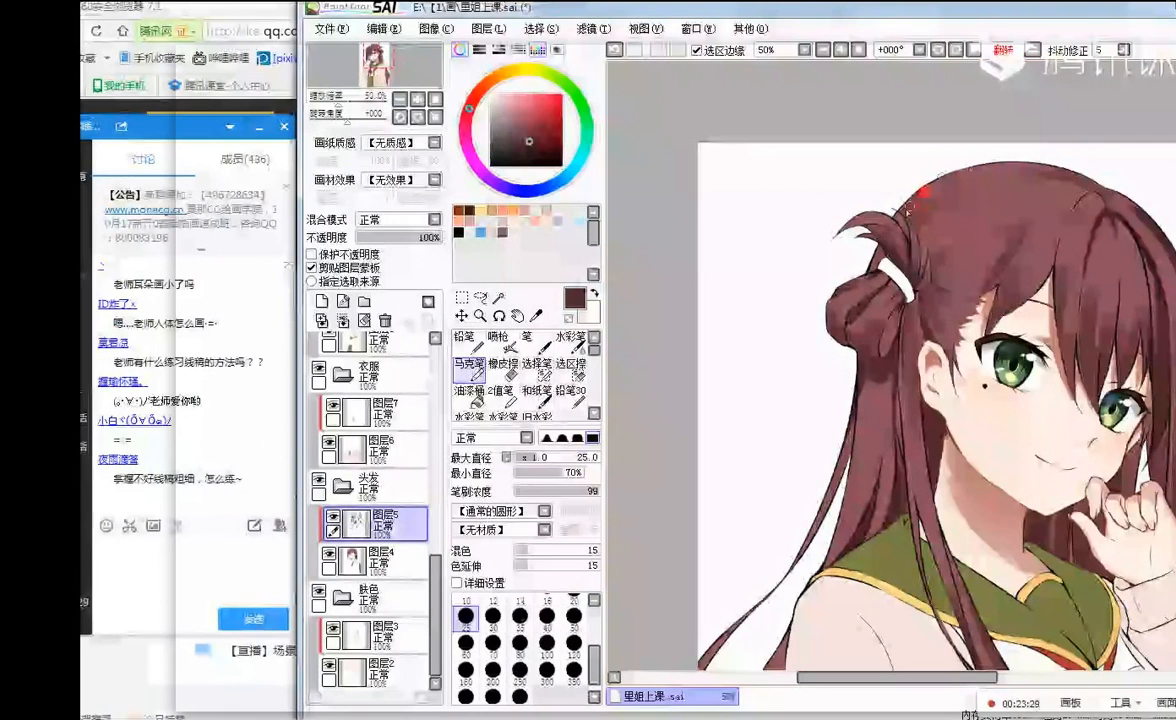
{"action": "mouse_move", "coordinate": [958, 175]}
{"action": "left_mouse_down"}
{"action": "mouse_move", "coordinate": [932, 184]}
{"action": "mouse_move", "coordinate": [914, 212]}
{"action": "left_mouse_up"}
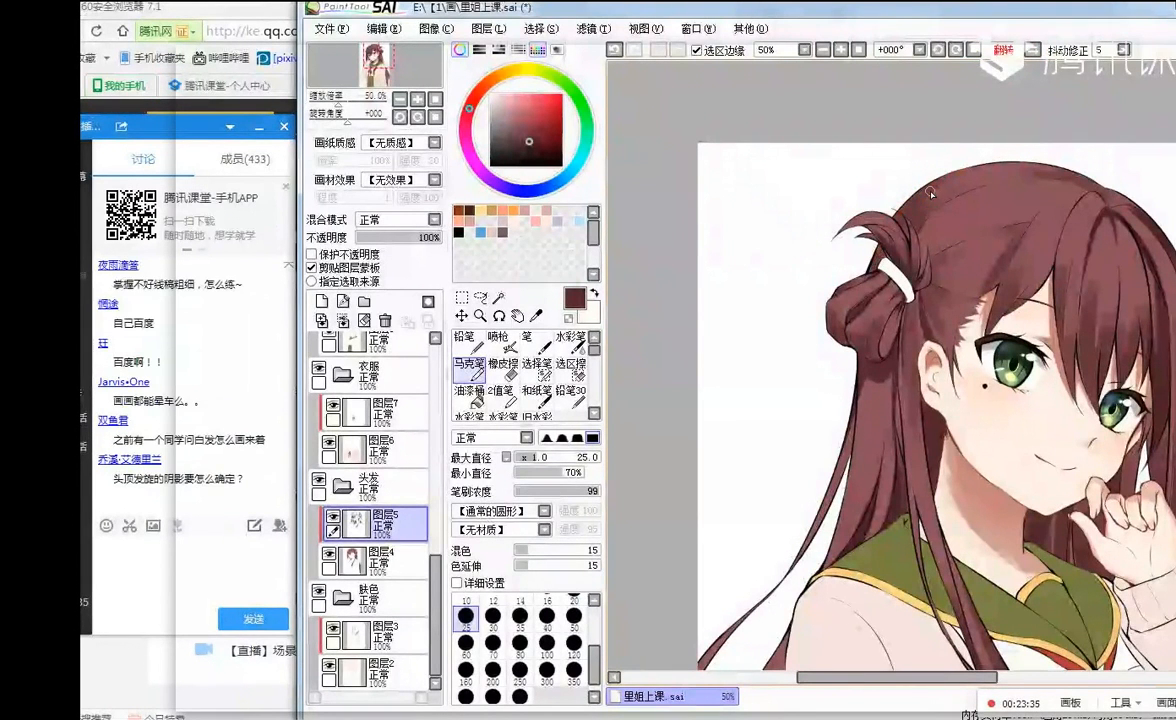
{"action": "scroll", "coordinate": [974, 193], "scroll_direction": "up", "scroll_amount": 1}
{"action": "key", "text": "e"}
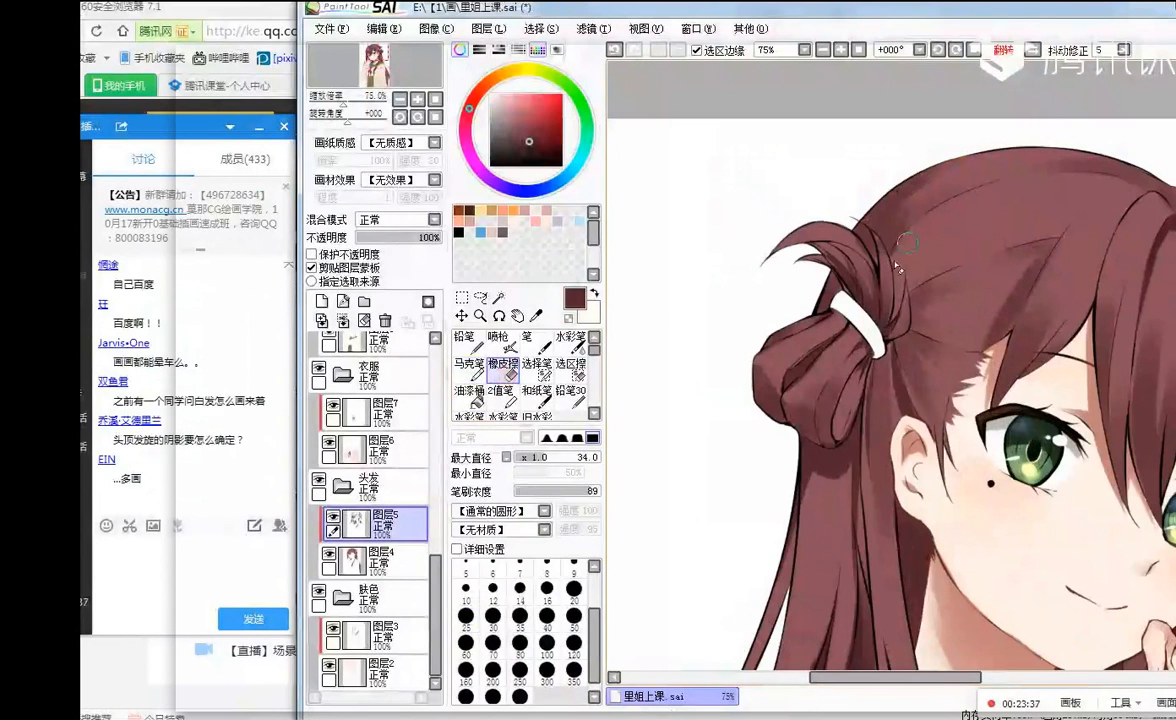
{"action": "left_click", "coordinate": [464, 340]}
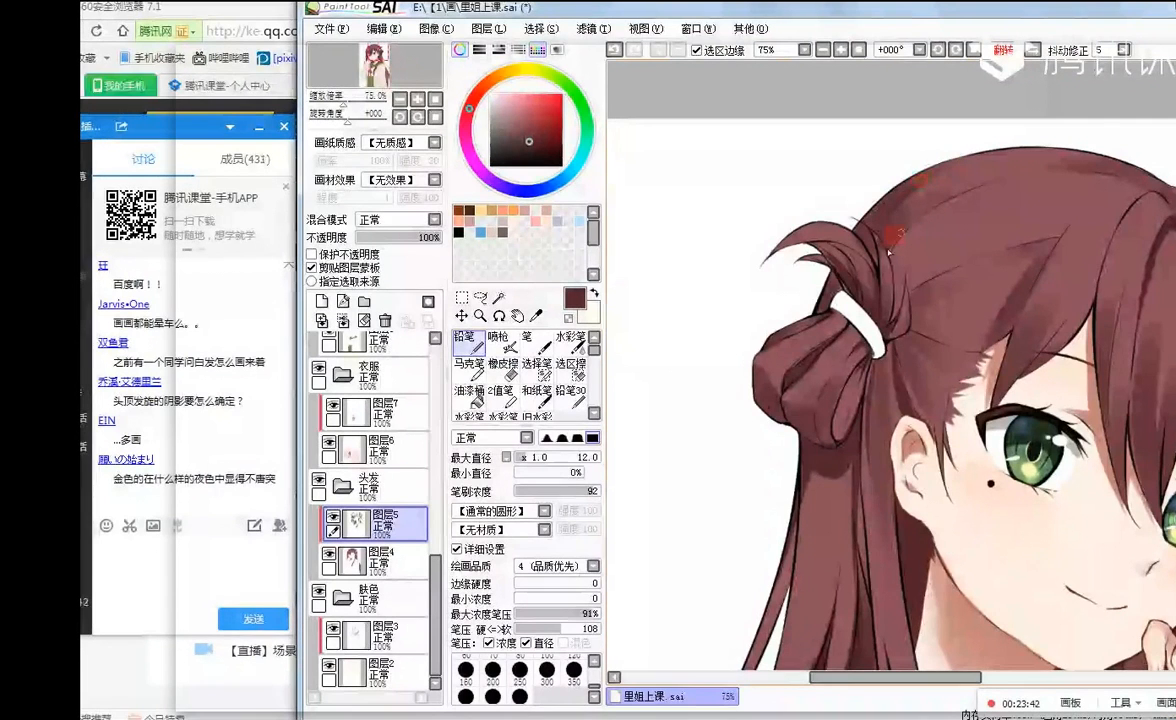
- In normal view, try to trim the dark strand at the tuft's base with the 橡皮擦 at diameter 2
{"action": "key", "text": "h"}
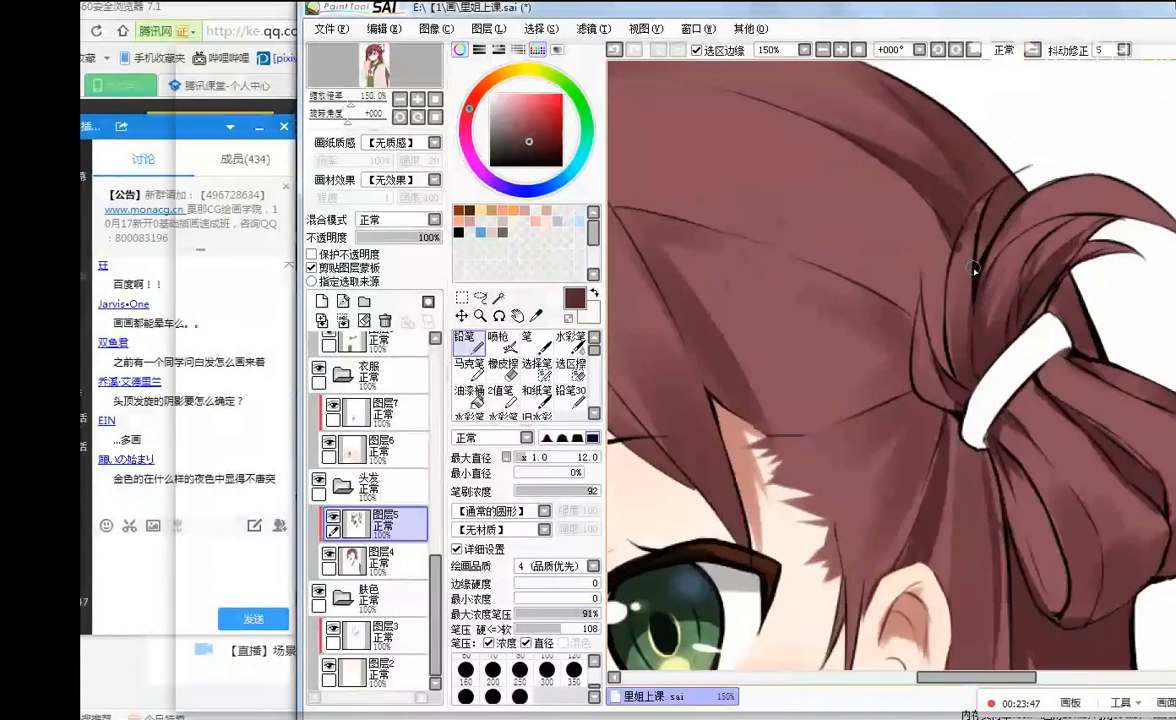
{"action": "scroll", "coordinate": [975, 262], "scroll_direction": "up", "scroll_amount": 2}
{"action": "left_click", "coordinate": [503, 363]}
{"action": "left_click_drag", "start_coordinate": [528, 456], "coordinate": [516, 456]}
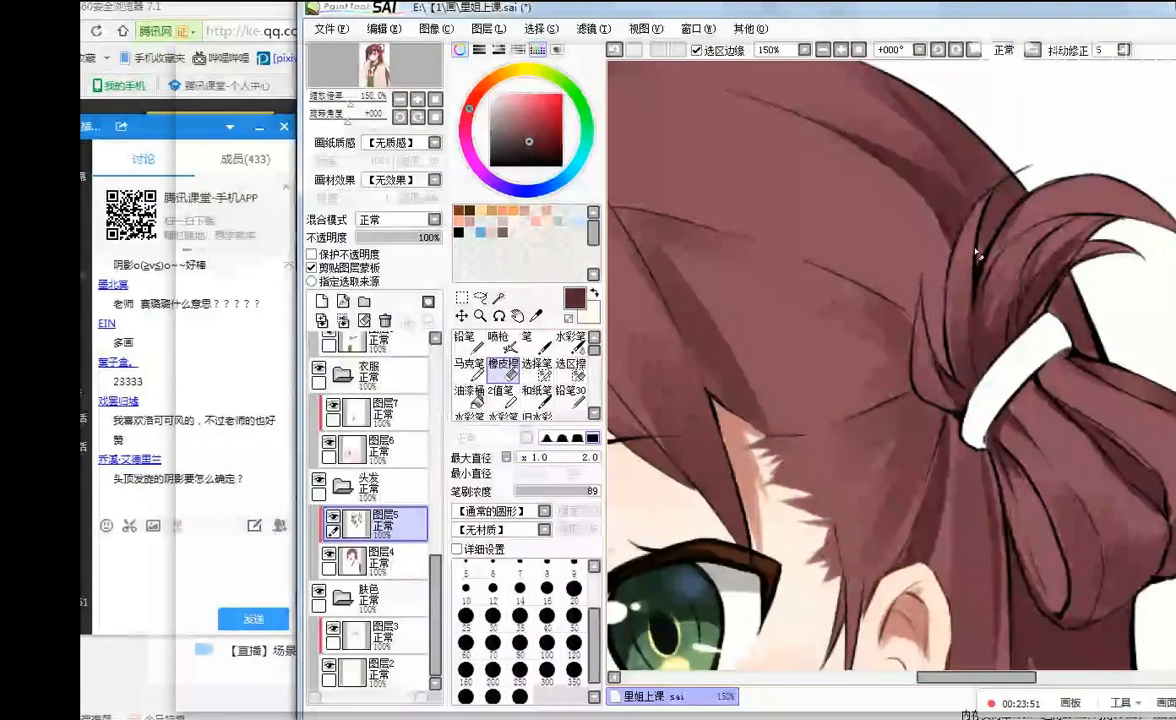
{"action": "left_click_drag", "start_coordinate": [982, 244], "coordinate": [990, 197]}
{"action": "key", "text": "ctrl+z"}
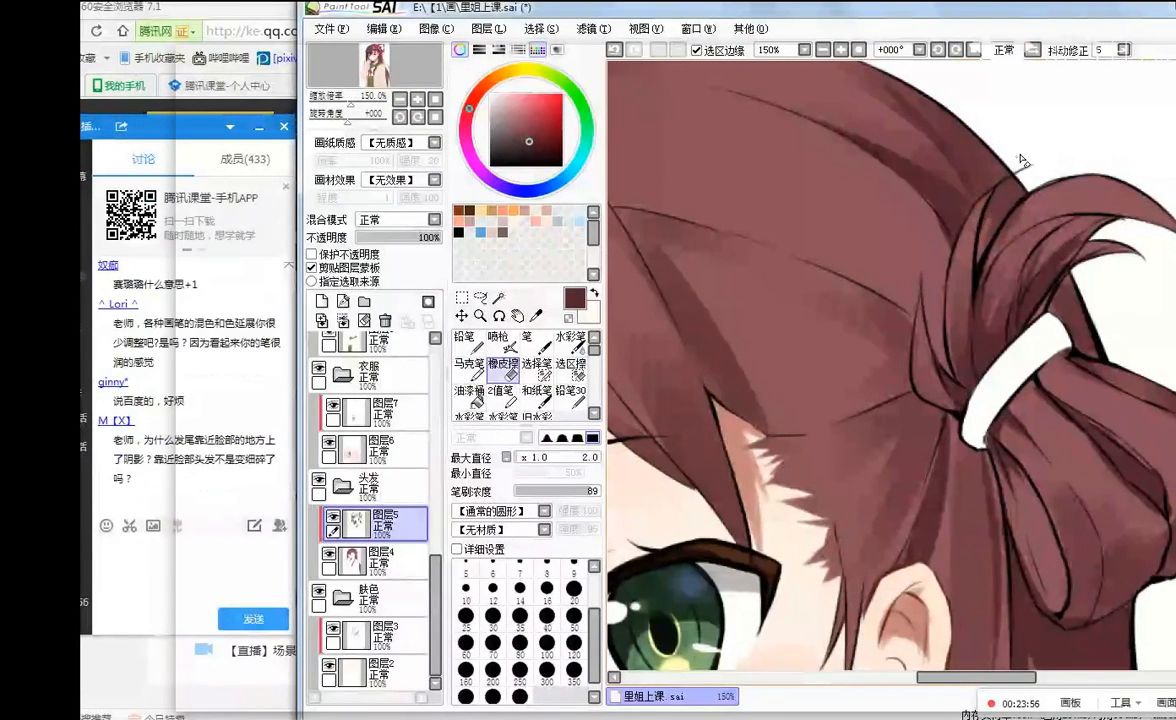
- In mirrored view, paint curved maroon strands across the crown towards the hair tie with the 铅笔 brush at diameter 12, redoing strokes
{"action": "scroll", "coordinate": [922, 224], "scroll_direction": "down", "scroll_amount": 3}
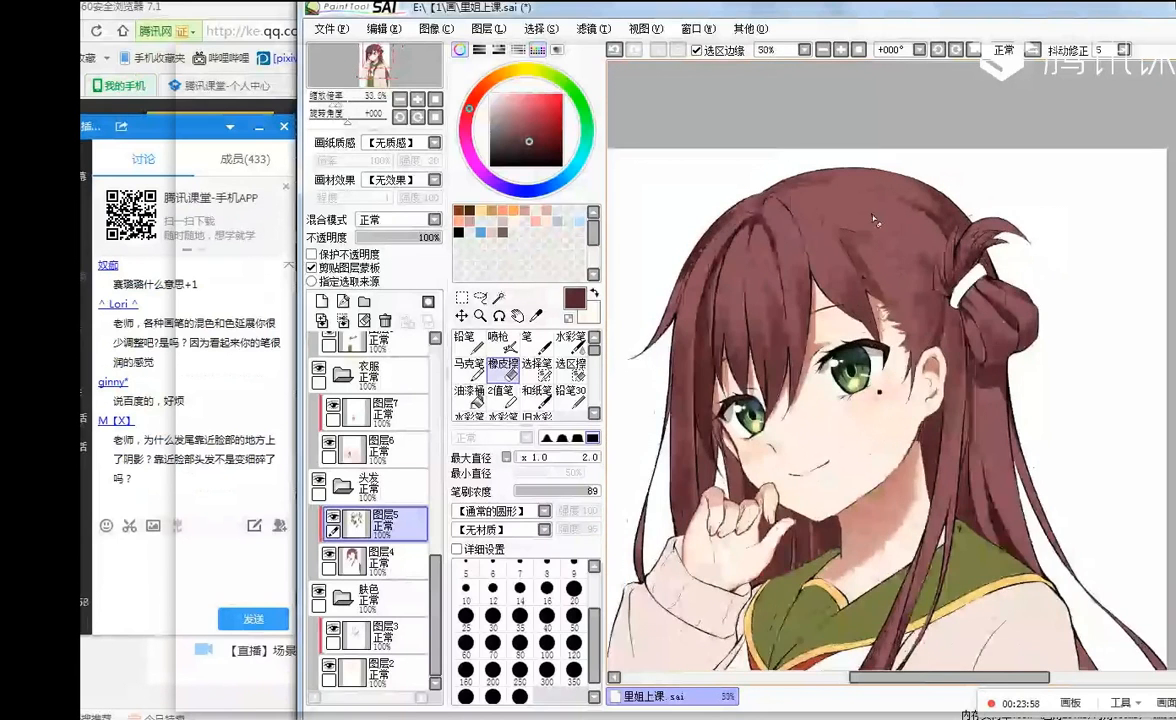
{"action": "scroll", "coordinate": [911, 240], "scroll_direction": "up", "scroll_amount": 1}
{"action": "left_click", "coordinate": [463, 337]}
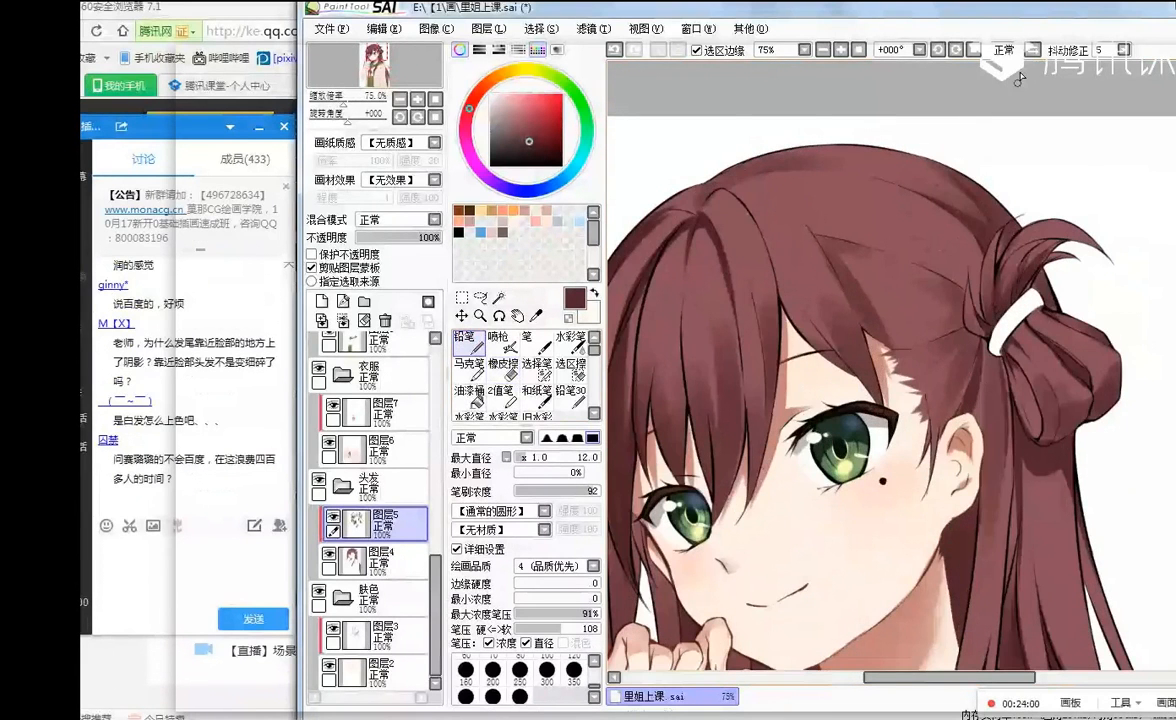
{"action": "left_click", "coordinate": [975, 50]}
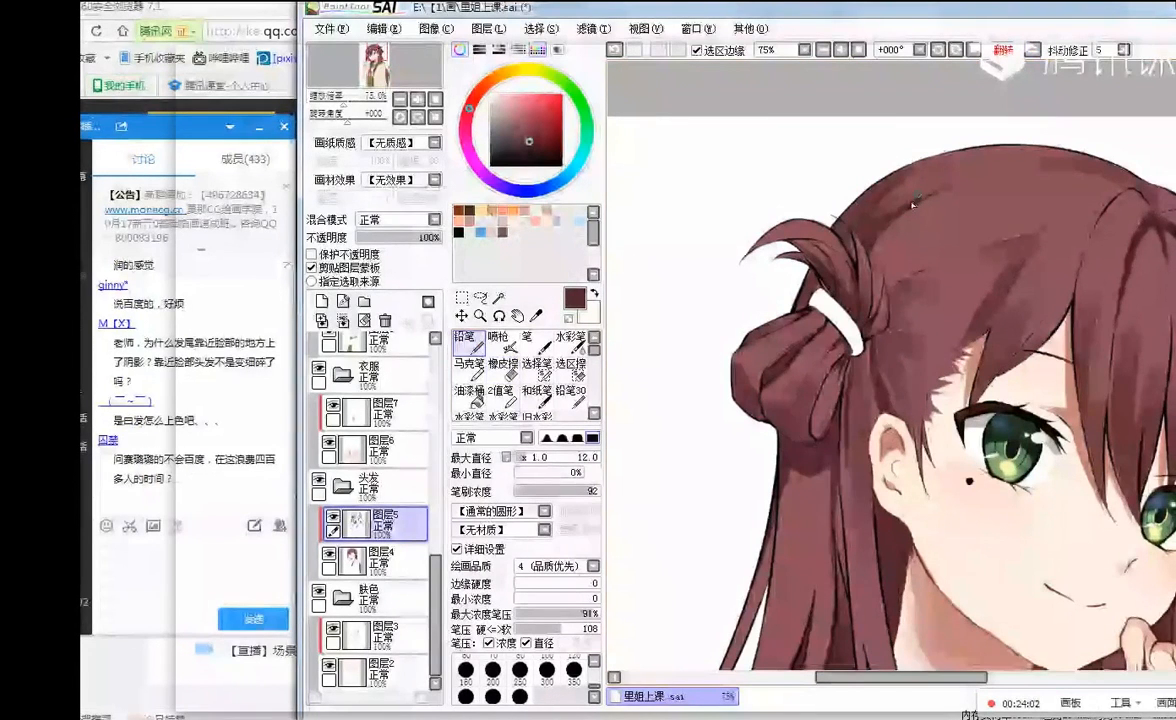
{"action": "mouse_move", "coordinate": [916, 262]}
{"action": "left_mouse_down"}
{"action": "mouse_move", "coordinate": [889, 309]}
{"action": "mouse_move", "coordinate": [871, 313]}
{"action": "mouse_move", "coordinate": [917, 270]}
{"action": "mouse_move", "coordinate": [894, 286]}
{"action": "mouse_move", "coordinate": [968, 258]}
{"action": "mouse_move", "coordinate": [894, 282]}
{"action": "mouse_move", "coordinate": [942, 261]}
{"action": "mouse_move", "coordinate": [904, 270]}
{"action": "mouse_move", "coordinate": [1047, 226]}
{"action": "left_mouse_up"}
{"action": "key", "text": "ctrl+z"}
{"action": "key", "text": "ctrl+z"}
{"action": "left_click_drag", "start_coordinate": [903, 187], "coordinate": [1012, 167]}
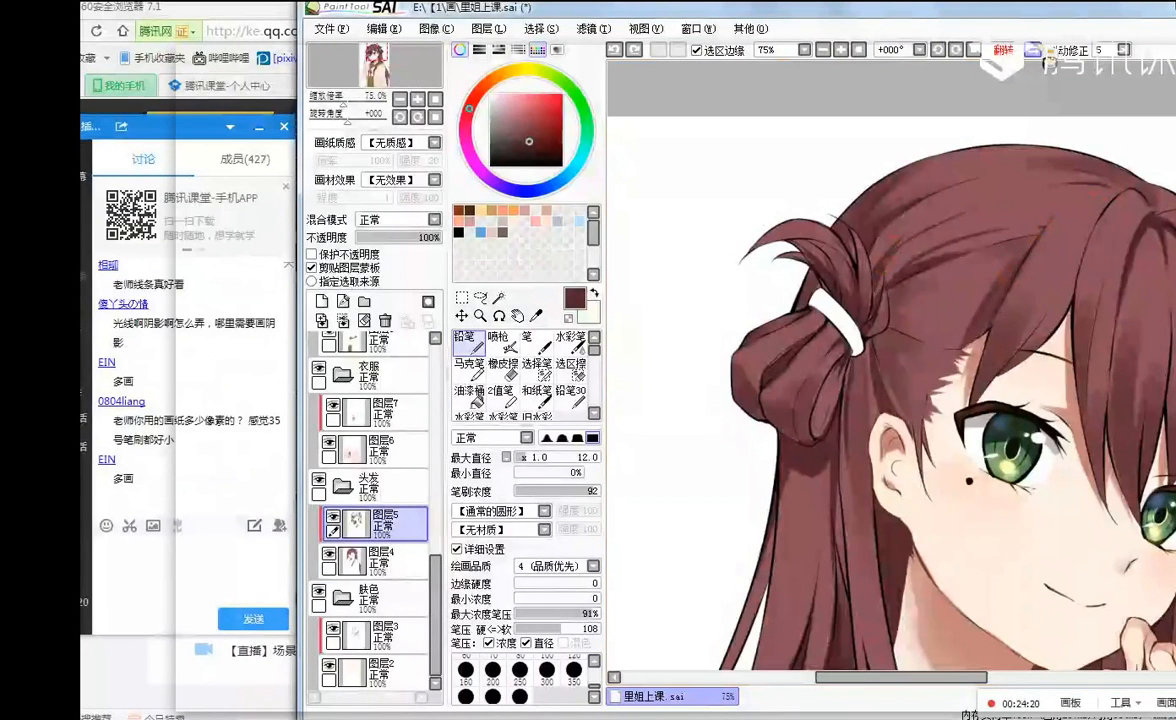
- Return to the normal orientation and paint fine maroon shadow strands through the fringe locks with the 铅笔 brush at diameter 12
{"action": "key", "text": "h"}
{"action": "scroll", "coordinate": [834, 229], "scroll_direction": "down", "scroll_amount": 3}
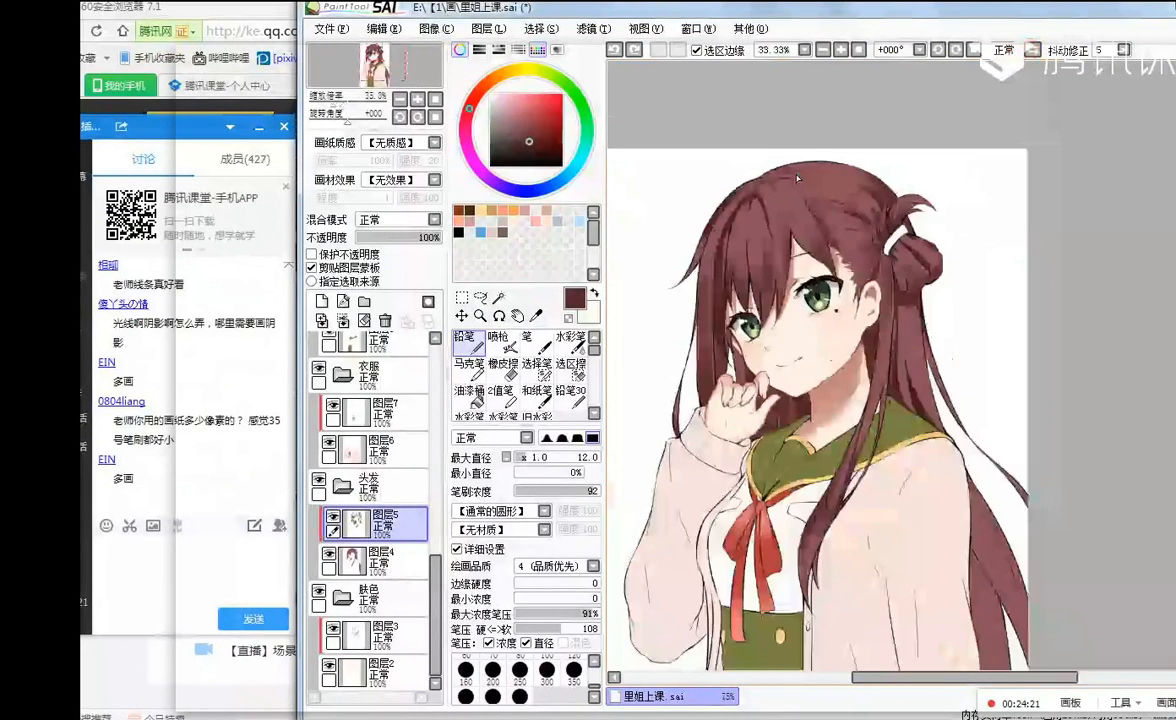
{"action": "scroll", "coordinate": [798, 177], "scroll_direction": "up", "scroll_amount": 3}
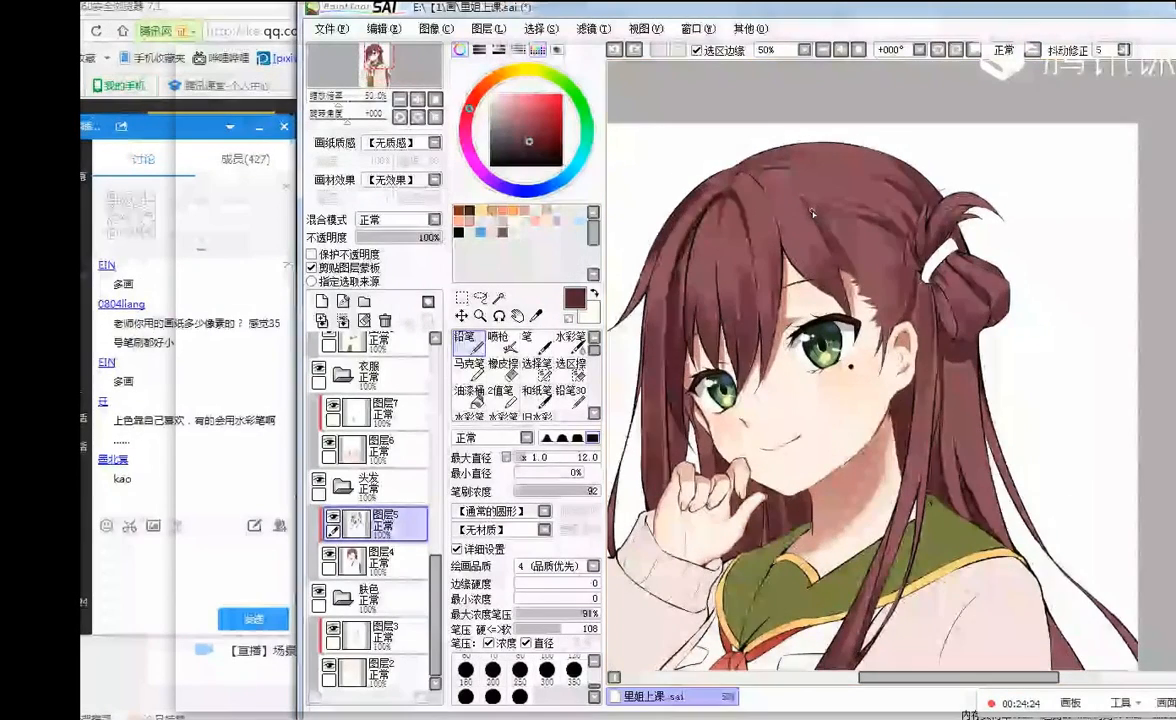
{"action": "scroll", "coordinate": [812, 212], "scroll_direction": "down", "scroll_amount": 2}
{"action": "scroll", "coordinate": [796, 241], "scroll_direction": "up", "scroll_amount": 3}
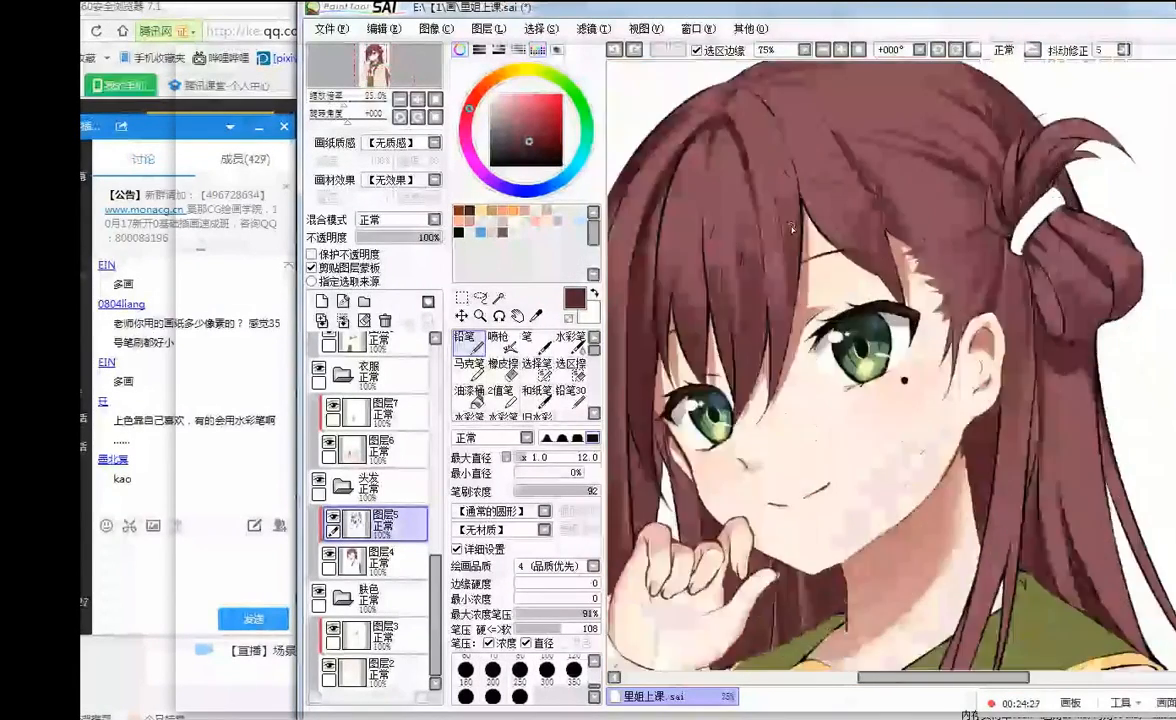
{"action": "scroll", "coordinate": [781, 200], "scroll_direction": "down", "scroll_amount": 1}
{"action": "scroll", "coordinate": [785, 240], "scroll_direction": "up", "scroll_amount": 1}
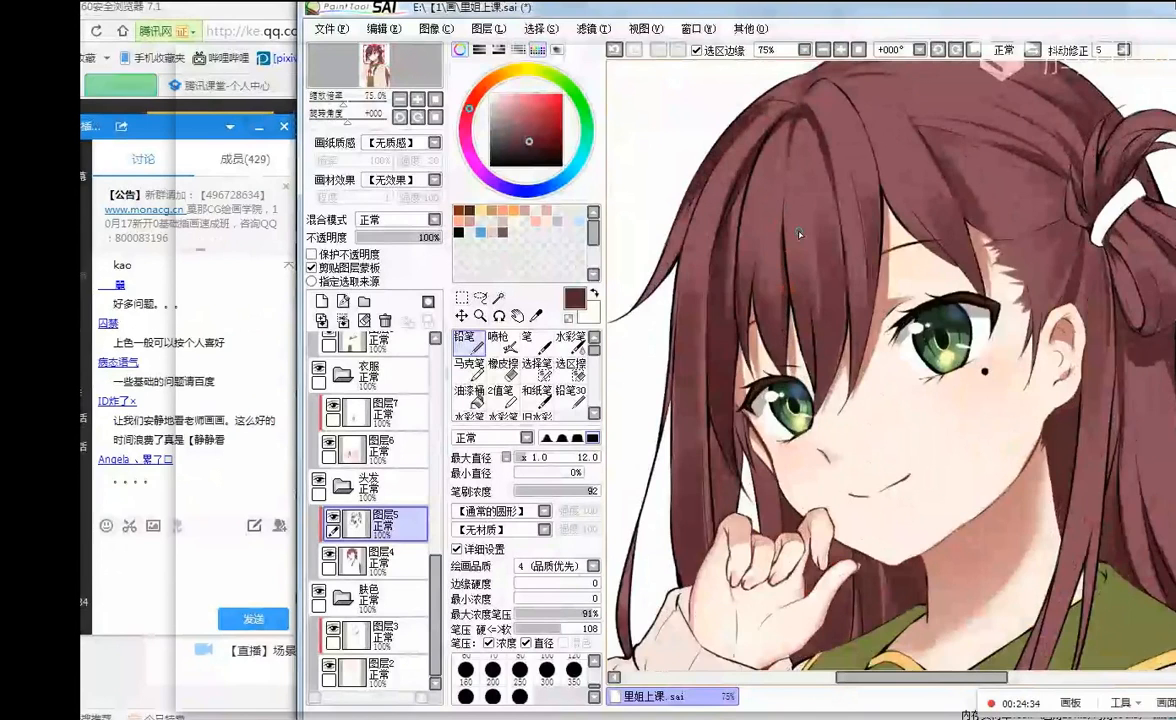
{"action": "left_click_drag", "start_coordinate": [733, 211], "coordinate": [721, 193]}
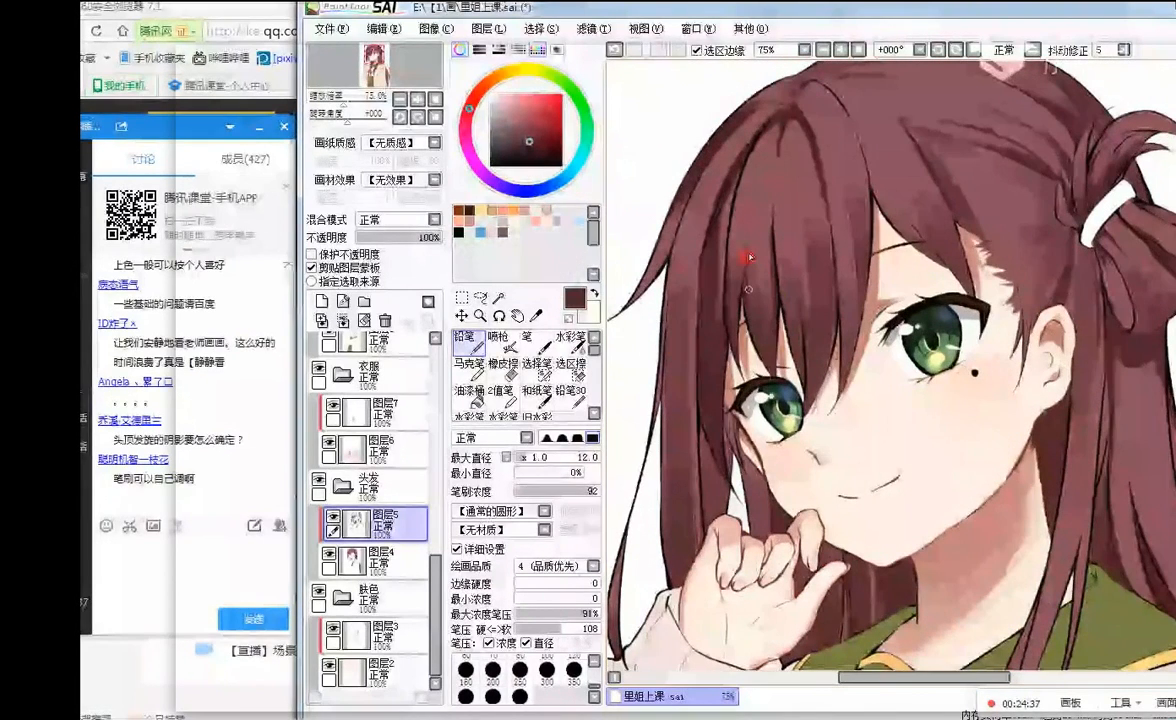
{"action": "scroll", "coordinate": [712, 172], "scroll_direction": "down", "scroll_amount": 2}
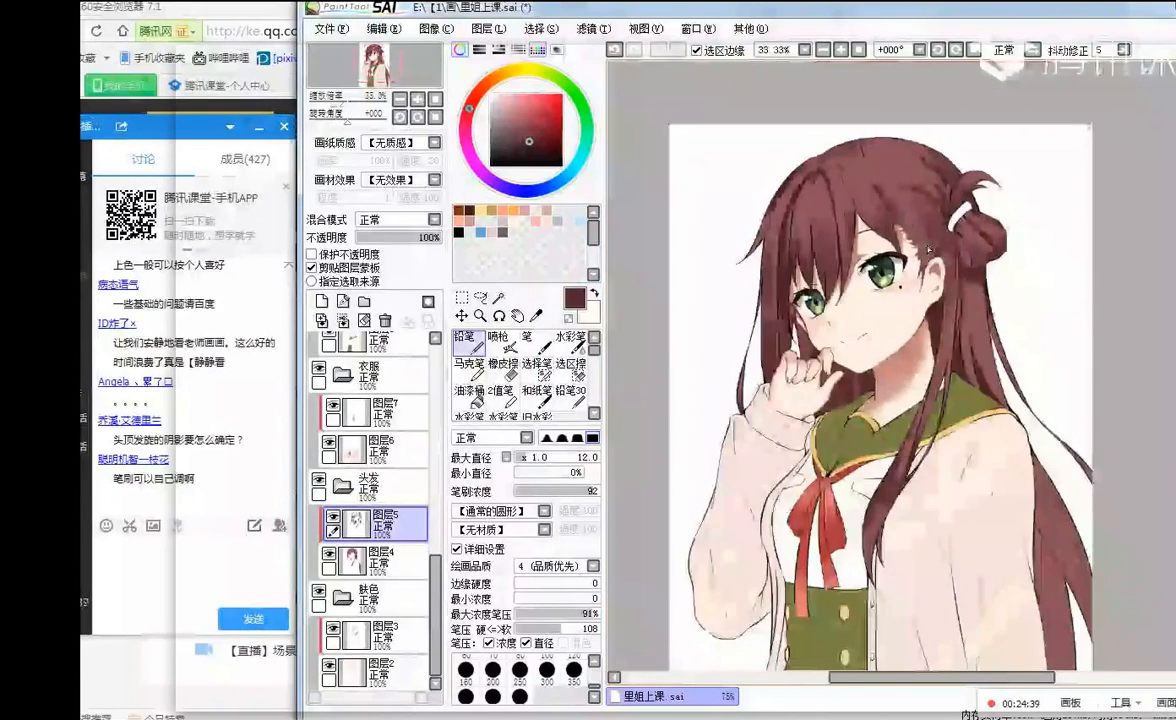
{"action": "scroll", "coordinate": [950, 272], "scroll_direction": "up", "scroll_amount": 1}
{"action": "scroll", "coordinate": [733, 153], "scroll_direction": "up", "scroll_amount": 3}
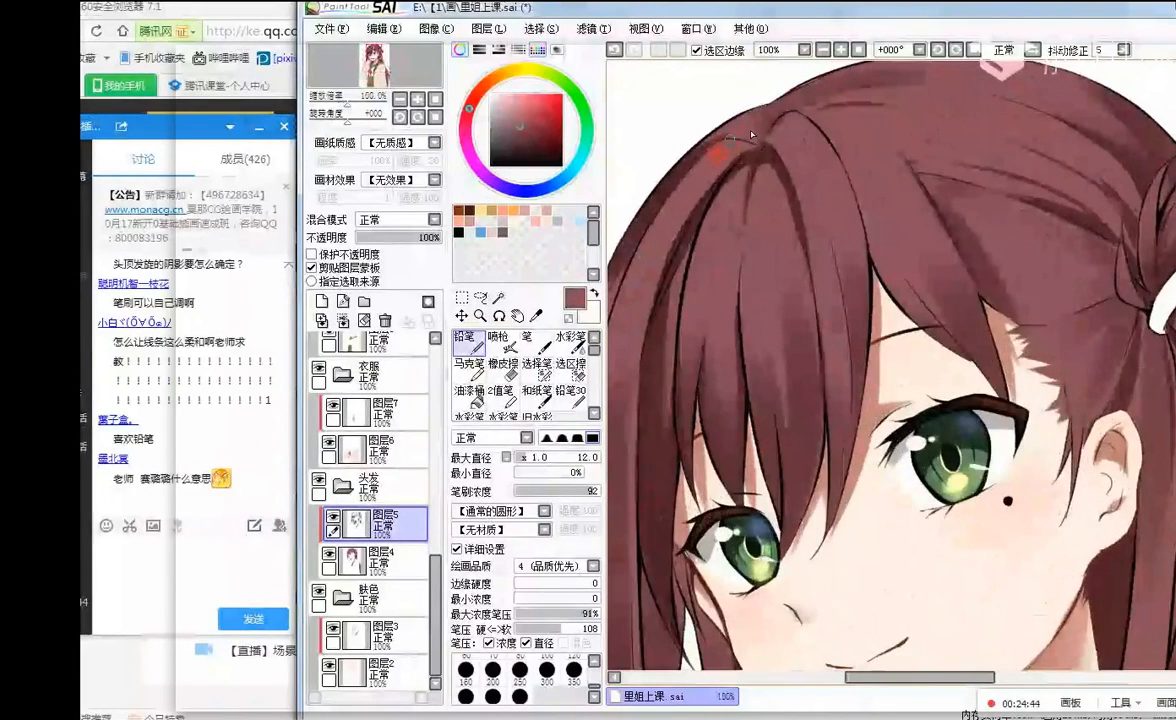
{"action": "left_click", "coordinate": [594, 28]}
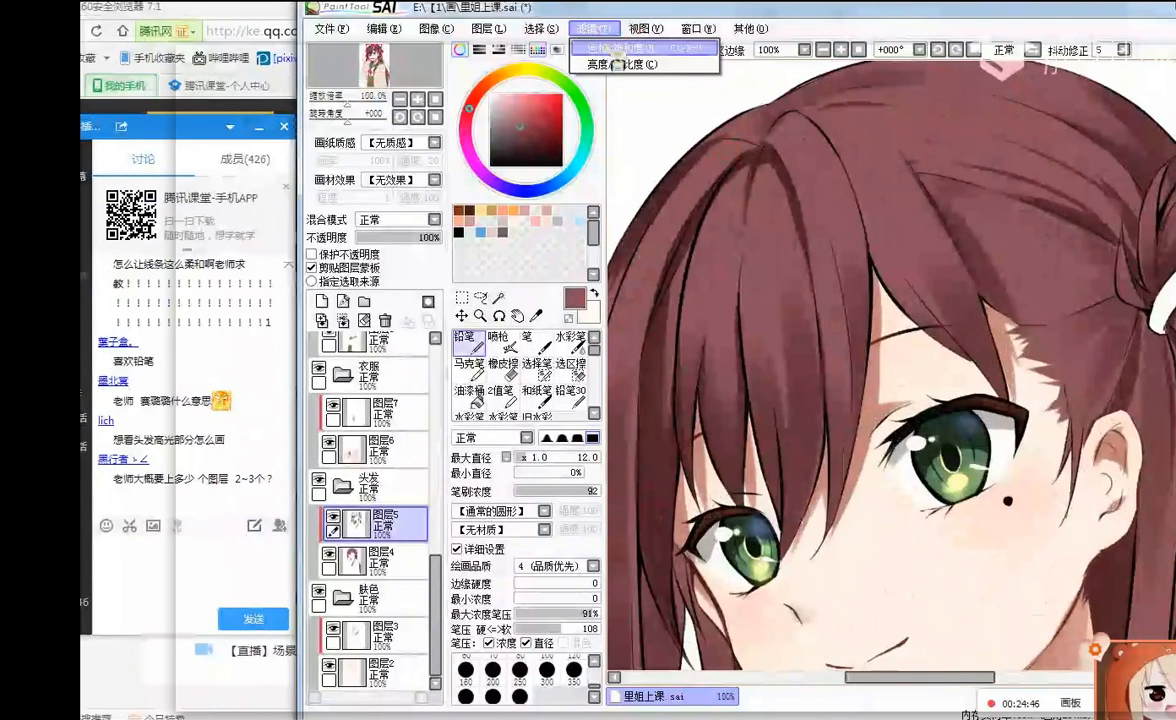
{"action": "left_click", "coordinate": [618, 48]}
{"action": "left_click", "coordinate": [614, 155]}
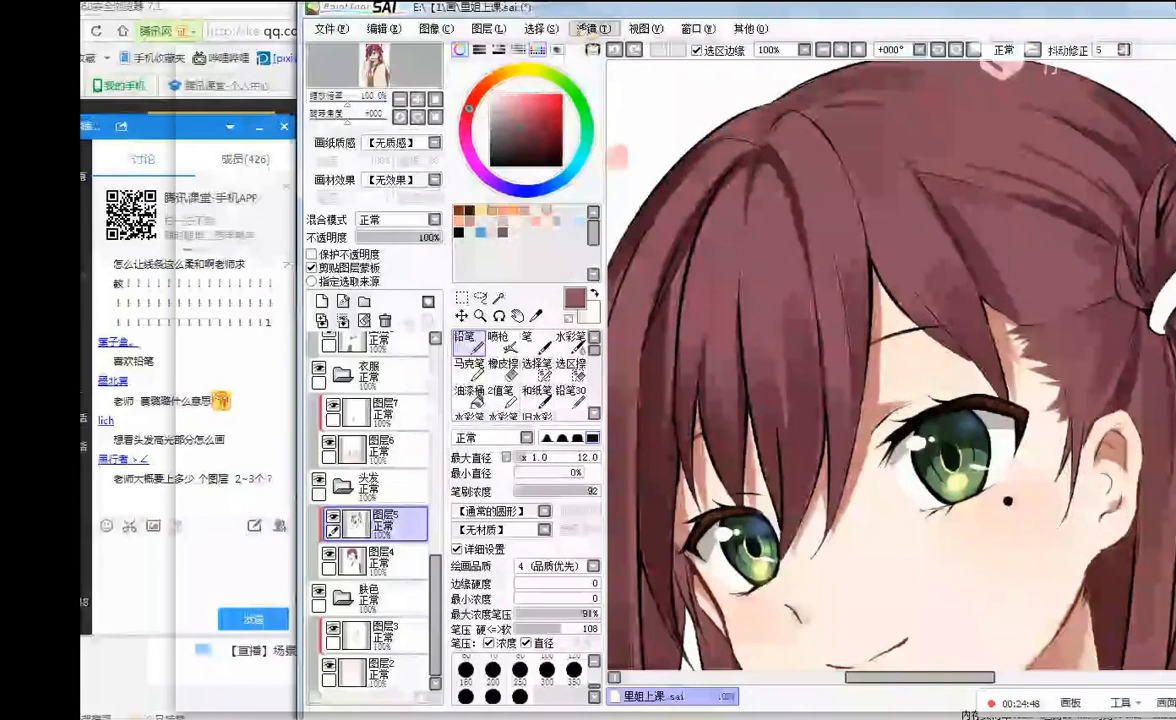
{"action": "left_click", "coordinate": [590, 29]}
{"action": "left_click", "coordinate": [618, 48]}
{"action": "left_click", "coordinate": [450, 216]}
{"action": "left_click", "coordinate": [568, 279]}
{"action": "left_click", "coordinate": [560, 32]}
{"action": "left_click", "coordinate": [595, 44]}
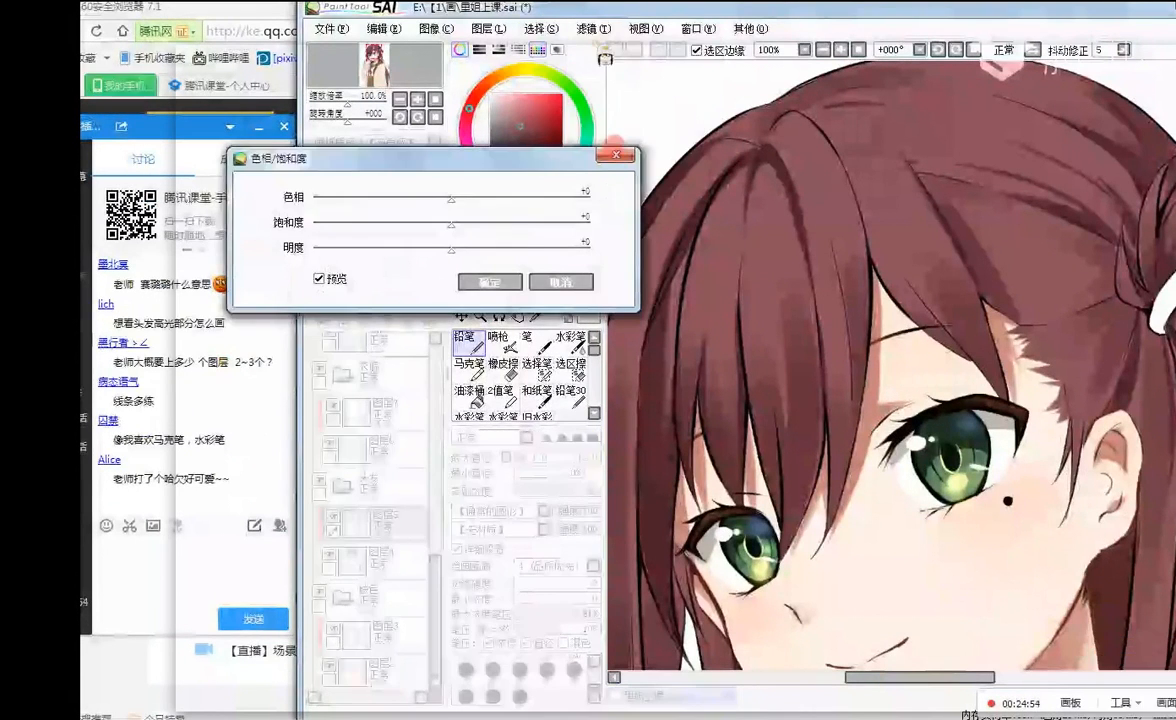
{"action": "left_click", "coordinate": [614, 154]}
- Raise the colour density of the hair shadow layer 图层5 slightly with the 亮度/对比度 filter
{"action": "left_click", "coordinate": [590, 29]}
{"action": "left_click", "coordinate": [606, 63]}
{"action": "left_click_drag", "start_coordinate": [1036, 289], "coordinate": [1048, 291]}
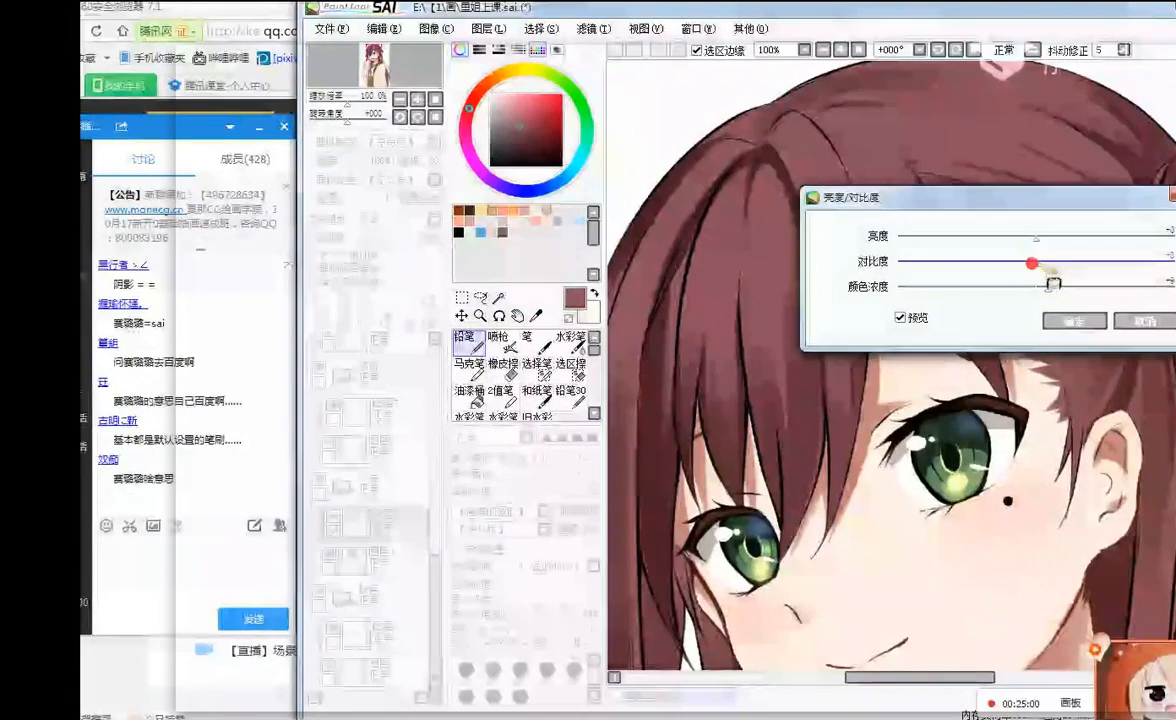
{"action": "left_click", "coordinate": [1074, 320]}
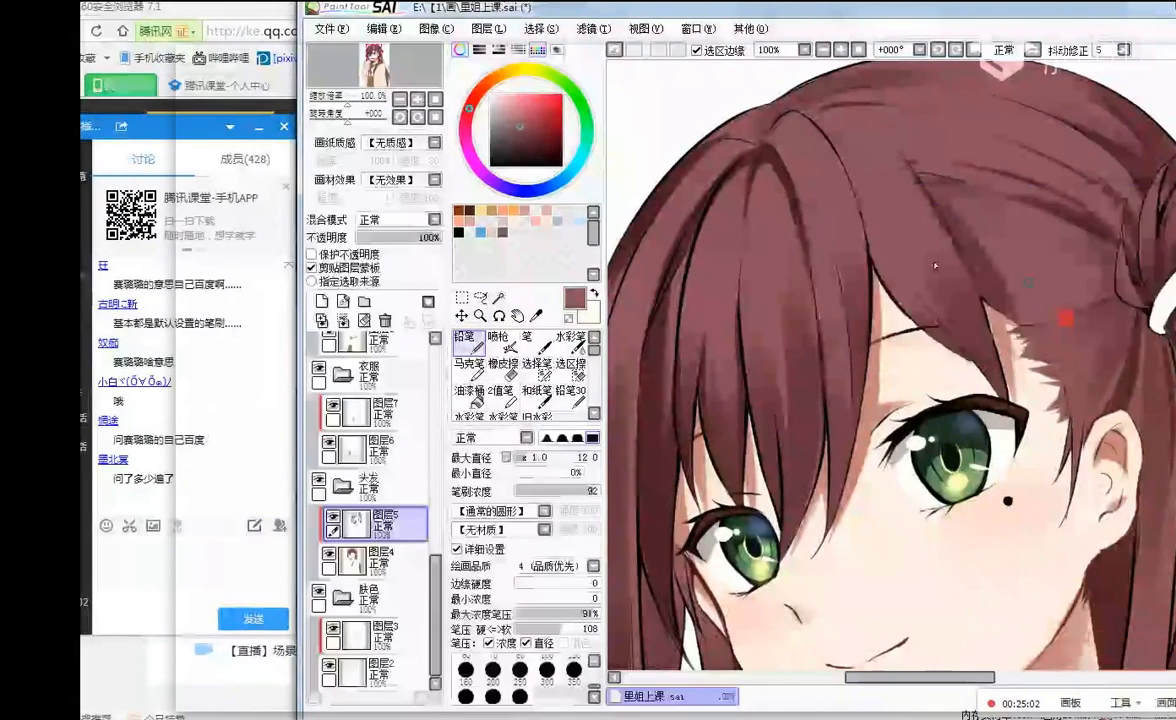
{"action": "scroll", "coordinate": [906, 258], "scroll_direction": "down", "scroll_amount": 2}
{"action": "left_click_drag", "start_coordinate": [852, 104], "coordinate": [841, 138]}
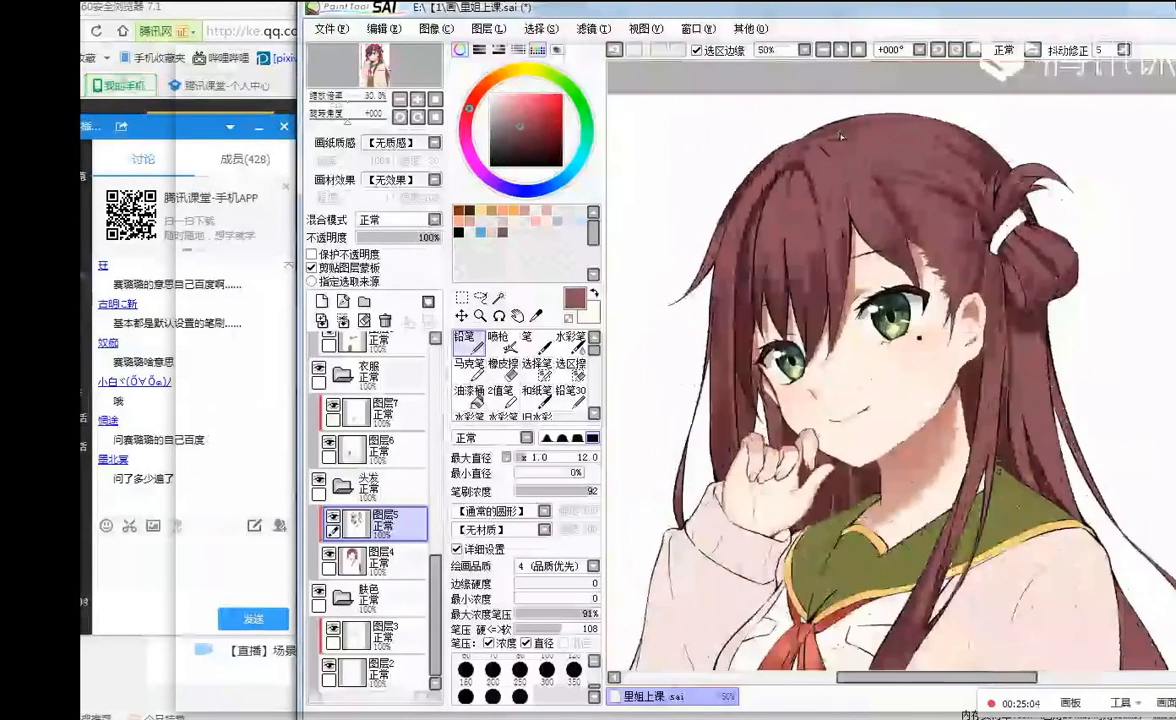
- Examine the maroon hair shading on the crown and fringe at different magnifications
{"action": "scroll", "coordinate": [740, 210], "scroll_direction": "up", "scroll_amount": 1}
{"action": "scroll", "coordinate": [745, 211], "scroll_direction": "down", "scroll_amount": 1}
{"action": "scroll", "coordinate": [817, 209], "scroll_direction": "up", "scroll_amount": 1}
{"action": "scroll", "coordinate": [817, 208], "scroll_direction": "down", "scroll_amount": 1}
{"action": "scroll", "coordinate": [812, 209], "scroll_direction": "up", "scroll_amount": 1}
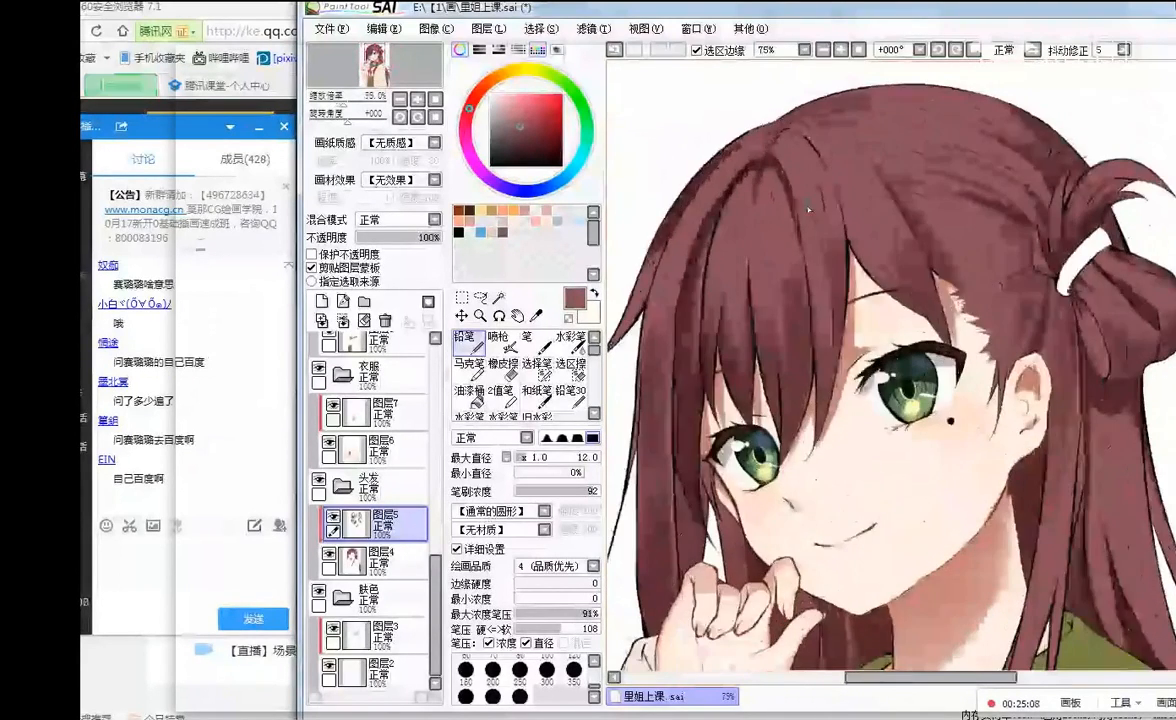
{"action": "scroll", "coordinate": [806, 210], "scroll_direction": "down", "scroll_amount": 1}
{"action": "scroll", "coordinate": [806, 210], "scroll_direction": "up", "scroll_amount": 1}
{"action": "scroll", "coordinate": [806, 210], "scroll_direction": "down", "scroll_amount": 1}
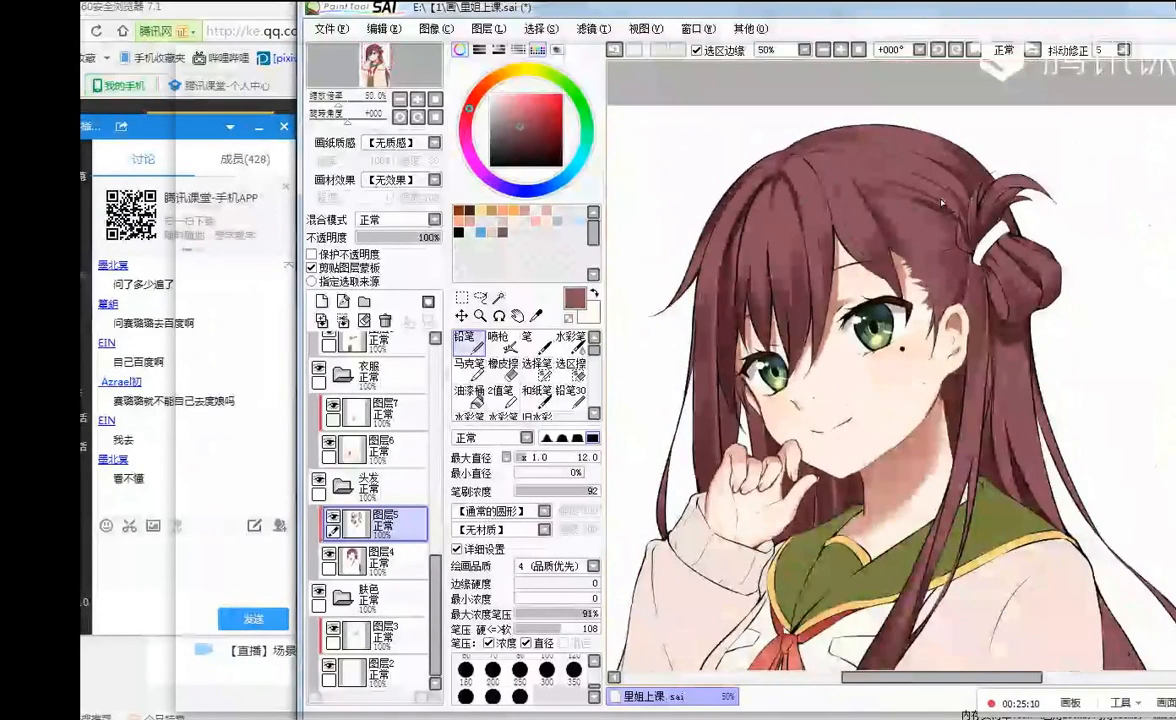
- In mirrored view, clean up the shadow strands across the crown beside the tuft with the 橡皮擦 at diameter 2
{"action": "scroll", "coordinate": [960, 190], "scroll_direction": "up", "scroll_amount": 2}
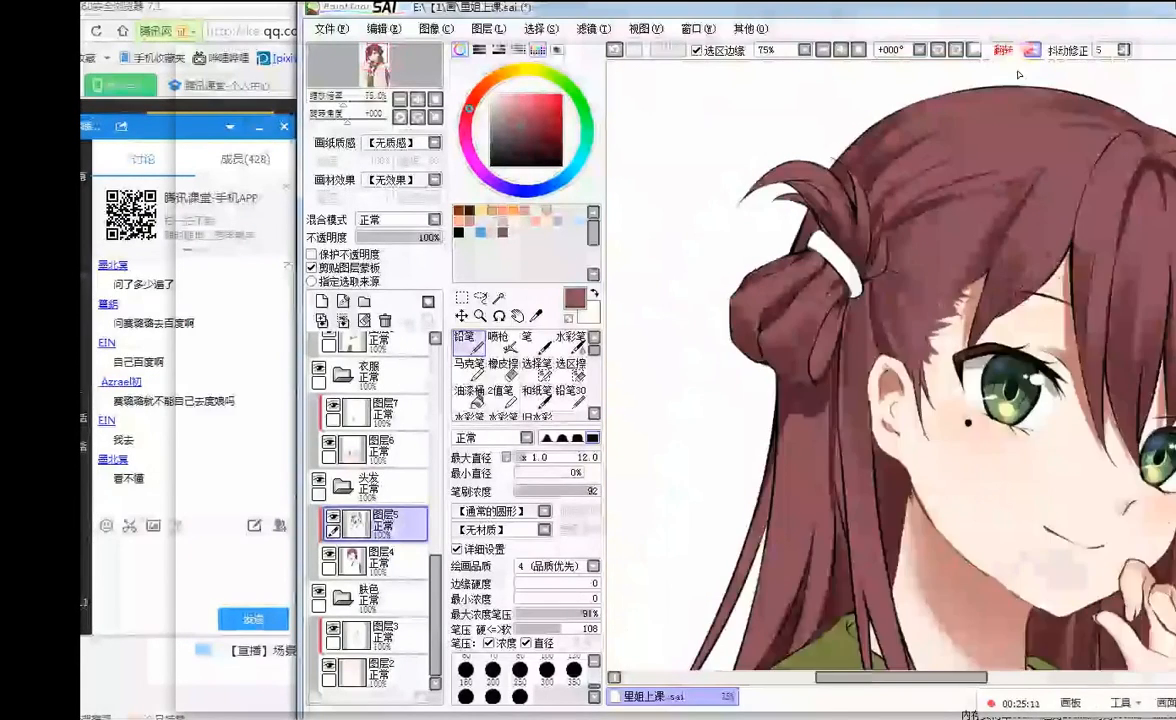
{"action": "scroll", "coordinate": [990, 190], "scroll_direction": "up", "scroll_amount": 2}
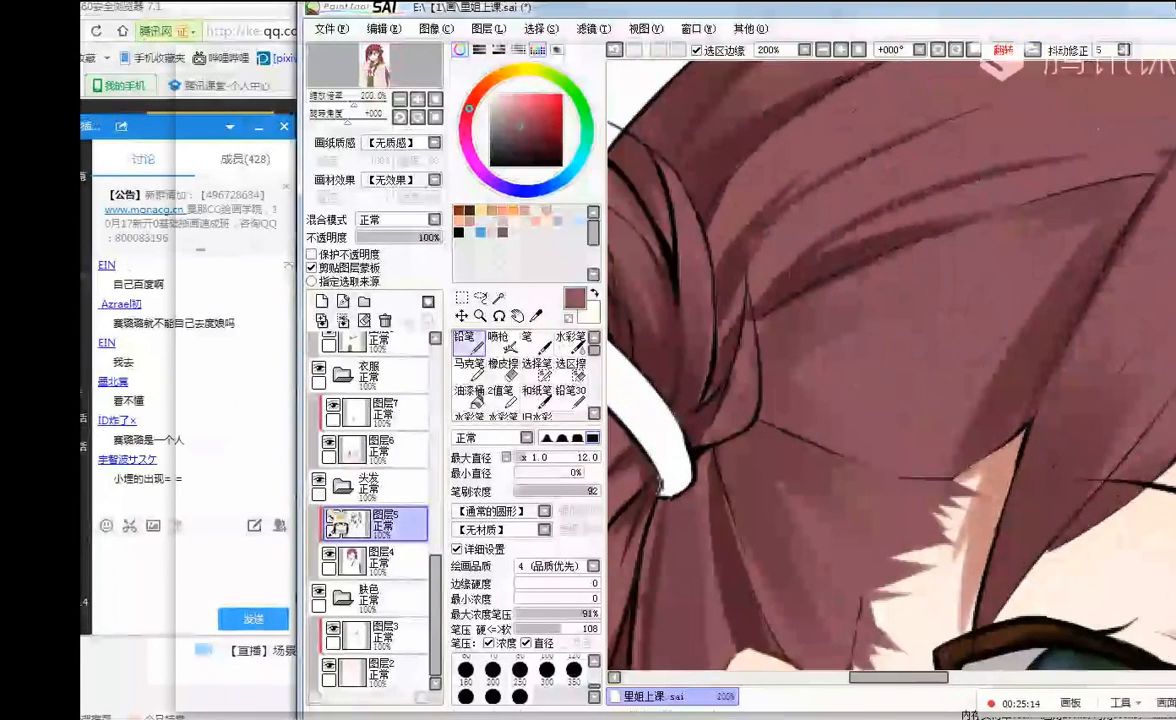
{"action": "left_click", "coordinate": [505, 372]}
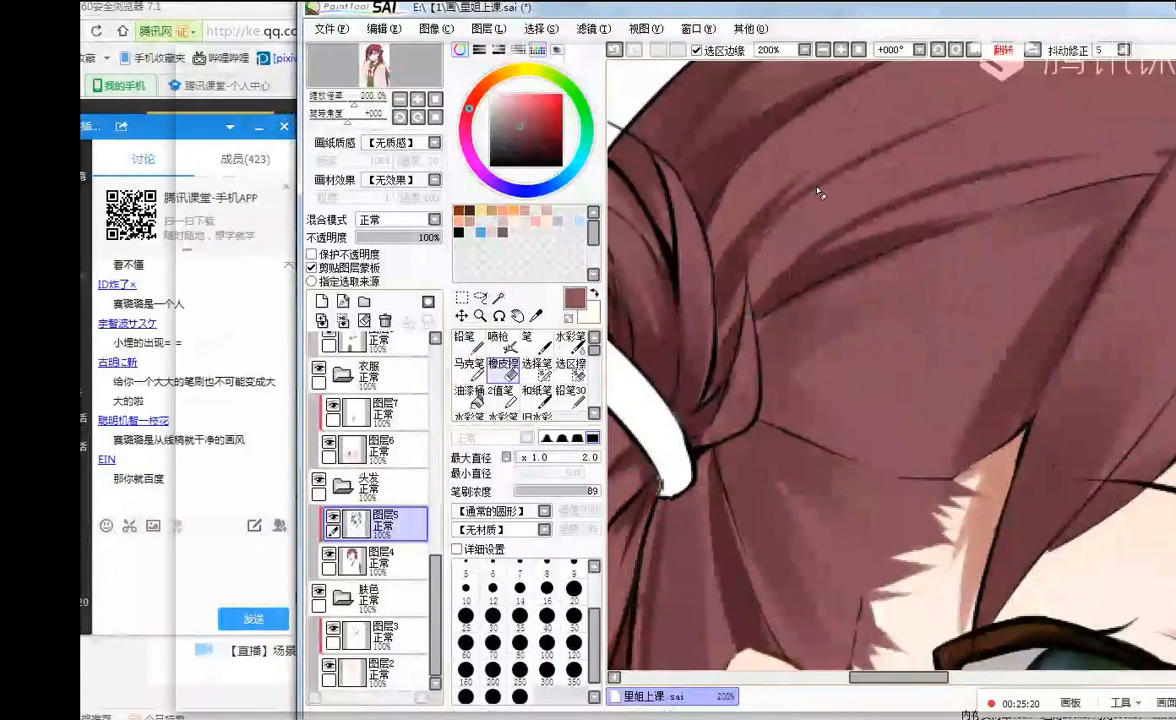
{"action": "scroll", "coordinate": [818, 191], "scroll_direction": "down", "scroll_amount": 3}
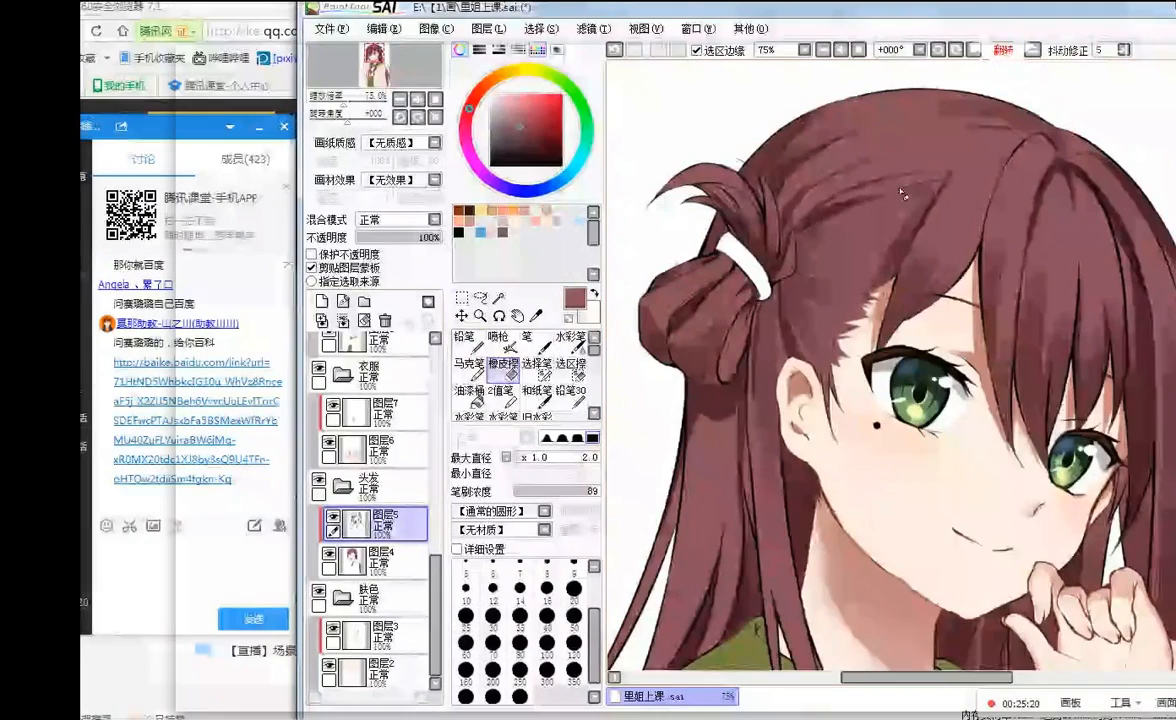
{"action": "left_click_drag", "start_coordinate": [900, 191], "coordinate": [905, 200]}
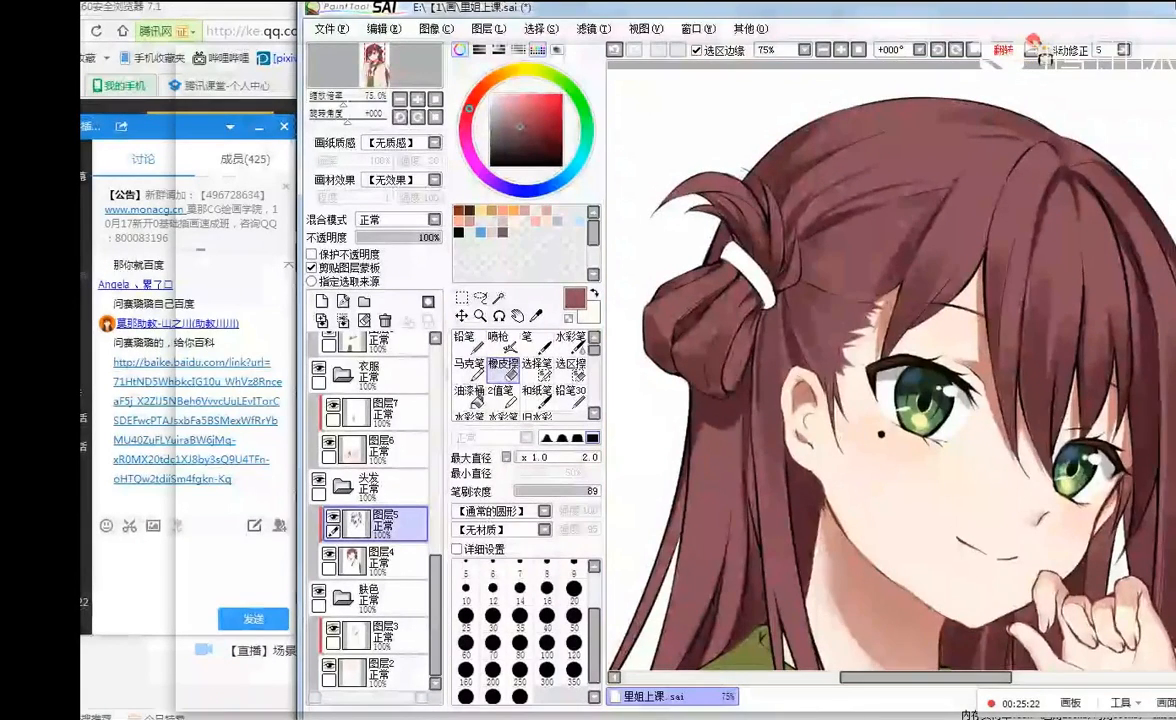
- Paint darker maroon strands on the crown beside the tuft with the 铅笔 at diameter 12, finishing in the normal orientation
{"action": "scroll", "coordinate": [830, 153], "scroll_direction": "up", "scroll_amount": 3}
{"action": "left_click", "coordinate": [465, 337]}
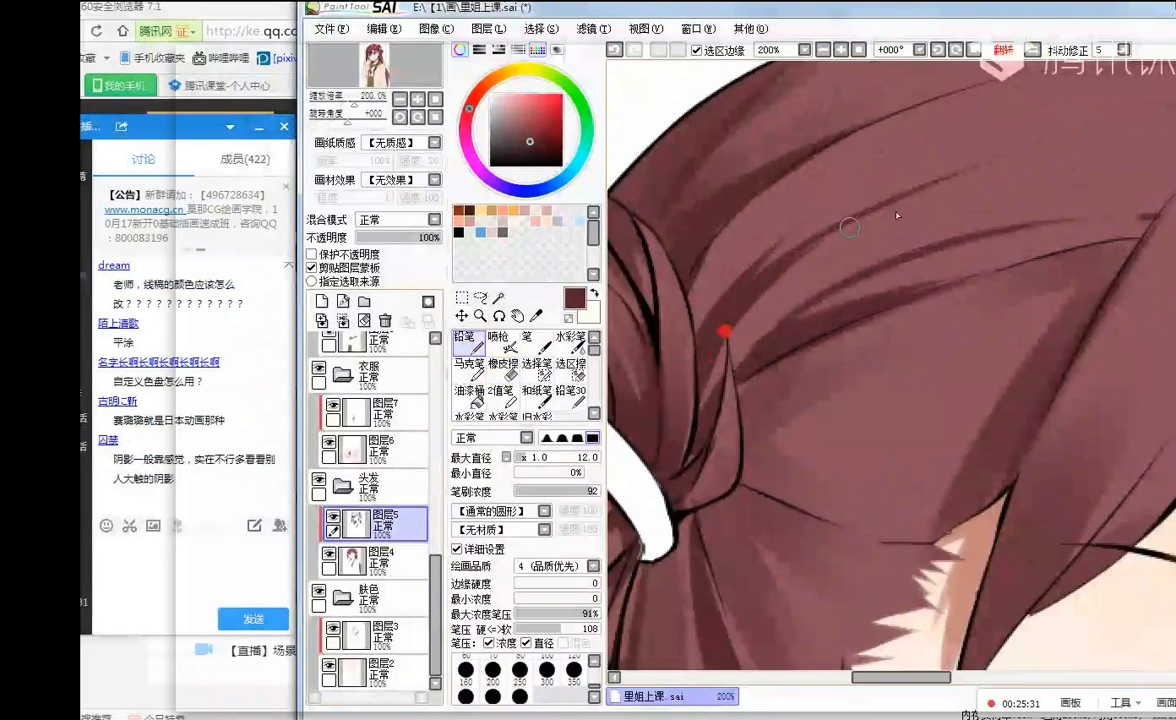
{"action": "scroll", "coordinate": [915, 124], "scroll_direction": "down", "scroll_amount": 4}
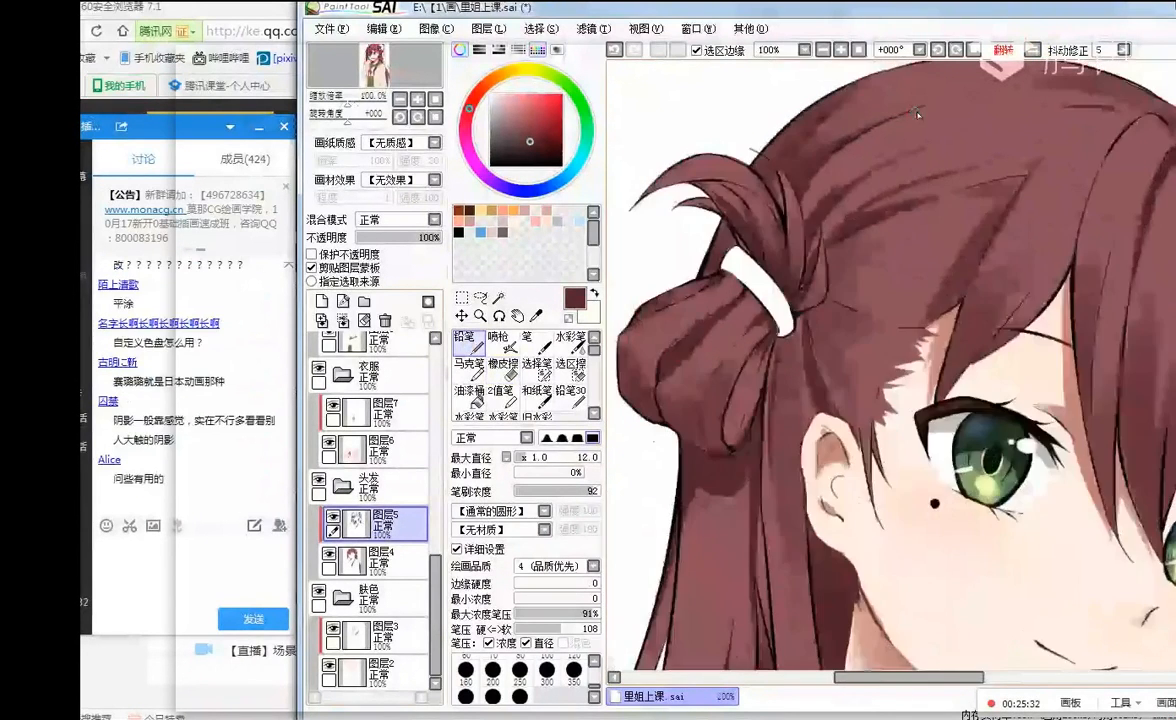
{"action": "left_click", "coordinate": [983, 55]}
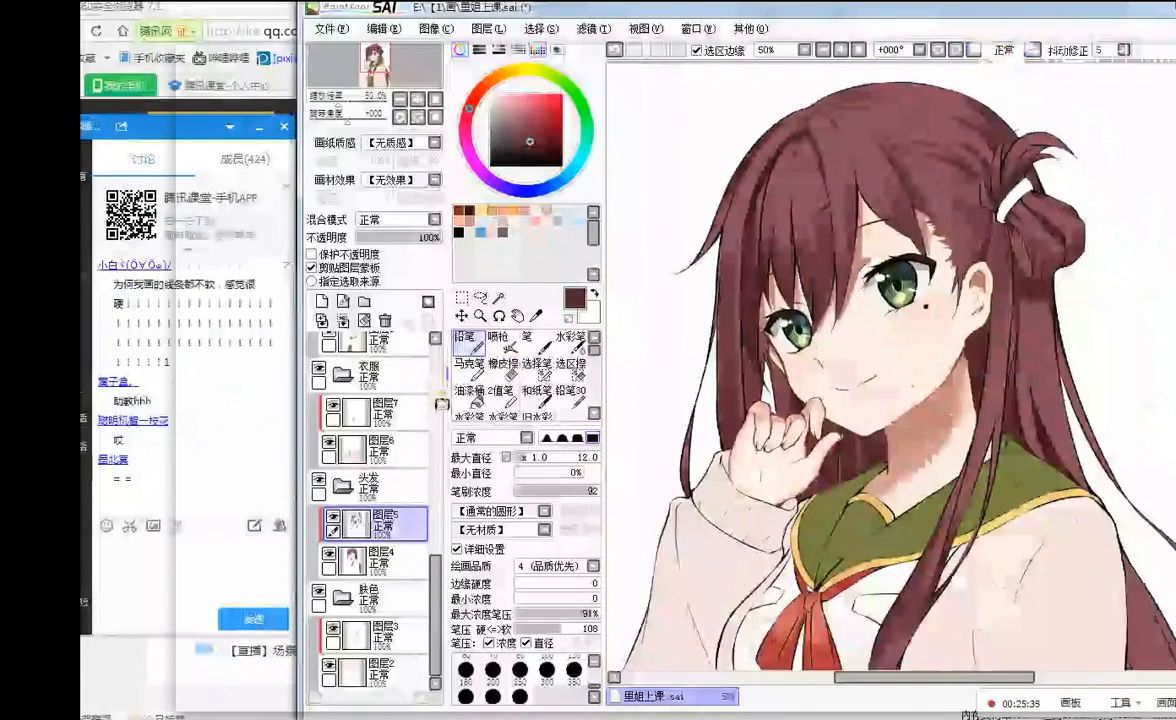
- Add a new layer above the hair shadow layer 图层5 and clip it to the hair base
{"action": "left_click", "coordinate": [321, 301]}
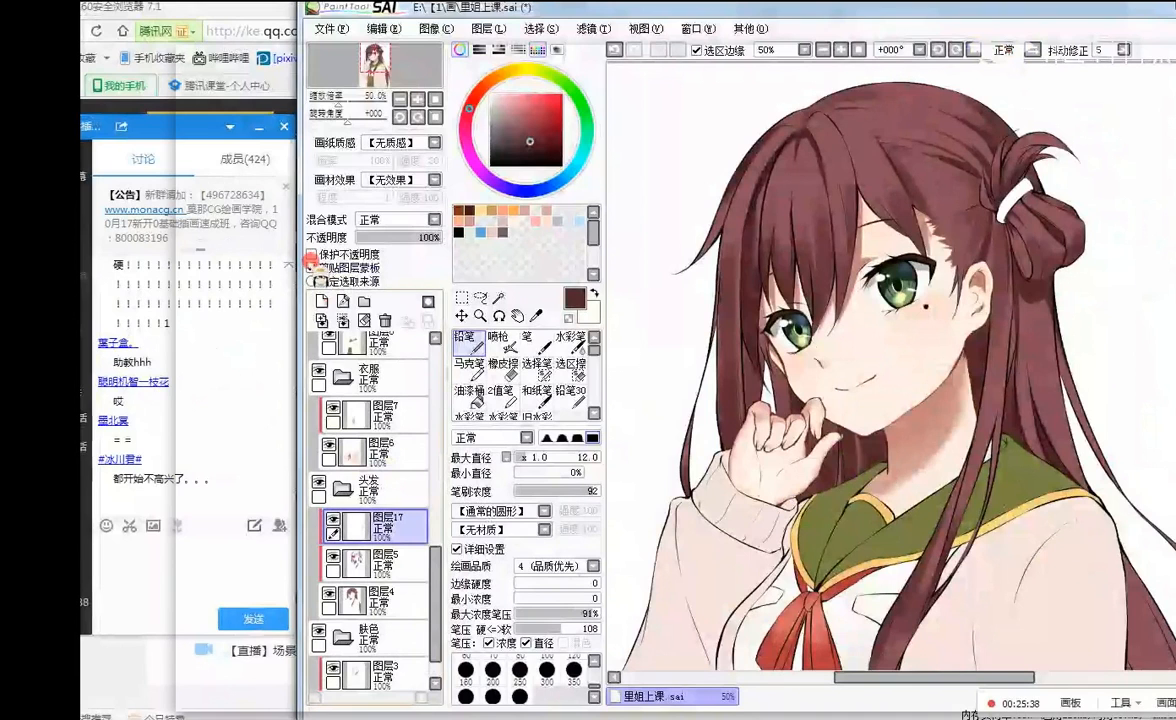
{"action": "left_click", "coordinate": [312, 268]}
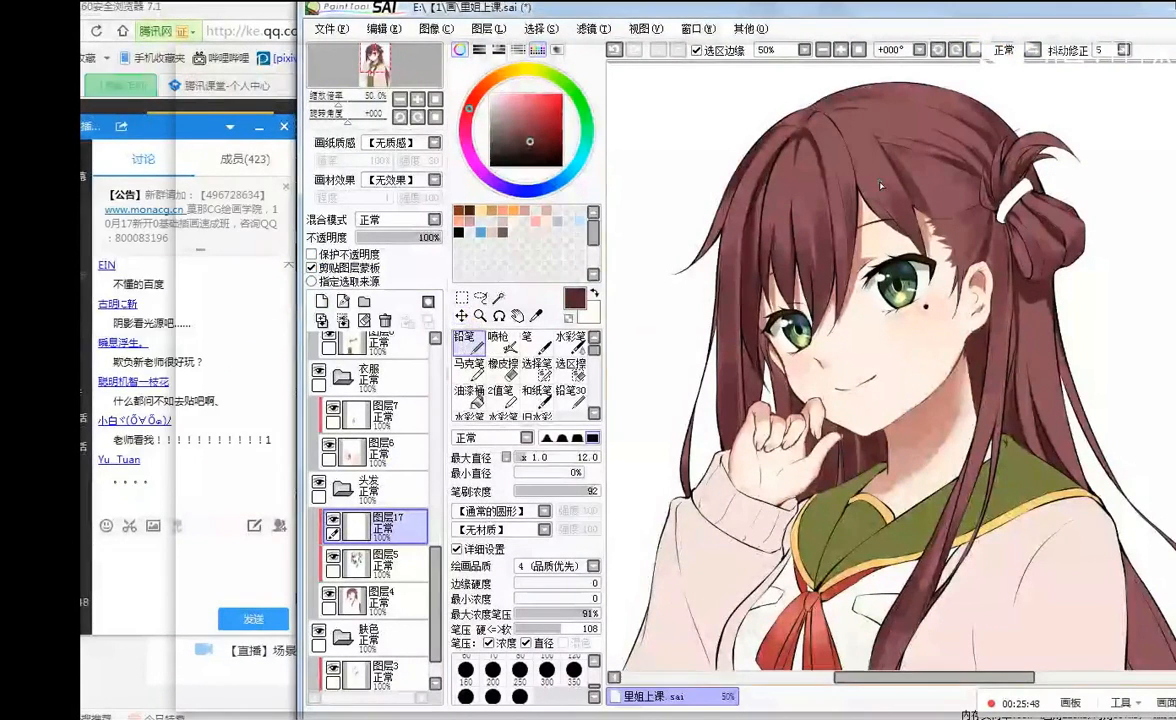
{"action": "scroll", "coordinate": [808, 166], "scroll_direction": "up", "scroll_amount": 2}
{"action": "scroll", "coordinate": [756, 238], "scroll_direction": "down", "scroll_amount": 2}
{"action": "scroll", "coordinate": [729, 252], "scroll_direction": "up", "scroll_amount": 2}
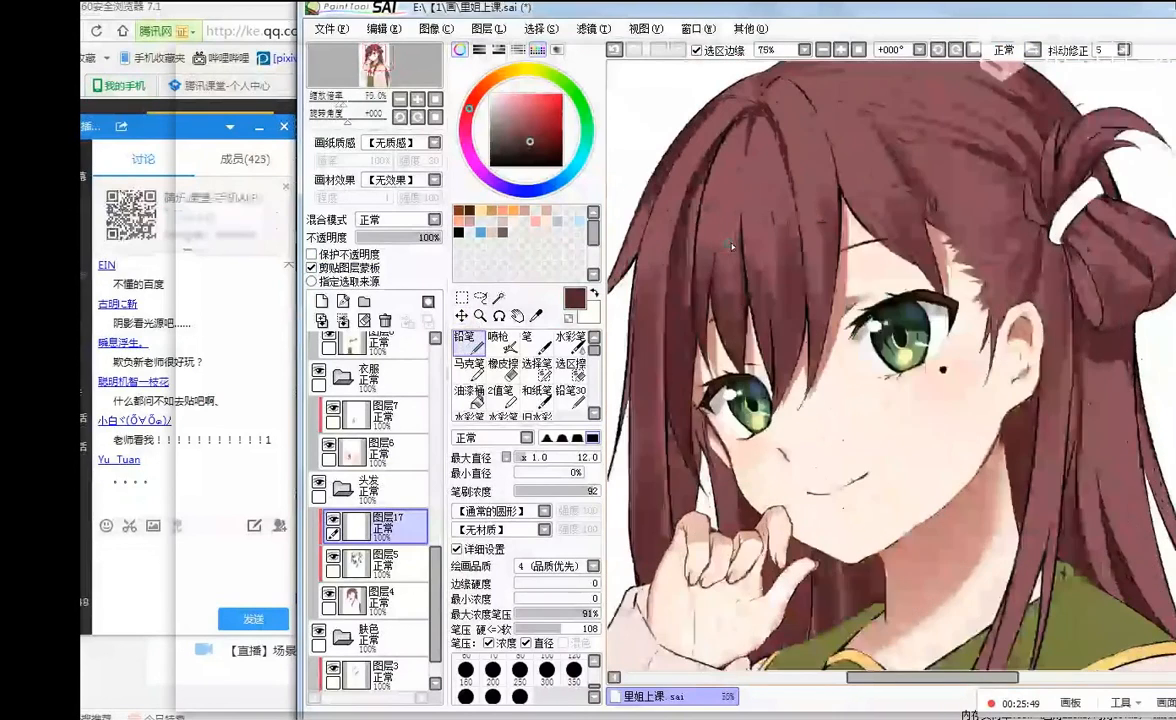
- Soften the skin shadow under the fringe on 图层3 with the 模糊 brush at diameter 44, undo the last stroke and return to the 铅笔
{"action": "left_click", "coordinate": [766, 311], "text": "ctrl+shift"}
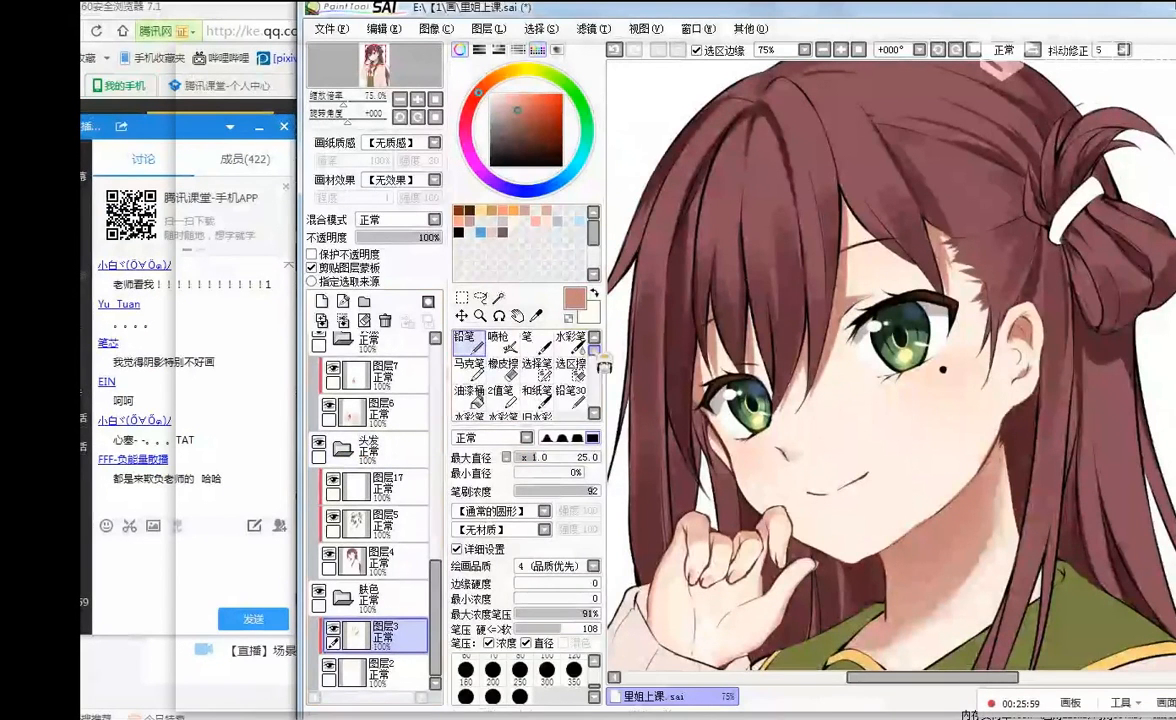
{"action": "left_click_drag", "start_coordinate": [594, 349], "coordinate": [594, 362]}
{"action": "left_click", "coordinate": [569, 380]}
{"action": "left_click", "coordinate": [543, 457]}
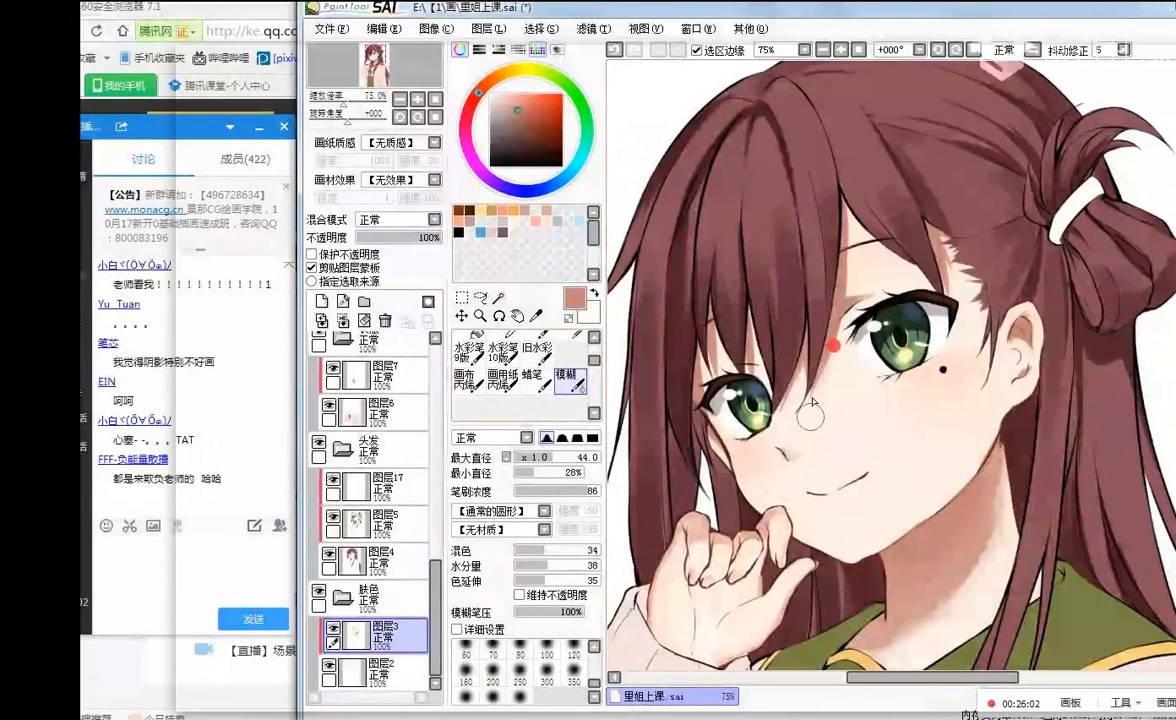
{"action": "left_click_drag", "start_coordinate": [825, 360], "coordinate": [812, 424]}
{"action": "mouse_move", "coordinate": [786, 376]}
{"action": "left_mouse_down"}
{"action": "mouse_move", "coordinate": [749, 352]}
{"action": "mouse_move", "coordinate": [755, 380]}
{"action": "mouse_move", "coordinate": [717, 370]}
{"action": "left_mouse_up"}
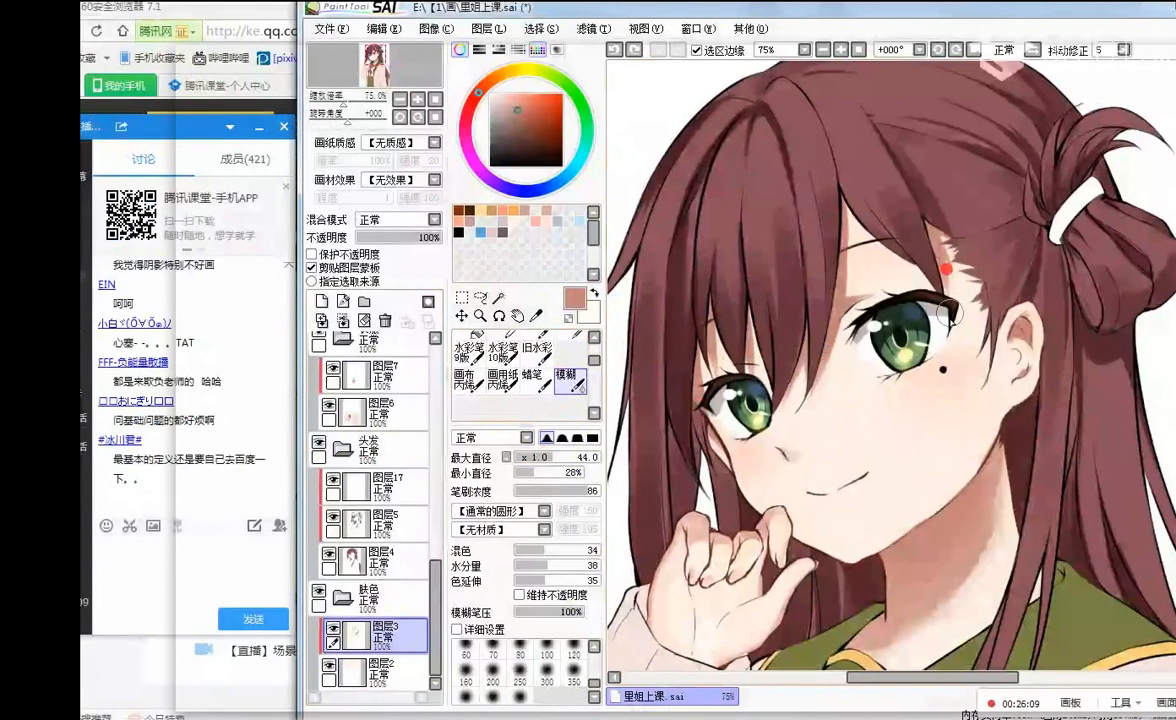
{"action": "key", "text": "ctrl+z"}
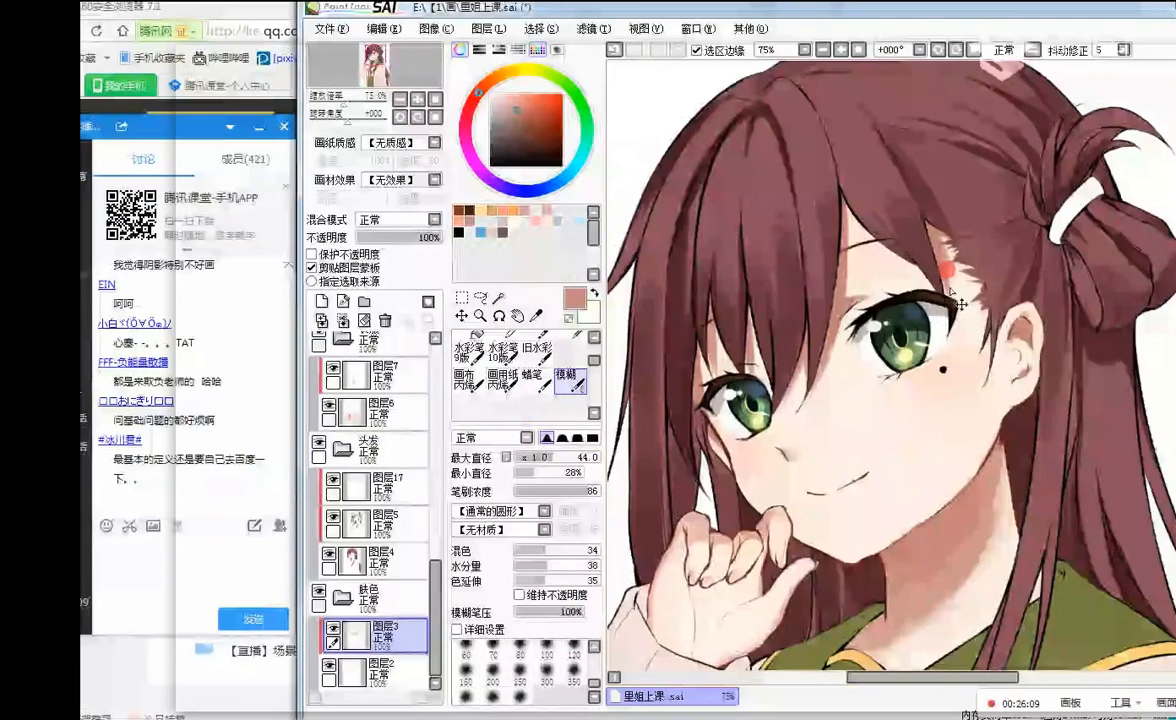
{"action": "scroll", "coordinate": [476, 355], "scroll_direction": "up", "scroll_amount": 3}
{"action": "left_click", "coordinate": [472, 343]}
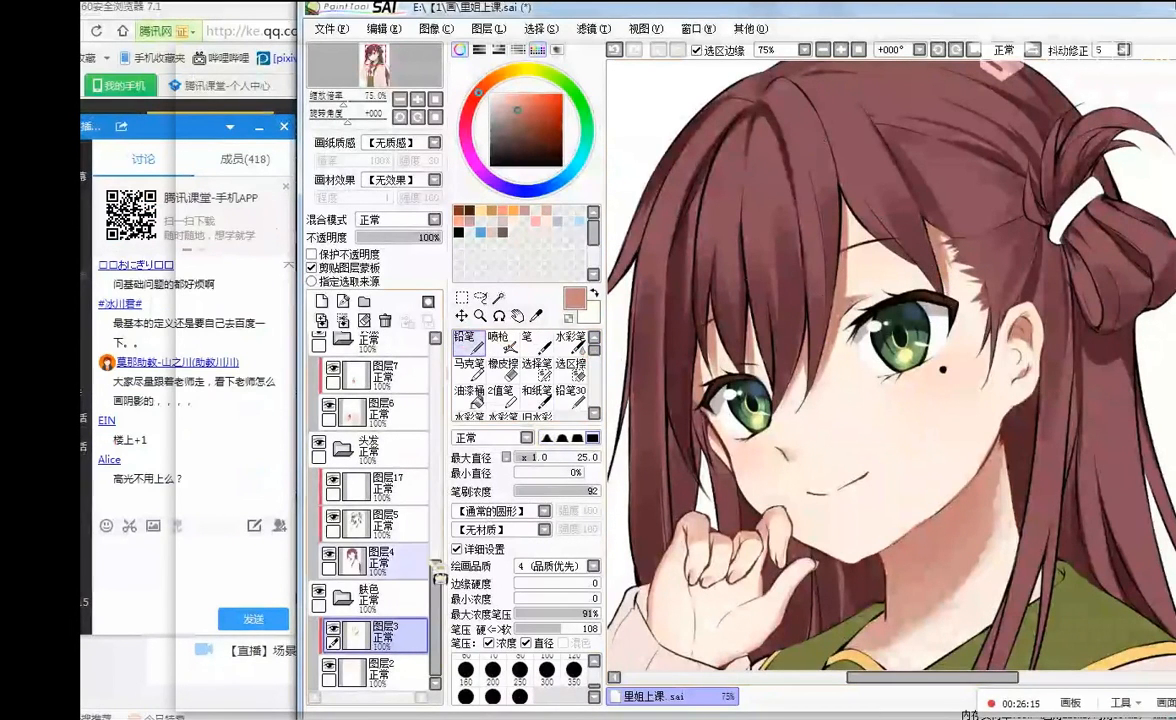
- Select 图层17 and toggle its visibility several times to compare the hair, leaving the layer shown
{"action": "left_click_drag", "start_coordinate": [438, 575], "coordinate": [436, 545]}
{"action": "left_click", "coordinate": [400, 568]}
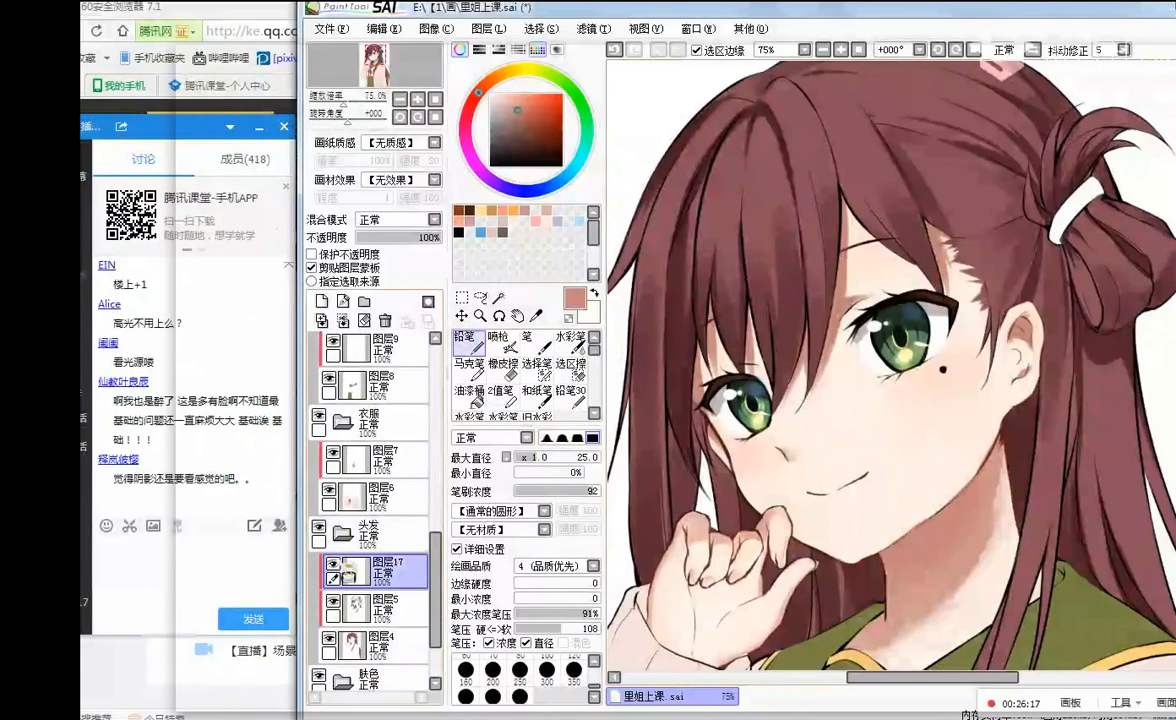
{"action": "left_click", "coordinate": [334, 563]}
{"action": "left_click", "coordinate": [334, 563]}
{"action": "left_click", "coordinate": [334, 563]}
{"action": "left_click", "coordinate": [334, 563]}
{"action": "left_click", "coordinate": [334, 563]}
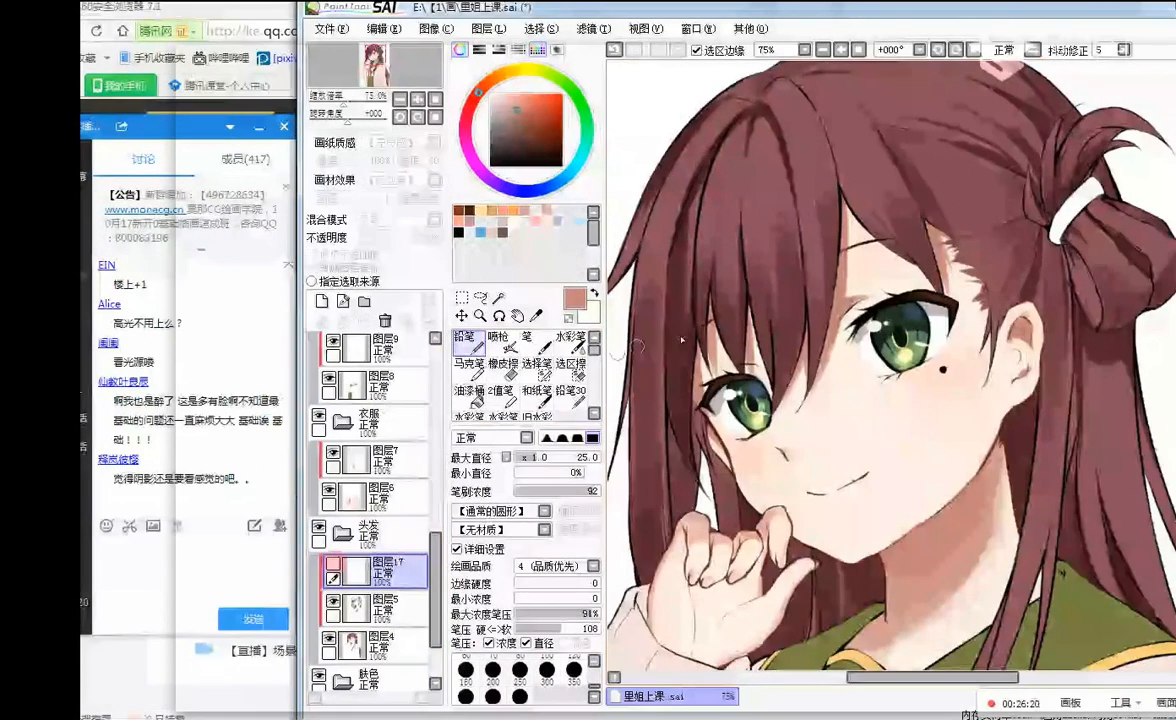
{"action": "left_click", "coordinate": [334, 563]}
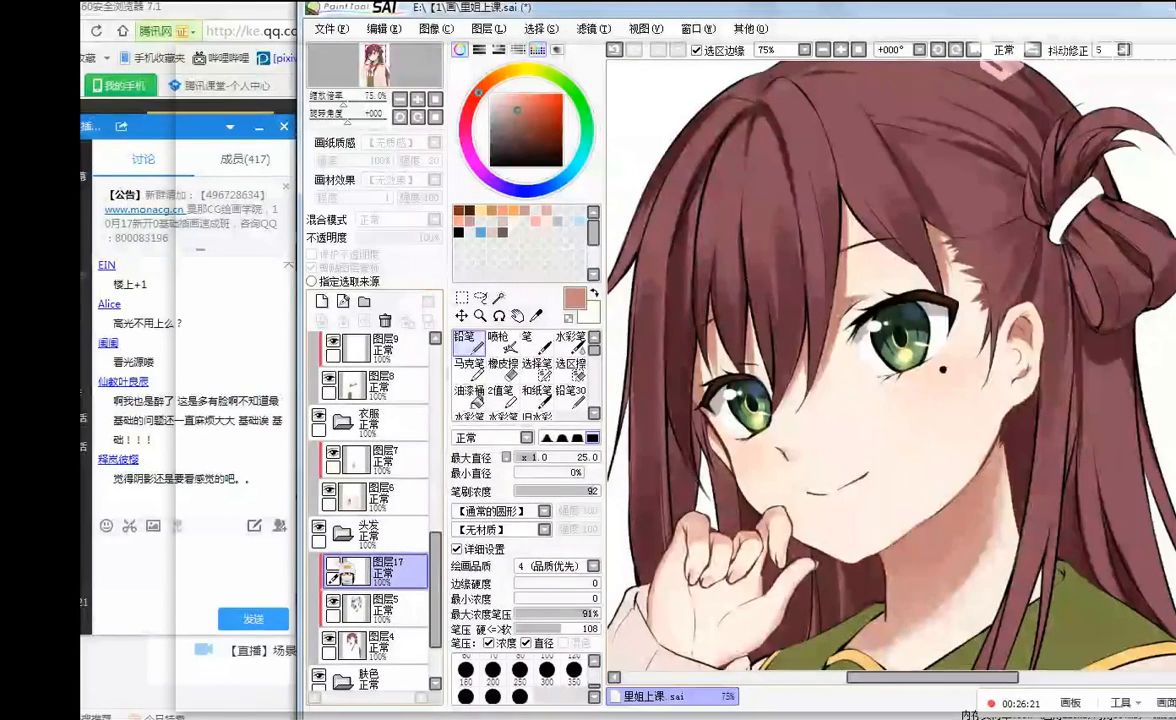
{"action": "scroll", "coordinate": [760, 190], "scroll_direction": "down", "scroll_amount": 3}
{"action": "scroll", "coordinate": [758, 185], "scroll_direction": "up", "scroll_amount": 1}
{"action": "scroll", "coordinate": [751, 167], "scroll_direction": "down", "scroll_amount": 1}
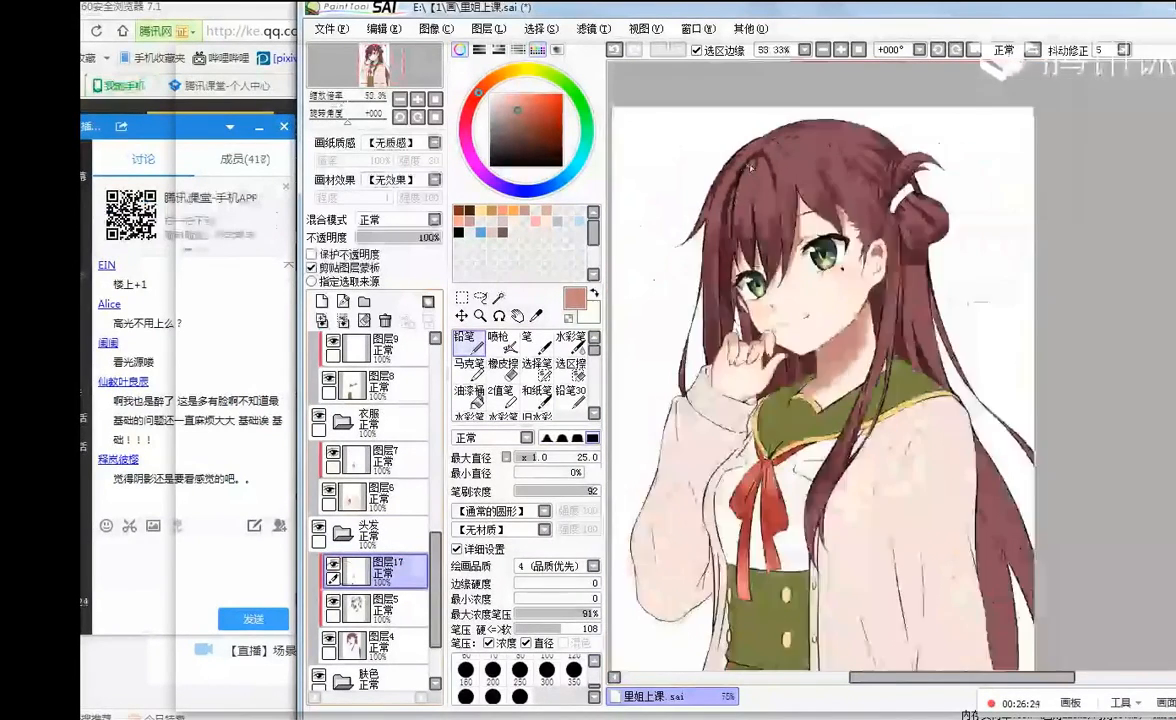
{"action": "scroll", "coordinate": [751, 167], "scroll_direction": "up", "scroll_amount": 2}
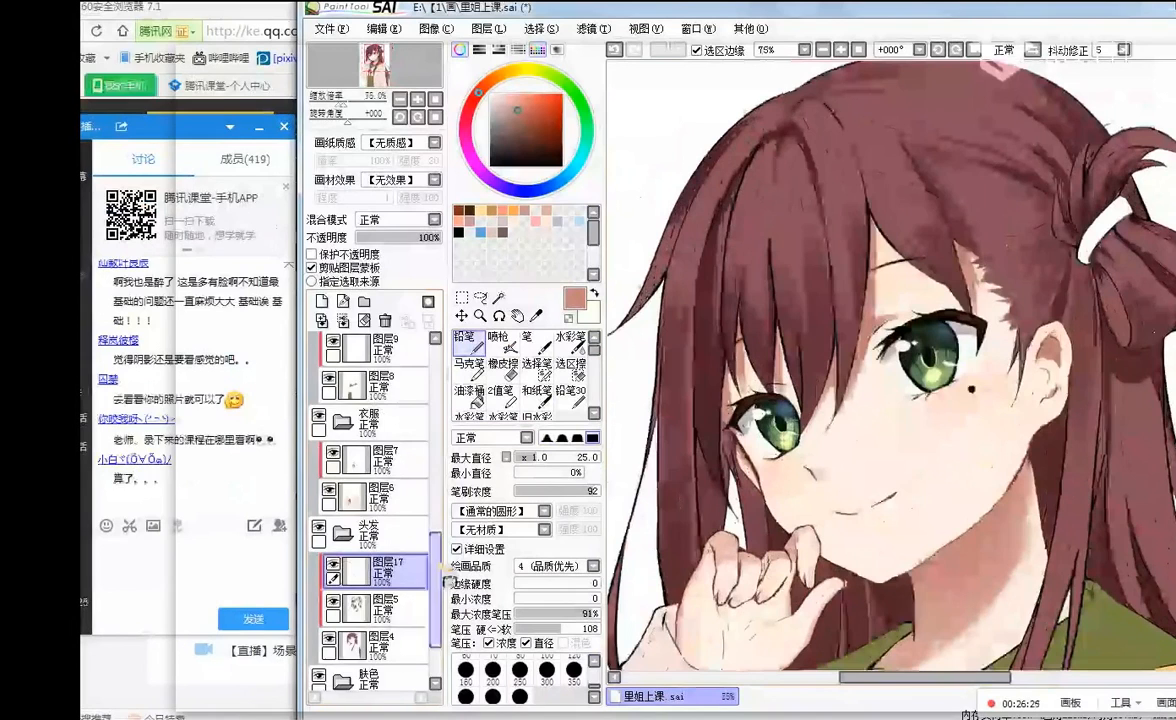
- Add a new layer directly above the 头发 line art layer and clip it to those lines
{"action": "left_click_drag", "start_coordinate": [439, 565], "coordinate": [442, 360]}
{"action": "left_click", "coordinate": [380, 424]}
{"action": "left_click", "coordinate": [321, 301]}
{"action": "left_click", "coordinate": [312, 268]}
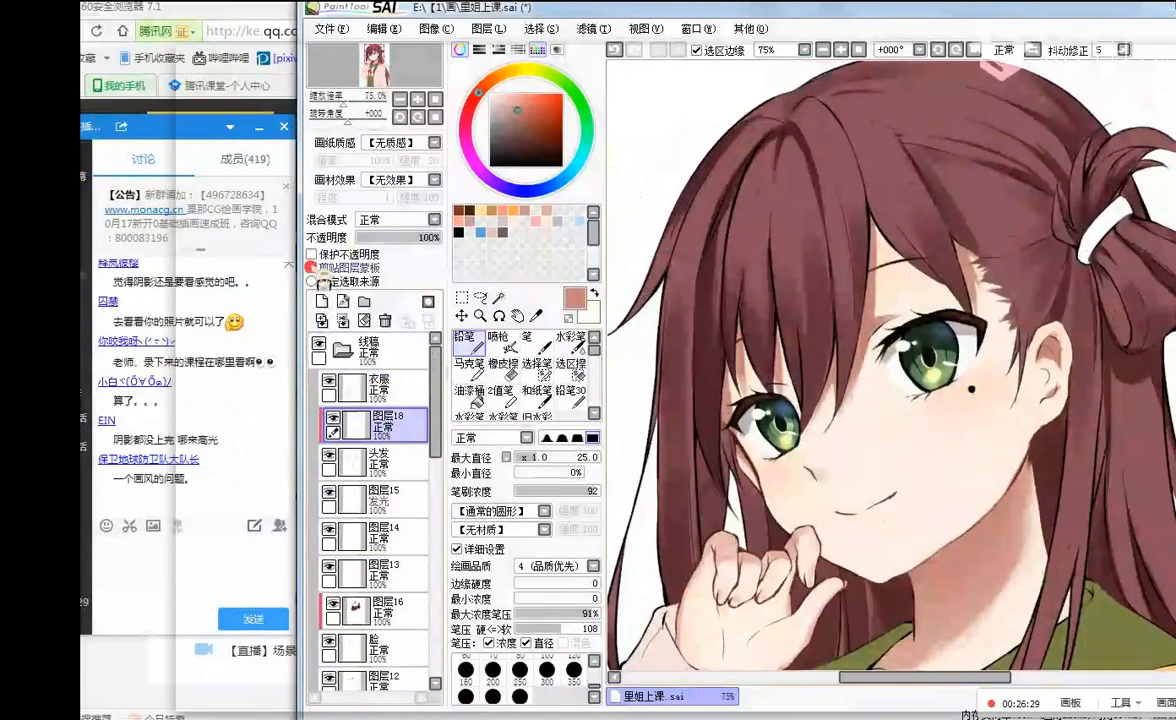
- Recolour the hair line art from fringe to side hair dark brown with the 水彩笔 at diameter 400, switching to a darker shade
{"action": "left_click", "coordinate": [571, 337]}
{"action": "left_click", "coordinate": [582, 458]}
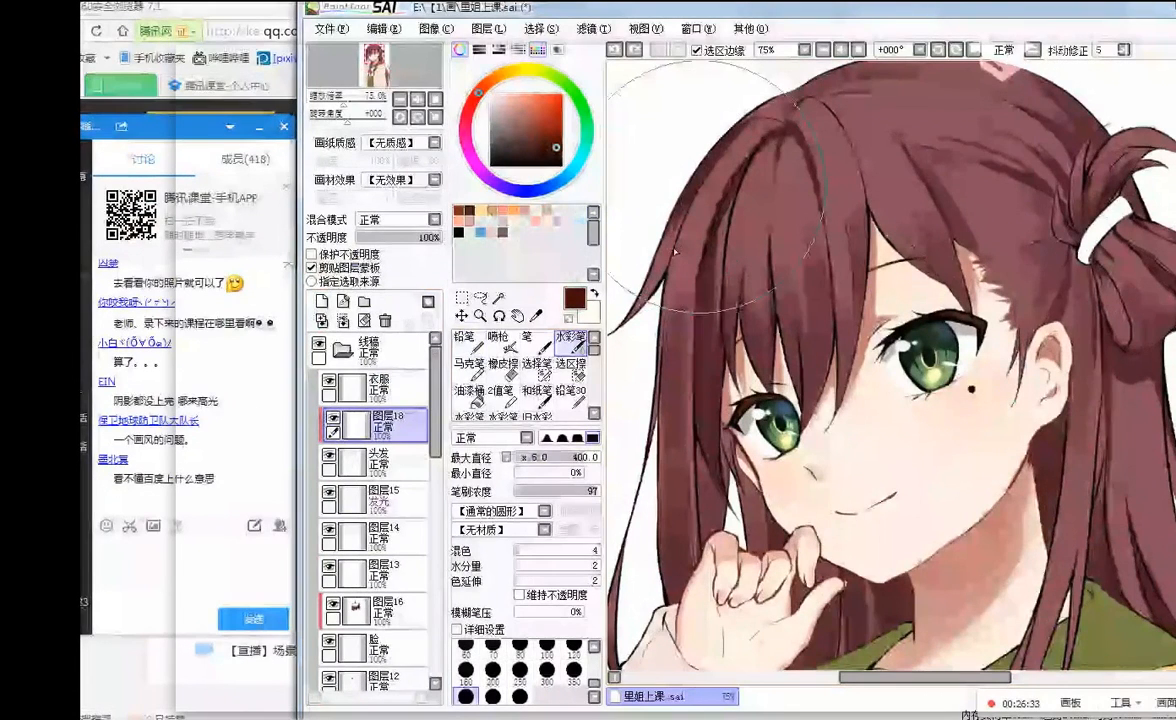
{"action": "left_click_drag", "start_coordinate": [711, 202], "coordinate": [652, 405]}
{"action": "left_click", "coordinate": [683, 412]}
{"action": "left_click", "coordinate": [543, 137]}
{"action": "left_click_drag", "start_coordinate": [545, 142], "coordinate": [548, 157]}
{"action": "mouse_move", "coordinate": [700, 205]}
{"action": "left_mouse_down"}
{"action": "mouse_move", "coordinate": [730, 150]}
{"action": "mouse_move", "coordinate": [780, 168]}
{"action": "mouse_move", "coordinate": [799, 312]}
{"action": "left_mouse_up"}
{"action": "mouse_move", "coordinate": [696, 281]}
{"action": "left_mouse_down"}
{"action": "mouse_move", "coordinate": [638, 630]}
{"action": "mouse_move", "coordinate": [630, 607]}
{"action": "mouse_move", "coordinate": [755, 112]}
{"action": "left_mouse_up"}
{"action": "mouse_move", "coordinate": [964, 140]}
{"action": "left_mouse_down"}
{"action": "mouse_move", "coordinate": [1138, 167]}
{"action": "mouse_move", "coordinate": [1159, 354]}
{"action": "mouse_move", "coordinate": [1124, 438]}
{"action": "mouse_move", "coordinate": [1120, 530]}
{"action": "left_mouse_up"}
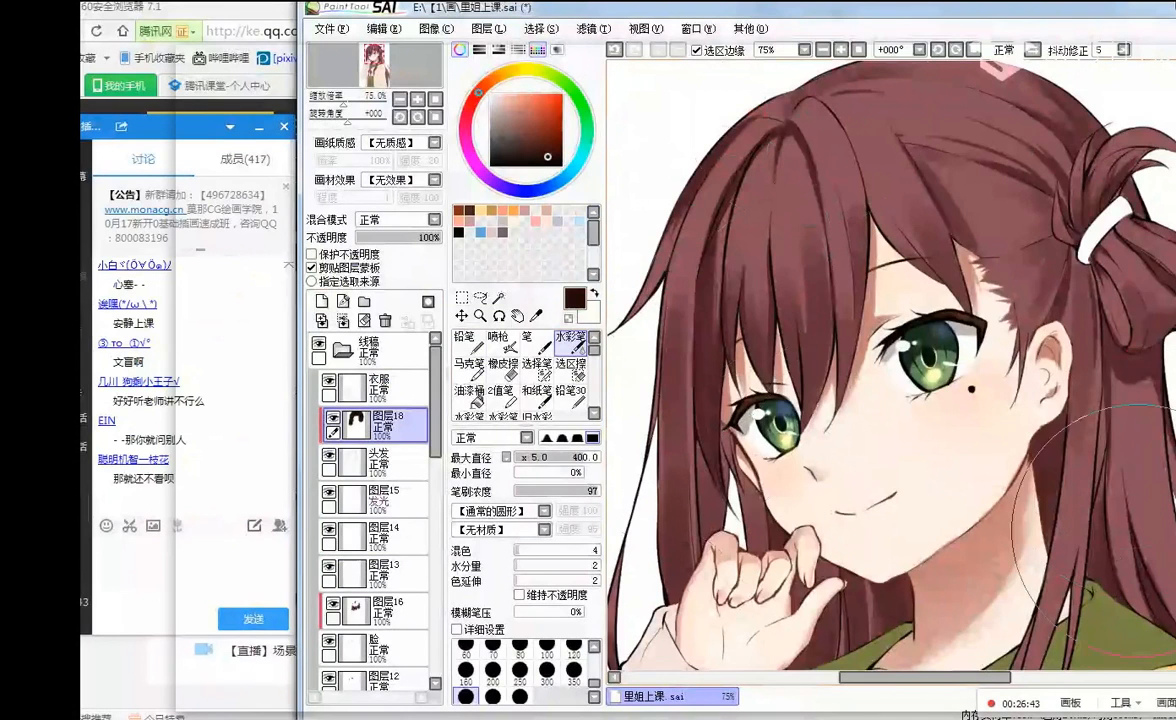
- Extend the dark brown line colour over the outlines of the long hair falling down the body
{"action": "scroll", "coordinate": [1126, 313], "scroll_direction": "down", "scroll_amount": 2}
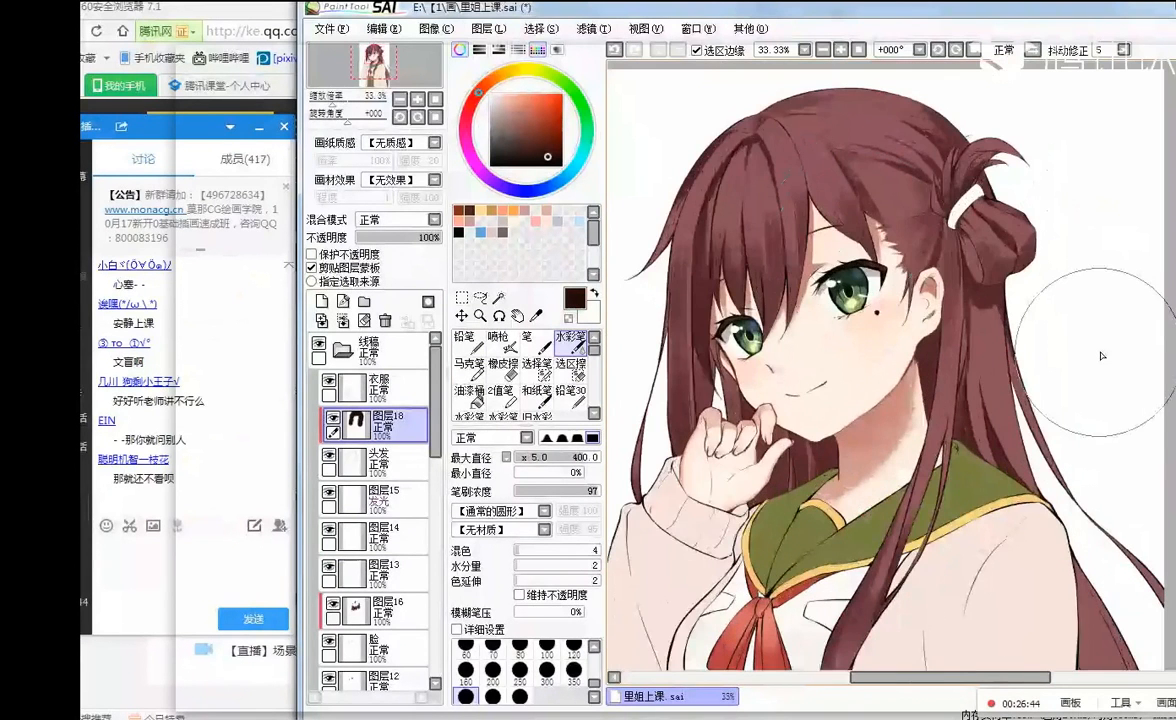
{"action": "scroll", "coordinate": [1060, 328], "scroll_direction": "down", "scroll_amount": 1}
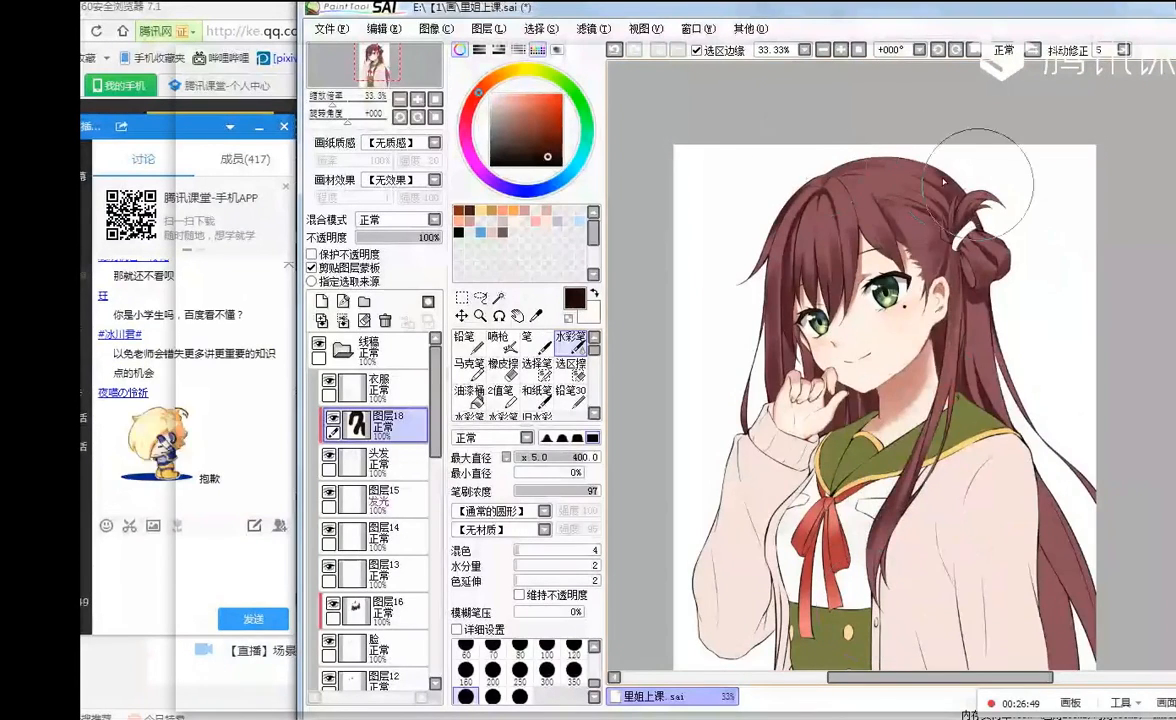
{"action": "scroll", "coordinate": [958, 210], "scroll_direction": "up", "scroll_amount": 1}
{"action": "scroll", "coordinate": [880, 175], "scroll_direction": "down", "scroll_amount": 2}
{"action": "scroll", "coordinate": [790, 152], "scroll_direction": "up", "scroll_amount": 2}
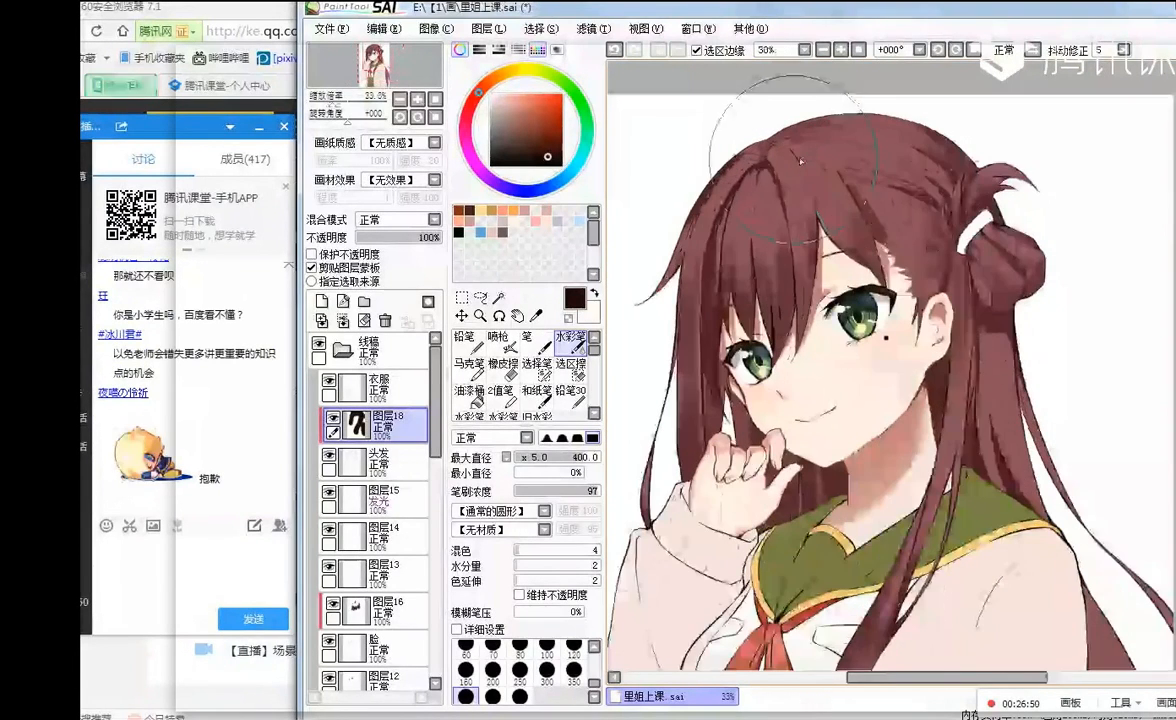
- Try brown, dark reddish-brown and near-black on the hair line art with the 水彩笔 at diameter 400
{"action": "left_click", "coordinate": [541, 147]}
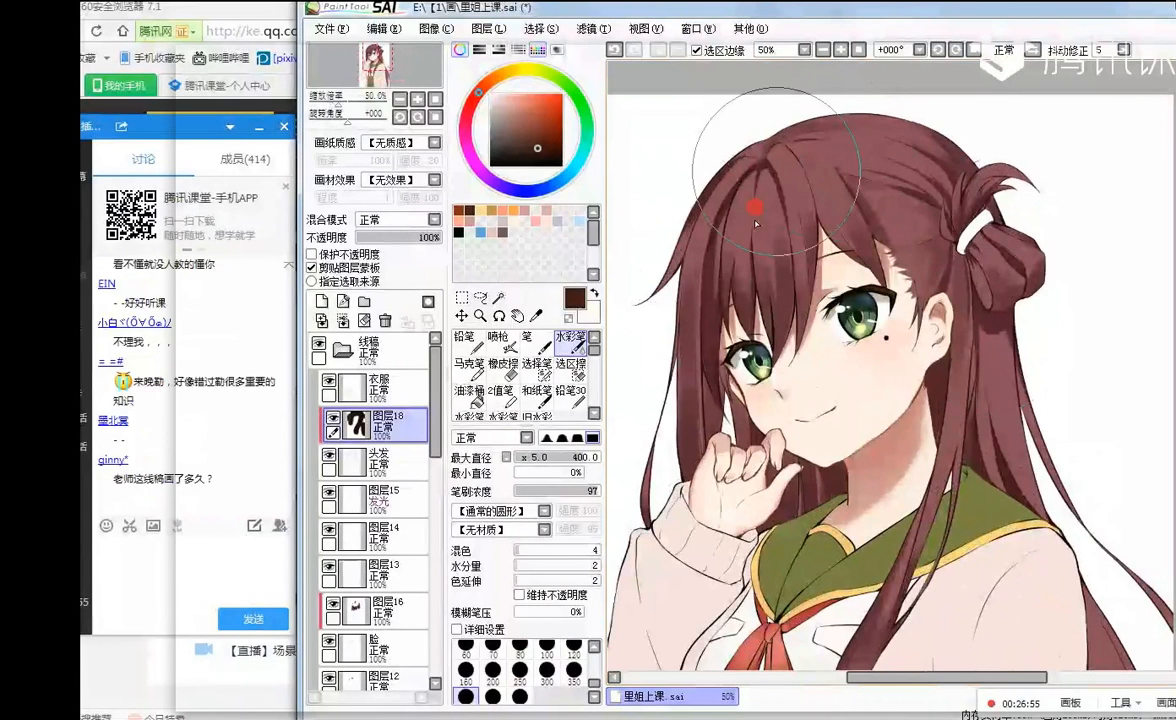
{"action": "left_click", "coordinate": [550, 144]}
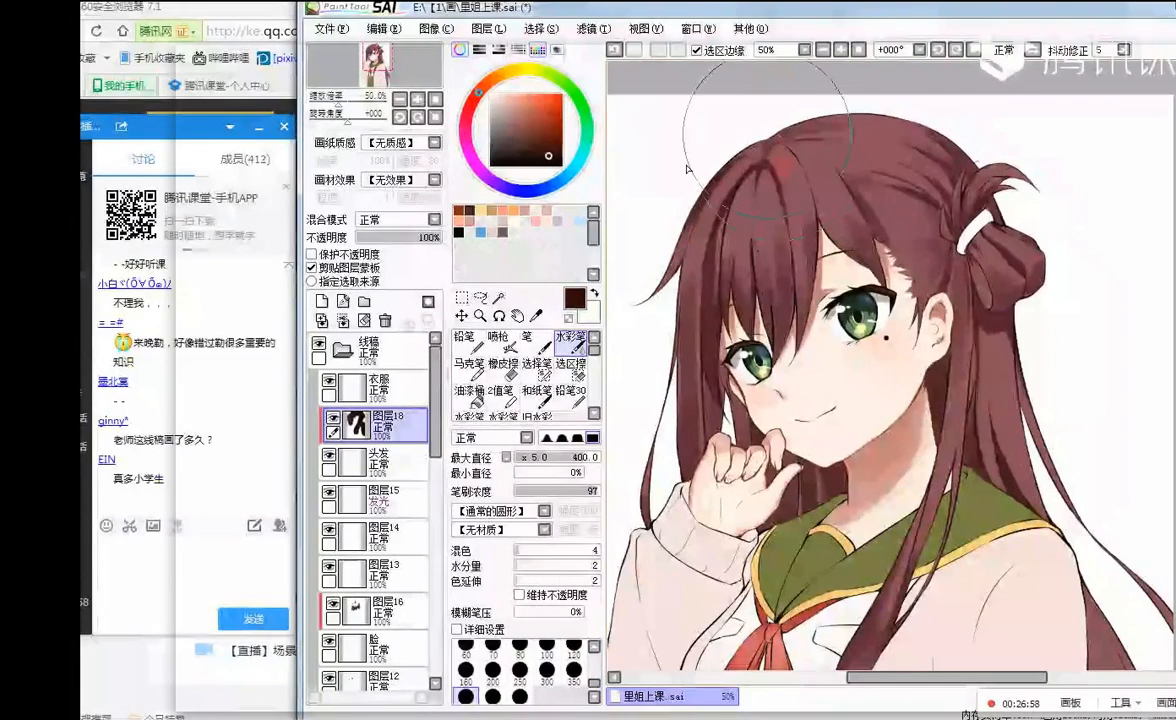
{"action": "left_click", "coordinate": [541, 166]}
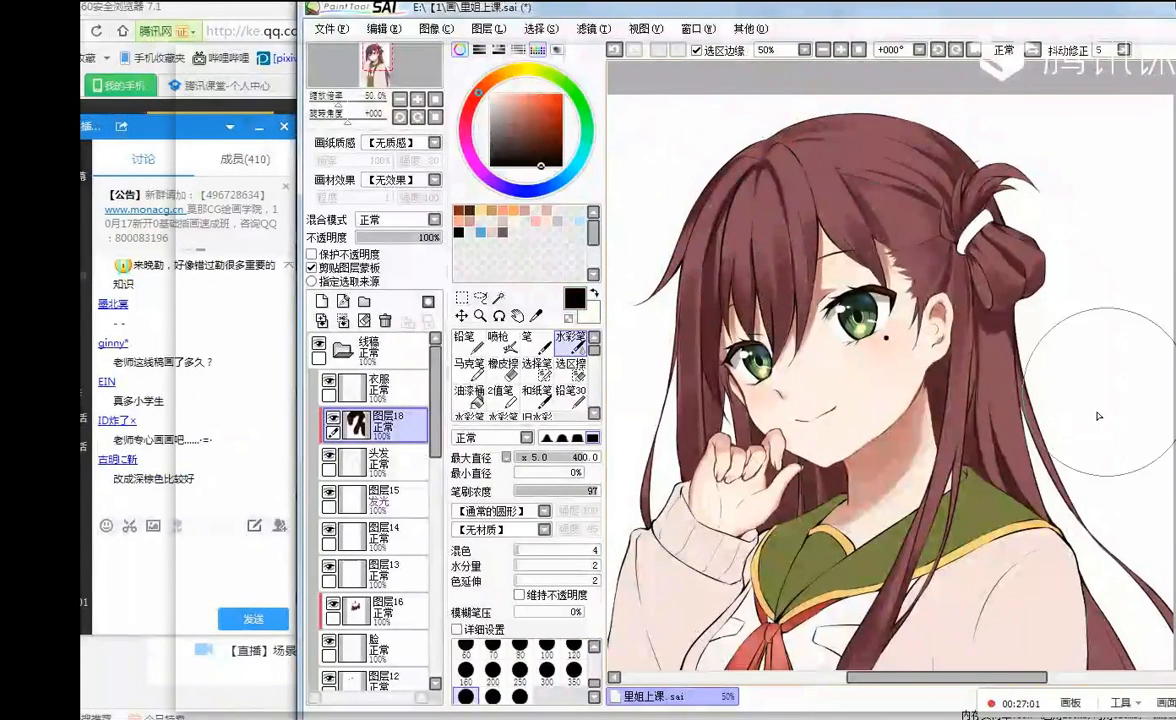
{"action": "scroll", "coordinate": [922, 263], "scroll_direction": "down", "scroll_amount": 2}
{"action": "scroll", "coordinate": [922, 263], "scroll_direction": "up", "scroll_amount": 3}
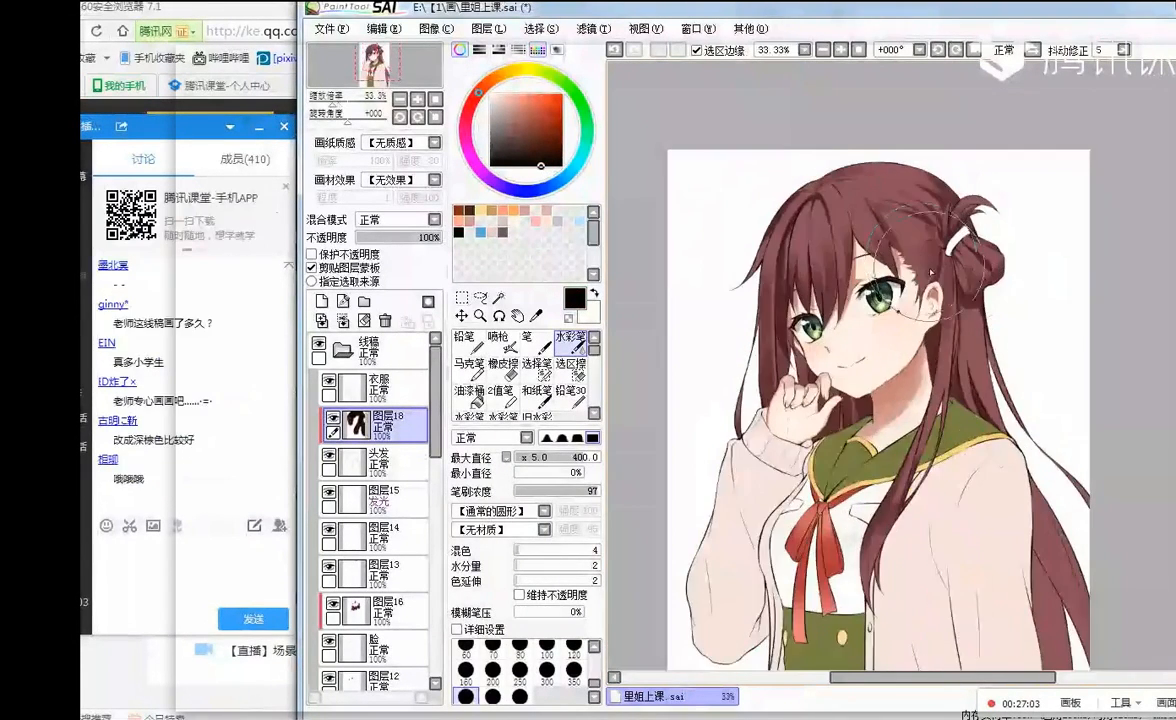
{"action": "scroll", "coordinate": [880, 250], "scroll_direction": "down", "scroll_amount": 2}
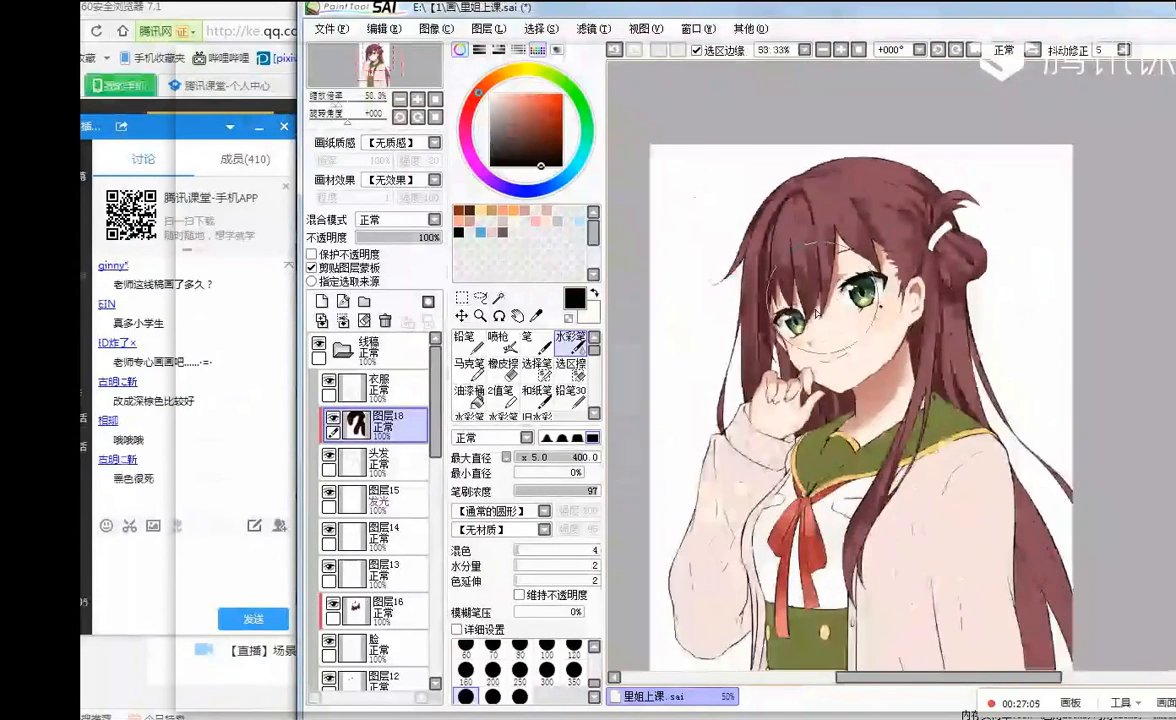
- Reply in the class chat with the artist's account name
{"action": "scroll", "coordinate": [709, 342], "scroll_direction": "up", "scroll_amount": 2}
{"action": "left_click_drag", "start_coordinate": [398, 424], "coordinate": [447, 668]}
{"action": "left_click", "coordinate": [203, 568]}
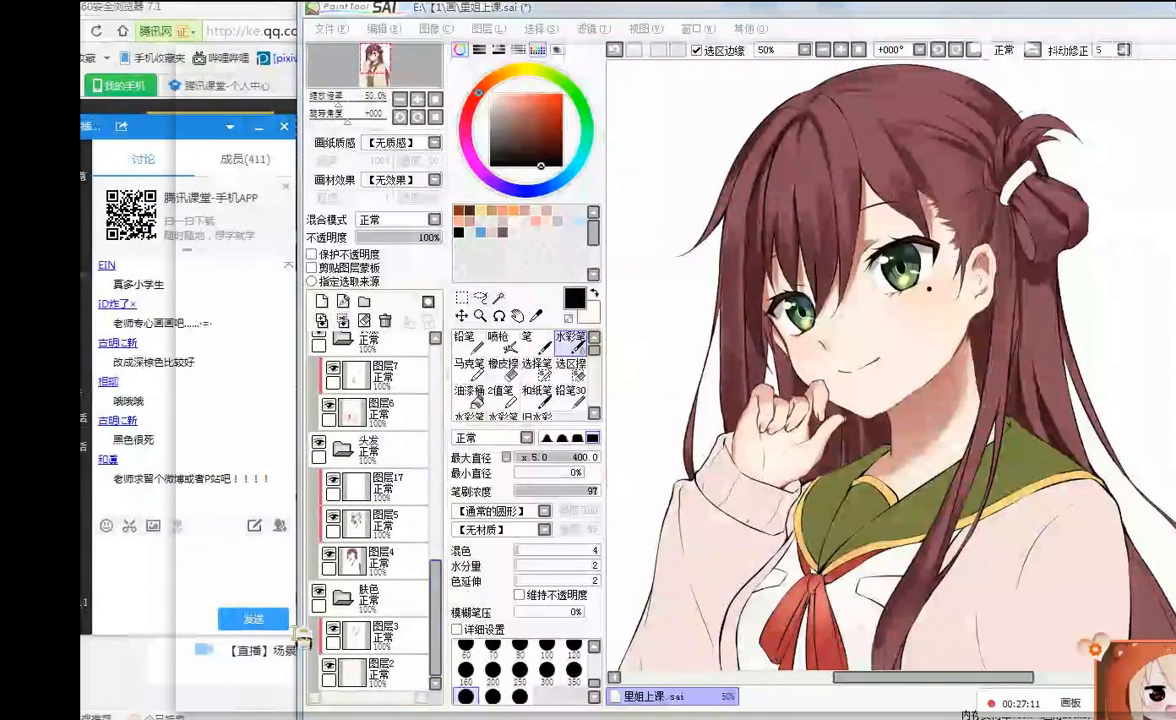
{"action": "type", "text": "清水衰"}
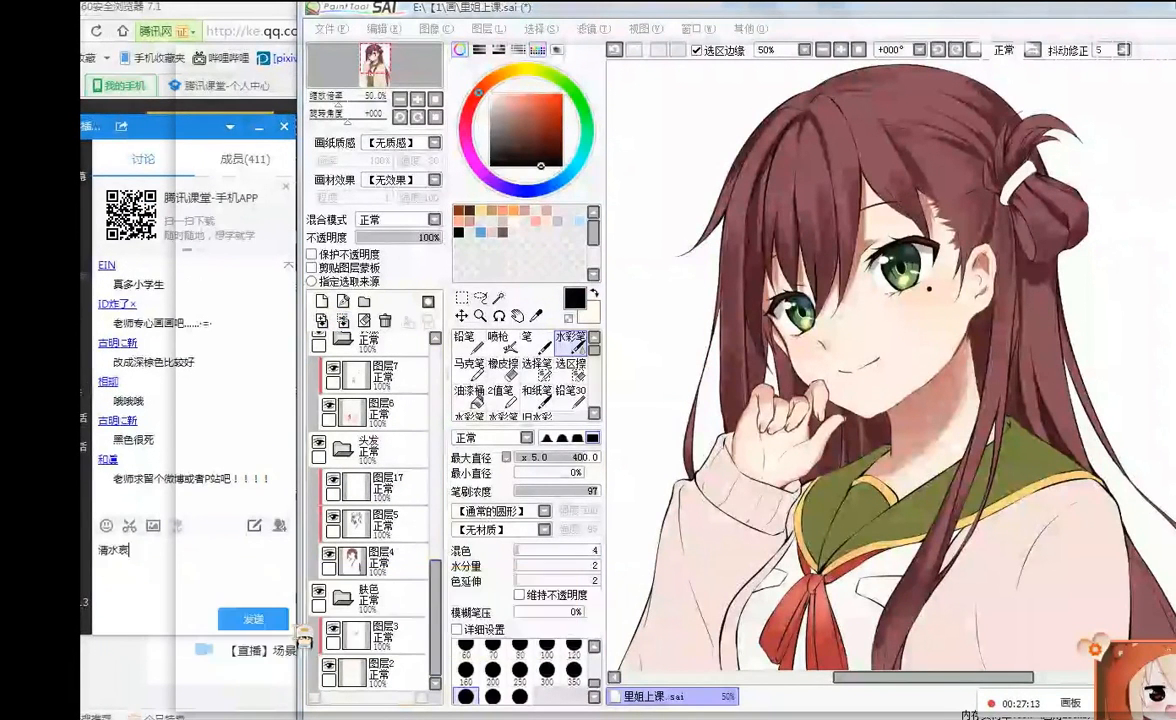
{"action": "key", "text": "Return"}
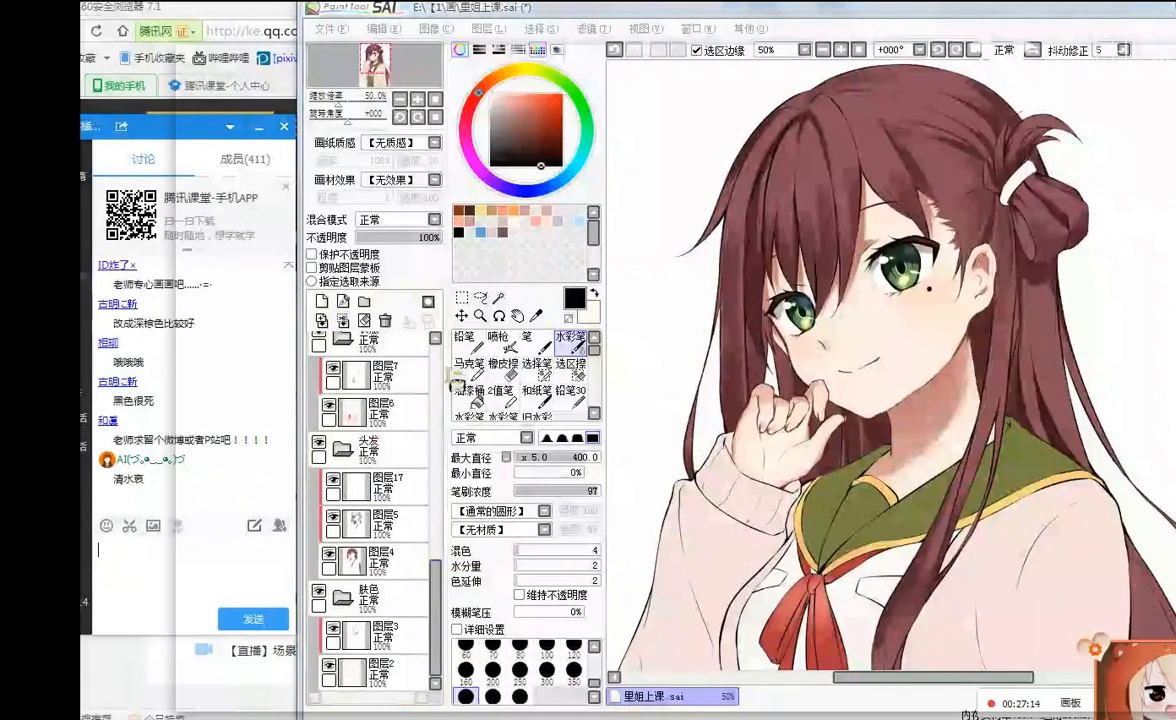
- Examine the hair shading and the overall illustration at several zoom levels
{"action": "left_click", "coordinate": [605, 361]}
{"action": "scroll", "coordinate": [878, 292], "scroll_direction": "down", "scroll_amount": 2}
{"action": "scroll", "coordinate": [860, 280], "scroll_direction": "up", "scroll_amount": 2}
{"action": "scroll", "coordinate": [814, 242], "scroll_direction": "down", "scroll_amount": 1}
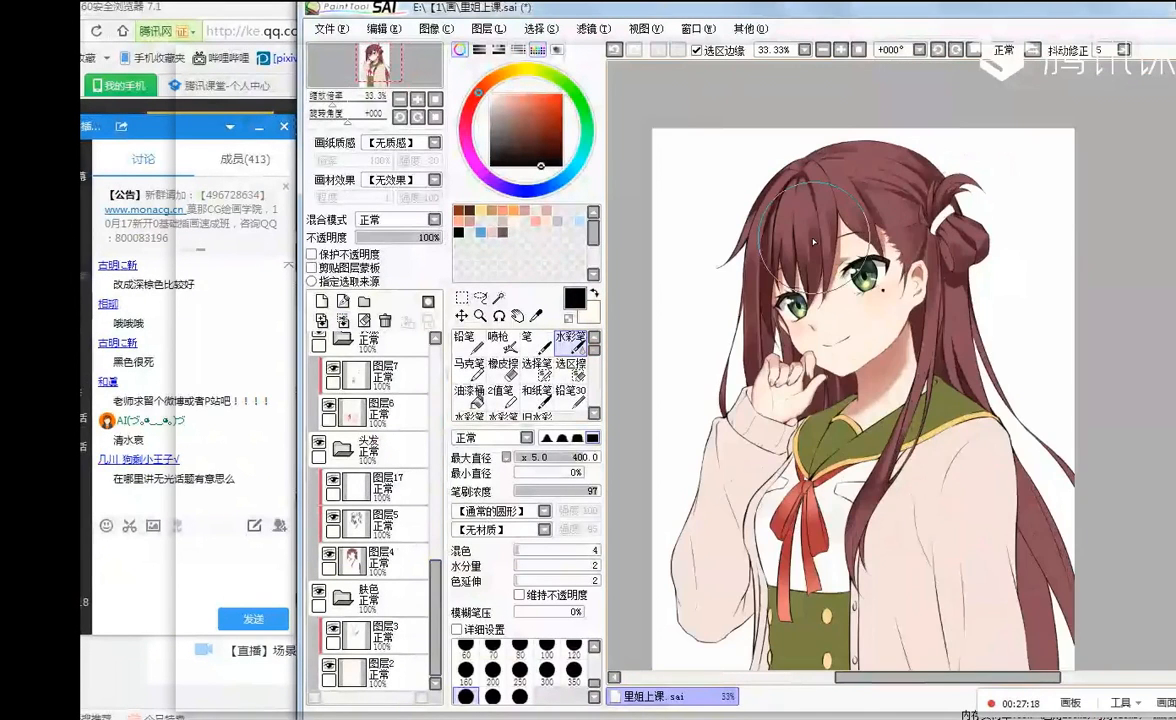
{"action": "scroll", "coordinate": [835, 187], "scroll_direction": "up", "scroll_amount": 1}
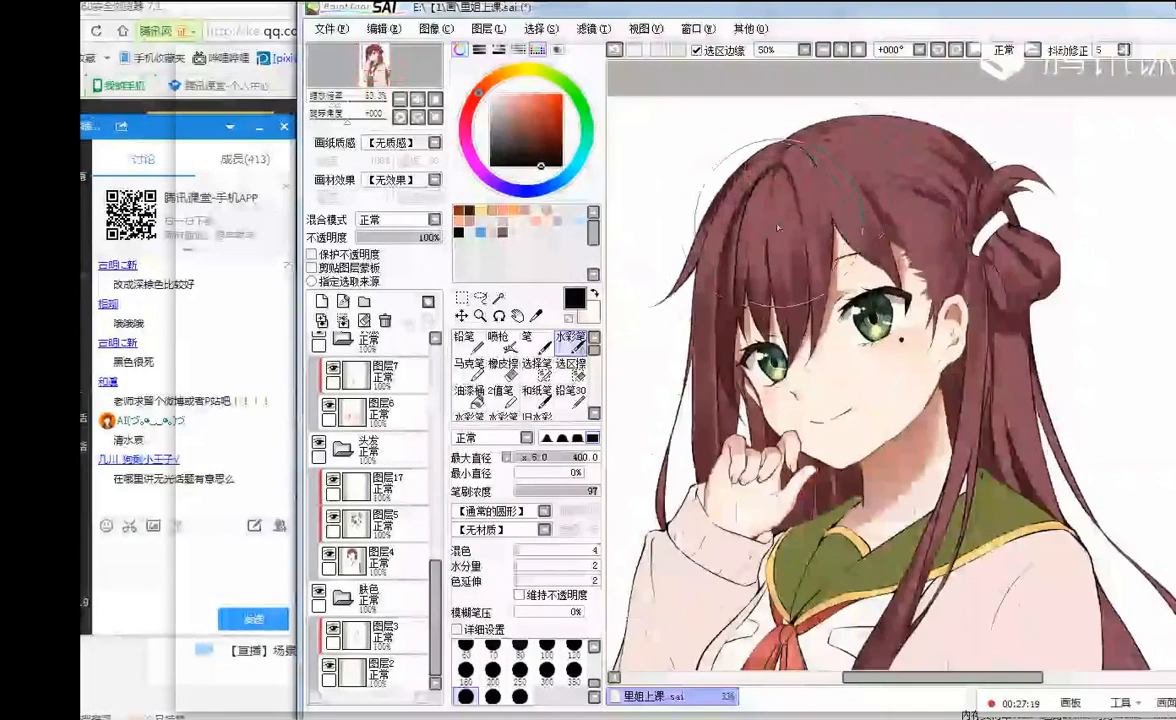
{"action": "scroll", "coordinate": [778, 228], "scroll_direction": "down", "scroll_amount": 1}
{"action": "scroll", "coordinate": [861, 541], "scroll_direction": "up", "scroll_amount": 1}
{"action": "scroll", "coordinate": [840, 540], "scroll_direction": "down", "scroll_amount": 2}
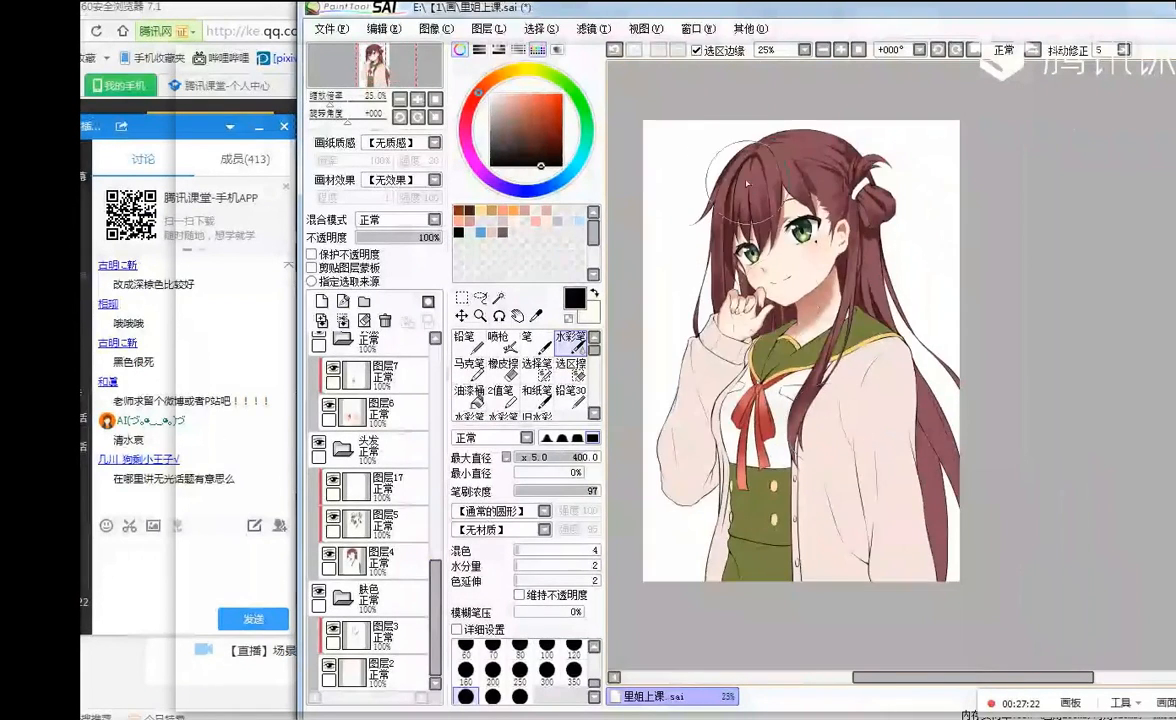
- On 图层5, use the pencil at size 94 with a dark red sampled from the hair to shade the long hair behind the sleeve
{"action": "scroll", "coordinate": [1024, 486], "scroll_direction": "up", "scroll_amount": 1}
{"action": "left_click", "coordinate": [375, 520]}
{"action": "left_click", "coordinate": [468, 340]}
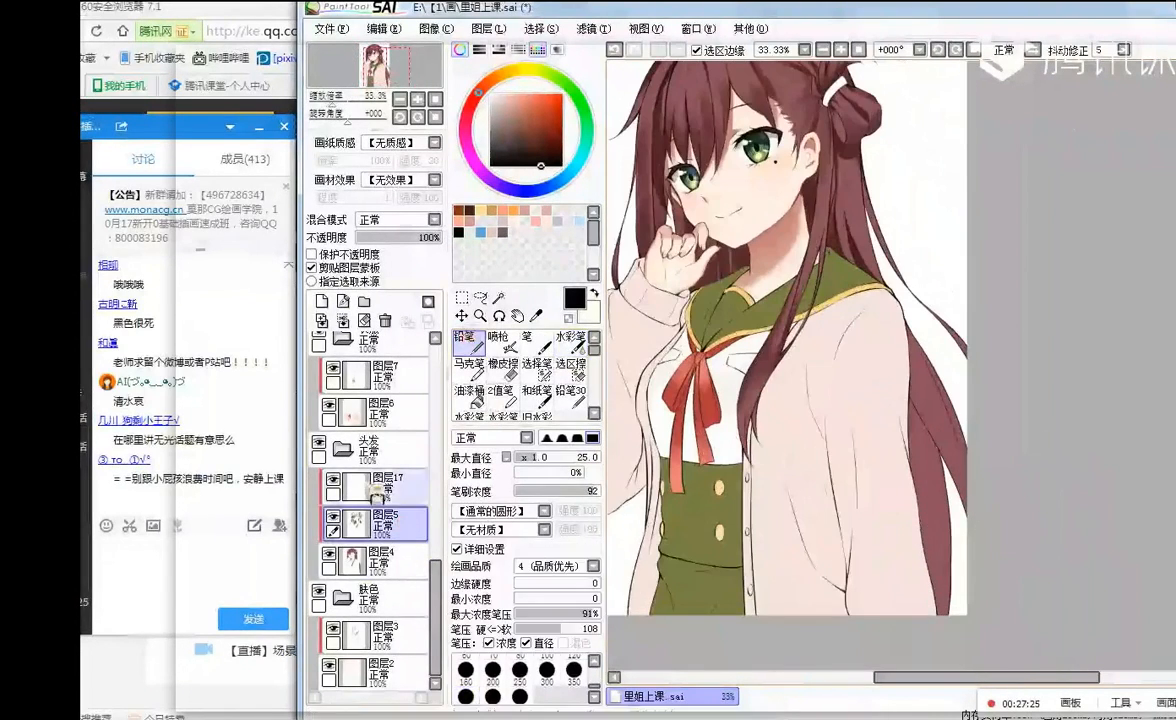
{"action": "right_click", "coordinate": [815, 189]}
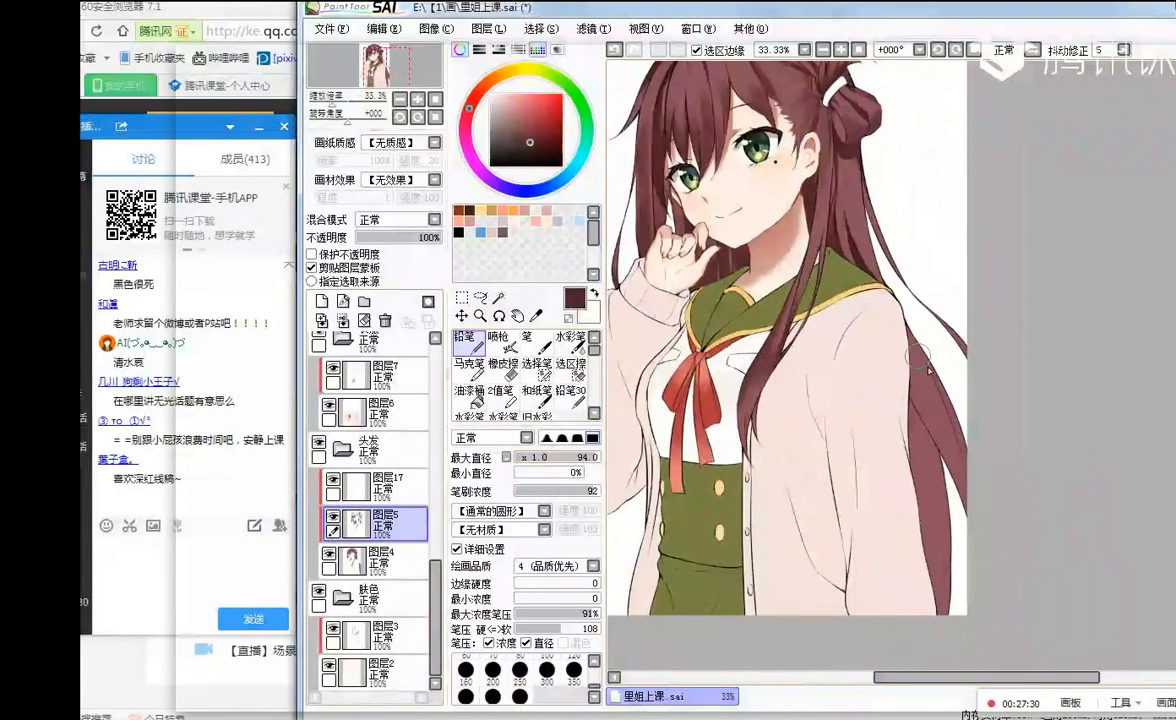
{"action": "left_click_drag", "start_coordinate": [897, 348], "coordinate": [938, 590]}
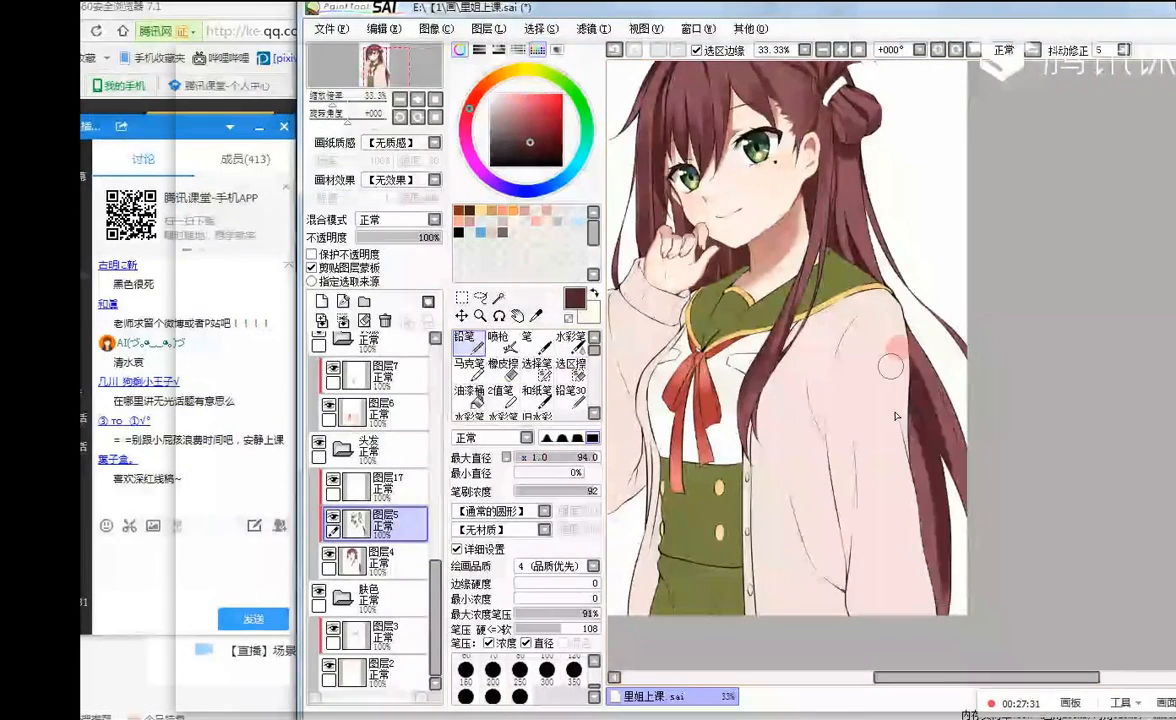
{"action": "left_click_drag", "start_coordinate": [889, 382], "coordinate": [944, 629]}
{"action": "left_click_drag", "start_coordinate": [895, 397], "coordinate": [944, 625]}
{"action": "left_click_drag", "start_coordinate": [892, 331], "coordinate": [966, 522]}
- Mirror the canvas view, reset its rotation, and shade the hair falling below the bun on 图层5
{"action": "left_click", "coordinate": [955, 49]}
{"action": "left_click", "coordinate": [1032, 49]}
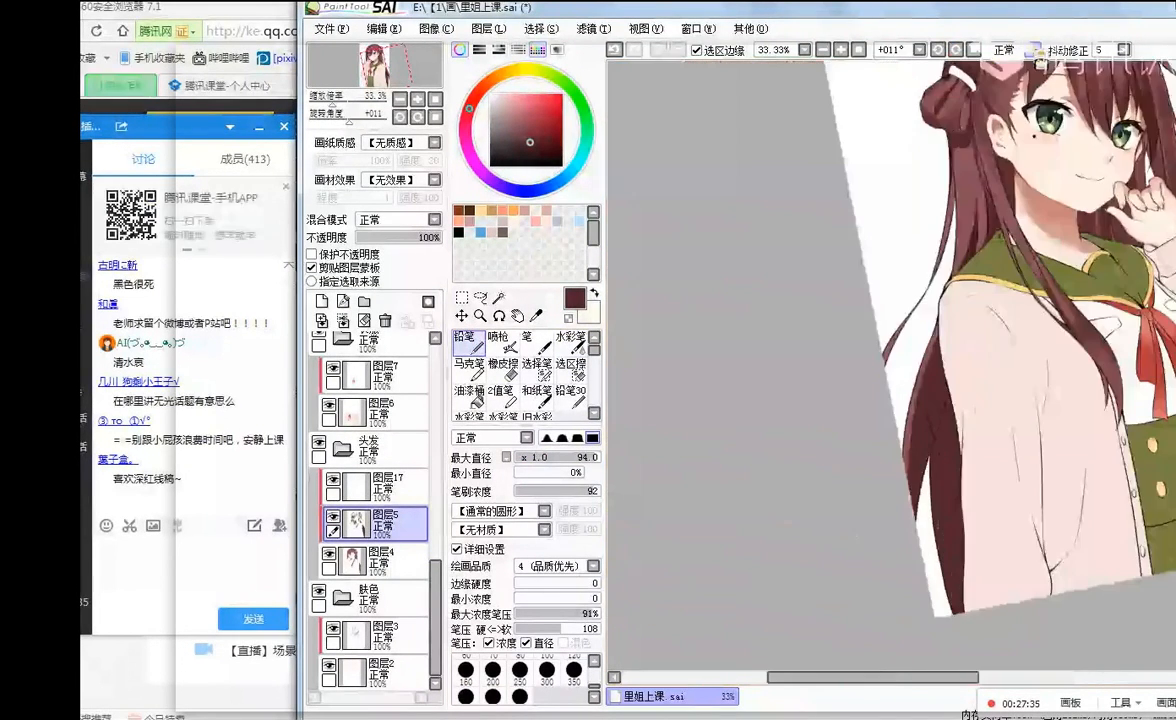
{"action": "left_click", "coordinate": [973, 49]}
{"action": "scroll", "coordinate": [890, 320], "scroll_direction": "down", "scroll_amount": 2}
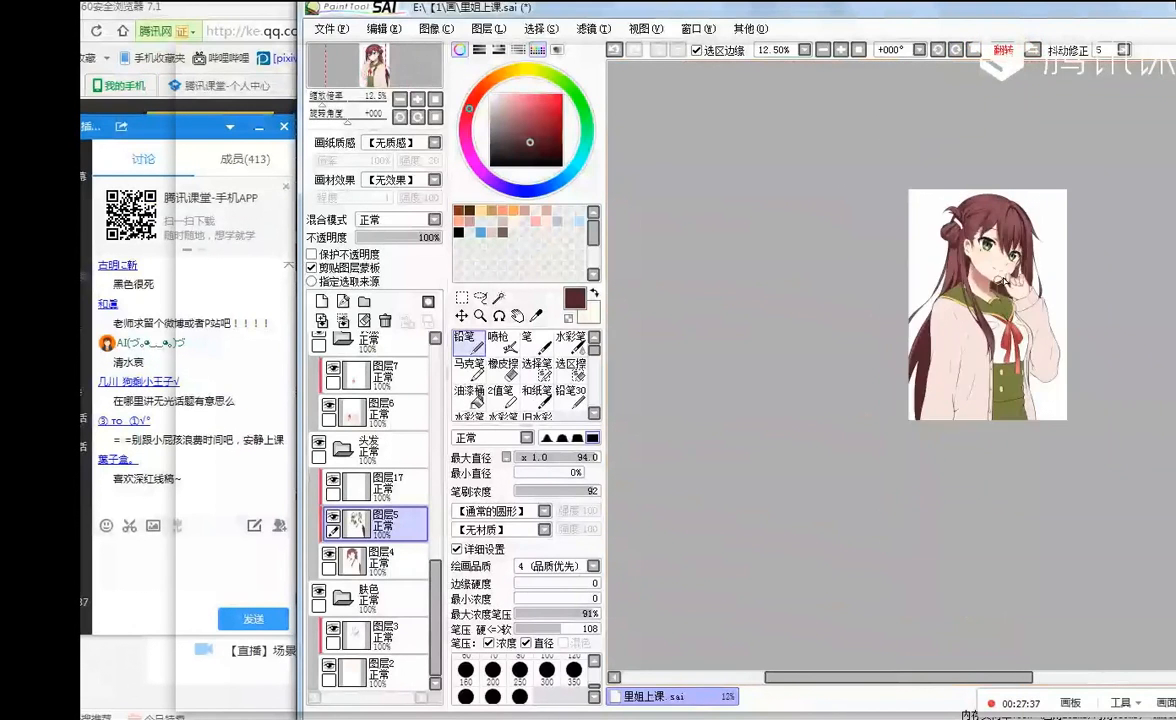
{"action": "scroll", "coordinate": [1015, 250], "scroll_direction": "up", "scroll_amount": 2}
{"action": "left_click_drag", "start_coordinate": [888, 232], "coordinate": [855, 374]}
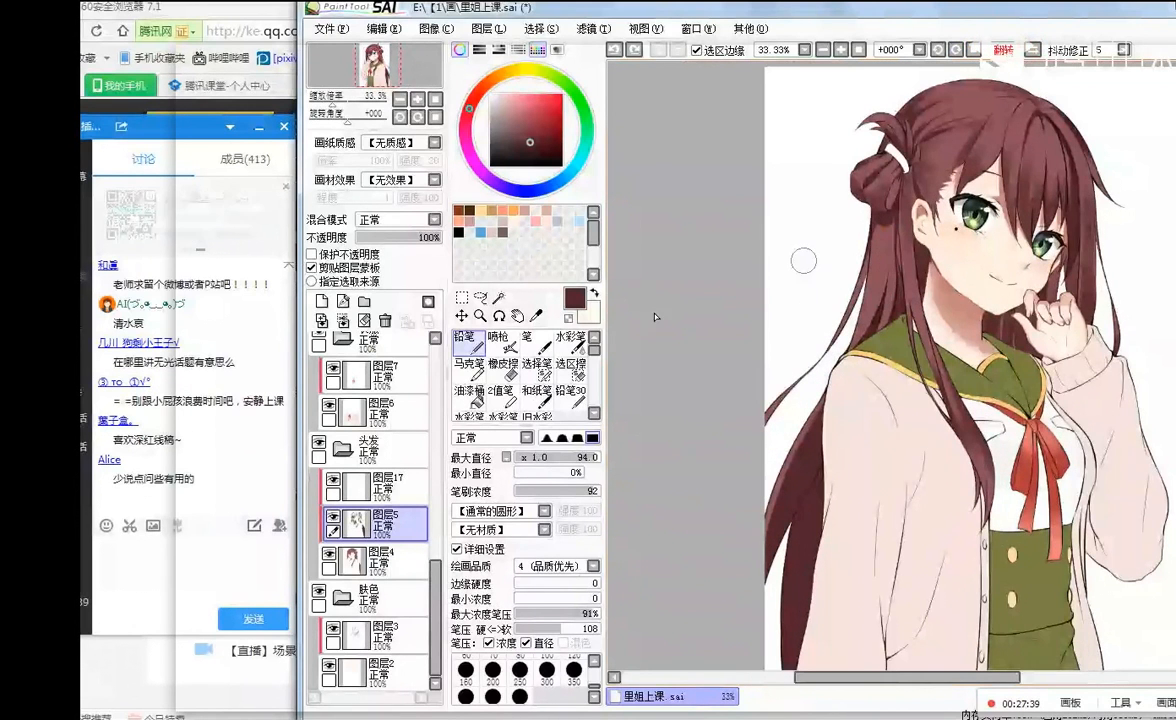
- Set the blending mode of 图层17 to 正片叠底 (Multiply)
{"action": "left_click", "coordinate": [385, 485]}
{"action": "left_click", "coordinate": [434, 219]}
{"action": "left_click", "coordinate": [410, 247]}
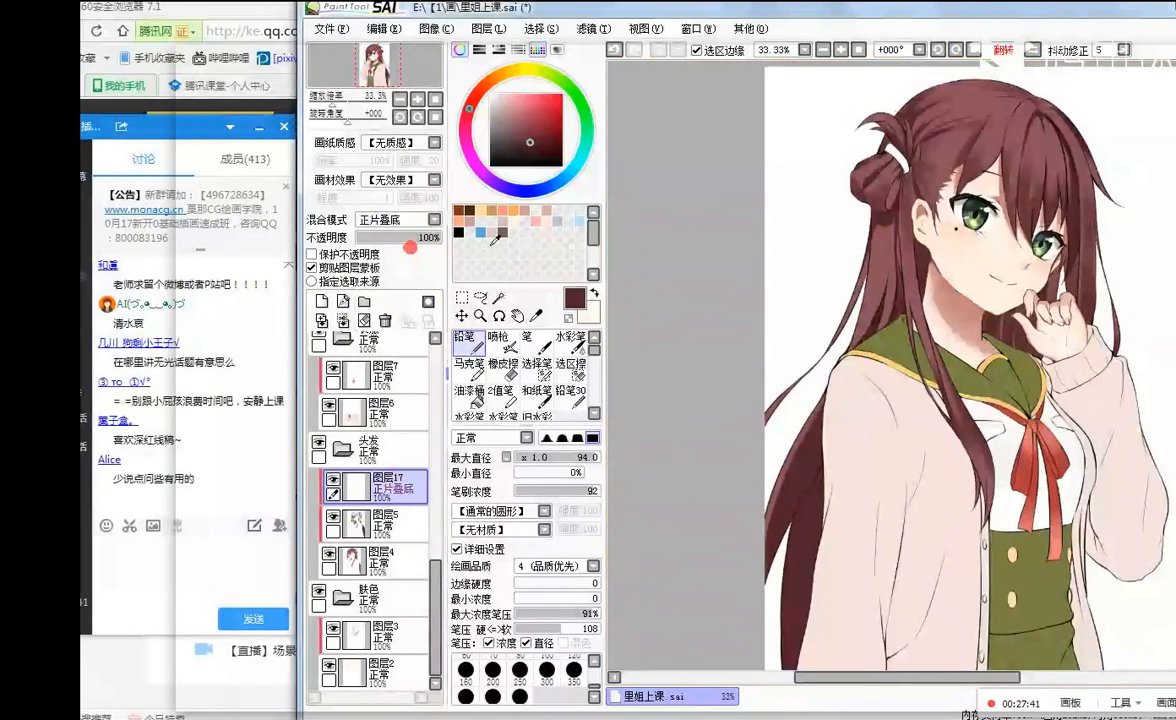
- Try a dark shading stroke on 图层17 through the hair hanging from the bun
{"action": "left_click_drag", "start_coordinate": [900, 237], "coordinate": [858, 342]}
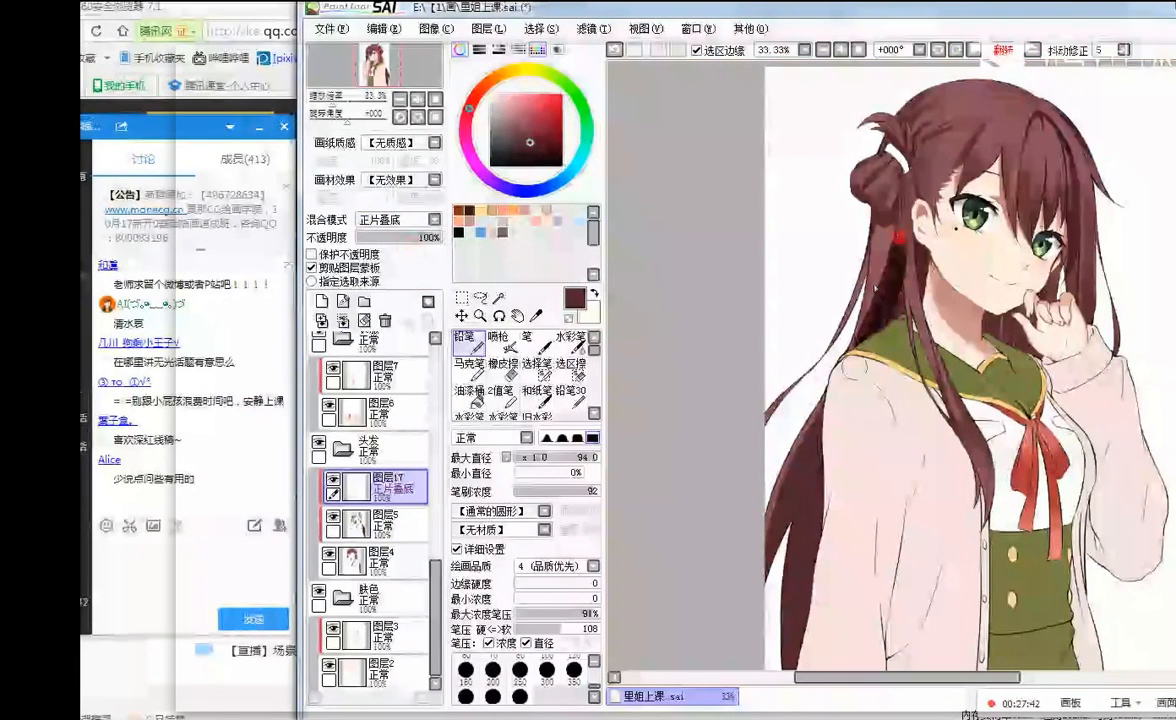
{"action": "key", "text": "ctrl+z"}
{"action": "left_click_drag", "start_coordinate": [900, 237], "coordinate": [858, 342]}
{"action": "key", "text": "ctrl+z"}
- Sample a muted mauve from the canvas and set the pencil's maximum diameter to 29
{"action": "right_click", "coordinate": [890, 220]}
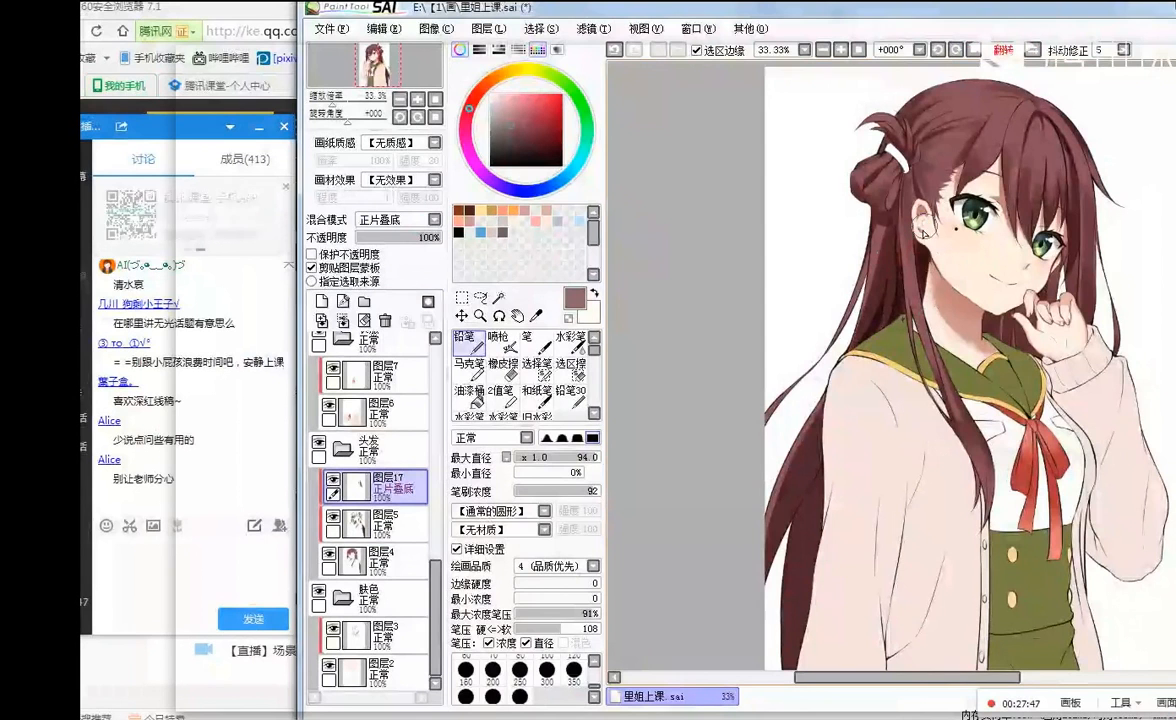
{"action": "left_click", "coordinate": [465, 343]}
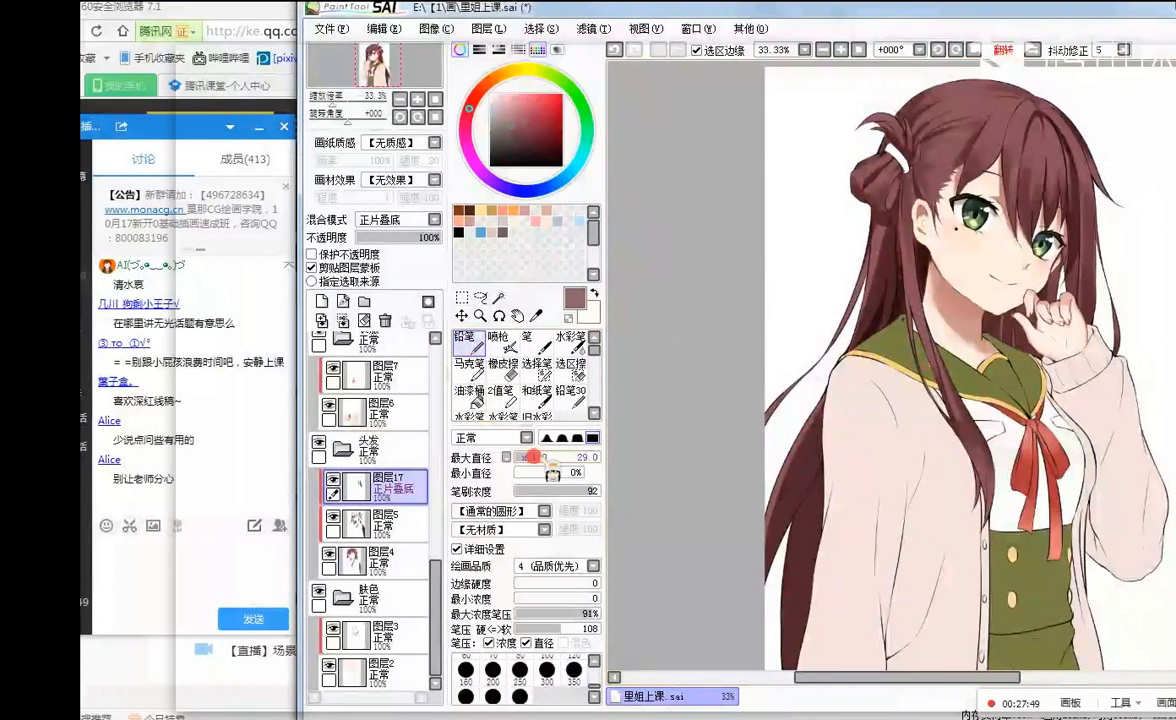
{"action": "scroll", "coordinate": [1002, 234], "scroll_direction": "up", "scroll_amount": 3}
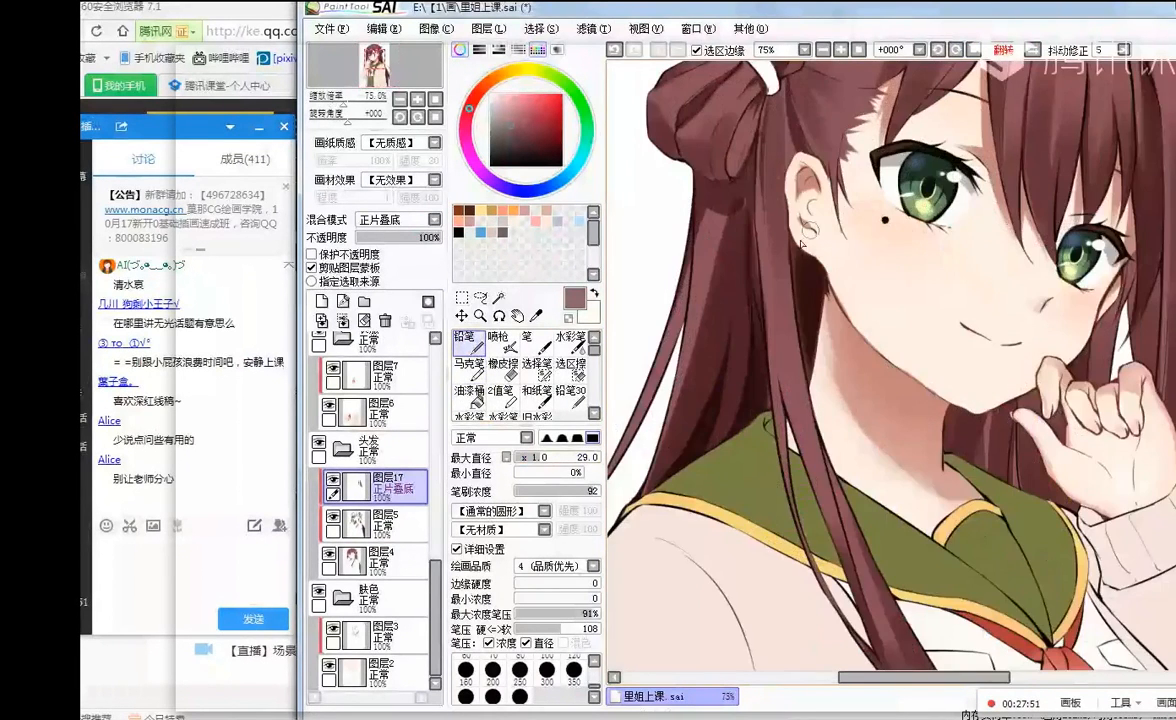
- Try a shadow stroke along the hair strand beneath the ear and beside the neck
{"action": "left_click_drag", "start_coordinate": [791, 230], "coordinate": [810, 379]}
{"action": "key", "text": "ctrl+z"}
{"action": "left_click_drag", "start_coordinate": [791, 232], "coordinate": [815, 393]}
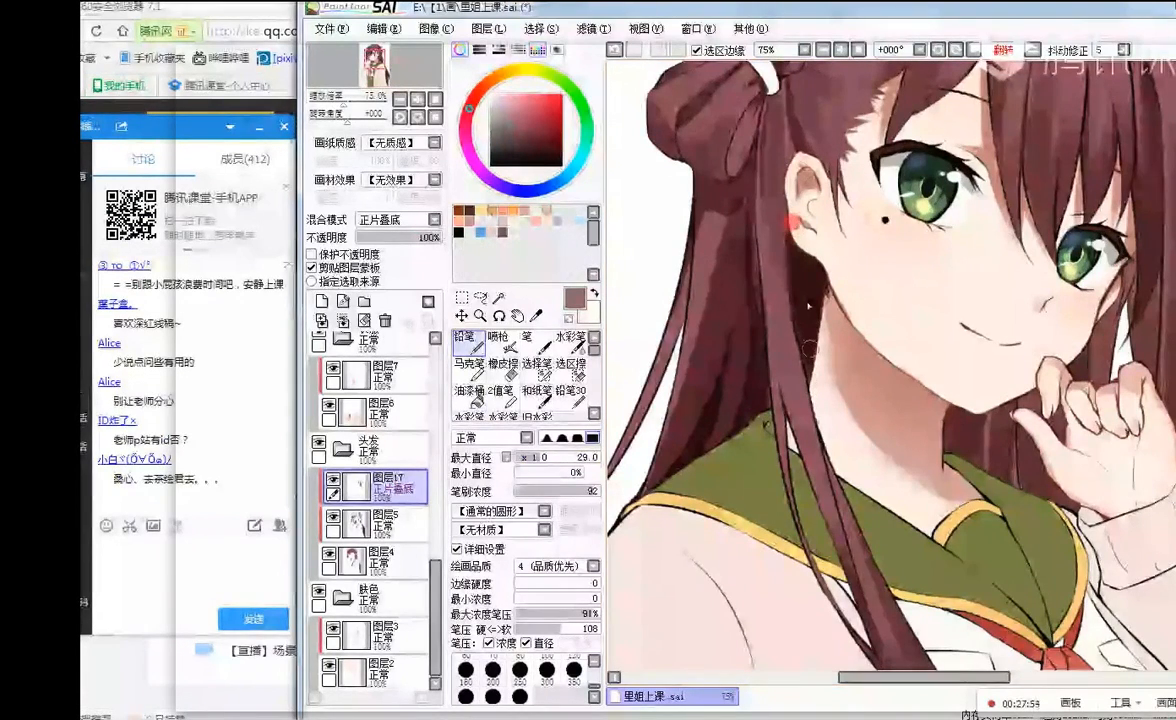
{"action": "key", "text": "ctrl+z"}
- Unmirror the canvas view and shade the hair behind the raised hand and under the chin on 图层17
{"action": "key", "text": "h"}
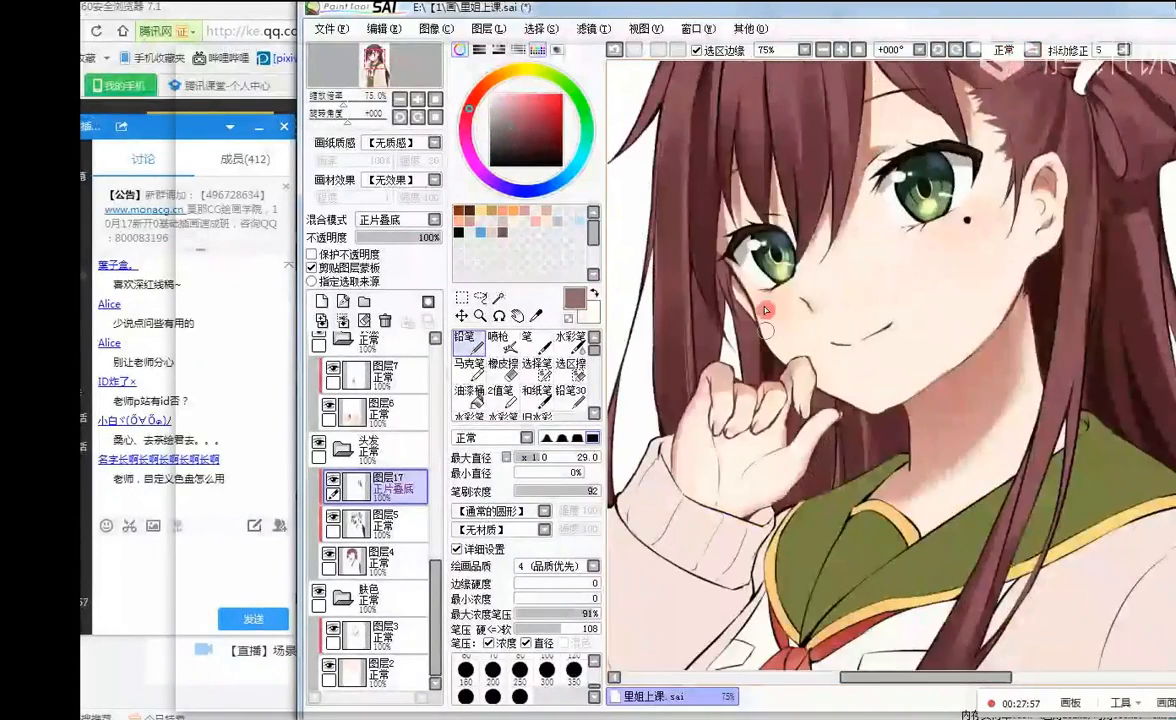
{"action": "left_click_drag", "start_coordinate": [838, 373], "coordinate": [814, 470]}
{"action": "left_click_drag", "start_coordinate": [830, 394], "coordinate": [790, 544]}
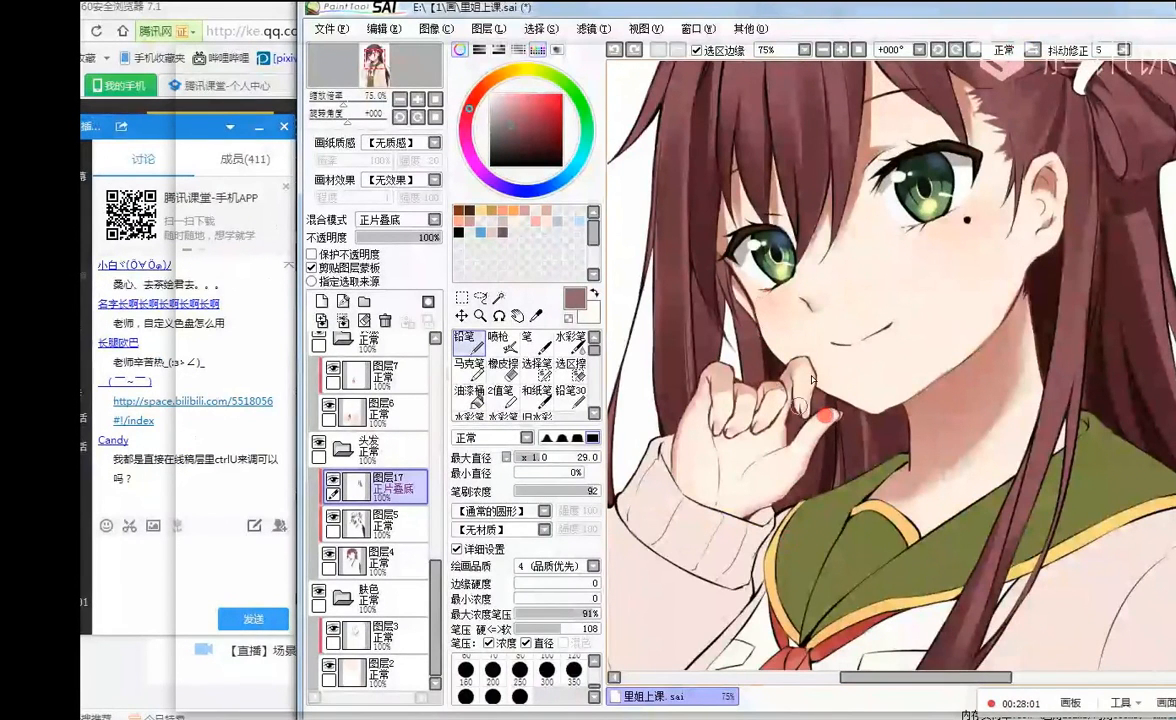
{"action": "left_click_drag", "start_coordinate": [823, 403], "coordinate": [792, 470]}
{"action": "mouse_move", "coordinate": [866, 386]}
{"action": "left_mouse_down"}
{"action": "mouse_move", "coordinate": [870, 511]}
{"action": "mouse_move", "coordinate": [887, 420]}
{"action": "left_mouse_up"}
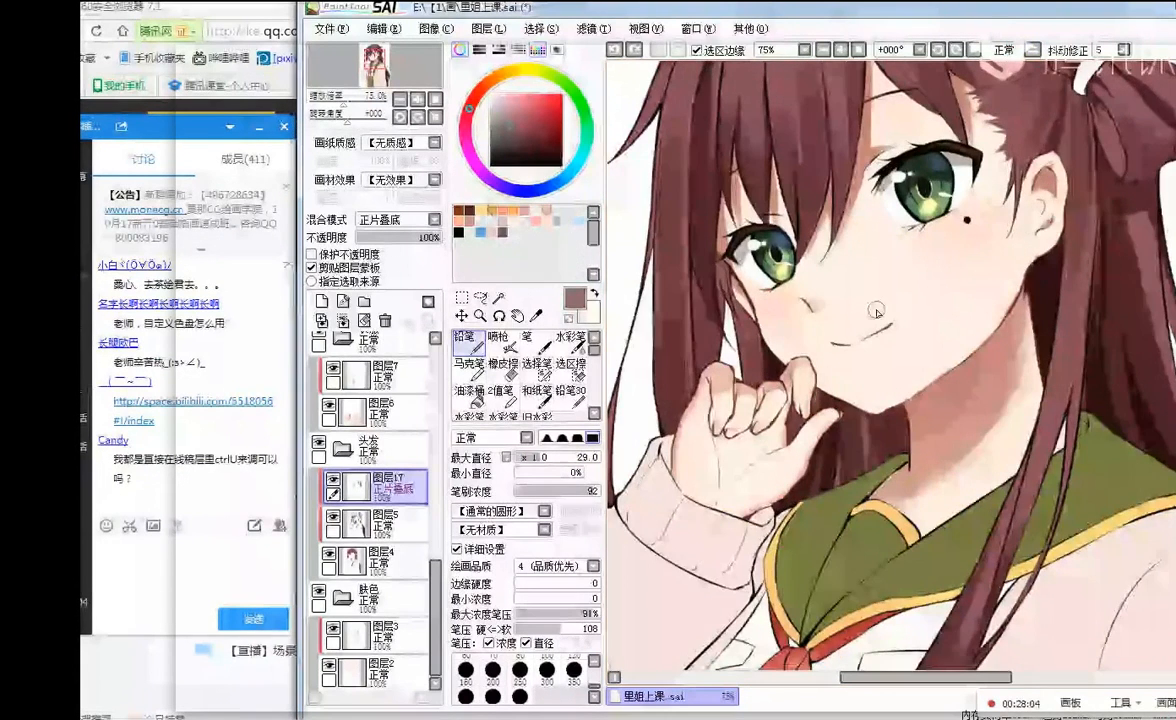
- Try additional shadow strokes around the raised hand and its thumb on 图层17
{"action": "scroll", "coordinate": [748, 266], "scroll_direction": "down", "scroll_amount": 2}
{"action": "scroll", "coordinate": [772, 238], "scroll_direction": "up", "scroll_amount": 2}
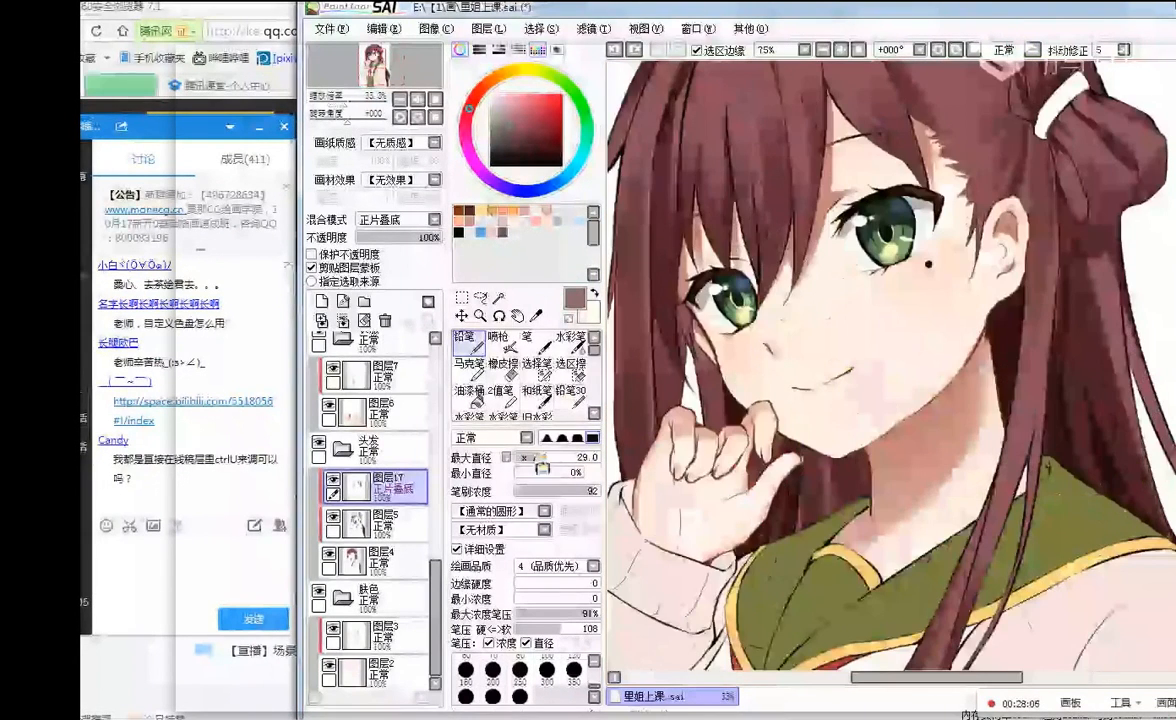
{"action": "mouse_move", "coordinate": [780, 462]}
{"action": "left_mouse_down"}
{"action": "mouse_move", "coordinate": [798, 428]}
{"action": "mouse_move", "coordinate": [736, 488]}
{"action": "left_mouse_up"}
{"action": "key", "text": "ctrl+z"}
{"action": "left_click_drag", "start_coordinate": [742, 410], "coordinate": [730, 490]}
{"action": "key", "text": "ctrl+z"}
{"action": "key", "text": "ctrl+z"}
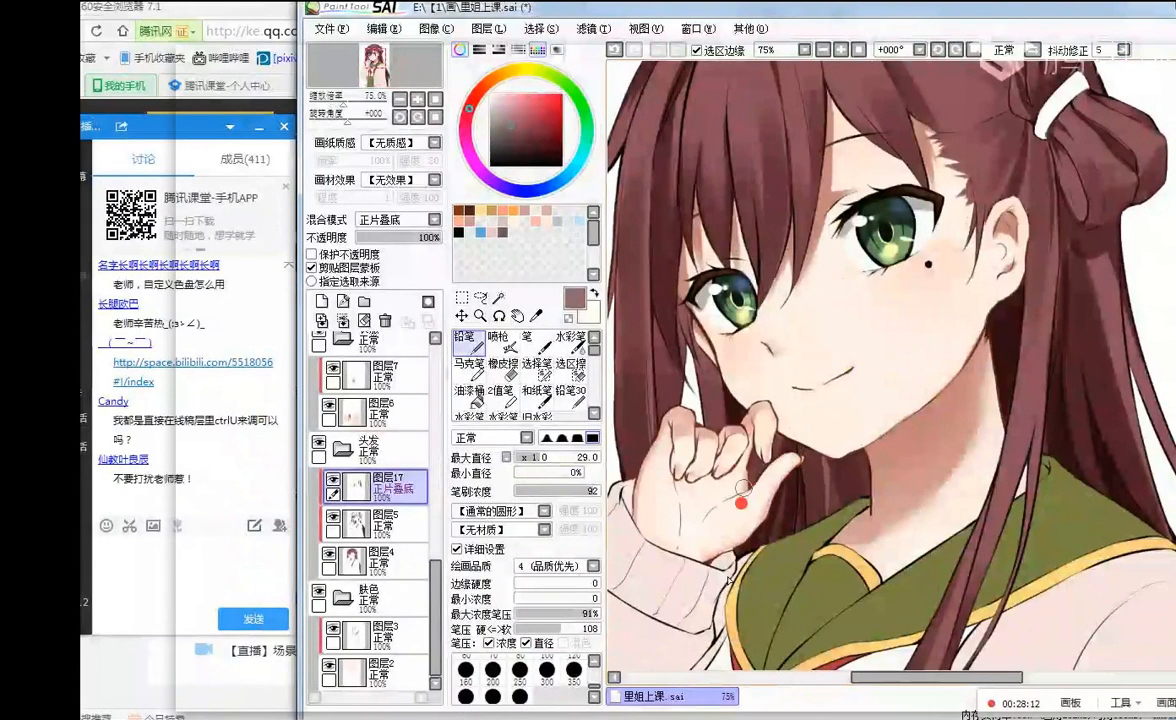
- Mirror the canvas view and try size 57 shadow strokes on the side hair next to the far eye
{"action": "scroll", "coordinate": [750, 512], "scroll_direction": "down", "scroll_amount": 2}
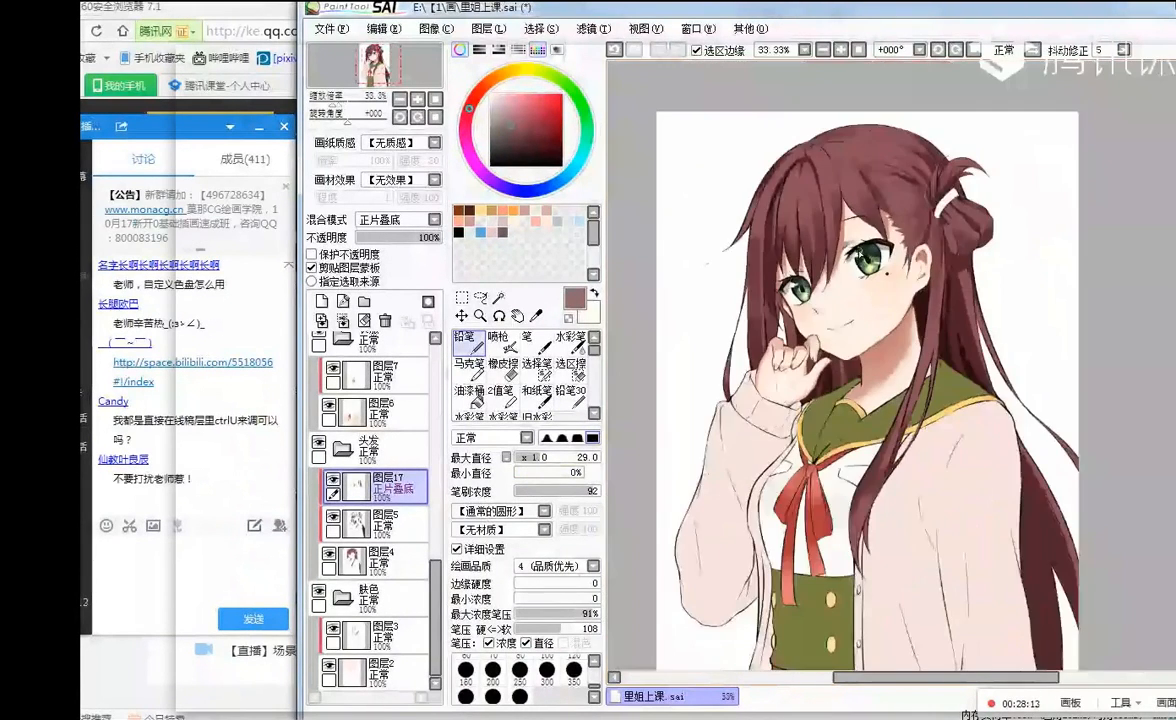
{"action": "scroll", "coordinate": [838, 292], "scroll_direction": "up", "scroll_amount": 1}
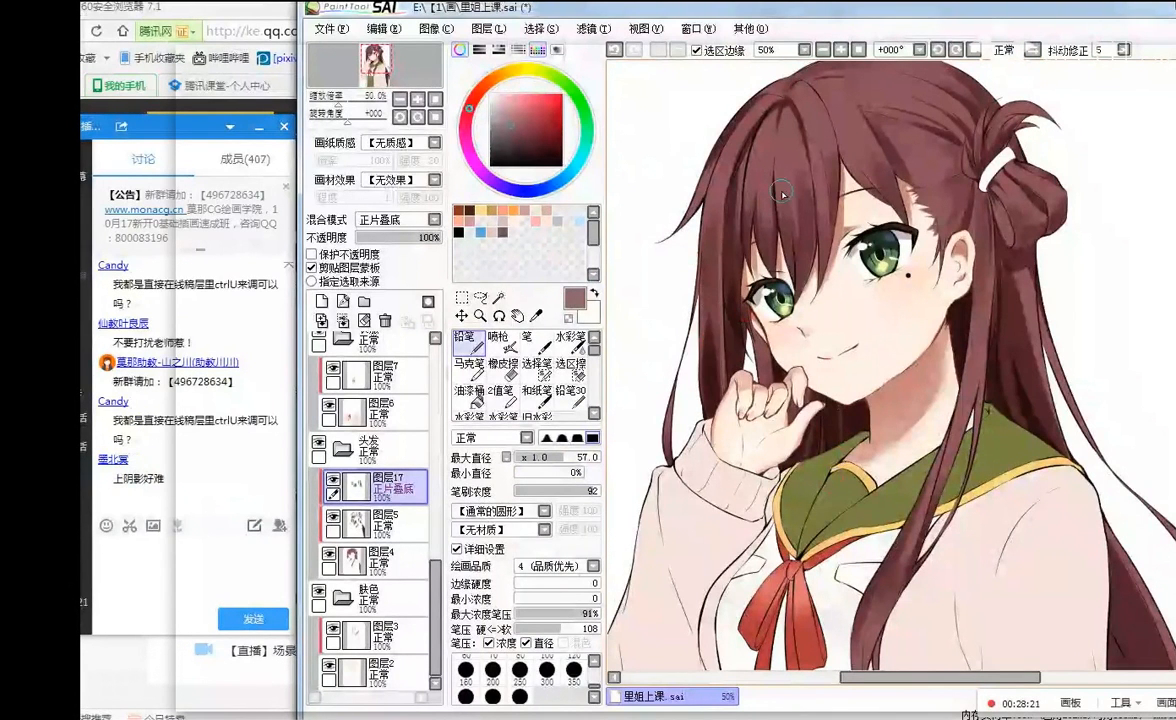
{"action": "scroll", "coordinate": [782, 193], "scroll_direction": "down", "scroll_amount": 1}
{"action": "scroll", "coordinate": [782, 160], "scroll_direction": "up", "scroll_amount": 1}
{"action": "scroll", "coordinate": [782, 160], "scroll_direction": "down", "scroll_amount": 1}
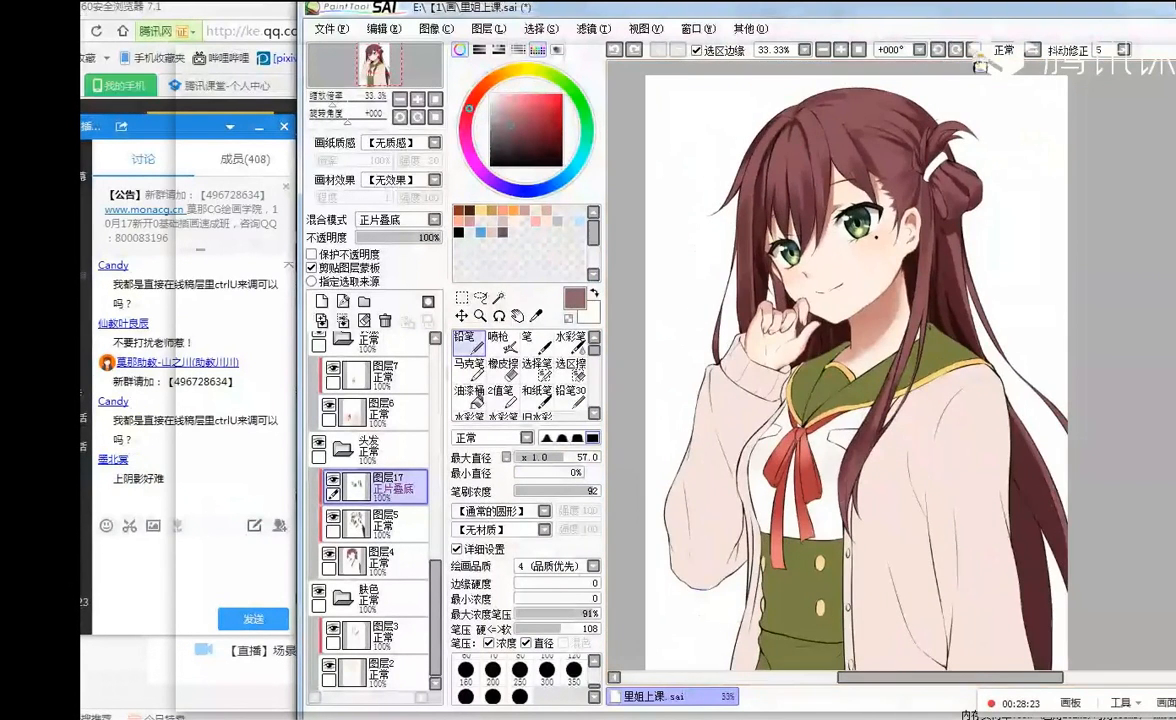
{"action": "left_click", "coordinate": [1032, 49]}
{"action": "scroll", "coordinate": [1134, 162], "scroll_direction": "up", "scroll_amount": 1}
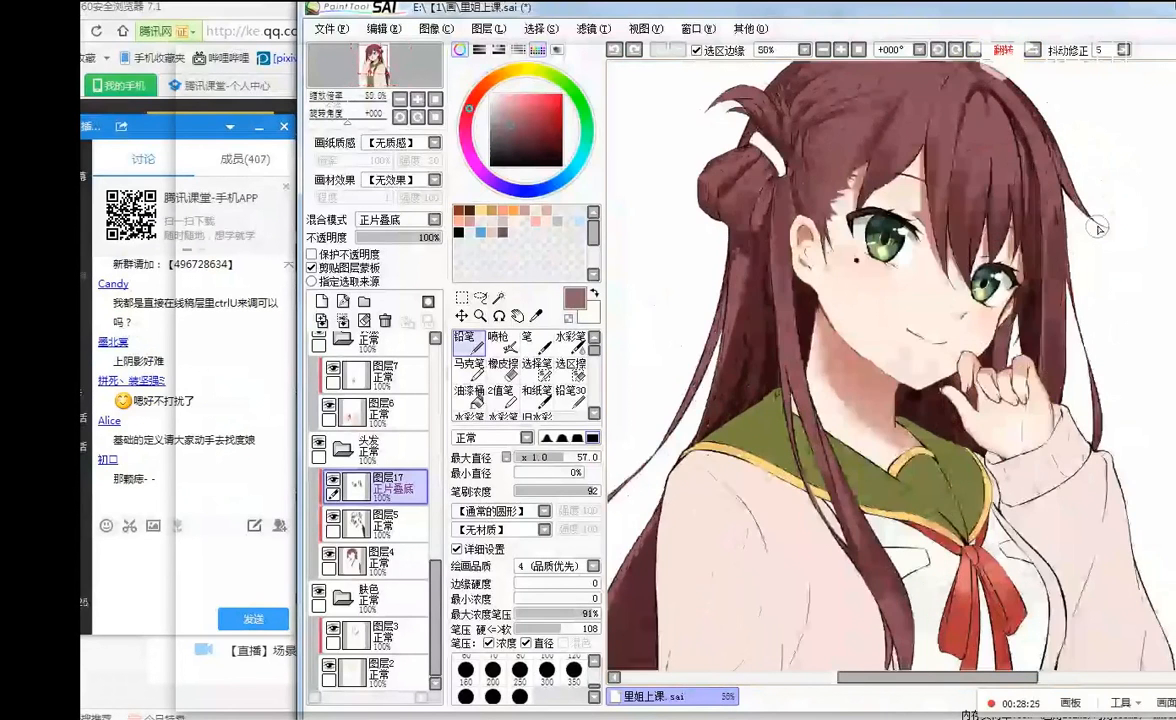
{"action": "left_click_drag", "start_coordinate": [1034, 190], "coordinate": [1035, 275]}
{"action": "key", "text": "ctrl+z"}
{"action": "left_click_drag", "start_coordinate": [1032, 218], "coordinate": [1030, 260]}
{"action": "key", "text": "ctrl+z"}
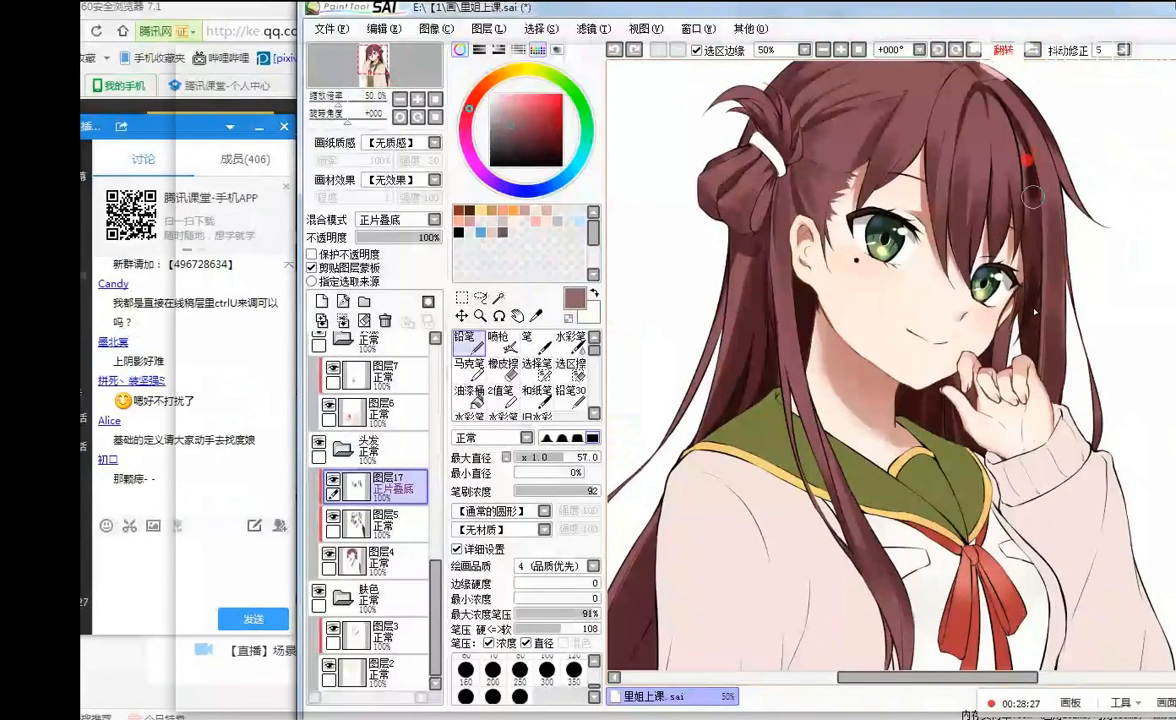
- Set the pencil's maximum diameter to 24 and paint shadow strokes on the mirrored head's hair between the crown and the ear
{"action": "left_click", "coordinate": [537, 457]}
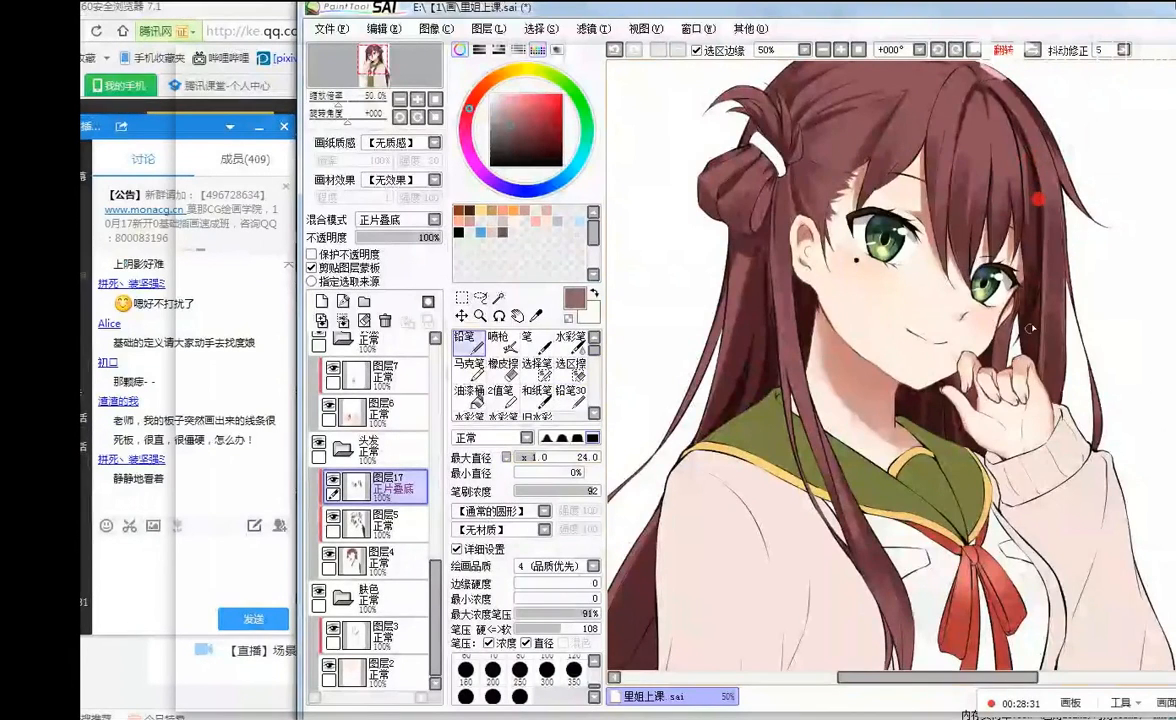
{"action": "left_click", "coordinate": [1033, 49]}
{"action": "scroll", "coordinate": [793, 156], "scroll_direction": "down", "scroll_amount": 2}
{"action": "scroll", "coordinate": [785, 154], "scroll_direction": "up", "scroll_amount": 3}
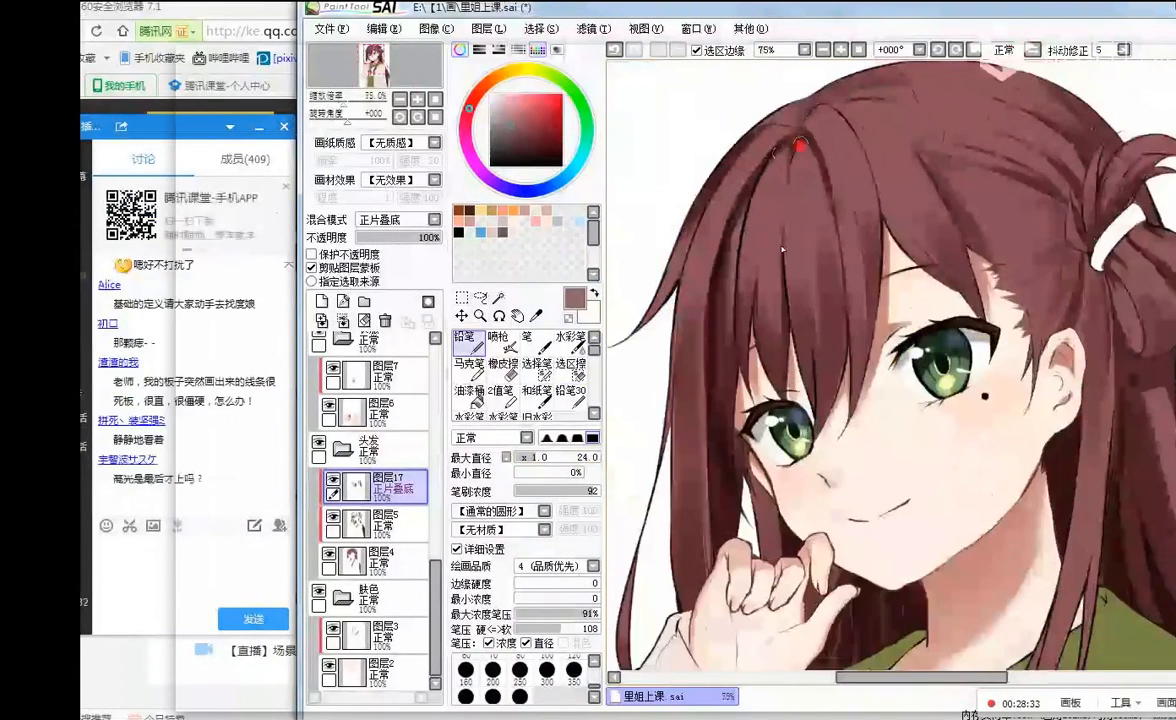
{"action": "left_click", "coordinate": [1033, 49]}
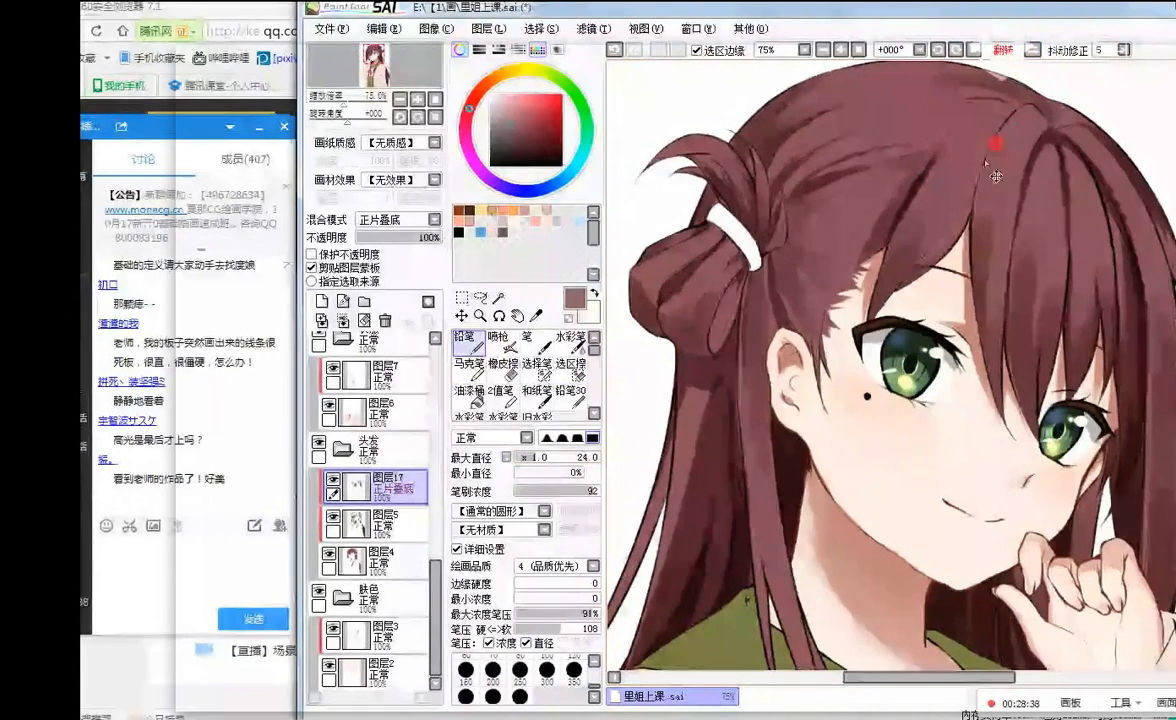
{"action": "left_click_drag", "start_coordinate": [923, 111], "coordinate": [875, 226]}
{"action": "left_click_drag", "start_coordinate": [901, 162], "coordinate": [871, 228]}
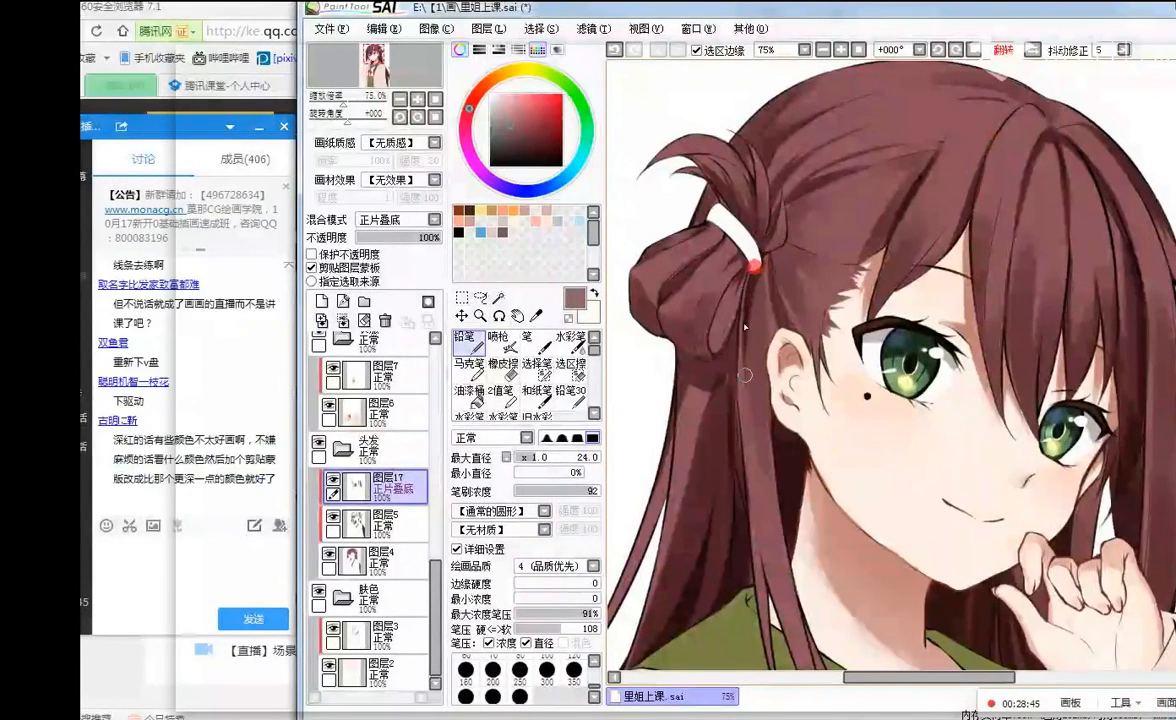
{"action": "scroll", "coordinate": [741, 188], "scroll_direction": "down", "scroll_amount": 1}
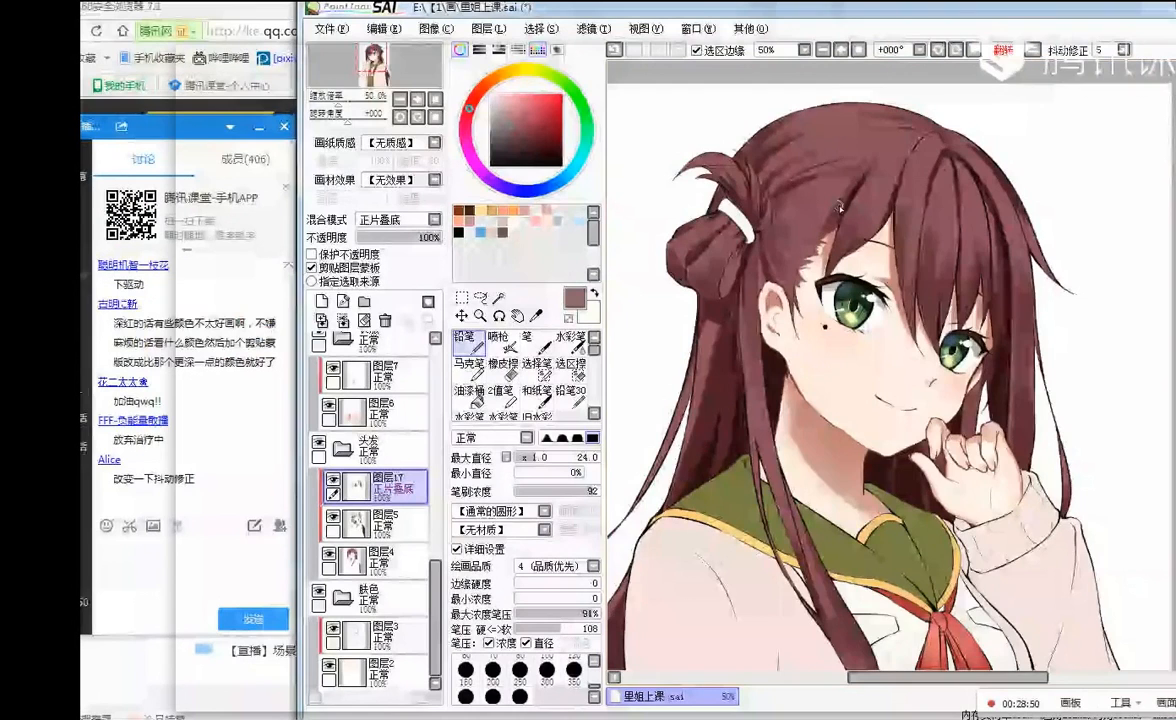
{"action": "scroll", "coordinate": [840, 207], "scroll_direction": "down", "scroll_amount": 1}
{"action": "scroll", "coordinate": [878, 228], "scroll_direction": "up", "scroll_amount": 1}
{"action": "scroll", "coordinate": [840, 255], "scroll_direction": "down", "scroll_amount": 1}
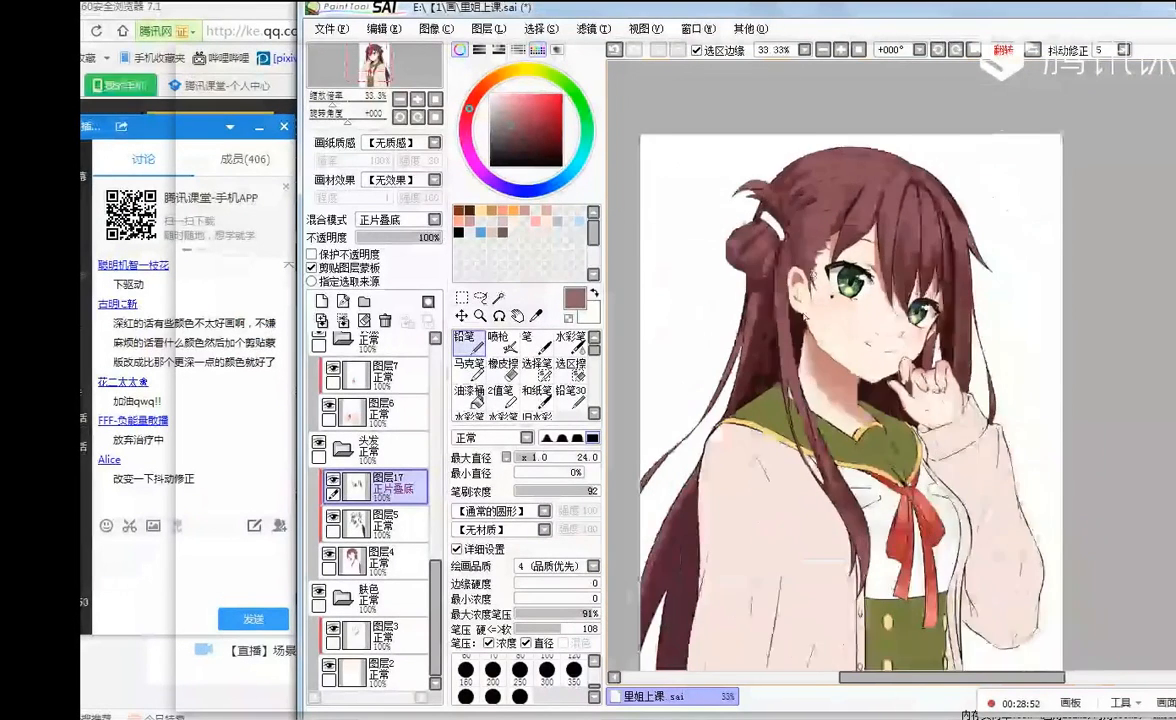
{"action": "scroll", "coordinate": [750, 425], "scroll_direction": "down", "scroll_amount": 2}
{"action": "scroll", "coordinate": [721, 508], "scroll_direction": "up", "scroll_amount": 2}
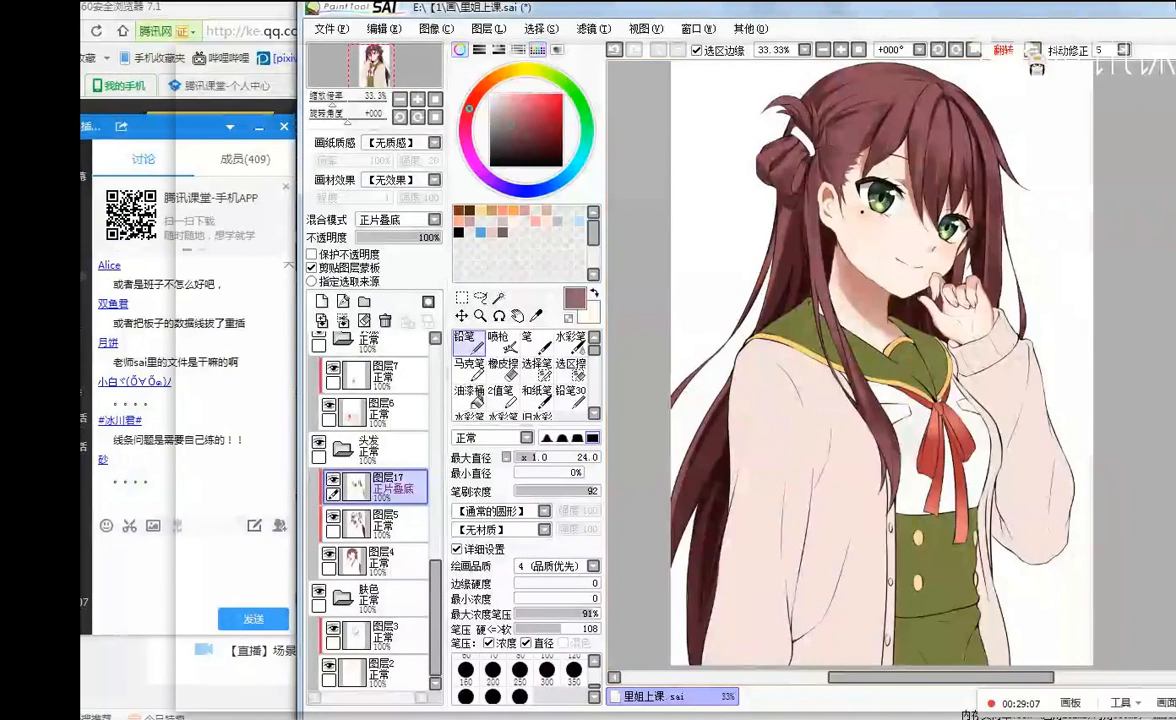
- Unmirror the canvas view and add a new clipped layer directly above 图层17
{"action": "left_click", "coordinate": [1034, 52]}
{"action": "scroll", "coordinate": [827, 231], "scroll_direction": "down", "scroll_amount": 2}
{"action": "scroll", "coordinate": [830, 205], "scroll_direction": "up", "scroll_amount": 1}
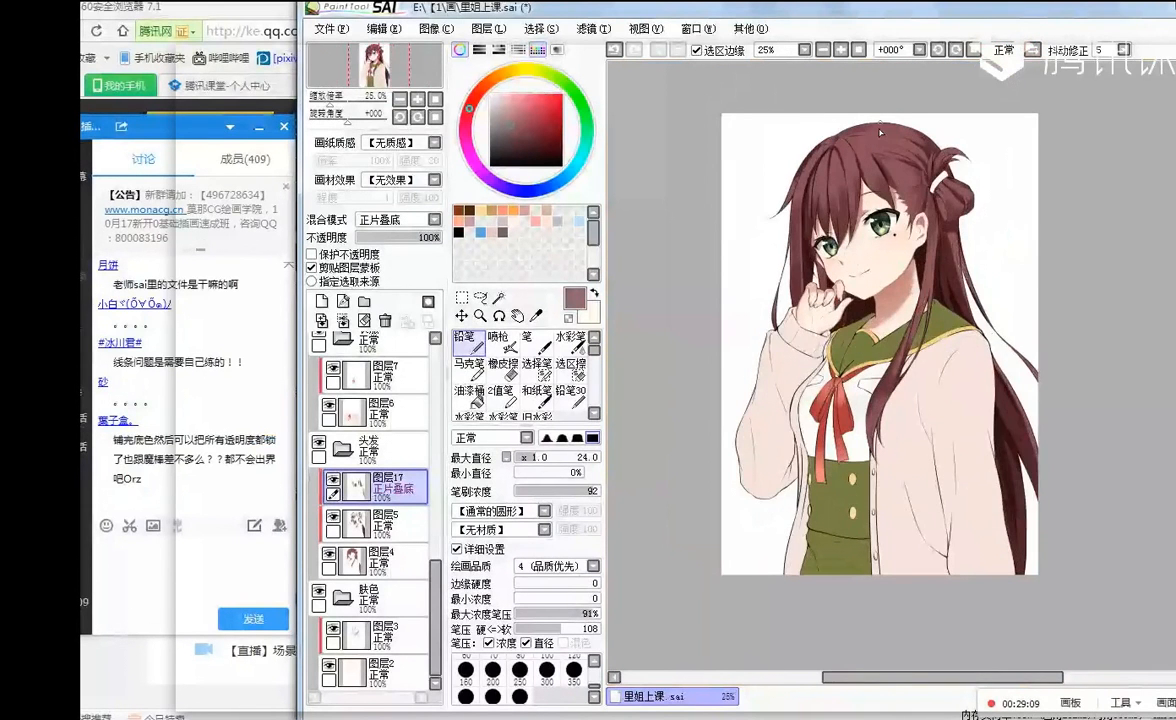
{"action": "scroll", "coordinate": [880, 132], "scroll_direction": "up", "scroll_amount": 2}
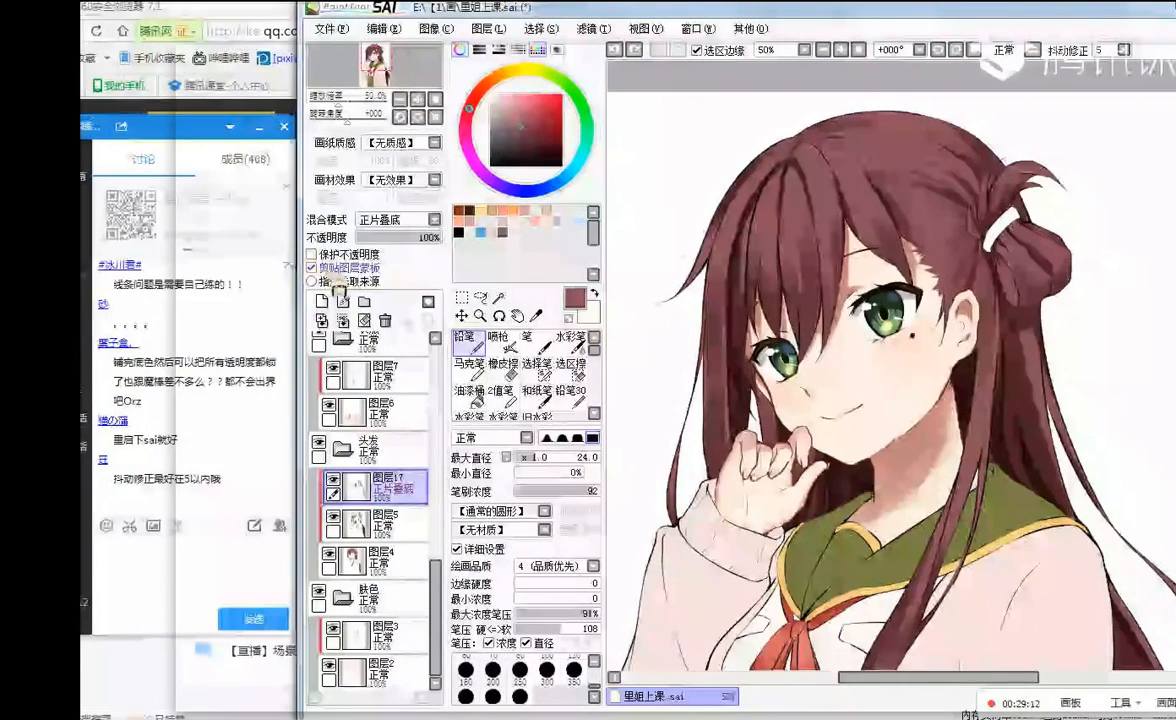
{"action": "left_click", "coordinate": [341, 298]}
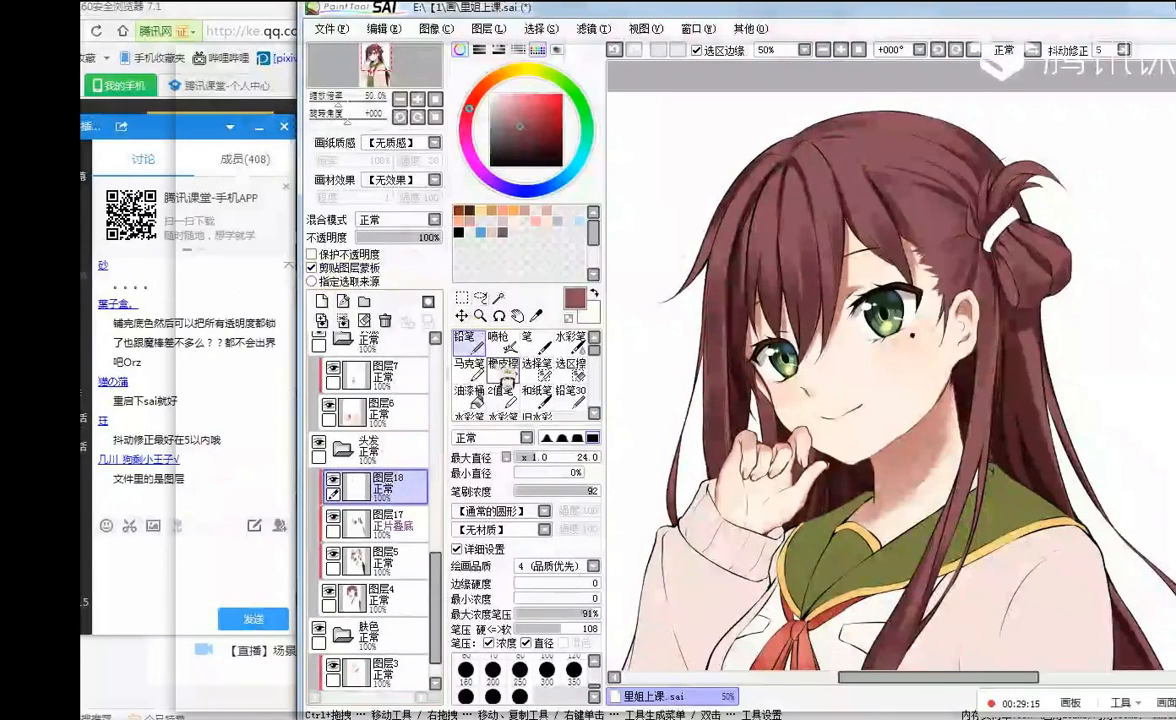
- Choose the marker (马克笔), set its maximum diameter to 48 and dab colour onto the bangs on 图层18
{"action": "left_click", "coordinate": [469, 366]}
{"action": "scroll", "coordinate": [926, 366], "scroll_direction": "up", "scroll_amount": 1}
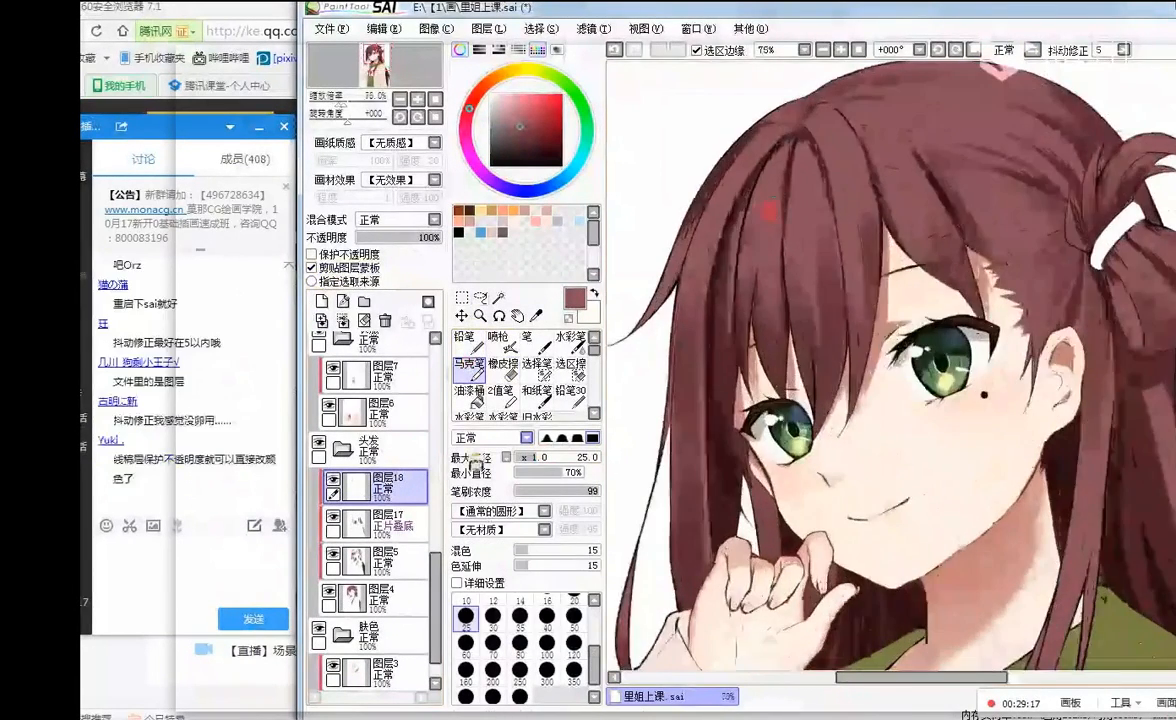
{"action": "left_click", "coordinate": [544, 457]}
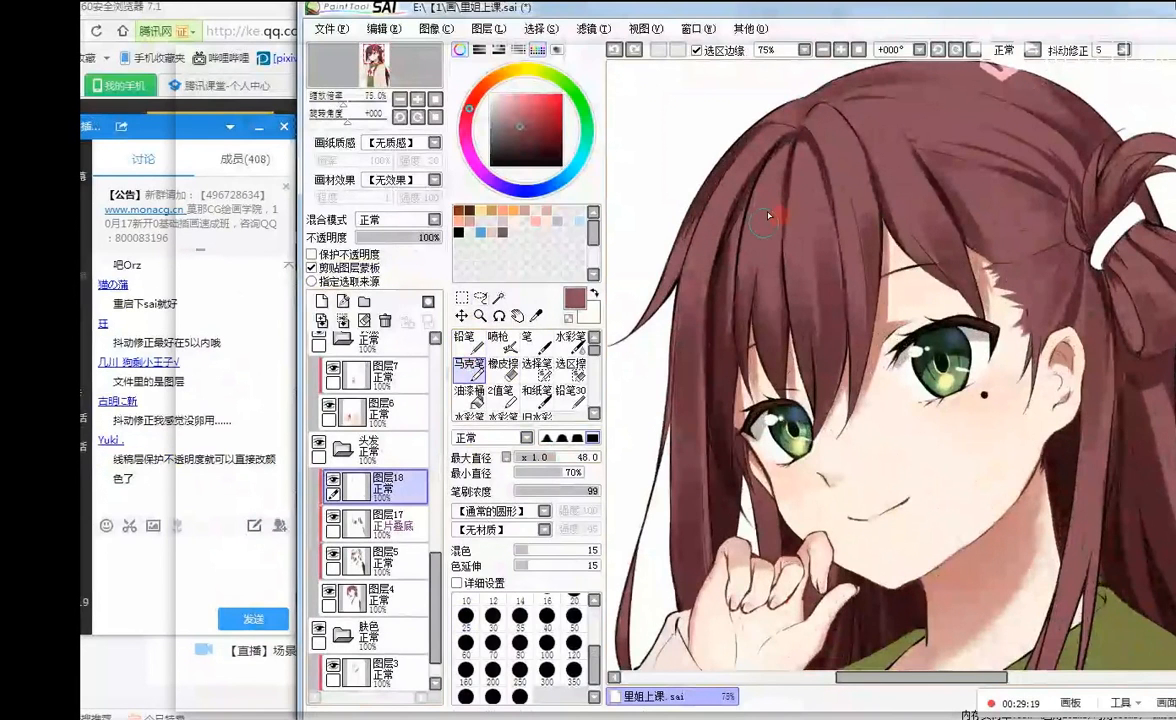
{"action": "left_click", "coordinate": [858, 173]}
{"action": "scroll", "coordinate": [858, 173], "scroll_direction": "down", "scroll_amount": 2}
{"action": "scroll", "coordinate": [900, 100], "scroll_direction": "up", "scroll_amount": 1}
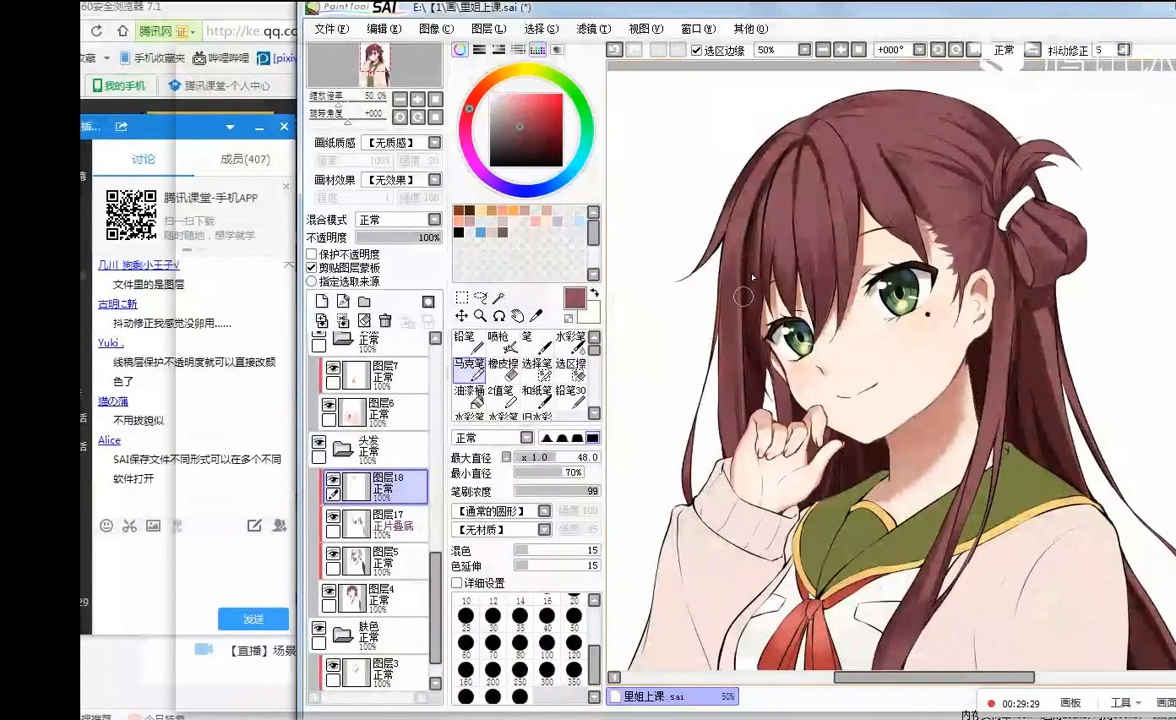
- Pick the blue swatch and the airbrush (喷枪), and try a large soft stroke over the hair beside the raised hand
{"action": "left_click", "coordinate": [579, 221]}
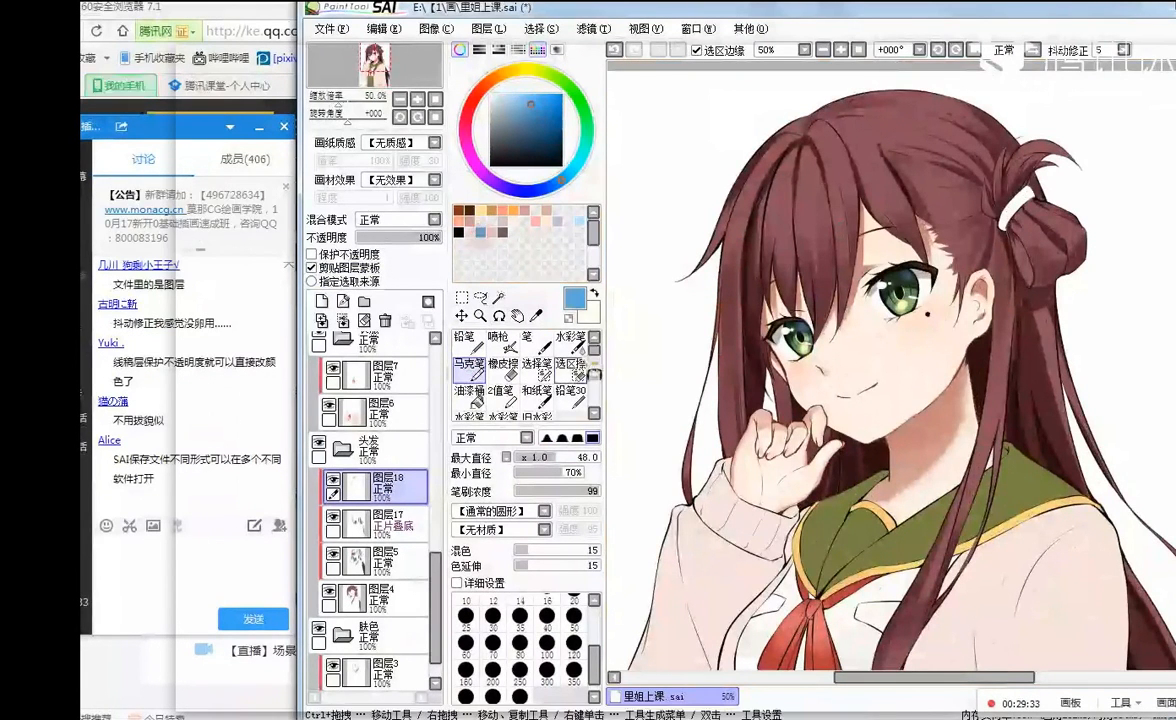
{"action": "left_click", "coordinate": [571, 337]}
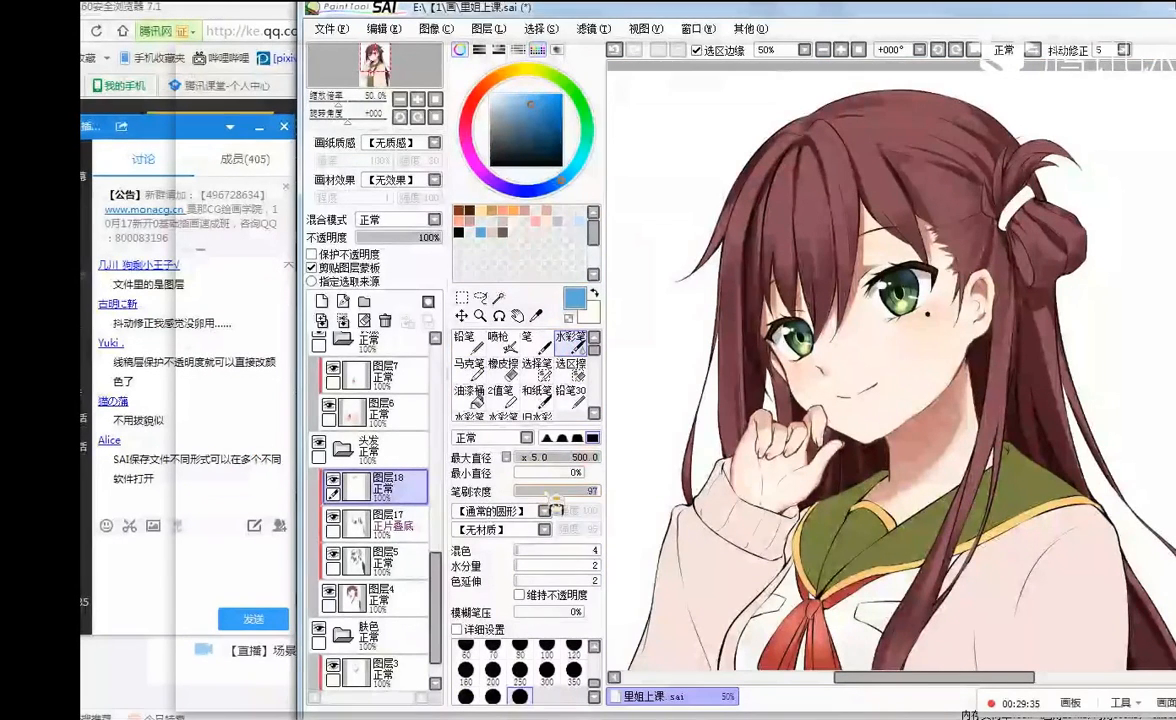
{"action": "left_click", "coordinate": [497, 340]}
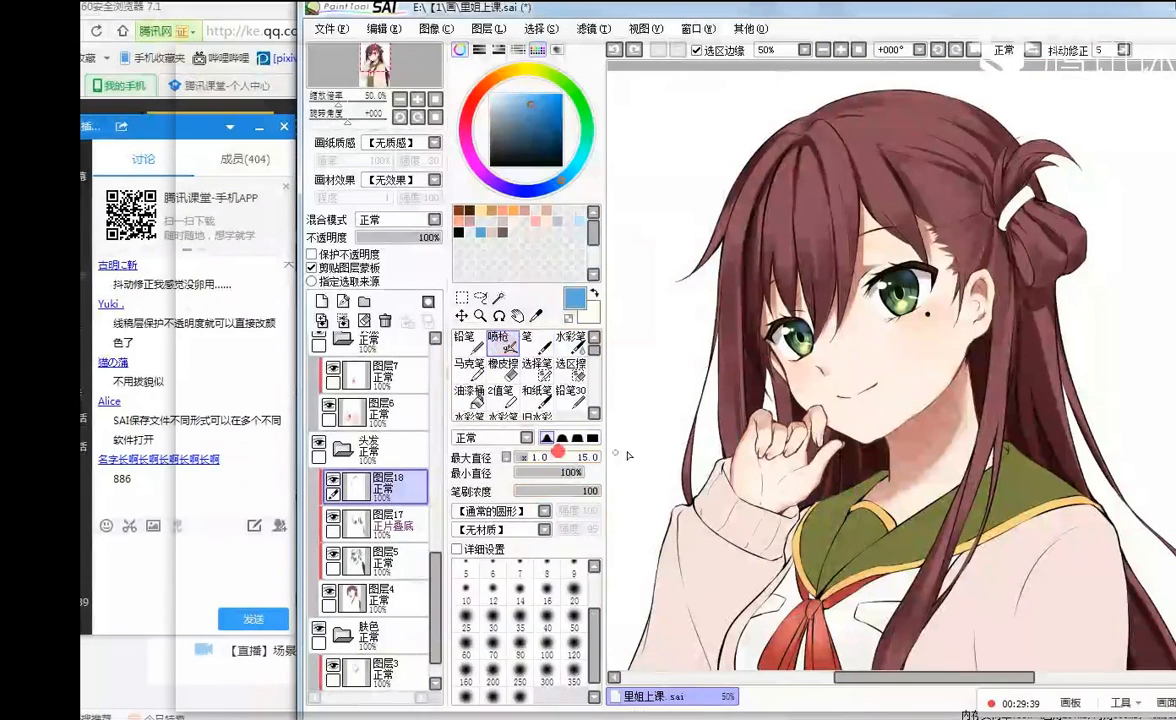
{"action": "left_click_drag", "start_coordinate": [575, 455], "coordinate": [591, 455]}
{"action": "left_click", "coordinate": [519, 692]}
{"action": "left_click_drag", "start_coordinate": [740, 400], "coordinate": [779, 465]}
{"action": "key", "text": "ctrl+z"}
- Set the airbrush to size 250 and density 37, and tint the back hair with a saturated blue on 图层18
{"action": "left_click", "coordinate": [519, 680]}
{"action": "left_click", "coordinate": [512, 101]}
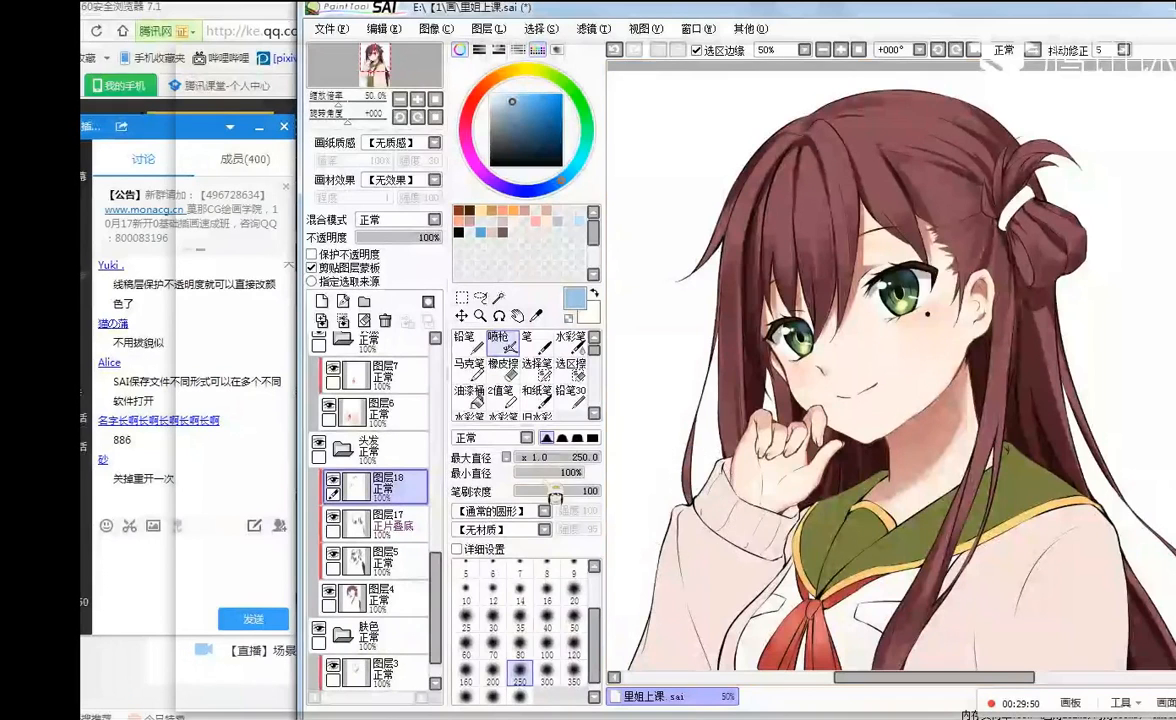
{"action": "left_click", "coordinate": [546, 491]}
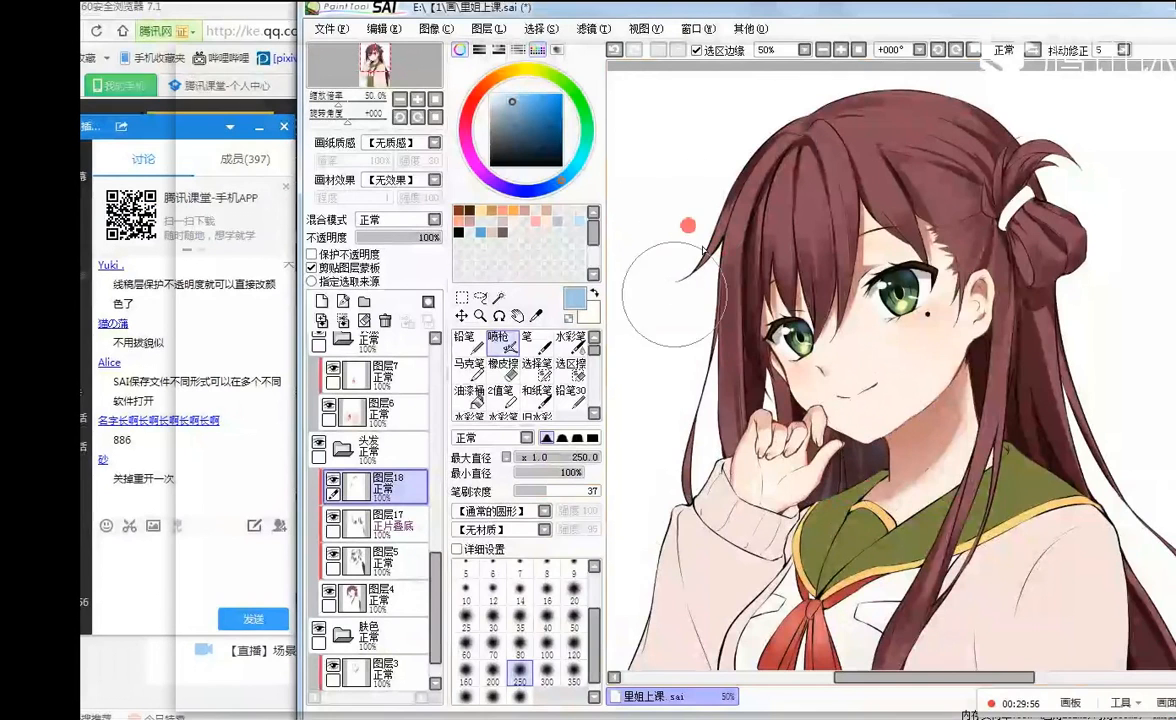
{"action": "left_click", "coordinate": [590, 113]}
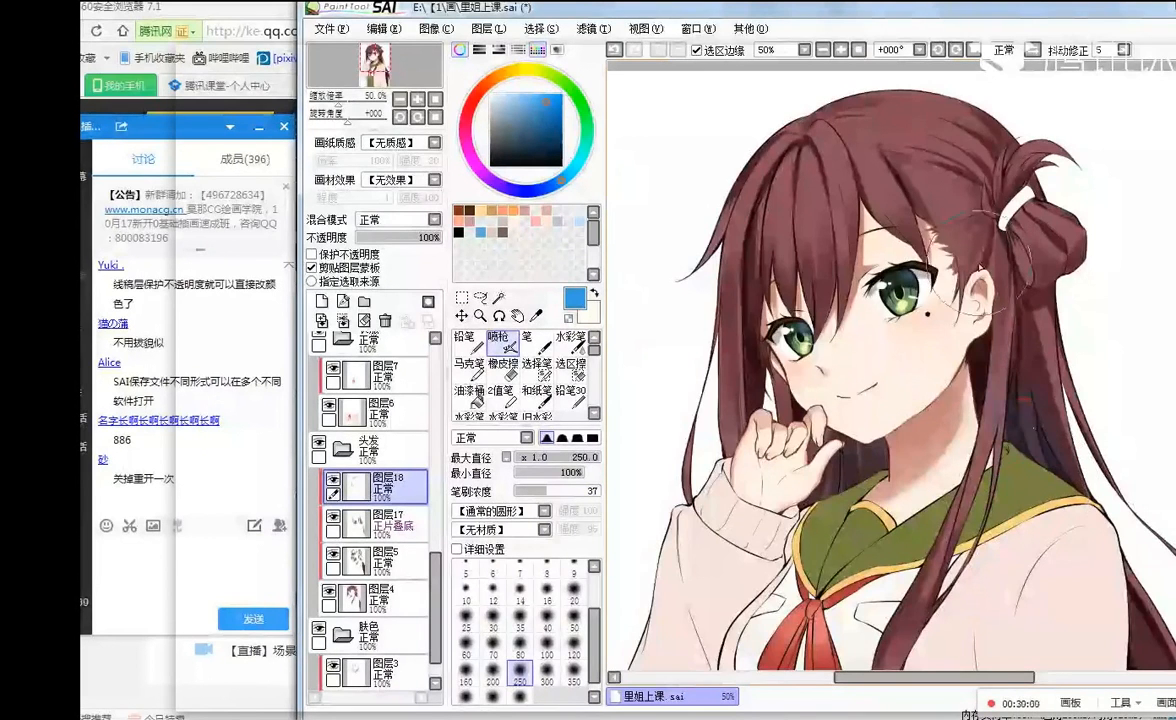
{"action": "scroll", "coordinate": [813, 515], "scroll_direction": "down", "scroll_amount": 2}
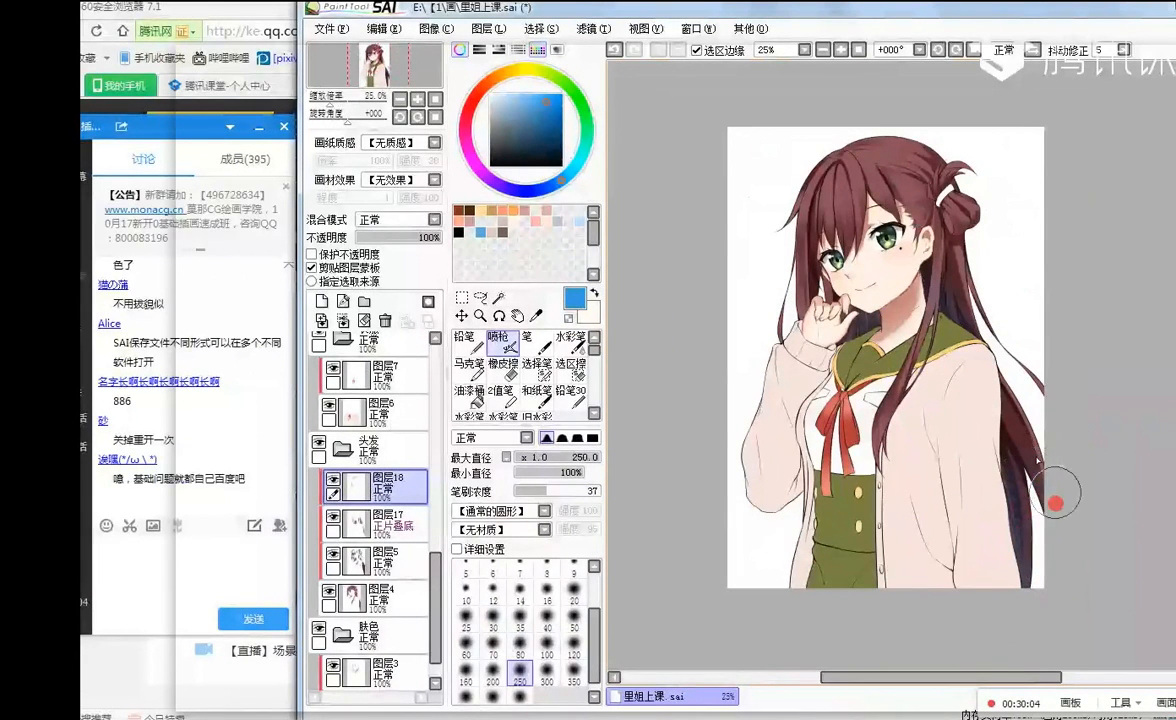
- Check the tint in the mirrored view, set the airbrush's maximum diameter to 31 and tint the hair bun's inner gap blue
{"action": "key", "text": "h"}
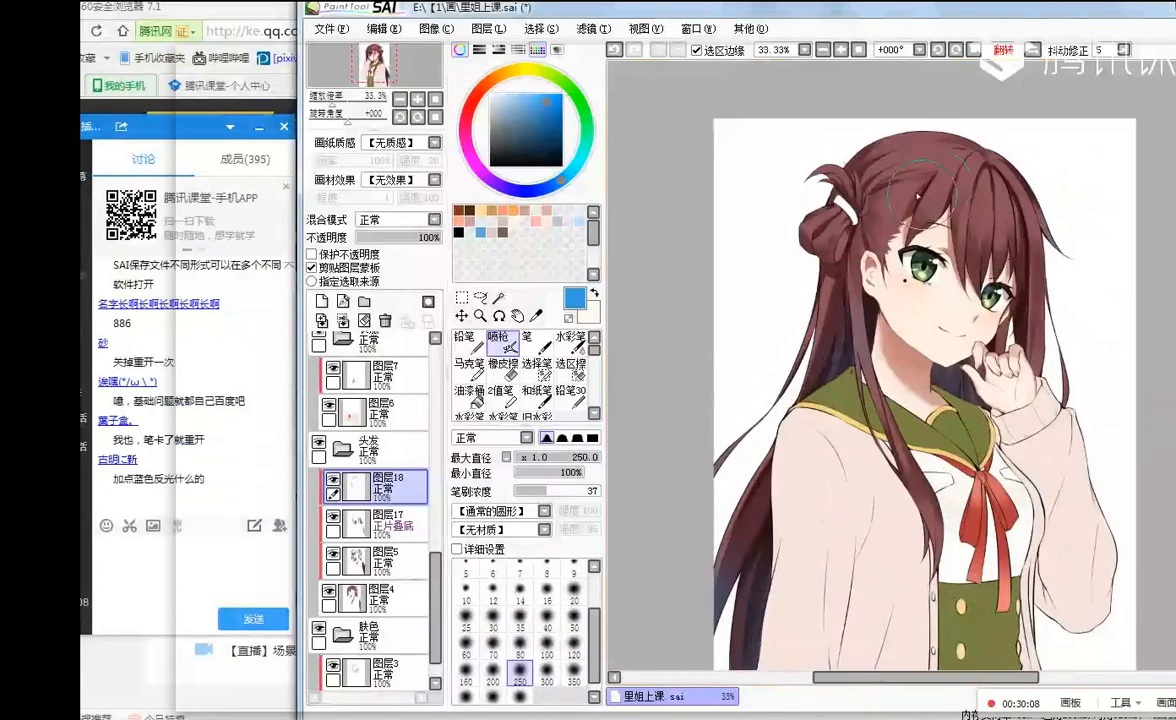
{"action": "scroll", "coordinate": [867, 220], "scroll_direction": "up", "scroll_amount": 4}
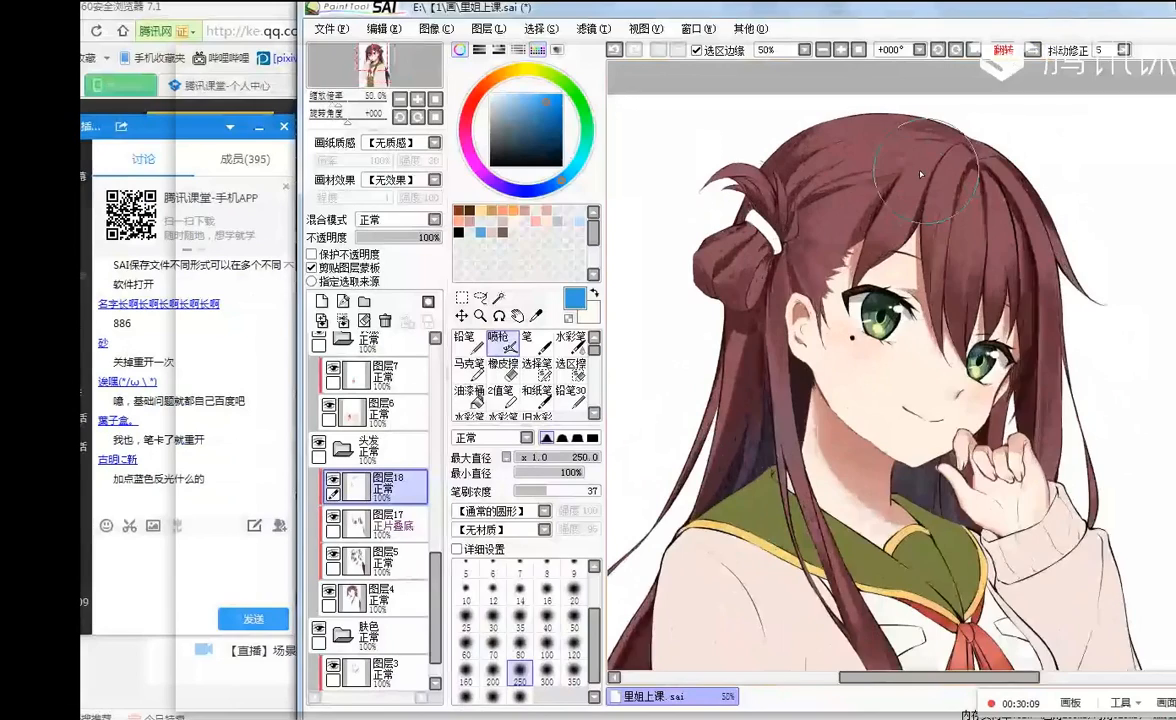
{"action": "scroll", "coordinate": [921, 174], "scroll_direction": "up", "scroll_amount": 1}
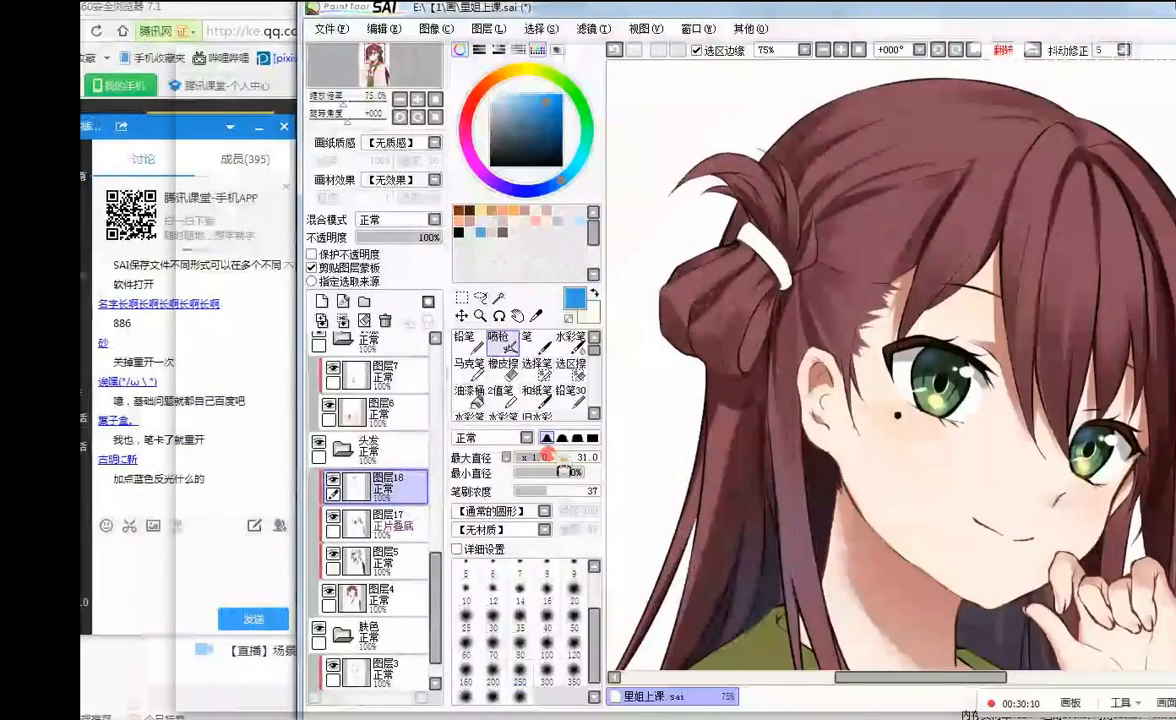
{"action": "key", "text": "h"}
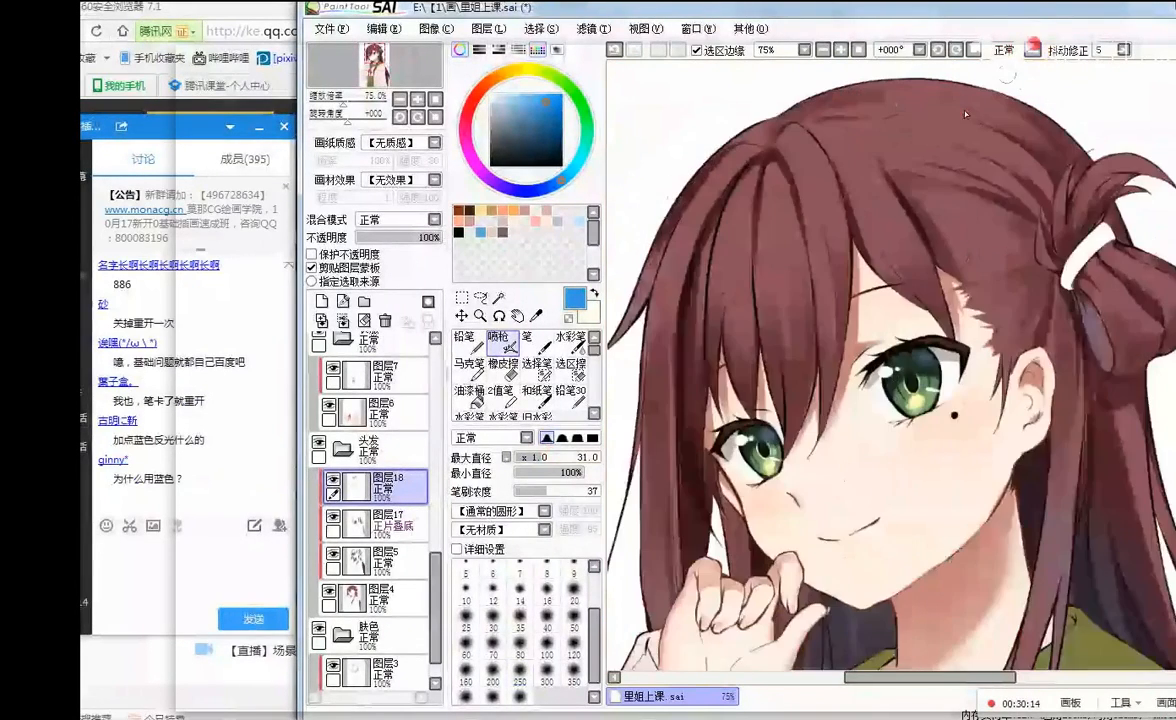
- Sample a dark red-brown from the hair and darken the gap below the hair tie with the pencil on 图层17
{"action": "right_click", "coordinate": [916, 215]}
{"action": "scroll", "coordinate": [897, 250], "scroll_direction": "down", "scroll_amount": 2}
{"action": "scroll", "coordinate": [1015, 249], "scroll_direction": "up", "scroll_amount": 2}
{"action": "scroll", "coordinate": [966, 243], "scroll_direction": "up", "scroll_amount": 1}
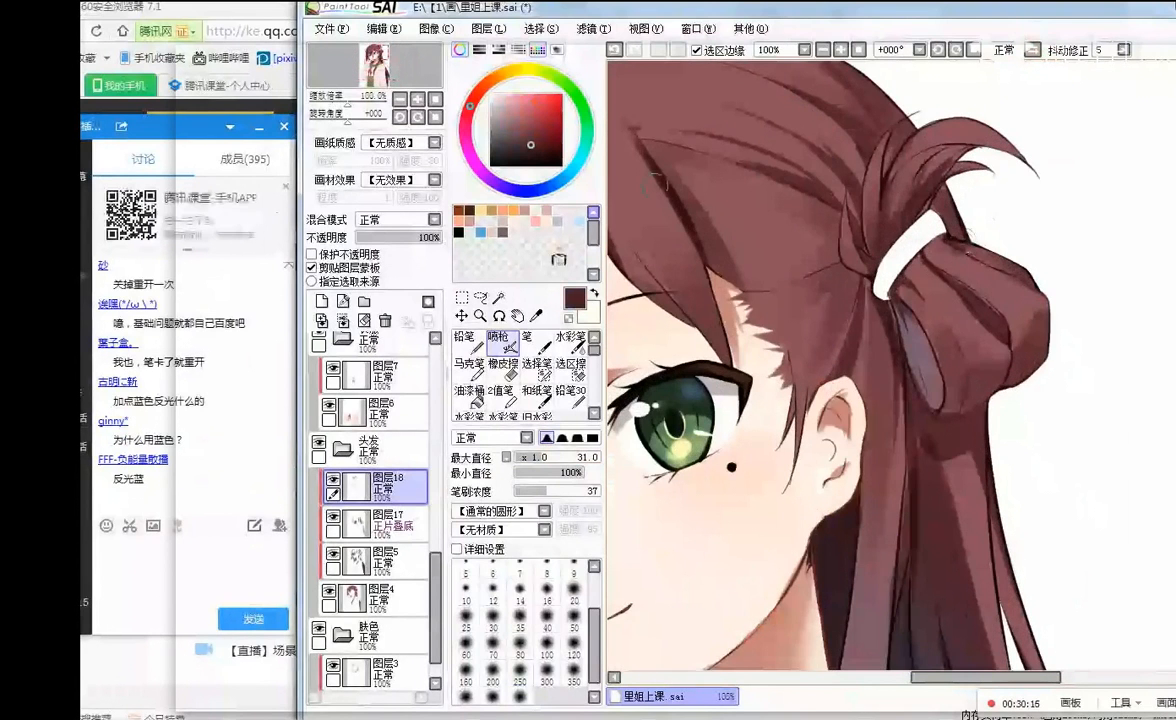
{"action": "left_click", "coordinate": [380, 518]}
{"action": "left_click", "coordinate": [463, 338]}
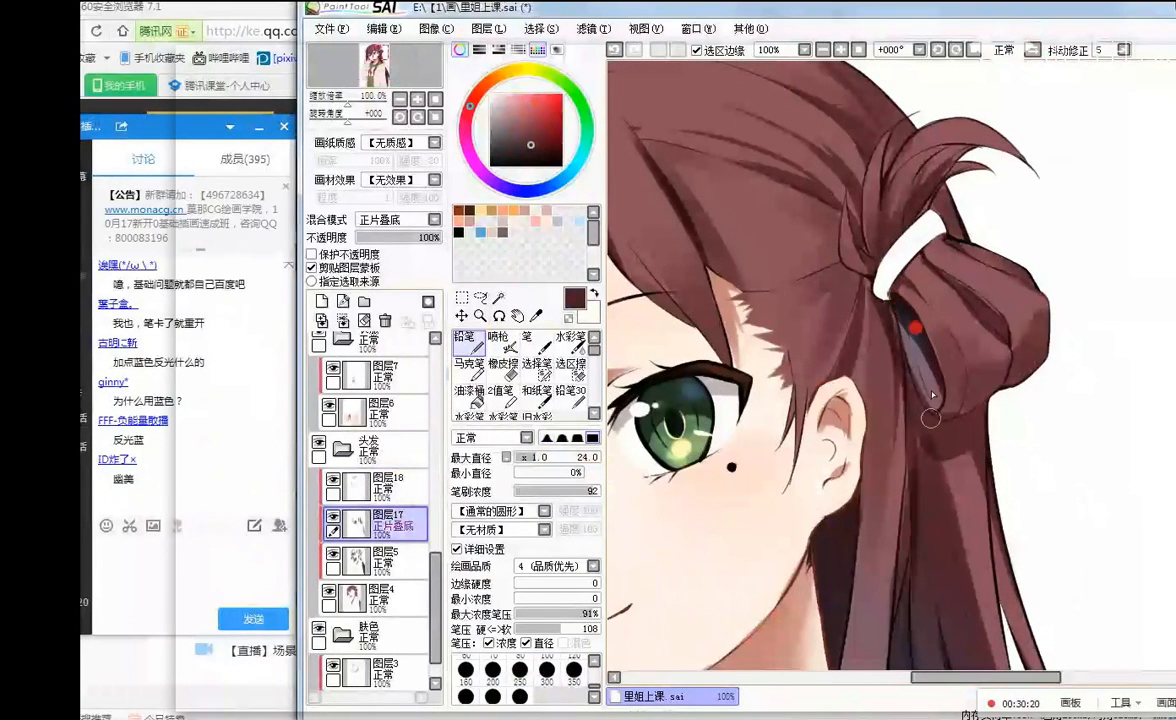
{"action": "mouse_move", "coordinate": [898, 301]}
{"action": "left_mouse_down"}
{"action": "mouse_move", "coordinate": [914, 342]}
{"action": "mouse_move", "coordinate": [903, 339]}
{"action": "left_mouse_up"}
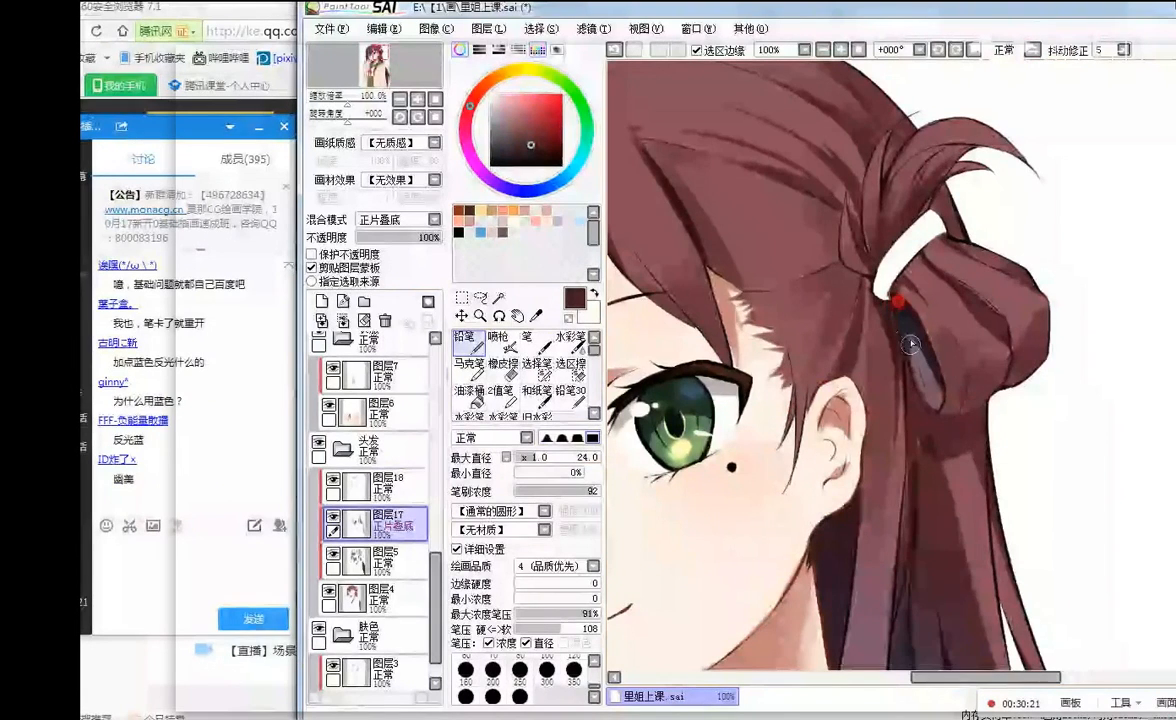
{"action": "scroll", "coordinate": [975, 234], "scroll_direction": "down", "scroll_amount": 2}
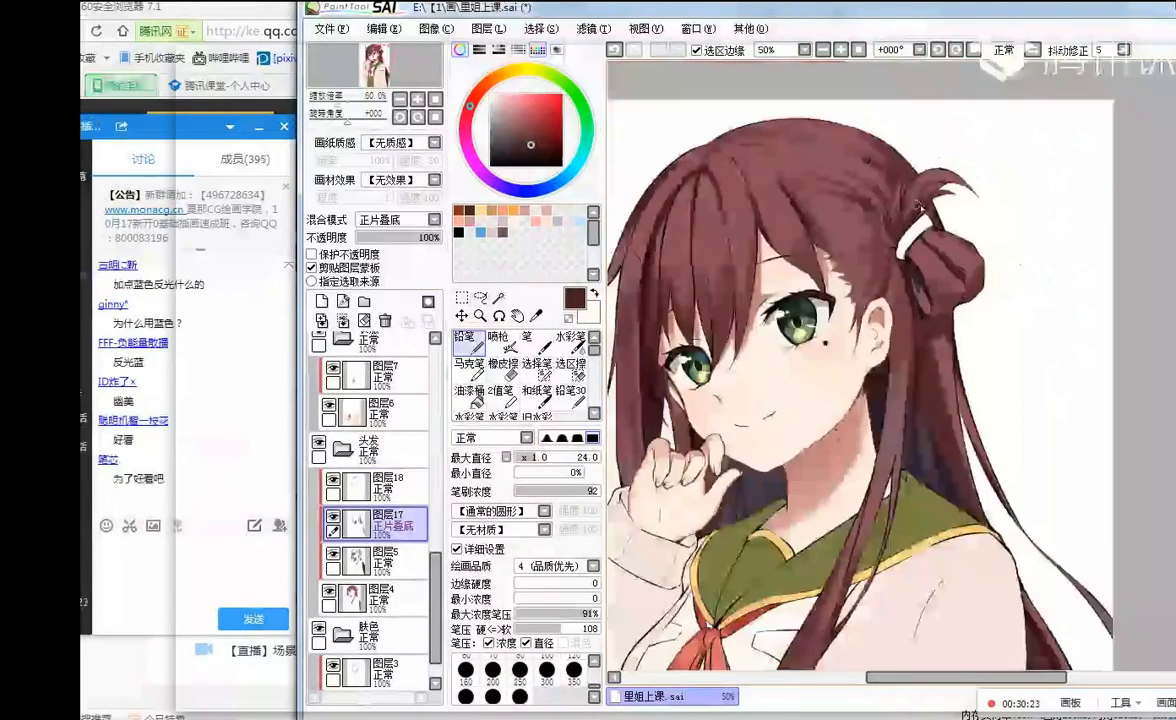
- Erase the blue tint inside the hair bun's gap on 图层18 with the eraser at maximum diameter 65
{"action": "scroll", "coordinate": [975, 234], "scroll_direction": "up", "scroll_amount": 2}
{"action": "left_click", "coordinate": [398, 488]}
{"action": "left_click", "coordinate": [500, 371]}
{"action": "mouse_move", "coordinate": [845, 274]}
{"action": "left_mouse_down"}
{"action": "mouse_move", "coordinate": [877, 373]}
{"action": "mouse_move", "coordinate": [838, 275]}
{"action": "left_mouse_up"}
{"action": "left_click", "coordinate": [545, 457]}
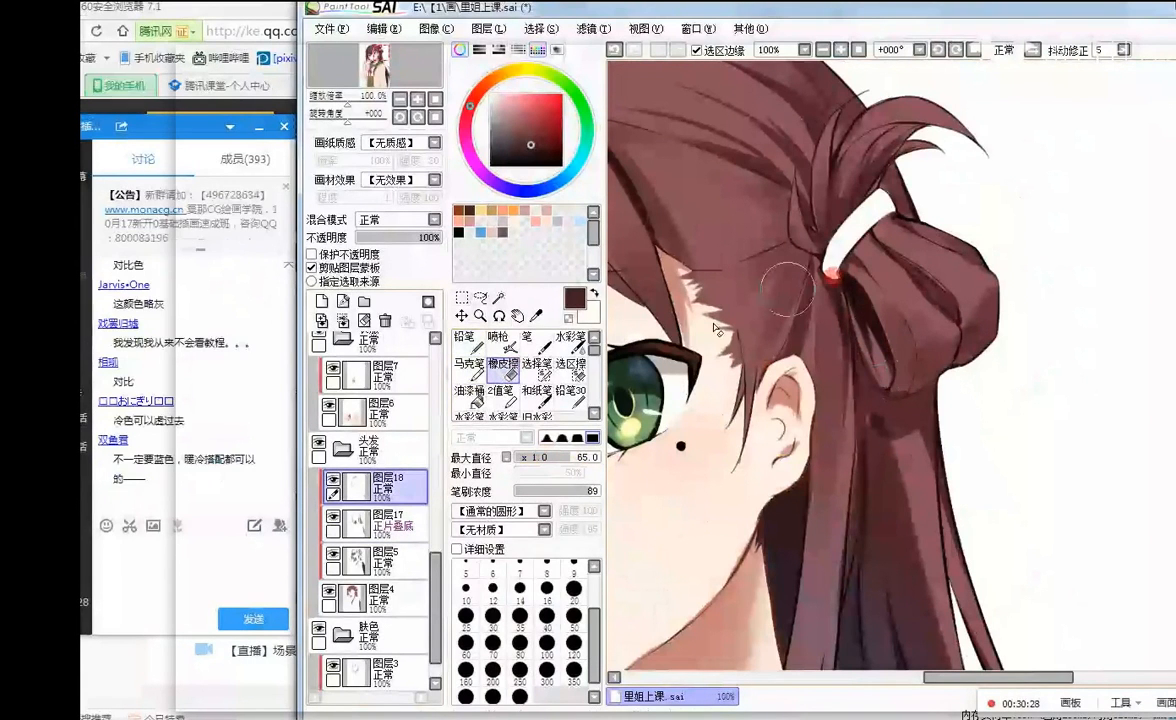
- Try a pale pink pencil stroke down the hair bun's inner gap on 图层17
{"action": "left_click", "coordinate": [385, 520]}
{"action": "left_click", "coordinate": [466, 340]}
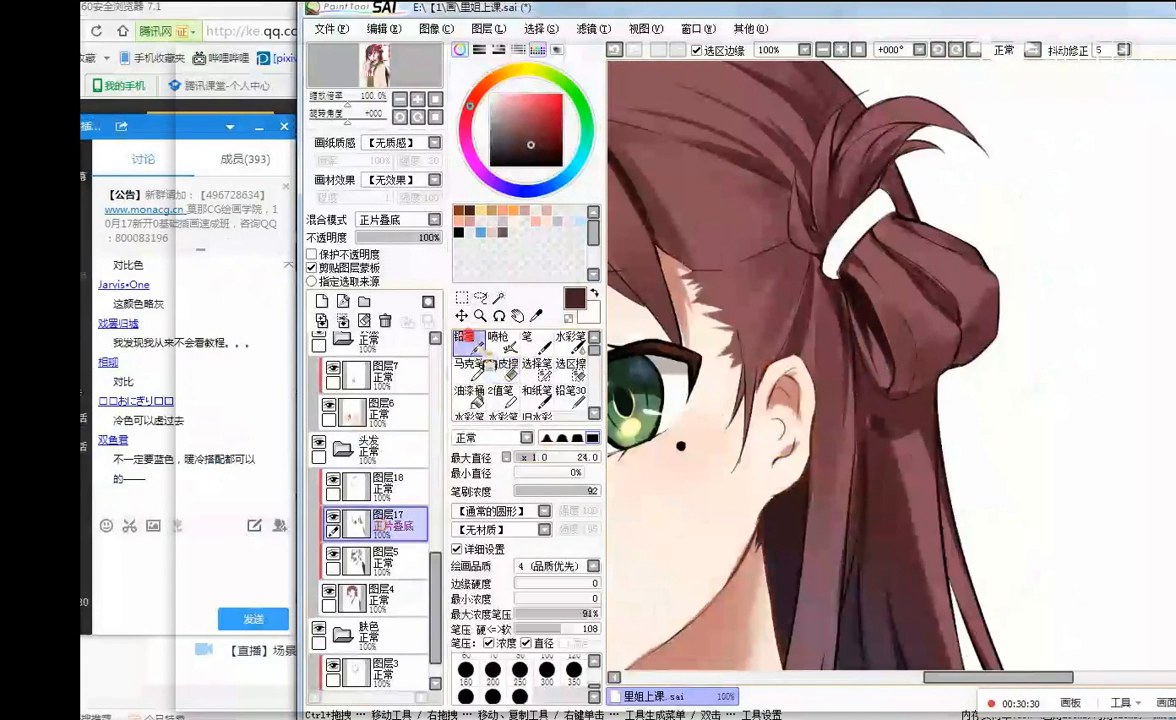
{"action": "left_click", "coordinate": [503, 104]}
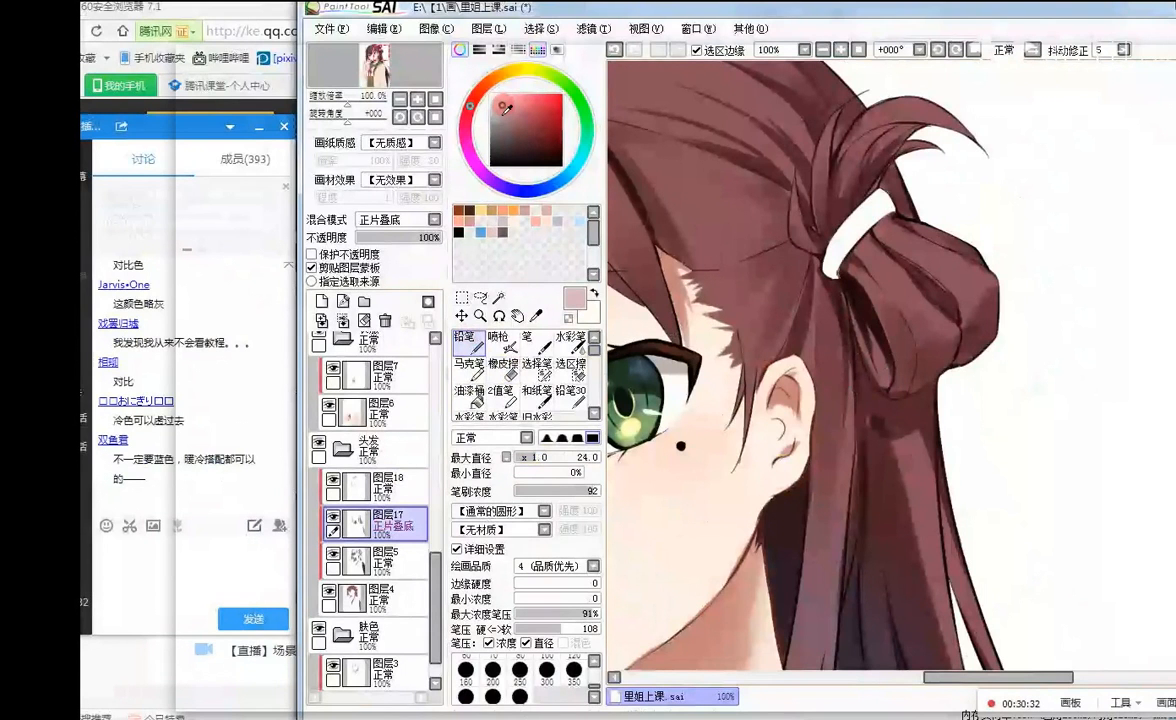
{"action": "key", "text": "bracketright"}
{"action": "left_click_drag", "start_coordinate": [855, 298], "coordinate": [885, 372]}
{"action": "key", "text": "ctrl+z"}
- Sample a very dark hair colour and blend the shadow in the hair bun's gap with the marker on 图层17
{"action": "scroll", "coordinate": [962, 236], "scroll_direction": "down", "scroll_amount": 3}
{"action": "scroll", "coordinate": [946, 185], "scroll_direction": "up", "scroll_amount": 3}
{"action": "right_click", "coordinate": [861, 280]}
{"action": "left_click", "coordinate": [477, 372]}
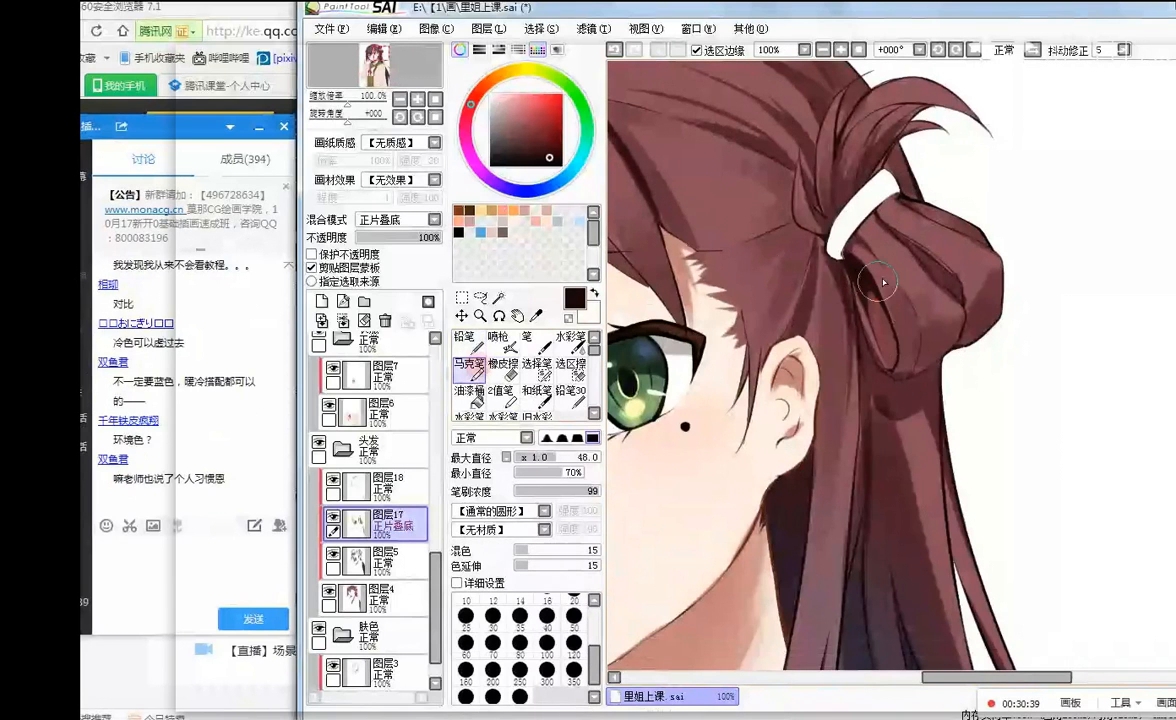
{"action": "scroll", "coordinate": [975, 251], "scroll_direction": "down", "scroll_amount": 4}
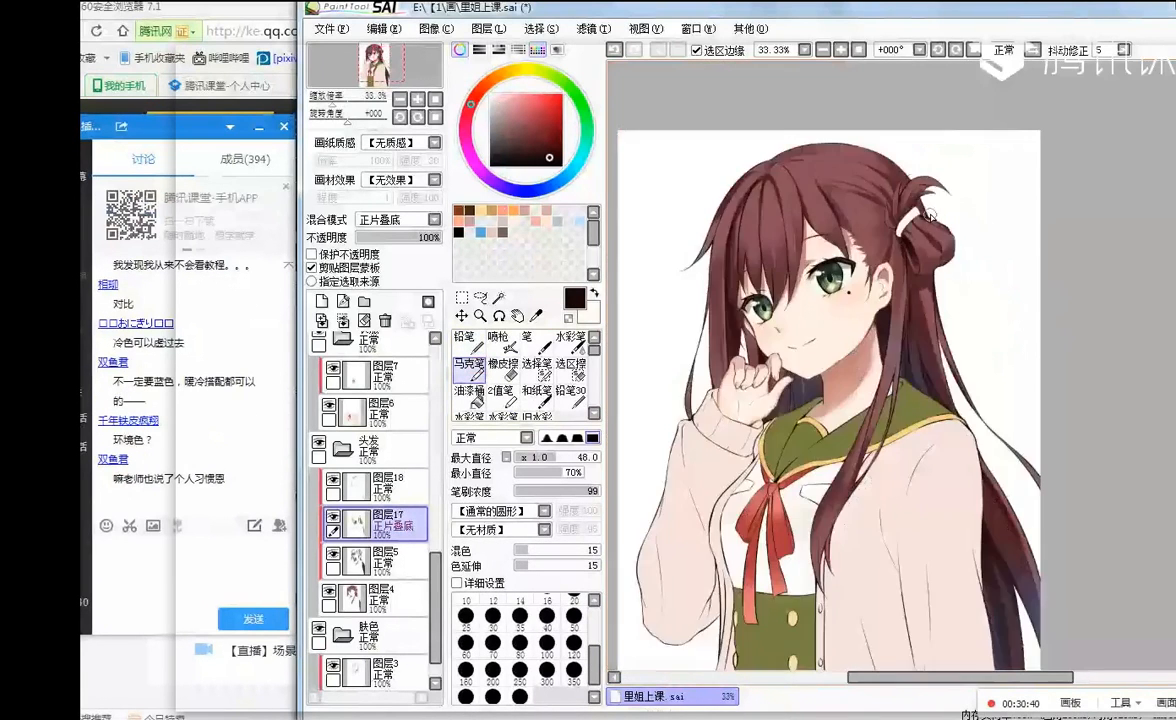
{"action": "scroll", "coordinate": [783, 168], "scroll_direction": "up", "scroll_amount": 1}
{"action": "scroll", "coordinate": [783, 168], "scroll_direction": "down", "scroll_amount": 1}
{"action": "scroll", "coordinate": [783, 168], "scroll_direction": "up", "scroll_amount": 1}
{"action": "scroll", "coordinate": [792, 200], "scroll_direction": "down", "scroll_amount": 2}
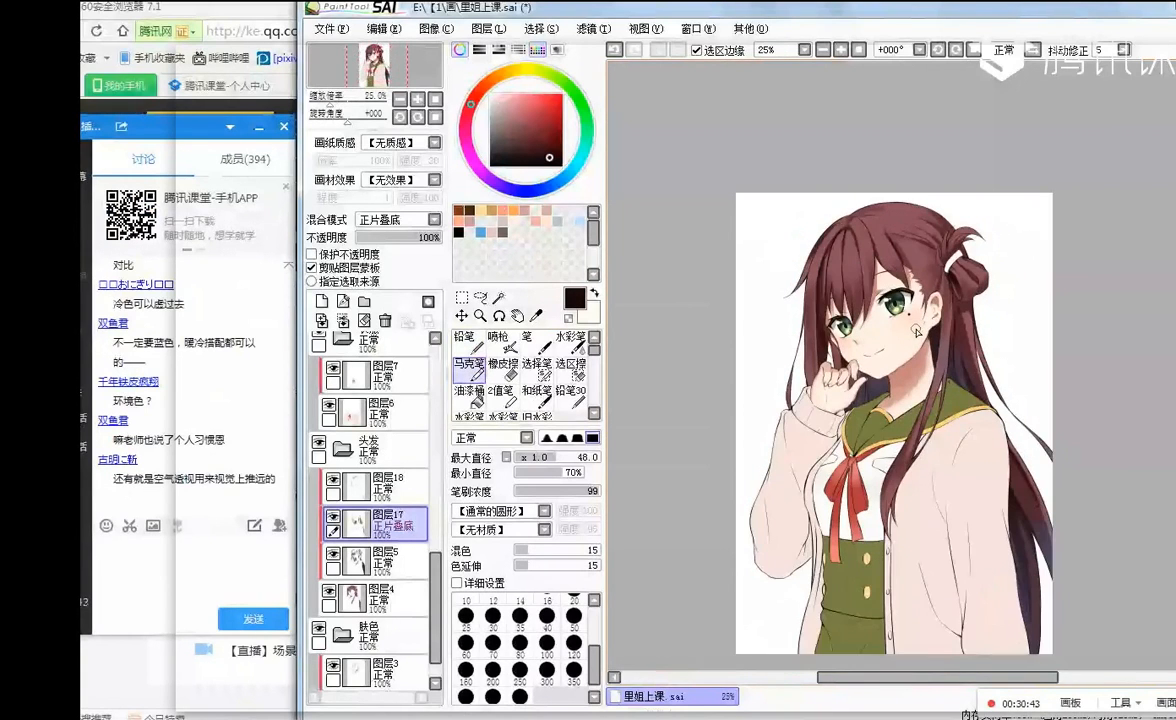
- Airbrush the peach-pink swatch colour at size 100 over the tips of the bangs between the eyes on 图层18
{"action": "scroll", "coordinate": [916, 330], "scroll_direction": "up", "scroll_amount": 3}
{"action": "left_click", "coordinate": [385, 485]}
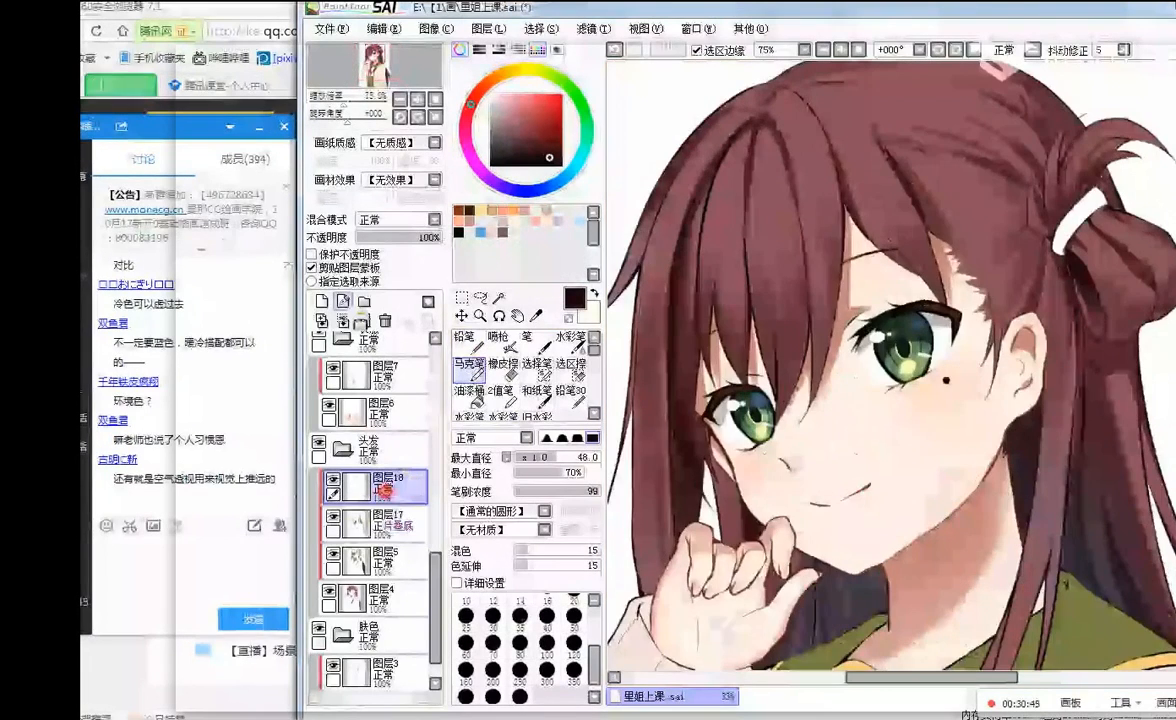
{"action": "key", "text": "c"}
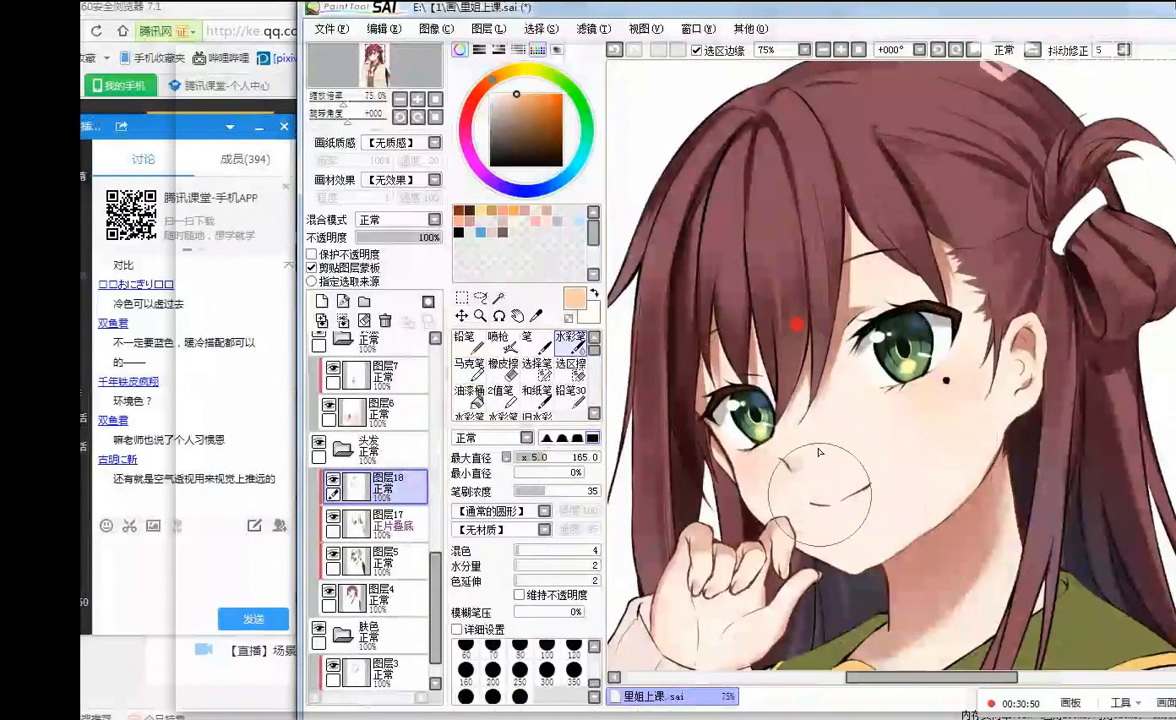
{"action": "left_click", "coordinate": [535, 220]}
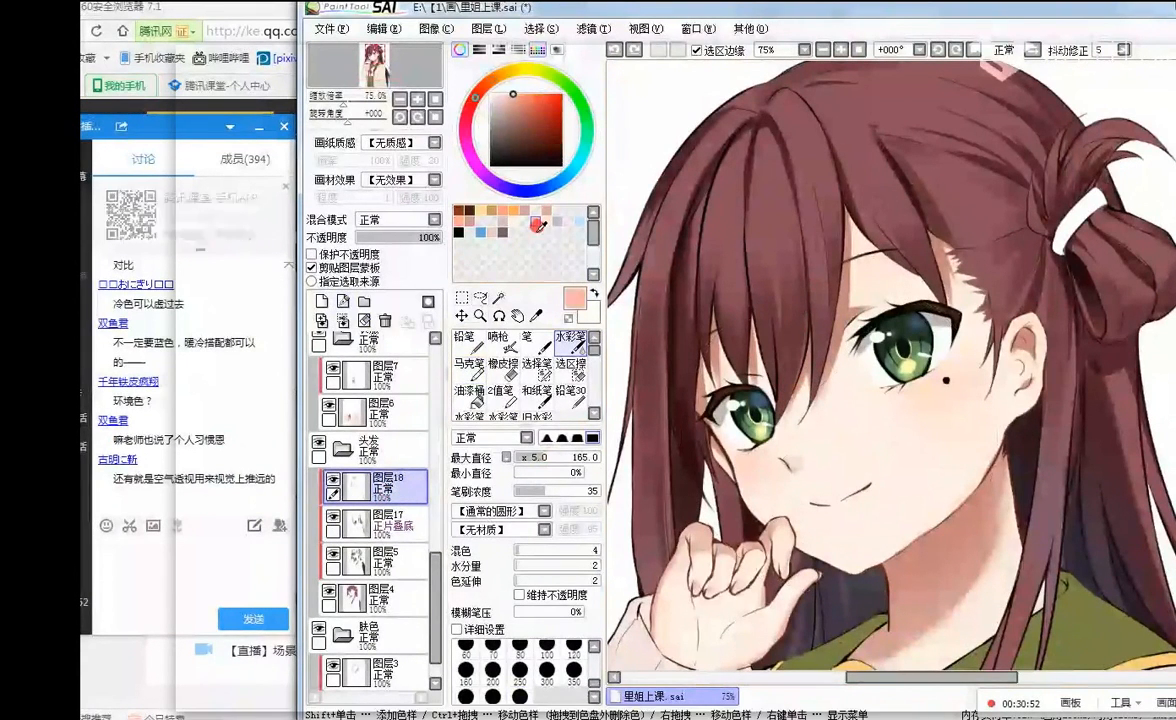
{"action": "left_click", "coordinate": [497, 337]}
{"action": "left_click_drag", "start_coordinate": [816, 331], "coordinate": [819, 450]}
{"action": "left_click_drag", "start_coordinate": [783, 321], "coordinate": [796, 468]}
{"action": "key", "text": "ctrl+z"}
{"action": "left_click_drag", "start_coordinate": [778, 345], "coordinate": [794, 450]}
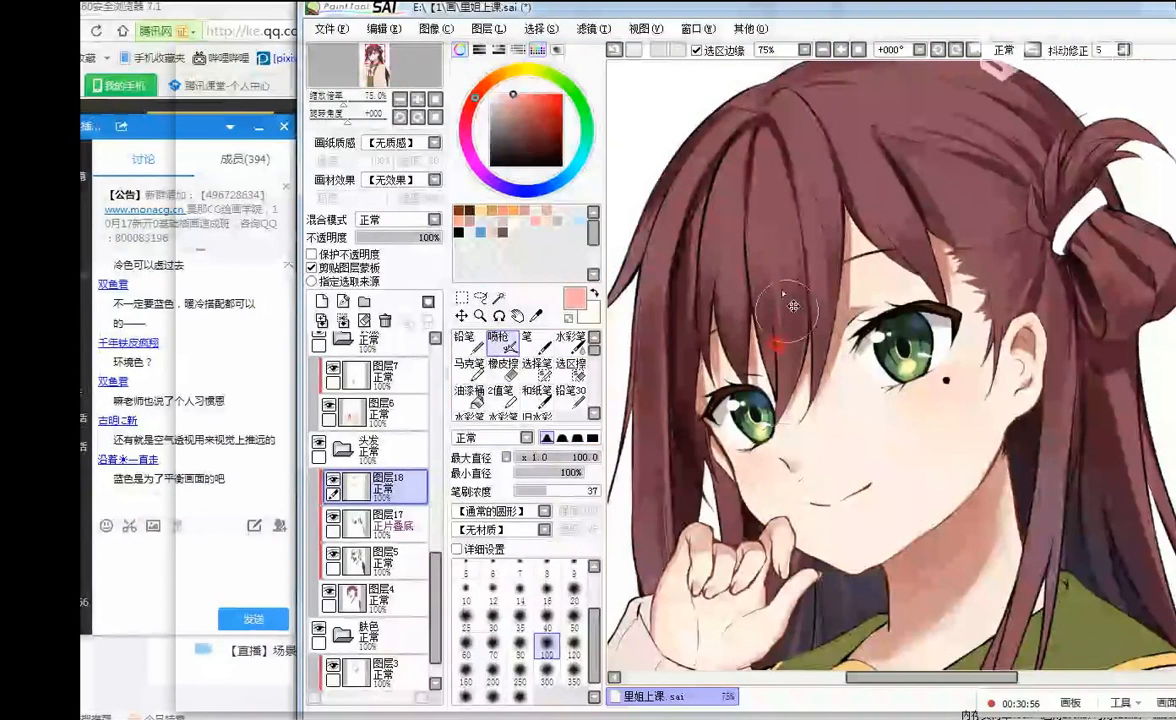
- Give the airbrush the hardest edge shape, add pink strokes along the bang tips near the eyes and mirror the view
{"action": "left_click", "coordinate": [592, 437]}
{"action": "left_click_drag", "start_coordinate": [788, 375], "coordinate": [798, 484]}
{"action": "left_click_drag", "start_coordinate": [828, 357], "coordinate": [826, 450]}
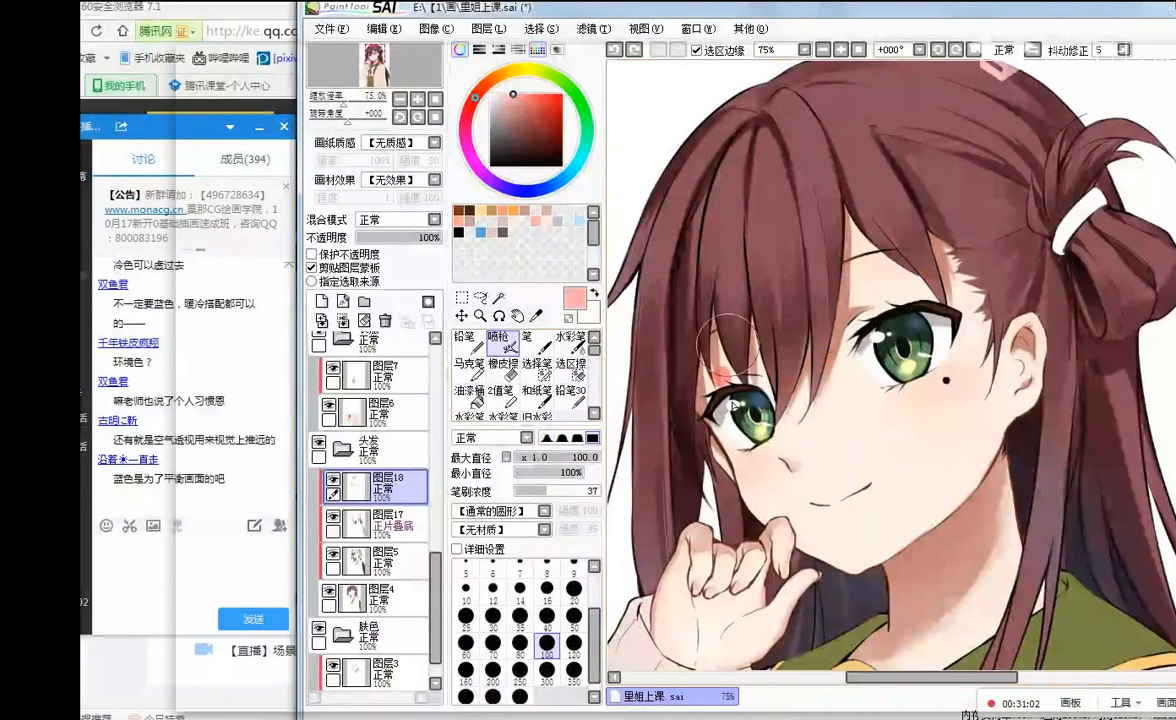
{"action": "scroll", "coordinate": [903, 141], "scroll_direction": "down", "scroll_amount": 3}
{"action": "scroll", "coordinate": [1153, 205], "scroll_direction": "up", "scroll_amount": 3}
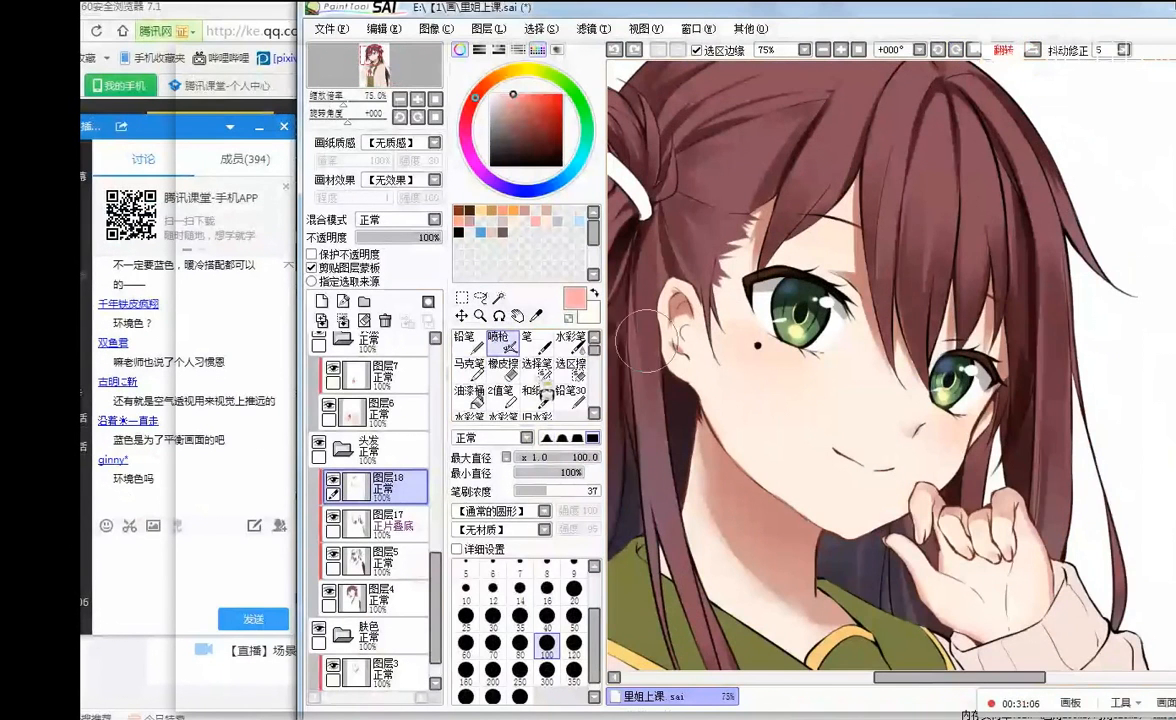
- Add a new layer above 图层18, clip it to the layers below and set its blending mode to 正片叠底 (Multiply)
{"action": "left_click", "coordinate": [322, 300]}
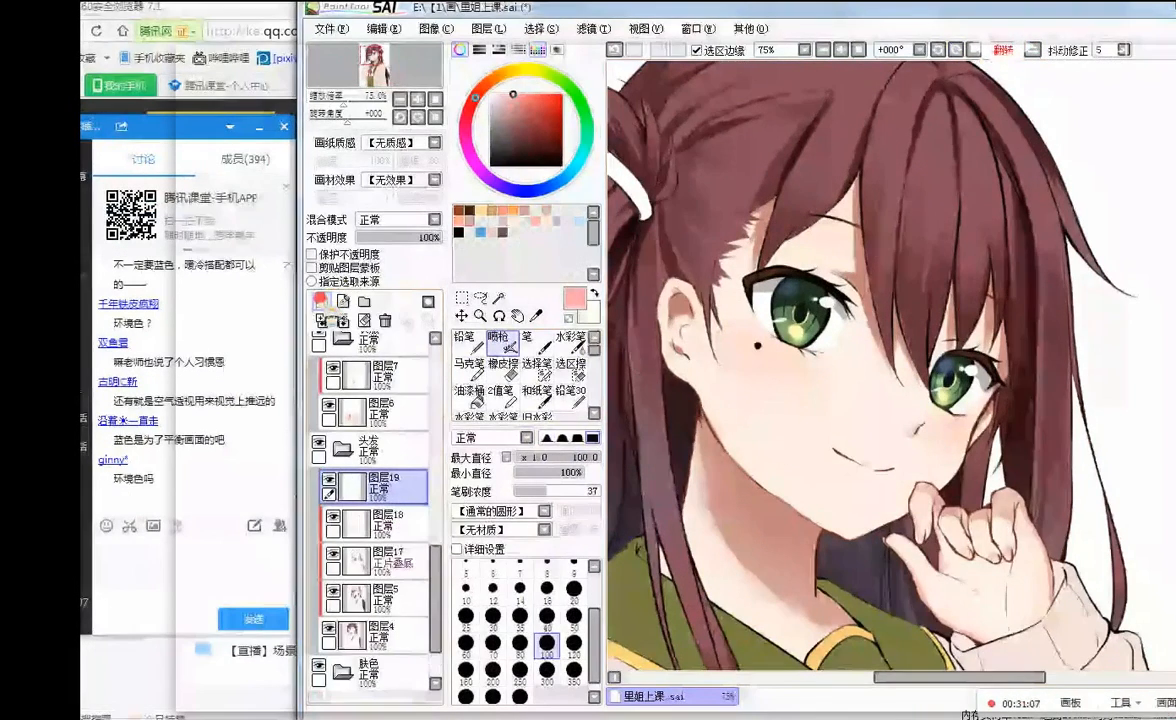
{"action": "left_click", "coordinate": [312, 267]}
{"action": "left_click", "coordinate": [398, 219]}
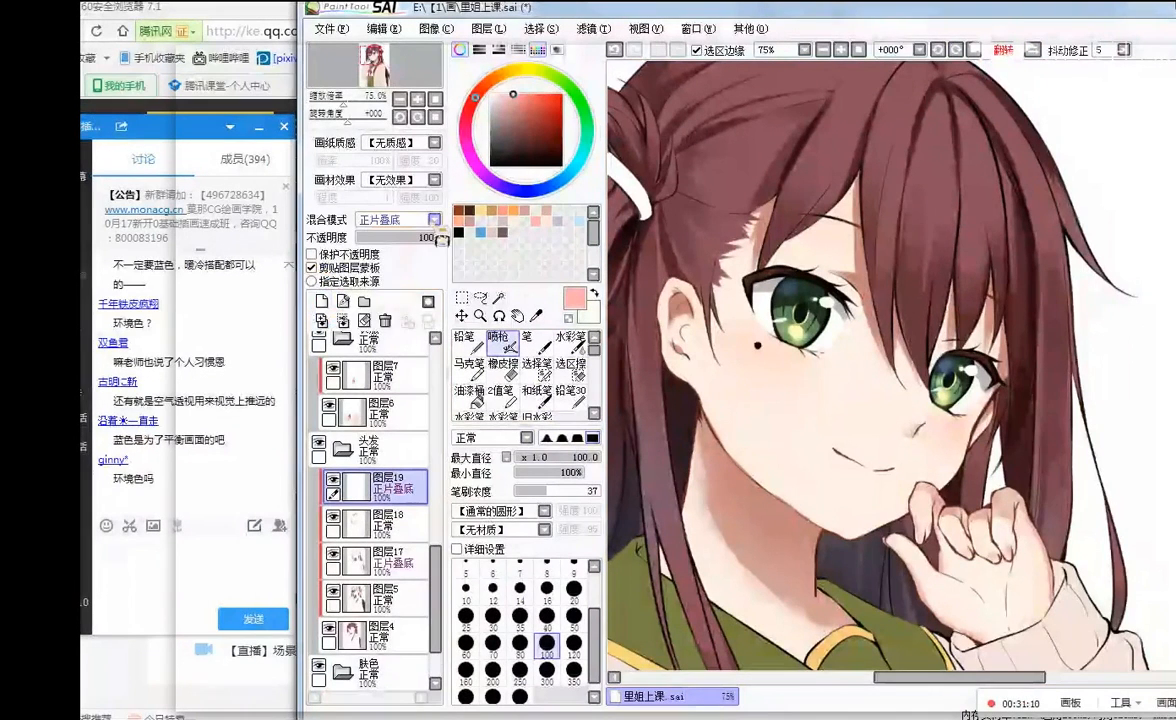
- Try the 发光 and 阴影 blending modes on 图层19
{"action": "left_click", "coordinate": [370, 286]}
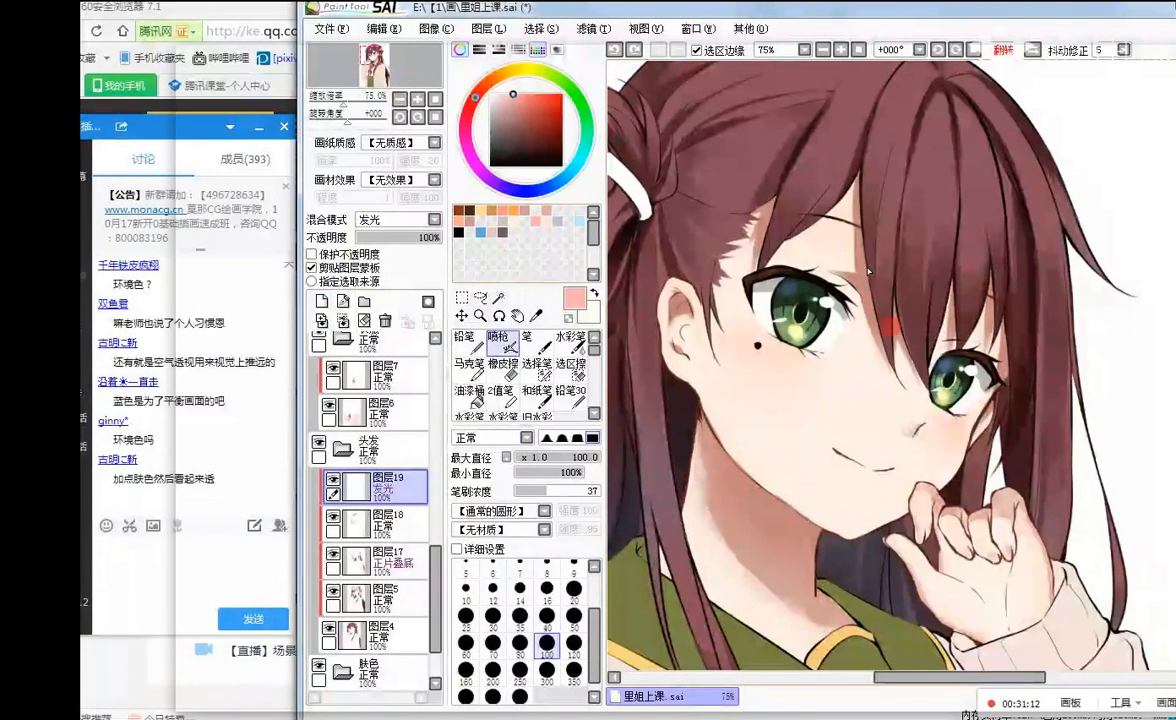
{"action": "left_click", "coordinate": [434, 180]}
{"action": "left_click", "coordinate": [390, 195]}
{"action": "left_click", "coordinate": [432, 219]}
{"action": "left_click", "coordinate": [388, 298]}
{"action": "left_click", "coordinate": [435, 219]}
{"action": "left_click", "coordinate": [449, 233]}
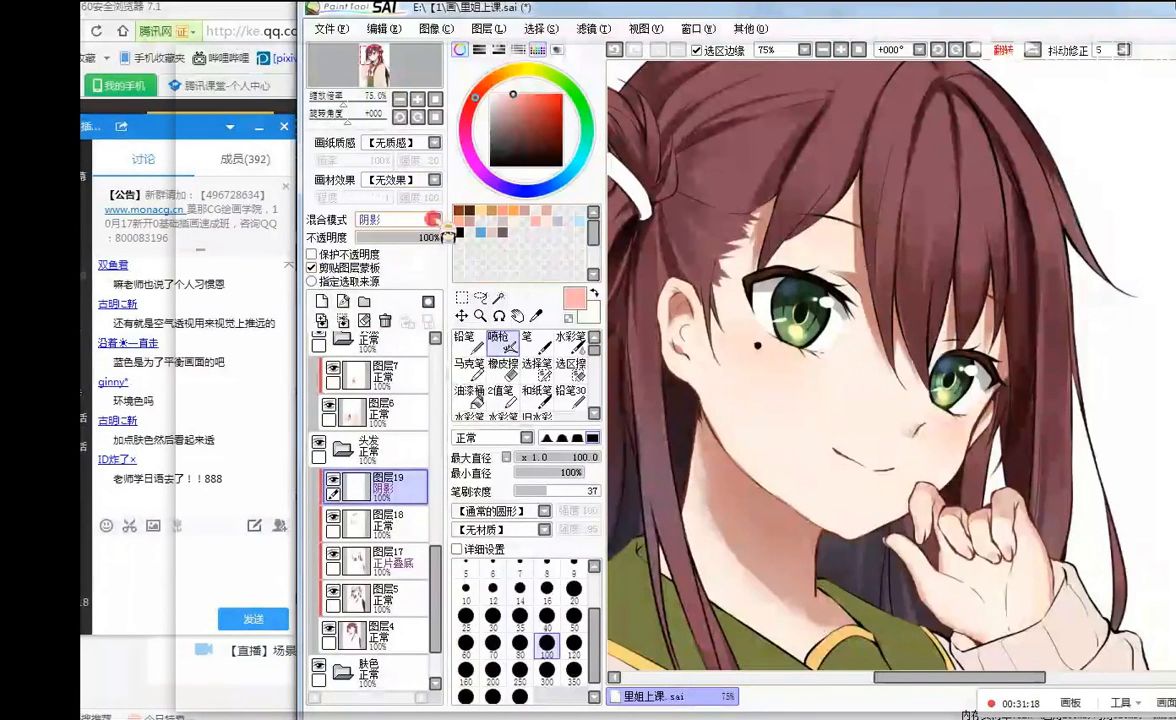
- Set the blending mode of 图层19 to 明暗
{"action": "left_click", "coordinate": [432, 219]}
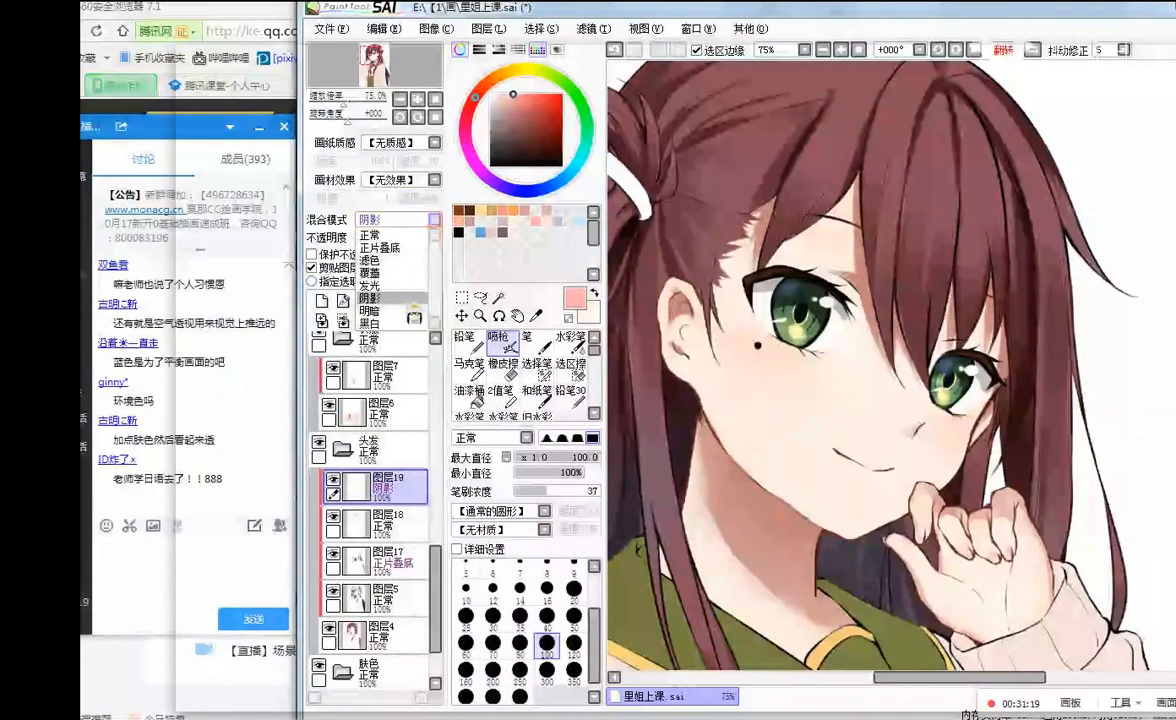
{"action": "left_click", "coordinate": [397, 308]}
{"action": "left_click", "coordinate": [432, 219]}
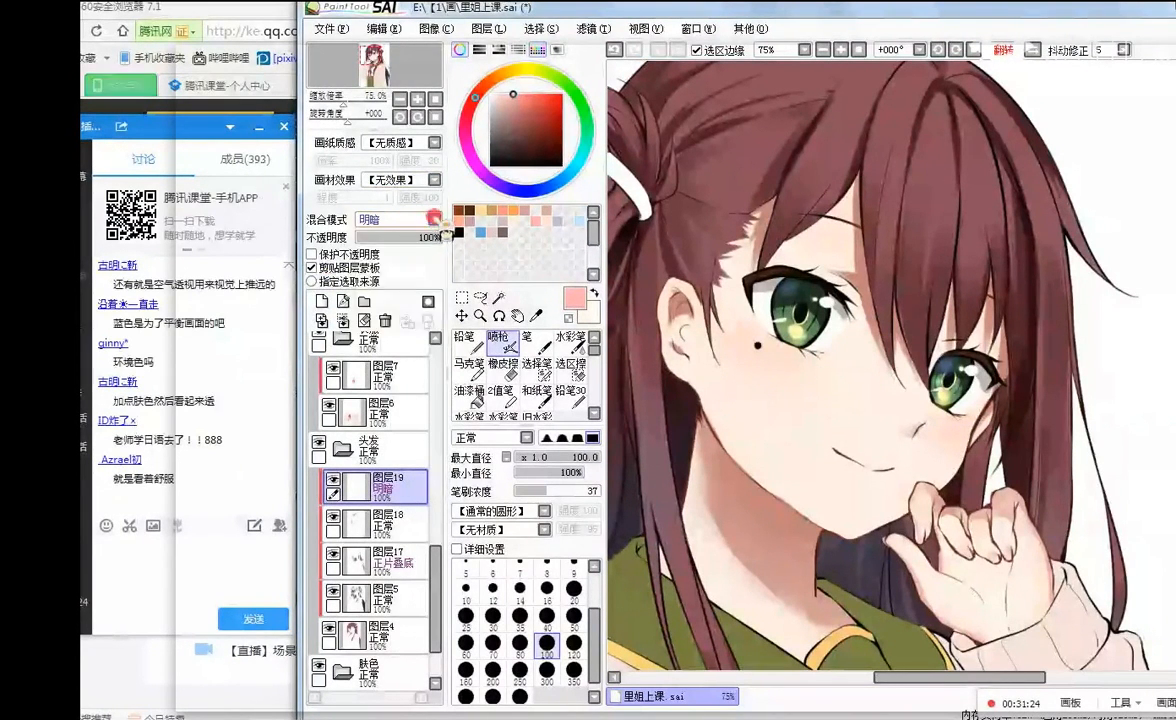
{"action": "left_click", "coordinate": [434, 219]}
- Undo a test airbrush stroke on the bangs, sample the pale skin colour near the mole and set 图层19's opacity to 61%
{"action": "left_click_drag", "start_coordinate": [900, 318], "coordinate": [922, 390]}
{"action": "key", "text": "ctrl+z"}
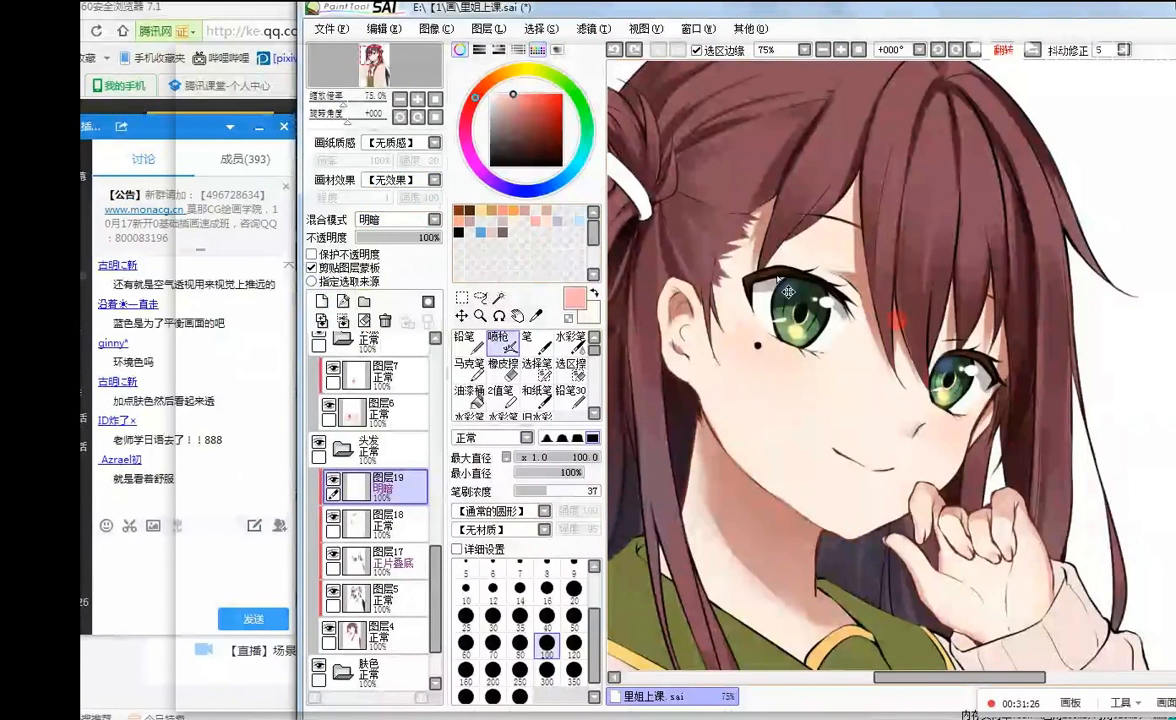
{"action": "left_click", "coordinate": [760, 349], "text": "alt"}
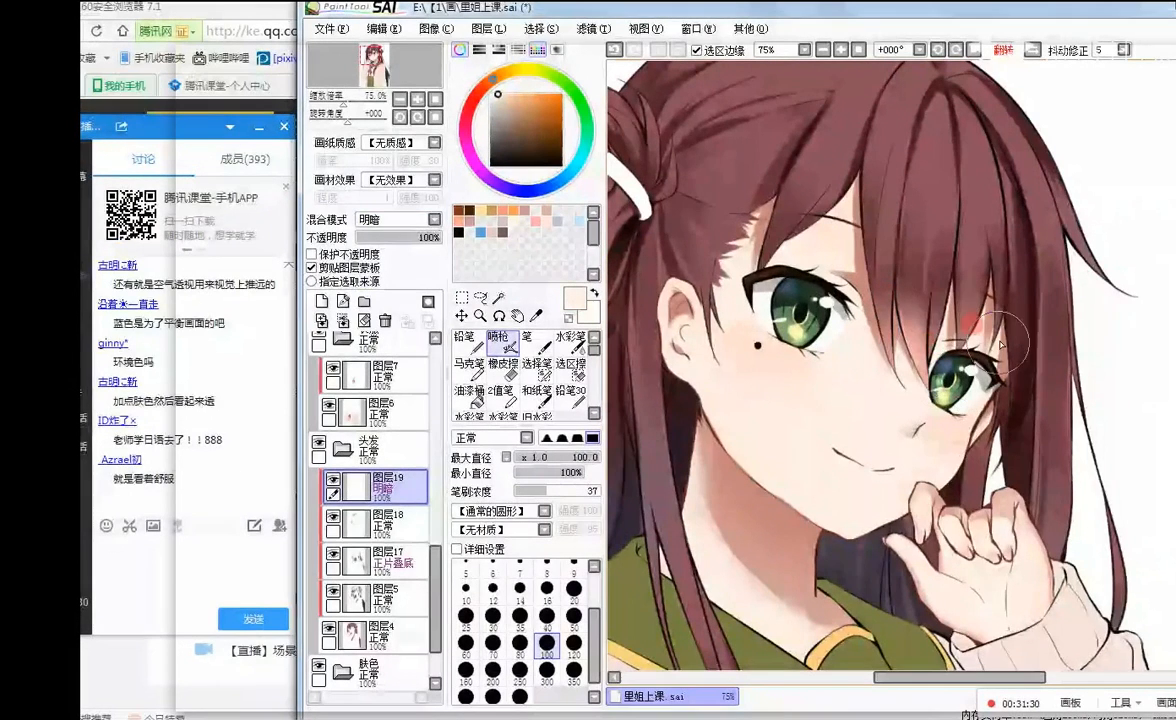
{"action": "left_click", "coordinate": [408, 237]}
- Mirror the view and examine the hair shading up close and across the whole figure
{"action": "left_click", "coordinate": [1036, 58]}
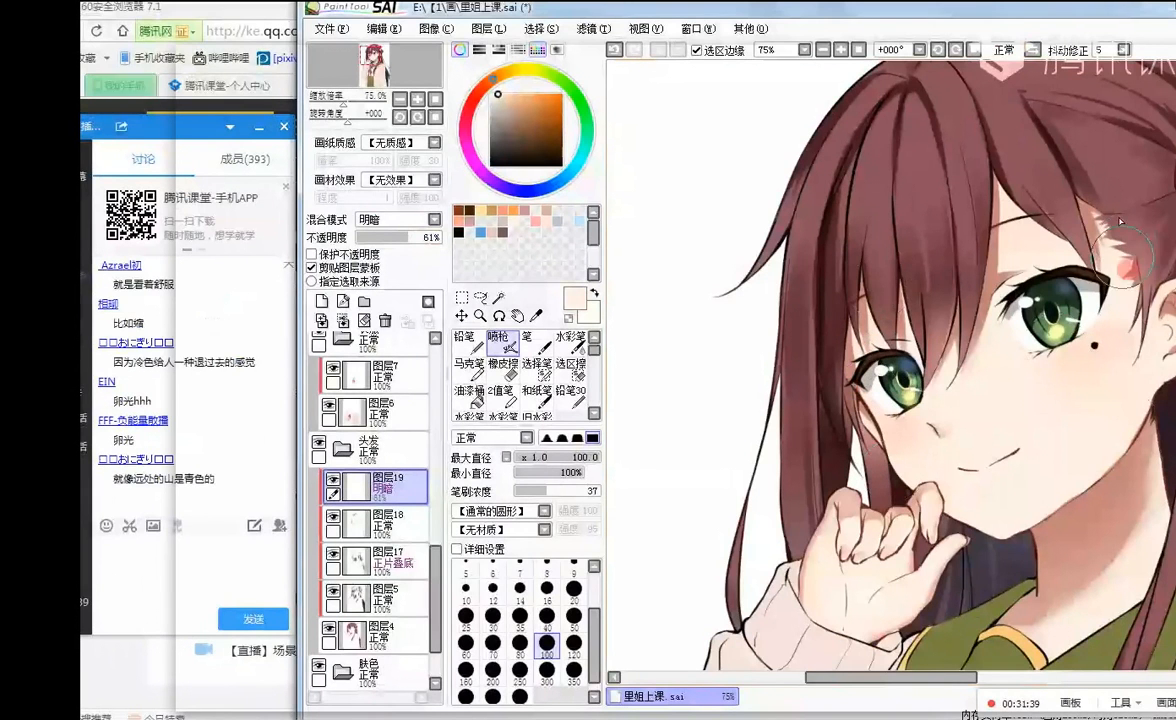
{"action": "scroll", "coordinate": [636, 252], "scroll_direction": "down", "scroll_amount": 1}
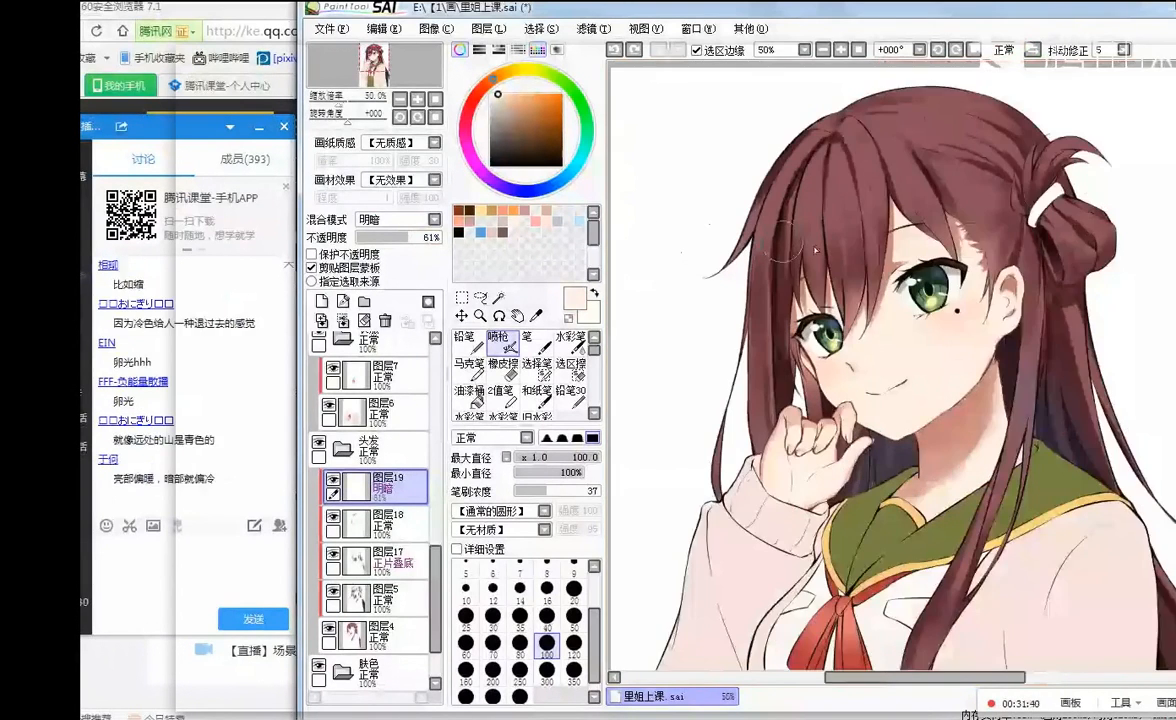
{"action": "scroll", "coordinate": [1016, 253], "scroll_direction": "down", "scroll_amount": 1}
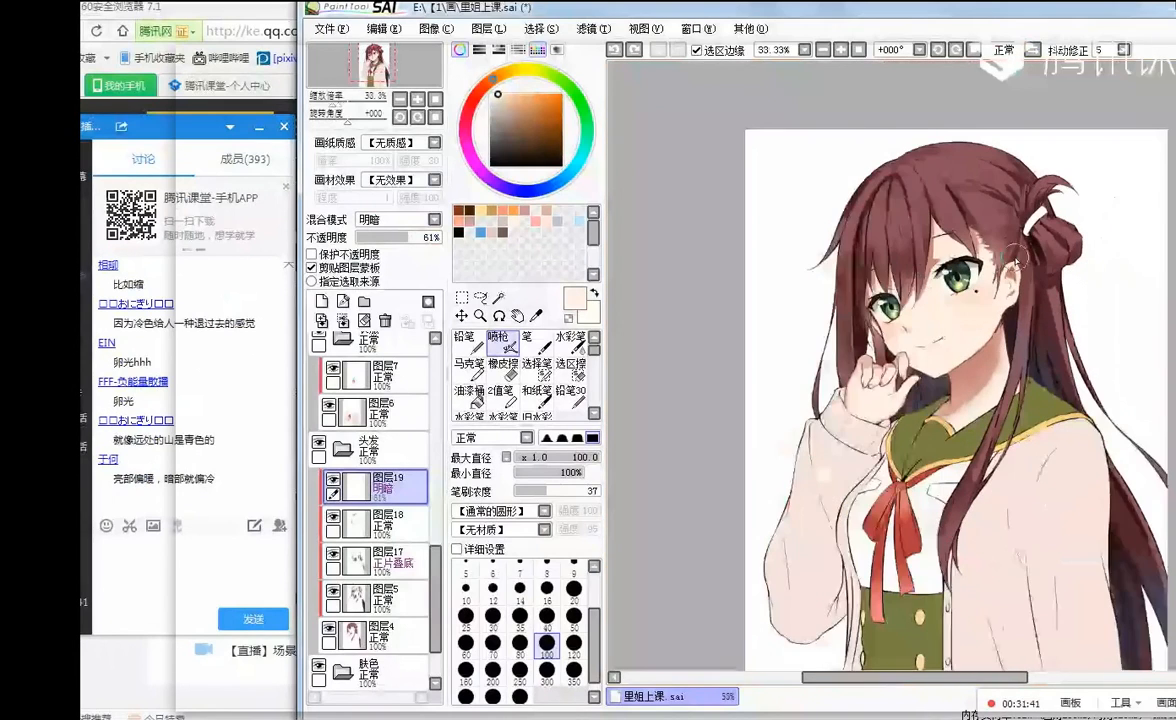
{"action": "scroll", "coordinate": [1017, 258], "scroll_direction": "up", "scroll_amount": 1}
{"action": "scroll", "coordinate": [1035, 290], "scroll_direction": "up", "scroll_amount": 1}
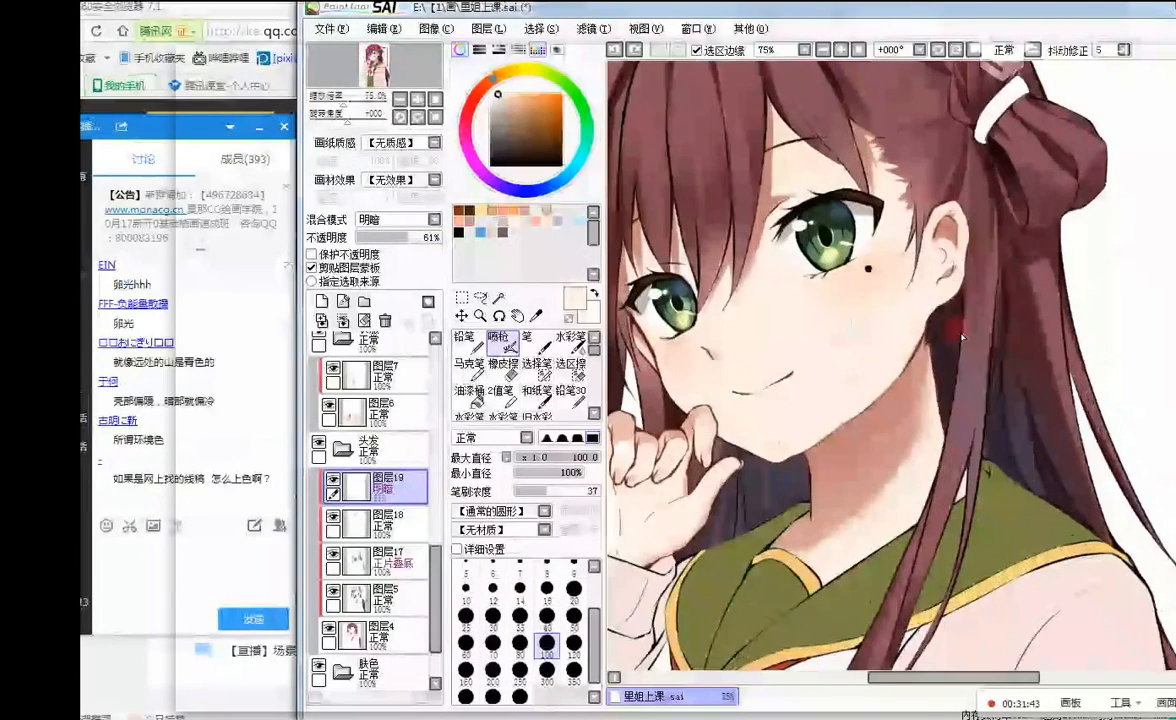
{"action": "scroll", "coordinate": [988, 261], "scroll_direction": "down", "scroll_amount": 4}
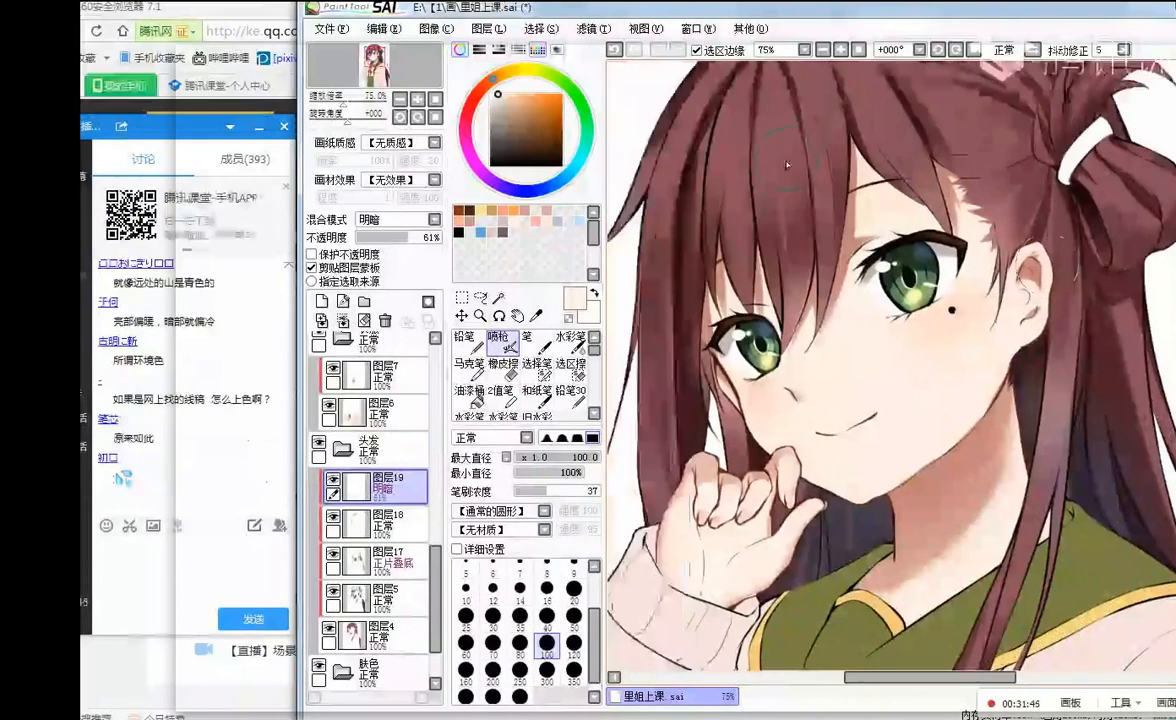
{"action": "scroll", "coordinate": [806, 110], "scroll_direction": "up", "scroll_amount": 3}
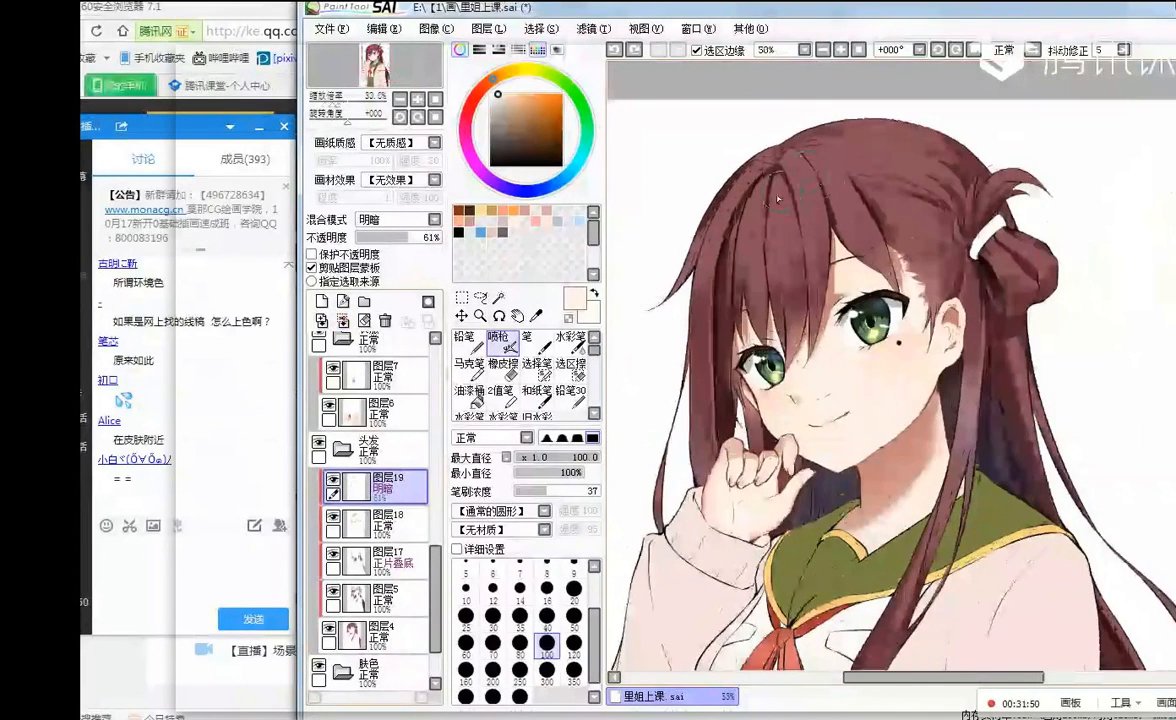
{"action": "scroll", "coordinate": [750, 125], "scroll_direction": "up", "scroll_amount": 1}
- Set the marker to size 7 and paint fine pale highlight strokes along the upper bangs on 图层19
{"action": "left_click", "coordinate": [469, 368]}
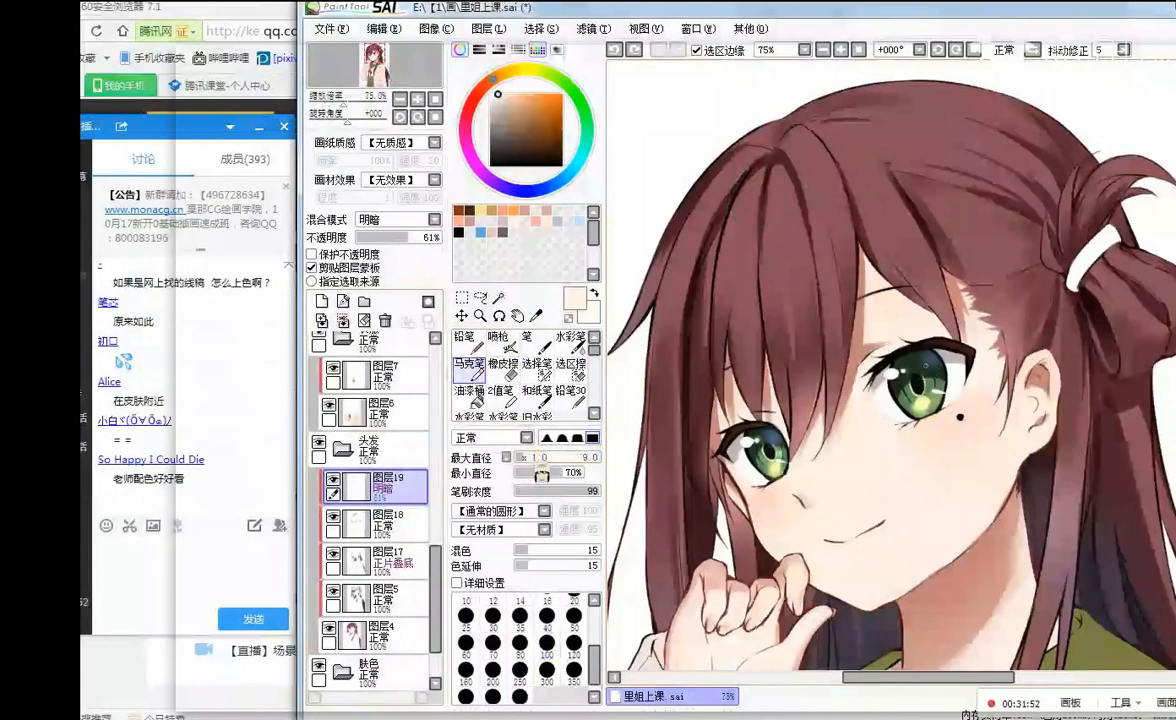
{"action": "left_click_drag", "start_coordinate": [559, 458], "coordinate": [530, 458]}
{"action": "scroll", "coordinate": [812, 225], "scroll_direction": "up", "scroll_amount": 1}
{"action": "scroll", "coordinate": [810, 226], "scroll_direction": "up", "scroll_amount": 1}
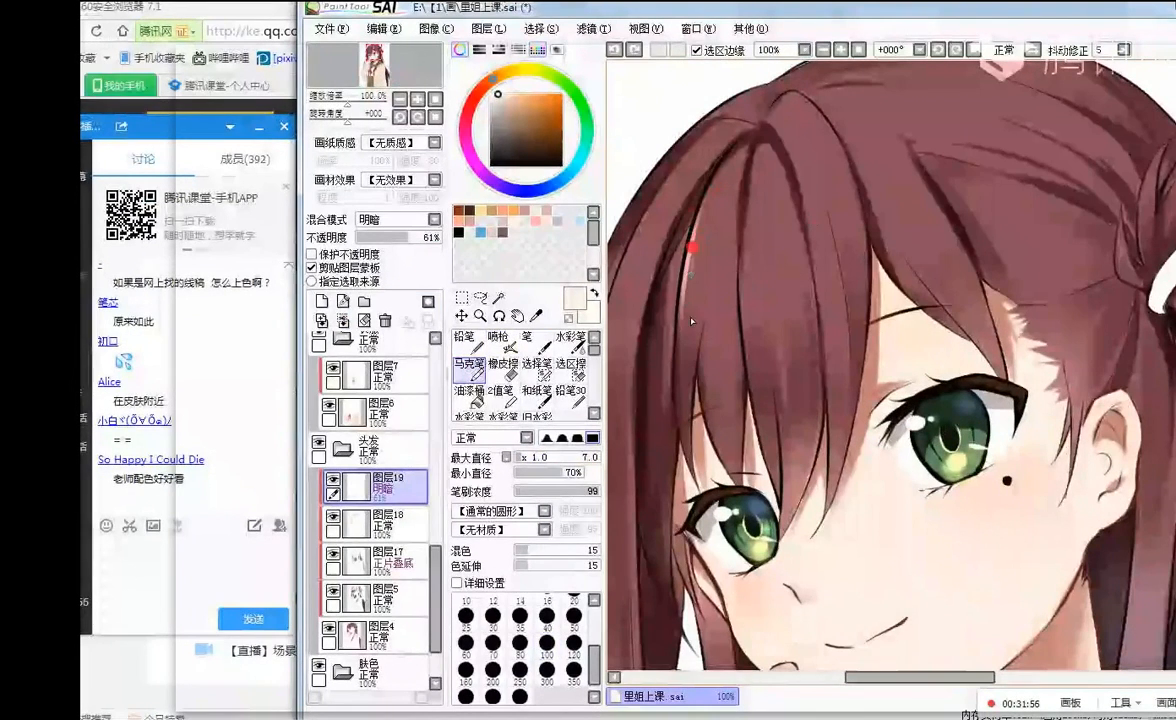
{"action": "left_click_drag", "start_coordinate": [701, 250], "coordinate": [704, 290]}
{"action": "left_click_drag", "start_coordinate": [712, 268], "coordinate": [714, 306]}
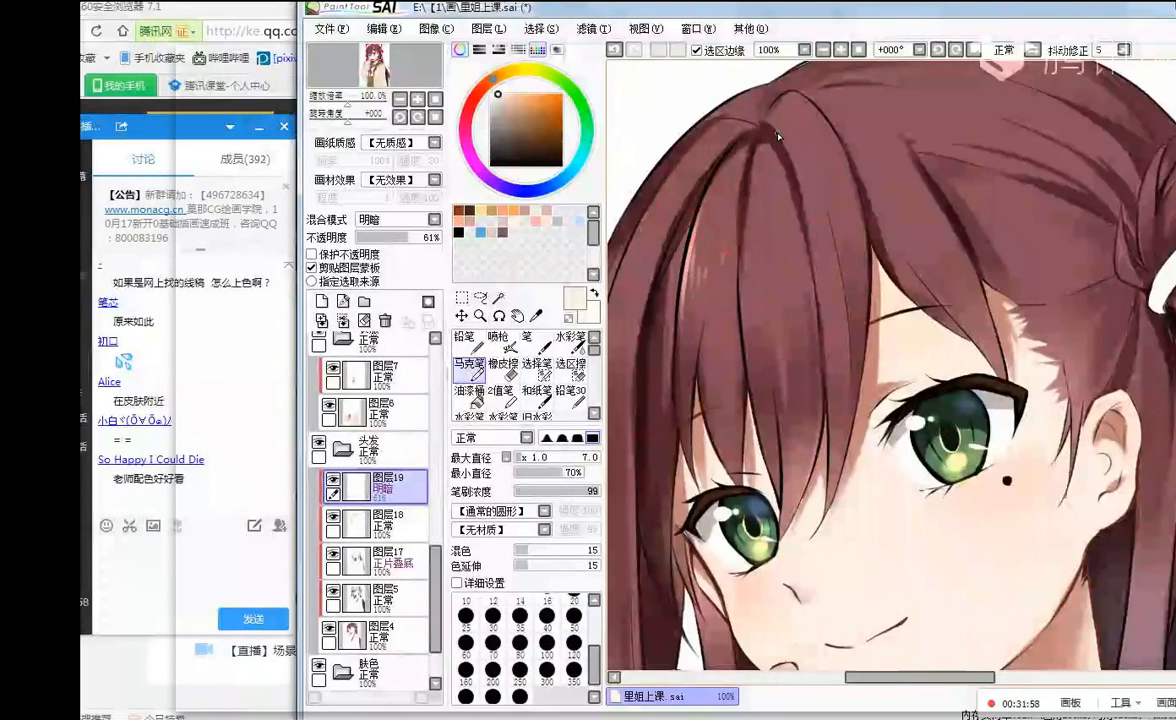
{"action": "scroll", "coordinate": [780, 137], "scroll_direction": "down", "scroll_amount": 4}
{"action": "scroll", "coordinate": [813, 143], "scroll_direction": "up", "scroll_amount": 3}
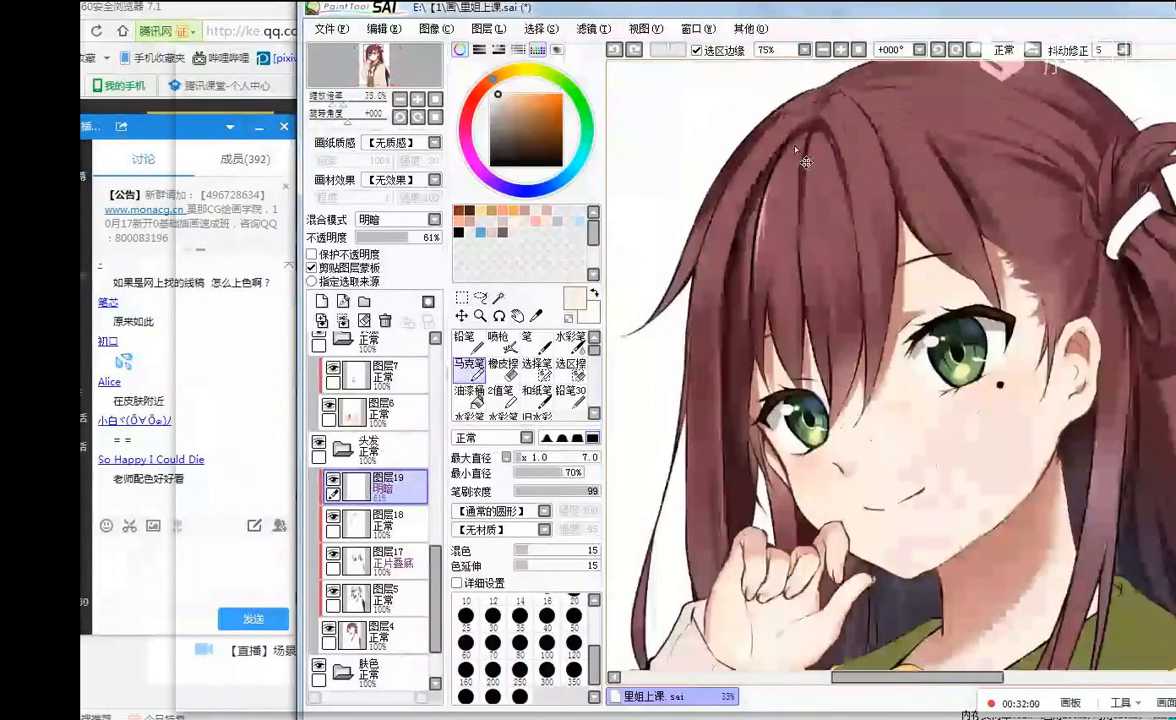
- Switch to 图层18, undo a trial stroke, sample the bangs' colour and pick a lighter dusty pink for highlights
{"action": "scroll", "coordinate": [786, 150], "scroll_direction": "up", "scroll_amount": 1}
{"action": "left_click", "coordinate": [388, 530]}
{"action": "left_click_drag", "start_coordinate": [780, 160], "coordinate": [745, 275]}
{"action": "key", "text": "ctrl+z"}
{"action": "right_click", "coordinate": [733, 275]}
{"action": "left_click", "coordinate": [512, 111]}
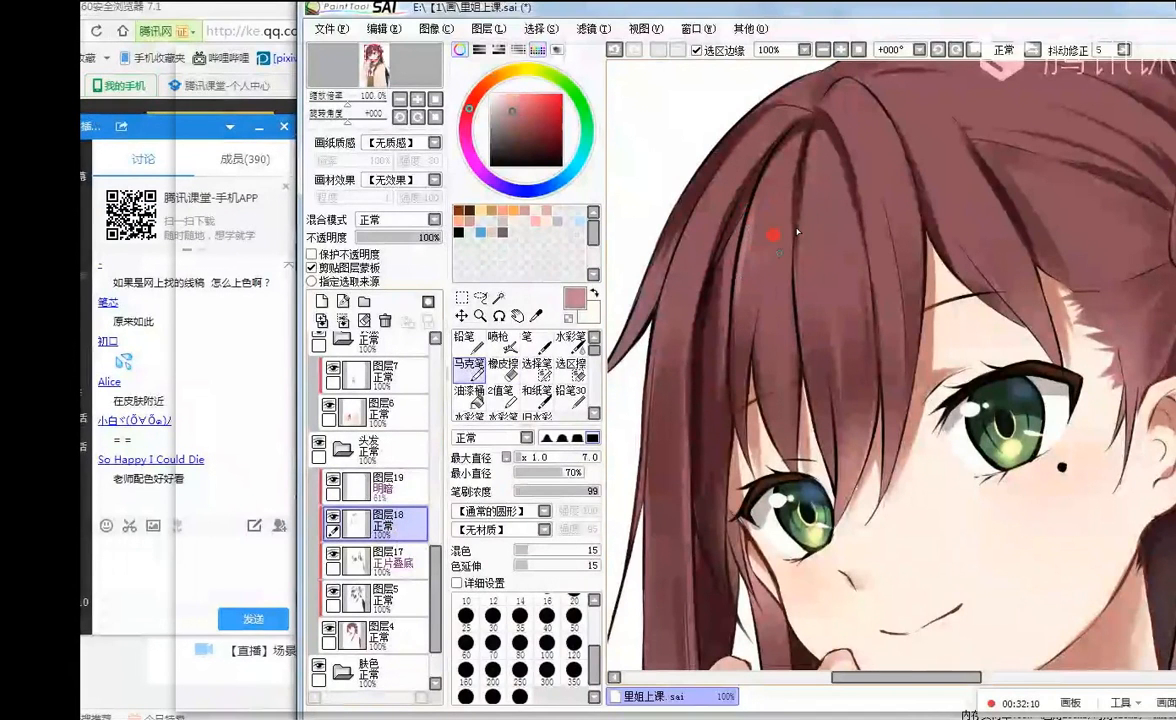
- Mirror the view, set the marker to size 18 and paint dusty pink highlights down the bangs on 图层18
{"action": "left_click", "coordinate": [1003, 49]}
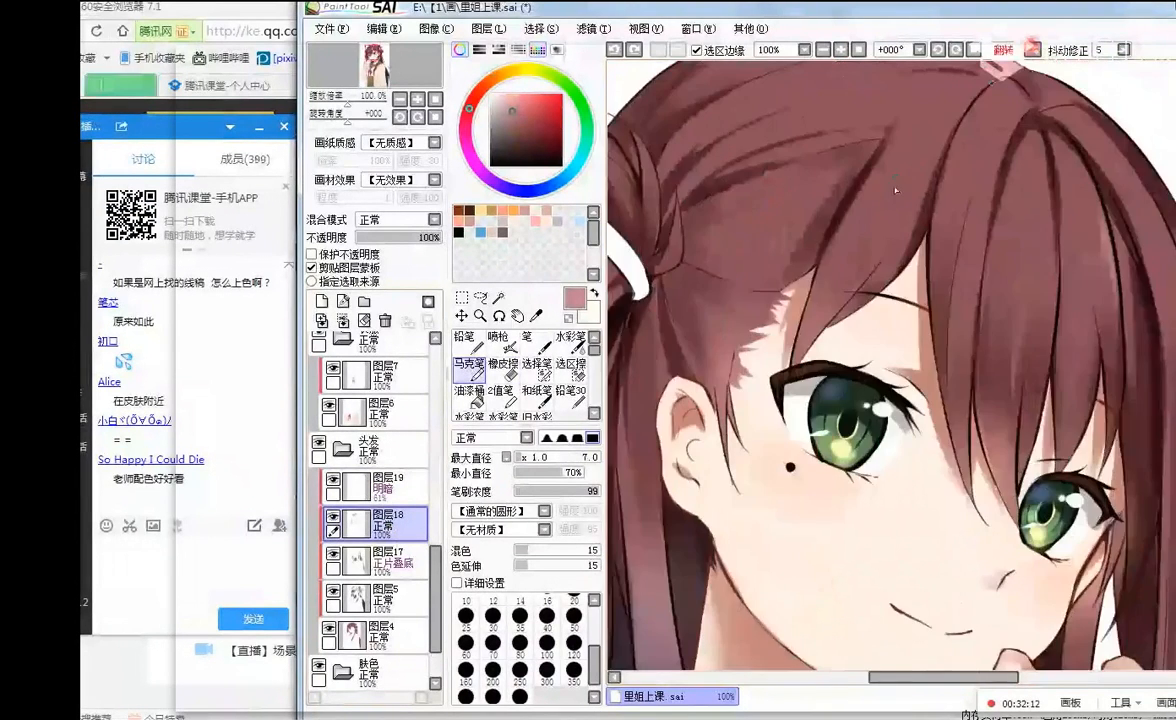
{"action": "scroll", "coordinate": [740, 142], "scroll_direction": "down", "scroll_amount": 2}
{"action": "scroll", "coordinate": [780, 142], "scroll_direction": "up", "scroll_amount": 2}
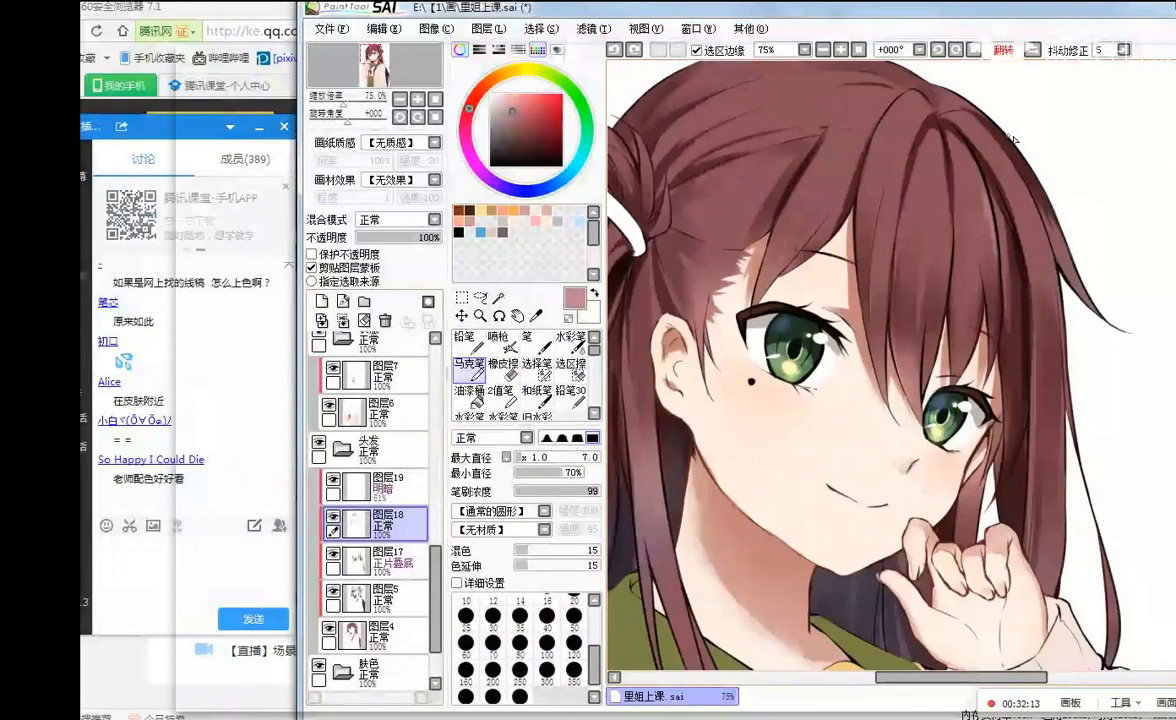
{"action": "left_click", "coordinate": [520, 456]}
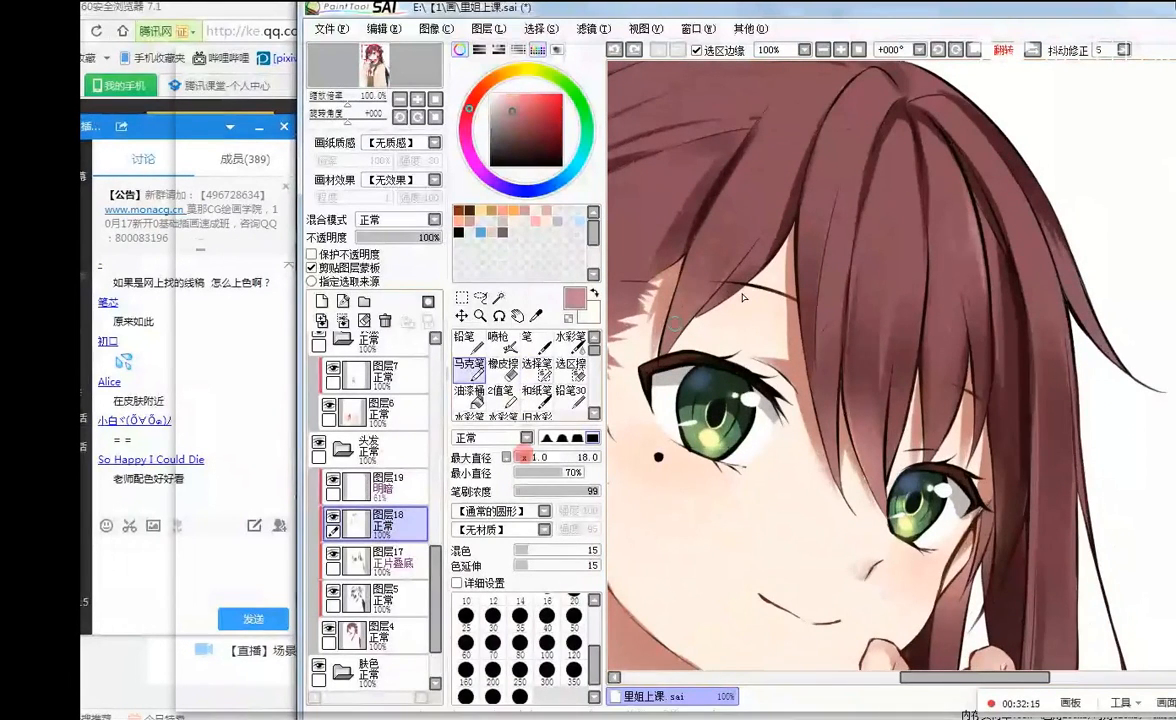
{"action": "left_click_drag", "start_coordinate": [934, 210], "coordinate": [935, 333]}
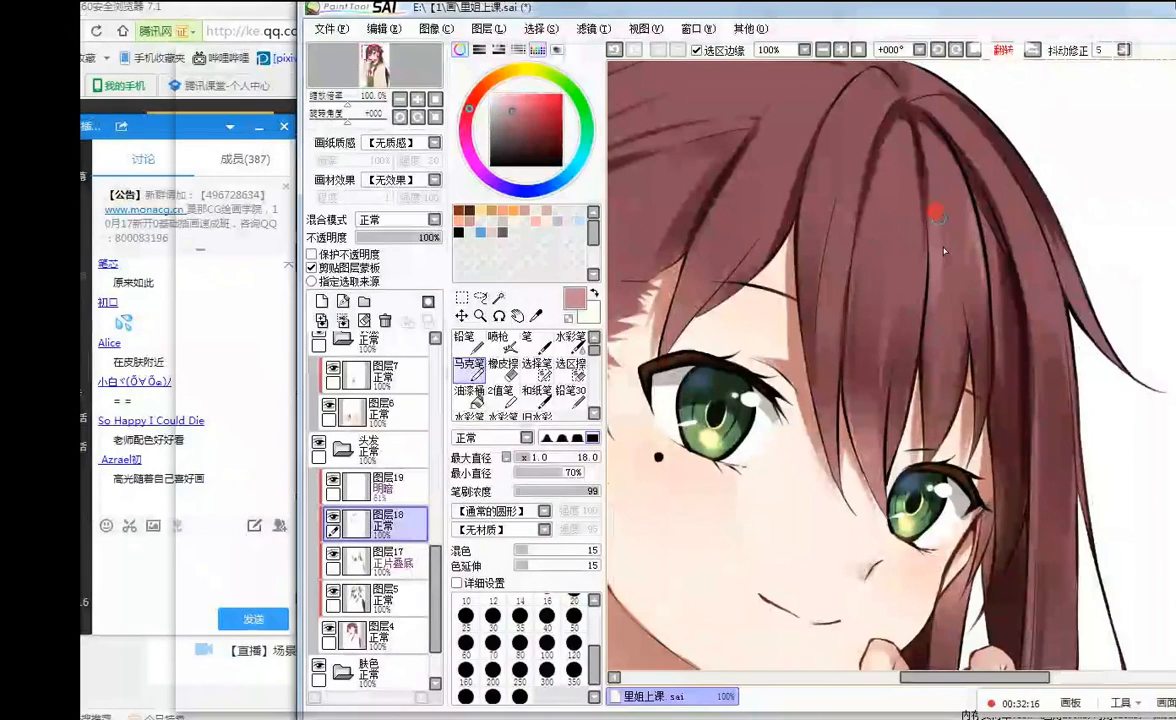
{"action": "left_click_drag", "start_coordinate": [976, 246], "coordinate": [980, 263]}
- Mirror the view back and add short dusty pink highlight touches to the upper middle of the bangs
{"action": "left_click", "coordinate": [1035, 48]}
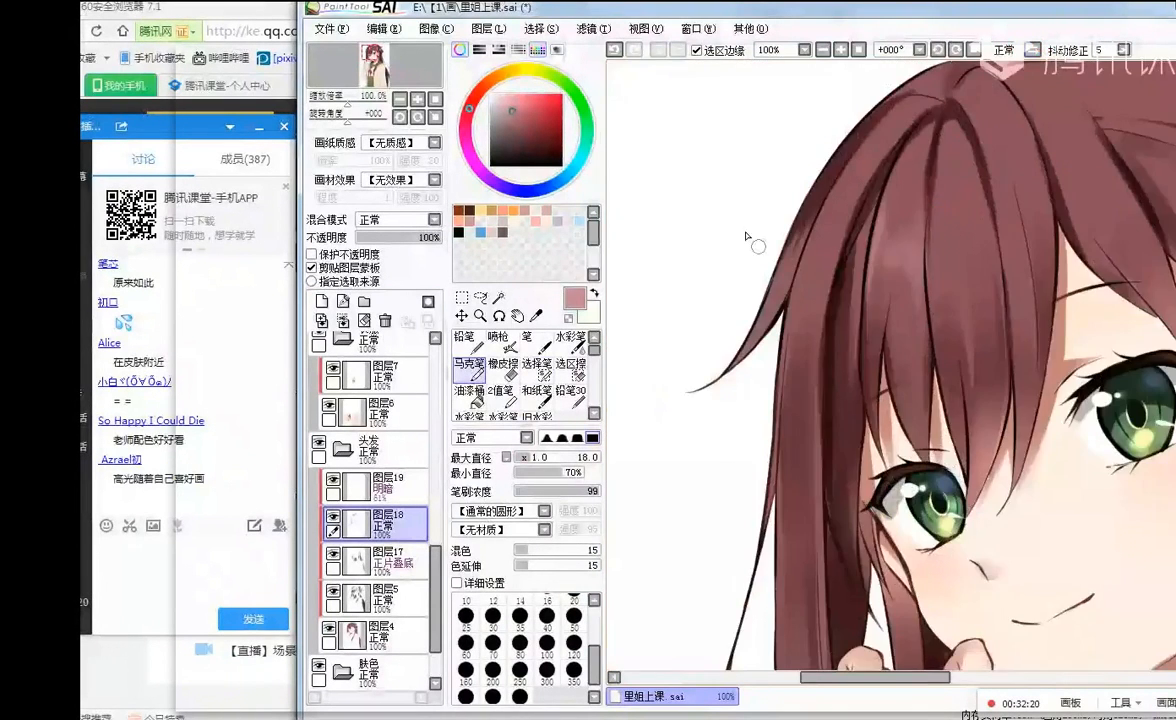
{"action": "scroll", "coordinate": [758, 246], "scroll_direction": "down", "scroll_amount": 3}
{"action": "scroll", "coordinate": [850, 225], "scroll_direction": "up", "scroll_amount": 3}
{"action": "left_click", "coordinate": [786, 272]}
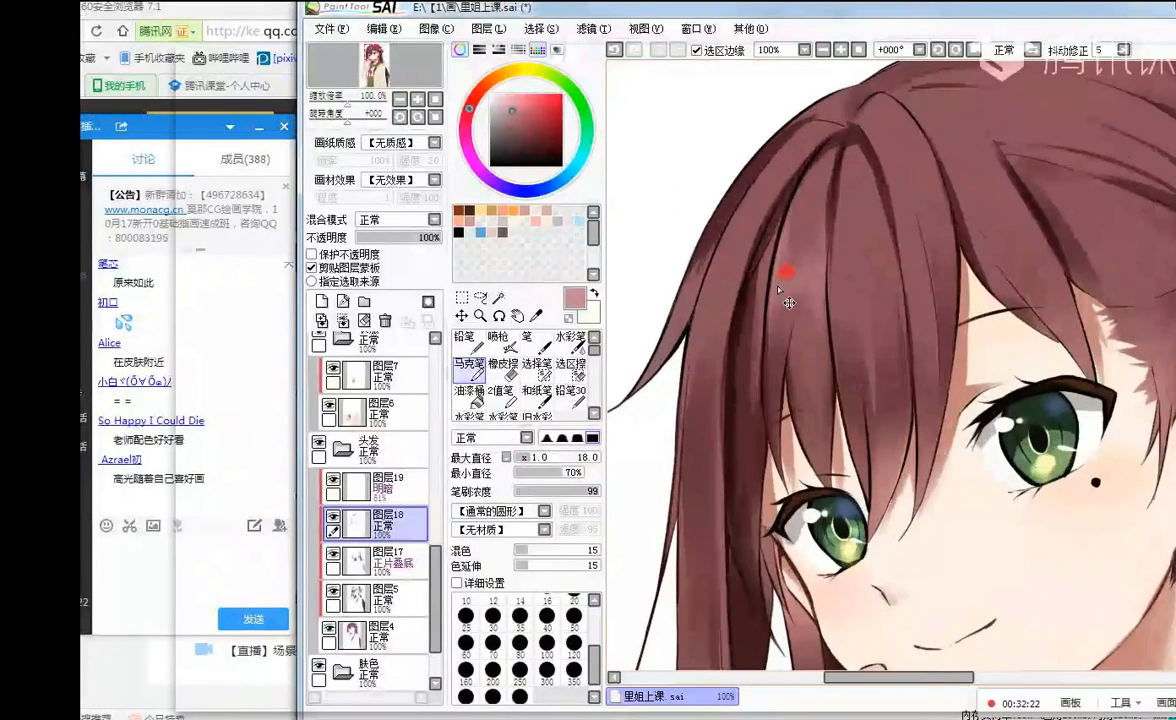
{"action": "scroll", "coordinate": [790, 240], "scroll_direction": "down", "scroll_amount": 2}
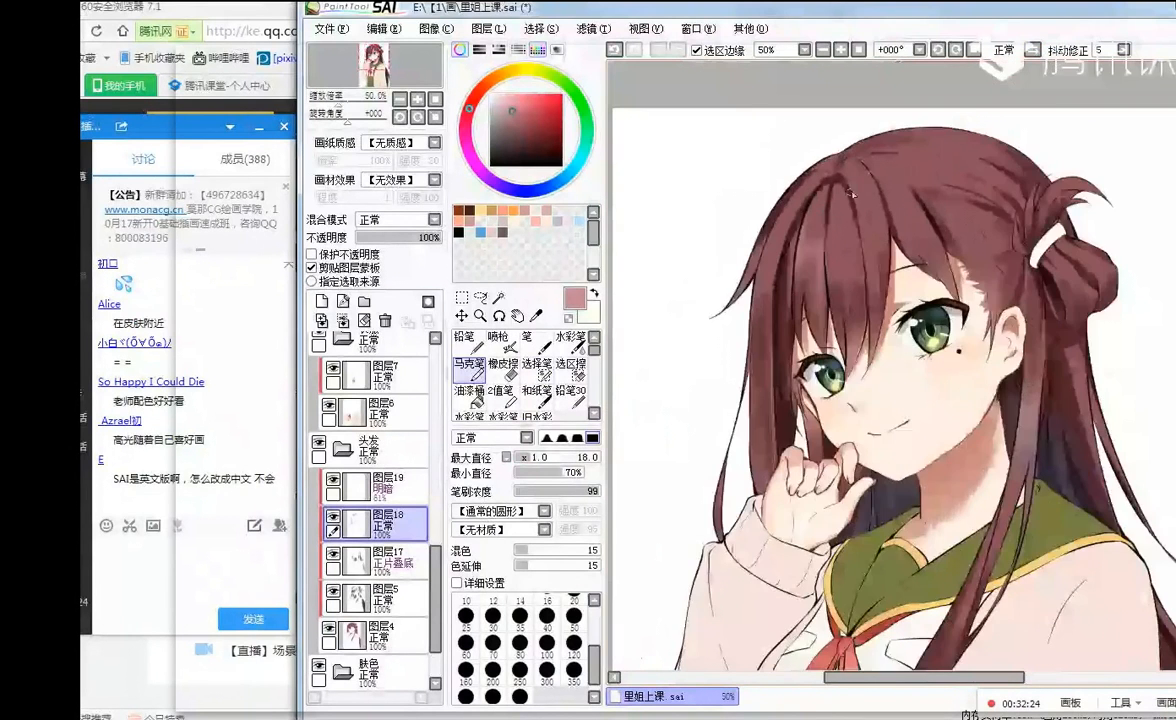
{"action": "scroll", "coordinate": [873, 194], "scroll_direction": "up", "scroll_amount": 1}
{"action": "left_click", "coordinate": [830, 268]}
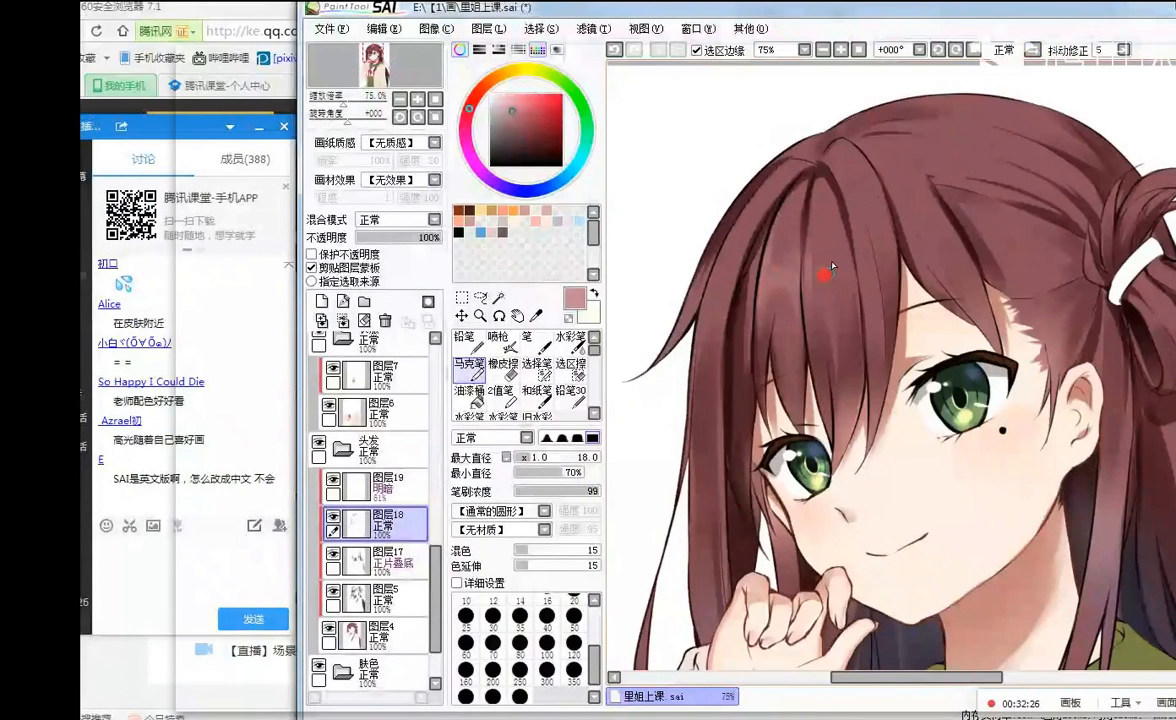
- Set the marker to size 10 with a minimum size of 0% and paint tapered highlight strokes on the central bangs
{"action": "scroll", "coordinate": [864, 123], "scroll_direction": "down", "scroll_amount": 3}
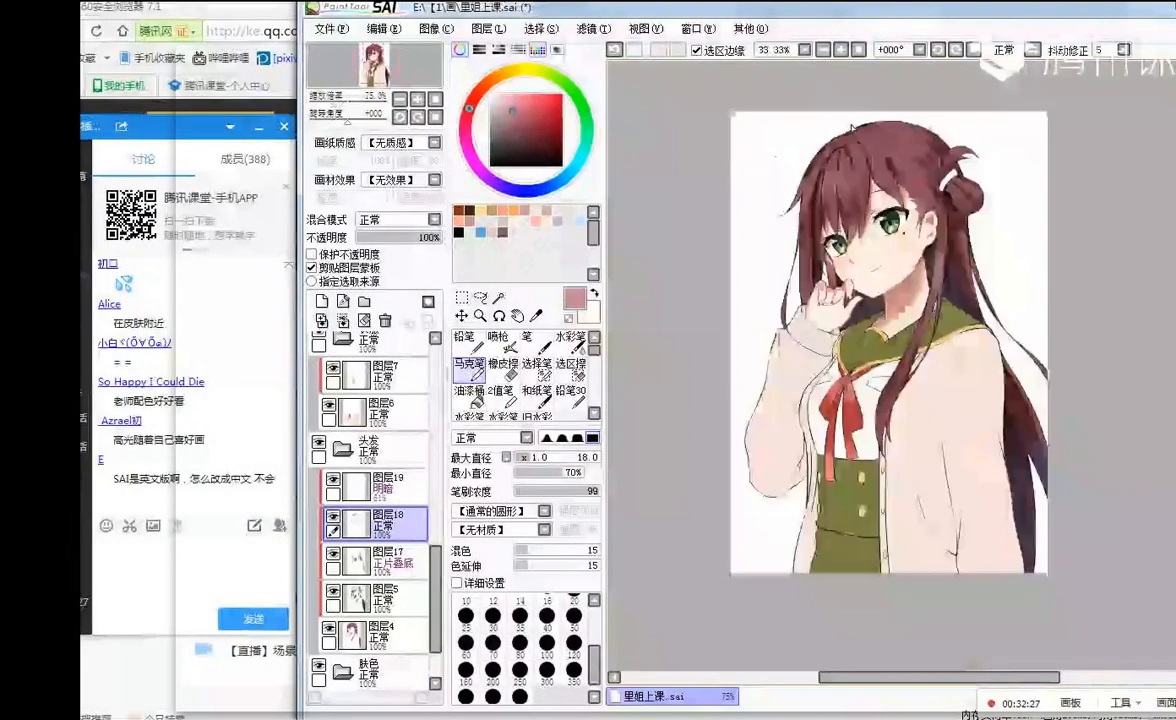
{"action": "scroll", "coordinate": [866, 124], "scroll_direction": "up", "scroll_amount": 3}
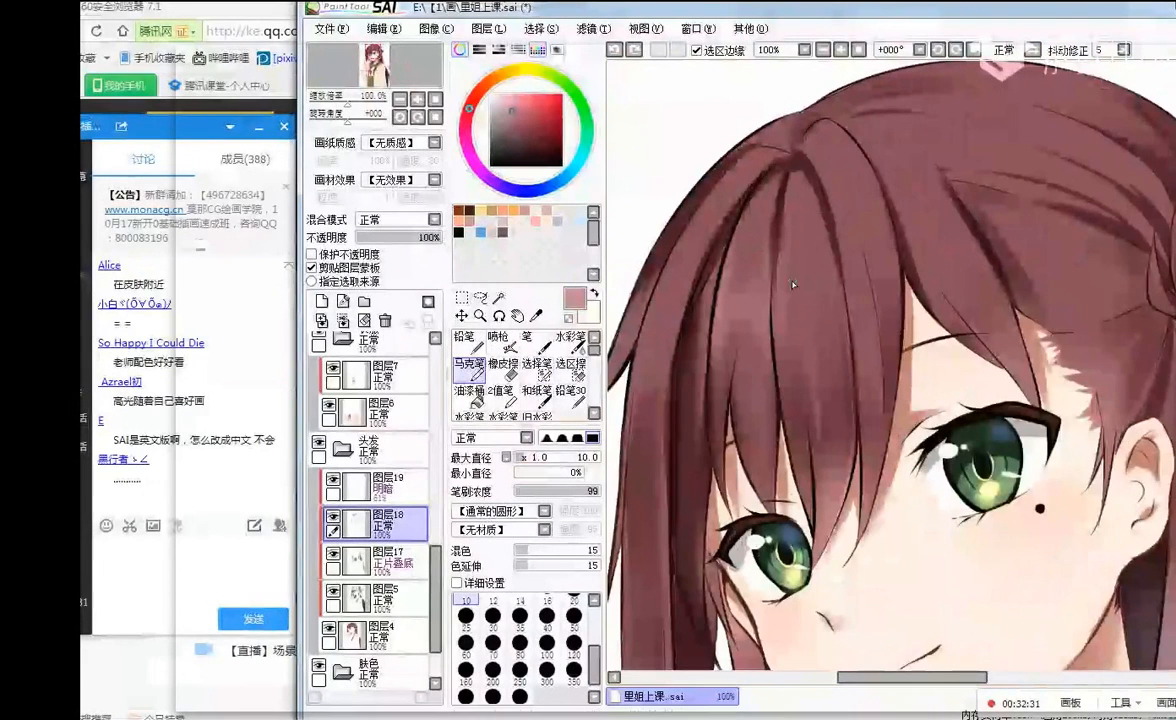
{"action": "mouse_move", "coordinate": [783, 247]}
{"action": "left_mouse_down"}
{"action": "mouse_move", "coordinate": [798, 346]}
{"action": "mouse_move", "coordinate": [833, 282]}
{"action": "mouse_move", "coordinate": [848, 345]}
{"action": "left_mouse_up"}
{"action": "mouse_move", "coordinate": [818, 216]}
{"action": "left_mouse_down"}
{"action": "mouse_move", "coordinate": [837, 255]}
{"action": "mouse_move", "coordinate": [818, 266]}
{"action": "mouse_move", "coordinate": [826, 299]}
{"action": "left_mouse_up"}
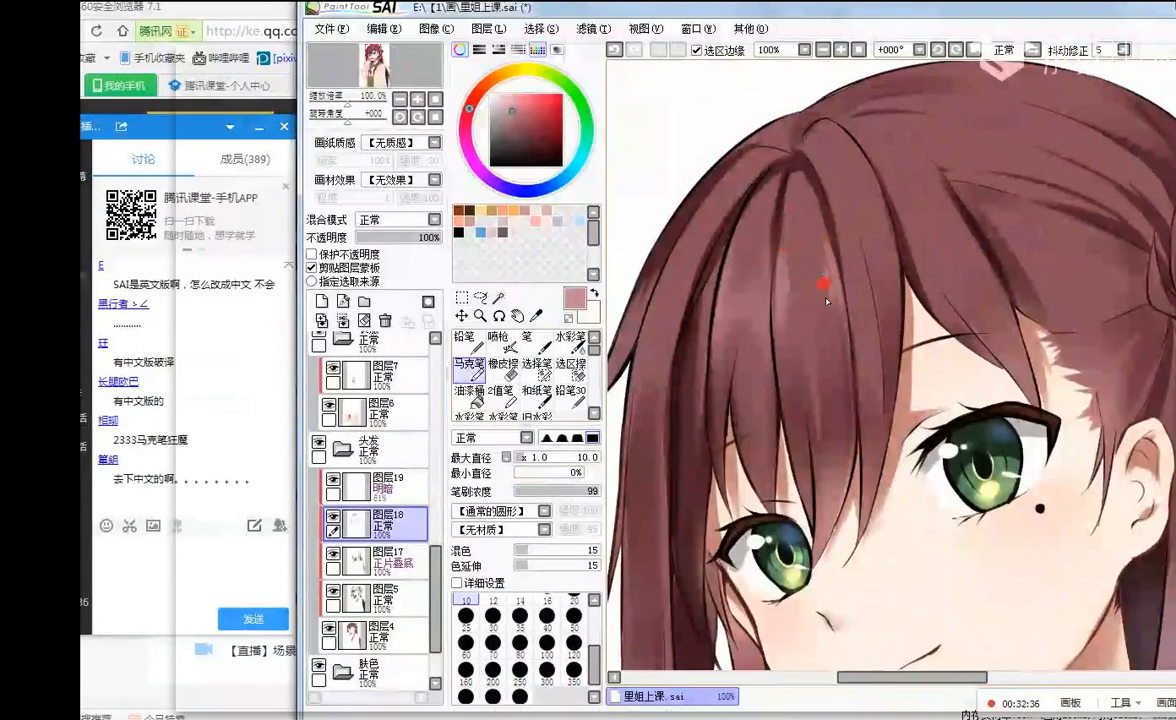
- In the mirrored view, paint diagonal highlight strokes on the side-swept hair above the brow, then restore the normal view
{"action": "left_click", "coordinate": [1032, 50]}
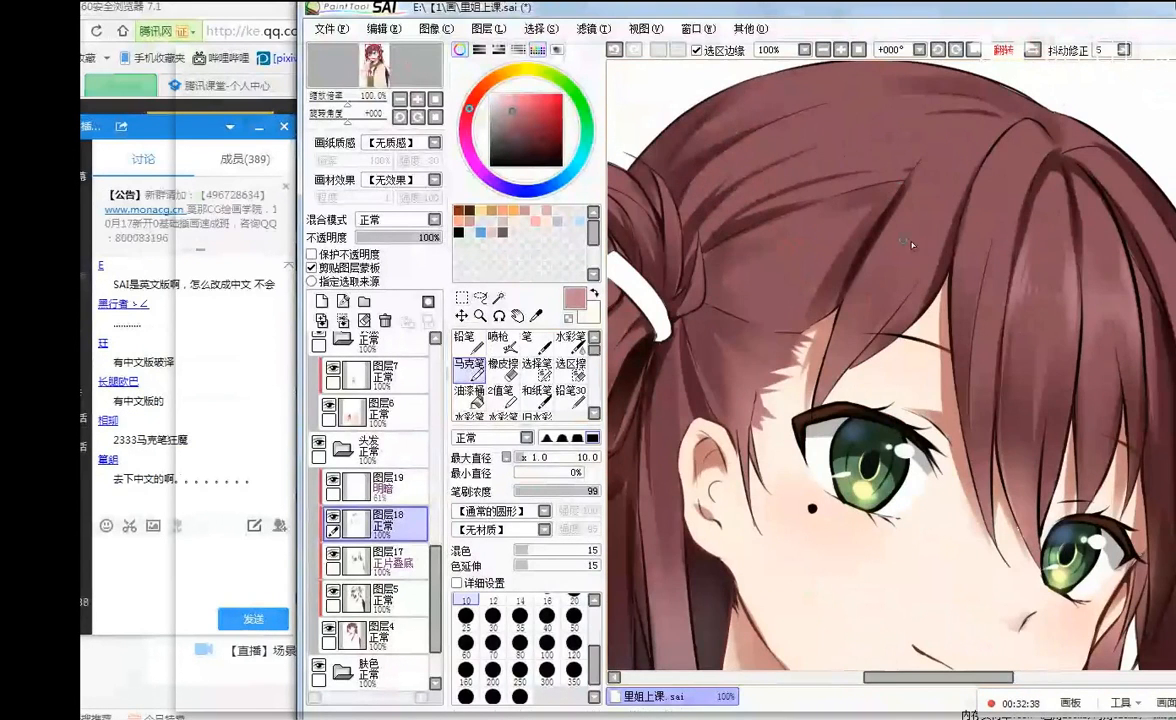
{"action": "mouse_move", "coordinate": [963, 178]}
{"action": "left_mouse_down"}
{"action": "mouse_move", "coordinate": [926, 178]}
{"action": "mouse_move", "coordinate": [900, 243]}
{"action": "left_mouse_up"}
{"action": "mouse_move", "coordinate": [966, 197]}
{"action": "left_mouse_down"}
{"action": "mouse_move", "coordinate": [907, 313]}
{"action": "mouse_move", "coordinate": [942, 239]}
{"action": "mouse_move", "coordinate": [903, 267]}
{"action": "left_mouse_up"}
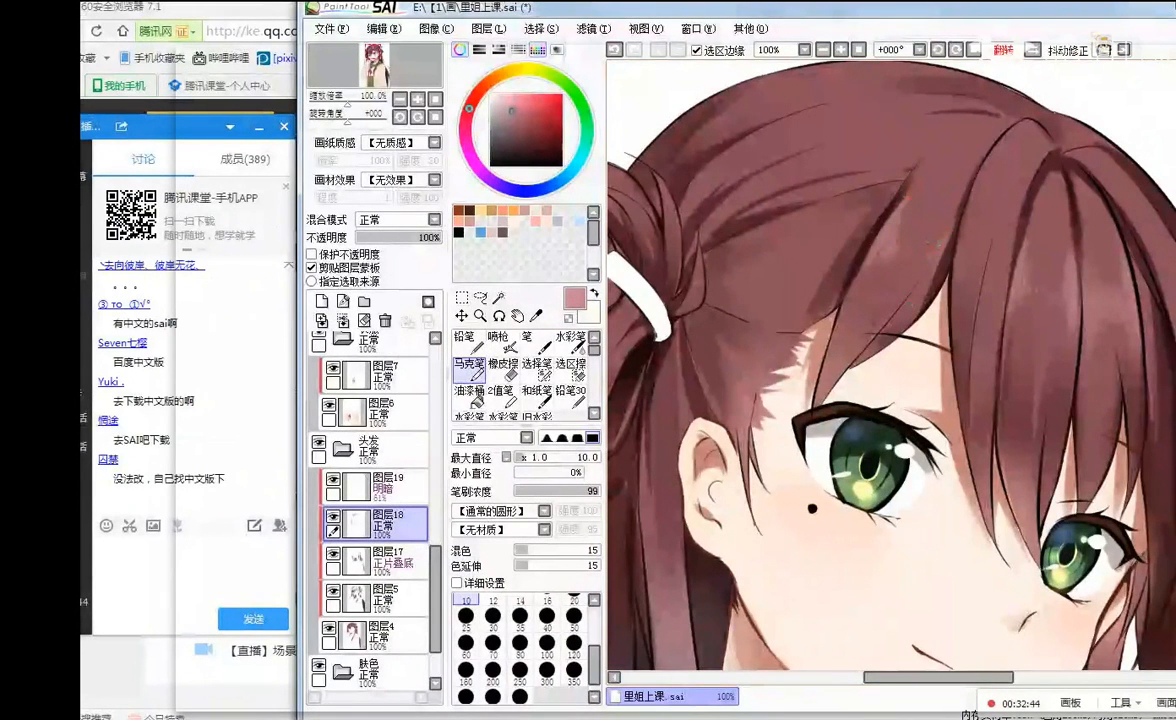
{"action": "left_click", "coordinate": [1033, 50]}
{"action": "key", "text": "Page_Down"}
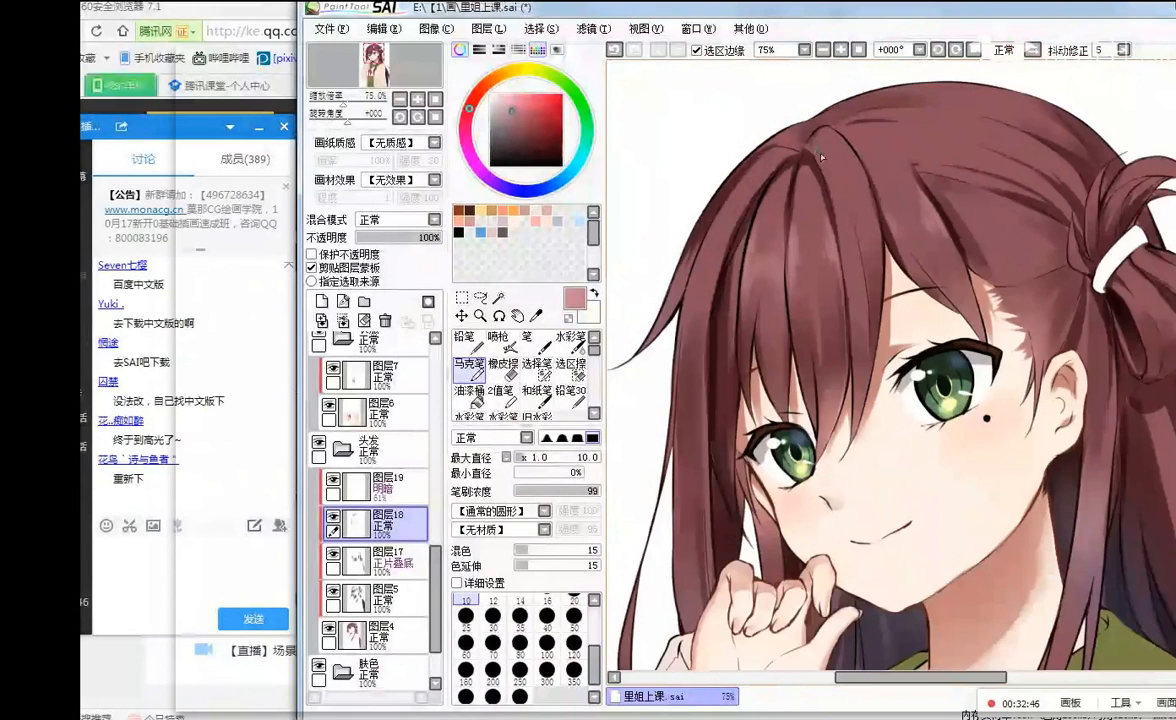
- Paint long thin dusty pink highlight strokes down the front bang strands on 图层18, undoing one of them
{"action": "left_click_drag", "start_coordinate": [780, 241], "coordinate": [791, 377]}
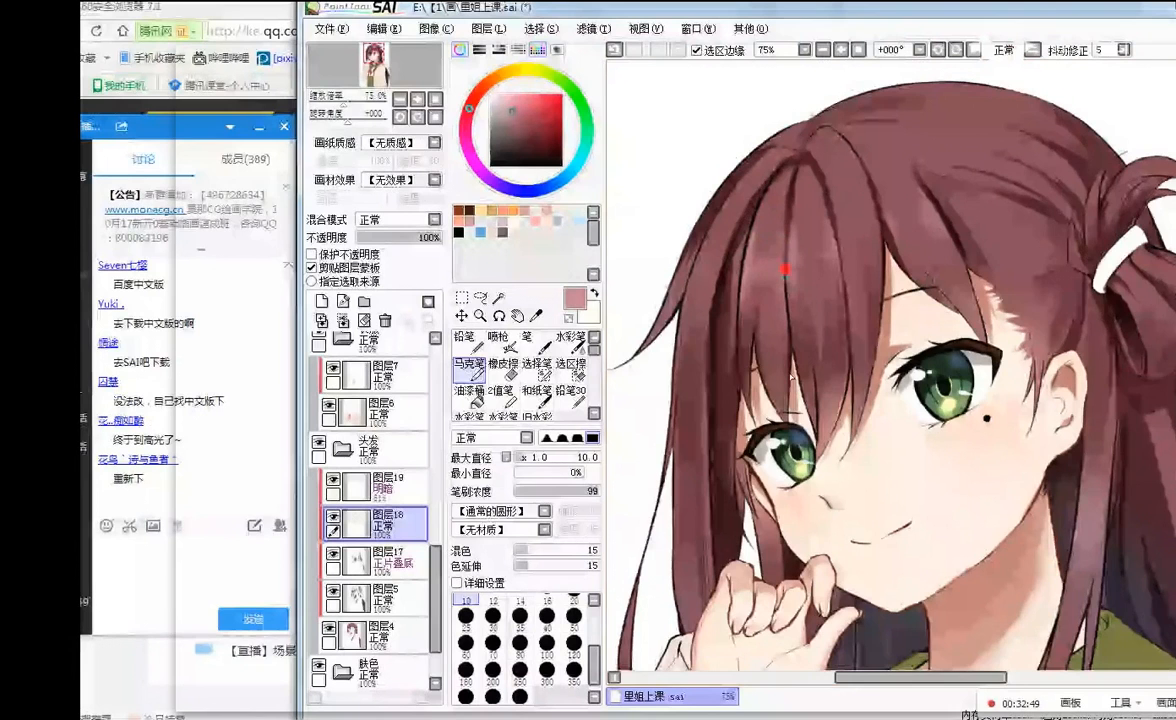
{"action": "left_click_drag", "start_coordinate": [748, 297], "coordinate": [756, 365]}
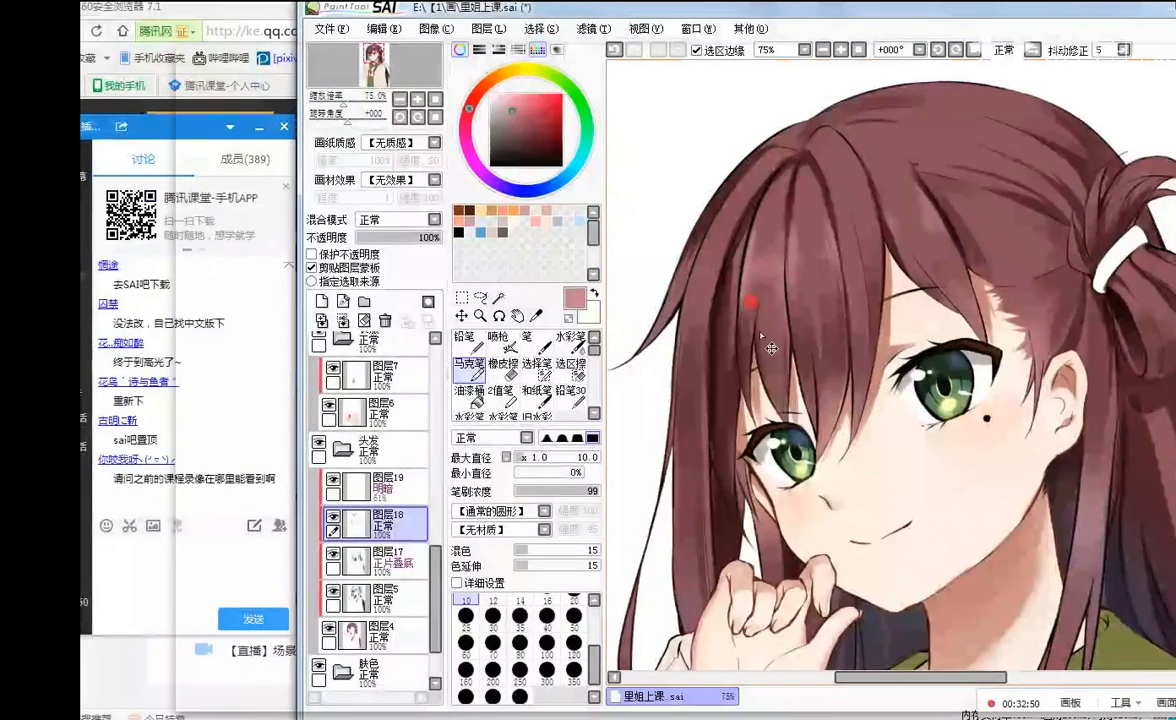
{"action": "left_click_drag", "start_coordinate": [790, 237], "coordinate": [804, 410]}
{"action": "key", "text": "ctrl+z"}
{"action": "mouse_move", "coordinate": [817, 362]}
{"action": "left_mouse_down"}
{"action": "mouse_move", "coordinate": [831, 400]}
{"action": "mouse_move", "coordinate": [822, 430]}
{"action": "left_mouse_up"}
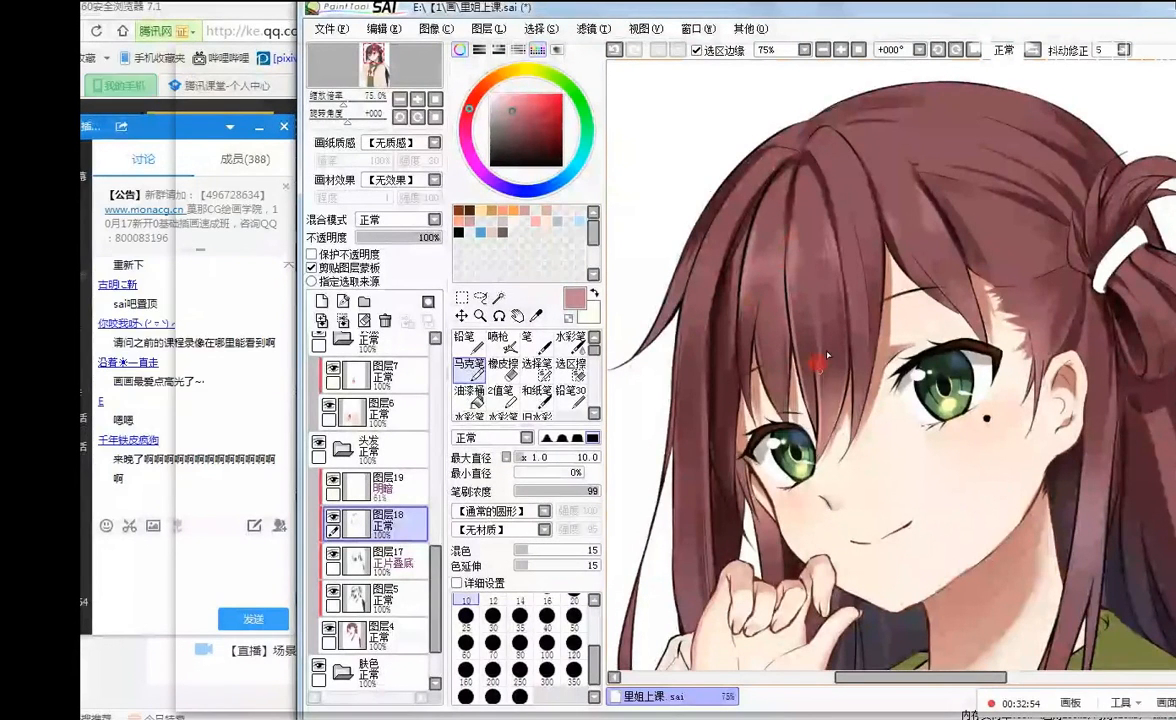
{"action": "left_click_drag", "start_coordinate": [834, 241], "coordinate": [852, 354]}
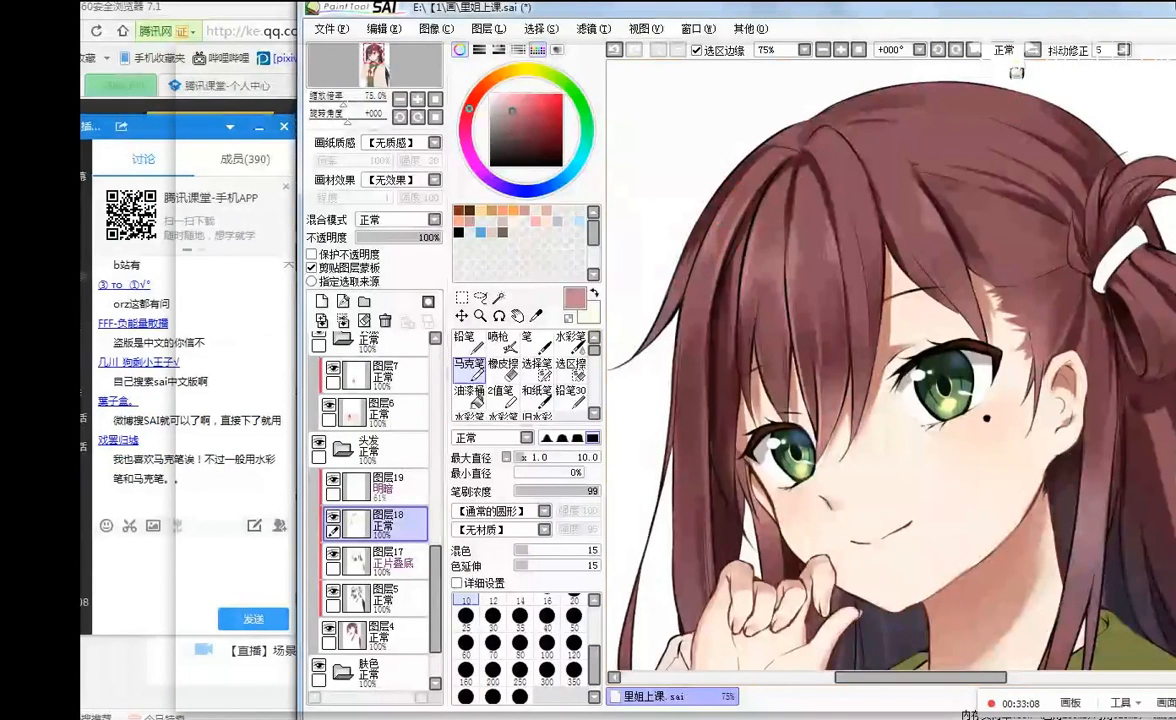
- Examine the hair highlights across the whole figure in mirrored, rotated and normal views at several magnifications
{"action": "left_click", "coordinate": [1034, 48]}
{"action": "scroll", "coordinate": [986, 127], "scroll_direction": "down", "scroll_amount": 3}
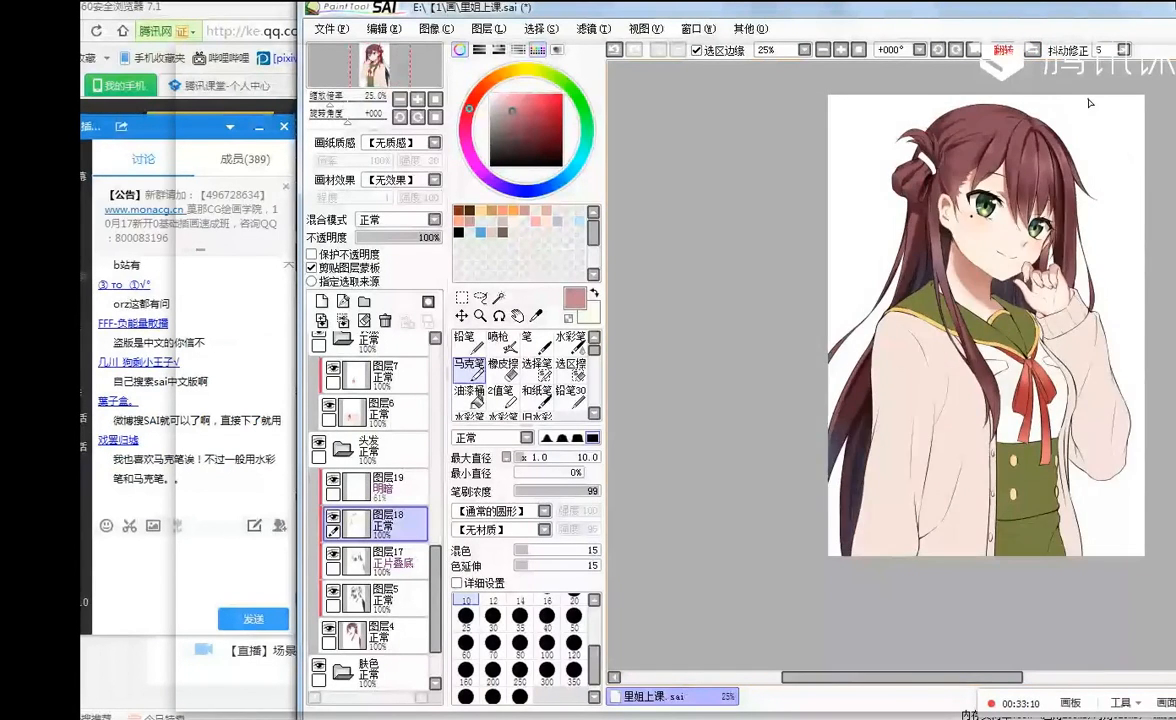
{"action": "scroll", "coordinate": [1025, 118], "scroll_direction": "up", "scroll_amount": 2}
{"action": "scroll", "coordinate": [1024, 118], "scroll_direction": "down", "scroll_amount": 3}
{"action": "scroll", "coordinate": [971, 118], "scroll_direction": "up", "scroll_amount": 2}
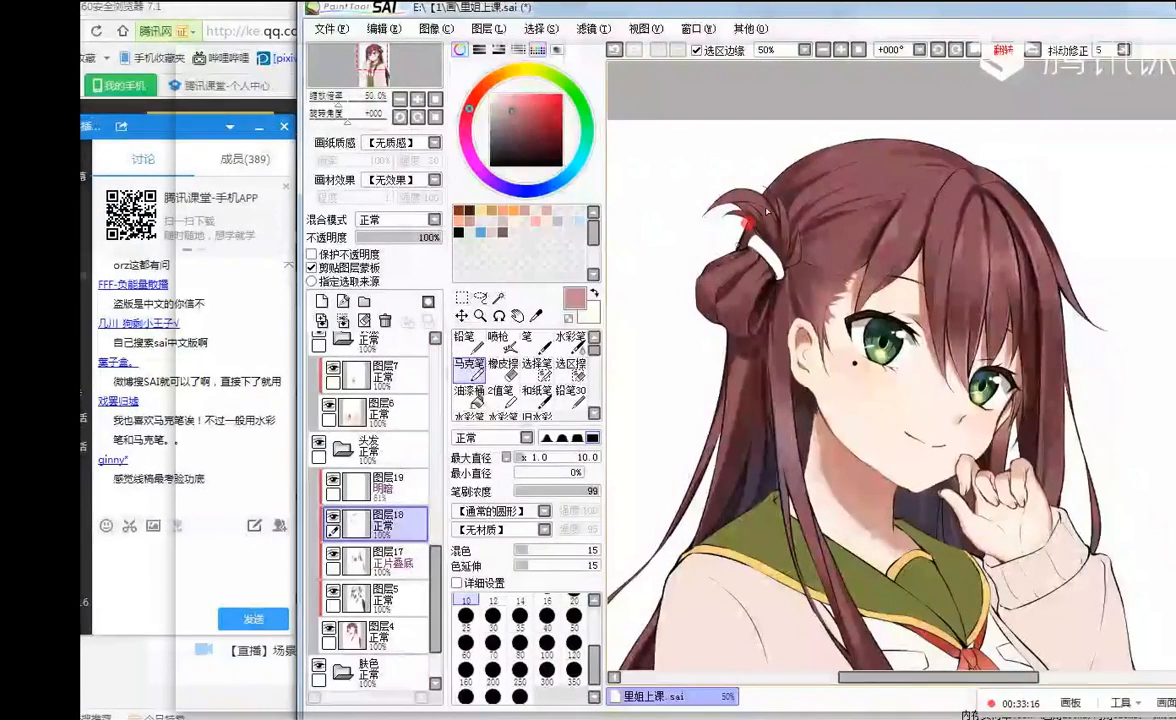
{"action": "key", "text": "h"}
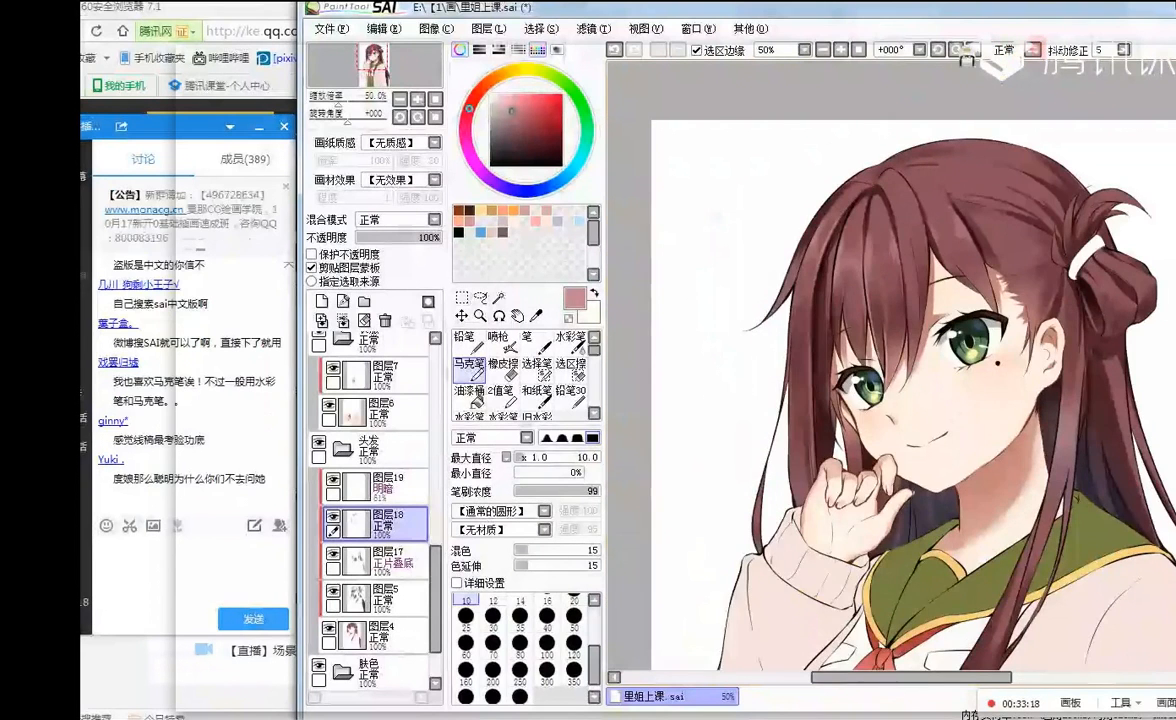
{"action": "left_click", "coordinate": [952, 52]}
{"action": "left_click", "coordinate": [952, 52]}
{"action": "left_click", "coordinate": [952, 52]}
{"action": "left_click", "coordinate": [940, 49]}
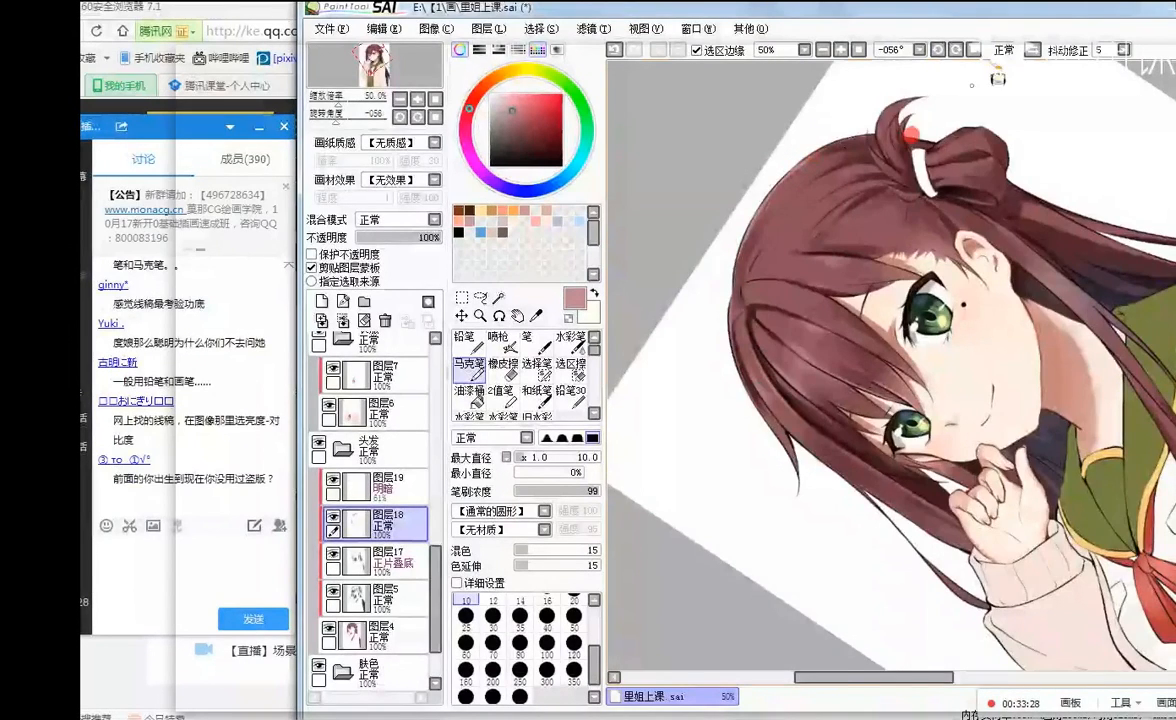
{"action": "left_click", "coordinate": [920, 49]}
{"action": "scroll", "coordinate": [980, 127], "scroll_direction": "down", "scroll_amount": 1}
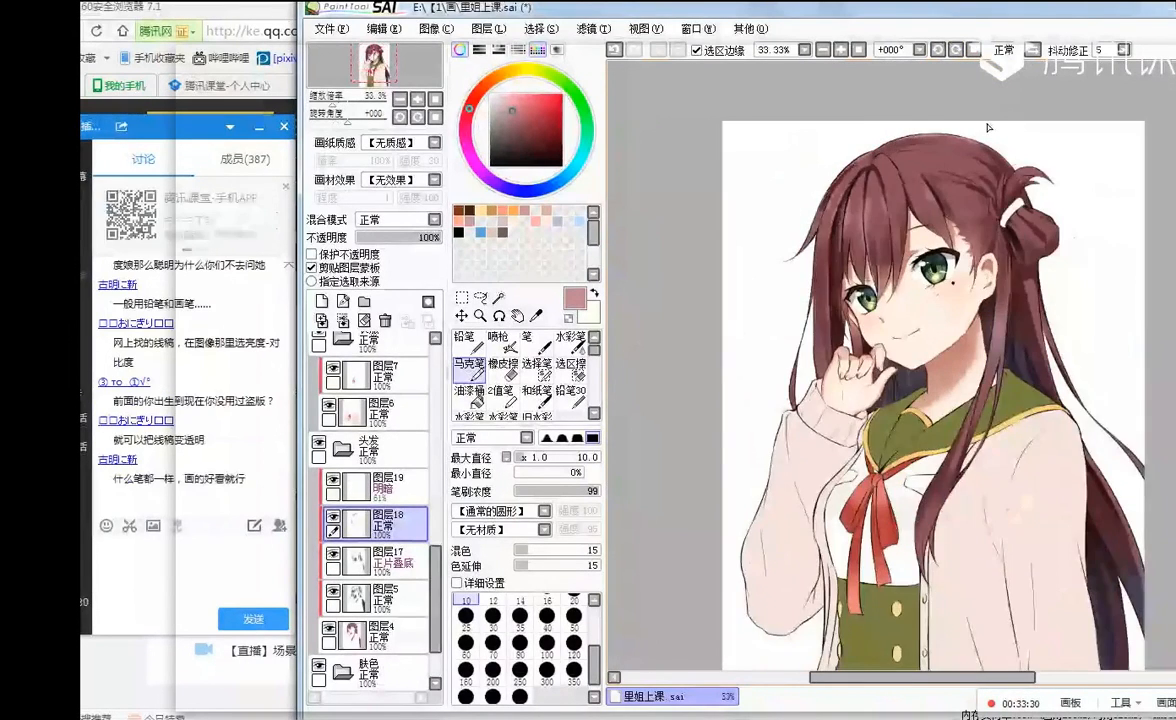
{"action": "scroll", "coordinate": [987, 126], "scroll_direction": "up", "scroll_amount": 1}
{"action": "left_click", "coordinate": [1031, 50]}
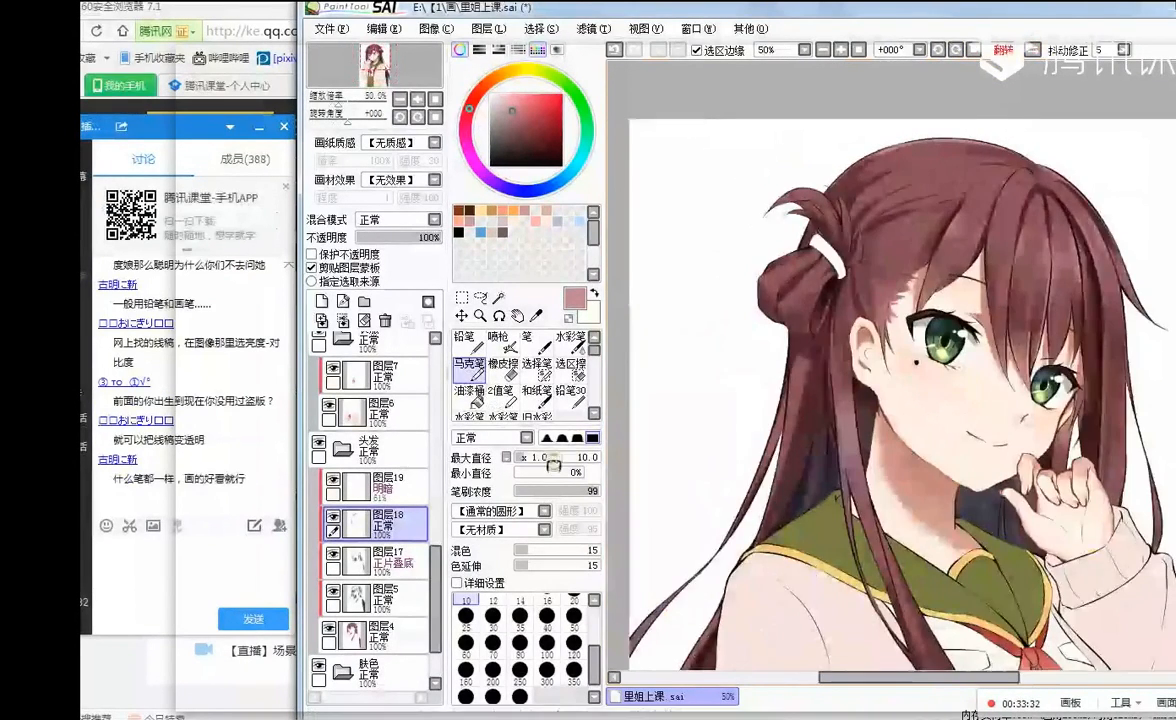
- Try broad dusty pink strokes on the crown with the marker at size 49, undoing them
{"action": "left_click_drag", "start_coordinate": [932, 218], "coordinate": [896, 166]}
{"action": "key", "text": "ctrl+z"}
{"action": "left_click_drag", "start_coordinate": [896, 270], "coordinate": [900, 168]}
{"action": "key", "text": "h"}
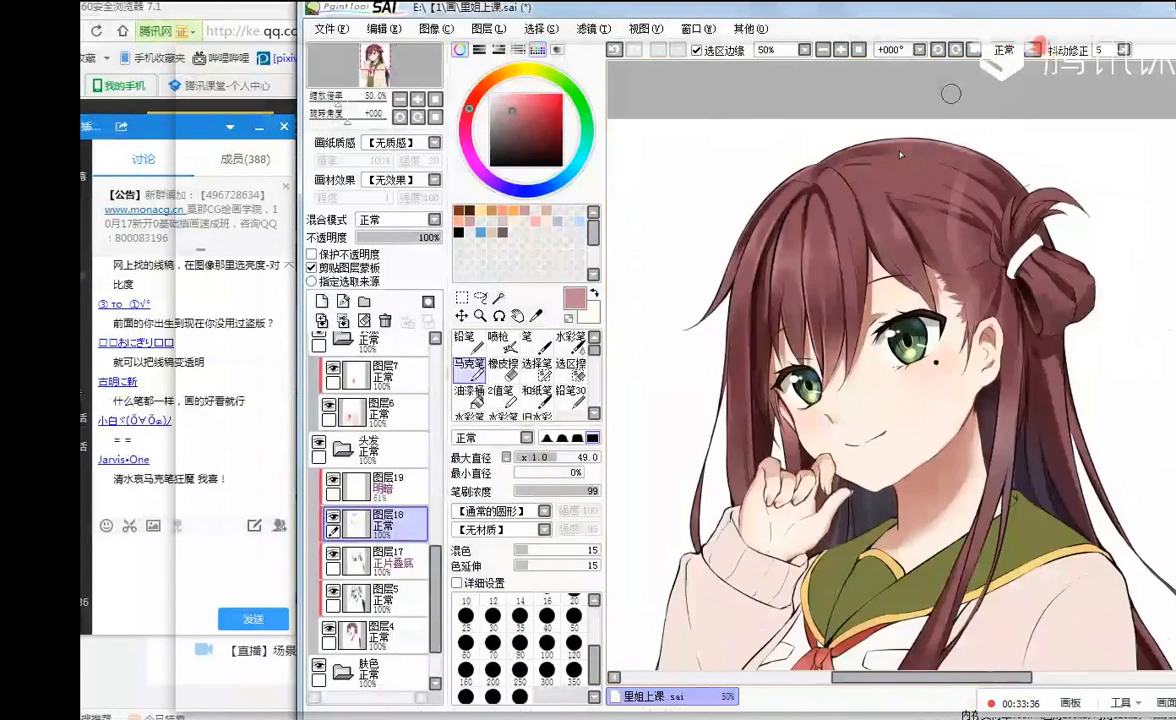
{"action": "key", "text": "ctrl+z"}
{"action": "left_click_drag", "start_coordinate": [924, 157], "coordinate": [874, 163]}
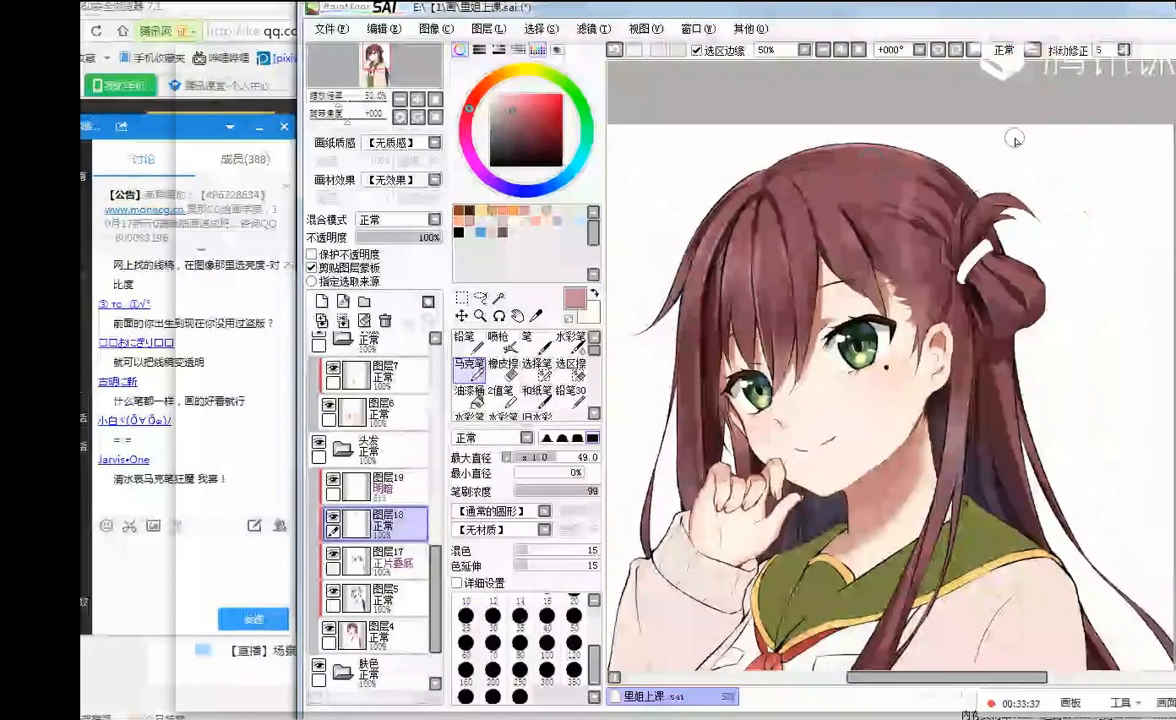
- Soften the hair highlights on 图层18 with the eraser, using size 14 and size 65 on the bangs in mirrored view
{"action": "key", "text": "e"}
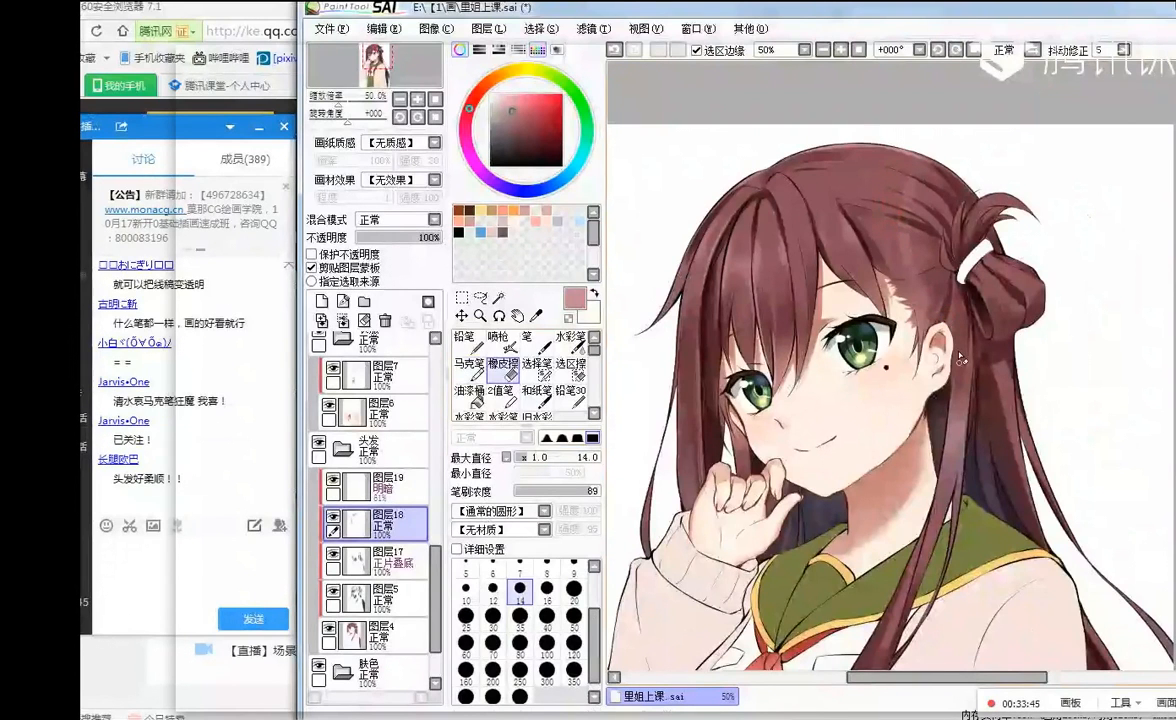
{"action": "left_click", "coordinate": [891, 229]}
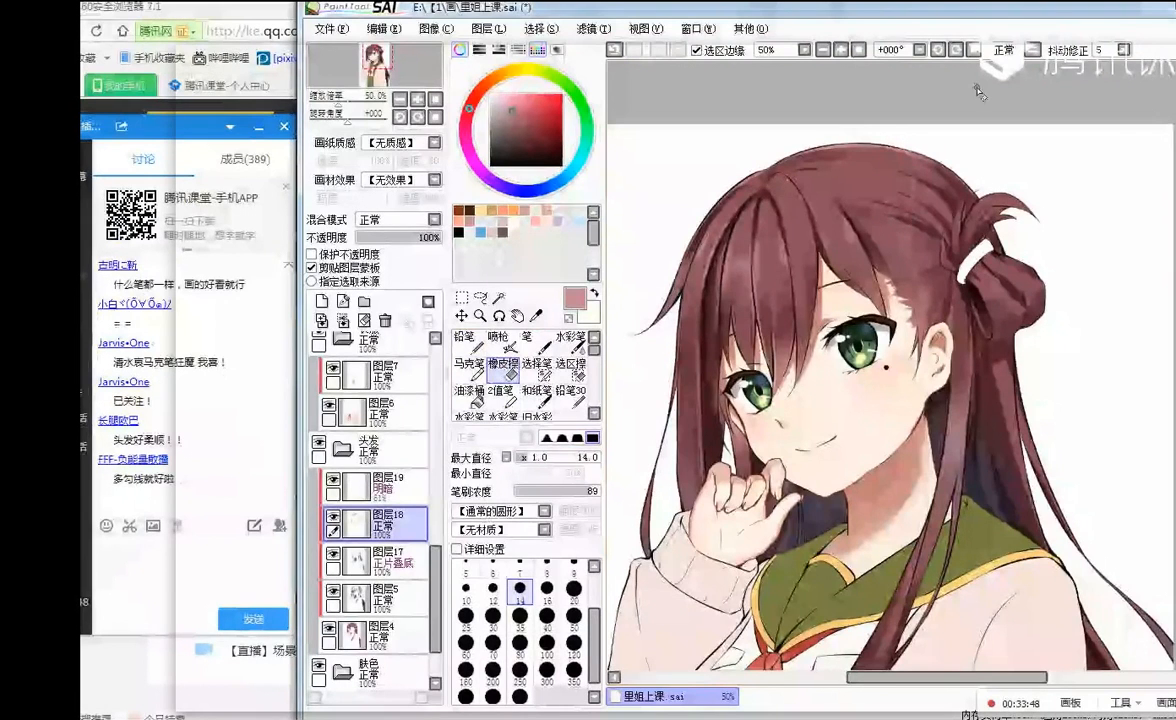
{"action": "key", "text": "h"}
{"action": "scroll", "coordinate": [978, 92], "scroll_direction": "down", "scroll_amount": 2}
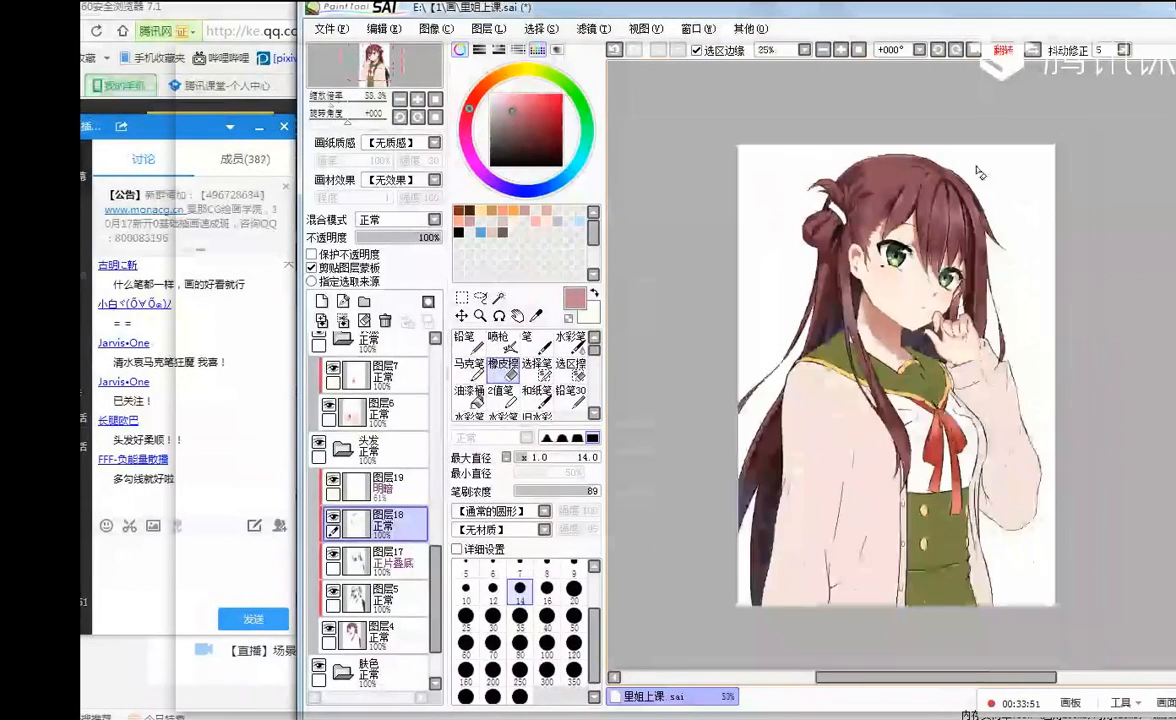
{"action": "scroll", "coordinate": [979, 170], "scroll_direction": "up", "scroll_amount": 2}
{"action": "left_click", "coordinate": [566, 457]}
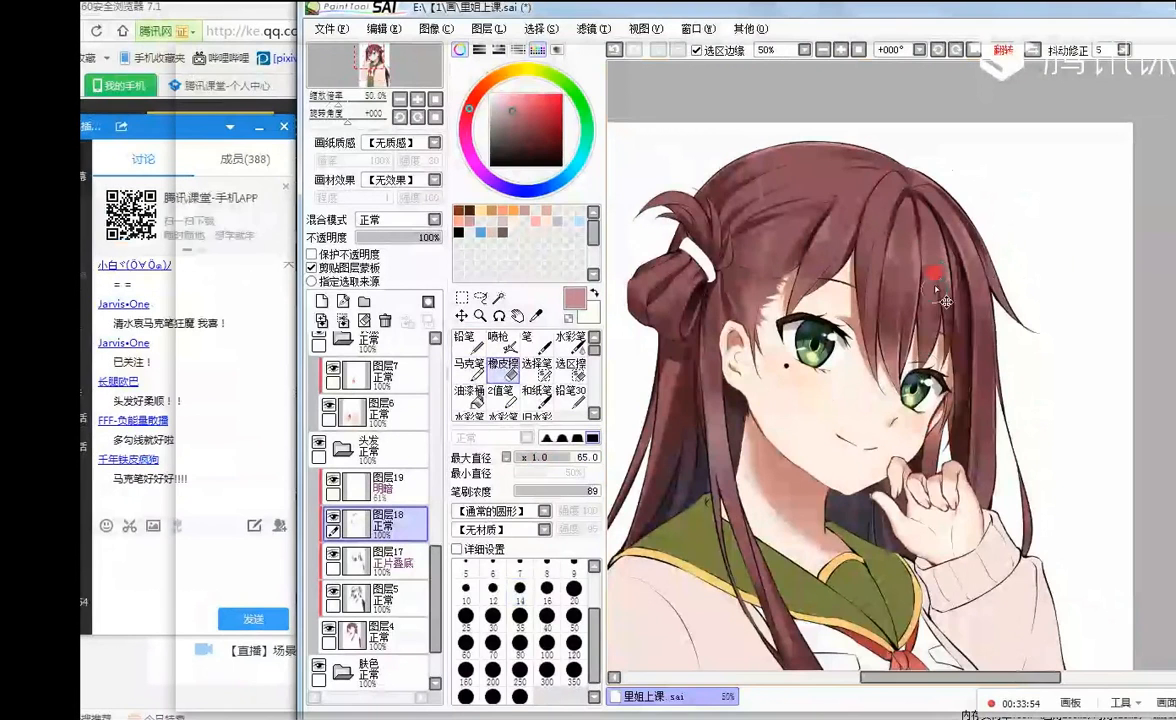
{"action": "scroll", "coordinate": [937, 157], "scroll_direction": "down", "scroll_amount": 2}
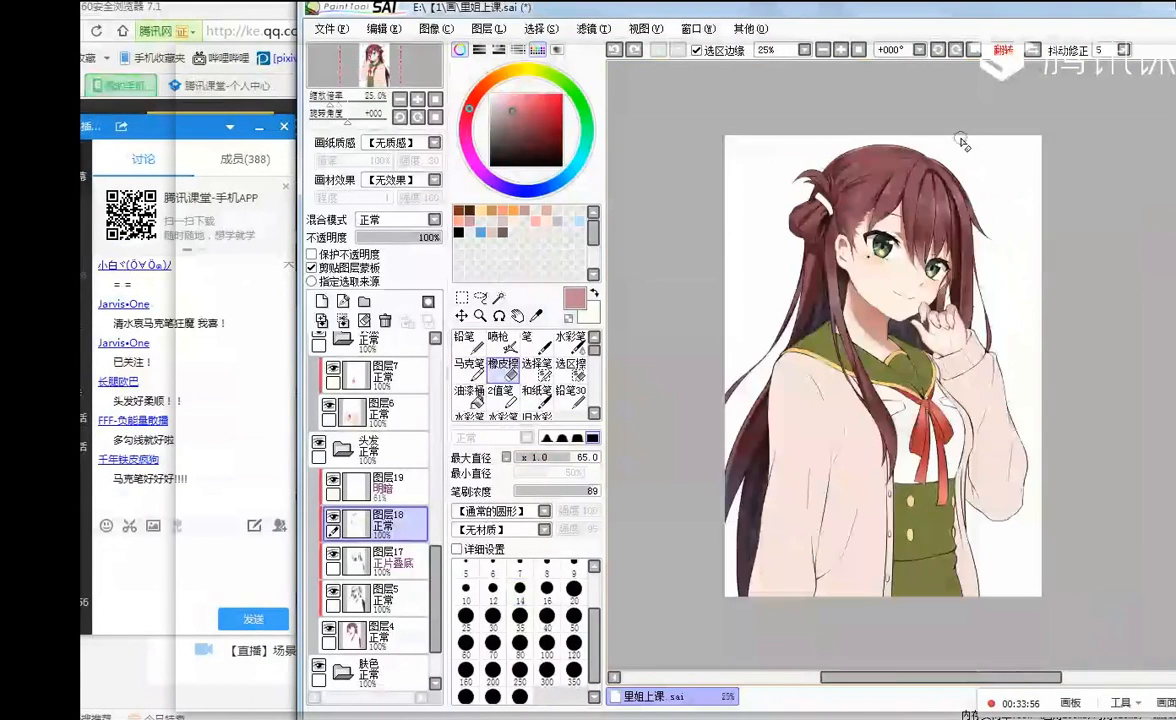
{"action": "left_click", "coordinate": [1028, 54]}
{"action": "scroll", "coordinate": [1016, 158], "scroll_direction": "up", "scroll_amount": 2}
{"action": "scroll", "coordinate": [1013, 205], "scroll_direction": "down", "scroll_amount": 1}
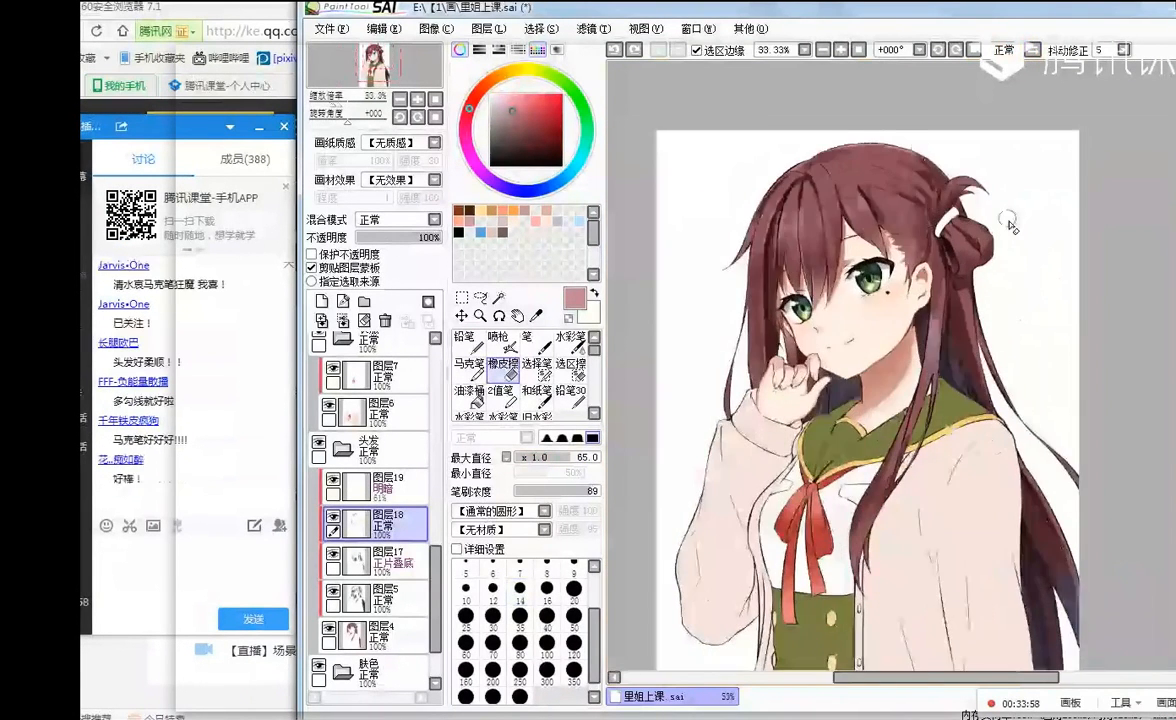
- Set the marker to size 14 and paint highlight strokes on the hair bun with the canvas rotated to -33°
{"action": "scroll", "coordinate": [988, 196], "scroll_direction": "up", "scroll_amount": 2}
{"action": "left_click", "coordinate": [469, 365]}
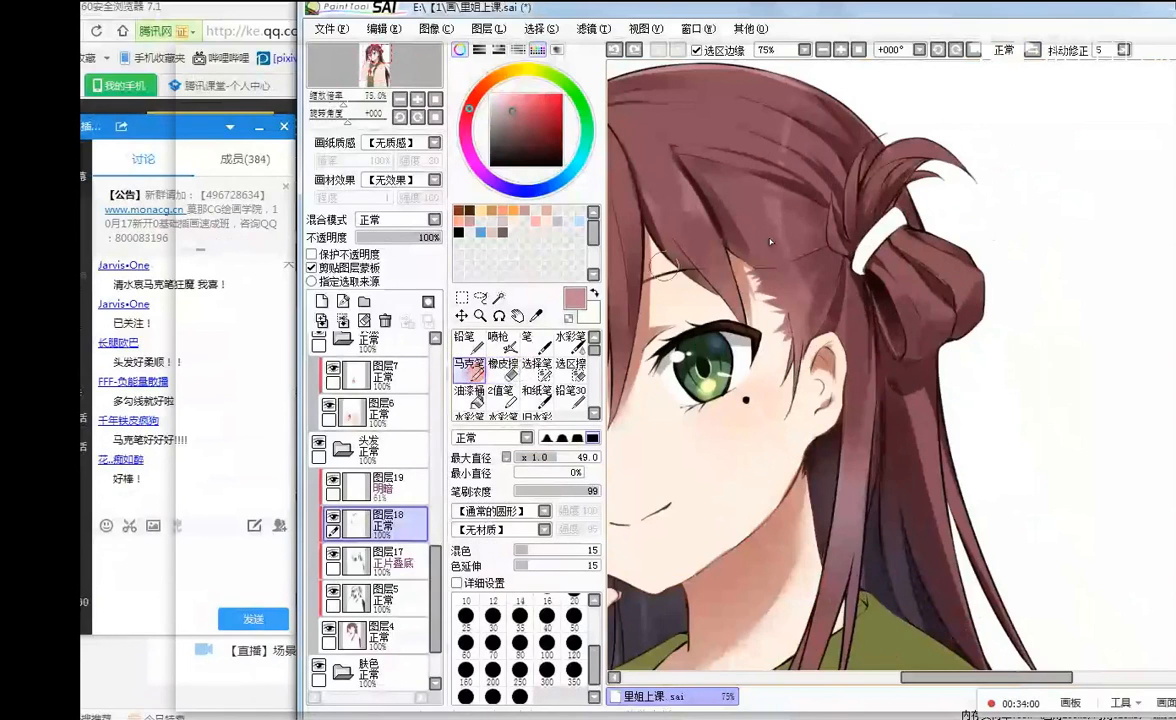
{"action": "key", "text": "["}
{"action": "key", "text": "["}
{"action": "key", "text": "["}
{"action": "key", "text": "["}
{"action": "key", "text": "["}
{"action": "key", "text": "["}
{"action": "key", "text": "["}
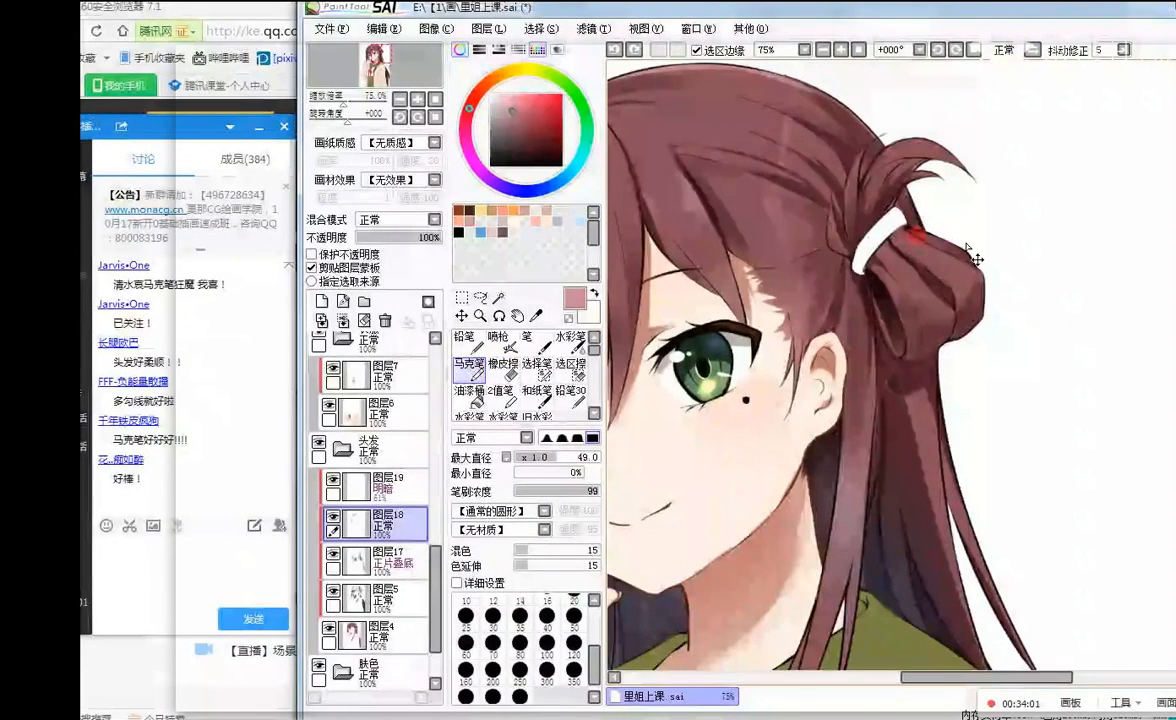
{"action": "left_click", "coordinate": [938, 50]}
{"action": "left_click", "coordinate": [938, 50]}
{"action": "left_click", "coordinate": [938, 50]}
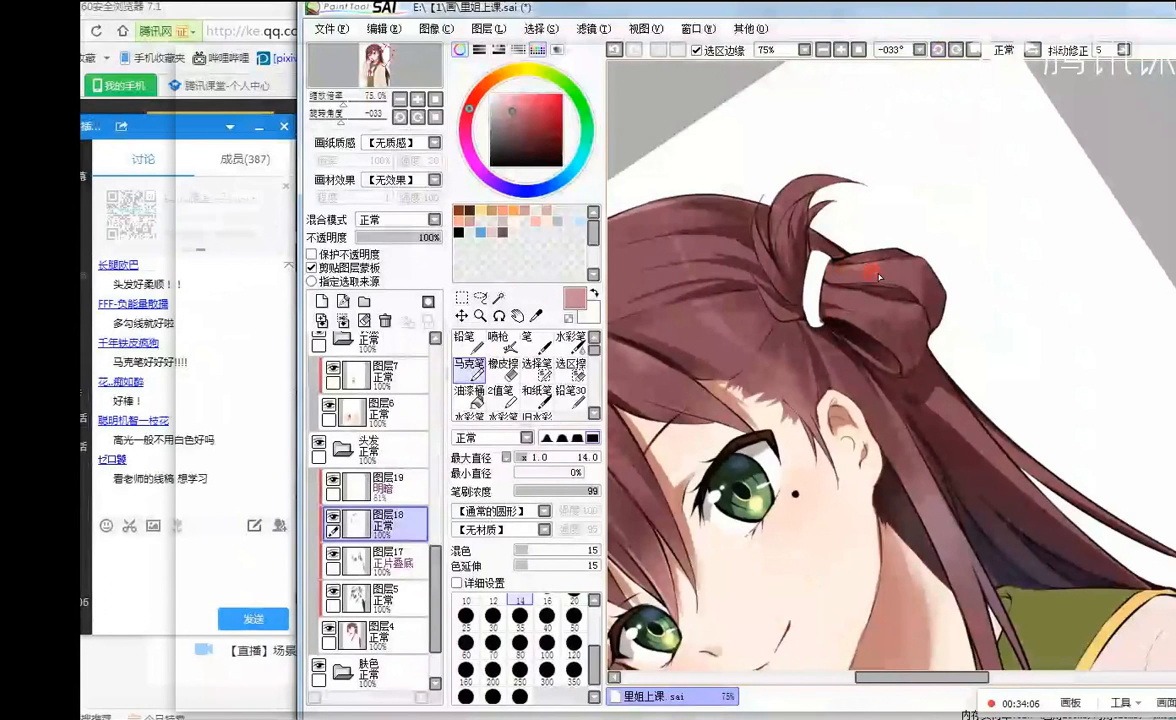
- In the mirrored view, paint thin dusty pink highlights along the bun's folds with the marker at size 5, undoing one stroke
{"action": "left_click", "coordinate": [1030, 50]}
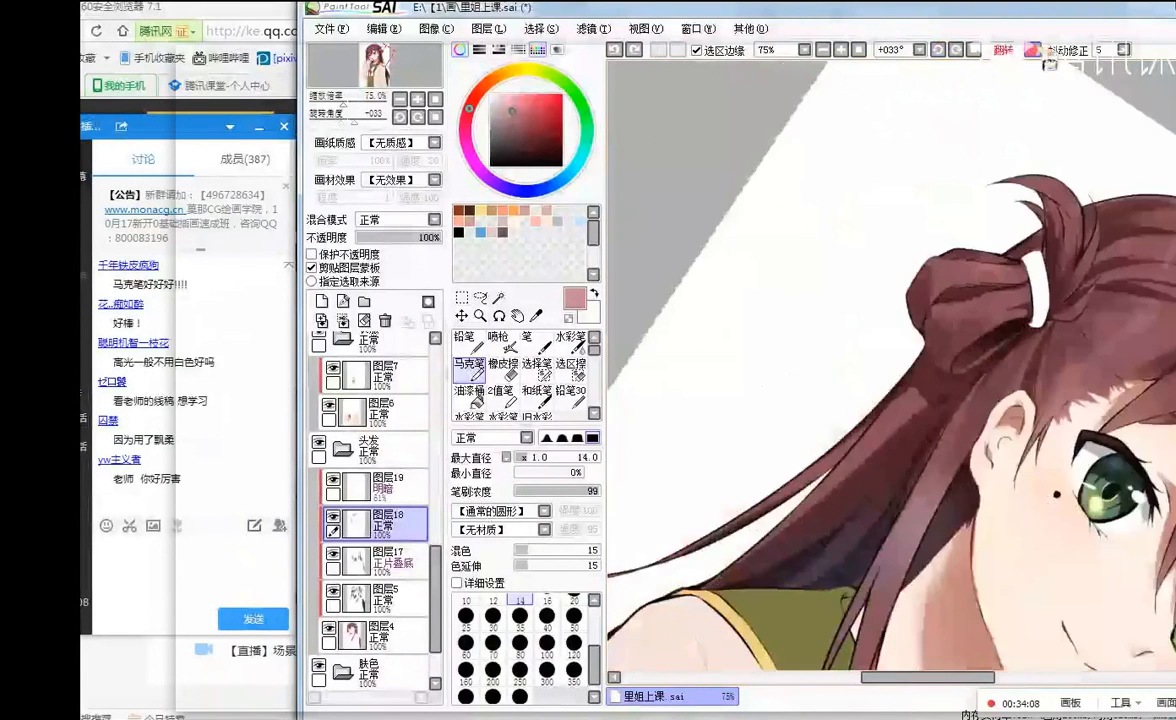
{"action": "left_click", "coordinate": [972, 50]}
{"action": "left_click", "coordinate": [938, 50]}
{"action": "left_click", "coordinate": [938, 50]}
{"action": "scroll", "coordinate": [924, 195], "scroll_direction": "up", "scroll_amount": 3}
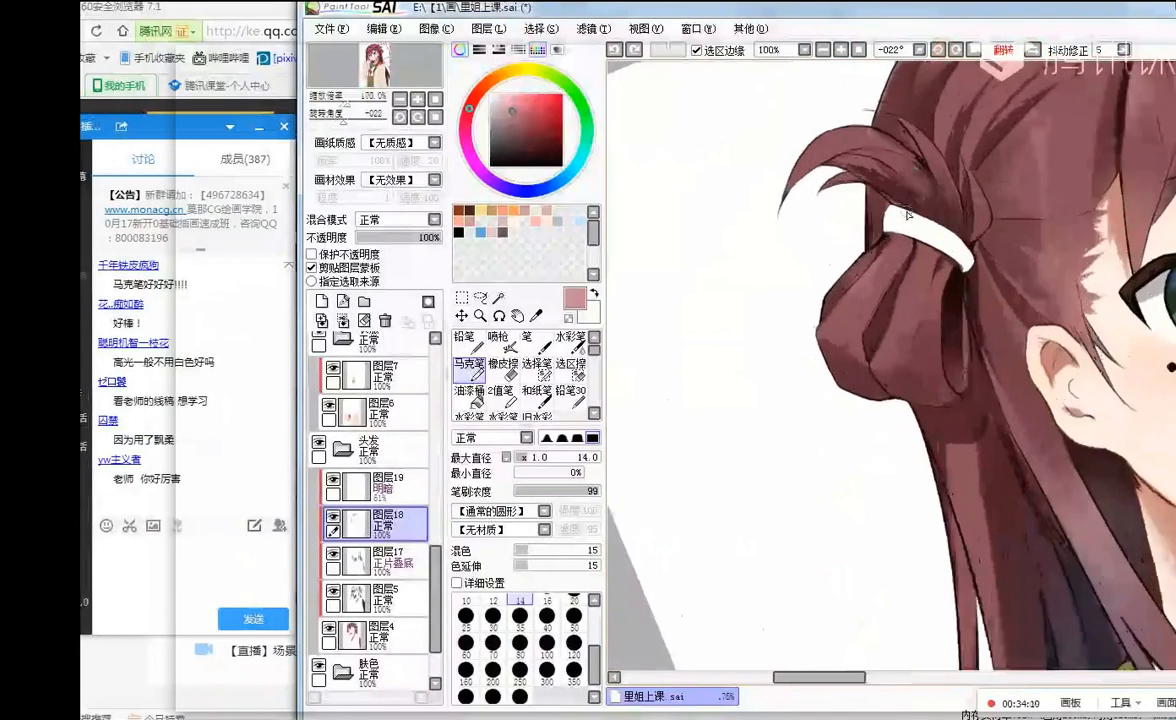
{"action": "left_click_drag", "start_coordinate": [539, 466], "coordinate": [522, 466]}
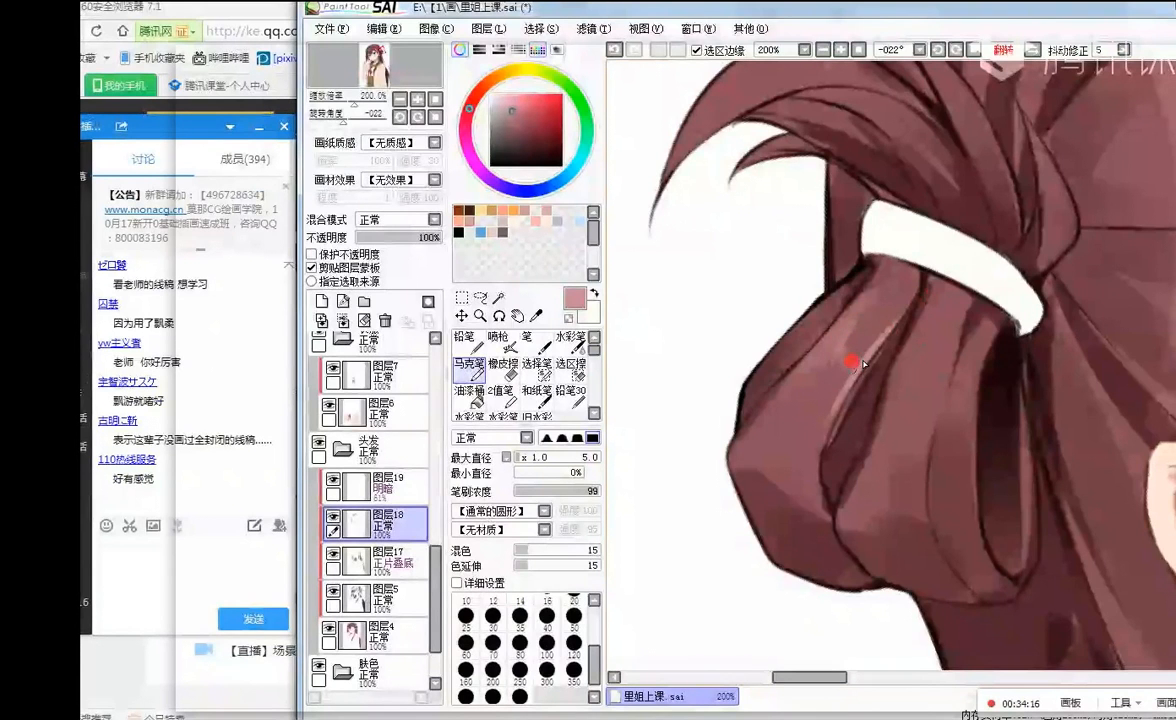
{"action": "scroll", "coordinate": [818, 212], "scroll_direction": "down", "scroll_amount": 2}
{"action": "scroll", "coordinate": [890, 240], "scroll_direction": "up", "scroll_amount": 1}
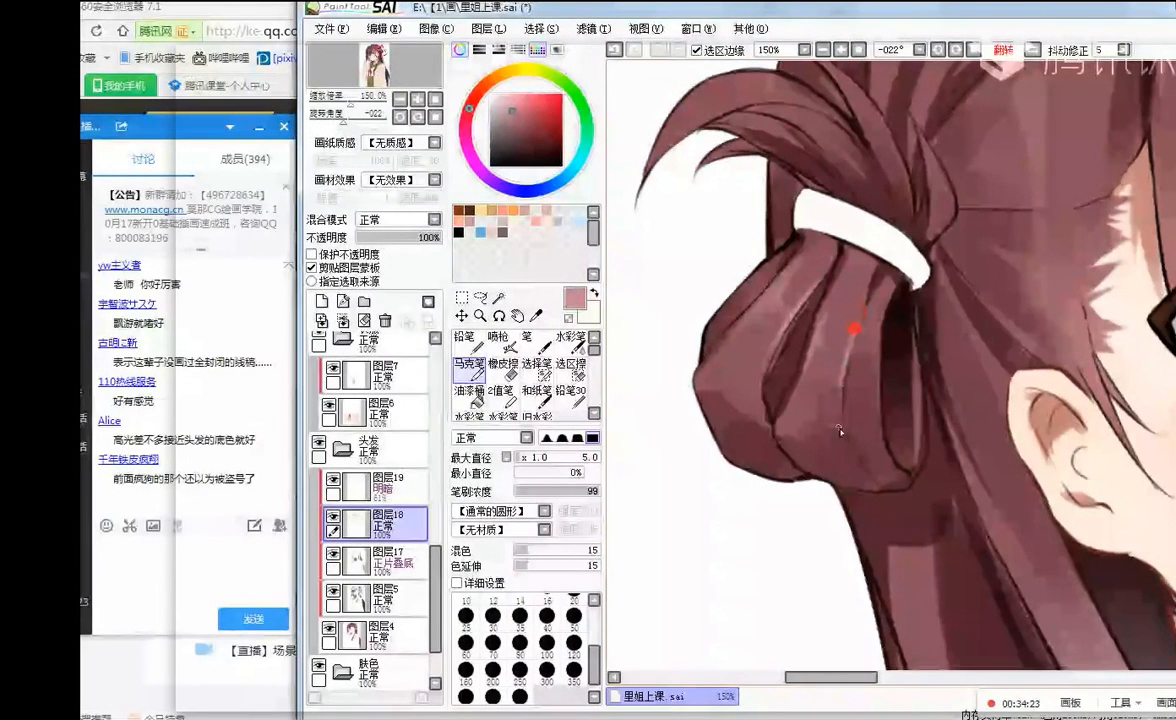
{"action": "key", "text": "ctrl+z"}
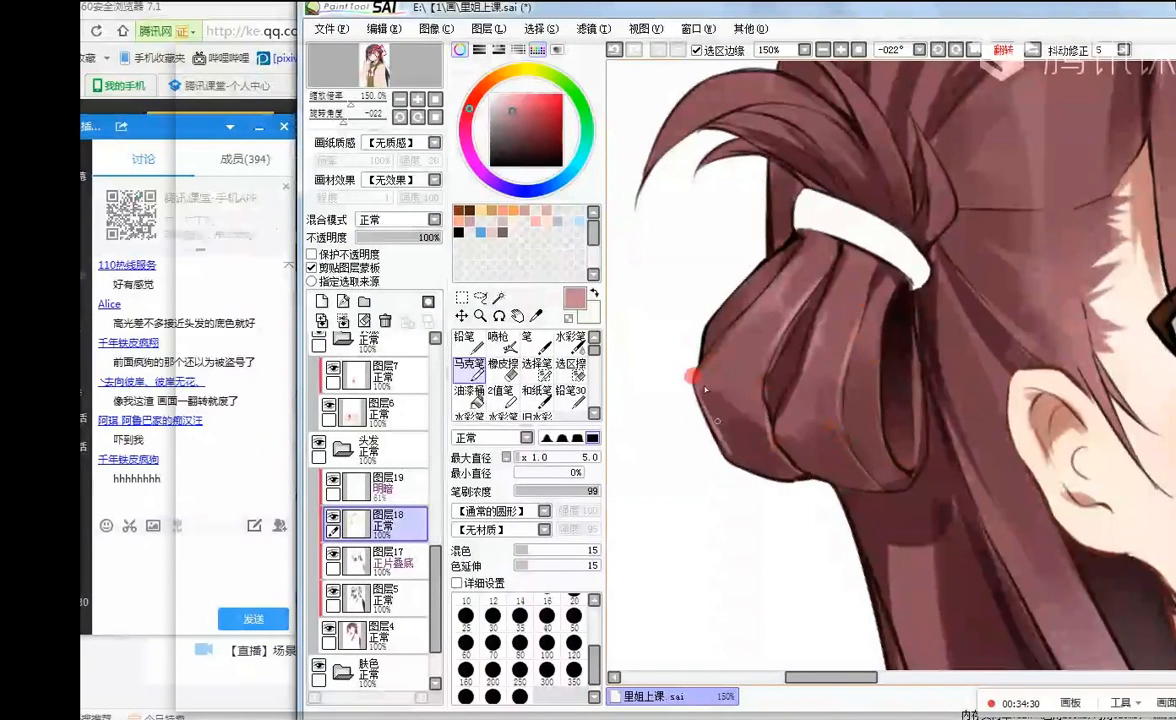
- Paint thin highlight touches along the bun's outer edge, then restore the unrotated, unmirrored view
{"action": "left_click", "coordinate": [708, 349]}
{"action": "left_click", "coordinate": [737, 291]}
{"action": "left_click_drag", "start_coordinate": [709, 328], "coordinate": [759, 262]}
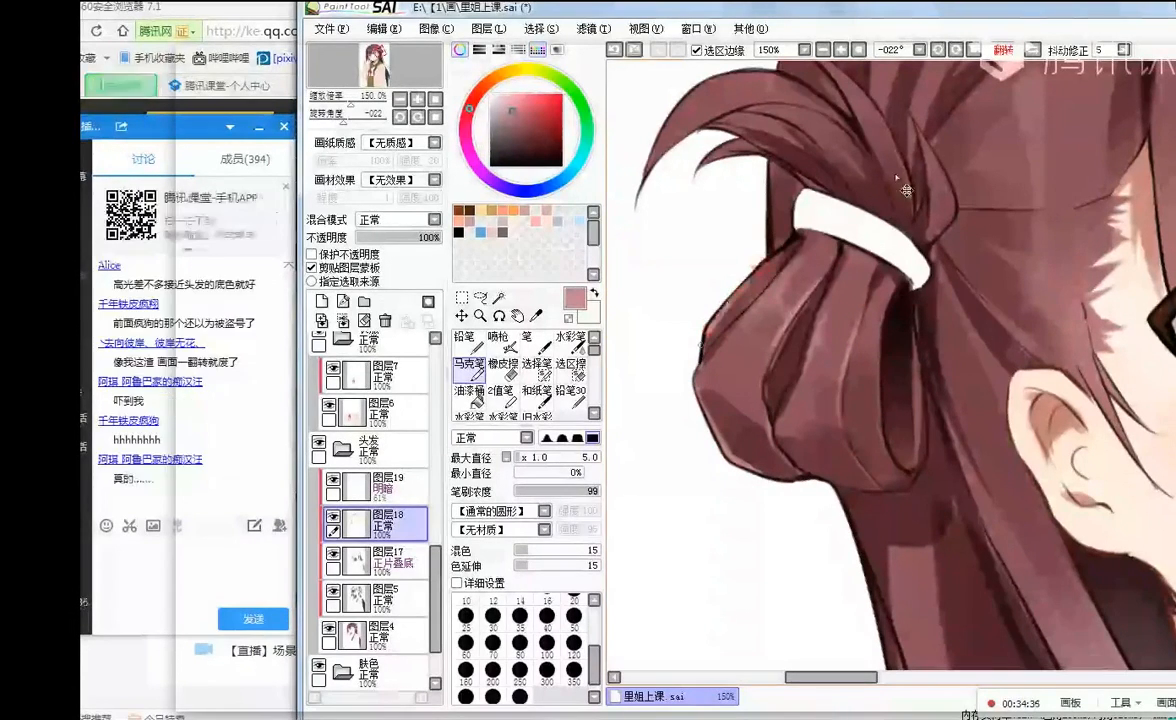
{"action": "left_click", "coordinate": [970, 49]}
{"action": "scroll", "coordinate": [847, 230], "scroll_direction": "down", "scroll_amount": 2}
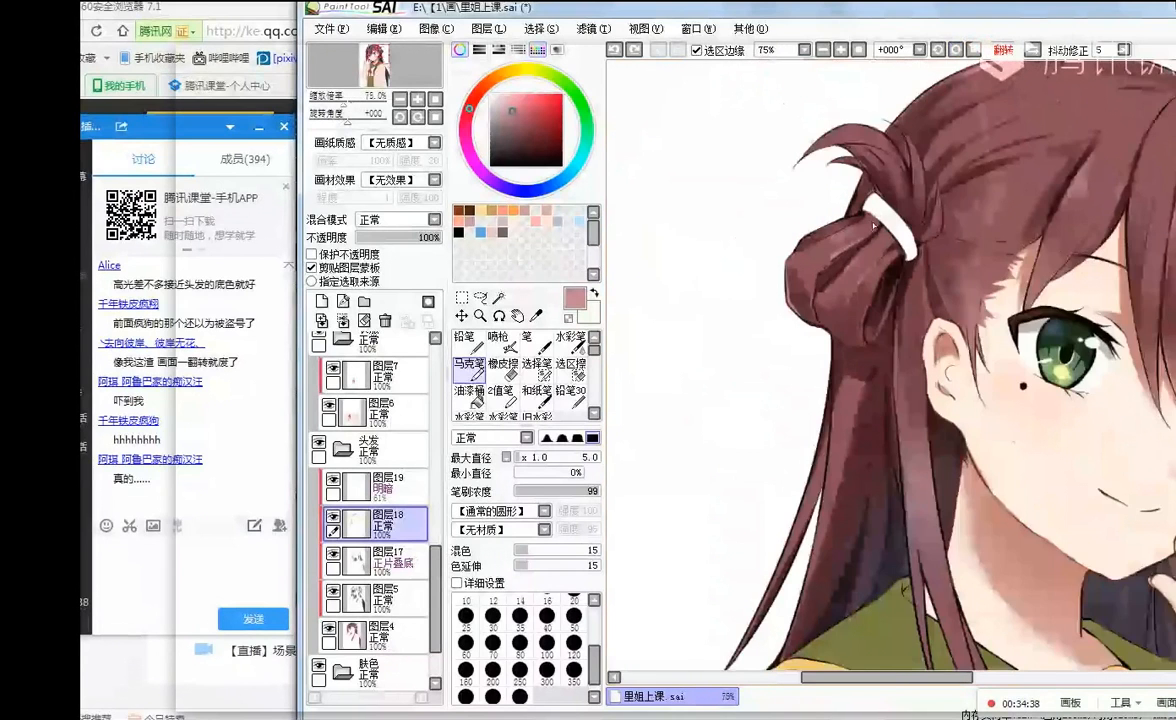
{"action": "scroll", "coordinate": [873, 226], "scroll_direction": "down", "scroll_amount": 1}
{"action": "left_click", "coordinate": [1032, 49]}
{"action": "scroll", "coordinate": [962, 356], "scroll_direction": "up", "scroll_amount": 1}
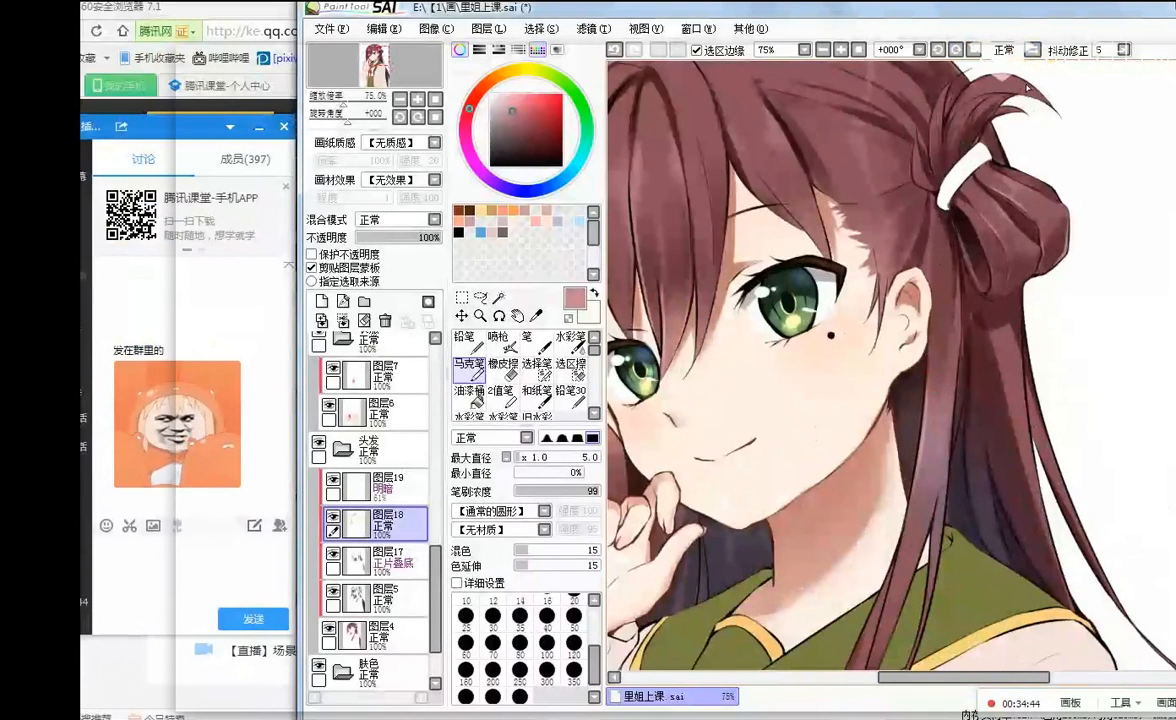
- Paint thin dusty pink highlights on the long strands beside the face and below the bun with the size 5 marker
{"action": "scroll", "coordinate": [997, 345], "scroll_direction": "down", "scroll_amount": 2}
{"action": "scroll", "coordinate": [997, 345], "scroll_direction": "up", "scroll_amount": 1}
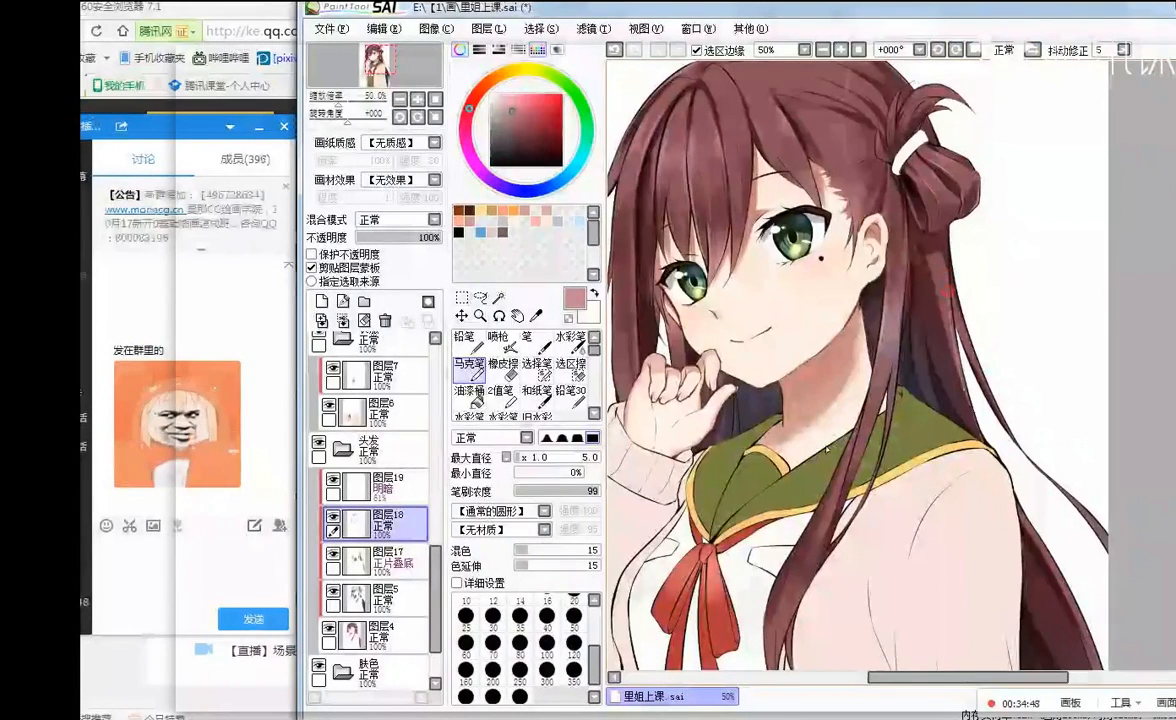
{"action": "scroll", "coordinate": [946, 277], "scroll_direction": "down", "scroll_amount": 1}
{"action": "scroll", "coordinate": [924, 330], "scroll_direction": "up", "scroll_amount": 1}
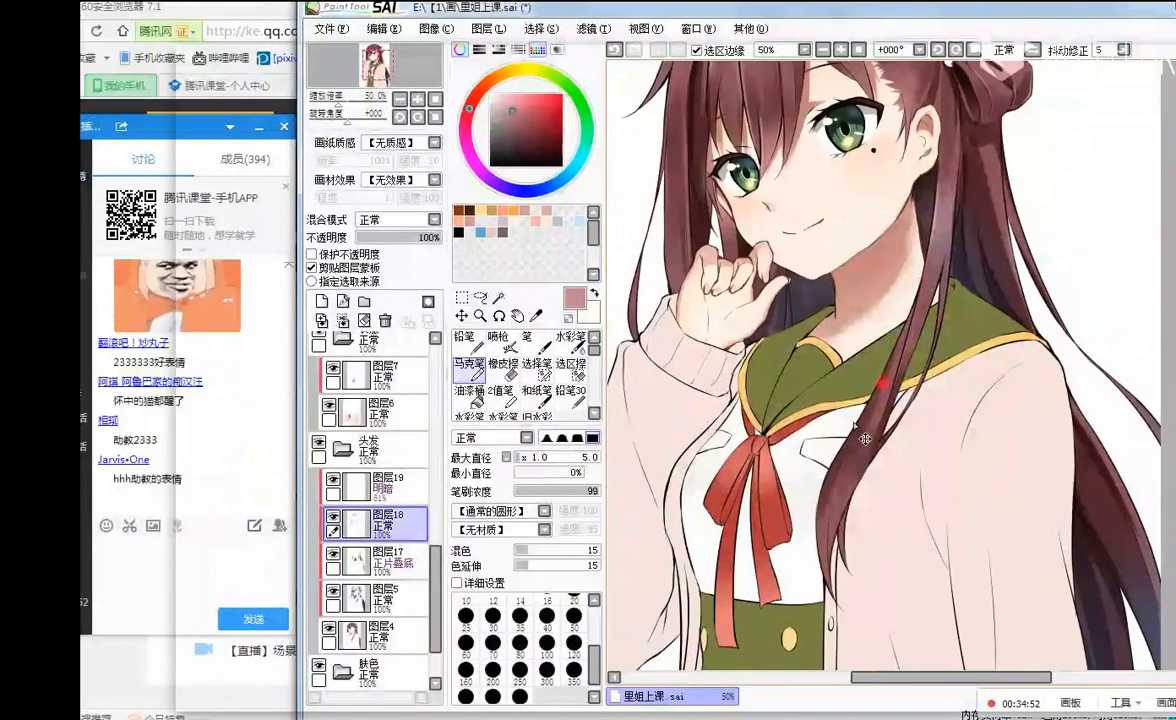
{"action": "left_click_drag", "start_coordinate": [897, 263], "coordinate": [948, 317]}
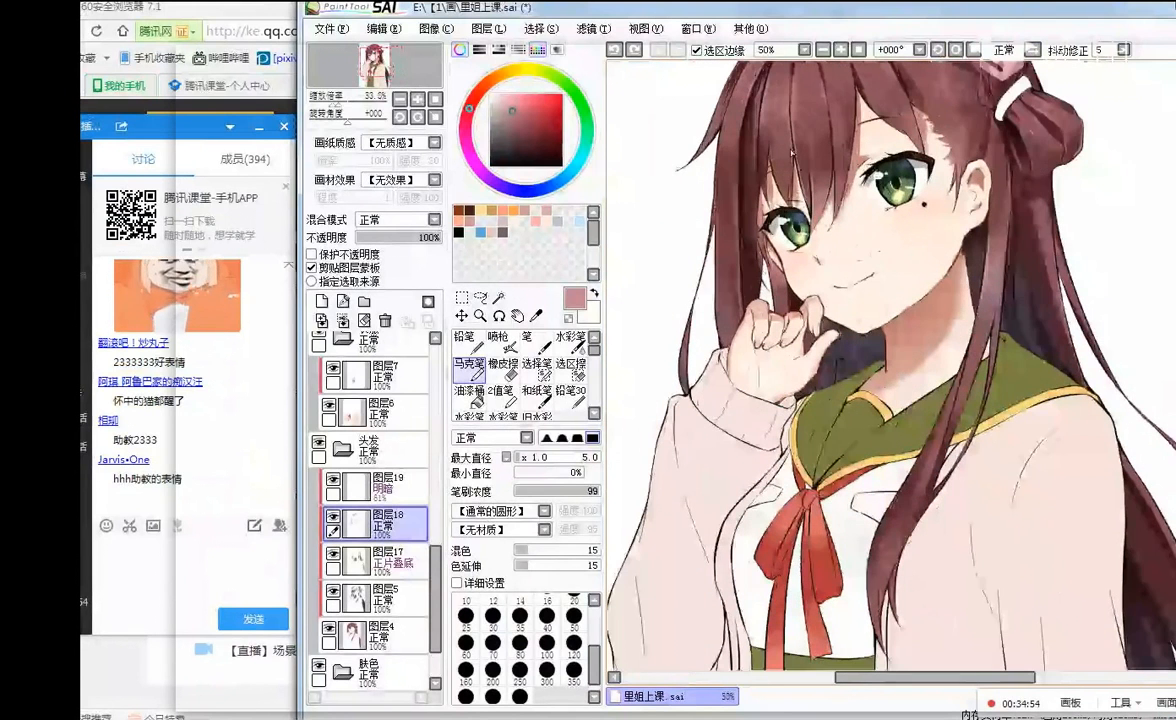
{"action": "scroll", "coordinate": [711, 207], "scroll_direction": "up", "scroll_amount": 1}
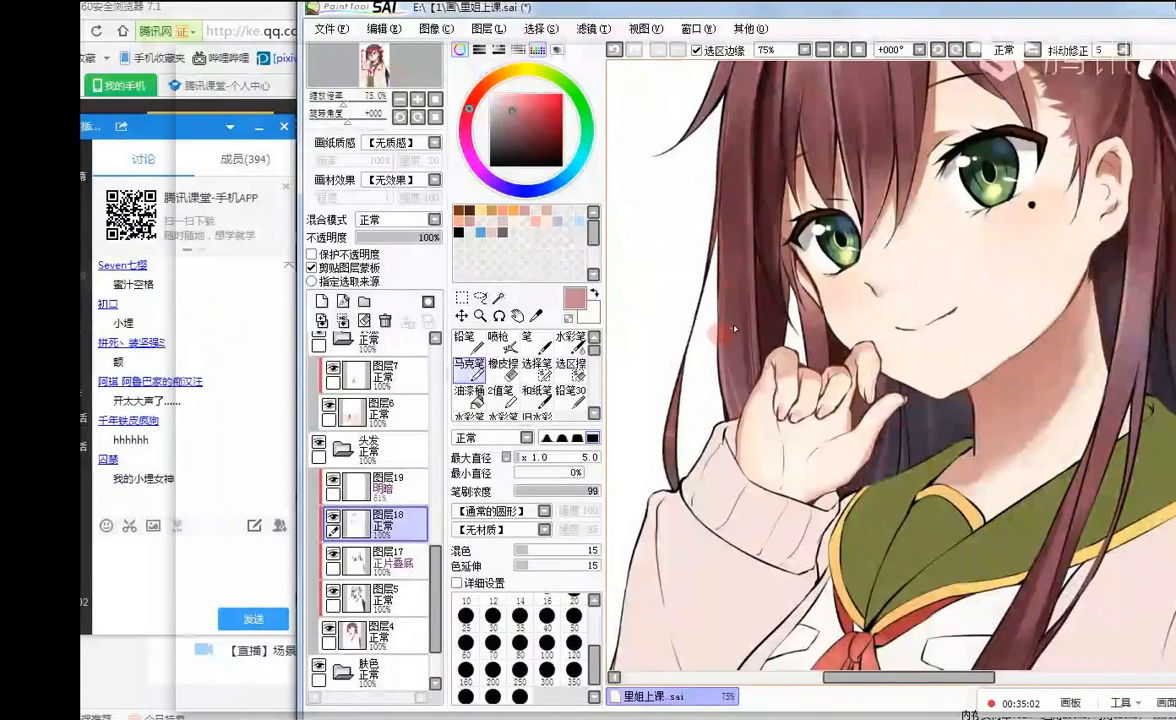
{"action": "scroll", "coordinate": [872, 256], "scroll_direction": "down", "scroll_amount": 1}
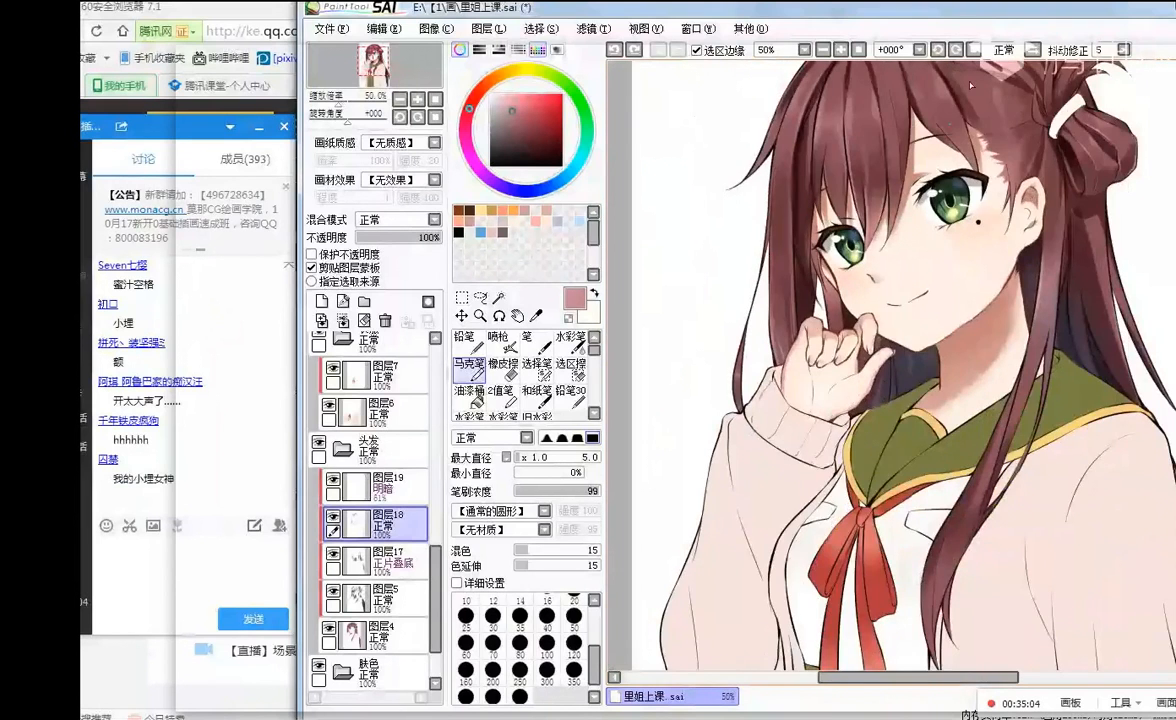
- Mirror the view, switch to 图层19 and choose the airbrush with a pale yellow colour at size 100
{"action": "scroll", "coordinate": [944, 145], "scroll_direction": "down", "scroll_amount": 2}
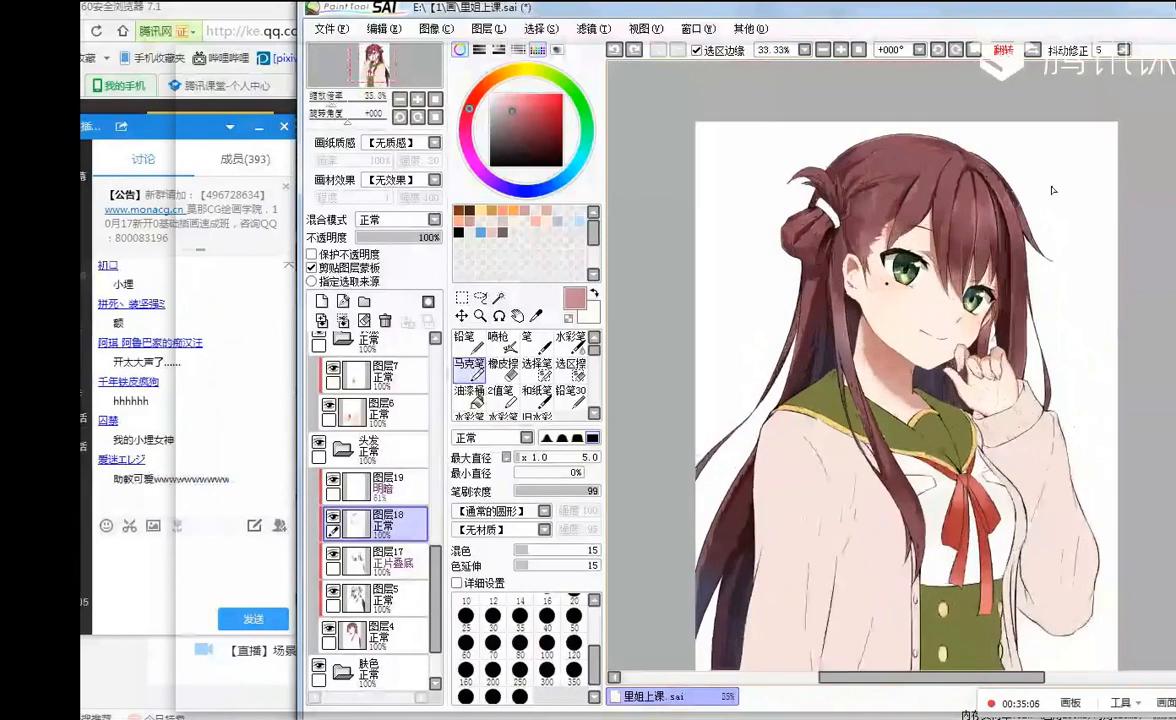
{"action": "scroll", "coordinate": [944, 145], "scroll_direction": "up", "scroll_amount": 2}
{"action": "scroll", "coordinate": [948, 145], "scroll_direction": "down", "scroll_amount": 1}
{"action": "scroll", "coordinate": [948, 145], "scroll_direction": "up", "scroll_amount": 1}
{"action": "scroll", "coordinate": [945, 135], "scroll_direction": "down", "scroll_amount": 1}
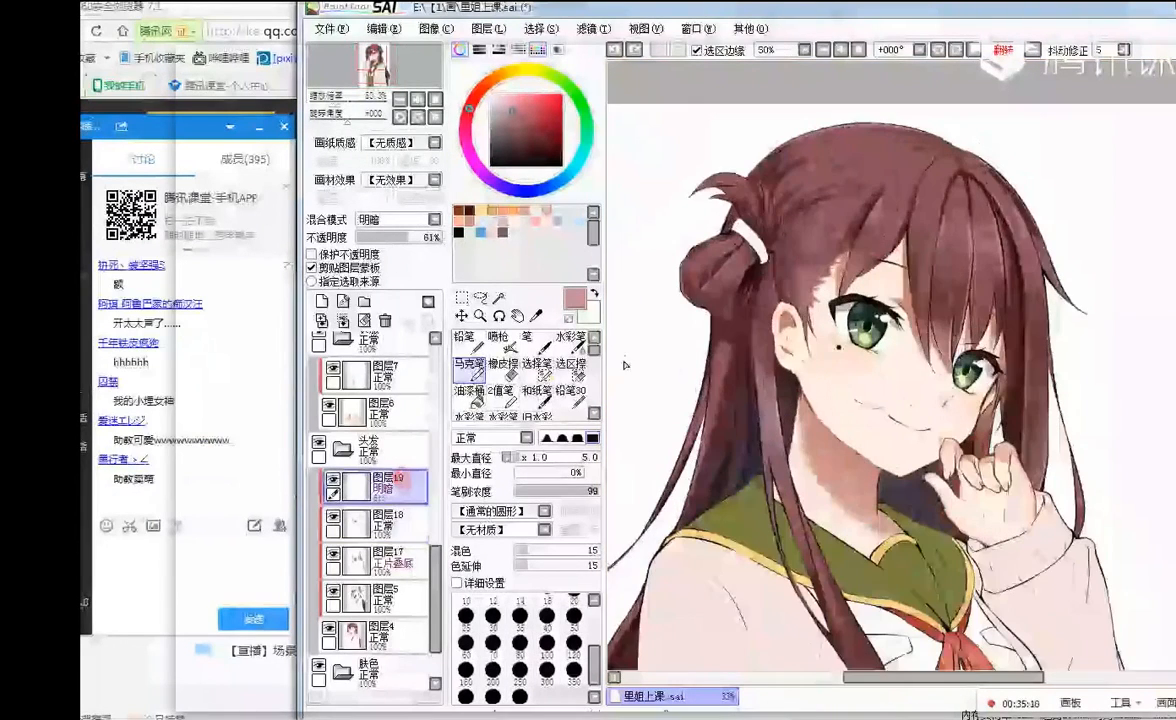
{"action": "left_click", "coordinate": [570, 337]}
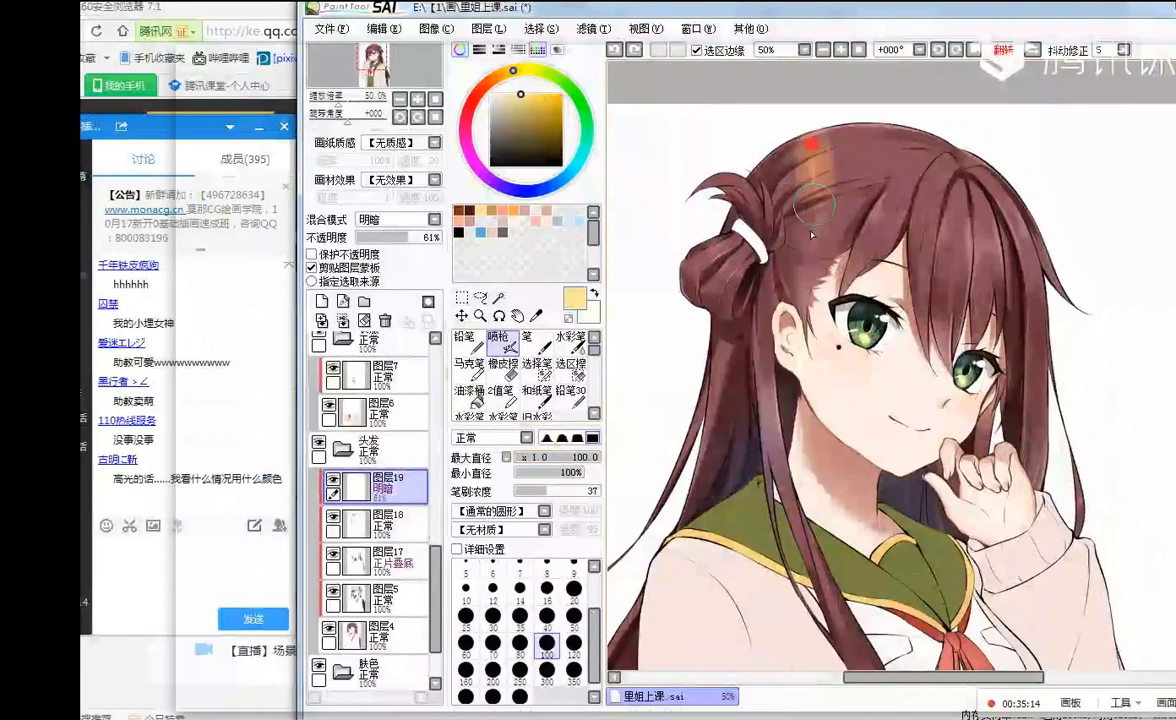
- Try pale yellow airbrush strokes on the crown at sizes 100 and 49, undoing both
{"action": "left_click_drag", "start_coordinate": [809, 160], "coordinate": [810, 178]}
{"action": "key", "text": "ctrl+z"}
{"action": "left_click", "coordinate": [548, 457]}
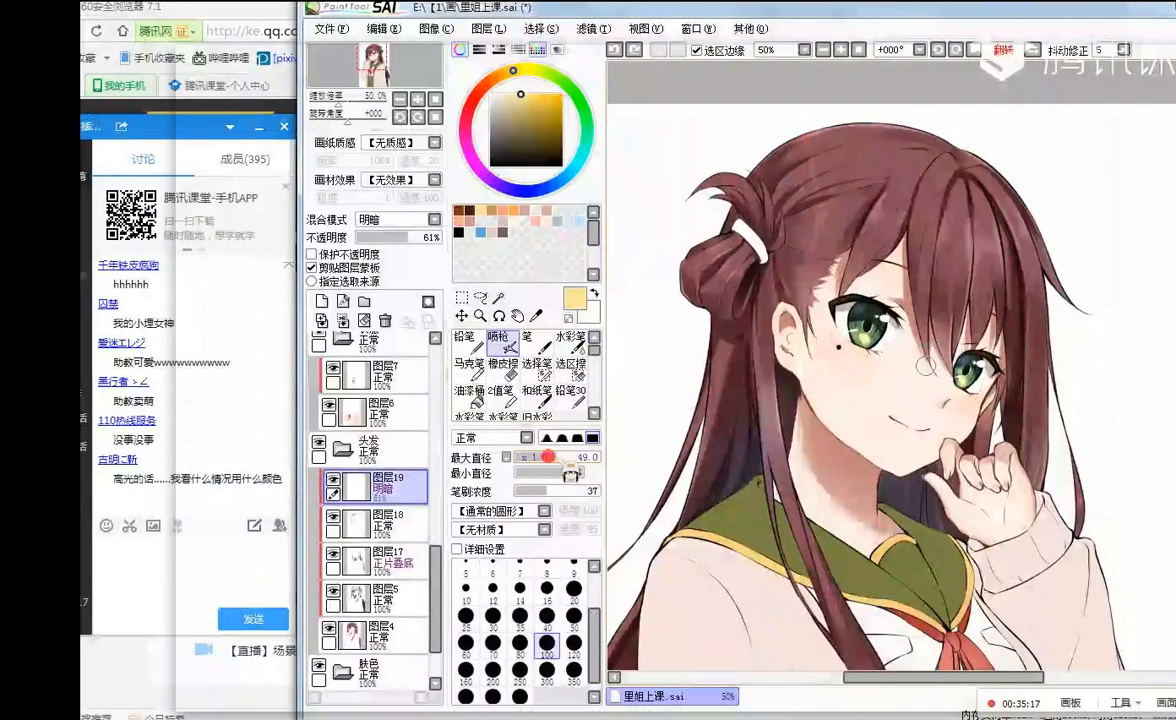
{"action": "left_click_drag", "start_coordinate": [818, 129], "coordinate": [828, 215]}
{"action": "key", "text": "ctrl+z"}
- Set the airbrush to size 100 and density 20, and spray a soft yellow glow from the crown down to the ear
{"action": "left_click_drag", "start_coordinate": [556, 457], "coordinate": [606, 460]}
{"action": "left_click", "coordinate": [534, 491]}
{"action": "left_click_drag", "start_coordinate": [800, 124], "coordinate": [801, 271]}
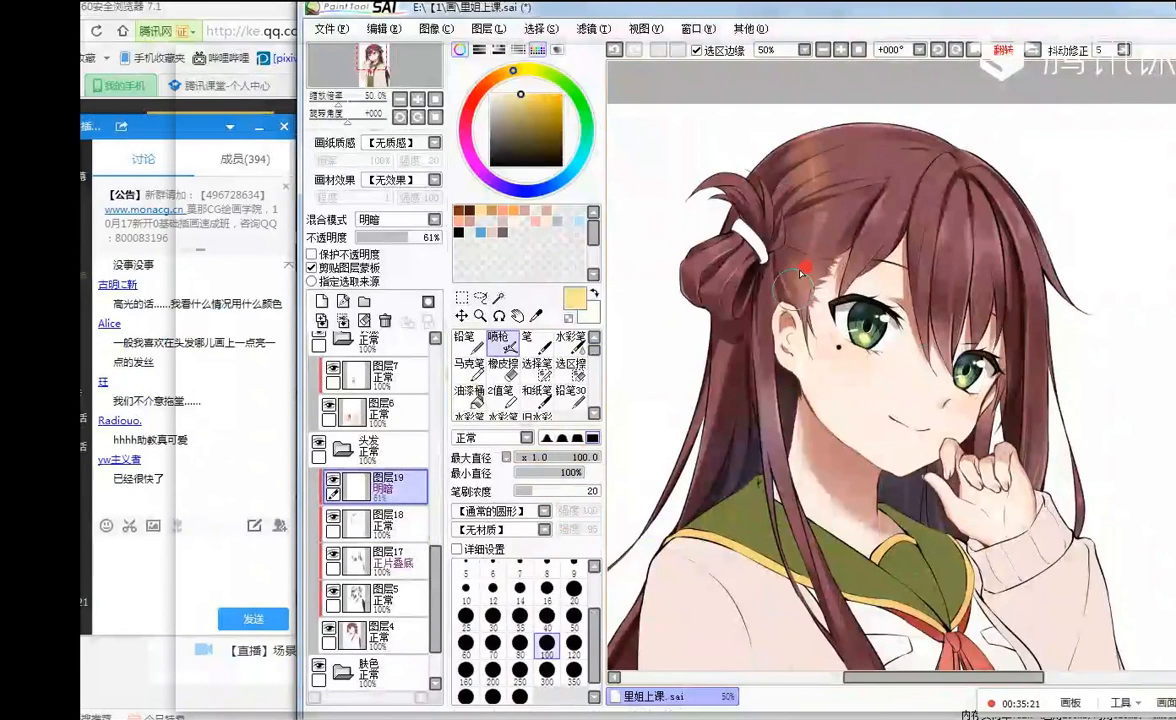
- Spray the soft yellow glow with the size 100 airbrush over the temple, across the bangs and onto the bun
{"action": "left_click_drag", "start_coordinate": [817, 225], "coordinate": [810, 262]}
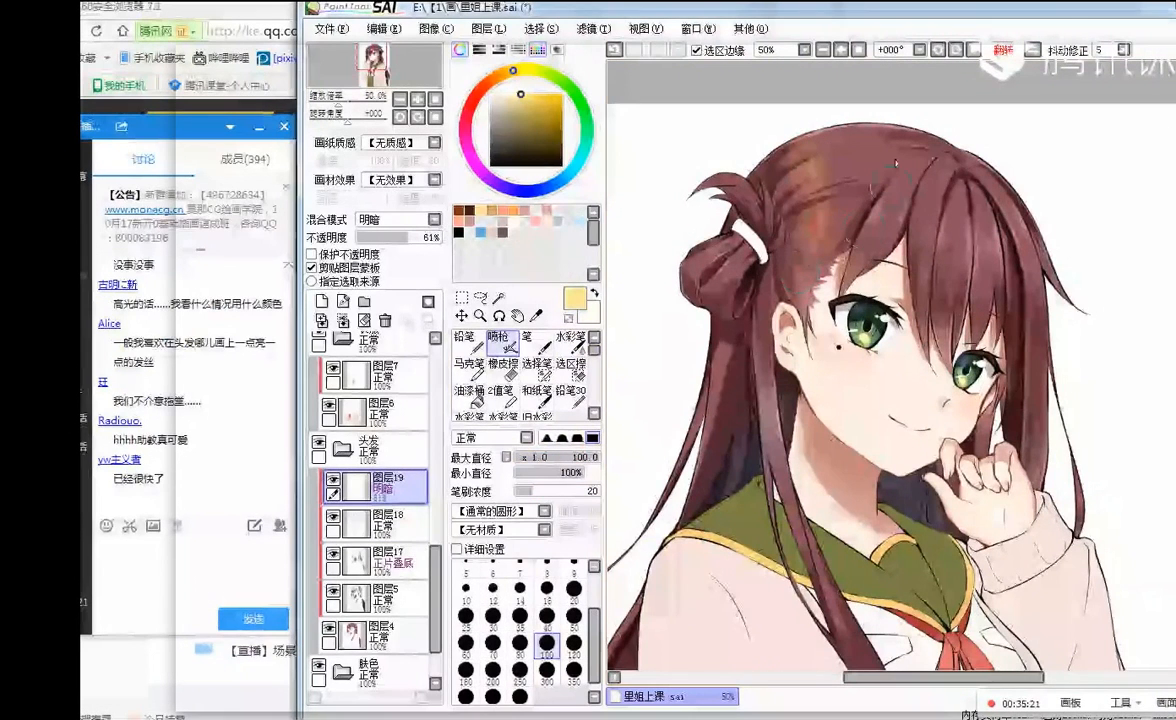
{"action": "mouse_move", "coordinate": [896, 163]}
{"action": "left_mouse_down"}
{"action": "mouse_move", "coordinate": [905, 231]}
{"action": "mouse_move", "coordinate": [891, 221]}
{"action": "left_mouse_up"}
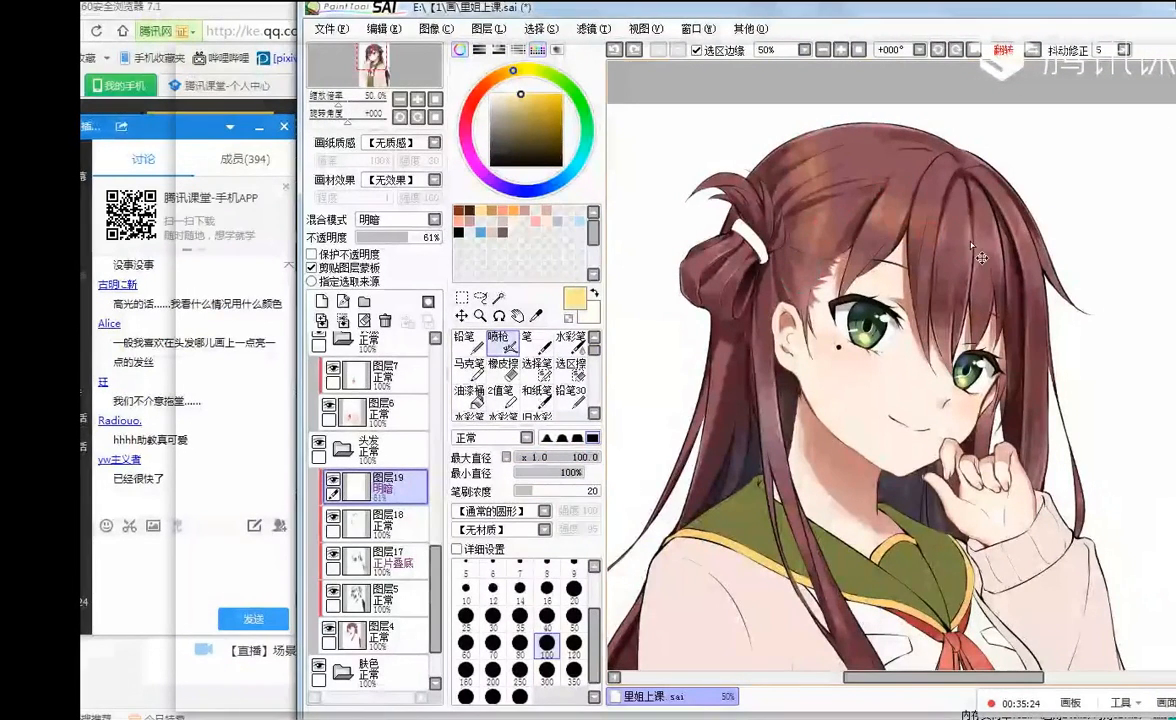
{"action": "left_click_drag", "start_coordinate": [999, 234], "coordinate": [1013, 217]}
{"action": "left_click_drag", "start_coordinate": [656, 231], "coordinate": [678, 287]}
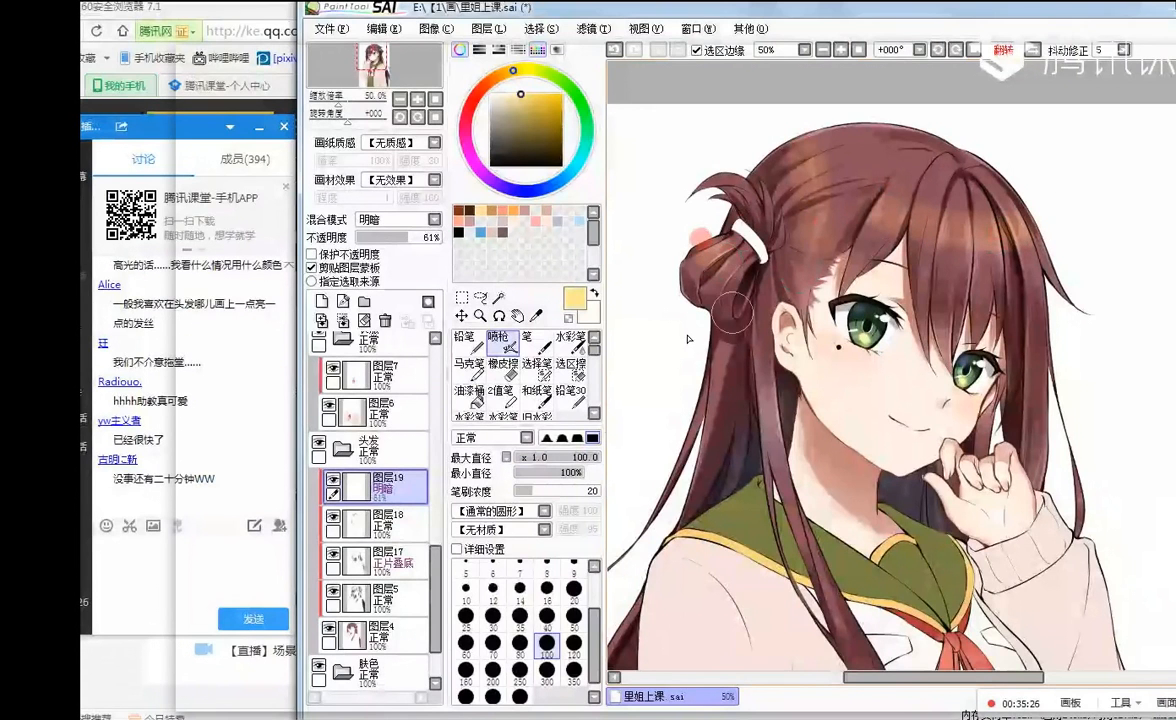
- Soften the yellow glow across the crown and bangs with the 模糊 brush at size 97, and turn off the mirrored view
{"action": "left_click_drag", "start_coordinate": [594, 355], "coordinate": [592, 400]}
{"action": "left_click", "coordinate": [568, 383]}
{"action": "left_click", "coordinate": [571, 457]}
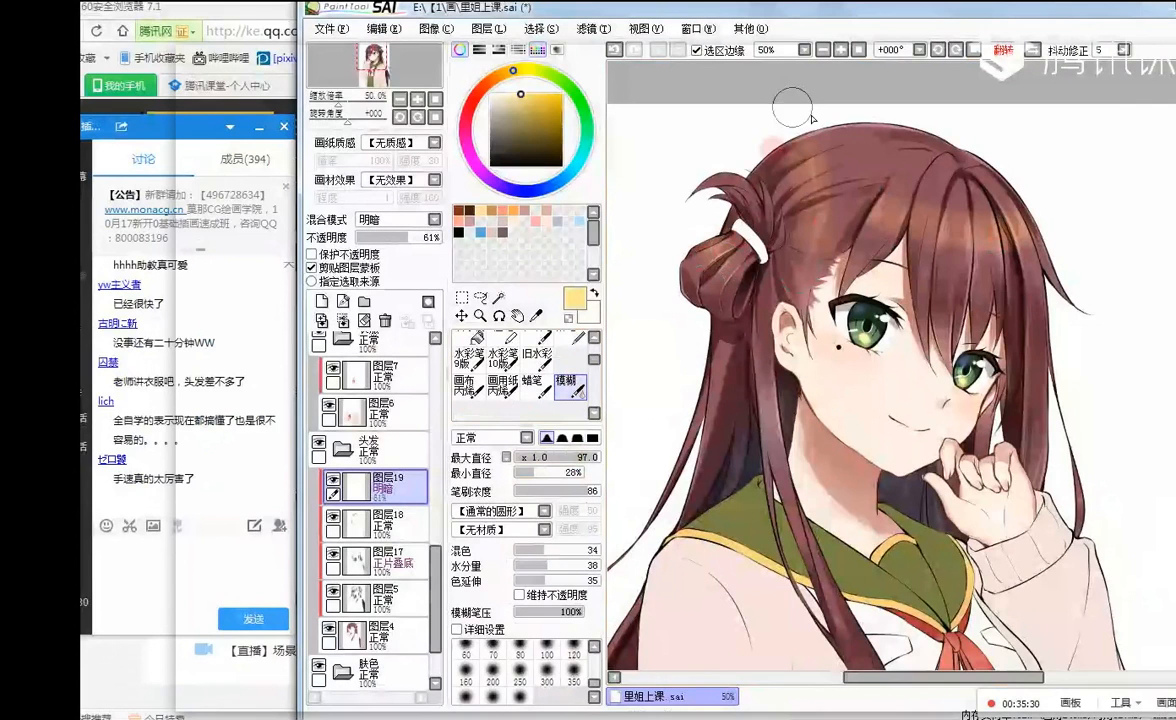
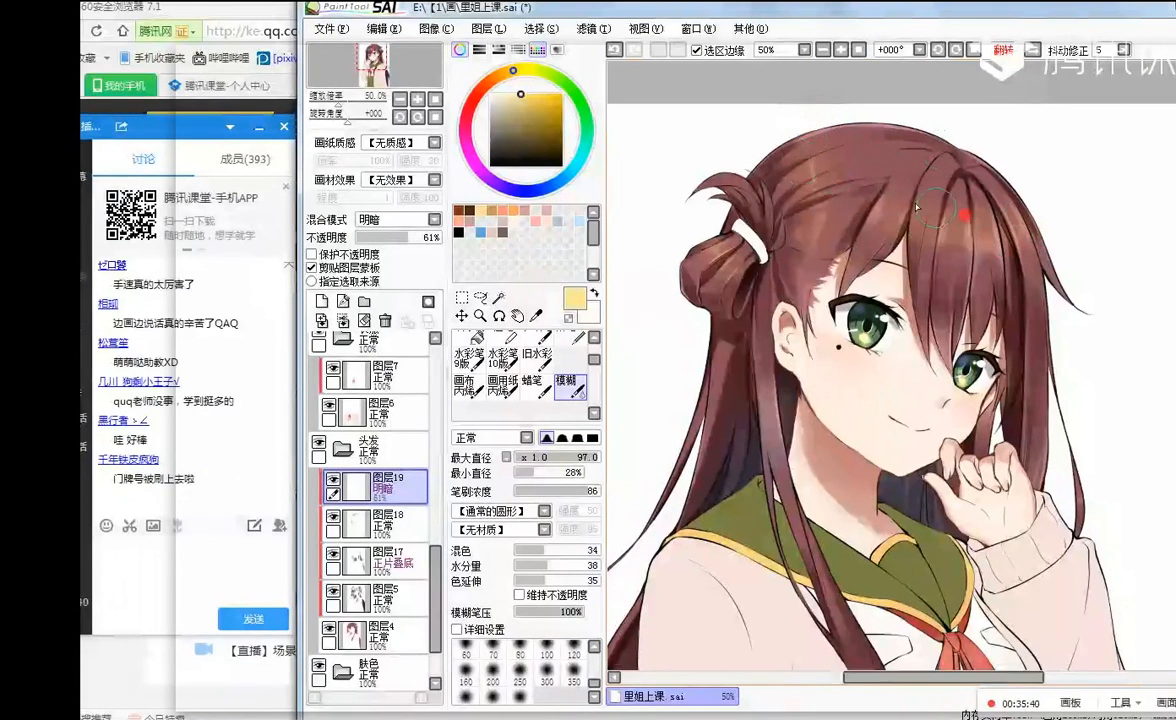
{"action": "left_click", "coordinate": [1034, 52]}
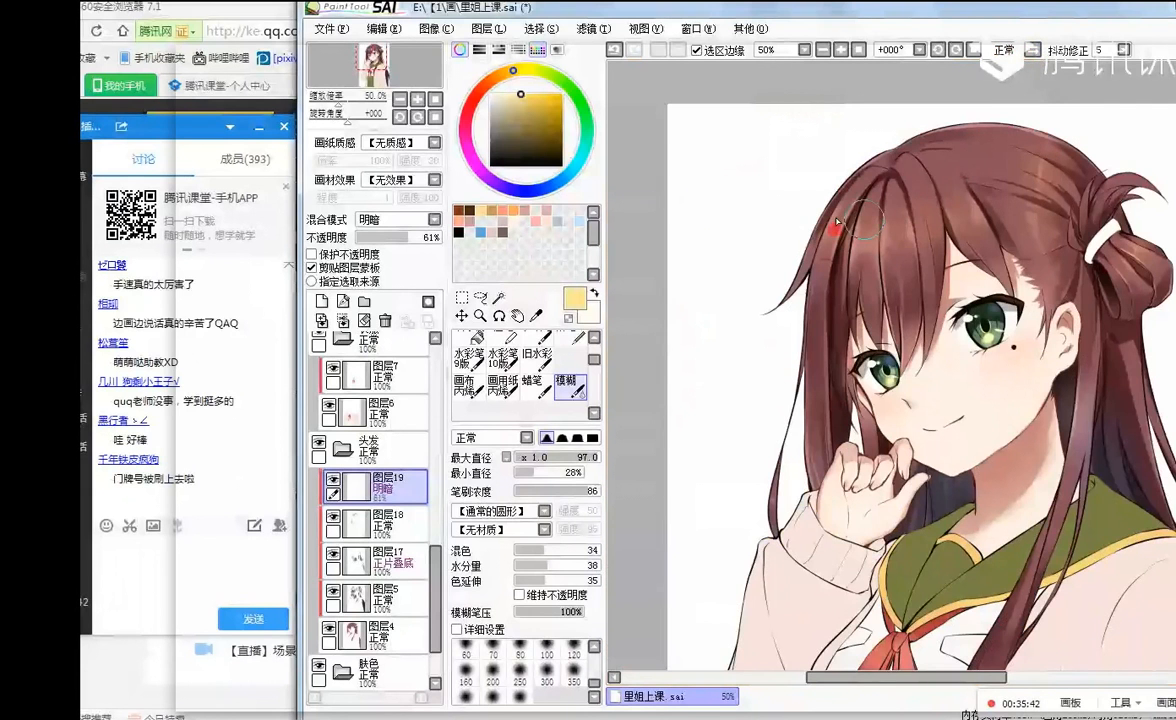
{"action": "left_click_drag", "start_coordinate": [1062, 131], "coordinate": [1043, 163]}
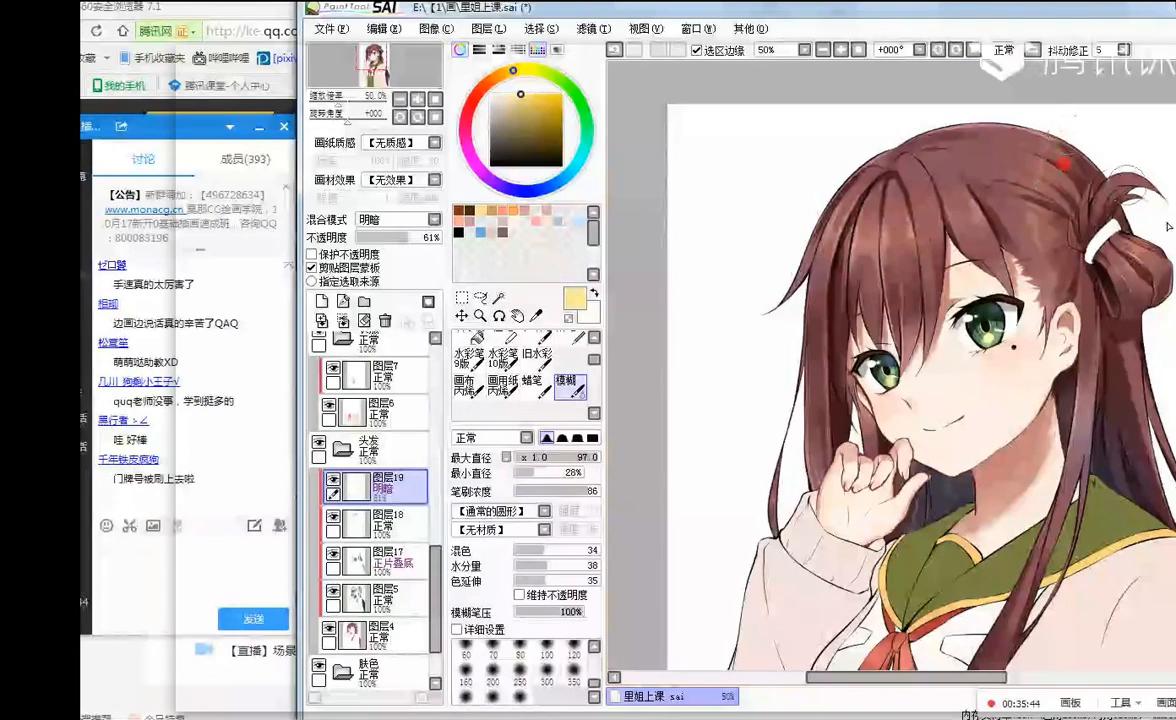
{"action": "scroll", "coordinate": [950, 126], "scroll_direction": "down", "scroll_amount": 1}
{"action": "scroll", "coordinate": [904, 147], "scroll_direction": "up", "scroll_amount": 1}
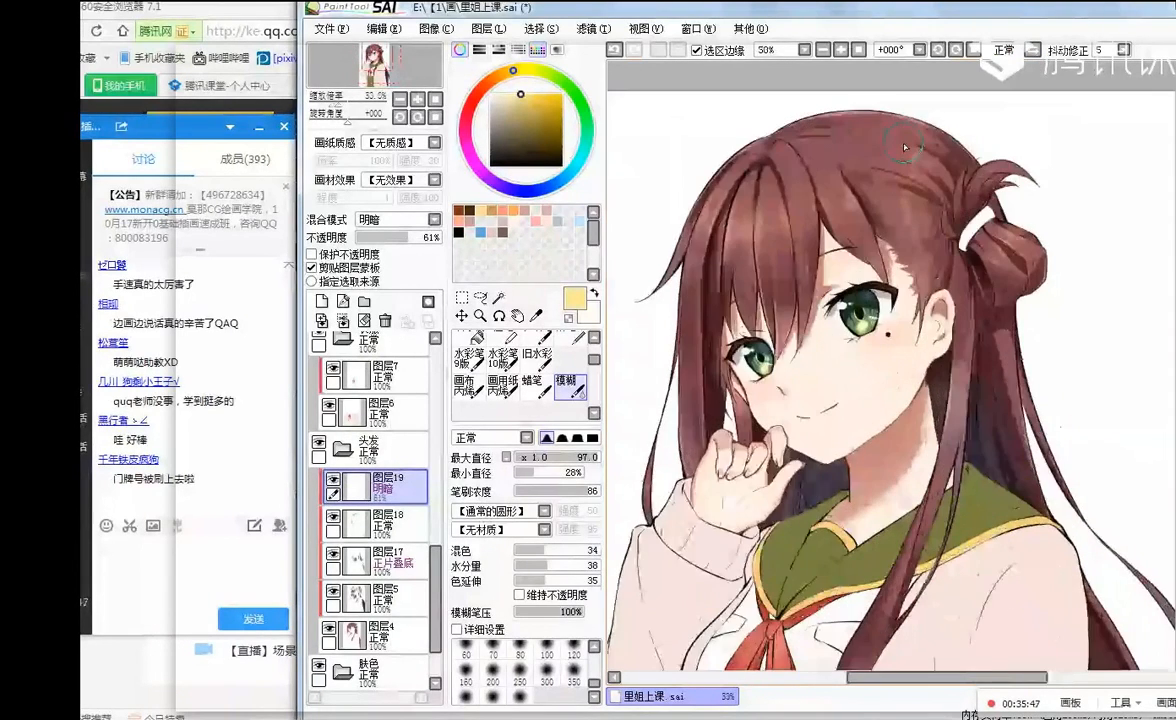
{"action": "scroll", "coordinate": [905, 147], "scroll_direction": "down", "scroll_amount": 1}
{"action": "scroll", "coordinate": [905, 147], "scroll_direction": "up", "scroll_amount": 2}
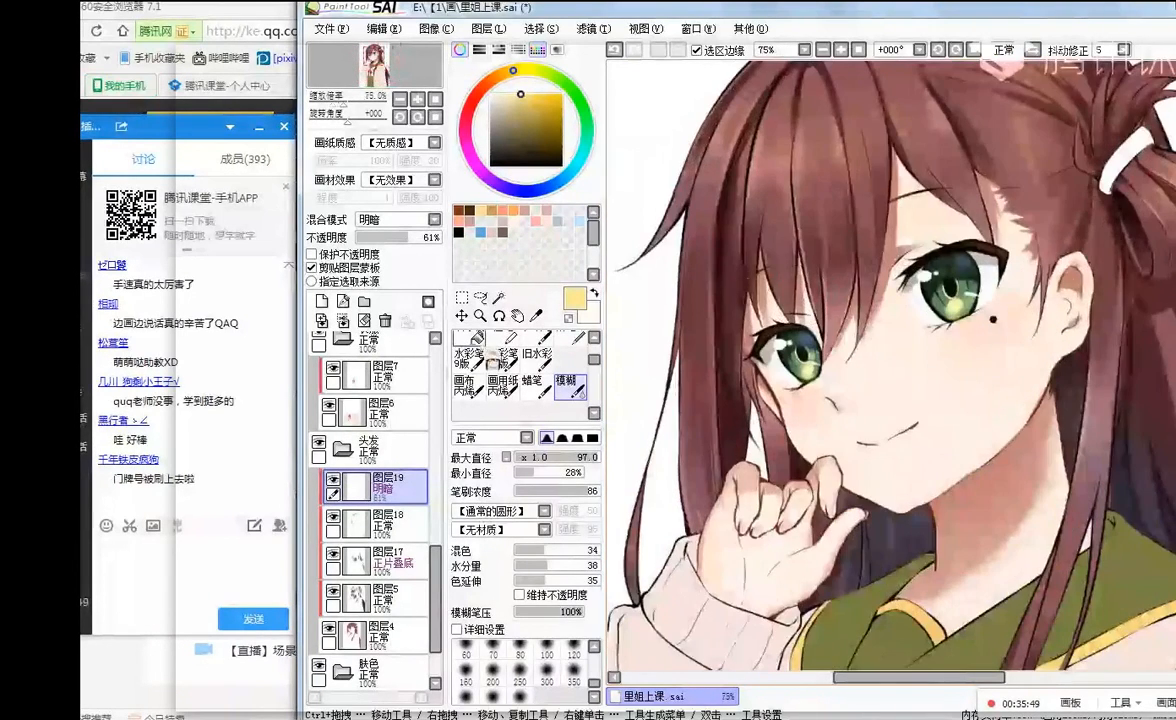
{"action": "scroll", "coordinate": [470, 345], "scroll_direction": "up", "scroll_amount": 3}
{"action": "left_click", "coordinate": [464, 337]}
{"action": "scroll", "coordinate": [756, 298], "scroll_direction": "down", "scroll_amount": 1}
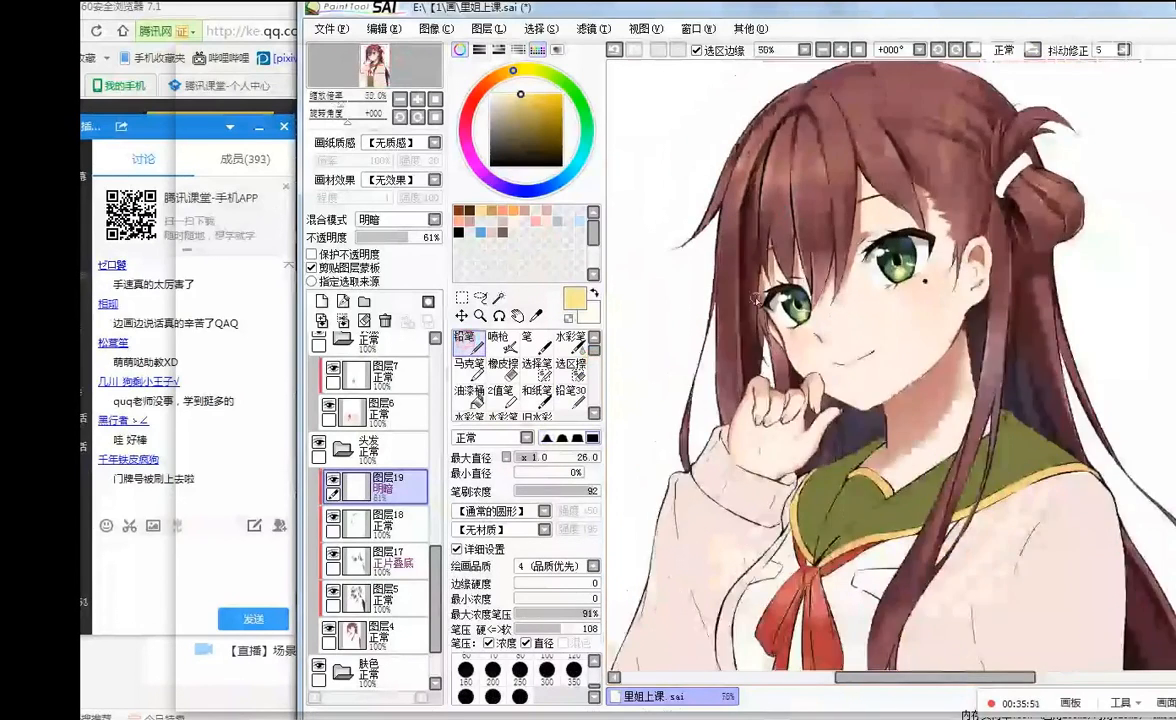
{"action": "scroll", "coordinate": [756, 298], "scroll_direction": "up", "scroll_amount": 1}
{"action": "left_click", "coordinate": [501, 95]}
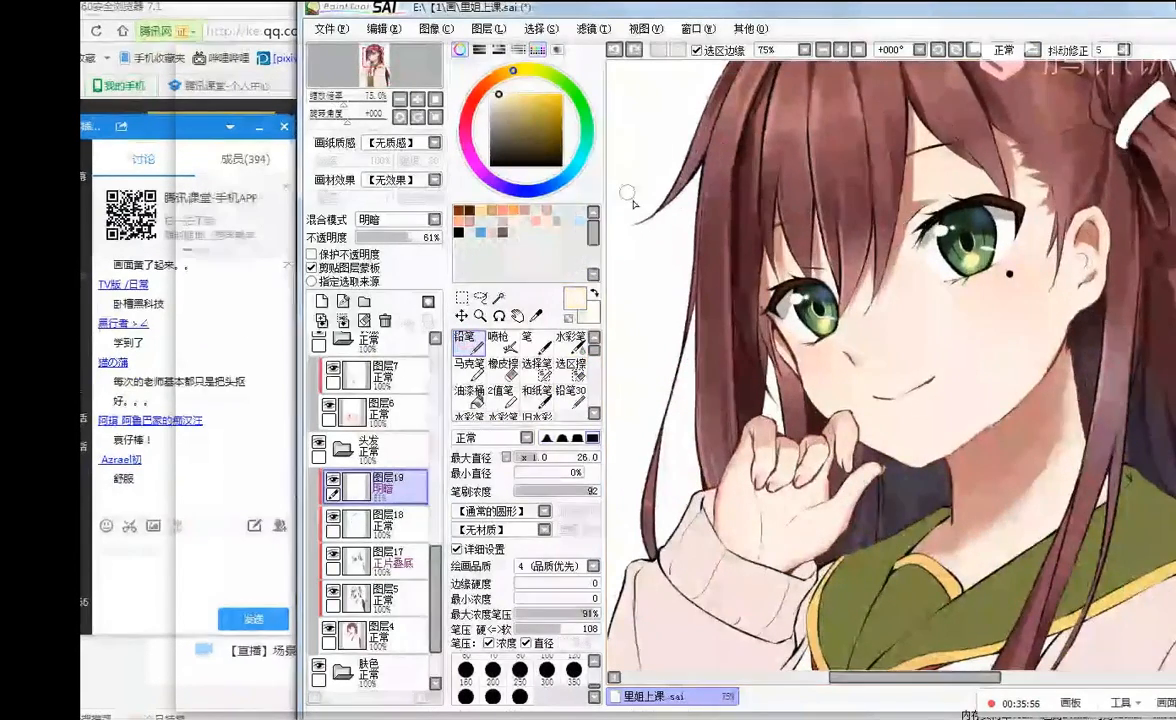
- Choose the airbrush at size 100 with the blue swatch and tint the lower ends of the long hair
{"action": "left_click", "coordinate": [497, 338]}
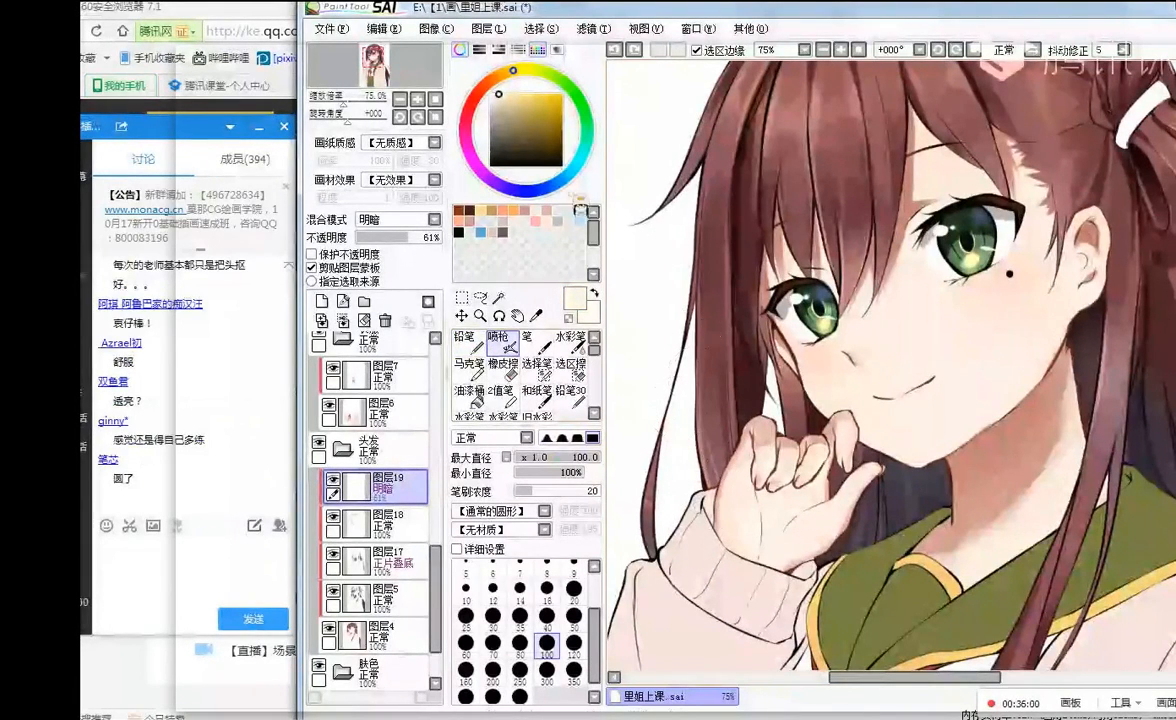
{"action": "left_click", "coordinate": [481, 232]}
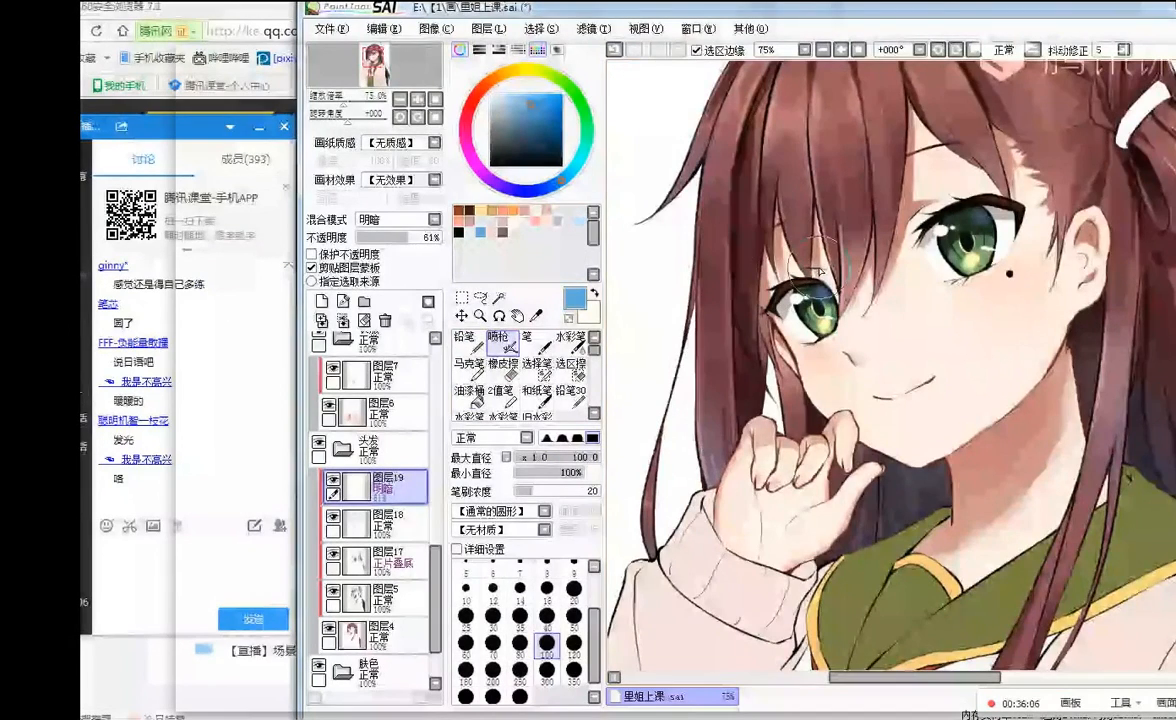
{"action": "scroll", "coordinate": [819, 272], "scroll_direction": "down", "scroll_amount": 3}
{"action": "left_click_drag", "start_coordinate": [879, 232], "coordinate": [794, 148]}
{"action": "left_click_drag", "start_coordinate": [1013, 454], "coordinate": [1017, 478]}
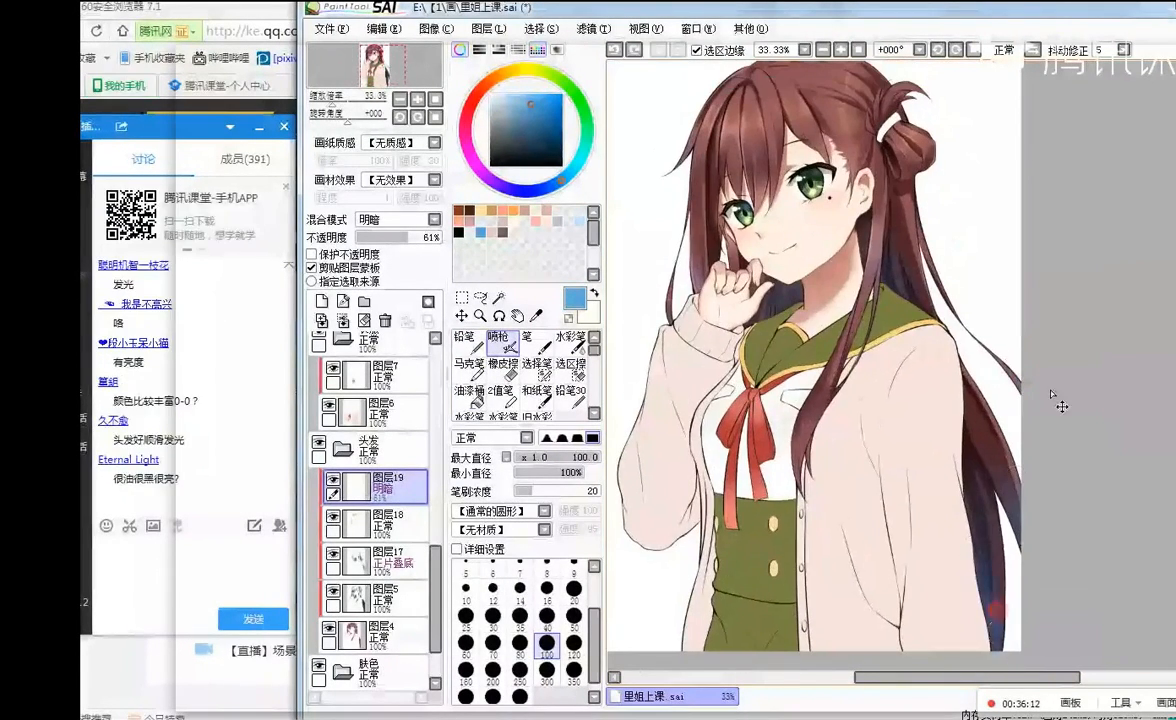
- Select the 头发 line-art layer in the 线稿 folder and add a new layer clipped to it
{"action": "scroll", "coordinate": [776, 212], "scroll_direction": "down", "scroll_amount": 1}
{"action": "left_click_drag", "start_coordinate": [771, 120], "coordinate": [771, 135]}
{"action": "scroll", "coordinate": [771, 135], "scroll_direction": "up", "scroll_amount": 1}
{"action": "scroll", "coordinate": [770, 132], "scroll_direction": "up", "scroll_amount": 3}
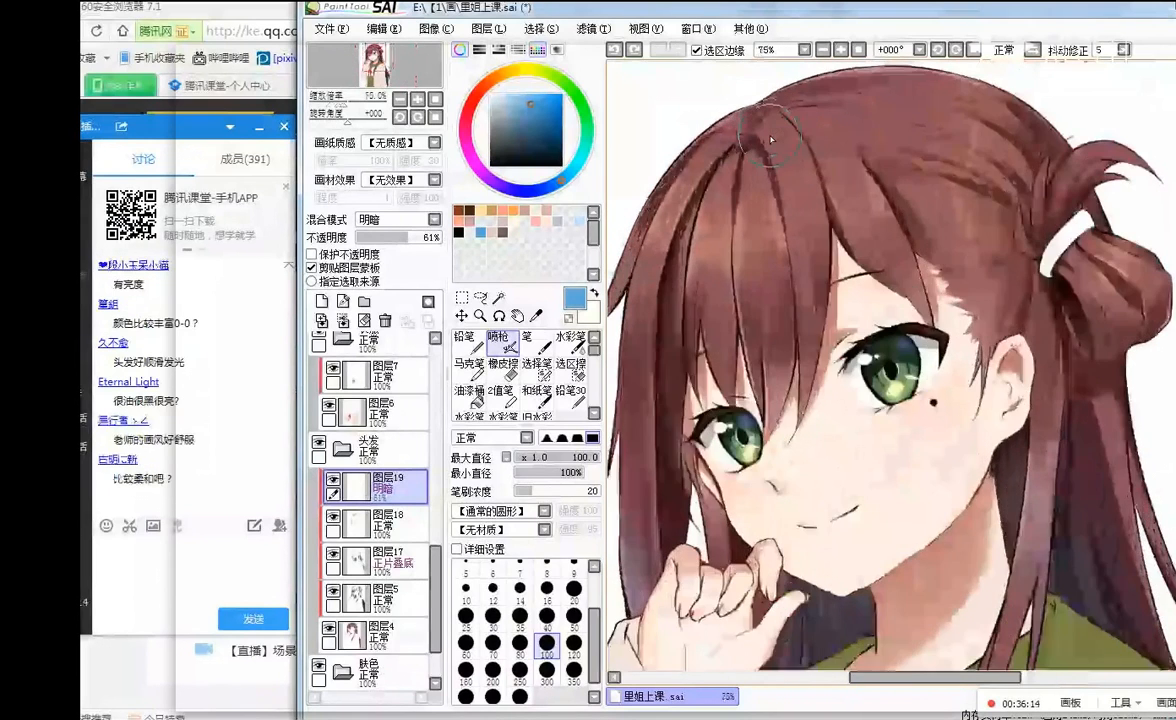
{"action": "scroll", "coordinate": [771, 140], "scroll_direction": "down", "scroll_amount": 1}
{"action": "scroll", "coordinate": [380, 500], "scroll_direction": "up", "scroll_amount": 5}
{"action": "left_click", "coordinate": [401, 421]}
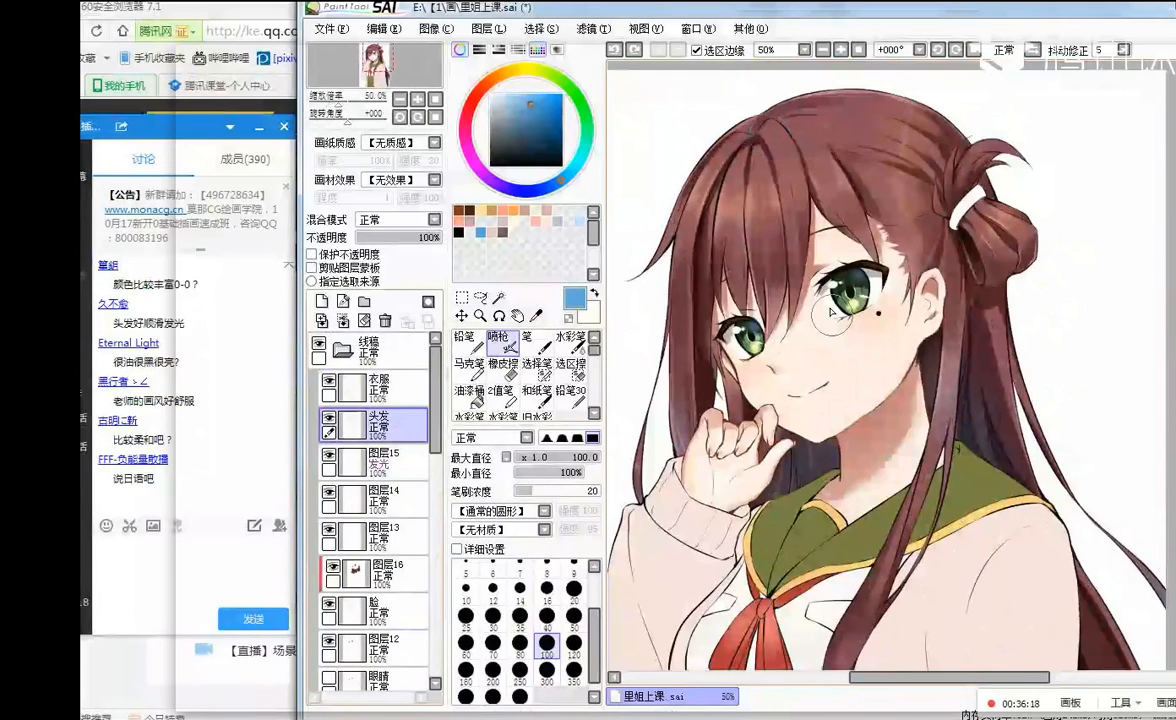
{"action": "scroll", "coordinate": [830, 312], "scroll_direction": "up", "scroll_amount": 1}
{"action": "right_click", "coordinate": [829, 361]}
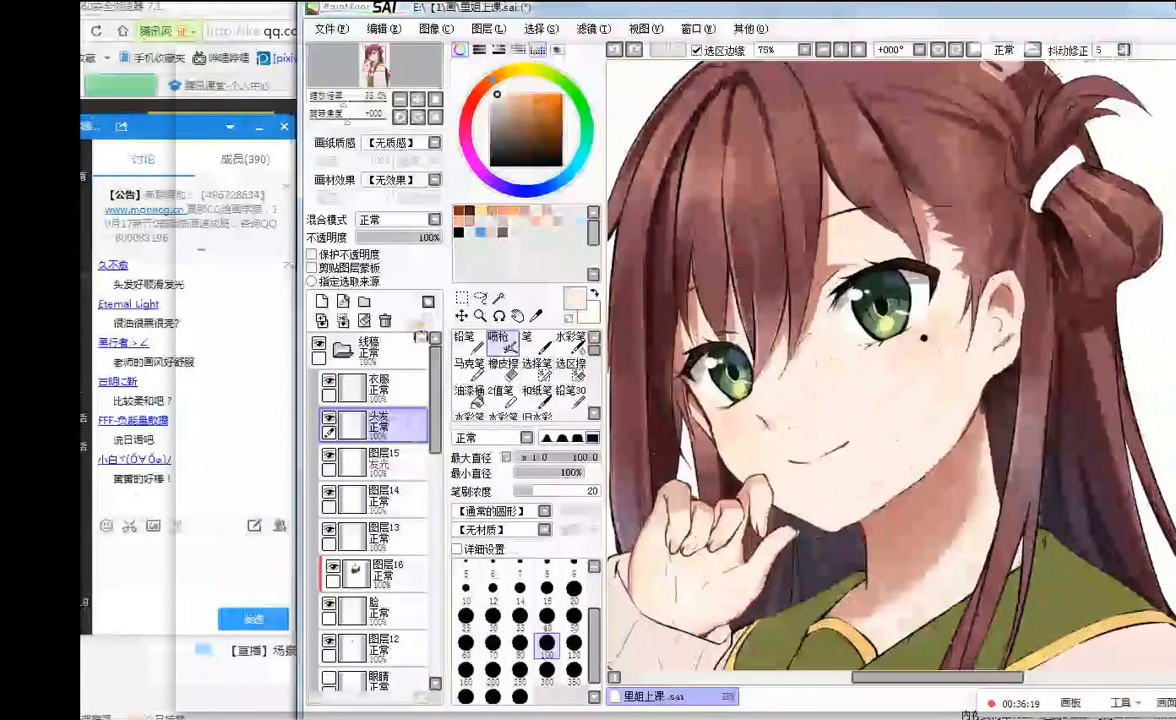
{"action": "left_click", "coordinate": [398, 354]}
{"action": "left_click", "coordinate": [321, 301]}
{"action": "left_click", "coordinate": [312, 268]}
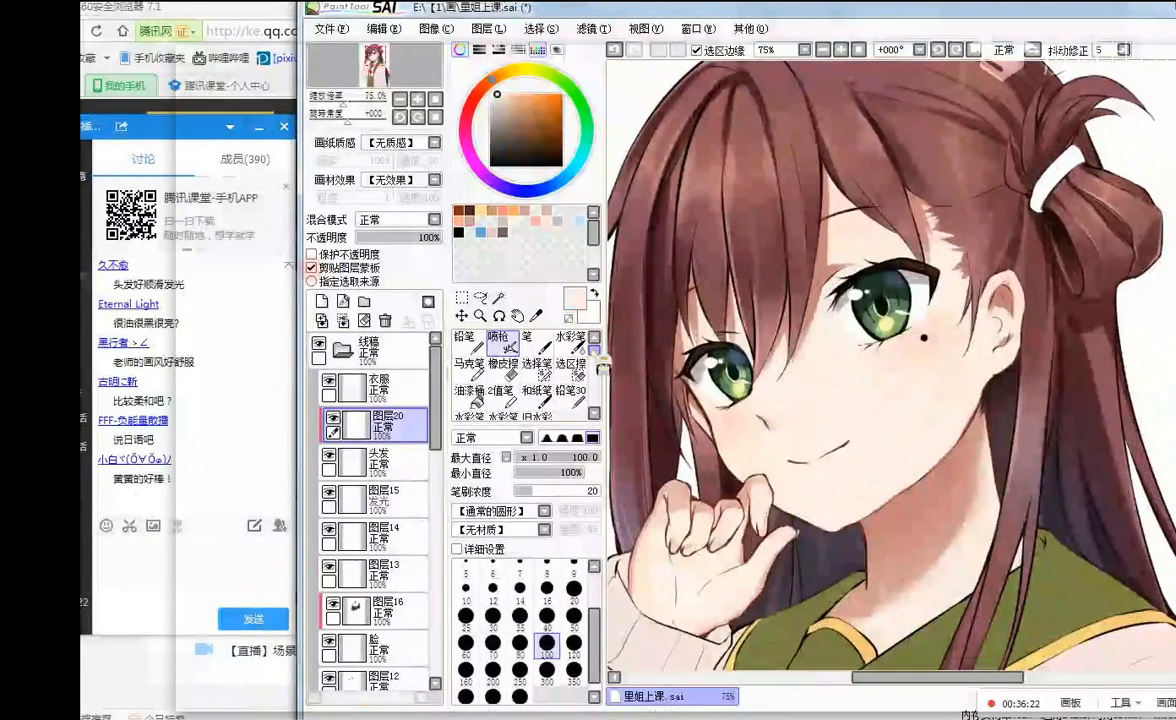
- Tint the hair line art near the face orange-brown with the 水彩笔 at size 150, and merge the clipped layer into 头发
{"action": "left_click", "coordinate": [570, 338]}
{"action": "left_click", "coordinate": [534, 112]}
{"action": "left_click", "coordinate": [483, 88]}
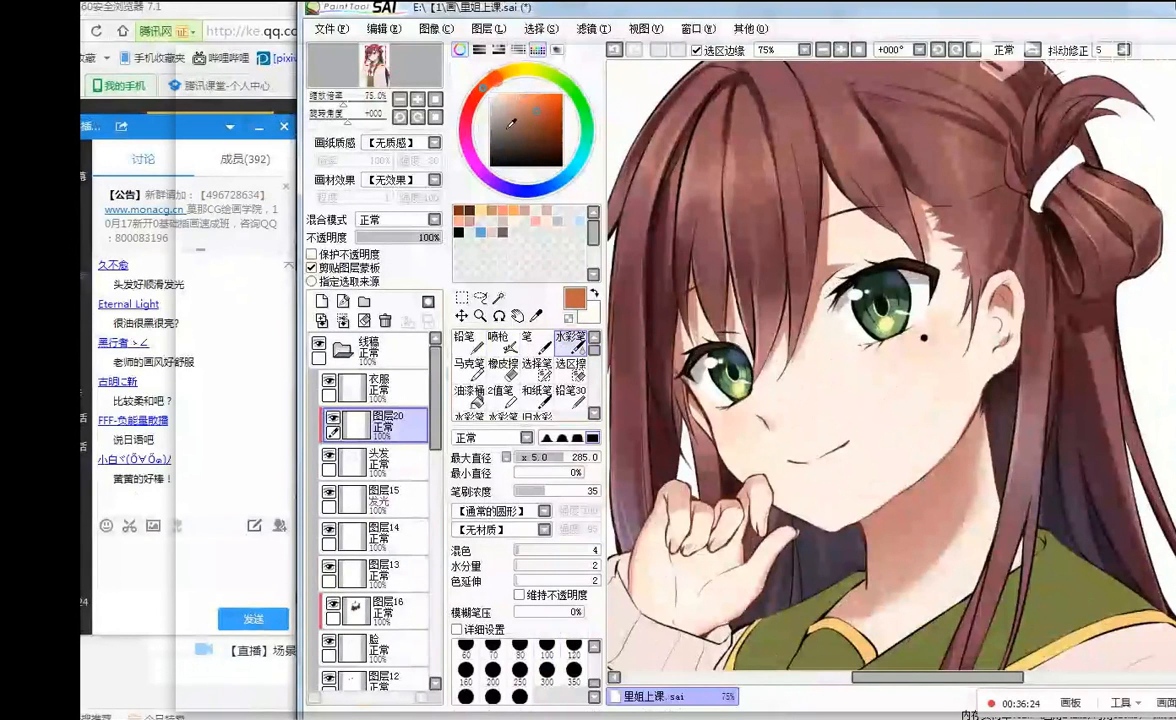
{"action": "left_click", "coordinate": [567, 456]}
{"action": "left_click", "coordinate": [545, 456]}
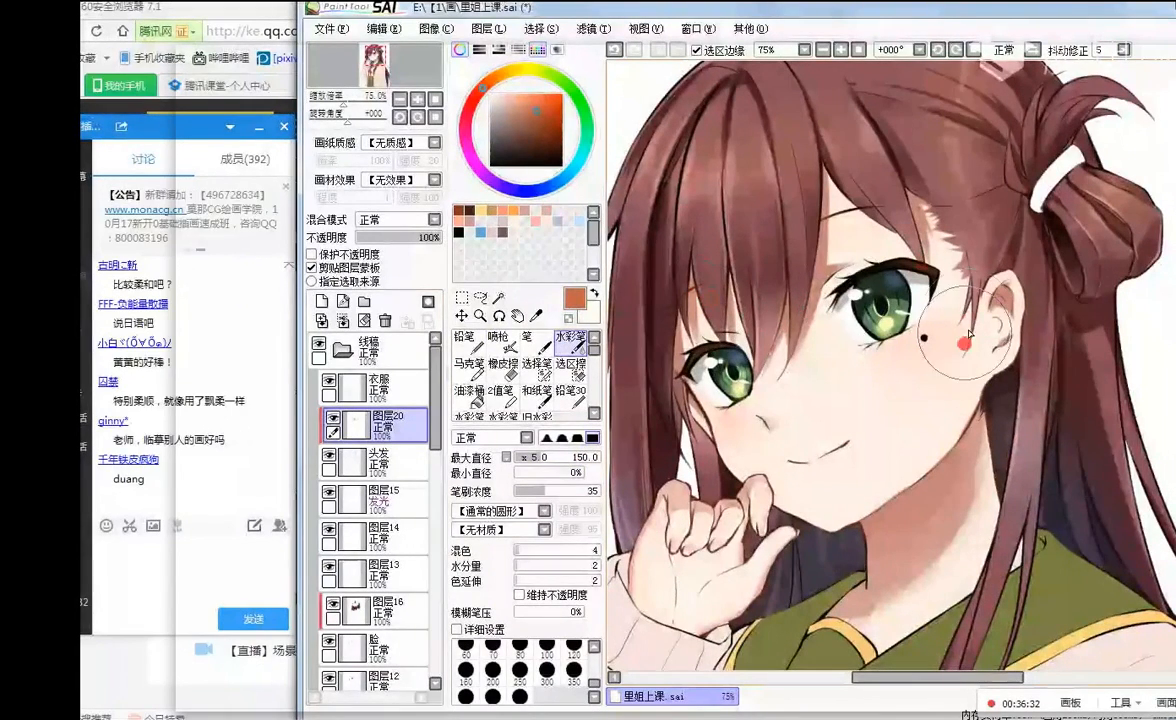
{"action": "scroll", "coordinate": [921, 218], "scroll_direction": "down", "scroll_amount": 1}
{"action": "left_click", "coordinate": [342, 320]}
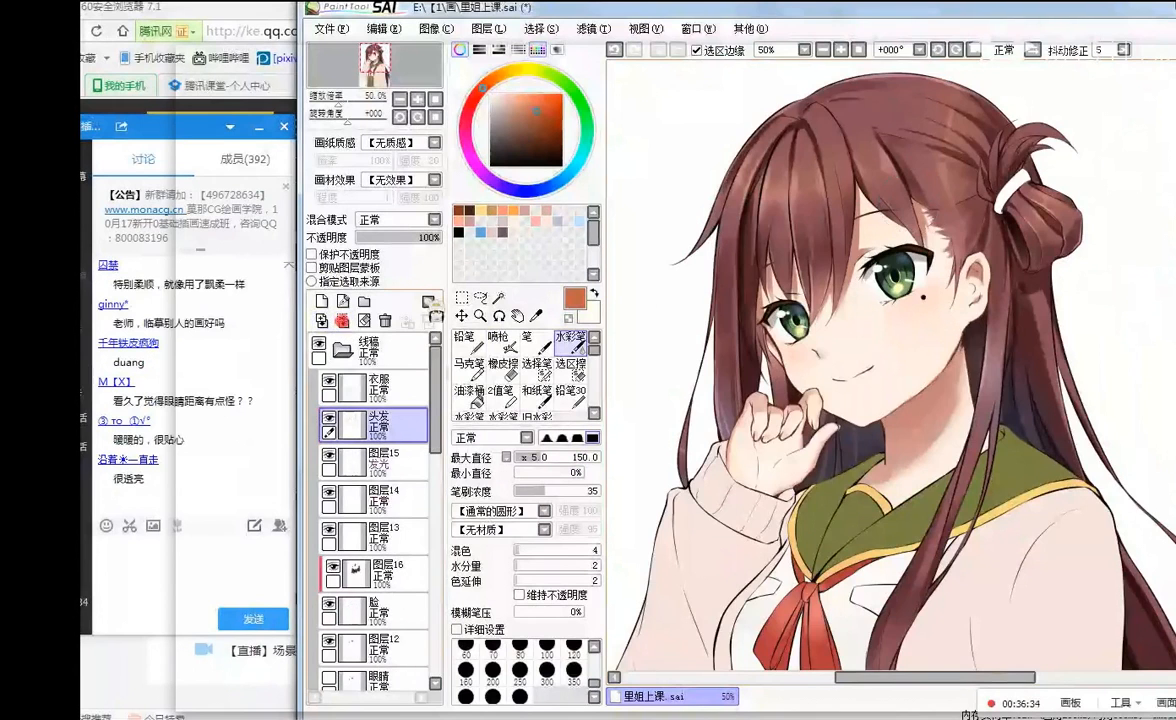
{"action": "scroll", "coordinate": [764, 211], "scroll_direction": "down", "scroll_amount": 1}
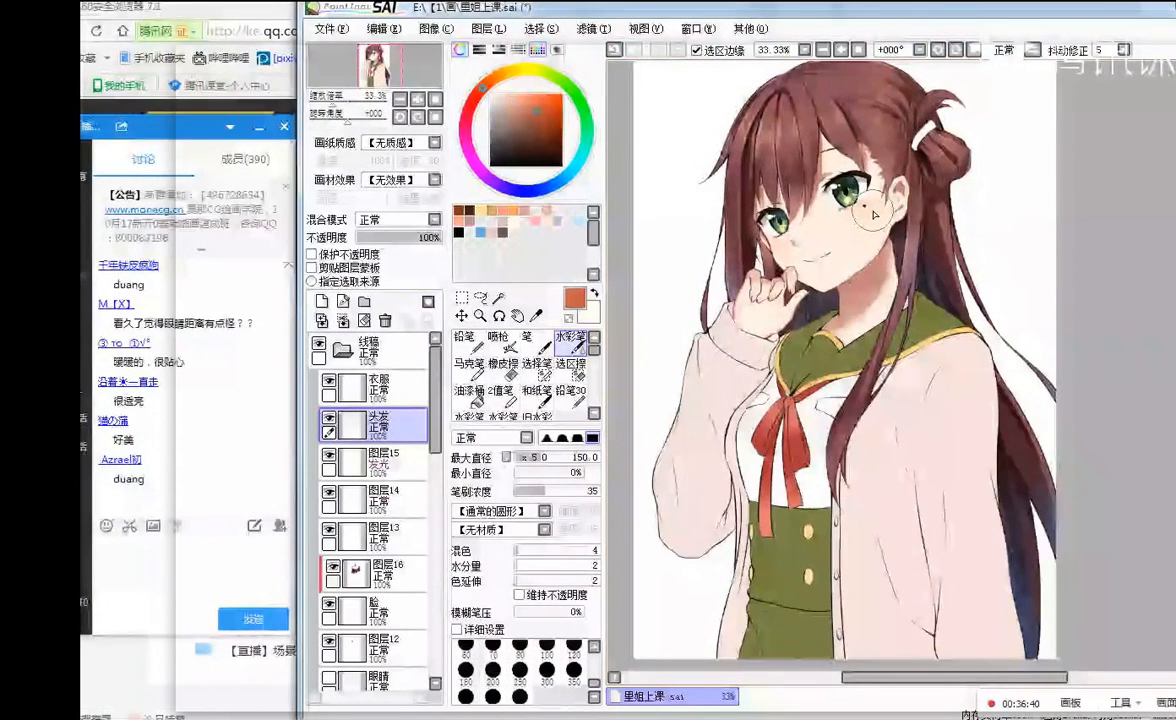
{"action": "left_click_drag", "start_coordinate": [862, 500], "coordinate": [850, 455]}
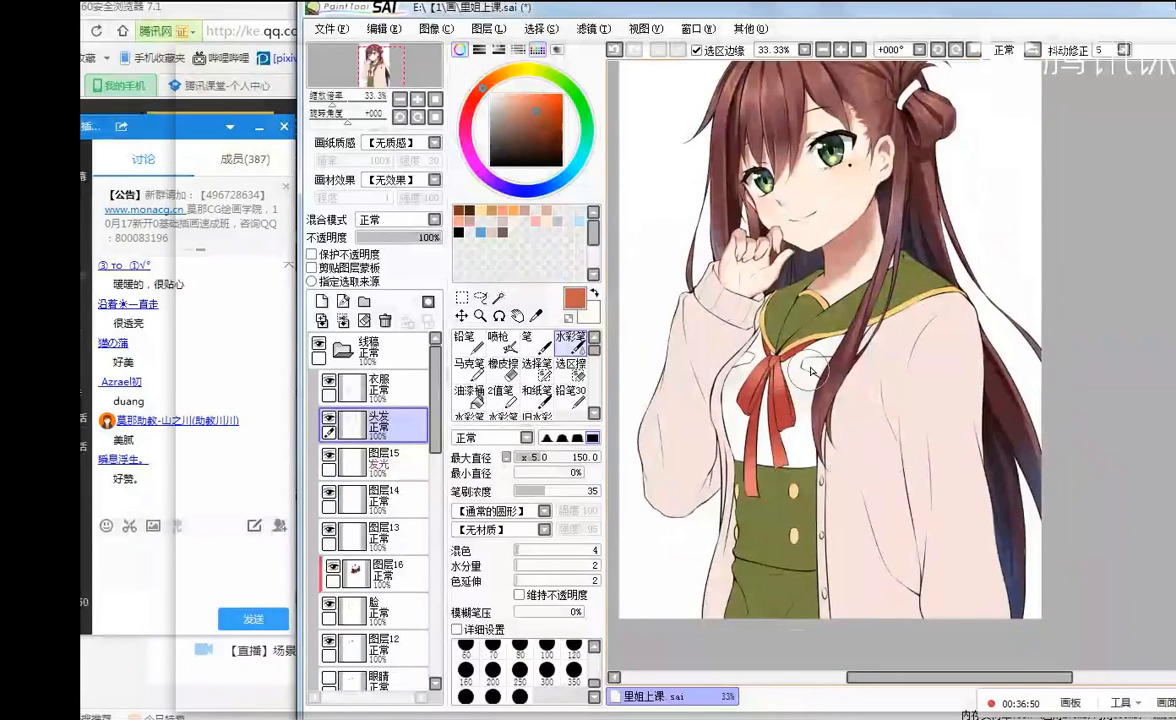
{"action": "left_click_drag", "start_coordinate": [1150, 402], "coordinate": [1150, 396]}
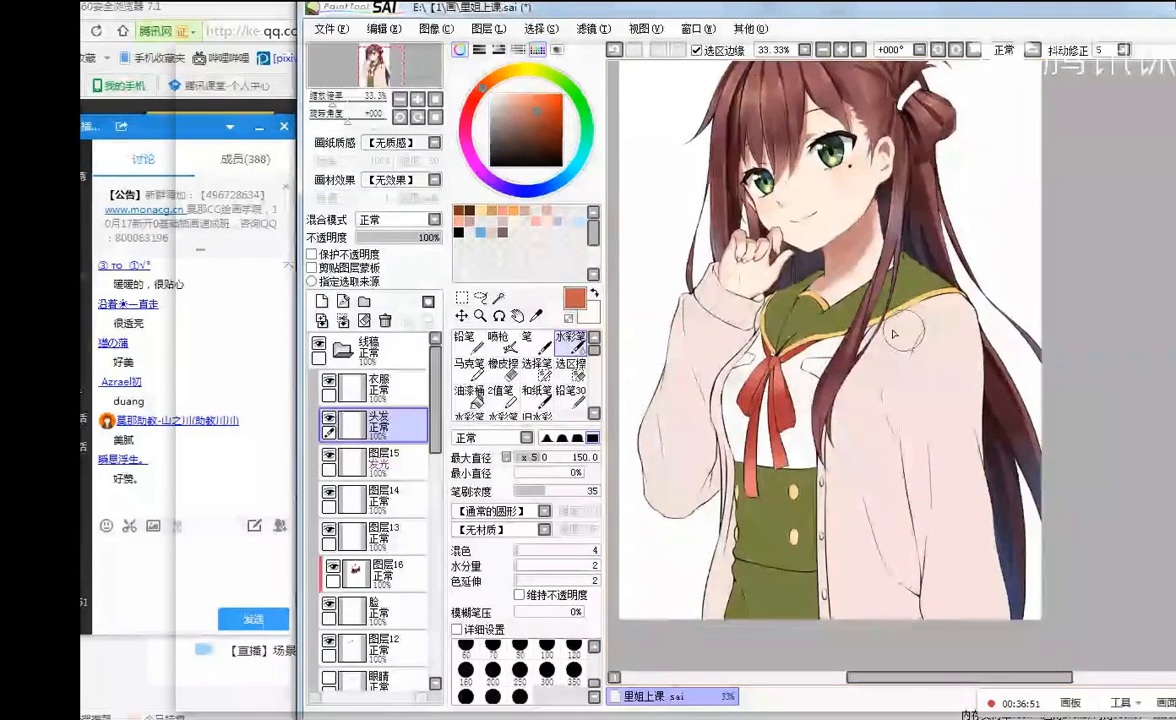
{"action": "scroll", "coordinate": [898, 328], "scroll_direction": "down", "scroll_amount": 1}
{"action": "scroll", "coordinate": [898, 328], "scroll_direction": "up", "scroll_amount": 1}
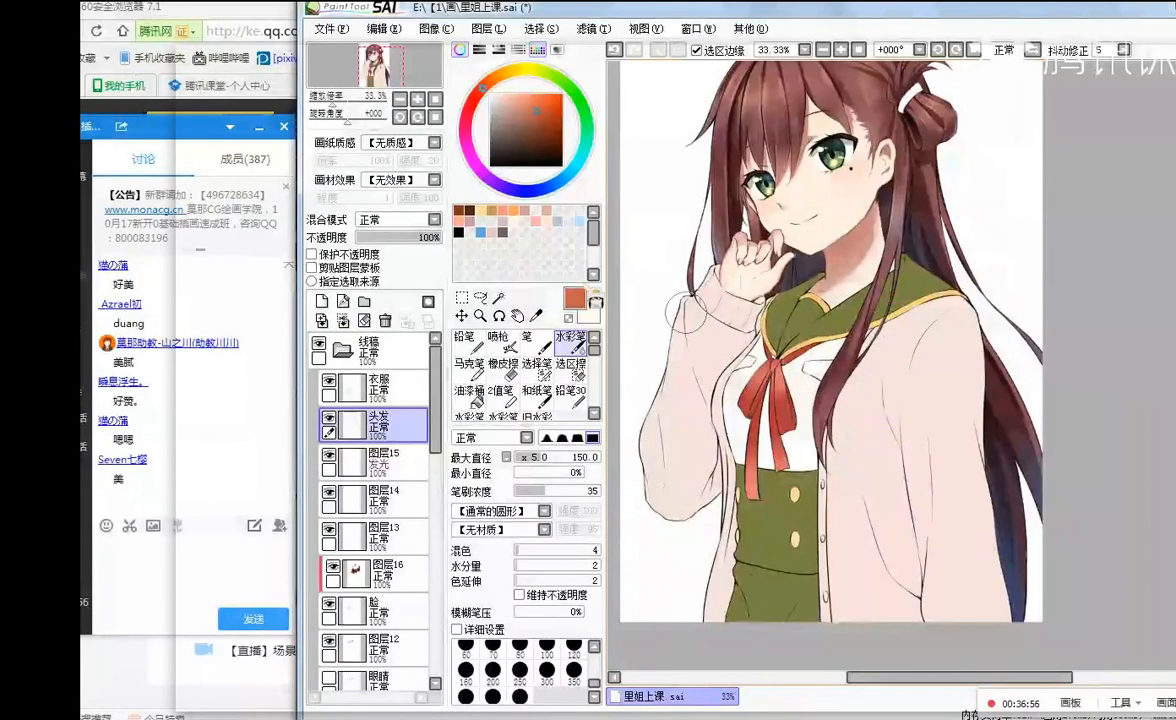
- Switch to the clipped layer 图层7 in the 衣服 folder and choose the pencil
{"action": "left_click_drag", "start_coordinate": [438, 412], "coordinate": [437, 645]}
{"action": "left_click", "coordinate": [399, 622]}
{"action": "left_click_drag", "start_coordinate": [440, 592], "coordinate": [443, 518]}
{"action": "left_click", "coordinate": [405, 543]}
{"action": "left_click", "coordinate": [468, 342]}
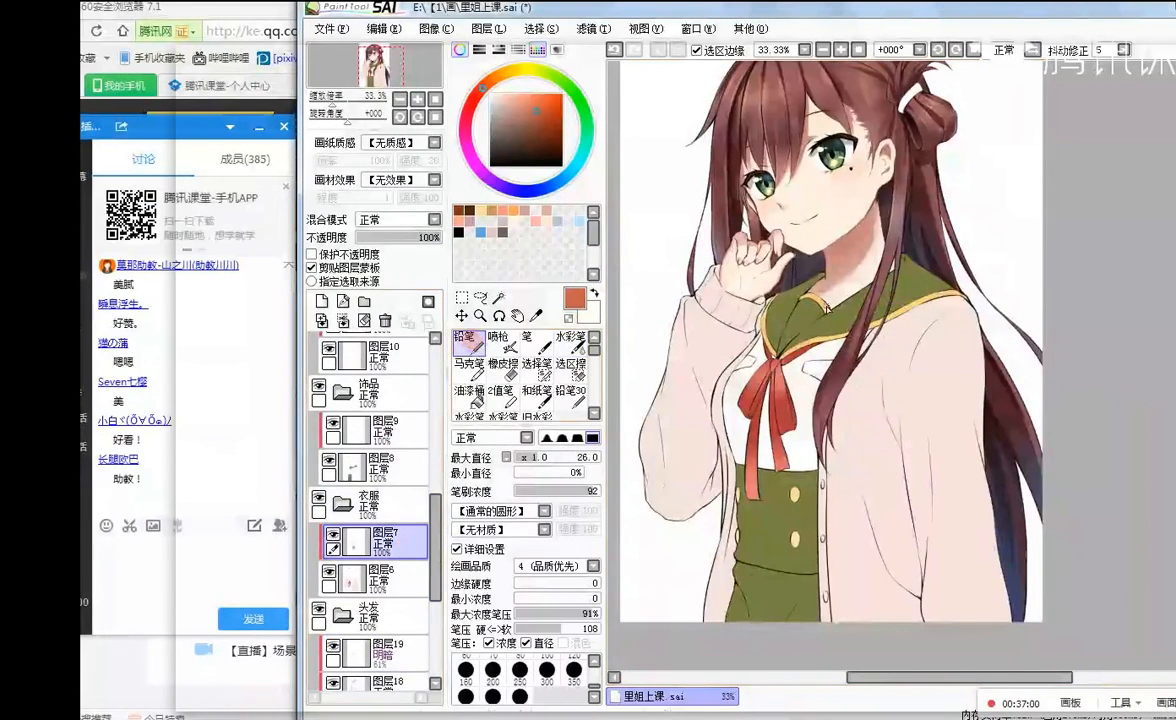
- Sample the cardigan's pale pink and darken it to a greyish brown shadow colour
{"action": "scroll", "coordinate": [921, 358], "scroll_direction": "up", "scroll_amount": 1}
{"action": "right_click", "coordinate": [932, 395]}
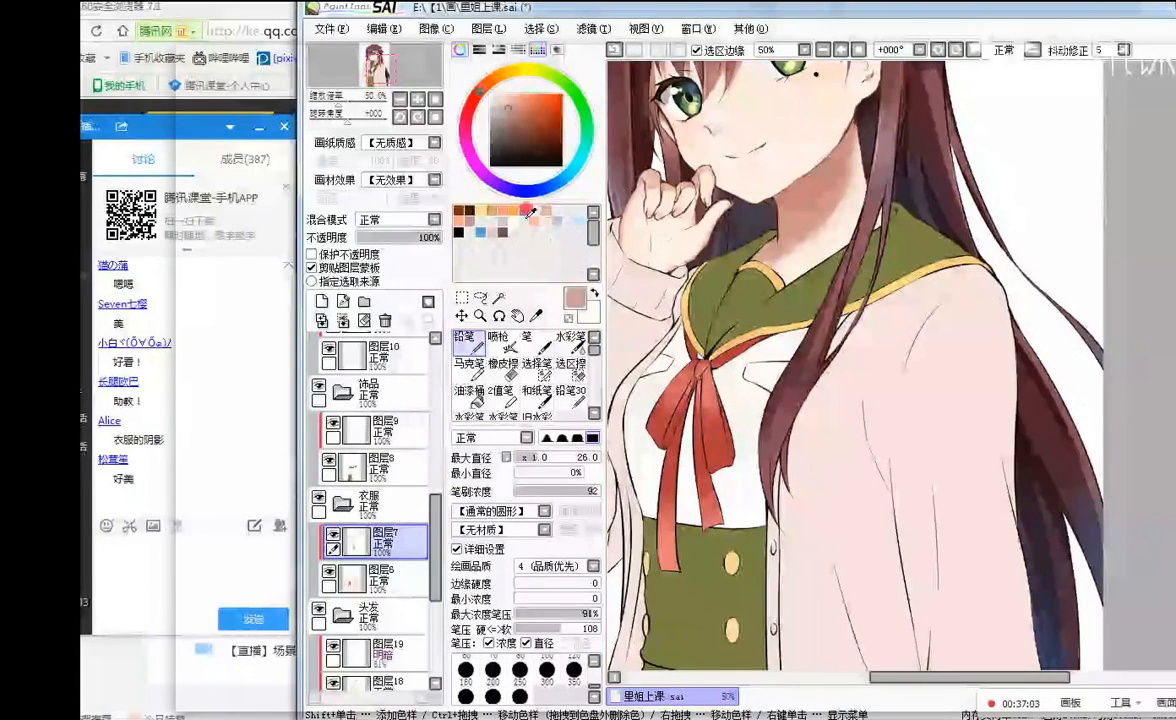
{"action": "right_click", "coordinate": [884, 341]}
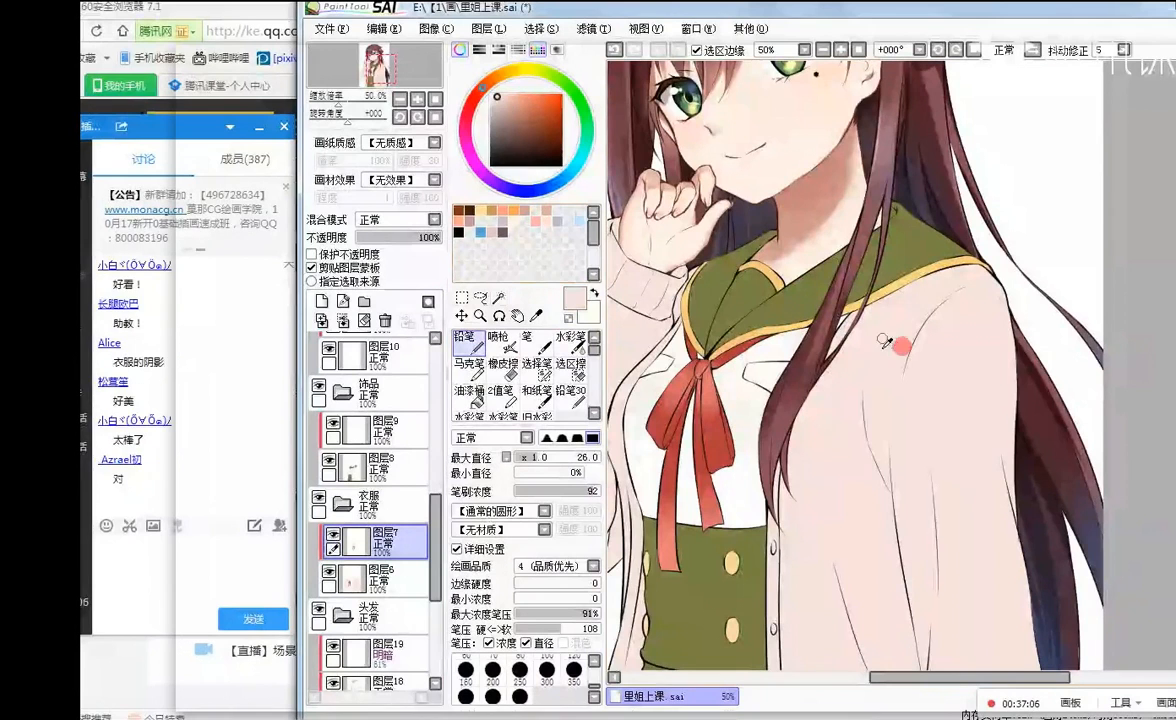
{"action": "left_click_drag", "start_coordinate": [507, 128], "coordinate": [505, 120]}
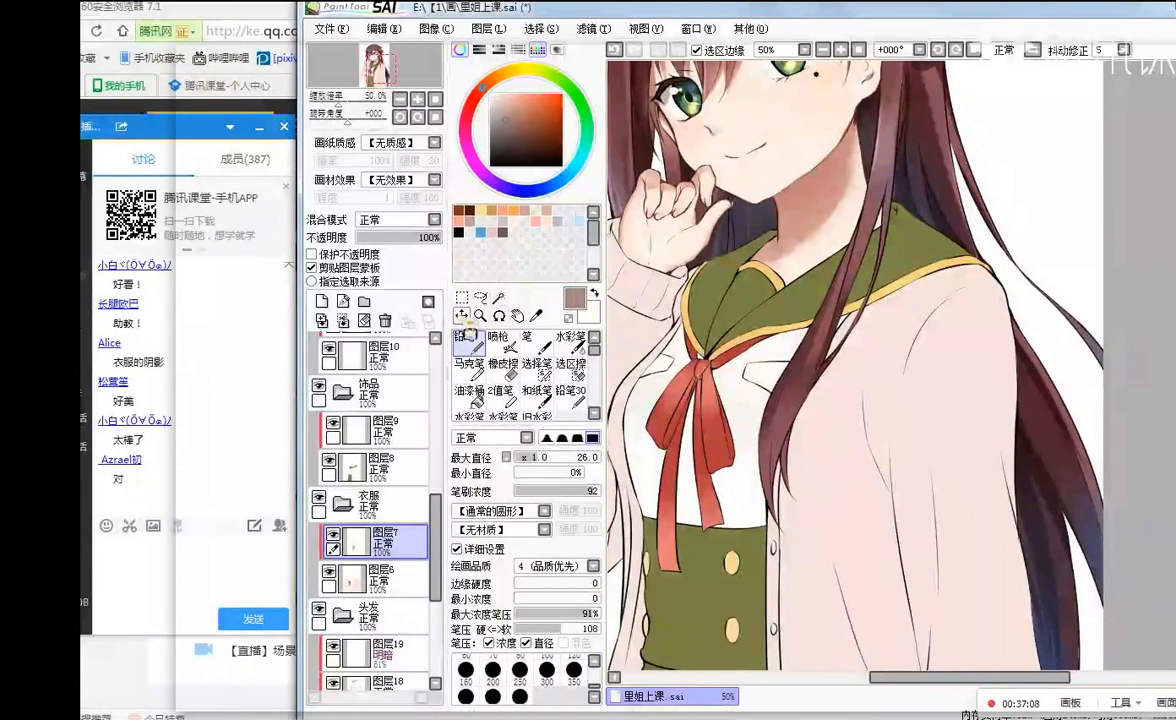
- Try greyish brown pencil strokes at size 56 along the cardigan's sleeve fold, adjusting the shade between them, and undo both
{"action": "left_click", "coordinate": [502, 343]}
{"action": "left_click", "coordinate": [466, 340]}
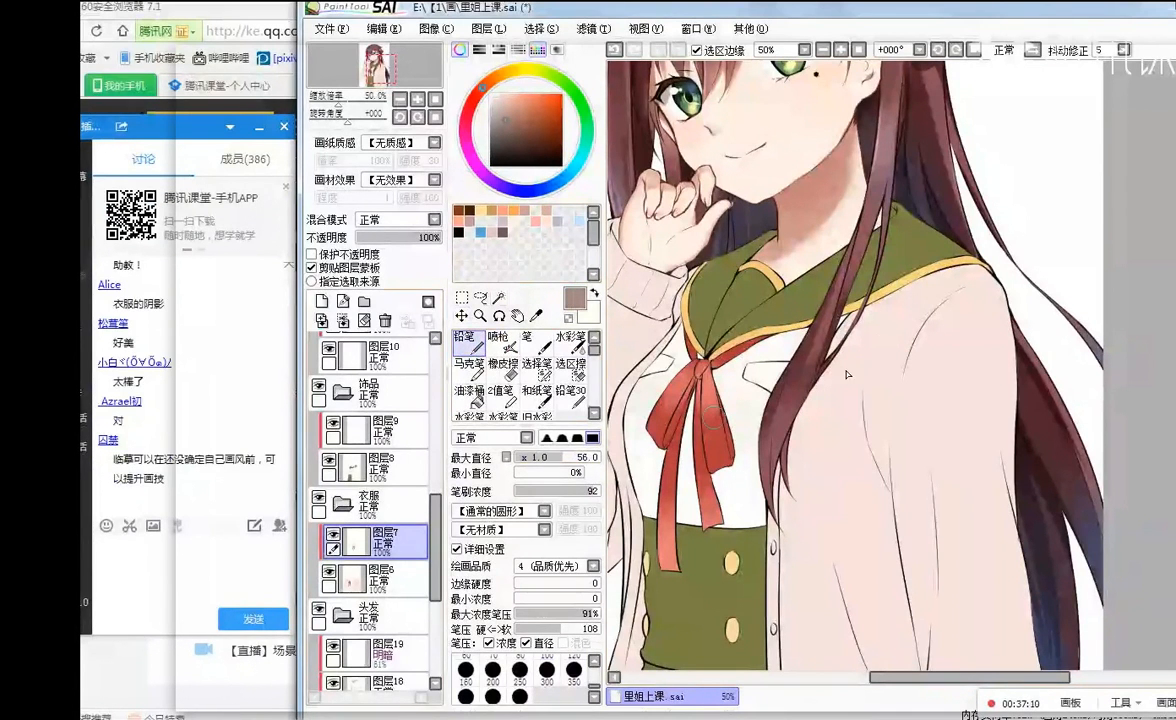
{"action": "left_click_drag", "start_coordinate": [925, 340], "coordinate": [893, 450]}
{"action": "key", "text": "ctrl+z"}
{"action": "left_click", "coordinate": [511, 116]}
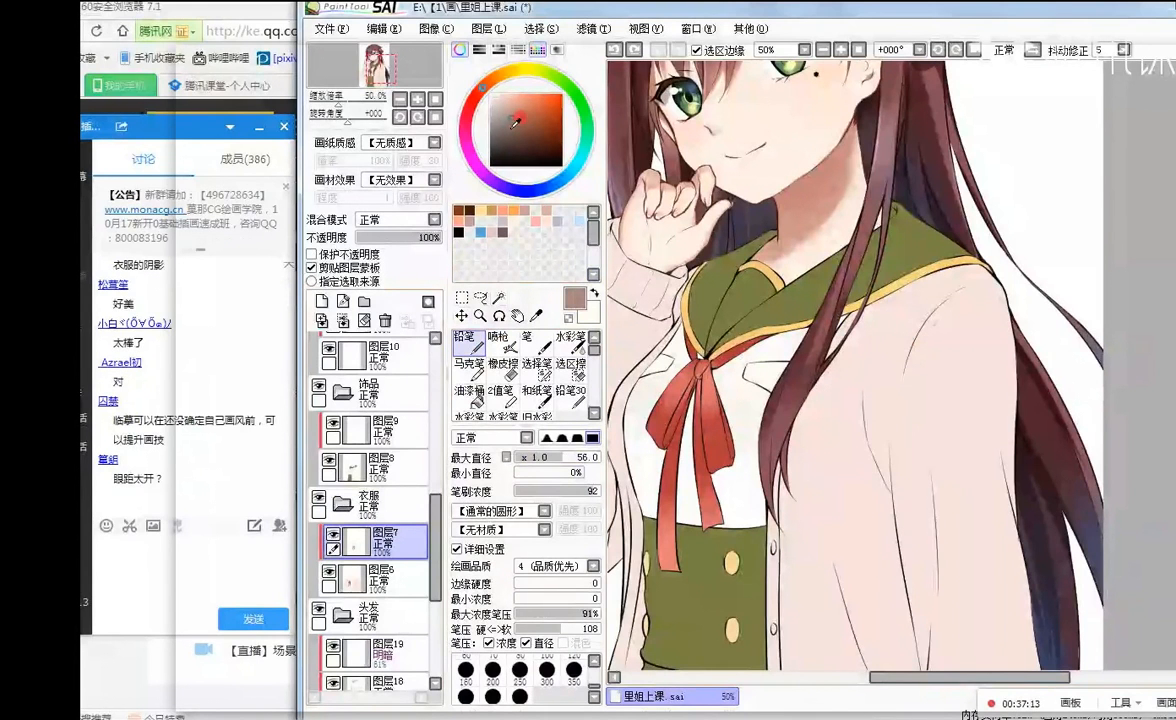
{"action": "left_click_drag", "start_coordinate": [900, 400], "coordinate": [893, 515]}
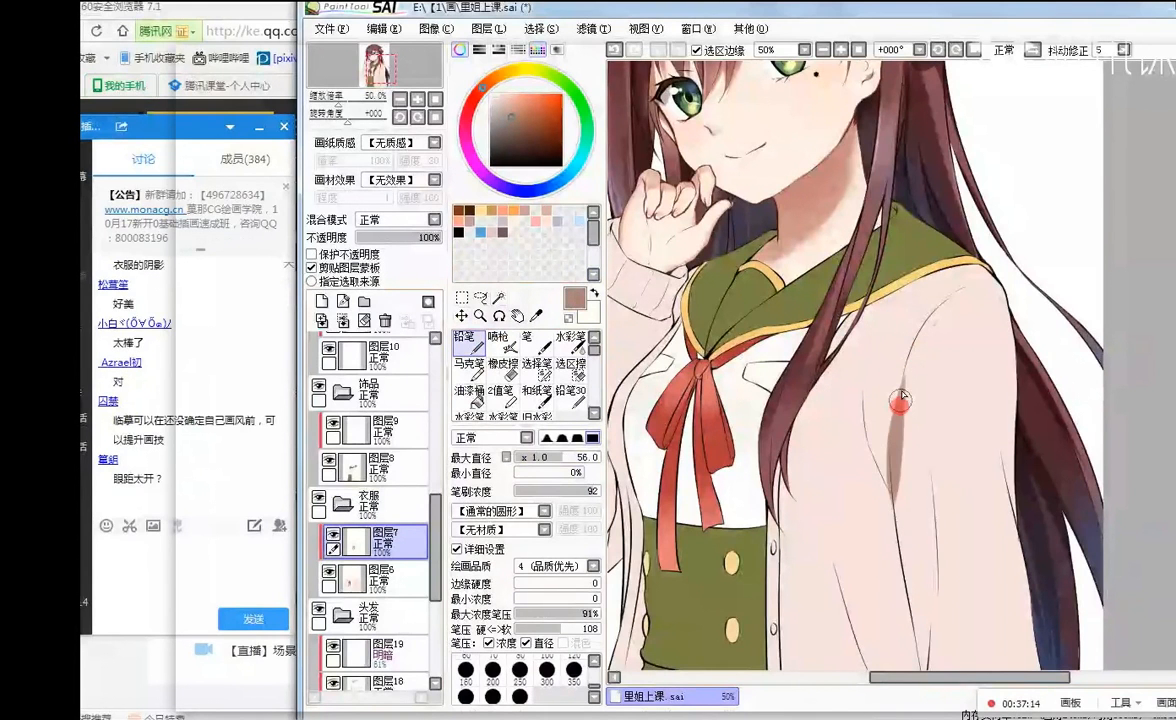
{"action": "key", "text": "ctrl+z"}
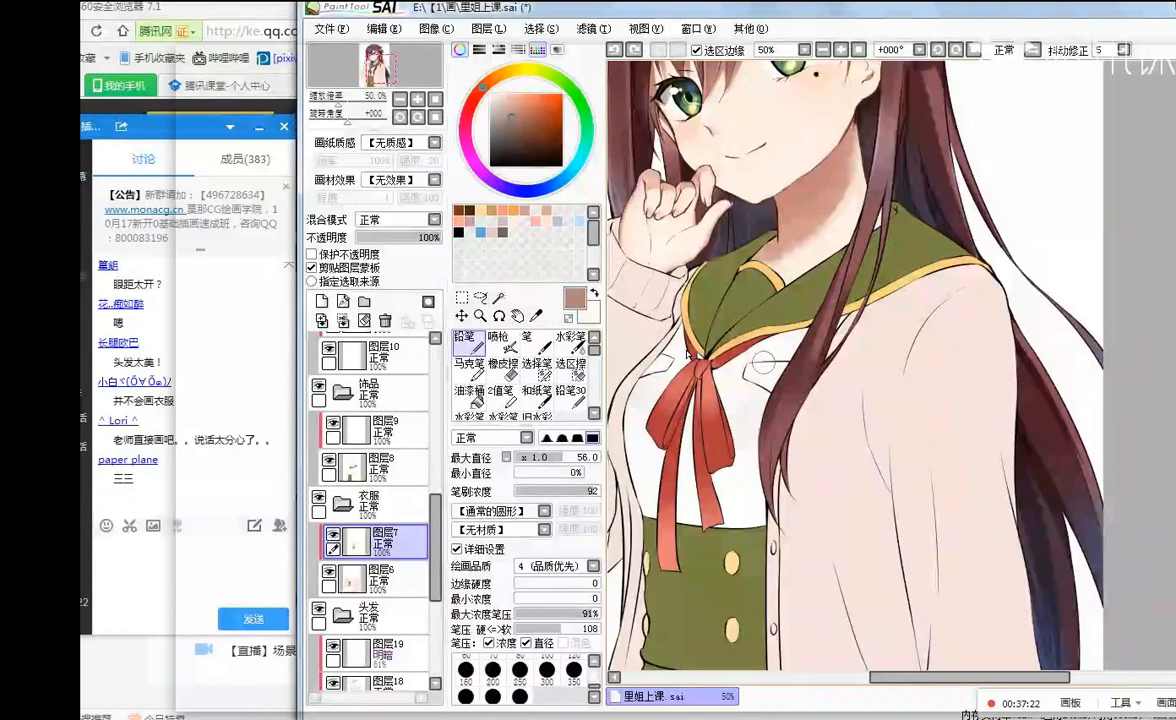
- Airbrush soft greyish brown shadows at size 100 along the cardigan sleeve's outer edge and lower fold on 图层7
{"action": "left_click", "coordinate": [497, 337]}
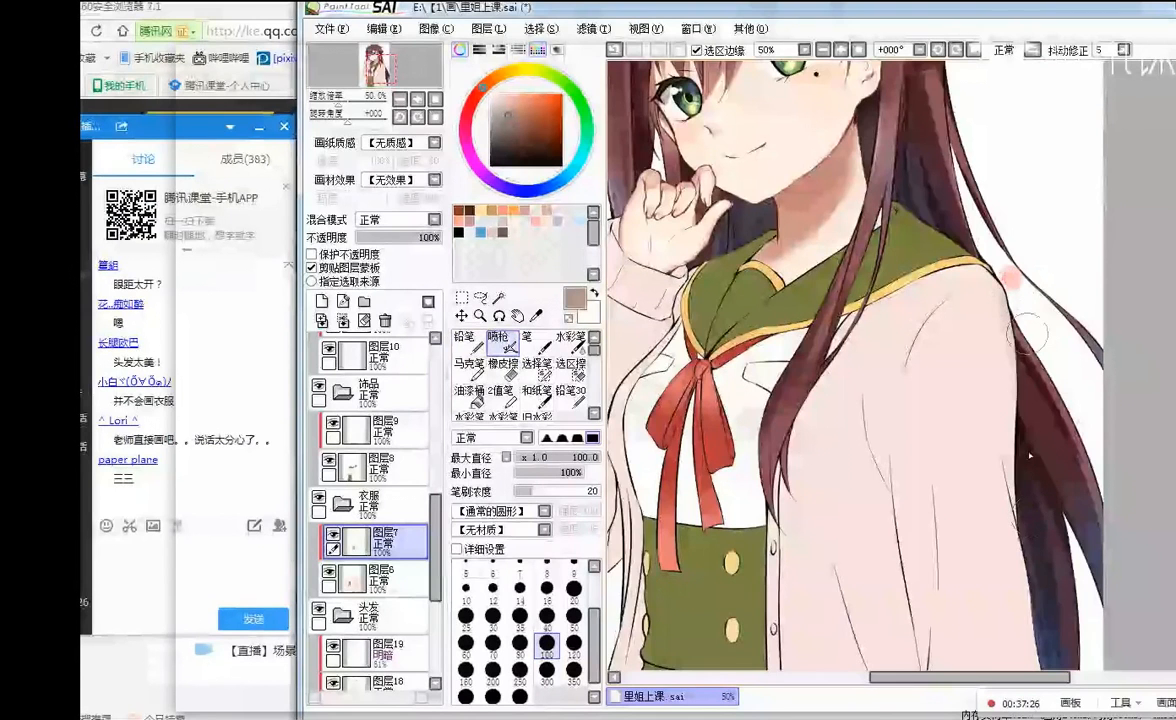
{"action": "left_click_drag", "start_coordinate": [1045, 472], "coordinate": [916, 383]}
{"action": "scroll", "coordinate": [990, 470], "scroll_direction": "down", "scroll_amount": 1}
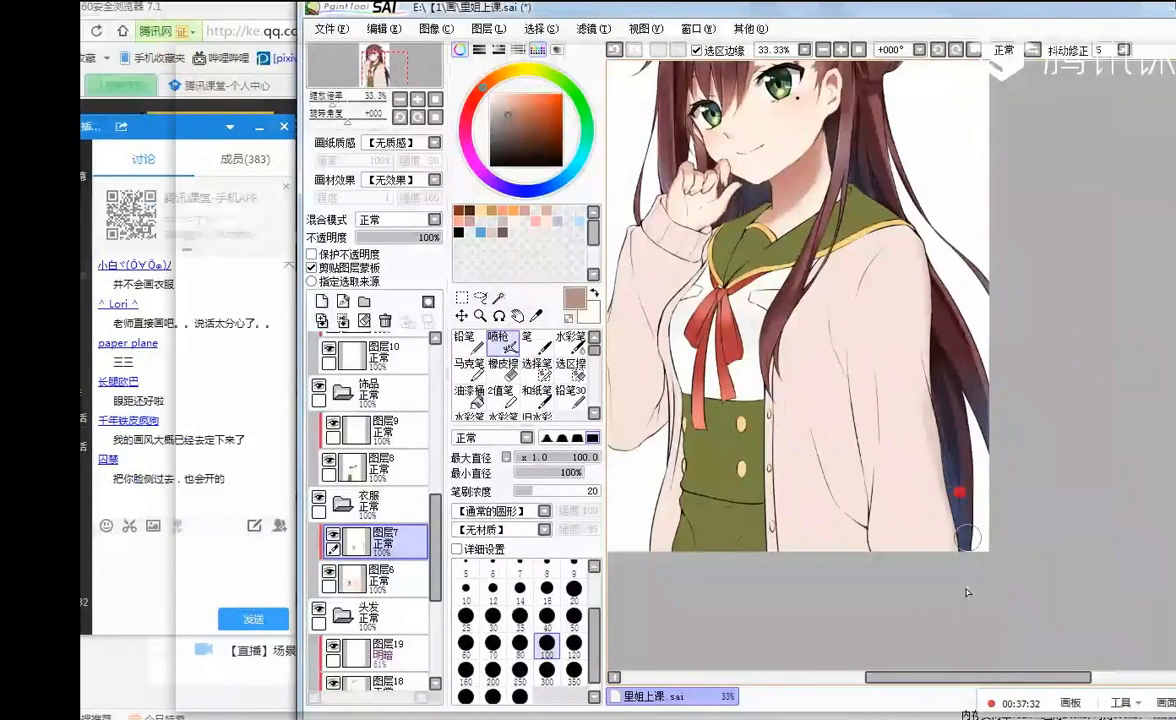
{"action": "mouse_move", "coordinate": [866, 511]}
{"action": "left_mouse_down"}
{"action": "mouse_move", "coordinate": [876, 365]}
{"action": "mouse_move", "coordinate": [862, 408]}
{"action": "left_mouse_up"}
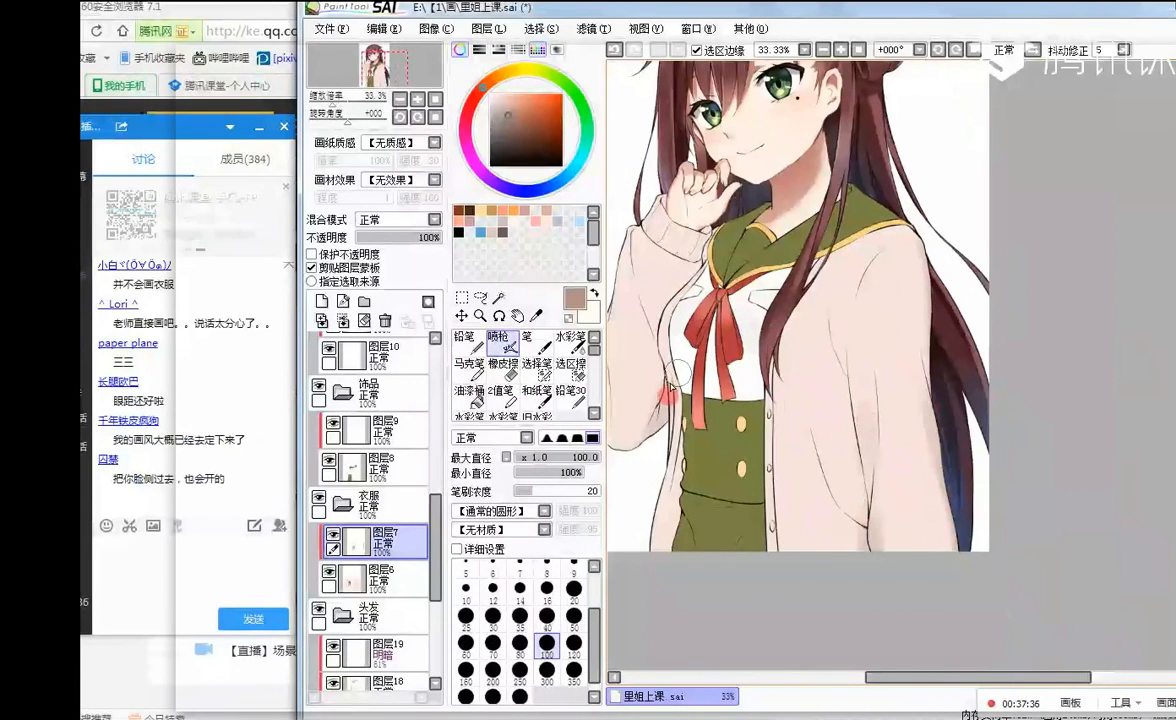
{"action": "scroll", "coordinate": [852, 182], "scroll_direction": "down", "scroll_amount": 1}
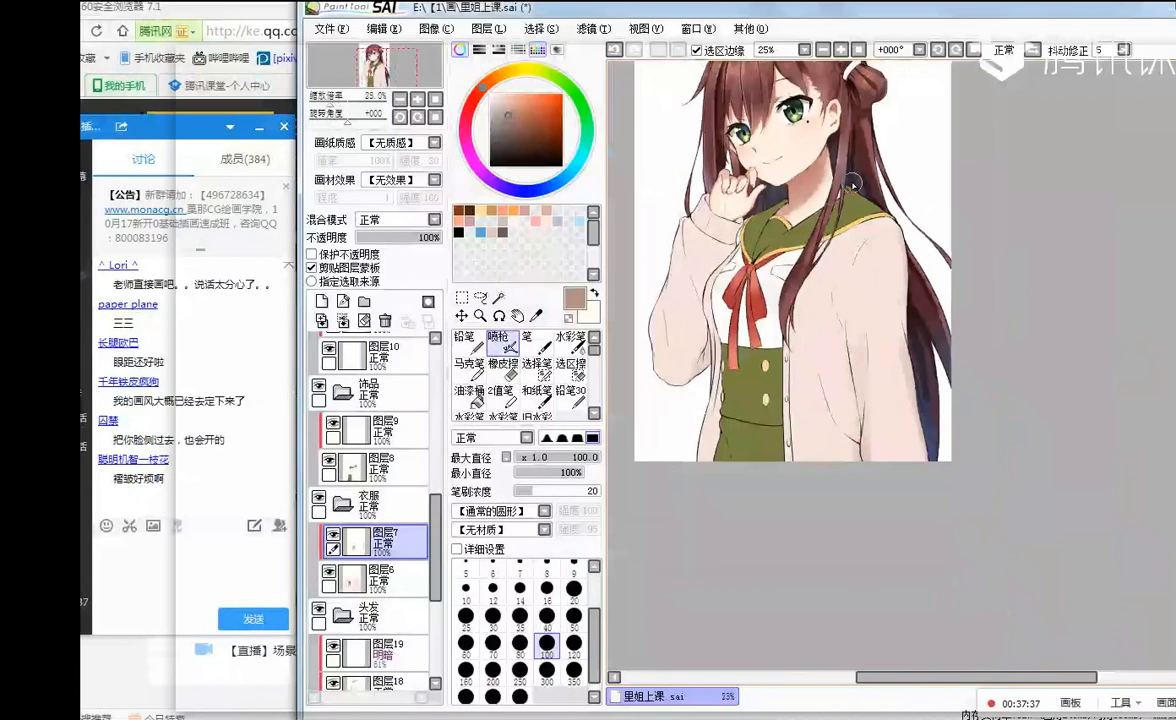
- Try airbrush shadows on the raised sleeve with the canvas view mirrored, undoing both strokes and restoring the normal view
{"action": "left_click", "coordinate": [1033, 50]}
{"action": "scroll", "coordinate": [1076, 341], "scroll_direction": "up", "scroll_amount": 2}
{"action": "scroll", "coordinate": [1076, 341], "scroll_direction": "down", "scroll_amount": 1}
{"action": "left_click_drag", "start_coordinate": [982, 429], "coordinate": [1042, 392]}
{"action": "key", "text": "ctrl+z"}
{"action": "left_click_drag", "start_coordinate": [1045, 322], "coordinate": [1042, 400]}
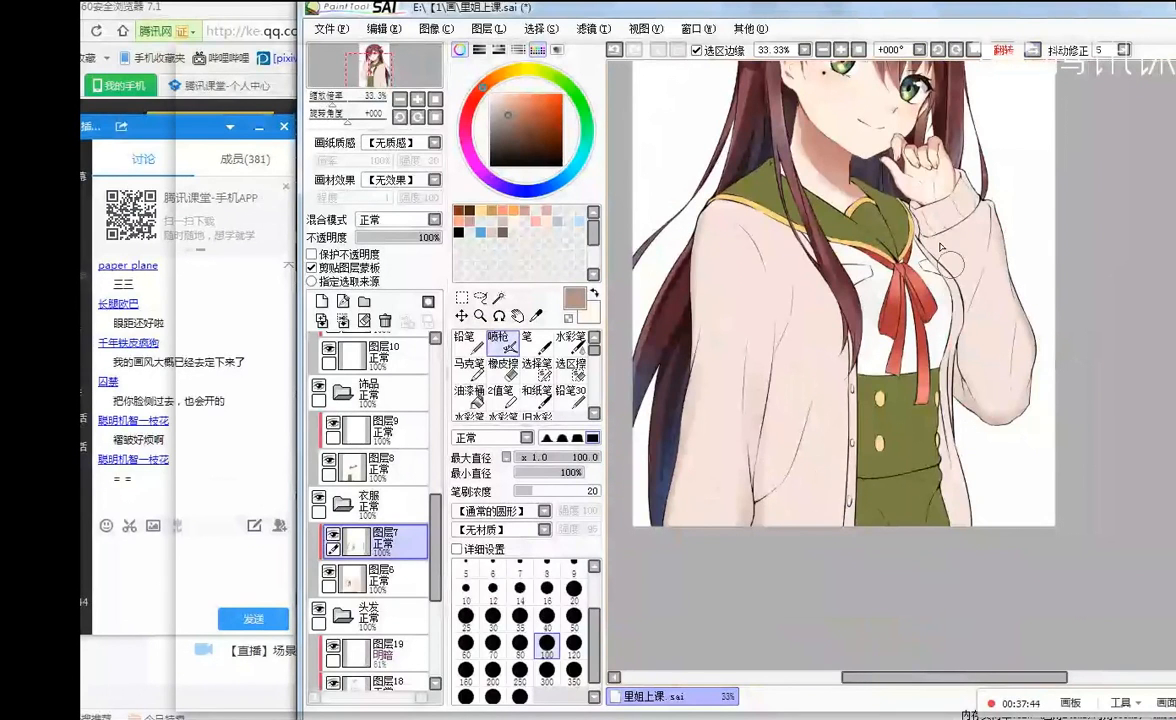
{"action": "key", "text": "ctrl+z"}
{"action": "left_click", "coordinate": [1033, 50]}
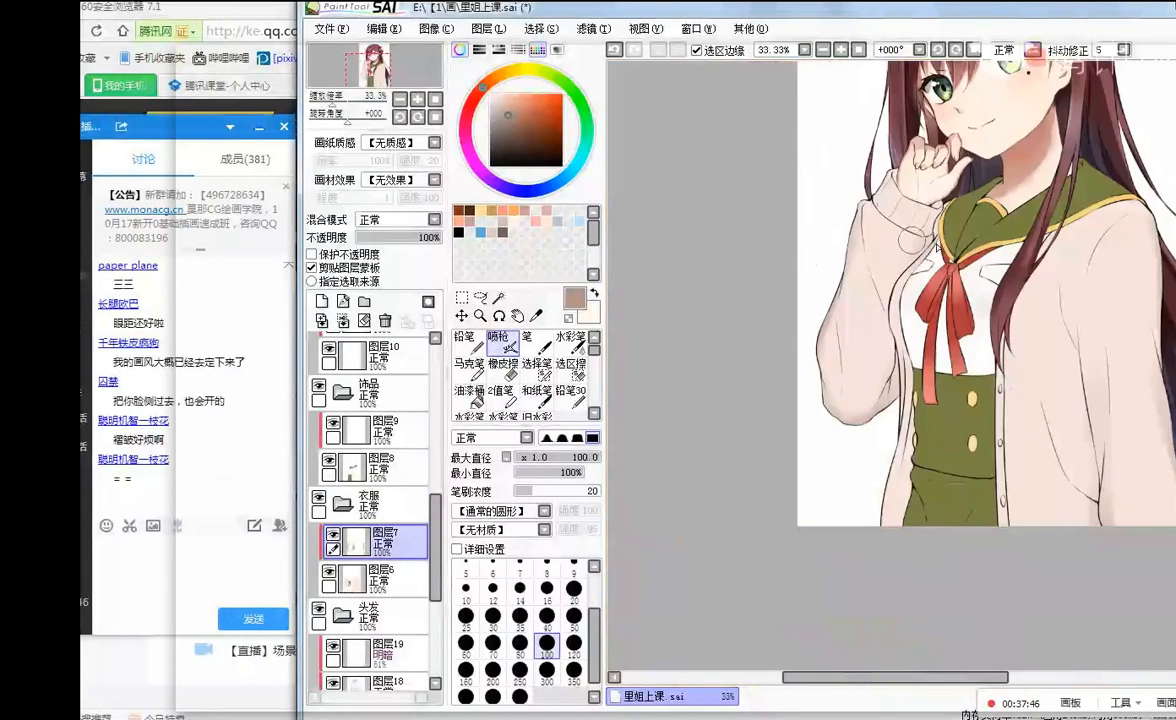
- Airbrush a soft shadow across the cuff of the raised sleeve
{"action": "scroll", "coordinate": [890, 190], "scroll_direction": "down", "scroll_amount": 2}
{"action": "scroll", "coordinate": [926, 165], "scroll_direction": "up", "scroll_amount": 3}
{"action": "scroll", "coordinate": [924, 171], "scroll_direction": "down", "scroll_amount": 1}
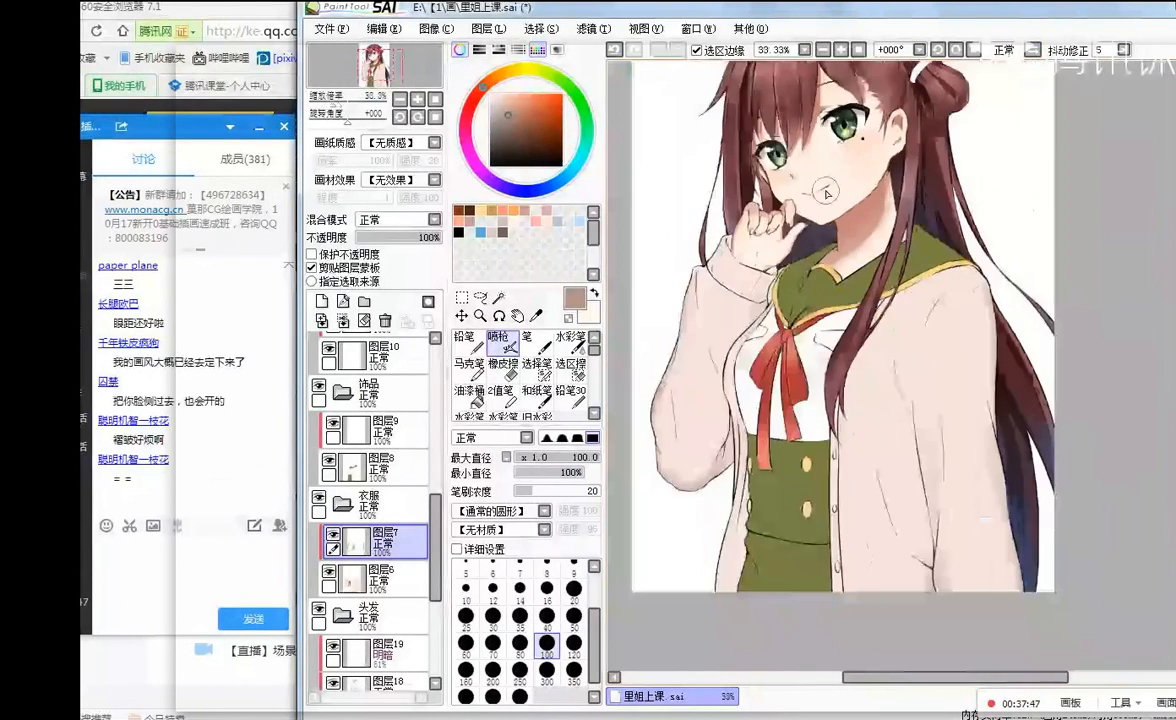
{"action": "scroll", "coordinate": [760, 240], "scroll_direction": "up", "scroll_amount": 2}
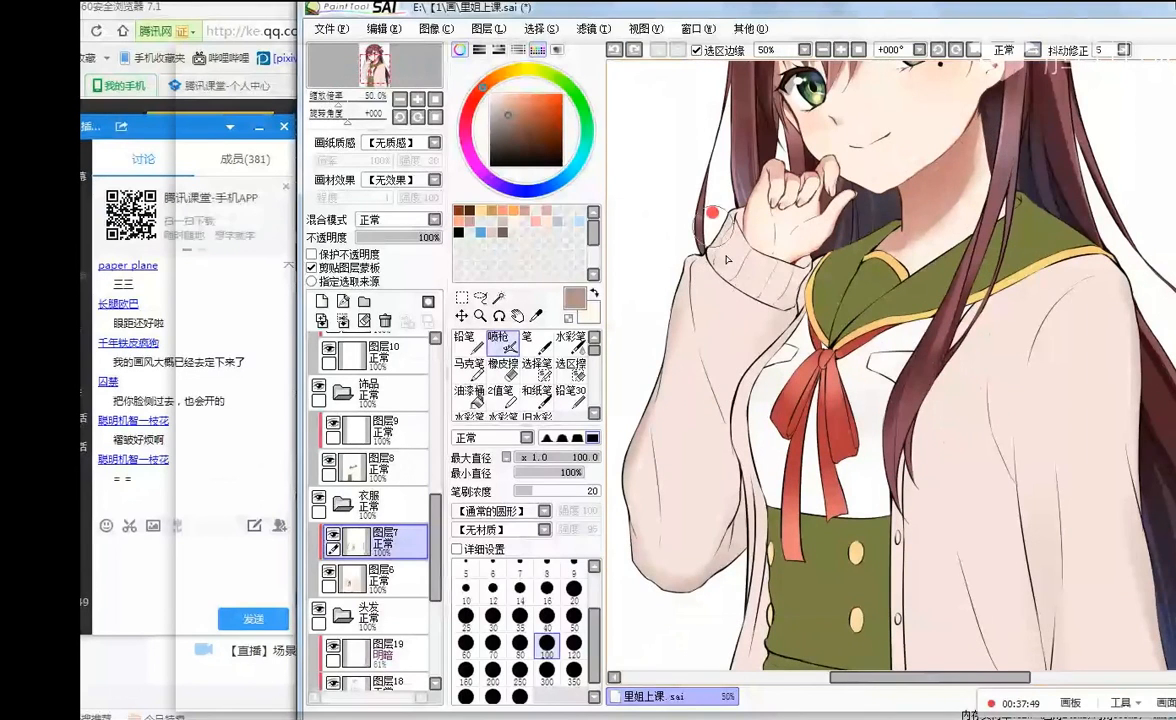
{"action": "left_click_drag", "start_coordinate": [714, 215], "coordinate": [790, 270]}
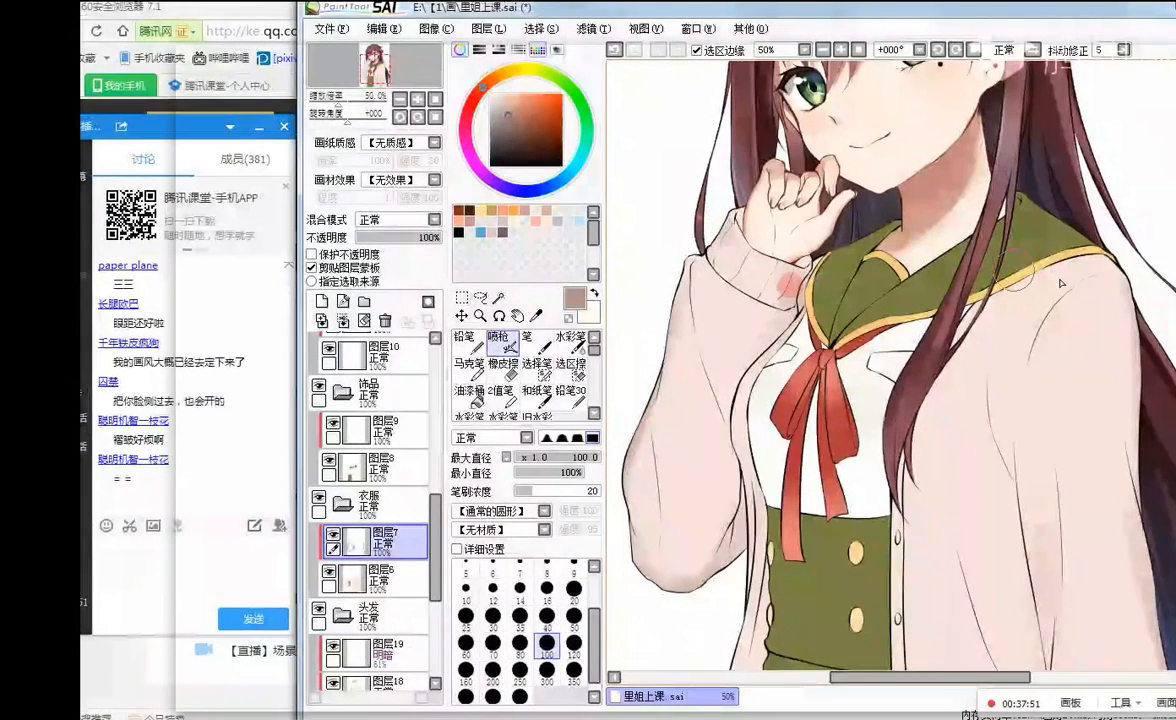
- Set the pencil to size 68 and add a new clipped layer above 图层7 in the 衣服 folder
{"action": "scroll", "coordinate": [1150, 320], "scroll_direction": "down", "scroll_amount": 2}
{"action": "scroll", "coordinate": [1133, 360], "scroll_direction": "up", "scroll_amount": 2}
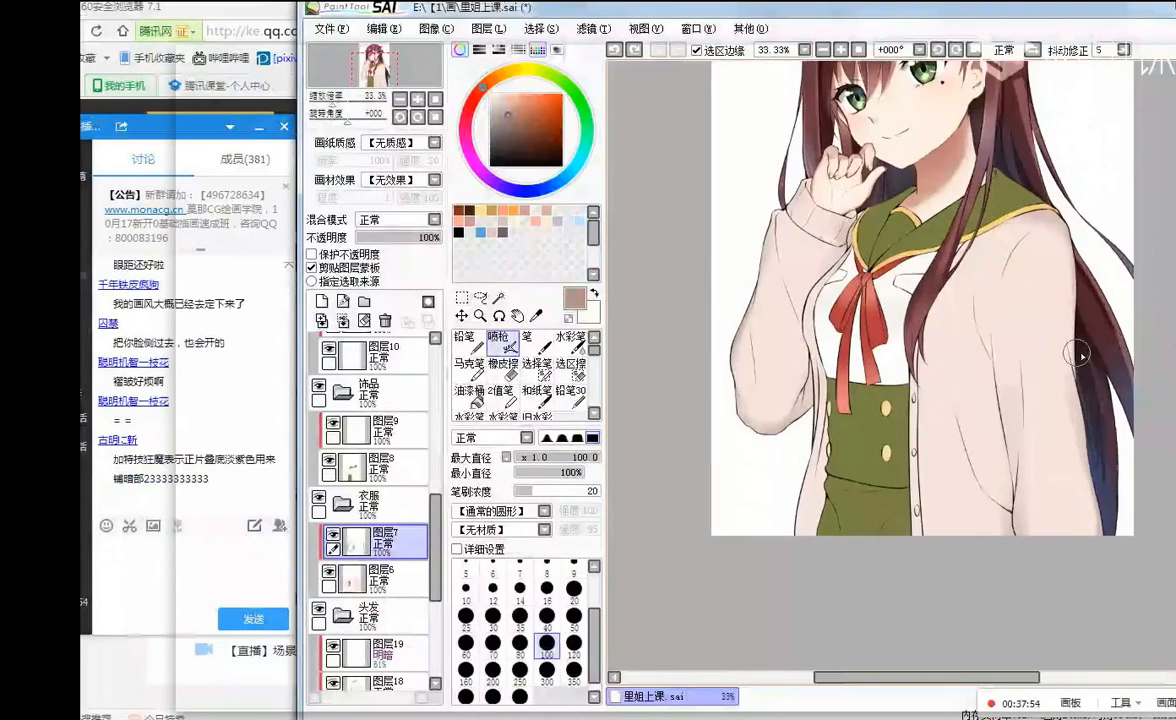
{"action": "scroll", "coordinate": [1115, 355], "scroll_direction": "down", "scroll_amount": 1}
{"action": "scroll", "coordinate": [1125, 355], "scroll_direction": "up", "scroll_amount": 1}
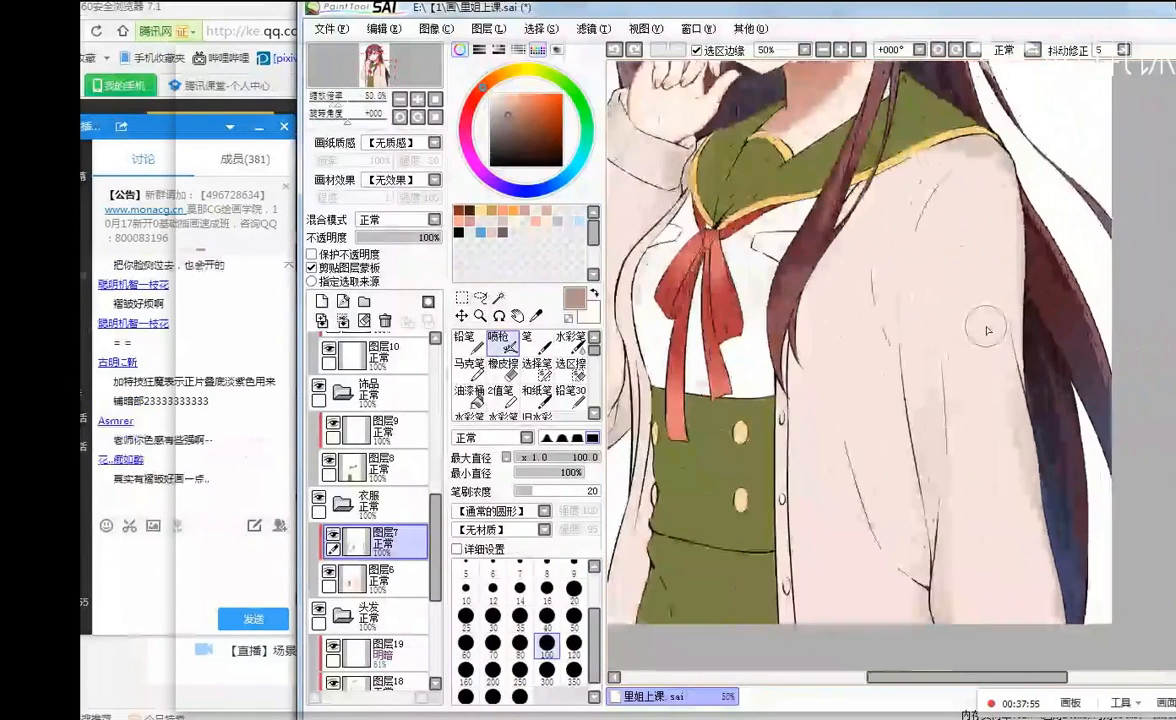
{"action": "scroll", "coordinate": [990, 325], "scroll_direction": "down", "scroll_amount": 1}
{"action": "scroll", "coordinate": [1003, 336], "scroll_direction": "up", "scroll_amount": 1}
{"action": "left_click", "coordinate": [470, 338]}
{"action": "left_click", "coordinate": [560, 456]}
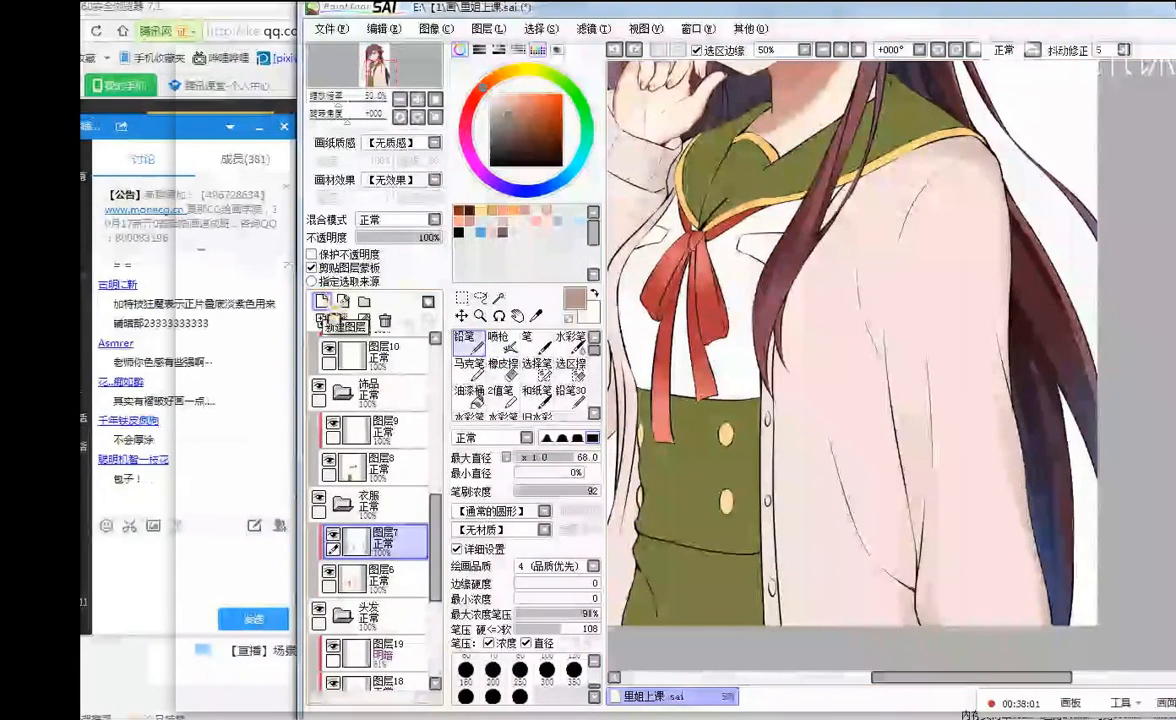
{"action": "left_click", "coordinate": [322, 301]}
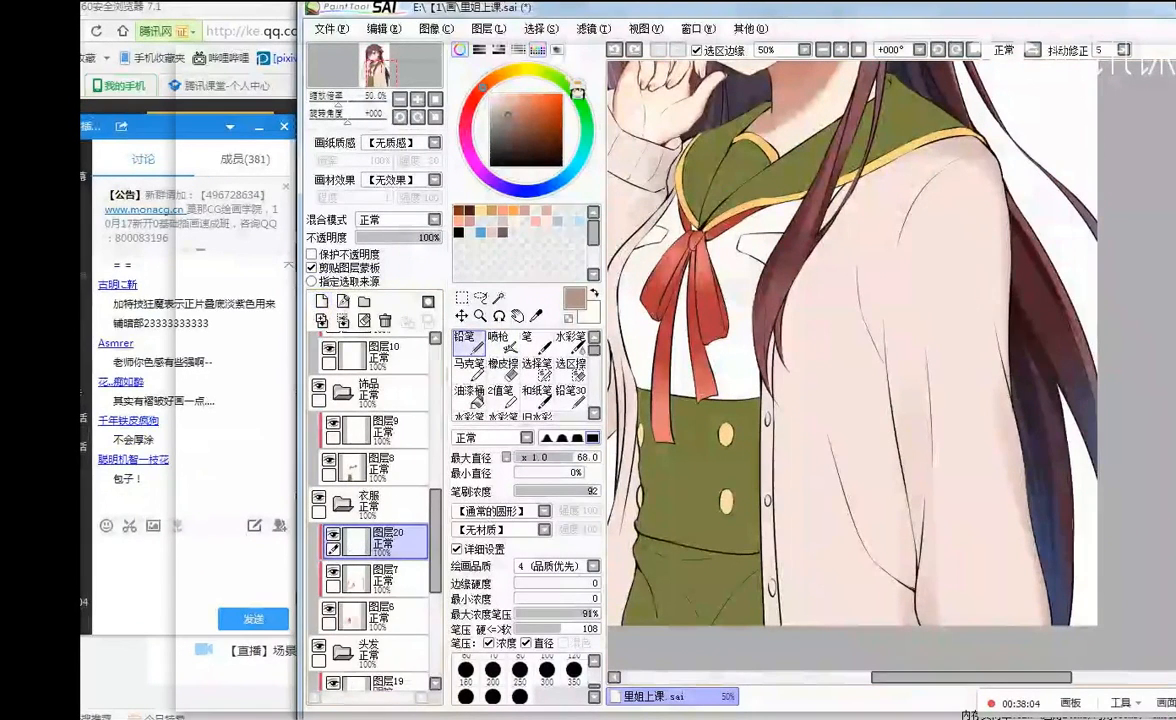
- Try brown pencil shadows on the cardigan sleeve's outer edge beside the hair, adjusting the shade between strokes and undoing each one
{"action": "left_click_drag", "start_coordinate": [982, 292], "coordinate": [1005, 352]}
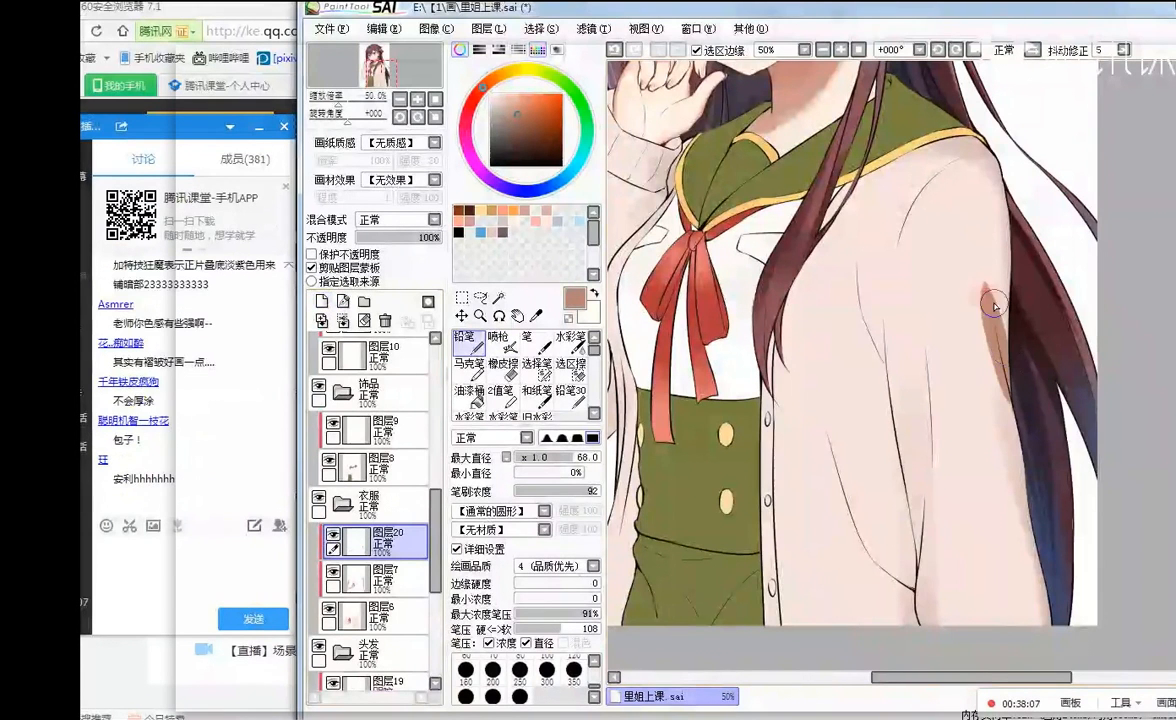
{"action": "key", "text": "ctrl+z"}
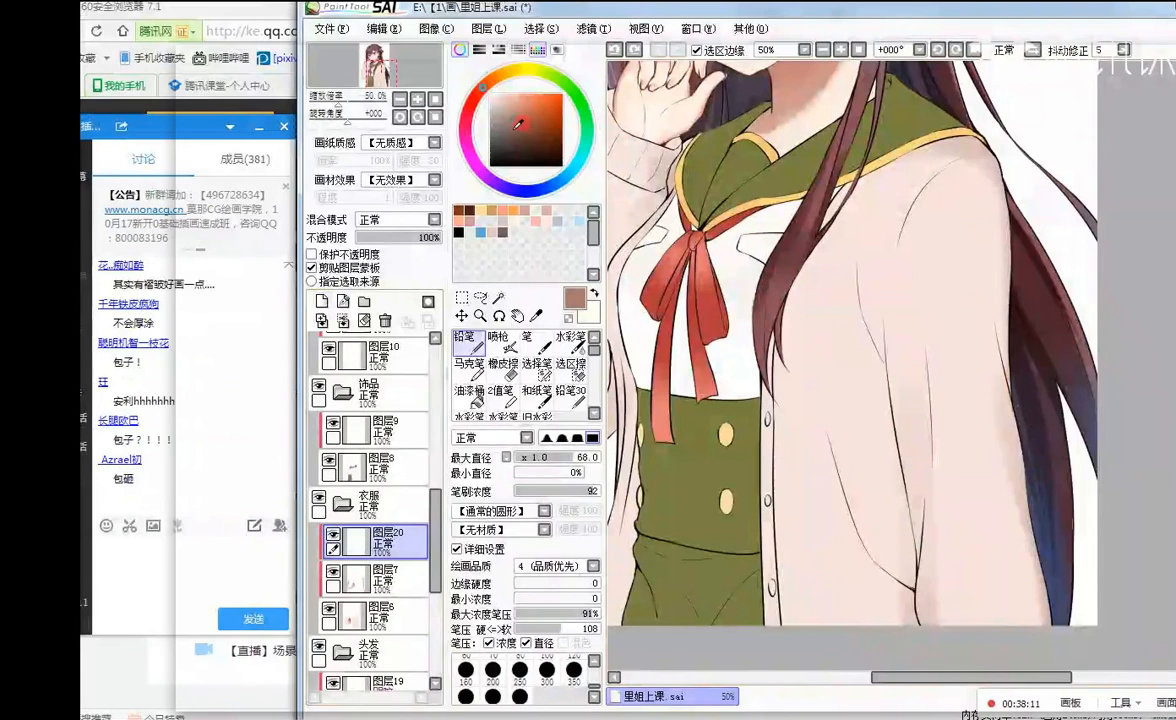
{"action": "mouse_move", "coordinate": [993, 297]}
{"action": "left_mouse_down"}
{"action": "mouse_move", "coordinate": [989, 272]}
{"action": "mouse_move", "coordinate": [1007, 349]}
{"action": "left_mouse_up"}
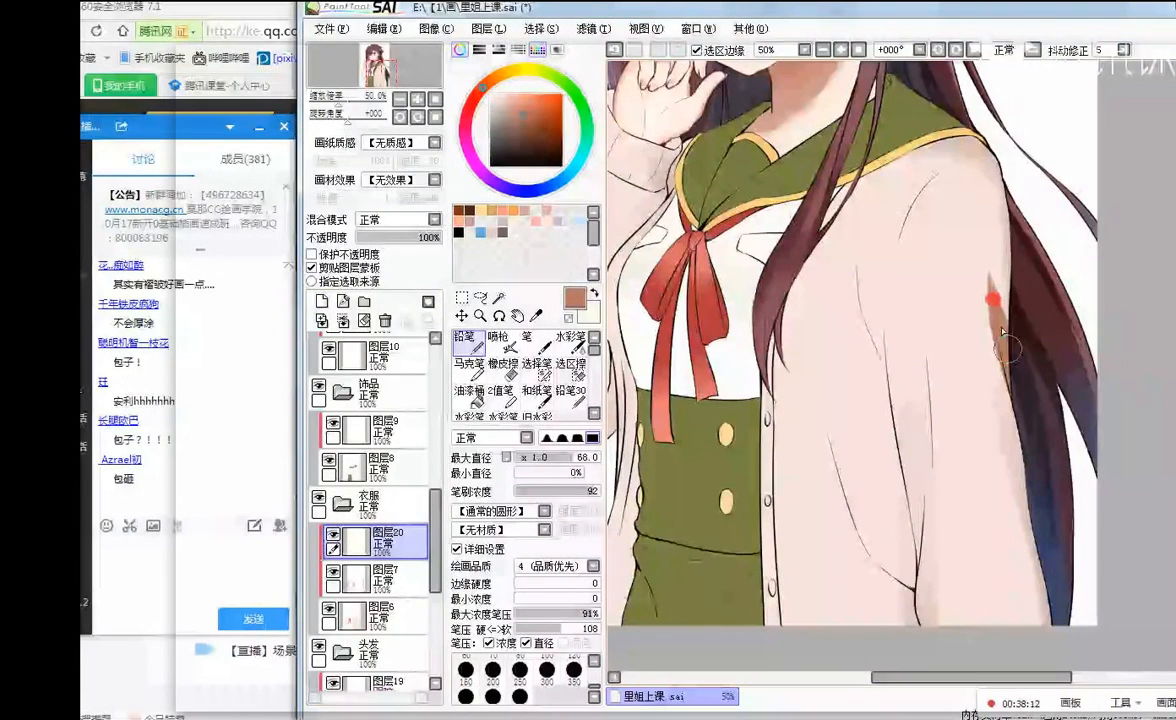
{"action": "key", "text": "ctrl+z"}
{"action": "left_click", "coordinate": [523, 114]}
{"action": "left_click_drag", "start_coordinate": [980, 269], "coordinate": [1010, 370]}
{"action": "key", "text": "ctrl+z"}
{"action": "left_click", "coordinate": [513, 117]}
{"action": "left_click_drag", "start_coordinate": [988, 258], "coordinate": [1008, 370]}
{"action": "key", "text": "ctrl+z"}
{"action": "left_click_drag", "start_coordinate": [991, 300], "coordinate": [1014, 390]}
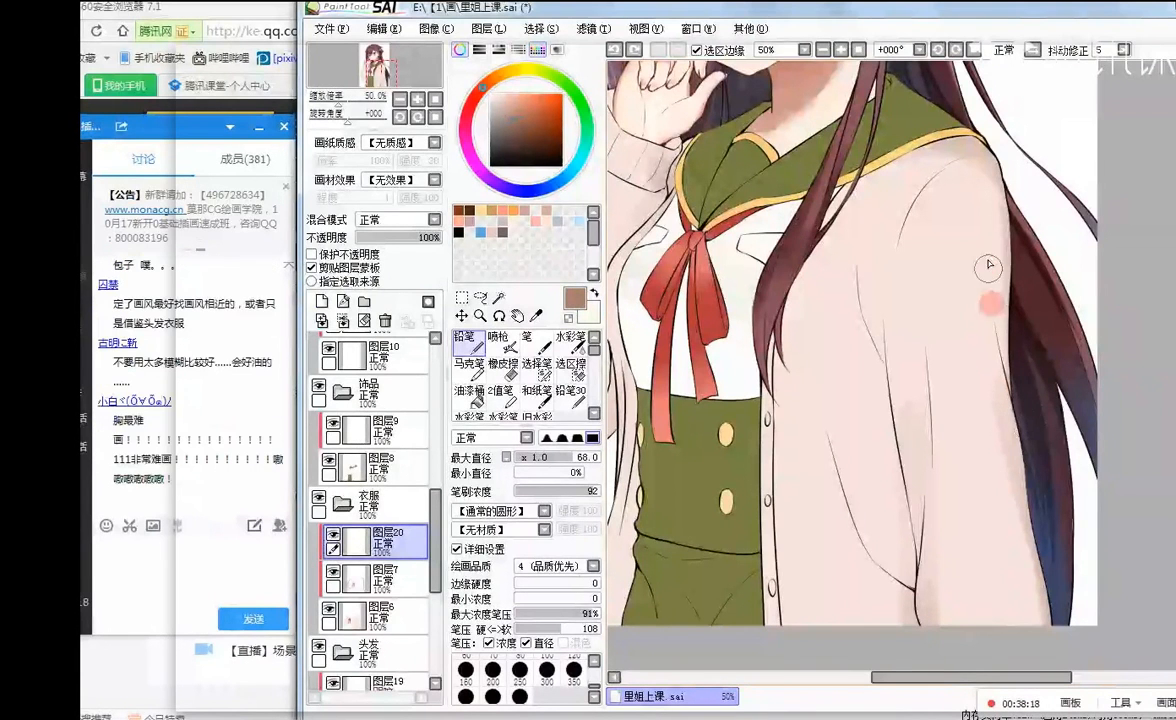
{"action": "key", "text": "ctrl+z"}
{"action": "left_click_drag", "start_coordinate": [989, 265], "coordinate": [1011, 376]}
{"action": "key", "text": "ctrl+z"}
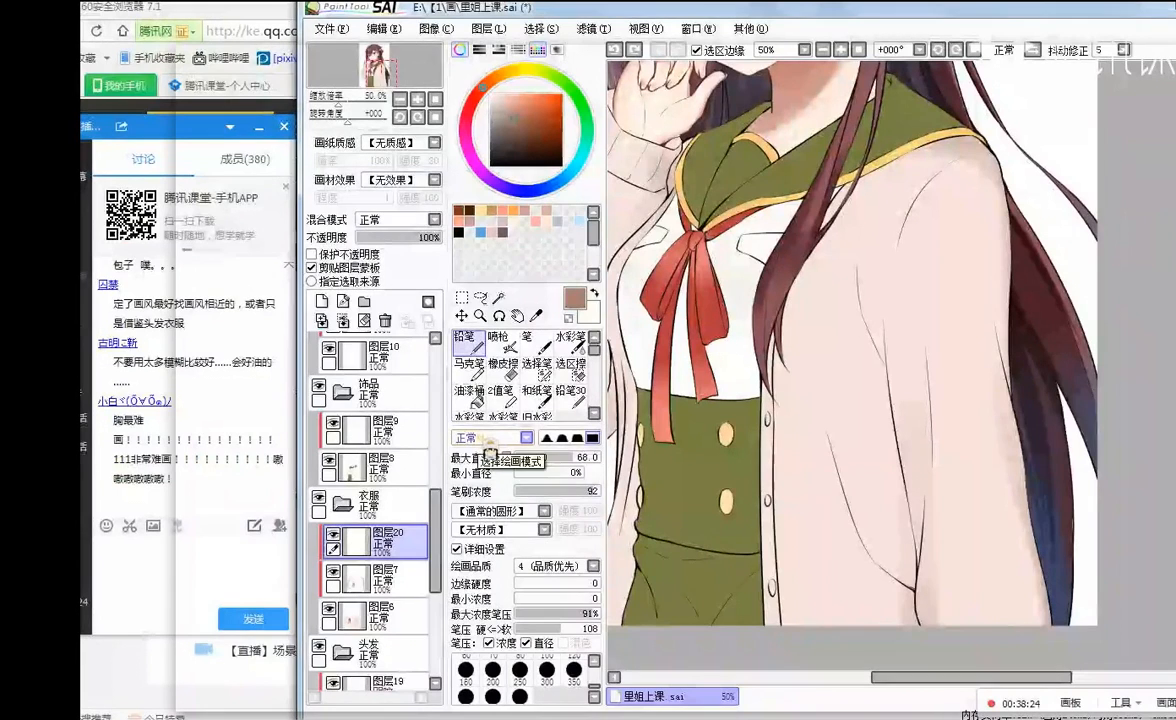
- Paint the cardigan's armpit fold shadow with the 马克笔 at size 21, redoing the stroke as needed, and soften it with the 模糊 brush
{"action": "left_click", "coordinate": [470, 366]}
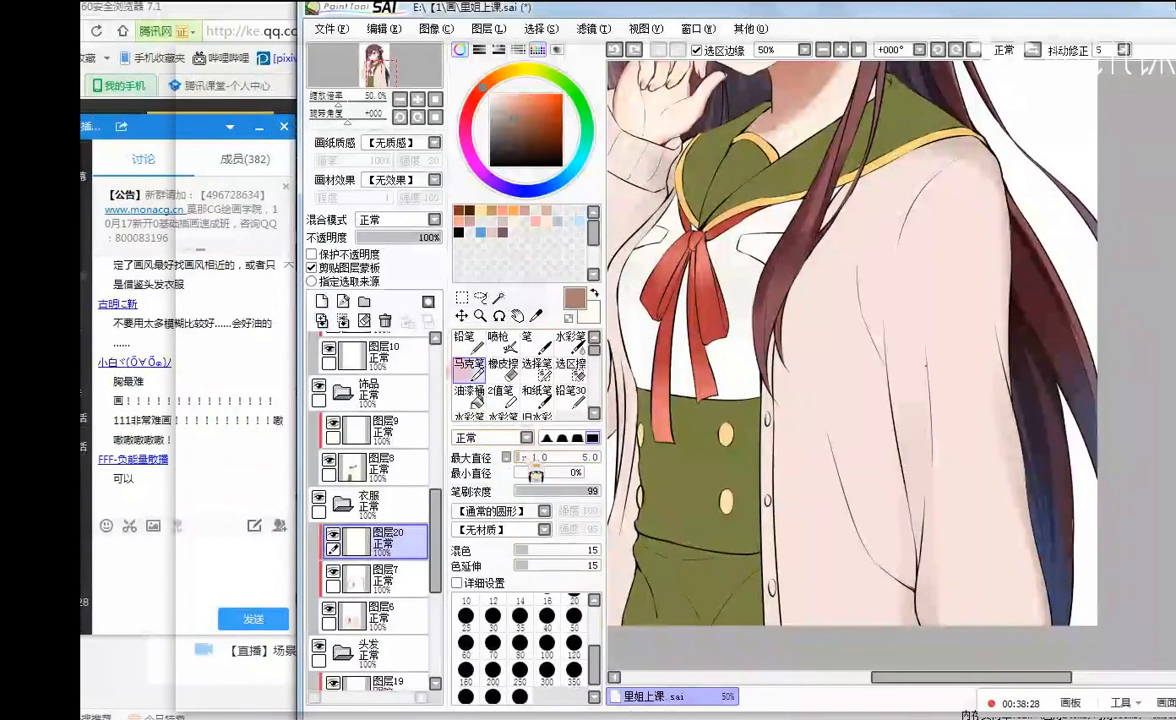
{"action": "left_click_drag", "start_coordinate": [859, 230], "coordinate": [886, 367]}
{"action": "key", "text": "ctrl+z"}
{"action": "left_click", "coordinate": [862, 238]}
{"action": "key", "text": "ctrl+z"}
{"action": "mouse_move", "coordinate": [858, 300]}
{"action": "left_mouse_down"}
{"action": "mouse_move", "coordinate": [885, 359]}
{"action": "mouse_move", "coordinate": [886, 362]}
{"action": "left_mouse_up"}
{"action": "key", "text": "ctrl+z"}
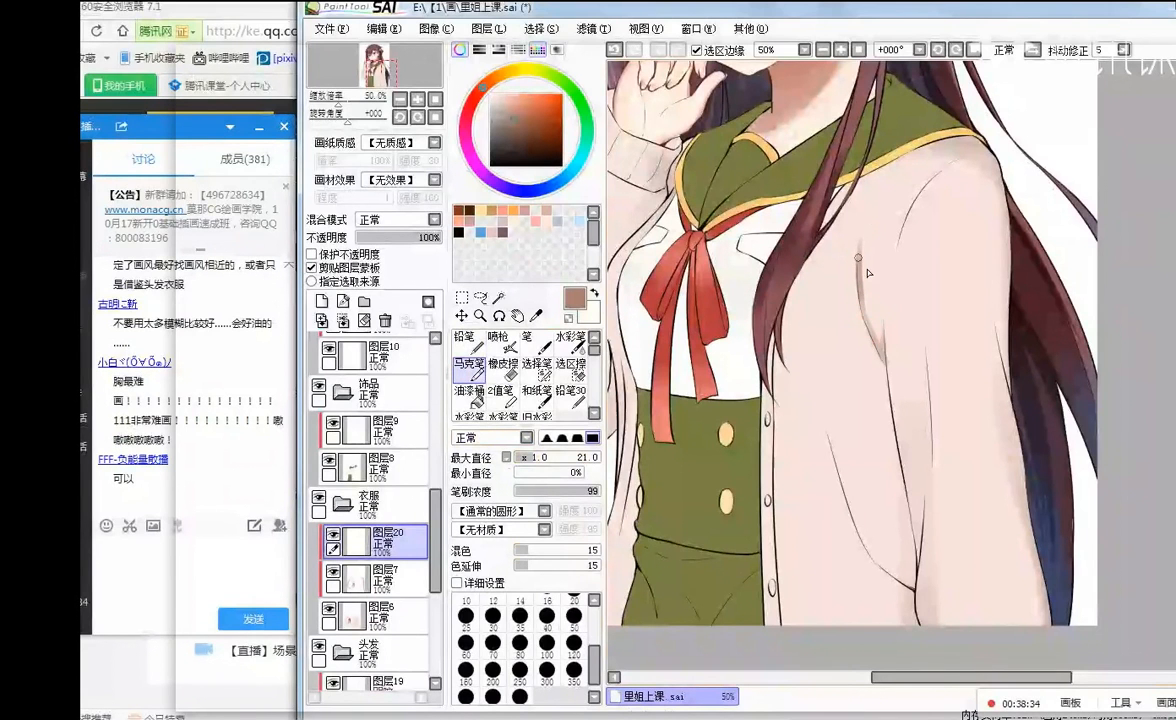
{"action": "left_click_drag", "start_coordinate": [864, 231], "coordinate": [866, 311]}
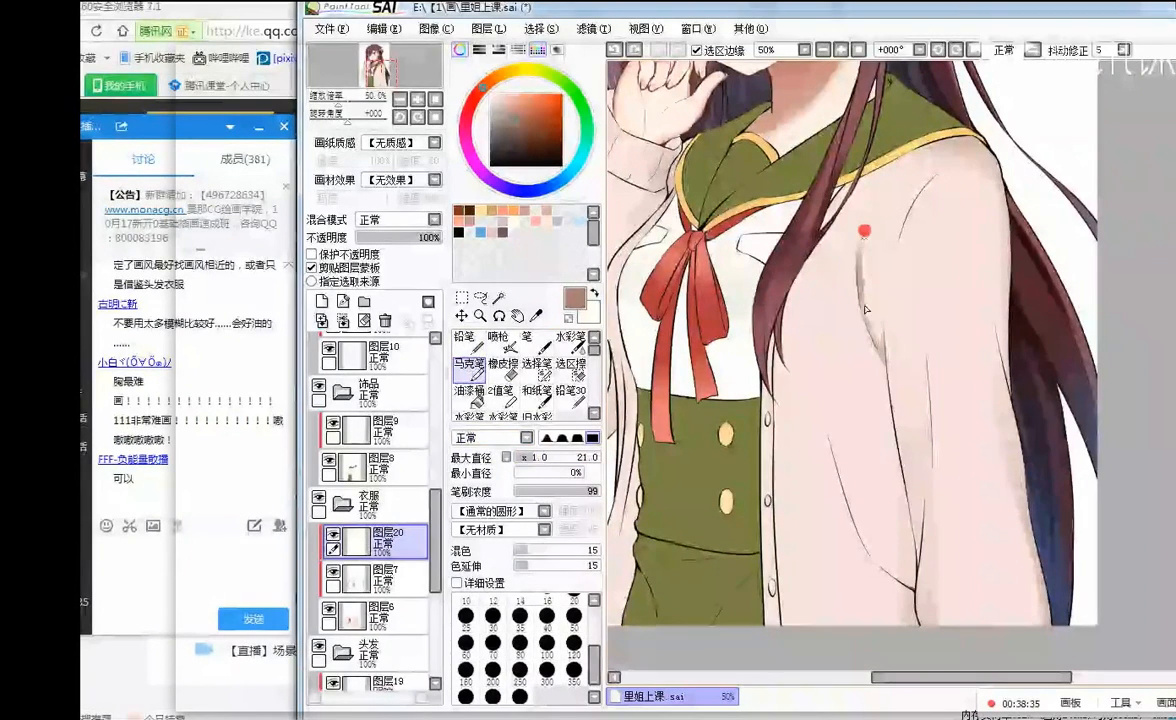
{"action": "scroll", "coordinate": [520, 370], "scroll_direction": "down", "scroll_amount": 2}
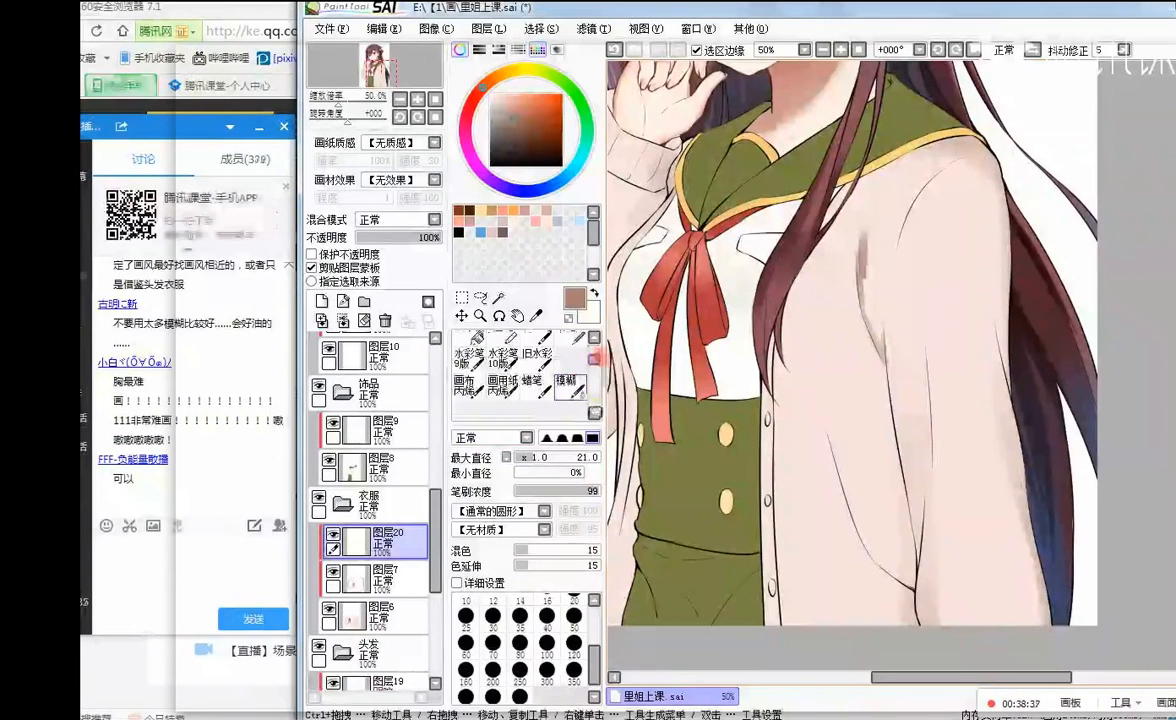
{"action": "left_click", "coordinate": [568, 385]}
- Add a clipped layer above the 衣服 line art layer in the 线稿 folder and choose the 水彩笔
{"action": "left_click_drag", "start_coordinate": [434, 522], "coordinate": [436, 362]}
{"action": "left_click", "coordinate": [388, 388]}
{"action": "left_click", "coordinate": [321, 301]}
{"action": "left_click", "coordinate": [312, 267]}
{"action": "left_click_drag", "start_coordinate": [594, 363], "coordinate": [594, 355]}
{"action": "left_click", "coordinate": [571, 344]}
- Tint the cardigan's line art orange-brown and darker brown with the 水彩笔 at size 500
{"action": "scroll", "coordinate": [772, 250], "scroll_direction": "down", "scroll_amount": 2}
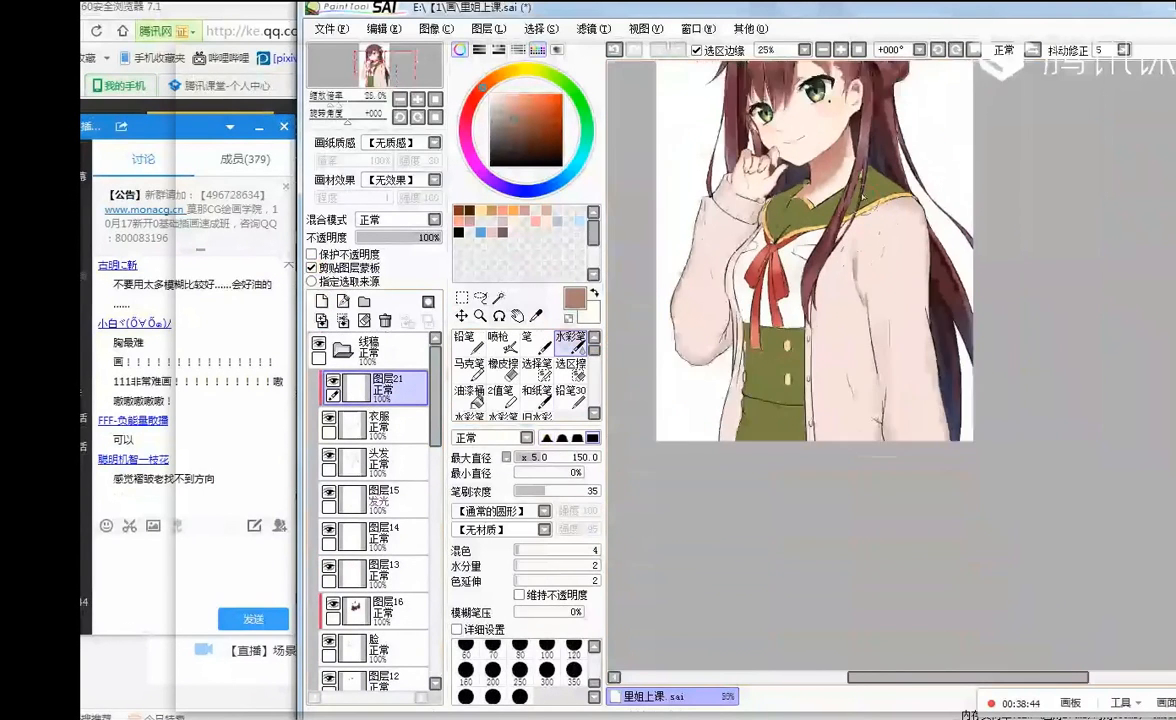
{"action": "scroll", "coordinate": [762, 160], "scroll_direction": "up", "scroll_amount": 1}
{"action": "left_click", "coordinate": [549, 115]}
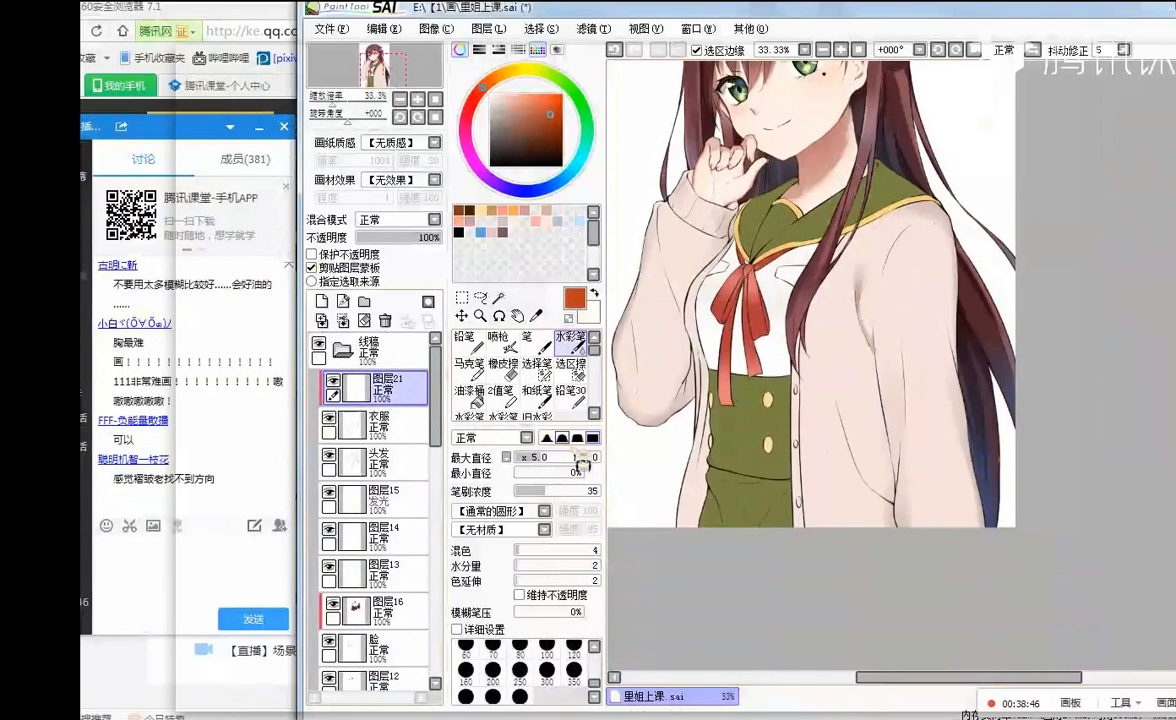
{"action": "left_click", "coordinate": [582, 458]}
{"action": "mouse_move", "coordinate": [540, 425]}
{"action": "left_mouse_down"}
{"action": "mouse_move", "coordinate": [592, 330]}
{"action": "mouse_move", "coordinate": [620, 170]}
{"action": "mouse_move", "coordinate": [740, 312]}
{"action": "mouse_move", "coordinate": [806, 426]}
{"action": "mouse_move", "coordinate": [904, 434]}
{"action": "mouse_move", "coordinate": [955, 512]}
{"action": "mouse_move", "coordinate": [934, 470]}
{"action": "mouse_move", "coordinate": [966, 440]}
{"action": "left_mouse_up"}
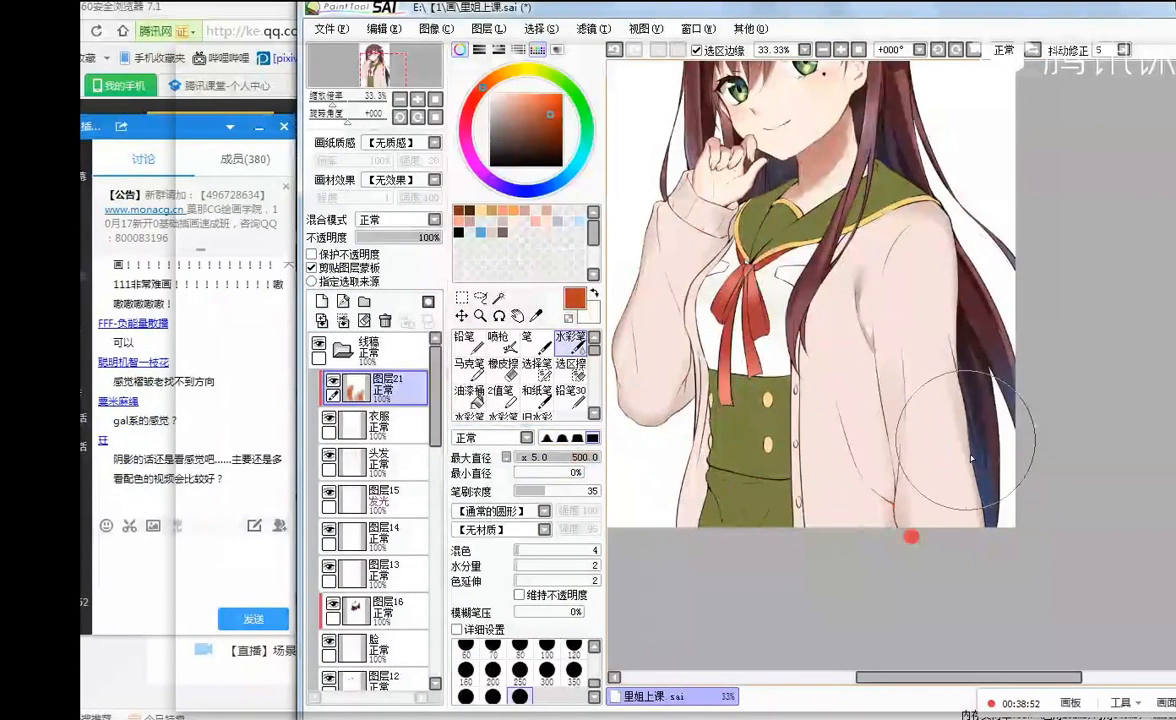
{"action": "left_click", "coordinate": [549, 122]}
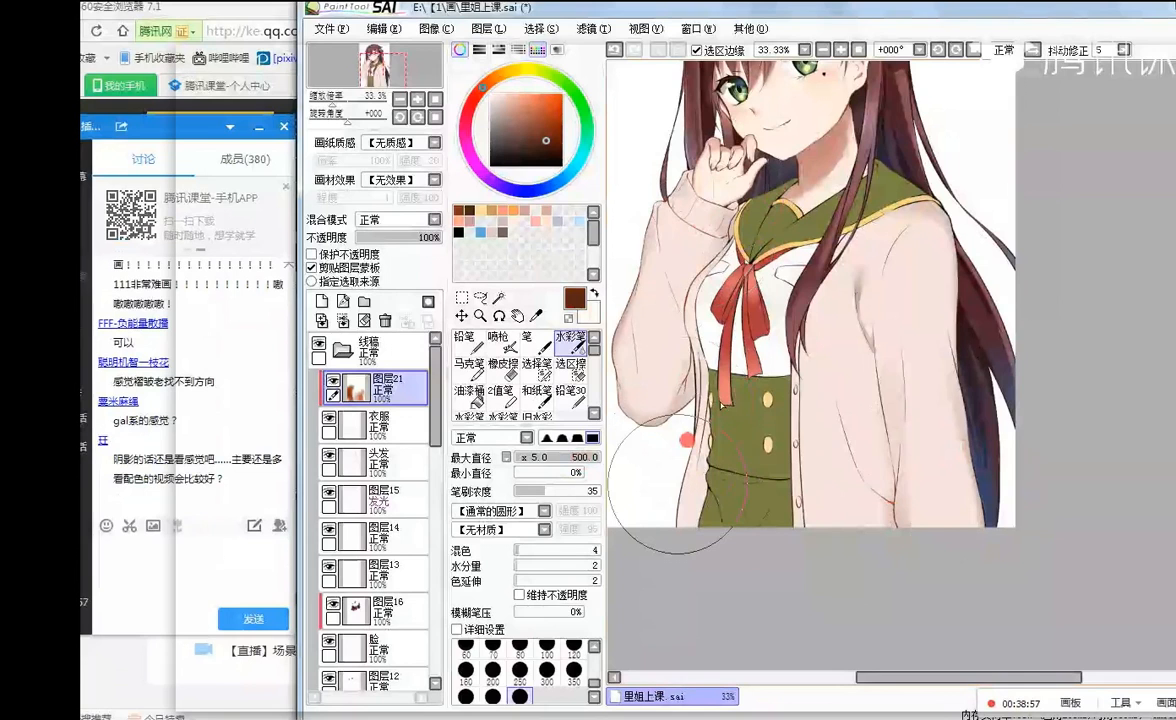
- Tint the hair line art beside the raised sleeve dark brown on a clipped layer above 头发, and merge it down
{"action": "left_click_drag", "start_coordinate": [401, 394], "coordinate": [405, 440]}
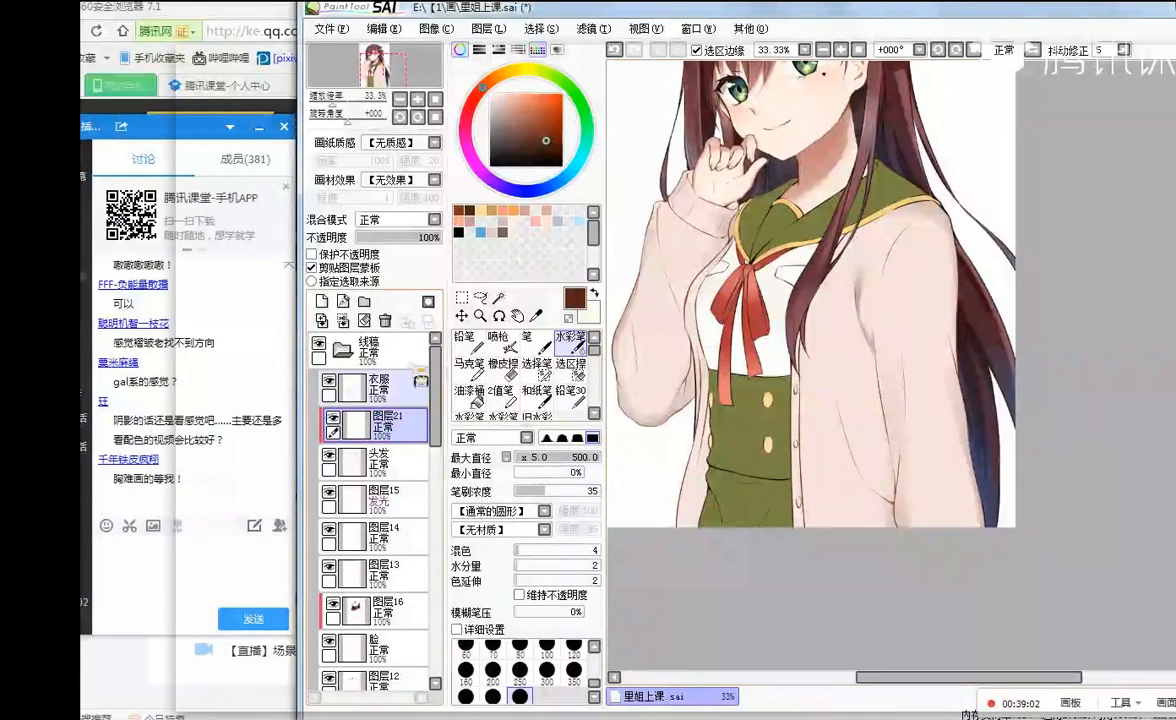
{"action": "left_click_drag", "start_coordinate": [670, 265], "coordinate": [676, 387]}
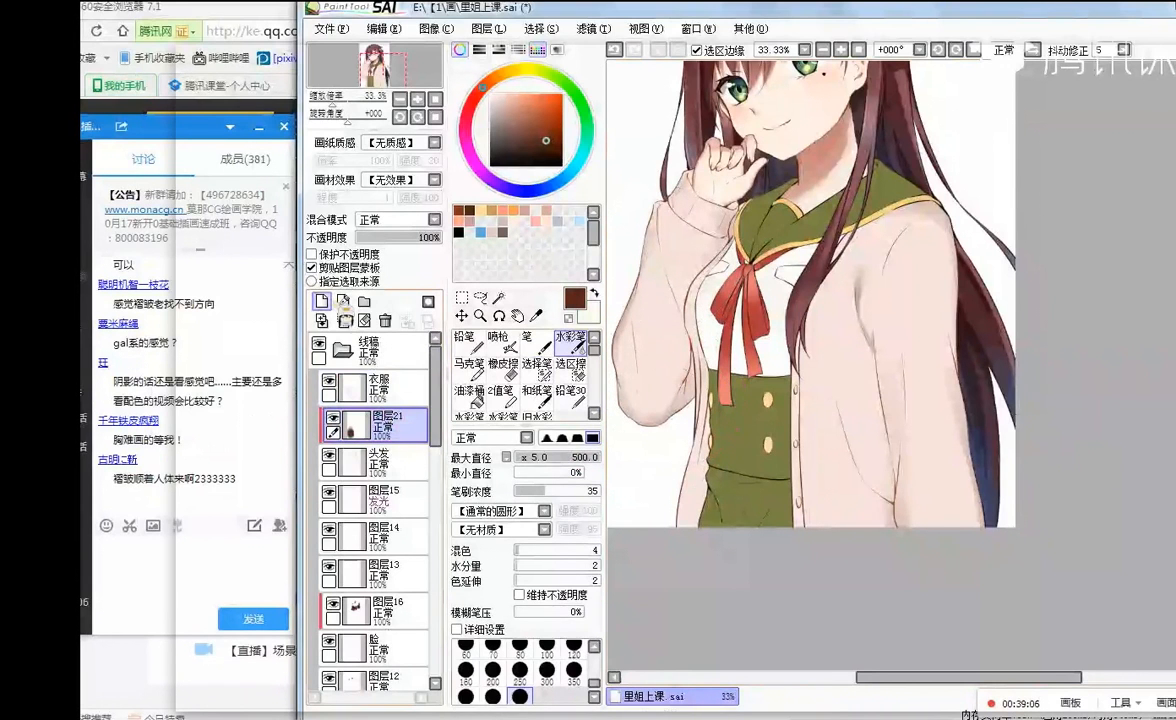
{"action": "left_click", "coordinate": [343, 320]}
- Sample a greyish pink from the cardigan's fold shadow and switch to the pencil on 图层20 in the 衣服 folder
{"action": "left_click_drag", "start_coordinate": [431, 398], "coordinate": [435, 660]}
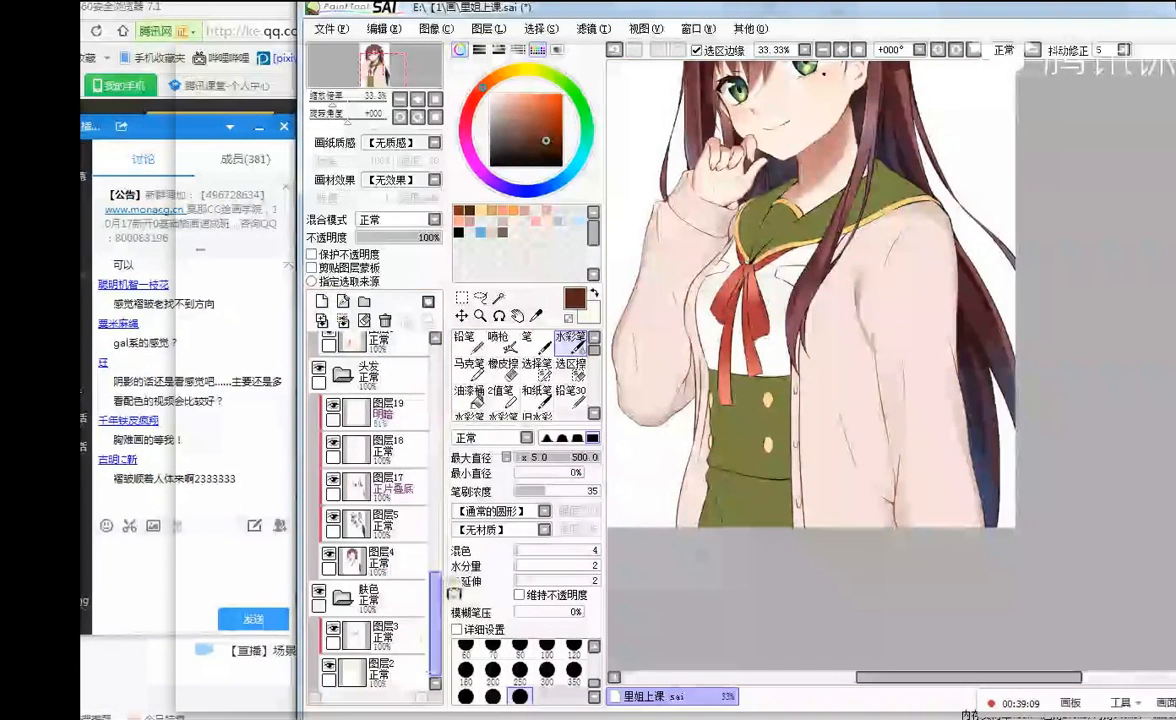
{"action": "scroll", "coordinate": [877, 294], "scroll_direction": "up", "scroll_amount": 2}
{"action": "right_click", "coordinate": [838, 310]}
{"action": "scroll", "coordinate": [830, 330], "scroll_direction": "down", "scroll_amount": 2}
{"action": "left_click_drag", "start_coordinate": [836, 290], "coordinate": [828, 328]}
{"action": "key", "text": "ctrl+z"}
{"action": "scroll", "coordinate": [845, 345], "scroll_direction": "up", "scroll_amount": 1}
{"action": "left_click_drag", "start_coordinate": [436, 614], "coordinate": [436, 538]}
{"action": "left_click", "coordinate": [410, 551]}
{"action": "left_click", "coordinate": [385, 515]}
{"action": "key", "text": "n"}
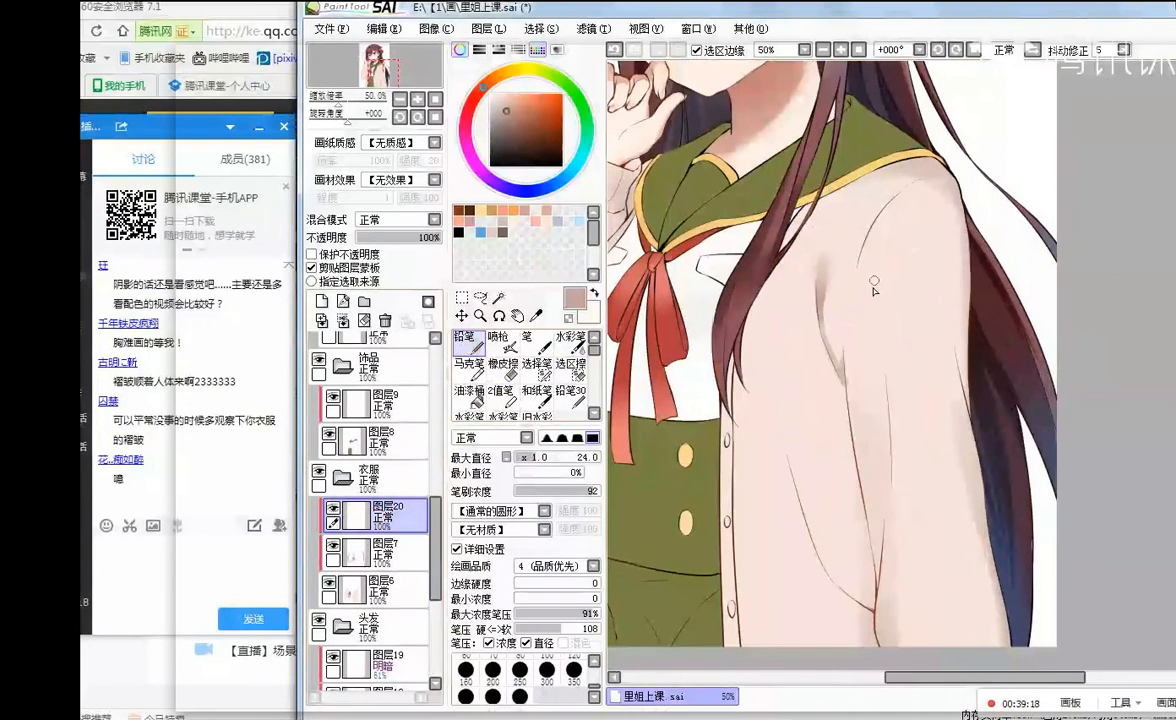
- Deepen the armpit fold shadow along its line with the greyish pink pencil at size 24, redoing the first stroke
{"action": "scroll", "coordinate": [875, 290], "scroll_direction": "up", "scroll_amount": 3}
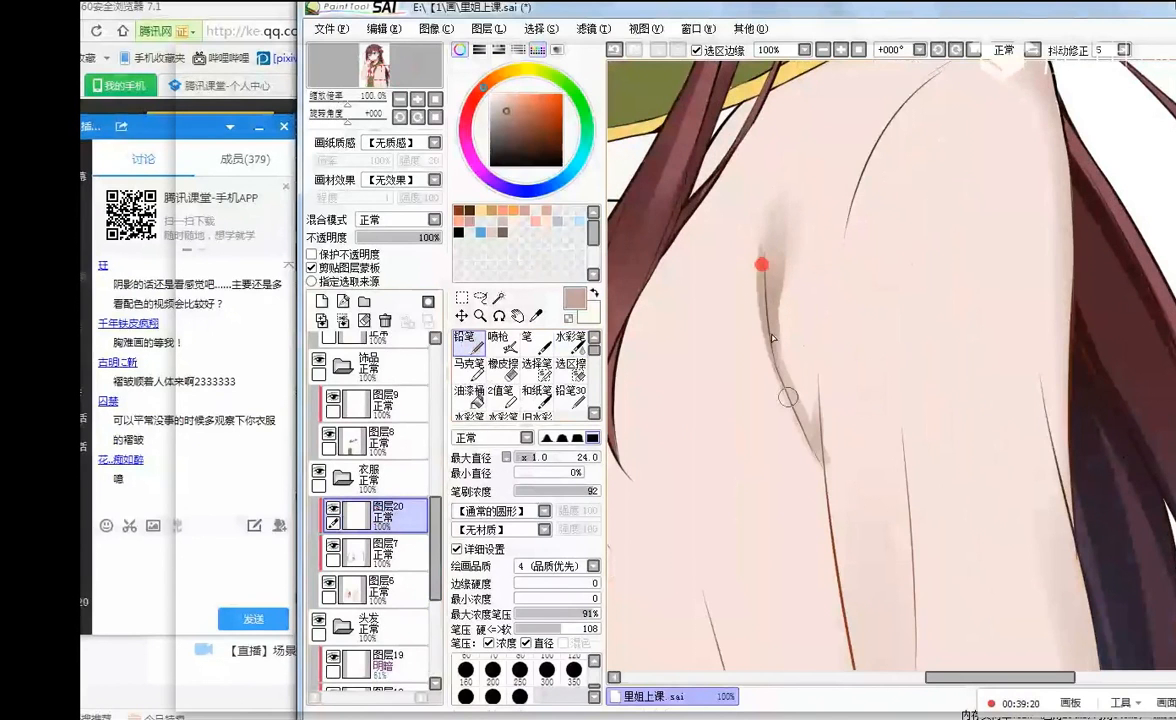
{"action": "key", "text": "ctrl+z"}
{"action": "left_click_drag", "start_coordinate": [771, 299], "coordinate": [797, 402]}
- Shift the colour to a redder brown and edge the lower armpit fold with the pencil at size 11, redoing strokes until satisfied
{"action": "left_click", "coordinate": [478, 93]}
{"action": "left_click", "coordinate": [517, 113]}
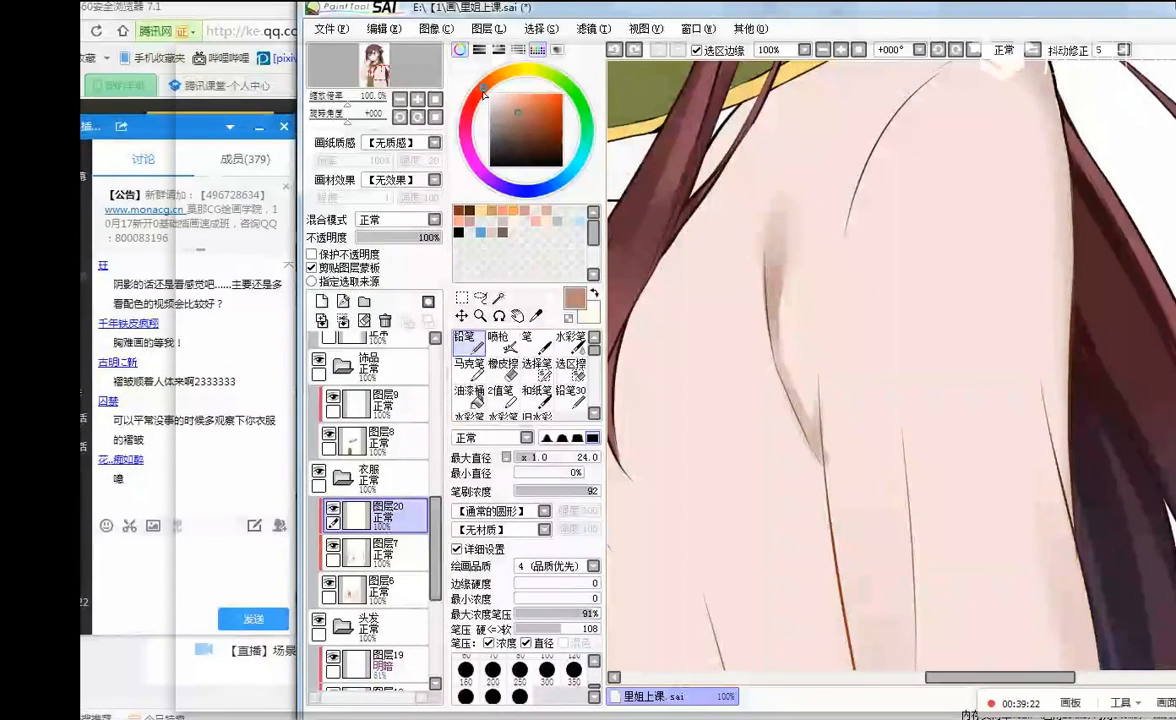
{"action": "left_click_drag", "start_coordinate": [766, 252], "coordinate": [790, 425]}
{"action": "key", "text": "ctrl+z"}
{"action": "left_click_drag", "start_coordinate": [769, 300], "coordinate": [808, 413]}
{"action": "key", "text": "ctrl+z"}
{"action": "left_click_drag", "start_coordinate": [768, 325], "coordinate": [799, 415]}
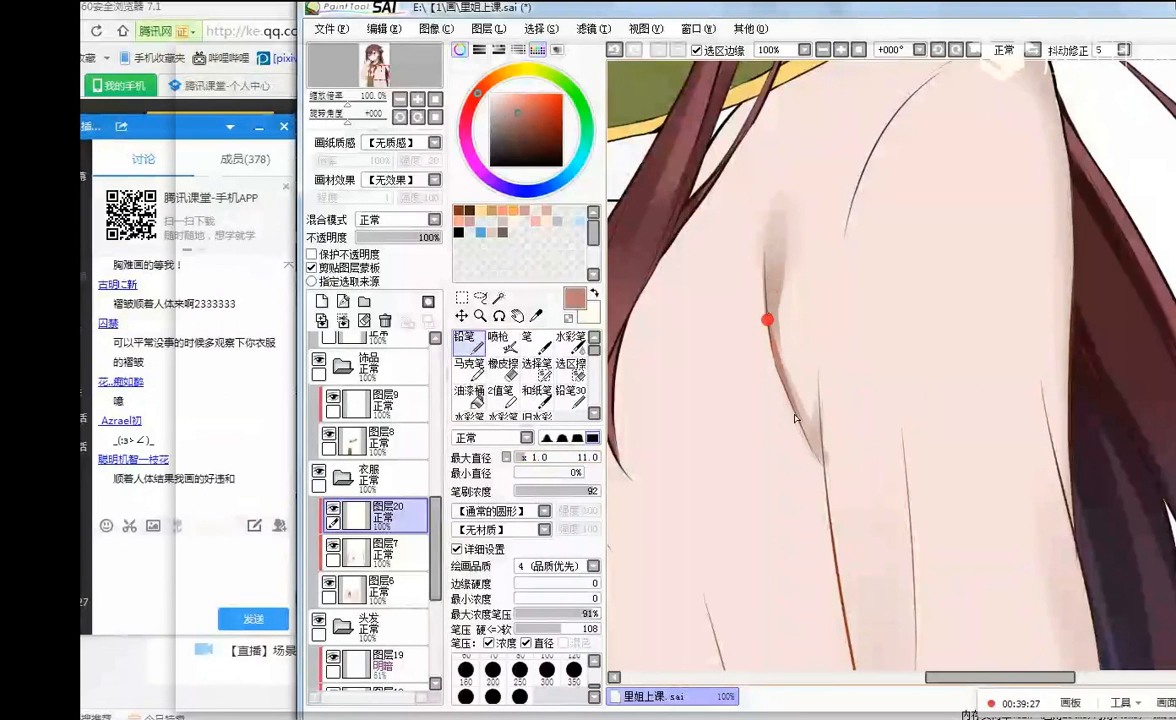
{"action": "key", "text": "ctrl+z"}
{"action": "mouse_move", "coordinate": [777, 354]}
{"action": "left_mouse_down"}
{"action": "mouse_move", "coordinate": [821, 469]}
{"action": "mouse_move", "coordinate": [818, 458]}
{"action": "left_mouse_up"}
{"action": "scroll", "coordinate": [866, 225], "scroll_direction": "down", "scroll_amount": 3}
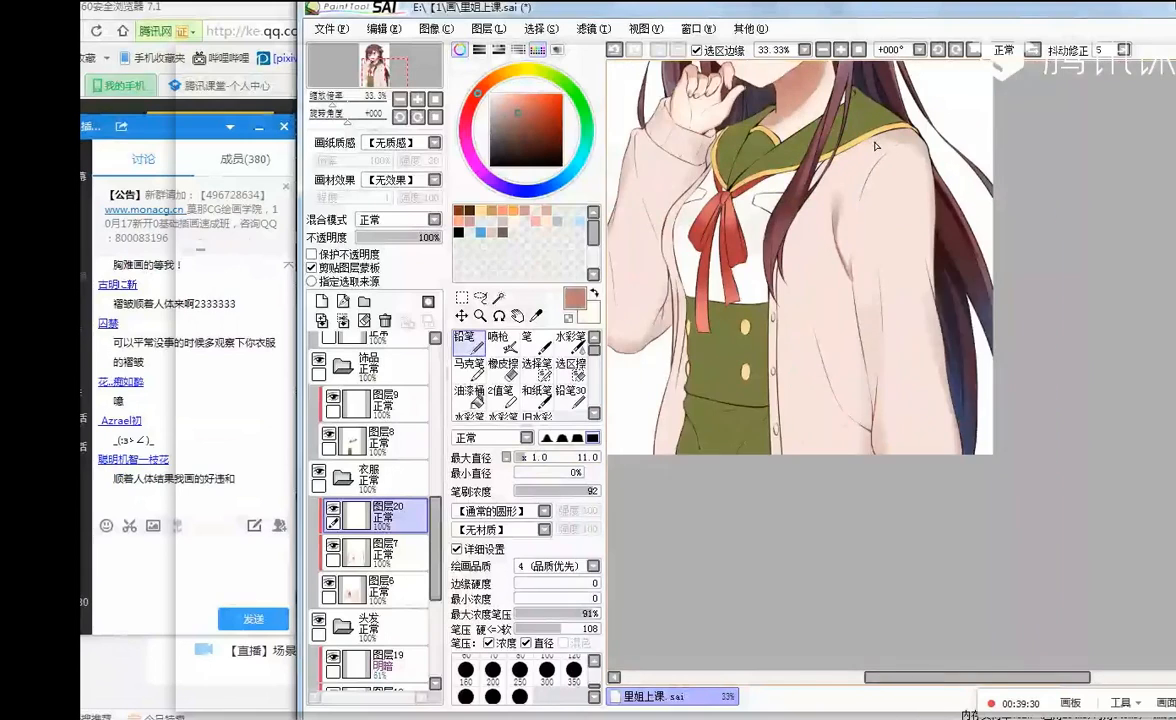
{"action": "scroll", "coordinate": [874, 150], "scroll_direction": "up", "scroll_amount": 1}
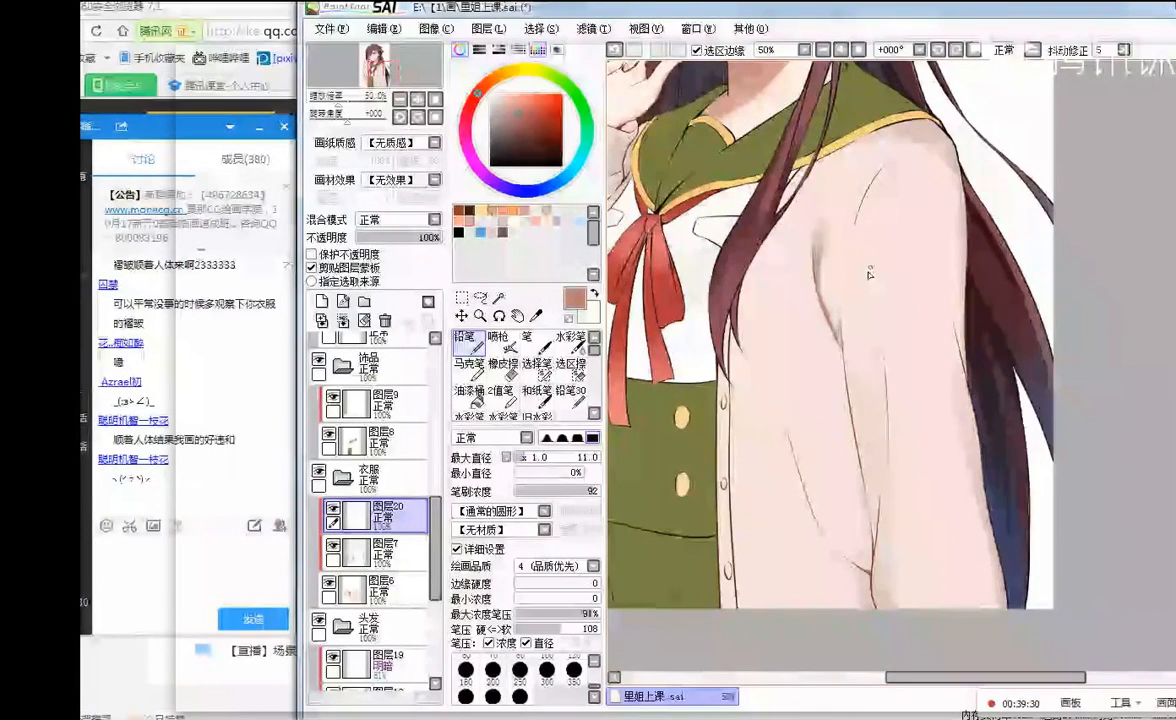
- Pick a deeper reddish brown, resize the pencil, and edge the long fold curving toward the sleeve's lower inner line
{"action": "scroll", "coordinate": [869, 274], "scroll_direction": "down", "scroll_amount": 2}
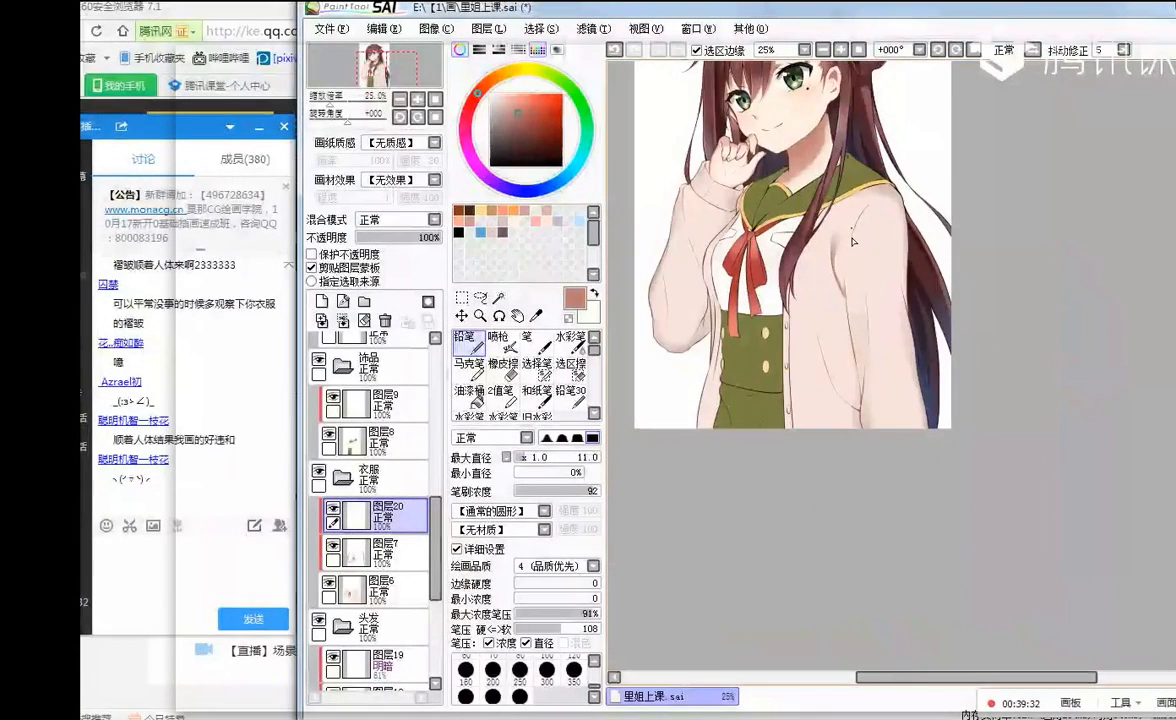
{"action": "scroll", "coordinate": [848, 240], "scroll_direction": "up", "scroll_amount": 2}
{"action": "left_click", "coordinate": [527, 117]}
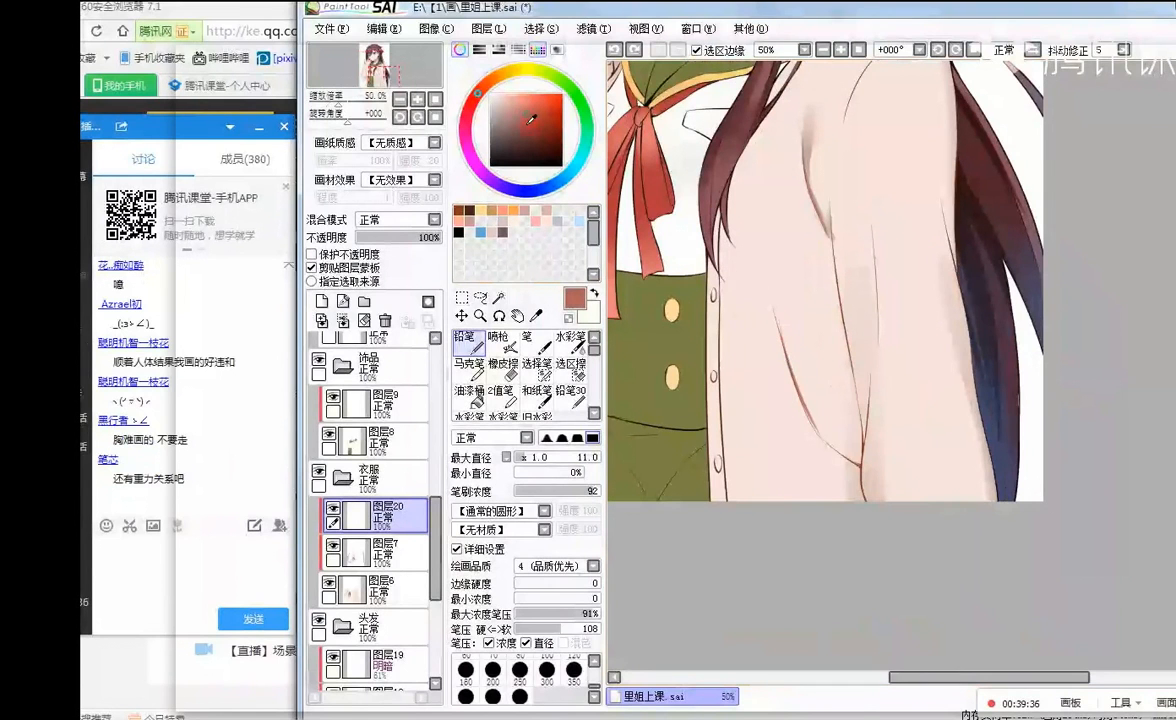
{"action": "left_click", "coordinate": [533, 457]}
{"action": "left_click_drag", "start_coordinate": [783, 328], "coordinate": [825, 442]}
{"action": "mouse_move", "coordinate": [795, 377]}
{"action": "left_mouse_down"}
{"action": "mouse_move", "coordinate": [819, 431]}
{"action": "mouse_move", "coordinate": [808, 418]}
{"action": "mouse_move", "coordinate": [823, 425]}
{"action": "mouse_move", "coordinate": [803, 398]}
{"action": "mouse_move", "coordinate": [841, 455]}
{"action": "mouse_move", "coordinate": [816, 428]}
{"action": "left_mouse_up"}
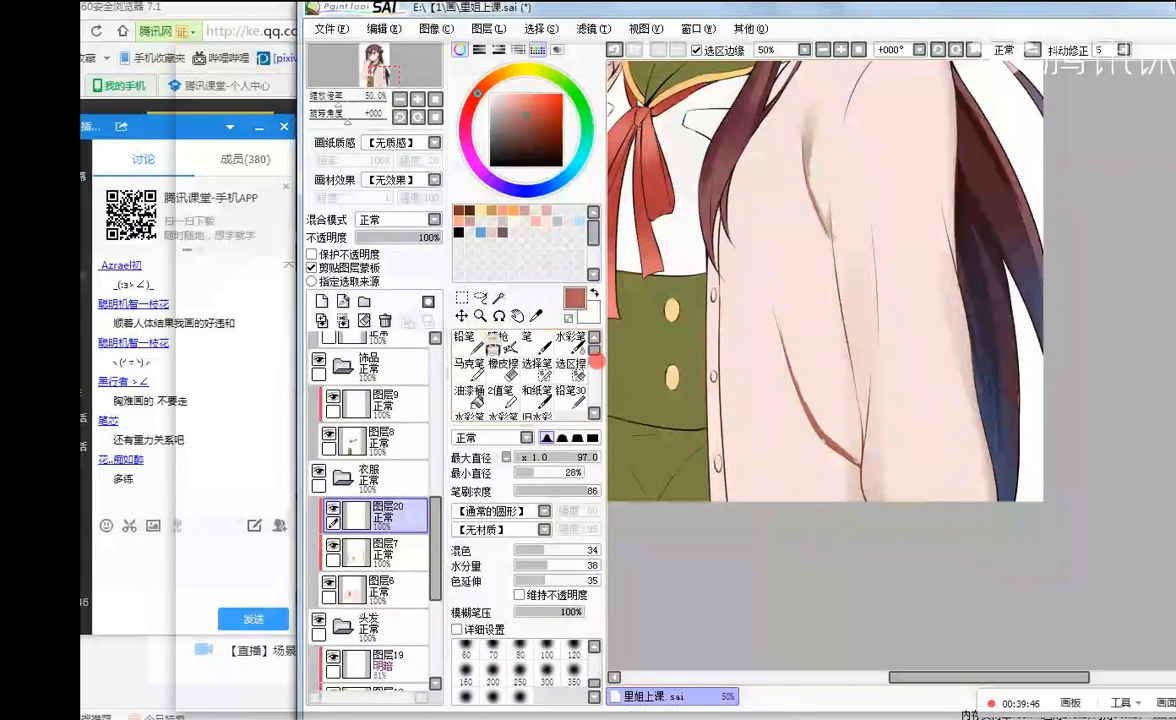
- Lighten the reddish brown and fill the fold shadow between the cardigan body and the sleeve with the pencil at size 76
{"action": "left_click", "coordinate": [548, 457]}
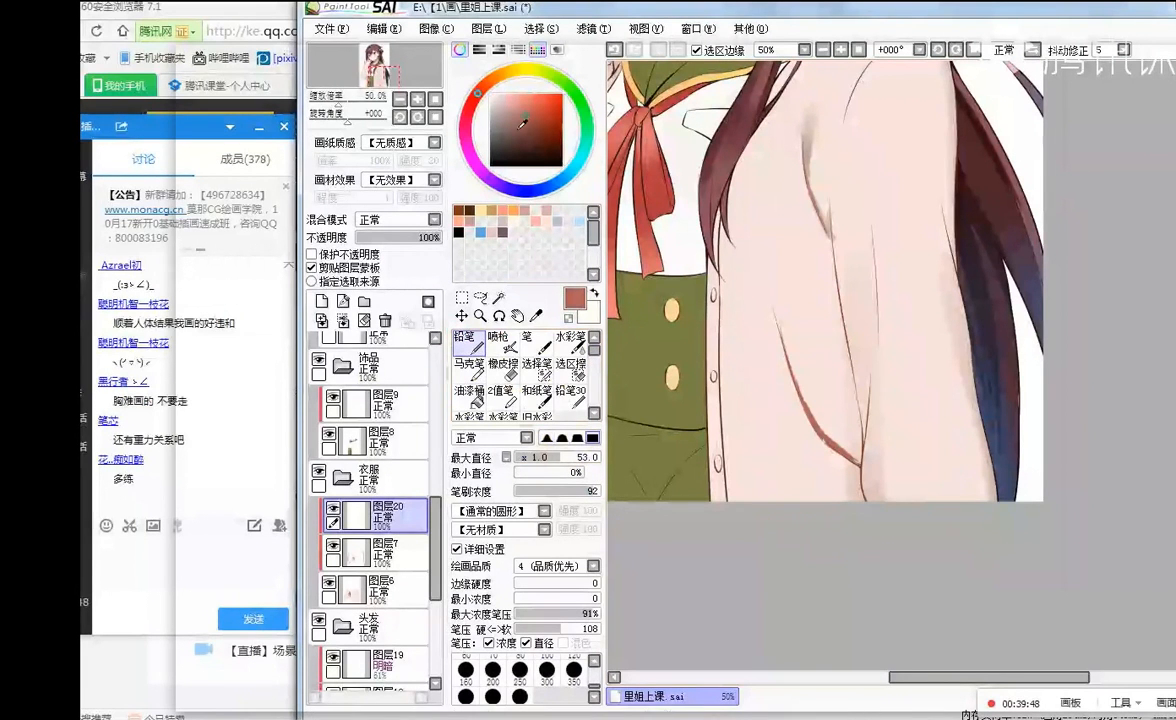
{"action": "left_click", "coordinate": [526, 109]}
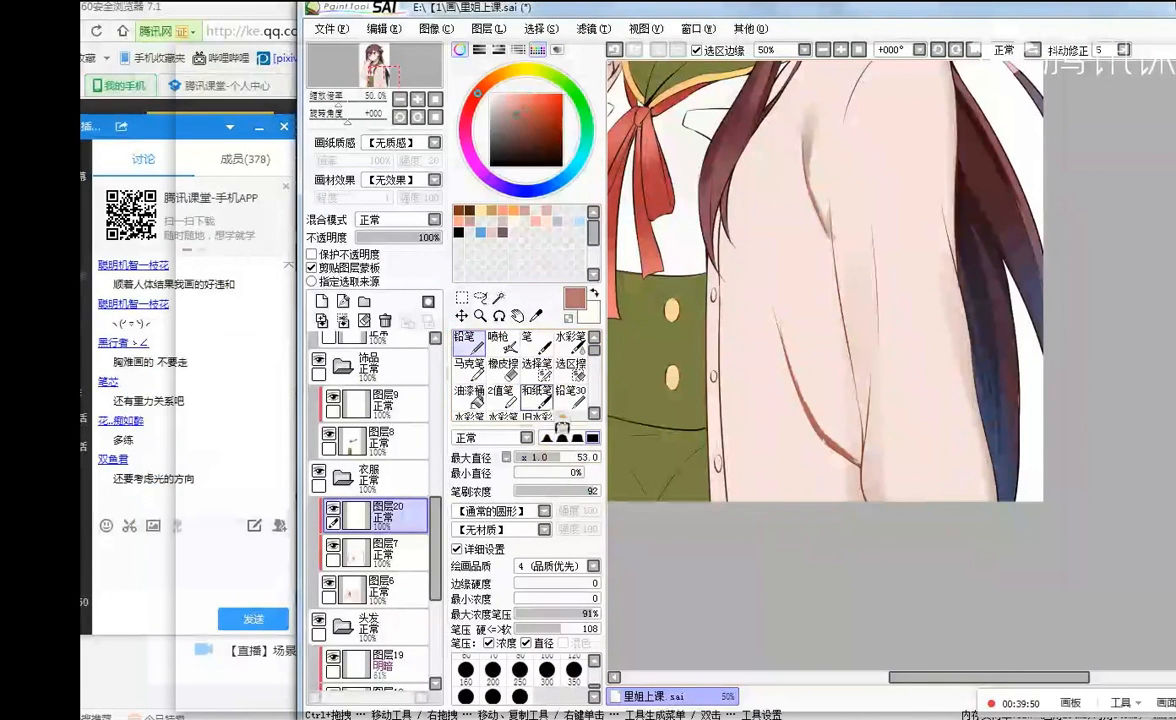
{"action": "scroll", "coordinate": [860, 259], "scroll_direction": "down", "scroll_amount": 3}
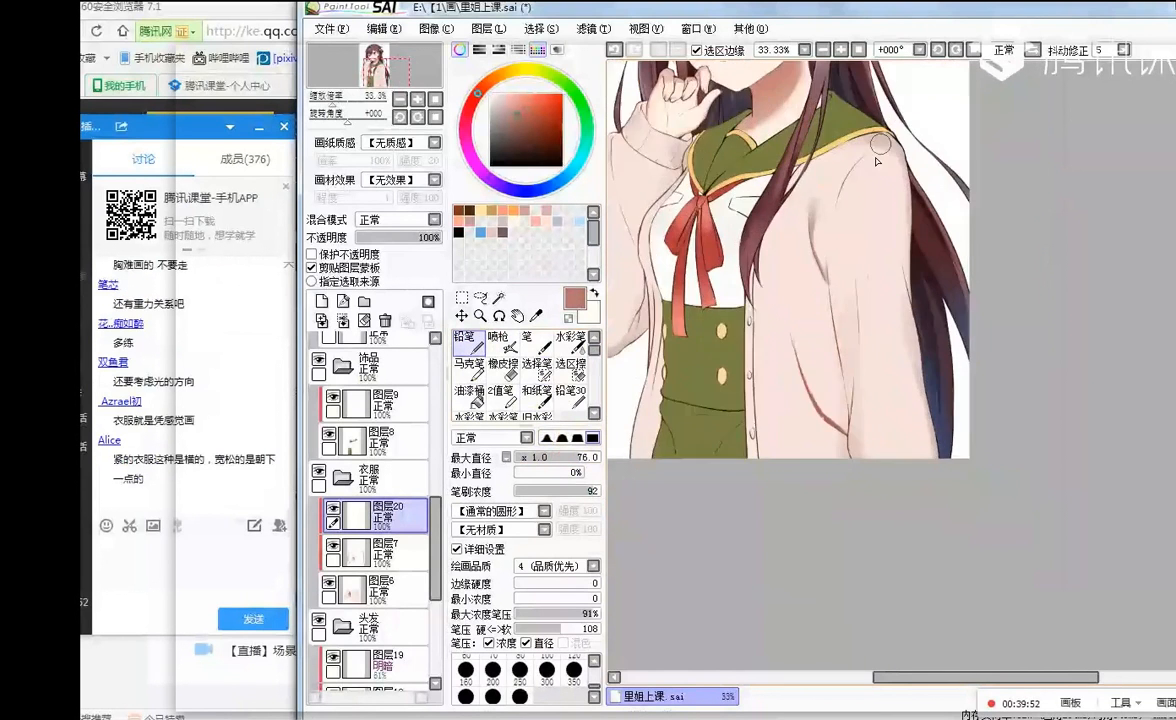
{"action": "scroll", "coordinate": [861, 181], "scroll_direction": "up", "scroll_amount": 2}
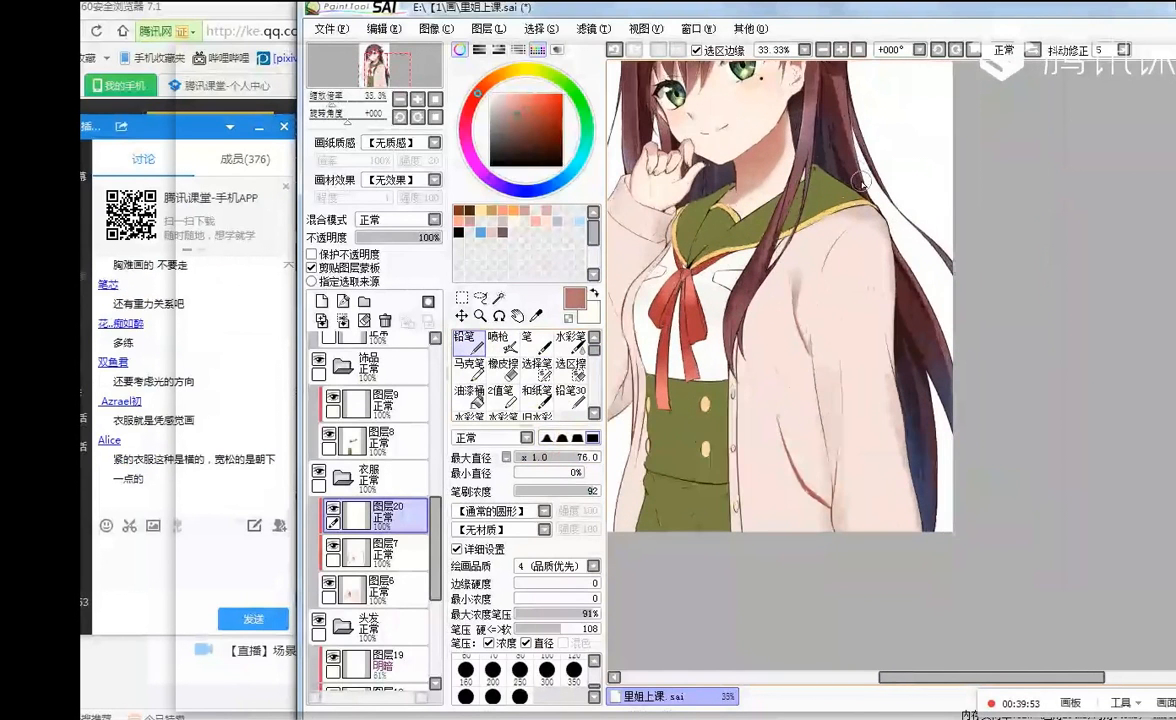
{"action": "mouse_move", "coordinate": [826, 385]}
{"action": "left_mouse_down"}
{"action": "mouse_move", "coordinate": [819, 510]}
{"action": "mouse_move", "coordinate": [815, 415]}
{"action": "mouse_move", "coordinate": [822, 492]}
{"action": "left_mouse_up"}
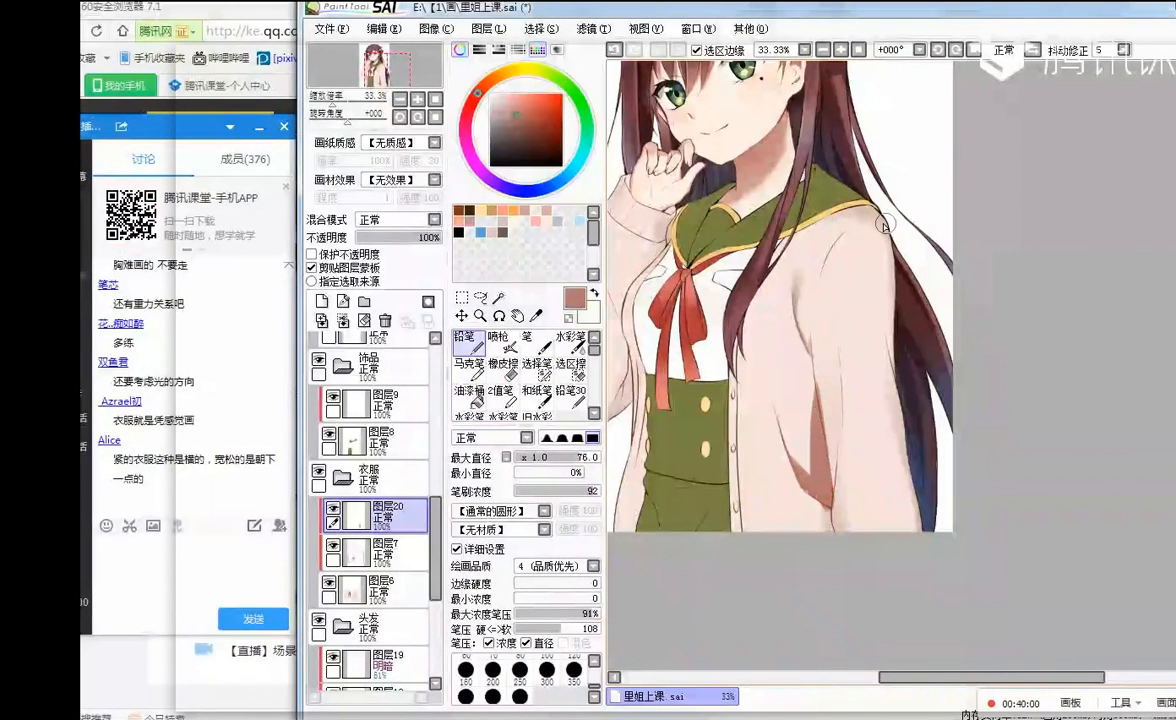
- Rework the shadow where the cardigan body meets the sleeve, adjusting the hue, undoing unwanted strokes, and resampling the reddish pink
{"action": "left_click", "coordinate": [482, 87]}
{"action": "left_click", "coordinate": [513, 111]}
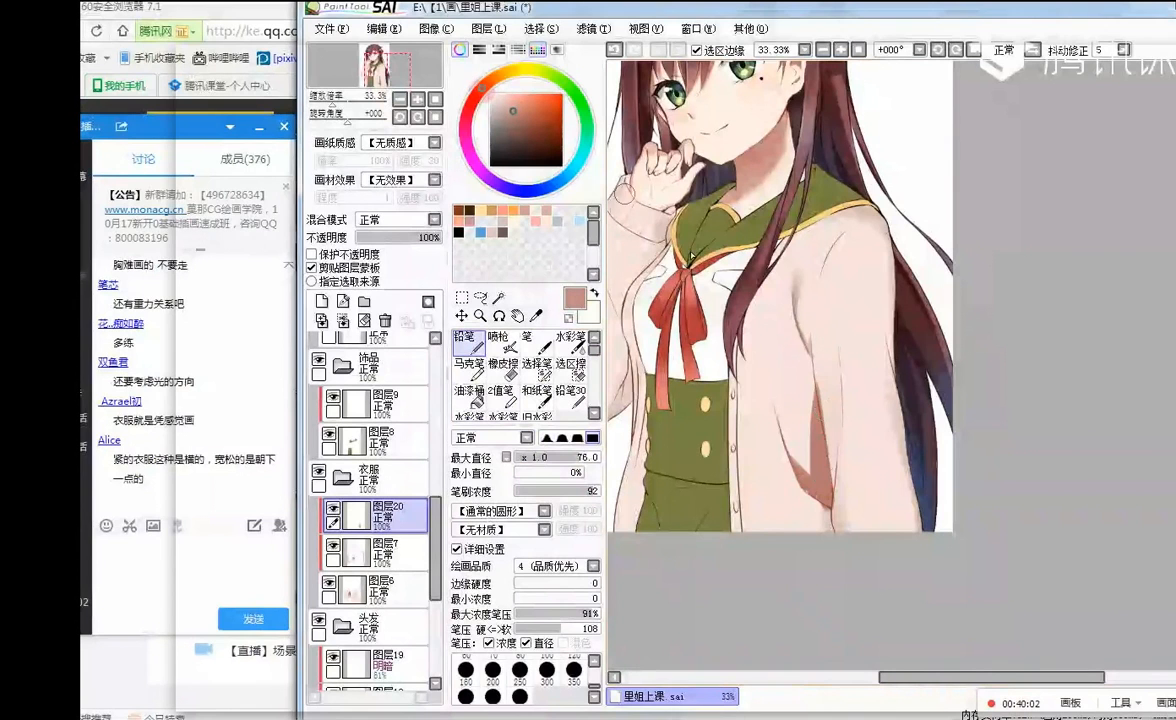
{"action": "key", "text": "ctrl+z"}
{"action": "mouse_move", "coordinate": [818, 408]}
{"action": "left_mouse_down"}
{"action": "mouse_move", "coordinate": [826, 492]}
{"action": "mouse_move", "coordinate": [797, 468]}
{"action": "mouse_move", "coordinate": [830, 491]}
{"action": "left_mouse_up"}
{"action": "key", "text": "ctrl+z"}
{"action": "right_click", "coordinate": [800, 467]}
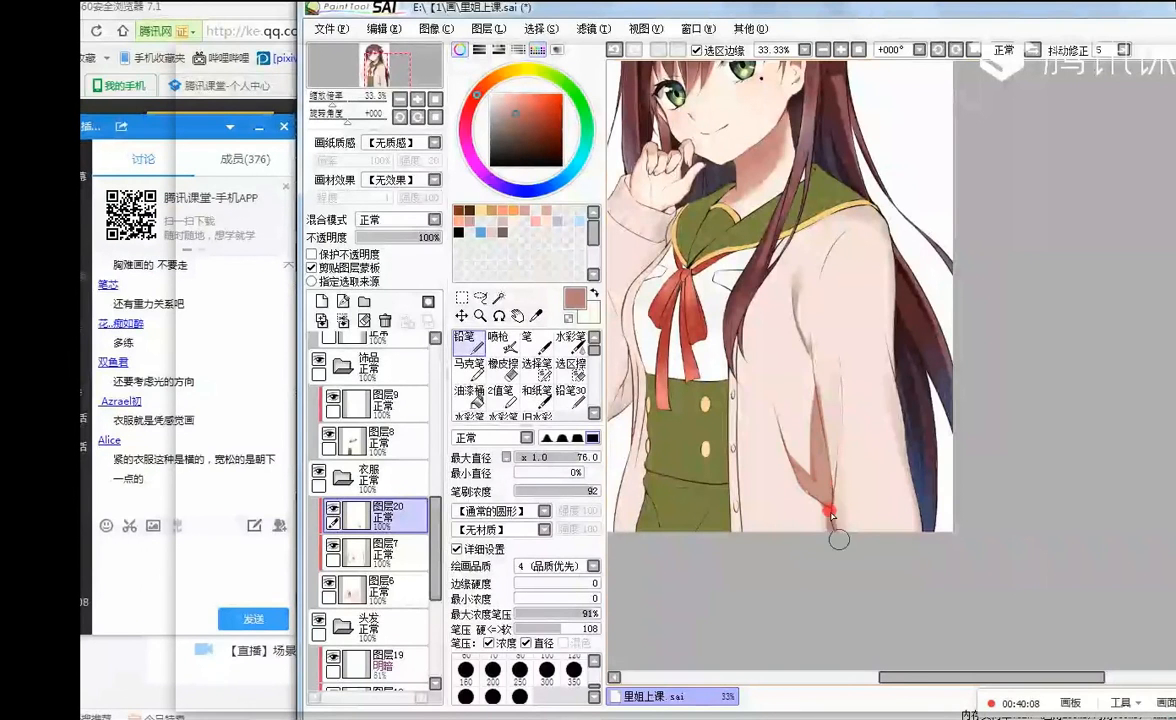
- Undo the pencil strokes on the sleeve's lower outer edge and shade that edge with the marker at size 78
{"action": "mouse_move", "coordinate": [884, 388]}
{"action": "left_mouse_down"}
{"action": "mouse_move", "coordinate": [898, 522]}
{"action": "mouse_move", "coordinate": [911, 538]}
{"action": "left_mouse_up"}
{"action": "key", "text": "ctrl+z"}
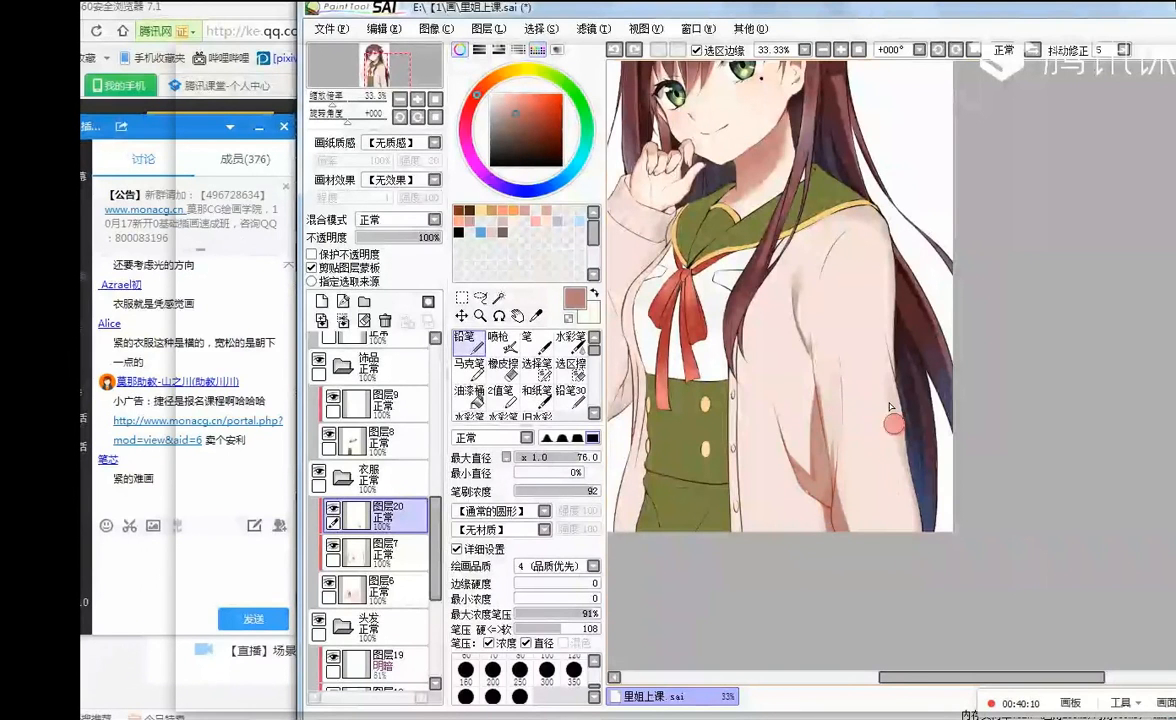
{"action": "left_click", "coordinate": [469, 363]}
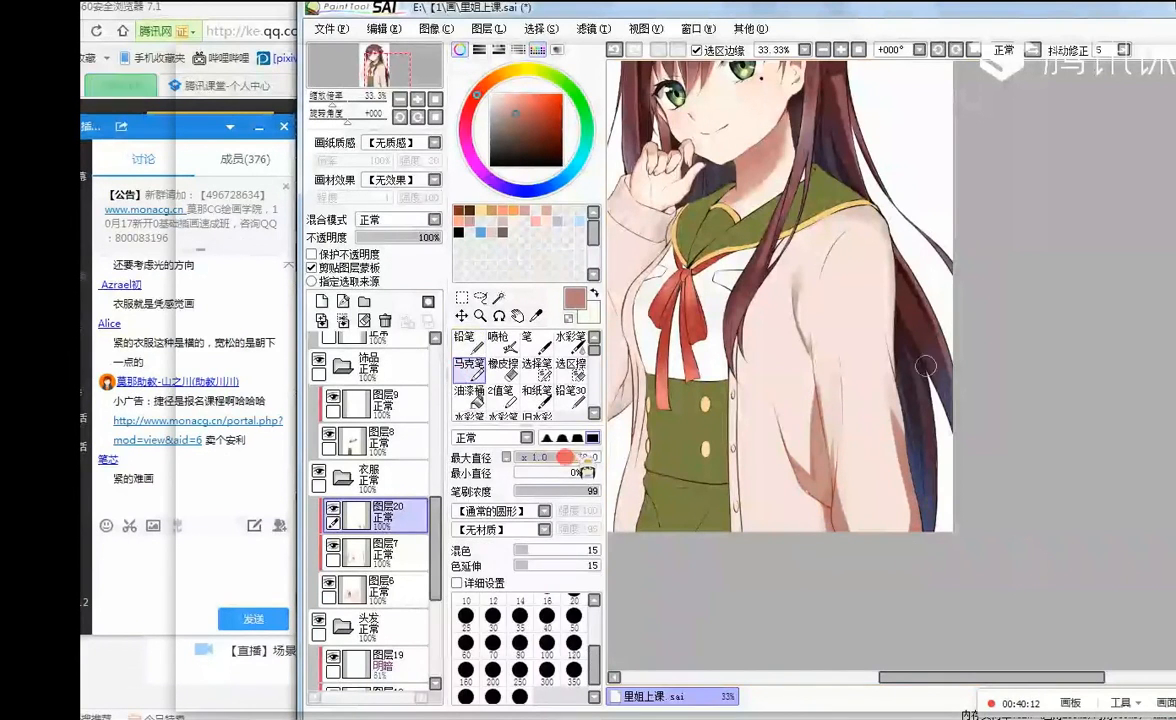
{"action": "key", "text": "ctrl+z"}
{"action": "left_click_drag", "start_coordinate": [898, 440], "coordinate": [904, 530]}
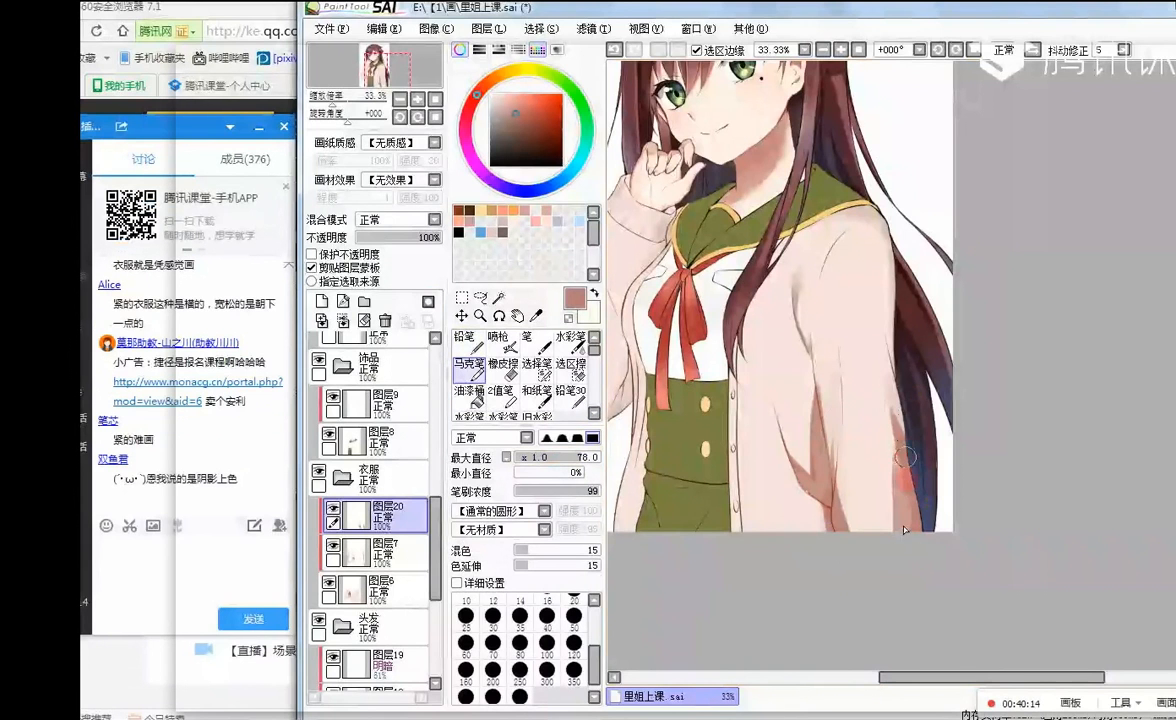
- Paint a vertical fold down the sleeve's inner side with the marker and soften it with sampled cardigan pink, undoing the stray outer-edge stroke
{"action": "left_click", "coordinate": [845, 531]}
{"action": "left_click_drag", "start_coordinate": [833, 332], "coordinate": [832, 470]}
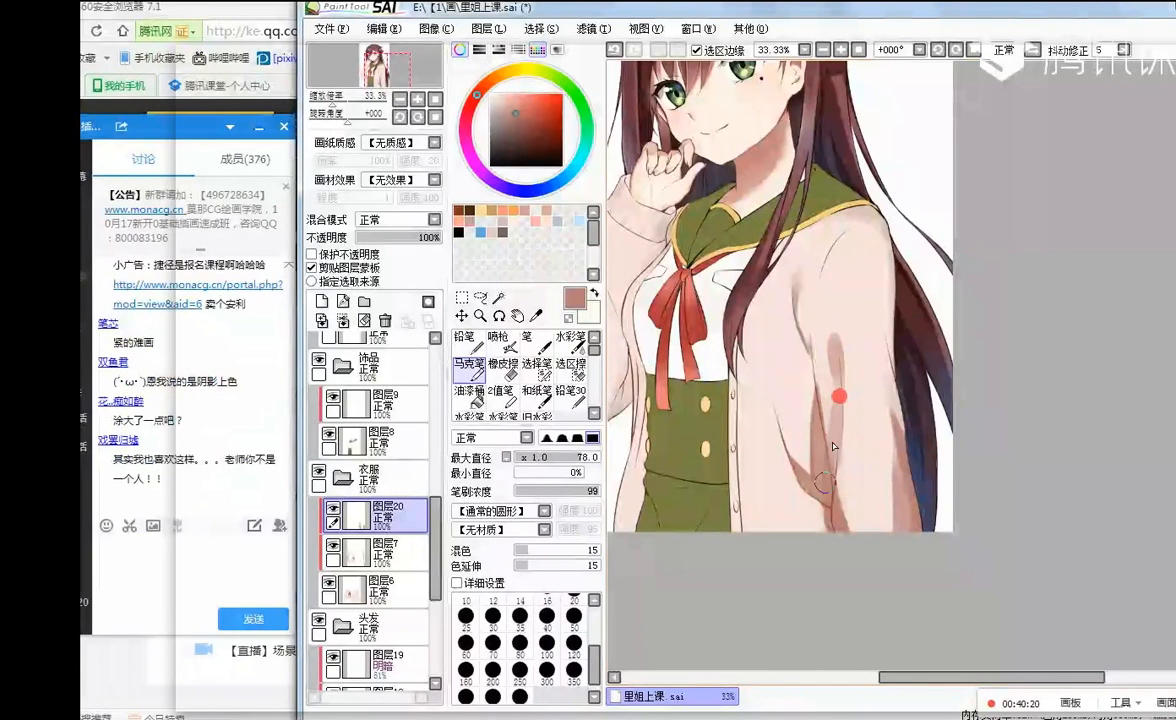
{"action": "left_click", "coordinate": [853, 433], "text": "alt"}
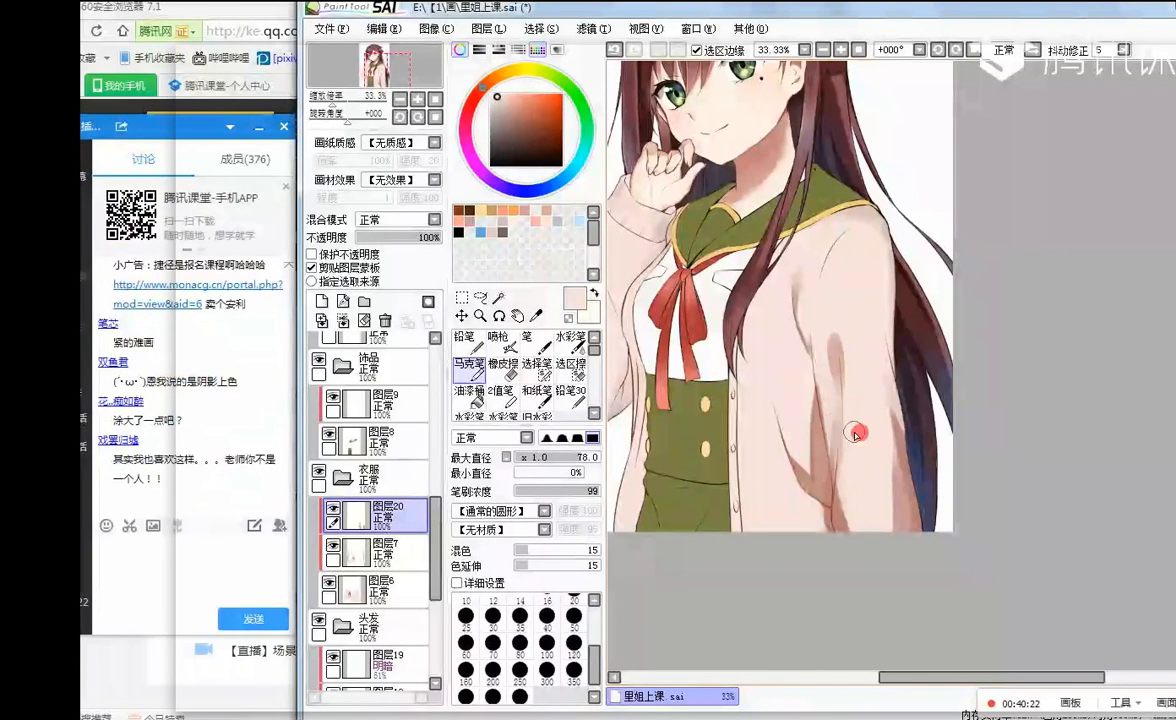
{"action": "left_click_drag", "start_coordinate": [829, 386], "coordinate": [837, 447]}
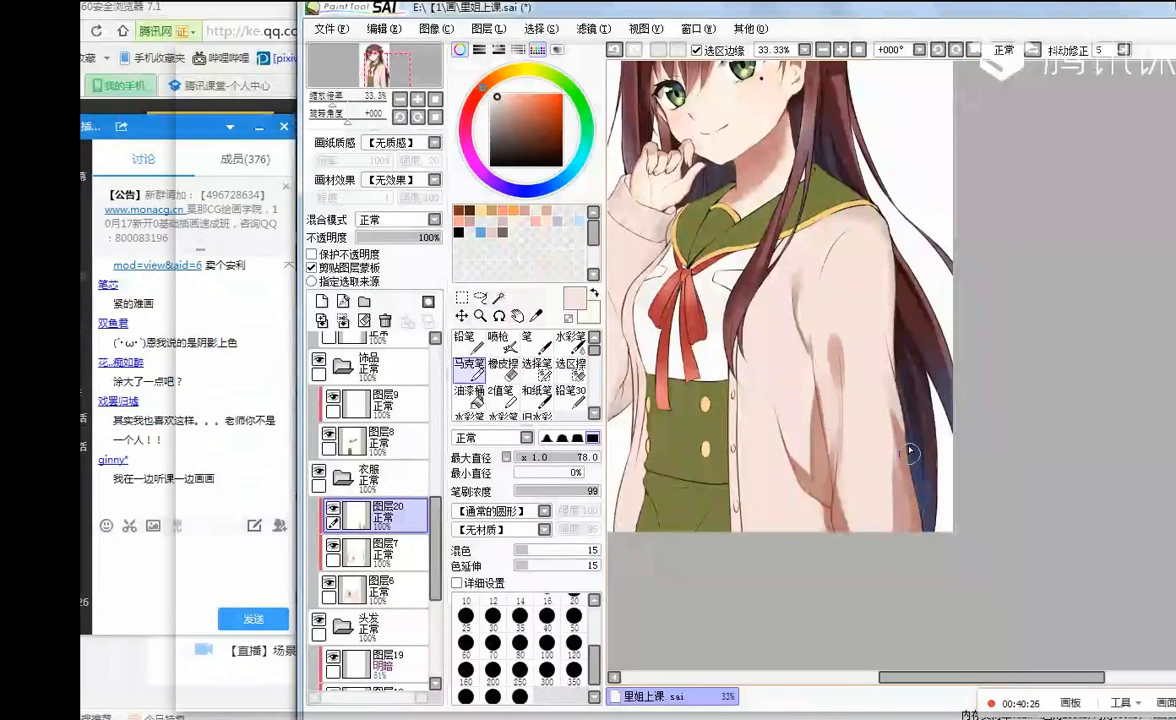
{"action": "left_click_drag", "start_coordinate": [884, 398], "coordinate": [909, 455]}
{"action": "key", "text": "ctrl+z"}
- Blend the sleeve's inner fold and outer edge shadow with the 模糊 (blur) brush at size 97
{"action": "scroll", "coordinate": [568, 385], "scroll_direction": "down", "scroll_amount": 2}
{"action": "left_click", "coordinate": [568, 393]}
{"action": "left_click_drag", "start_coordinate": [832, 319], "coordinate": [904, 532]}
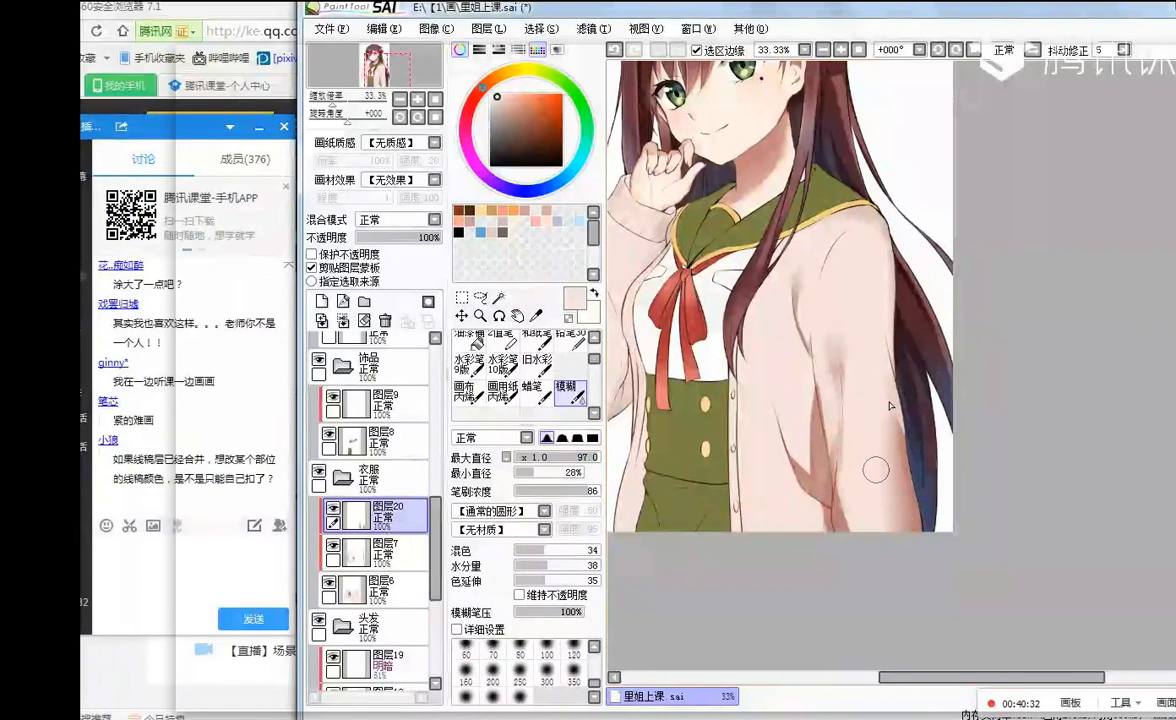
- Fade the sleeve's lower outer shadow with the eraser at size 100 and density 33
{"action": "scroll", "coordinate": [526, 356], "scroll_direction": "up", "scroll_amount": 2}
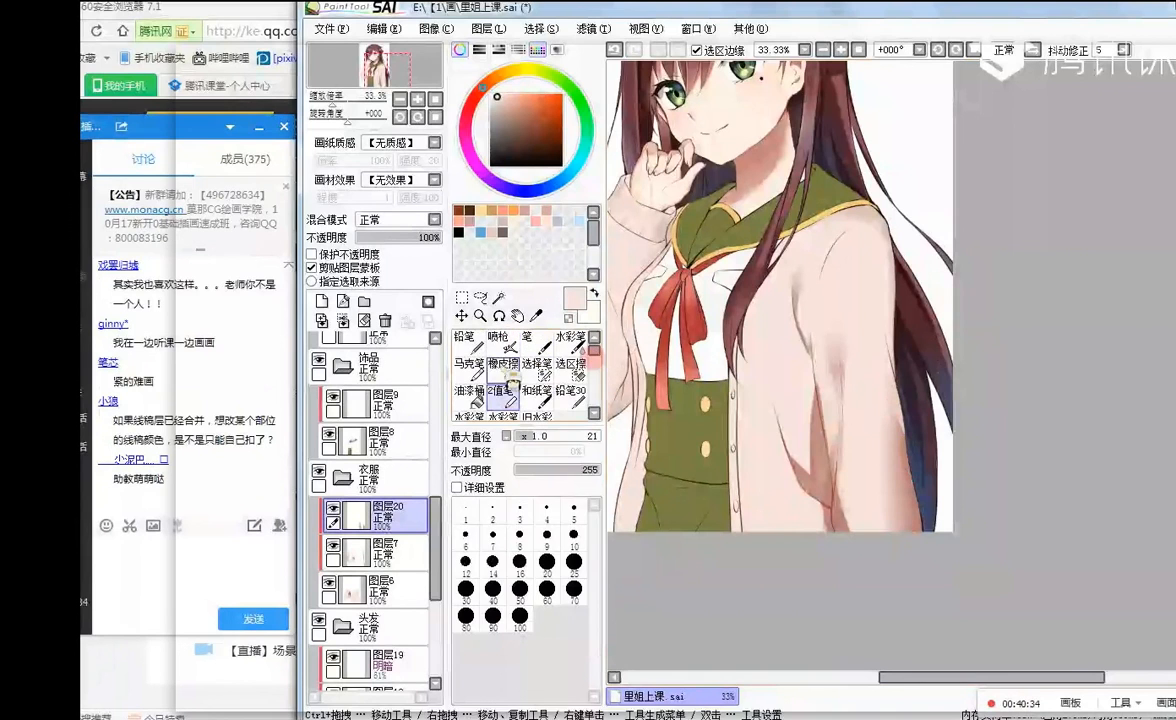
{"action": "left_click", "coordinate": [502, 368]}
{"action": "left_click", "coordinate": [538, 488]}
{"action": "left_click", "coordinate": [547, 643]}
{"action": "left_click", "coordinate": [877, 405]}
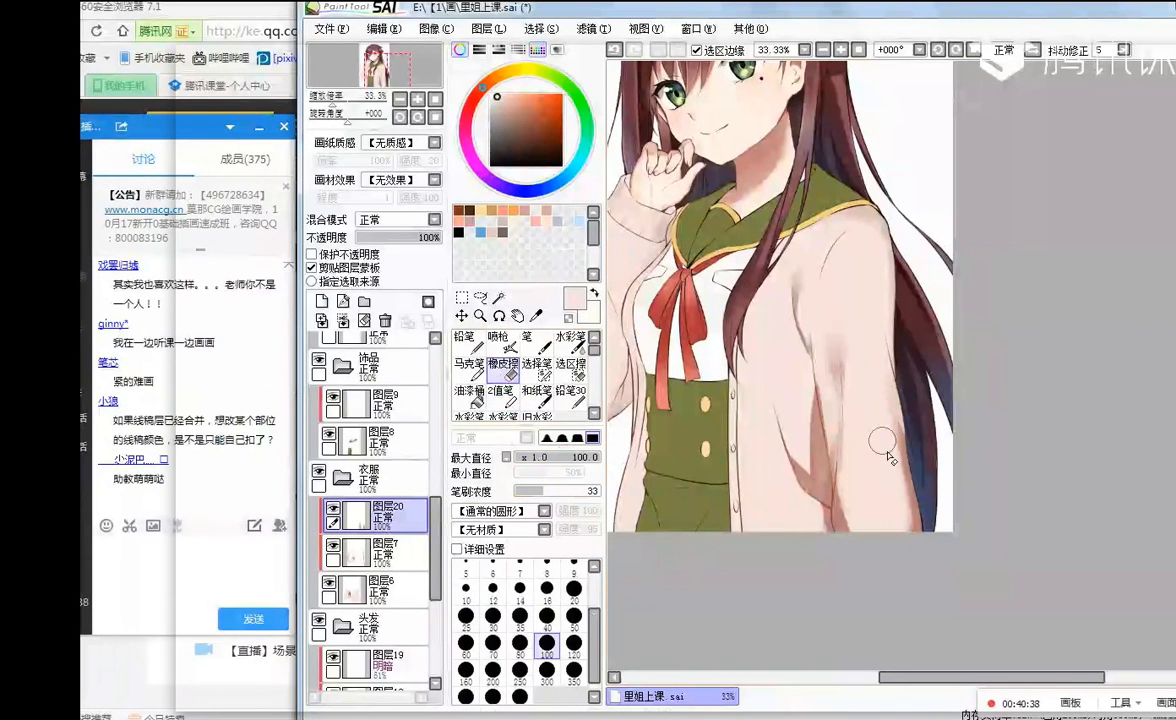
{"action": "left_click", "coordinate": [900, 523]}
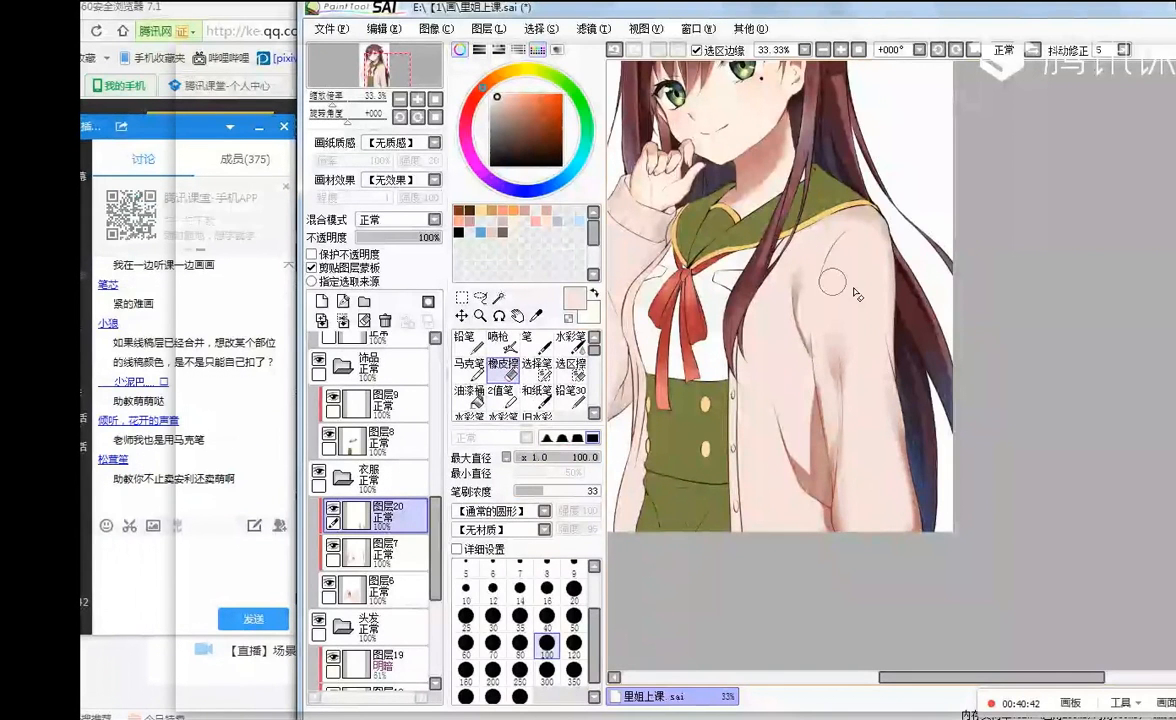
- Sample the fold shadow colour and thin out the wide shadow between the cardigan body and sleeve with the eraser
{"action": "right_click", "coordinate": [819, 461]}
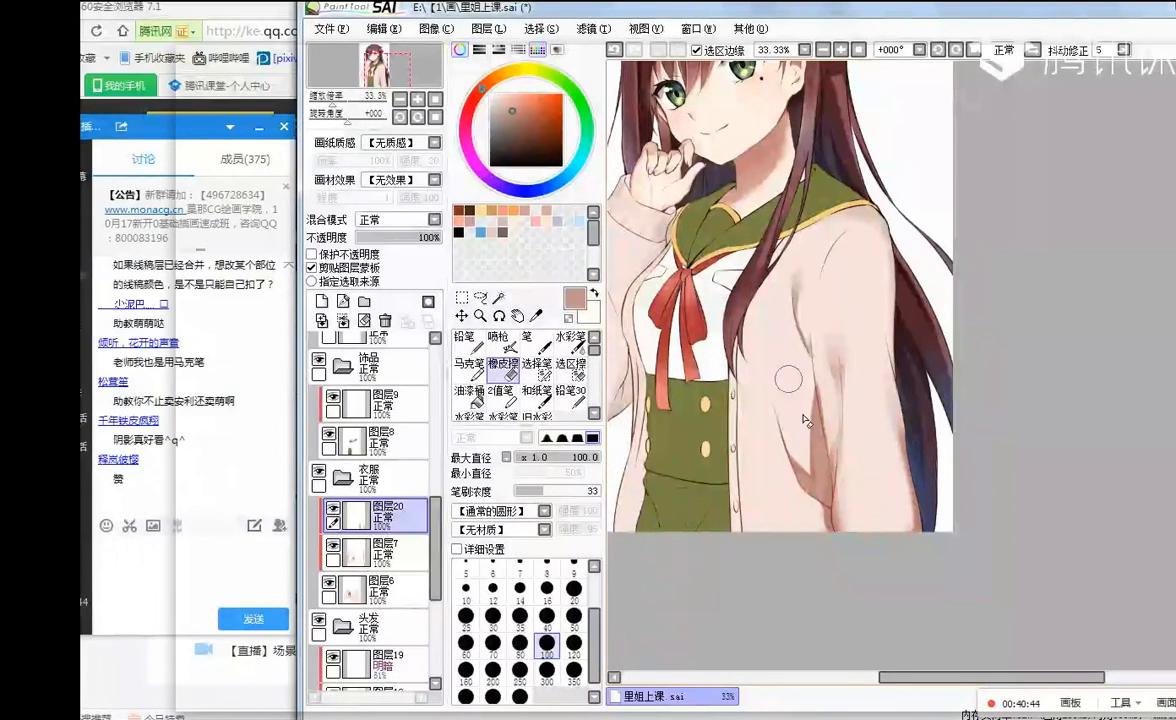
{"action": "left_click_drag", "start_coordinate": [806, 469], "coordinate": [797, 383]}
{"action": "mouse_move", "coordinate": [807, 430]}
{"action": "left_mouse_down"}
{"action": "mouse_move", "coordinate": [793, 394]}
{"action": "mouse_move", "coordinate": [811, 436]}
{"action": "left_mouse_up"}
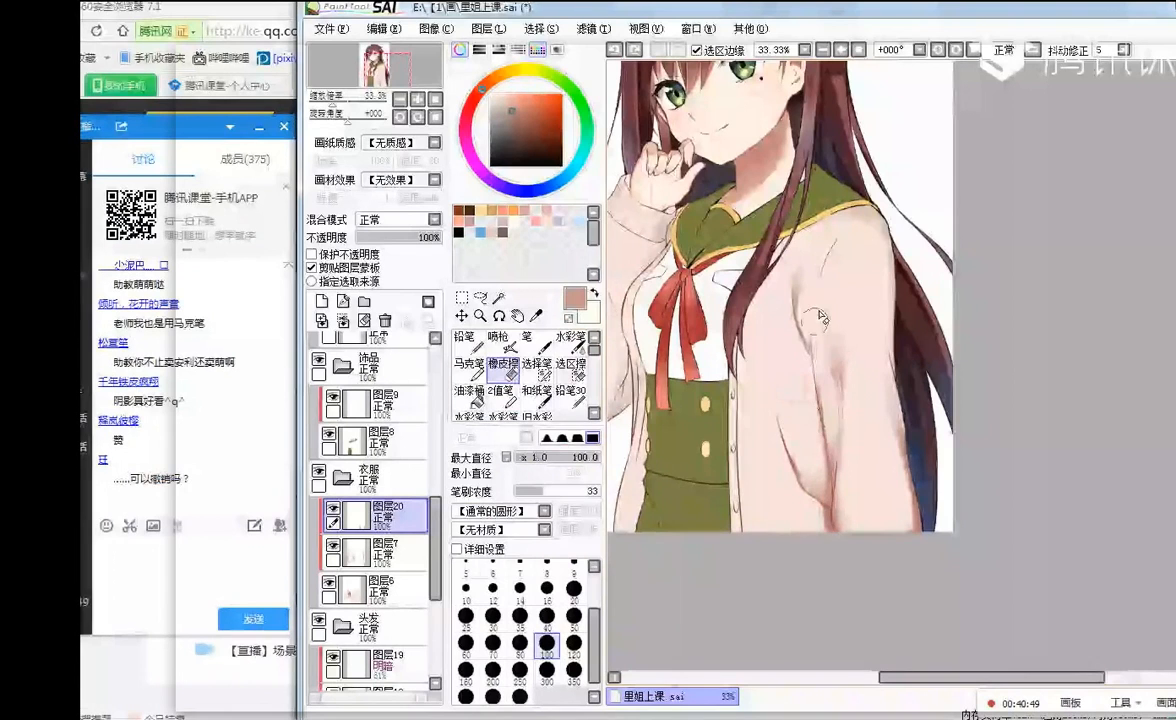
{"action": "left_click", "coordinate": [790, 465]}
- Paint short diagonal fold shadows on the lower cardigan body beside the sleeve with the marker at size 41
{"action": "left_click", "coordinate": [469, 367]}
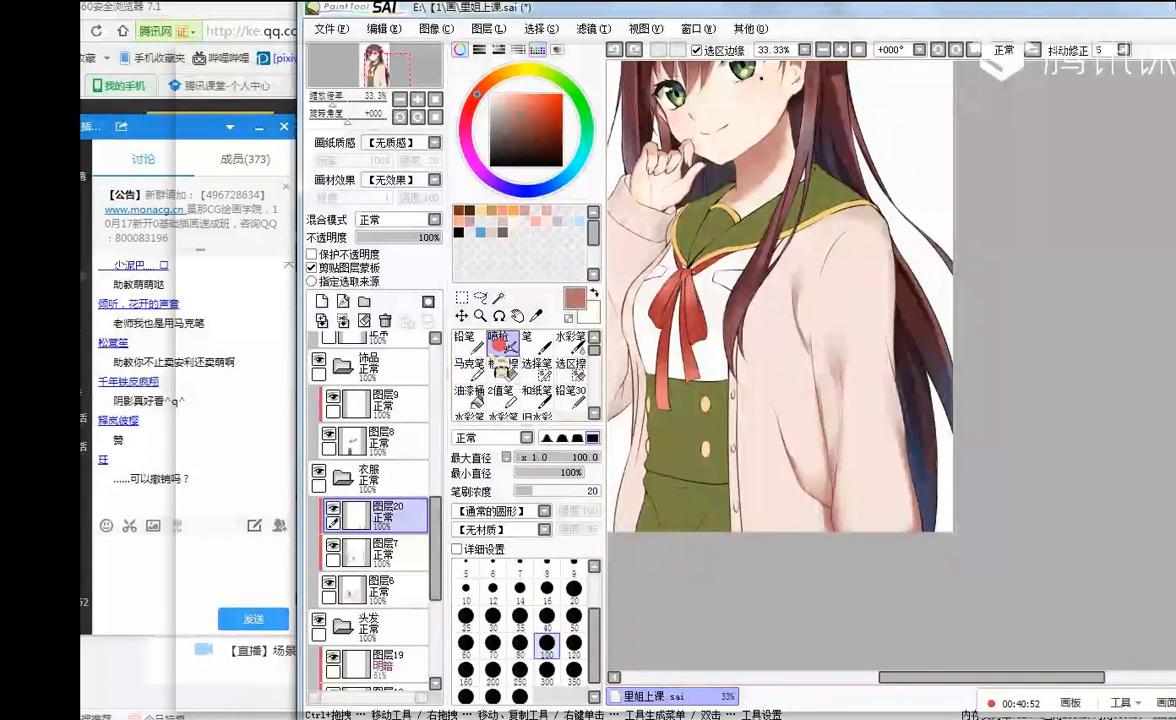
{"action": "mouse_move", "coordinate": [774, 465]}
{"action": "left_mouse_down"}
{"action": "mouse_move", "coordinate": [816, 501]}
{"action": "mouse_move", "coordinate": [805, 523]}
{"action": "mouse_move", "coordinate": [829, 509]}
{"action": "left_mouse_up"}
{"action": "left_click_drag", "start_coordinate": [779, 488], "coordinate": [820, 519]}
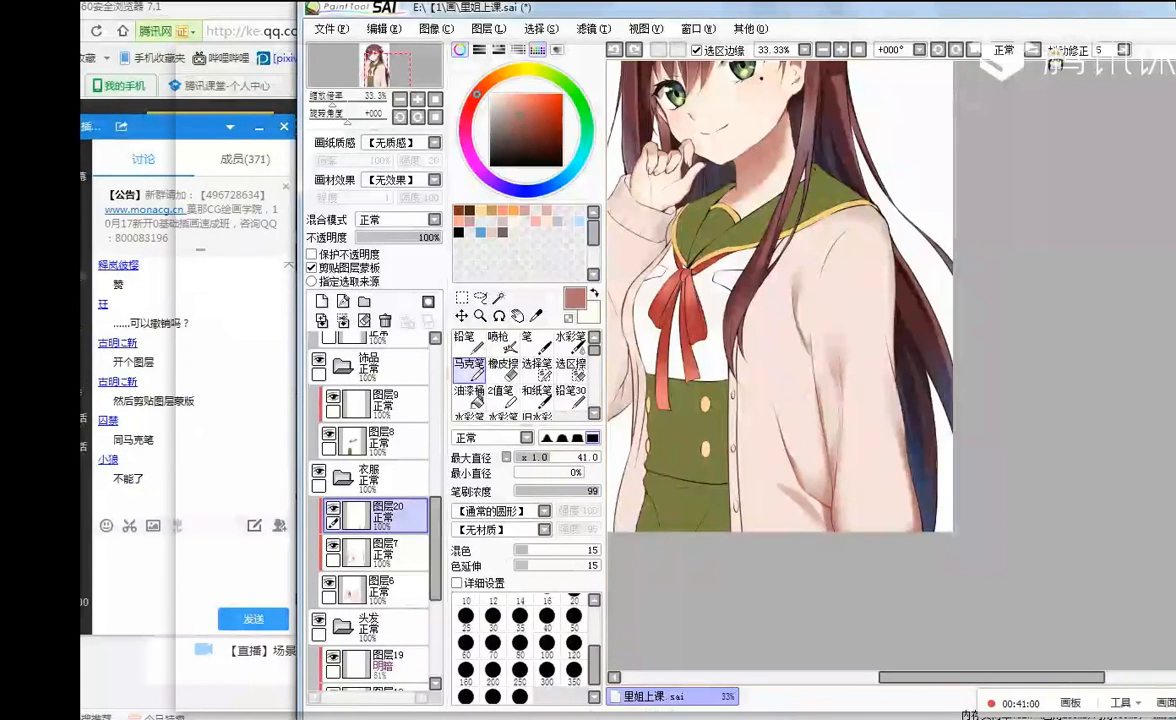
- Mirror the view to add marker shading along the sleeve's folds, undo the shoulder stroke, and restore the normal view
{"action": "key", "text": "h"}
{"action": "left_click_drag", "start_coordinate": [1042, 370], "coordinate": [1031, 417]}
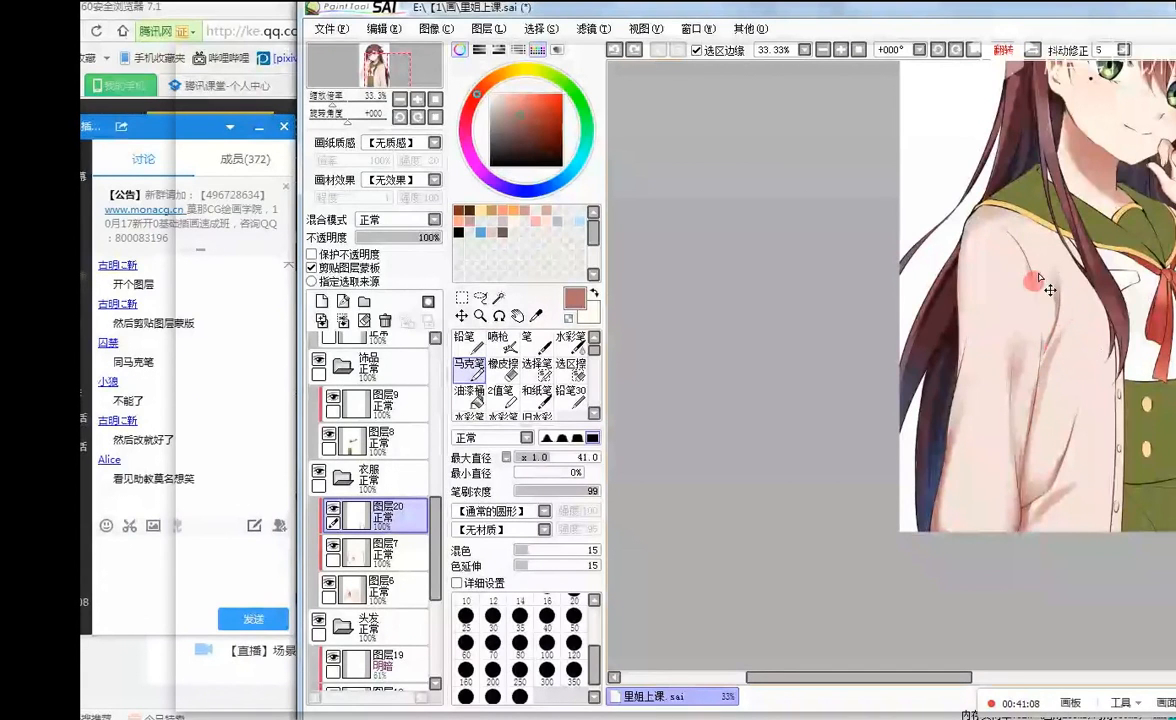
{"action": "left_click_drag", "start_coordinate": [1038, 229], "coordinate": [991, 216]}
{"action": "key", "text": "ctrl+z"}
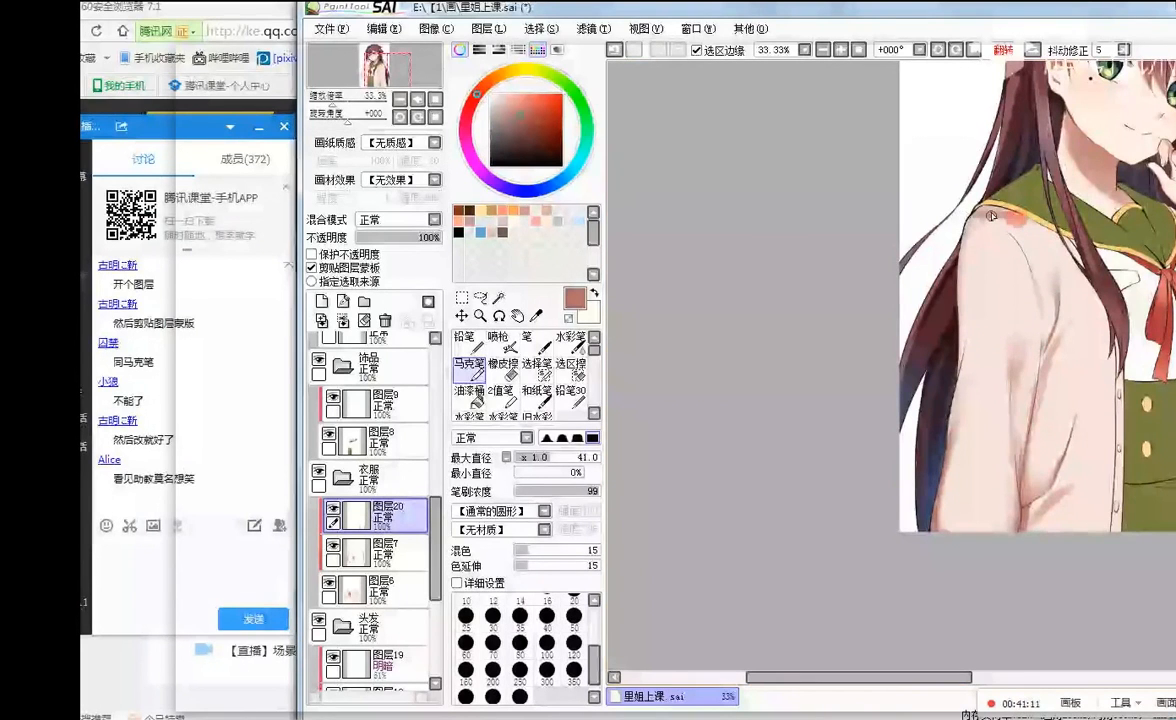
{"action": "key", "text": "h"}
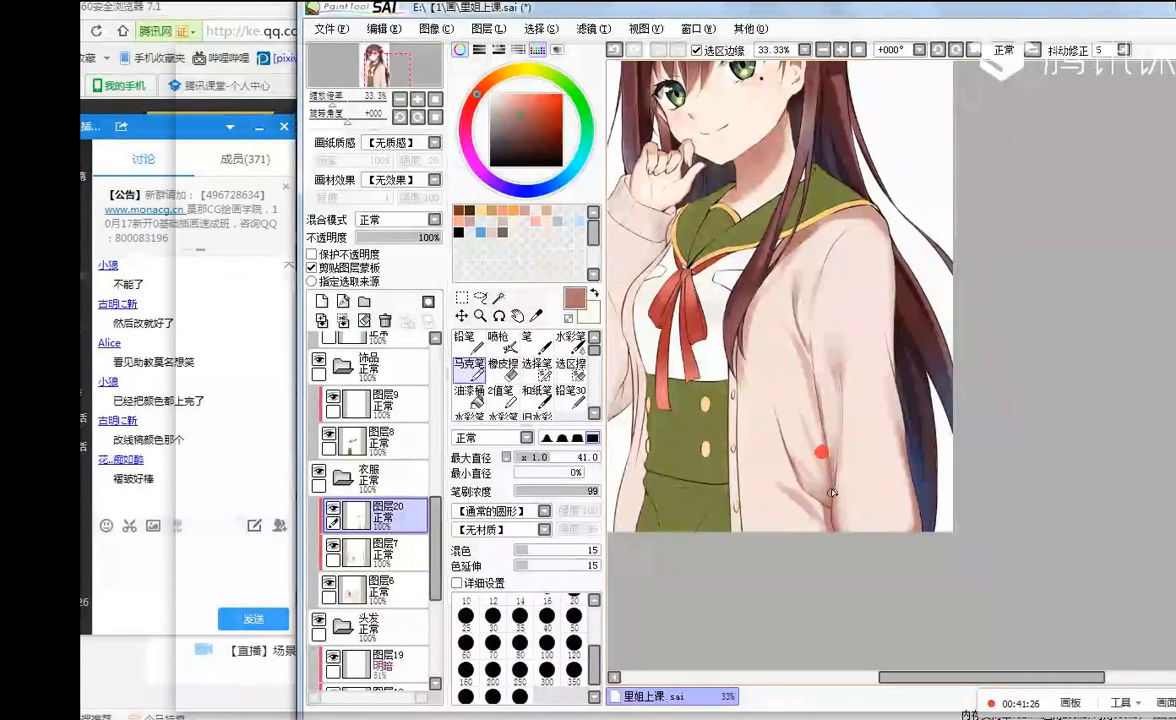
- Sample the light cardigan pink and blend the lower body folds with the 模糊 (blur) brush at size 97
{"action": "scroll", "coordinate": [892, 187], "scroll_direction": "down", "scroll_amount": 1}
{"action": "scroll", "coordinate": [892, 187], "scroll_direction": "up", "scroll_amount": 2}
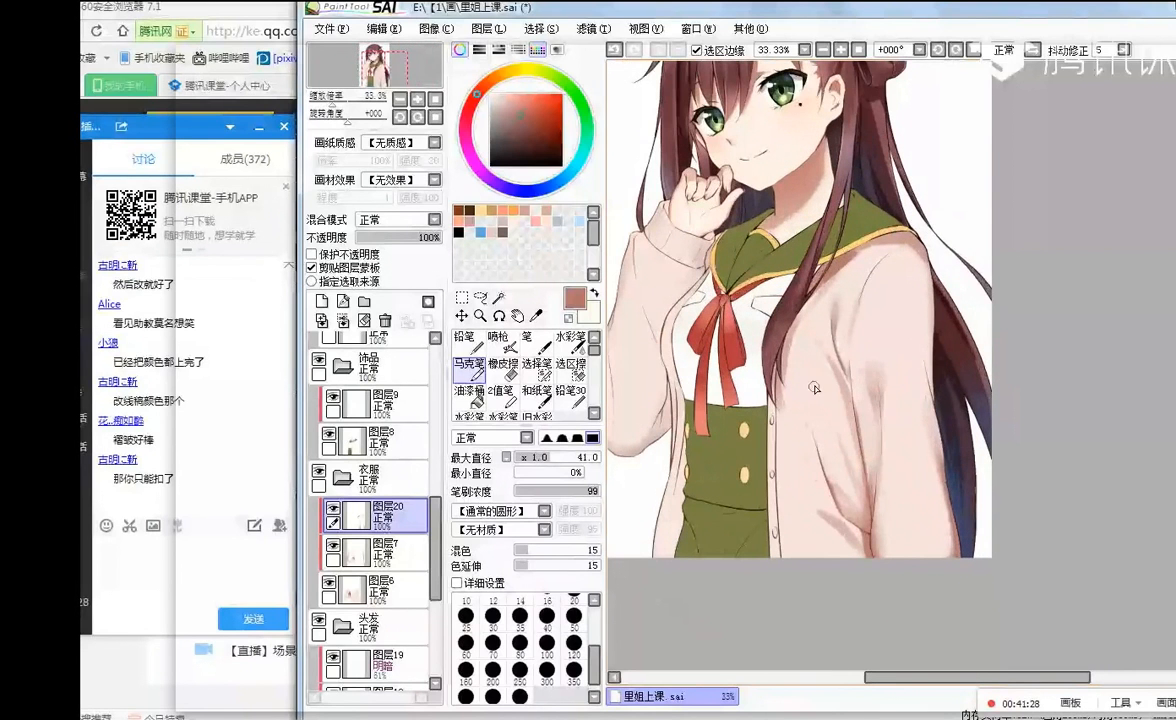
{"action": "right_click", "coordinate": [827, 529]}
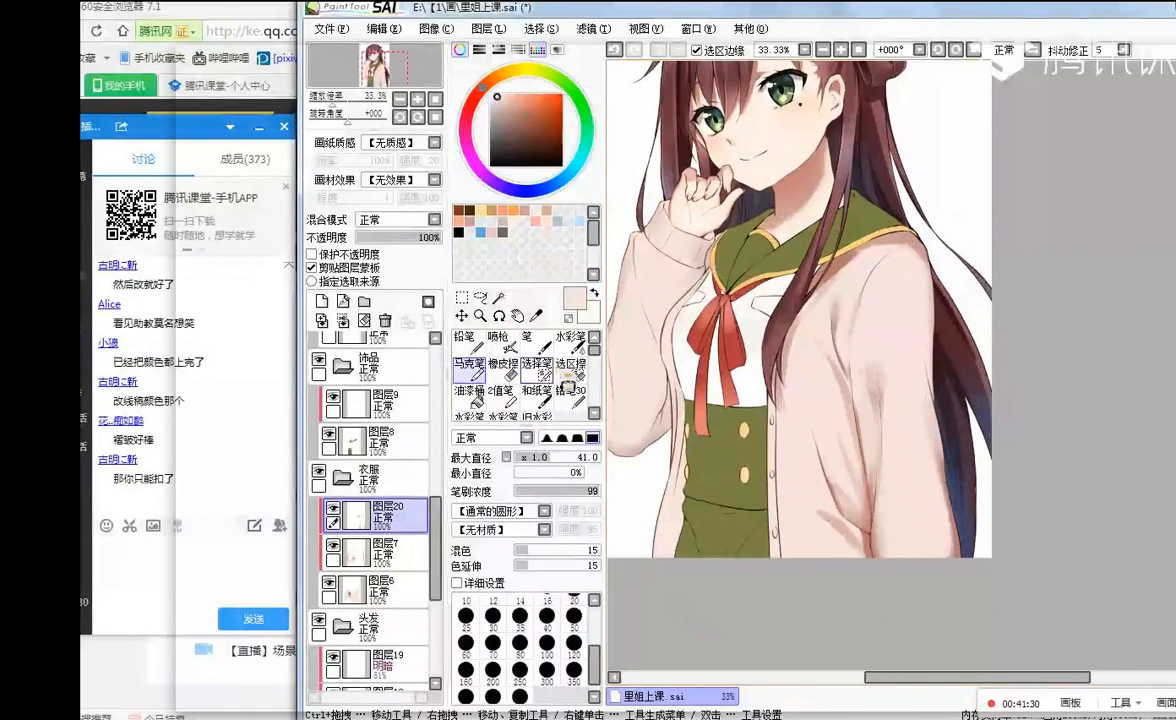
{"action": "left_click_drag", "start_coordinate": [594, 349], "coordinate": [595, 361]}
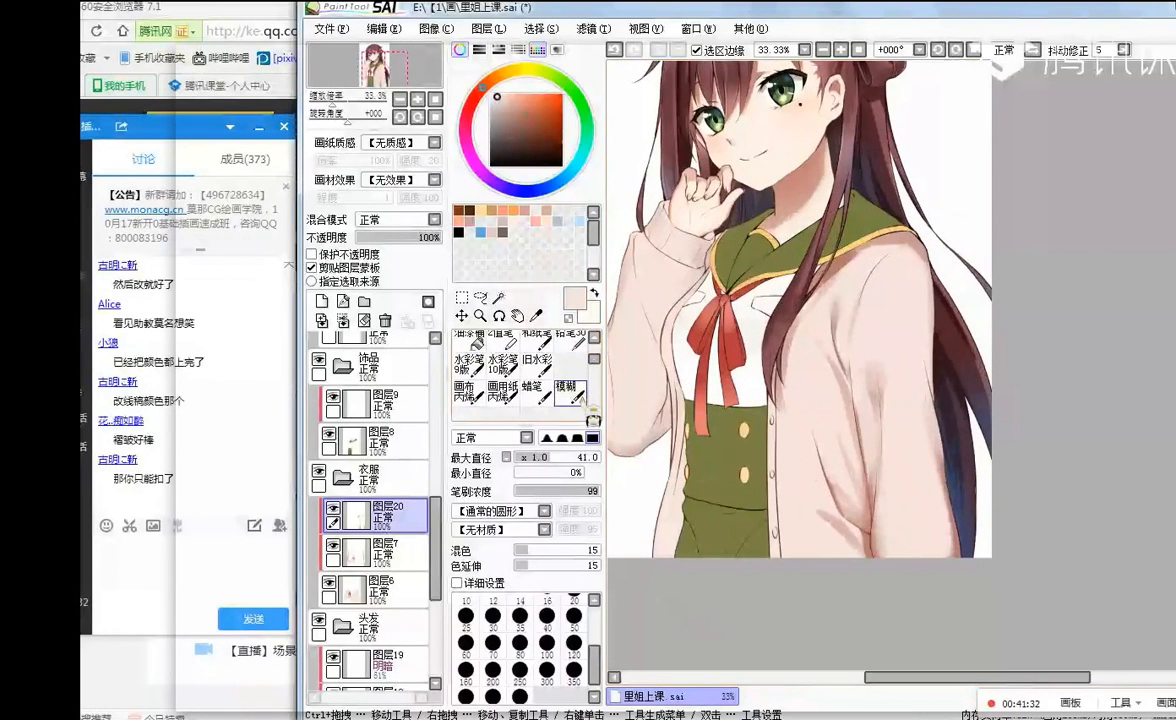
{"action": "left_click", "coordinate": [570, 392]}
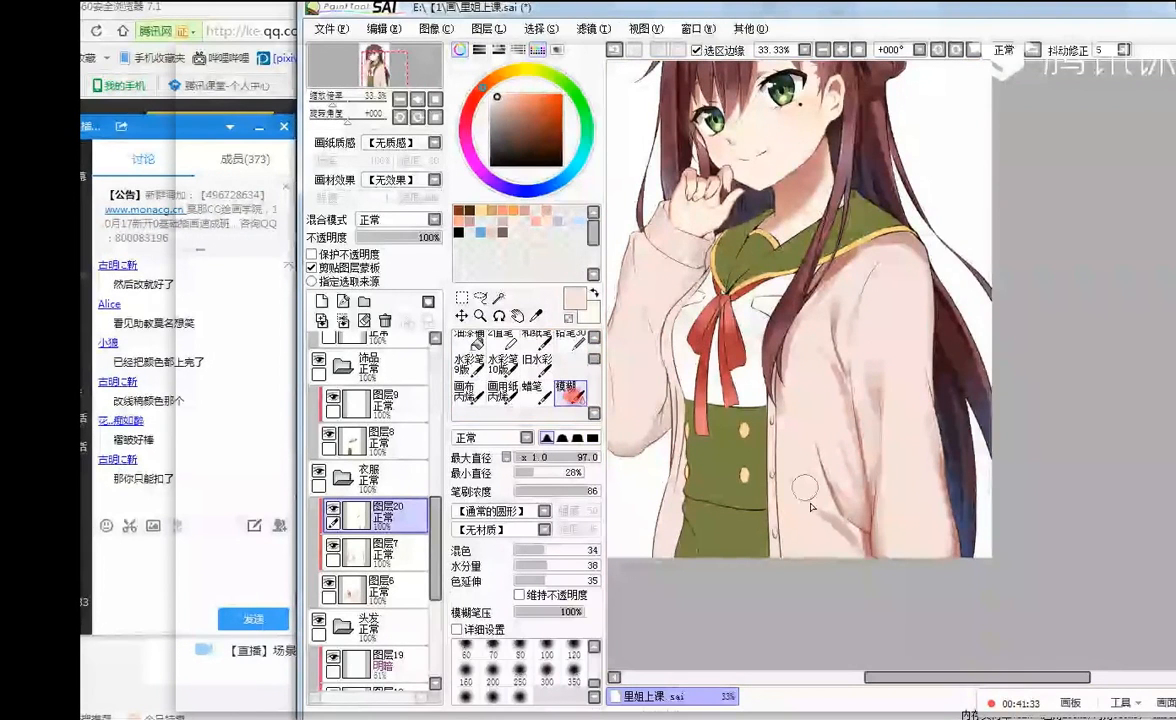
{"action": "mouse_move", "coordinate": [805, 488]}
{"action": "left_mouse_down"}
{"action": "mouse_move", "coordinate": [838, 526]}
{"action": "mouse_move", "coordinate": [812, 508]}
{"action": "left_mouse_up"}
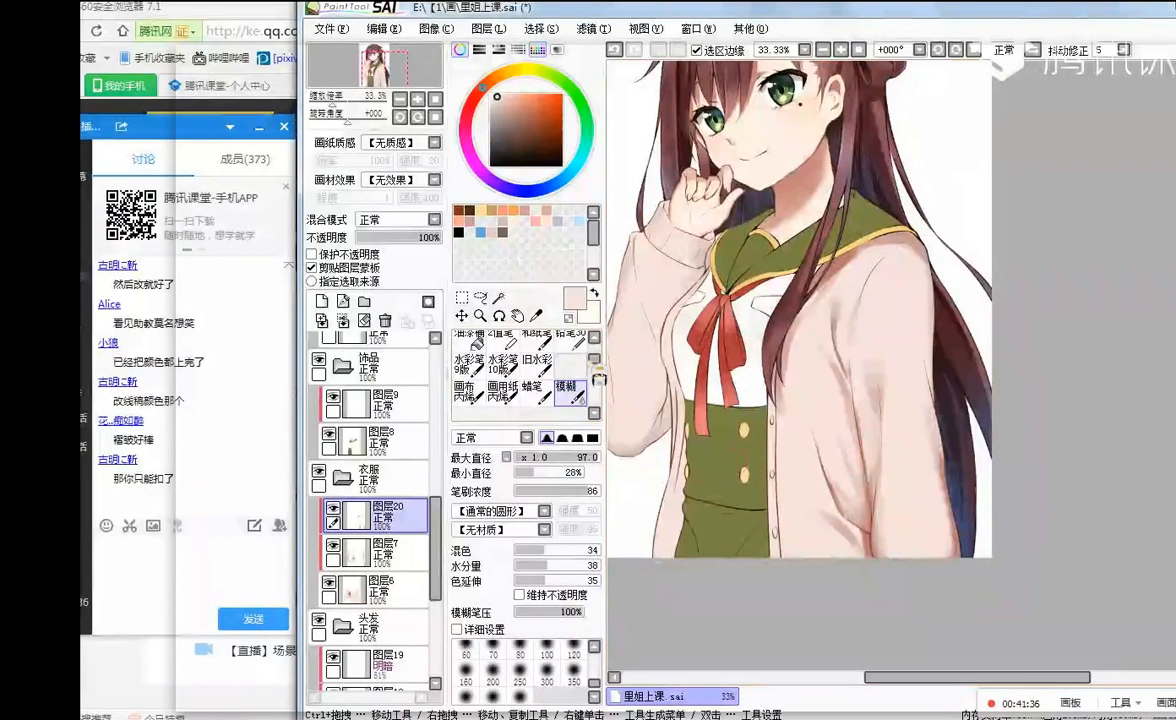
- Set the airbrush to size 15 and density 100, test it on the lower cardigan folds, and undo the test strokes
{"action": "left_click_drag", "start_coordinate": [594, 364], "coordinate": [592, 352]}
{"action": "left_click", "coordinate": [466, 337]}
{"action": "left_click", "coordinate": [498, 337]}
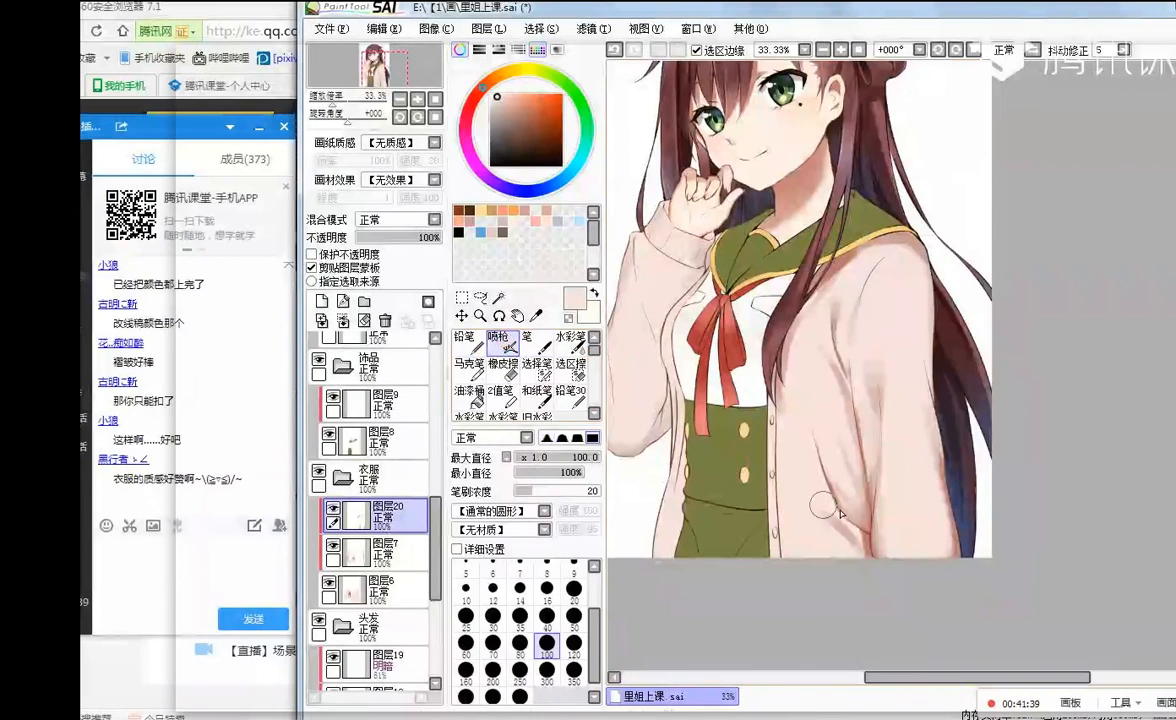
{"action": "left_click", "coordinate": [530, 458]}
{"action": "left_click_drag", "start_coordinate": [561, 490], "coordinate": [655, 486]}
{"action": "key", "text": "ctrl+z"}
{"action": "mouse_move", "coordinate": [827, 508]}
{"action": "left_mouse_down"}
{"action": "mouse_move", "coordinate": [861, 530]}
{"action": "mouse_move", "coordinate": [832, 512]}
{"action": "mouse_move", "coordinate": [840, 519]}
{"action": "left_mouse_up"}
{"action": "key", "text": "ctrl+z"}
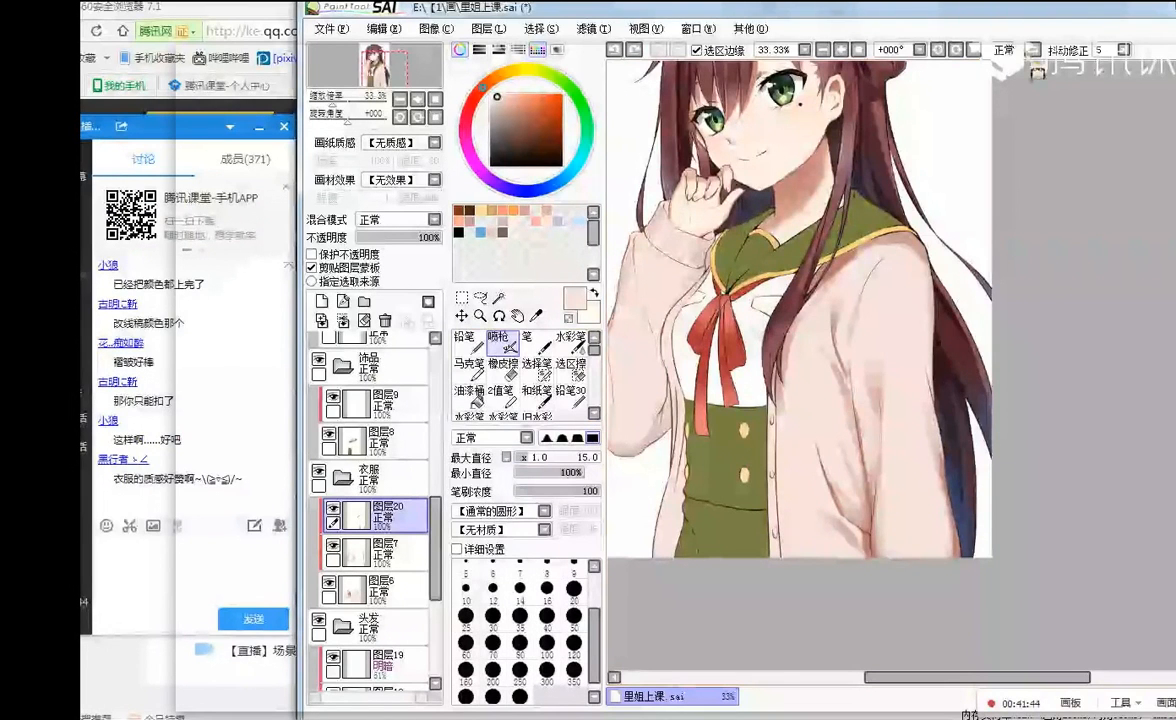
- Mirror the view and sample the dark fold pink from the lower cardigan
{"action": "left_click", "coordinate": [1032, 50]}
{"action": "scroll", "coordinate": [1016, 441], "scroll_direction": "down", "scroll_amount": 1}
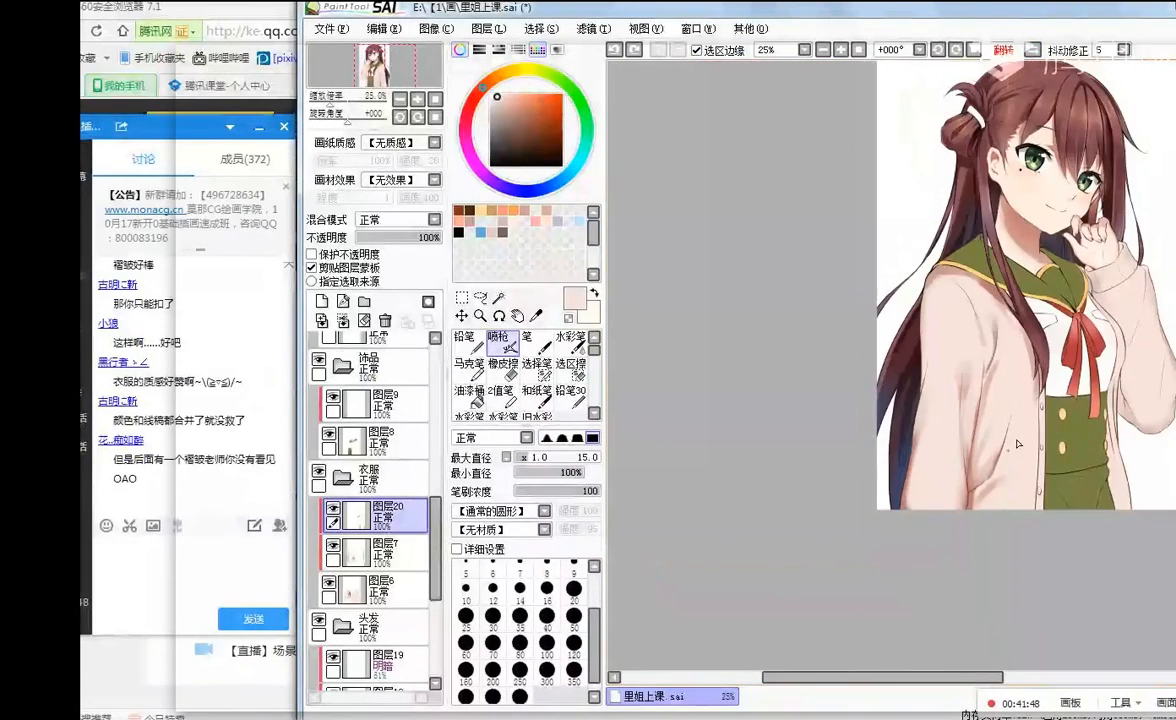
{"action": "scroll", "coordinate": [1035, 490], "scroll_direction": "up", "scroll_amount": 3}
{"action": "left_click", "coordinate": [868, 514], "text": "alt"}
{"action": "scroll", "coordinate": [835, 522], "scroll_direction": "down", "scroll_amount": 2}
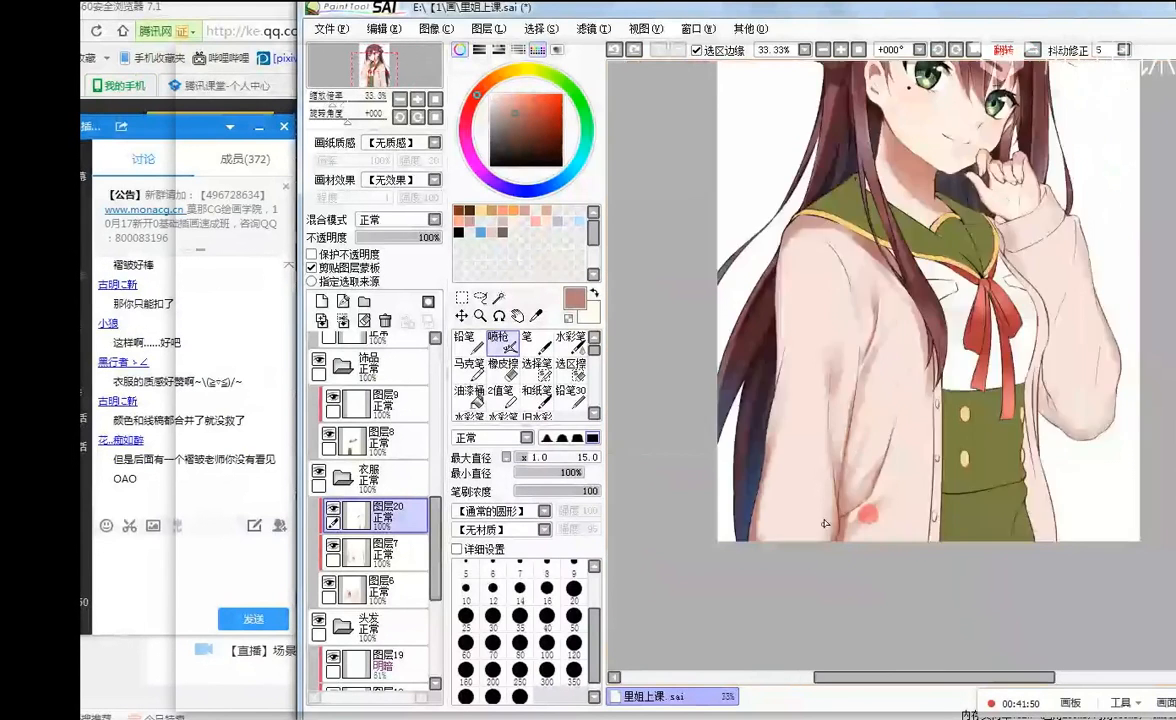
{"action": "scroll", "coordinate": [826, 522], "scroll_direction": "down", "scroll_amount": 1}
{"action": "scroll", "coordinate": [885, 465], "scroll_direction": "up", "scroll_amount": 1}
{"action": "scroll", "coordinate": [885, 410], "scroll_direction": "down", "scroll_amount": 1}
{"action": "scroll", "coordinate": [920, 368], "scroll_direction": "up", "scroll_amount": 1}
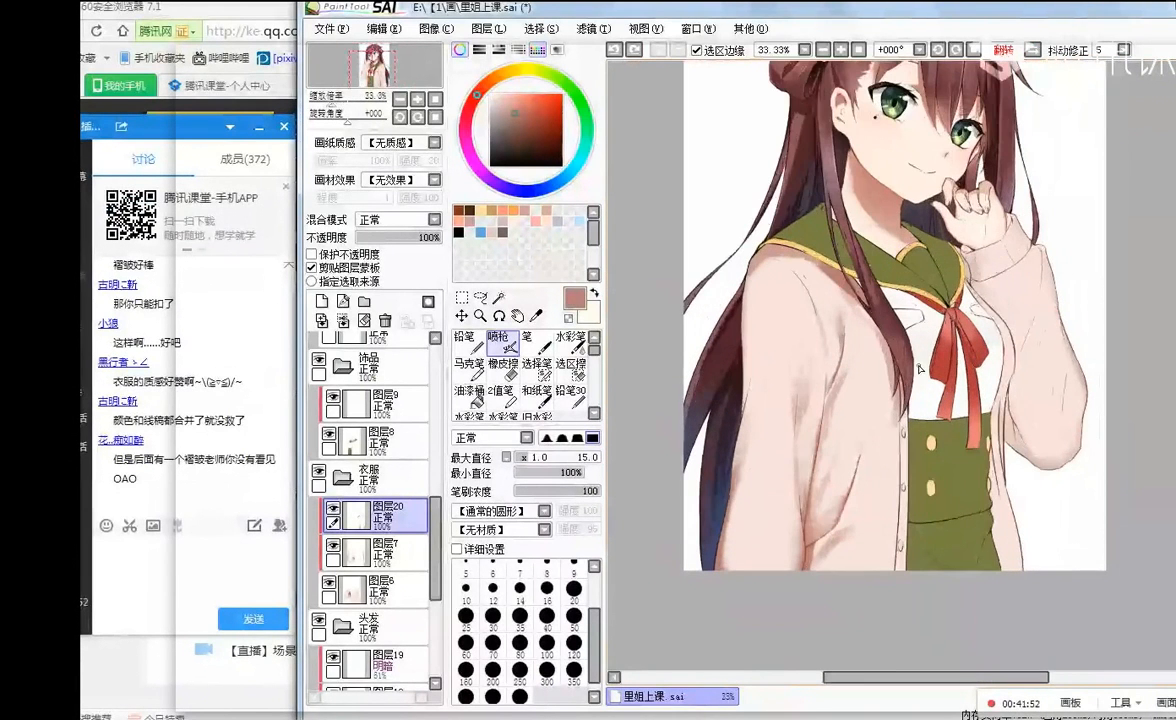
- Paint shadow strokes down the upper sleeve below the shoulder with the marker at size 30
{"action": "left_click", "coordinate": [469, 365]}
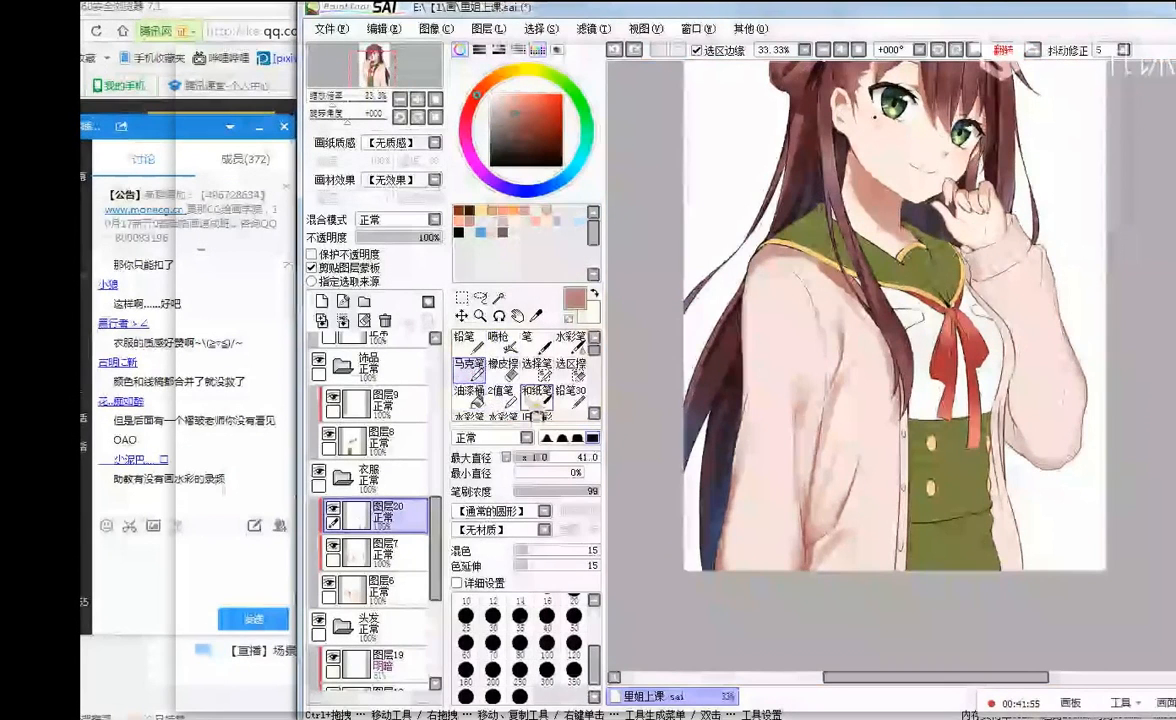
{"action": "left_click_drag", "start_coordinate": [745, 330], "coordinate": [759, 257]}
{"action": "left_click", "coordinate": [476, 397]}
{"action": "left_click", "coordinate": [462, 364]}
{"action": "left_click", "coordinate": [493, 619]}
{"action": "mouse_move", "coordinate": [745, 286]}
{"action": "left_mouse_down"}
{"action": "mouse_move", "coordinate": [736, 390]}
{"action": "mouse_move", "coordinate": [739, 340]}
{"action": "mouse_move", "coordinate": [746, 393]}
{"action": "left_mouse_up"}
{"action": "left_click_drag", "start_coordinate": [757, 335], "coordinate": [778, 284]}
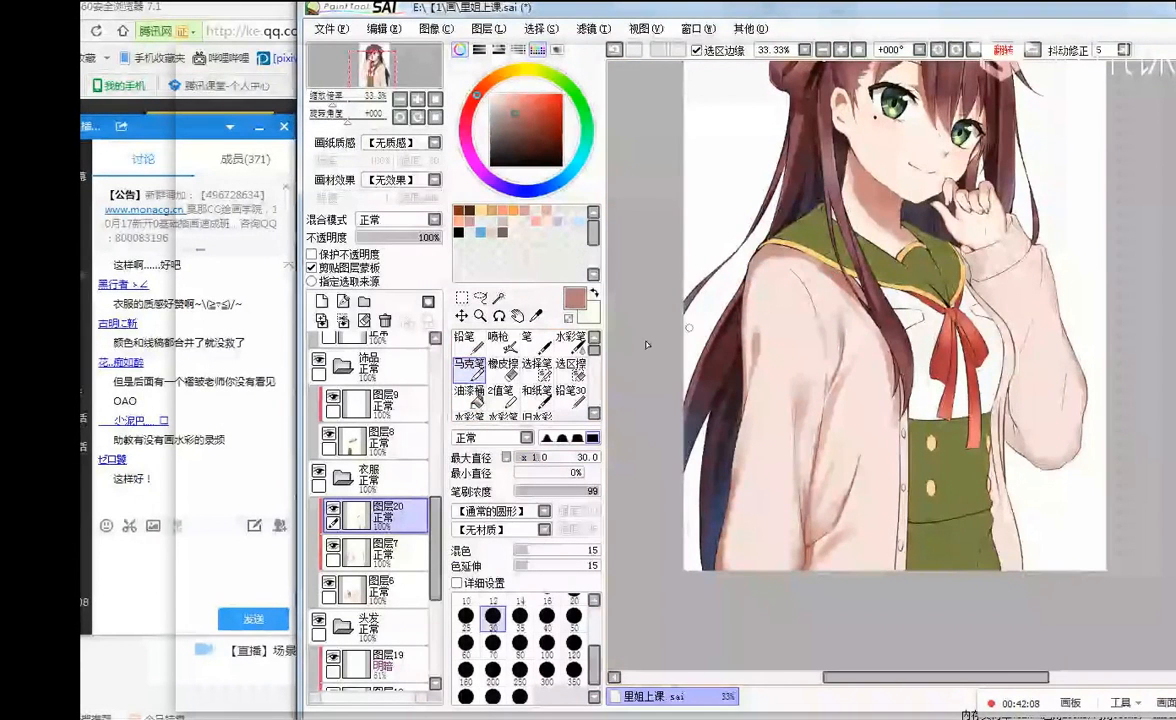
- Return to the normal view and shade the cardigan front beneath the hanging hair with the marker at size 38
{"action": "scroll", "coordinate": [530, 380], "scroll_direction": "down", "scroll_amount": 2}
{"action": "left_click", "coordinate": [568, 409]}
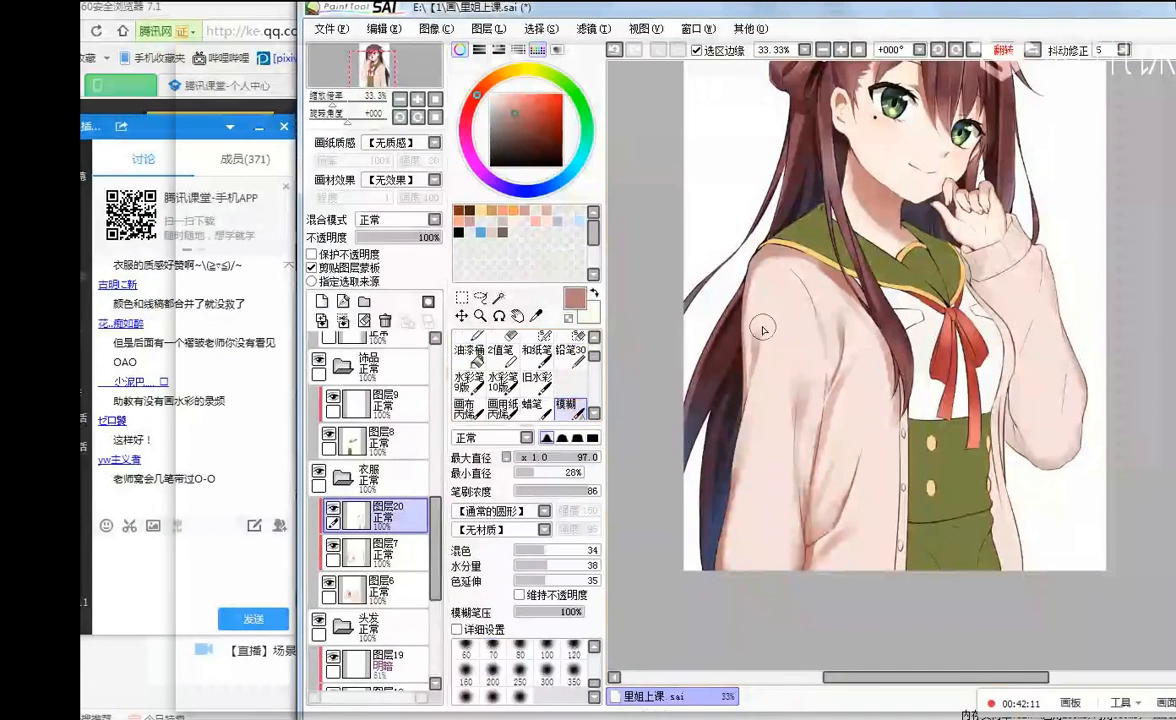
{"action": "scroll", "coordinate": [520, 370], "scroll_direction": "up", "scroll_amount": 2}
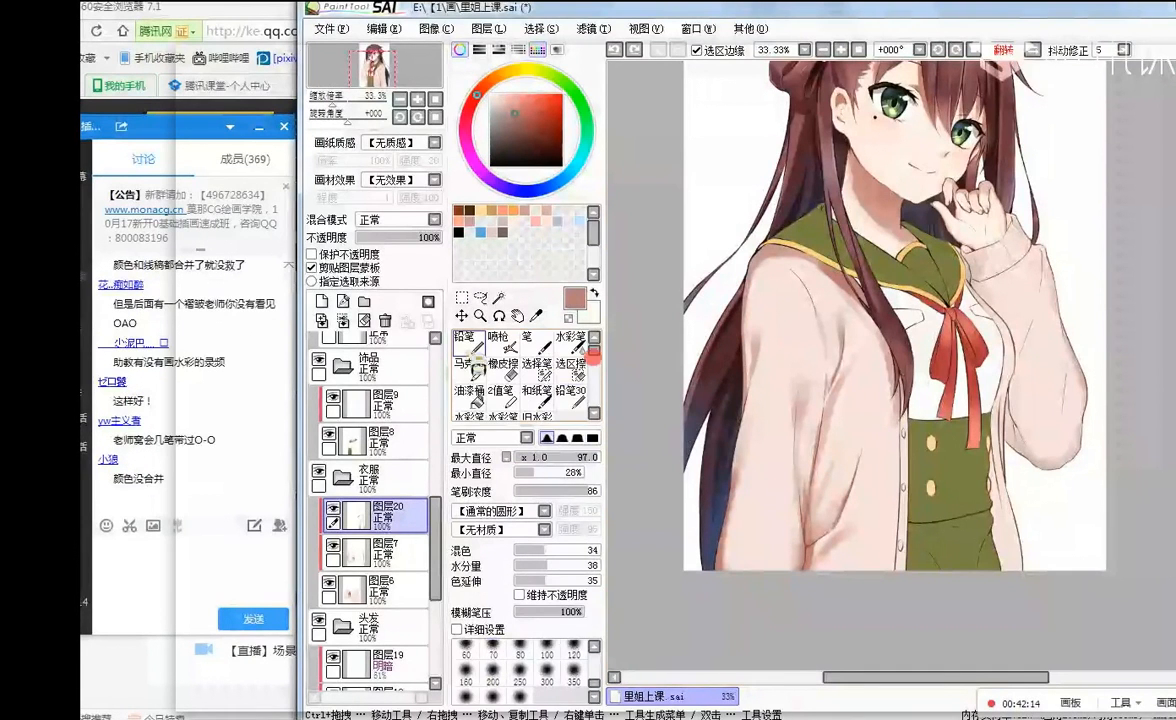
{"action": "left_click", "coordinate": [464, 340]}
{"action": "left_click", "coordinate": [469, 368]}
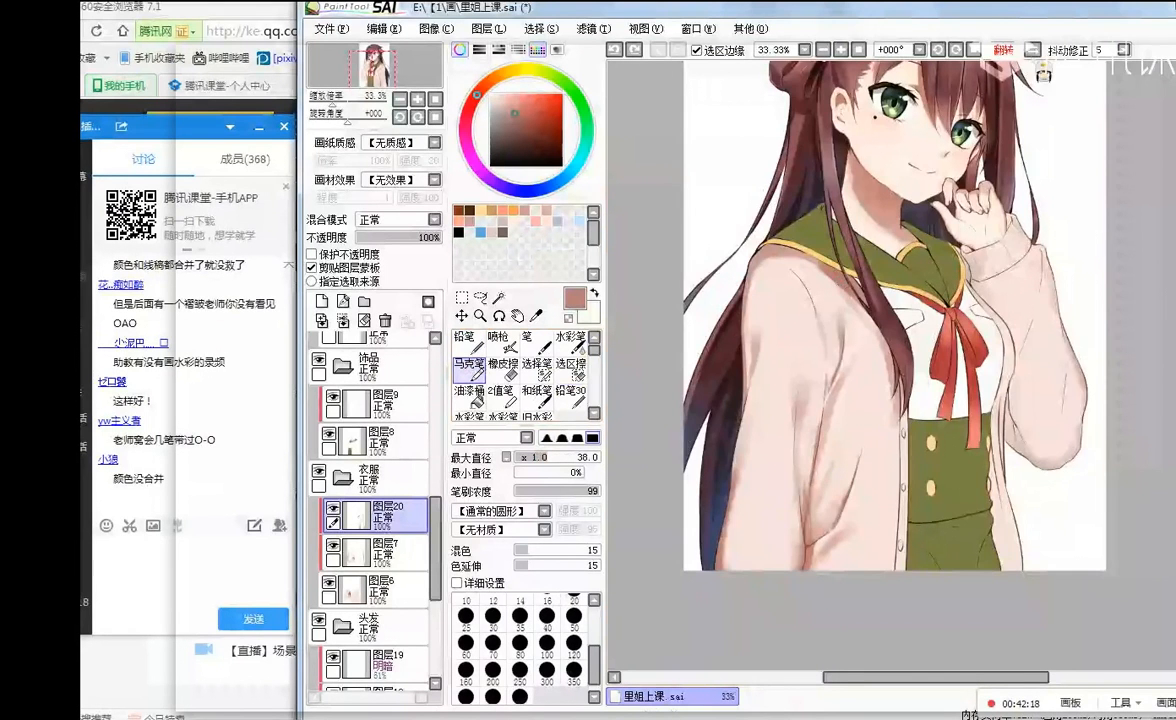
{"action": "key", "text": "h"}
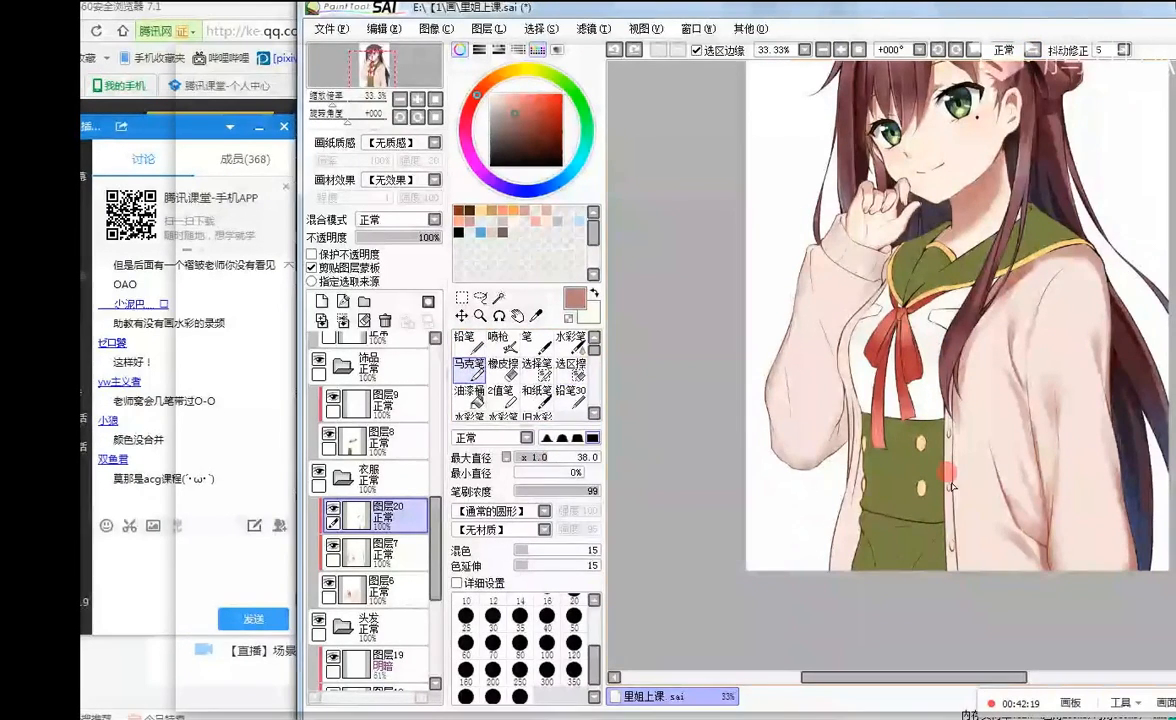
{"action": "left_click_drag", "start_coordinate": [957, 375], "coordinate": [961, 462]}
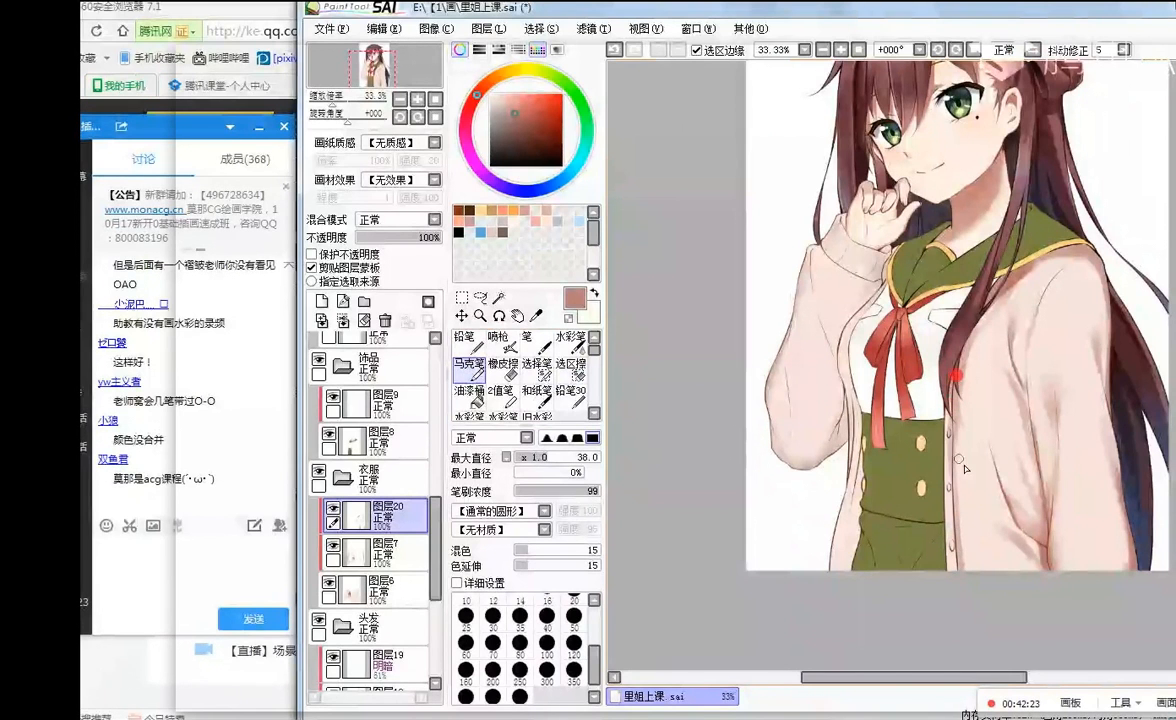
{"action": "left_click_drag", "start_coordinate": [960, 367], "coordinate": [981, 406]}
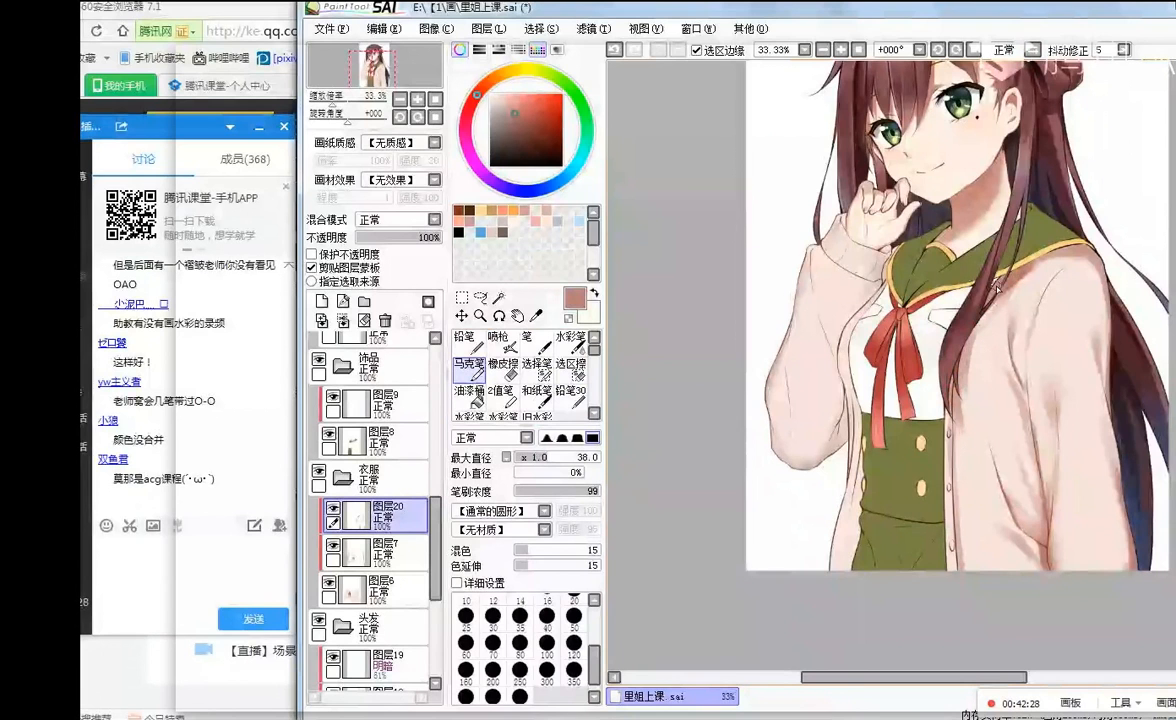
- Shade the raised sleeve's cuff below the hand with the marker, check it in the mirrored view, and undo the unwanted strokes
{"action": "mouse_move", "coordinate": [887, 271]}
{"action": "left_mouse_down"}
{"action": "mouse_move", "coordinate": [866, 300]}
{"action": "mouse_move", "coordinate": [892, 270]}
{"action": "mouse_move", "coordinate": [873, 279]}
{"action": "left_mouse_up"}
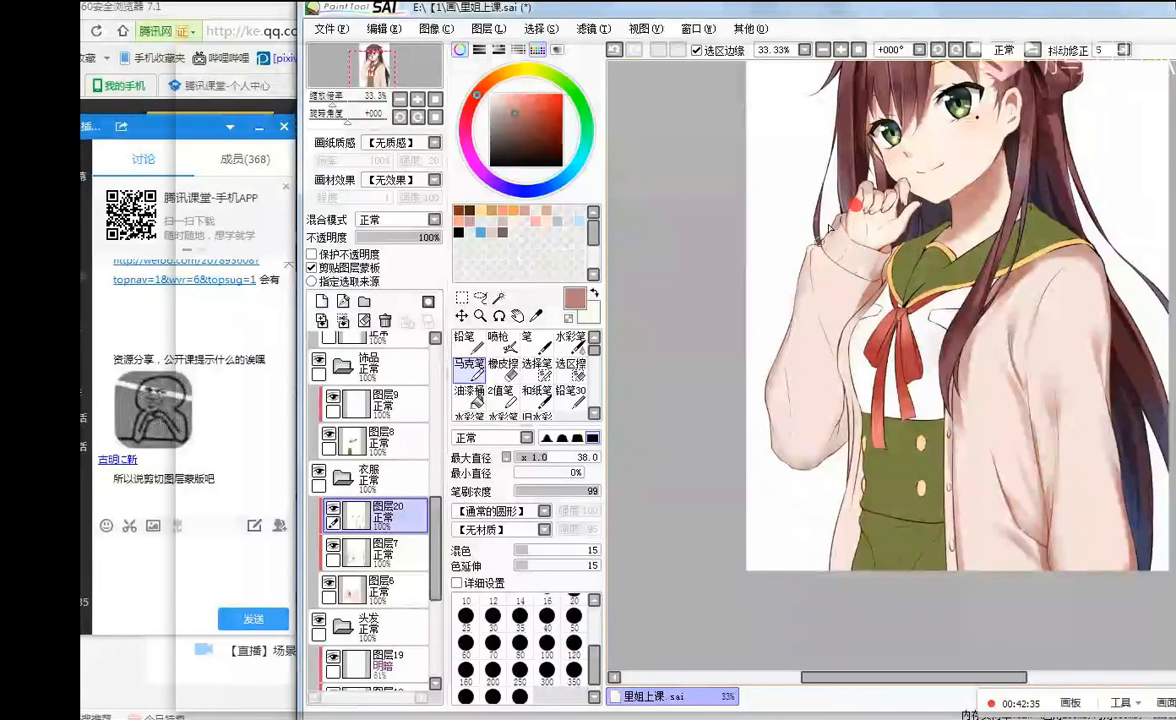
{"action": "left_click_drag", "start_coordinate": [882, 244], "coordinate": [890, 246]}
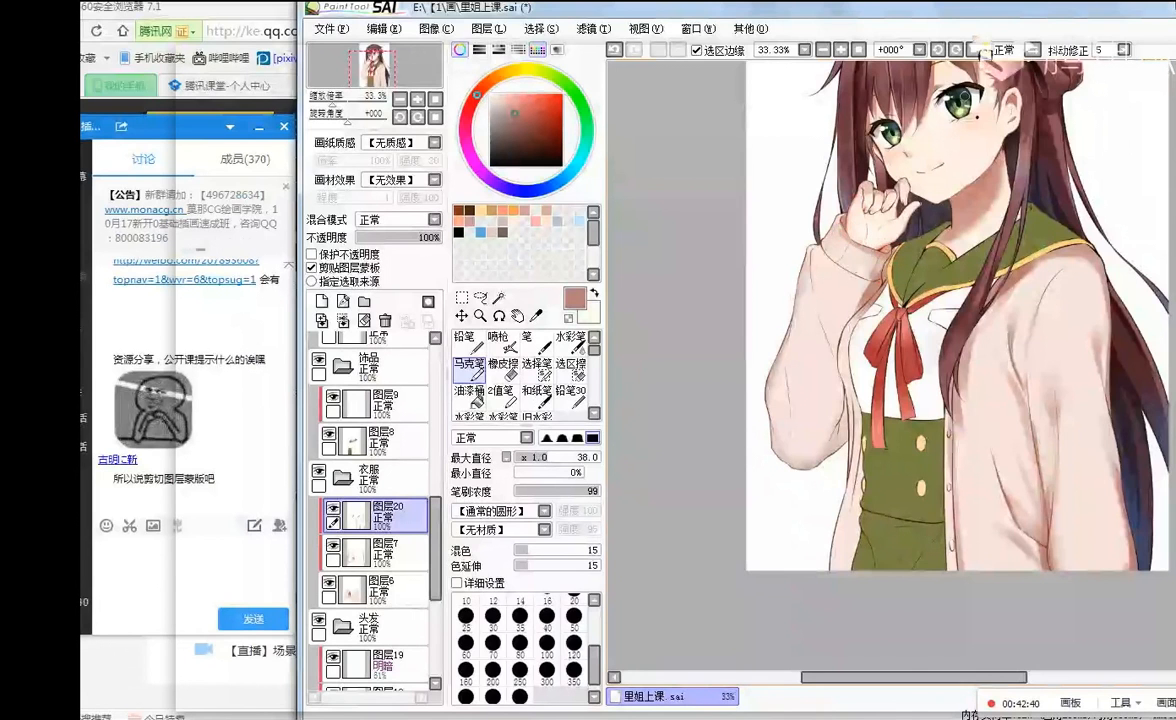
{"action": "key", "text": "h"}
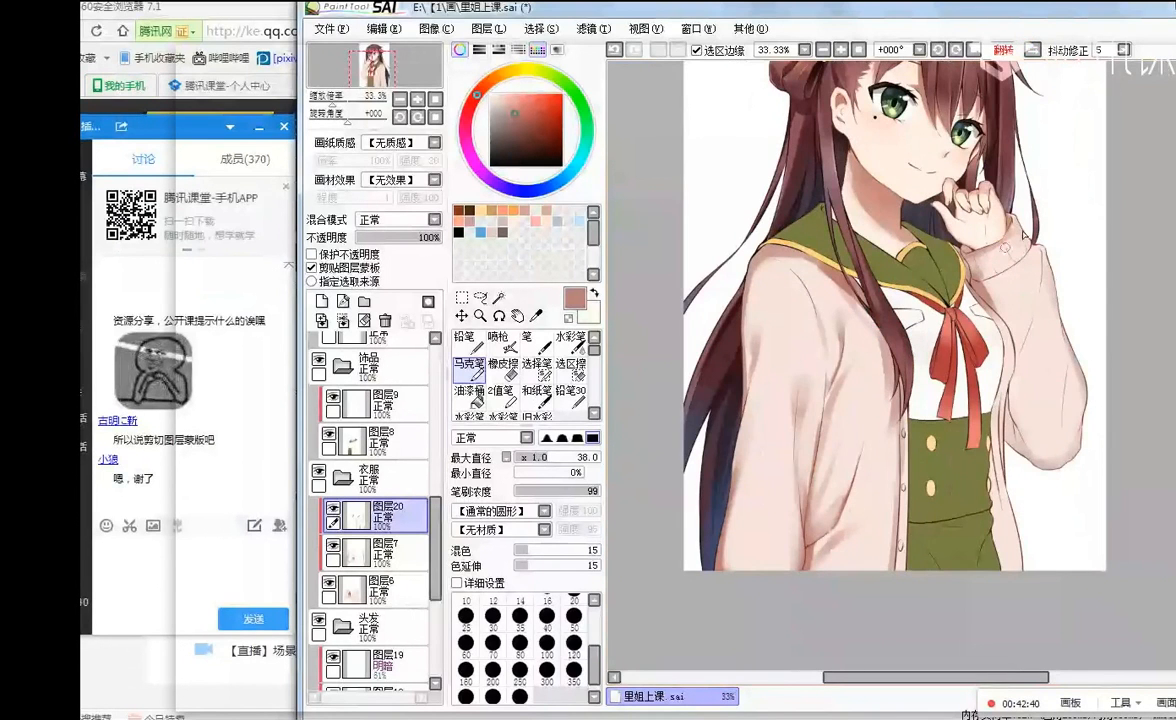
{"action": "left_click_drag", "start_coordinate": [1004, 242], "coordinate": [998, 236]}
{"action": "key", "text": "ctrl+z"}
{"action": "scroll", "coordinate": [985, 197], "scroll_direction": "up", "scroll_amount": 1}
{"action": "mouse_move", "coordinate": [890, 302]}
{"action": "left_mouse_down"}
{"action": "mouse_move", "coordinate": [848, 310]}
{"action": "mouse_move", "coordinate": [885, 325]}
{"action": "left_mouse_up"}
{"action": "left_click", "coordinate": [892, 318]}
{"action": "right_click", "coordinate": [869, 295]}
{"action": "key", "text": "ctrl+z"}
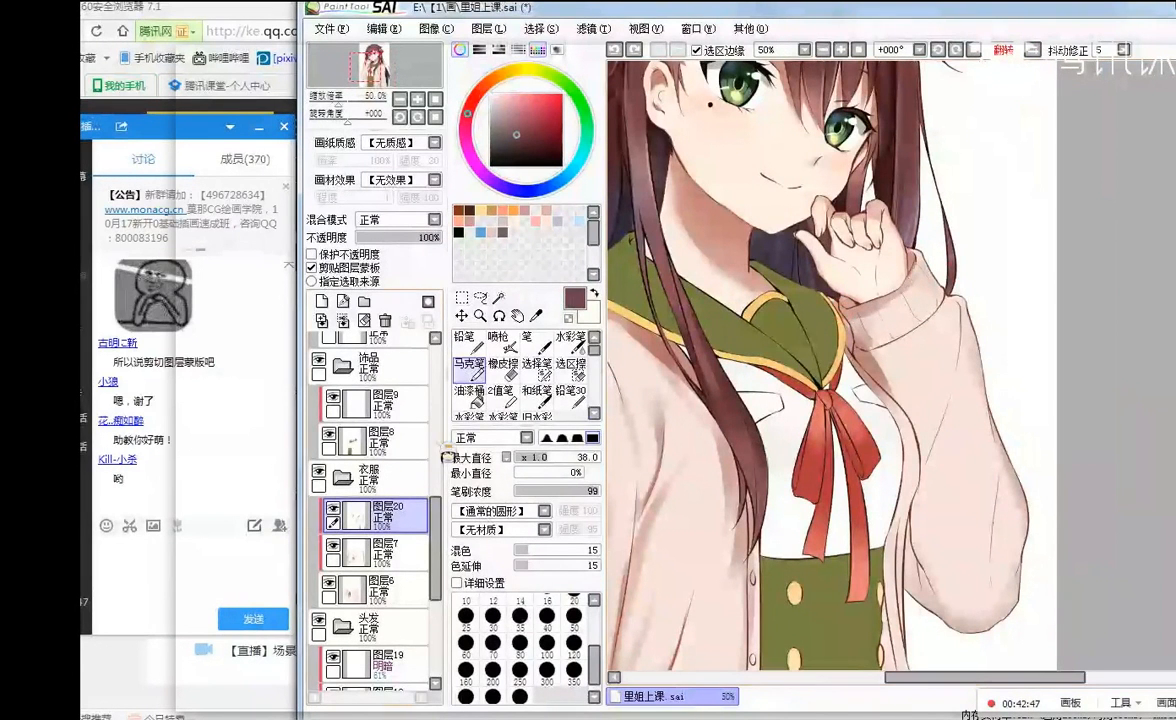
- Sample light and mid cardigan pinks to clean up the cuff and shade its inner edge beside the collar
{"action": "right_click", "coordinate": [898, 317]}
{"action": "left_click_drag", "start_coordinate": [880, 317], "coordinate": [845, 314]}
{"action": "left_click_drag", "start_coordinate": [922, 269], "coordinate": [907, 299]}
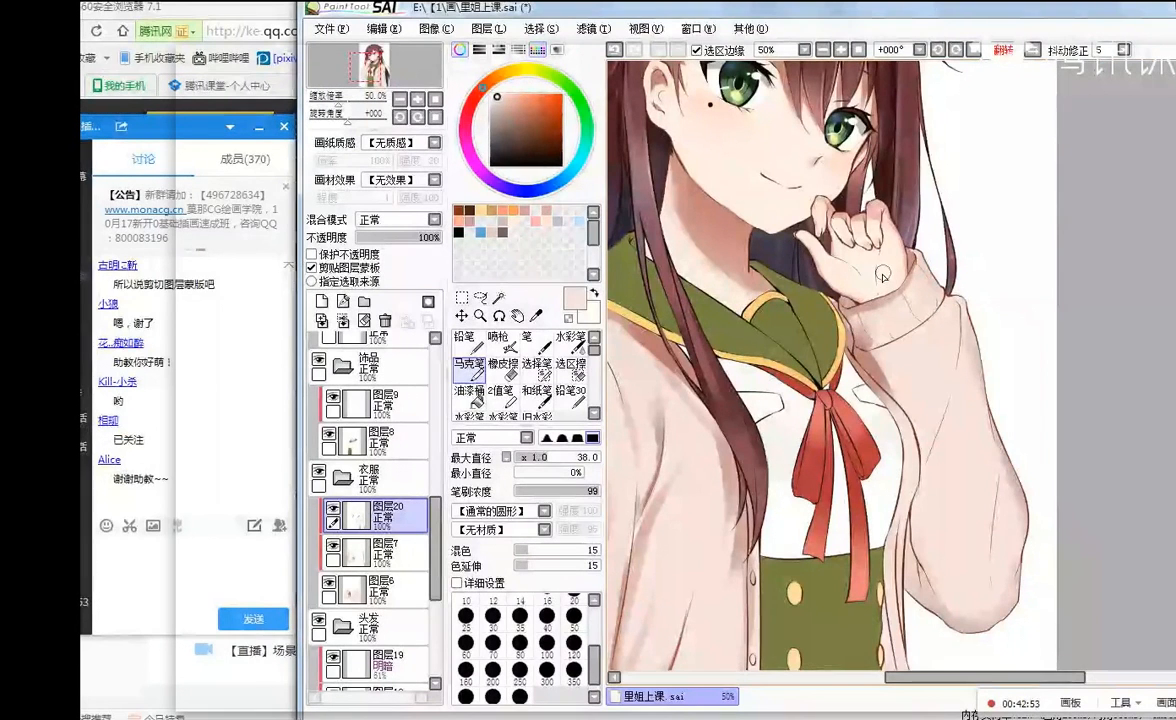
{"action": "right_click", "coordinate": [1004, 260]}
{"action": "left_click_drag", "start_coordinate": [850, 308], "coordinate": [856, 350]}
{"action": "key", "text": "ctrl+z"}
{"action": "right_click", "coordinate": [879, 292]}
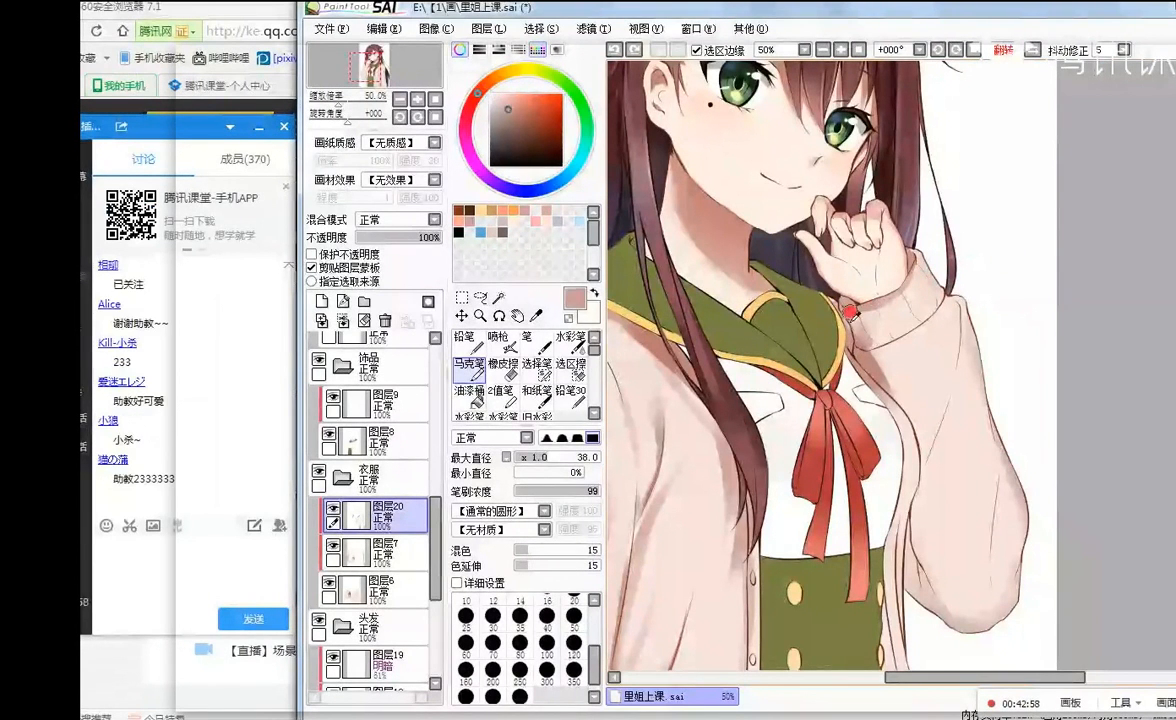
{"action": "left_click_drag", "start_coordinate": [846, 305], "coordinate": [859, 348]}
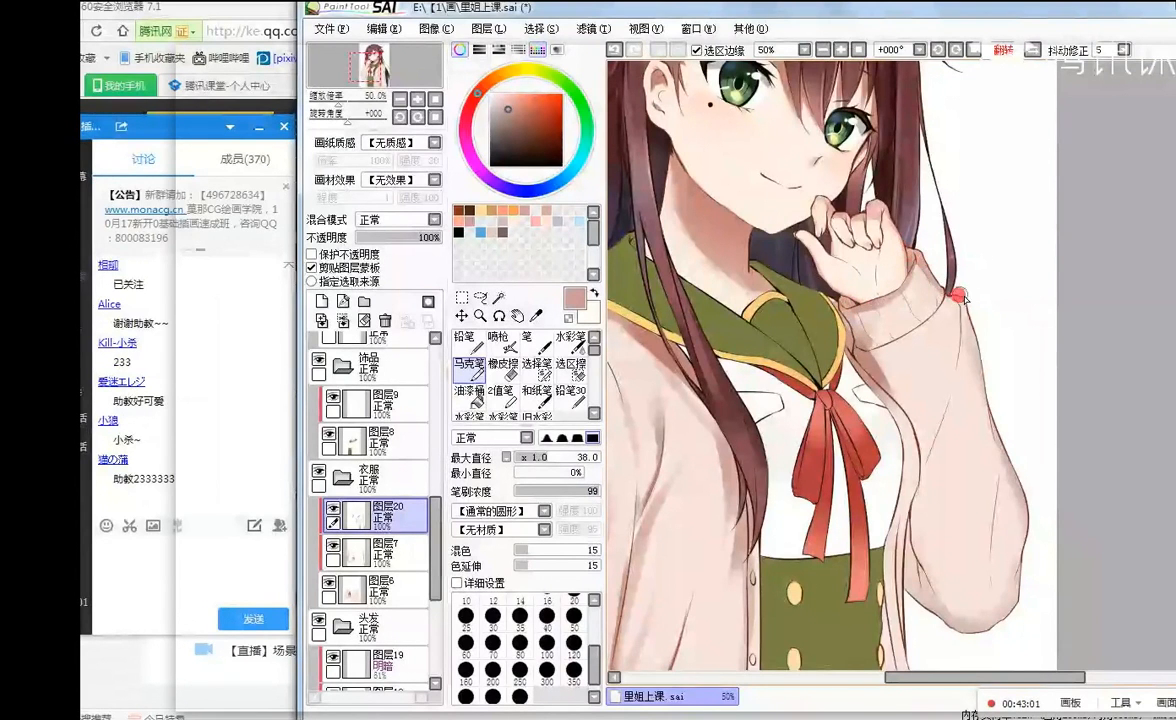
- Restore the normal view, paint the raised forearm's inner fold shadow in dark pink, and trim its edge with light pink
{"action": "scroll", "coordinate": [1008, 82], "scroll_direction": "down", "scroll_amount": 2}
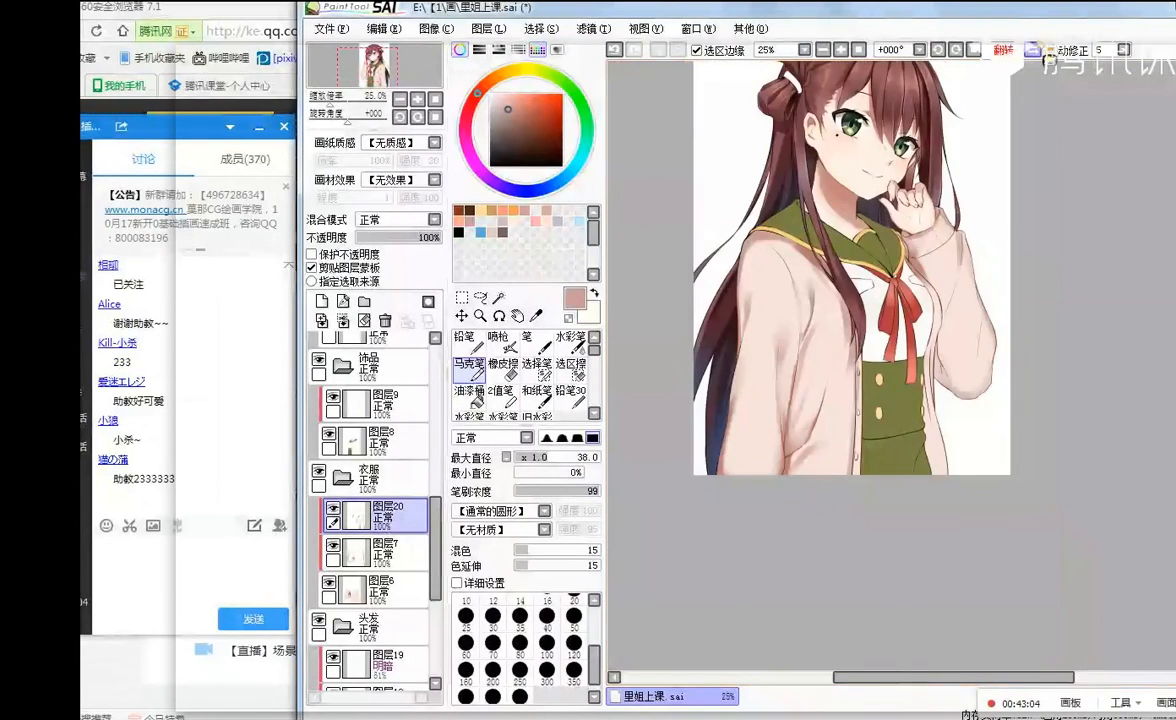
{"action": "key", "text": "h"}
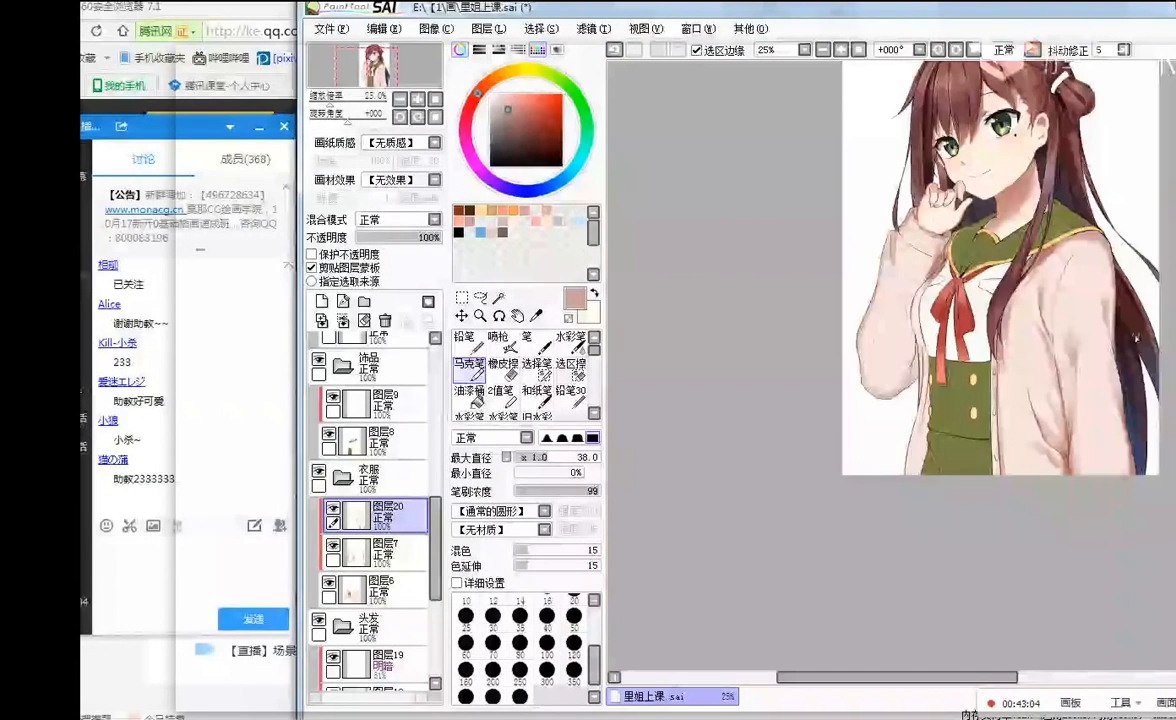
{"action": "scroll", "coordinate": [1054, 449], "scroll_direction": "up", "scroll_amount": 2}
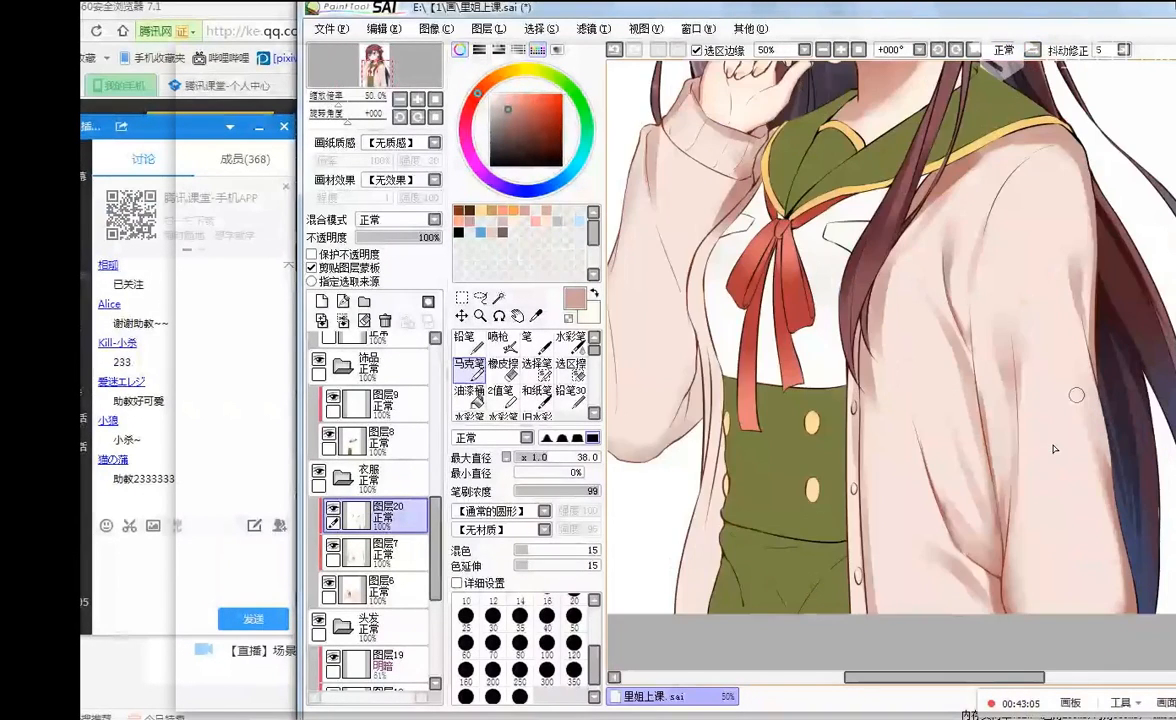
{"action": "left_click_drag", "start_coordinate": [880, 230], "coordinate": [949, 370]}
{"action": "scroll", "coordinate": [722, 292], "scroll_direction": "up", "scroll_amount": 1}
{"action": "right_click", "coordinate": [722, 292]}
{"action": "mouse_move", "coordinate": [722, 292]}
{"action": "left_mouse_down"}
{"action": "mouse_move", "coordinate": [726, 370]}
{"action": "mouse_move", "coordinate": [780, 502]}
{"action": "mouse_move", "coordinate": [727, 397]}
{"action": "mouse_move", "coordinate": [780, 502]}
{"action": "mouse_move", "coordinate": [809, 395]}
{"action": "mouse_move", "coordinate": [778, 497]}
{"action": "left_mouse_up"}
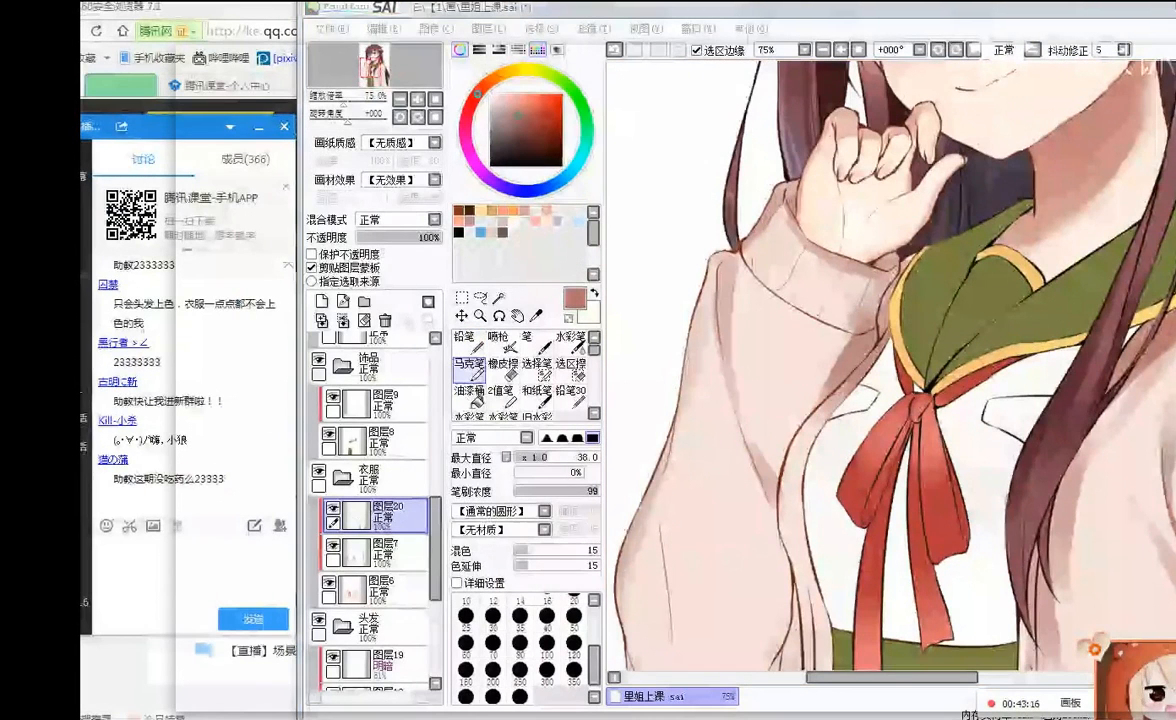
{"action": "key", "text": "ctrl+z"}
{"action": "mouse_move", "coordinate": [822, 398]}
{"action": "left_mouse_down"}
{"action": "mouse_move", "coordinate": [776, 488]}
{"action": "mouse_move", "coordinate": [756, 462]}
{"action": "left_mouse_up"}
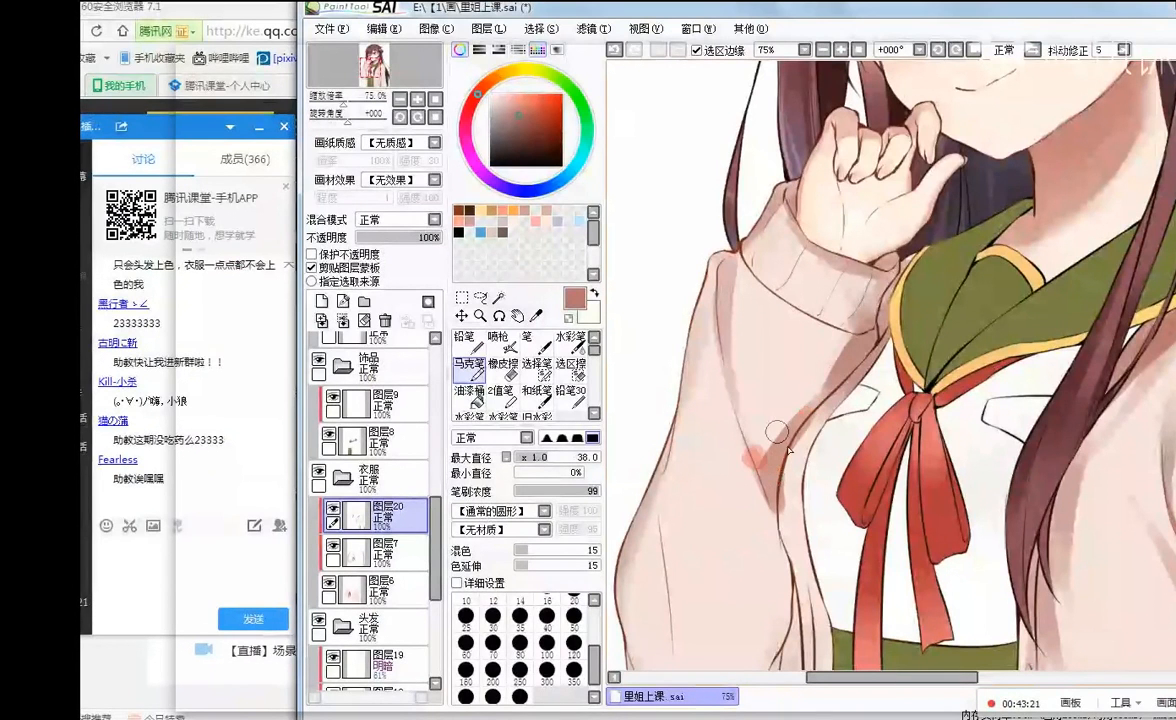
{"action": "right_click", "coordinate": [793, 496]}
{"action": "mouse_move", "coordinate": [817, 418]}
{"action": "left_mouse_down"}
{"action": "mouse_move", "coordinate": [781, 498]}
{"action": "mouse_move", "coordinate": [807, 448]}
{"action": "mouse_move", "coordinate": [792, 538]}
{"action": "mouse_move", "coordinate": [807, 432]}
{"action": "mouse_move", "coordinate": [791, 487]}
{"action": "left_mouse_up"}
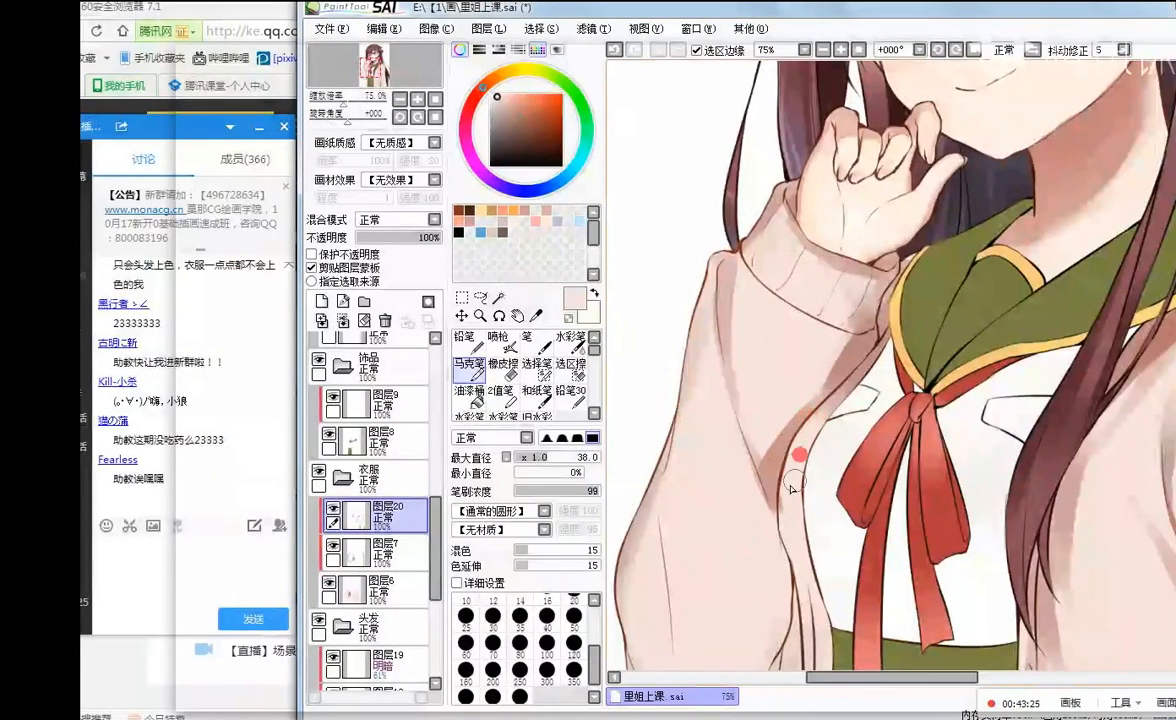
- Sample the mid pink and shade the inner underside of the raised sleeve near the elbow, undoing the stray strokes
{"action": "right_click", "coordinate": [782, 451]}
{"action": "scroll", "coordinate": [743, 355], "scroll_direction": "down", "scroll_amount": 3}
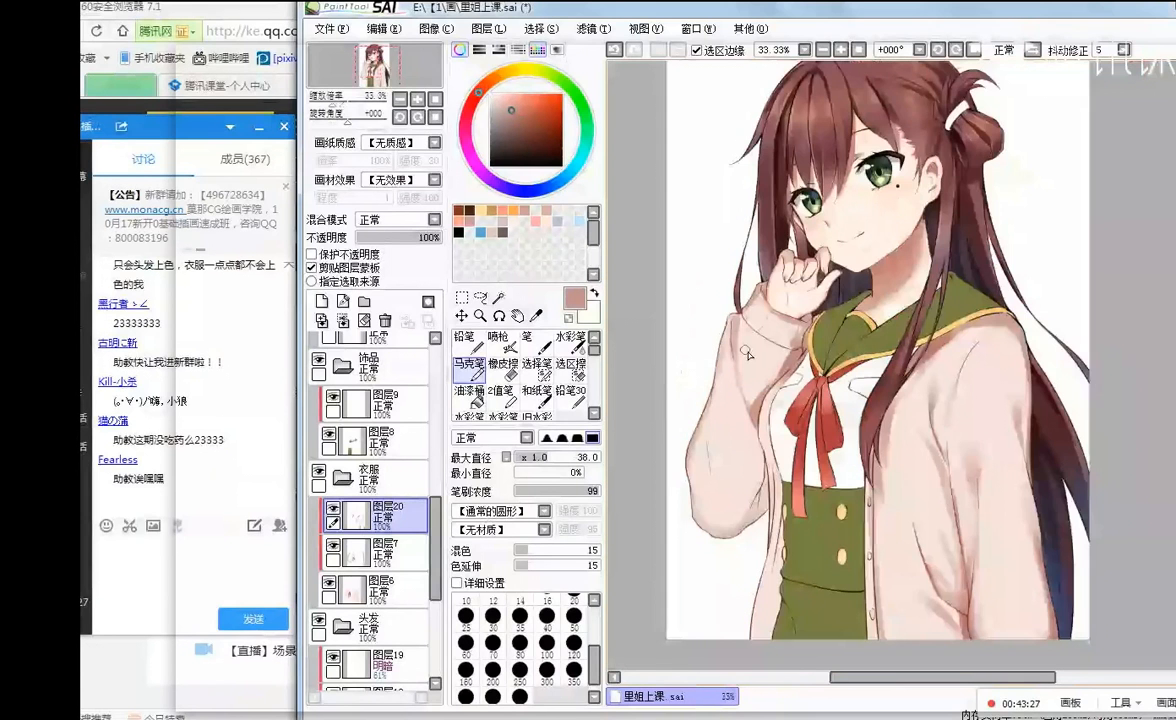
{"action": "scroll", "coordinate": [745, 350], "scroll_direction": "up", "scroll_amount": 1}
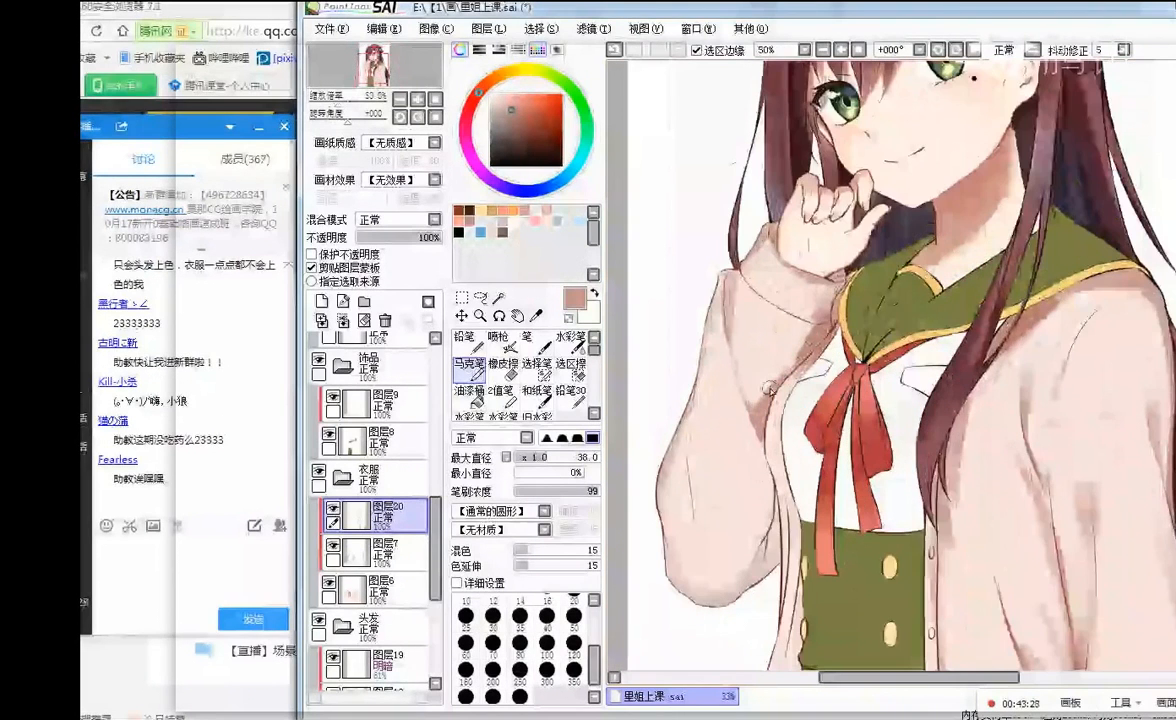
{"action": "mouse_move", "coordinate": [786, 492]}
{"action": "left_mouse_down"}
{"action": "mouse_move", "coordinate": [777, 525]}
{"action": "mouse_move", "coordinate": [776, 496]}
{"action": "mouse_move", "coordinate": [770, 551]}
{"action": "mouse_move", "coordinate": [727, 618]}
{"action": "left_mouse_up"}
{"action": "key", "text": "ctrl+z"}
{"action": "left_click_drag", "start_coordinate": [760, 564], "coordinate": [755, 583]}
{"action": "left_click_drag", "start_coordinate": [774, 537], "coordinate": [744, 616]}
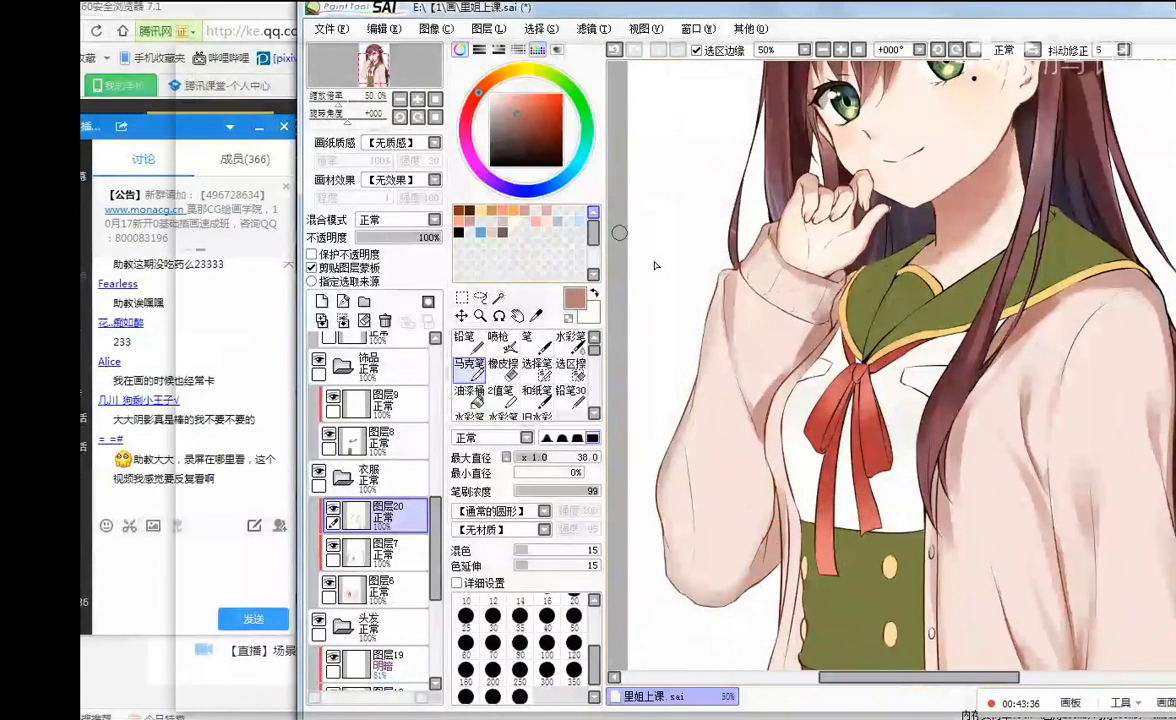
{"action": "mouse_move", "coordinate": [779, 512]}
{"action": "left_mouse_down"}
{"action": "mouse_move", "coordinate": [755, 584]}
{"action": "mouse_move", "coordinate": [710, 615]}
{"action": "left_mouse_up"}
{"action": "key", "text": "ctrl+z"}
- Paint a vertical fold shadow near the raised elbow's outer edge, undoing the rejected attempts
{"action": "left_click_drag", "start_coordinate": [677, 423], "coordinate": [690, 494]}
{"action": "key", "text": "ctrl+z"}
{"action": "left_click_drag", "start_coordinate": [676, 423], "coordinate": [690, 583]}
{"action": "key", "text": "ctrl+z"}
{"action": "left_click_drag", "start_coordinate": [698, 457], "coordinate": [709, 552]}
{"action": "key", "text": "ctrl+z"}
{"action": "left_click_drag", "start_coordinate": [697, 487], "coordinate": [717, 562]}
{"action": "scroll", "coordinate": [887, 172], "scroll_direction": "down", "scroll_amount": 2}
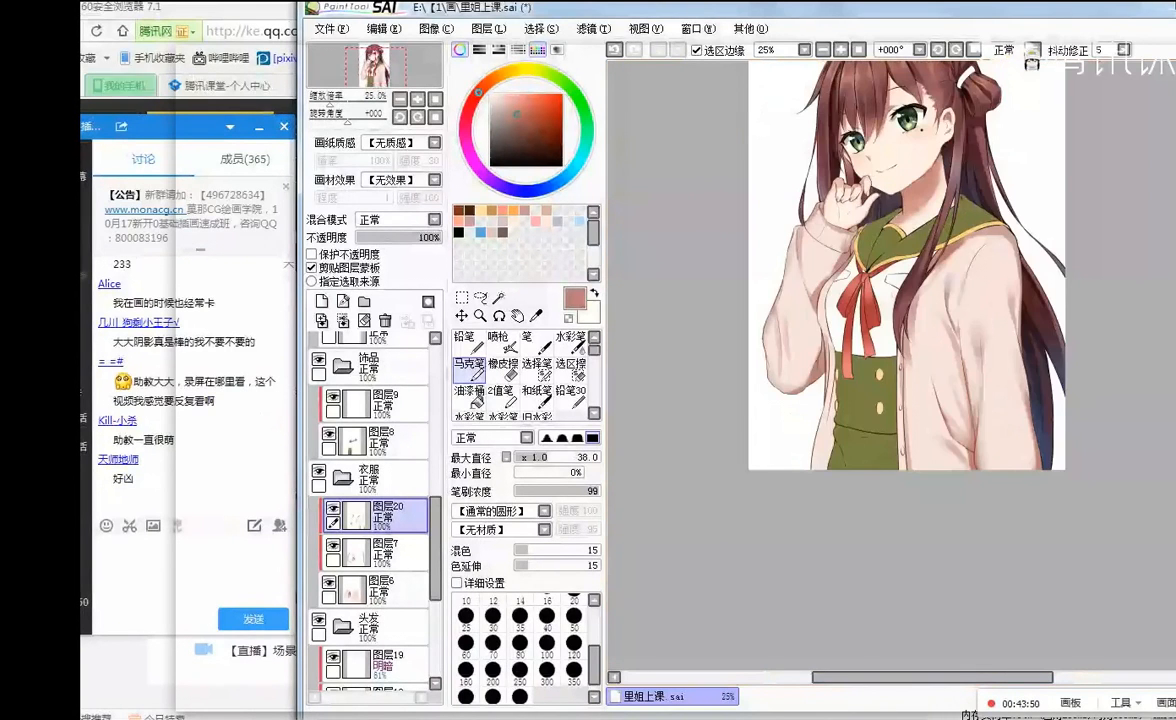
- Mirror the view and refine the elbow's outer fold shadows with sampled cardigan pinks, undoing the last downward stroke
{"action": "left_click", "coordinate": [1031, 49]}
{"action": "scroll", "coordinate": [1098, 312], "scroll_direction": "up", "scroll_amount": 2}
{"action": "scroll", "coordinate": [1098, 314], "scroll_direction": "up", "scroll_amount": 1}
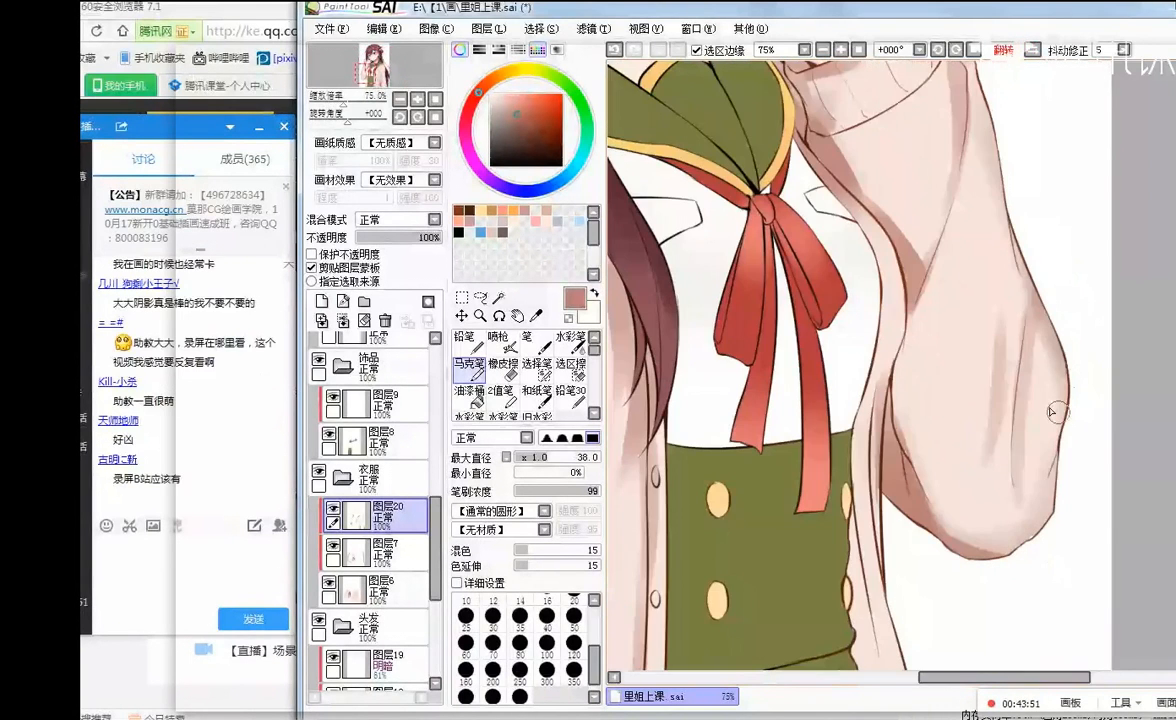
{"action": "right_click", "coordinate": [1041, 394]}
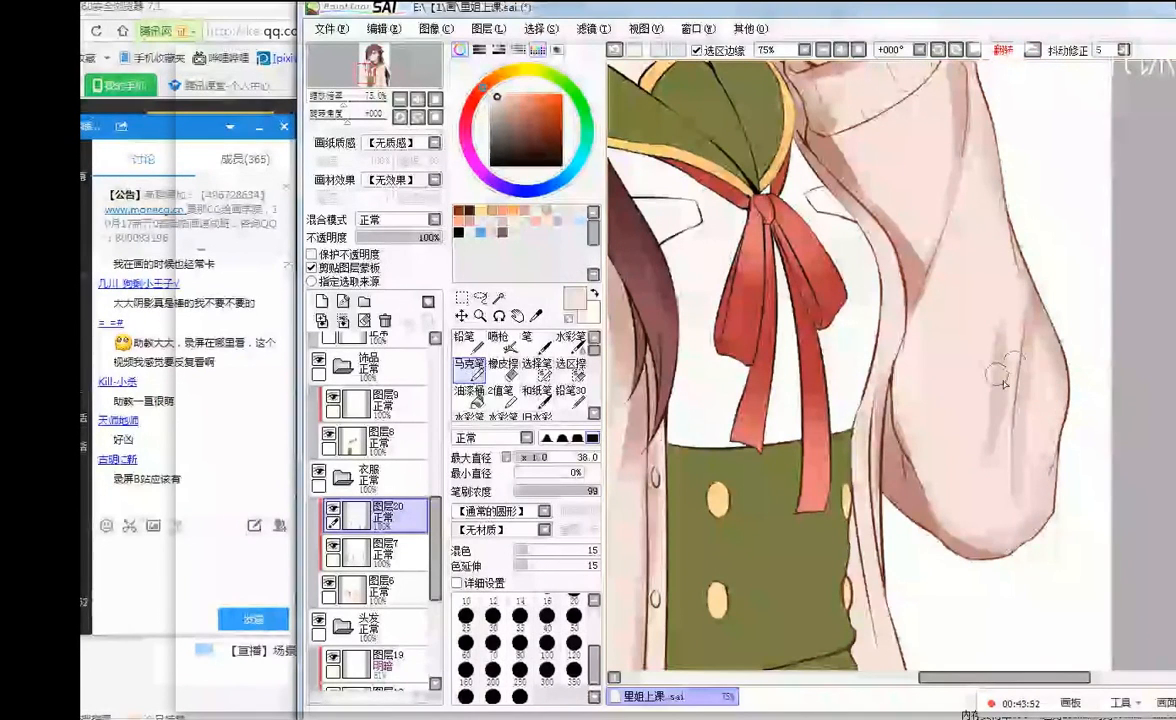
{"action": "right_click", "coordinate": [1032, 375]}
{"action": "left_click_drag", "start_coordinate": [1024, 336], "coordinate": [1013, 305]}
{"action": "left_click_drag", "start_coordinate": [1016, 375], "coordinate": [1026, 483]}
{"action": "left_click", "coordinate": [1016, 441]}
{"action": "left_click_drag", "start_coordinate": [1019, 437], "coordinate": [1028, 514]}
{"action": "key", "text": "ctrl+z"}
{"action": "left_click_drag", "start_coordinate": [1040, 310], "coordinate": [1040, 244]}
- Sample the light cardigan pink and paint over the inner side of the elbow fold to trim its shadow
{"action": "right_click", "coordinate": [981, 314]}
{"action": "left_click_drag", "start_coordinate": [990, 336], "coordinate": [993, 430]}
{"action": "key", "text": "ctrl+z"}
{"action": "left_click_drag", "start_coordinate": [987, 312], "coordinate": [1003, 420]}
{"action": "key", "text": "ctrl+z"}
{"action": "left_click_drag", "start_coordinate": [991, 338], "coordinate": [978, 459]}
{"action": "mouse_move", "coordinate": [985, 352]}
{"action": "left_mouse_down"}
{"action": "mouse_move", "coordinate": [985, 340]}
{"action": "mouse_move", "coordinate": [1011, 428]}
{"action": "left_mouse_up"}
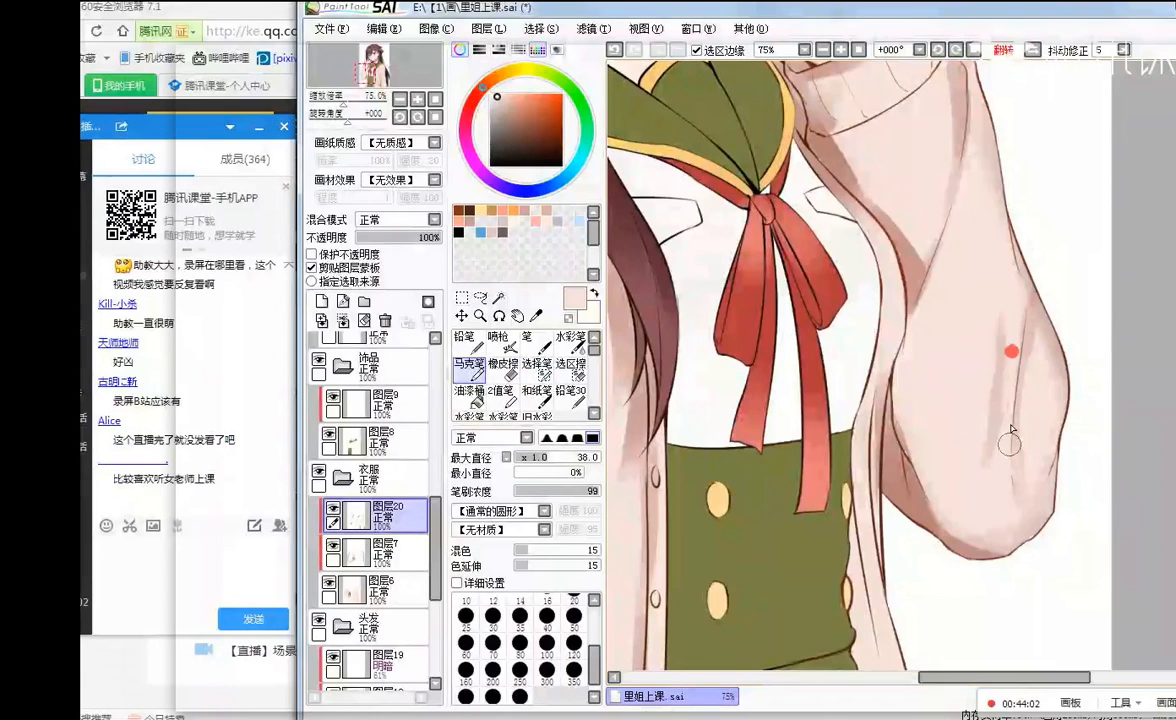
{"action": "left_click_drag", "start_coordinate": [992, 359], "coordinate": [990, 409]}
- Blend the elbow fold of the raised sleeve with the 模糊 (blur) brush at size 97
{"action": "left_click_drag", "start_coordinate": [594, 351], "coordinate": [594, 360]}
{"action": "left_click", "coordinate": [567, 391]}
{"action": "mouse_move", "coordinate": [1001, 285]}
{"action": "left_mouse_down"}
{"action": "mouse_move", "coordinate": [981, 473]}
{"action": "mouse_move", "coordinate": [985, 463]}
{"action": "left_mouse_up"}
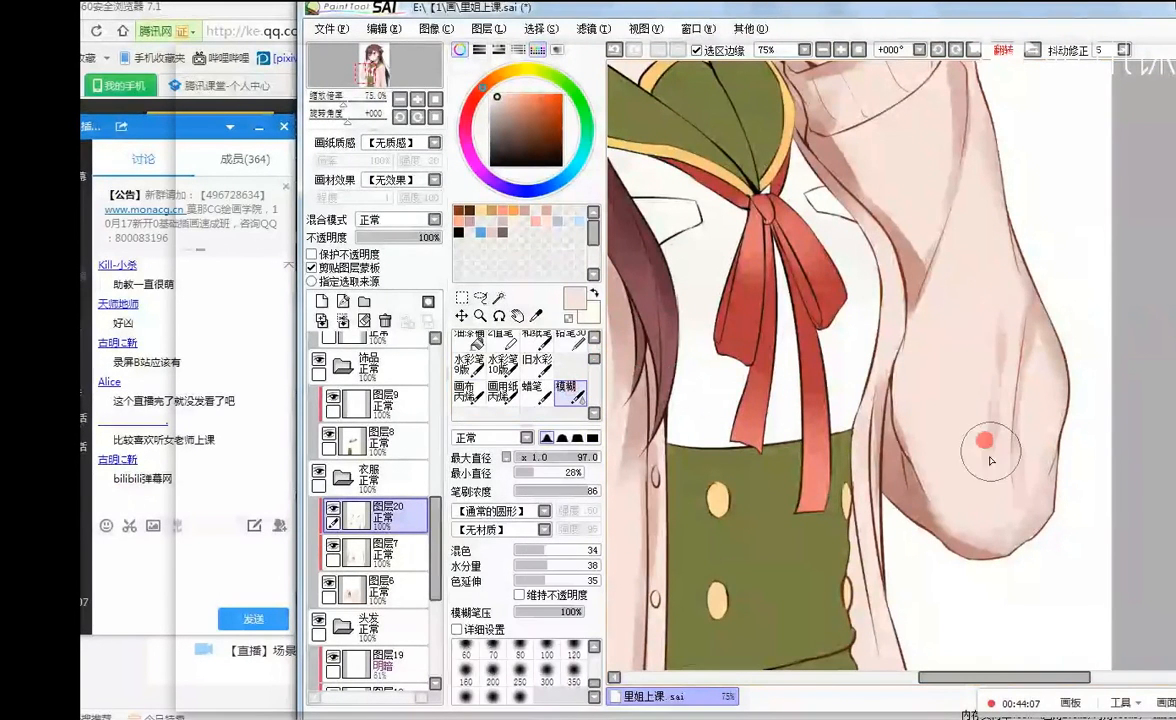
{"action": "left_click", "coordinate": [988, 435]}
- Unmirror the view and try airbrushing a fold shadow across the middle of the raised sleeve in sampled pinks, undoing every stroke
{"action": "left_click", "coordinate": [1031, 50]}
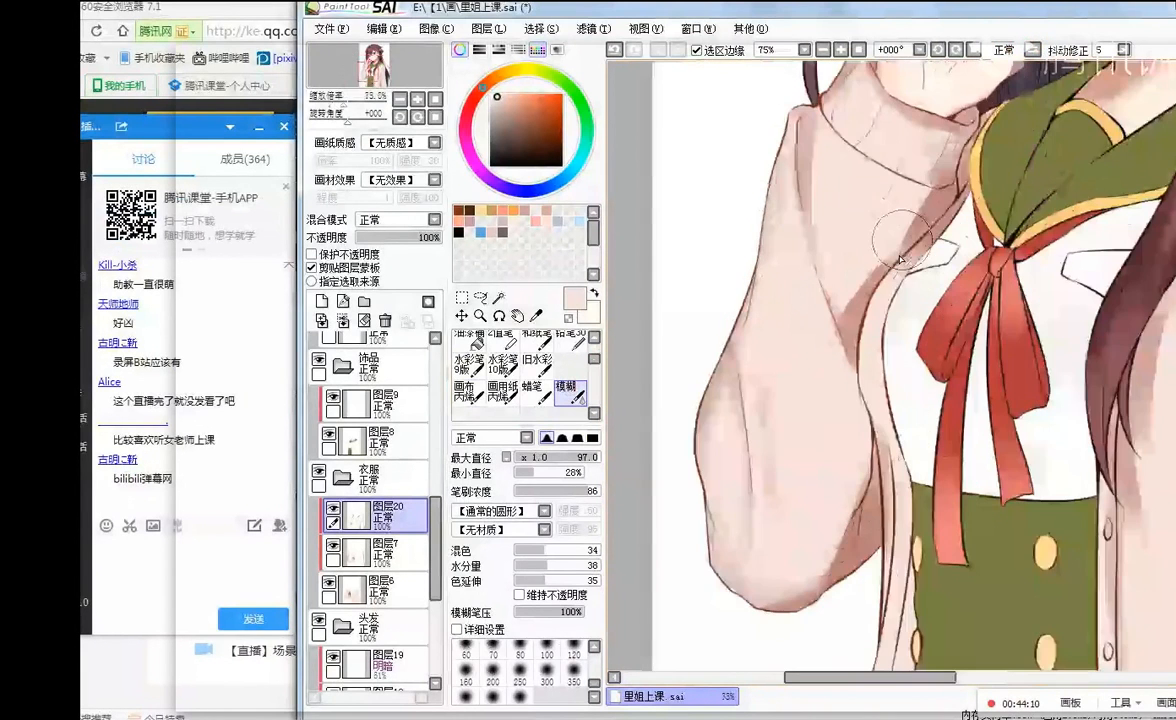
{"action": "right_click", "coordinate": [866, 297]}
{"action": "scroll", "coordinate": [760, 360], "scroll_direction": "down", "scroll_amount": 1}
{"action": "scroll", "coordinate": [820, 325], "scroll_direction": "up", "scroll_amount": 1}
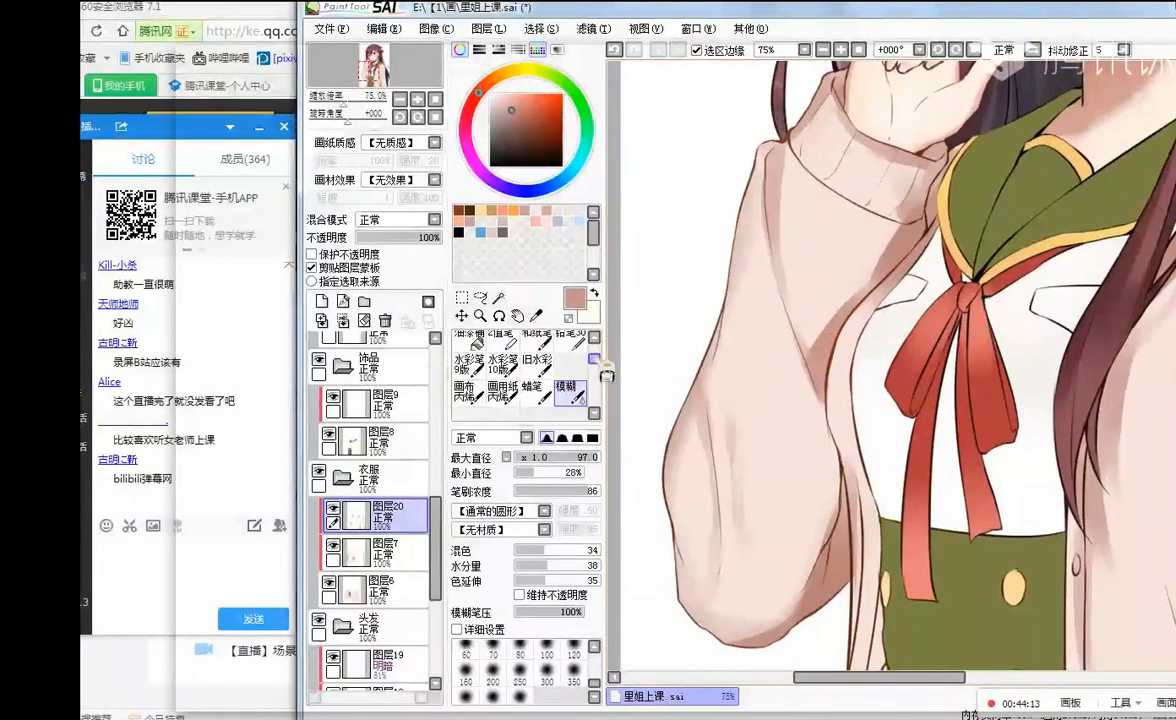
{"action": "scroll", "coordinate": [590, 370], "scroll_direction": "up", "scroll_amount": 3}
{"action": "left_click", "coordinate": [497, 340]}
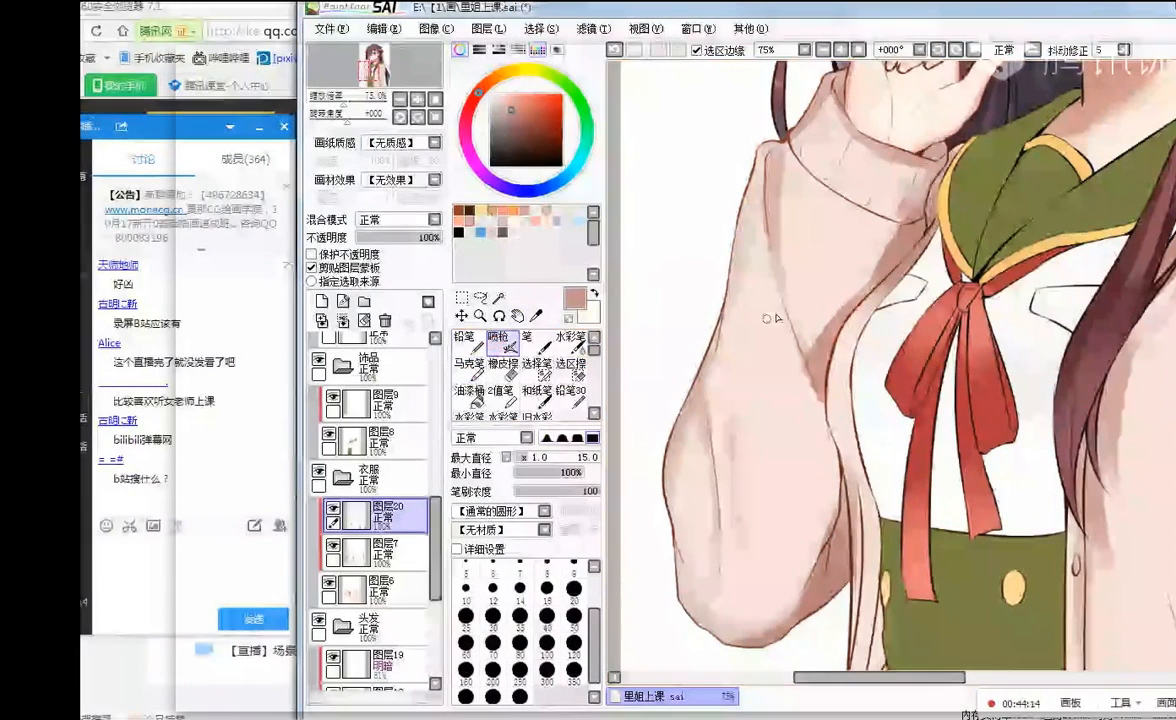
{"action": "left_click_drag", "start_coordinate": [758, 304], "coordinate": [790, 368]}
{"action": "key", "text": "ctrl+z"}
{"action": "left_click_drag", "start_coordinate": [763, 318], "coordinate": [798, 391]}
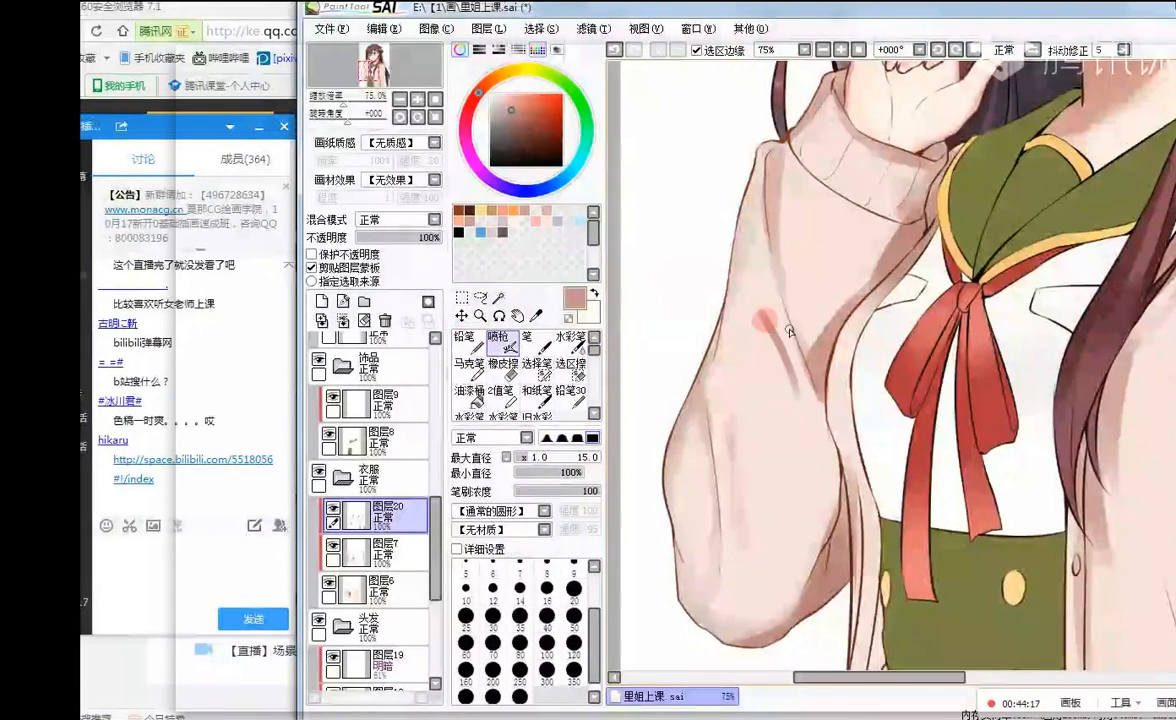
{"action": "right_click", "coordinate": [700, 403]}
{"action": "key", "text": "ctrl+z"}
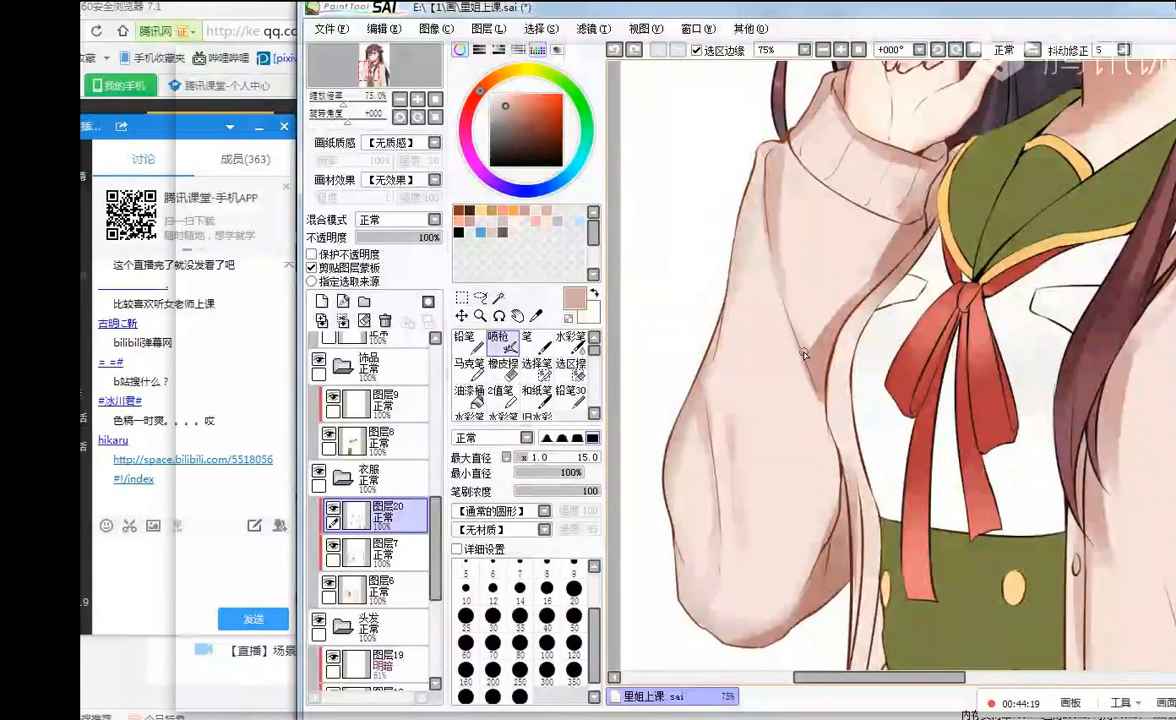
{"action": "left_click_drag", "start_coordinate": [758, 305], "coordinate": [800, 420]}
{"action": "key", "text": "ctrl+z"}
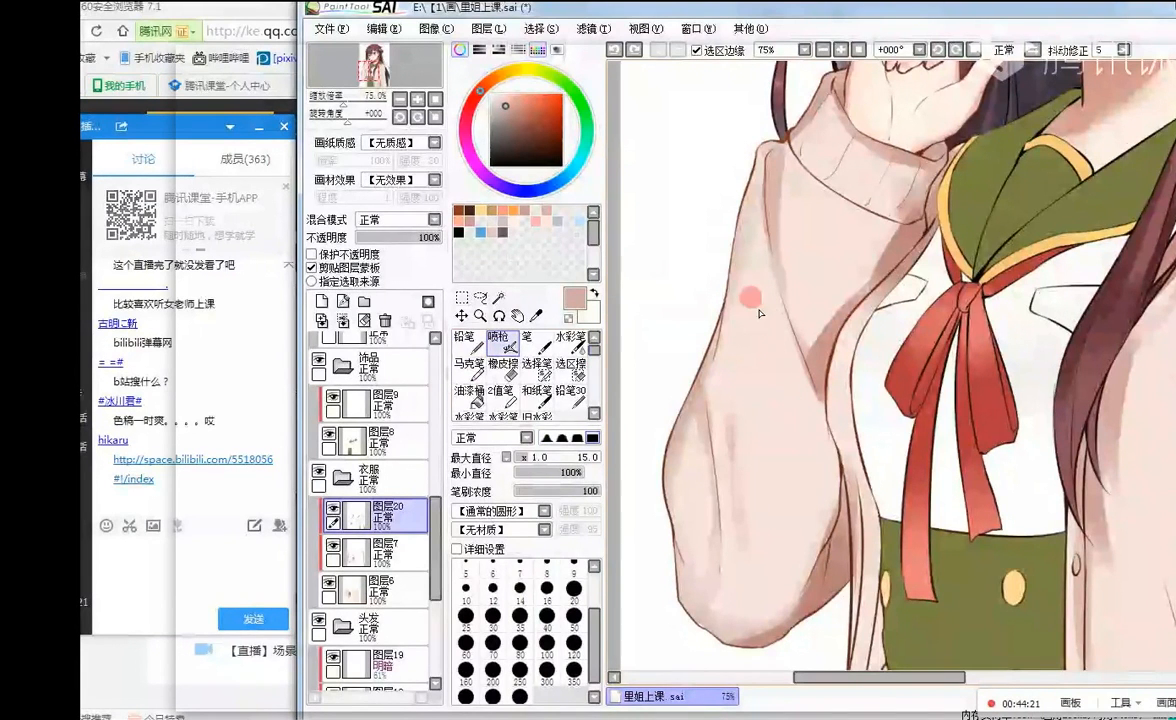
- Paint a diagonal fold shadow across the middle of the raised sleeve with the 马克笔 marker at size 39
{"action": "left_click", "coordinate": [469, 364]}
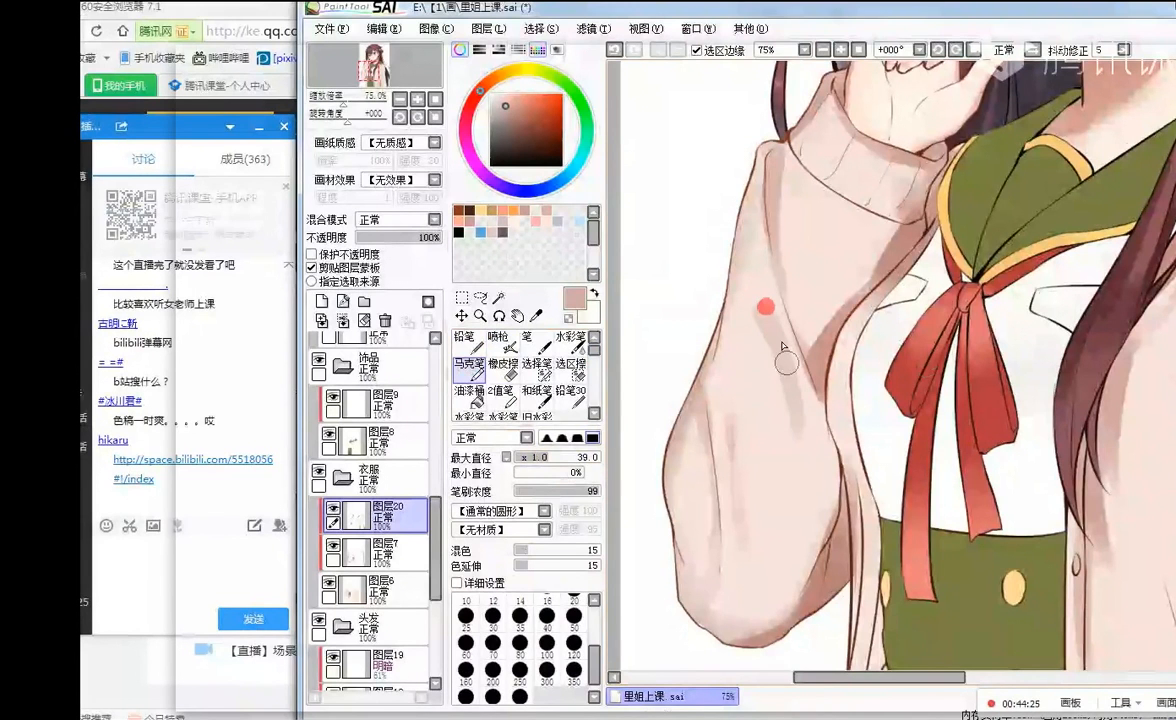
{"action": "left_click_drag", "start_coordinate": [781, 344], "coordinate": [802, 436]}
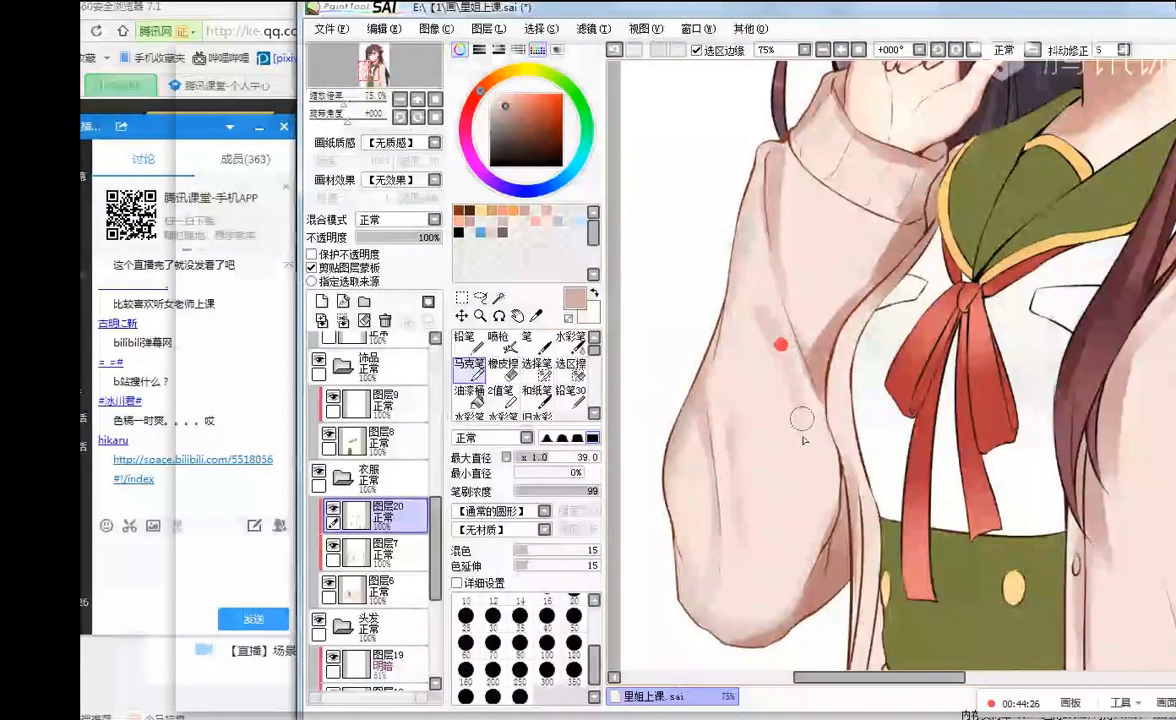
{"action": "left_click_drag", "start_coordinate": [778, 339], "coordinate": [804, 431]}
{"action": "left_click_drag", "start_coordinate": [776, 323], "coordinate": [812, 409]}
{"action": "mouse_move", "coordinate": [766, 300]}
{"action": "left_mouse_down"}
{"action": "mouse_move", "coordinate": [795, 344]}
{"action": "mouse_move", "coordinate": [780, 326]}
{"action": "mouse_move", "coordinate": [808, 401]}
{"action": "left_mouse_up"}
{"action": "mouse_move", "coordinate": [596, 350]}
{"action": "left_mouse_down"}
{"action": "mouse_move", "coordinate": [597, 362]}
{"action": "mouse_move", "coordinate": [597, 346]}
{"action": "left_mouse_up"}
{"action": "left_click", "coordinate": [570, 405]}
- Trim the sleeve's fold shadow in light cardigan pink with the 马克笔 at size 26, and soften it with the 模糊 brush
{"action": "left_click", "coordinate": [470, 366]}
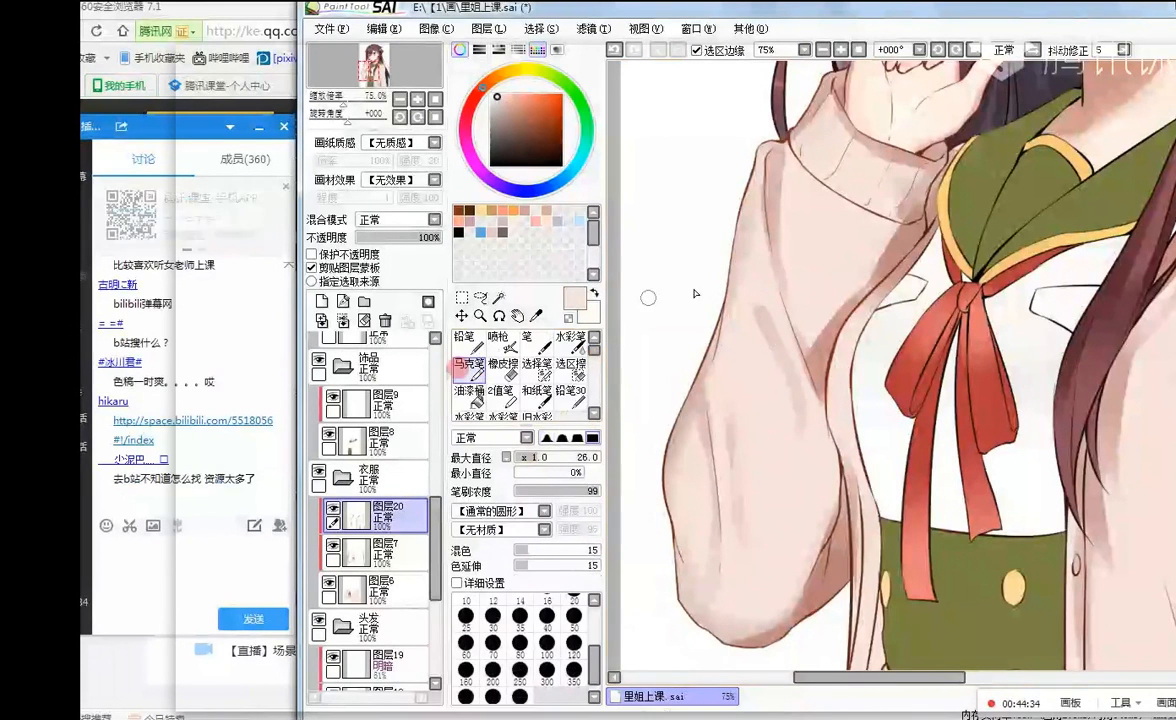
{"action": "left_click_drag", "start_coordinate": [751, 320], "coordinate": [791, 423]}
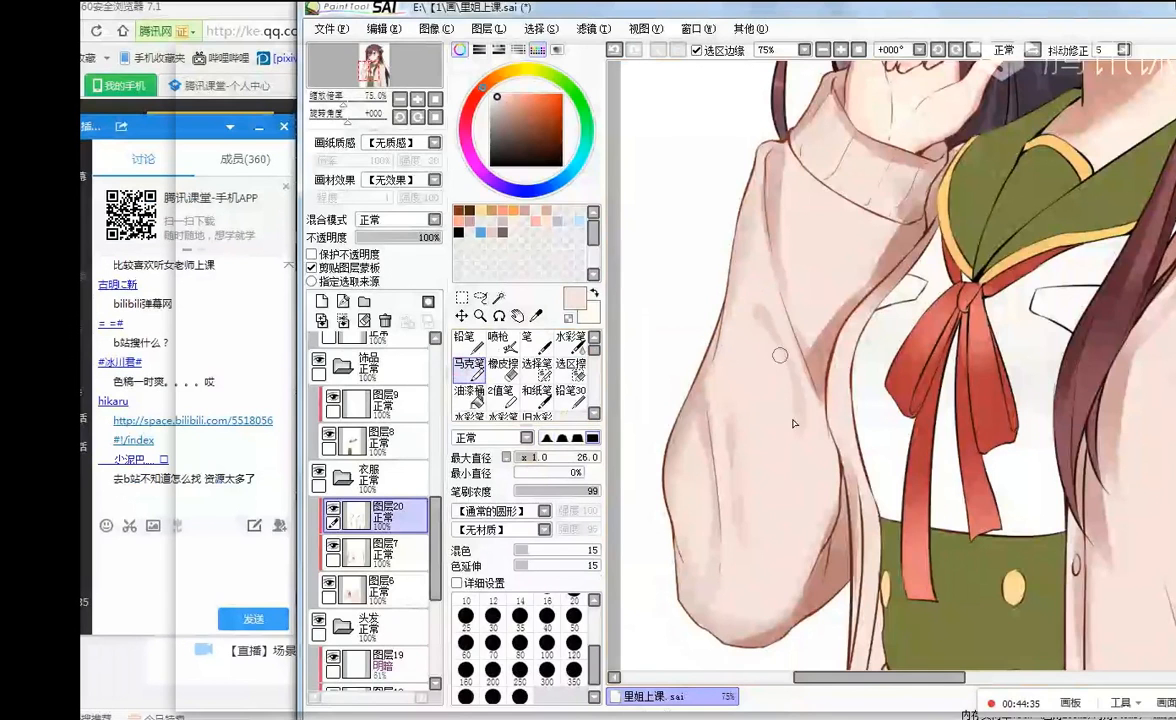
{"action": "scroll", "coordinate": [510, 380], "scroll_direction": "down", "scroll_amount": 3}
{"action": "left_click", "coordinate": [567, 368]}
{"action": "mouse_move", "coordinate": [765, 316]}
{"action": "left_mouse_down"}
{"action": "mouse_move", "coordinate": [780, 307]}
{"action": "mouse_move", "coordinate": [743, 282]}
{"action": "mouse_move", "coordinate": [800, 404]}
{"action": "left_mouse_up"}
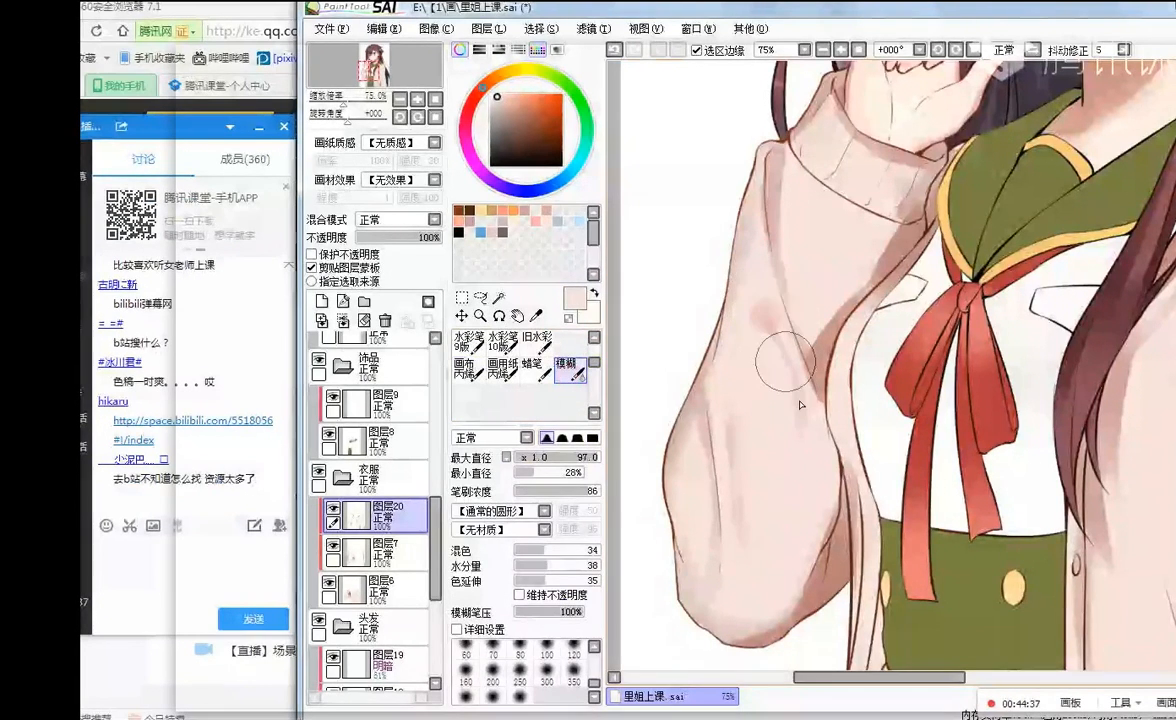
{"action": "scroll", "coordinate": [766, 280], "scroll_direction": "down", "scroll_amount": 3}
{"action": "scroll", "coordinate": [795, 252], "scroll_direction": "up", "scroll_amount": 1}
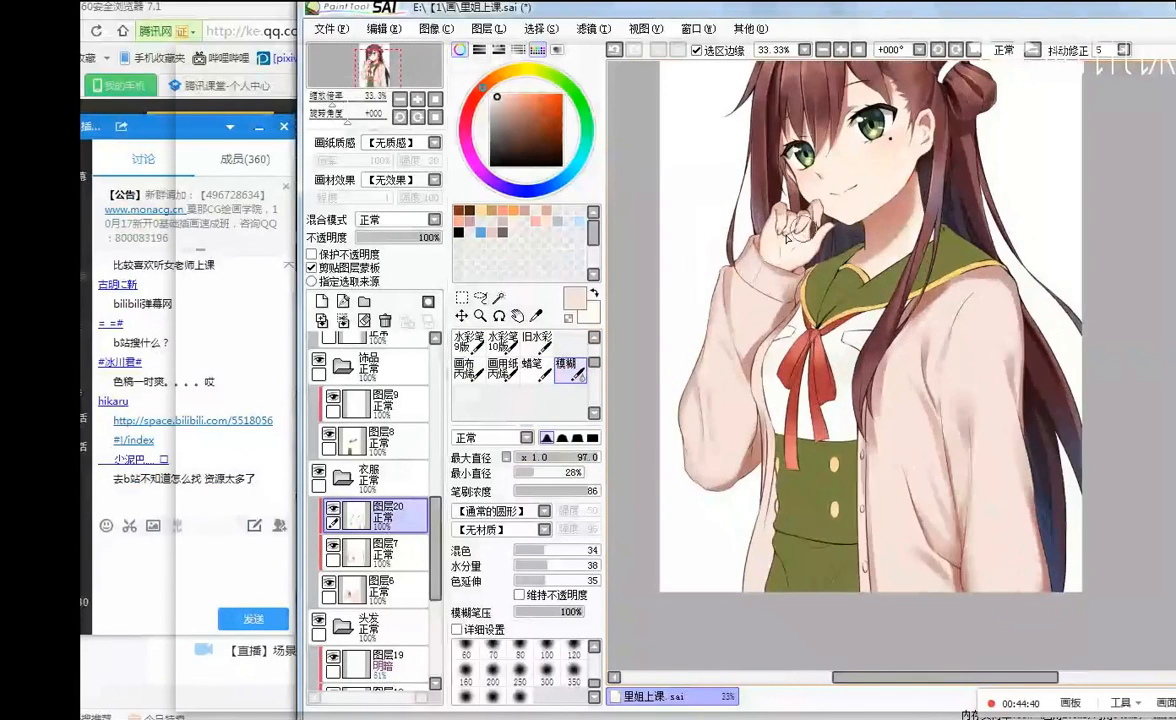
{"action": "left_click_drag", "start_coordinate": [846, 231], "coordinate": [825, 231]}
{"action": "scroll", "coordinate": [530, 360], "scroll_direction": "up", "scroll_amount": 3}
- Pick a salmon skin tone and add a clipped layer above 图层20 in 正片叠底 (multiply) mode
{"action": "left_click", "coordinate": [467, 340]}
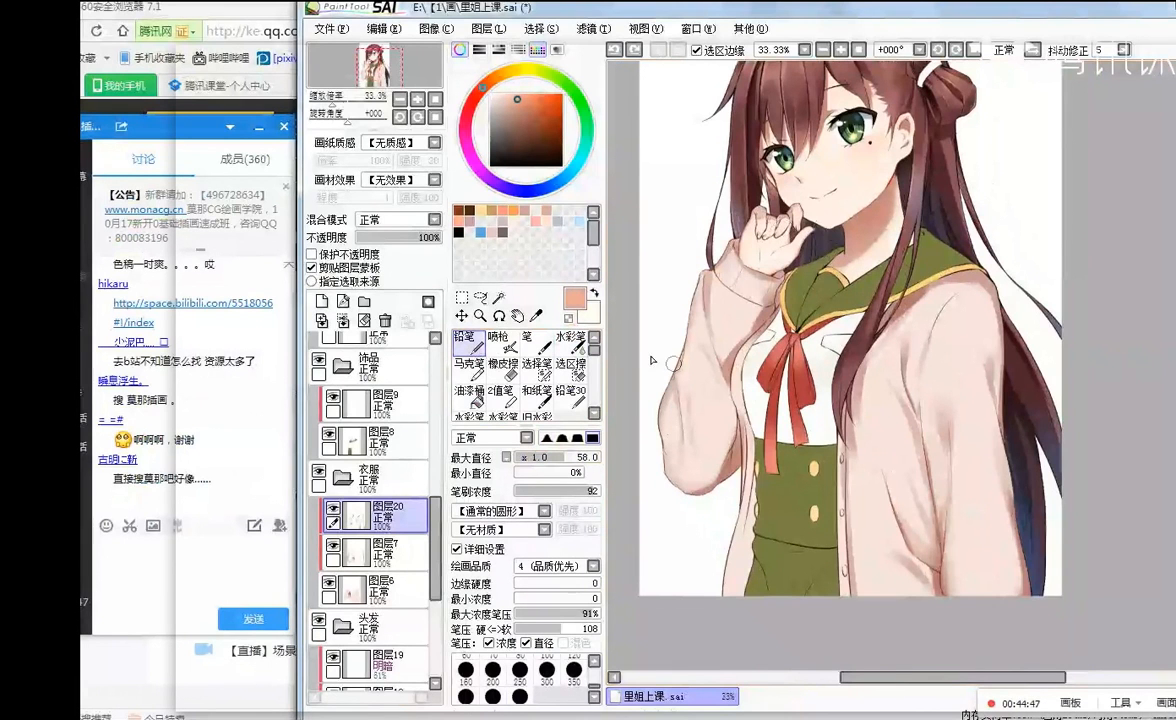
{"action": "left_click", "coordinate": [321, 300]}
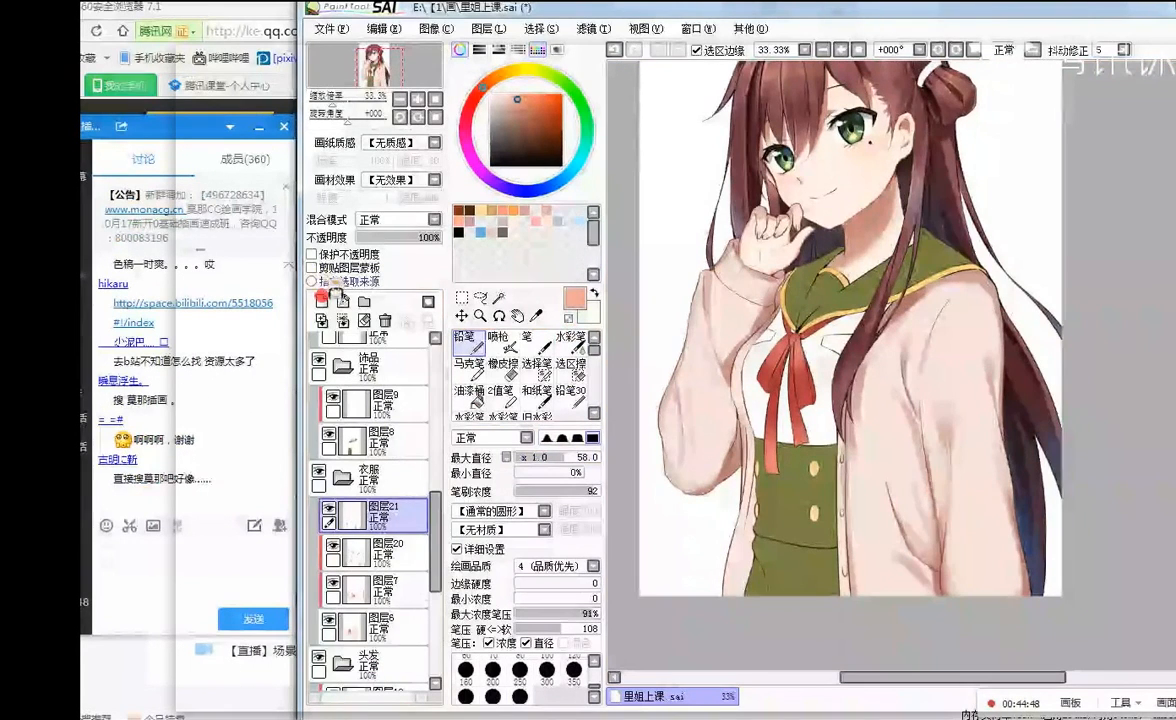
{"action": "left_click", "coordinate": [403, 219]}
{"action": "left_click", "coordinate": [390, 247]}
{"action": "left_click", "coordinate": [311, 268]}
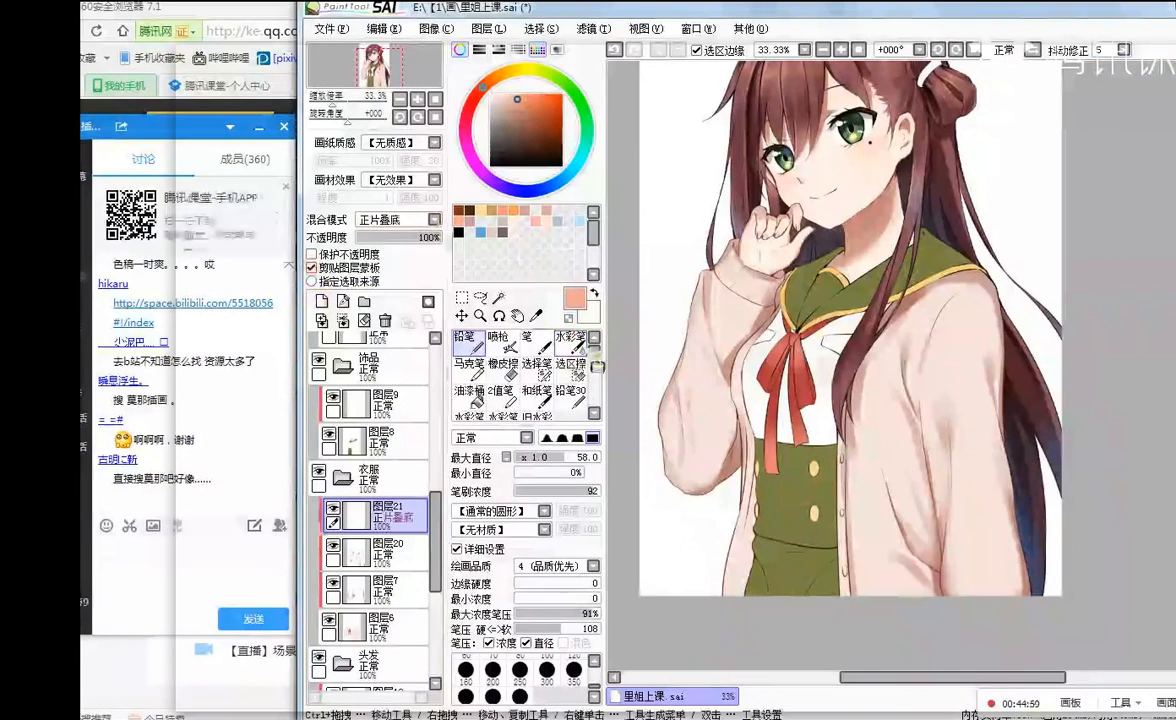
- Glaze salmon over the raised sleeve's elbow and the cardigan's lower part with the 水彩笔 at size 500
{"action": "left_click", "coordinate": [569, 343]}
{"action": "left_click_drag", "start_coordinate": [709, 368], "coordinate": [722, 538]}
{"action": "left_click_drag", "start_coordinate": [700, 420], "coordinate": [698, 530]}
{"action": "left_click_drag", "start_coordinate": [536, 472], "coordinate": [710, 471]}
{"action": "mouse_move", "coordinate": [714, 396]}
{"action": "left_mouse_down"}
{"action": "mouse_move", "coordinate": [703, 454]}
{"action": "mouse_move", "coordinate": [629, 470]}
{"action": "left_mouse_up"}
{"action": "mouse_move", "coordinate": [840, 515]}
{"action": "left_mouse_down"}
{"action": "mouse_move", "coordinate": [934, 588]}
{"action": "mouse_move", "coordinate": [1037, 604]}
{"action": "mouse_move", "coordinate": [1050, 619]}
{"action": "mouse_move", "coordinate": [1053, 592]}
{"action": "mouse_move", "coordinate": [1040, 593]}
{"action": "left_mouse_up"}
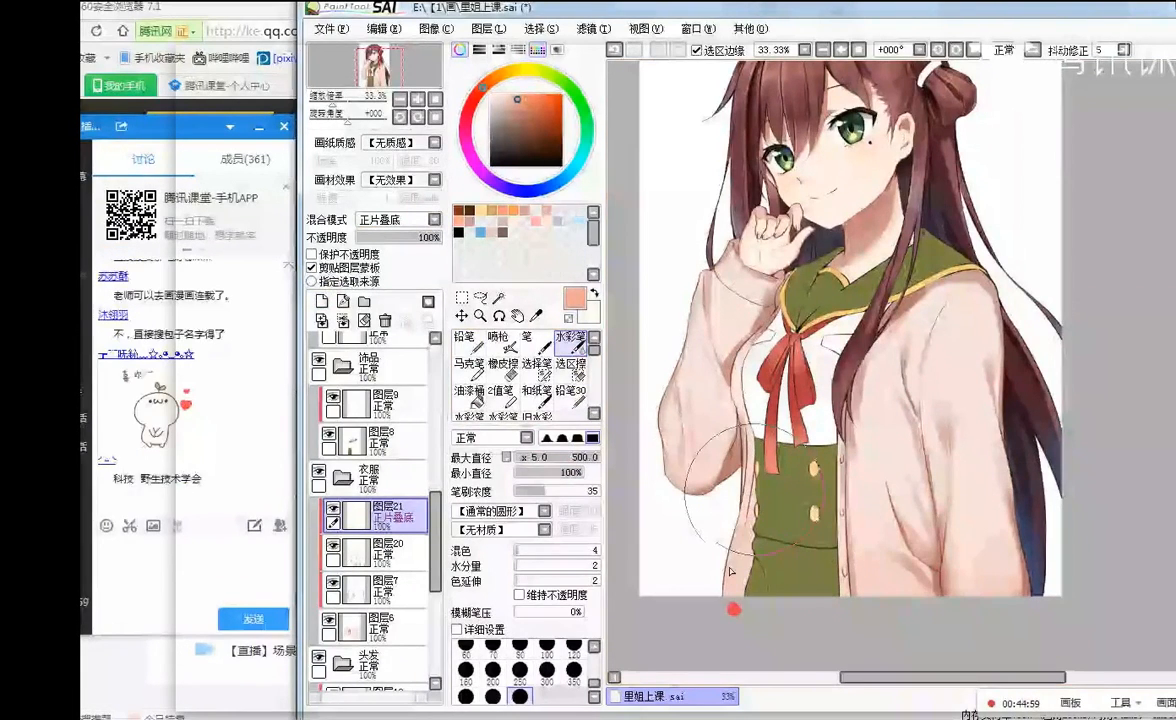
- Mirror the view and glaze pale yellow over the cardigan's front, shoulder and raised cuff with the 水彩笔 at size 500
{"action": "left_click", "coordinate": [1003, 49]}
{"action": "scroll", "coordinate": [1008, 272], "scroll_direction": "down", "scroll_amount": 2}
{"action": "scroll", "coordinate": [962, 255], "scroll_direction": "up", "scroll_amount": 1}
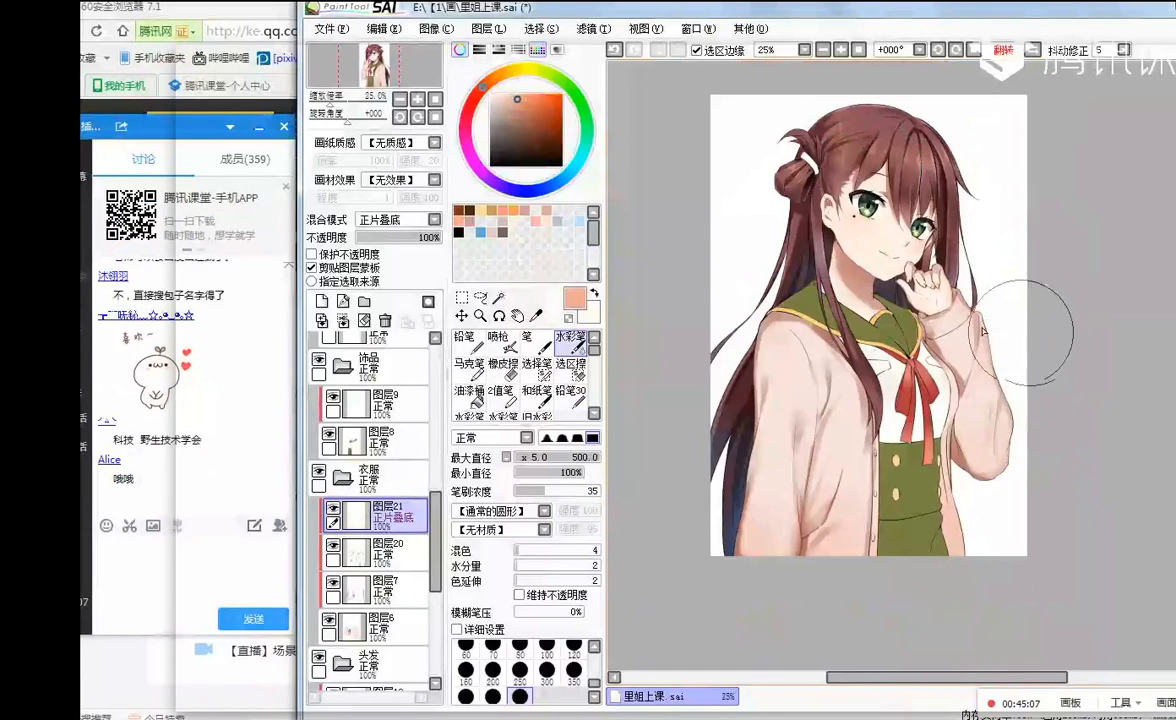
{"action": "scroll", "coordinate": [1022, 333], "scroll_direction": "down", "scroll_amount": 1}
{"action": "scroll", "coordinate": [1022, 333], "scroll_direction": "up", "scroll_amount": 1}
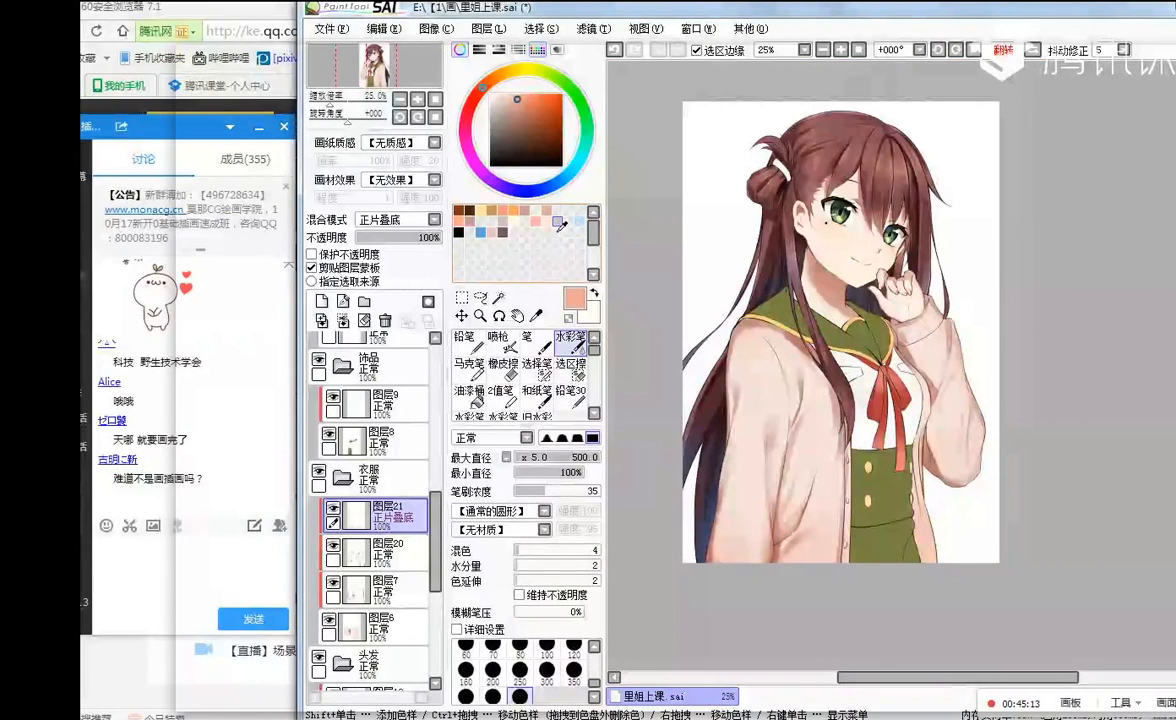
{"action": "left_click", "coordinate": [522, 71]}
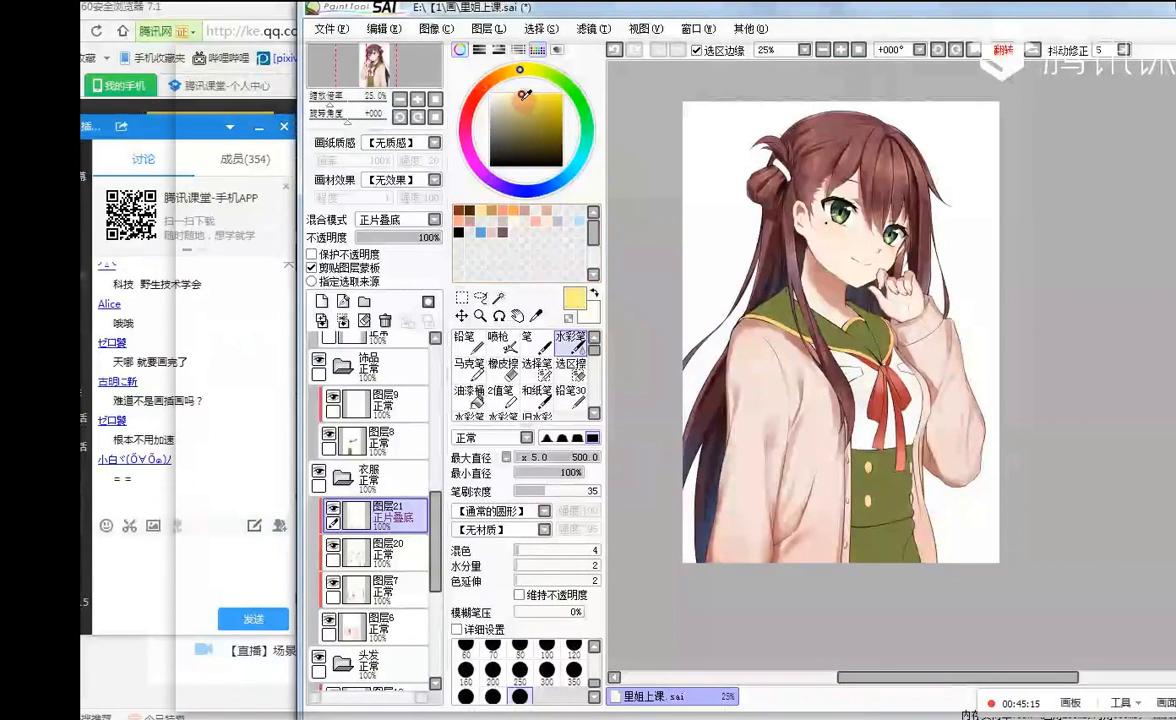
{"action": "left_click_drag", "start_coordinate": [810, 367], "coordinate": [805, 489]}
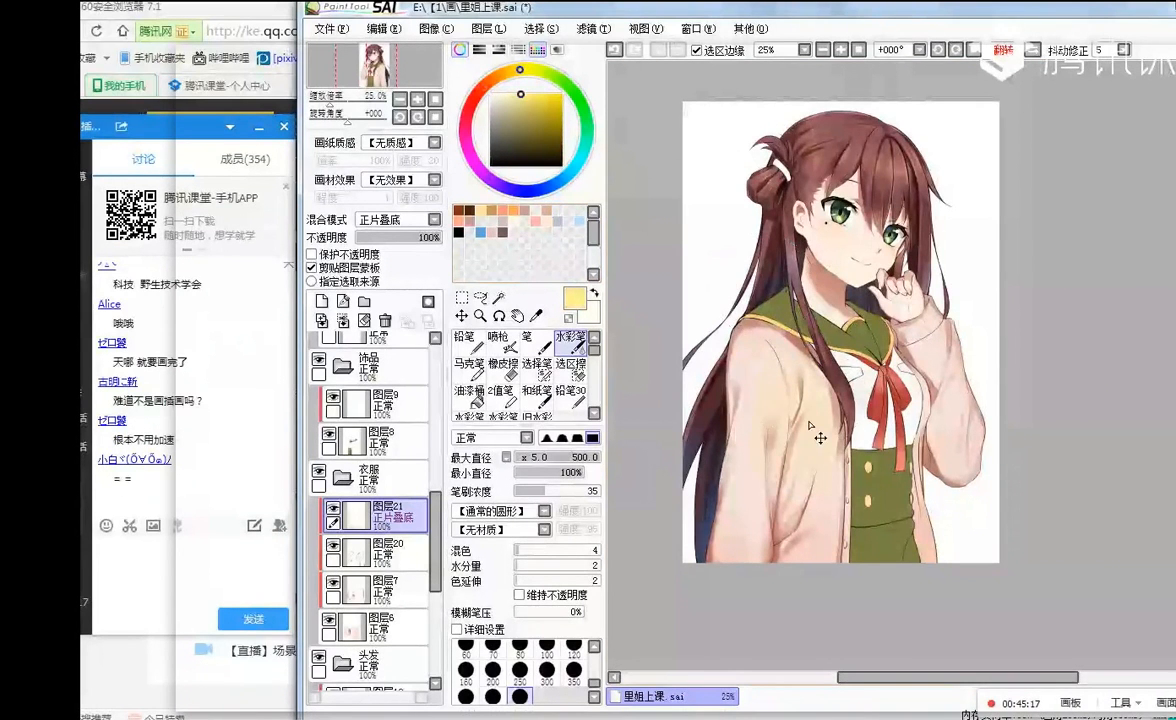
{"action": "left_click_drag", "start_coordinate": [800, 322], "coordinate": [853, 348]}
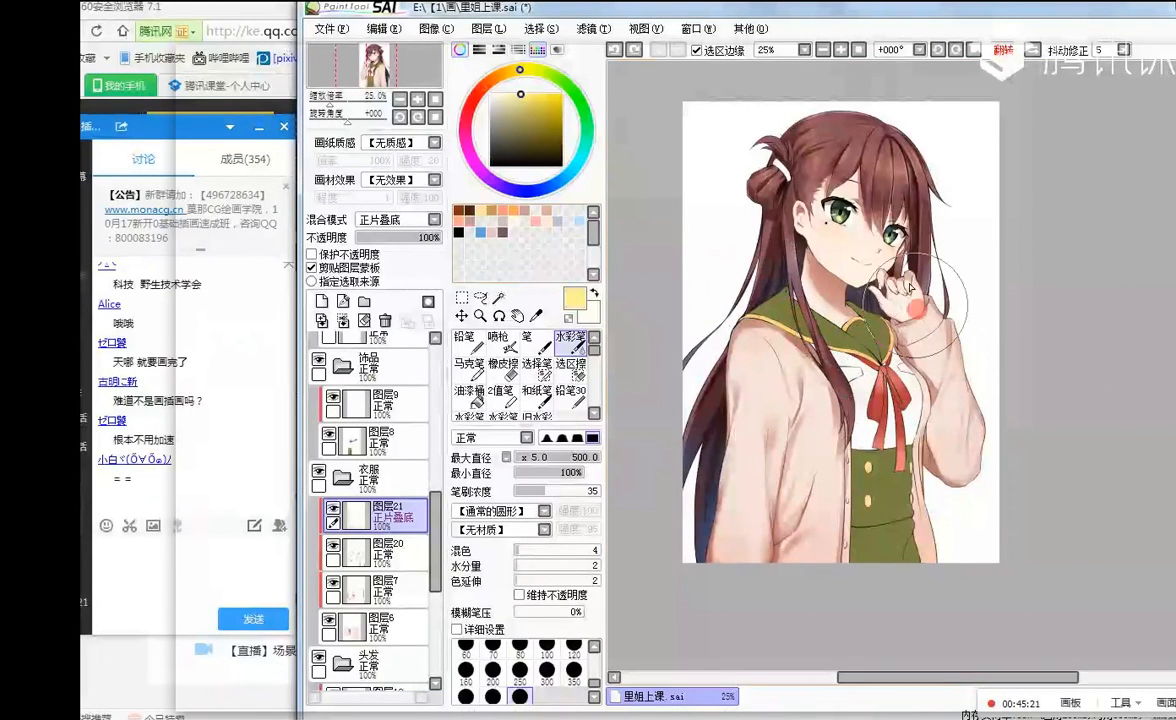
{"action": "mouse_move", "coordinate": [910, 290]}
{"action": "left_mouse_down"}
{"action": "mouse_move", "coordinate": [908, 302]}
{"action": "mouse_move", "coordinate": [930, 302]}
{"action": "left_mouse_up"}
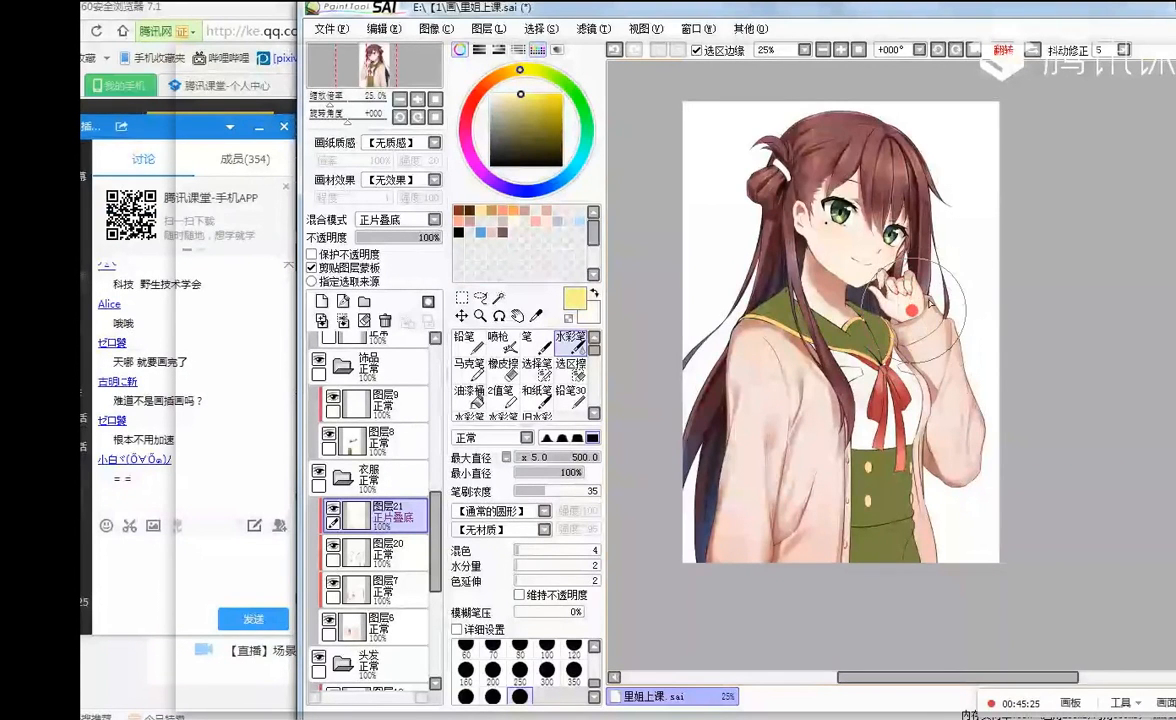
- Unmirror the view and examine the tinted cardigan within the whole illustration
{"action": "left_click", "coordinate": [1003, 49]}
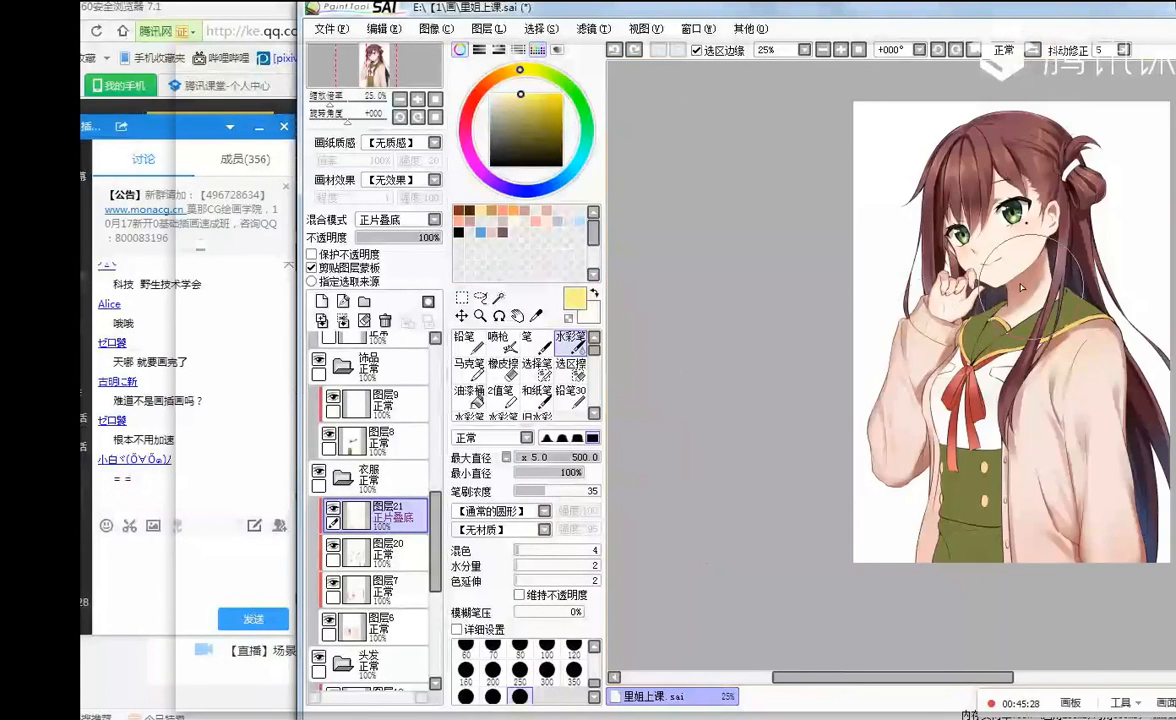
{"action": "scroll", "coordinate": [915, 243], "scroll_direction": "down", "scroll_amount": 1}
{"action": "scroll", "coordinate": [1063, 287], "scroll_direction": "up", "scroll_amount": 2}
{"action": "scroll", "coordinate": [708, 330], "scroll_direction": "down", "scroll_amount": 1}
{"action": "scroll", "coordinate": [839, 352], "scroll_direction": "up", "scroll_amount": 1}
{"action": "scroll", "coordinate": [839, 348], "scroll_direction": "down", "scroll_amount": 2}
{"action": "scroll", "coordinate": [838, 342], "scroll_direction": "up", "scroll_amount": 2}
{"action": "scroll", "coordinate": [837, 335], "scroll_direction": "down", "scroll_amount": 1}
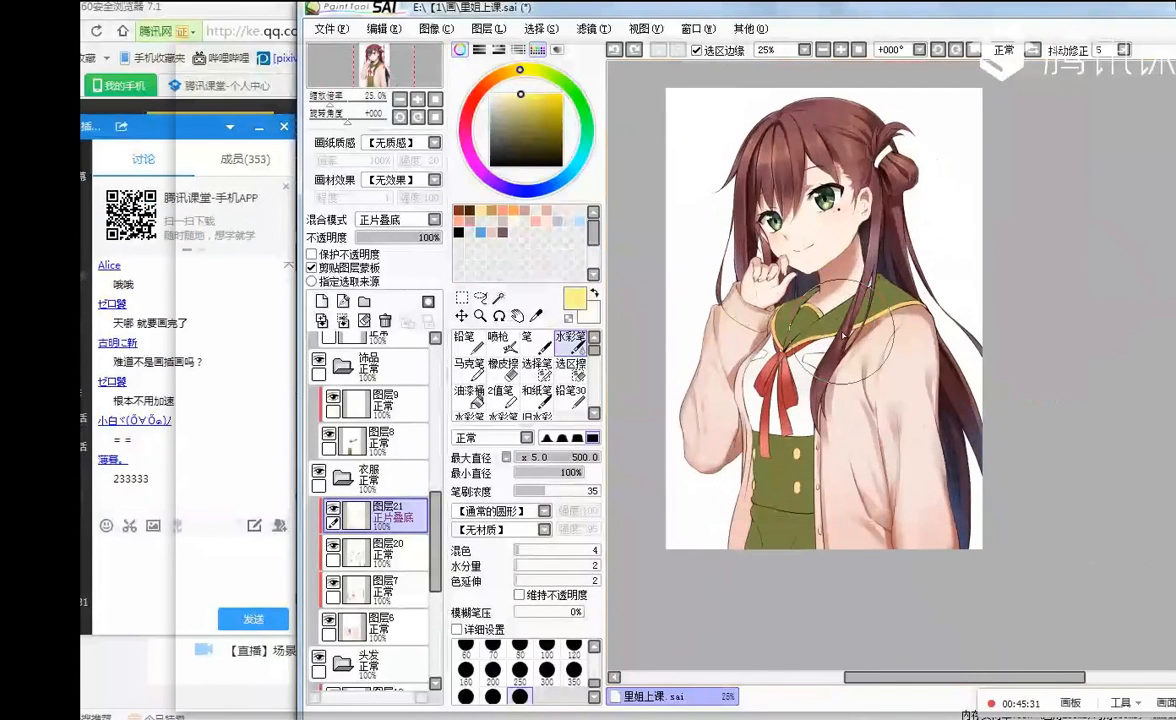
- Add a clipped 正常 layer above 图层21, glaze blue over both sleeves' outer areas, and check the result mirrored
{"action": "left_click", "coordinate": [481, 232]}
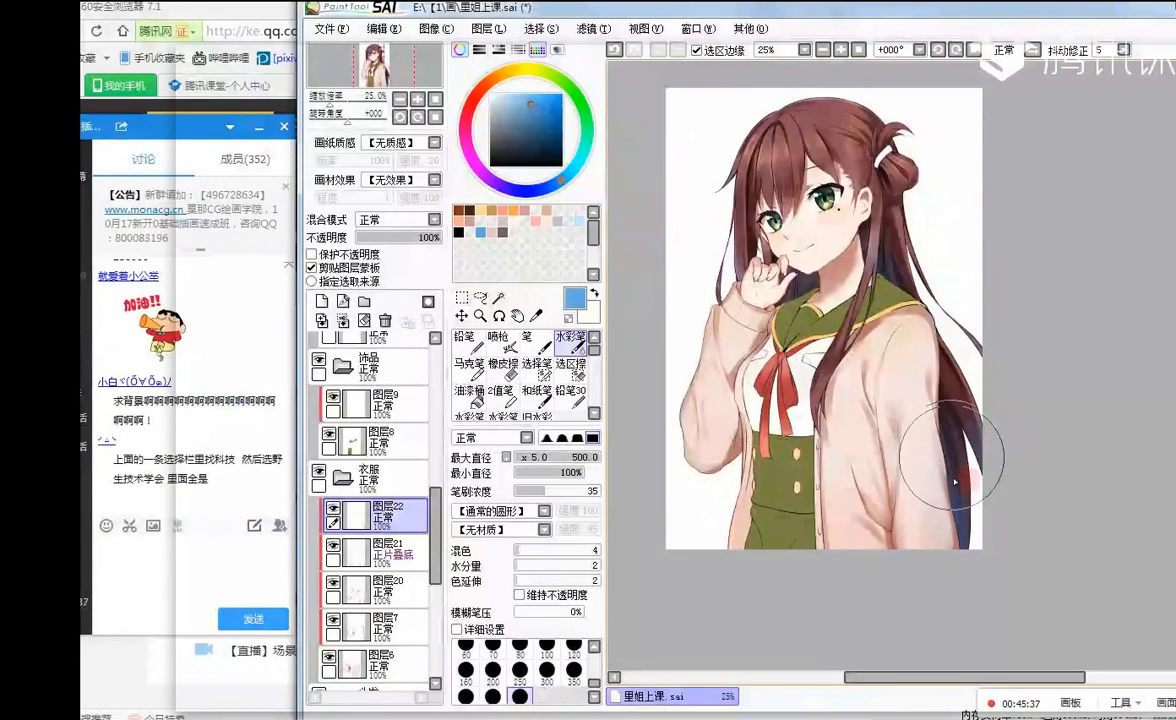
{"action": "left_click", "coordinate": [682, 338]}
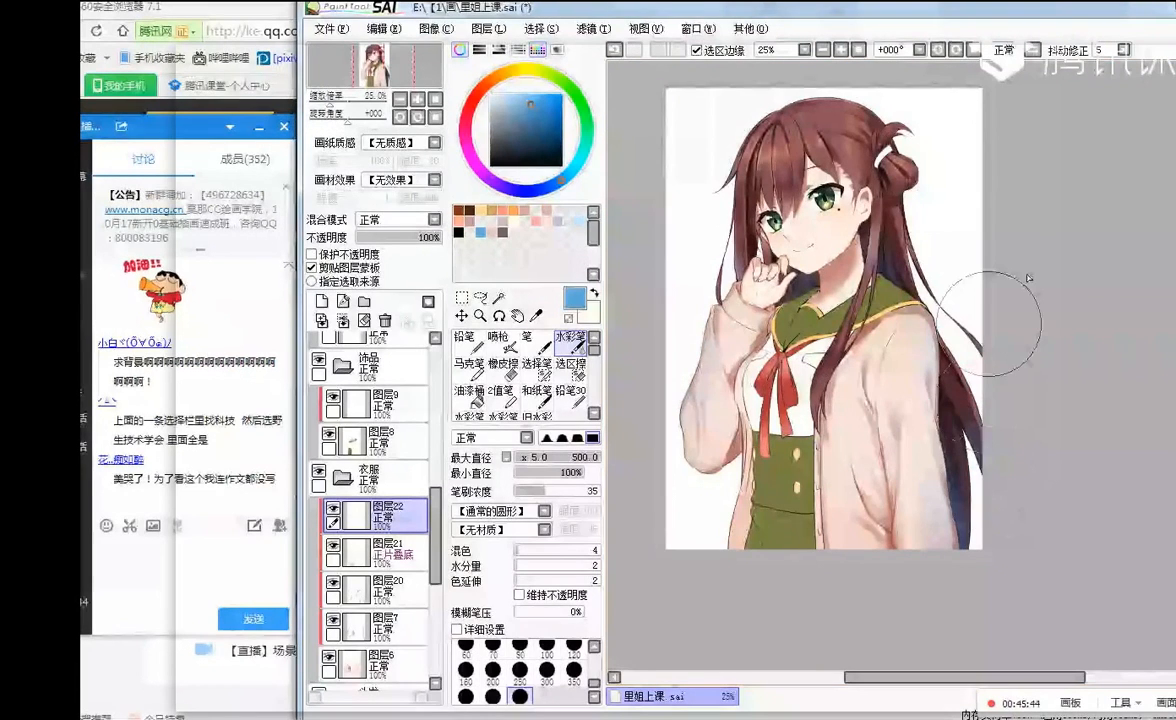
{"action": "key", "text": "h"}
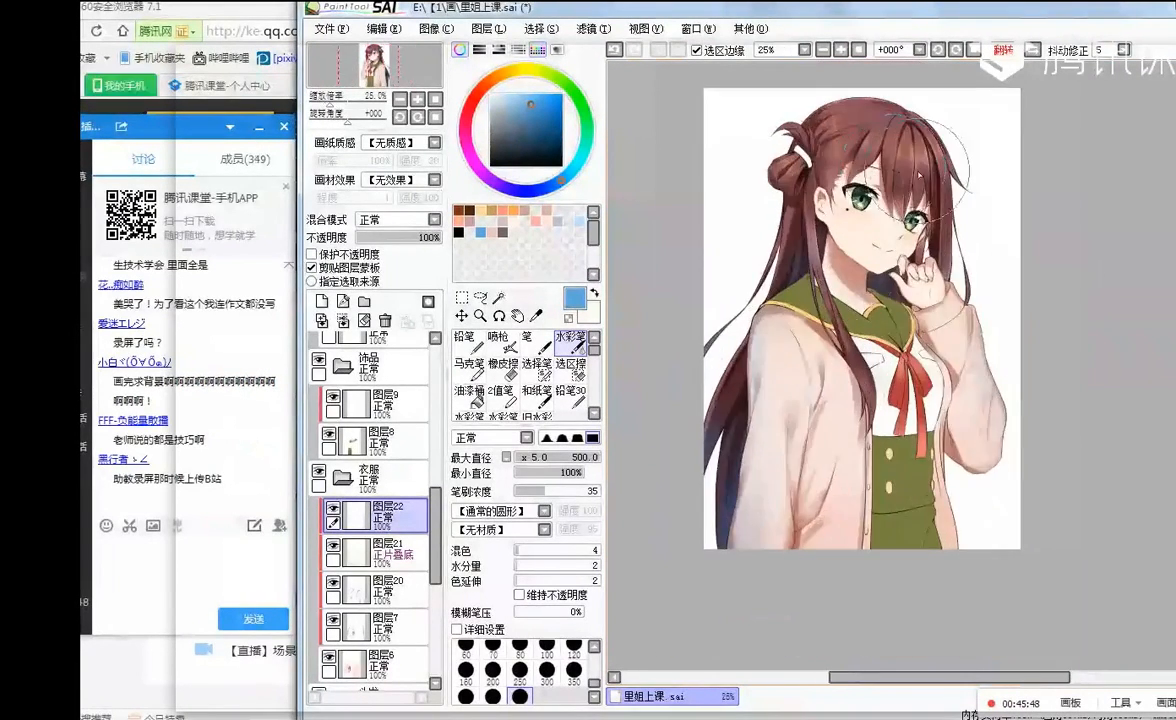
{"action": "scroll", "coordinate": [905, 215], "scroll_direction": "up", "scroll_amount": 2}
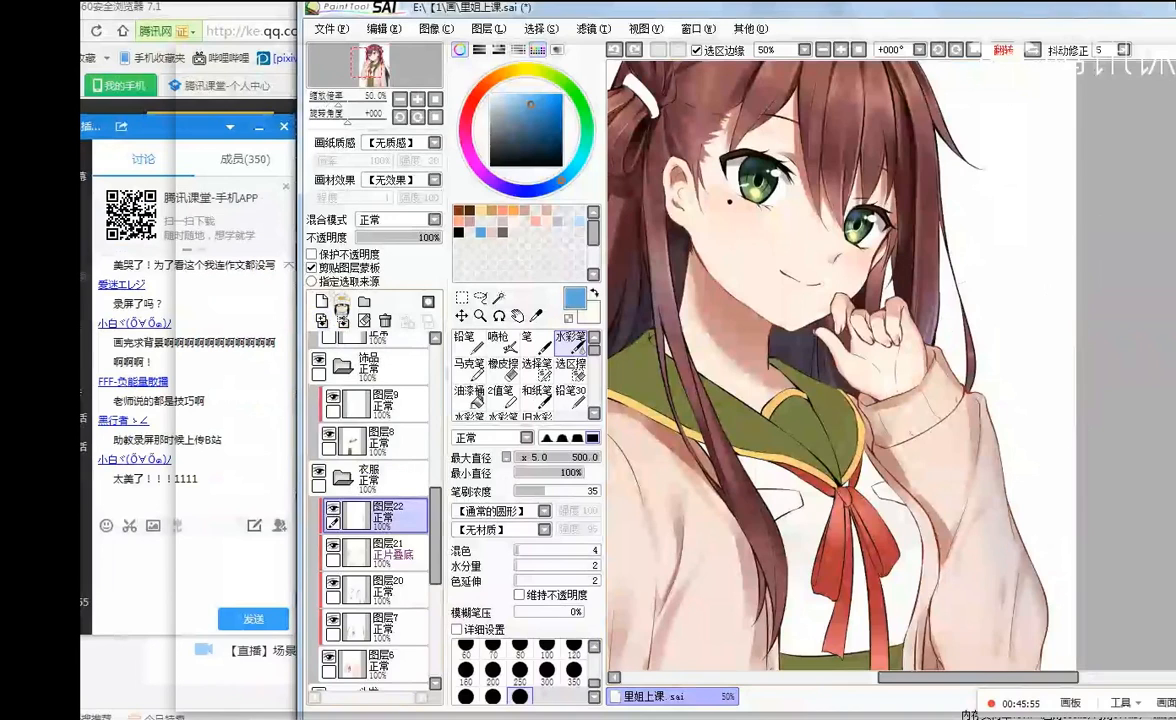
- Add a clipped 正常 layer above 图层22 and get the 铅笔 ready in light peach over the unmirrored cuff
{"action": "left_click", "coordinate": [321, 300]}
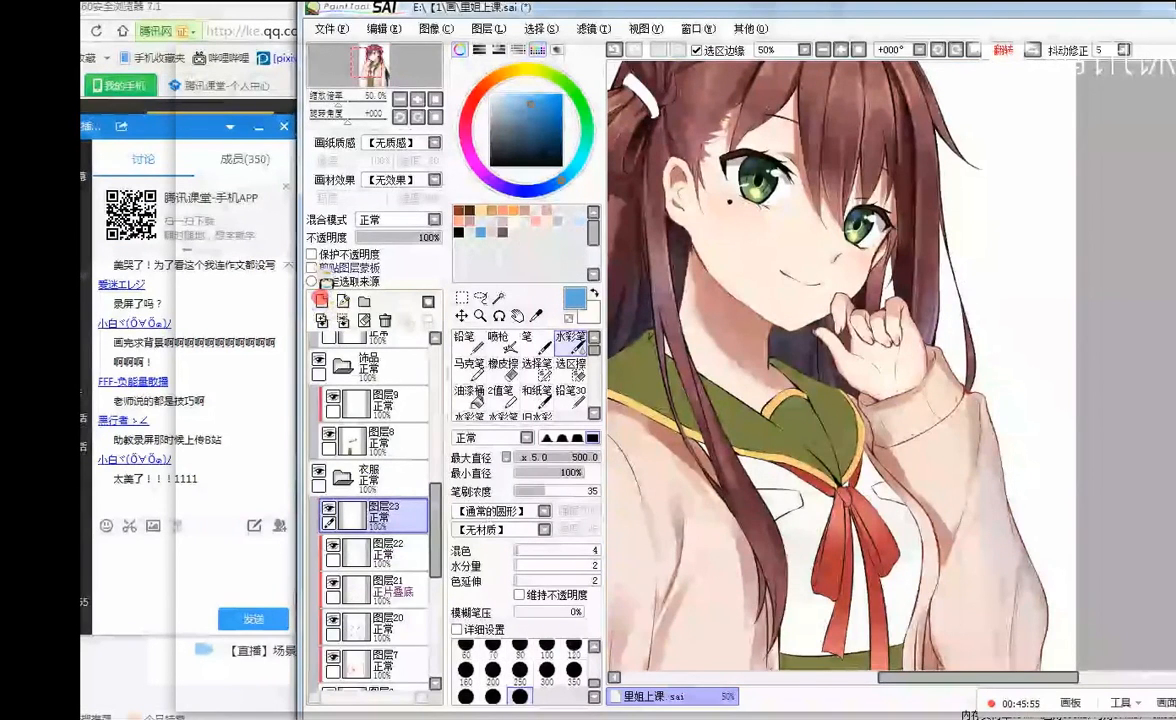
{"action": "left_click", "coordinate": [311, 267]}
{"action": "key", "text": "n"}
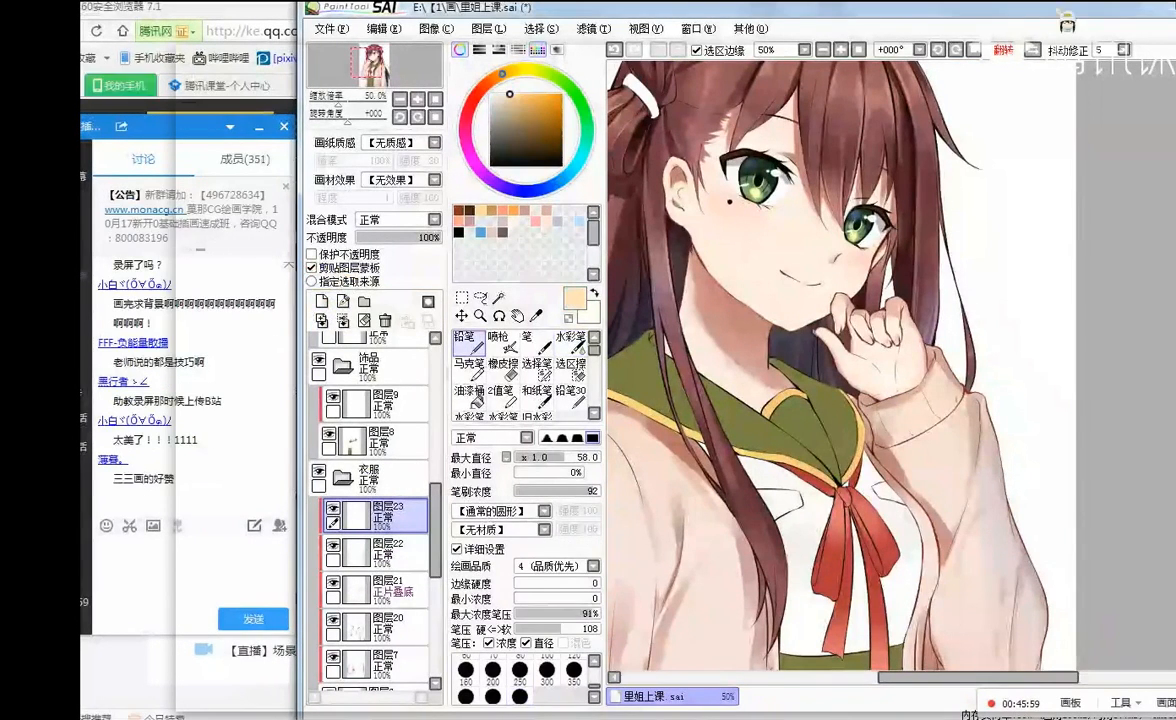
{"action": "left_click", "coordinate": [1032, 49]}
{"action": "scroll", "coordinate": [979, 365], "scroll_direction": "up", "scroll_amount": 2}
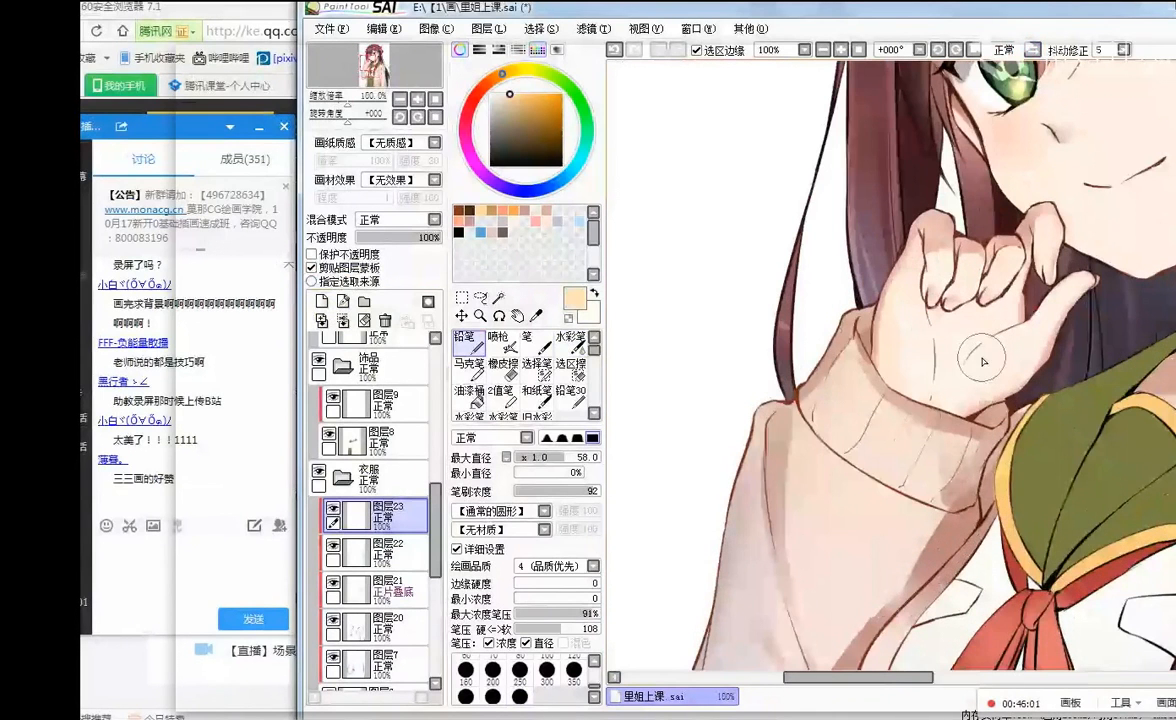
- Draw thin highlights along the raised cuff's rib lines with the 铅笔 at size 8 in pale cream, undoing rejected strokes
{"action": "left_click", "coordinate": [529, 457]}
{"action": "left_click_drag", "start_coordinate": [850, 326], "coordinate": [898, 399]}
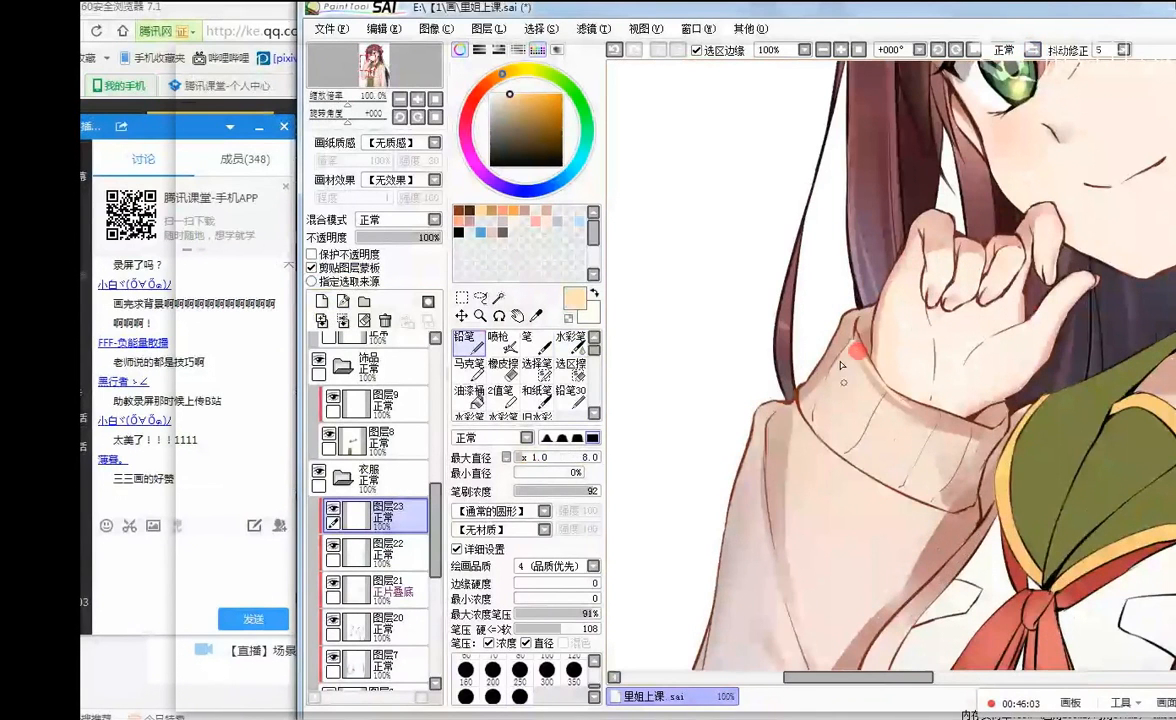
{"action": "left_click", "coordinate": [498, 94]}
{"action": "left_click_drag", "start_coordinate": [886, 394], "coordinate": [850, 456]}
{"action": "key", "text": "ctrl+z"}
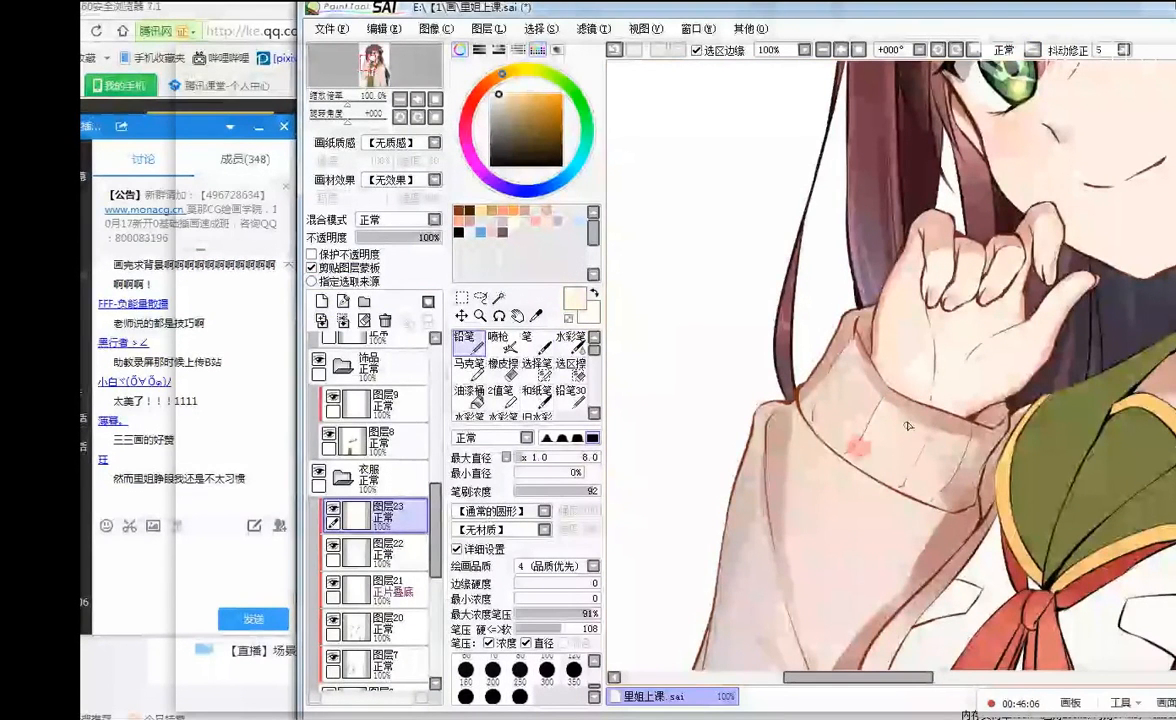
{"action": "left_click_drag", "start_coordinate": [968, 440], "coordinate": [945, 493]}
{"action": "key", "text": "ctrl+z"}
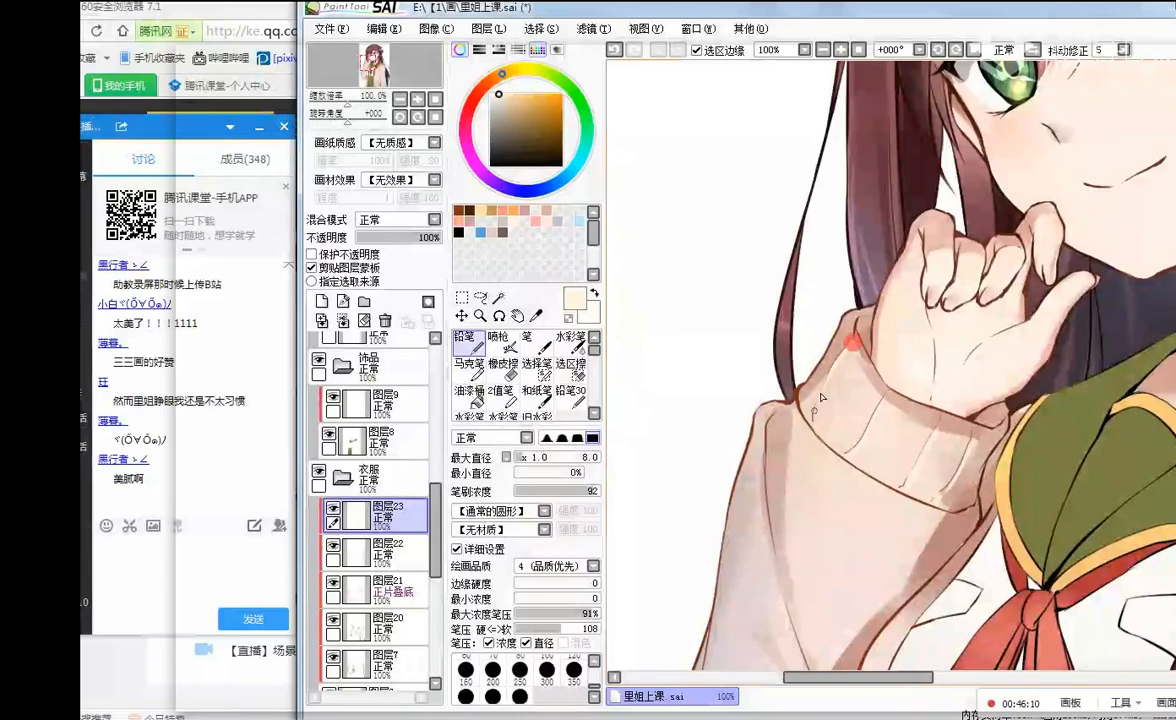
- Draw thin pale-cream highlights along the raised cuff's lower edge with the 铅笔 at size 8
{"action": "scroll", "coordinate": [873, 300], "scroll_direction": "down", "scroll_amount": 1}
{"action": "scroll", "coordinate": [837, 368], "scroll_direction": "up", "scroll_amount": 1}
{"action": "left_click_drag", "start_coordinate": [771, 384], "coordinate": [846, 448]}
{"action": "left_click_drag", "start_coordinate": [790, 412], "coordinate": [884, 478]}
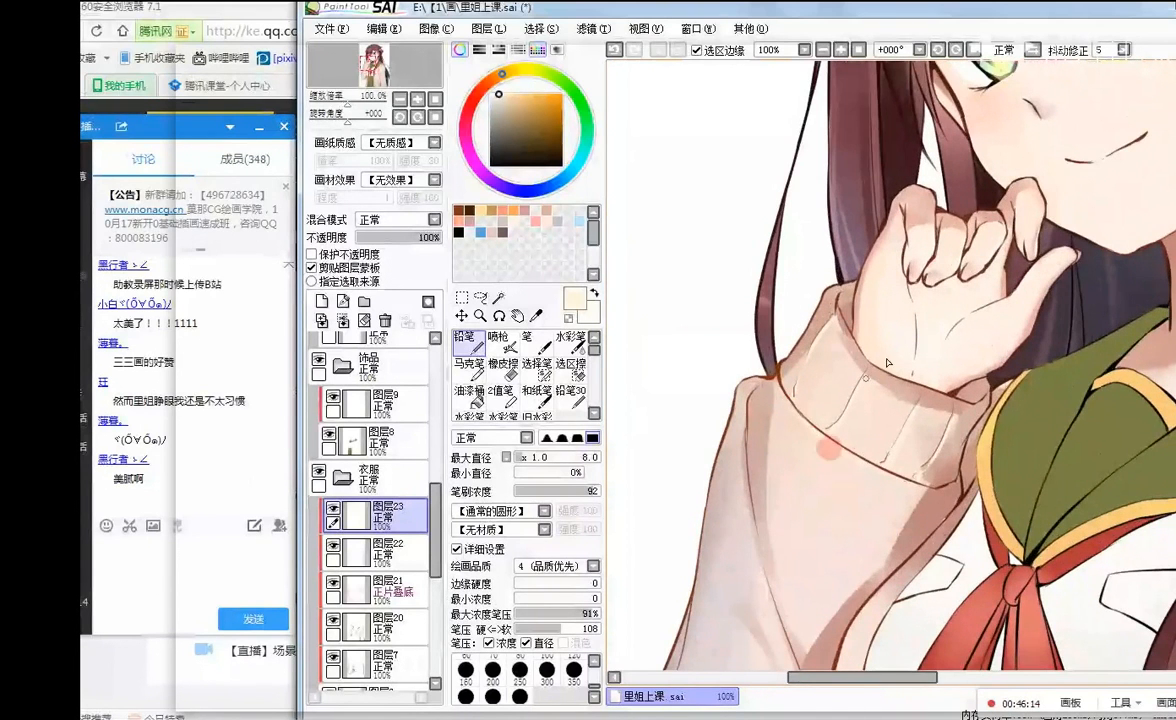
{"action": "scroll", "coordinate": [866, 461], "scroll_direction": "down", "scroll_amount": 3}
{"action": "scroll", "coordinate": [981, 287], "scroll_direction": "up", "scroll_amount": 2}
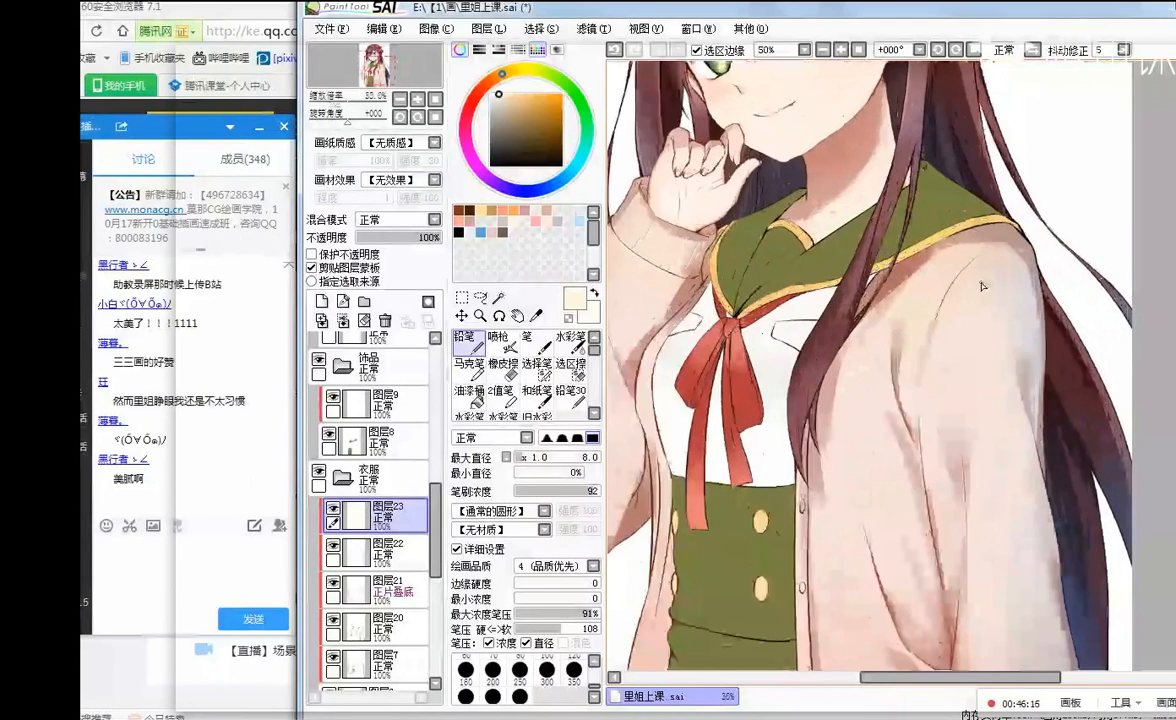
{"action": "scroll", "coordinate": [866, 356], "scroll_direction": "down", "scroll_amount": 1}
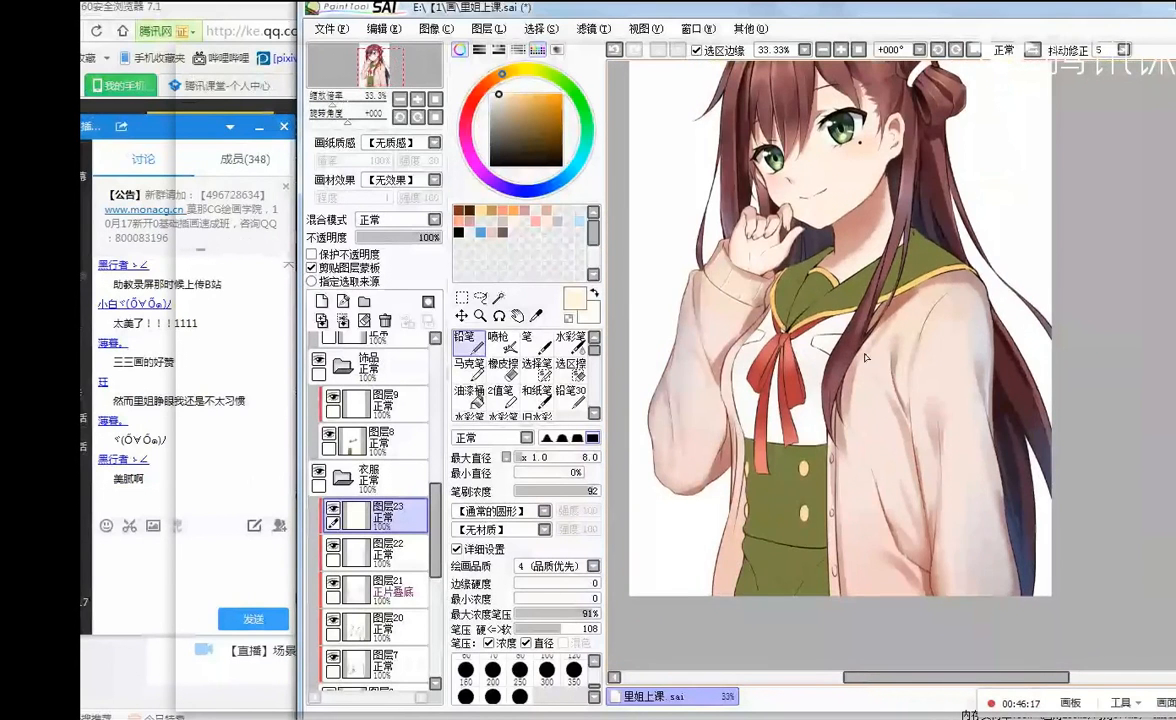
{"action": "left_click_drag", "start_coordinate": [865, 226], "coordinate": [864, 256]}
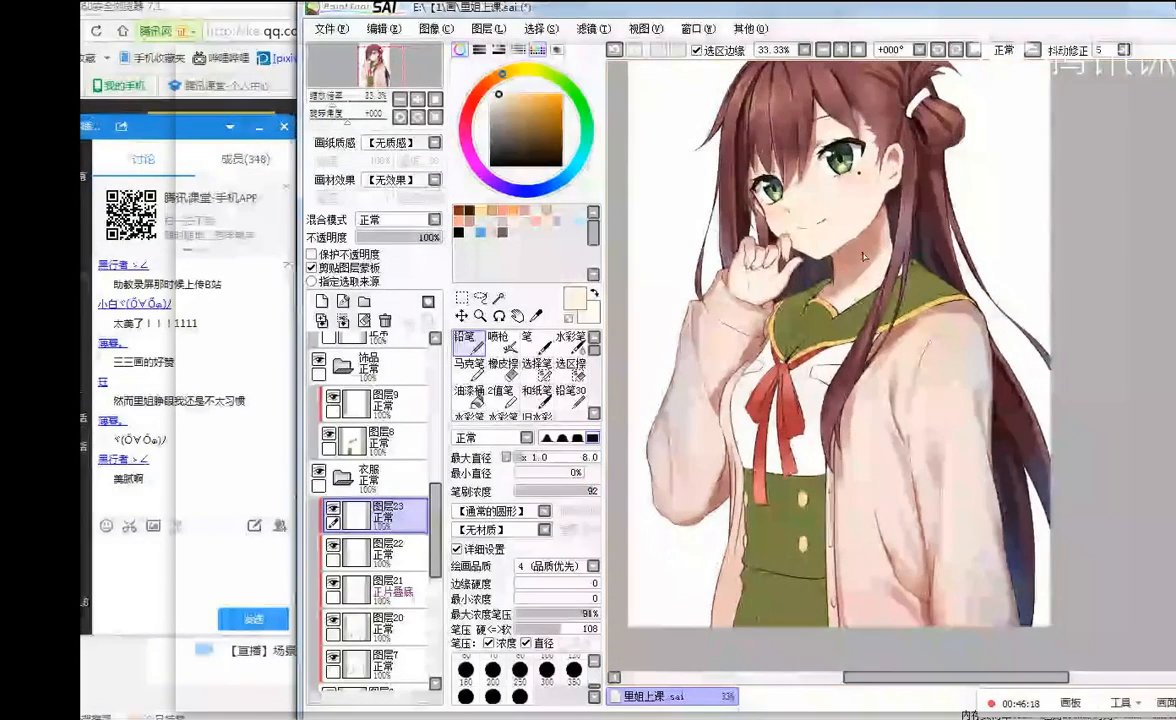
- Tint the cardigan shoulder's fold lines orange with the 水彩笔 at size 210 on a new clipped layer, and merge it into the 衣服 line art
{"action": "scroll", "coordinate": [963, 308], "scroll_direction": "up", "scroll_amount": 1}
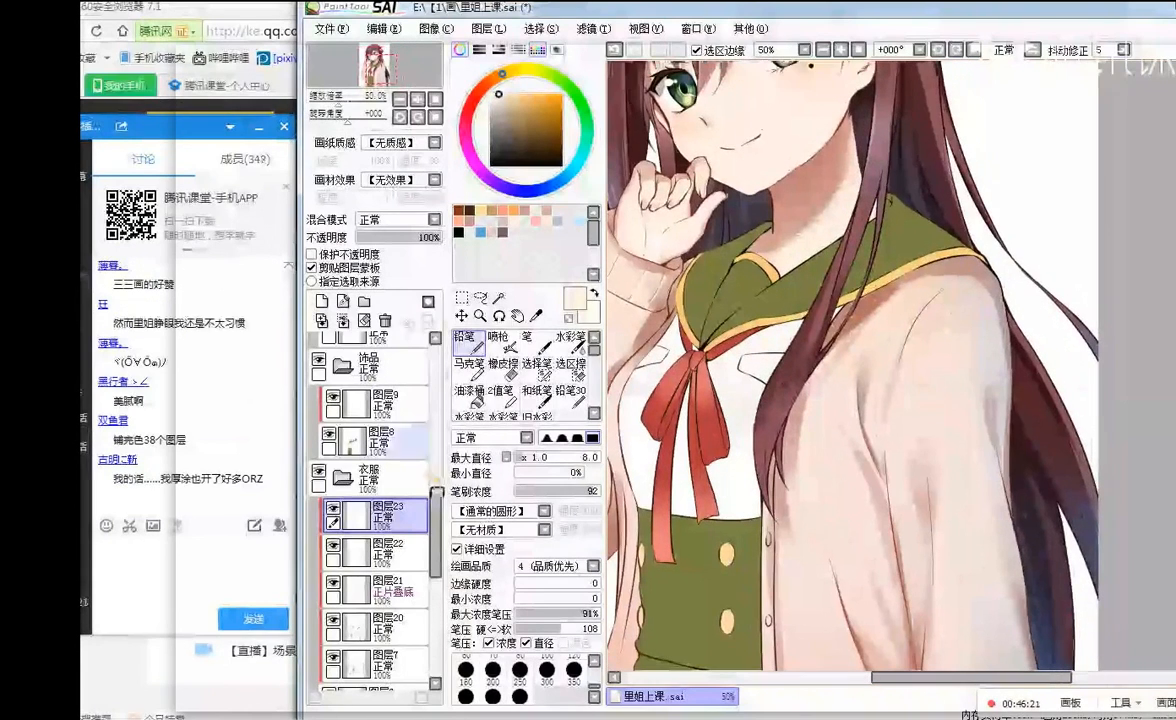
{"action": "scroll", "coordinate": [375, 450], "scroll_direction": "up", "scroll_amount": 3}
{"action": "left_click", "coordinate": [385, 385]}
{"action": "left_click", "coordinate": [571, 338]}
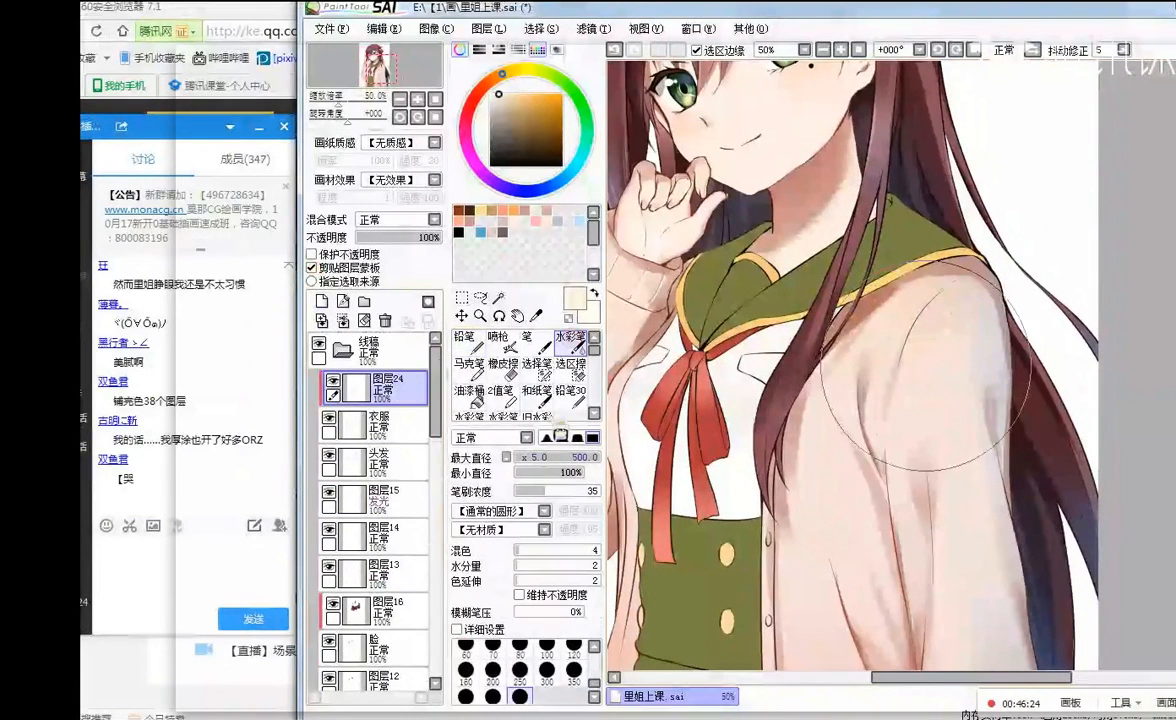
{"action": "left_click_drag", "start_coordinate": [507, 82], "coordinate": [484, 88]}
{"action": "left_click_drag", "start_coordinate": [585, 457], "coordinate": [550, 457]}
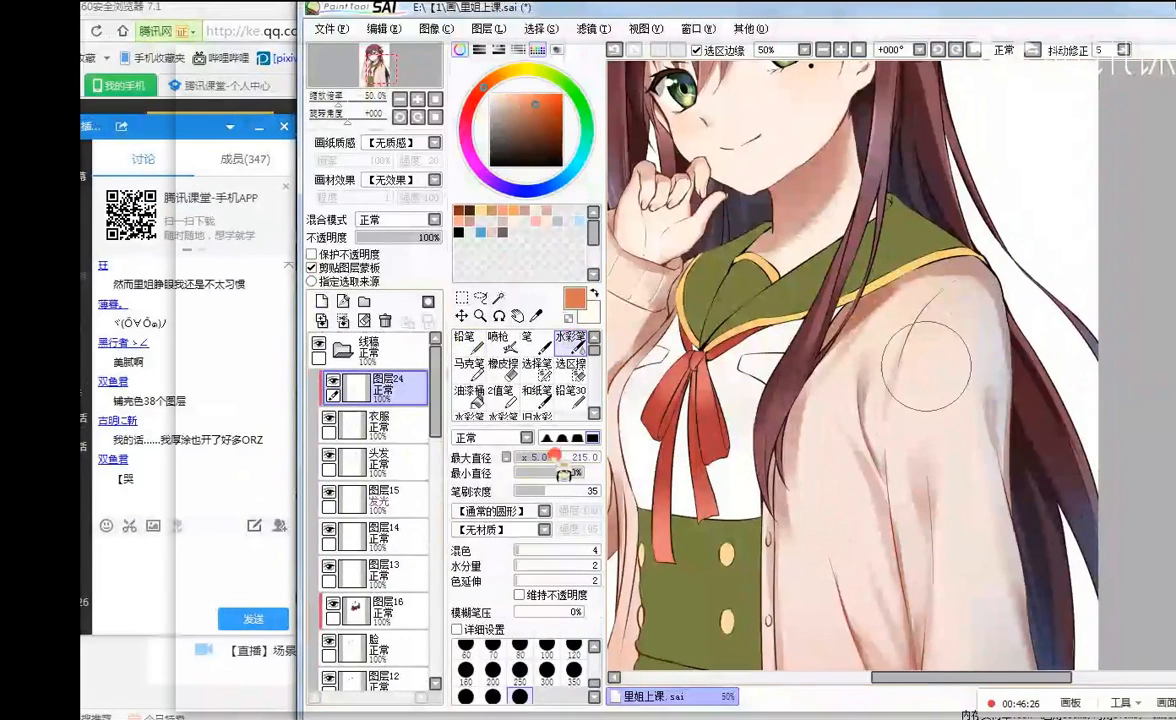
{"action": "left_click_drag", "start_coordinate": [902, 372], "coordinate": [951, 312]}
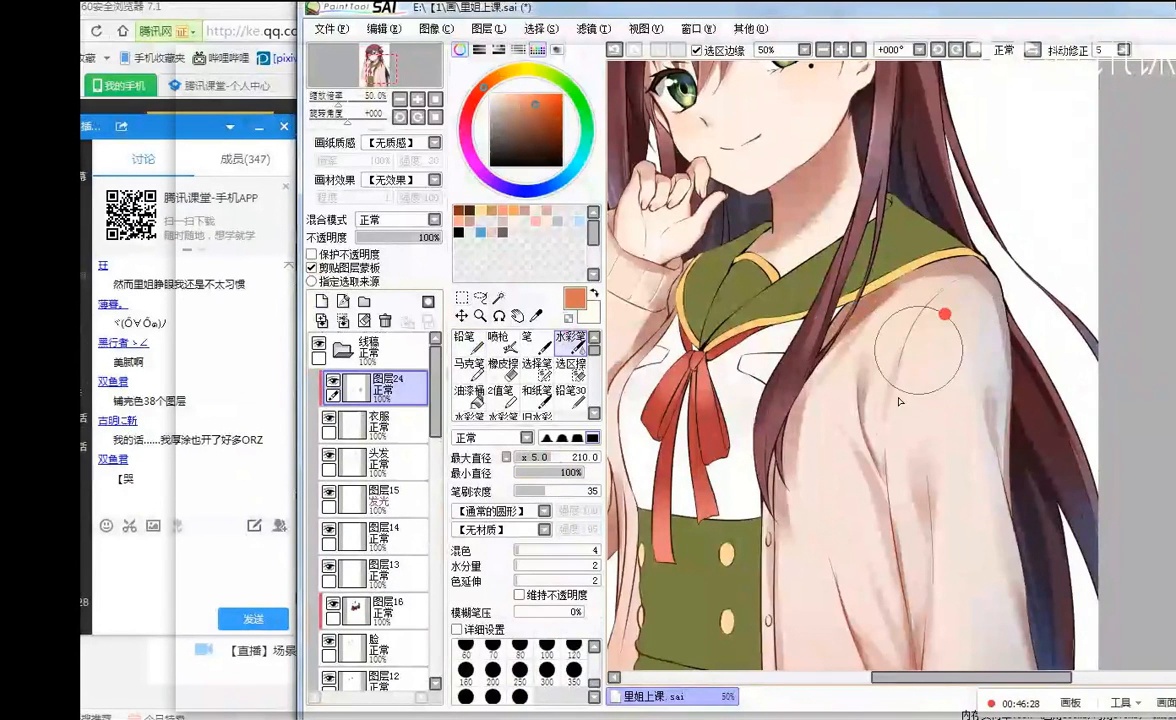
{"action": "left_click_drag", "start_coordinate": [899, 401], "coordinate": [895, 464]}
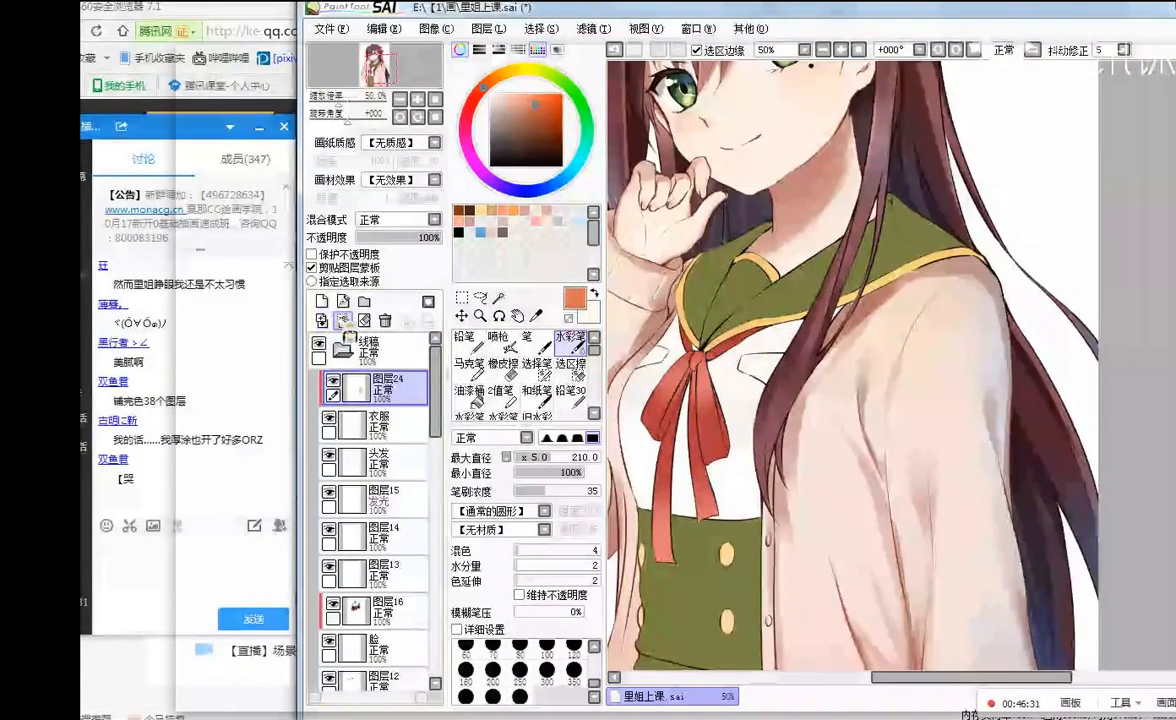
{"action": "scroll", "coordinate": [390, 360], "scroll_direction": "down", "scroll_amount": 1}
{"action": "left_click", "coordinate": [343, 320]}
- Locate the cardigan shading layer by toggling layer visibility, and select 图层20 in the 衣服 group
{"action": "left_click_drag", "start_coordinate": [436, 390], "coordinate": [437, 640]}
{"action": "scroll", "coordinate": [900, 333], "scroll_direction": "down", "scroll_amount": 2}
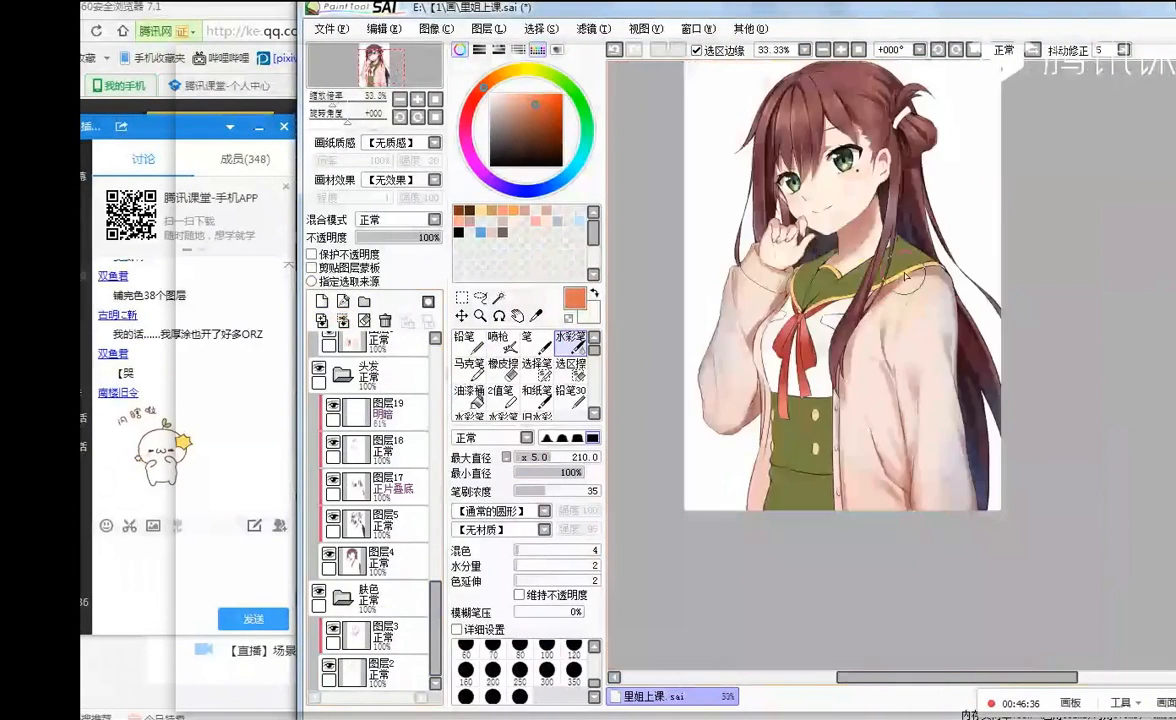
{"action": "scroll", "coordinate": [856, 180], "scroll_direction": "up", "scroll_amount": 2}
{"action": "scroll", "coordinate": [845, 210], "scroll_direction": "down", "scroll_amount": 1}
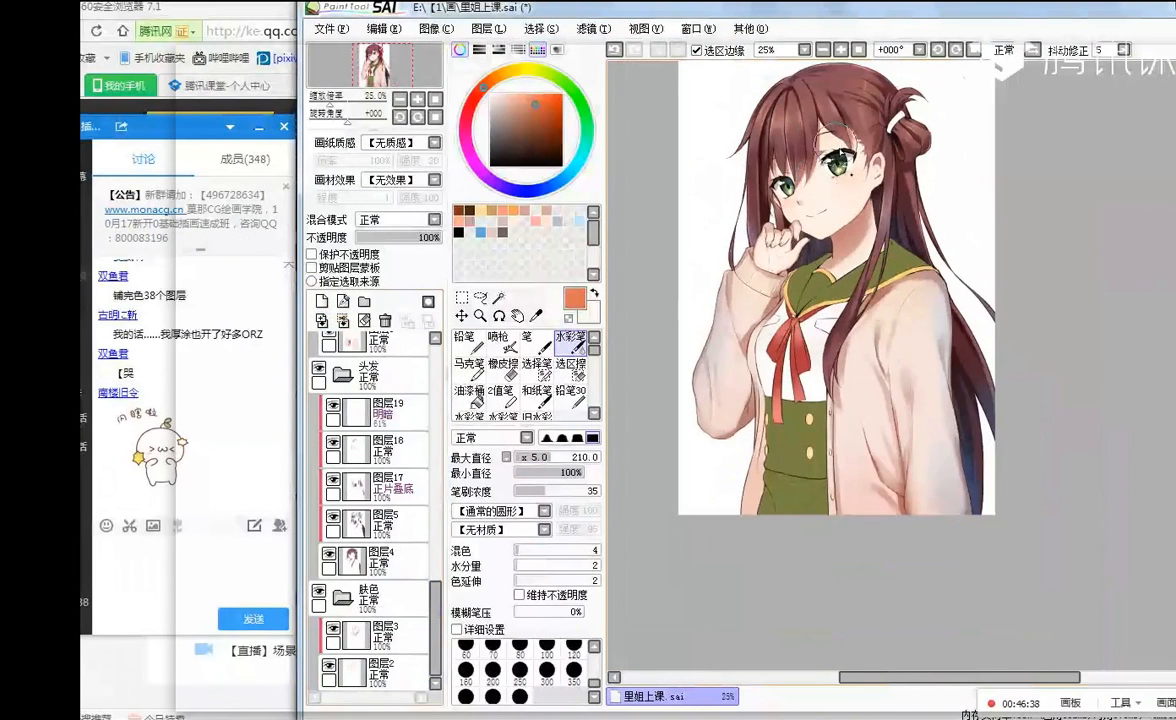
{"action": "scroll", "coordinate": [684, 443], "scroll_direction": "up", "scroll_amount": 3}
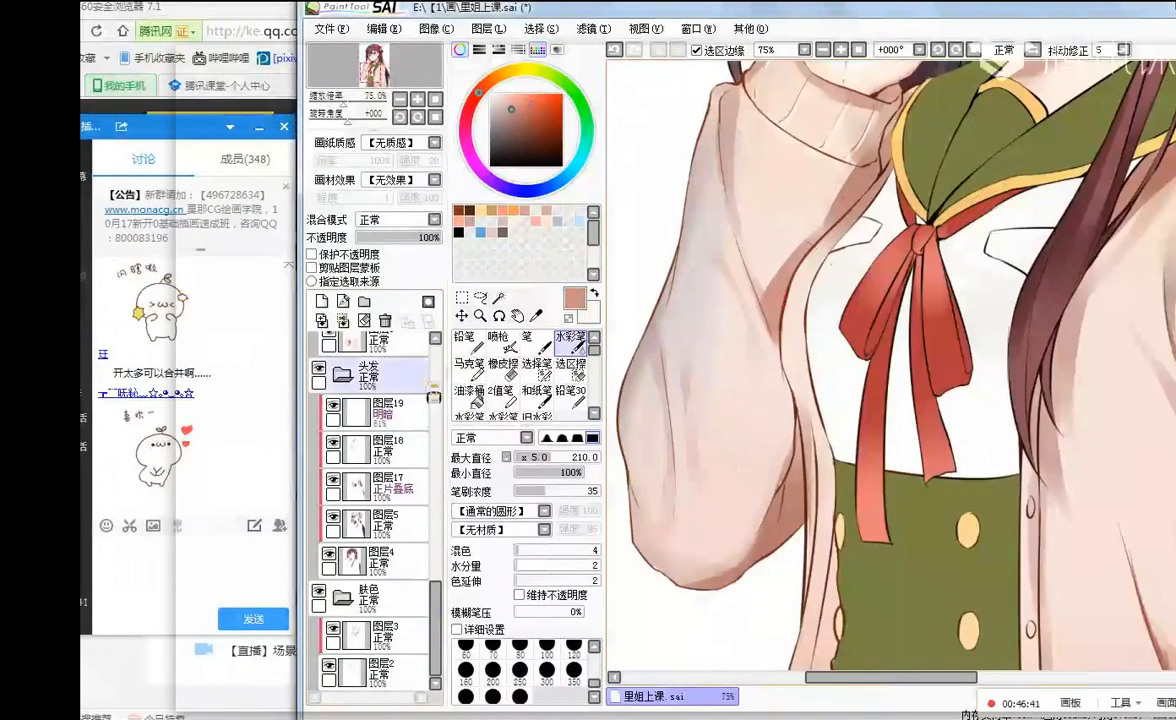
{"action": "left_click", "coordinate": [387, 572]}
{"action": "left_click", "coordinate": [387, 572]}
{"action": "left_click", "coordinate": [332, 480]}
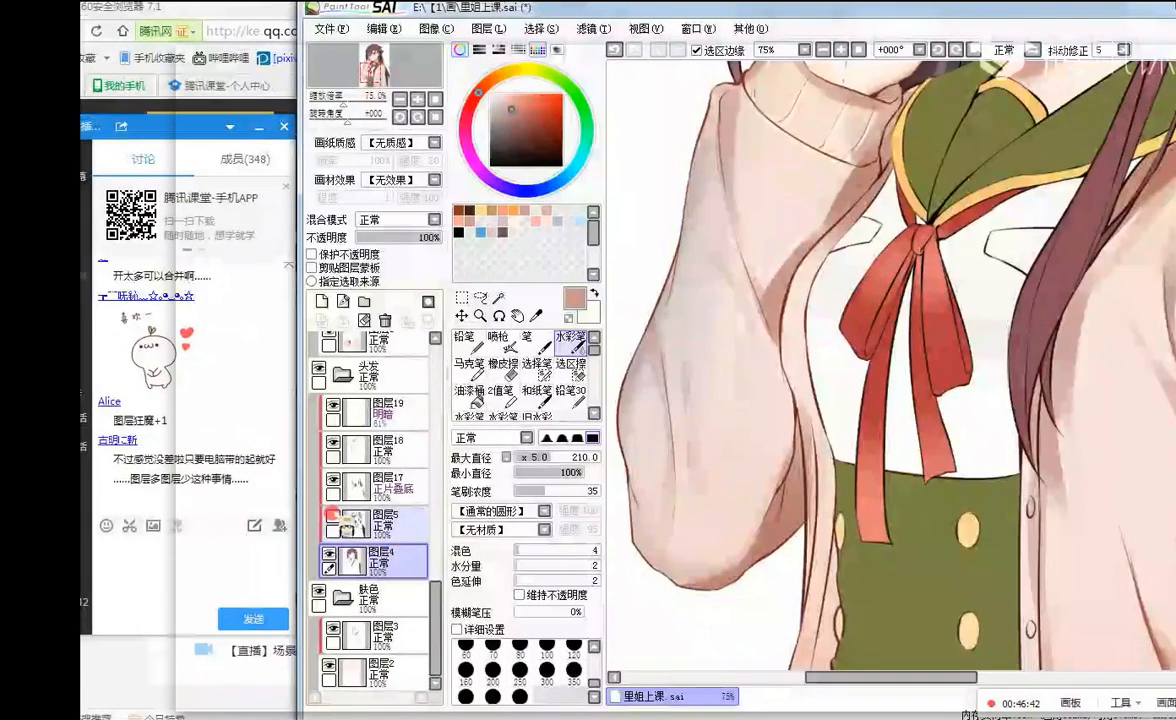
{"action": "left_click", "coordinate": [332, 480]}
{"action": "scroll", "coordinate": [360, 500], "scroll_direction": "up", "scroll_amount": 3}
{"action": "left_click", "coordinate": [390, 560]}
{"action": "left_click", "coordinate": [333, 557]}
{"action": "left_click", "coordinate": [333, 557]}
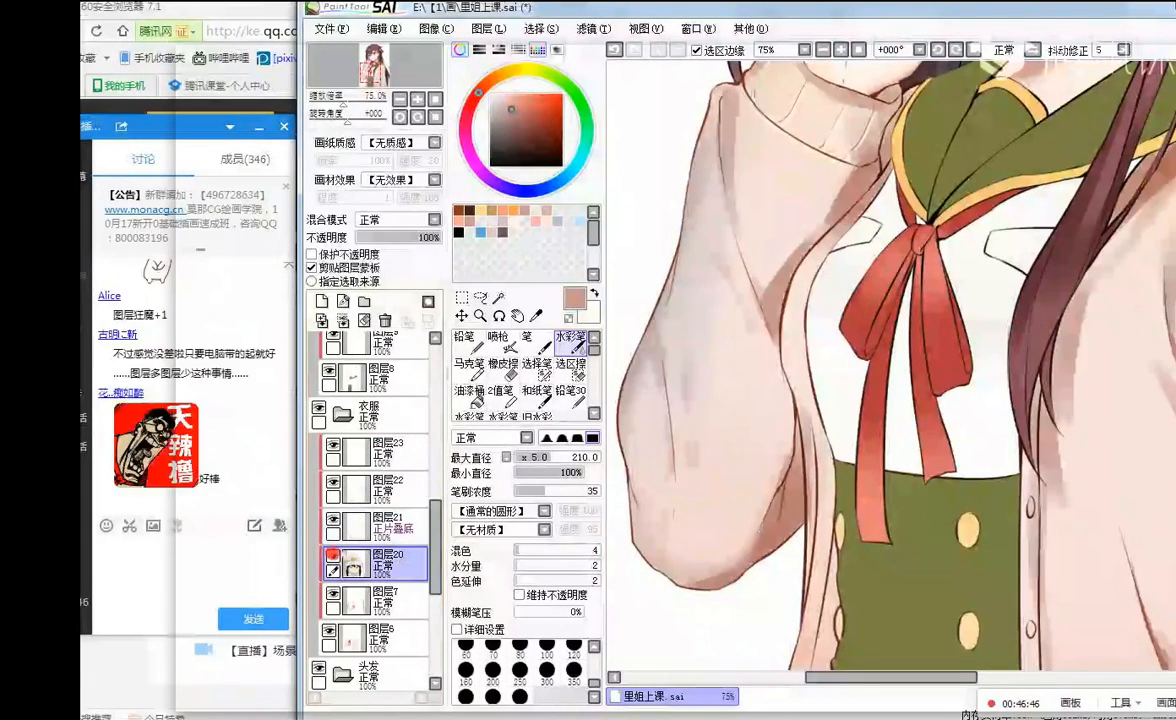
- Touch up the cardigan beside the raised sleeve's inner edge on 图层20 with the 马克笔 at size 11 in salmon
{"action": "left_click", "coordinate": [464, 338]}
{"action": "scroll", "coordinate": [775, 355], "scroll_direction": "up", "scroll_amount": 1}
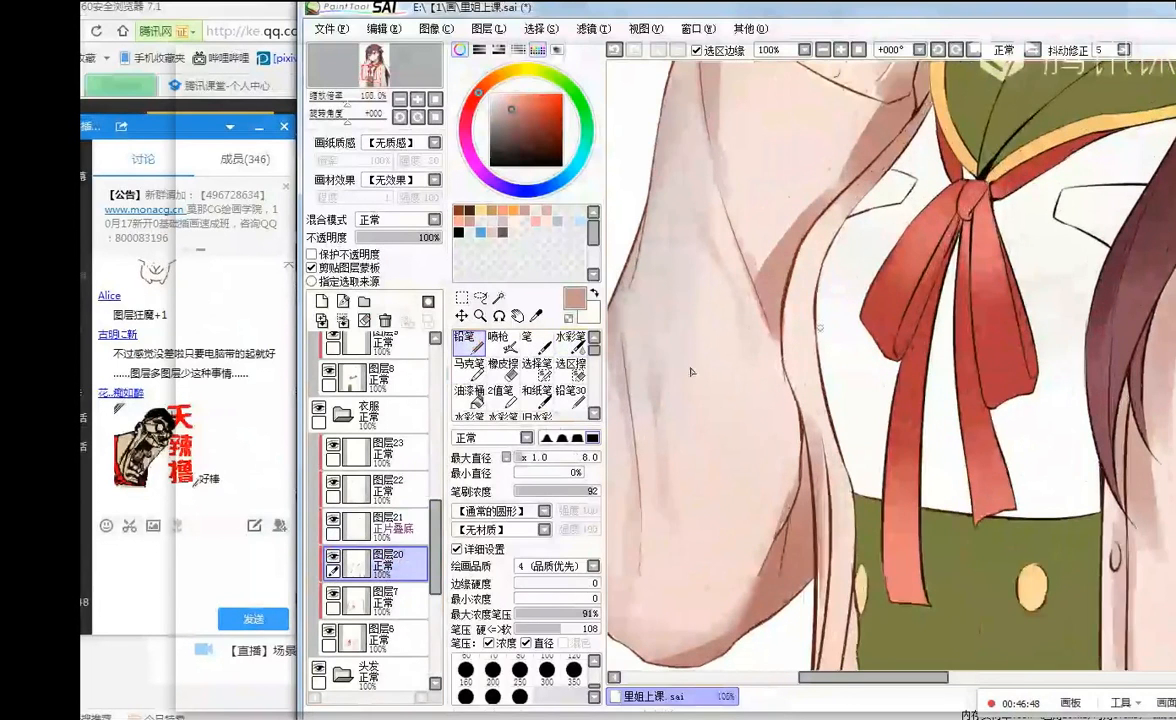
{"action": "left_click", "coordinate": [469, 368]}
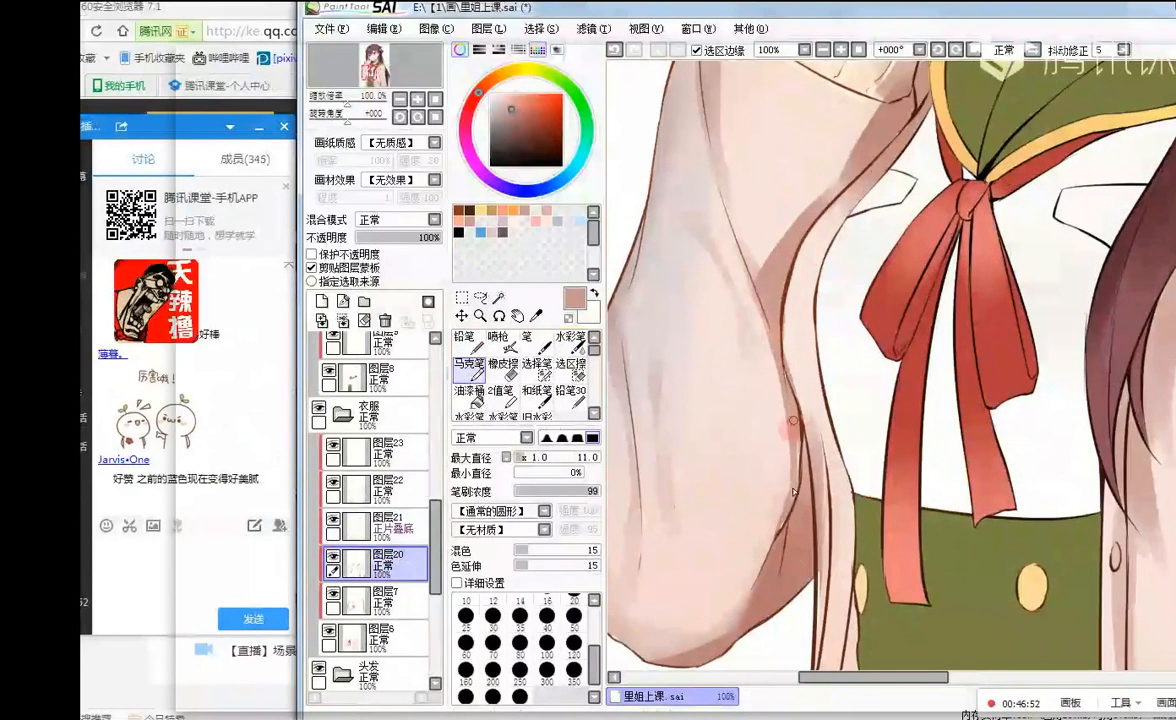
{"action": "scroll", "coordinate": [832, 344], "scroll_direction": "down", "scroll_amount": 2}
{"action": "scroll", "coordinate": [754, 373], "scroll_direction": "up", "scroll_amount": 1}
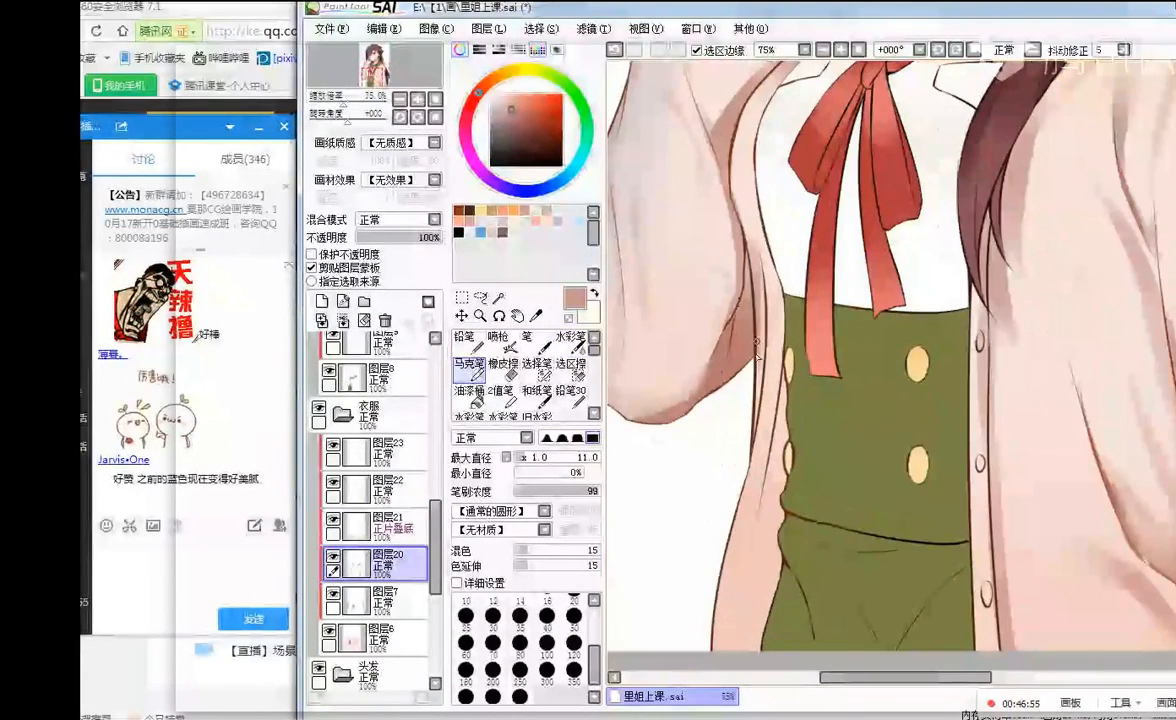
- Sample the light peach base colour and touch up the narrow front panel beside the raised sleeve on 图层6, ending with 图层7 active
{"action": "left_click", "coordinate": [380, 600]}
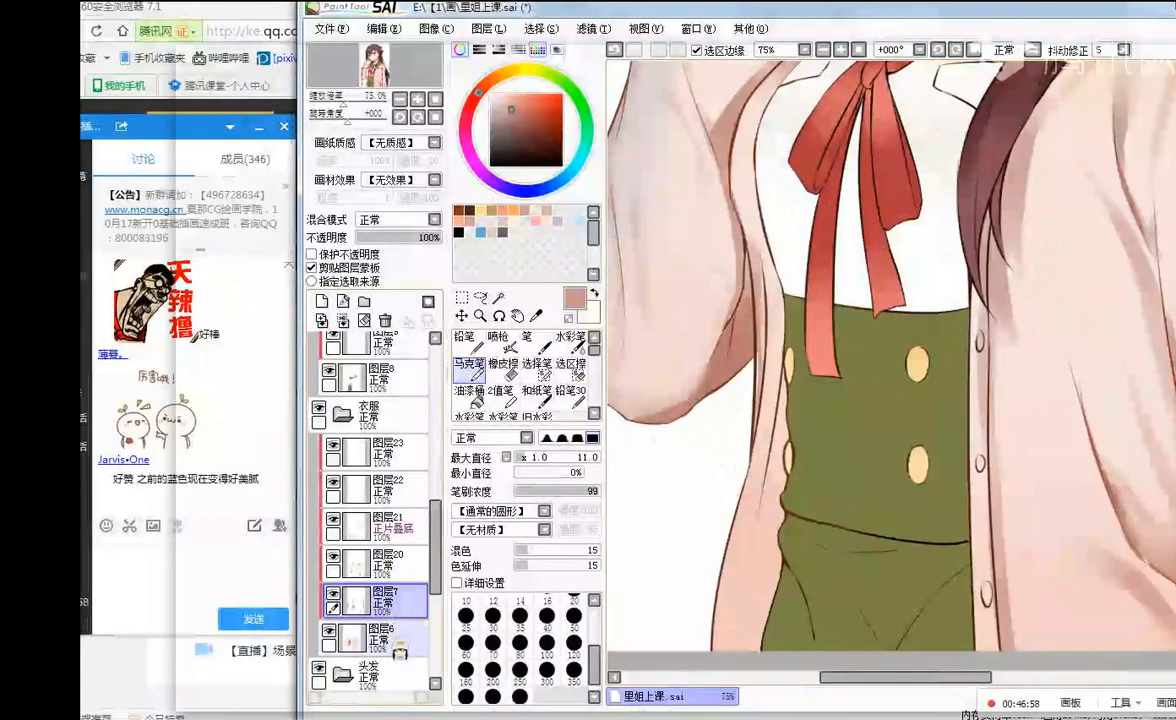
{"action": "left_click", "coordinate": [380, 637]}
{"action": "scroll", "coordinate": [762, 317], "scroll_direction": "up", "scroll_amount": 2}
{"action": "right_click", "coordinate": [762, 305]}
{"action": "right_click", "coordinate": [793, 316]}
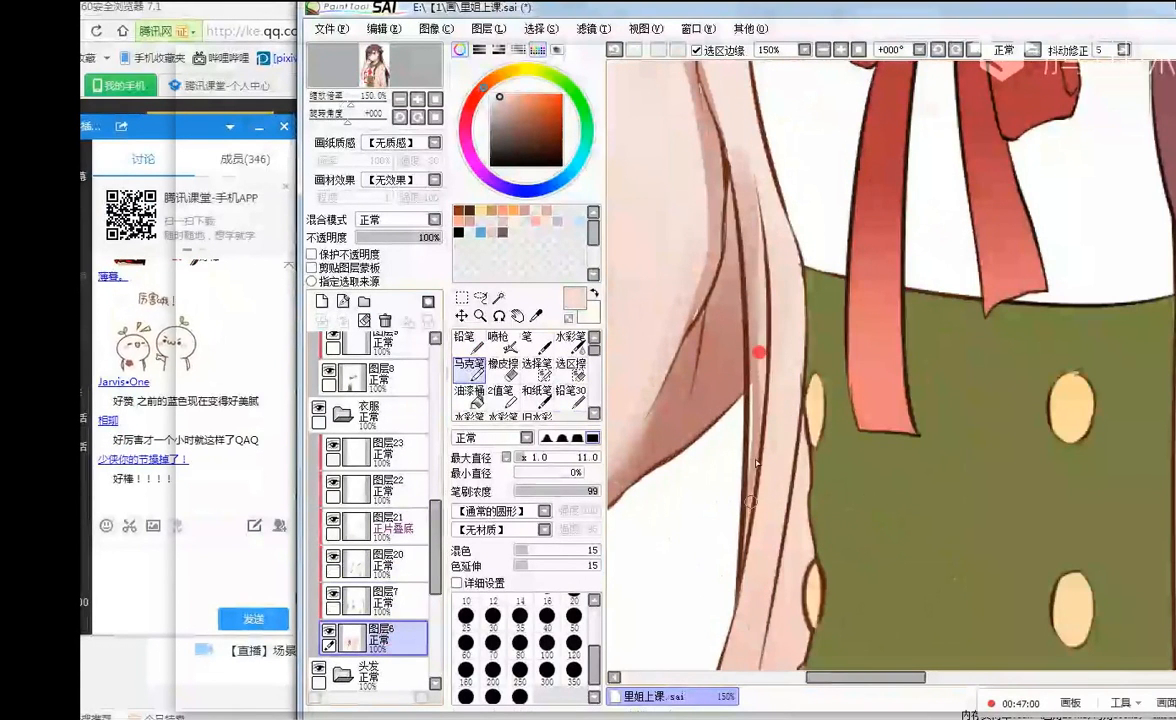
{"action": "left_click", "coordinate": [380, 600]}
{"action": "left_click", "coordinate": [312, 268]}
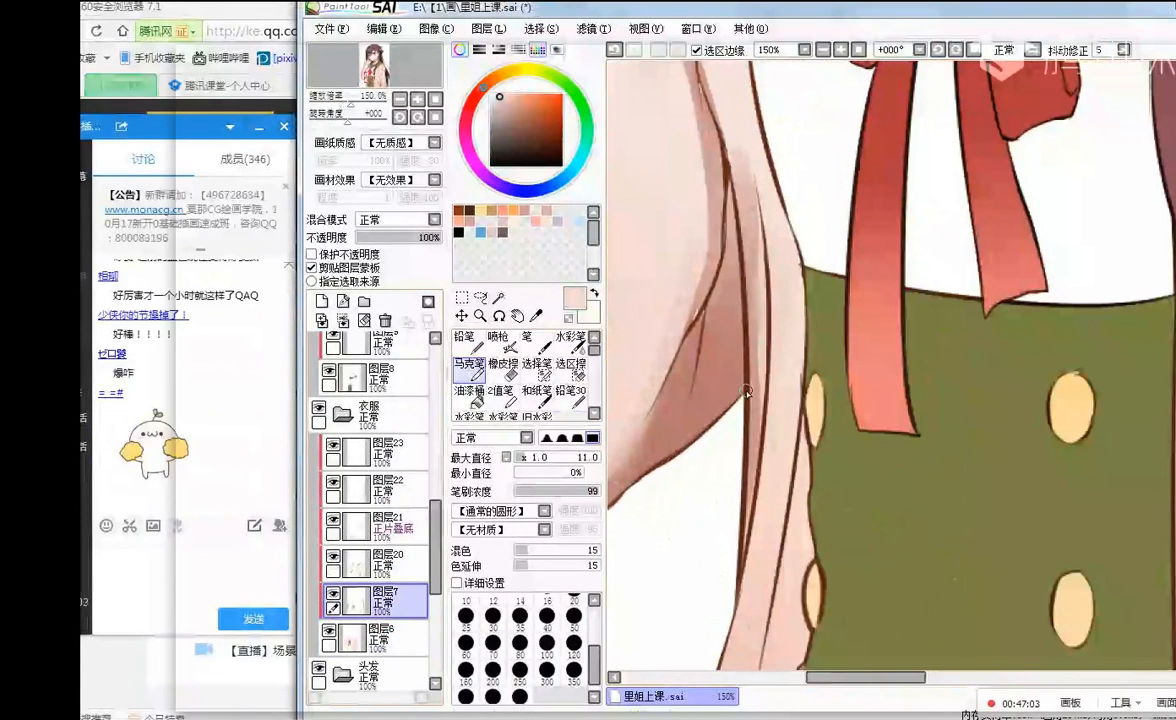
{"action": "scroll", "coordinate": [779, 338], "scroll_direction": "down", "scroll_amount": 1}
{"action": "scroll", "coordinate": [779, 338], "scroll_direction": "down", "scroll_amount": 2}
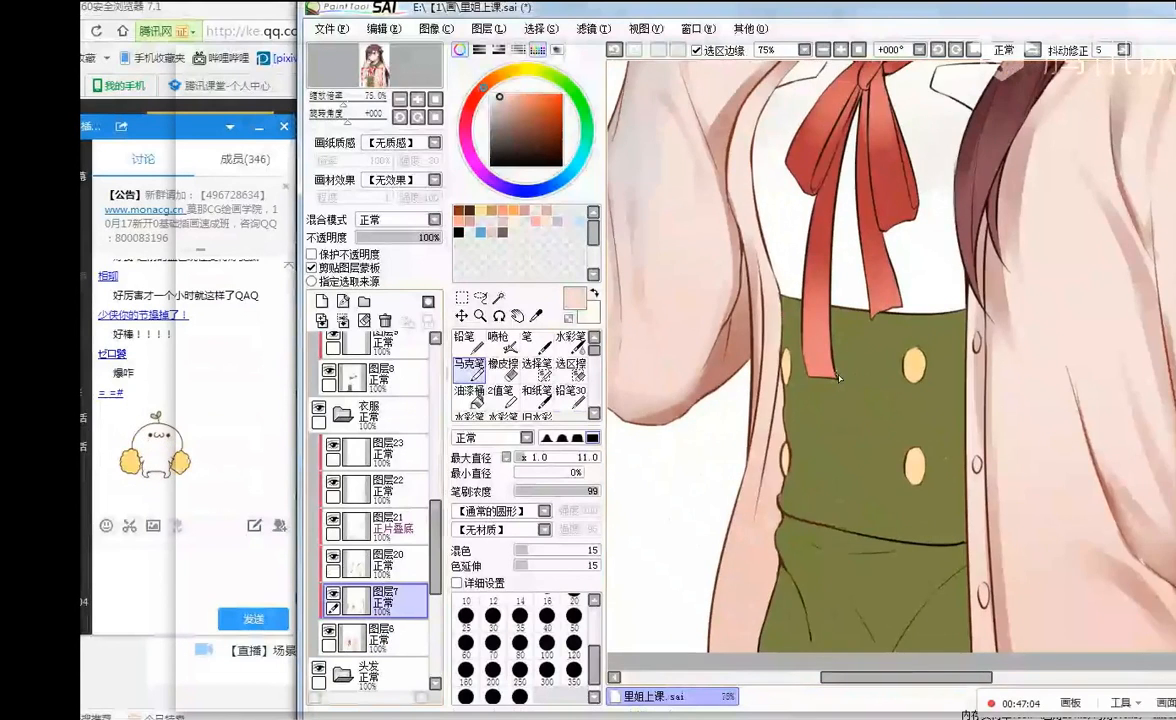
{"action": "scroll", "coordinate": [838, 377], "scroll_direction": "up", "scroll_amount": 1}
{"action": "scroll", "coordinate": [812, 336], "scroll_direction": "down", "scroll_amount": 2}
{"action": "scroll", "coordinate": [807, 417], "scroll_direction": "up", "scroll_amount": 1}
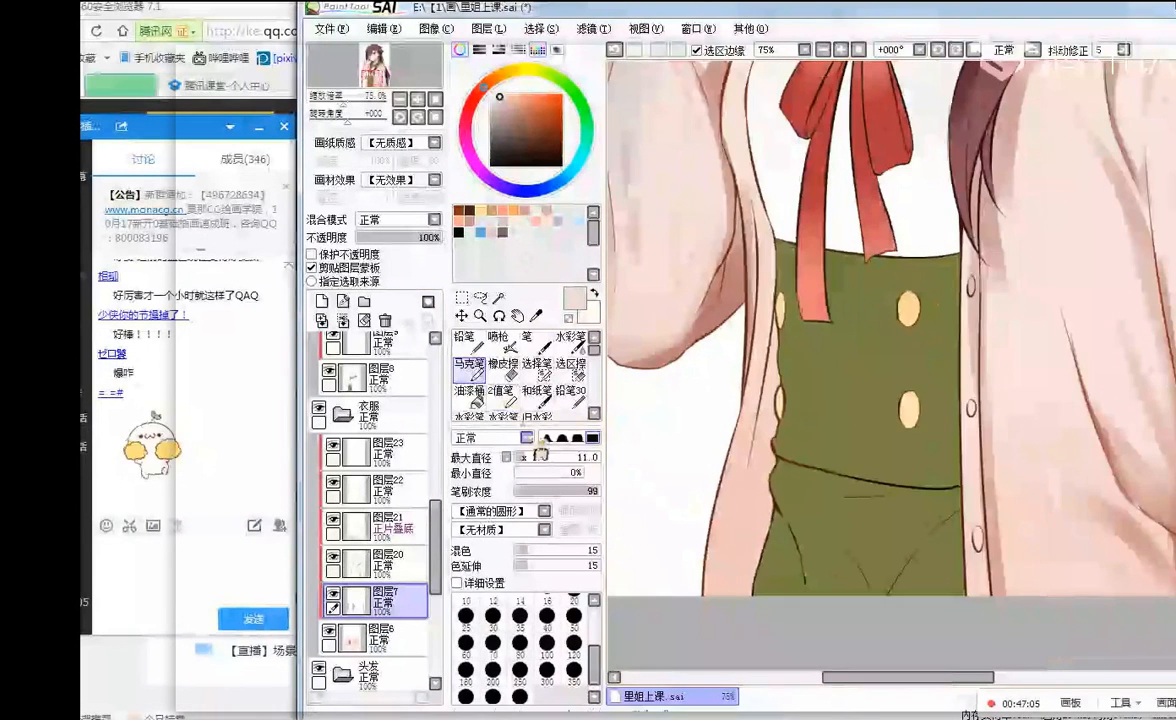
- Shade the cardigan's inner panel beside the green skirt on 图层7 with the 马克笔 at size 43 in a sampled dusty pink
{"action": "left_click", "coordinate": [385, 632]}
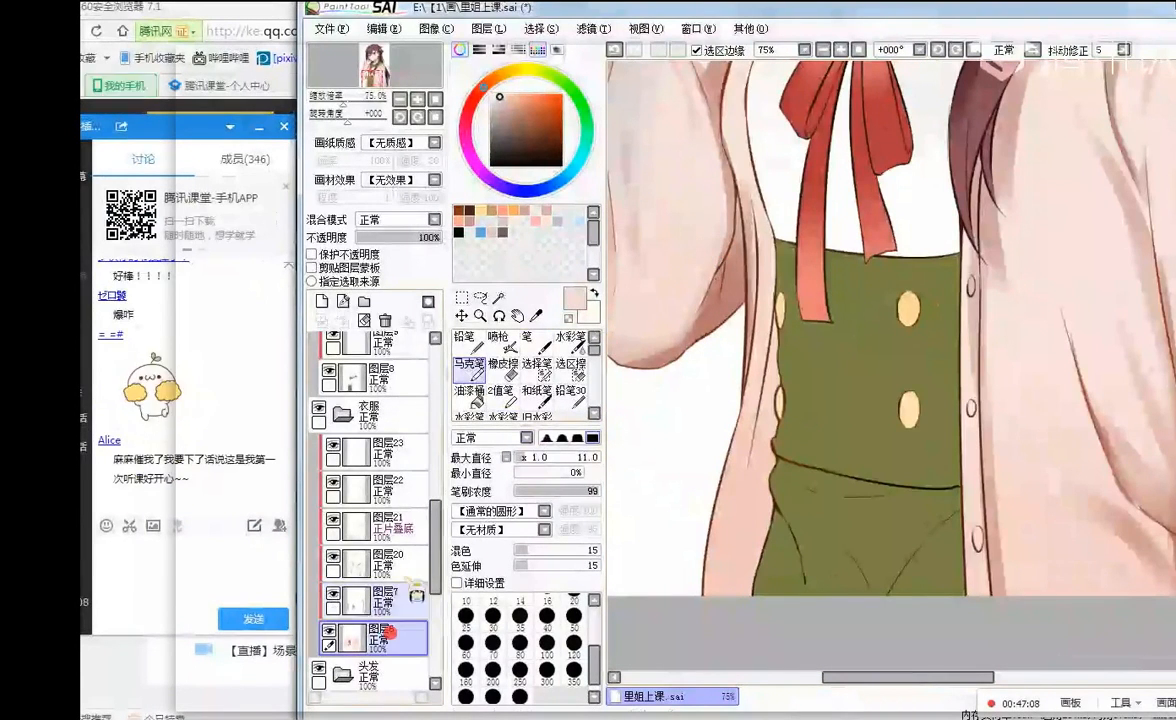
{"action": "left_click", "coordinate": [539, 456]}
{"action": "left_click_drag", "start_coordinate": [725, 242], "coordinate": [722, 252]}
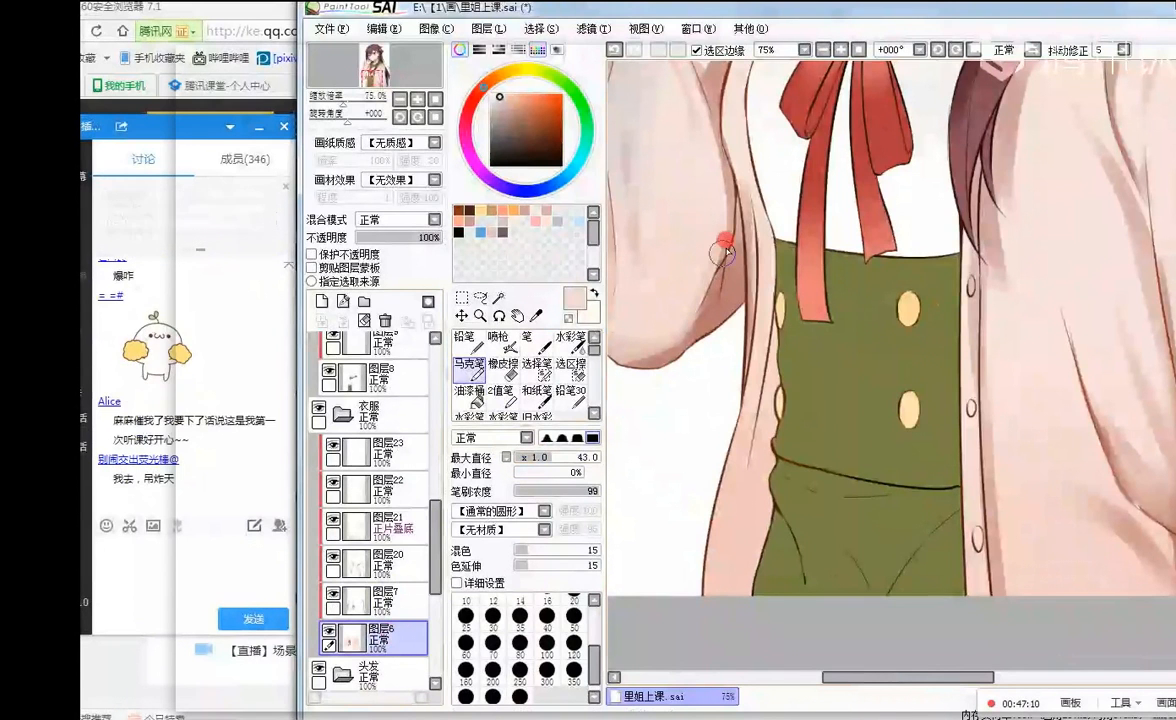
{"action": "left_click", "coordinate": [402, 600]}
{"action": "right_click", "coordinate": [729, 278]}
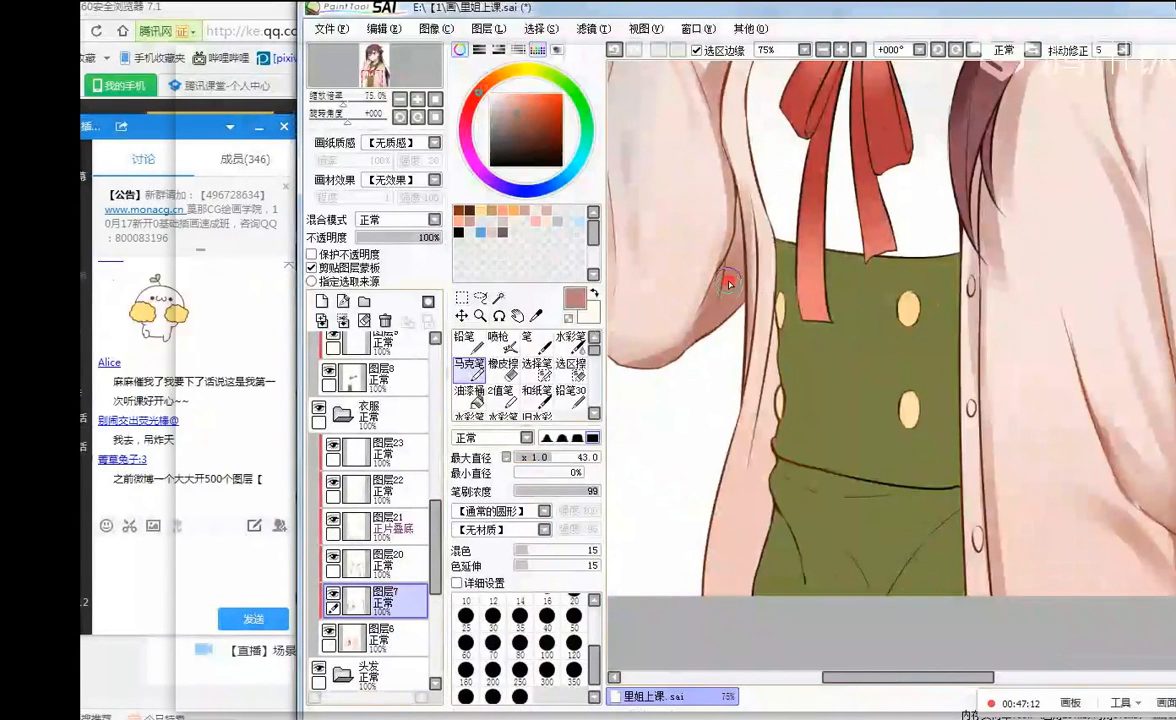
{"action": "left_click_drag", "start_coordinate": [750, 410], "coordinate": [720, 592]}
{"action": "left_click_drag", "start_coordinate": [781, 248], "coordinate": [762, 440]}
{"action": "mouse_move", "coordinate": [785, 300]}
{"action": "left_mouse_down"}
{"action": "mouse_move", "coordinate": [723, 496]}
{"action": "mouse_move", "coordinate": [764, 525]}
{"action": "mouse_move", "coordinate": [745, 585]}
{"action": "left_mouse_up"}
{"action": "left_click_drag", "start_coordinate": [752, 393], "coordinate": [718, 590]}
{"action": "mouse_move", "coordinate": [740, 420]}
{"action": "left_mouse_down"}
{"action": "mouse_move", "coordinate": [711, 659]}
{"action": "mouse_move", "coordinate": [738, 445]}
{"action": "mouse_move", "coordinate": [715, 572]}
{"action": "left_mouse_up"}
{"action": "left_click_drag", "start_coordinate": [743, 442], "coordinate": [727, 496]}
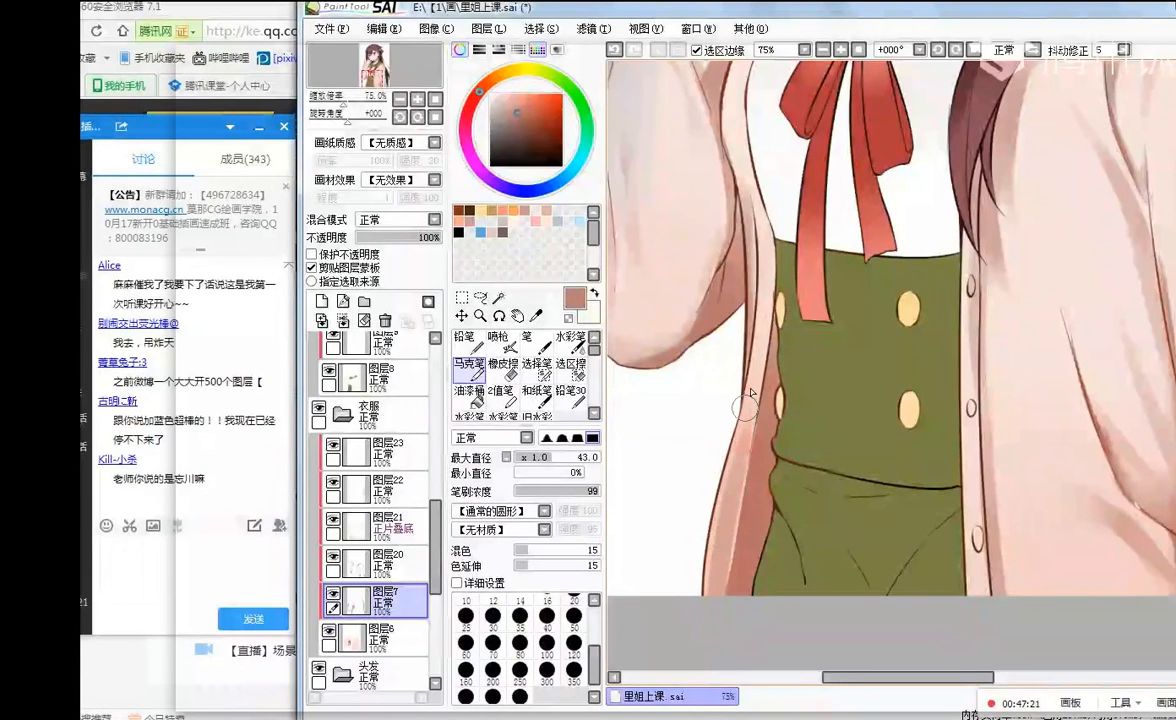
- Extend the dusty-pink shading along the narrow upper part of the inner panel next to the raised sleeve
{"action": "scroll", "coordinate": [820, 291], "scroll_direction": "down", "scroll_amount": 1}
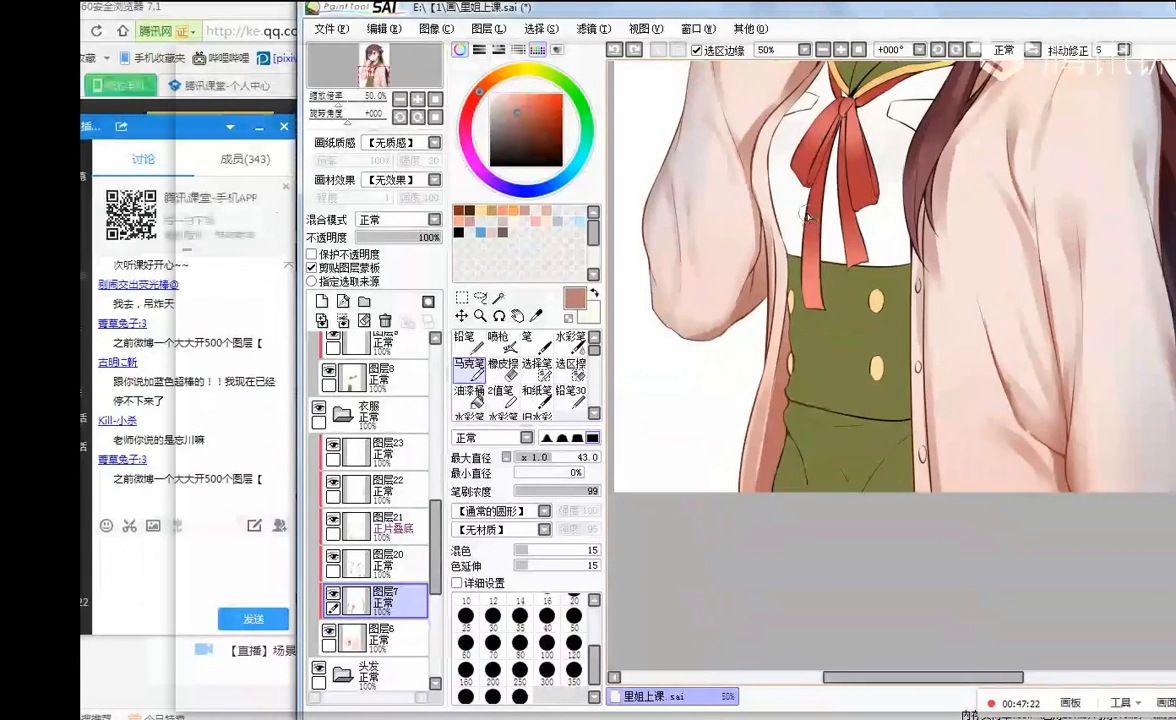
{"action": "scroll", "coordinate": [806, 223], "scroll_direction": "up", "scroll_amount": 1}
{"action": "scroll", "coordinate": [795, 299], "scroll_direction": "down", "scroll_amount": 1}
{"action": "scroll", "coordinate": [806, 260], "scroll_direction": "up", "scroll_amount": 1}
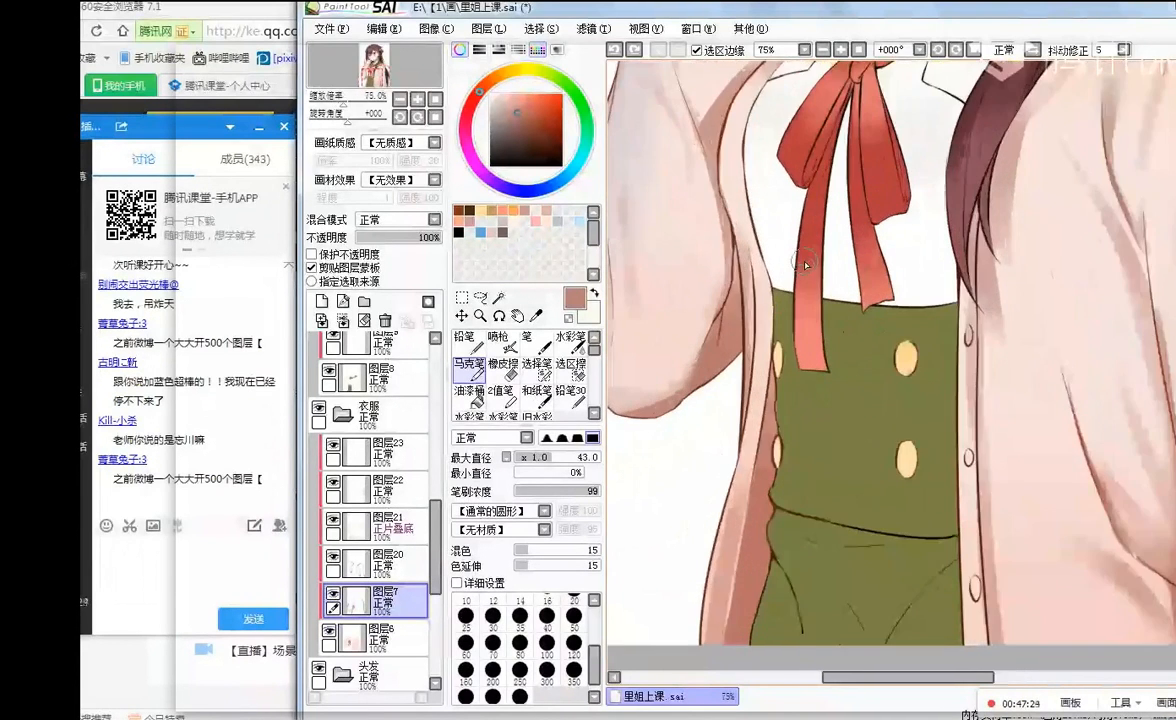
{"action": "left_click_drag", "start_coordinate": [748, 228], "coordinate": [750, 396]}
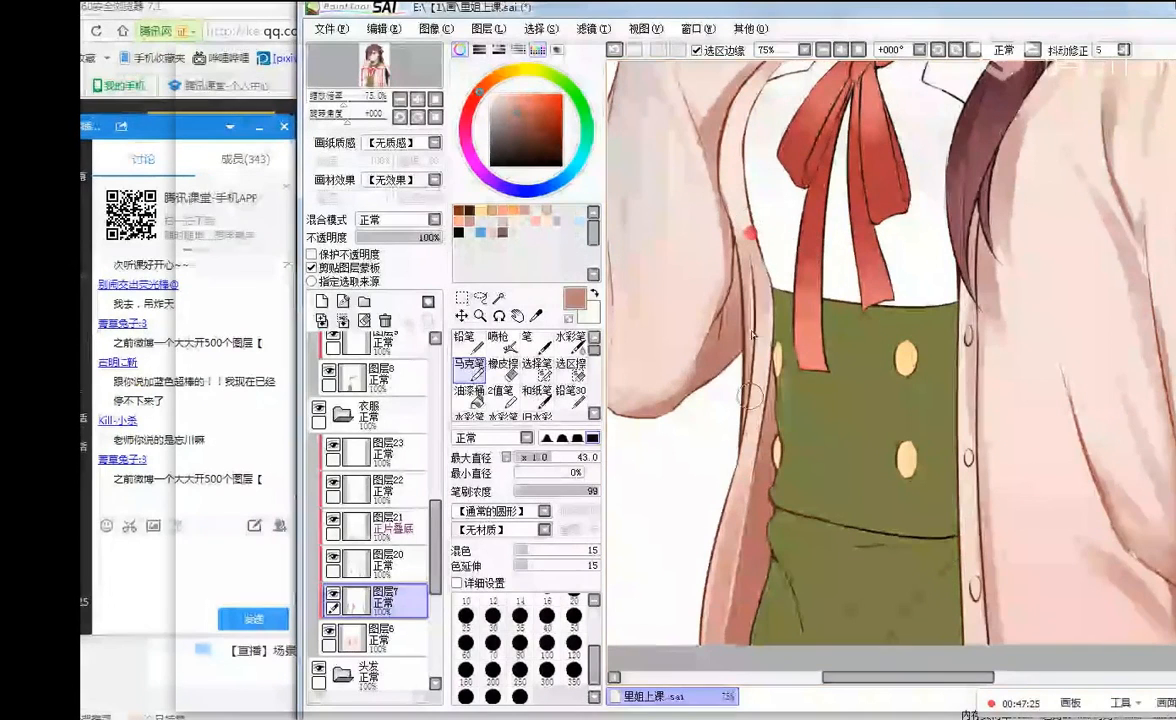
- Mirror the view and touch up the shading along the cardigan's opening beside the raised sleeve
{"action": "scroll", "coordinate": [760, 270], "scroll_direction": "down", "scroll_amount": 2}
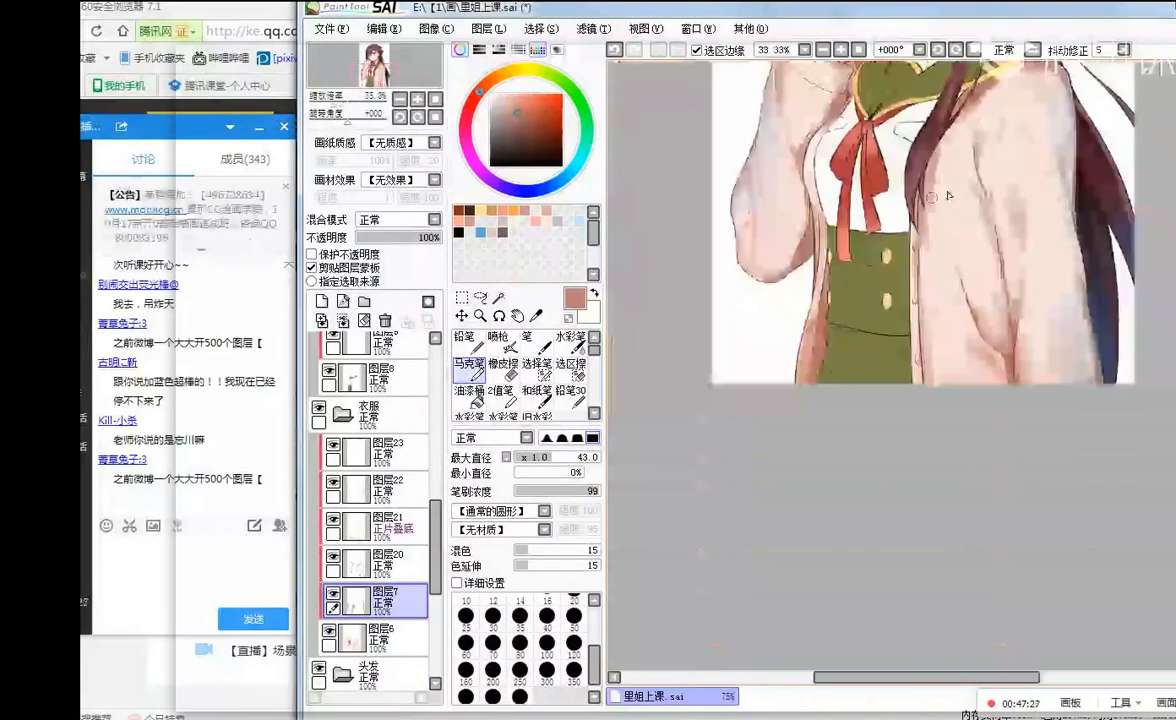
{"action": "scroll", "coordinate": [1013, 182], "scroll_direction": "down", "scroll_amount": 1}
{"action": "scroll", "coordinate": [1014, 218], "scroll_direction": "up", "scroll_amount": 1}
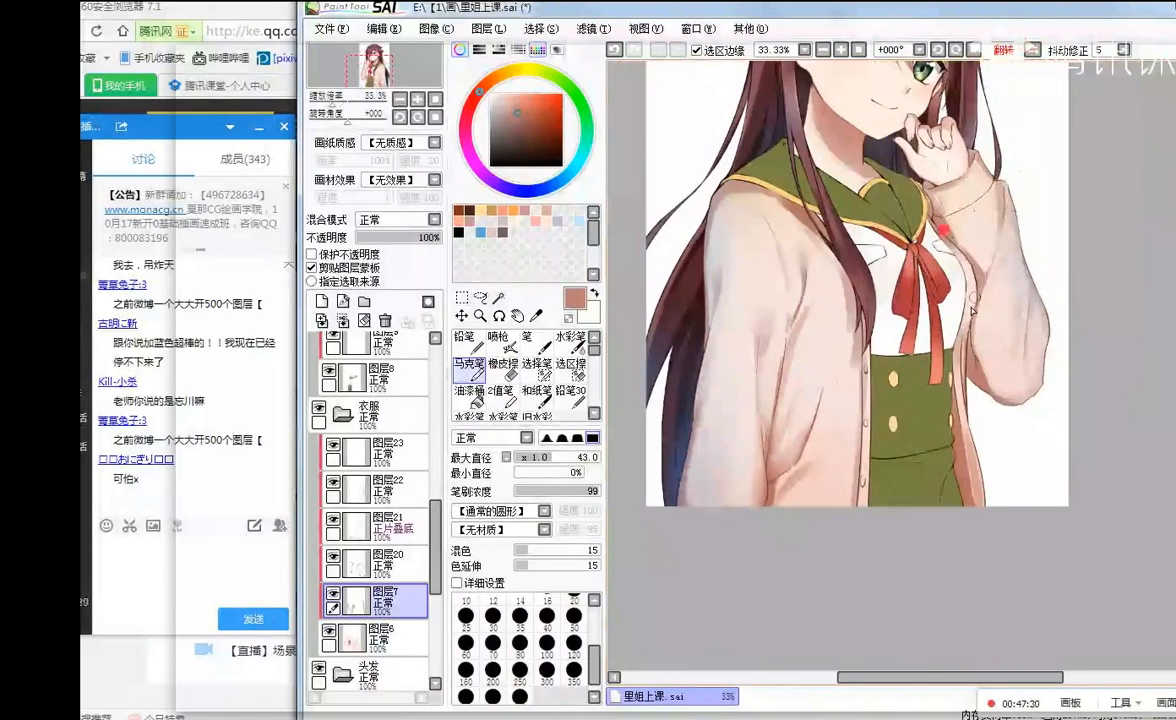
{"action": "left_click_drag", "start_coordinate": [972, 261], "coordinate": [977, 321]}
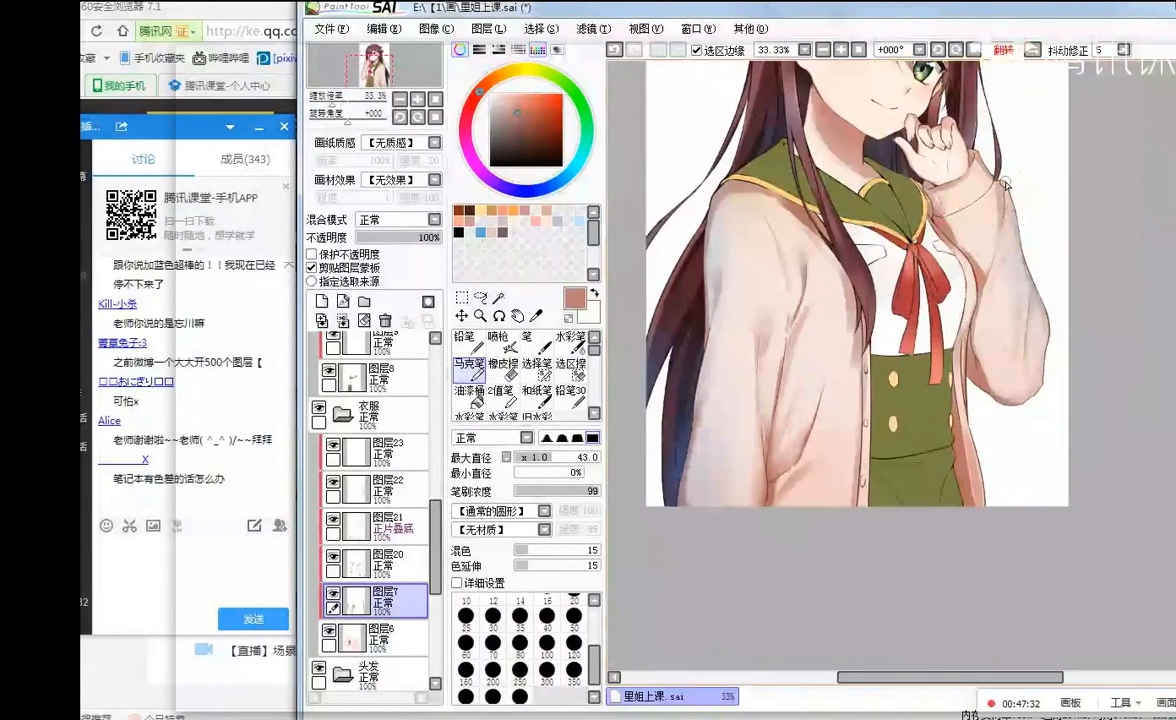
{"action": "scroll", "coordinate": [1006, 184], "scroll_direction": "down", "scroll_amount": 1}
{"action": "scroll", "coordinate": [969, 178], "scroll_direction": "up", "scroll_amount": 1}
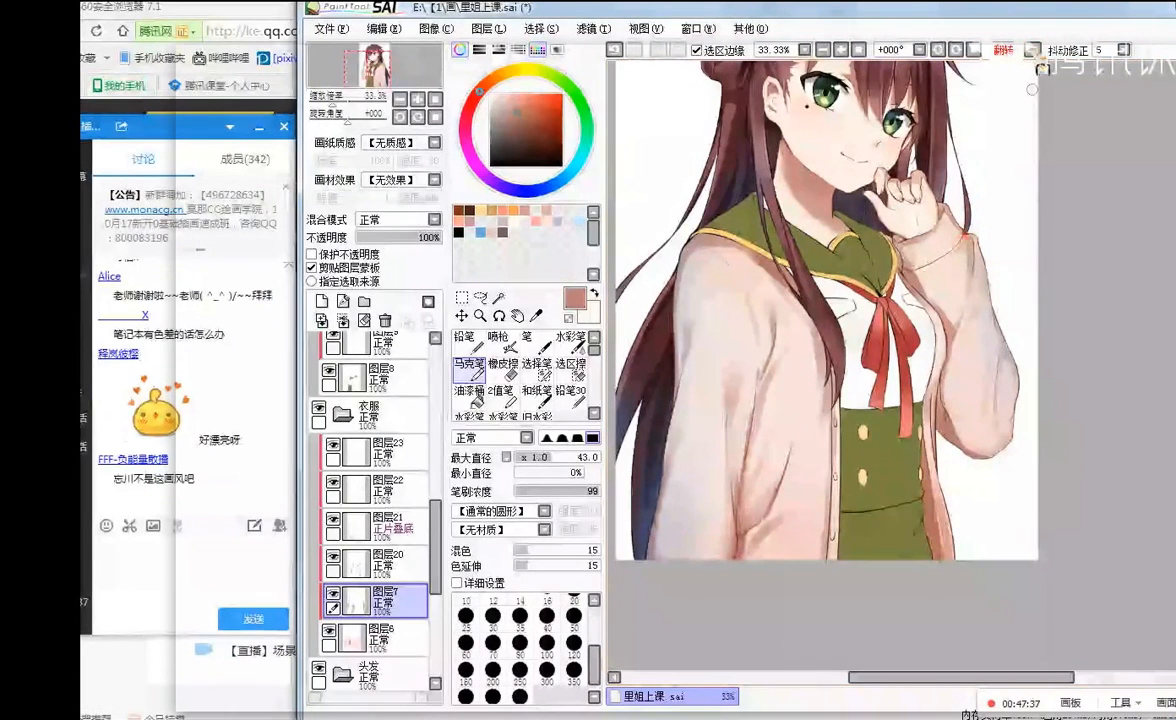
- Unmirror the view and examine the cardigan's shading within the whole illustration
{"action": "left_click", "coordinate": [1033, 49]}
{"action": "scroll", "coordinate": [940, 494], "scroll_direction": "up", "scroll_amount": 1}
{"action": "left_click_drag", "start_coordinate": [960, 494], "coordinate": [861, 431]}
{"action": "scroll", "coordinate": [861, 431], "scroll_direction": "down", "scroll_amount": 2}
{"action": "scroll", "coordinate": [891, 117], "scroll_direction": "up", "scroll_amount": 2}
{"action": "scroll", "coordinate": [891, 117], "scroll_direction": "down", "scroll_amount": 2}
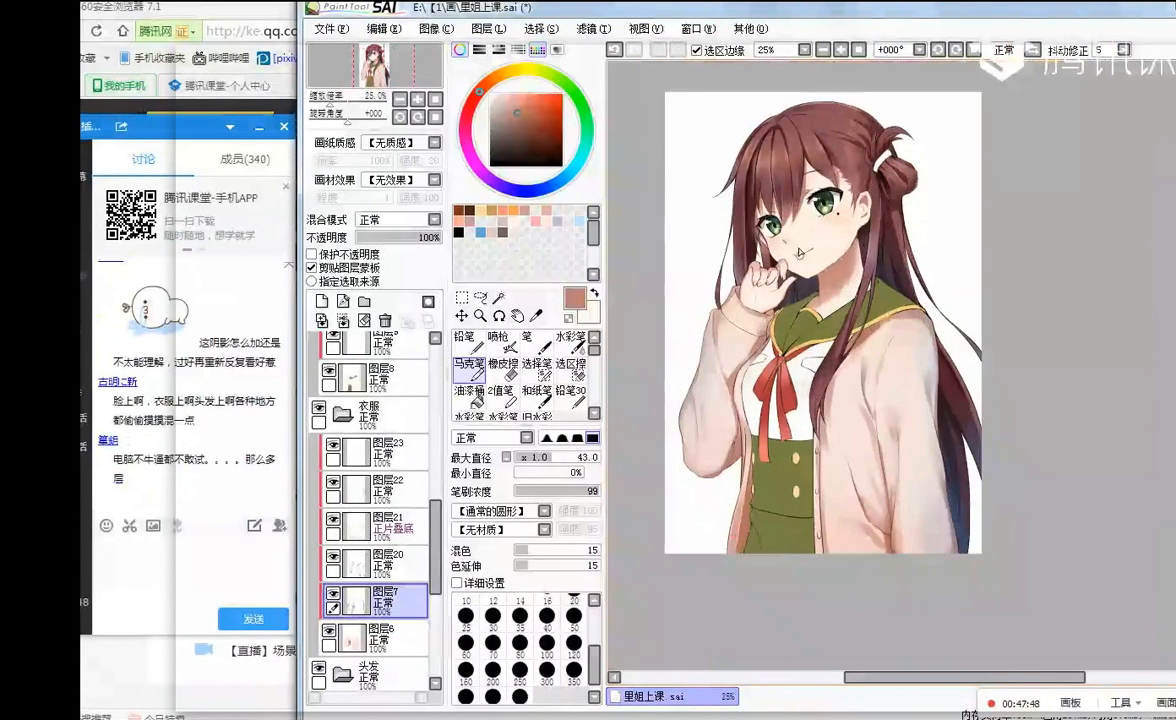
{"action": "scroll", "coordinate": [797, 231], "scroll_direction": "up", "scroll_amount": 1}
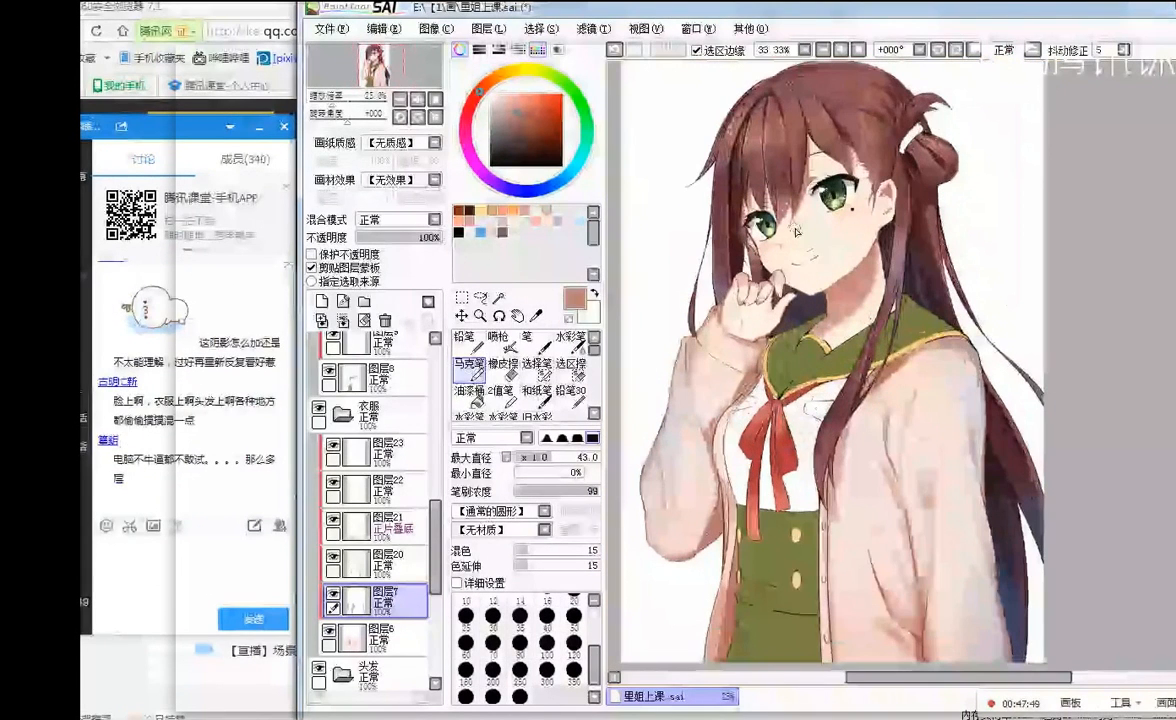
- Select the 衣服 layer folder that holds all the clothing layers
{"action": "scroll", "coordinate": [795, 229], "scroll_direction": "down", "scroll_amount": 1}
{"action": "left_click", "coordinate": [368, 414]}
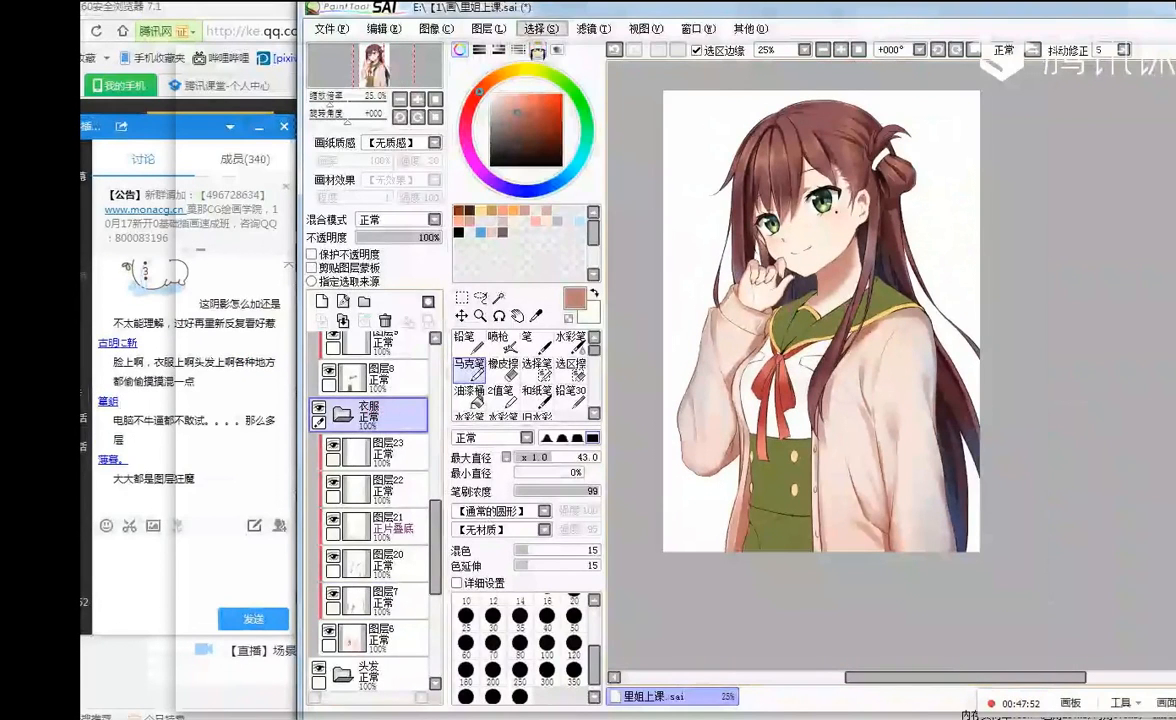
{"action": "left_click", "coordinate": [540, 28]}
{"action": "left_click", "coordinate": [598, 48]}
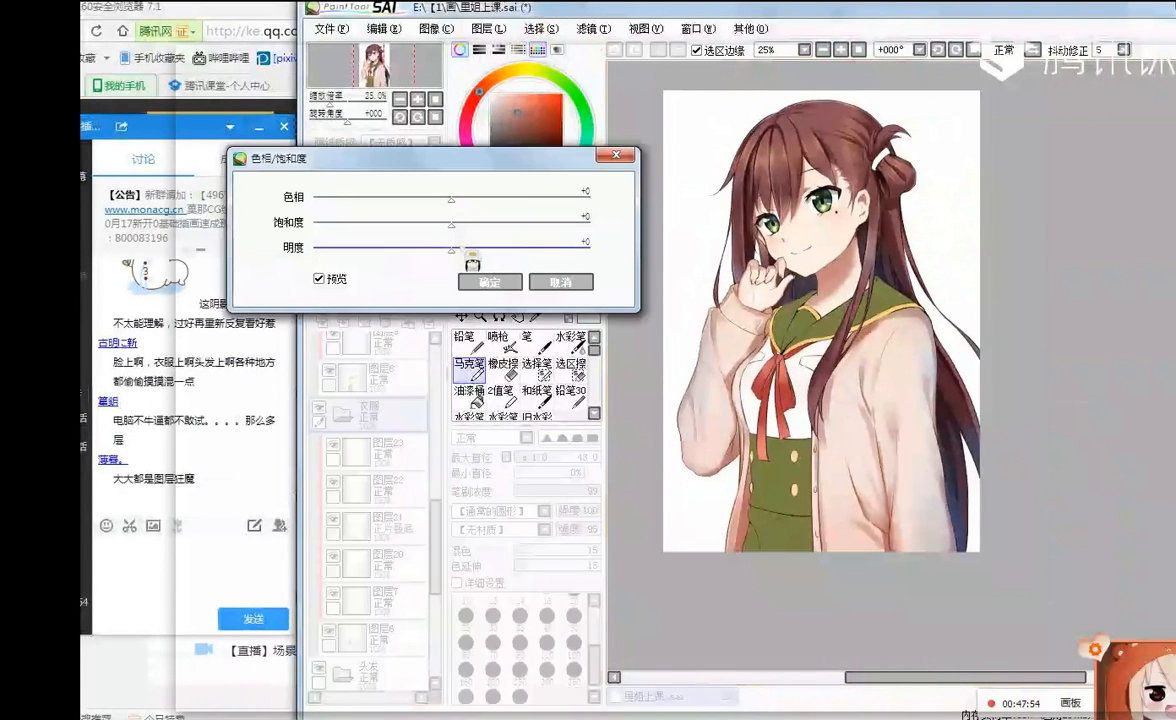
{"action": "left_click", "coordinate": [547, 279]}
- Adjust the 衣服 folder's brightness/contrast with 对比度 at +16 and 颜色浓度 at +1
{"action": "left_click", "coordinate": [593, 28]}
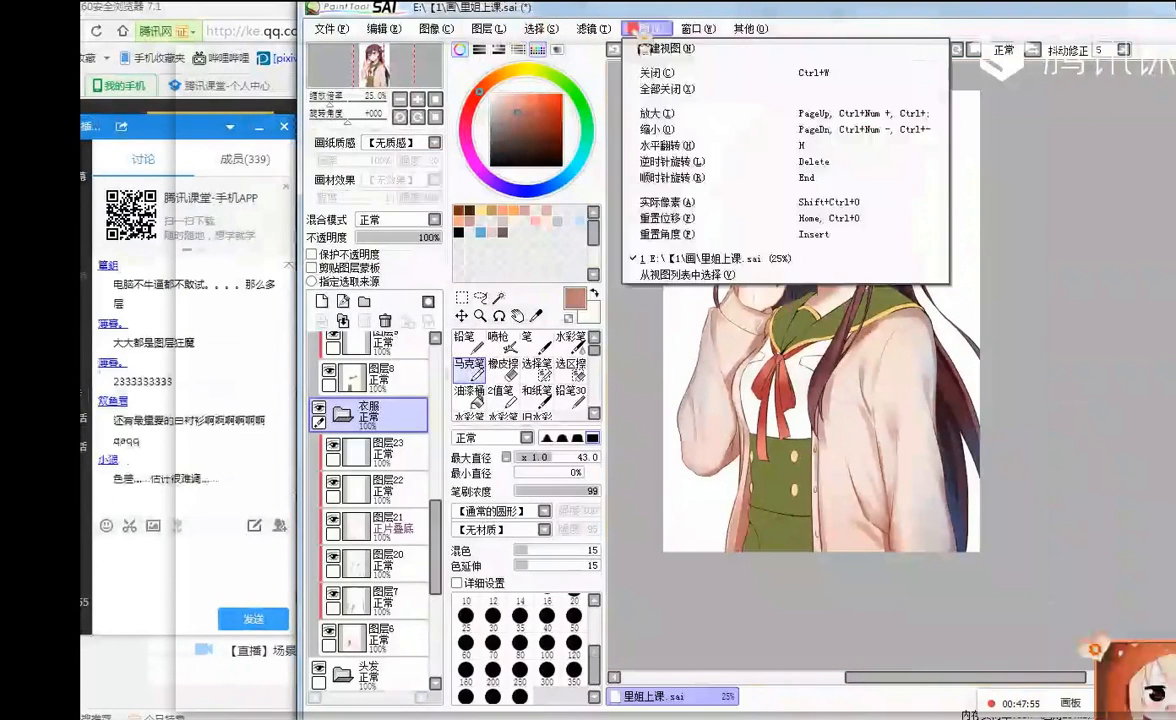
{"action": "left_click", "coordinate": [600, 45]}
{"action": "left_click_drag", "start_coordinate": [1084, 189], "coordinate": [519, 118]}
{"action": "left_click_drag", "start_coordinate": [470, 218], "coordinate": [509, 213]}
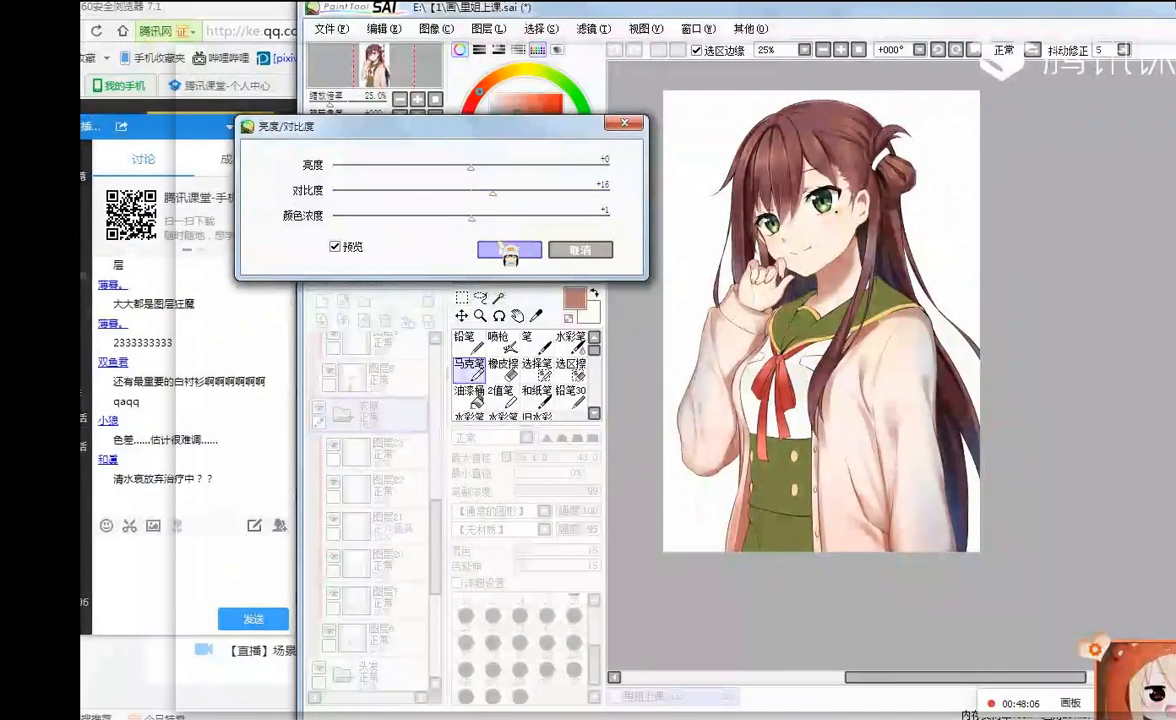
{"action": "left_click", "coordinate": [509, 249]}
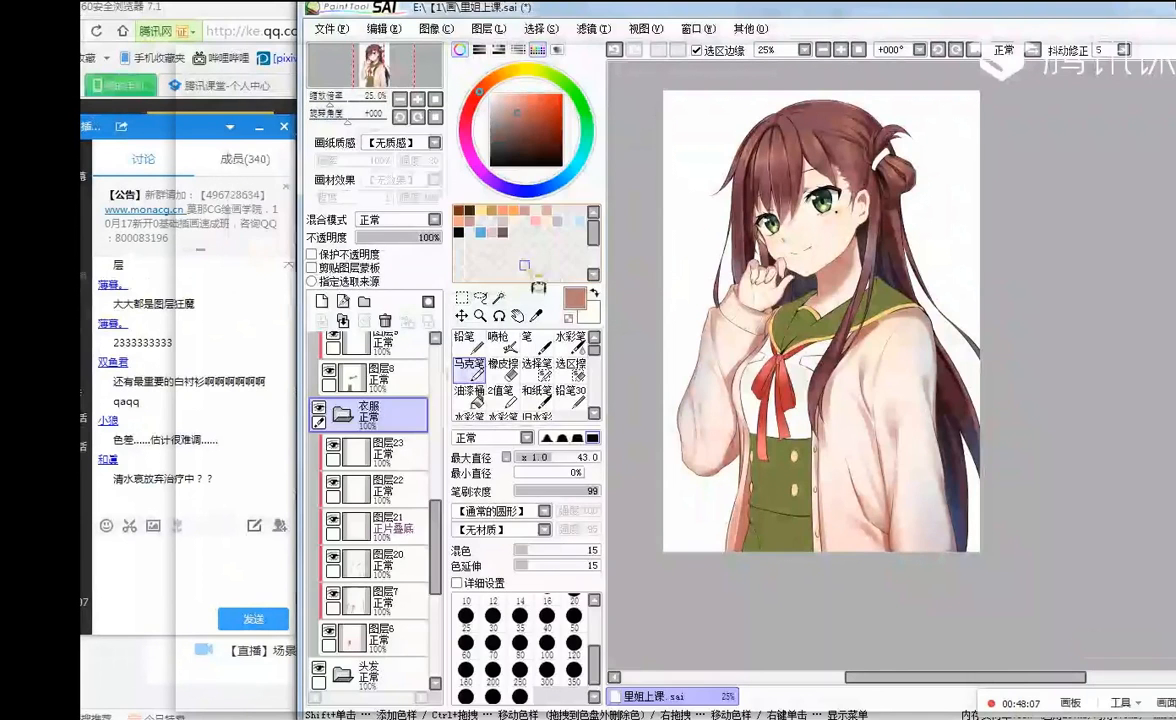
{"action": "key", "text": "ctrl+u"}
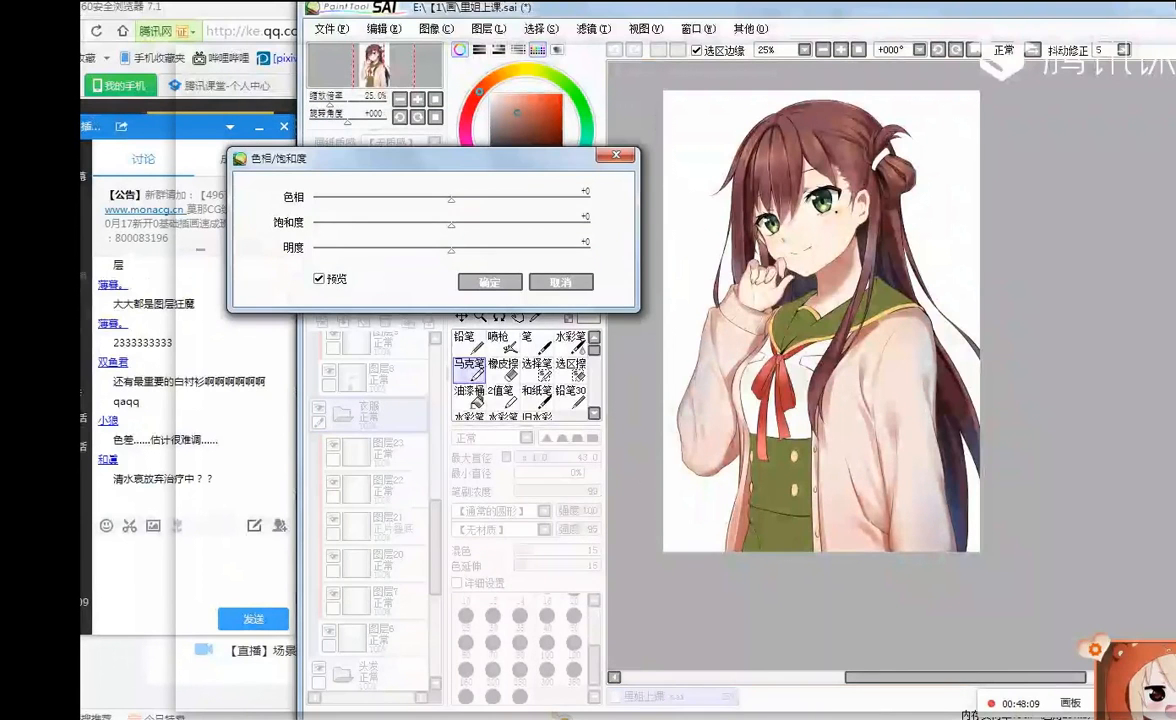
{"action": "left_click", "coordinate": [575, 280]}
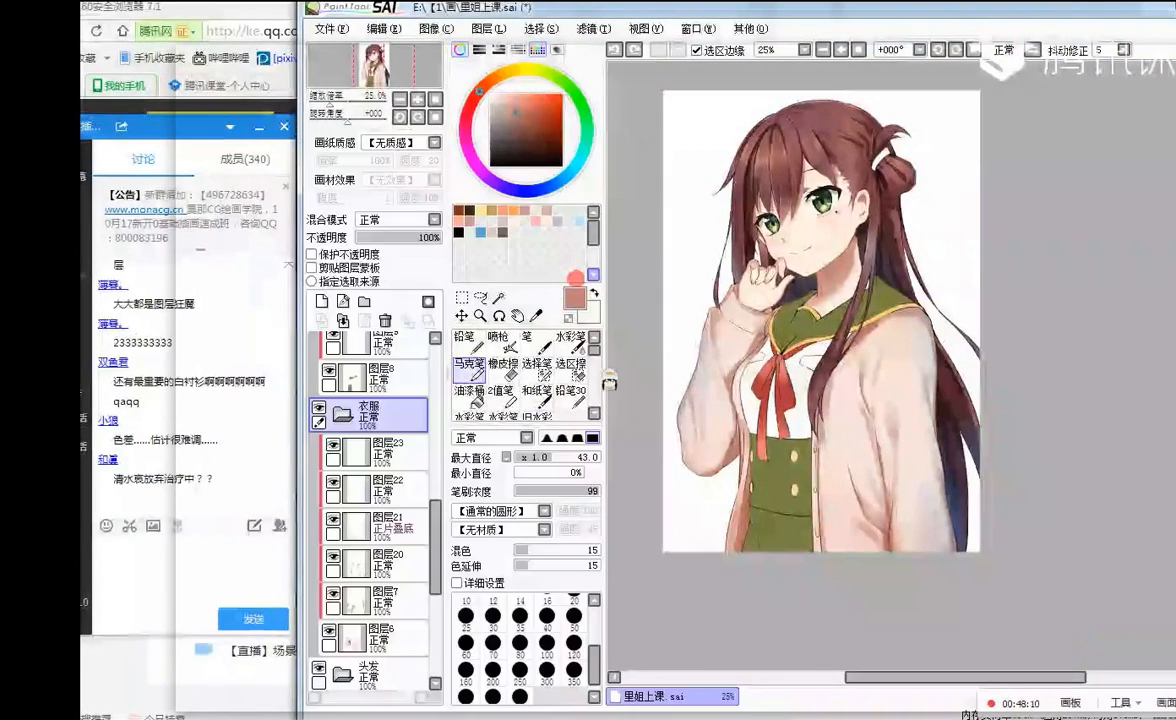
- Examine the clothing's adjusted contrast against the hair and skin in the whole illustration
{"action": "scroll", "coordinate": [903, 336], "scroll_direction": "up", "scroll_amount": 1}
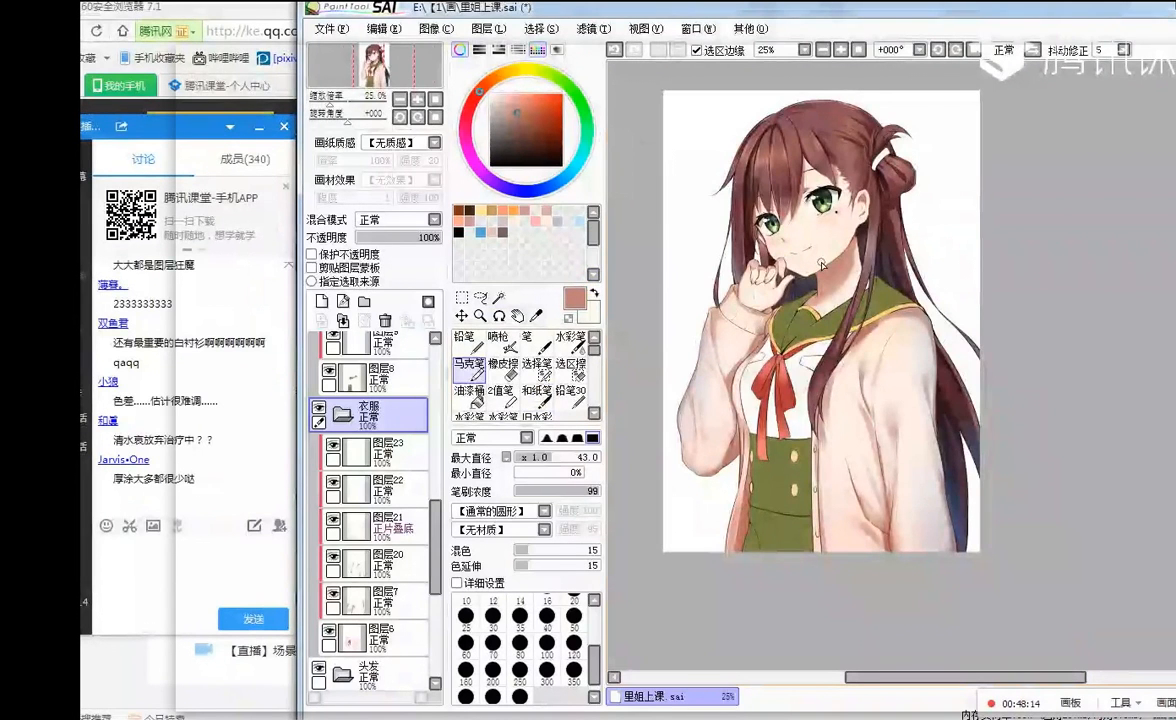
{"action": "scroll", "coordinate": [824, 276], "scroll_direction": "down", "scroll_amount": 1}
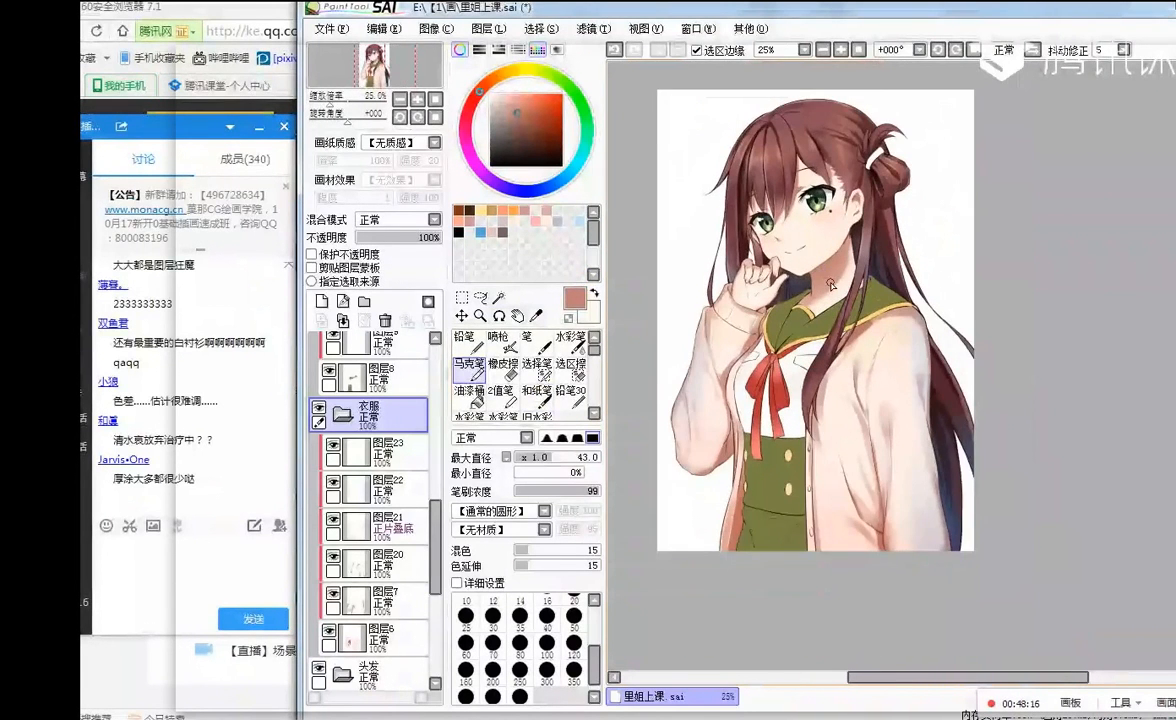
{"action": "scroll", "coordinate": [830, 290], "scroll_direction": "up", "scroll_amount": 1}
{"action": "scroll", "coordinate": [841, 313], "scroll_direction": "down", "scroll_amount": 1}
{"action": "scroll", "coordinate": [838, 318], "scroll_direction": "up", "scroll_amount": 1}
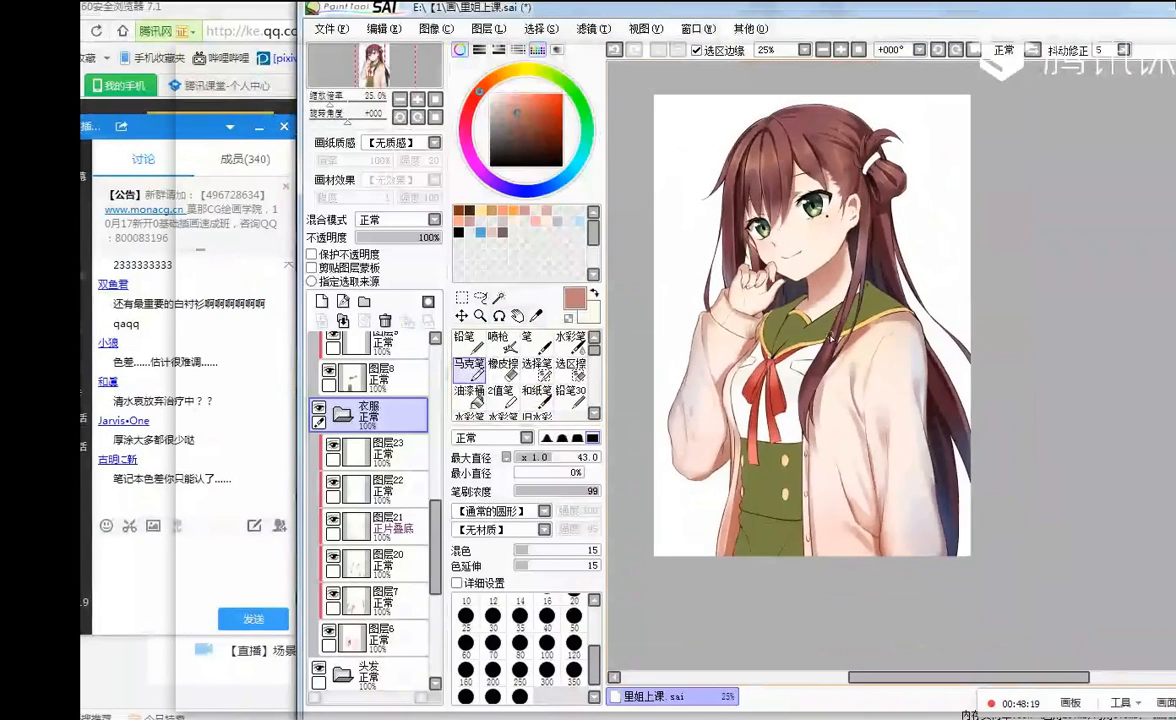
{"action": "scroll", "coordinate": [836, 322], "scroll_direction": "down", "scroll_amount": 1}
{"action": "scroll", "coordinate": [834, 326], "scroll_direction": "up", "scroll_amount": 1}
{"action": "scroll", "coordinate": [828, 336], "scroll_direction": "down", "scroll_amount": 1}
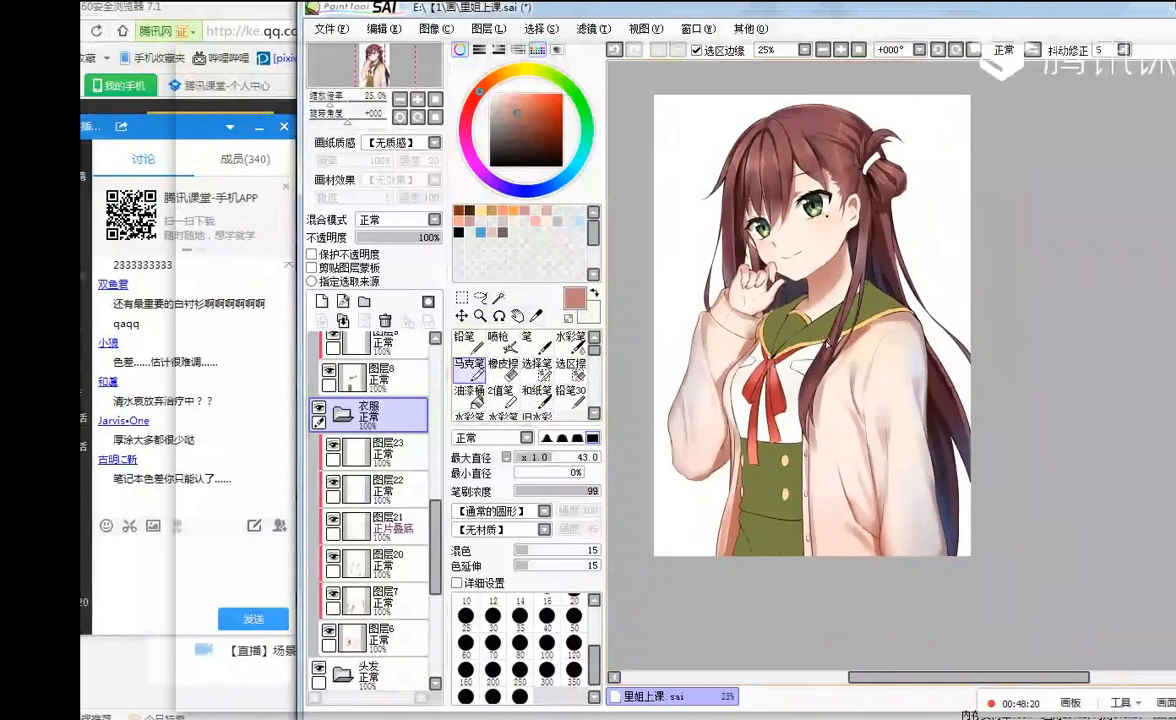
{"action": "scroll", "coordinate": [826, 343], "scroll_direction": "up", "scroll_amount": 1}
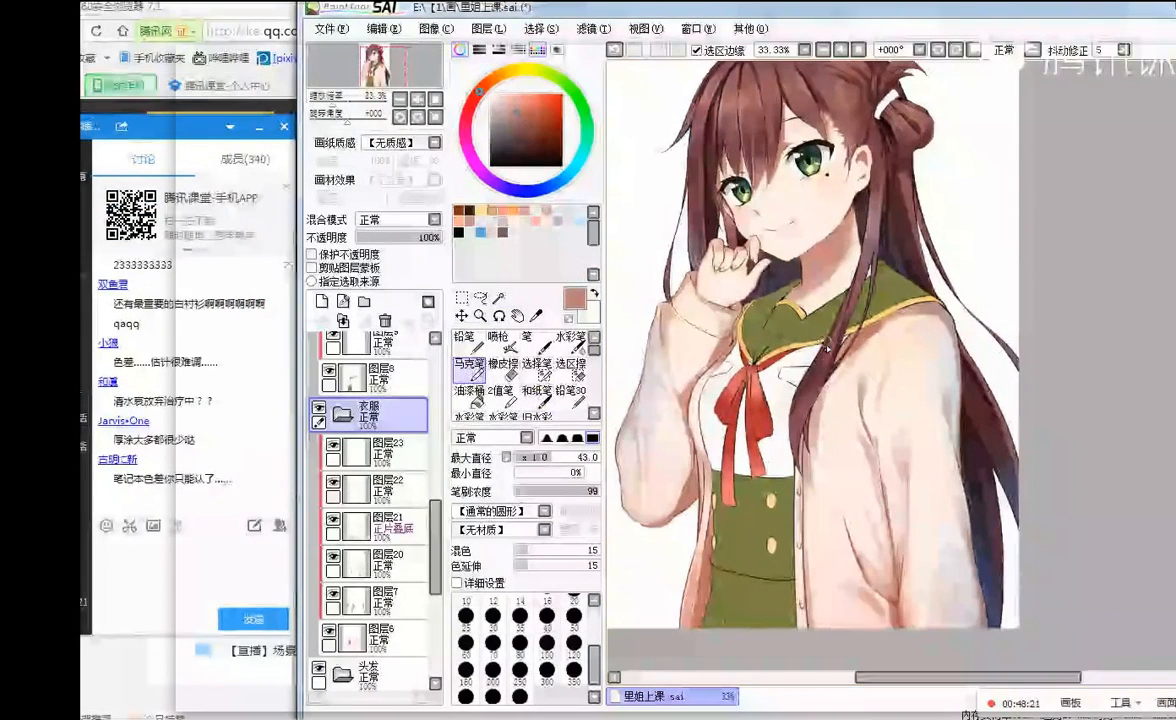
- Inspect the cardigan, white blouse, red ribbon and green skirt at closer range
{"action": "scroll", "coordinate": [780, 380], "scroll_direction": "up", "scroll_amount": 1}
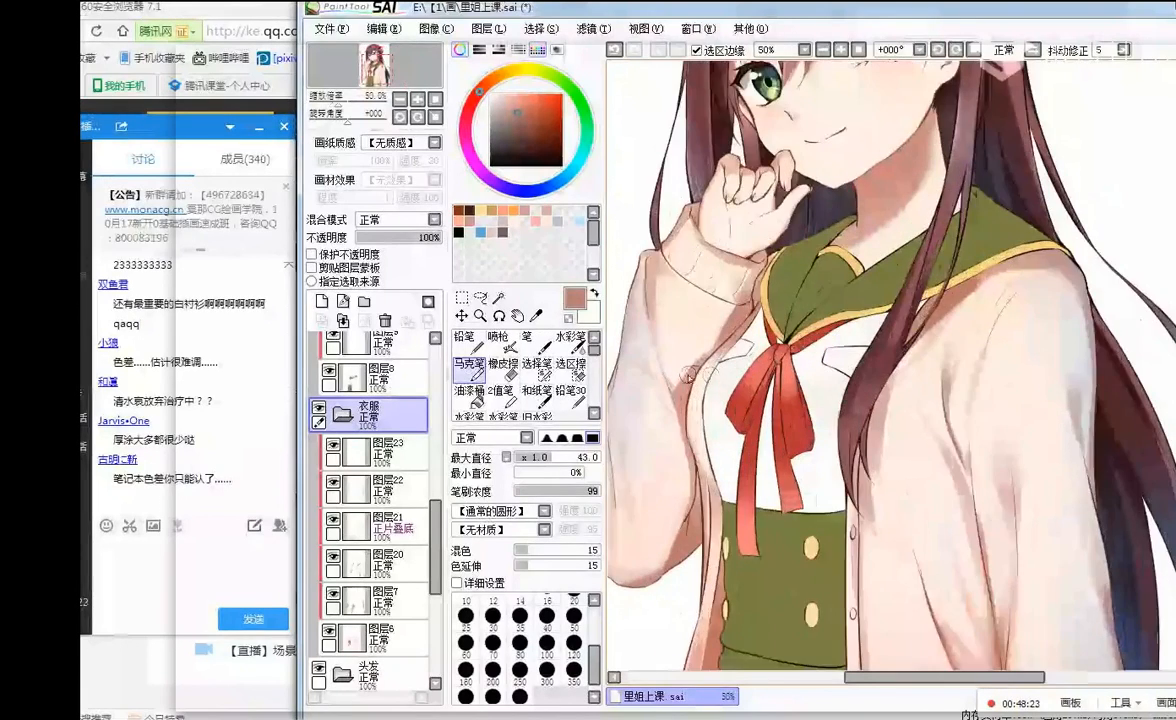
{"action": "scroll", "coordinate": [716, 421], "scroll_direction": "down", "scroll_amount": 1}
{"action": "scroll", "coordinate": [716, 421], "scroll_direction": "up", "scroll_amount": 1}
{"action": "scroll", "coordinate": [720, 423], "scroll_direction": "down", "scroll_amount": 1}
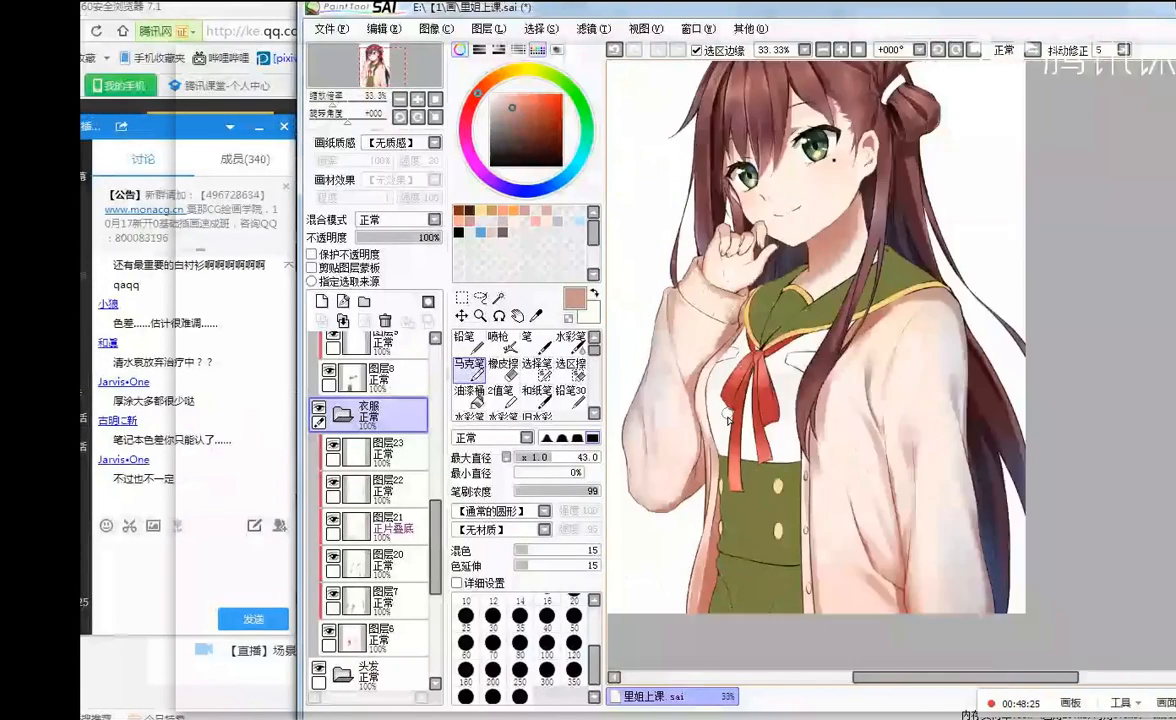
{"action": "scroll", "coordinate": [728, 426], "scroll_direction": "up", "scroll_amount": 1}
{"action": "scroll", "coordinate": [732, 425], "scroll_direction": "down", "scroll_amount": 1}
{"action": "scroll", "coordinate": [760, 380], "scroll_direction": "up", "scroll_amount": 1}
{"action": "scroll", "coordinate": [787, 328], "scroll_direction": "up", "scroll_amount": 1}
{"action": "scroll", "coordinate": [794, 344], "scroll_direction": "down", "scroll_amount": 1}
{"action": "scroll", "coordinate": [790, 343], "scroll_direction": "up", "scroll_amount": 1}
{"action": "scroll", "coordinate": [790, 343], "scroll_direction": "down", "scroll_amount": 2}
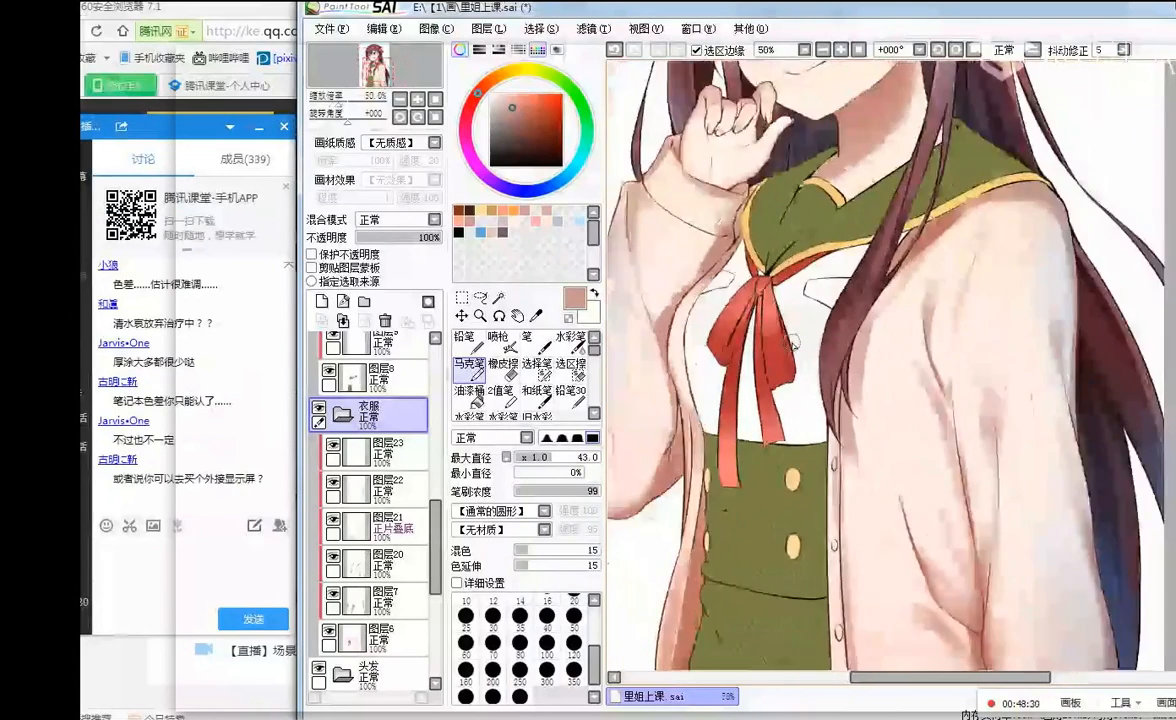
{"action": "scroll", "coordinate": [764, 418], "scroll_direction": "up", "scroll_amount": 1}
{"action": "scroll", "coordinate": [760, 440], "scroll_direction": "down", "scroll_amount": 1}
{"action": "scroll", "coordinate": [756, 504], "scroll_direction": "up", "scroll_amount": 1}
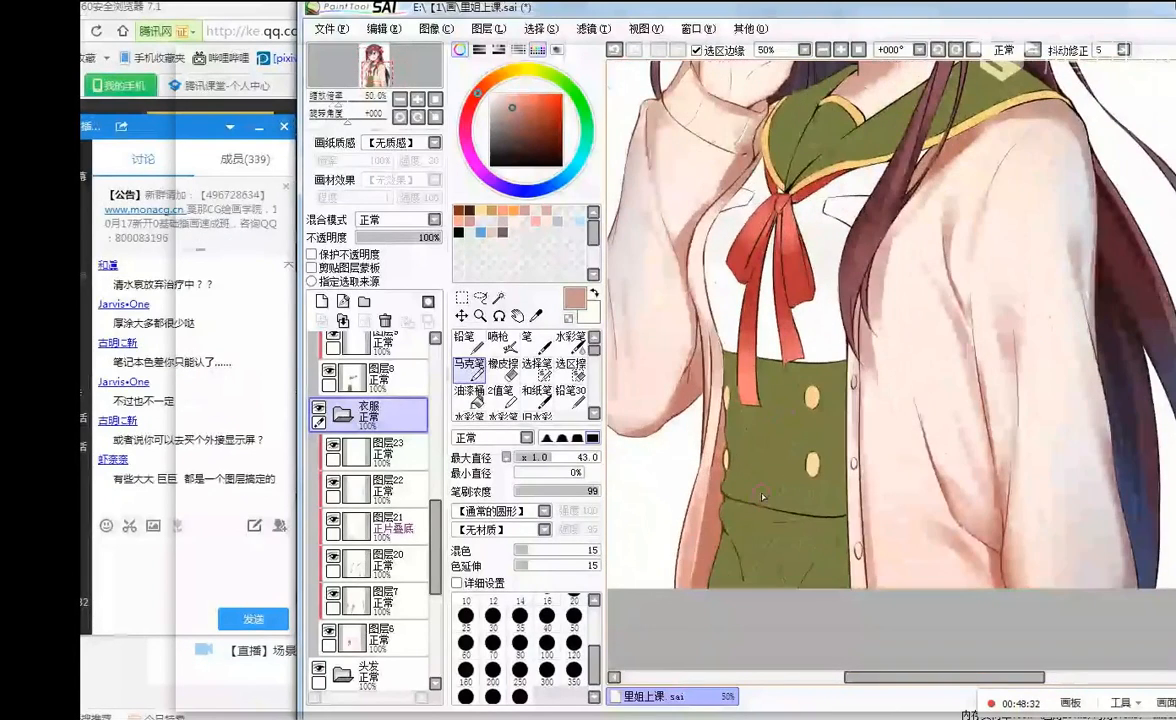
- Make 图层8 in the 饰品 folder the active layer
{"action": "scroll", "coordinate": [370, 480], "scroll_direction": "up", "scroll_amount": 5}
{"action": "left_click", "coordinate": [386, 571]}
{"action": "scroll", "coordinate": [825, 258], "scroll_direction": "down", "scroll_amount": 1}
{"action": "scroll", "coordinate": [786, 385], "scroll_direction": "up", "scroll_amount": 2}
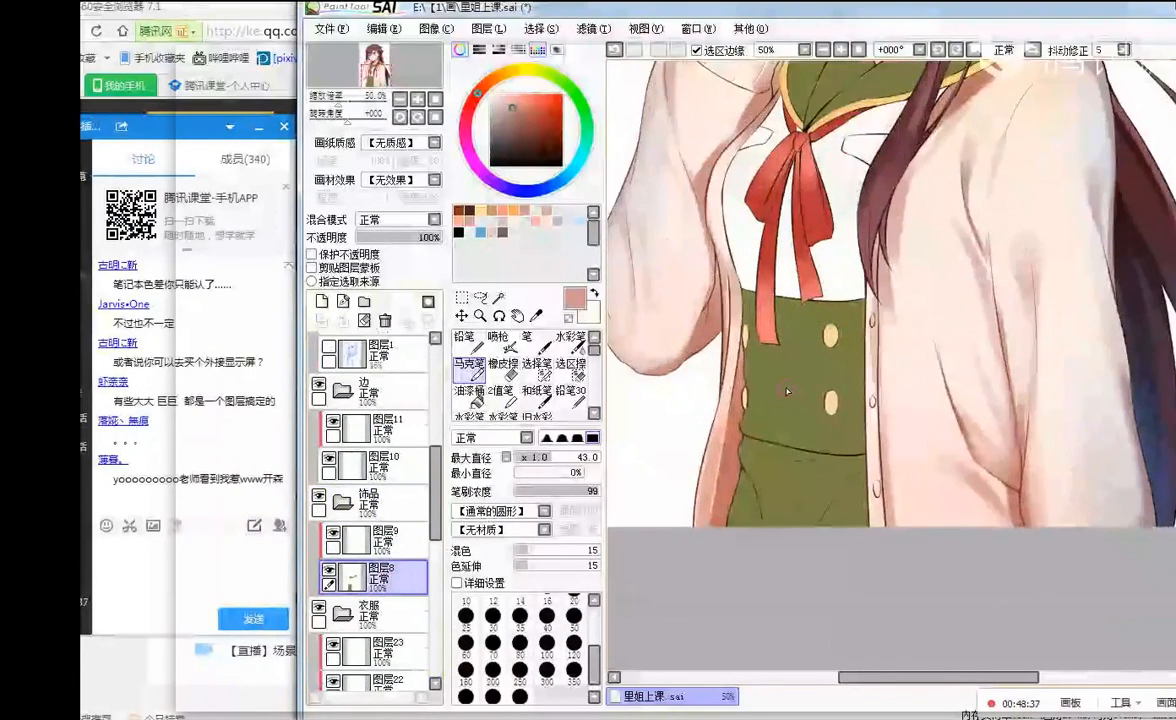
- Sample a muted olive from the illustration as the 马克笔 colour for 图层8, close to the green sailor collar
{"action": "scroll", "coordinate": [786, 385], "scroll_direction": "down", "scroll_amount": 2}
{"action": "scroll", "coordinate": [855, 142], "scroll_direction": "up", "scroll_amount": 1}
{"action": "scroll", "coordinate": [885, 100], "scroll_direction": "down", "scroll_amount": 1}
{"action": "scroll", "coordinate": [885, 100], "scroll_direction": "up", "scroll_amount": 1}
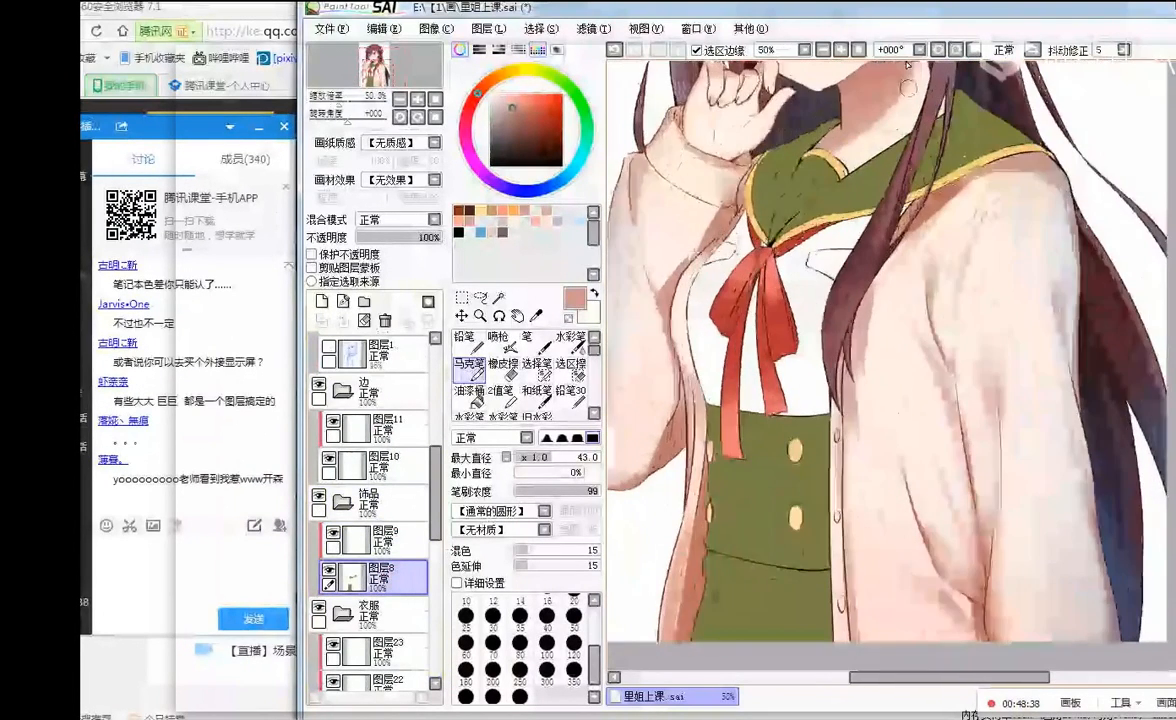
{"action": "scroll", "coordinate": [911, 59], "scroll_direction": "down", "scroll_amount": 1}
{"action": "scroll", "coordinate": [911, 59], "scroll_direction": "down", "scroll_amount": 2}
{"action": "scroll", "coordinate": [923, 366], "scroll_direction": "up", "scroll_amount": 5}
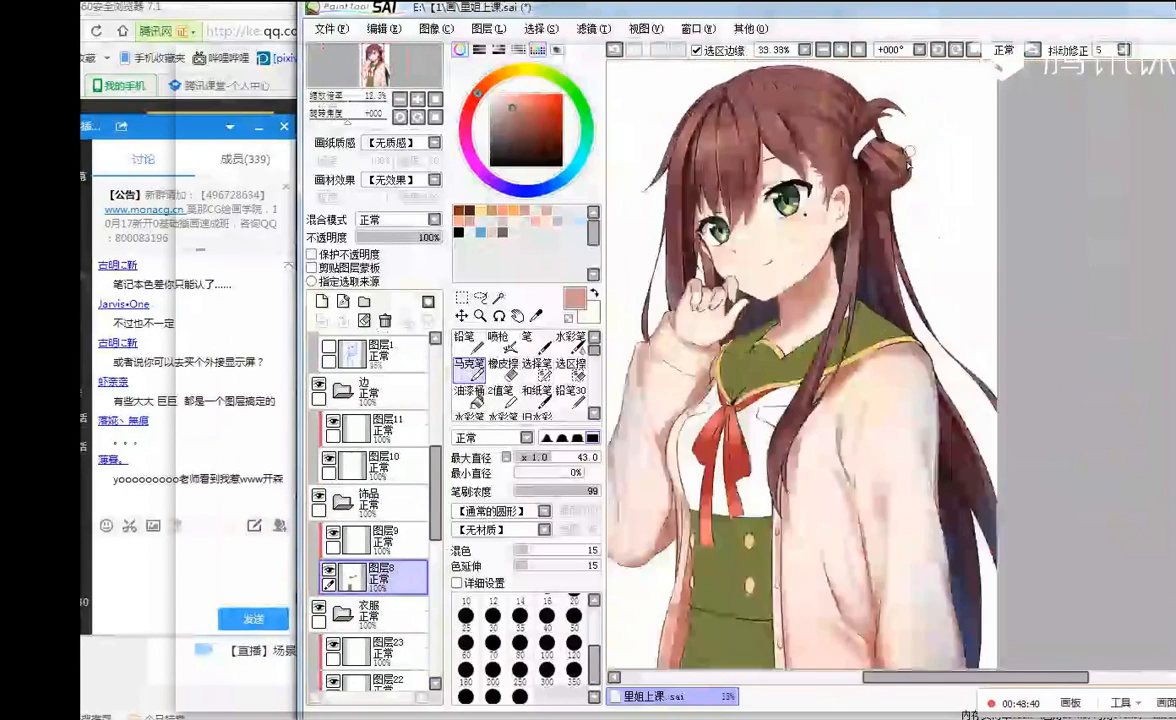
{"action": "left_click", "coordinate": [923, 366], "text": "alt"}
{"action": "scroll", "coordinate": [848, 344], "scroll_direction": "down", "scroll_amount": 1}
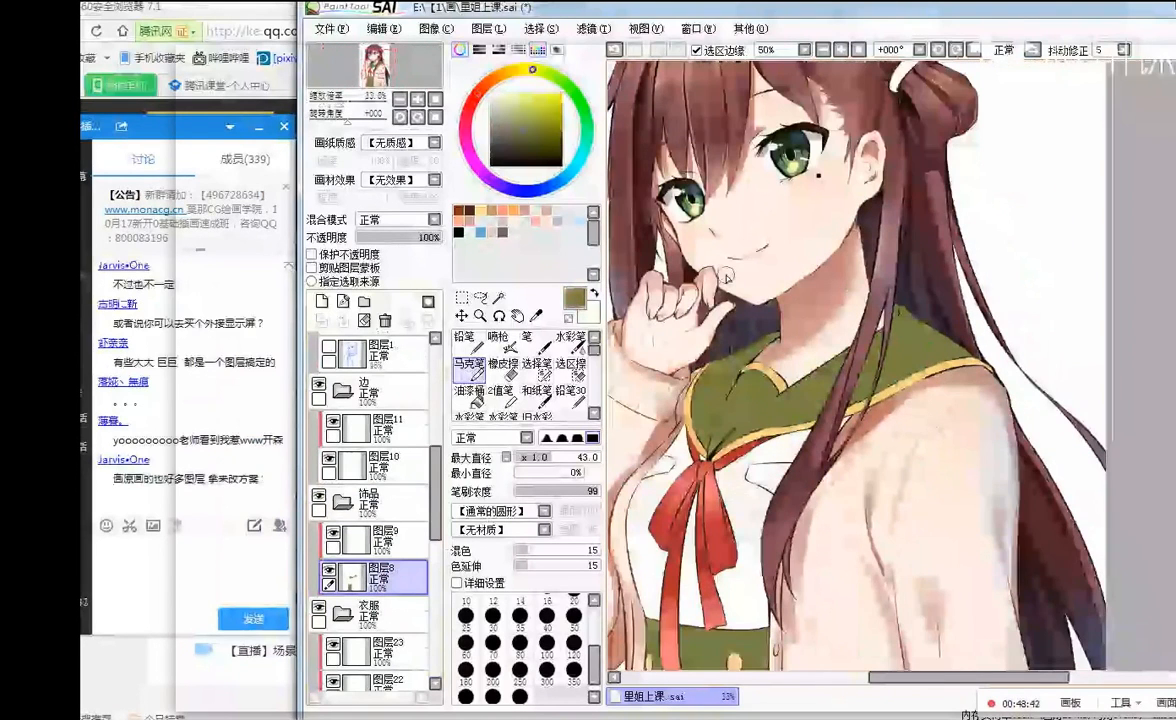
- Pick a dark green and clip layer 图层9 to the green clothing layer beneath it
{"action": "left_click", "coordinate": [581, 106]}
{"action": "left_click", "coordinate": [515, 150]}
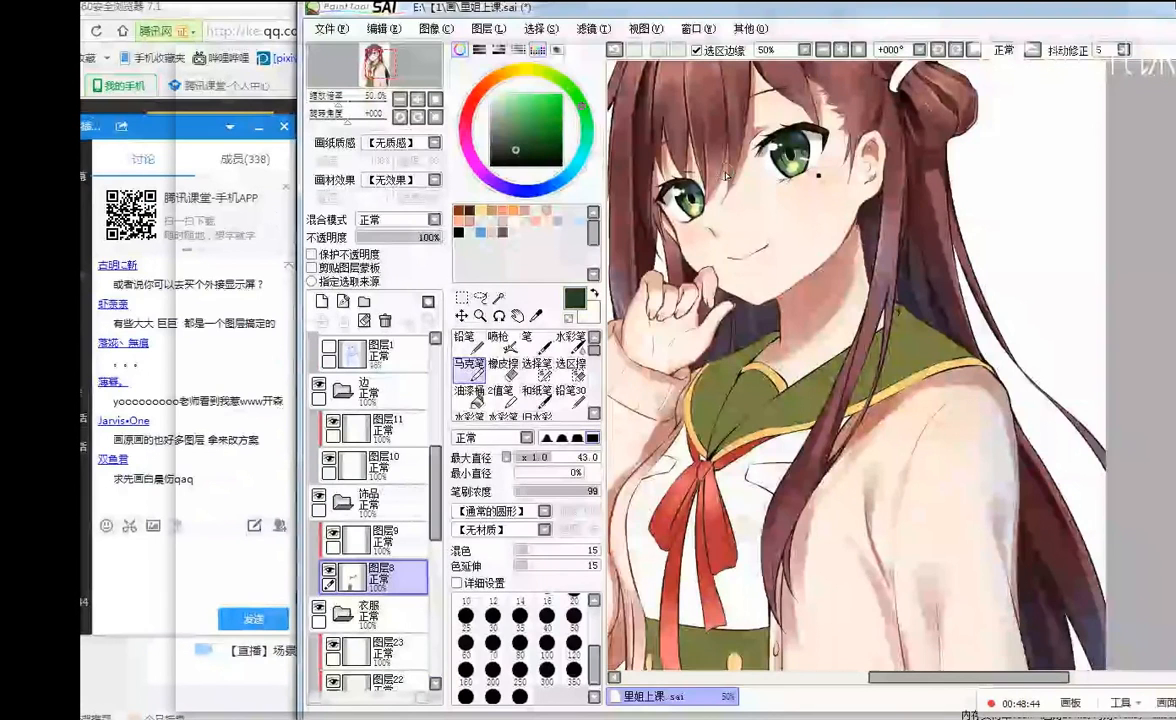
{"action": "left_click", "coordinate": [385, 538]}
{"action": "left_click", "coordinate": [312, 268]}
- Paint dark green shadows on the collar below the chin with the marker, removing unwanted strokes and sampling greens from the collar
{"action": "left_click_drag", "start_coordinate": [924, 320], "coordinate": [896, 307]}
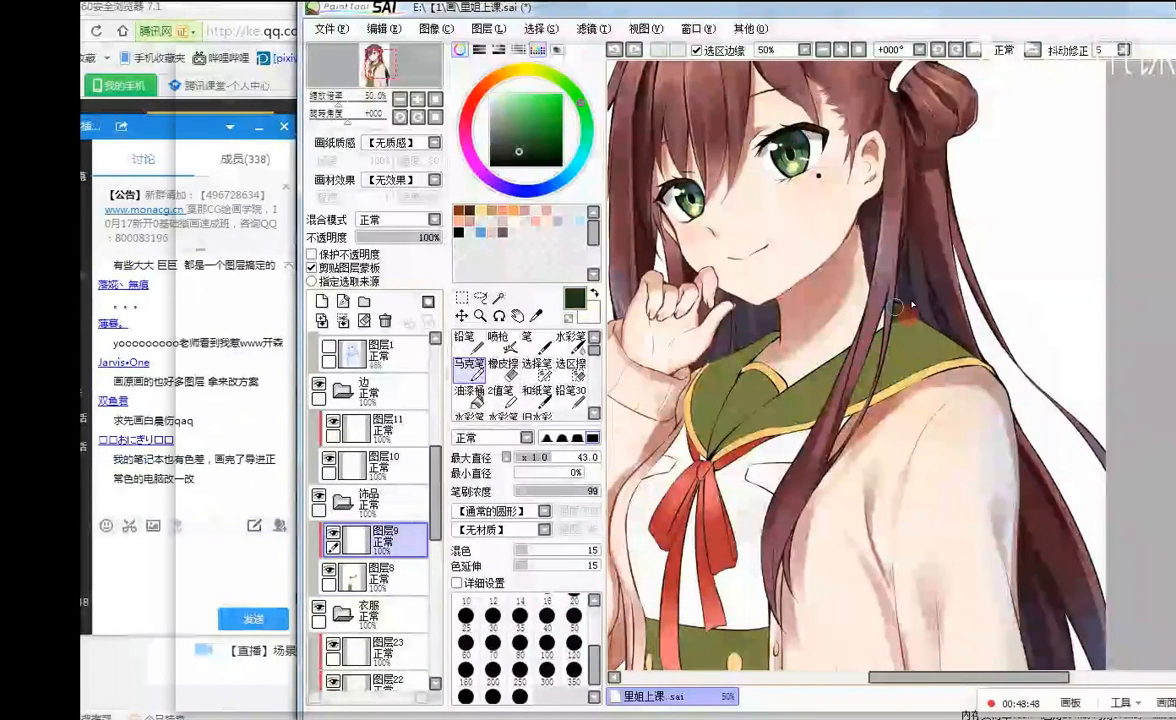
{"action": "left_click", "coordinate": [779, 330]}
{"action": "key", "text": "ctrl+z"}
{"action": "mouse_move", "coordinate": [718, 362]}
{"action": "left_mouse_down"}
{"action": "mouse_move", "coordinate": [771, 350]}
{"action": "mouse_move", "coordinate": [690, 328]}
{"action": "mouse_move", "coordinate": [728, 355]}
{"action": "left_mouse_up"}
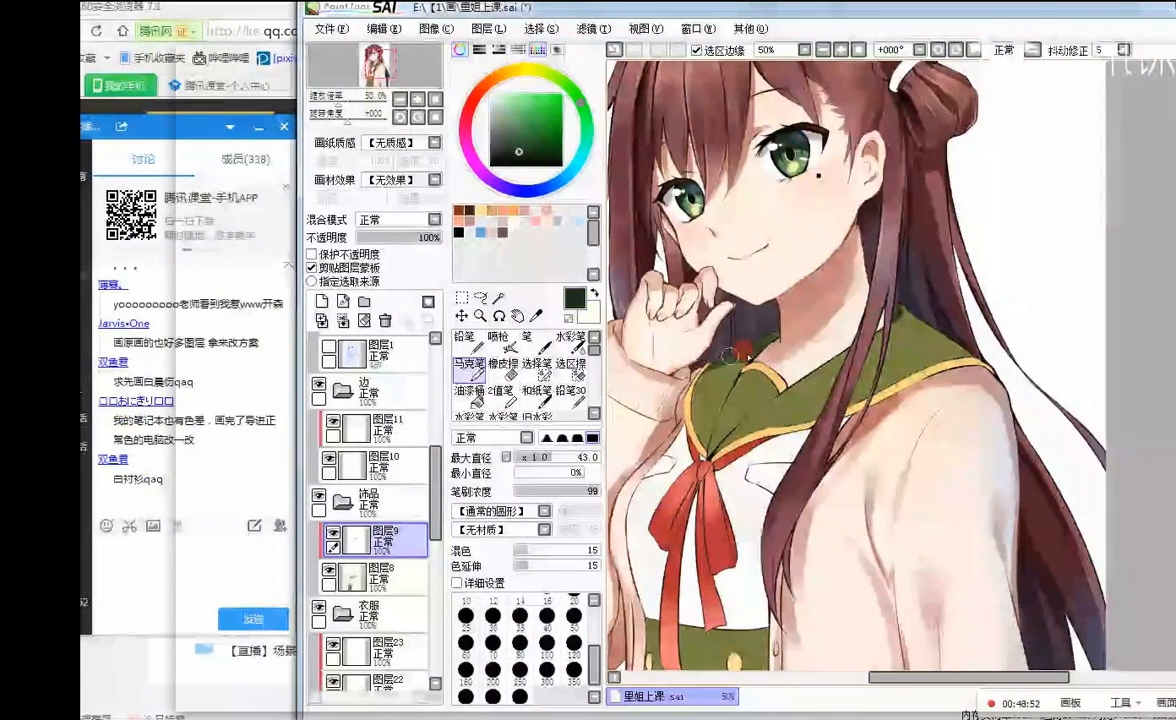
{"action": "left_click_drag", "start_coordinate": [730, 356], "coordinate": [722, 420]}
{"action": "key", "text": "ctrl+z"}
{"action": "key", "text": "ctrl+z"}
{"action": "left_click", "coordinate": [754, 385], "text": "alt"}
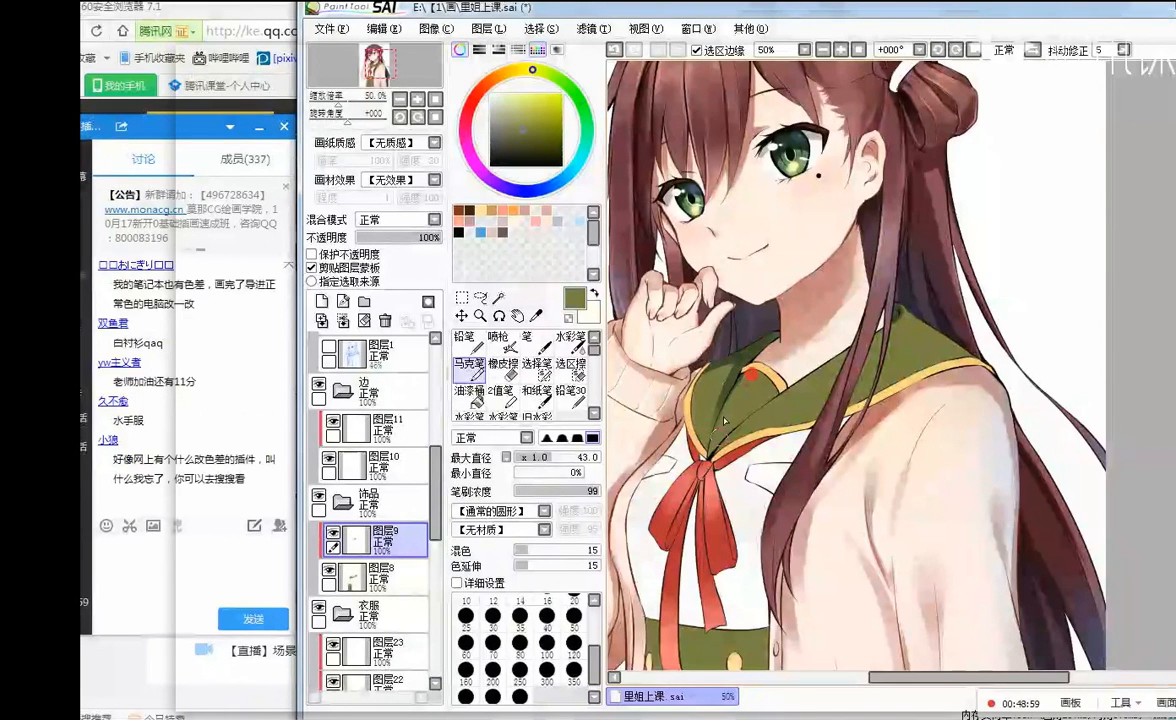
{"action": "left_click", "coordinate": [762, 344], "text": "alt"}
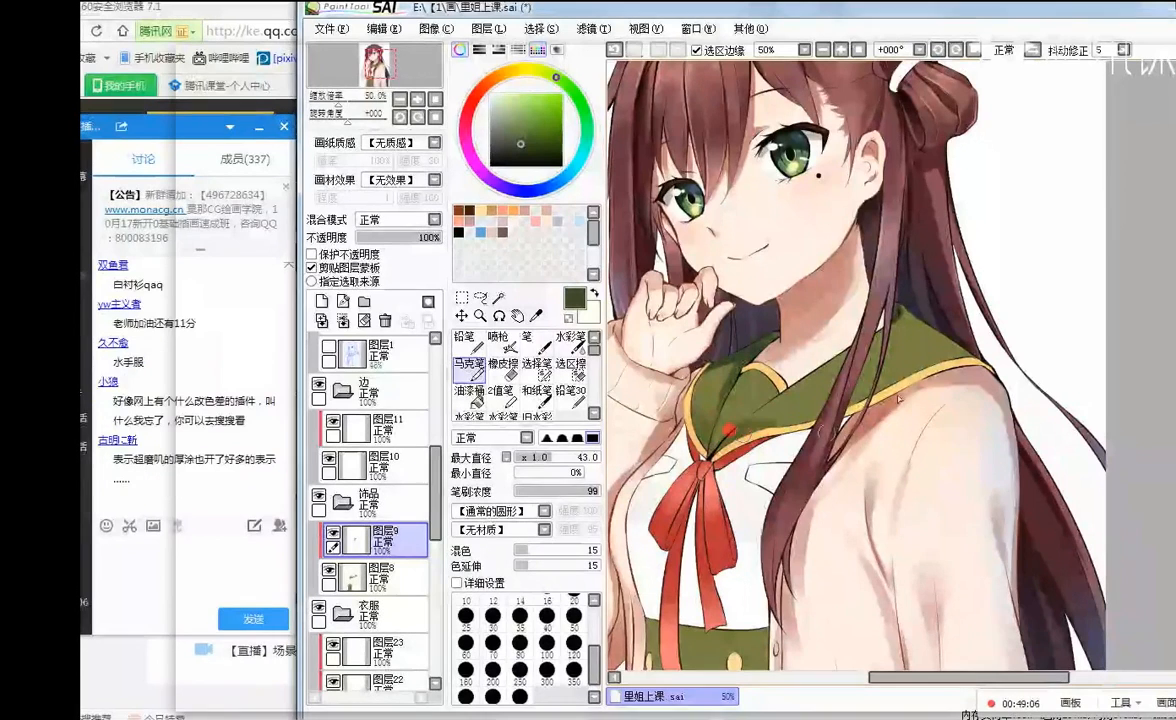
- Undo the last stroke and shade the collar over the shoulder, around the hanging hair strands, with the sampled dark green
{"action": "key", "text": "ctrl+z"}
{"action": "left_click_drag", "start_coordinate": [906, 327], "coordinate": [960, 368]}
{"action": "left_click_drag", "start_coordinate": [913, 324], "coordinate": [866, 338]}
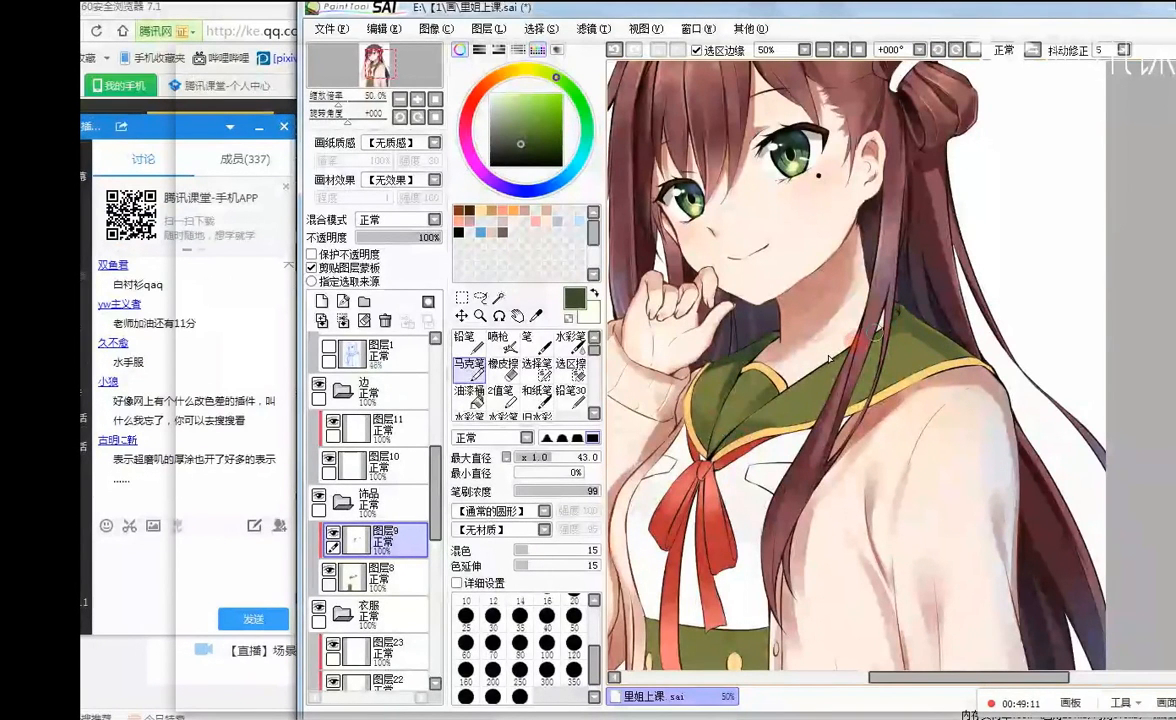
{"action": "left_click_drag", "start_coordinate": [964, 343], "coordinate": [947, 356]}
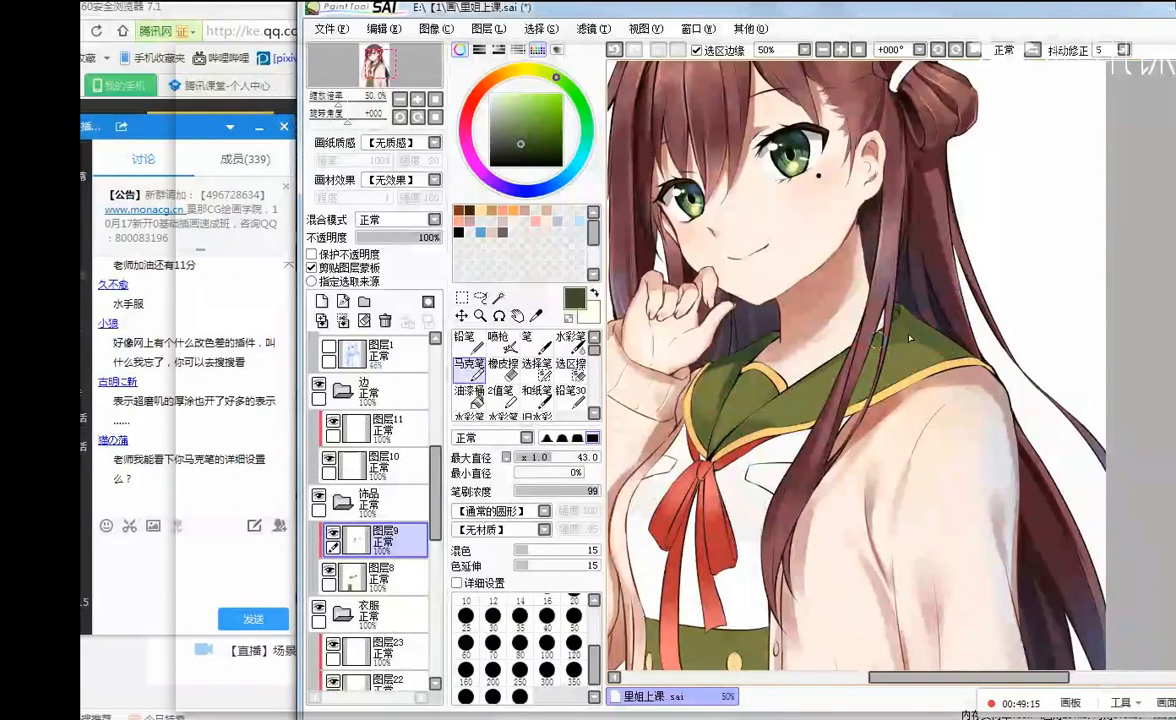
{"action": "left_click_drag", "start_coordinate": [904, 330], "coordinate": [911, 331]}
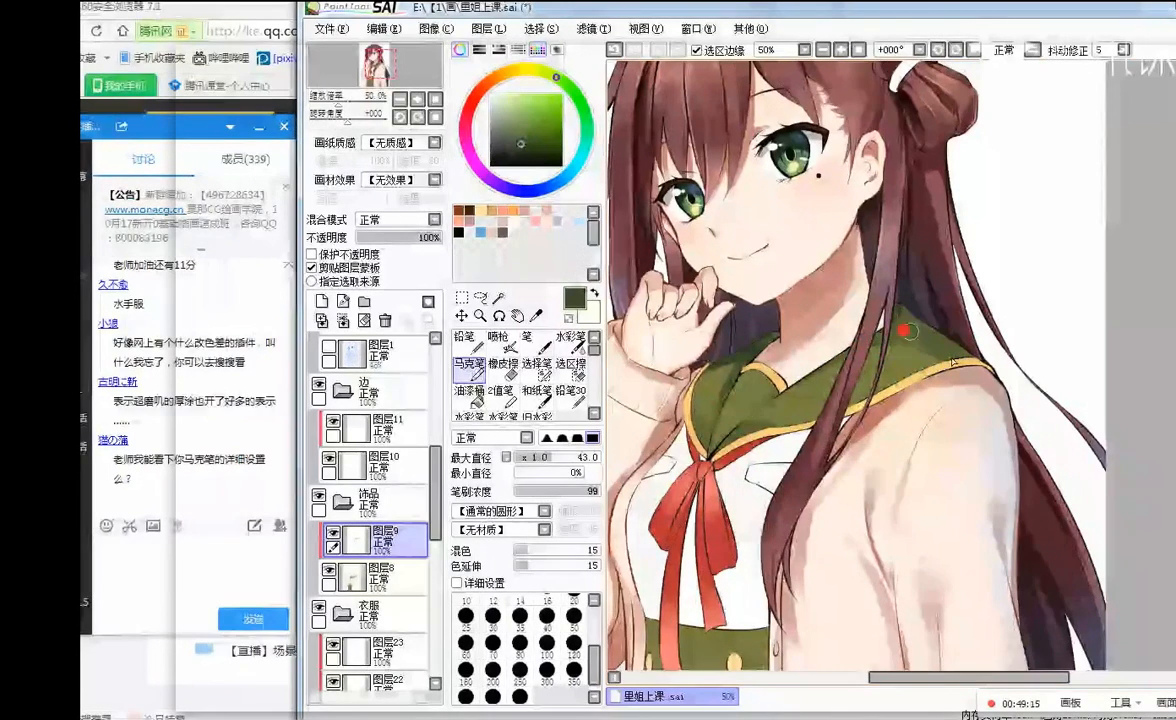
- Reduce the marker's maximum diameter to 14 and paint narrow shadows on the collar along the hair strands
{"action": "left_click", "coordinate": [530, 457]}
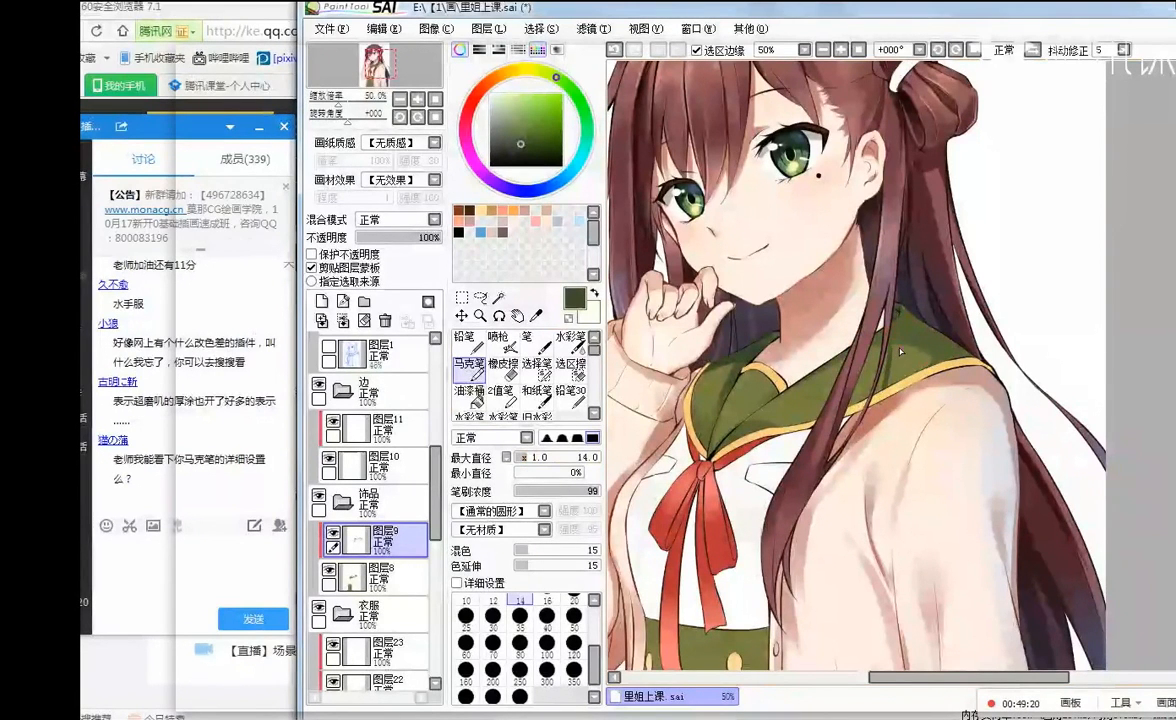
{"action": "left_click_drag", "start_coordinate": [872, 342], "coordinate": [850, 430]}
{"action": "left_click_drag", "start_coordinate": [872, 345], "coordinate": [862, 398]}
- Try to capture a region of the screen showing the painting, and return to PaintTool SAI
{"action": "key", "text": "ctrl+alt+a"}
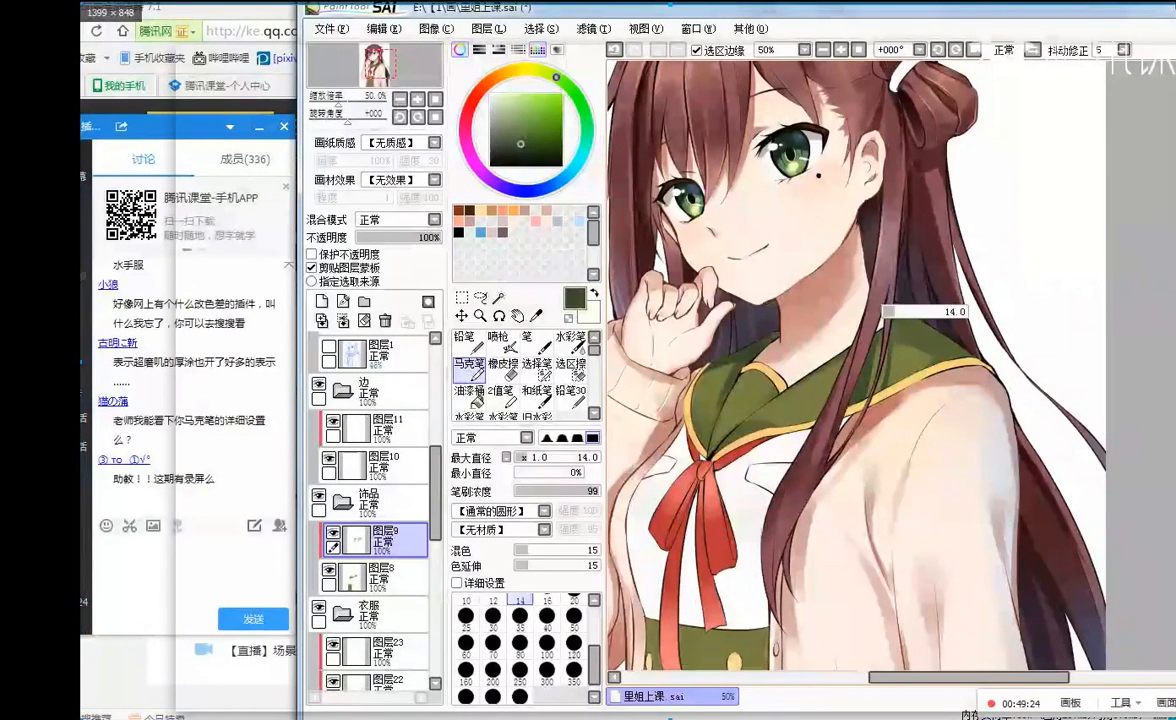
{"action": "left_click_drag", "start_coordinate": [1175, 8], "coordinate": [402, 476]}
{"action": "mouse_move", "coordinate": [357, 565]}
{"action": "left_mouse_down"}
{"action": "mouse_move", "coordinate": [813, 399]}
{"action": "mouse_move", "coordinate": [615, 385]}
{"action": "mouse_move", "coordinate": [614, 397]}
{"action": "left_mouse_up"}
{"action": "left_click_drag", "start_coordinate": [659, 549], "coordinate": [630, 714]}
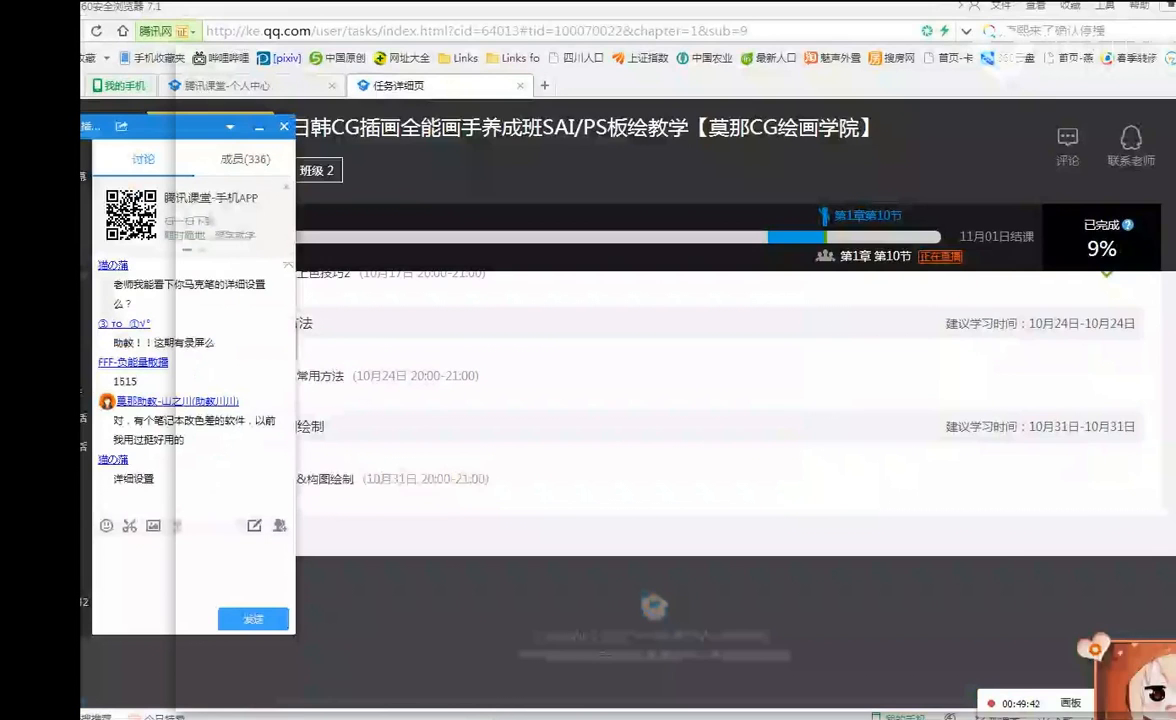
{"action": "key", "text": "alt+Tab"}
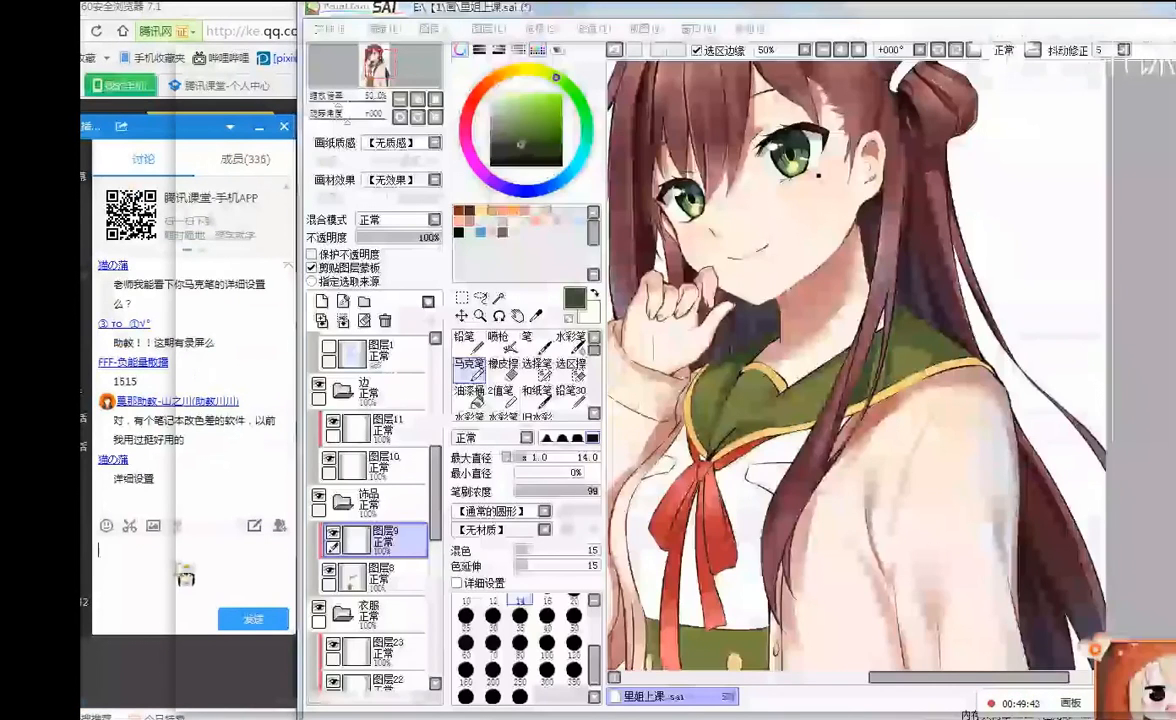
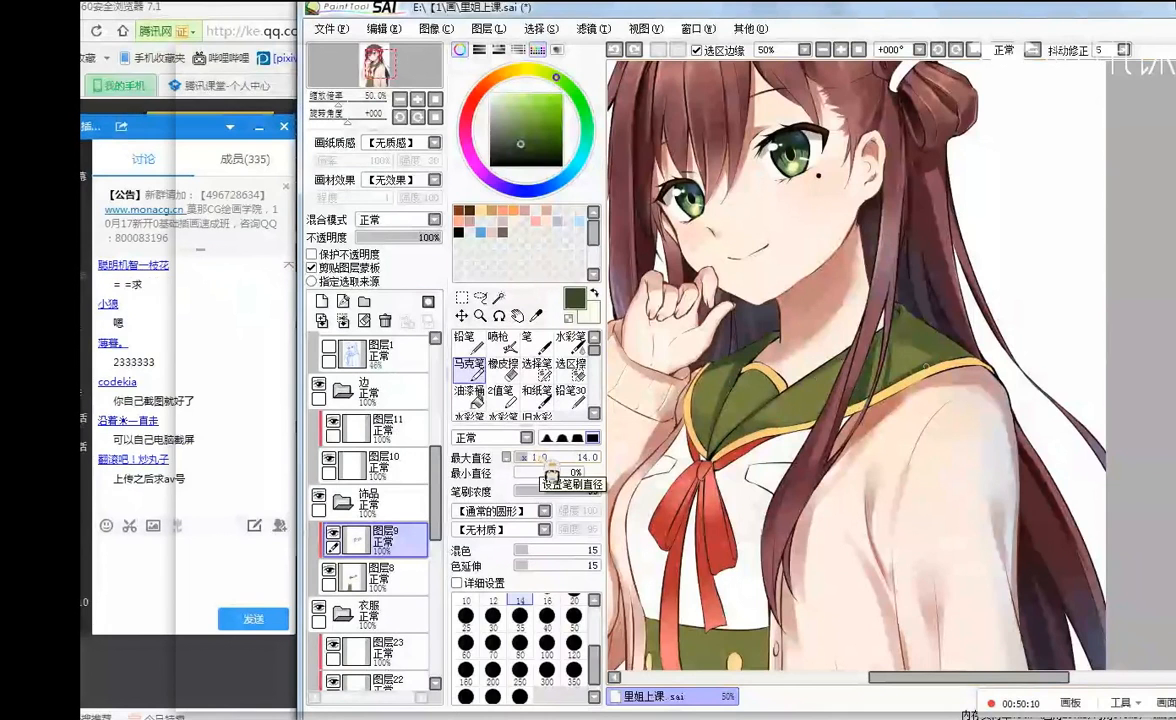
- Set the marker's maximum diameter to 20 and touch up the small collar fold with olive green sampled from the collar, using a mirrored view
{"action": "left_click", "coordinate": [533, 456]}
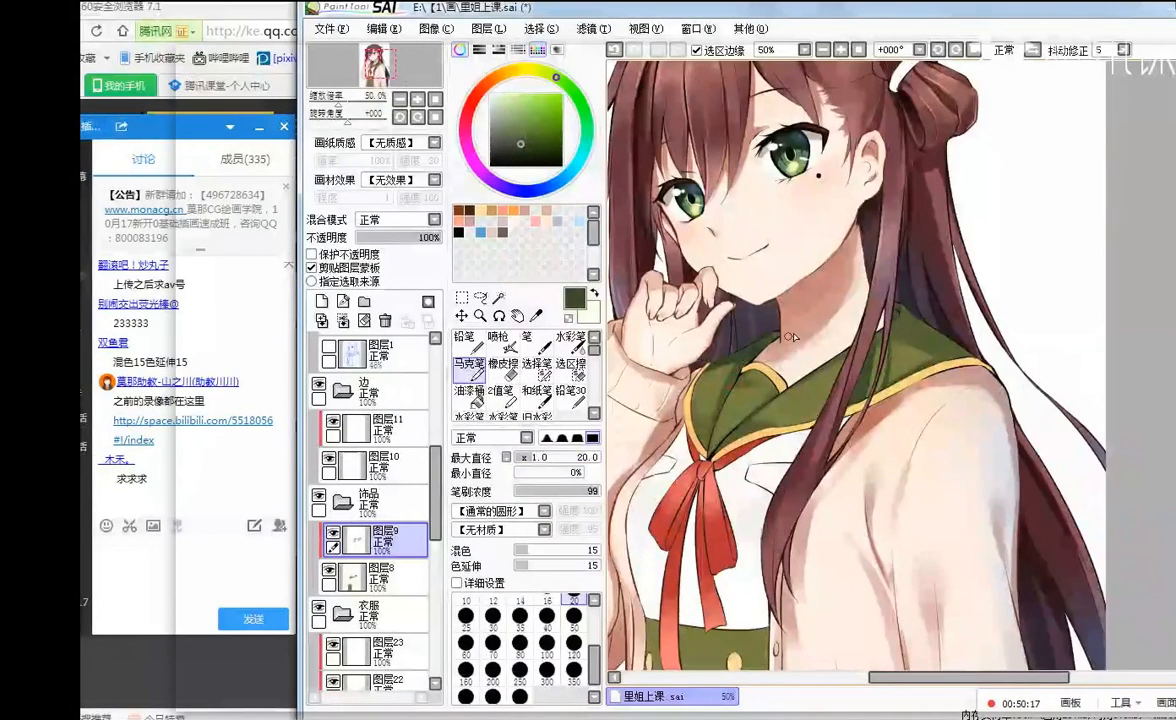
{"action": "scroll", "coordinate": [788, 337], "scroll_direction": "down", "scroll_amount": 2}
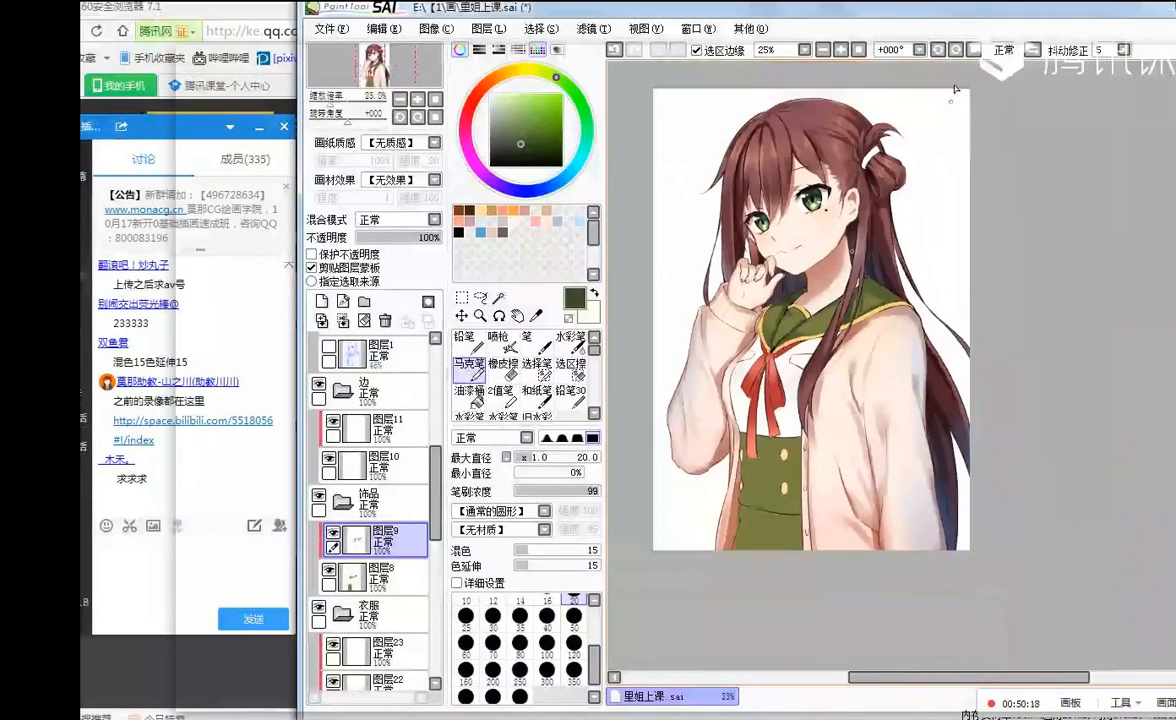
{"action": "key", "text": "h"}
{"action": "scroll", "coordinate": [1160, 323], "scroll_direction": "up", "scroll_amount": 1}
{"action": "scroll", "coordinate": [1160, 323], "scroll_direction": "up", "scroll_amount": 3}
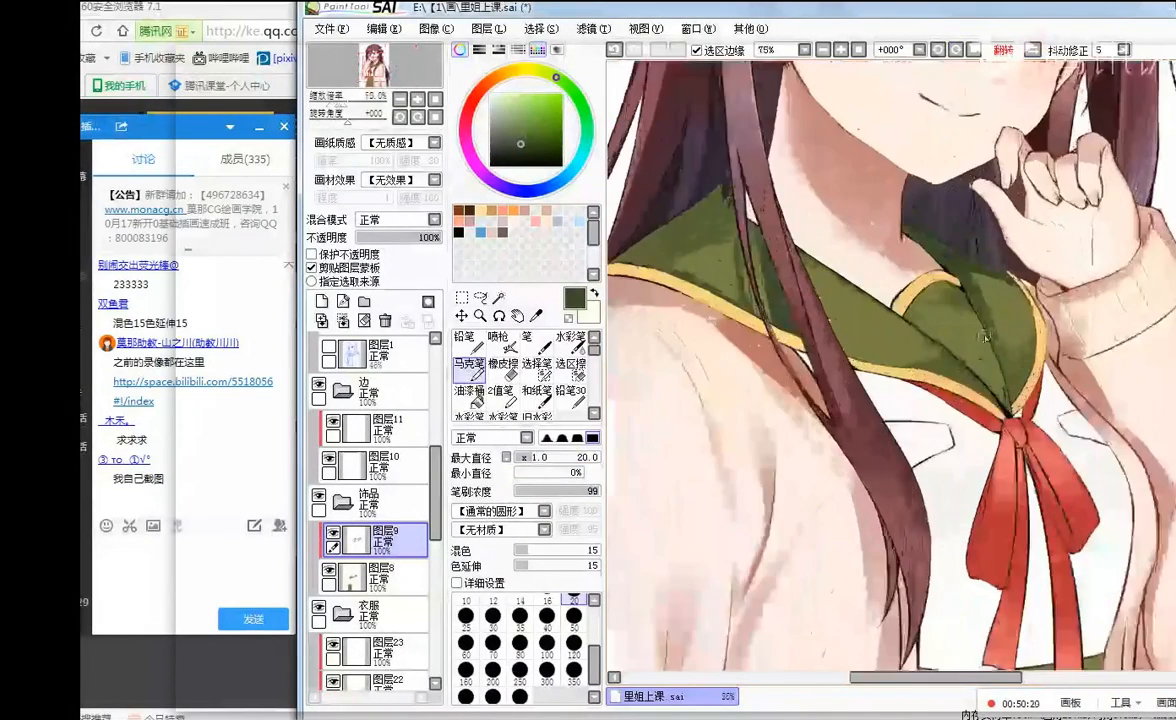
{"action": "left_click", "coordinate": [918, 296], "text": "alt"}
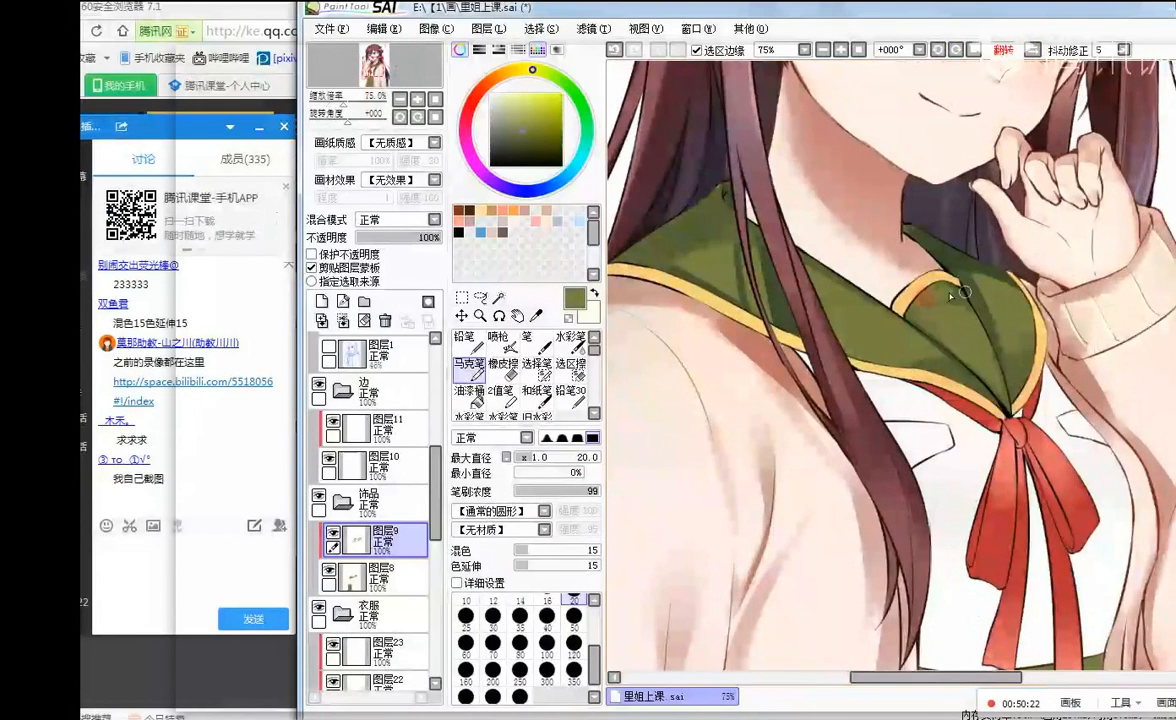
{"action": "key", "text": "h"}
{"action": "scroll", "coordinate": [828, 316], "scroll_direction": "down", "scroll_amount": 1}
{"action": "scroll", "coordinate": [828, 316], "scroll_direction": "down", "scroll_amount": 2}
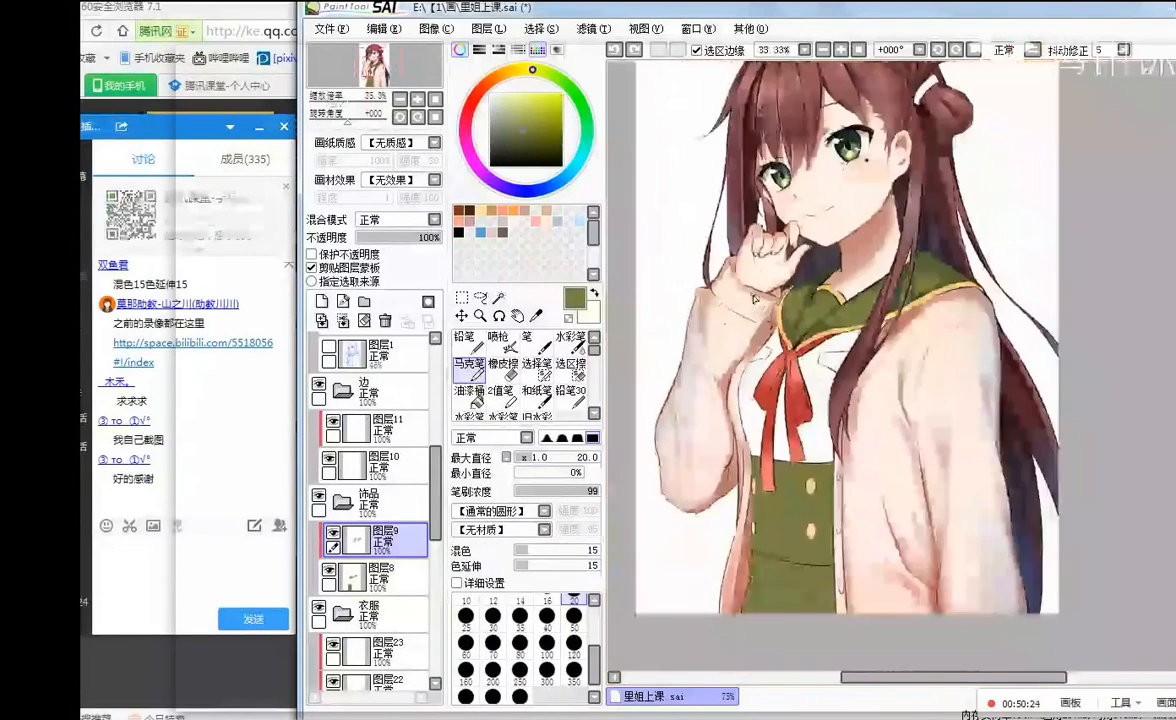
- Soften the shadow edges on both sides of the collar with the blur brush (模糊) at diameter 23
{"action": "scroll", "coordinate": [828, 318], "scroll_direction": "up", "scroll_amount": 3}
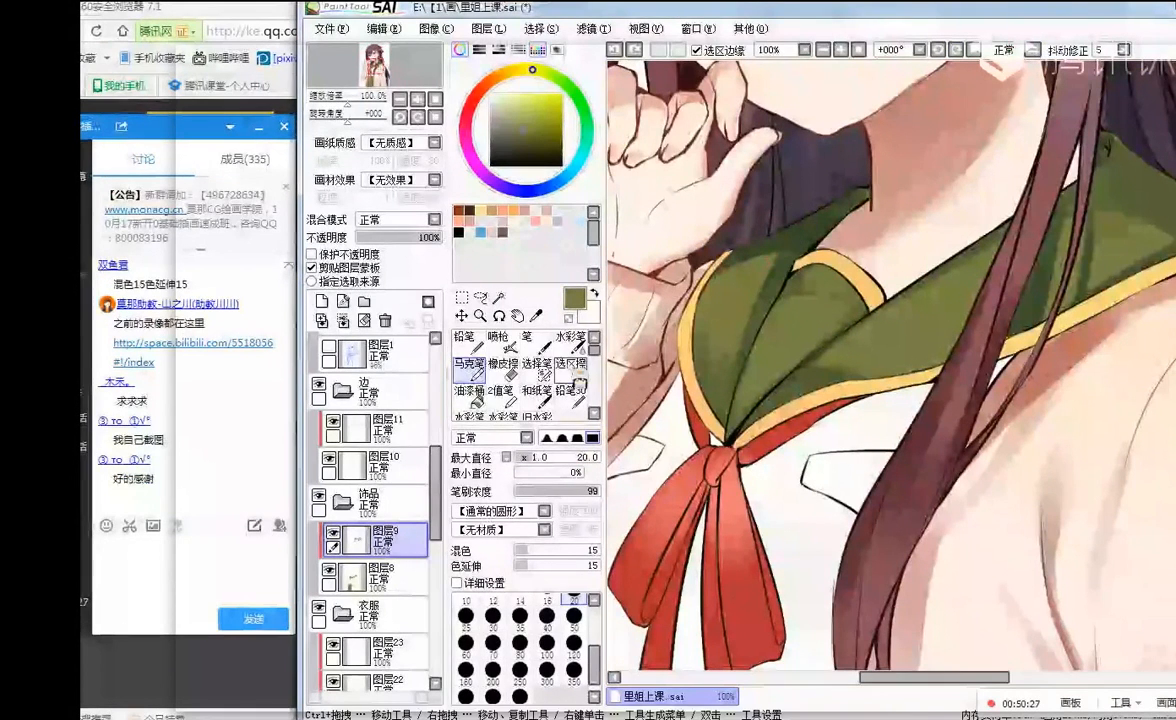
{"action": "scroll", "coordinate": [570, 350], "scroll_direction": "down", "scroll_amount": 3}
{"action": "left_click", "coordinate": [569, 384]}
{"action": "left_click", "coordinate": [538, 456]}
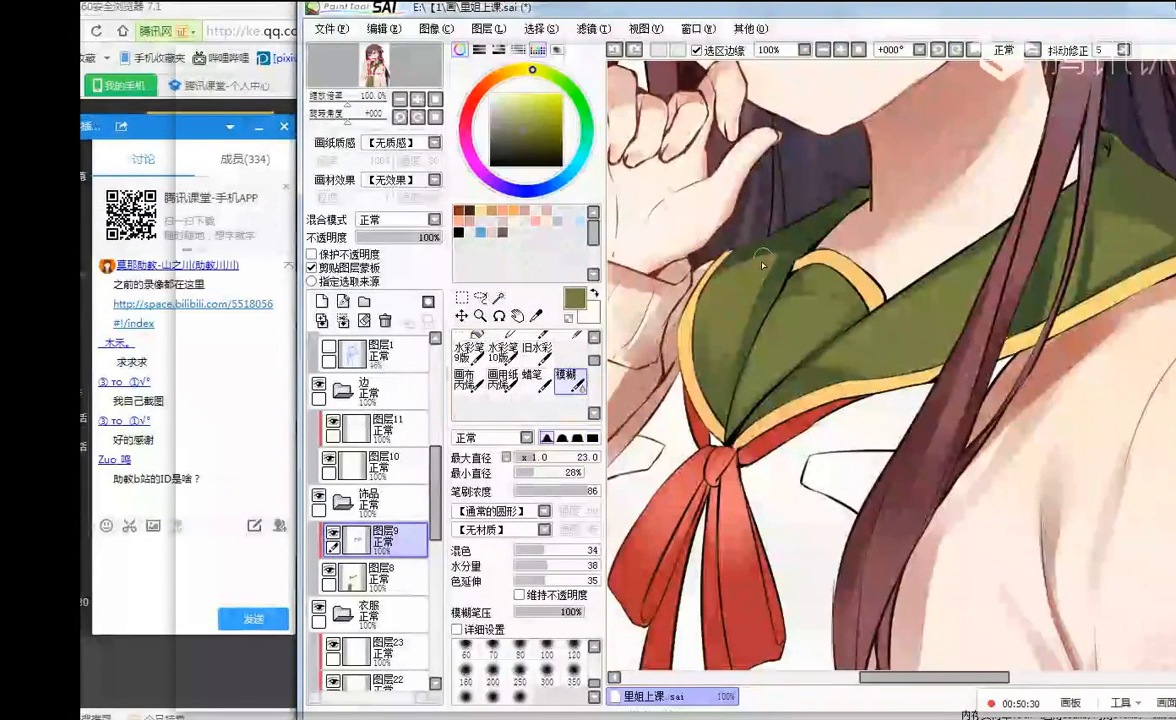
{"action": "left_click_drag", "start_coordinate": [708, 287], "coordinate": [770, 250]}
{"action": "left_click_drag", "start_coordinate": [697, 279], "coordinate": [873, 243]}
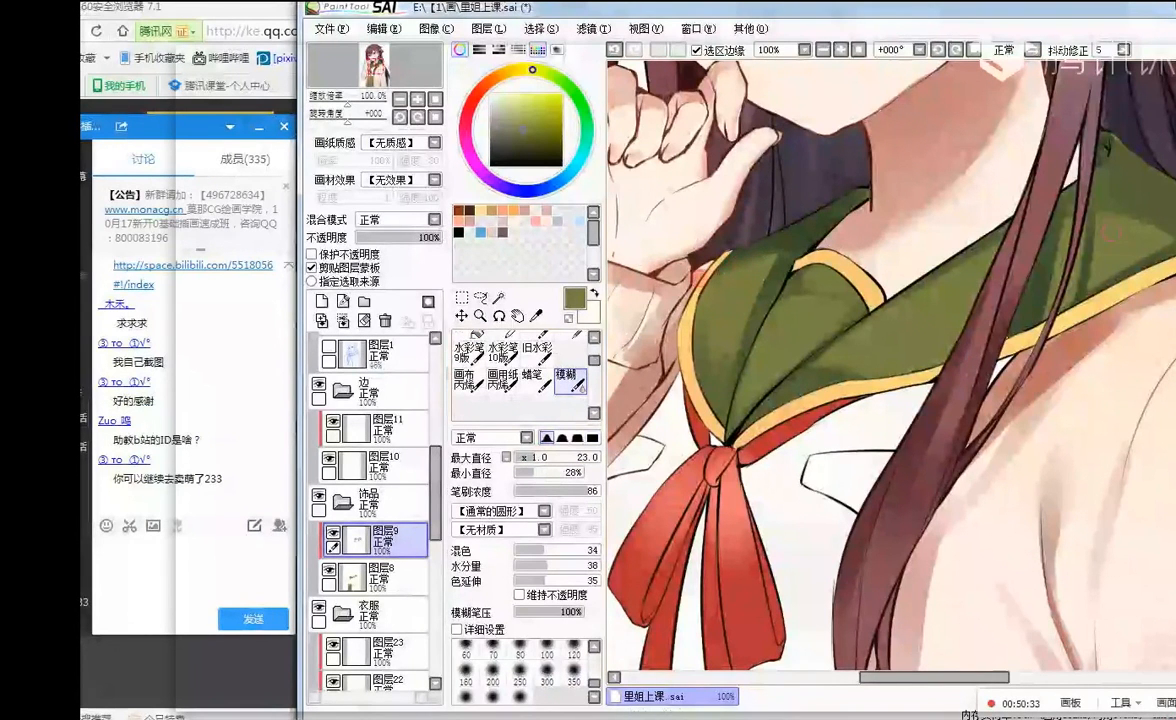
{"action": "left_click_drag", "start_coordinate": [1013, 201], "coordinate": [1172, 236]}
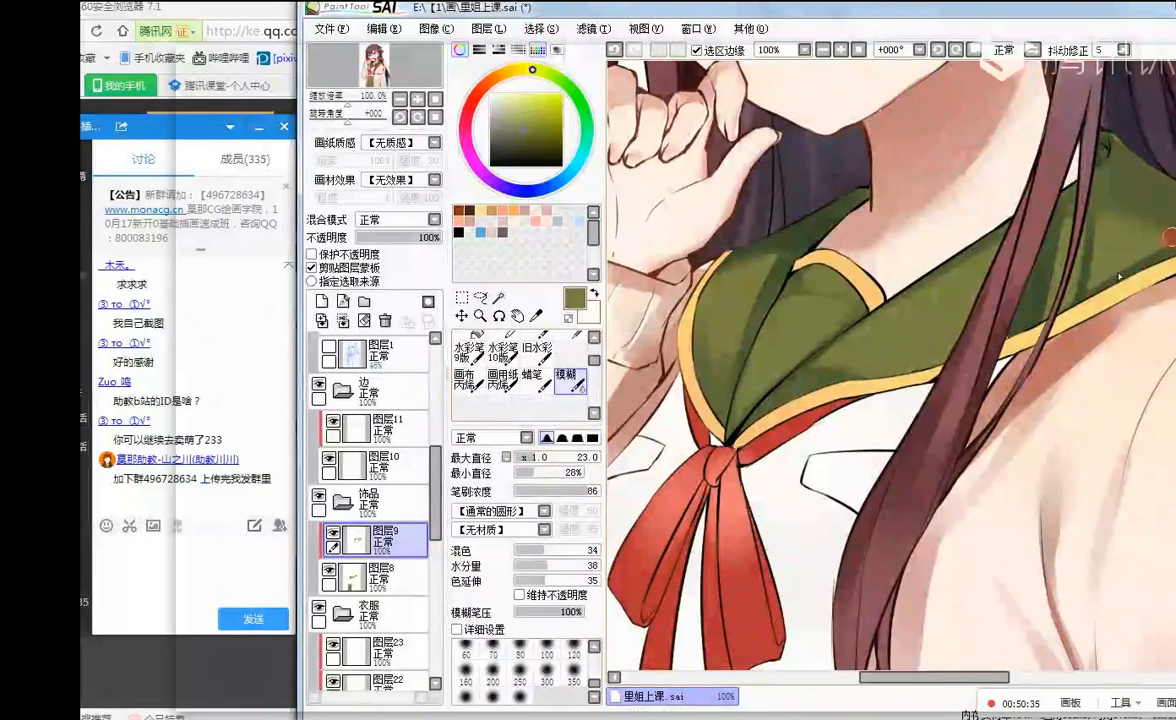
- Check the blended collar shading both close up and from farther out
{"action": "key", "text": "Page_Down"}
{"action": "key", "text": "Page_Down"}
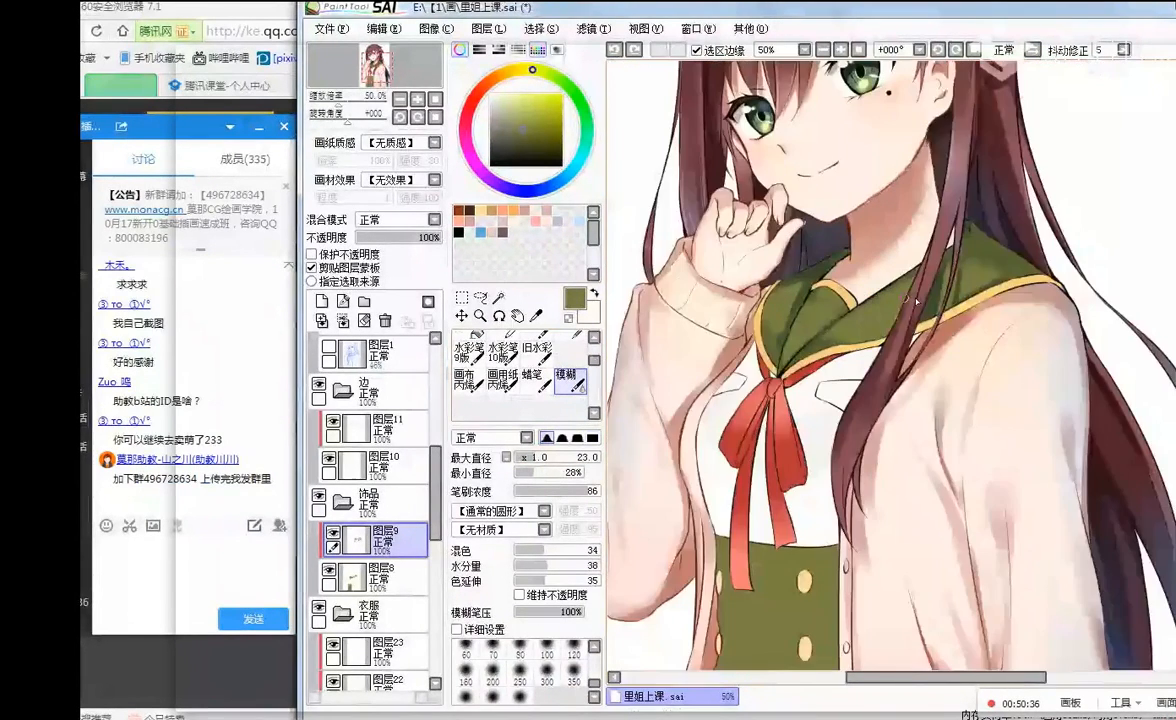
{"action": "key", "text": "Page_Up"}
{"action": "key", "text": "Page_Up"}
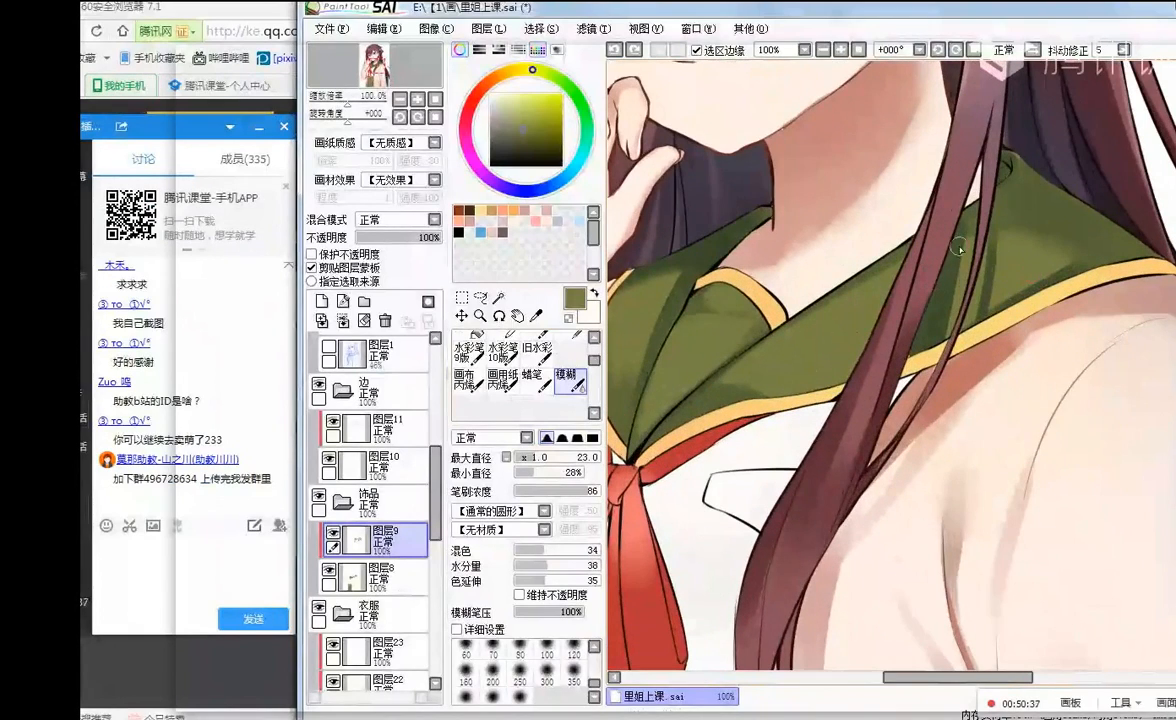
{"action": "key", "text": "Page_Down"}
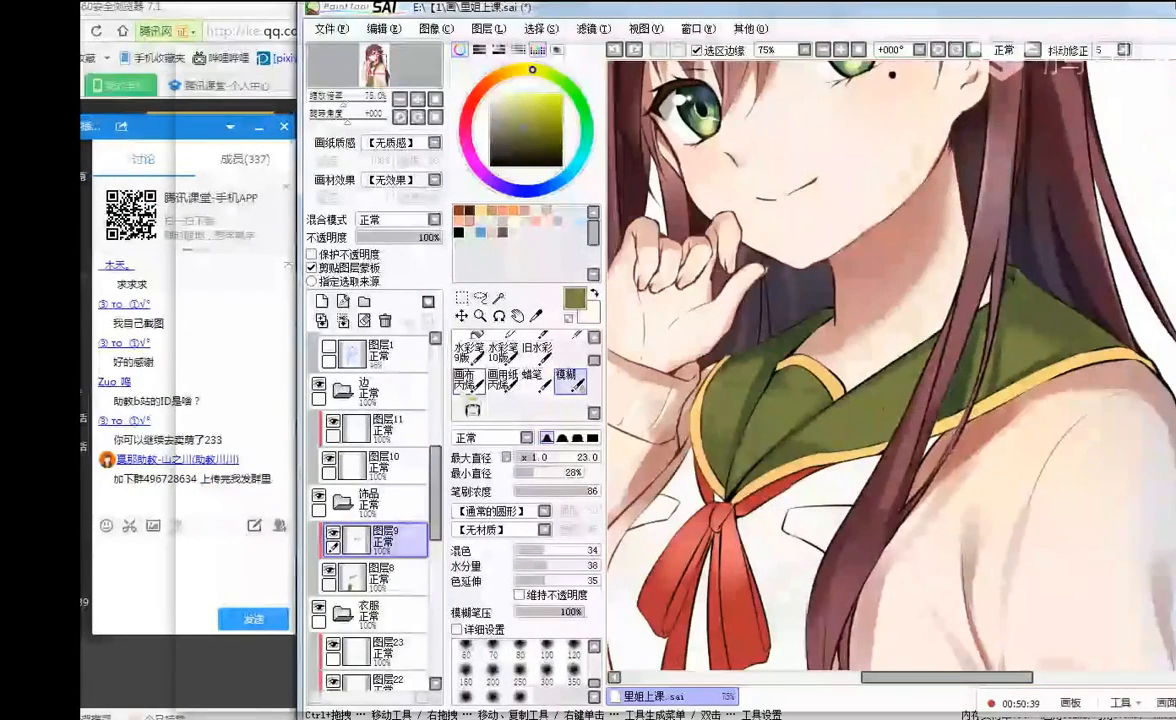
{"action": "left_click_drag", "start_coordinate": [433, 470], "coordinate": [433, 493]}
- Sample the collar's shadow green, adjust it to a more saturated green, and choose the marker for shading the skirt
{"action": "right_click", "coordinate": [797, 343]}
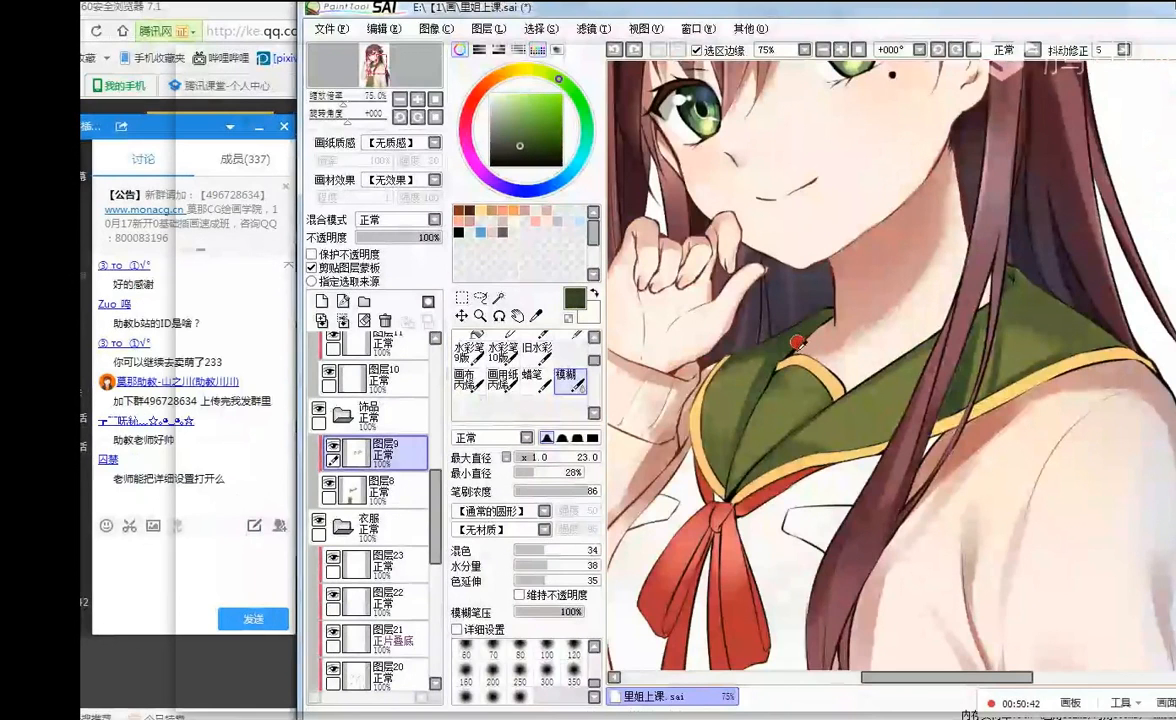
{"action": "key", "text": "Page_Down"}
{"action": "key", "text": "Page_Down"}
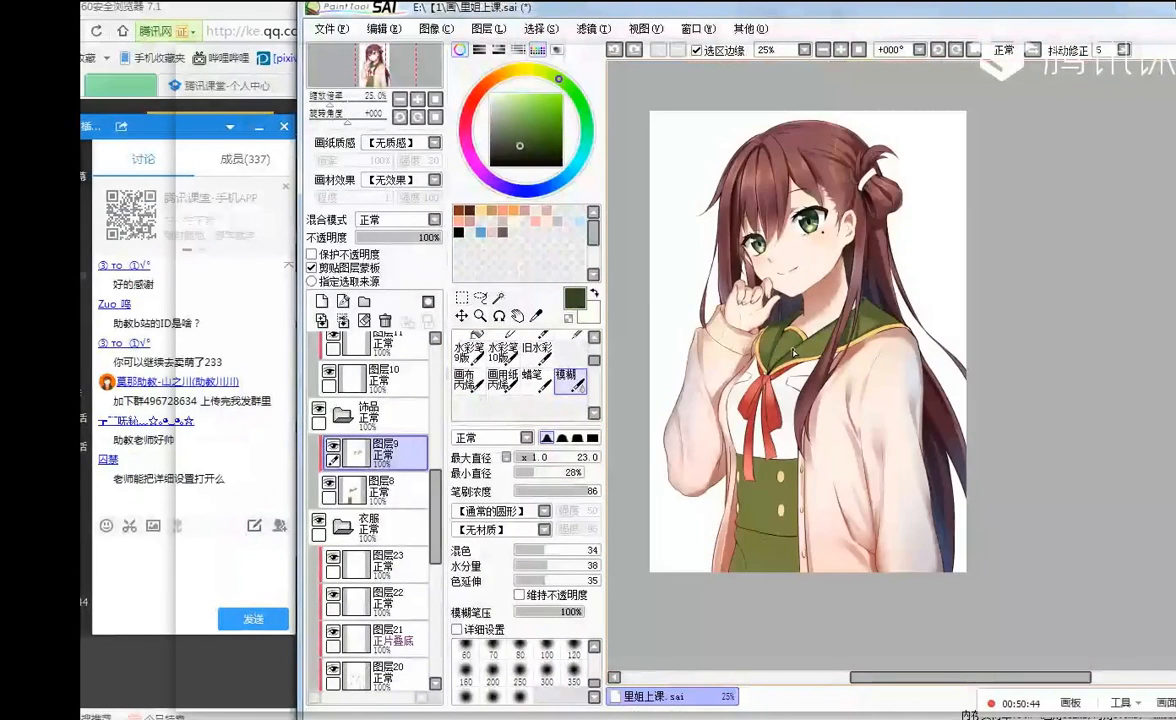
{"action": "scroll", "coordinate": [780, 466], "scroll_direction": "up", "scroll_amount": 2}
{"action": "scroll", "coordinate": [800, 420], "scroll_direction": "down", "scroll_amount": 3}
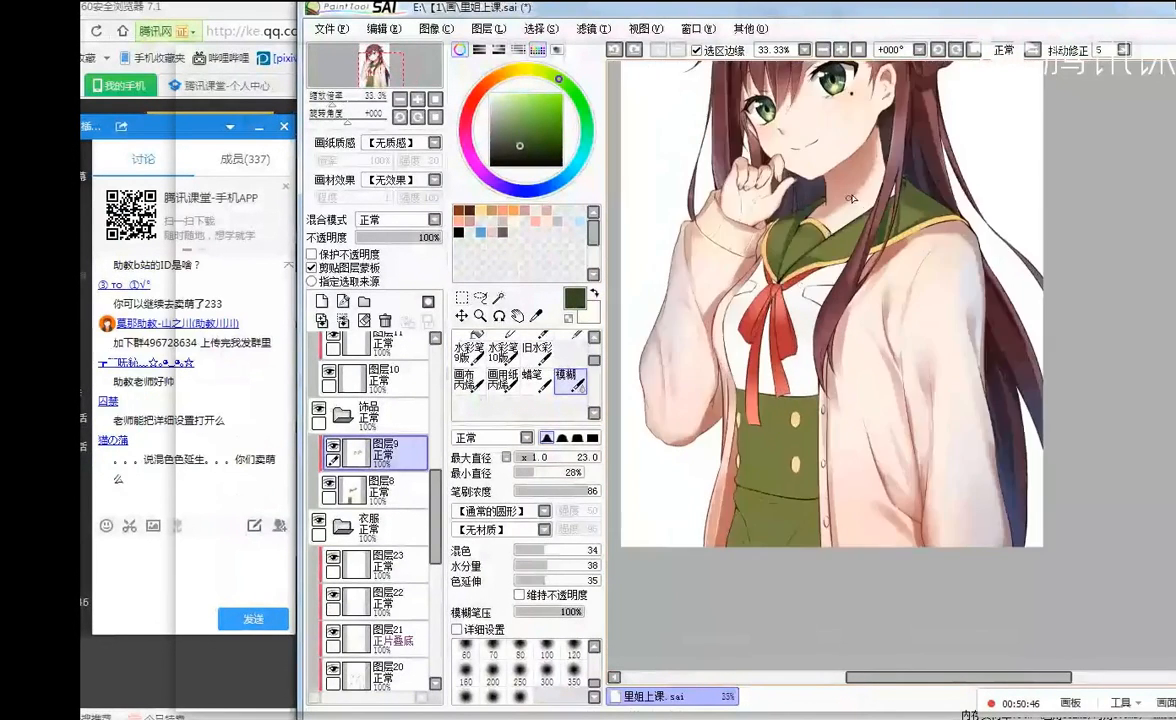
{"action": "scroll", "coordinate": [790, 388], "scroll_direction": "up", "scroll_amount": 1}
{"action": "scroll", "coordinate": [791, 388], "scroll_direction": "up", "scroll_amount": 1}
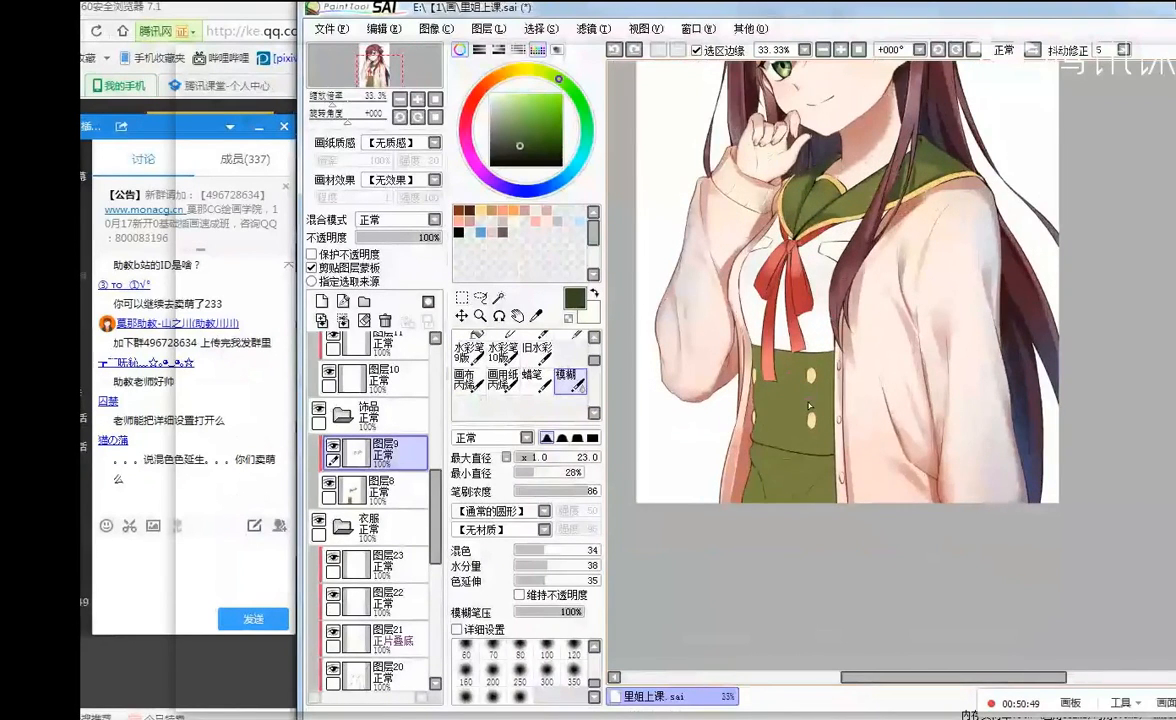
{"action": "scroll", "coordinate": [794, 384], "scroll_direction": "up", "scroll_amount": 1}
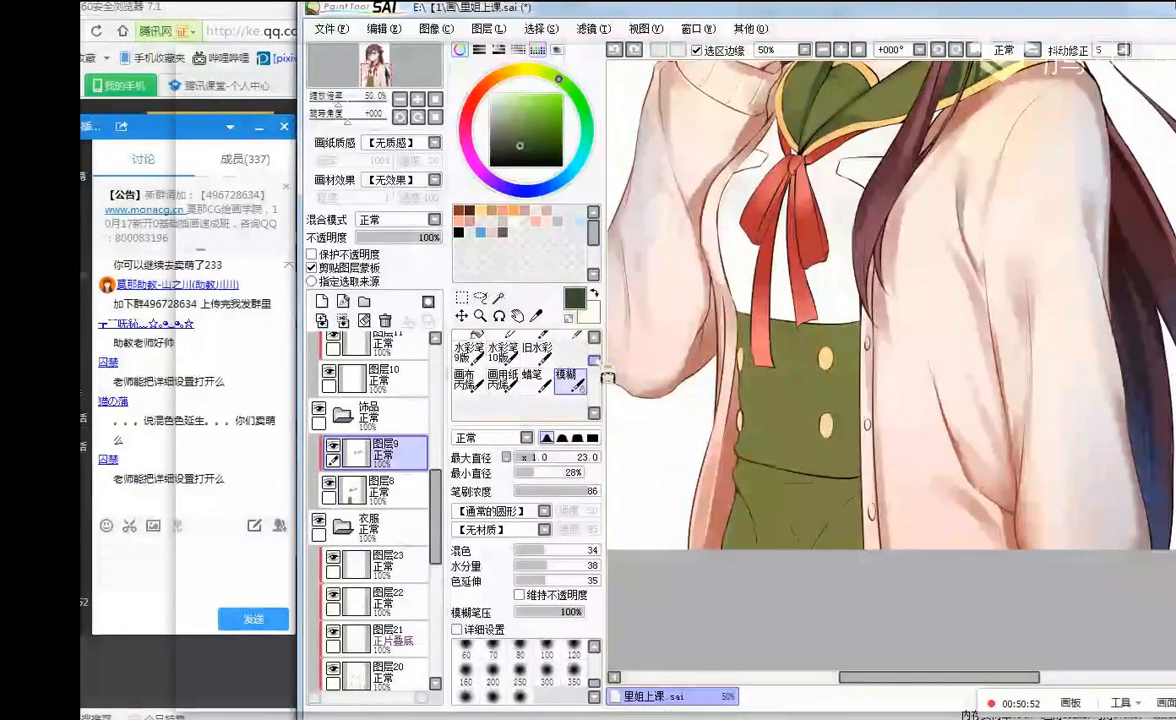
{"action": "left_click_drag", "start_coordinate": [593, 360], "coordinate": [593, 340]}
{"action": "left_click", "coordinate": [468, 342]}
{"action": "left_click", "coordinate": [529, 147]}
{"action": "left_click", "coordinate": [573, 91]}
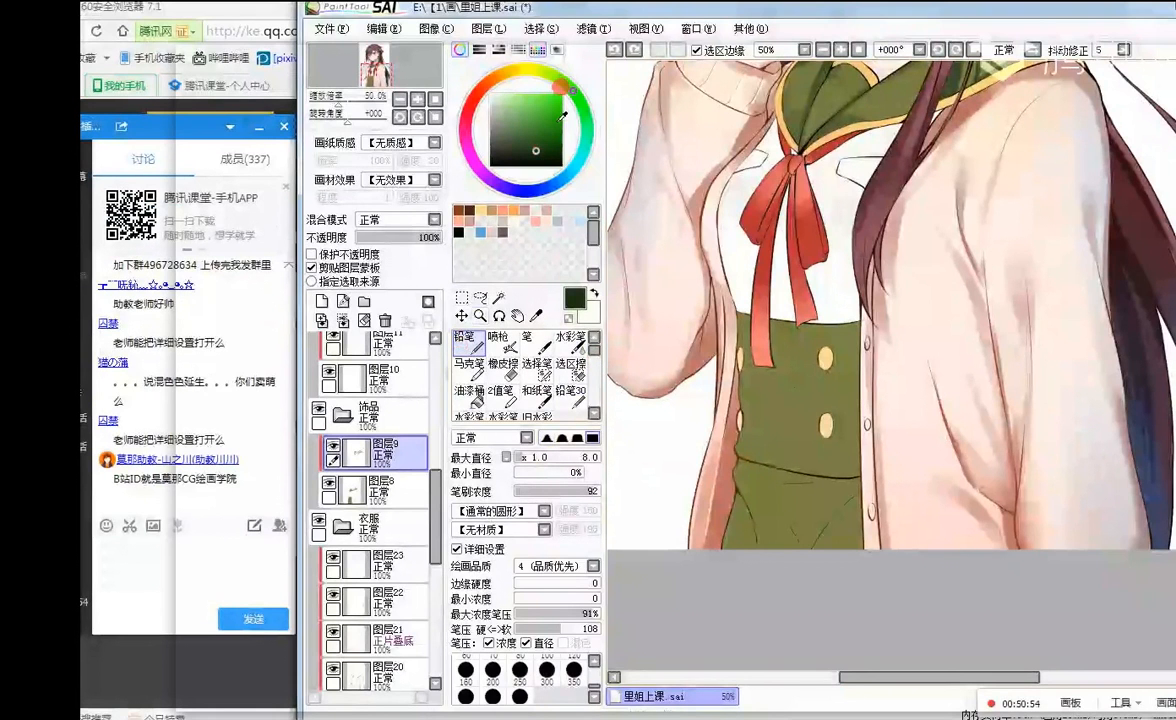
{"action": "left_click", "coordinate": [470, 366]}
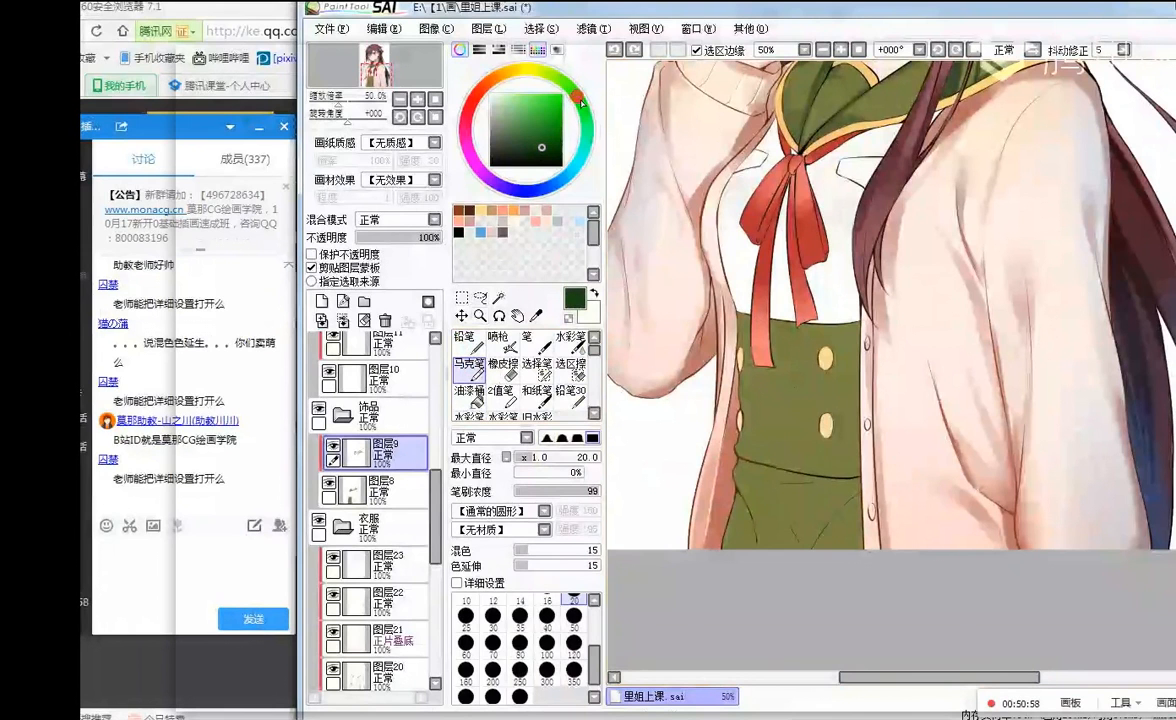
- Shift the dark green's hue toward yellow and paint the shadow just below the skirt's high waistband with the marker (马克笔)
{"action": "key", "text": "ctrl+z"}
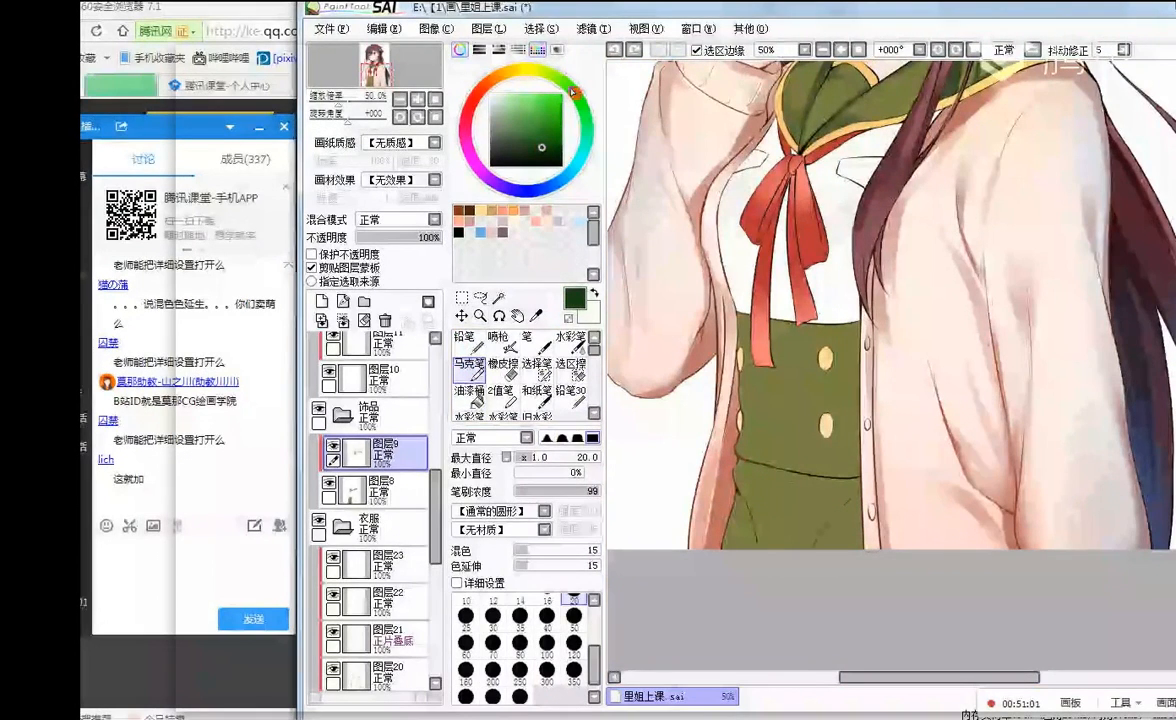
{"action": "left_click_drag", "start_coordinate": [572, 91], "coordinate": [566, 84]}
{"action": "left_click_drag", "start_coordinate": [742, 475], "coordinate": [814, 496]}
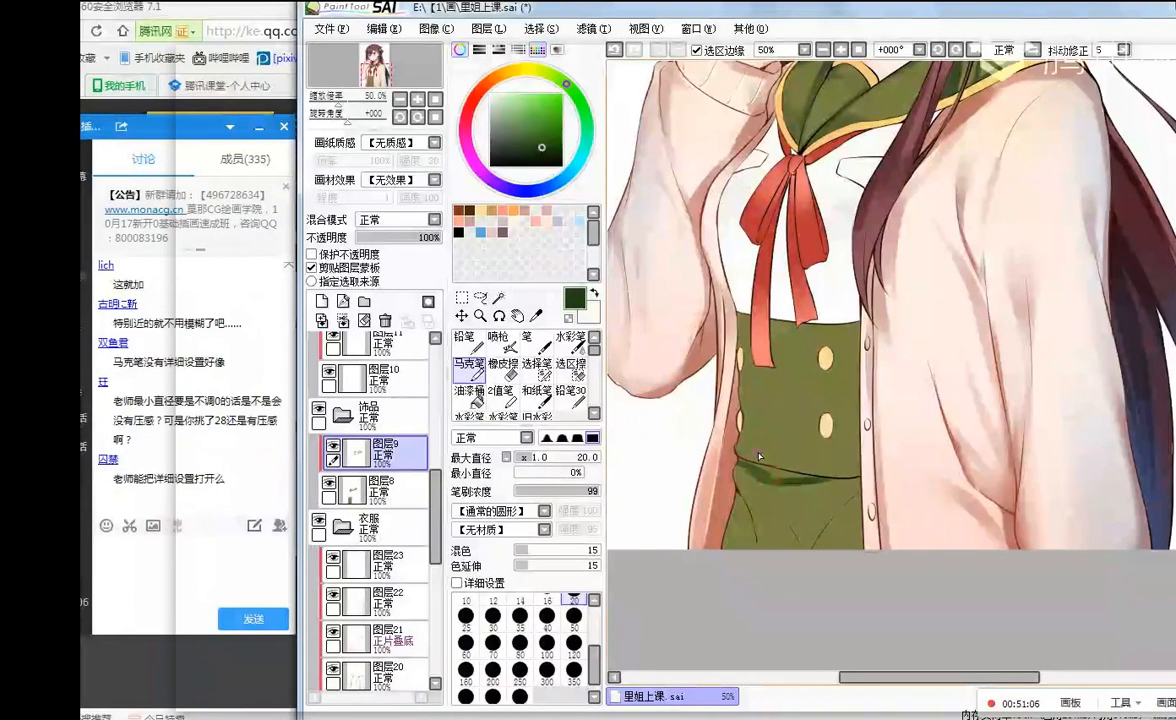
{"action": "left_click_drag", "start_coordinate": [765, 476], "coordinate": [740, 468]}
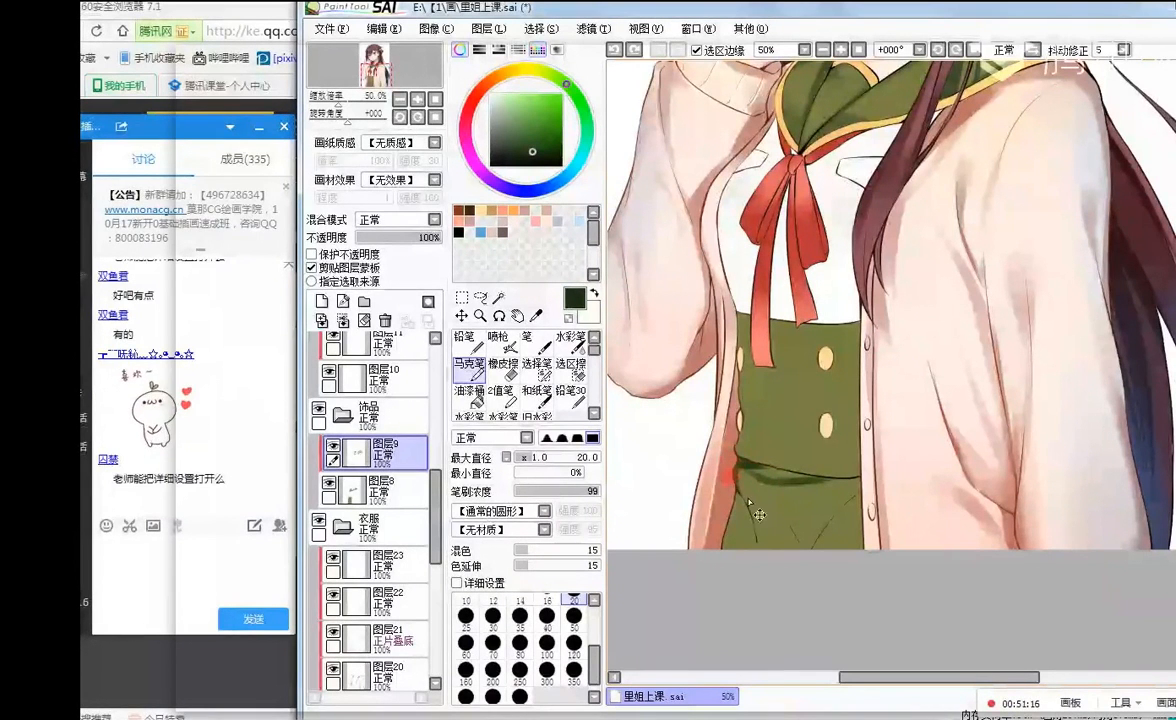
- Paint dark green fold shadows running down the lower skirt from the waistband with the marker at diameter 20, redoing unsatisfactory strokes
{"action": "left_click_drag", "start_coordinate": [743, 491], "coordinate": [756, 562]}
{"action": "left_click_drag", "start_coordinate": [748, 504], "coordinate": [754, 545]}
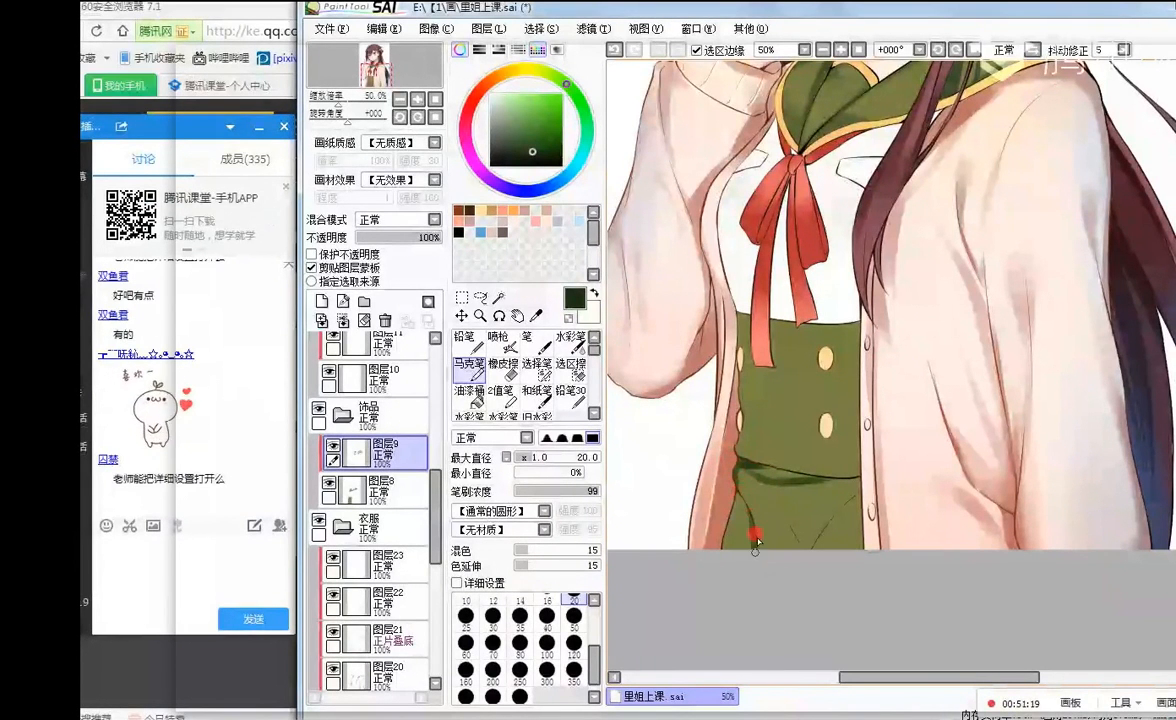
{"action": "key", "text": "ctrl+z"}
{"action": "left_click_drag", "start_coordinate": [769, 498], "coordinate": [798, 542]}
{"action": "key", "text": "ctrl+z"}
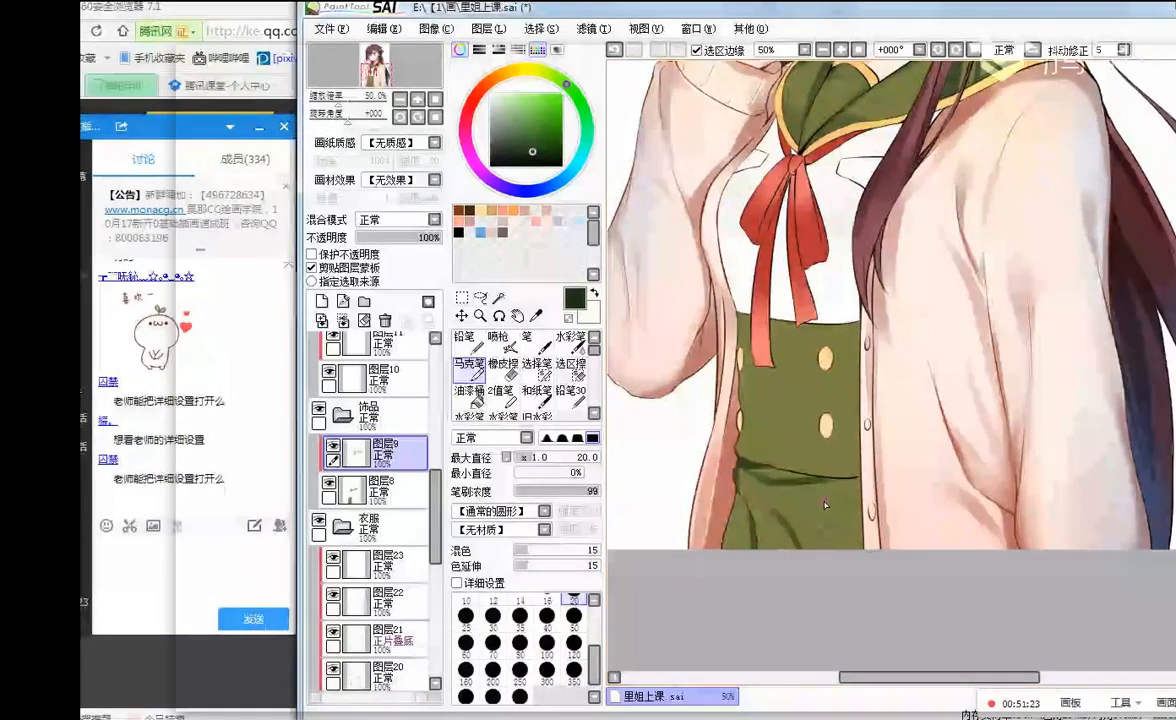
{"action": "left_click_drag", "start_coordinate": [788, 478], "coordinate": [742, 470]}
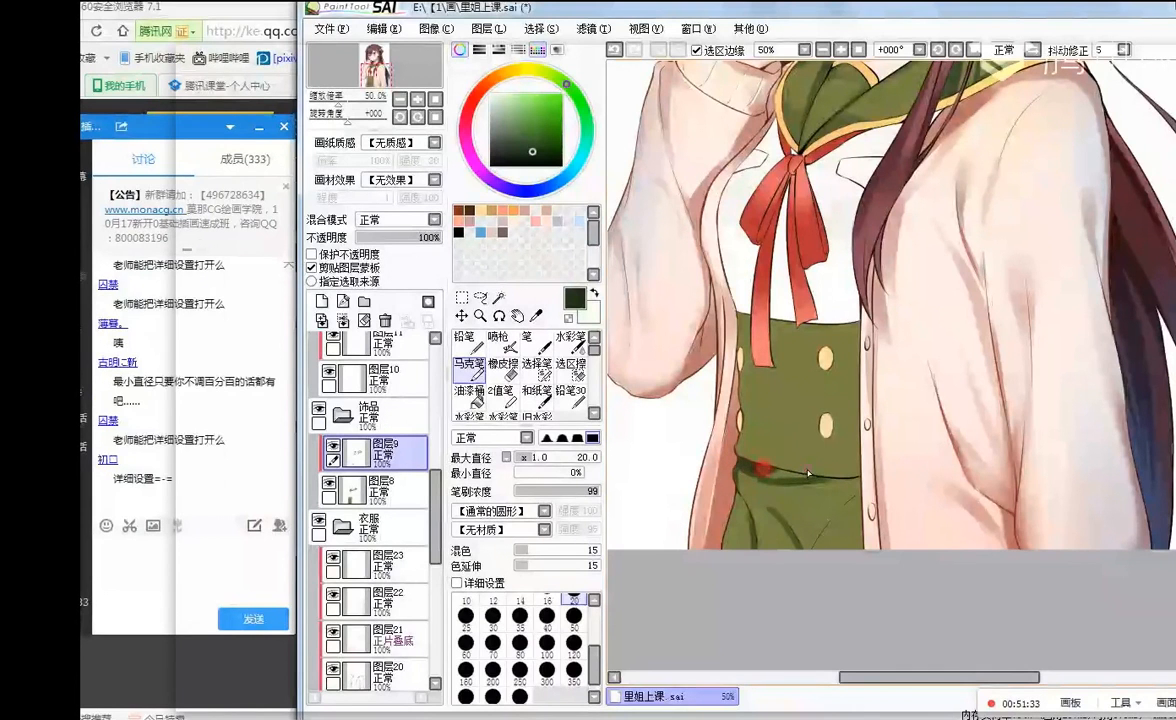
{"action": "mouse_move", "coordinate": [871, 486]}
{"action": "left_mouse_down"}
{"action": "mouse_move", "coordinate": [834, 520]}
{"action": "mouse_move", "coordinate": [856, 486]}
{"action": "mouse_move", "coordinate": [824, 481]}
{"action": "mouse_move", "coordinate": [854, 538]}
{"action": "left_mouse_up"}
{"action": "key", "text": "ctrl+z"}
{"action": "key", "text": "ctrl+z"}
- Set the marker's maximum diameter to 59 and paint a long dark green shadow down the skirt beside the cardigan's buttoned edge
{"action": "left_click", "coordinate": [547, 457]}
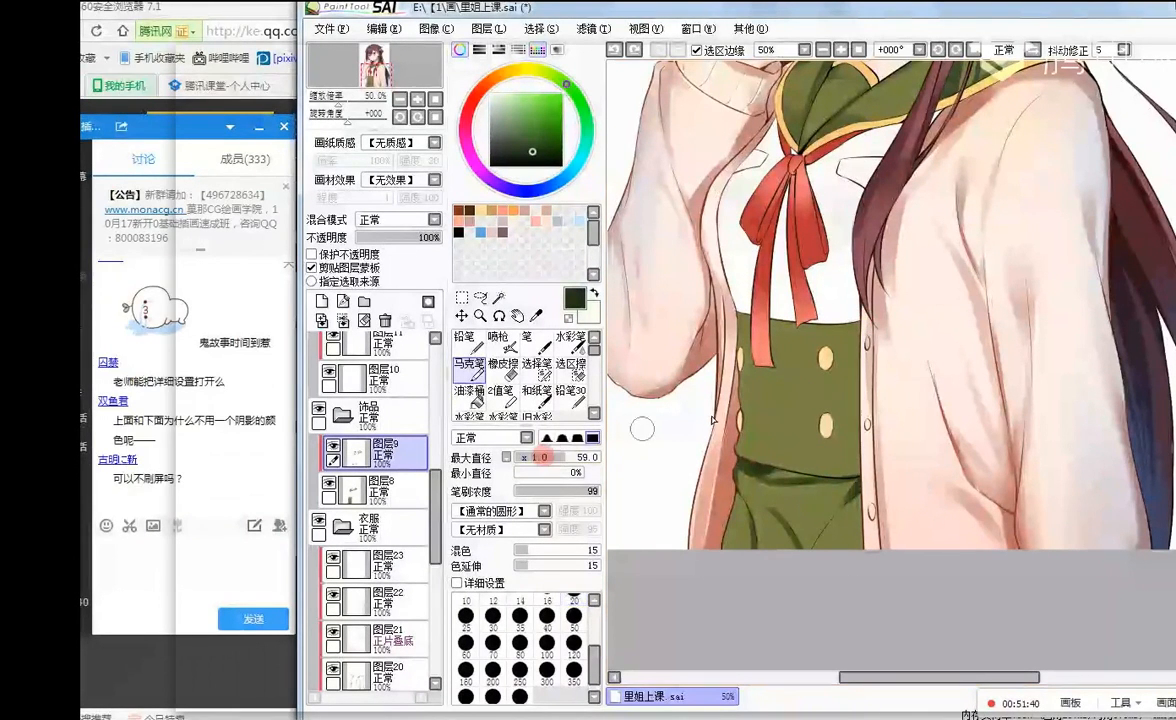
{"action": "left_click_drag", "start_coordinate": [873, 327], "coordinate": [864, 575]}
{"action": "key", "text": "ctrl+z"}
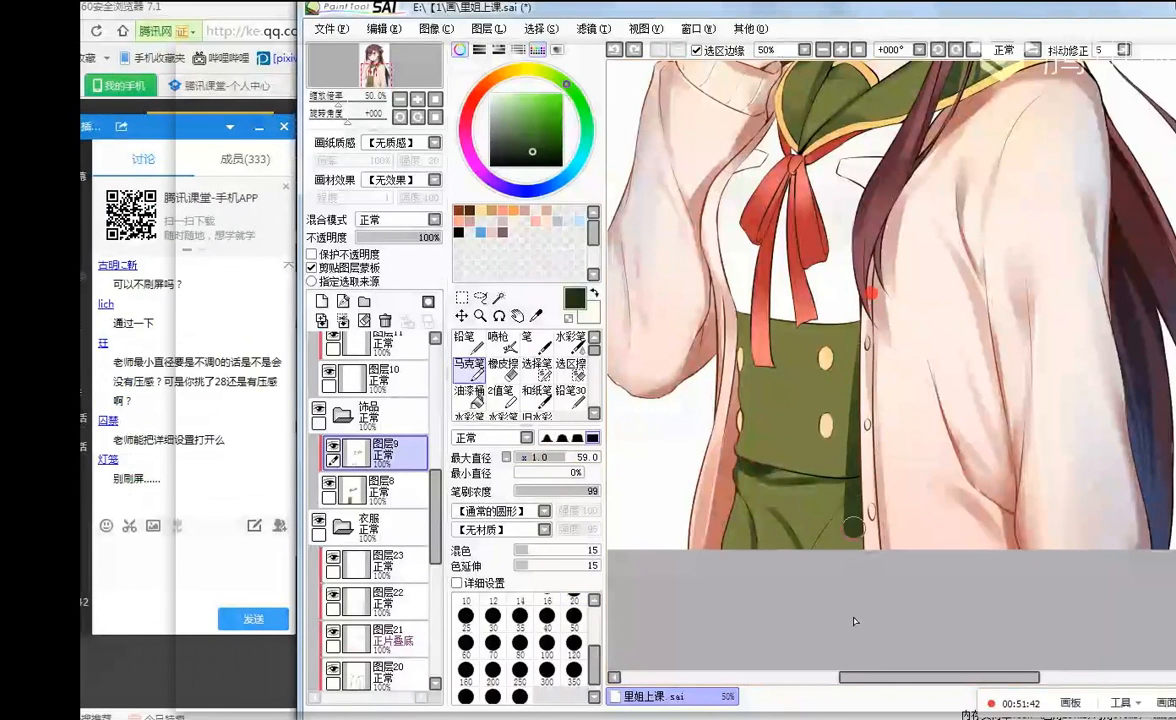
{"action": "key", "text": "ctrl+z"}
{"action": "key", "text": "ctrl+z"}
{"action": "left_click_drag", "start_coordinate": [866, 322], "coordinate": [862, 630]}
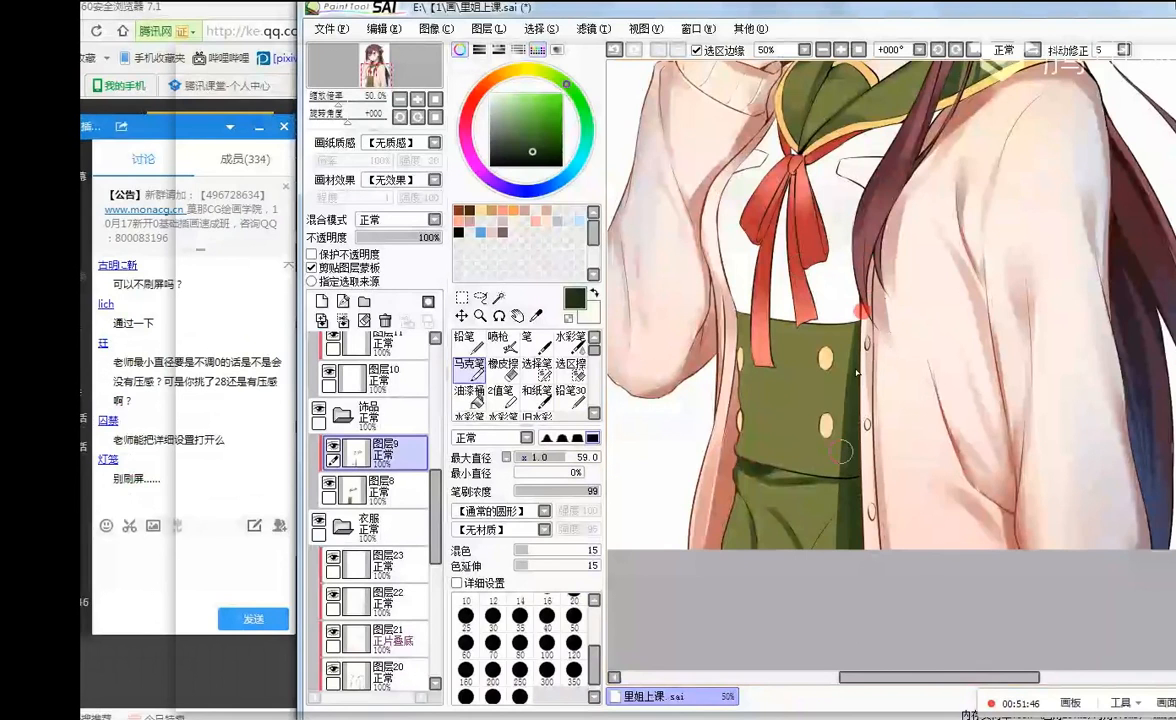
{"action": "mouse_move", "coordinate": [866, 375]}
{"action": "left_mouse_down"}
{"action": "mouse_move", "coordinate": [856, 601]}
{"action": "mouse_move", "coordinate": [846, 591]}
{"action": "left_mouse_up"}
{"action": "key", "text": "ctrl+z"}
- Sample the skirt's base olive green and soften the long shadow beside the cardigan with the blur brush (模糊) at diameter 100
{"action": "right_click", "coordinate": [808, 450]}
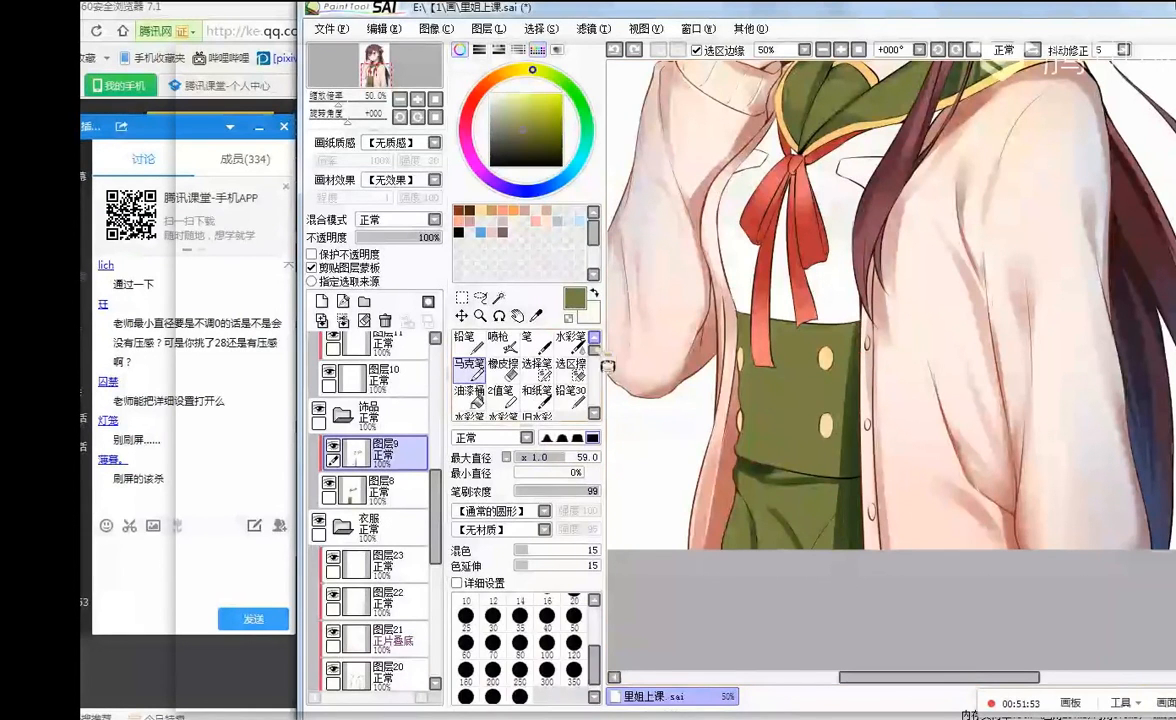
{"action": "scroll", "coordinate": [580, 375], "scroll_direction": "down", "scroll_amount": 2}
{"action": "left_click", "coordinate": [565, 410]}
{"action": "left_click_drag", "start_coordinate": [875, 390], "coordinate": [869, 549]}
{"action": "left_click_drag", "start_coordinate": [849, 450], "coordinate": [845, 601]}
{"action": "left_click_drag", "start_coordinate": [850, 538], "coordinate": [856, 583]}
{"action": "left_click_drag", "start_coordinate": [876, 400], "coordinate": [871, 430]}
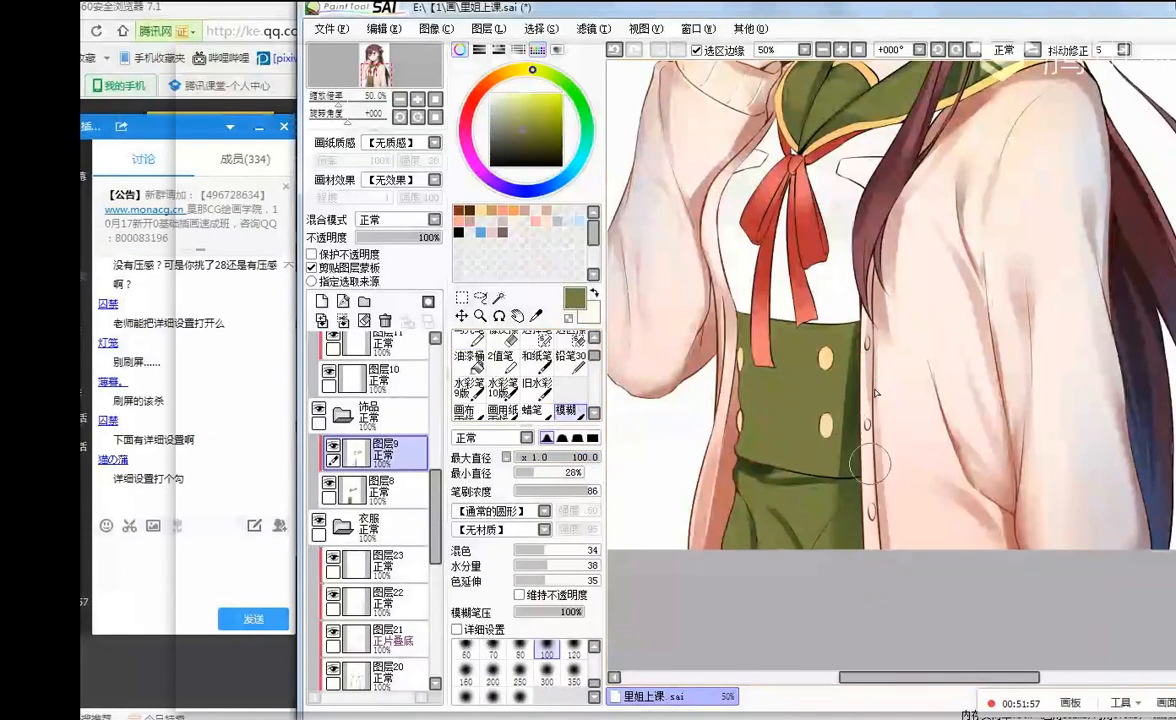
{"action": "left_click_drag", "start_coordinate": [881, 322], "coordinate": [866, 412]}
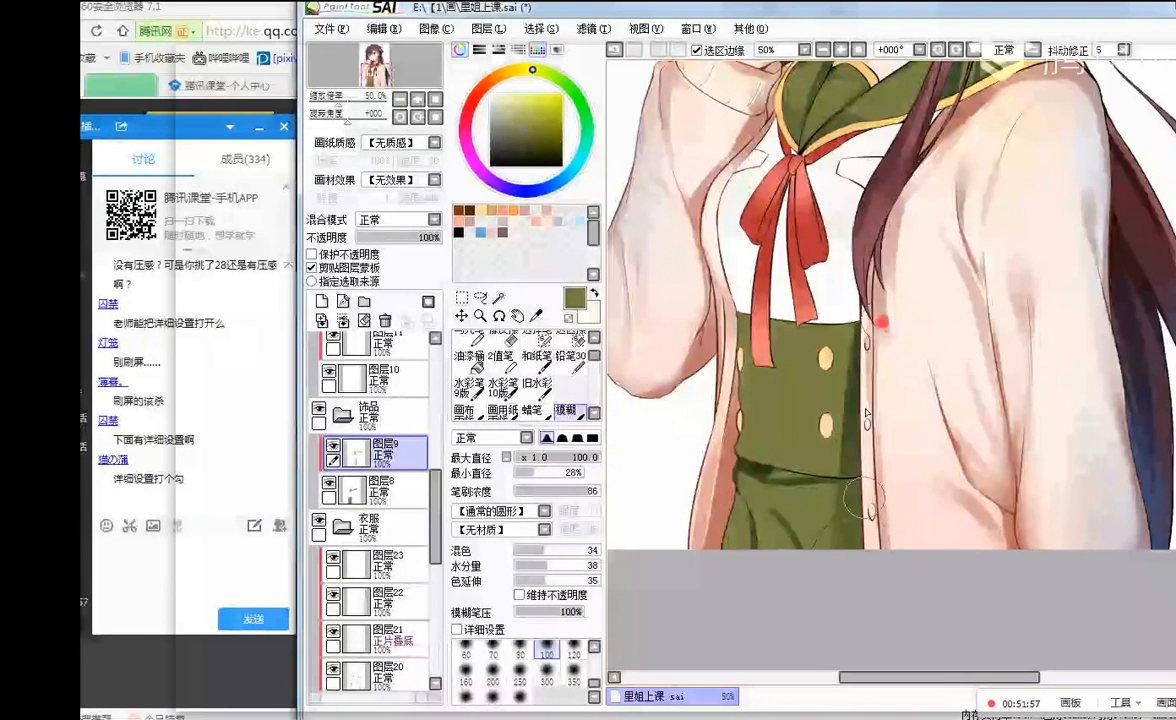
- Darken the seam under the waistband using the pencil (铅笔) at diameter 8 with dark green sampled from the skirt's shadow
{"action": "scroll", "coordinate": [525, 370], "scroll_direction": "up", "scroll_amount": 2}
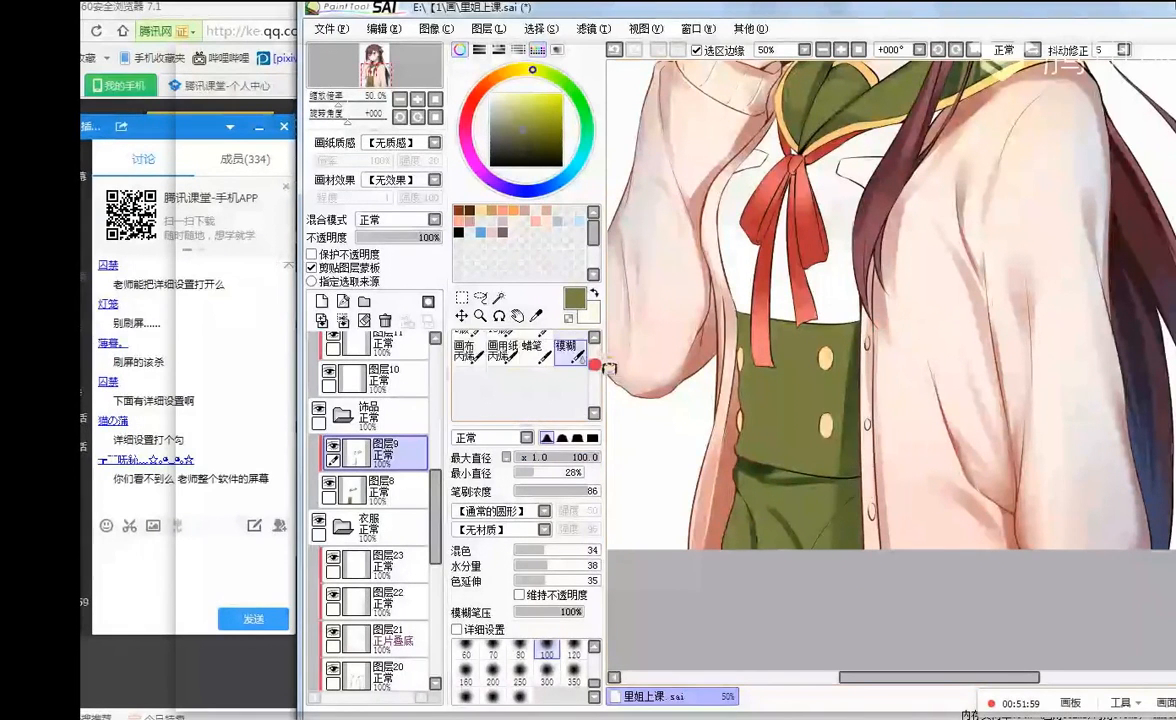
{"action": "left_click", "coordinate": [468, 339]}
{"action": "scroll", "coordinate": [769, 398], "scroll_direction": "down", "scroll_amount": 1}
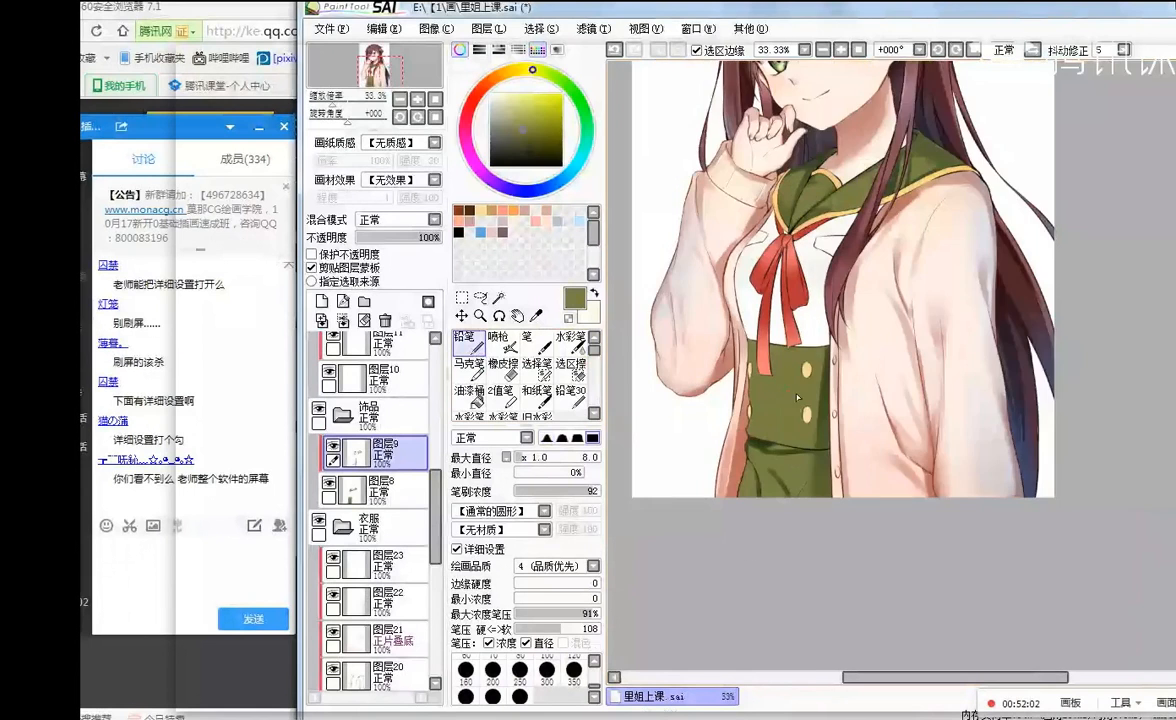
{"action": "scroll", "coordinate": [834, 362], "scroll_direction": "up", "scroll_amount": 1}
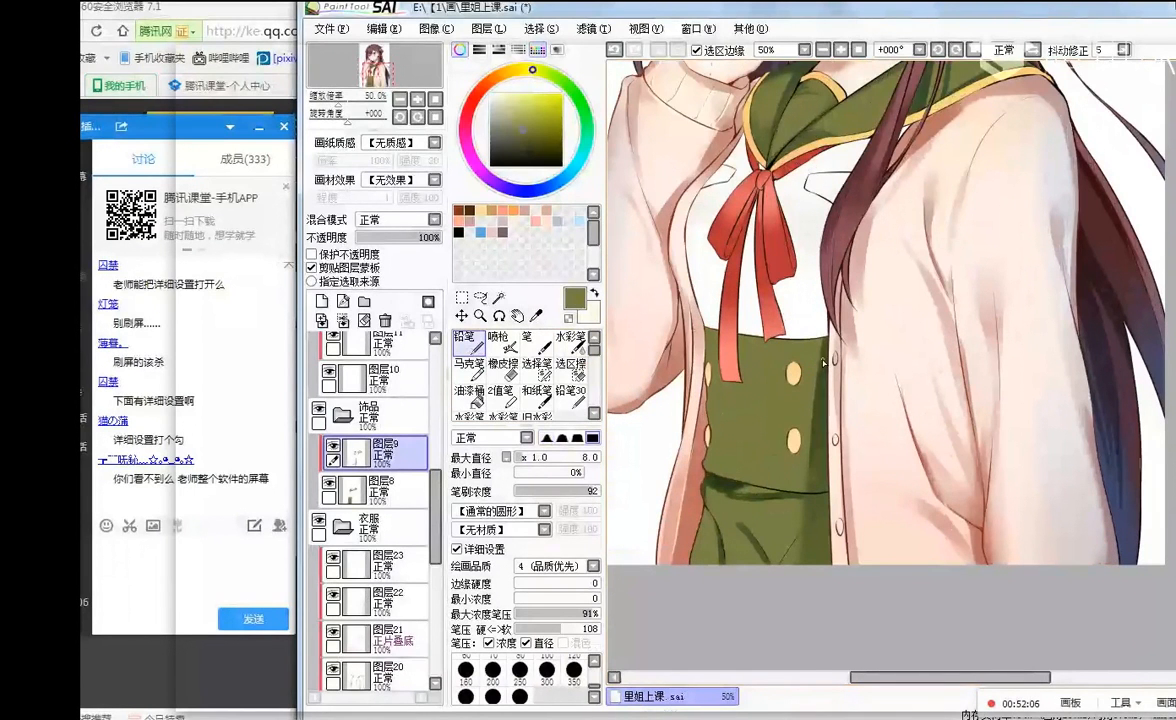
{"action": "left_click", "coordinate": [723, 485], "text": "alt"}
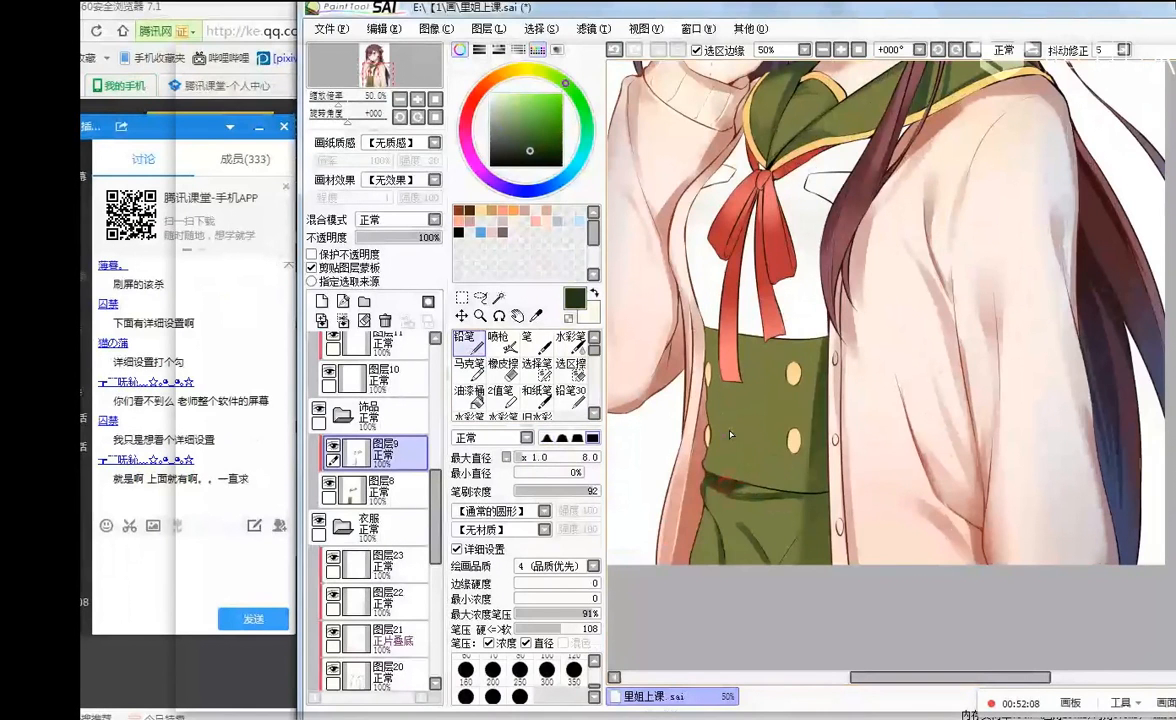
{"action": "left_click_drag", "start_coordinate": [707, 481], "coordinate": [827, 491]}
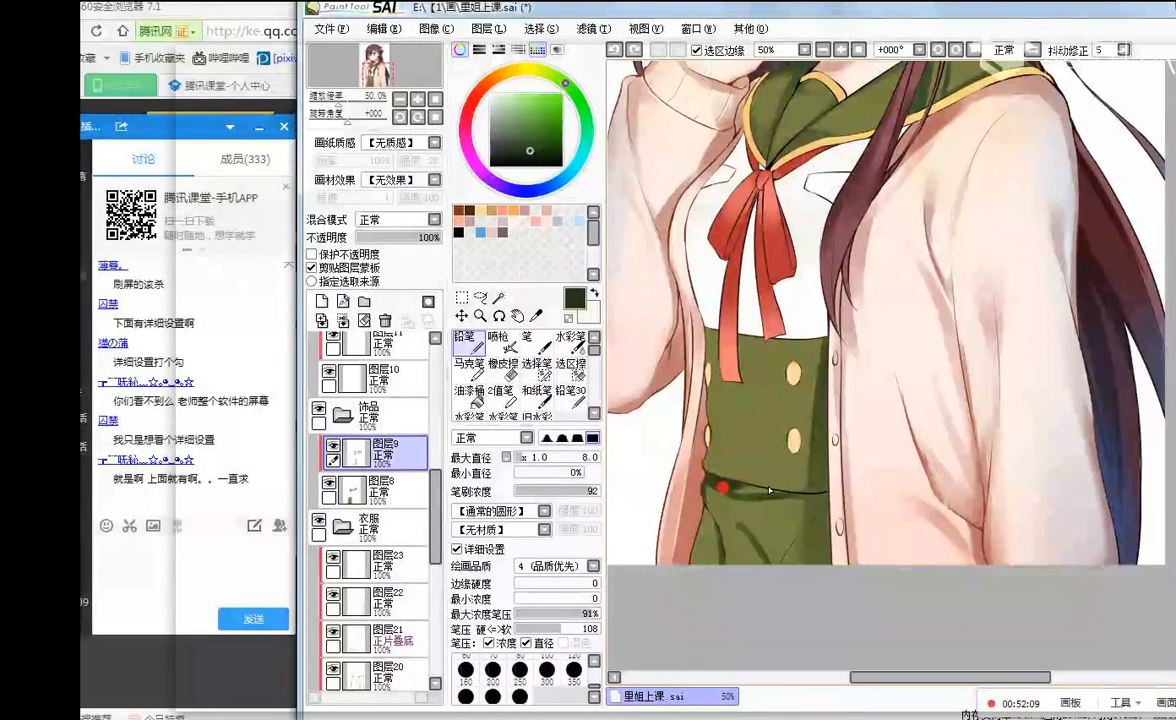
- Add more fold shadow to the lower skirt with the marker (马克笔) at diameter 30
{"action": "left_click", "coordinate": [470, 364]}
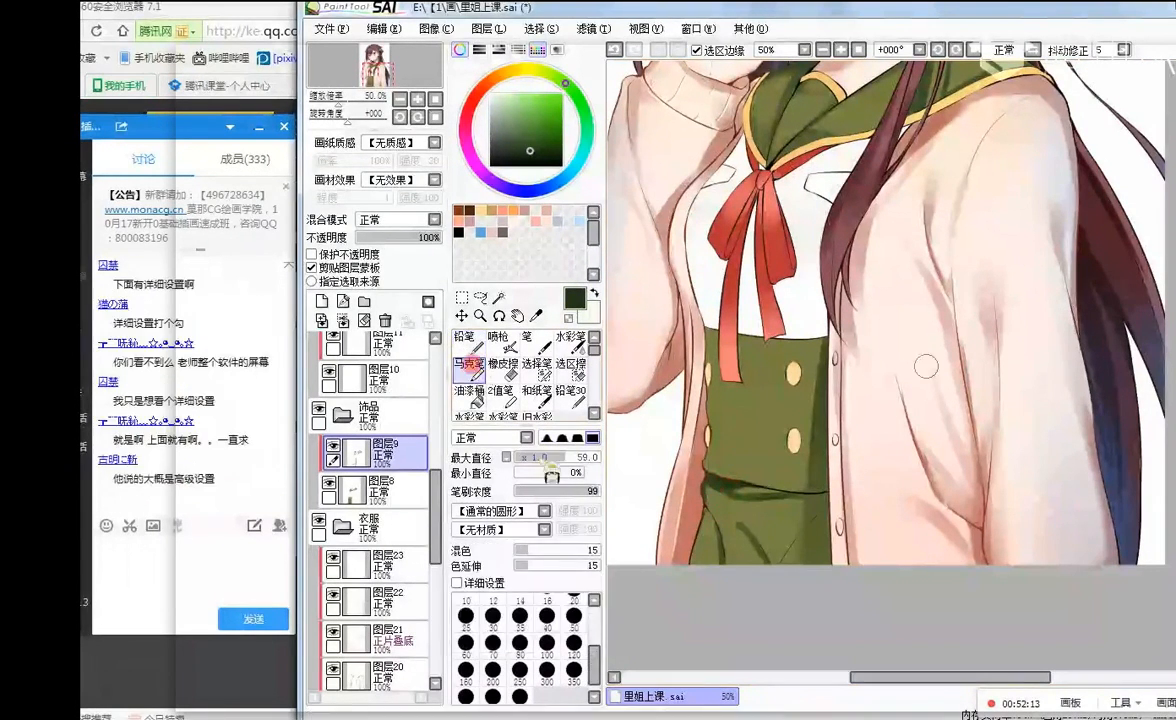
{"action": "left_click", "coordinate": [493, 617]}
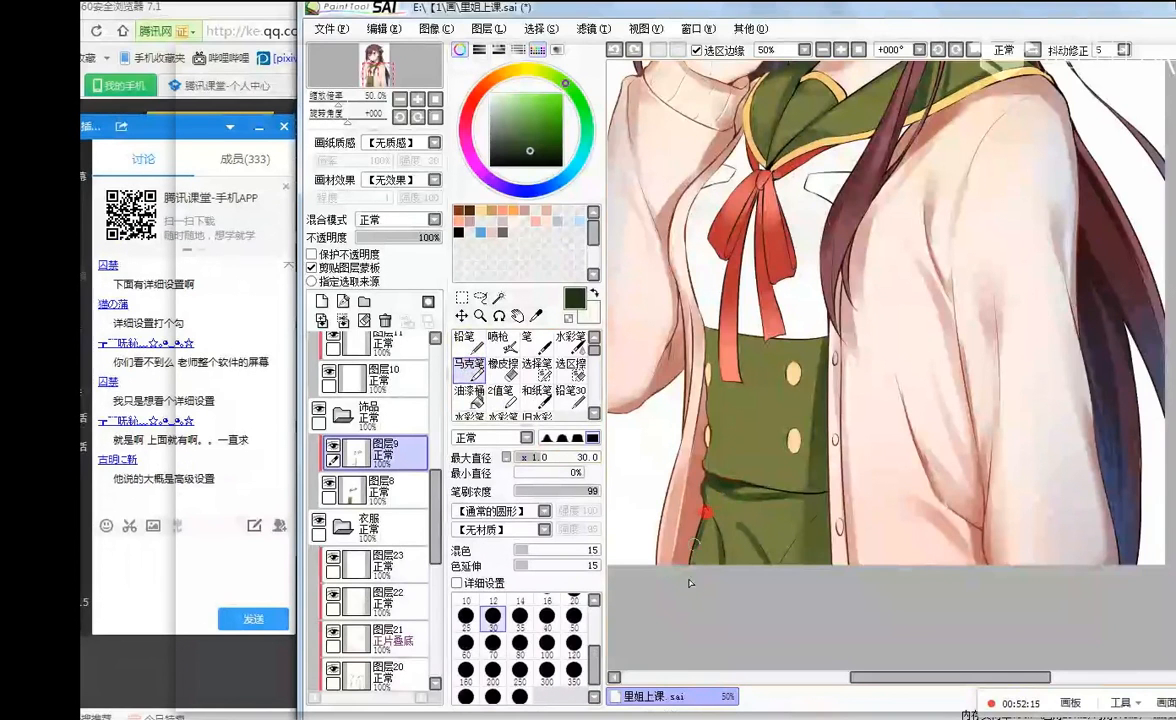
{"action": "left_click_drag", "start_coordinate": [811, 523], "coordinate": [781, 586]}
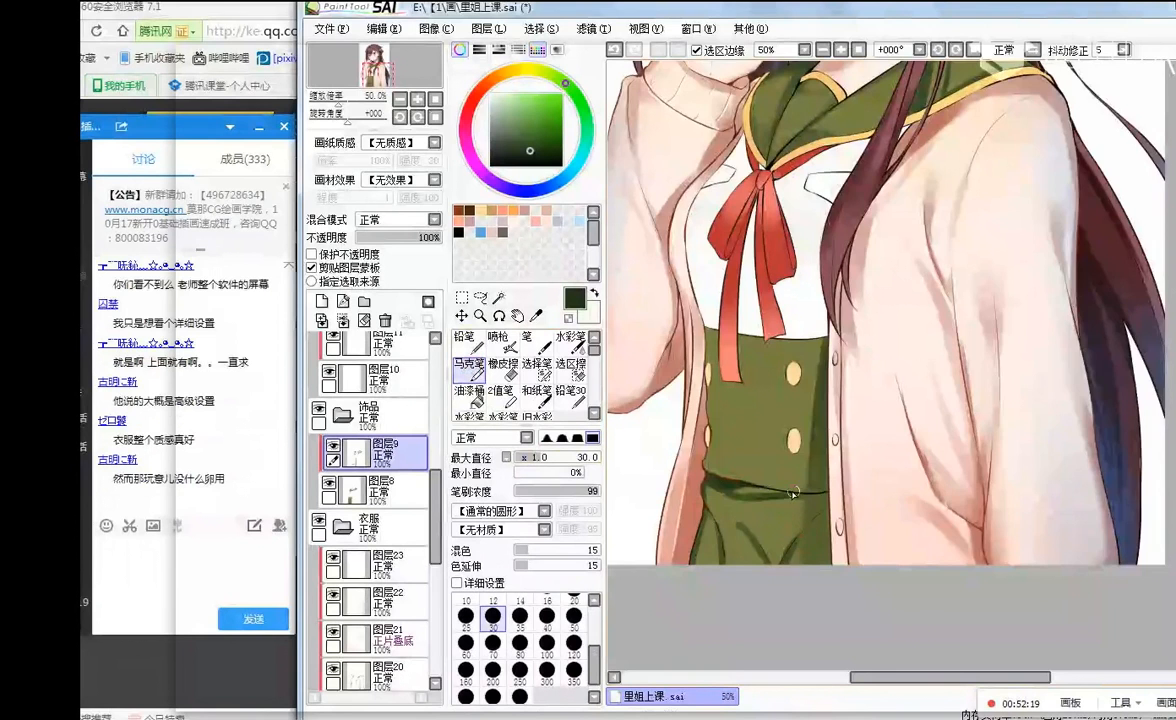
- Sample the base olive green and soften the lower skirt's fold shadows with the blur brush (模糊) at diameter 54
{"action": "scroll", "coordinate": [793, 492], "scroll_direction": "down", "scroll_amount": 1}
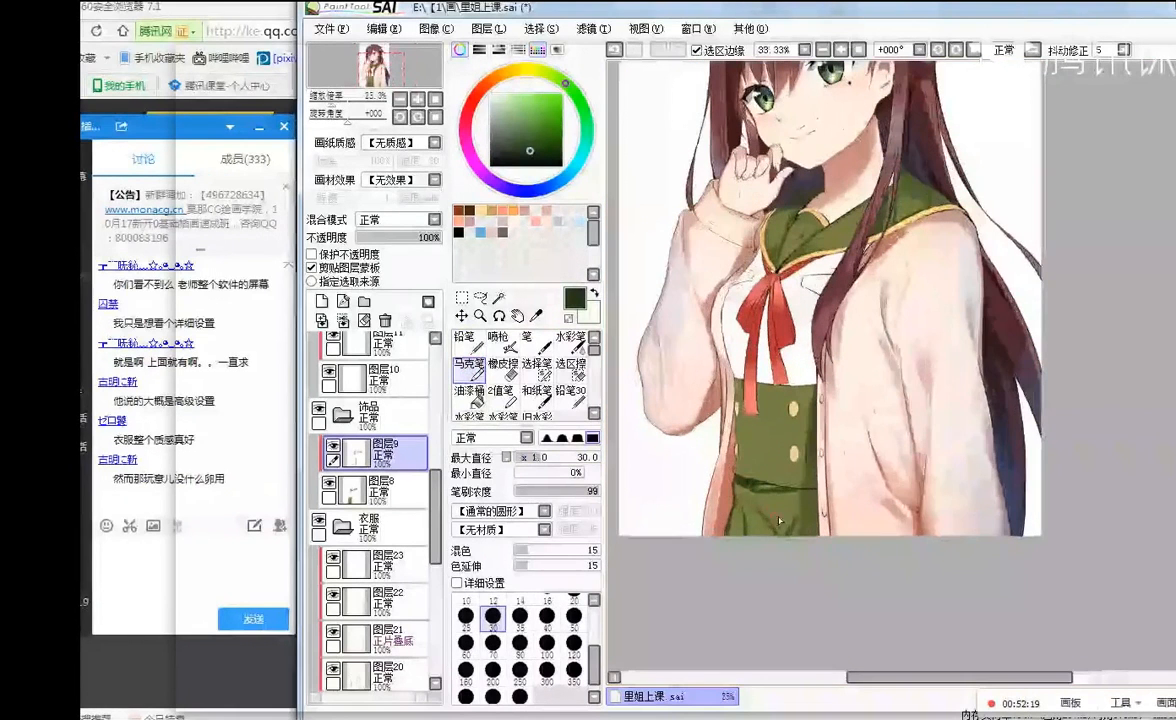
{"action": "left_click", "coordinate": [781, 519], "text": "alt"}
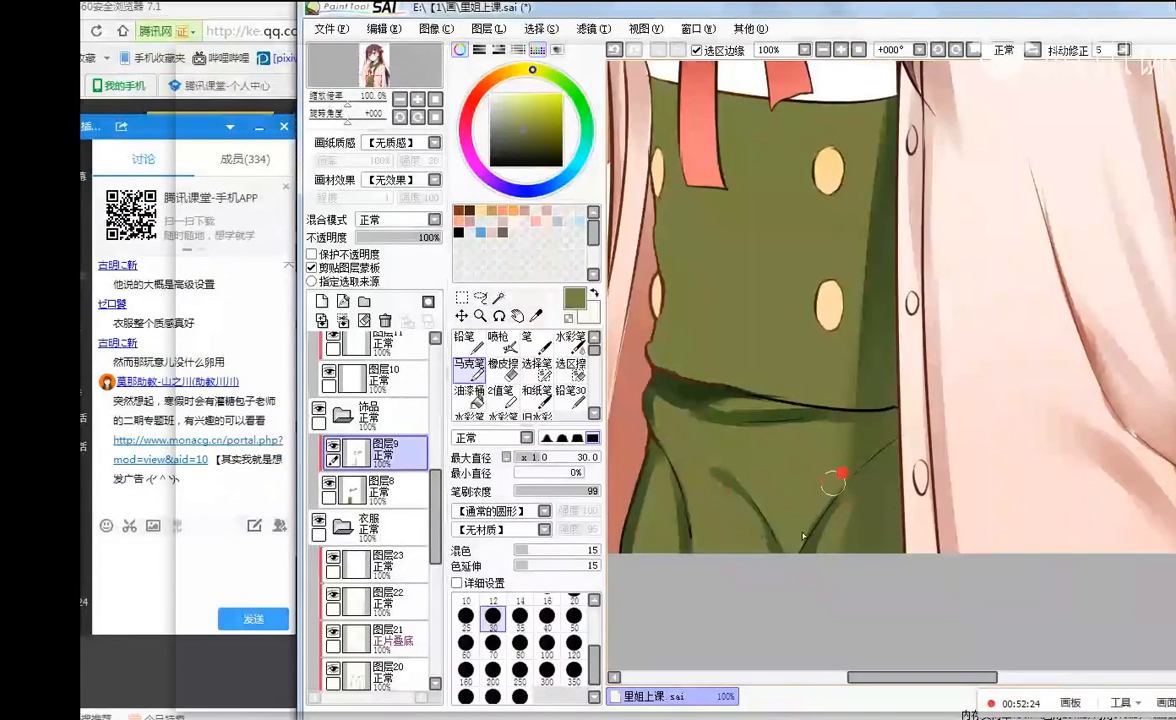
{"action": "left_click_drag", "start_coordinate": [594, 349], "coordinate": [594, 366]}
{"action": "left_click", "coordinate": [570, 360]}
{"action": "left_click", "coordinate": [549, 457]}
{"action": "left_click_drag", "start_coordinate": [698, 454], "coordinate": [735, 491]}
{"action": "left_click_drag", "start_coordinate": [664, 509], "coordinate": [688, 550]}
{"action": "mouse_move", "coordinate": [743, 520]}
{"action": "left_mouse_down"}
{"action": "mouse_move", "coordinate": [778, 558]}
{"action": "mouse_move", "coordinate": [796, 556]}
{"action": "mouse_move", "coordinate": [812, 610]}
{"action": "left_mouse_up"}
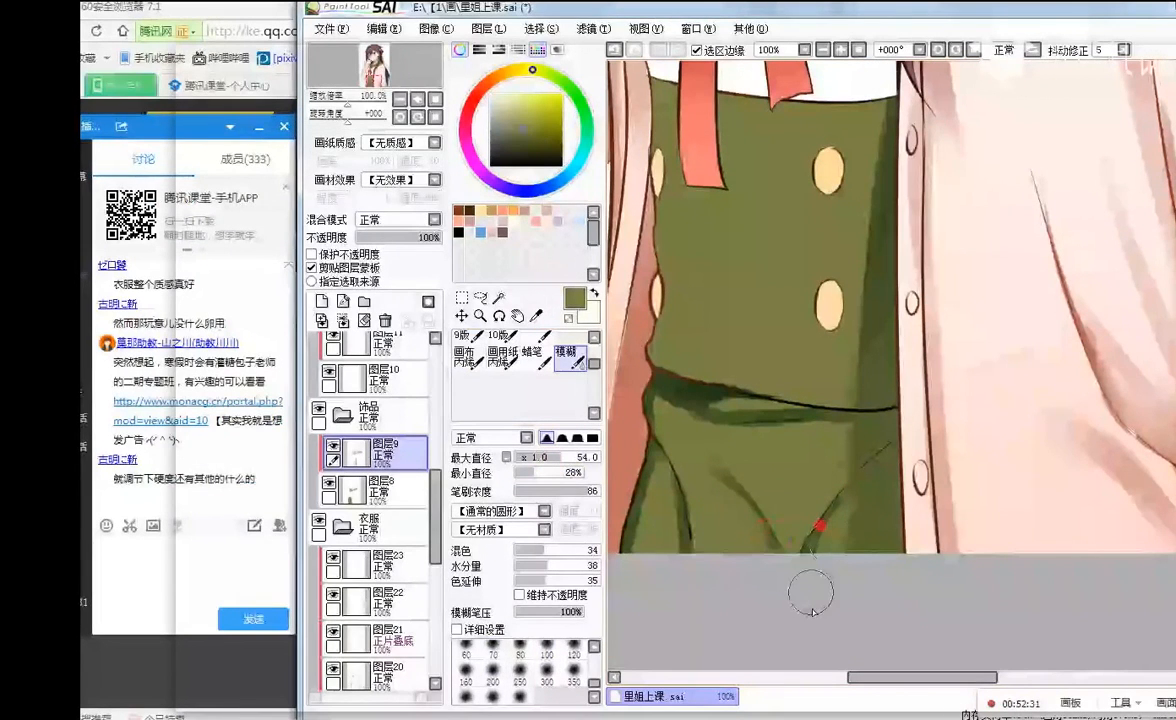
{"action": "left_click", "coordinate": [724, 431]}
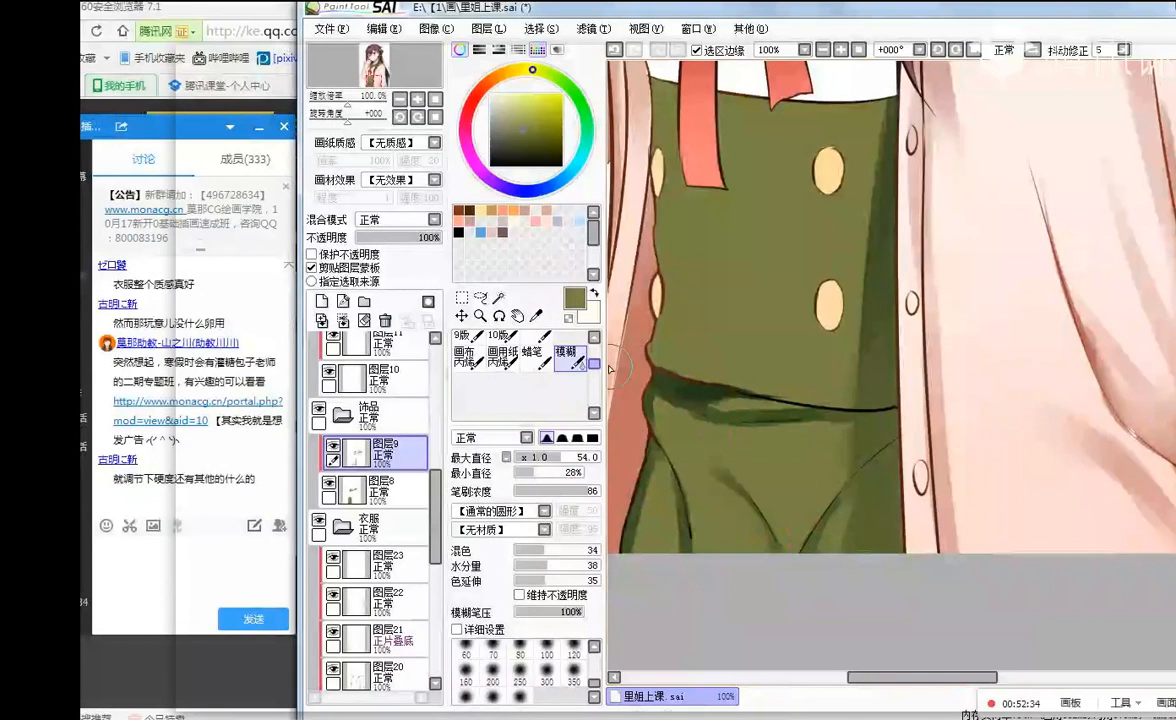
- Rework the folds below the waistband with the marker at diameter 30, alternating sampled olive green and dark shadow green
{"action": "left_click_drag", "start_coordinate": [591, 369], "coordinate": [591, 346]}
{"action": "left_click", "coordinate": [472, 366]}
{"action": "mouse_move", "coordinate": [722, 429]}
{"action": "left_mouse_down"}
{"action": "mouse_move", "coordinate": [845, 420]}
{"action": "mouse_move", "coordinate": [782, 435]}
{"action": "left_mouse_up"}
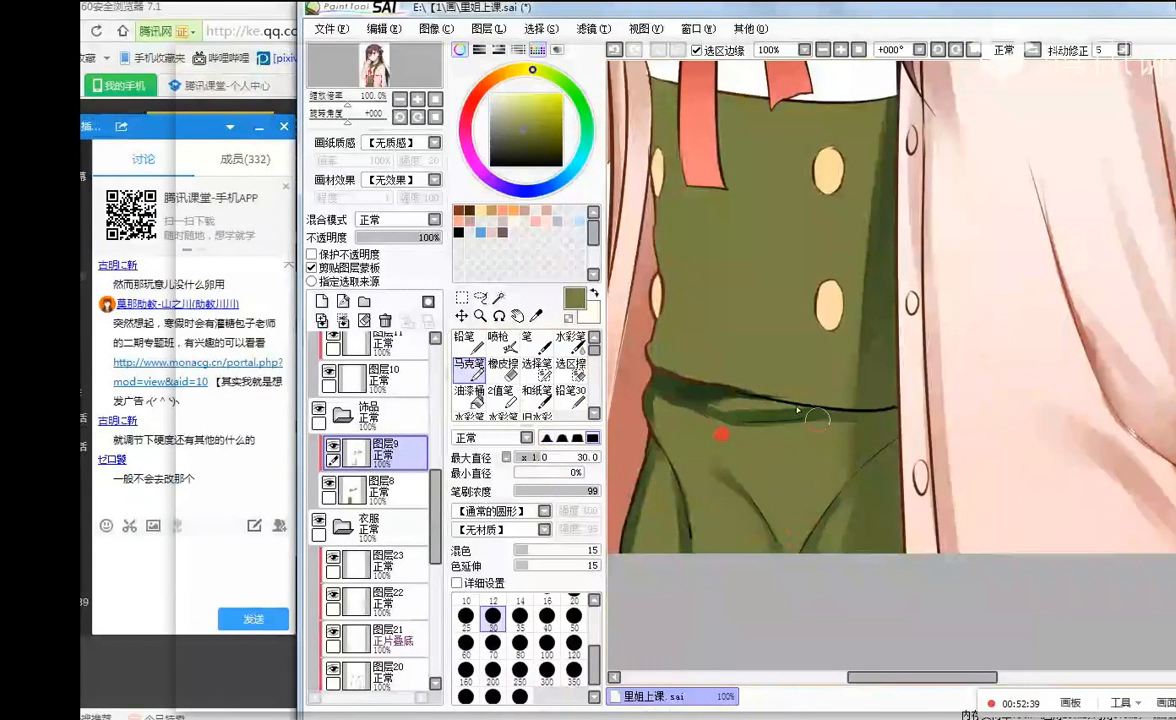
{"action": "left_click", "coordinate": [688, 389], "text": "alt"}
{"action": "left_click_drag", "start_coordinate": [698, 440], "coordinate": [756, 464]}
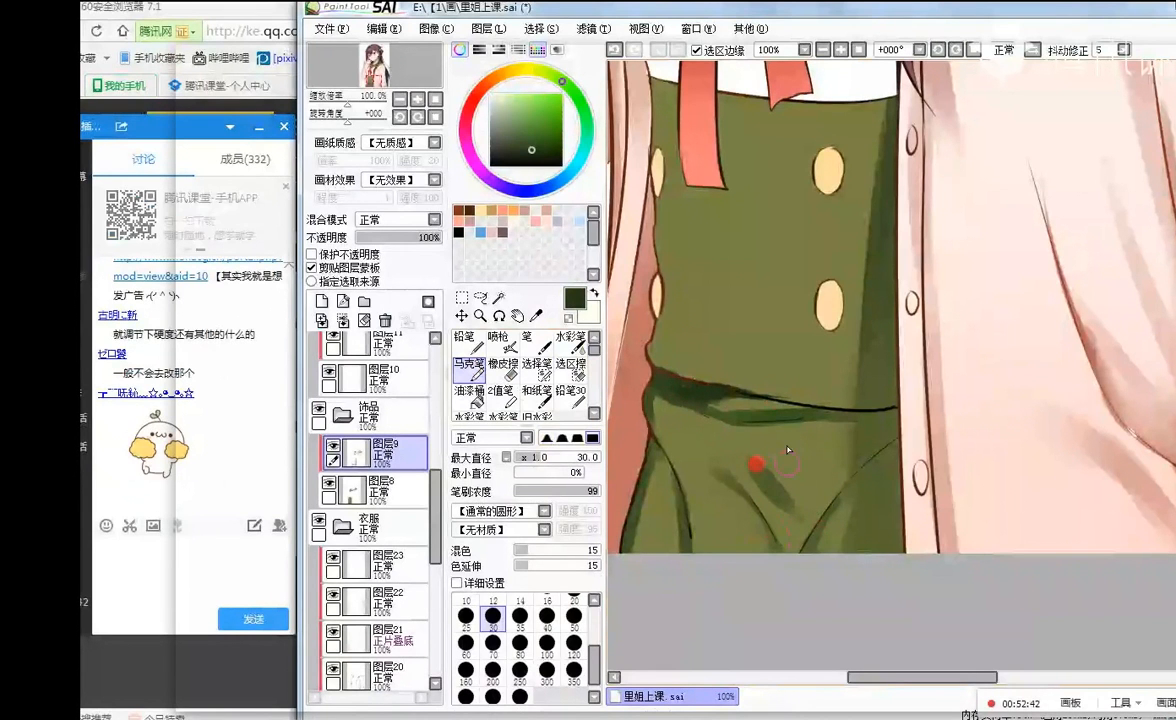
{"action": "left_click", "coordinate": [782, 452], "text": "alt"}
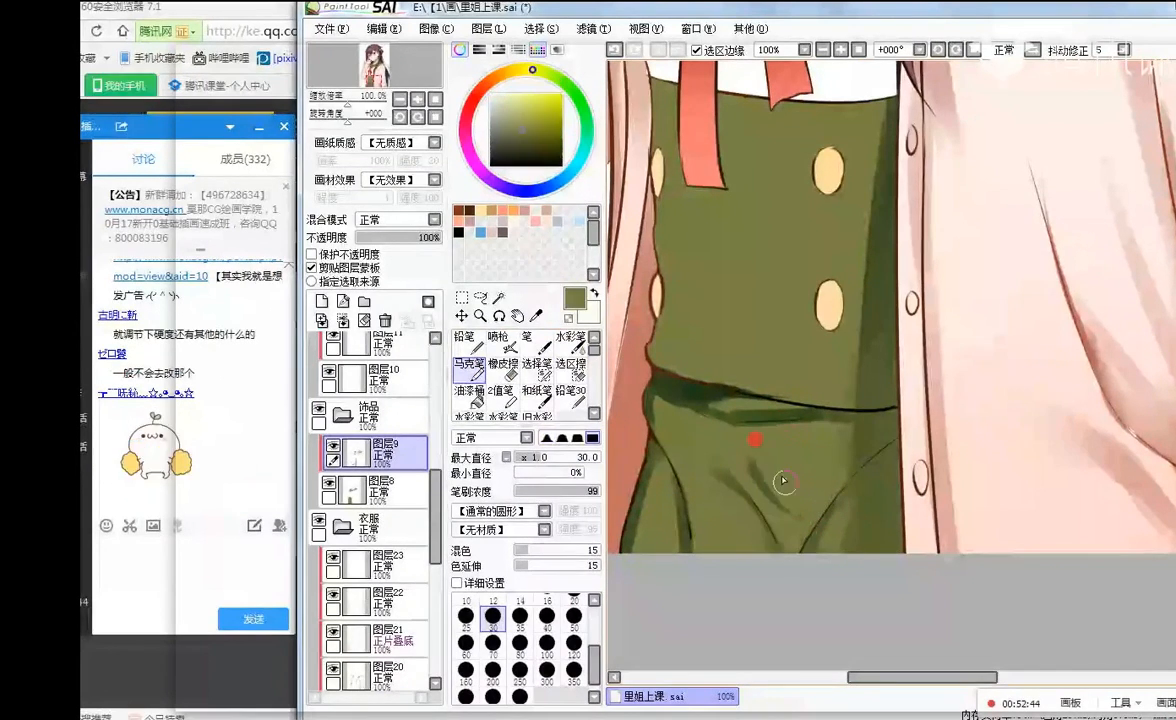
{"action": "left_click_drag", "start_coordinate": [755, 439], "coordinate": [772, 473]}
- Blend the reworked centre fold of the skirt with the blur brush (模糊) at diameter 54
{"action": "left_click_drag", "start_coordinate": [593, 349], "coordinate": [593, 360]}
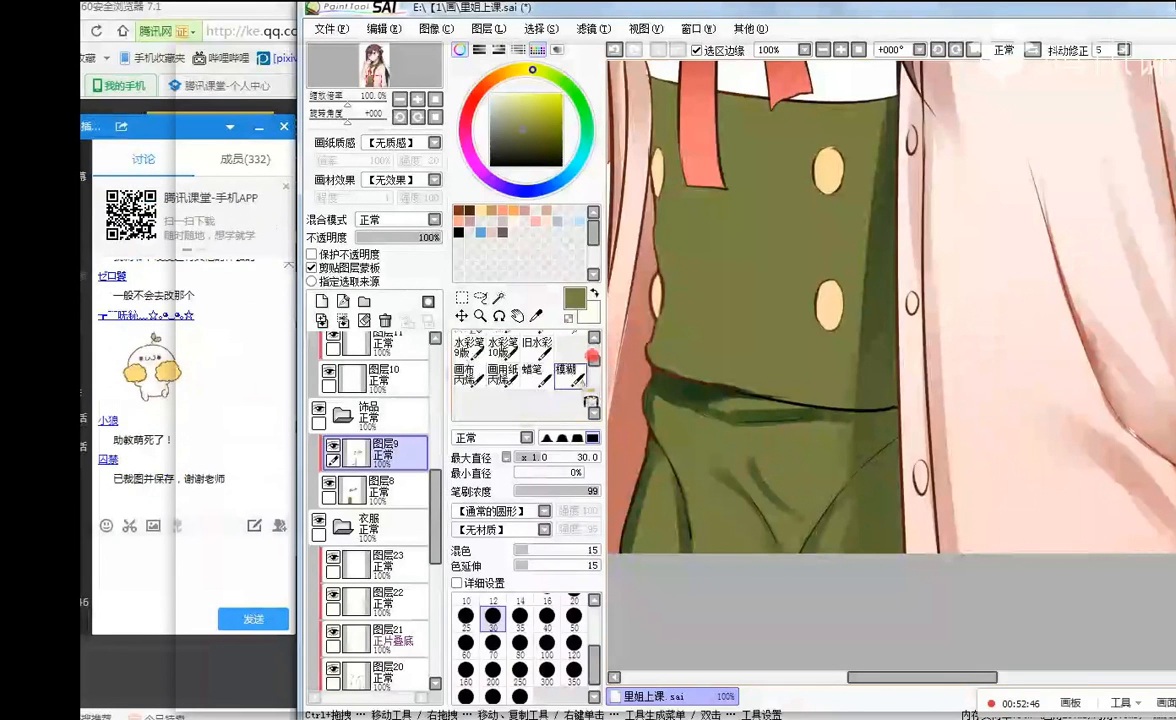
{"action": "left_click", "coordinate": [568, 375]}
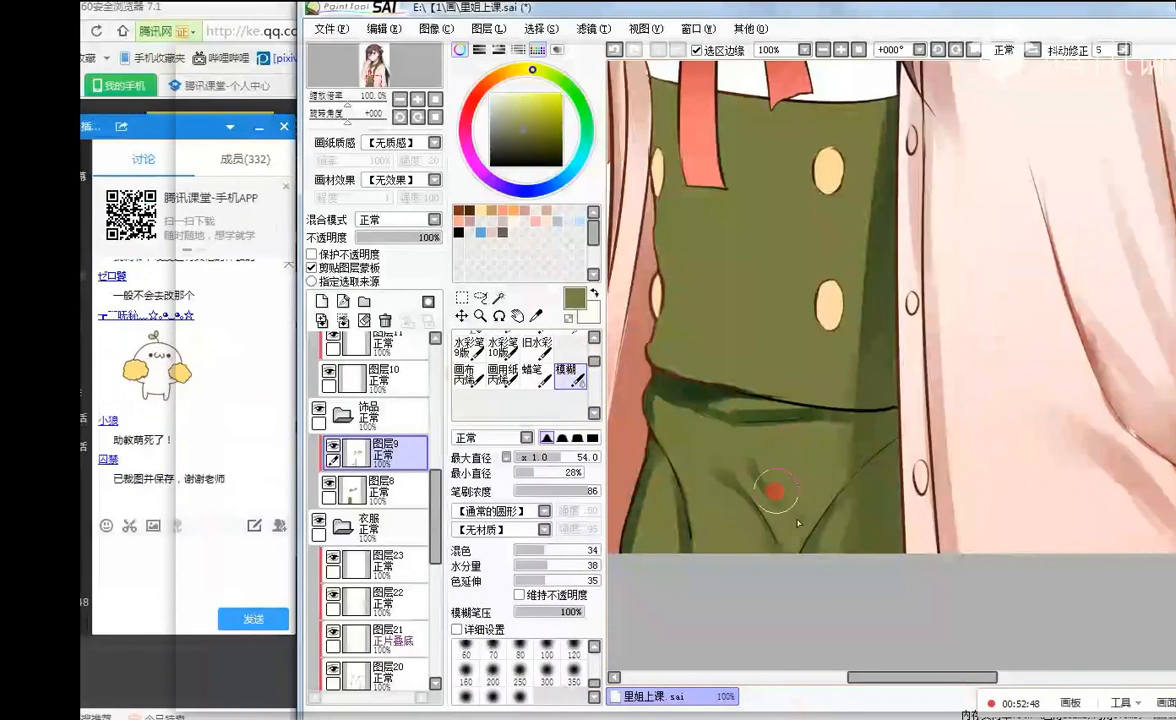
{"action": "scroll", "coordinate": [776, 491], "scroll_direction": "down", "scroll_amount": 4}
{"action": "scroll", "coordinate": [856, 382], "scroll_direction": "up", "scroll_amount": 2}
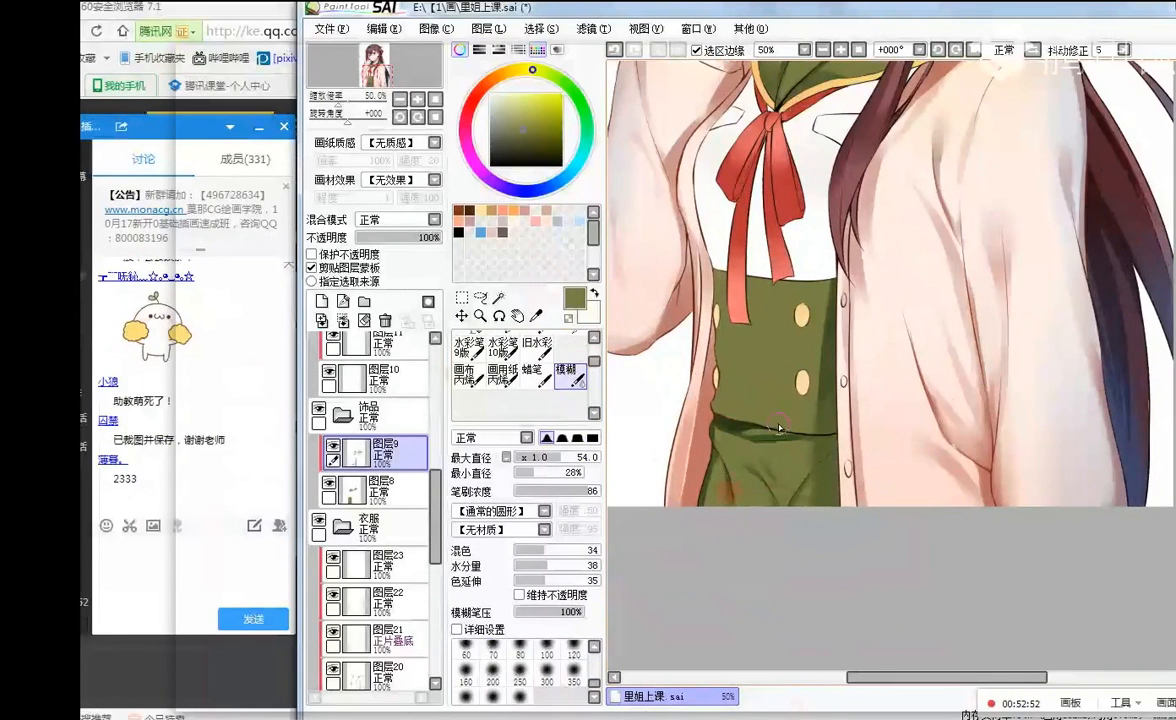
{"action": "scroll", "coordinate": [778, 431], "scroll_direction": "down", "scroll_amount": 2}
{"action": "scroll", "coordinate": [815, 300], "scroll_direction": "up", "scroll_amount": 1}
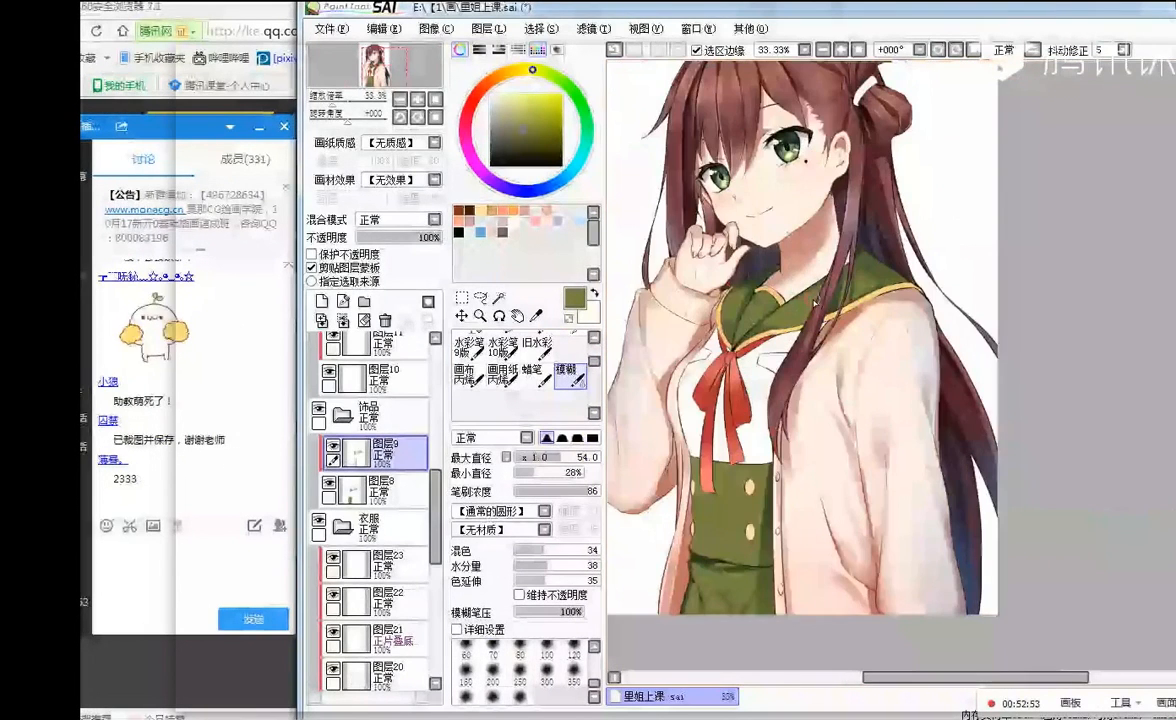
{"action": "left_click_drag", "start_coordinate": [815, 302], "coordinate": [842, 306]}
{"action": "scroll", "coordinate": [786, 562], "scroll_direction": "up", "scroll_amount": 2}
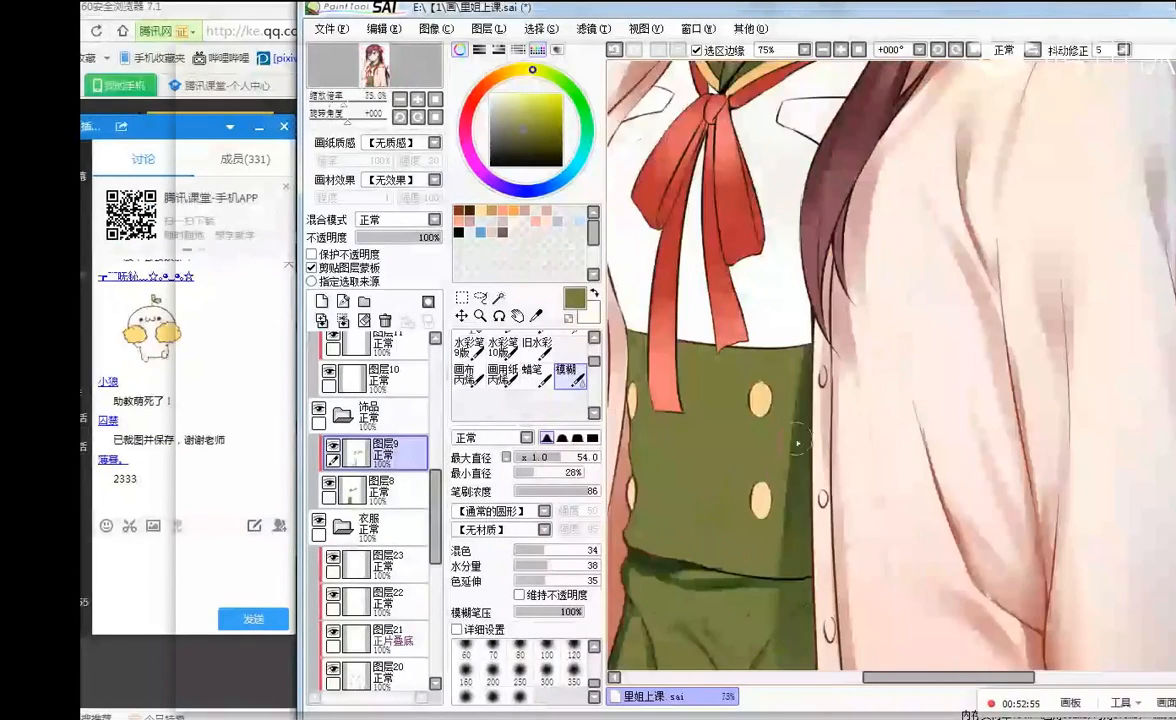
- Sample the dark shadow green and add more fold shadows to the skirt with the marker (马克笔) at diameter 28
{"action": "right_click", "coordinate": [682, 532]}
{"action": "scroll", "coordinate": [682, 532], "scroll_direction": "down", "scroll_amount": 3}
{"action": "scroll", "coordinate": [700, 500], "scroll_direction": "up", "scroll_amount": 2}
{"action": "scroll", "coordinate": [730, 470], "scroll_direction": "down", "scroll_amount": 2}
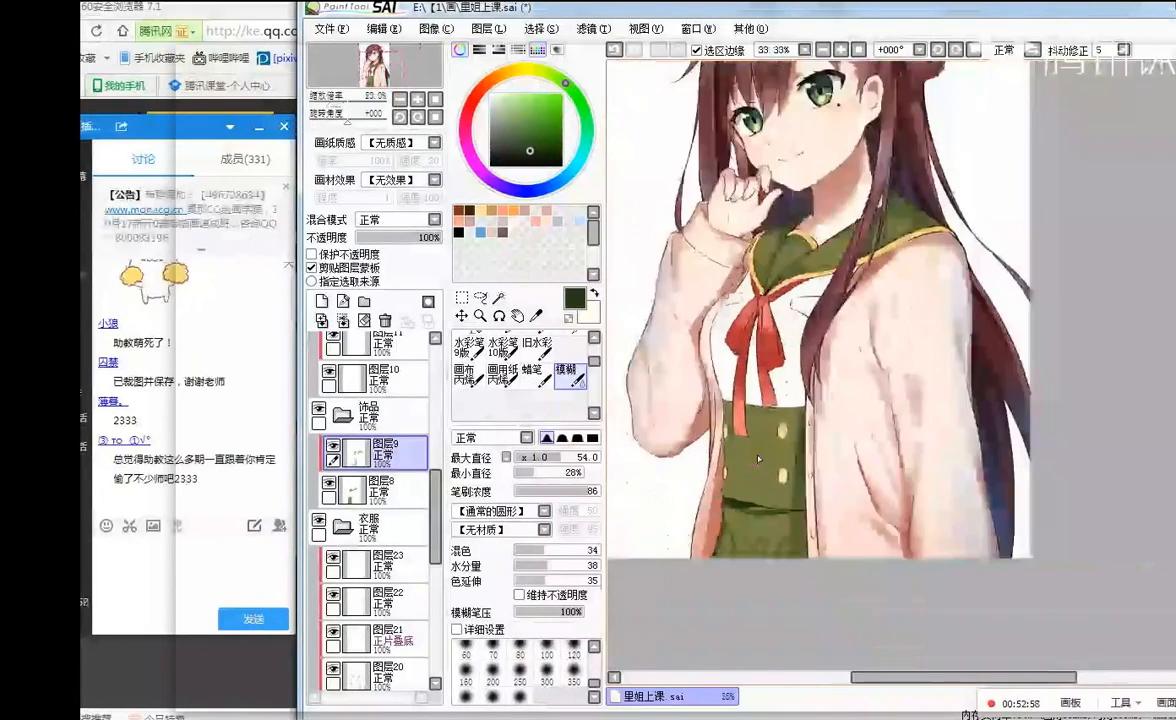
{"action": "scroll", "coordinate": [745, 449], "scroll_direction": "up", "scroll_amount": 1}
{"action": "scroll", "coordinate": [745, 449], "scroll_direction": "up", "scroll_amount": 1}
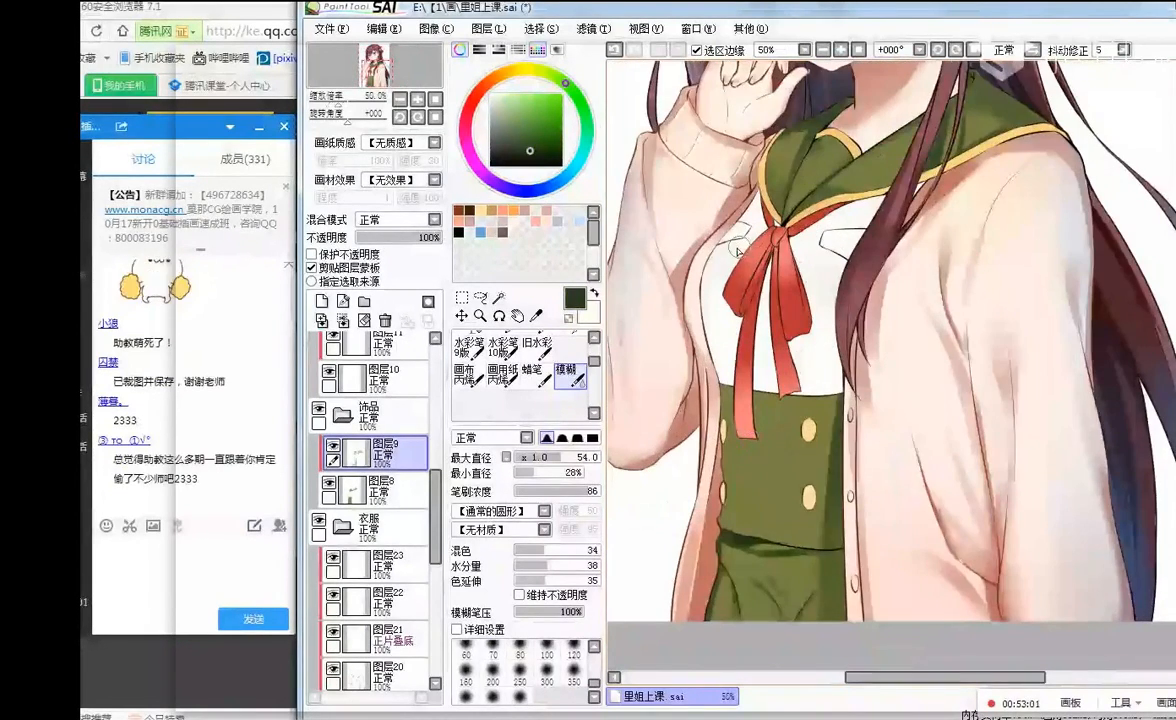
{"action": "scroll", "coordinate": [520, 370], "scroll_direction": "up", "scroll_amount": 3}
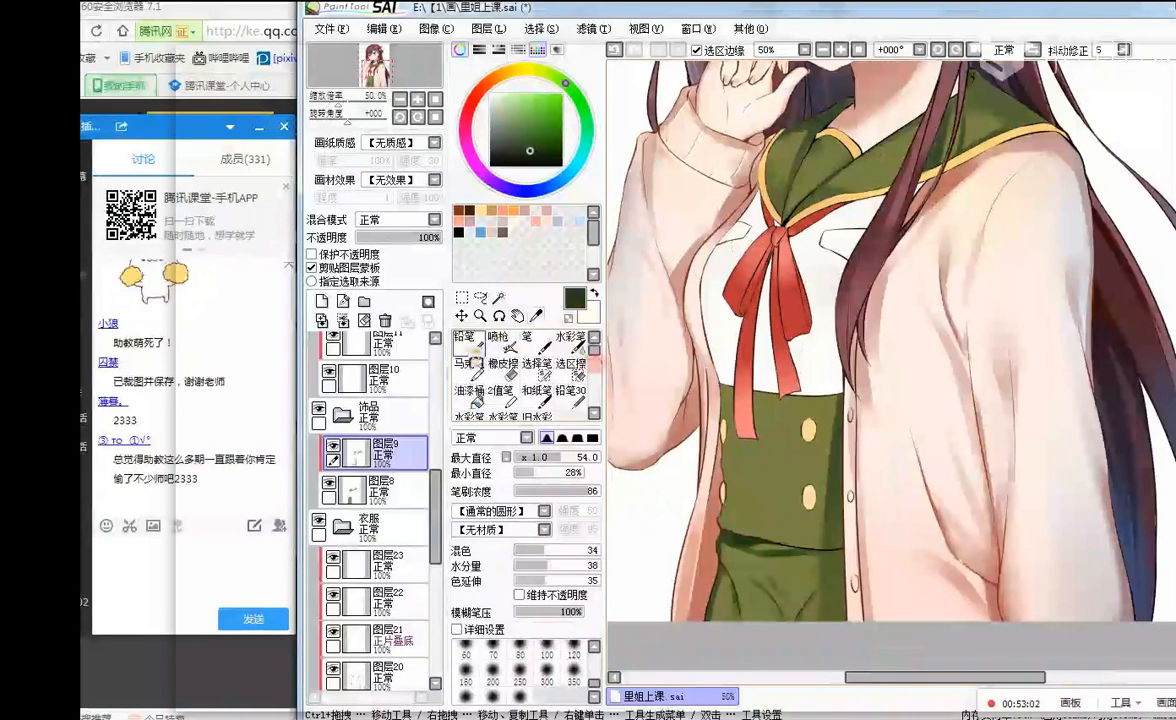
{"action": "left_click", "coordinate": [460, 368]}
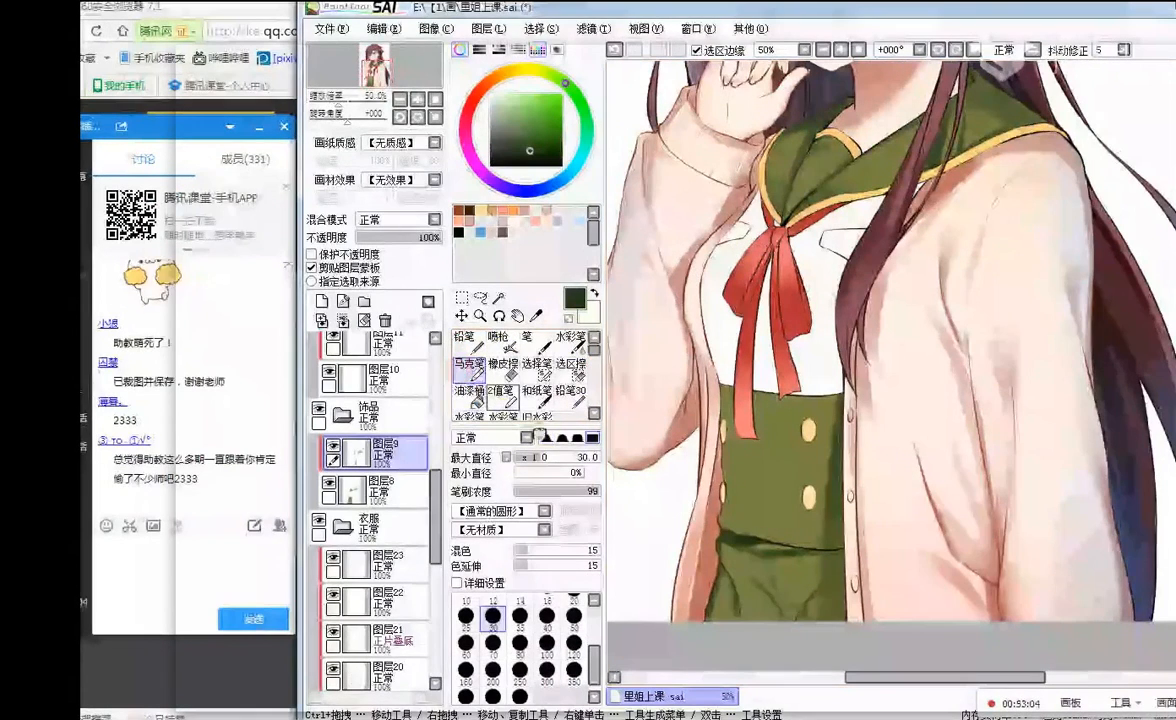
{"action": "left_click", "coordinate": [542, 457]}
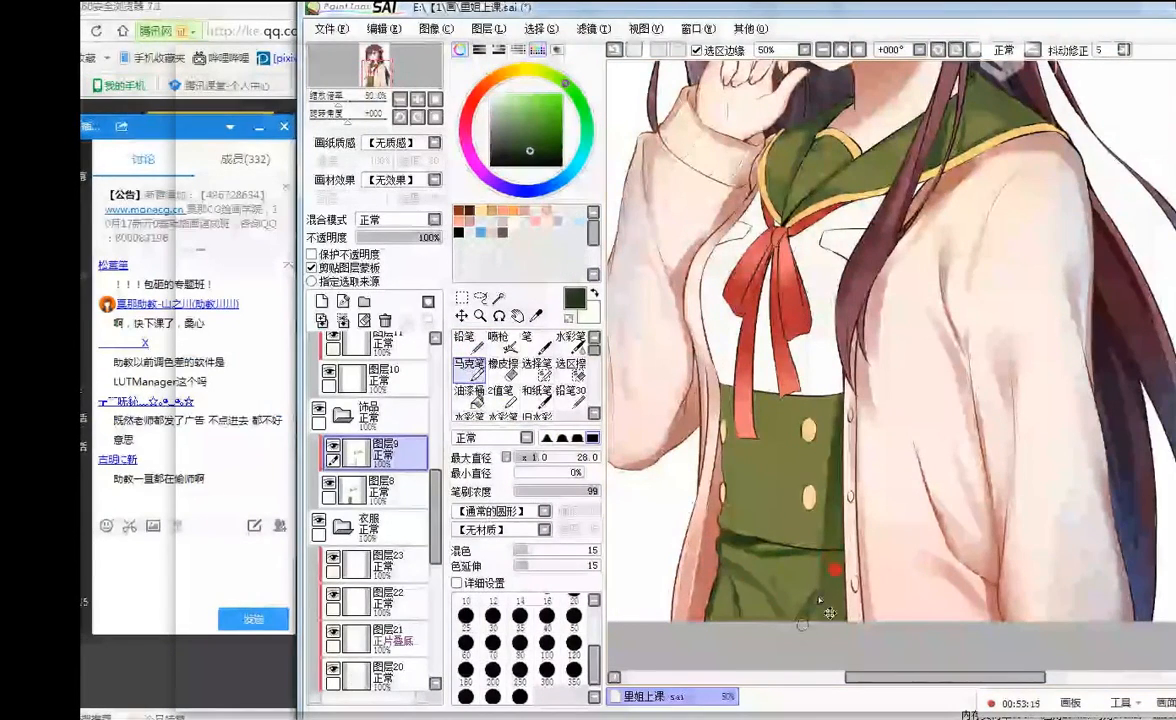
{"action": "scroll", "coordinate": [741, 572], "scroll_direction": "down", "scroll_amount": 1}
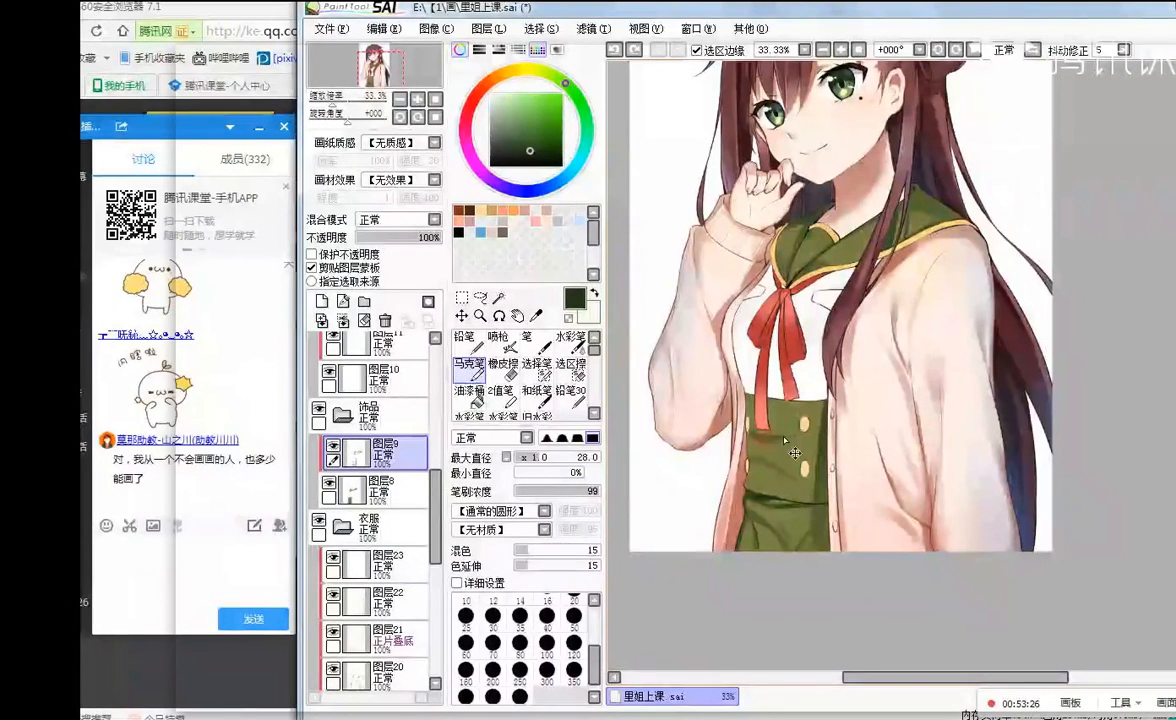
{"action": "scroll", "coordinate": [848, 291], "scroll_direction": "down", "scroll_amount": 1}
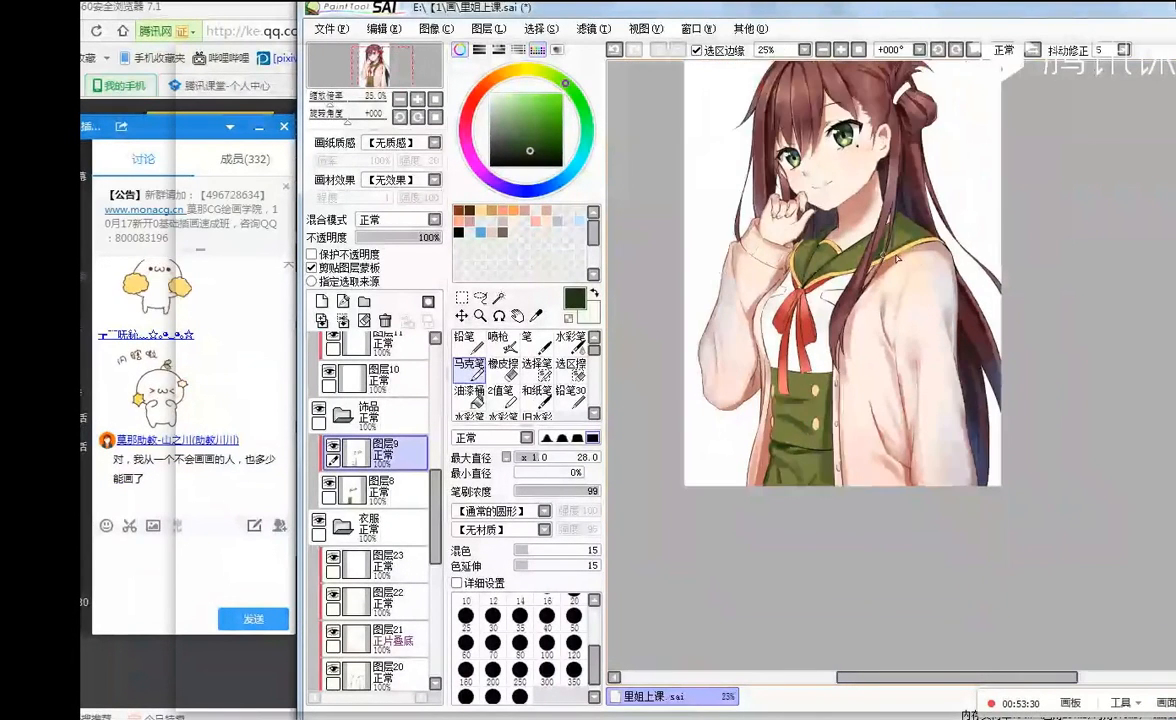
- Mirror the canvas view and blend the waistband's fold shadows with the blur brush (模糊) at diameter 78
{"action": "left_click", "coordinate": [1034, 52]}
{"action": "scroll", "coordinate": [1108, 390], "scroll_direction": "up", "scroll_amount": 1}
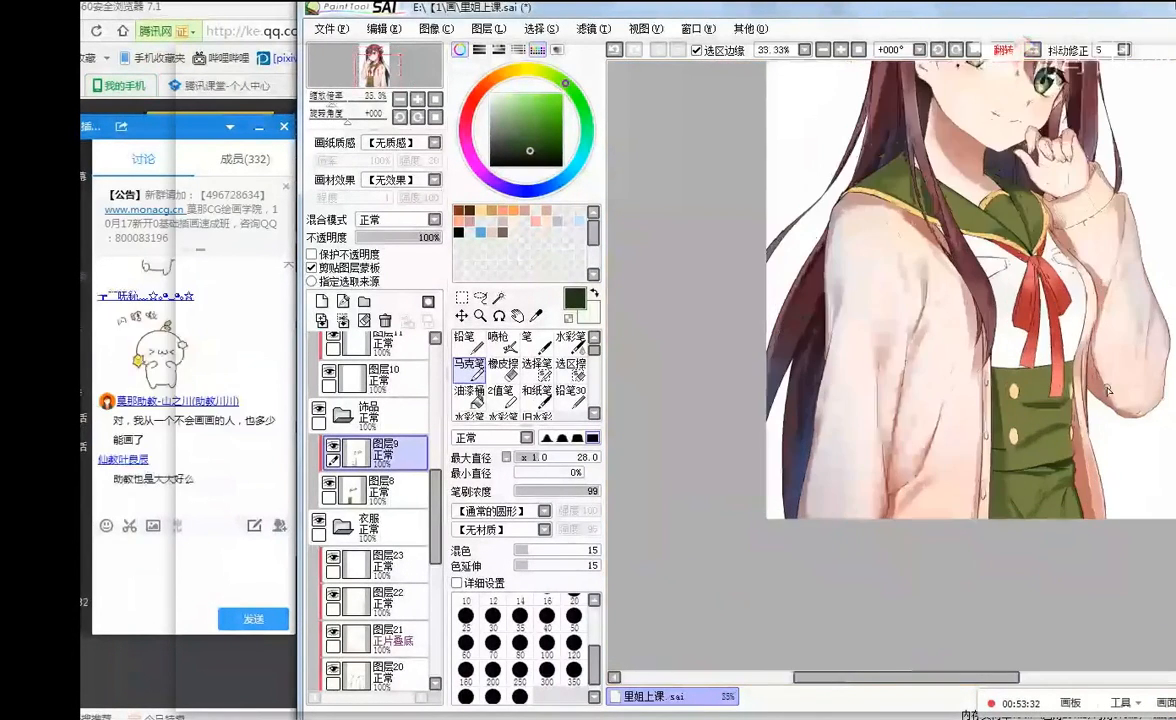
{"action": "scroll", "coordinate": [1108, 390], "scroll_direction": "up", "scroll_amount": 1}
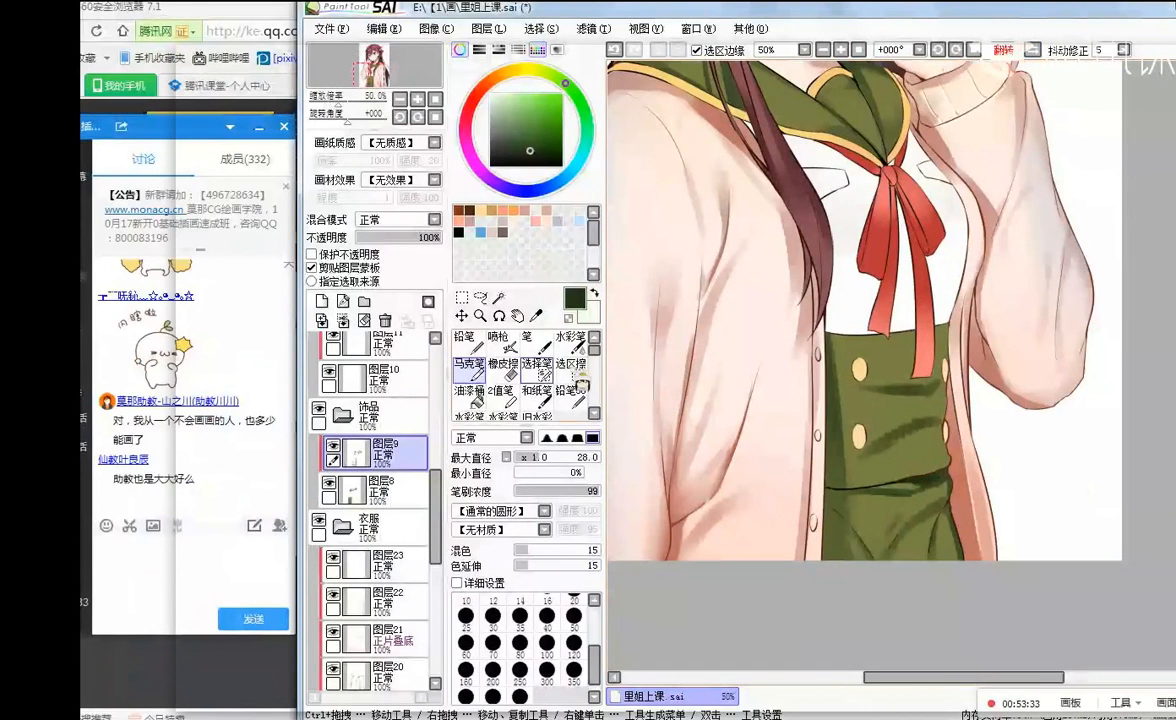
{"action": "scroll", "coordinate": [565, 375], "scroll_direction": "down", "scroll_amount": 2}
{"action": "left_click", "coordinate": [568, 390]}
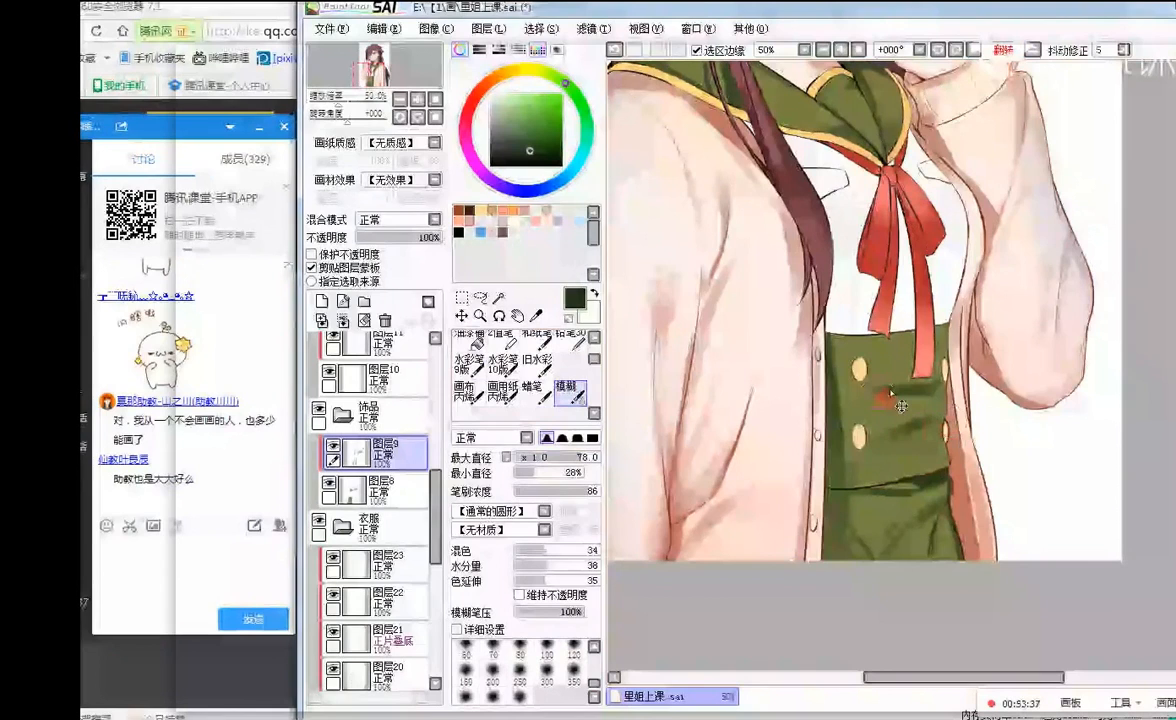
{"action": "scroll", "coordinate": [984, 161], "scroll_direction": "down", "scroll_amount": 1}
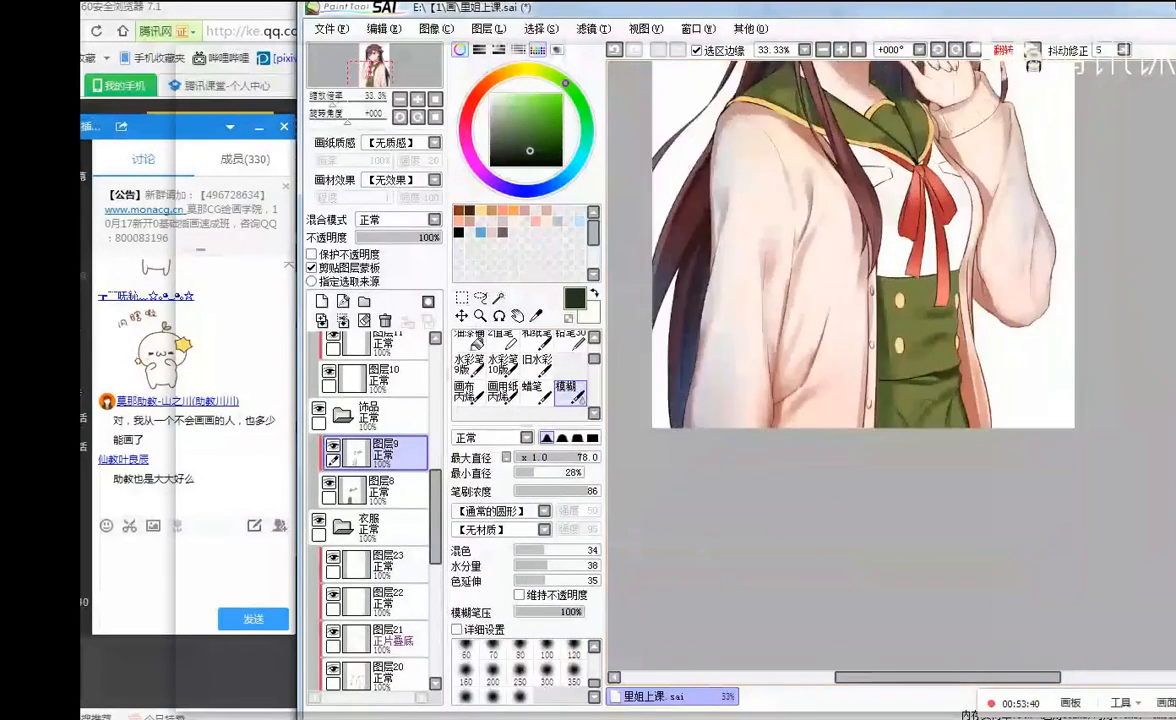
- Restore the unmirrored view and lighten the waistband shadows with the eraser (橡皮擦) at diameter 92 and density 33
{"action": "left_click", "coordinate": [1032, 50]}
{"action": "scroll", "coordinate": [1008, 196], "scroll_direction": "up", "scroll_amount": 2}
{"action": "scroll", "coordinate": [799, 483], "scroll_direction": "down", "scroll_amount": 1}
{"action": "left_click_drag", "start_coordinate": [594, 359], "coordinate": [598, 346]}
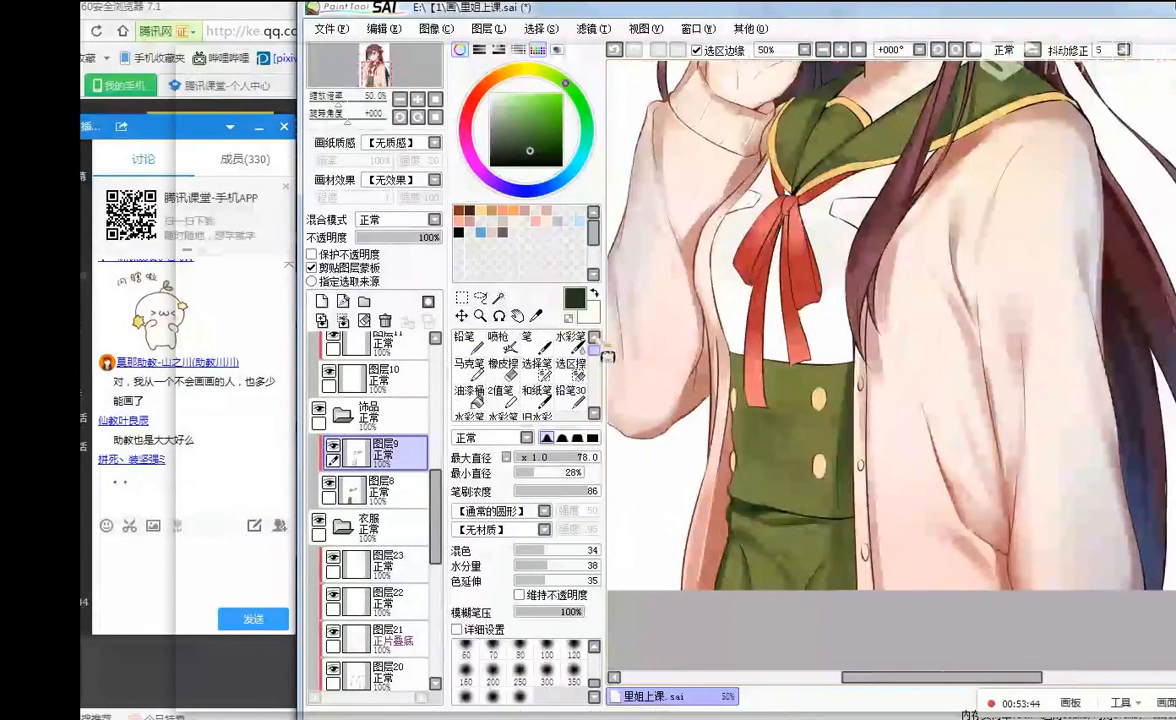
{"action": "left_click", "coordinate": [505, 366]}
{"action": "left_click", "coordinate": [591, 457]}
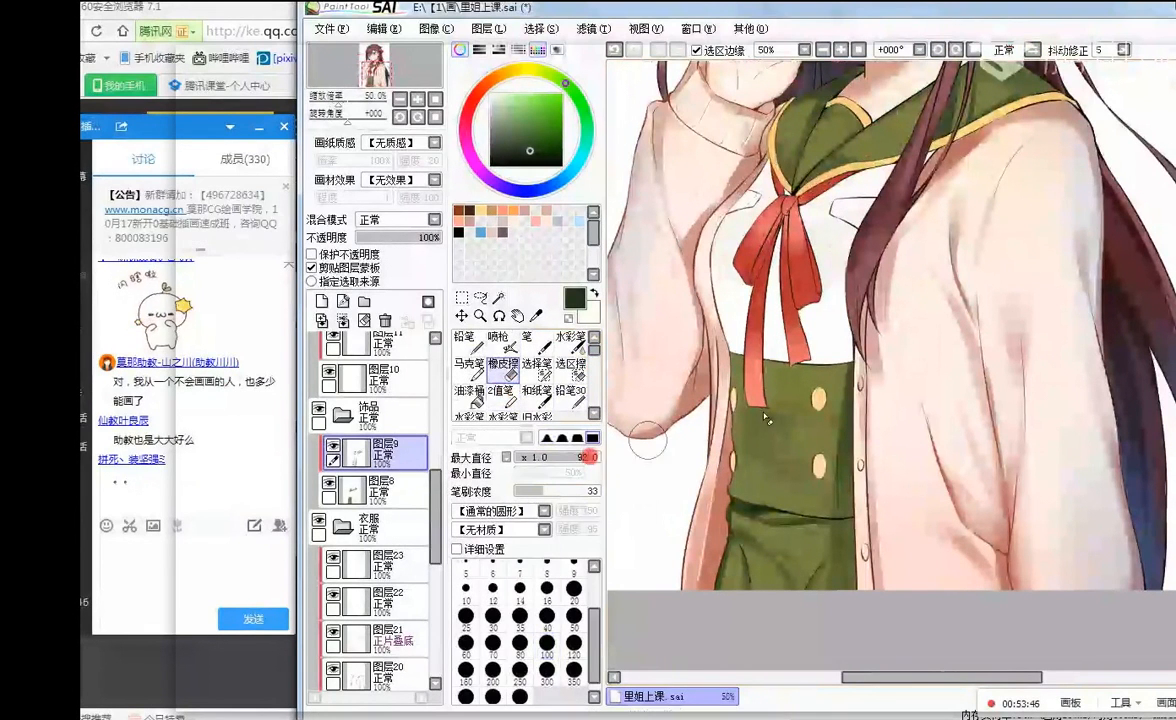
{"action": "left_click", "coordinate": [739, 428]}
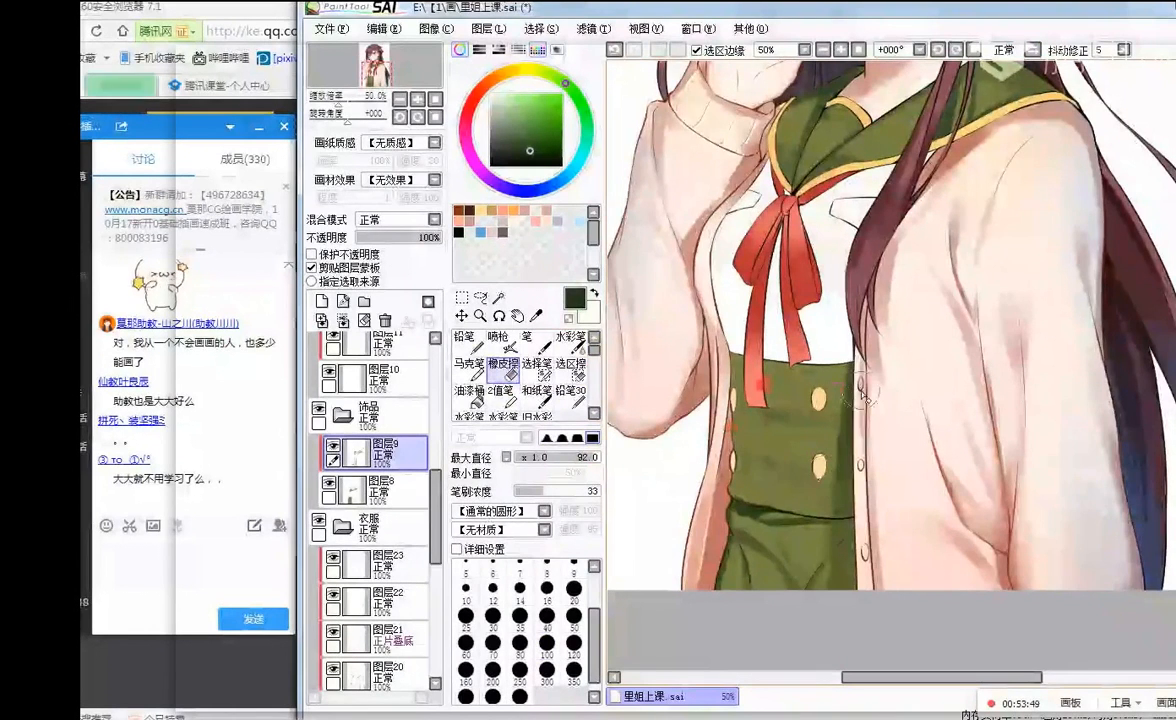
{"action": "scroll", "coordinate": [745, 430], "scroll_direction": "down", "scroll_amount": 2}
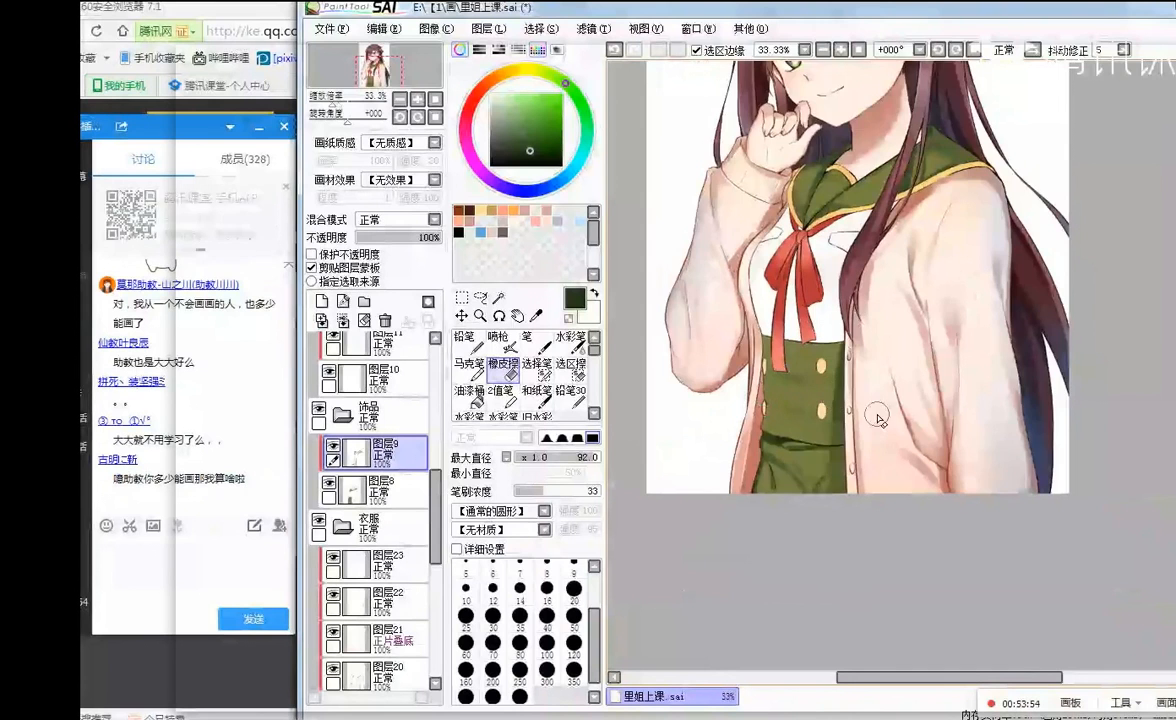
- Create a clipped layer above 图层9 and set up the airbrush (喷枪) with blue at diameter 250
{"action": "scroll", "coordinate": [788, 392], "scroll_direction": "up", "scroll_amount": 1}
{"action": "scroll", "coordinate": [834, 437], "scroll_direction": "up", "scroll_amount": 1}
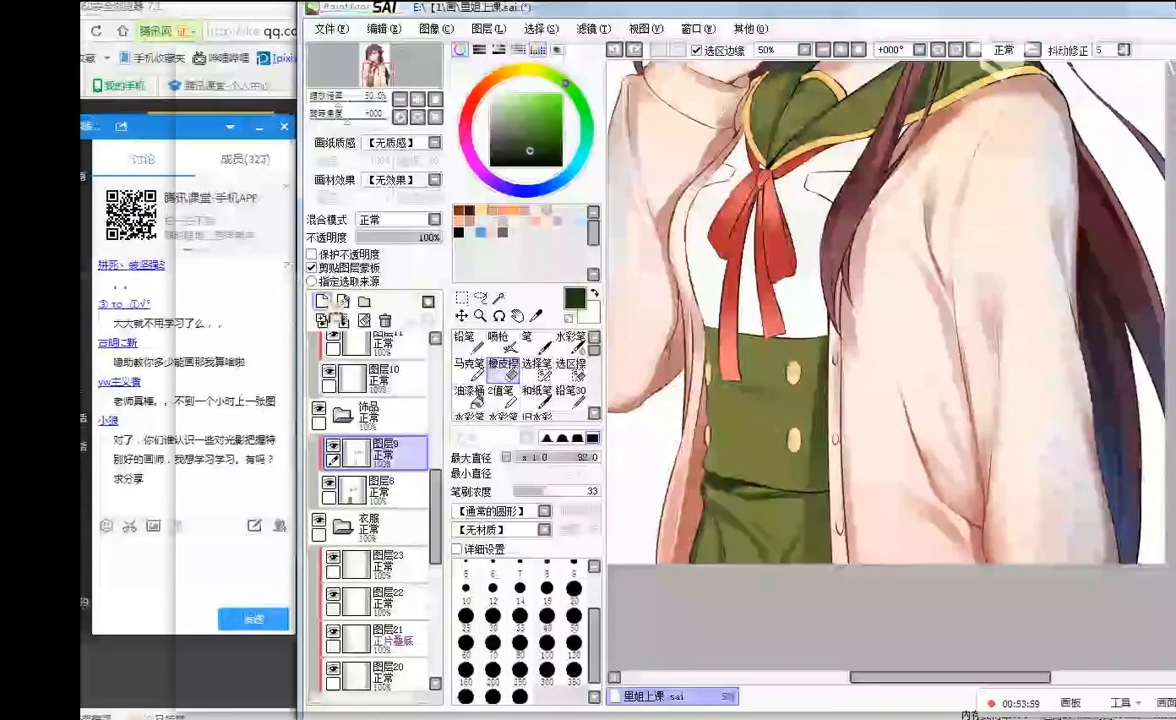
{"action": "left_click", "coordinate": [322, 301]}
{"action": "left_click", "coordinate": [570, 343]}
{"action": "left_click", "coordinate": [480, 232]}
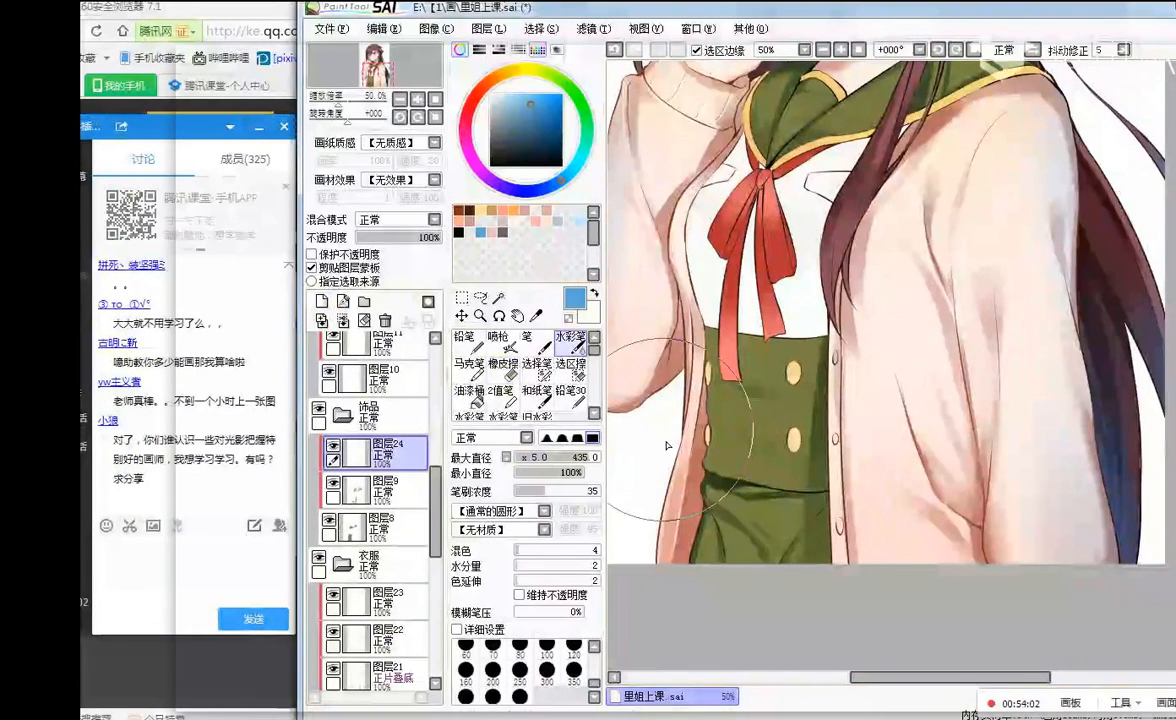
{"action": "left_click", "coordinate": [504, 345]}
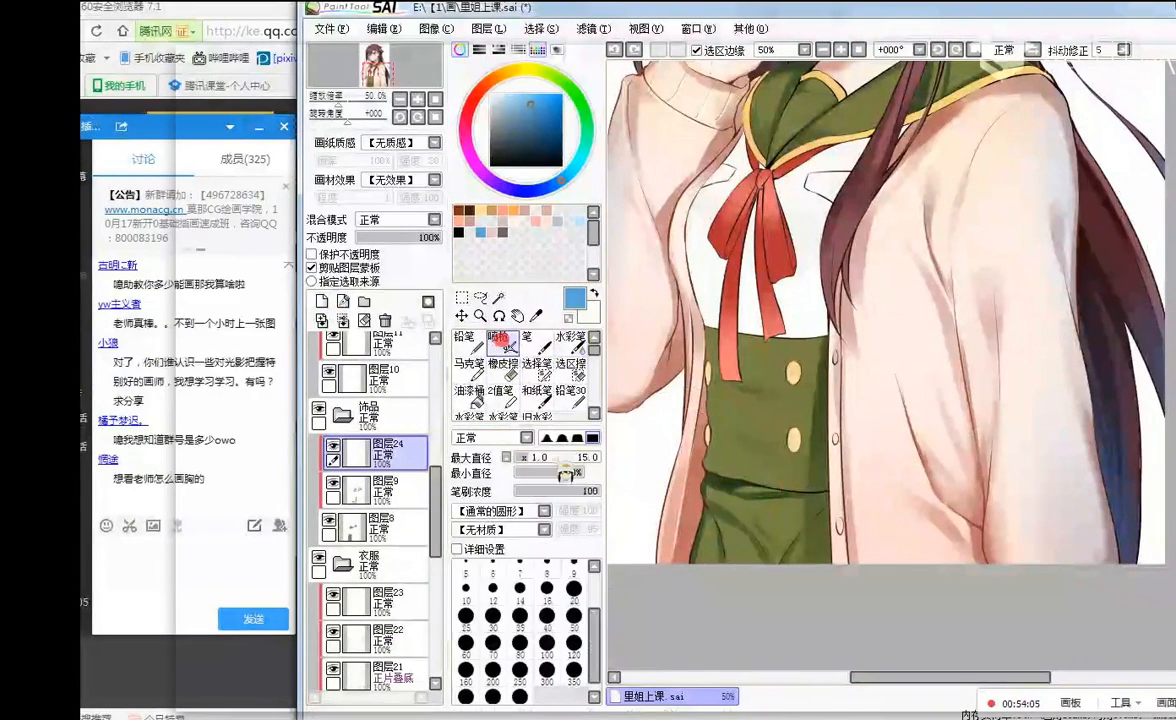
{"action": "left_click", "coordinate": [520, 669]}
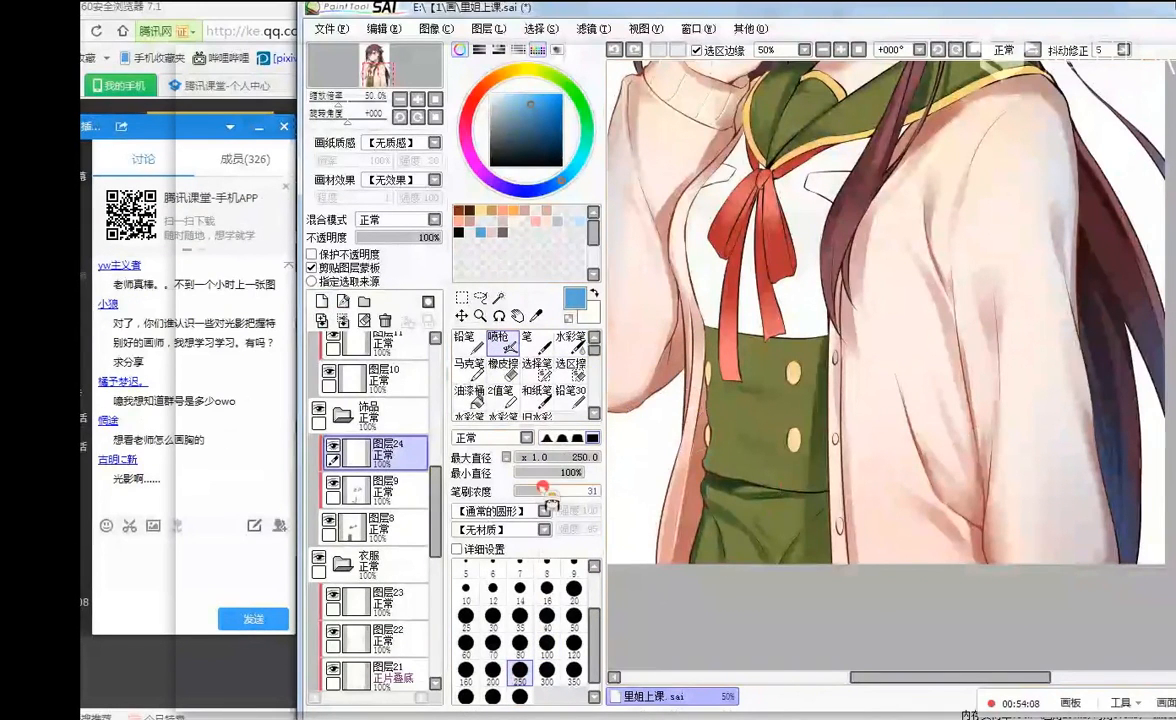
- Spray a soft blue tint over the skirt and collar with the airbrush, lowering the brush density to 15
{"action": "mouse_move", "coordinate": [665, 357]}
{"action": "left_mouse_down"}
{"action": "mouse_move", "coordinate": [644, 354]}
{"action": "mouse_move", "coordinate": [701, 419]}
{"action": "left_mouse_up"}
{"action": "left_click_drag", "start_coordinate": [646, 512], "coordinate": [806, 473]}
{"action": "left_click_drag", "start_coordinate": [703, 525], "coordinate": [709, 602]}
{"action": "mouse_move", "coordinate": [664, 462]}
{"action": "left_mouse_down"}
{"action": "mouse_move", "coordinate": [705, 566]}
{"action": "mouse_move", "coordinate": [719, 508]}
{"action": "mouse_move", "coordinate": [843, 382]}
{"action": "left_mouse_up"}
{"action": "scroll", "coordinate": [843, 382], "scroll_direction": "down", "scroll_amount": 2}
{"action": "scroll", "coordinate": [892, 138], "scroll_direction": "up", "scroll_amount": 1}
{"action": "mouse_move", "coordinate": [905, 240]}
{"action": "left_mouse_down"}
{"action": "mouse_move", "coordinate": [923, 262]}
{"action": "mouse_move", "coordinate": [718, 235]}
{"action": "mouse_move", "coordinate": [792, 216]}
{"action": "mouse_move", "coordinate": [890, 249]}
{"action": "left_mouse_up"}
{"action": "mouse_move", "coordinate": [816, 239]}
{"action": "left_mouse_down"}
{"action": "mouse_move", "coordinate": [787, 243]}
{"action": "mouse_move", "coordinate": [795, 249]}
{"action": "mouse_move", "coordinate": [779, 262]}
{"action": "mouse_move", "coordinate": [806, 241]}
{"action": "left_mouse_up"}
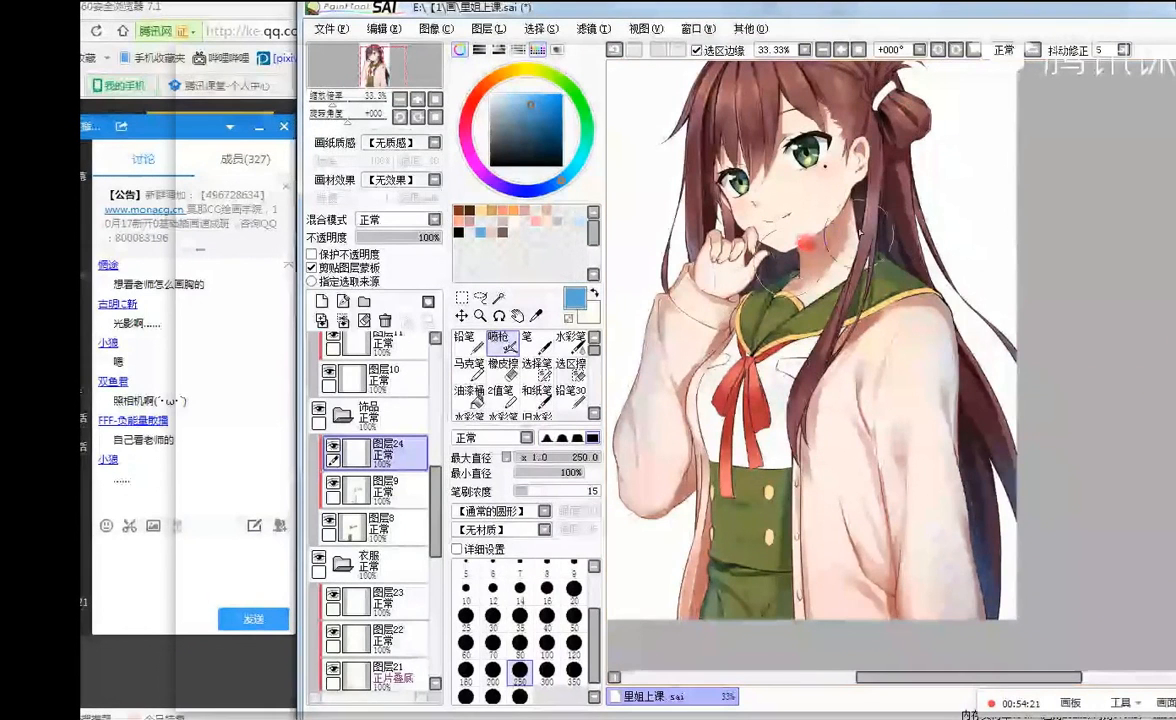
- Spray pale orange over the front of the collar, choose a stronger orange, and undo the last stroke
{"action": "left_click", "coordinate": [508, 92]}
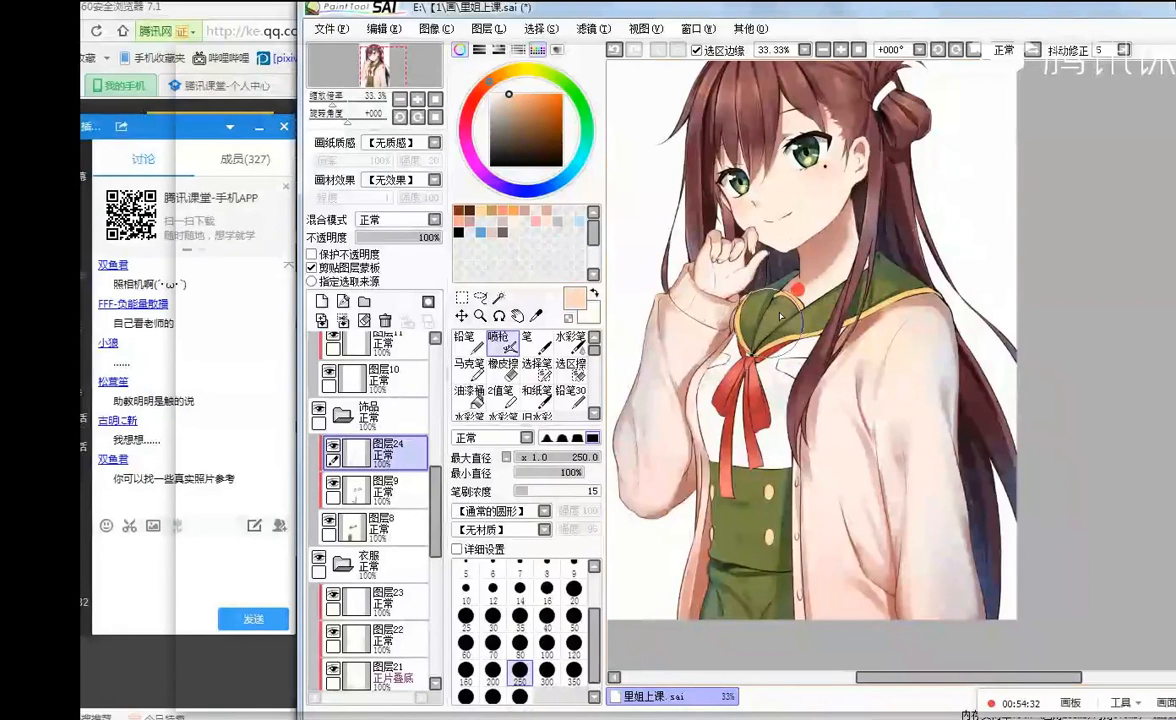
{"action": "left_click_drag", "start_coordinate": [790, 298], "coordinate": [808, 293]}
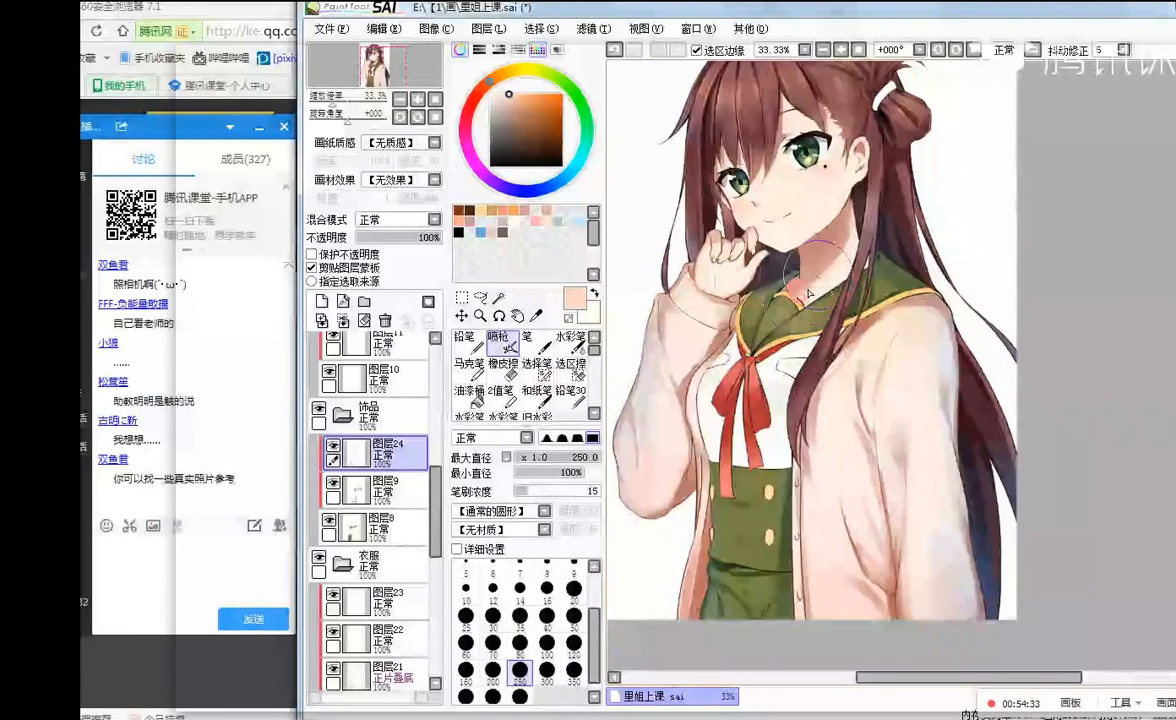
{"action": "left_click", "coordinate": [535, 94]}
{"action": "key", "text": "ctrl+z"}
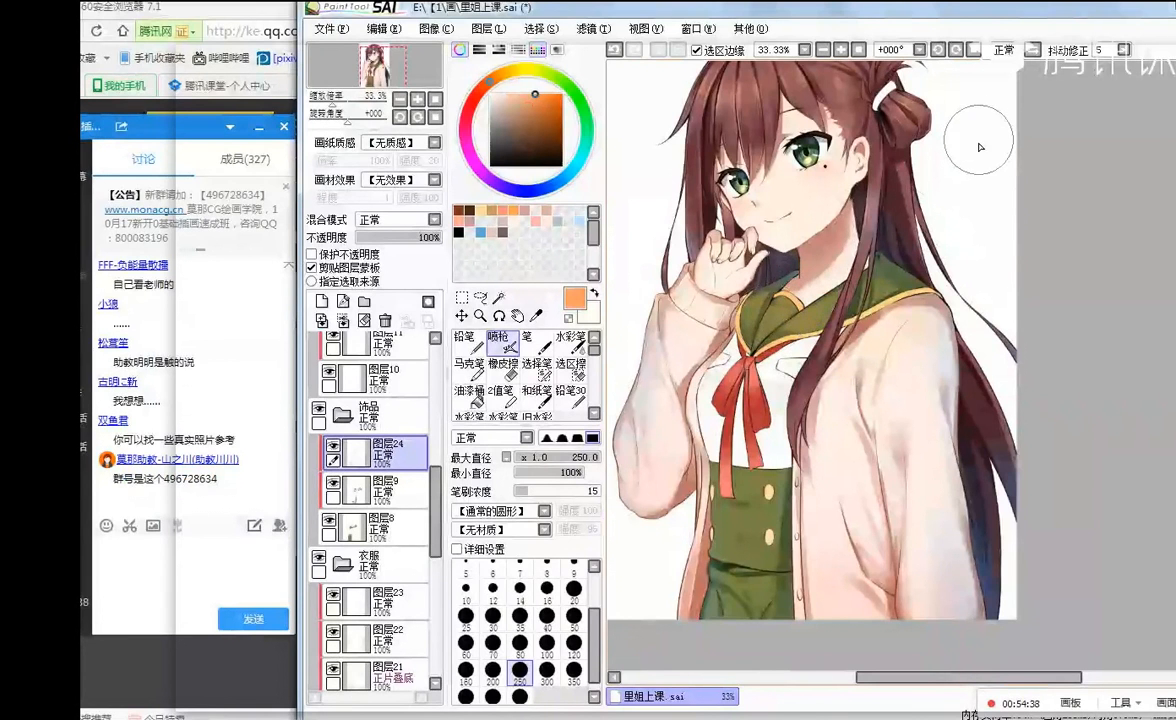
{"action": "key", "text": "h"}
{"action": "key", "text": "h"}
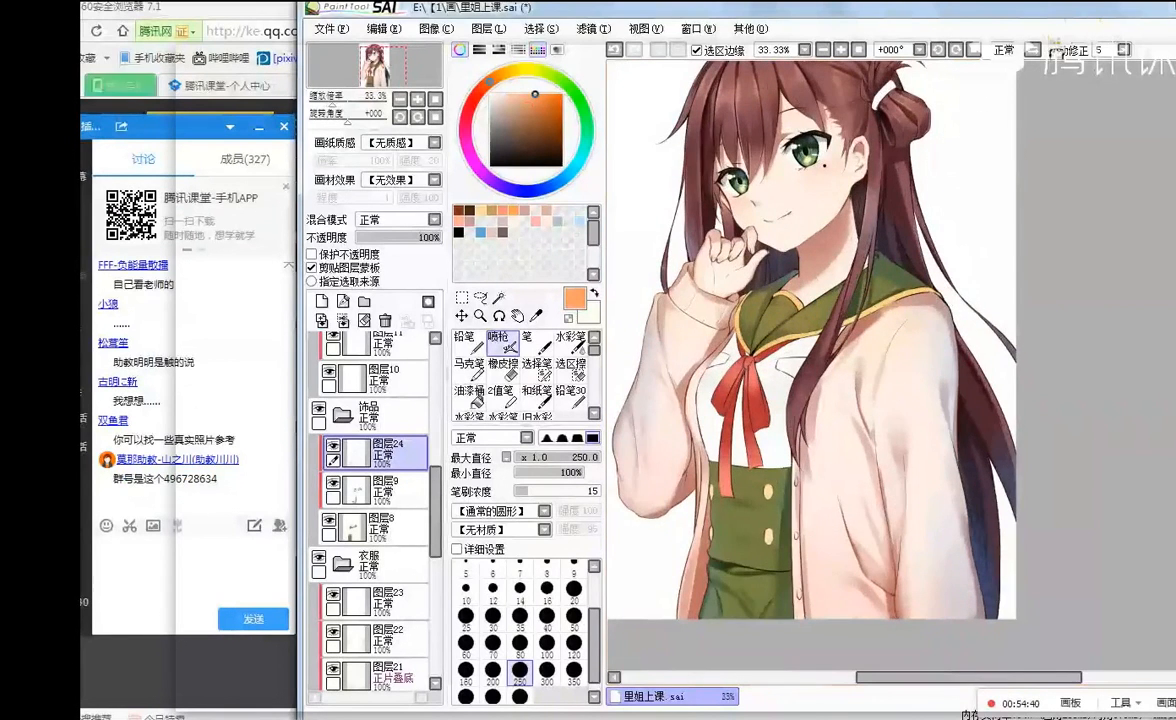
- Create another clipped layer above the tint layer and set its blending mode to 覆盖 (Overlay)
{"action": "key", "text": "h"}
{"action": "scroll", "coordinate": [1070, 266], "scroll_direction": "up", "scroll_amount": 2}
{"action": "scroll", "coordinate": [1070, 266], "scroll_direction": "down", "scroll_amount": 2}
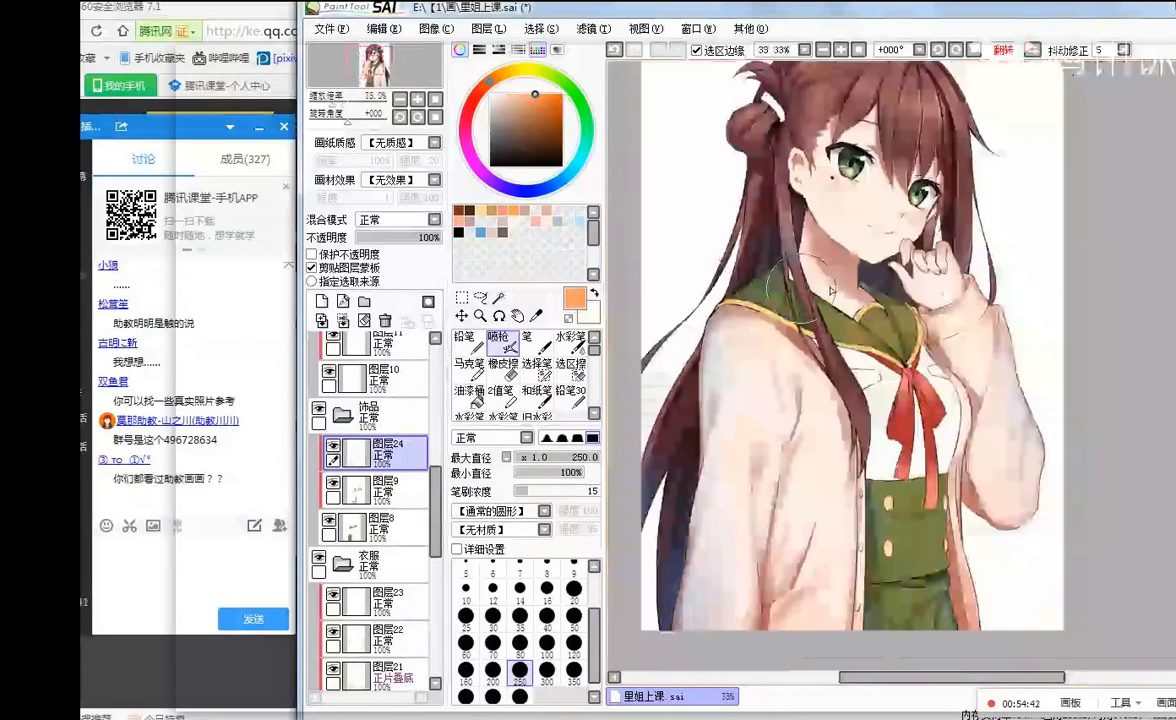
{"action": "scroll", "coordinate": [848, 228], "scroll_direction": "up", "scroll_amount": 2}
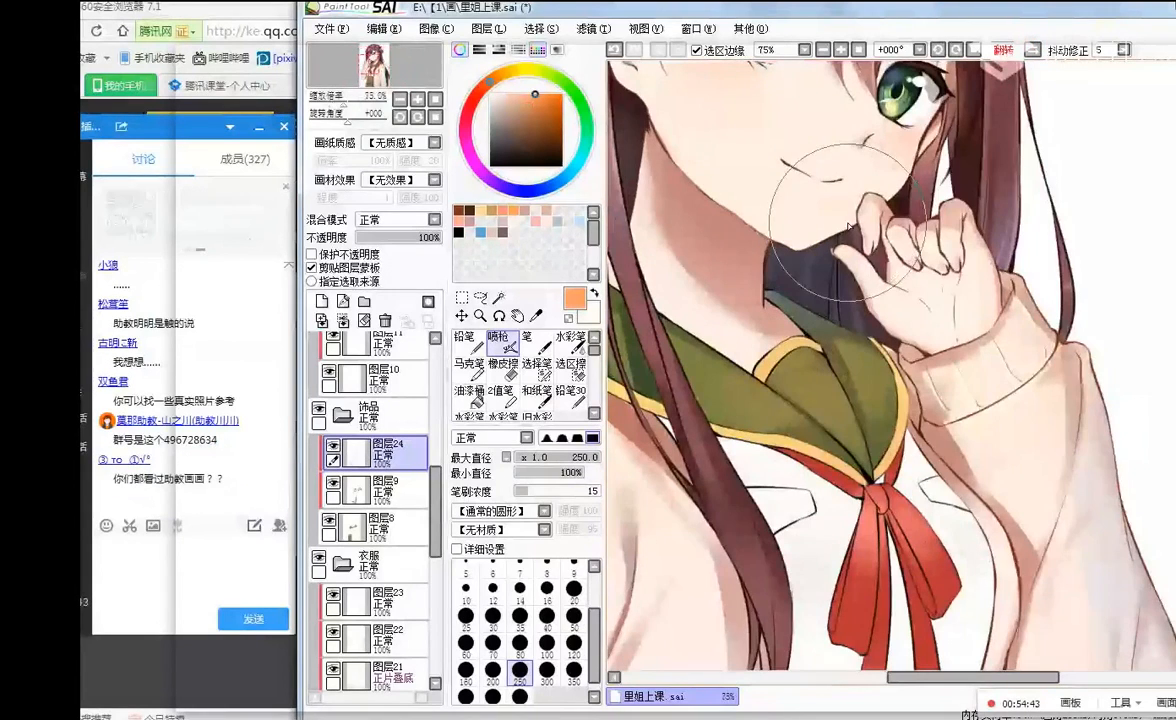
{"action": "left_click", "coordinate": [338, 316]}
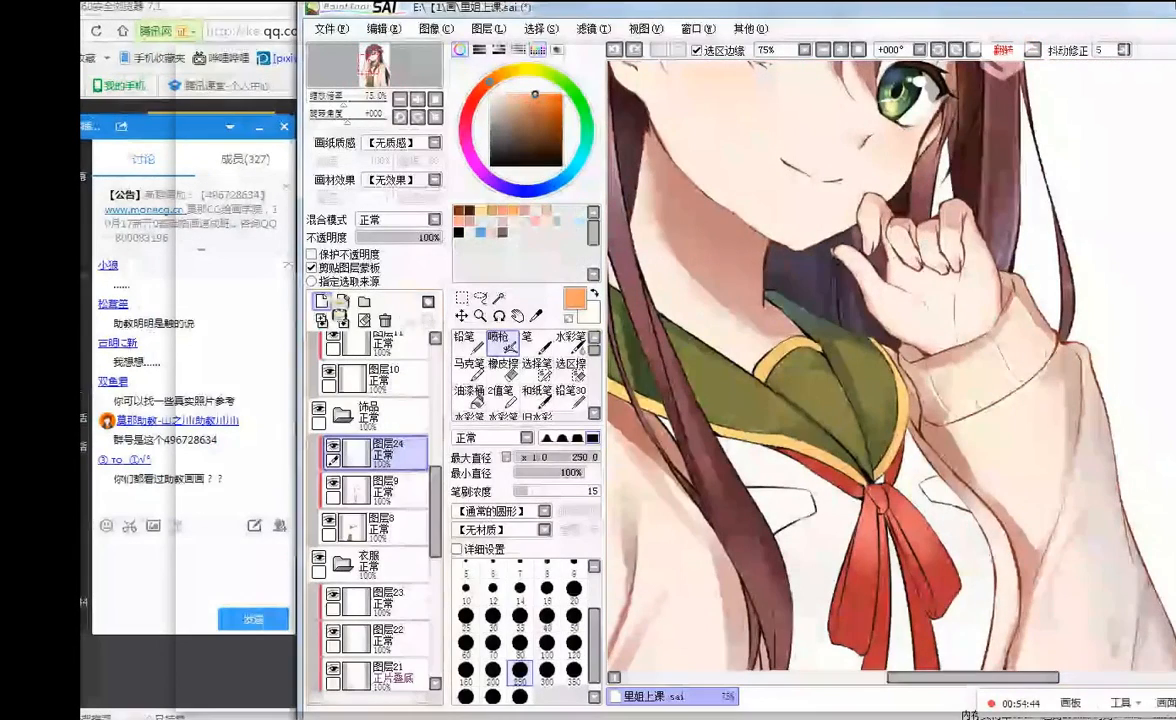
{"action": "left_click", "coordinate": [398, 219]}
{"action": "left_click", "coordinate": [372, 260]}
{"action": "left_click", "coordinate": [312, 267]}
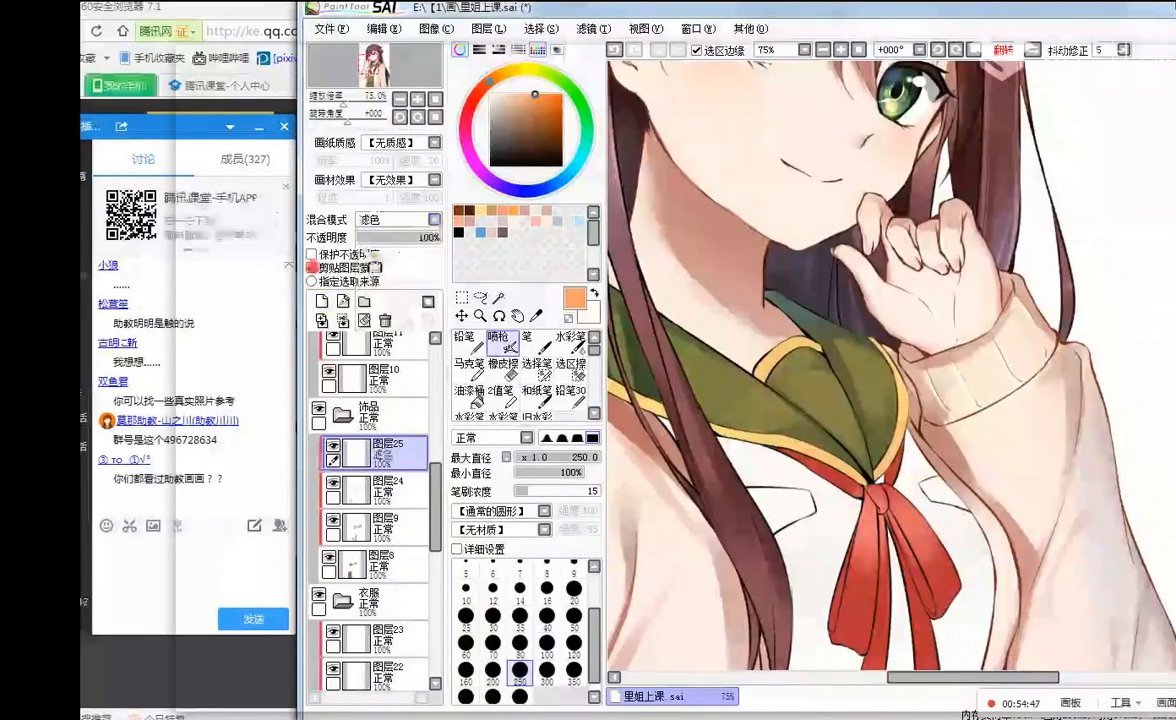
{"action": "left_click", "coordinate": [398, 219]}
{"action": "left_click", "coordinate": [370, 271]}
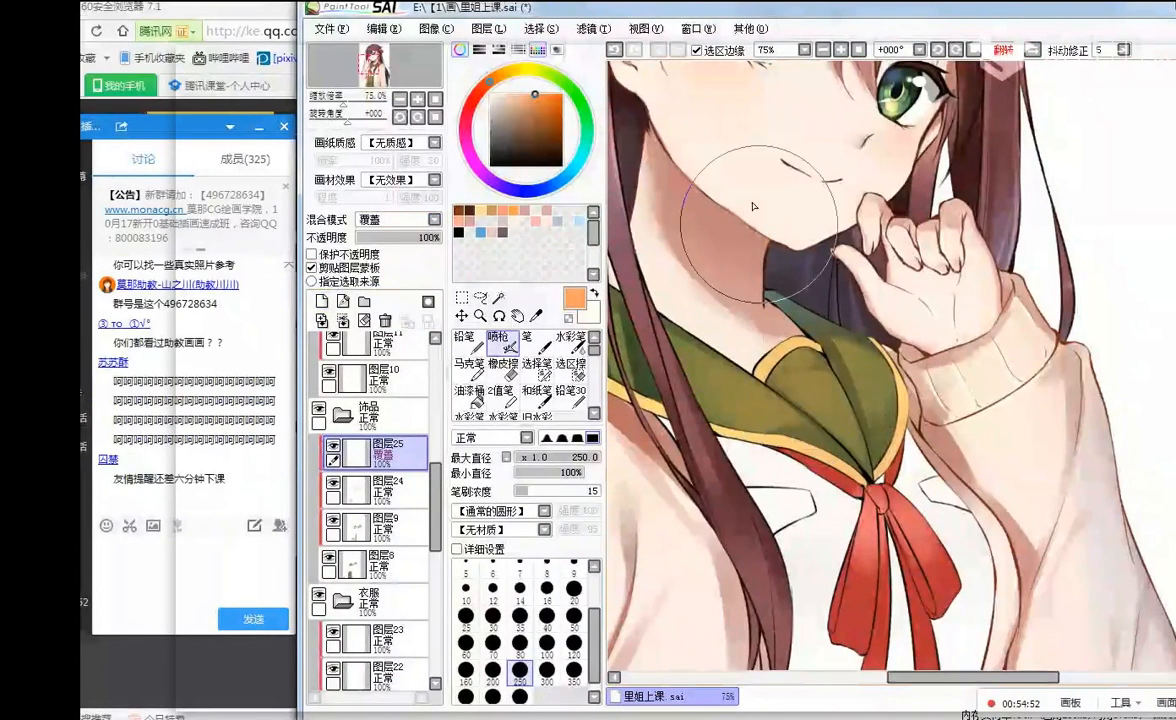
- Restore the unmirrored view and warm the green collar on the 覆盖 layer with soft orange airbrush strokes at diameter 250
{"action": "scroll", "coordinate": [922, 175], "scroll_direction": "down", "scroll_amount": 3}
{"action": "left_click", "coordinate": [980, 50]}
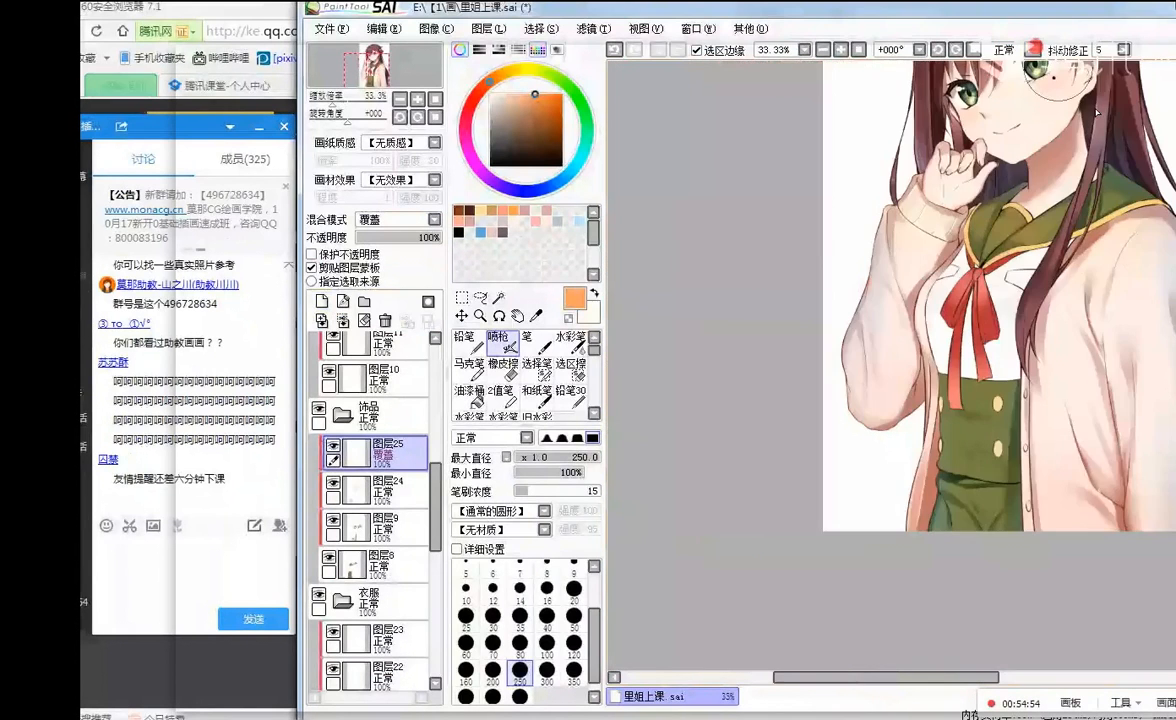
{"action": "scroll", "coordinate": [1096, 111], "scroll_direction": "up", "scroll_amount": 3}
{"action": "scroll", "coordinate": [869, 258], "scroll_direction": "down", "scroll_amount": 2}
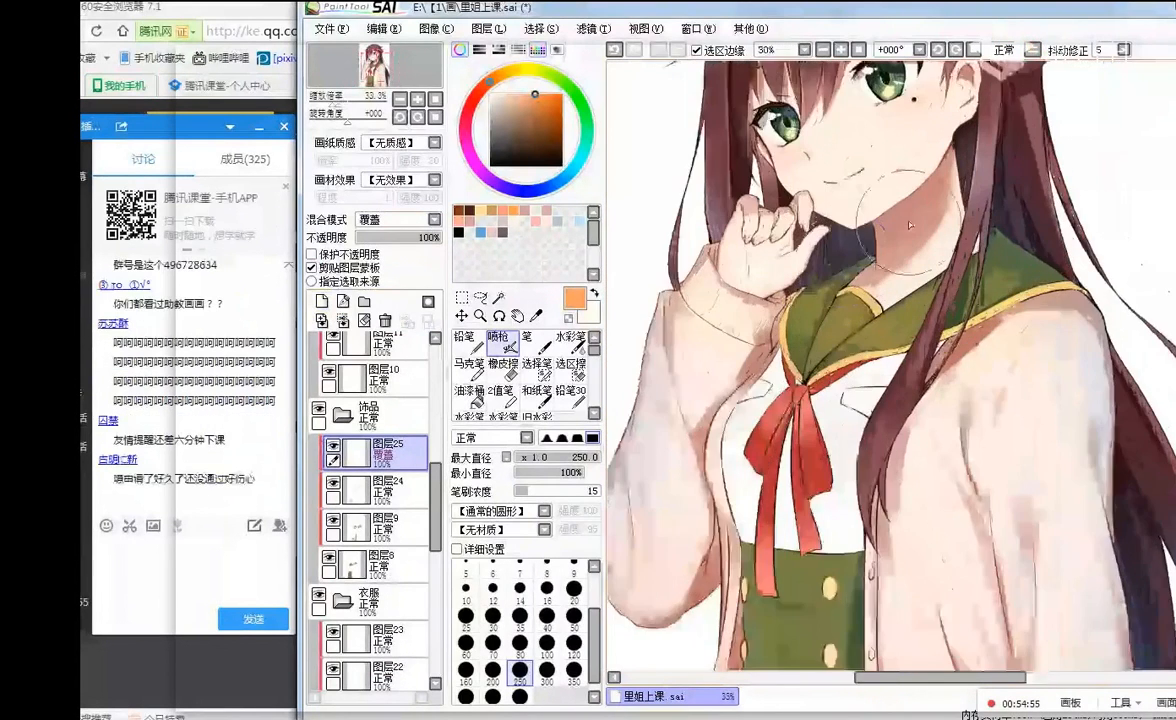
{"action": "scroll", "coordinate": [977, 190], "scroll_direction": "up", "scroll_amount": 2}
{"action": "left_click", "coordinate": [515, 94]}
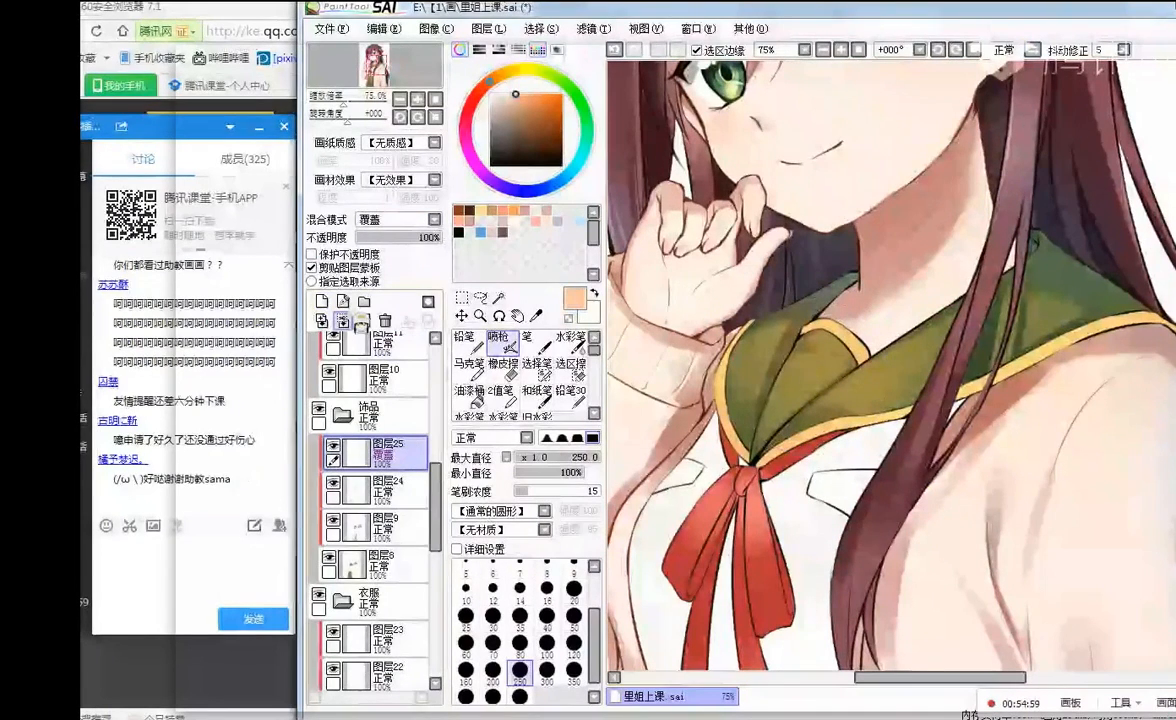
{"action": "left_click", "coordinate": [343, 320]}
{"action": "key", "text": "ctrl+z"}
{"action": "left_click", "coordinate": [343, 320]}
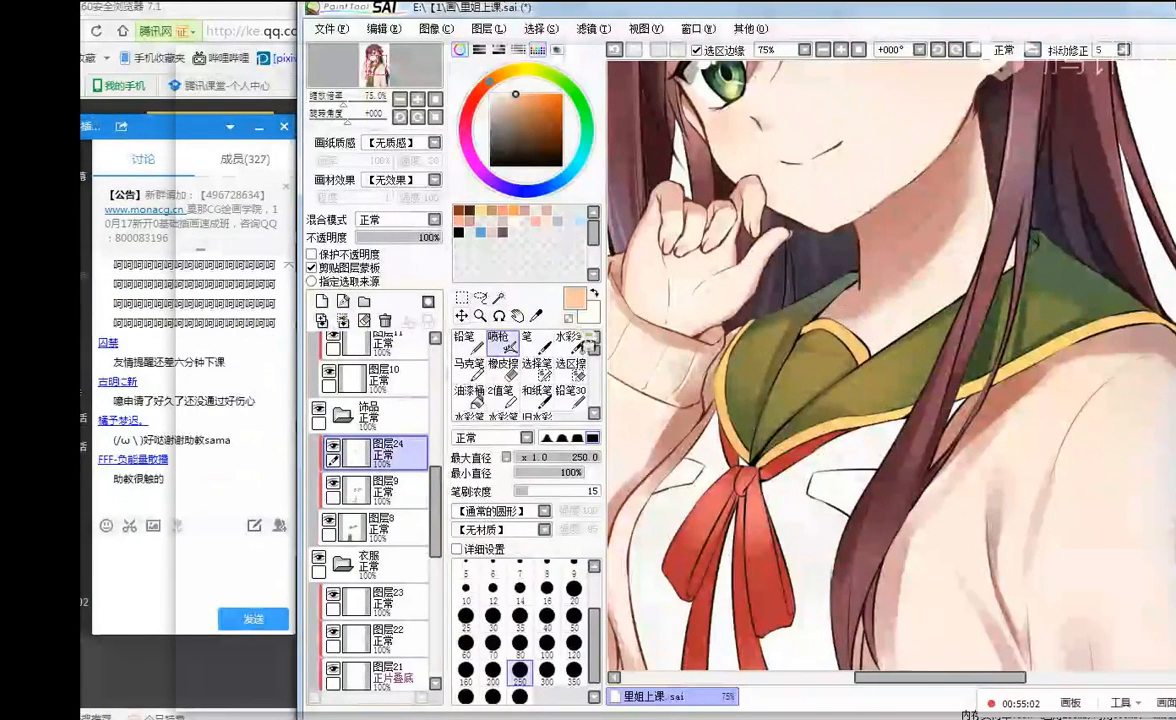
{"action": "key", "text": "ctrl+z"}
- Touch up the skirt tint on 图层24 with a paler orange and make the 覆盖 layer 图层25 active again
{"action": "scroll", "coordinate": [795, 376], "scroll_direction": "down", "scroll_amount": 3}
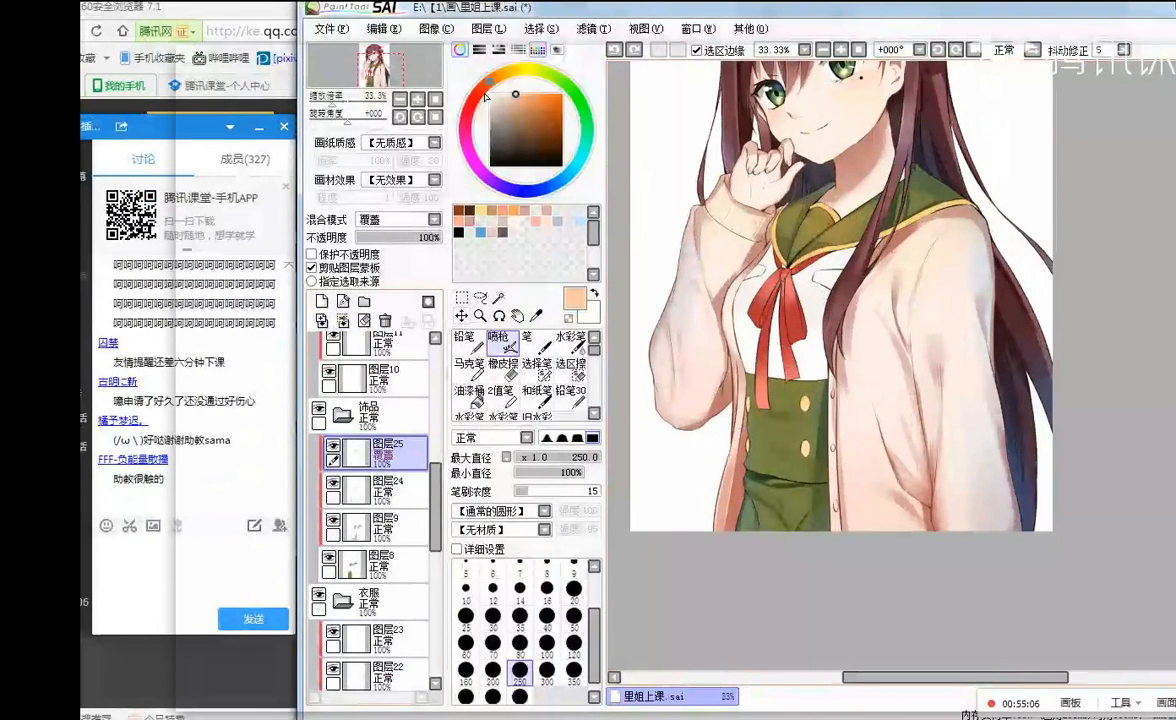
{"action": "left_click", "coordinate": [385, 490]}
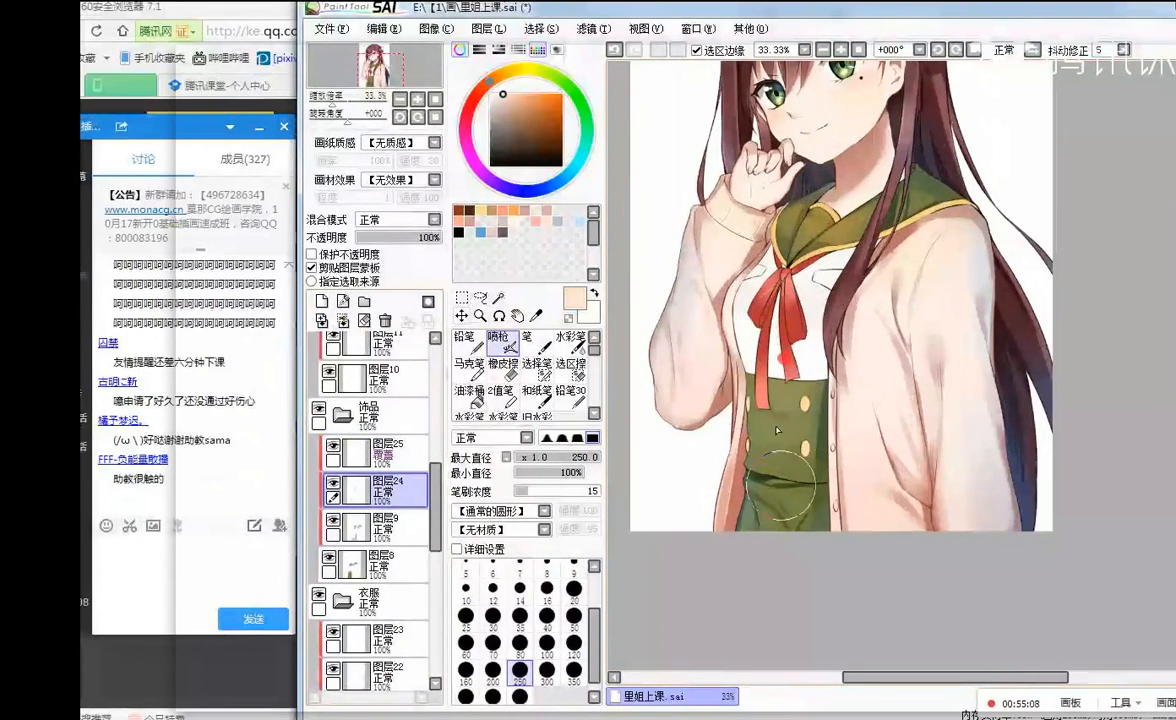
{"action": "left_click", "coordinate": [395, 460]}
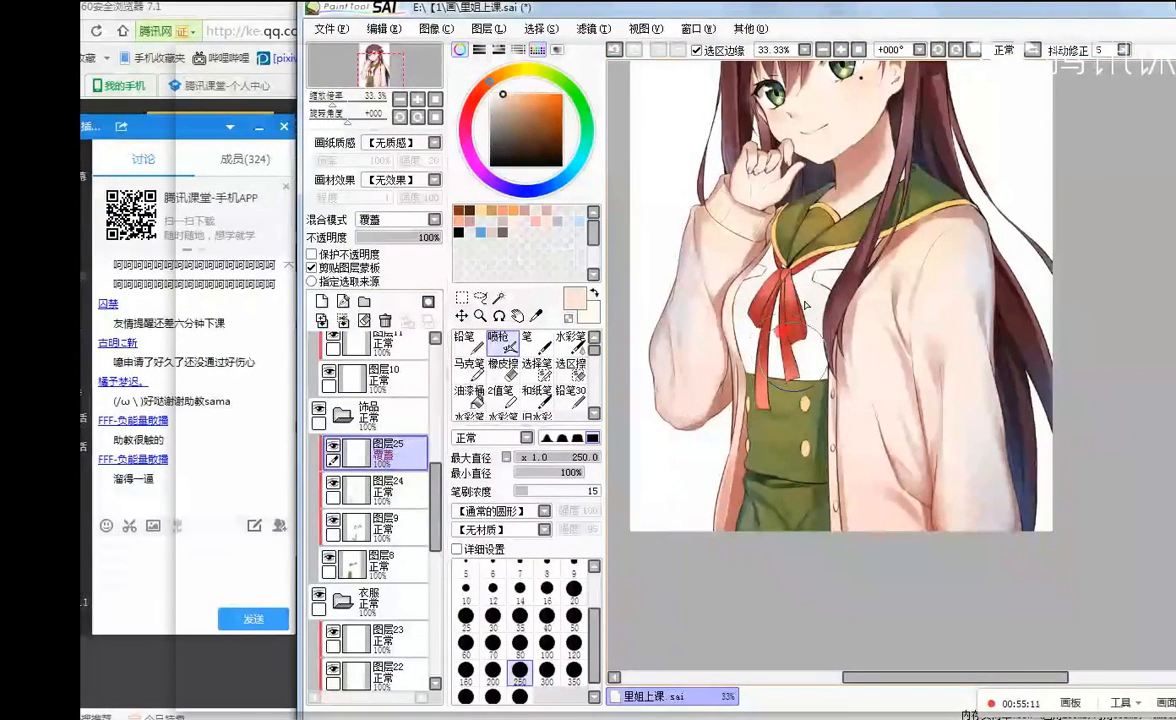
{"action": "scroll", "coordinate": [715, 388], "scroll_direction": "down", "scroll_amount": 1}
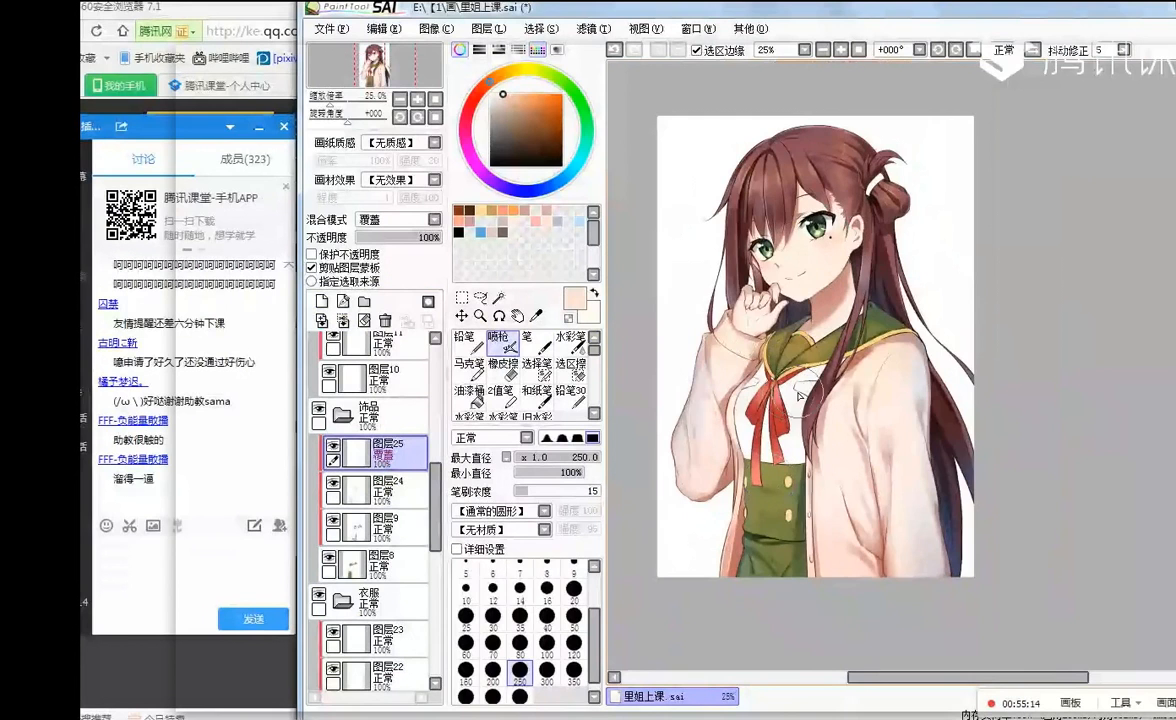
{"action": "scroll", "coordinate": [740, 360], "scroll_direction": "up", "scroll_amount": 1}
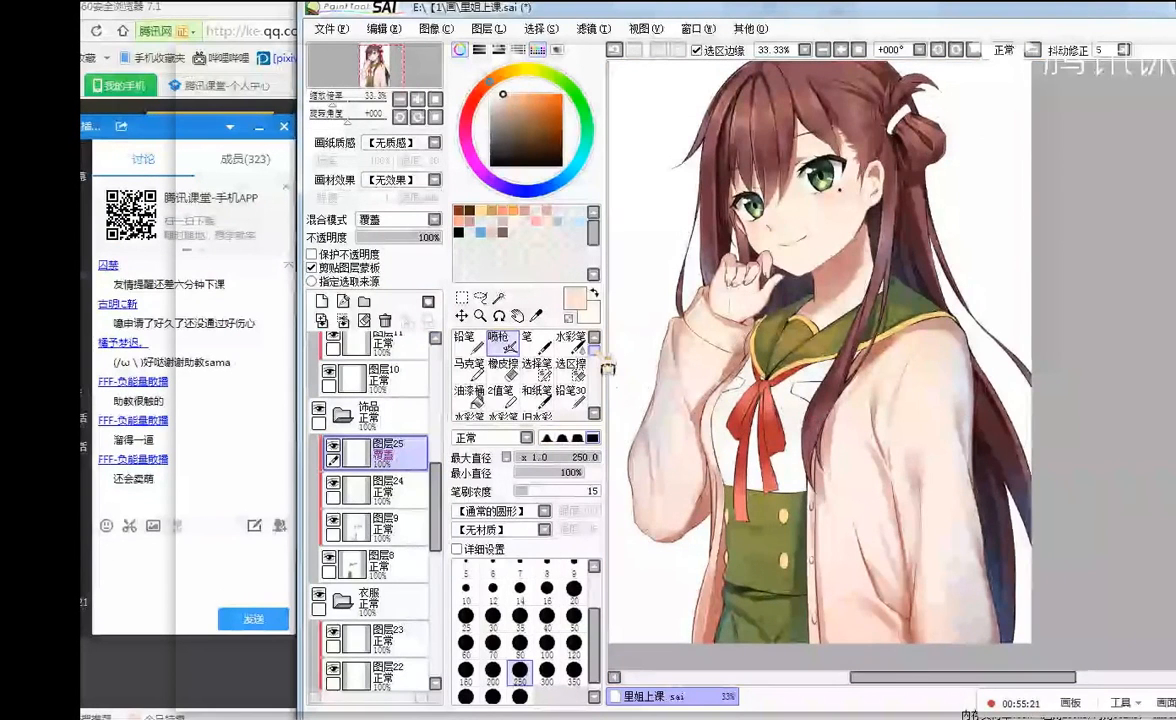
- Make the clipped layer 图层11 in the 边 folder active for working on the collar's yellow trim
{"action": "left_click", "coordinate": [464, 340]}
{"action": "scroll", "coordinate": [375, 450], "scroll_direction": "up", "scroll_amount": 3}
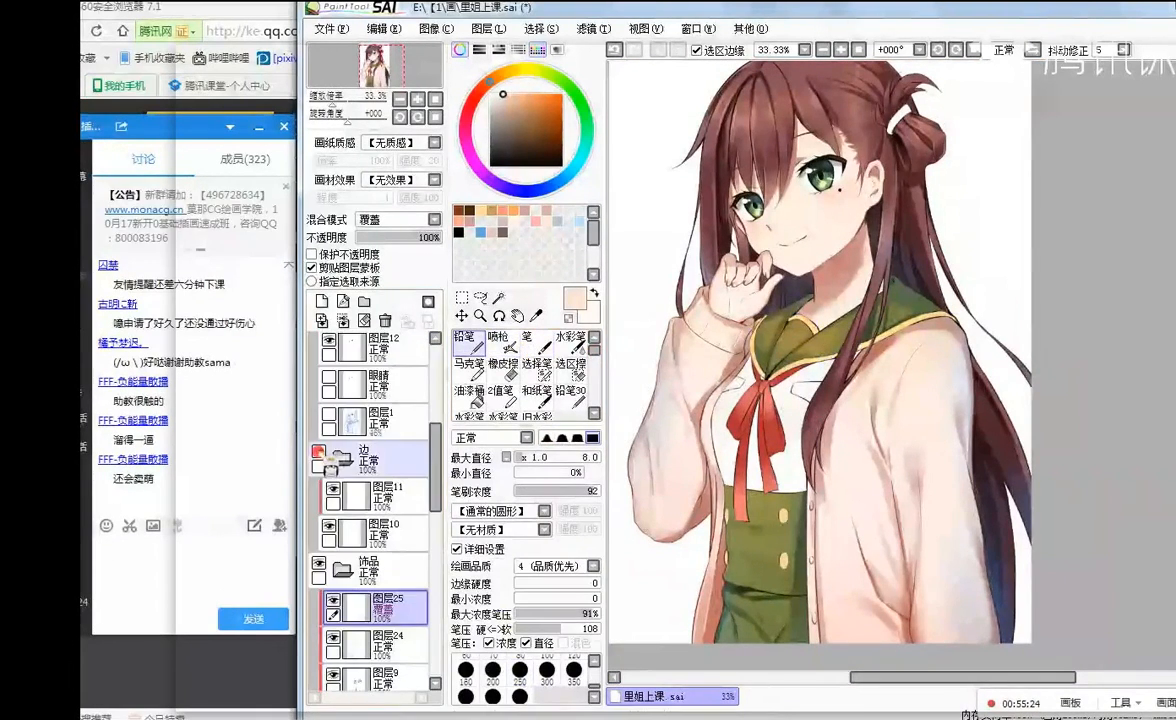
{"action": "left_click", "coordinate": [387, 455]}
{"action": "left_click", "coordinate": [385, 495]}
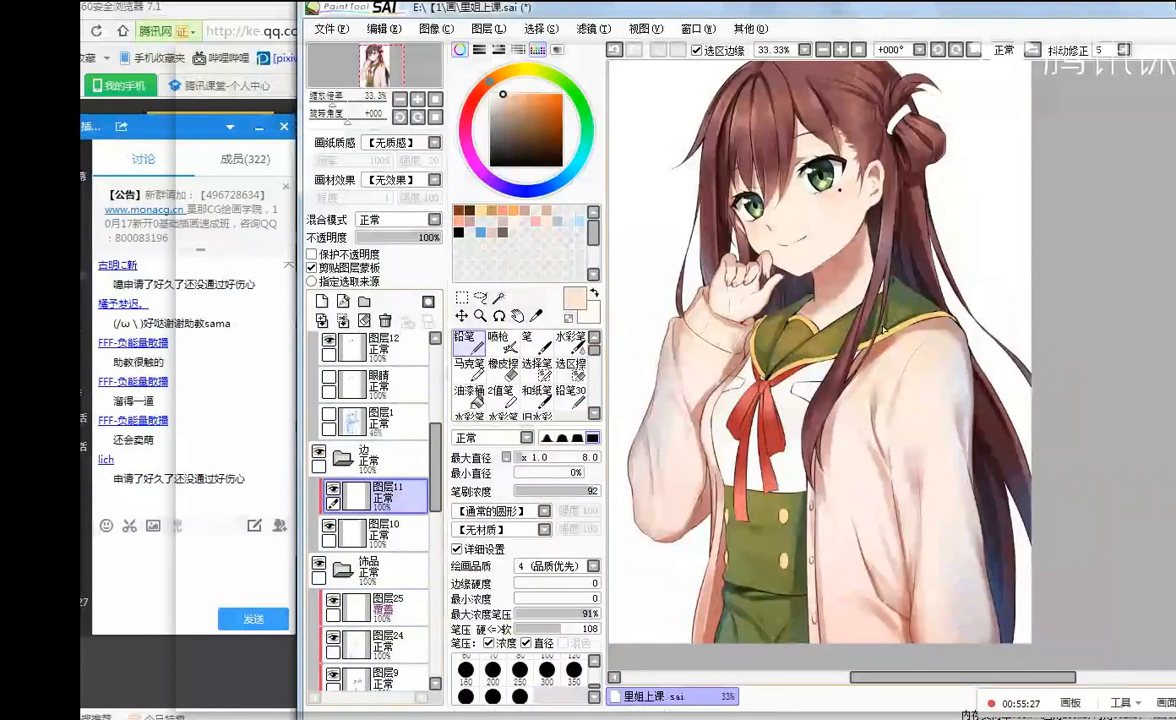
{"action": "scroll", "coordinate": [858, 298], "scroll_direction": "down", "scroll_amount": 1}
{"action": "scroll", "coordinate": [858, 298], "scroll_direction": "up", "scroll_amount": 1}
{"action": "scroll", "coordinate": [780, 306], "scroll_direction": "up", "scroll_amount": 1}
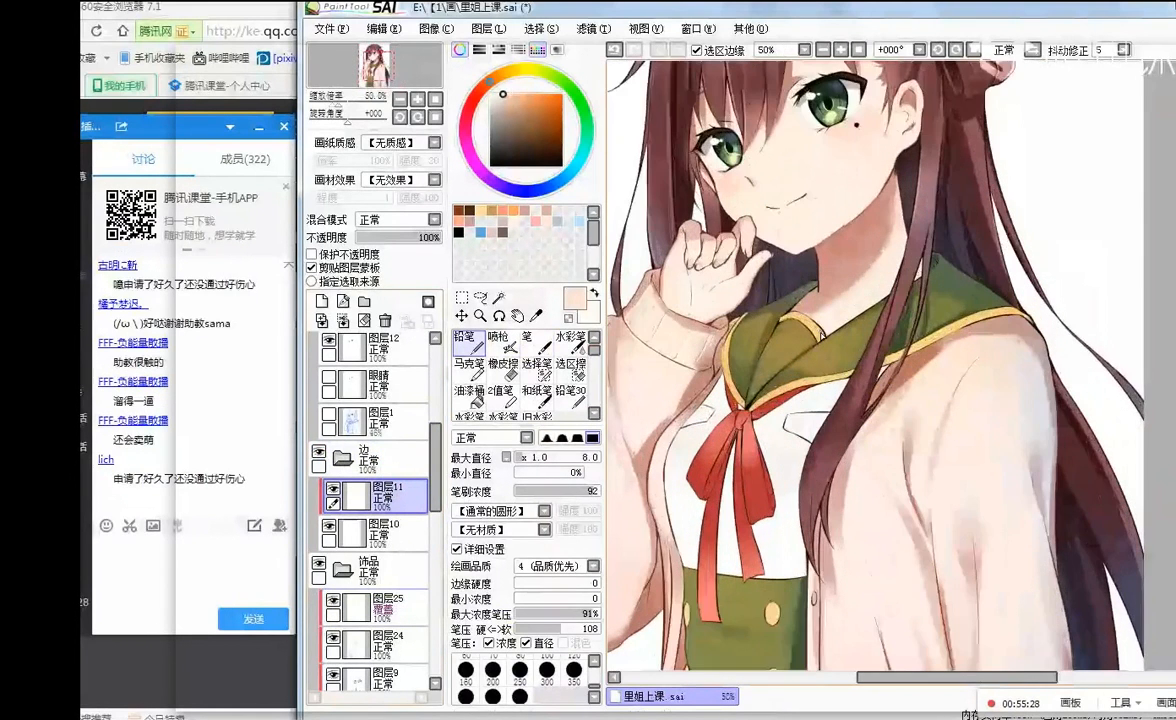
- Shade the yellow trim along the collar's shoulder edge in brownish orange with the Marker brush at diameter 33
{"action": "left_click", "coordinate": [466, 93]}
{"action": "left_click", "coordinate": [514, 94]}
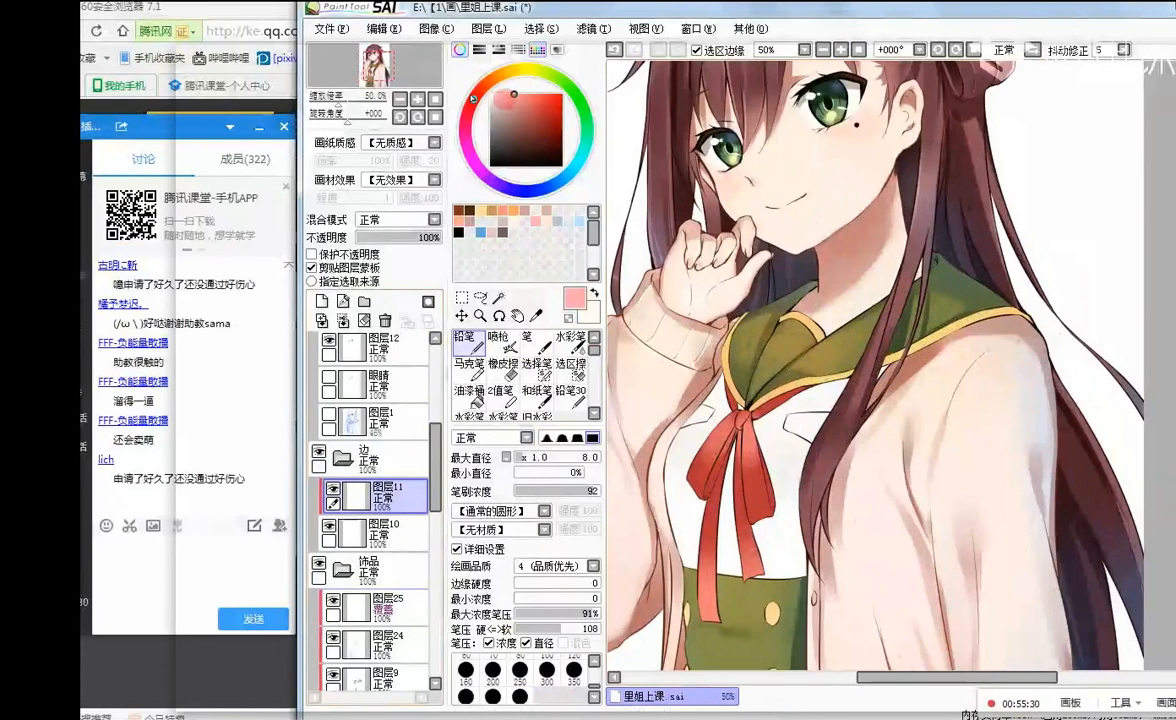
{"action": "left_click", "coordinate": [482, 85]}
{"action": "left_click", "coordinate": [537, 95]}
{"action": "left_click", "coordinate": [469, 367]}
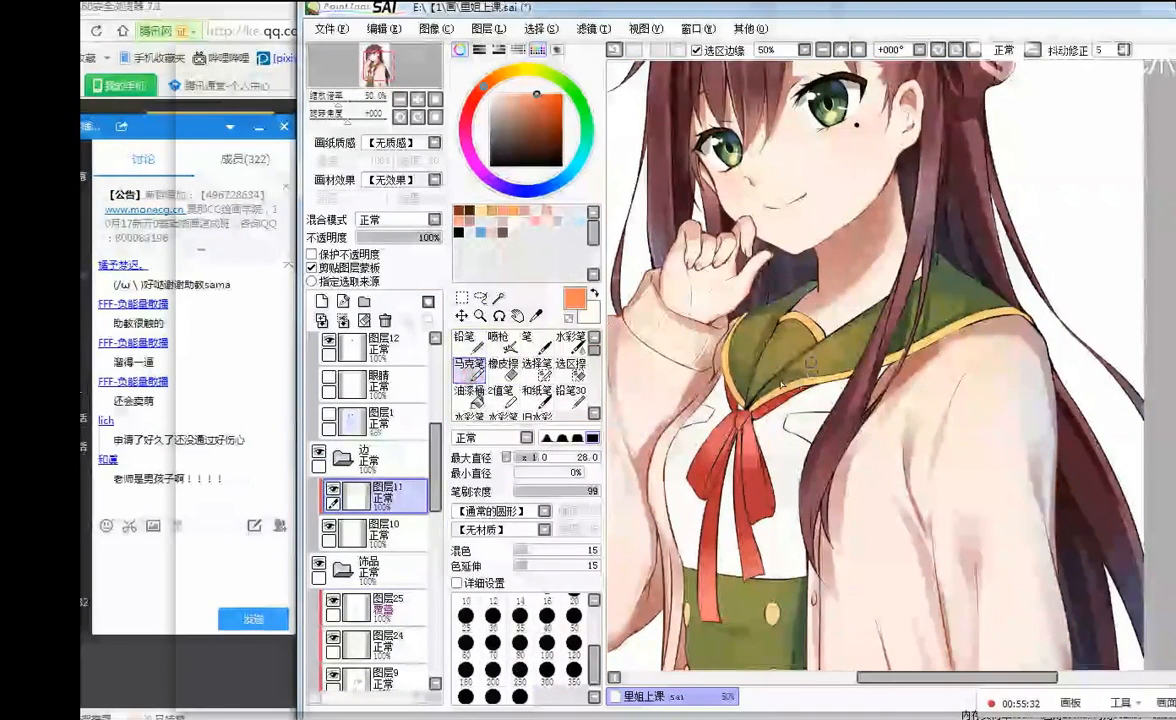
{"action": "left_click", "coordinate": [523, 117]}
{"action": "left_click", "coordinate": [545, 457]}
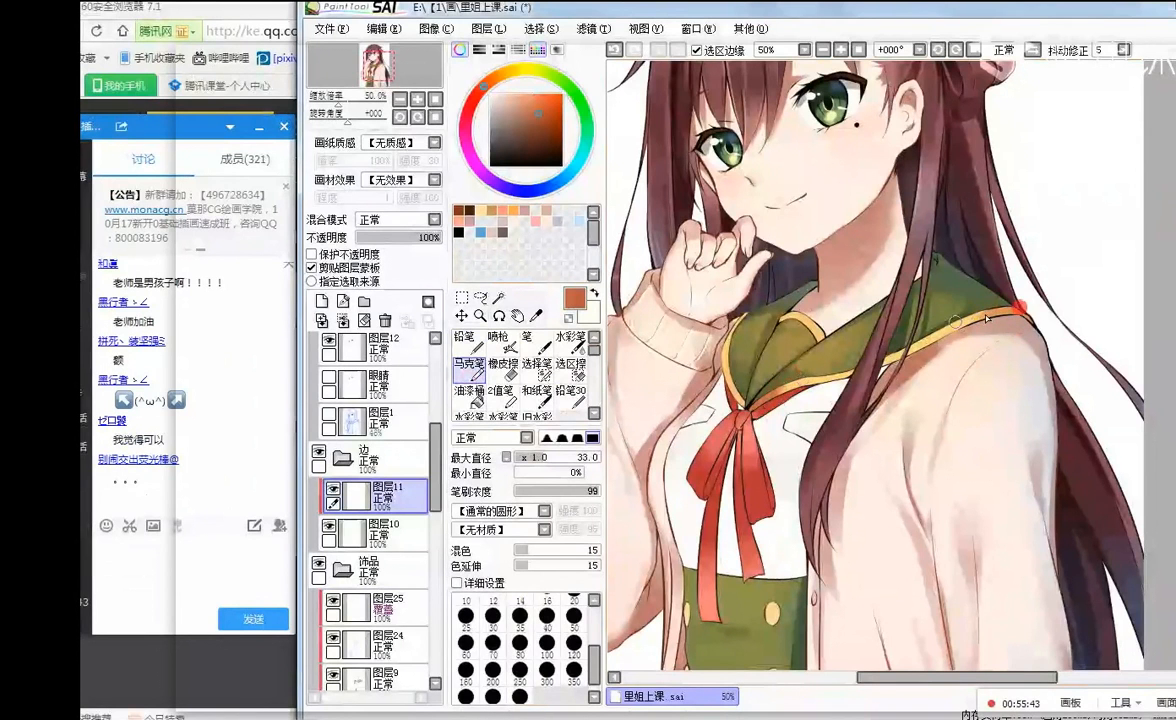
{"action": "left_click", "coordinate": [936, 330]}
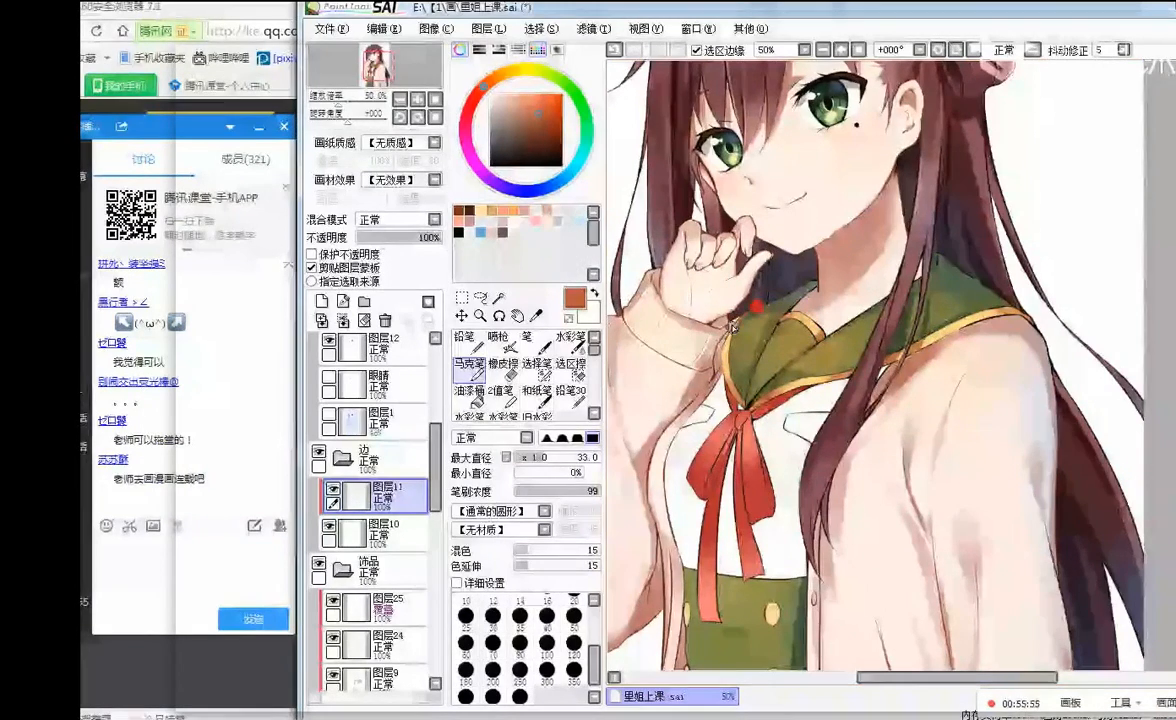
- Mirror the view and shade the yellow trim around the neckline and collar front with the same brownish orange
{"action": "key", "text": "h"}
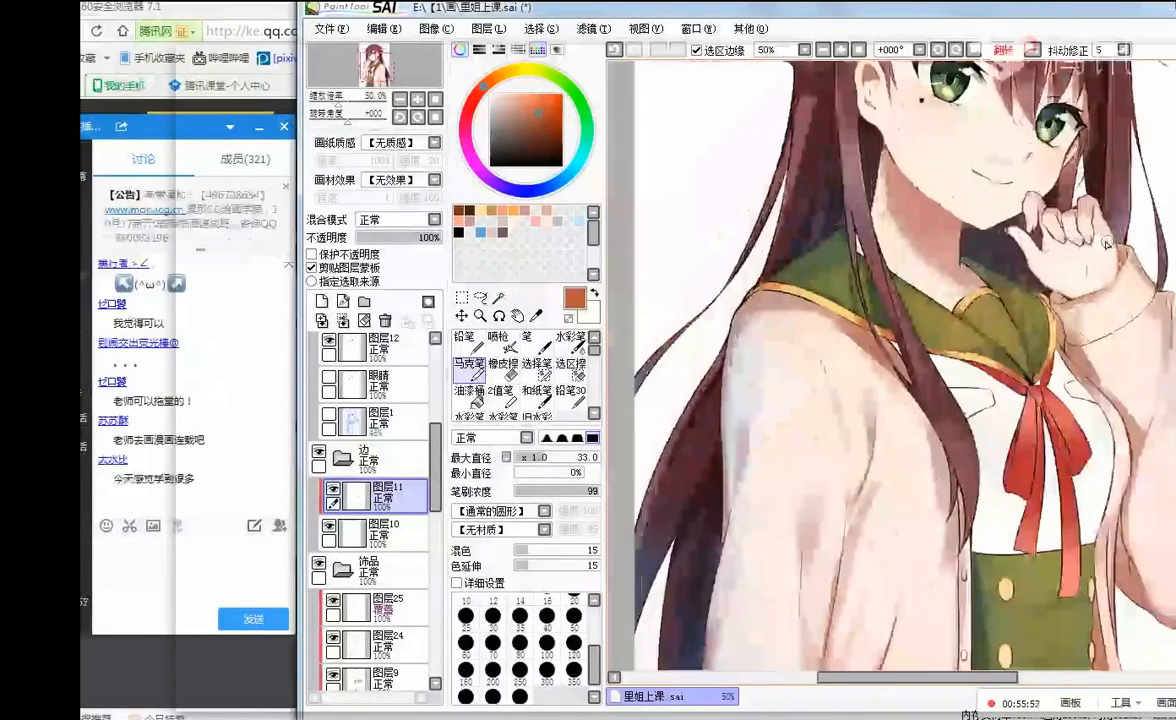
{"action": "left_click_drag", "start_coordinate": [1005, 310], "coordinate": [918, 300]}
{"action": "scroll", "coordinate": [915, 299], "scroll_direction": "up", "scroll_amount": 1}
{"action": "scroll", "coordinate": [915, 299], "scroll_direction": "down", "scroll_amount": 2}
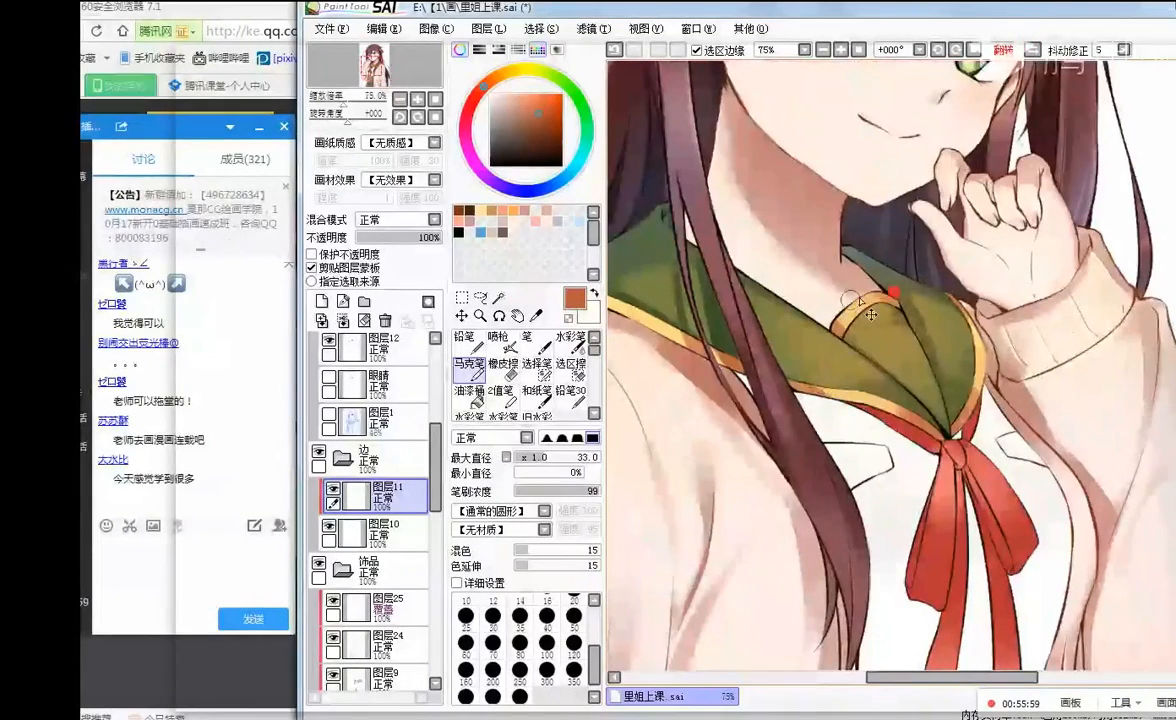
{"action": "scroll", "coordinate": [878, 192], "scroll_direction": "down", "scroll_amount": 2}
{"action": "scroll", "coordinate": [878, 194], "scroll_direction": "up", "scroll_amount": 1}
{"action": "scroll", "coordinate": [880, 298], "scroll_direction": "down", "scroll_amount": 2}
{"action": "scroll", "coordinate": [915, 290], "scroll_direction": "up", "scroll_amount": 3}
{"action": "scroll", "coordinate": [866, 376], "scroll_direction": "down", "scroll_amount": 2}
{"action": "scroll", "coordinate": [904, 479], "scroll_direction": "up", "scroll_amount": 4}
- Shade the edges of the upper skirt buttons in brownish orange with the Pencil at diameter 8, undoing a stray stroke
{"action": "left_click", "coordinate": [469, 342]}
{"action": "mouse_move", "coordinate": [781, 356]}
{"action": "left_mouse_down"}
{"action": "mouse_move", "coordinate": [788, 326]}
{"action": "mouse_move", "coordinate": [780, 360]}
{"action": "mouse_move", "coordinate": [777, 351]}
{"action": "mouse_move", "coordinate": [792, 367]}
{"action": "left_mouse_up"}
{"action": "key", "text": "ctrl+z"}
{"action": "left_click_drag", "start_coordinate": [960, 323], "coordinate": [955, 359]}
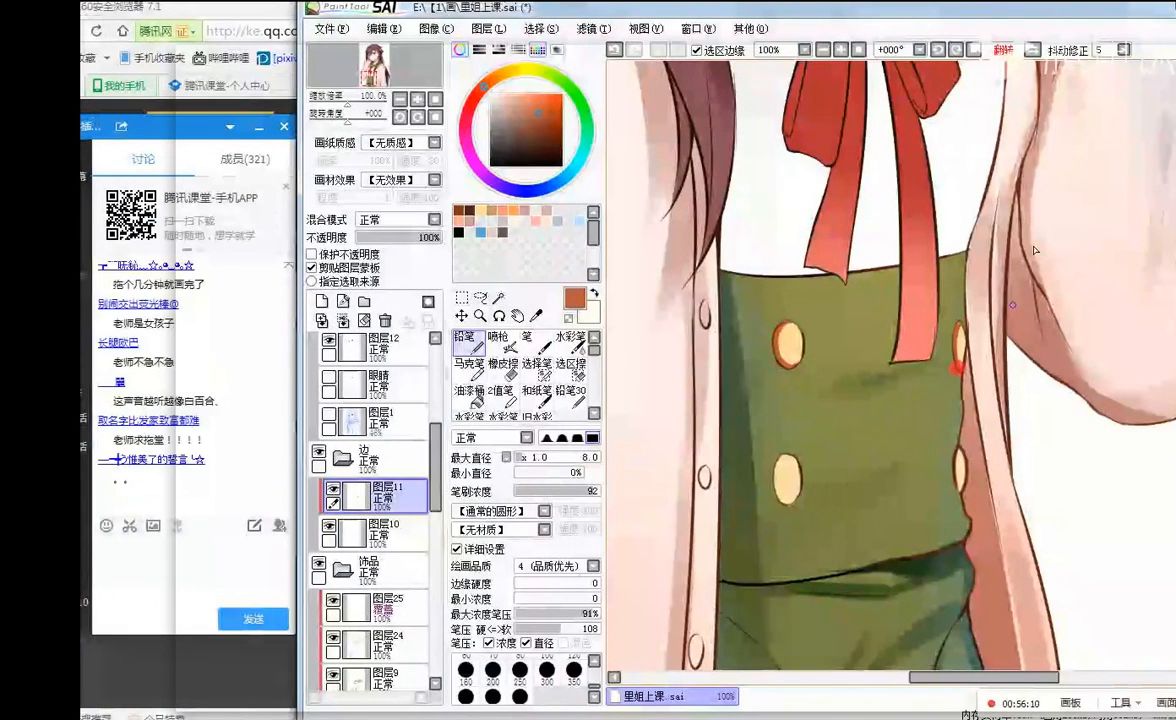
- Restore the unmirrored view and shade the edge of the lower front skirt button with brownish orange
{"action": "left_click", "coordinate": [1032, 49]}
{"action": "scroll", "coordinate": [837, 360], "scroll_direction": "down", "scroll_amount": 2}
{"action": "scroll", "coordinate": [906, 373], "scroll_direction": "up", "scroll_amount": 2}
{"action": "scroll", "coordinate": [906, 373], "scroll_direction": "up", "scroll_amount": 1}
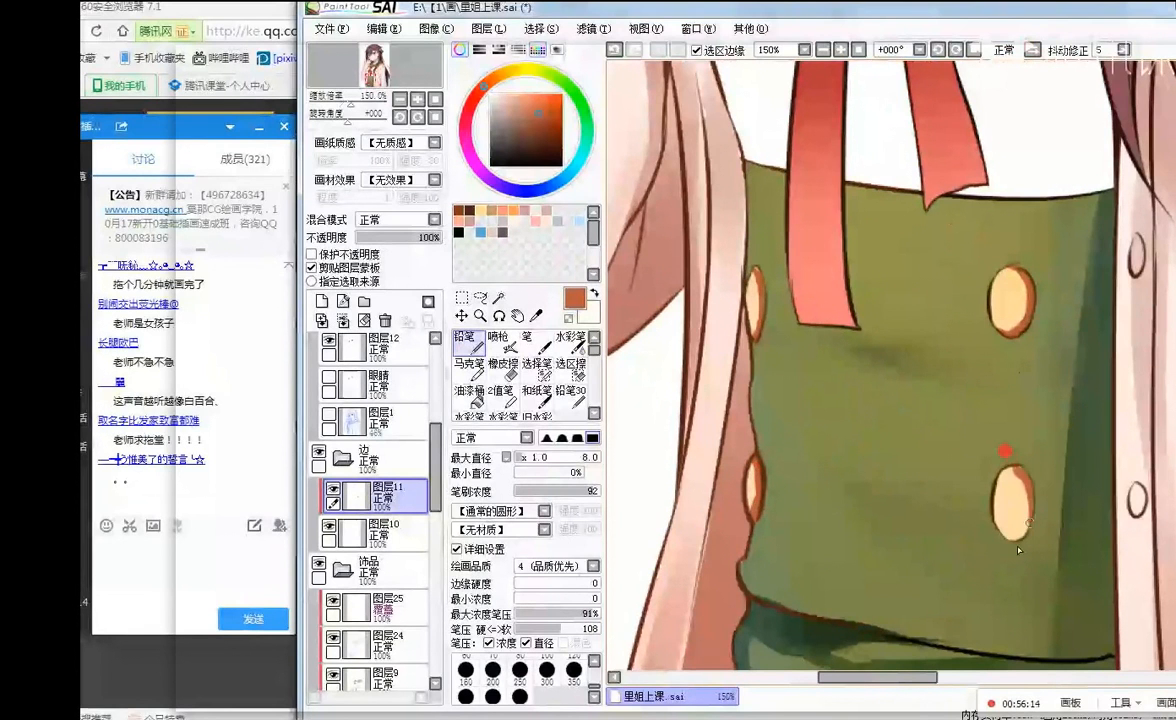
{"action": "mouse_move", "coordinate": [1017, 472]}
{"action": "left_mouse_down"}
{"action": "mouse_move", "coordinate": [1001, 551]}
{"action": "mouse_move", "coordinate": [1008, 518]}
{"action": "left_mouse_up"}
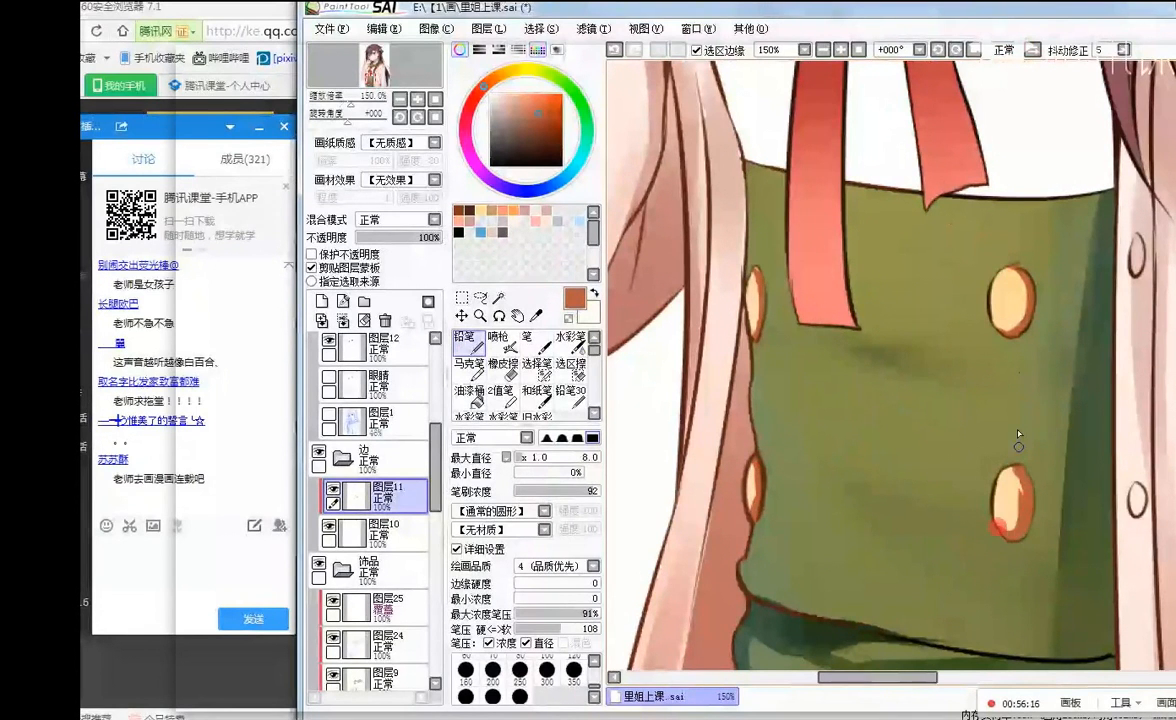
{"action": "scroll", "coordinate": [857, 415], "scroll_direction": "down", "scroll_amount": 1}
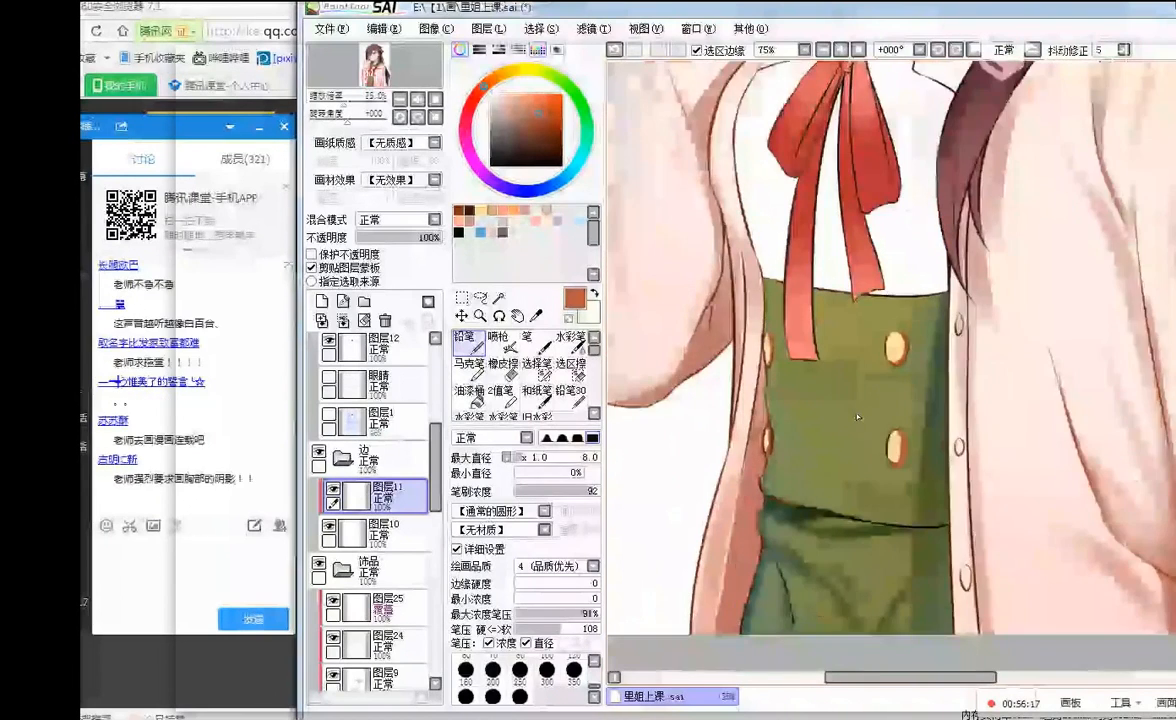
- Deepen the shadows on the gold skirt buttons in dark reddish brown with the airbrush at diameter 11, undoing one stroke
{"action": "left_click", "coordinate": [909, 462], "text": "alt"}
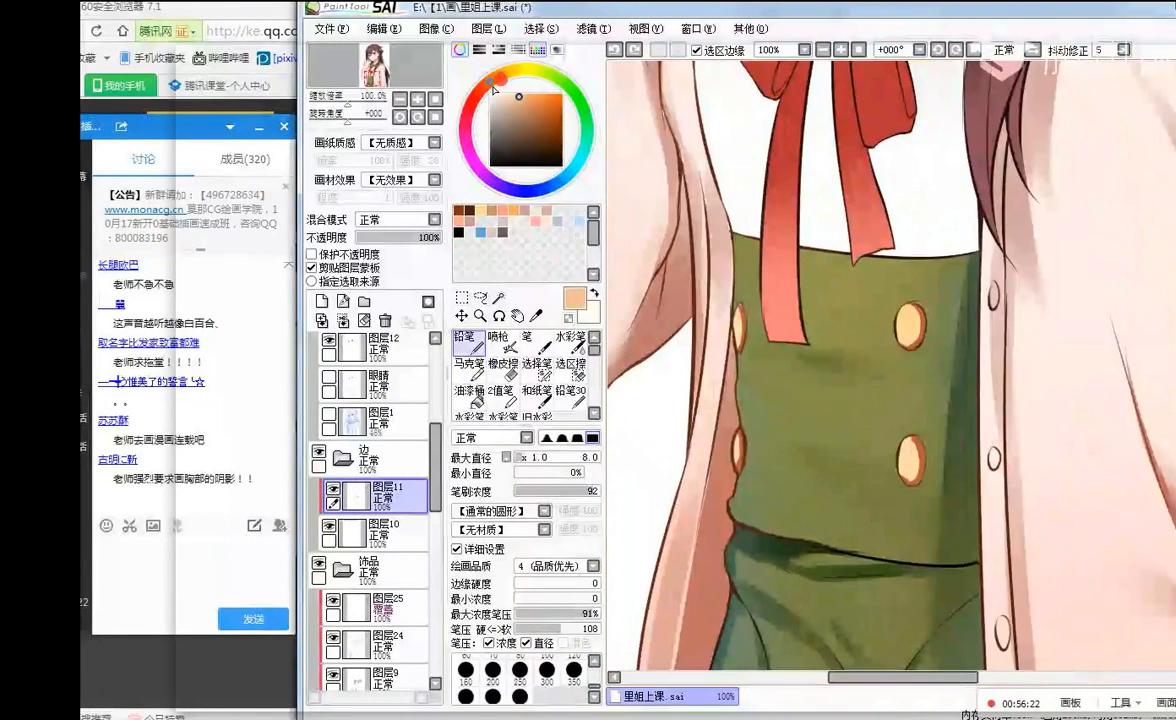
{"action": "left_click", "coordinate": [486, 85]}
{"action": "left_click", "coordinate": [459, 211]}
{"action": "left_click_drag", "start_coordinate": [549, 127], "coordinate": [551, 141]}
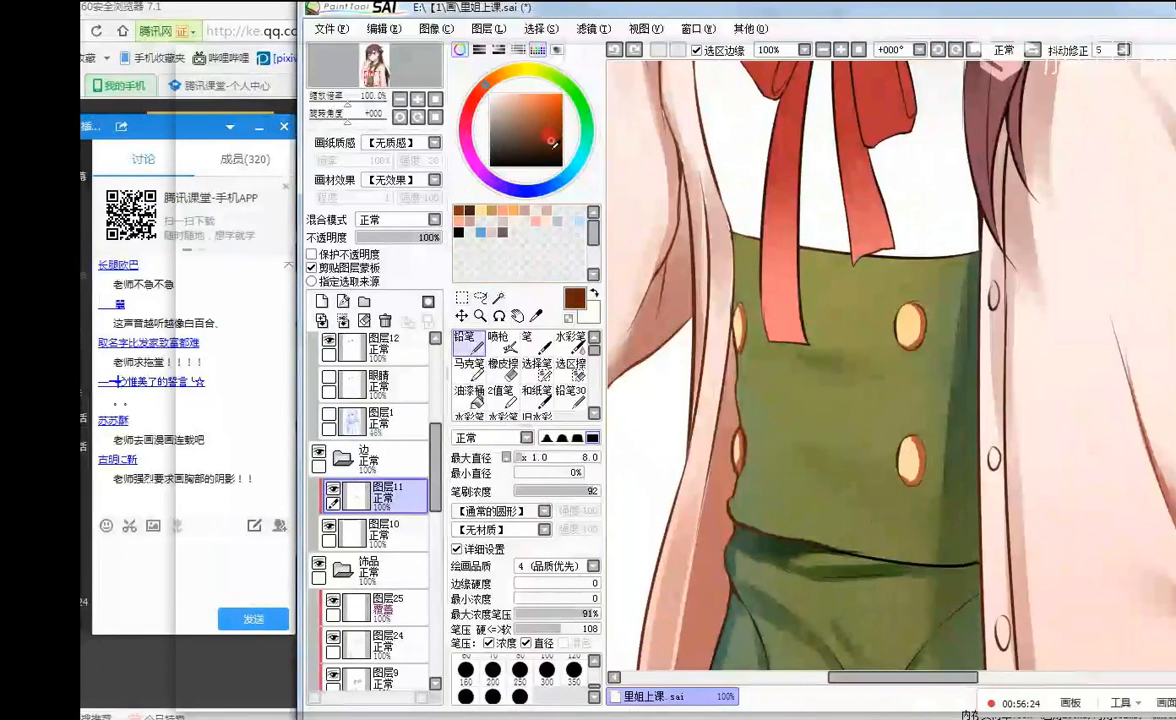
{"action": "left_click", "coordinate": [497, 339]}
{"action": "left_click_drag", "start_coordinate": [544, 458], "coordinate": [525, 458]}
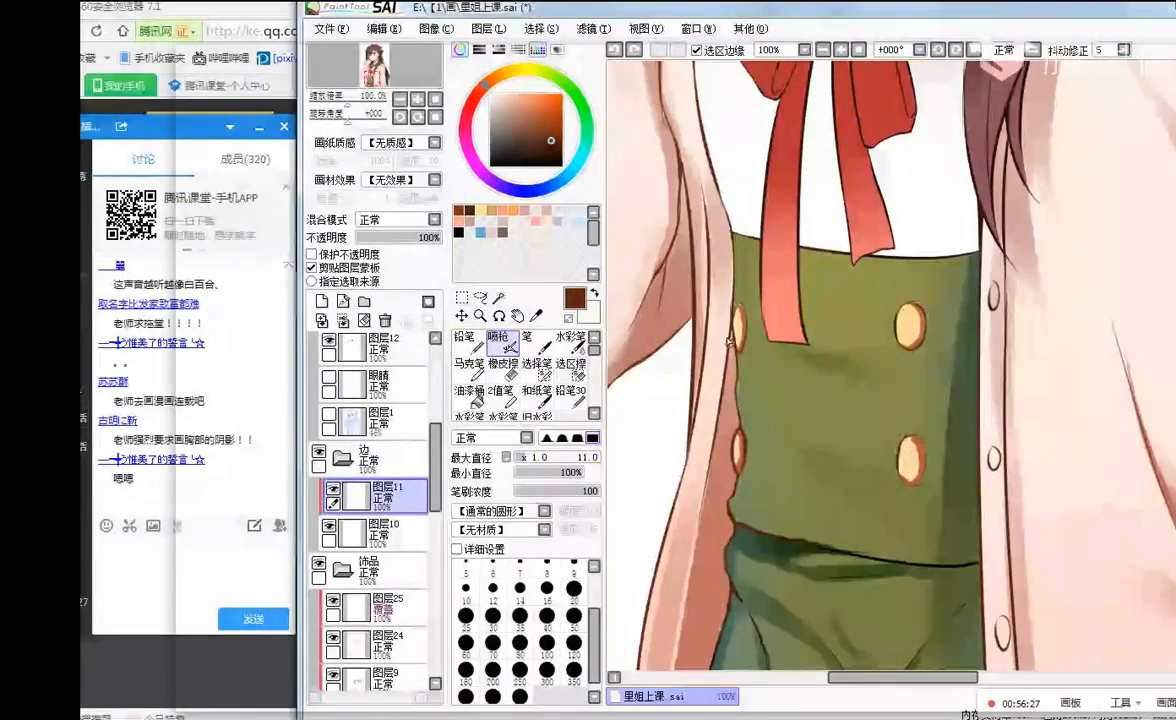
{"action": "left_click_drag", "start_coordinate": [738, 430], "coordinate": [745, 447]}
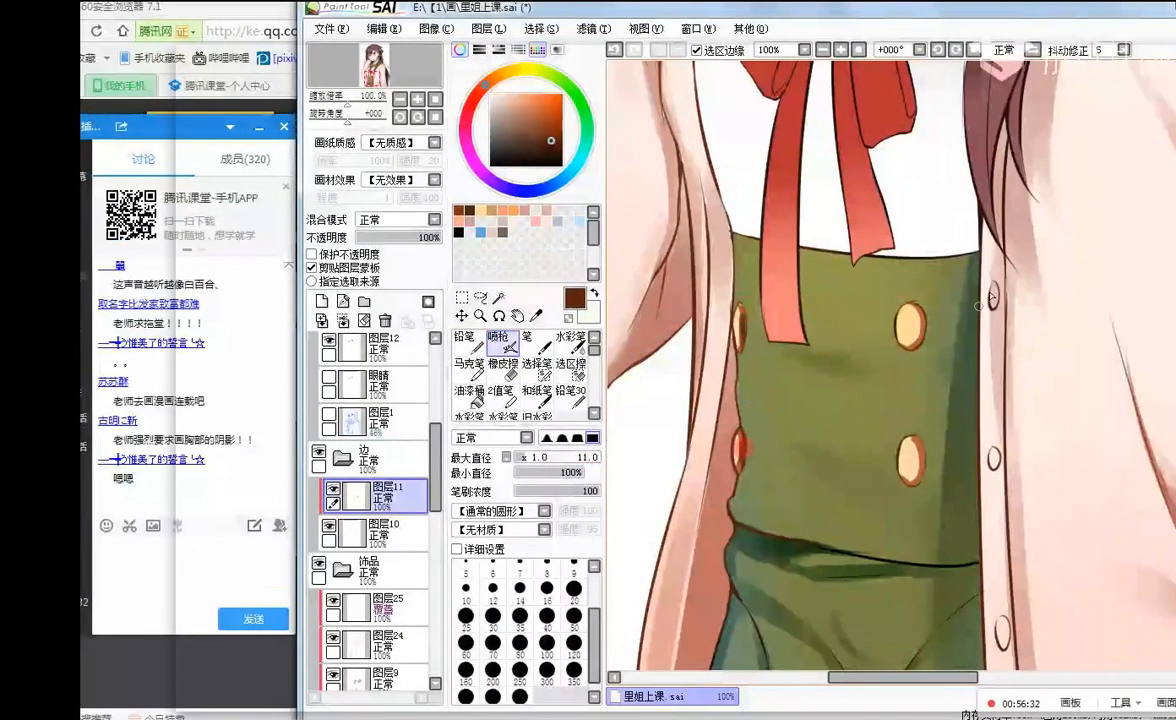
{"action": "key", "text": "ctrl+z"}
{"action": "left_click", "coordinate": [921, 450]}
{"action": "scroll", "coordinate": [812, 381], "scroll_direction": "down", "scroll_amount": 2}
{"action": "scroll", "coordinate": [876, 274], "scroll_direction": "up", "scroll_amount": 1}
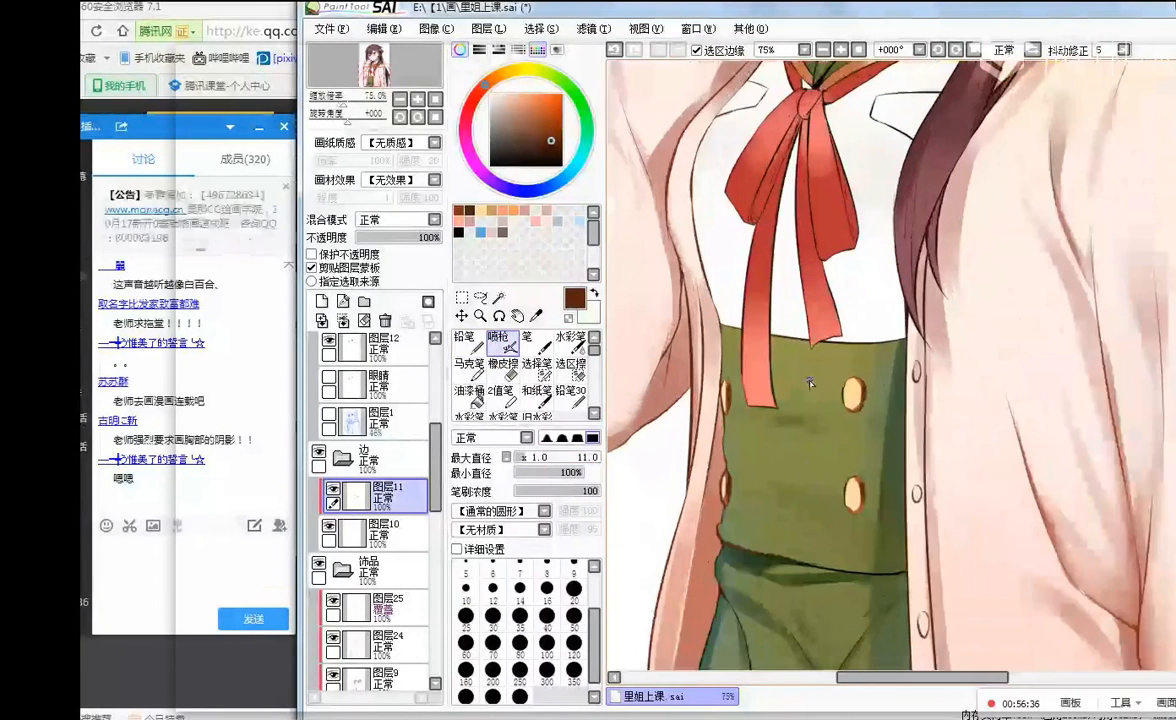
- Create a new layer above 图层11, set its blending mode to 发光, and clip it to the layer below
{"action": "left_click", "coordinate": [321, 301]}
{"action": "left_click", "coordinate": [434, 219]}
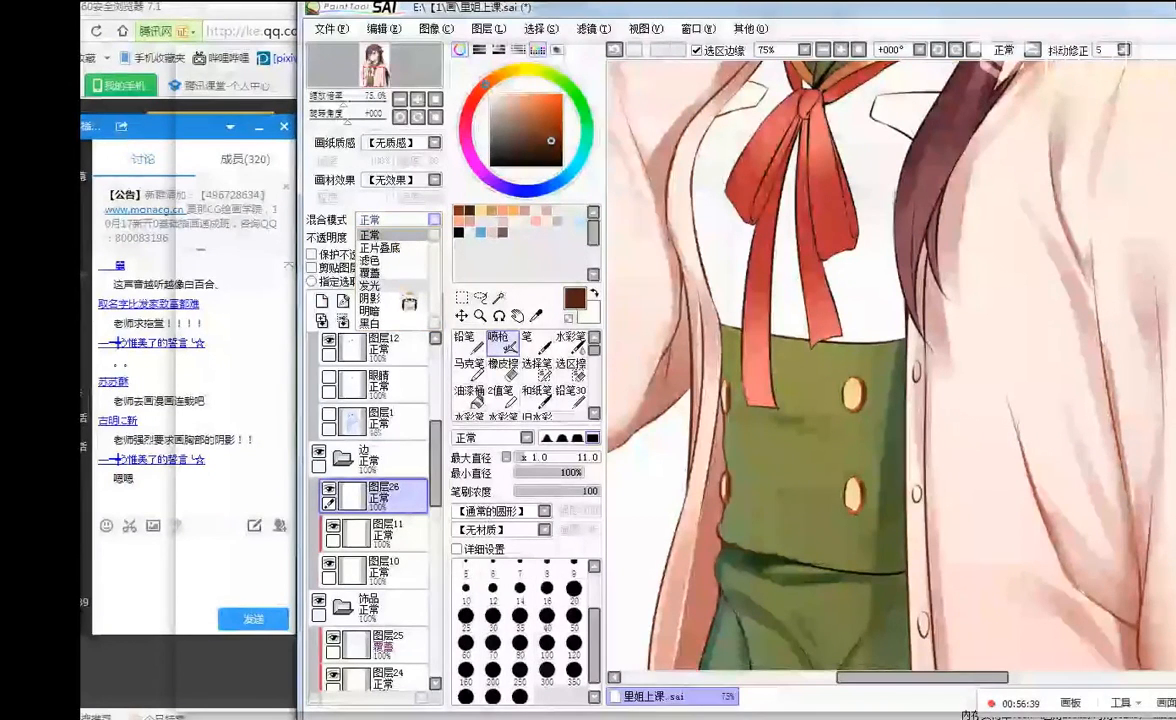
{"action": "left_click", "coordinate": [368, 285]}
{"action": "left_click", "coordinate": [330, 268]}
- Paint pale cream highlights on the gold skirt buttons with the Pencil at diameter 8
{"action": "left_click", "coordinate": [468, 343]}
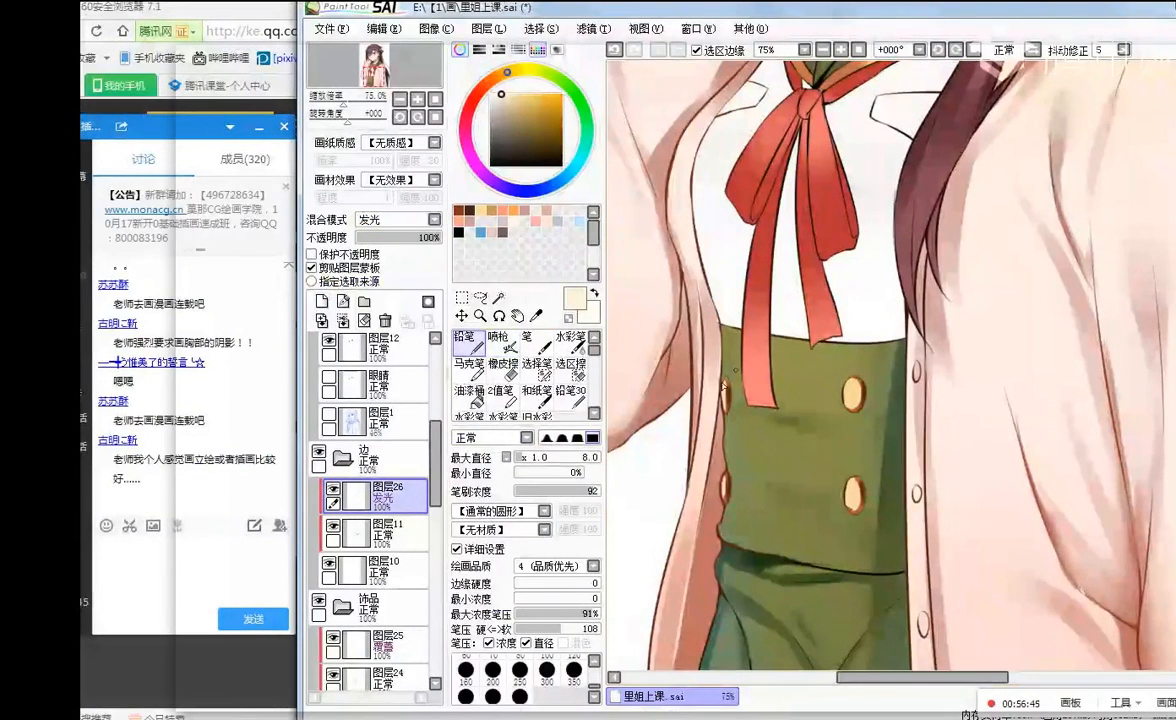
{"action": "mouse_move", "coordinate": [721, 474]}
{"action": "left_mouse_down"}
{"action": "mouse_move", "coordinate": [724, 505]}
{"action": "mouse_move", "coordinate": [733, 478]}
{"action": "left_mouse_up"}
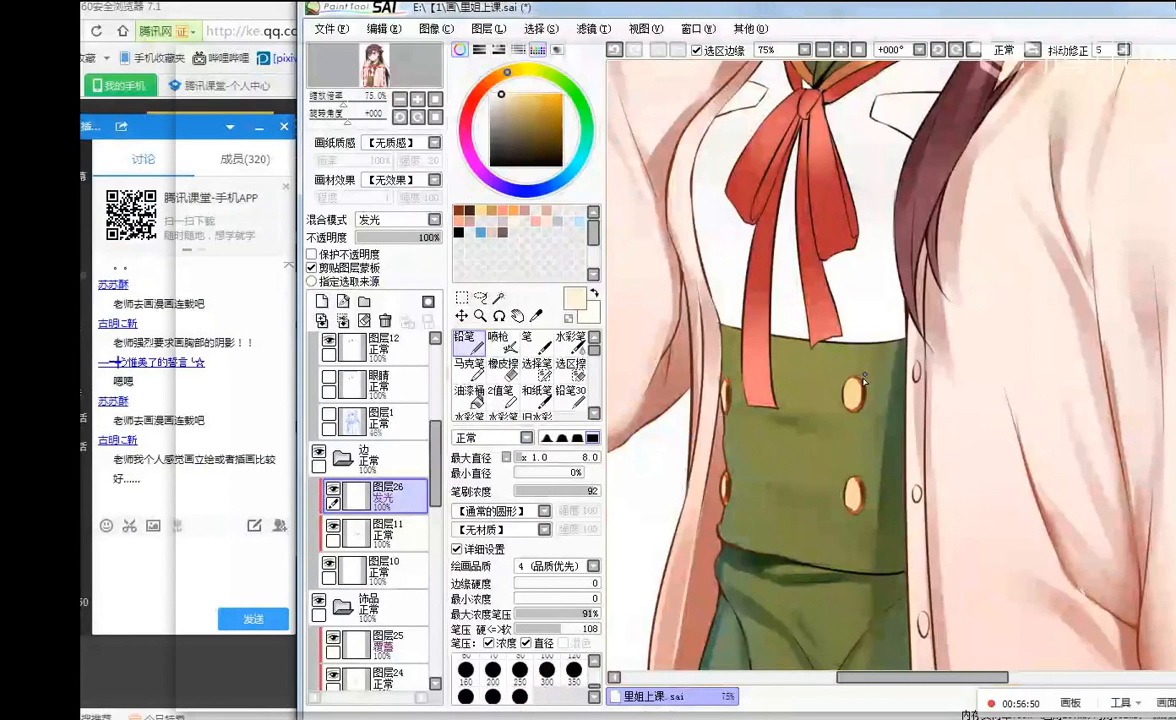
{"action": "left_click_drag", "start_coordinate": [860, 365], "coordinate": [850, 403]}
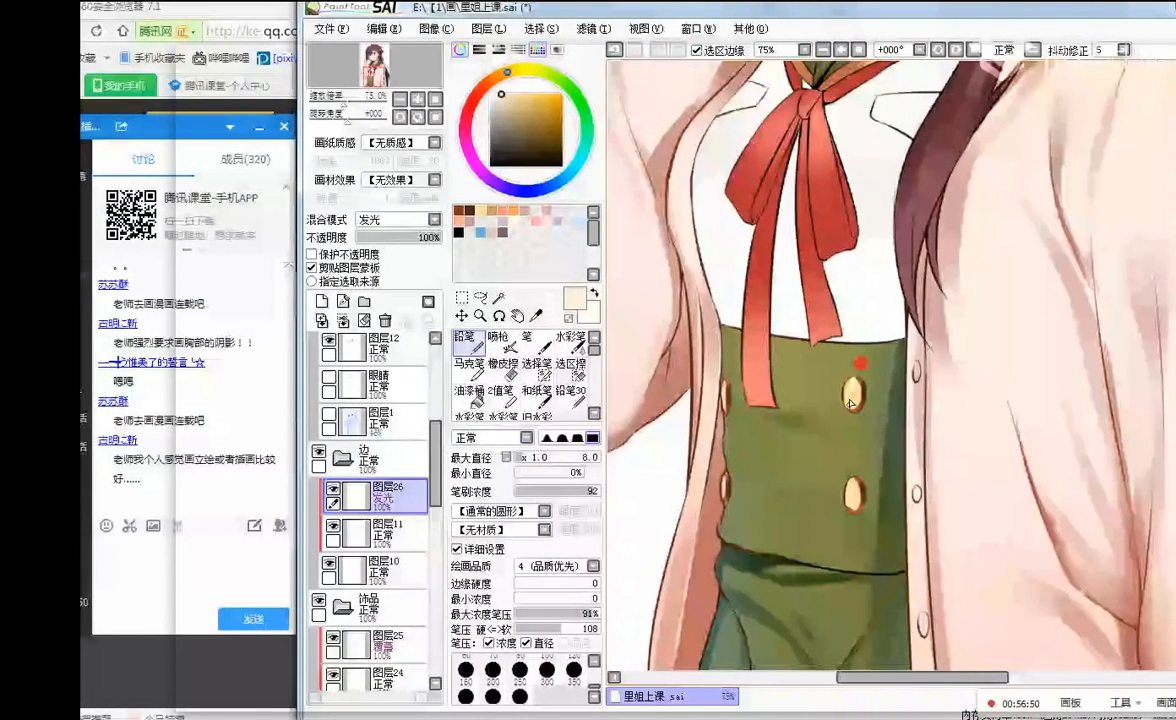
{"action": "left_click_drag", "start_coordinate": [851, 472], "coordinate": [850, 505]}
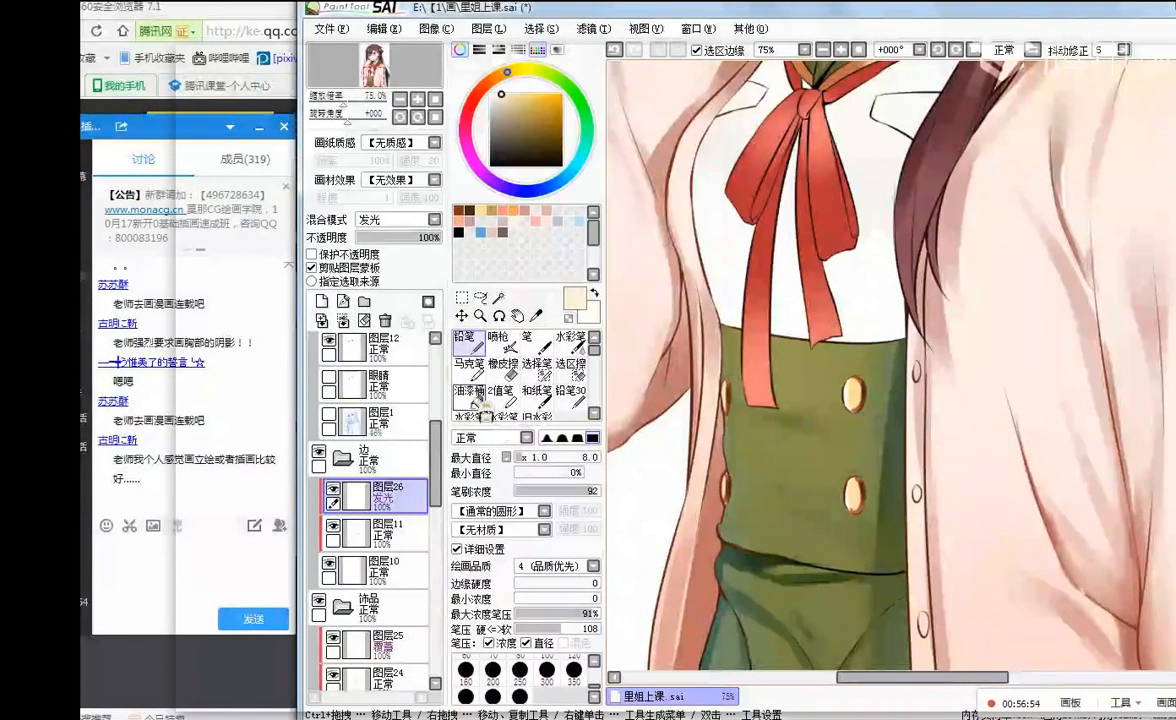
- Add a soft yellow glow to the skirt buttons with the airbrush at diameter 43 and density 31
{"action": "left_click", "coordinate": [498, 348]}
{"action": "left_click", "coordinate": [546, 456]}
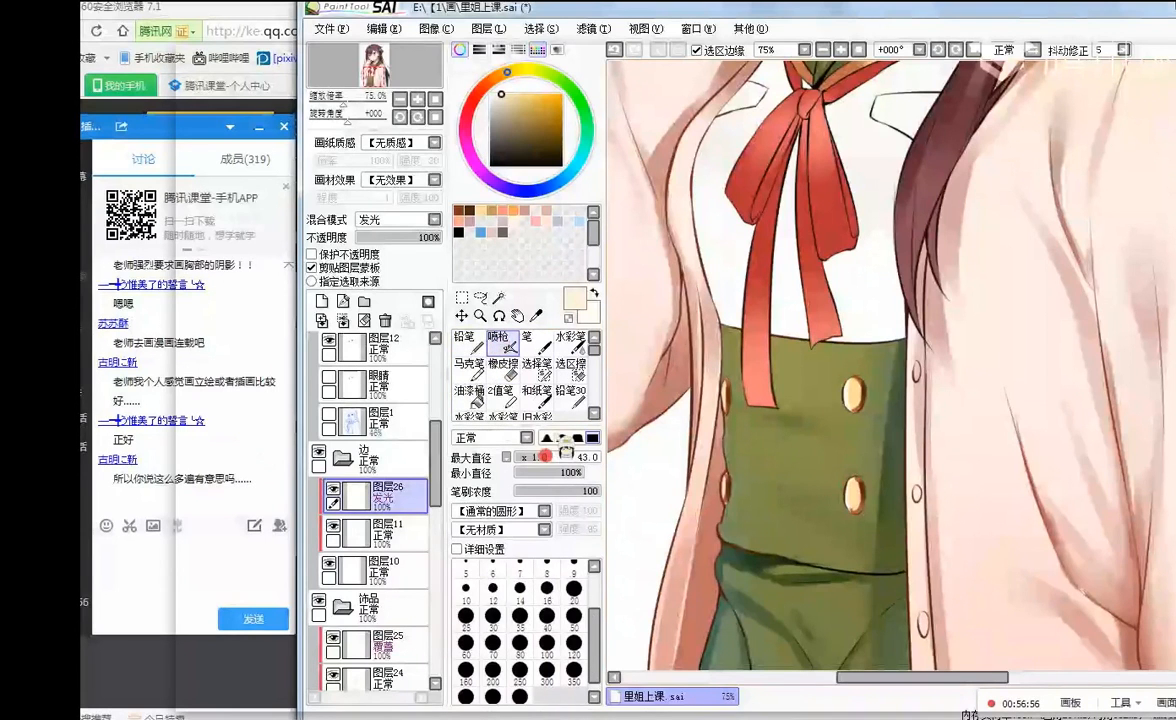
{"action": "left_click", "coordinate": [516, 94]}
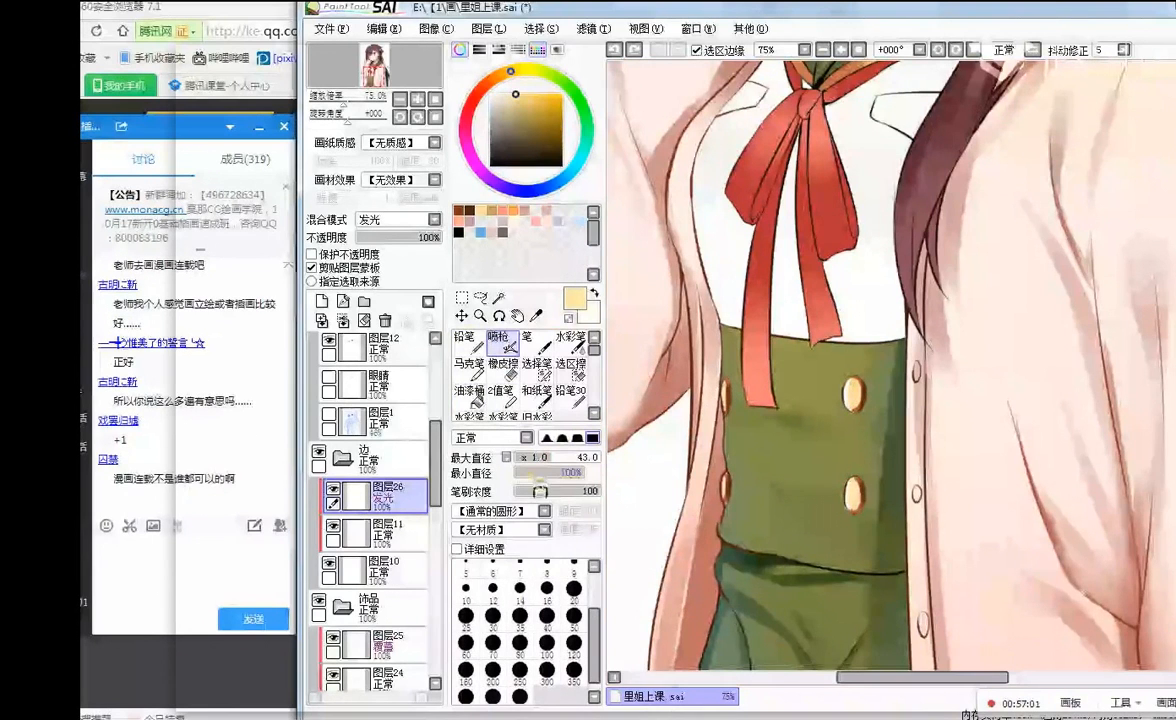
{"action": "left_click", "coordinate": [540, 491]}
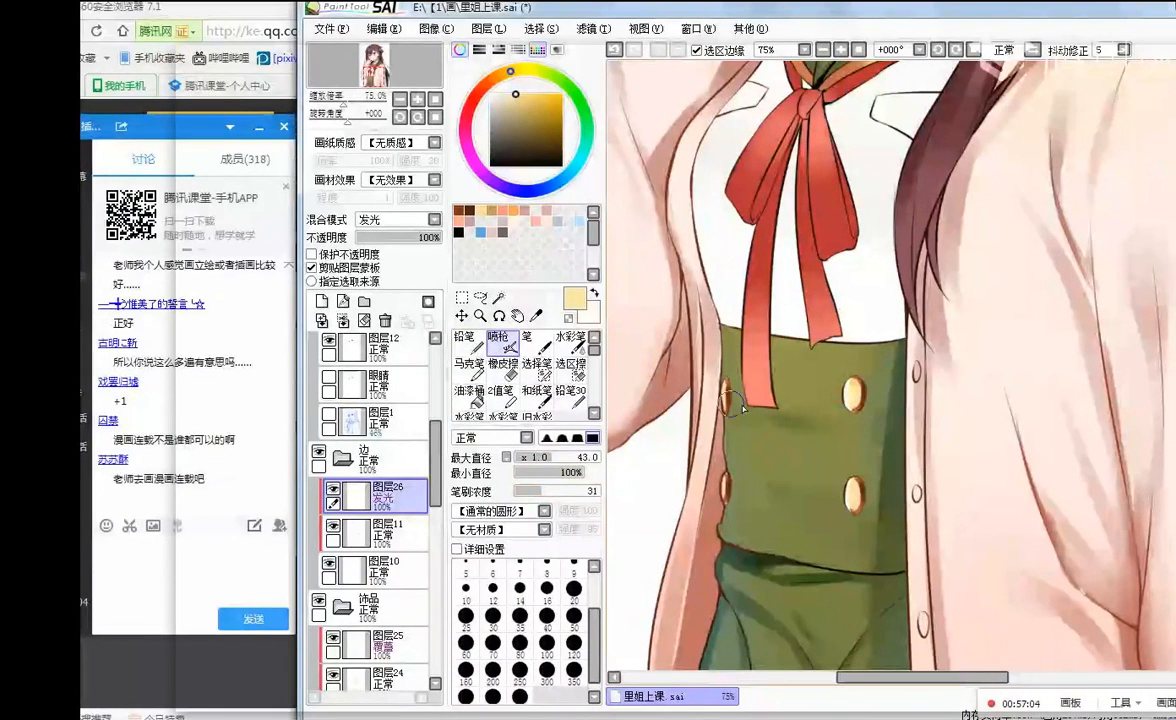
{"action": "left_click", "coordinate": [853, 493]}
{"action": "scroll", "coordinate": [854, 355], "scroll_direction": "down", "scroll_amount": 3}
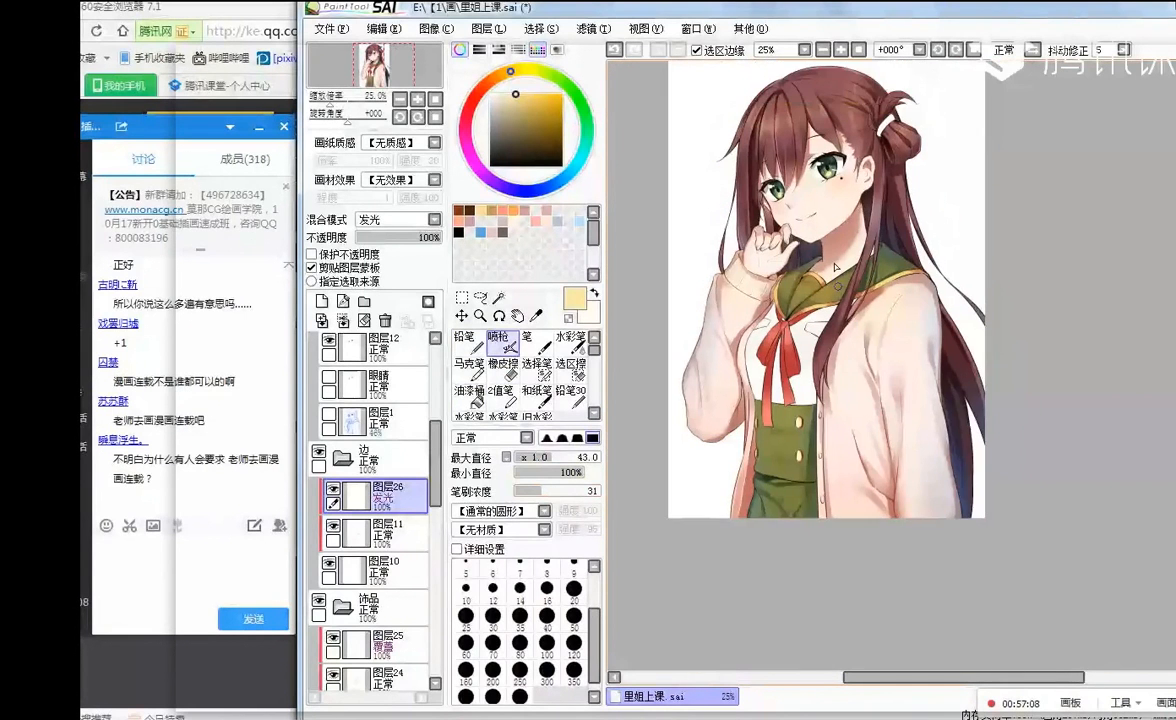
{"action": "scroll", "coordinate": [826, 148], "scroll_direction": "up", "scroll_amount": 1}
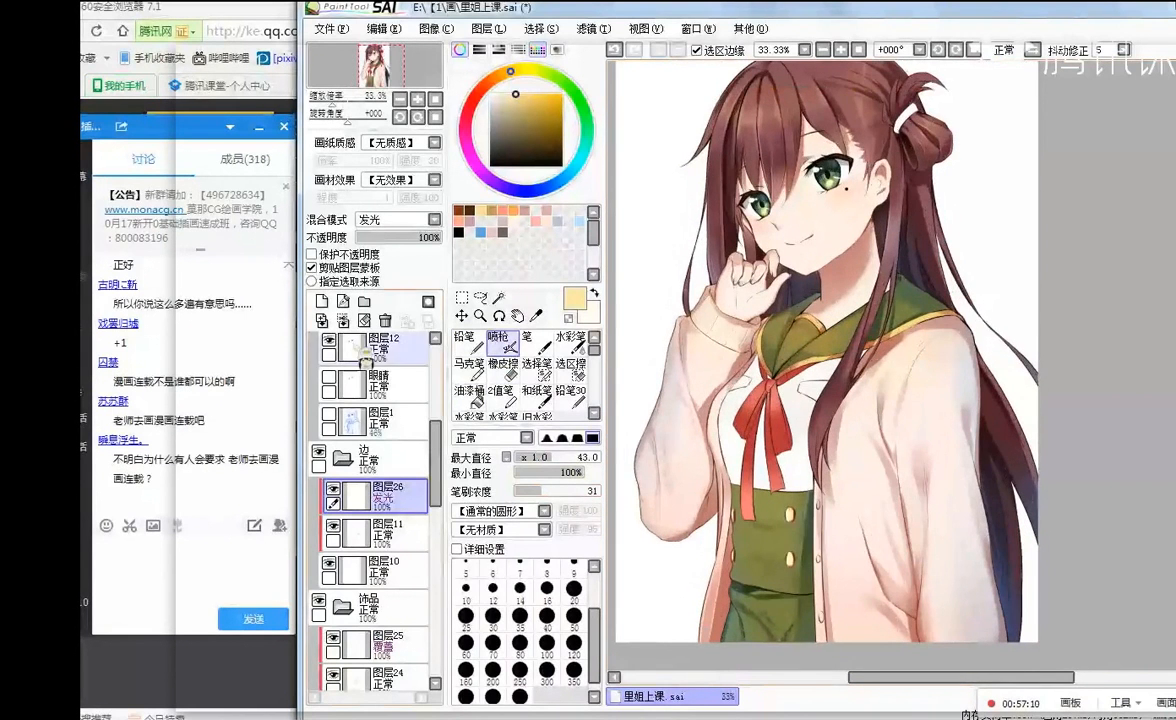
- Paint a greyish mauve shadow on the lower end of the white hair tie on 图层11 with the Pencil at diameter 8
{"action": "left_click", "coordinate": [385, 530]}
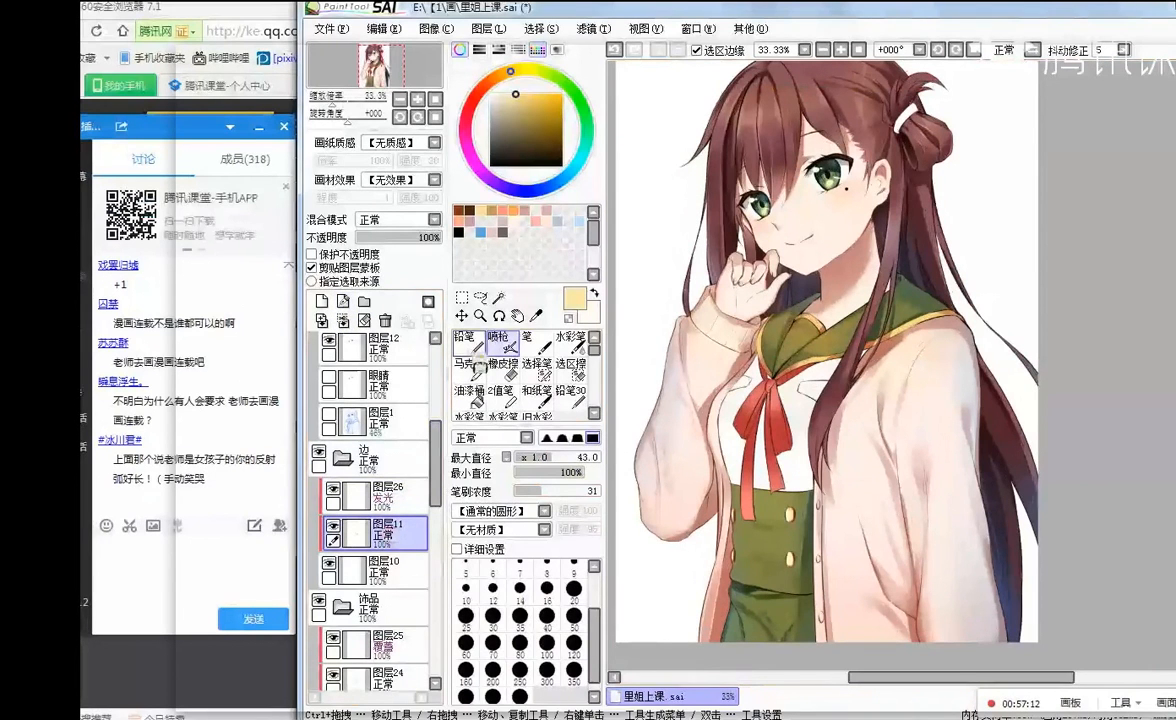
{"action": "left_click", "coordinate": [466, 340]}
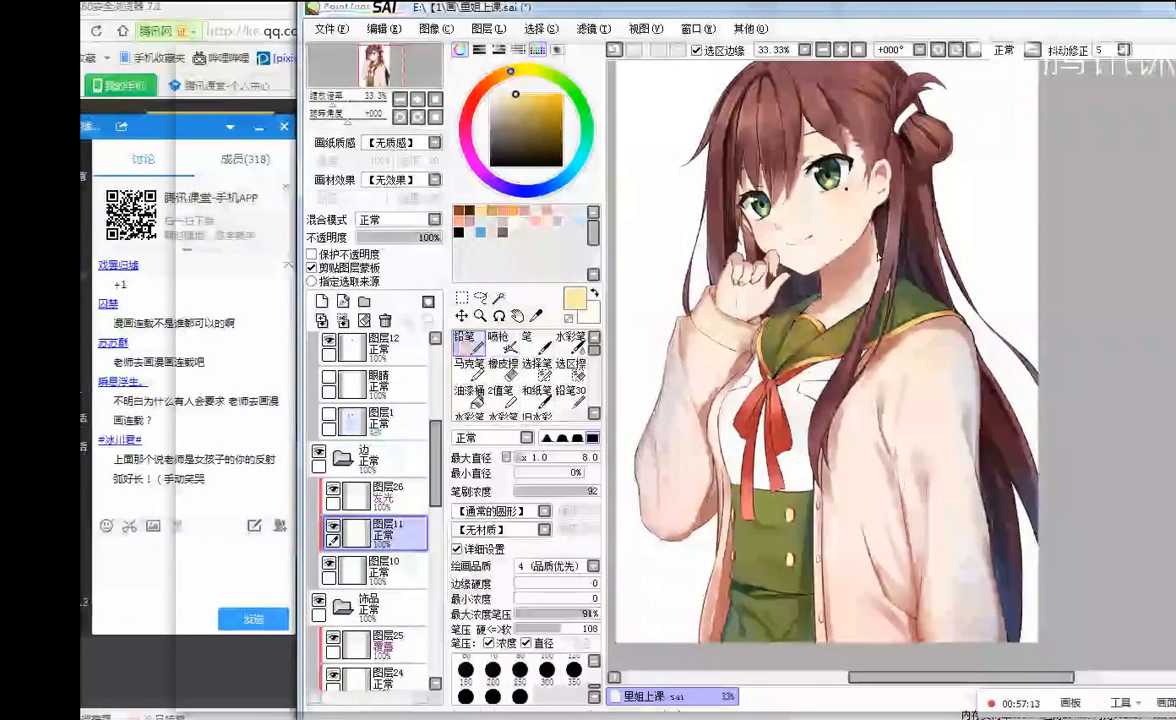
{"action": "left_click_drag", "start_coordinate": [786, 234], "coordinate": [719, 341]}
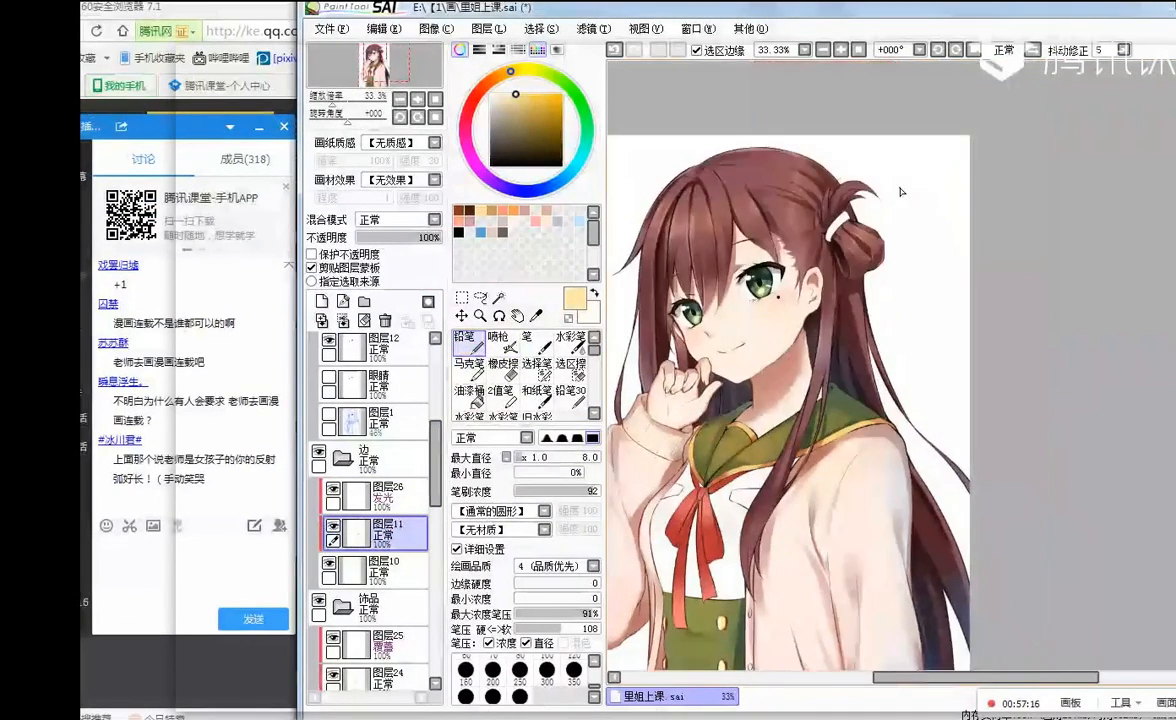
{"action": "scroll", "coordinate": [829, 182], "scroll_direction": "up", "scroll_amount": 3}
{"action": "left_click", "coordinate": [468, 110]}
{"action": "left_click", "coordinate": [510, 103]}
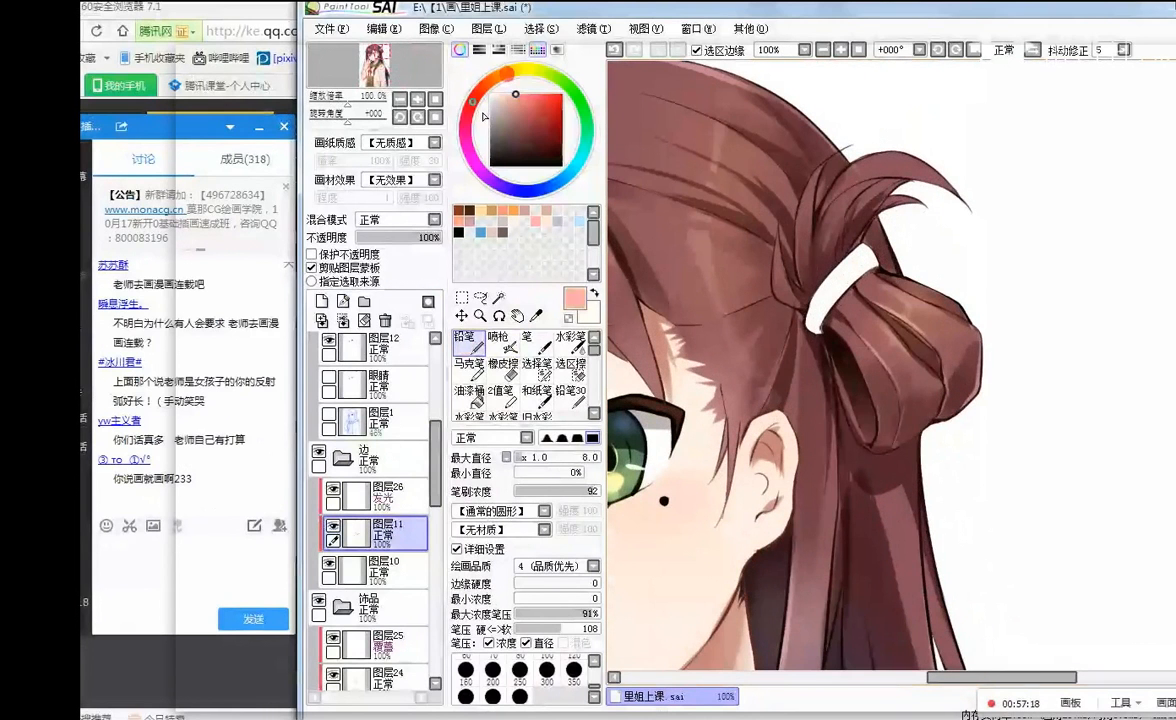
{"action": "left_click", "coordinate": [499, 120]}
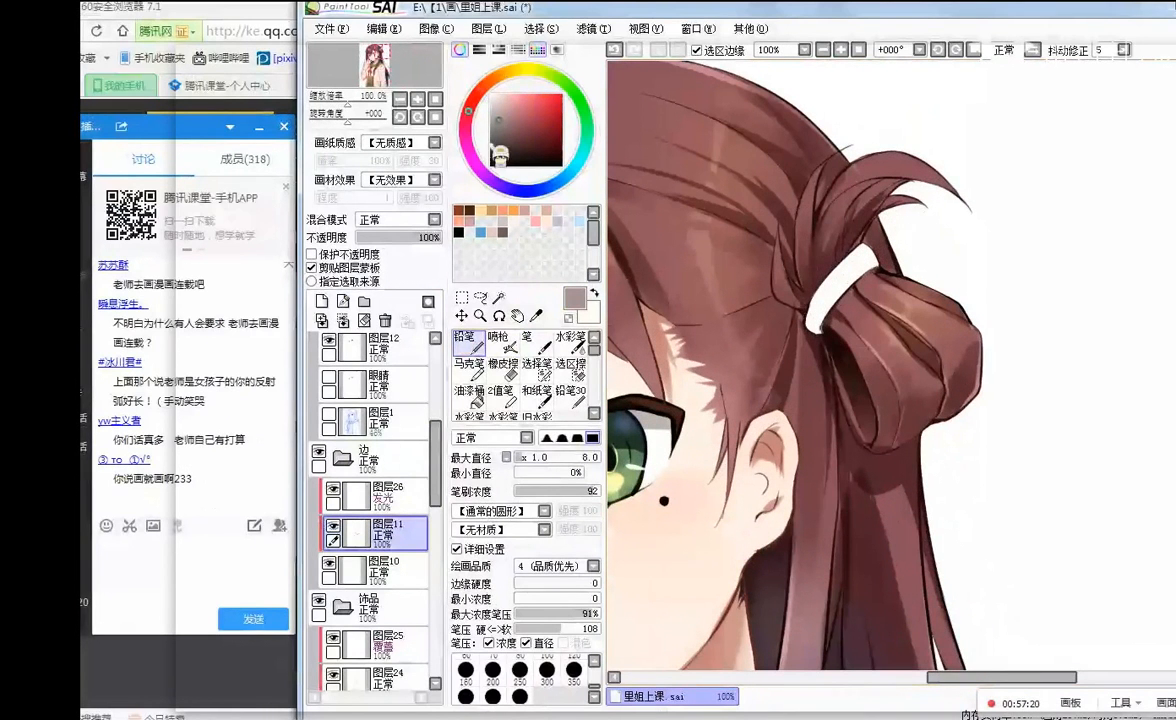
{"action": "left_click", "coordinate": [468, 339]}
{"action": "left_click", "coordinate": [806, 293]}
{"action": "left_click_drag", "start_coordinate": [827, 333], "coordinate": [804, 294]}
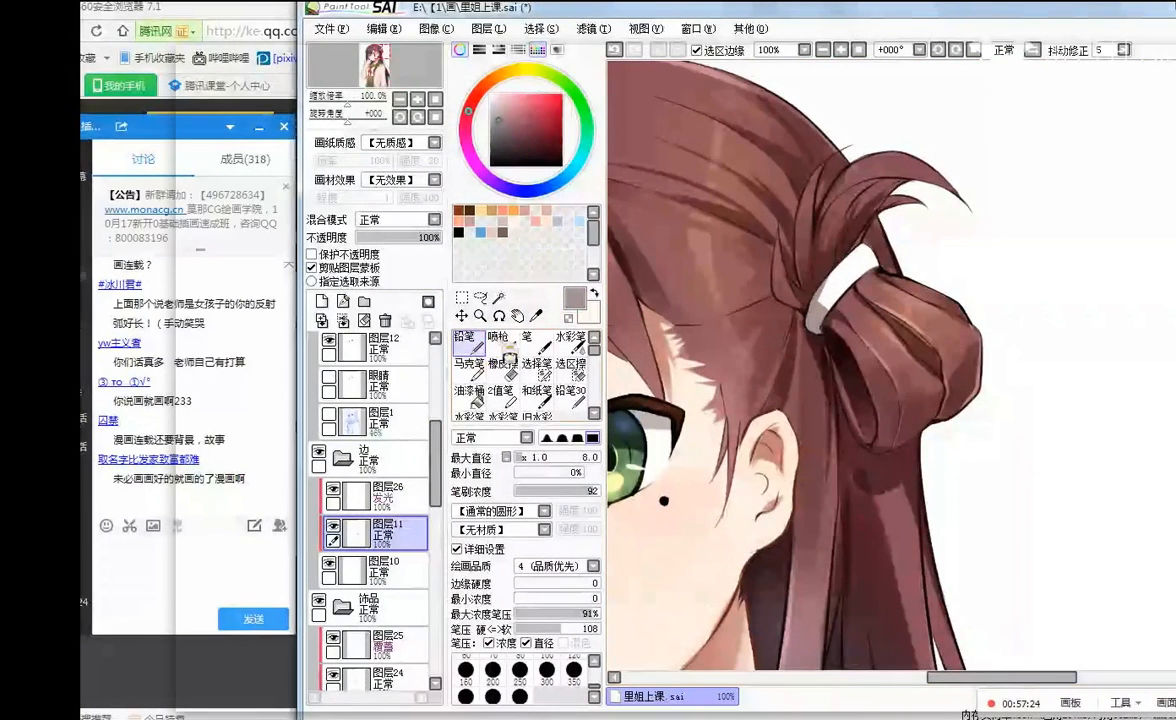
- Rework the hair tie's lower shadow with the airbrush at diameter 12 and minimum size 41%, undoing one stroke
{"action": "left_click", "coordinate": [497, 340]}
{"action": "left_click", "coordinate": [527, 472]}
{"action": "left_click", "coordinate": [492, 592]}
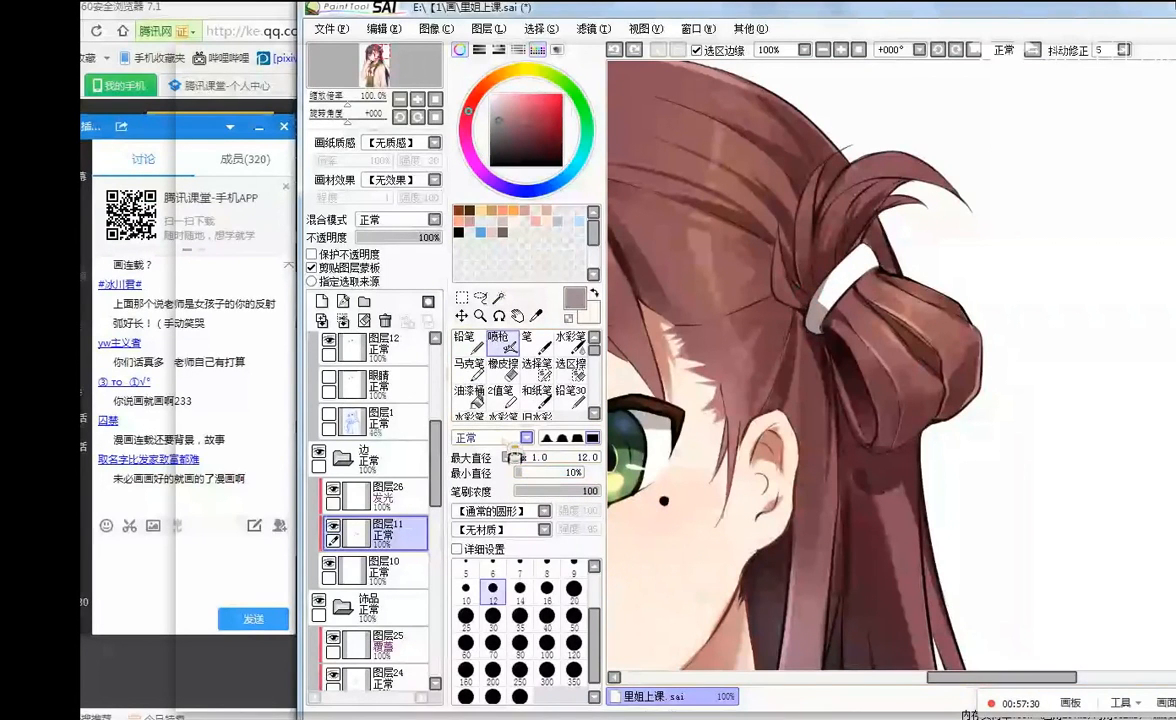
{"action": "left_click", "coordinate": [541, 472]}
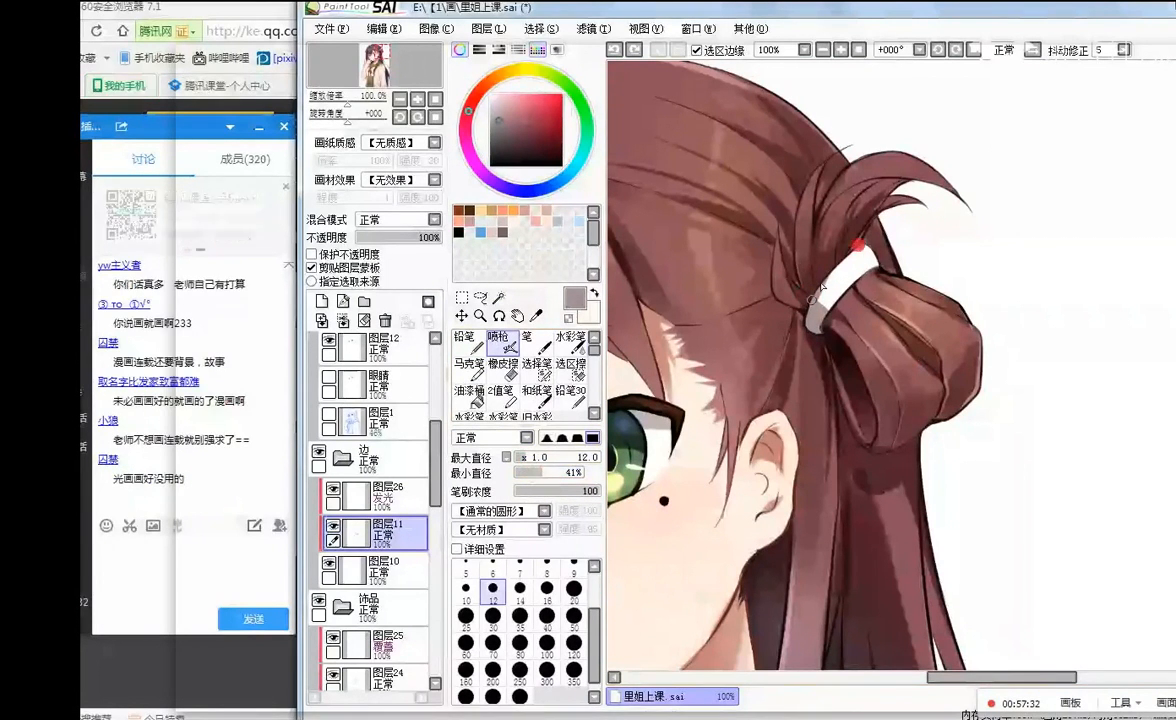
{"action": "key", "text": "ctrl+z"}
{"action": "left_click_drag", "start_coordinate": [818, 285], "coordinate": [843, 257]}
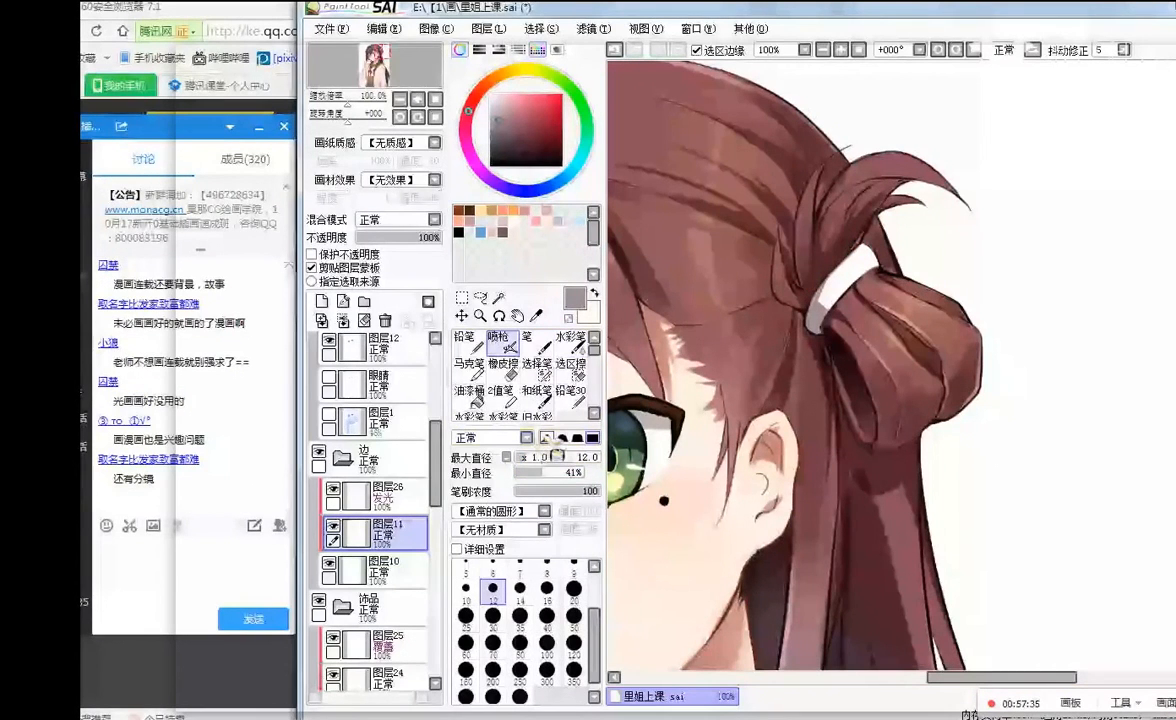
- Shade the hair tie's upper end with a soft-edged airbrush tip, and deepen its lower end in dark grey
{"action": "left_click", "coordinate": [547, 438]}
{"action": "mouse_move", "coordinate": [859, 277]}
{"action": "left_mouse_down"}
{"action": "mouse_move", "coordinate": [826, 314]}
{"action": "mouse_move", "coordinate": [873, 253]}
{"action": "left_mouse_up"}
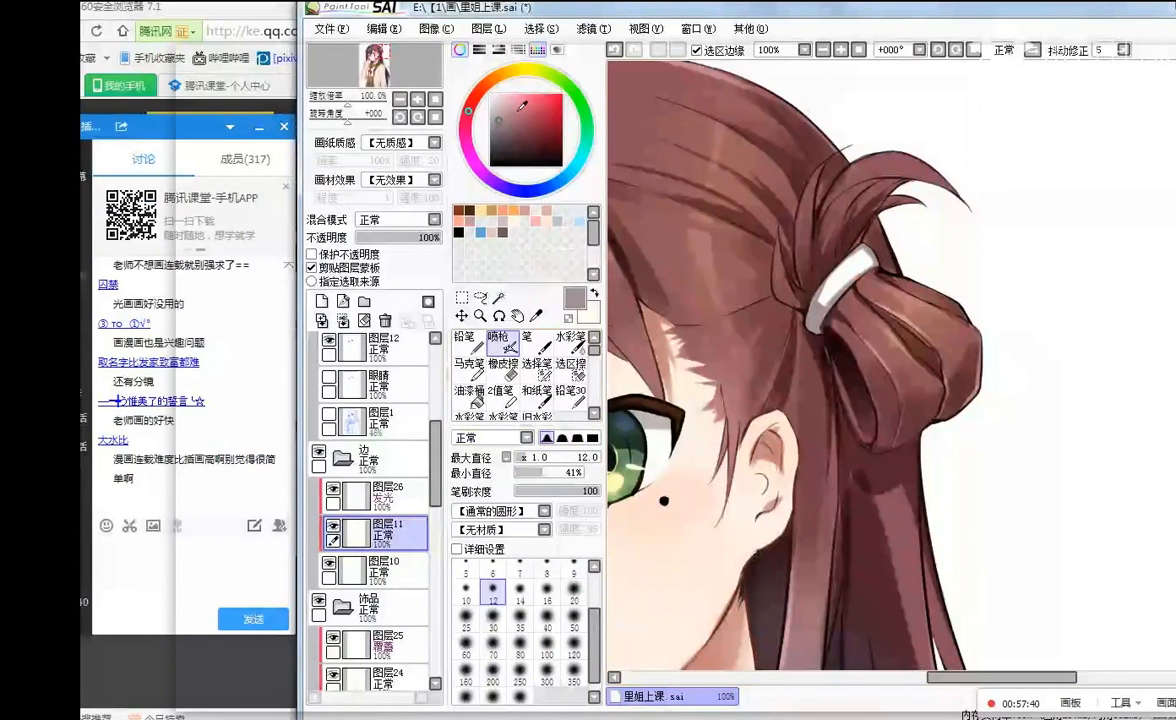
{"action": "left_click", "coordinate": [502, 139]}
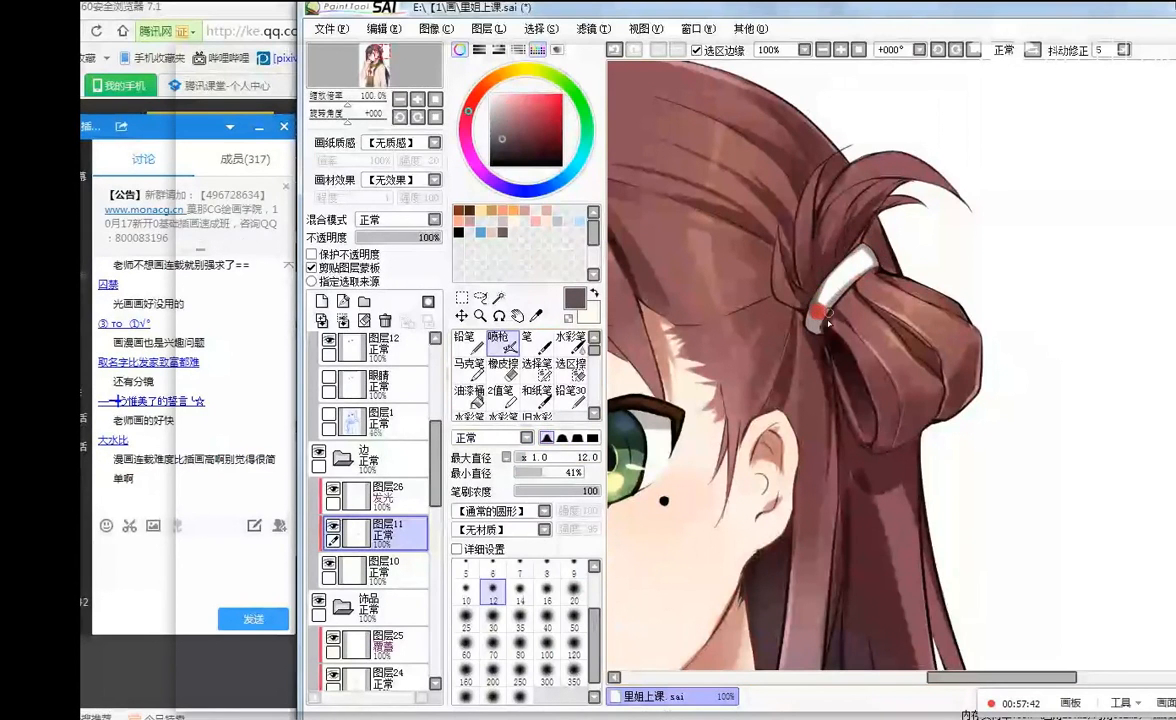
- Blend the shading on the hair tie using the 模糊 brush at diameter 32
{"action": "scroll", "coordinate": [578, 400], "scroll_direction": "down", "scroll_amount": 2}
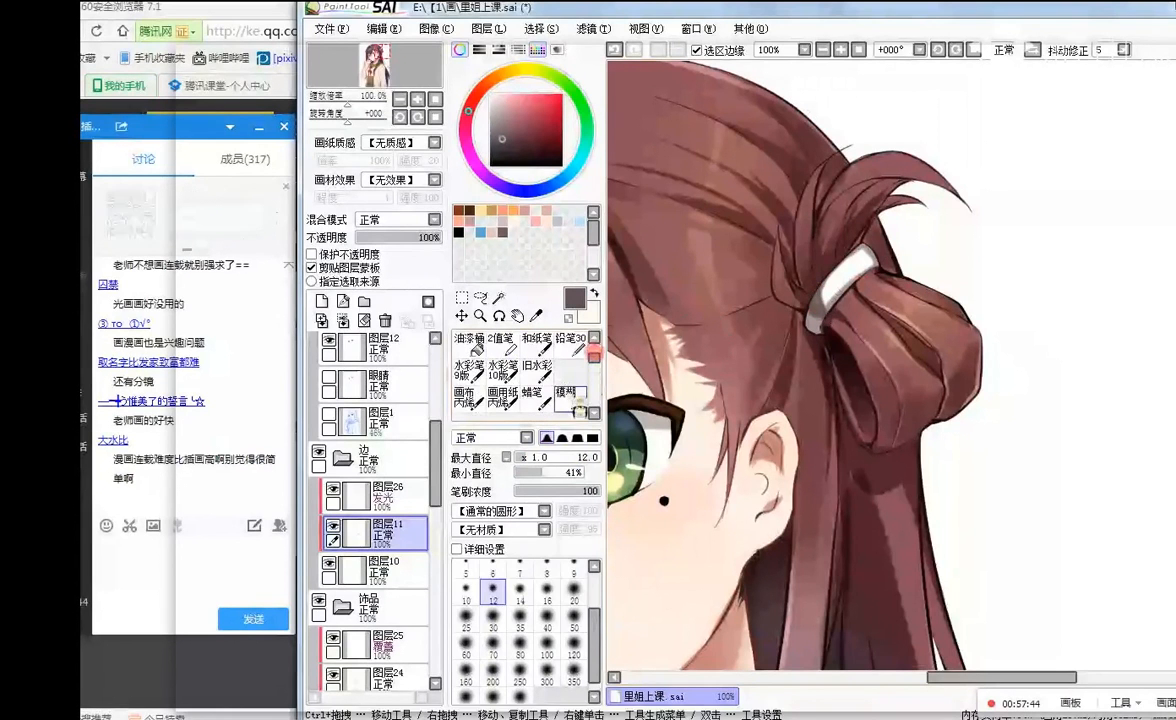
{"action": "left_click", "coordinate": [576, 402]}
{"action": "left_click", "coordinate": [545, 456]}
{"action": "left_click_drag", "start_coordinate": [830, 293], "coordinate": [818, 310]}
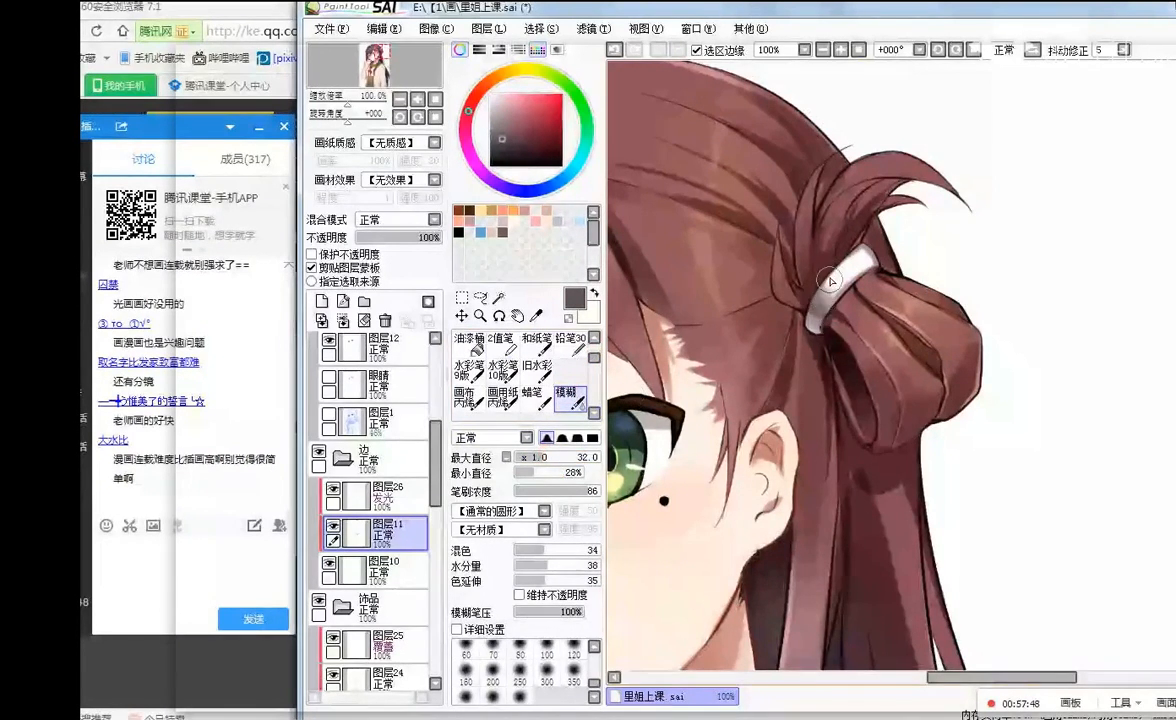
- Examine the whole illustration and its layer stack for areas that still need work
{"action": "scroll", "coordinate": [941, 160], "scroll_direction": "down", "scroll_amount": 3}
{"action": "scroll", "coordinate": [860, 140], "scroll_direction": "up", "scroll_amount": 1}
{"action": "scroll", "coordinate": [928, 154], "scroll_direction": "down", "scroll_amount": 1}
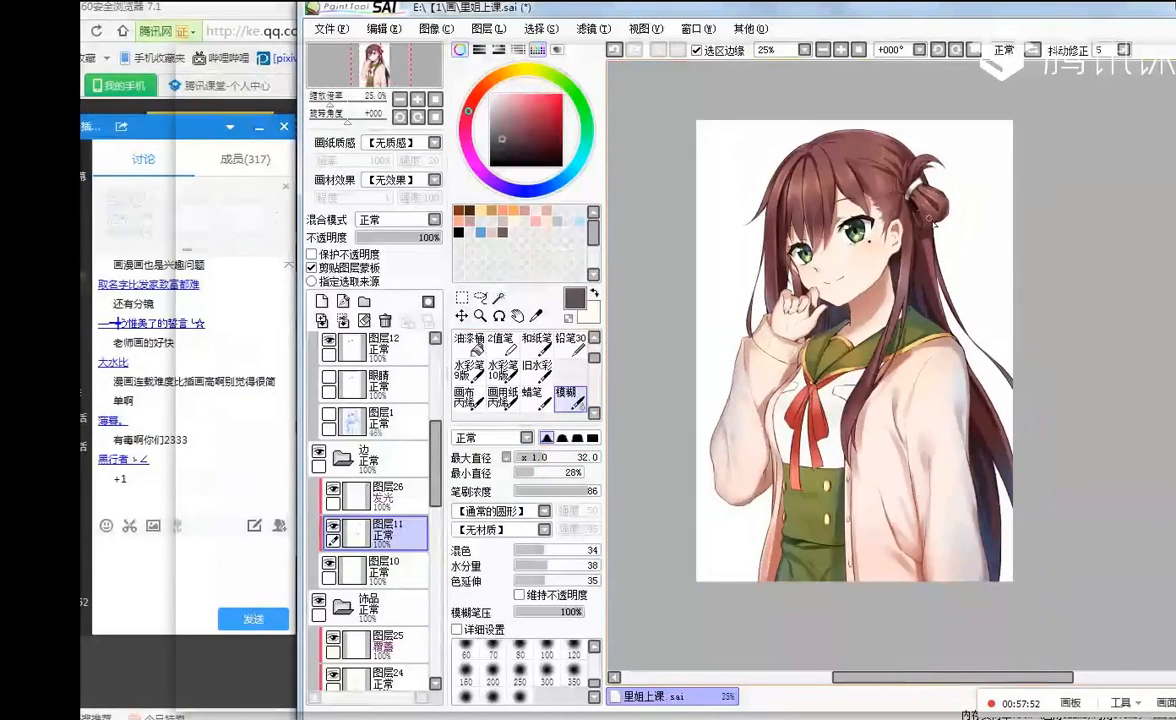
{"action": "scroll", "coordinate": [852, 290], "scroll_direction": "up", "scroll_amount": 1}
{"action": "scroll", "coordinate": [853, 281], "scroll_direction": "down", "scroll_amount": 1}
{"action": "scroll", "coordinate": [771, 516], "scroll_direction": "up", "scroll_amount": 1}
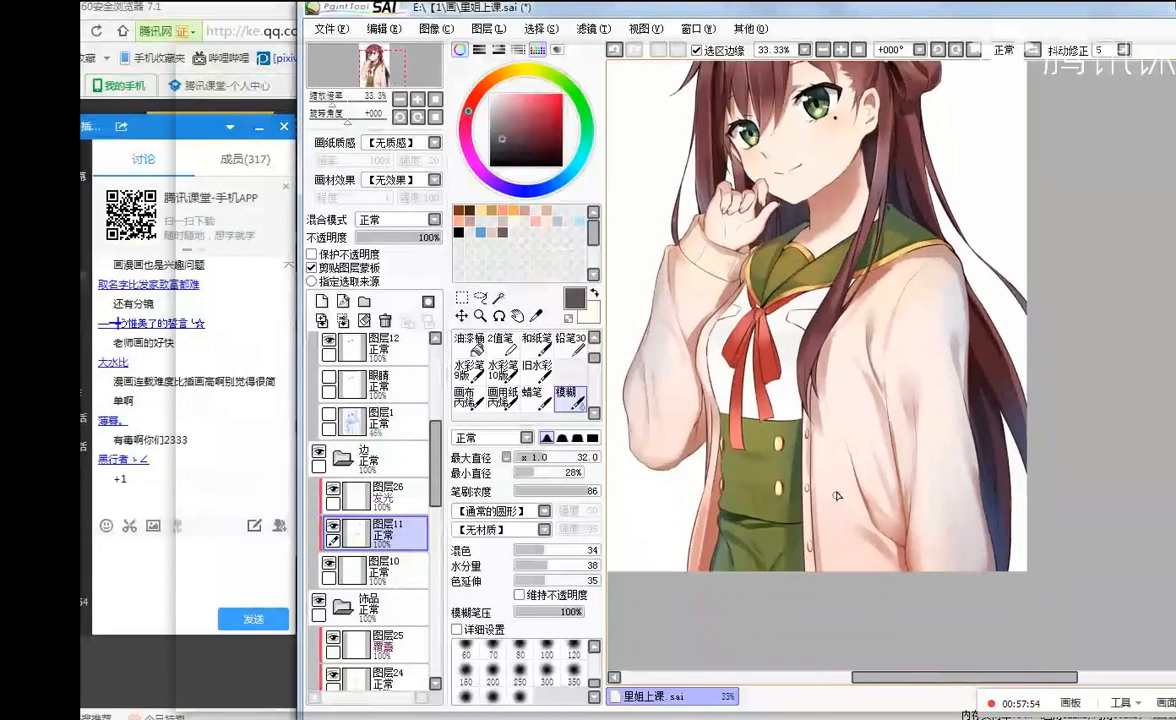
{"action": "scroll", "coordinate": [390, 400], "scroll_direction": "down", "scroll_amount": 3}
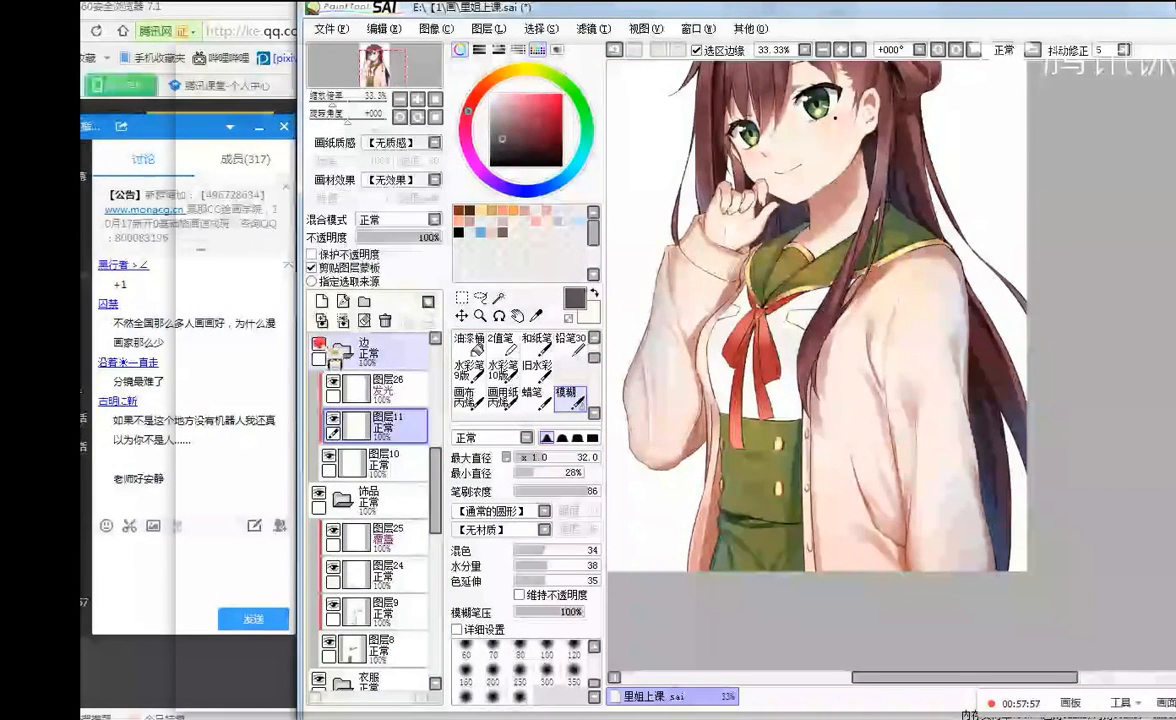
{"action": "scroll", "coordinate": [335, 430], "scroll_direction": "down", "scroll_amount": 2}
{"action": "left_click_drag", "start_coordinate": [435, 488], "coordinate": [435, 448]}
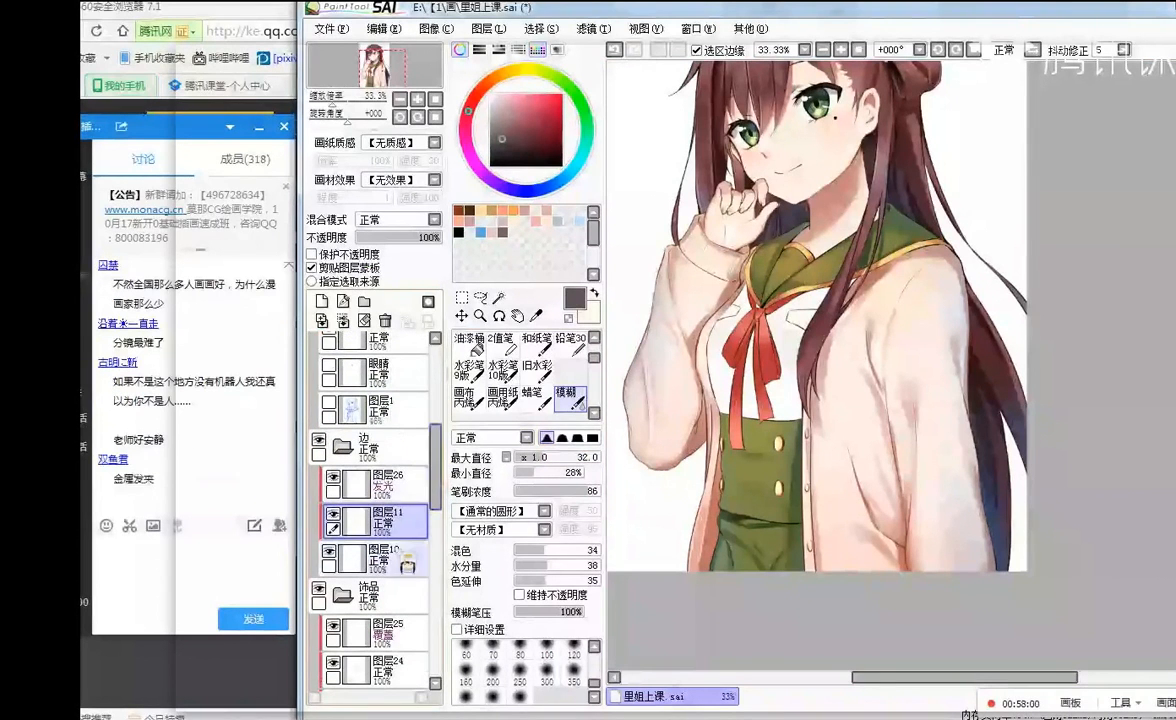
- Set the Pencil to diameter 51 with a dark maroon colour on 图层11
{"action": "left_click", "coordinate": [401, 560]}
{"action": "scroll", "coordinate": [578, 348], "scroll_direction": "up", "scroll_amount": 2}
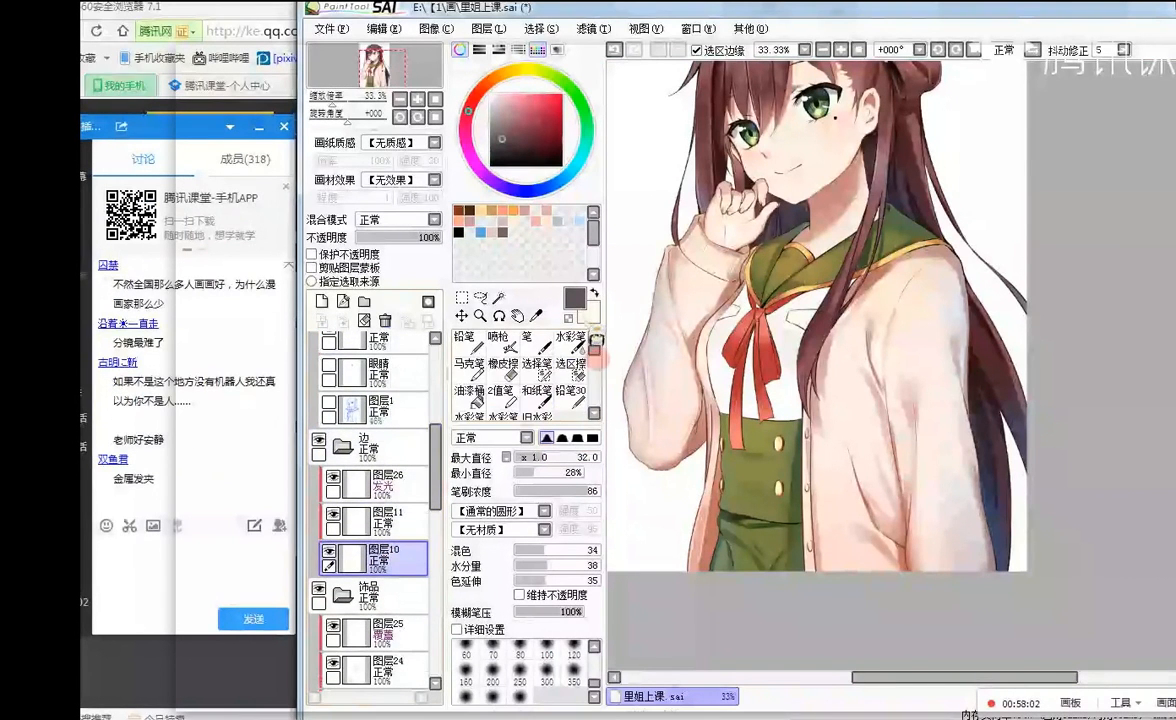
{"action": "left_click", "coordinate": [465, 340]}
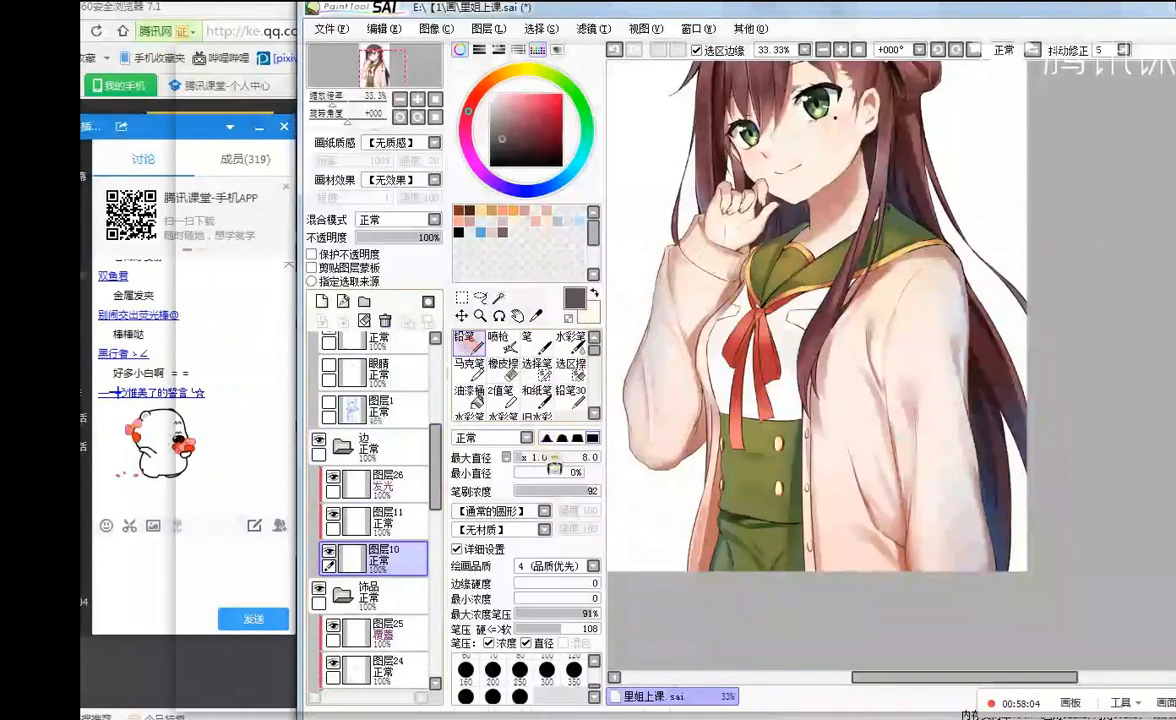
{"action": "left_click", "coordinate": [390, 520]}
{"action": "left_click", "coordinate": [540, 149]}
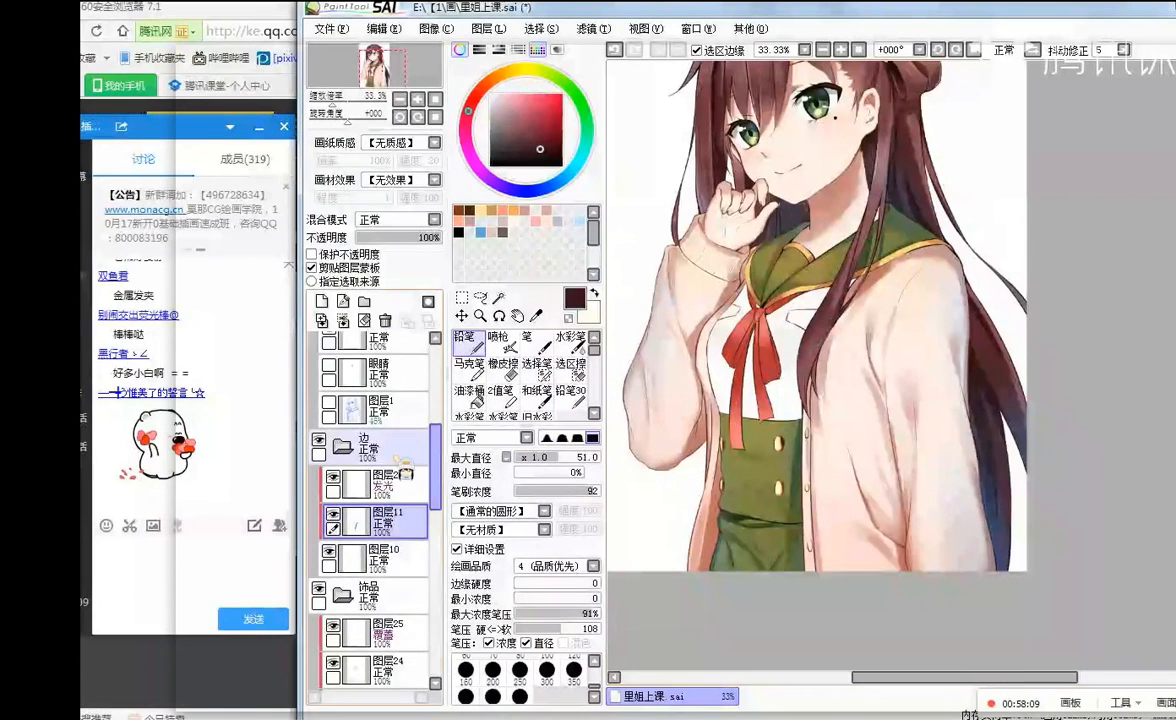
- Check what the 头发 and 衣服 groups contain by toggling their visibility off and on
{"action": "scroll", "coordinate": [405, 472], "scroll_direction": "down", "scroll_amount": 8}
{"action": "left_click", "coordinate": [319, 414]}
{"action": "left_click", "coordinate": [319, 414]}
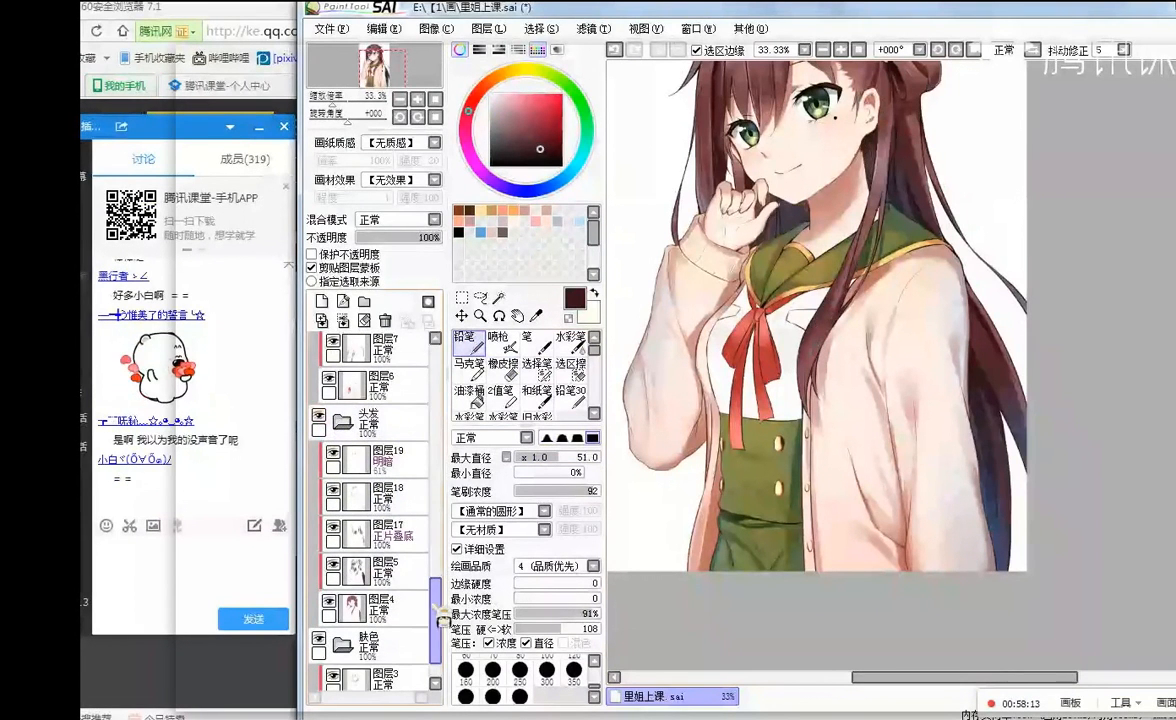
{"action": "scroll", "coordinate": [443, 620], "scroll_direction": "up", "scroll_amount": 5}
{"action": "scroll", "coordinate": [440, 560], "scroll_direction": "up", "scroll_amount": 3}
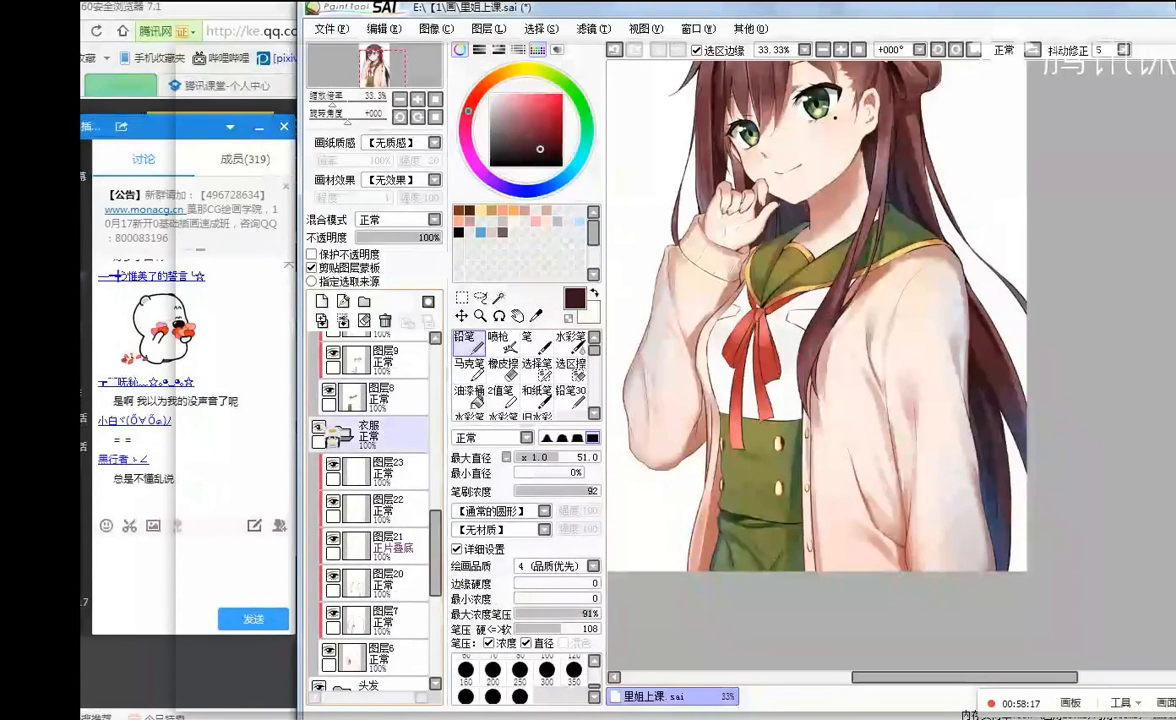
{"action": "left_click", "coordinate": [319, 427]}
{"action": "left_click", "coordinate": [319, 427]}
{"action": "scroll", "coordinate": [400, 560], "scroll_direction": "down", "scroll_amount": 8}
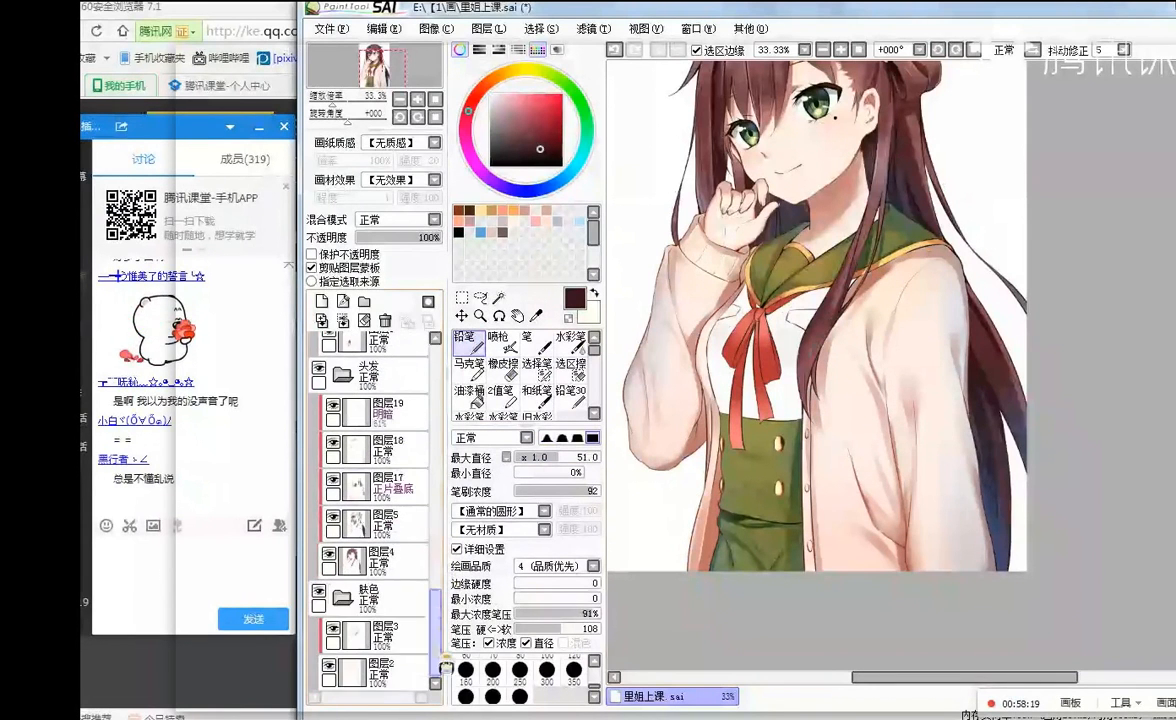
- Create a new layer and move it to the bottom of the layer stack, beneath 图层2
{"action": "left_click", "coordinate": [404, 596]}
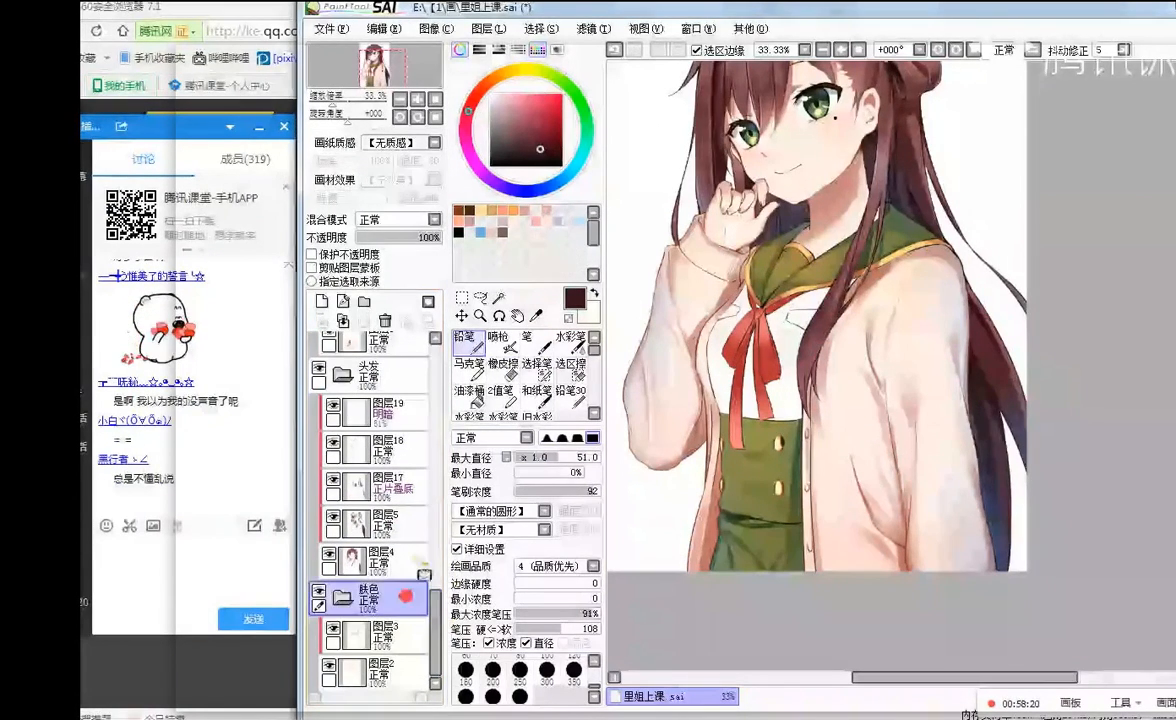
{"action": "left_click", "coordinate": [322, 300]}
{"action": "left_click_drag", "start_coordinate": [398, 630], "coordinate": [407, 688]}
{"action": "scroll", "coordinate": [408, 650], "scroll_direction": "down", "scroll_amount": 1}
- Fill the new bottom layer with crimson using the 油漆桶 tool, with 编辑中的图层 as the selection source
{"action": "left_click", "coordinate": [468, 405]}
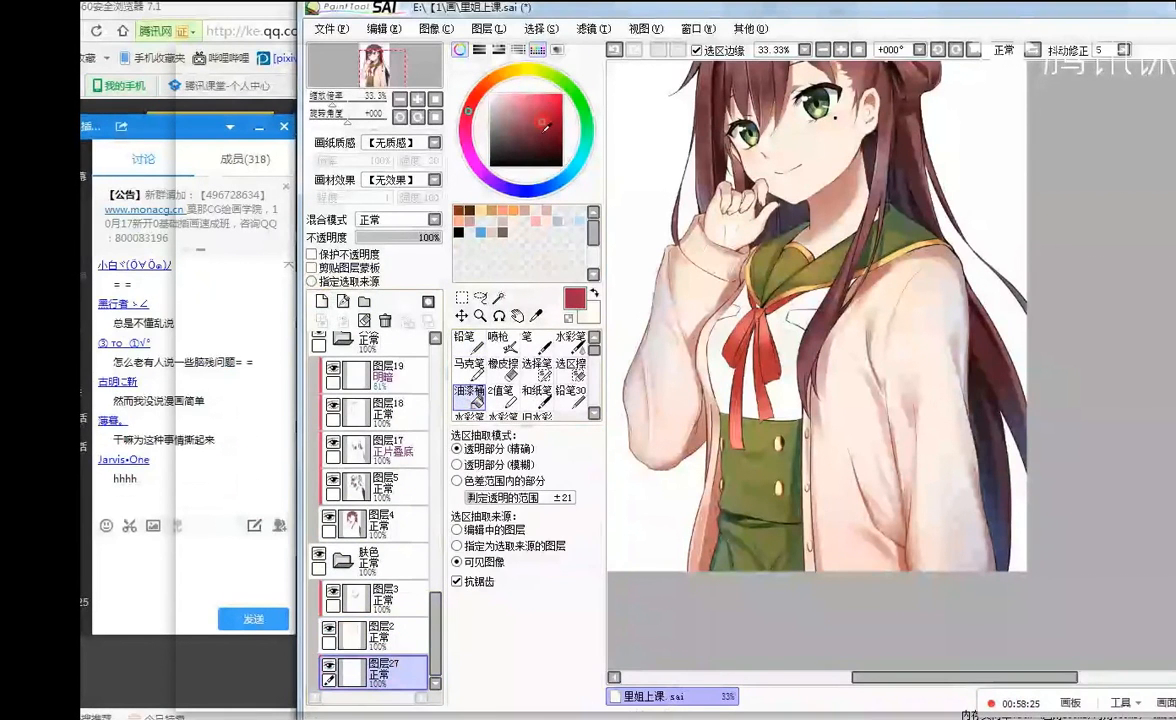
{"action": "left_click", "coordinate": [574, 347]}
{"action": "left_click", "coordinate": [474, 400]}
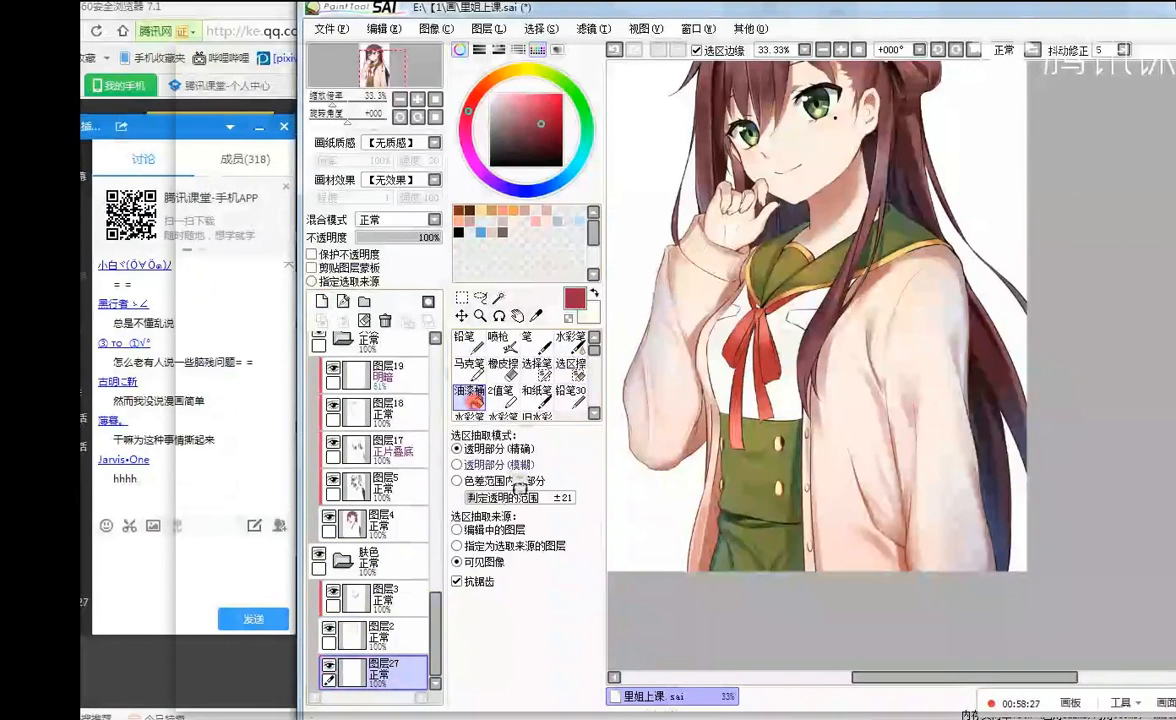
{"action": "left_click", "coordinate": [457, 529]}
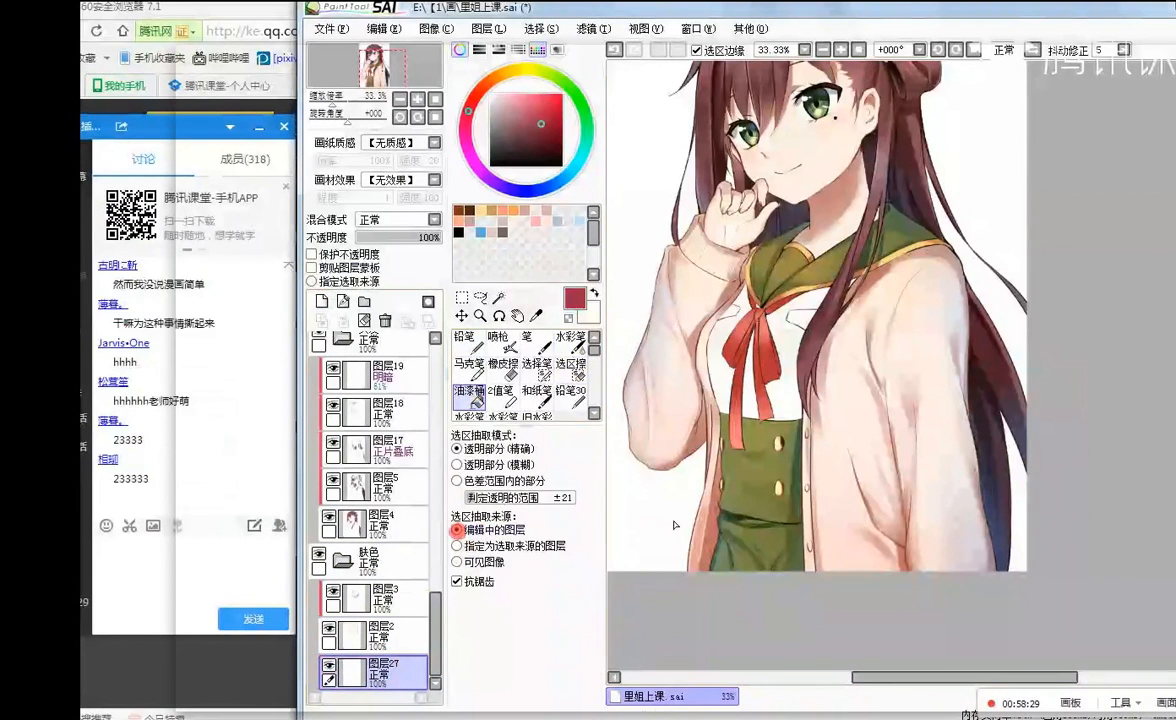
{"action": "left_click", "coordinate": [625, 478]}
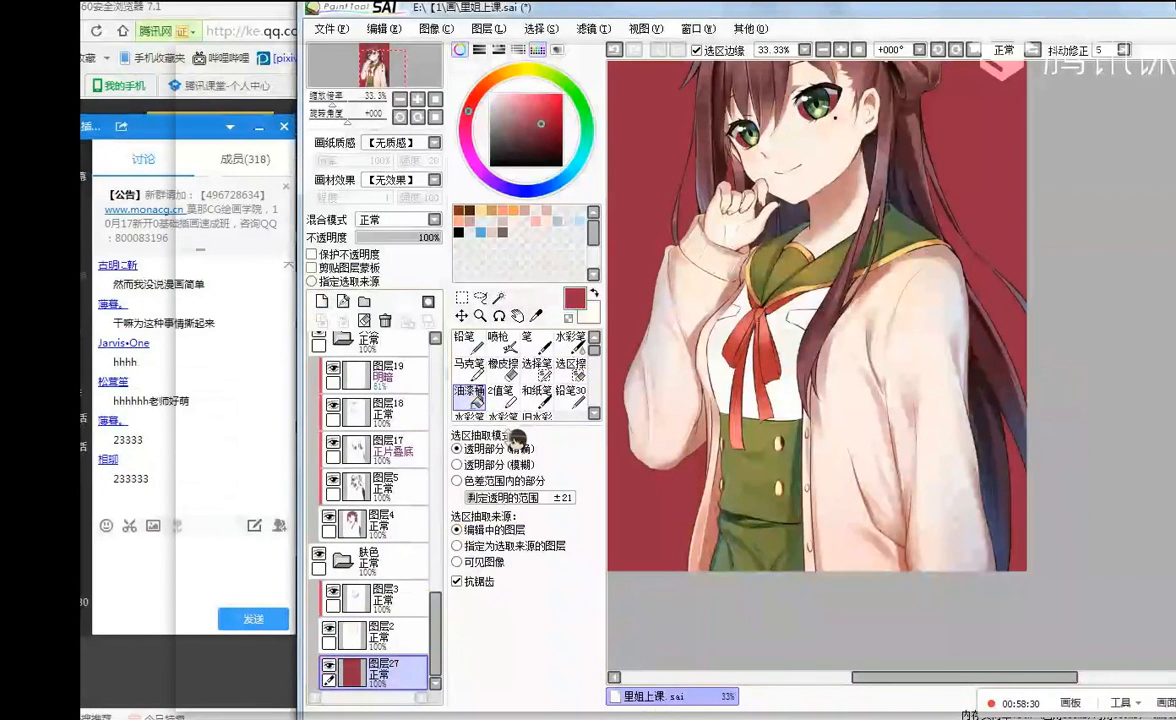
- Inspect the 饰品 group against the crimson background by toggling its visibility, and look through the neighbouring layers
{"action": "scroll", "coordinate": [385, 545], "scroll_direction": "up", "scroll_amount": 5}
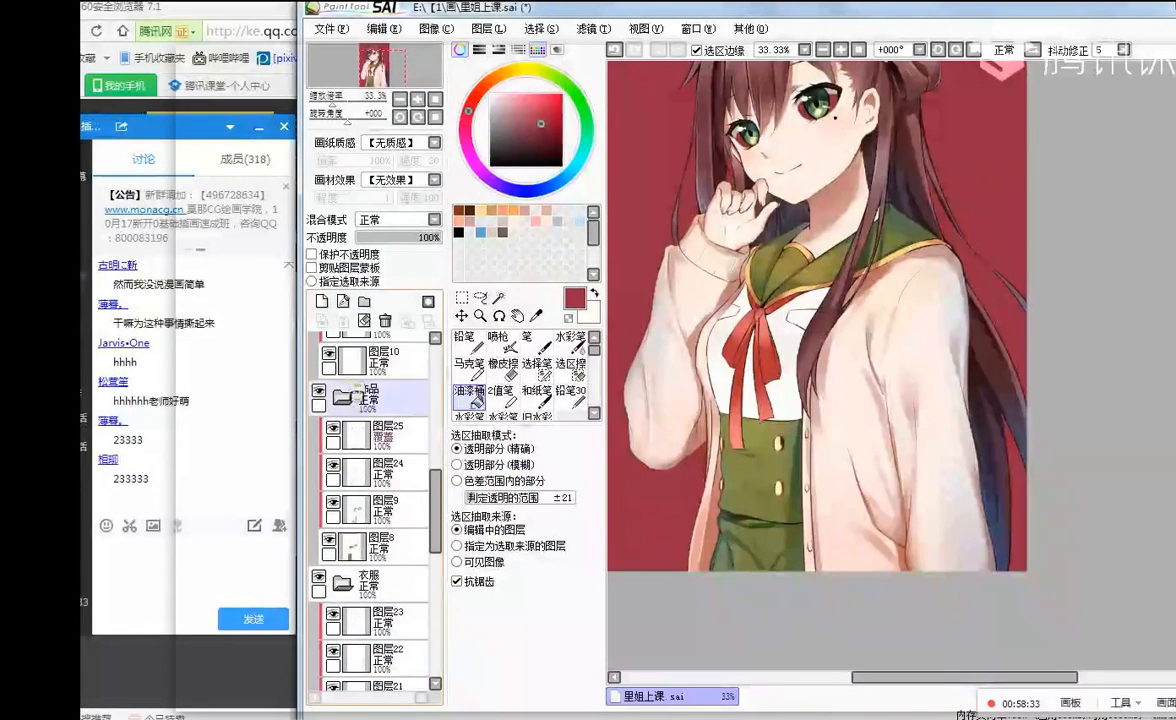
{"action": "left_click", "coordinate": [320, 391]}
{"action": "left_click", "coordinate": [320, 391]}
{"action": "left_click", "coordinate": [320, 391]}
{"action": "left_click", "coordinate": [320, 391]}
{"action": "left_click", "coordinate": [320, 391]}
{"action": "left_click", "coordinate": [320, 391]}
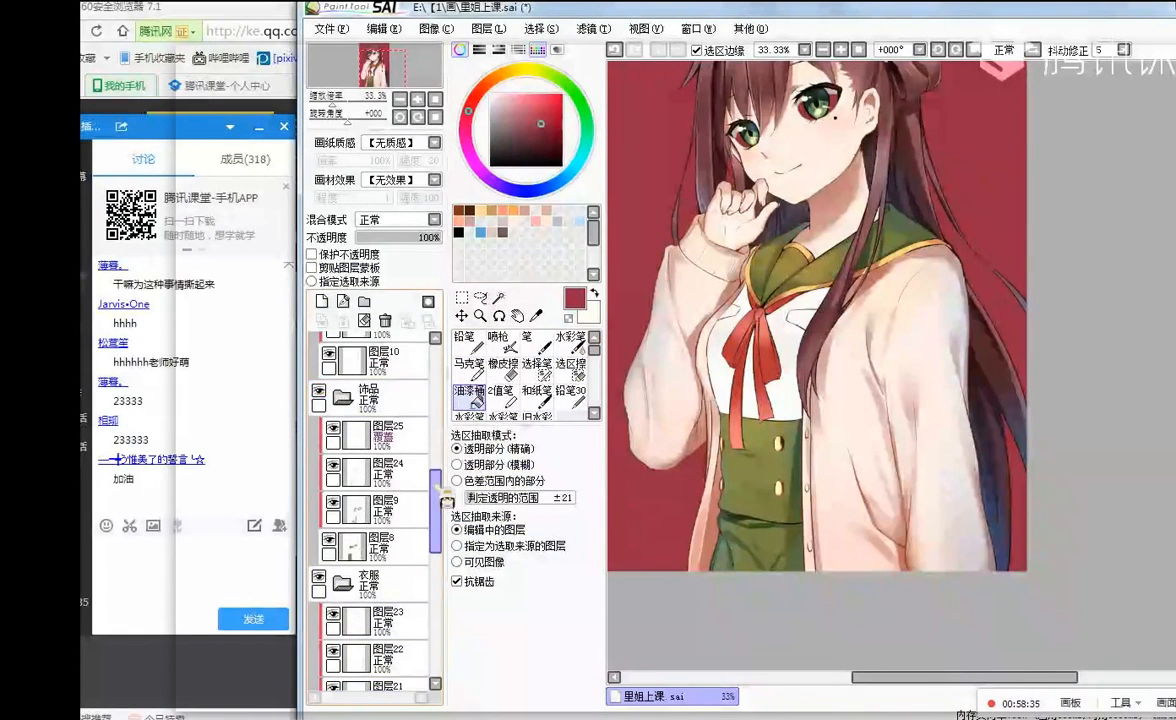
{"action": "scroll", "coordinate": [330, 460], "scroll_direction": "up", "scroll_amount": 5}
{"action": "left_click", "coordinate": [400, 462]}
{"action": "scroll", "coordinate": [437, 467], "scroll_direction": "down", "scroll_amount": 3}
{"action": "scroll", "coordinate": [440, 480], "scroll_direction": "down", "scroll_amount": 5}
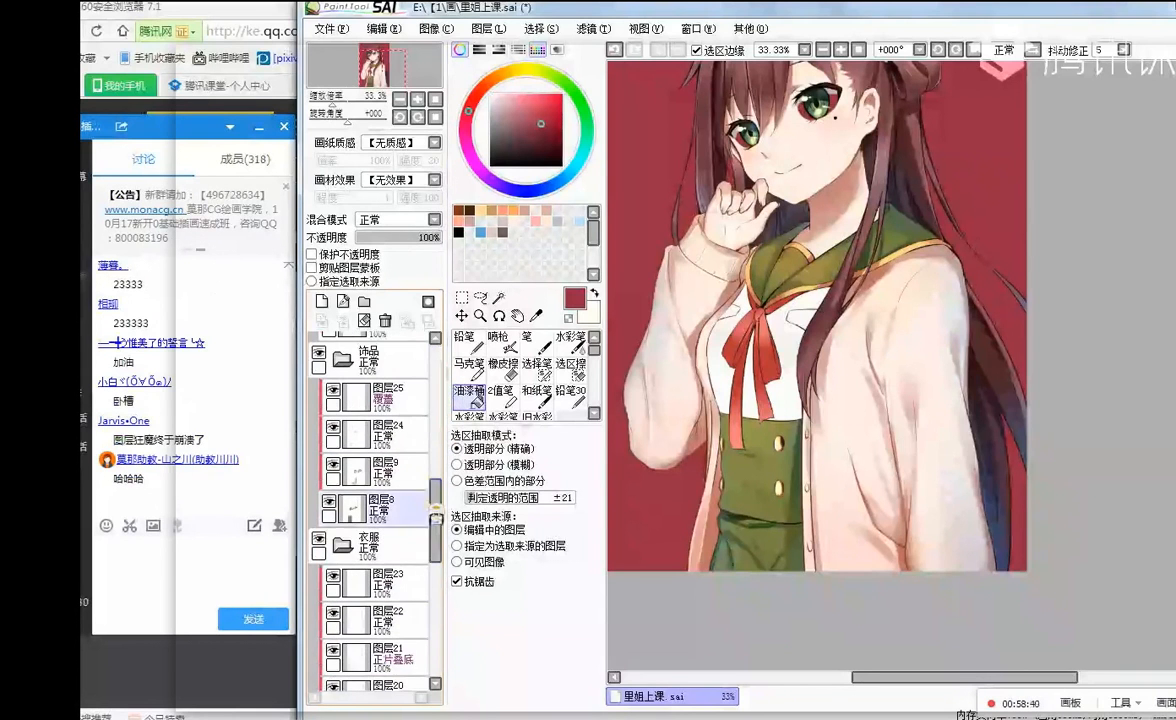
- Inspect the 肤色 group against the crimson background by repeatedly toggling its visibility
{"action": "left_click_drag", "start_coordinate": [446, 512], "coordinate": [441, 592]}
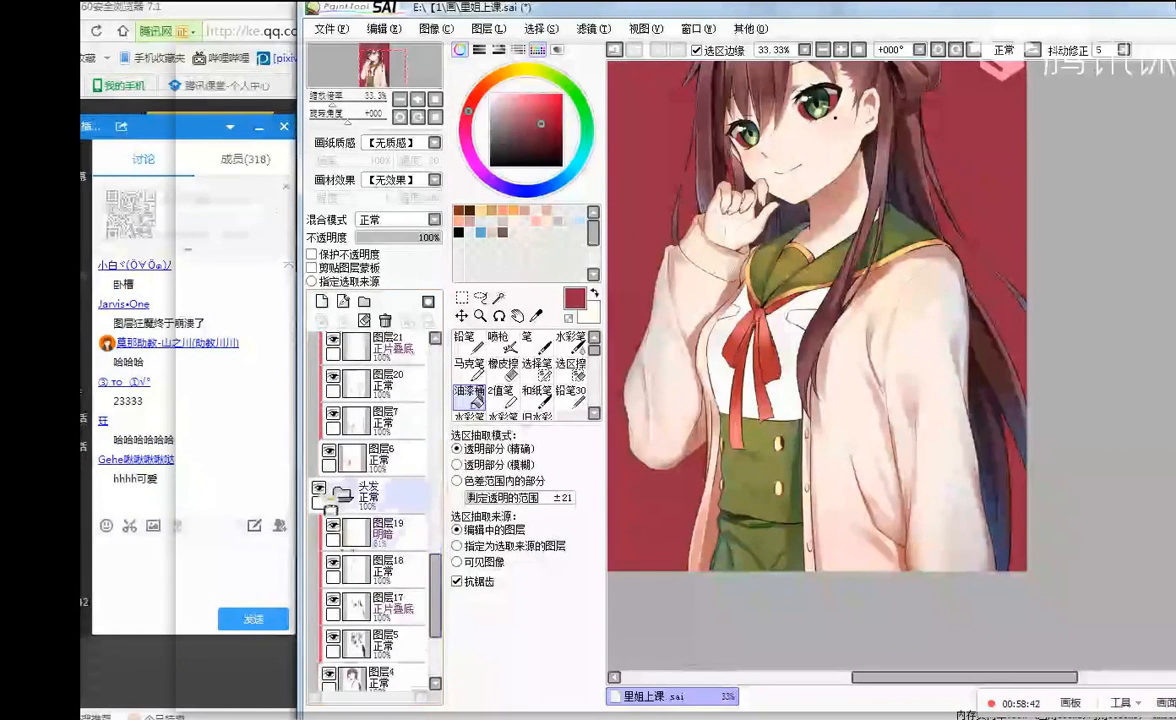
{"action": "scroll", "coordinate": [336, 491], "scroll_direction": "down", "scroll_amount": 3}
{"action": "left_click", "coordinate": [319, 555]}
{"action": "left_click", "coordinate": [319, 555]}
{"action": "left_click", "coordinate": [319, 555]}
{"action": "left_click", "coordinate": [319, 555]}
{"action": "mouse_move", "coordinate": [436, 616]}
{"action": "left_mouse_down"}
{"action": "mouse_move", "coordinate": [436, 604]}
{"action": "mouse_move", "coordinate": [436, 622]}
{"action": "left_mouse_up"}
{"action": "left_click", "coordinate": [319, 555]}
{"action": "left_click", "coordinate": [319, 555]}
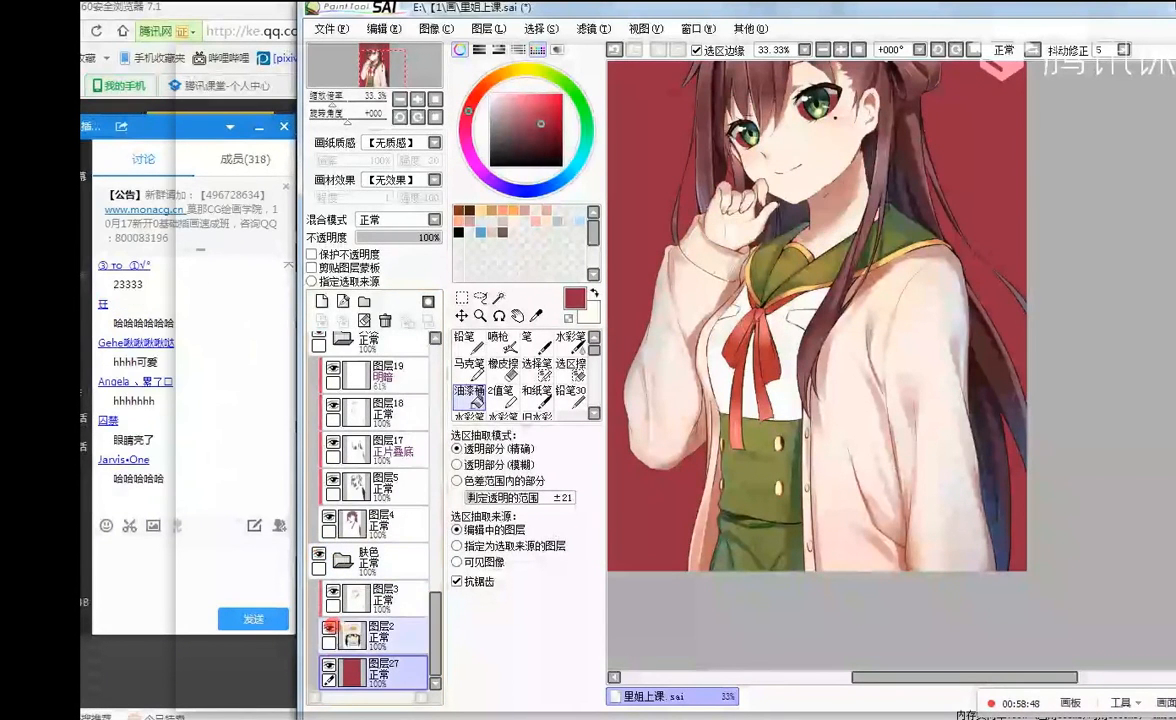
- Hide the crimson background layer 图层27 and select 图层3 in the 肤色 group, leaving the name of 图层2 as is
{"action": "left_click", "coordinate": [327, 665]}
{"action": "left_click", "coordinate": [350, 632]}
{"action": "double_click", "coordinate": [404, 636]}
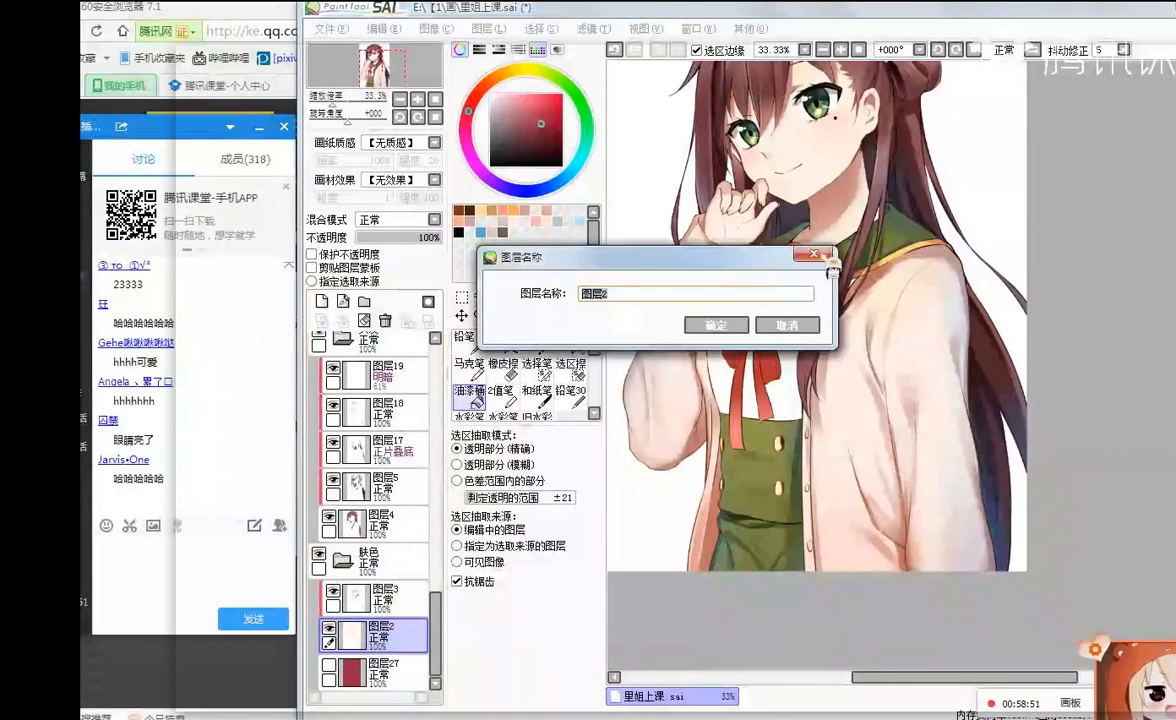
{"action": "key", "text": "Return"}
{"action": "left_click", "coordinate": [390, 594]}
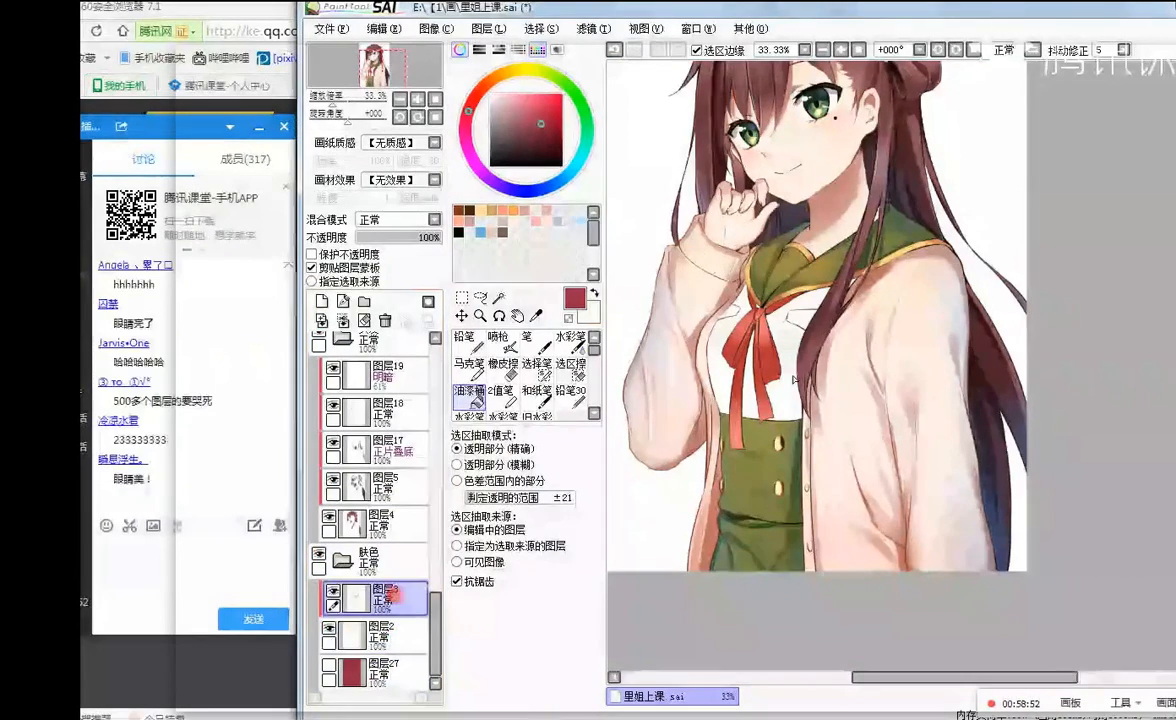
- On the 衣服 layer of the 线稿 group, retouch a gold uniform button with its sampled light yellow using the 铅笔 at size 18
{"action": "scroll", "coordinate": [798, 372], "scroll_direction": "up", "scroll_amount": 1}
{"action": "scroll", "coordinate": [796, 524], "scroll_direction": "down", "scroll_amount": 1}
{"action": "scroll", "coordinate": [796, 524], "scroll_direction": "up", "scroll_amount": 1}
{"action": "scroll", "coordinate": [797, 524], "scroll_direction": "up", "scroll_amount": 1}
{"action": "left_click_drag", "start_coordinate": [434, 640], "coordinate": [432, 365]}
{"action": "left_click", "coordinate": [376, 388]}
{"action": "left_click", "coordinate": [464, 337]}
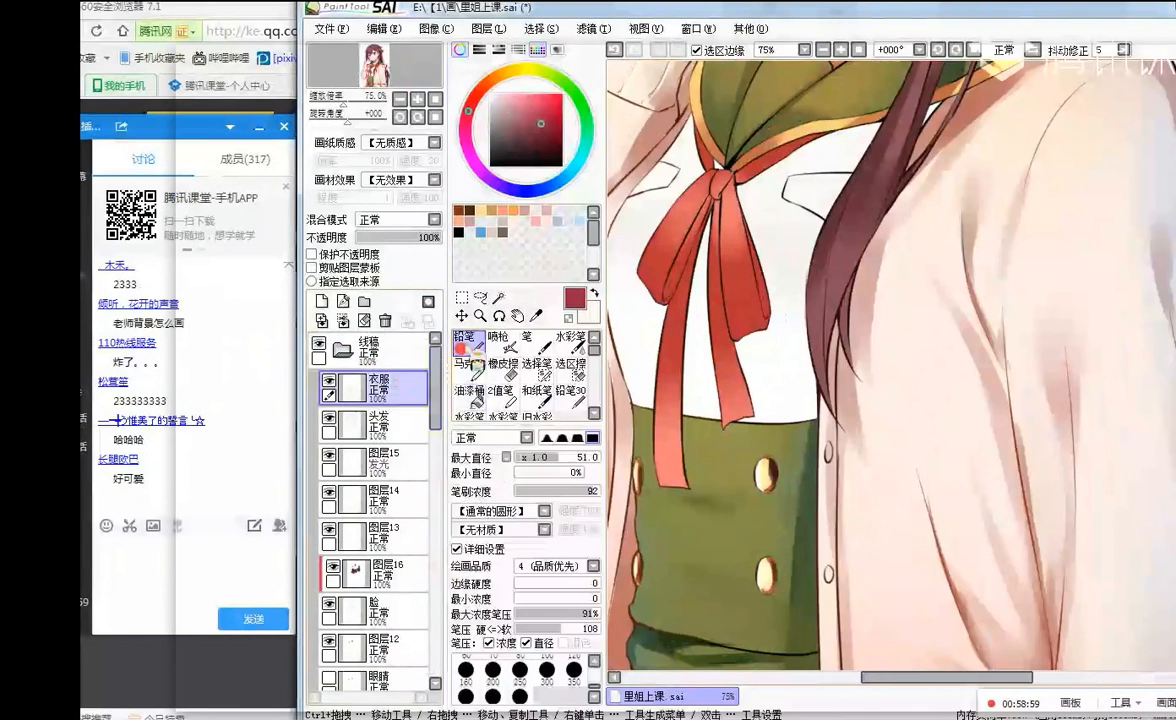
{"action": "scroll", "coordinate": [782, 472], "scroll_direction": "up", "scroll_amount": 2}
{"action": "right_click", "coordinate": [781, 454]}
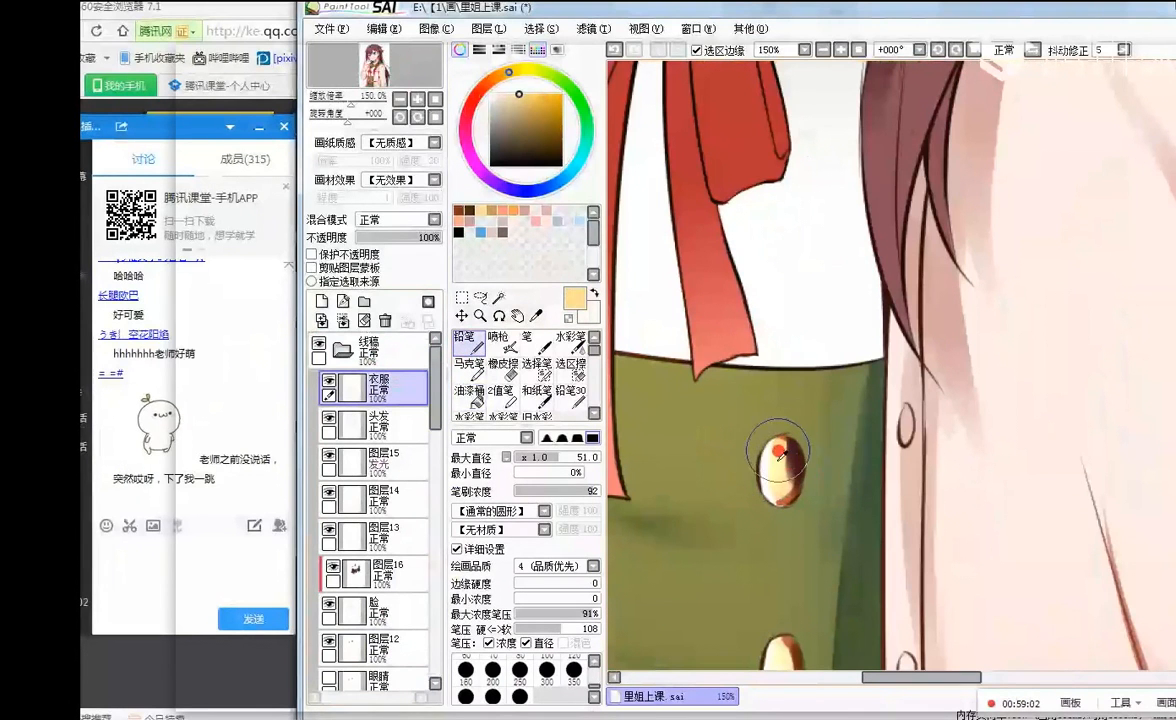
{"action": "left_click", "coordinate": [535, 457]}
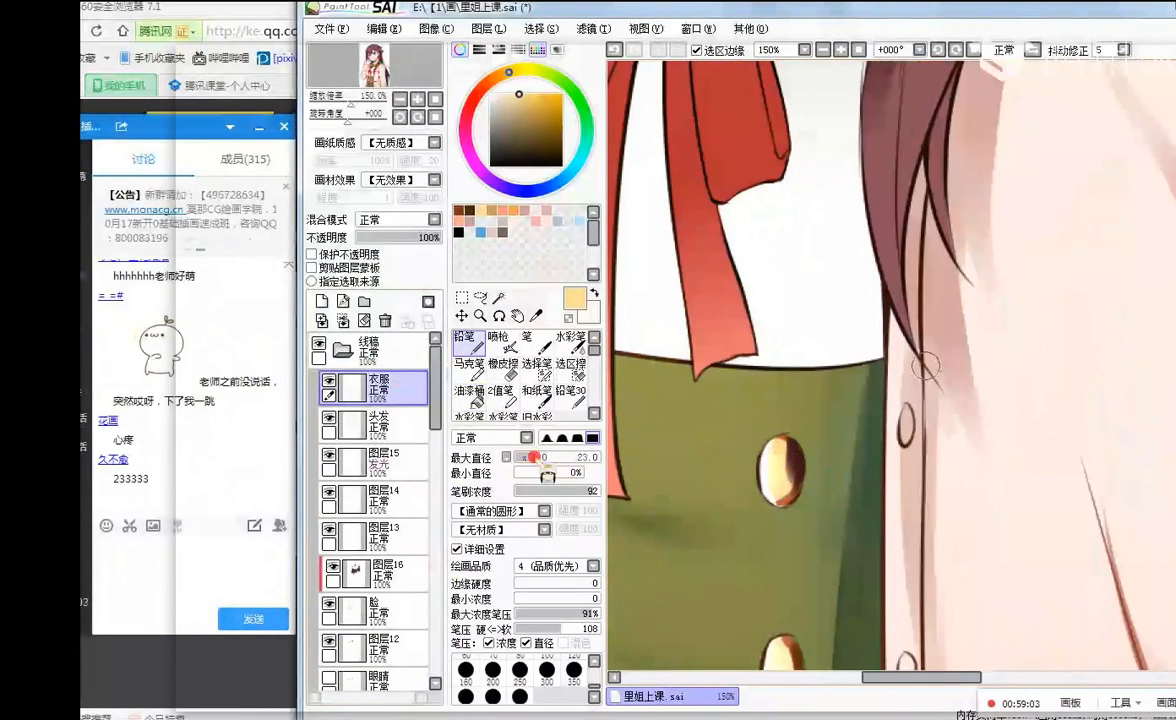
{"action": "left_click_drag", "start_coordinate": [535, 457], "coordinate": [530, 457]}
{"action": "left_click_drag", "start_coordinate": [781, 449], "coordinate": [786, 488]}
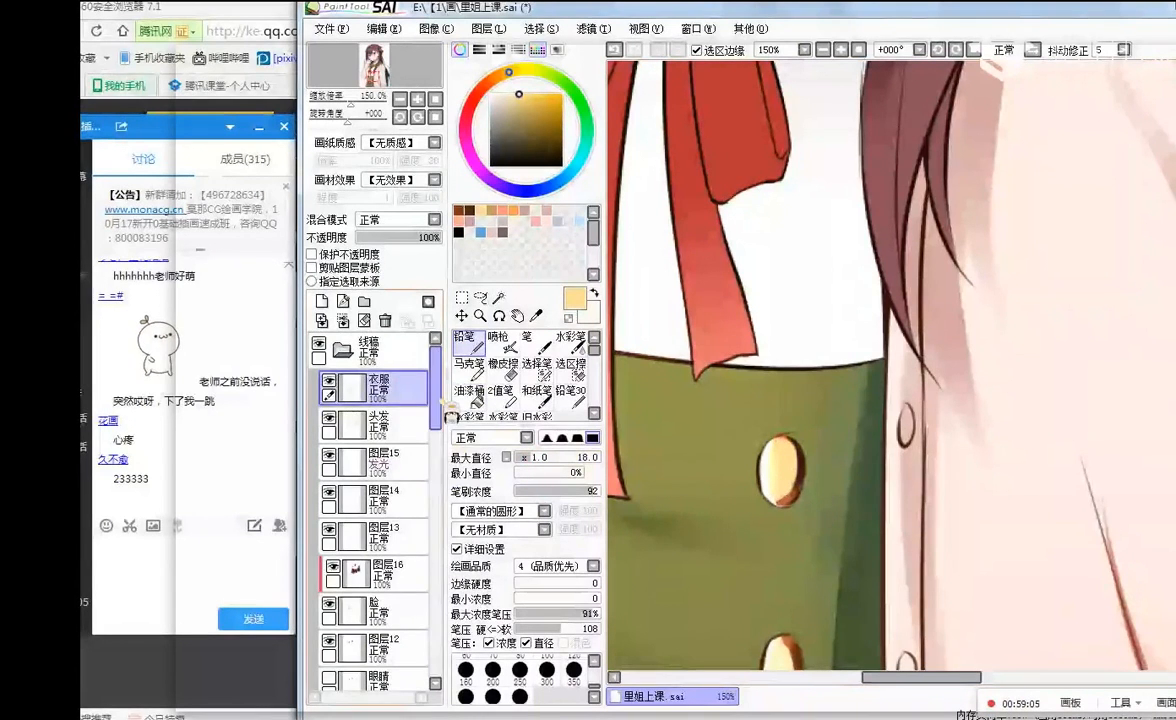
- Inspect the 头发 and 肤色 groups by toggling their visibility, and check the whole figure
{"action": "left_click_drag", "start_coordinate": [435, 402], "coordinate": [435, 645]}
{"action": "scroll", "coordinate": [763, 398], "scroll_direction": "down", "scroll_amount": 3}
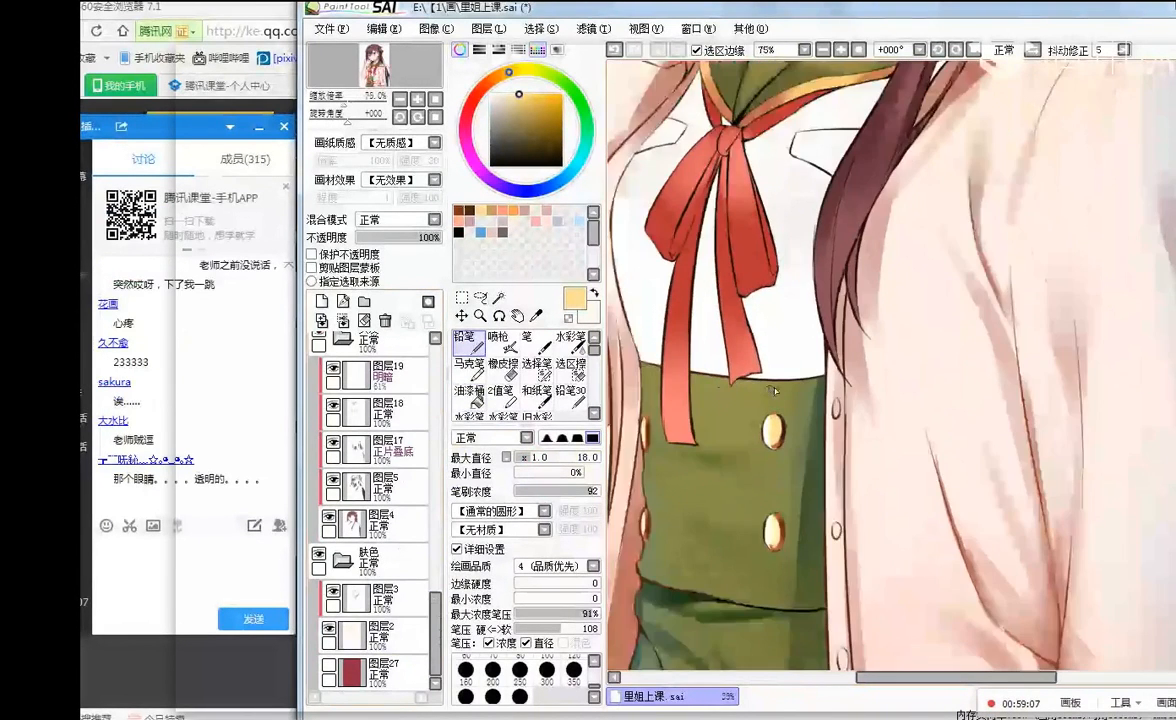
{"action": "scroll", "coordinate": [711, 356], "scroll_direction": "down", "scroll_amount": 3}
{"action": "scroll", "coordinate": [815, 295], "scroll_direction": "down", "scroll_amount": 1}
{"action": "scroll", "coordinate": [808, 190], "scroll_direction": "up", "scroll_amount": 2}
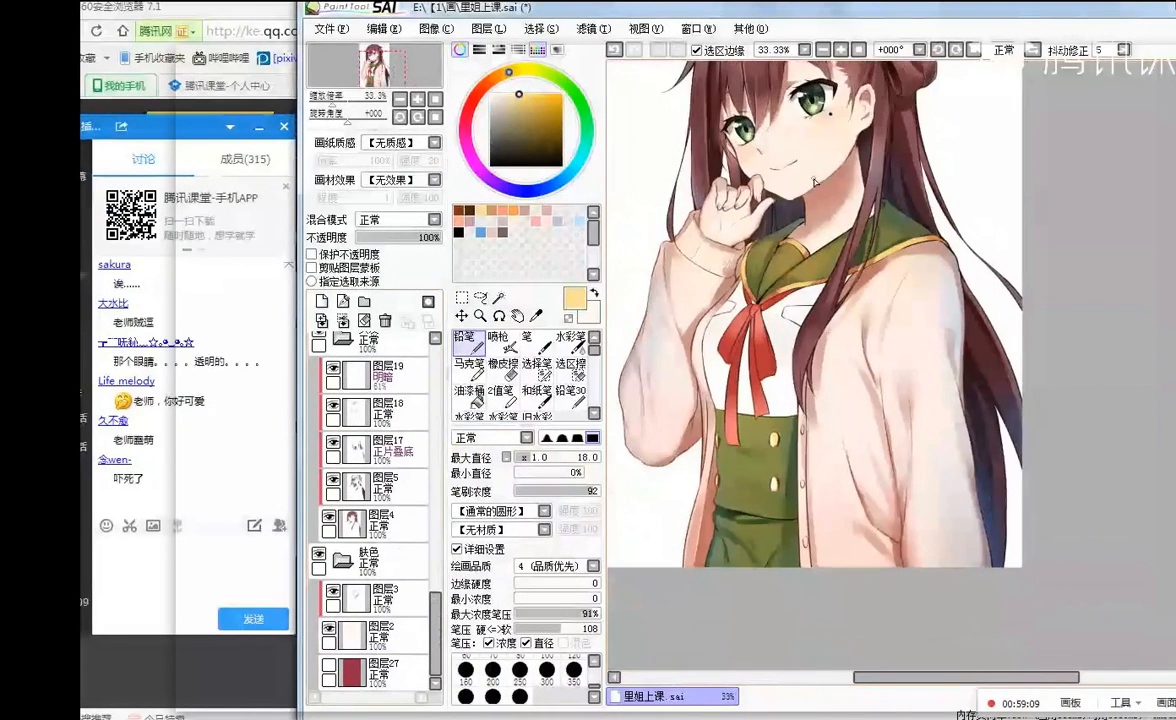
{"action": "left_click_drag", "start_coordinate": [436, 625], "coordinate": [434, 592]}
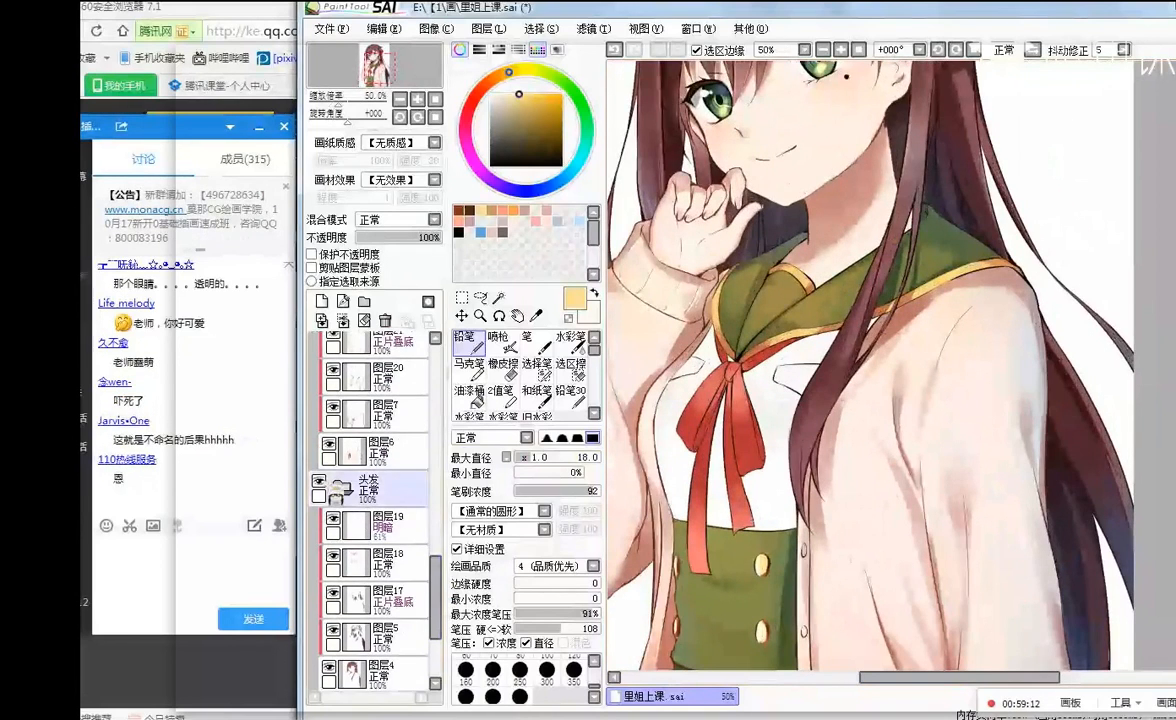
{"action": "left_click", "coordinate": [319, 482]}
{"action": "left_click", "coordinate": [319, 482]}
{"action": "scroll", "coordinate": [436, 580], "scroll_direction": "up", "scroll_amount": 2}
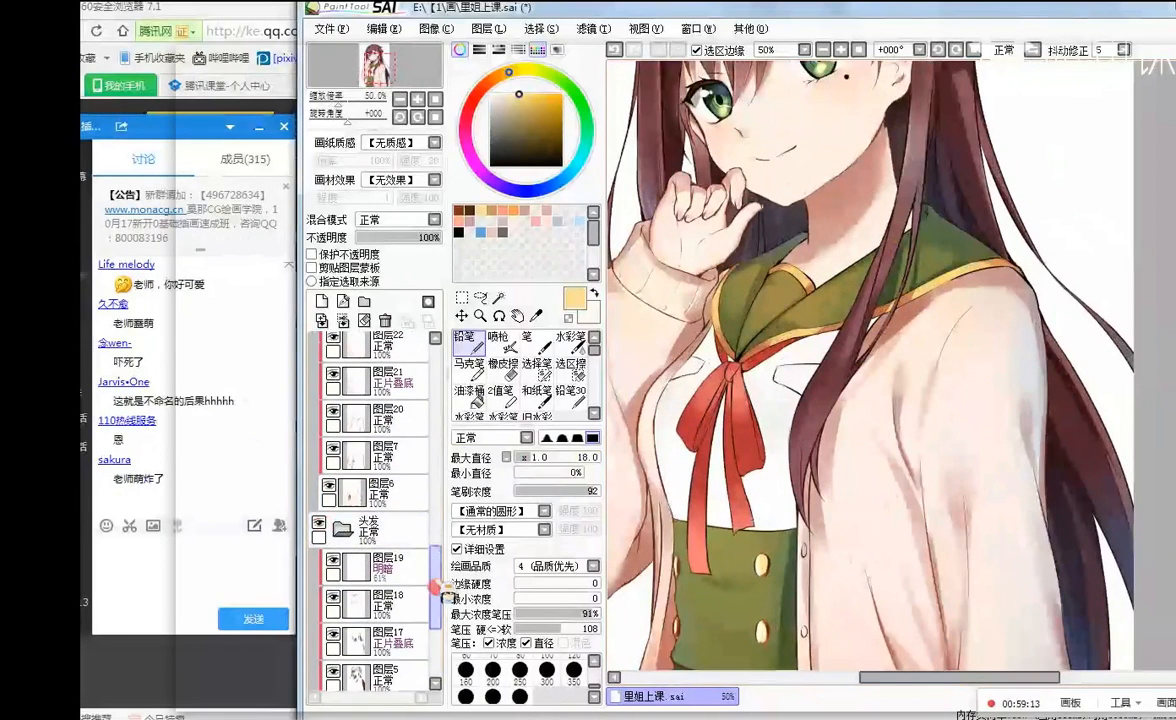
{"action": "scroll", "coordinate": [443, 586], "scroll_direction": "down", "scroll_amount": 5}
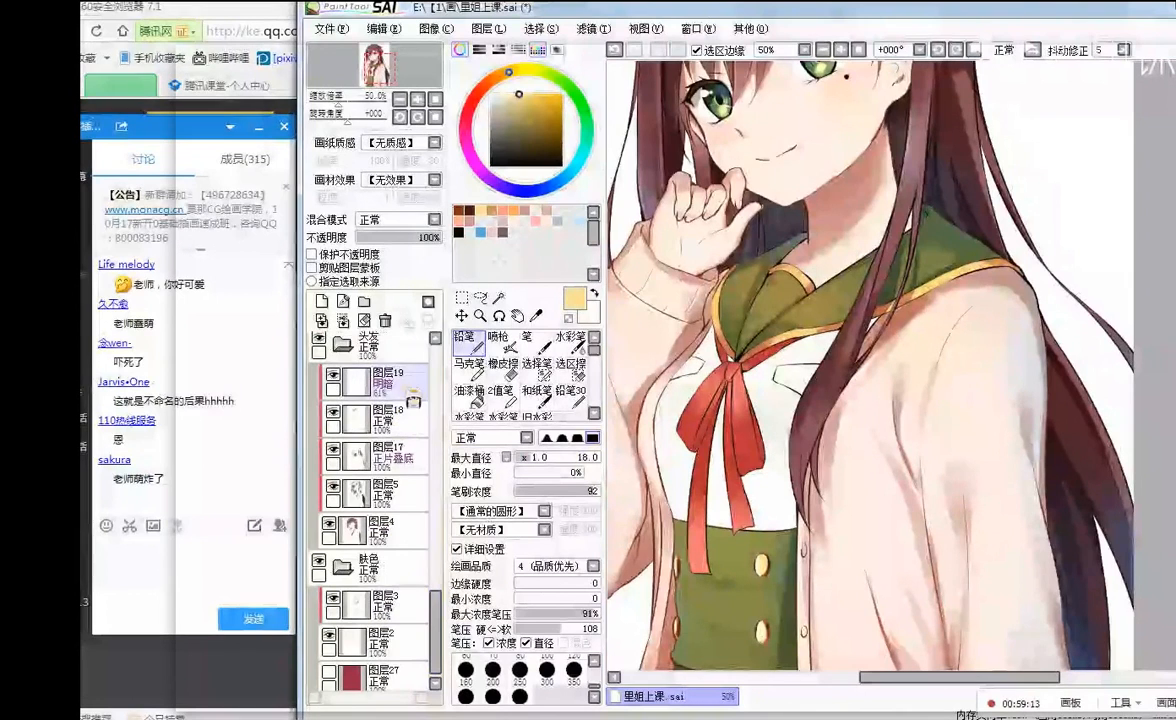
{"action": "left_click", "coordinate": [405, 390]}
{"action": "left_click_drag", "start_coordinate": [434, 620], "coordinate": [434, 625]}
{"action": "left_click", "coordinate": [319, 555]}
{"action": "left_click", "coordinate": [319, 555]}
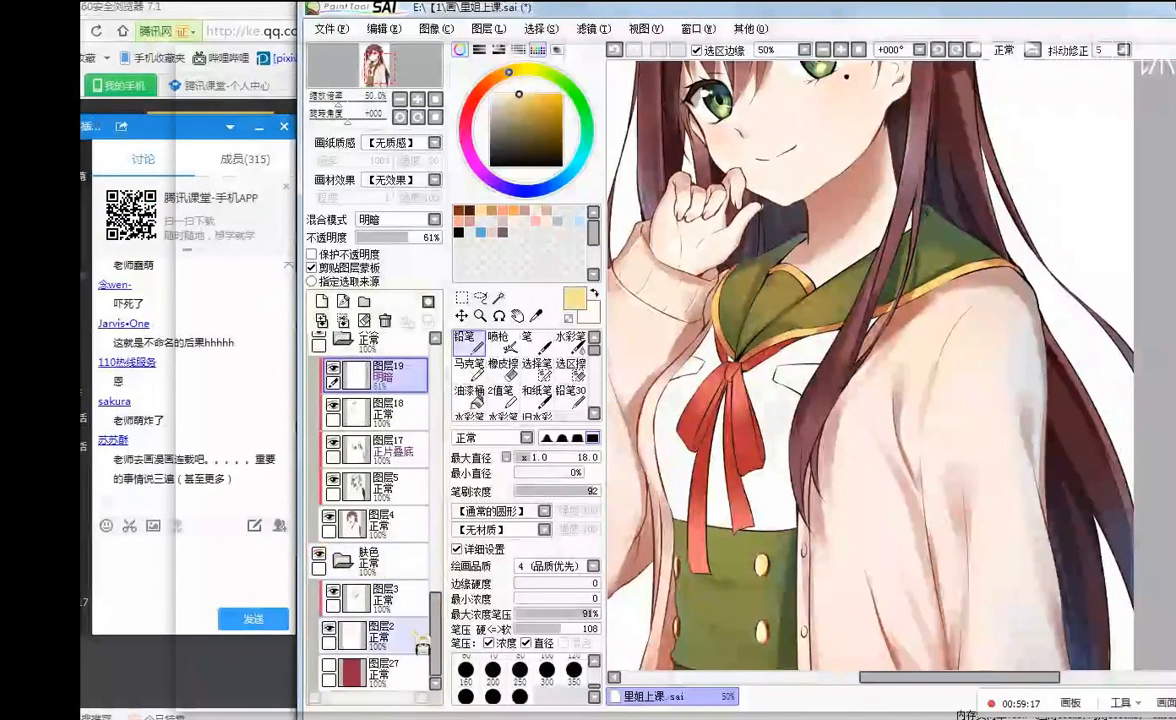
- Shade the lower part of the white shirt around the red ribbon with pinkish grey on 图层3, using the 铅笔 at size 45
{"action": "left_click", "coordinate": [406, 591]}
{"action": "left_click", "coordinate": [541, 457]}
{"action": "left_click", "coordinate": [510, 94]}
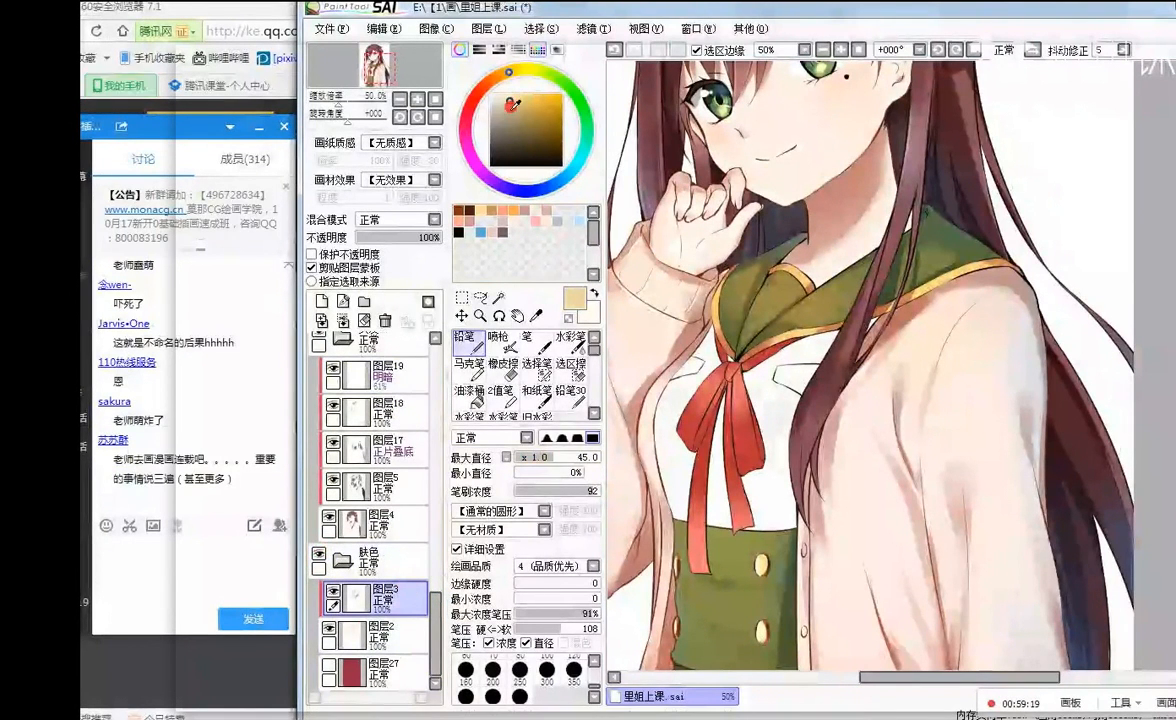
{"action": "key", "text": "ctrl+z"}
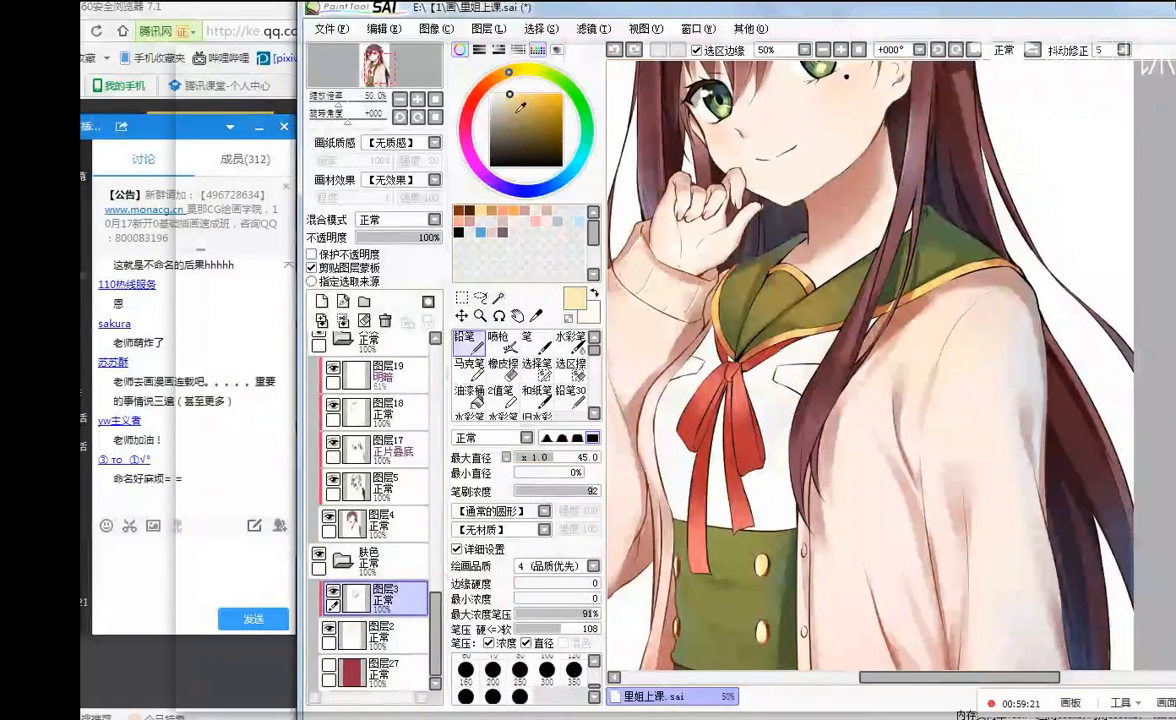
{"action": "left_click", "coordinate": [509, 232]}
{"action": "left_click", "coordinate": [508, 232]}
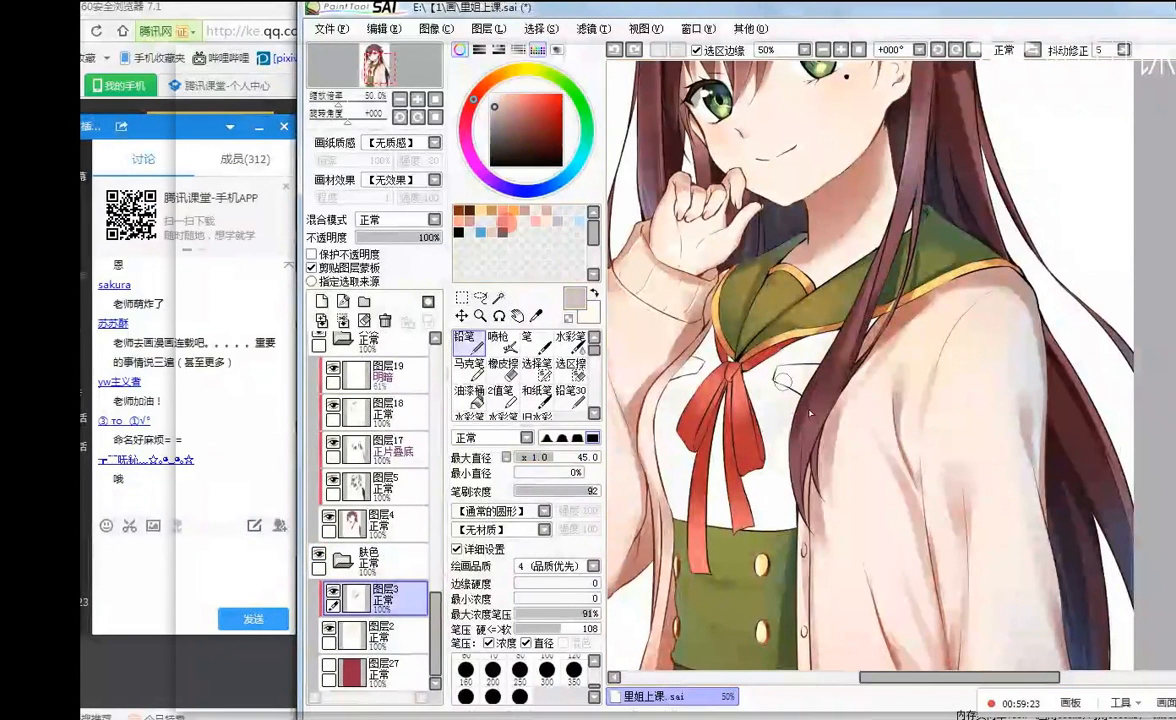
{"action": "left_click_drag", "start_coordinate": [823, 371], "coordinate": [764, 523]}
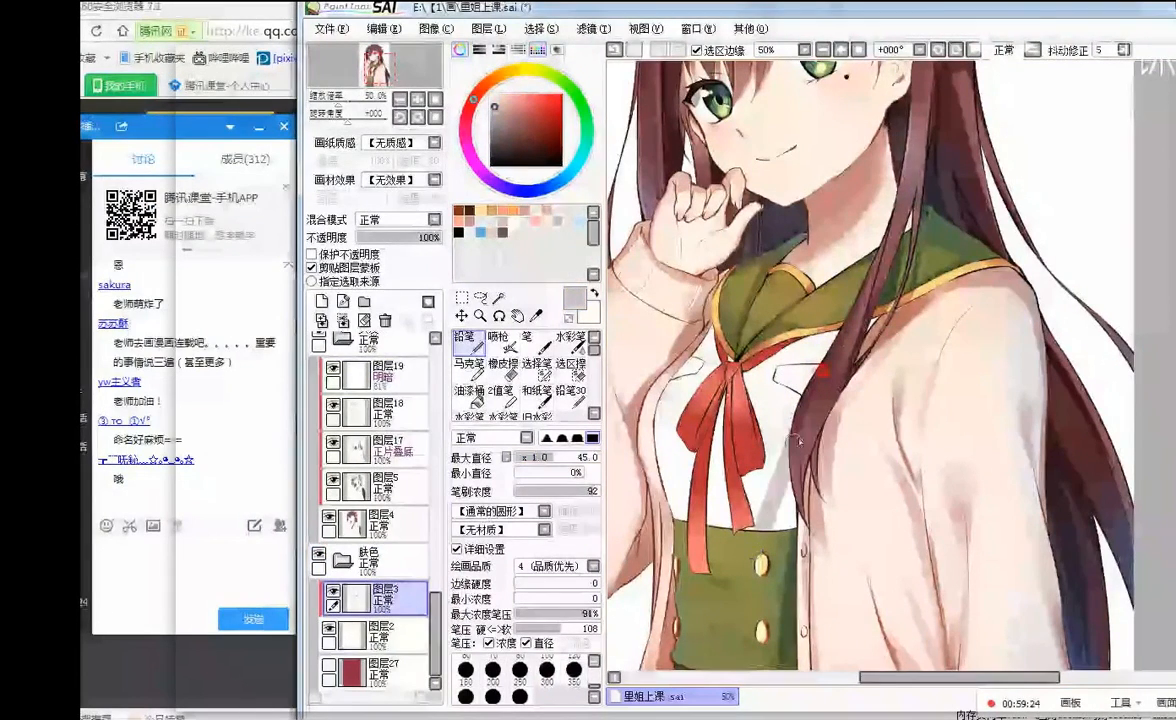
{"action": "key", "text": "ctrl+z"}
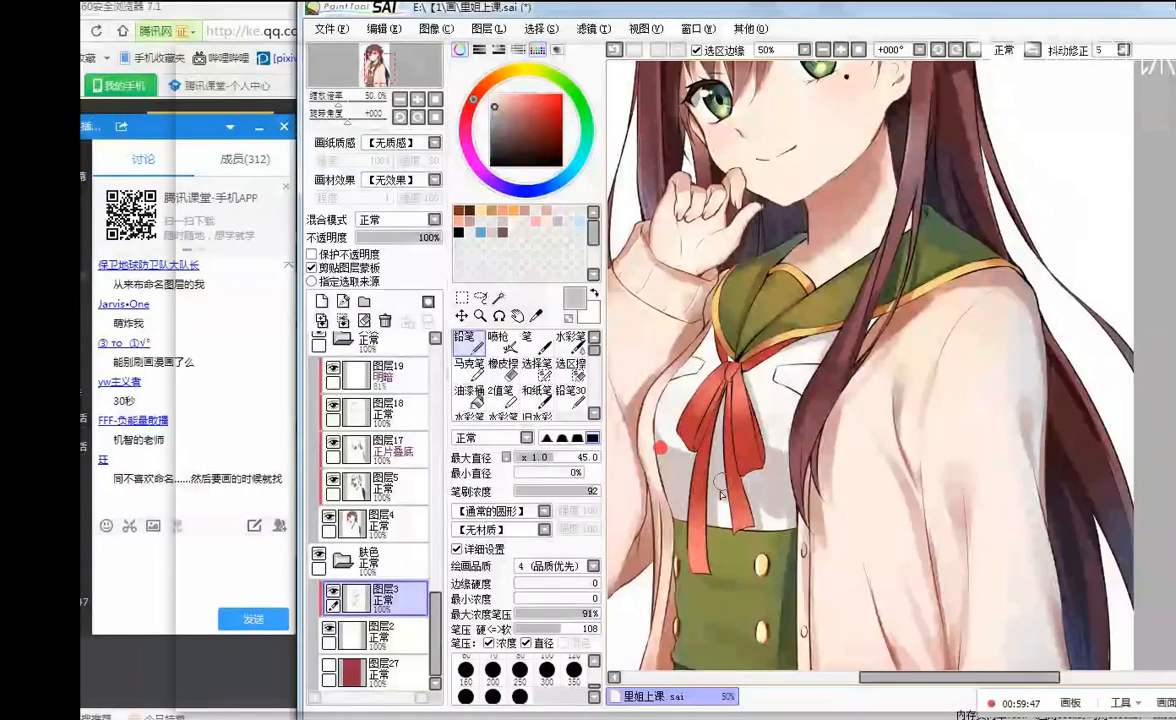
- Finish the grey shading on the upper part of the shirt and reduce the 铅笔 size to 9
{"action": "scroll", "coordinate": [762, 430], "scroll_direction": "down", "scroll_amount": 3}
{"action": "scroll", "coordinate": [762, 436], "scroll_direction": "up", "scroll_amount": 1}
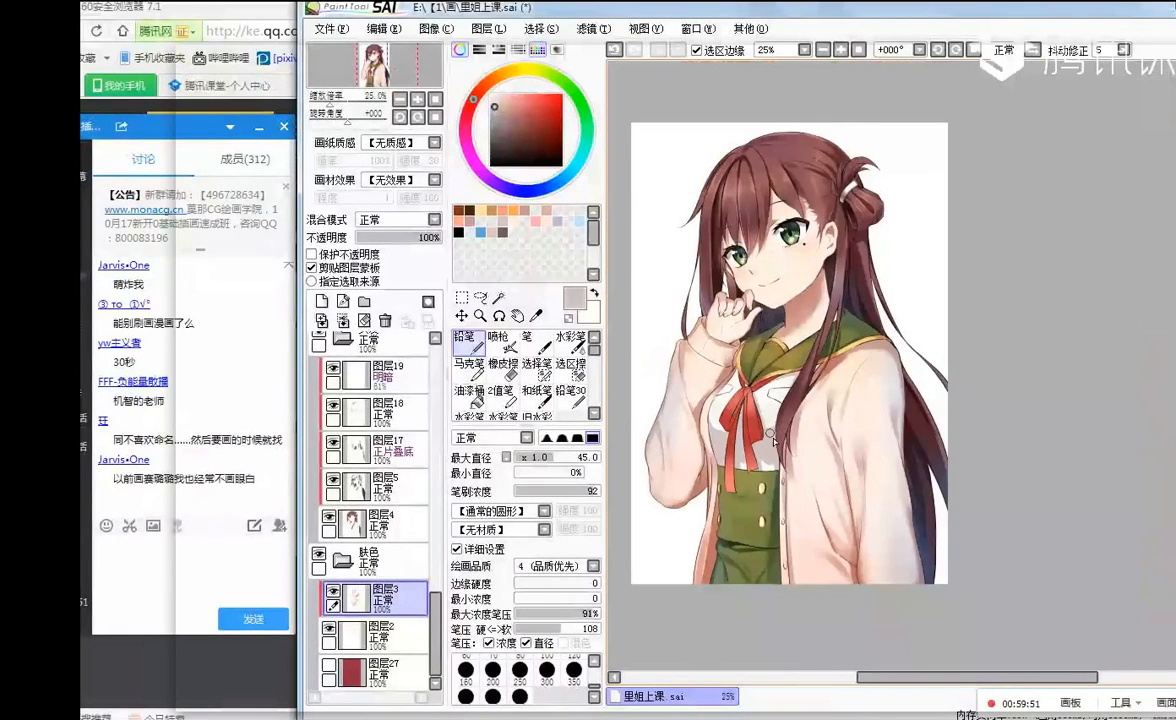
{"action": "scroll", "coordinate": [813, 400], "scroll_direction": "up", "scroll_amount": 1}
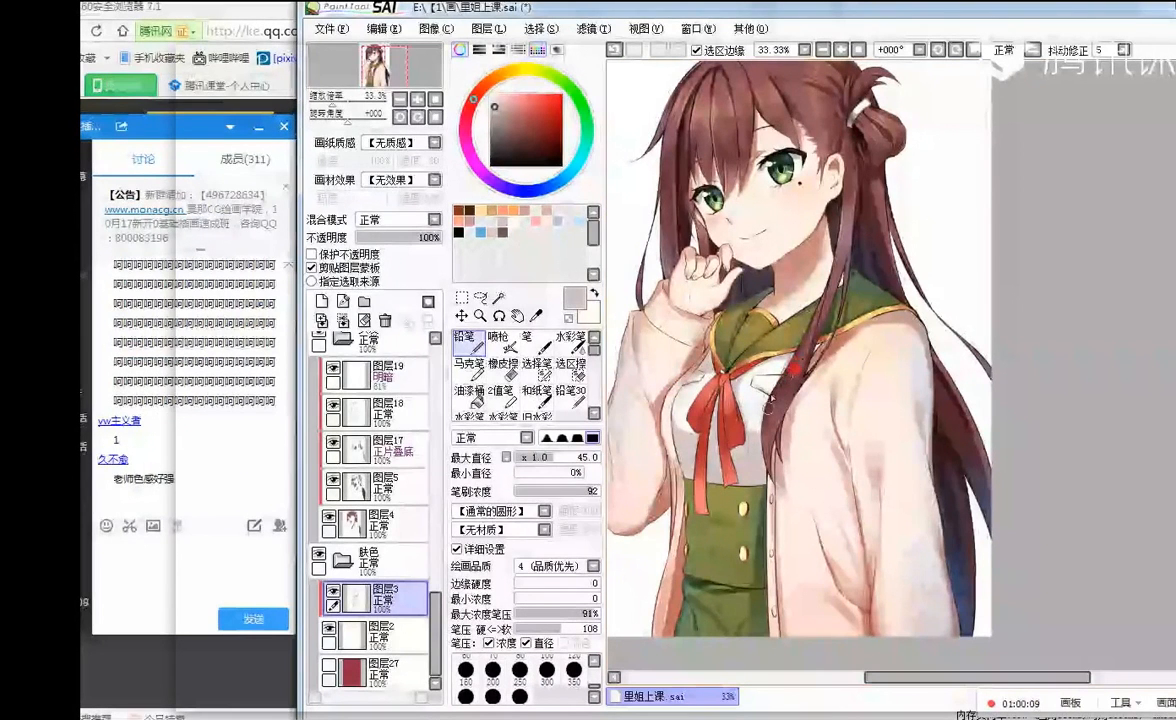
{"action": "key", "text": "["}
{"action": "key", "text": "["}
{"action": "key", "text": "["}
{"action": "key", "text": "["}
{"action": "key", "text": "["}
{"action": "key", "text": "["}
{"action": "key", "text": "["}
{"action": "key", "text": "["}
{"action": "key", "text": "["}
{"action": "key", "text": "["}
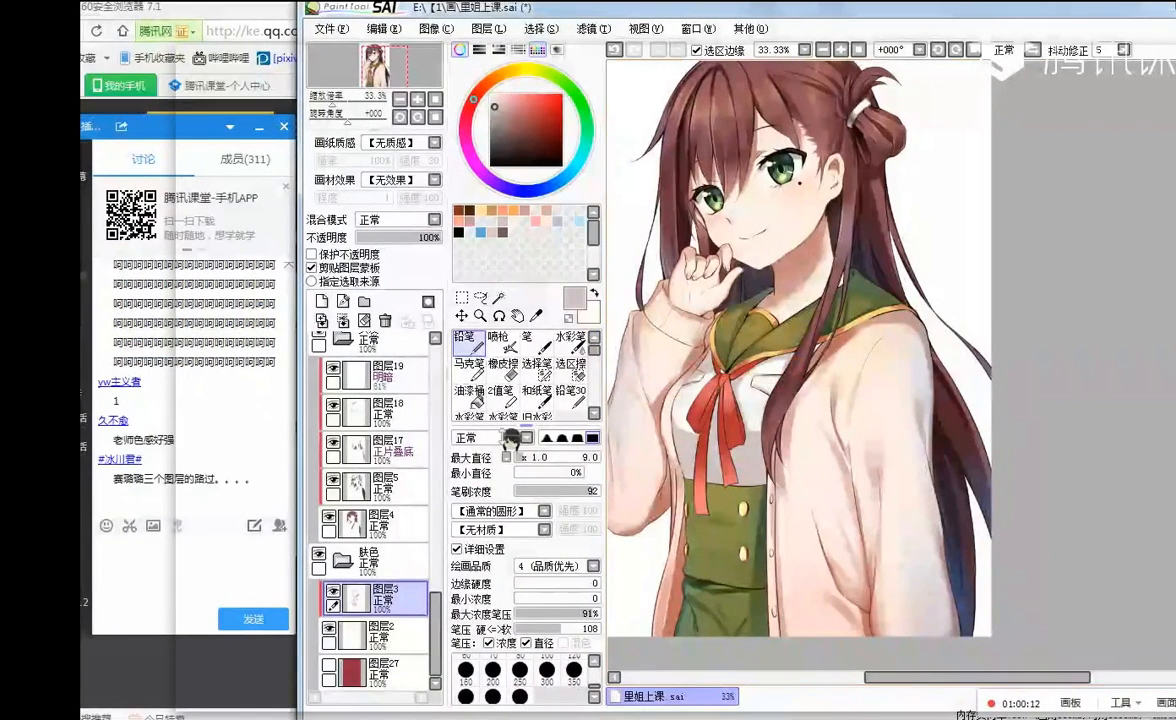
- Add a new layer above 图层3 with 剪贴图层蒙板 and 正片叠底 blending, and choose the 水彩笔 brush
{"action": "left_click", "coordinate": [322, 301]}
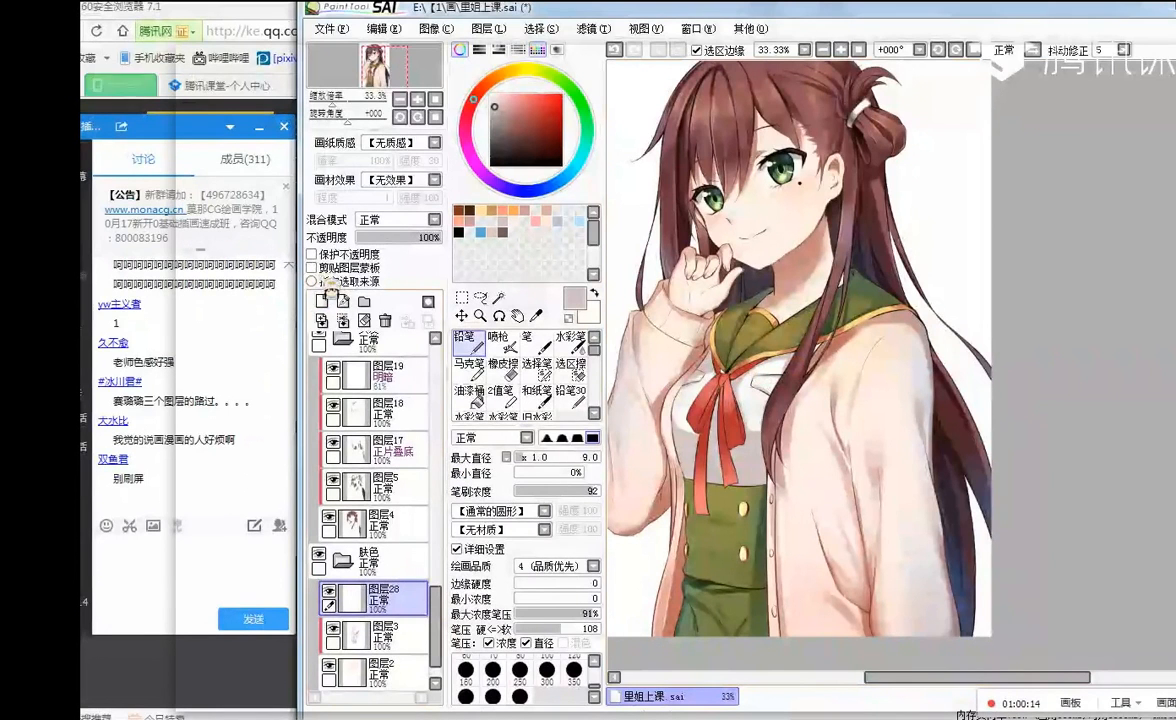
{"action": "left_click", "coordinate": [311, 268]}
{"action": "left_click", "coordinate": [570, 337]}
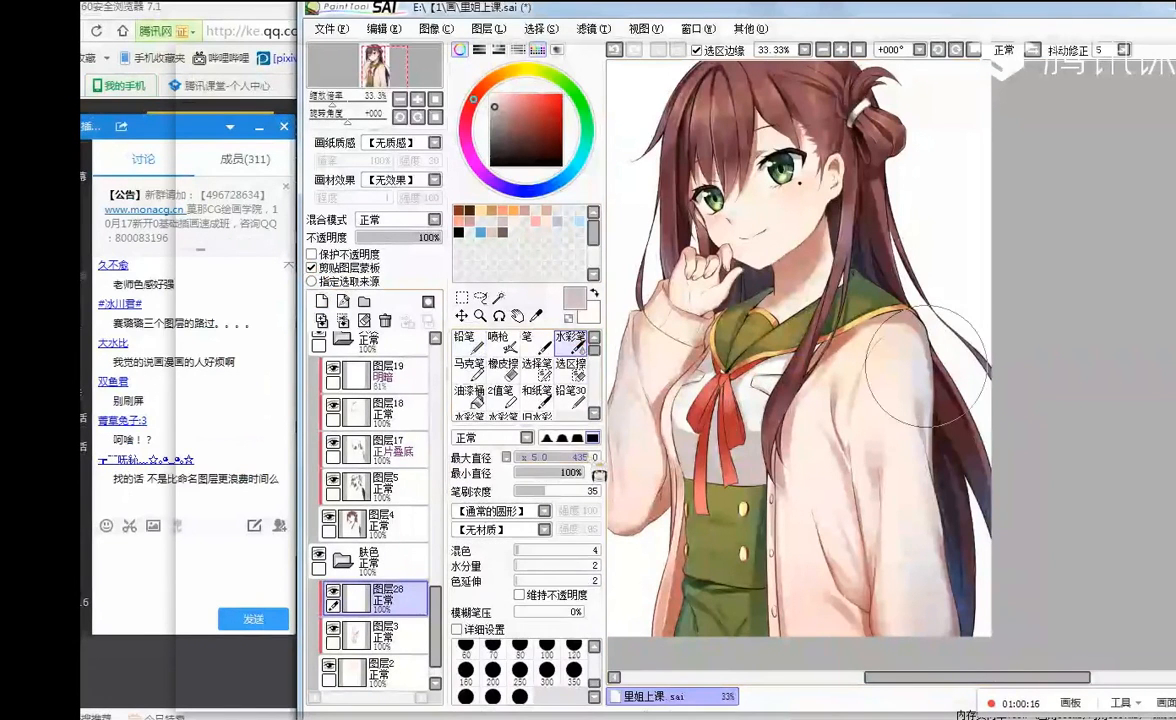
{"action": "left_click", "coordinate": [395, 219]}
{"action": "left_click", "coordinate": [375, 236]}
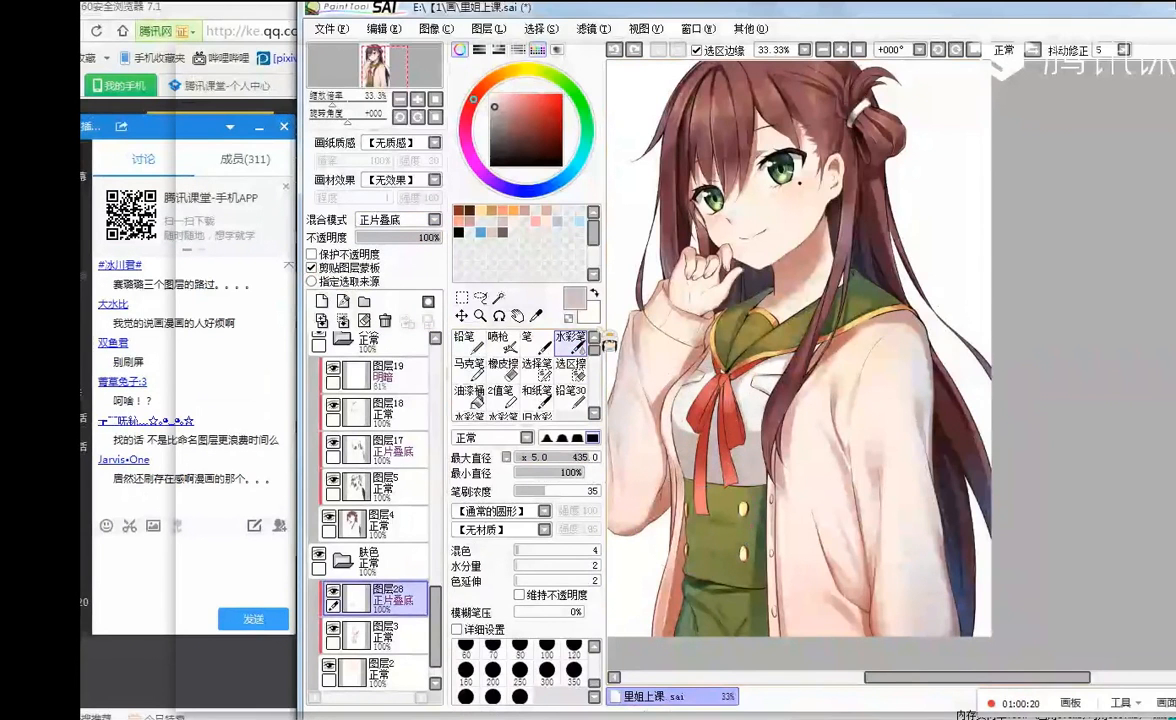
- Tint the sides of the shirt softly with muted blue on 图层28, using the 水彩笔 at size 435
{"action": "left_click", "coordinate": [557, 183]}
{"action": "left_click", "coordinate": [511, 117]}
{"action": "left_click_drag", "start_coordinate": [650, 405], "coordinate": [664, 465]}
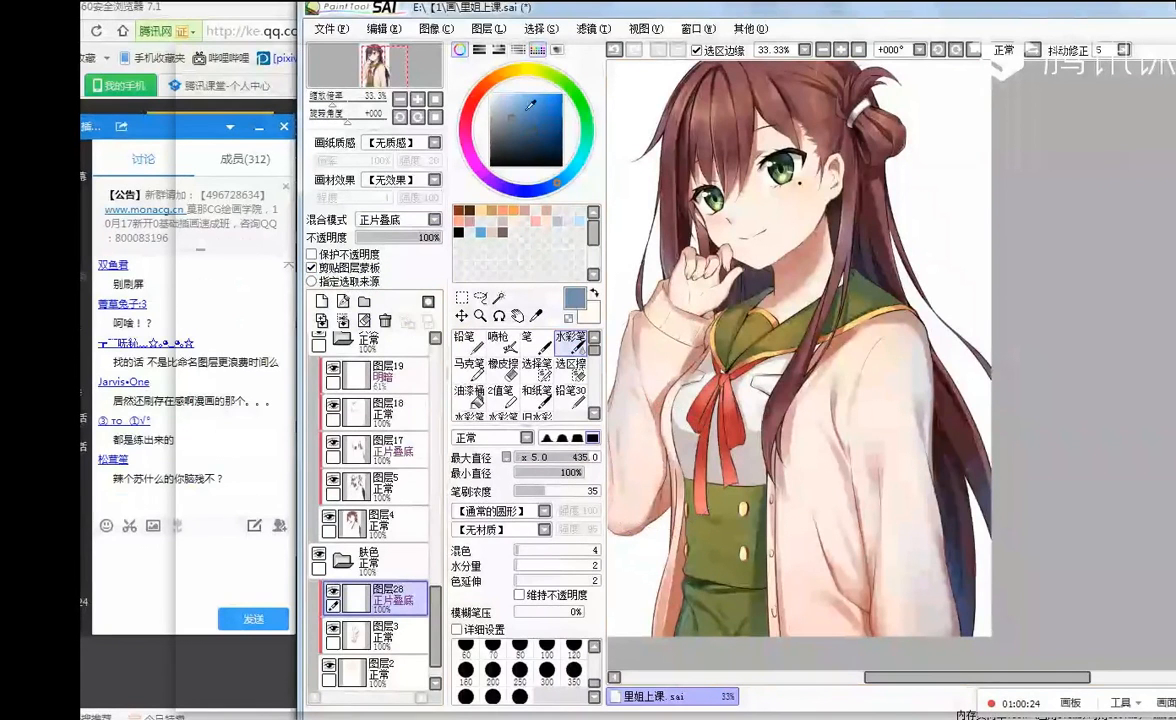
{"action": "left_click_drag", "start_coordinate": [647, 417], "coordinate": [630, 415]}
{"action": "left_click_drag", "start_coordinate": [763, 440], "coordinate": [819, 470]}
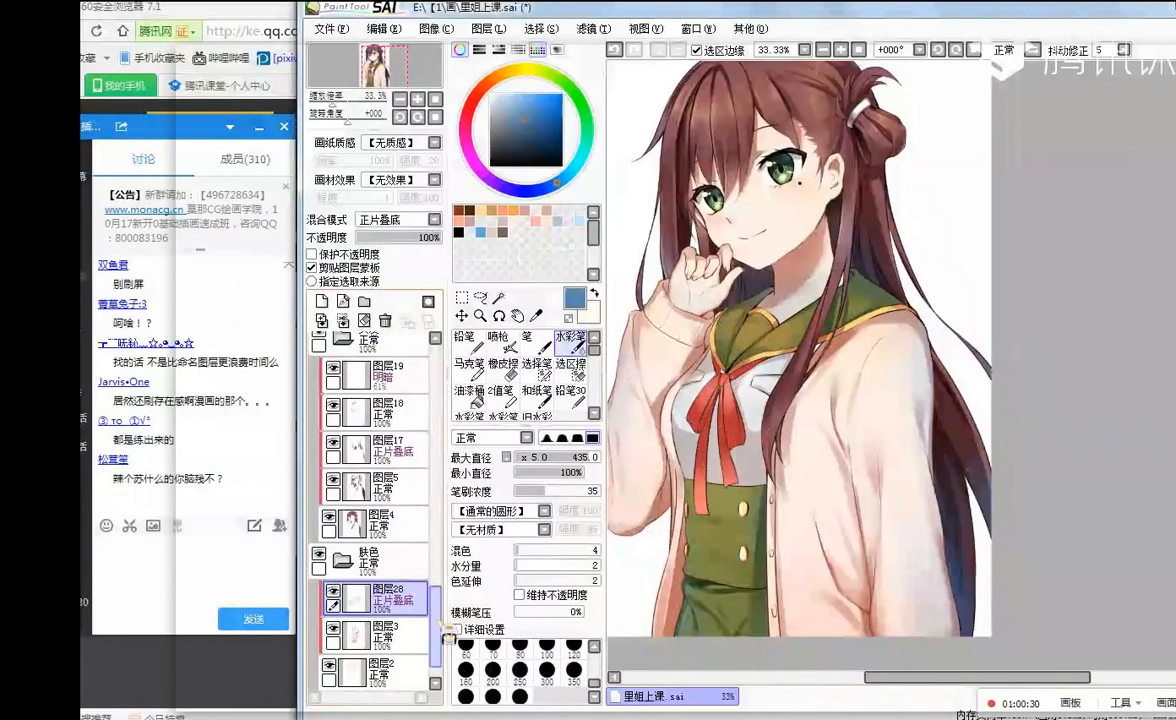
- Add another clipped layer above 图层28 and set its blending mode to 明暗
{"action": "left_click_drag", "start_coordinate": [436, 604], "coordinate": [436, 614]}
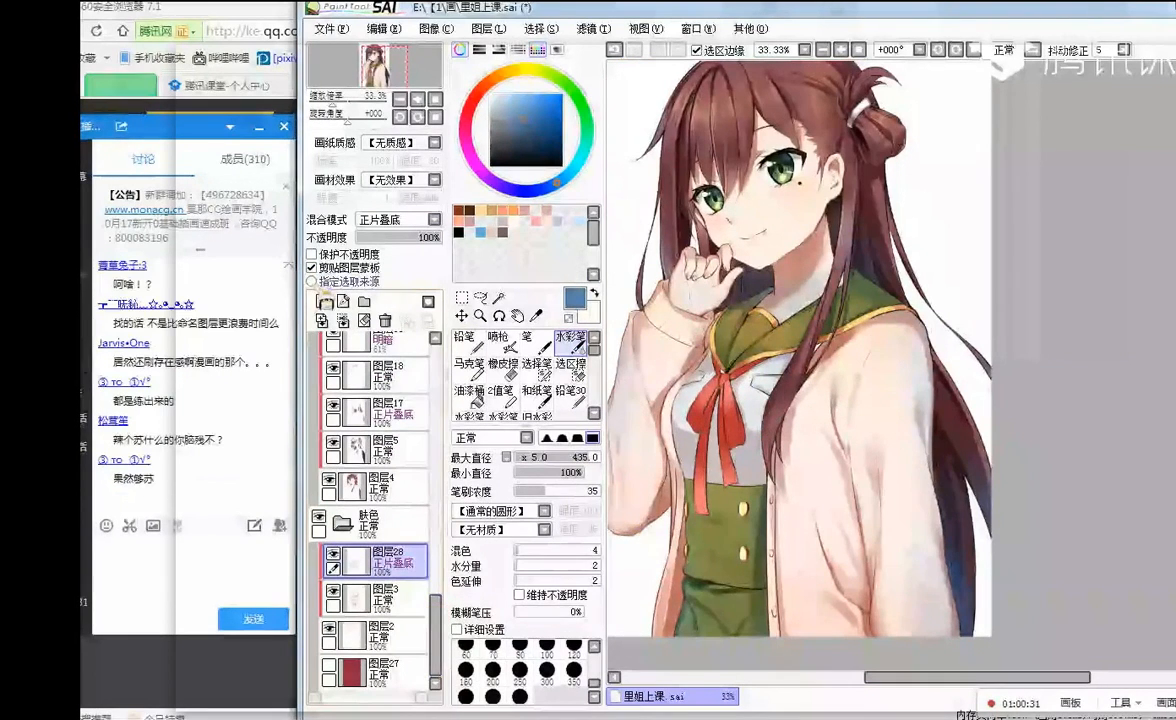
{"action": "left_click", "coordinate": [321, 301]}
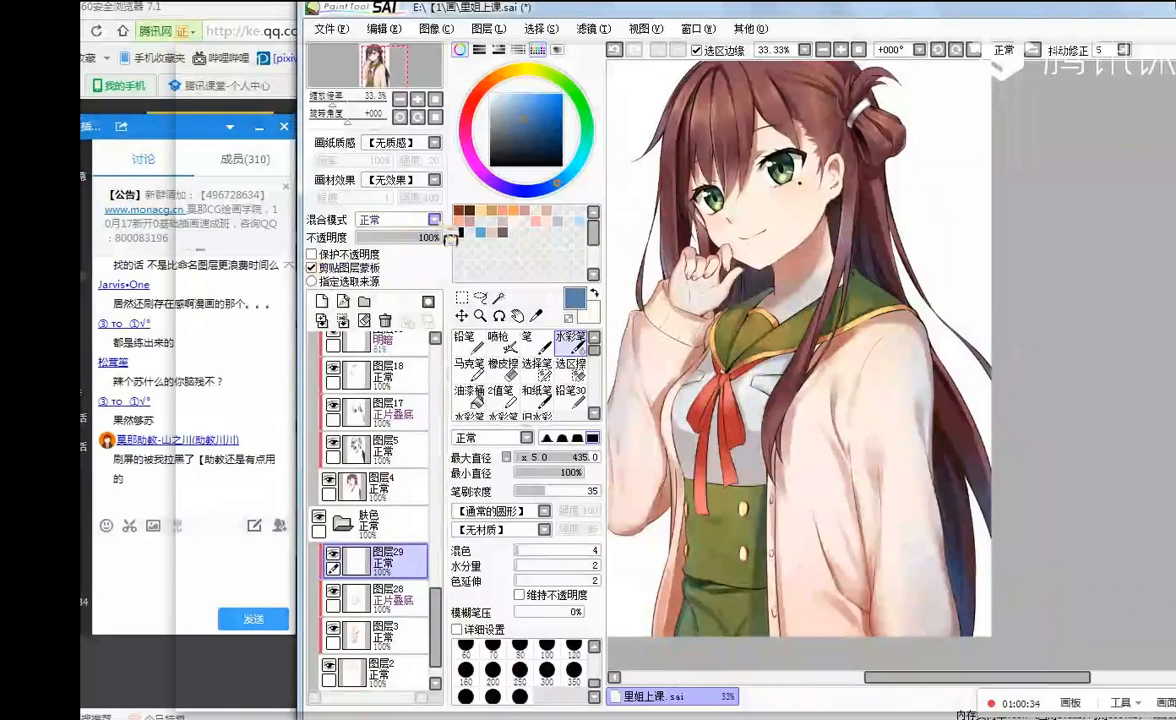
{"action": "left_click", "coordinate": [398, 219]}
{"action": "left_click", "coordinate": [386, 310]}
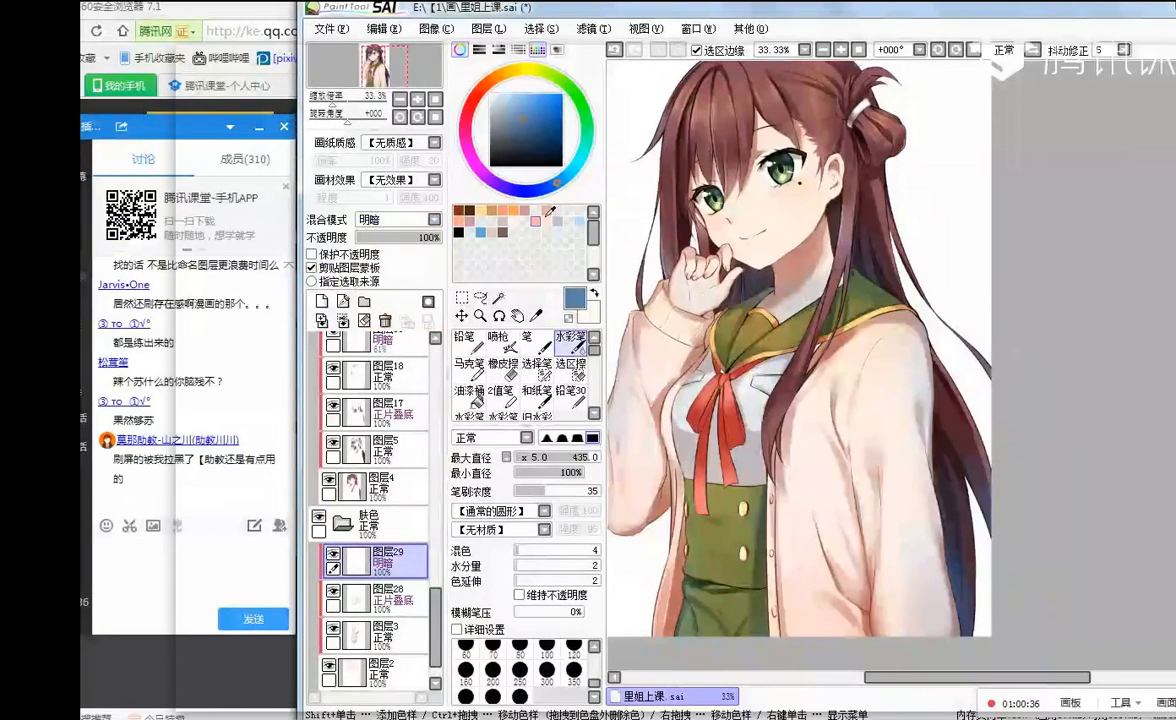
- Warm the shirt around the ribbon with light peach on 图层29 using the 水彩笔, and check the whole figure
{"action": "left_click", "coordinate": [512, 98]}
{"action": "left_click", "coordinate": [497, 77]}
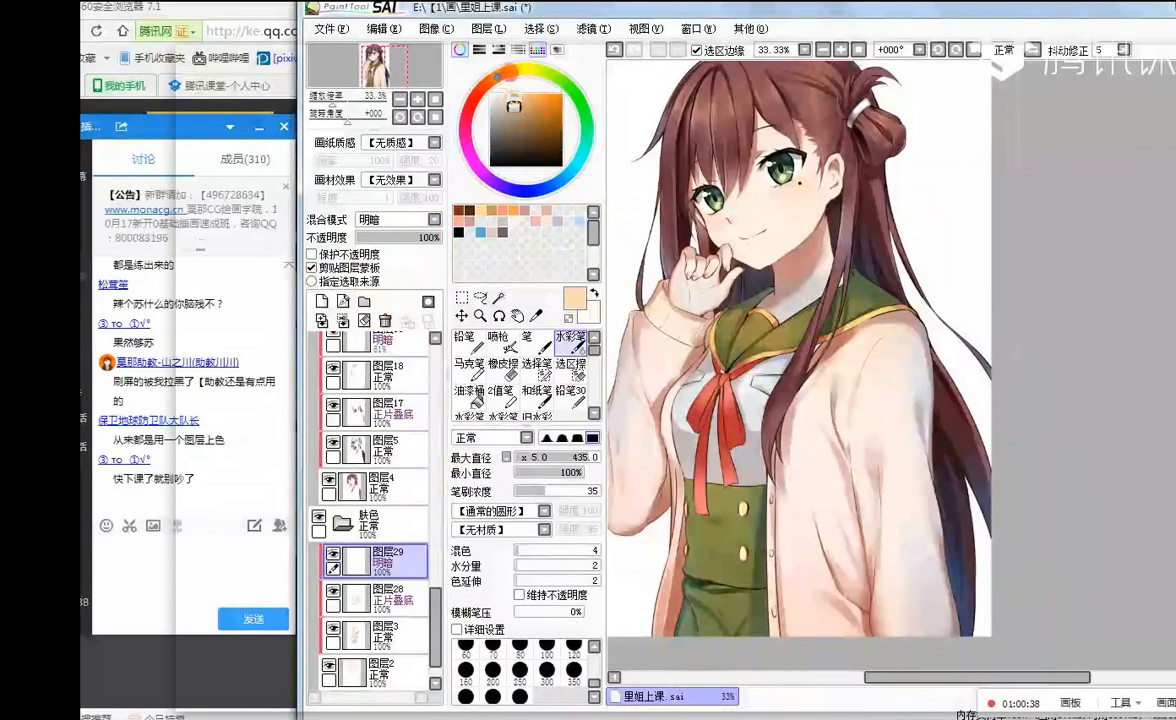
{"action": "left_click_drag", "start_coordinate": [524, 106], "coordinate": [491, 80]}
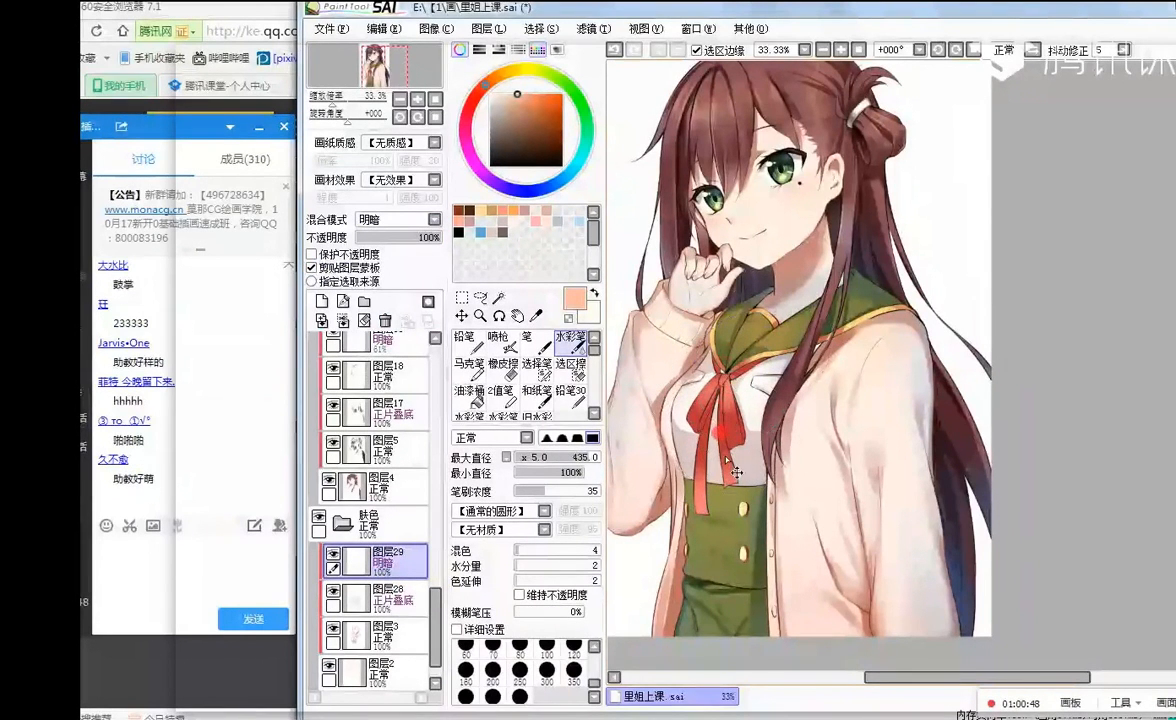
{"action": "scroll", "coordinate": [826, 235], "scroll_direction": "down", "scroll_amount": 2}
{"action": "scroll", "coordinate": [815, 240], "scroll_direction": "up", "scroll_amount": 1}
{"action": "scroll", "coordinate": [810, 242], "scroll_direction": "down", "scroll_amount": 1}
{"action": "scroll", "coordinate": [806, 245], "scroll_direction": "up", "scroll_amount": 1}
{"action": "scroll", "coordinate": [806, 245], "scroll_direction": "up", "scroll_amount": 1}
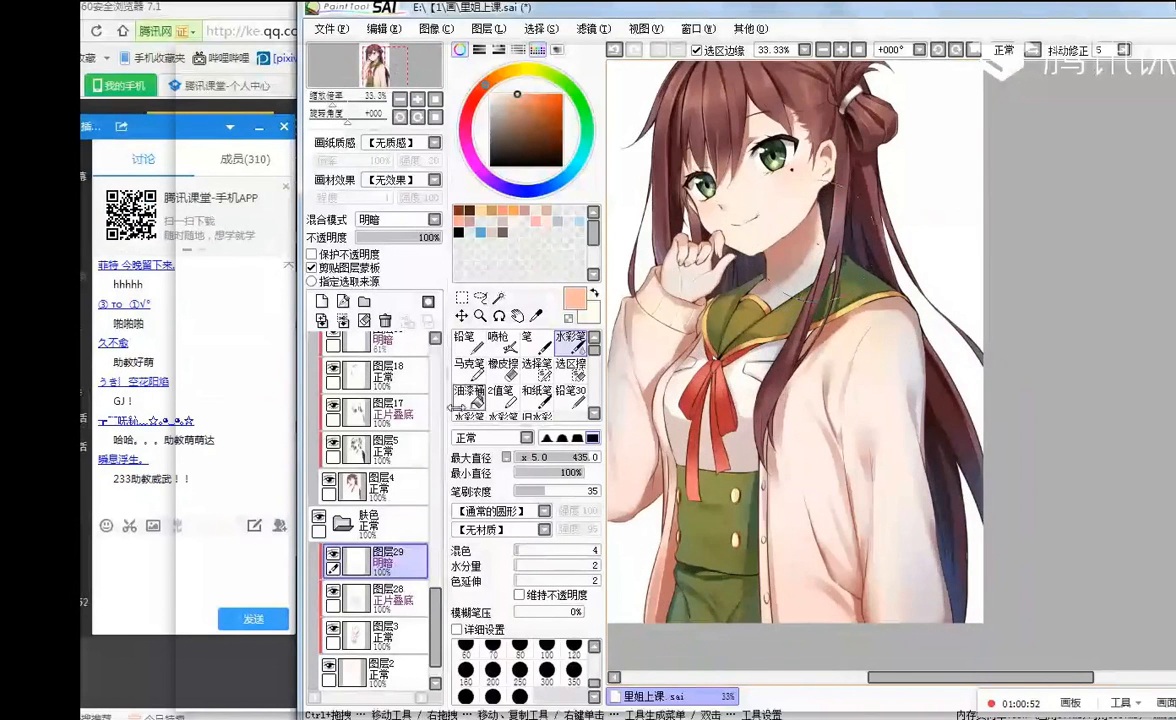
- Erase the blue tint from the neck on 图层28 using the 橡皮擦 at size 100 and density 100, and select 图层29
{"action": "left_click", "coordinate": [500, 368]}
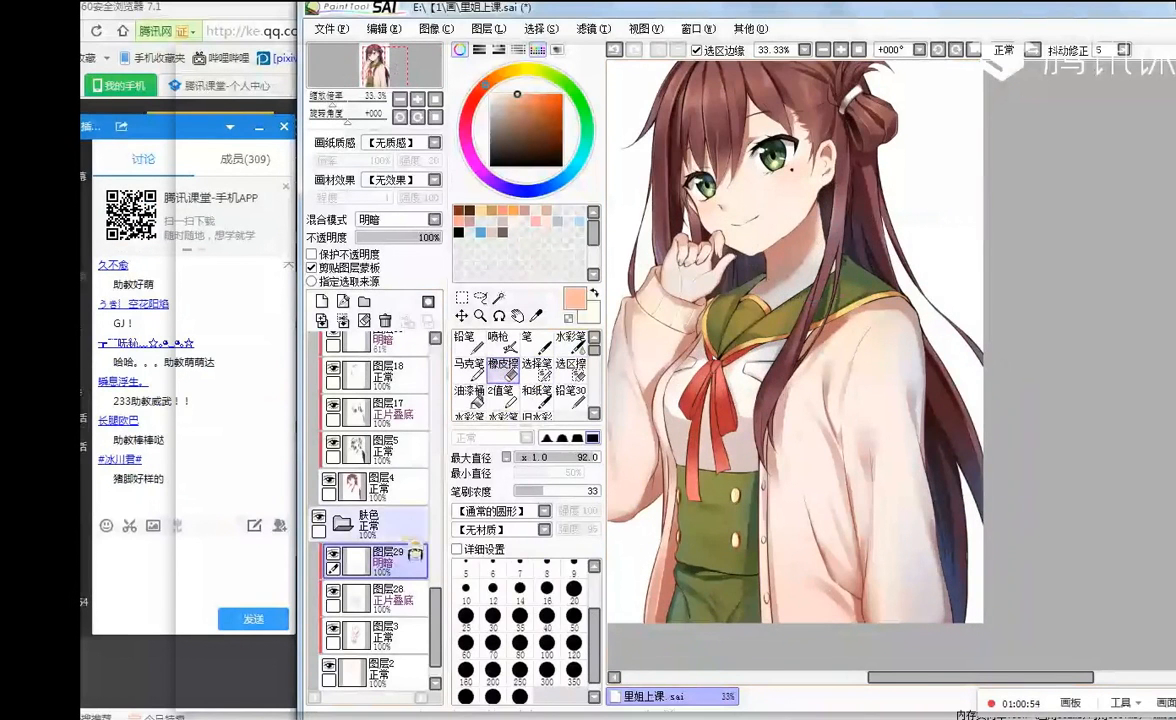
{"action": "left_click", "coordinate": [392, 597]}
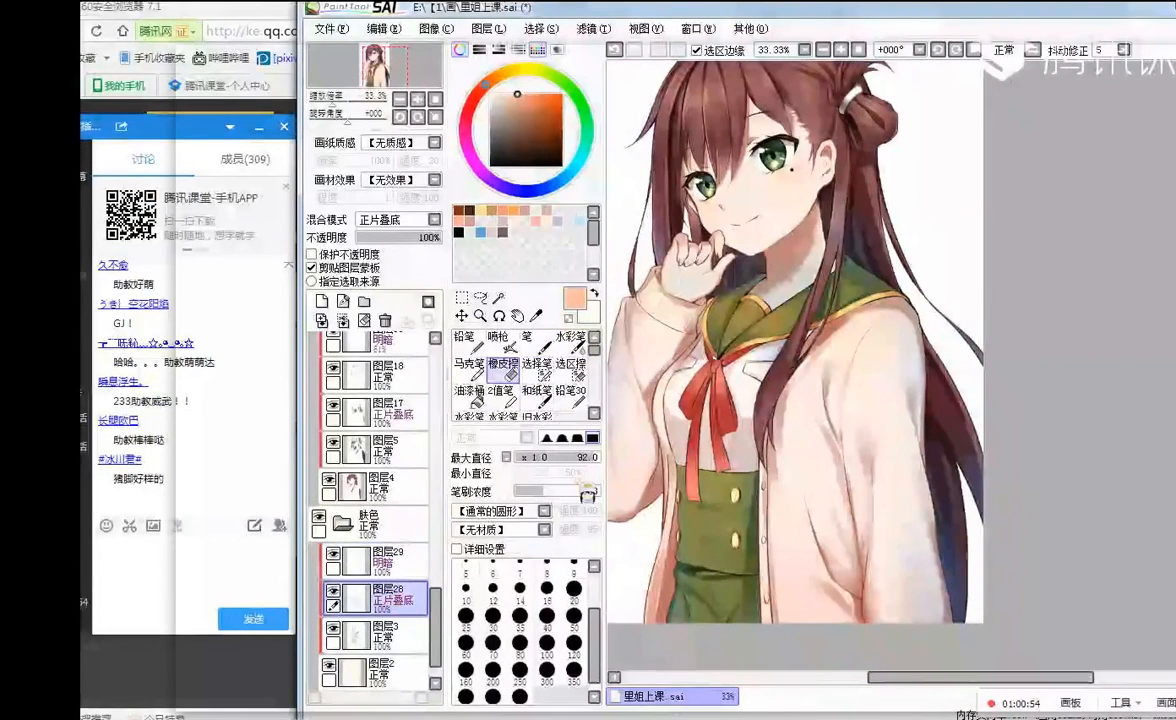
{"action": "left_click", "coordinate": [504, 370]}
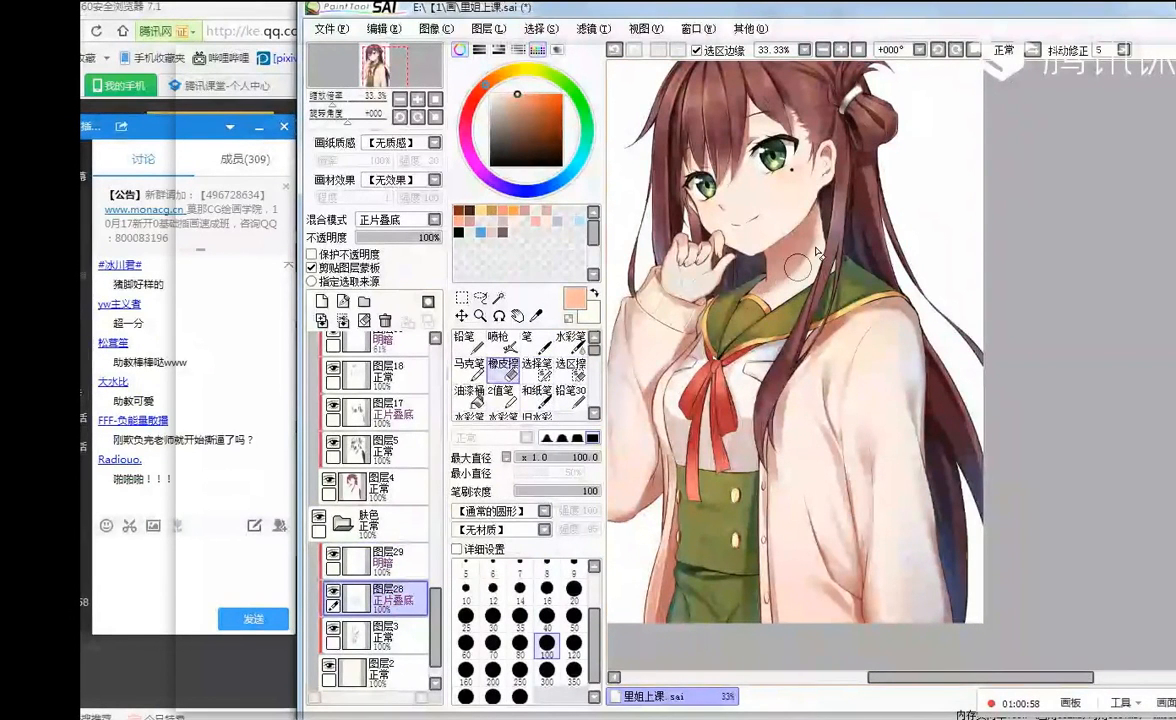
{"action": "scroll", "coordinate": [788, 237], "scroll_direction": "down", "scroll_amount": 1}
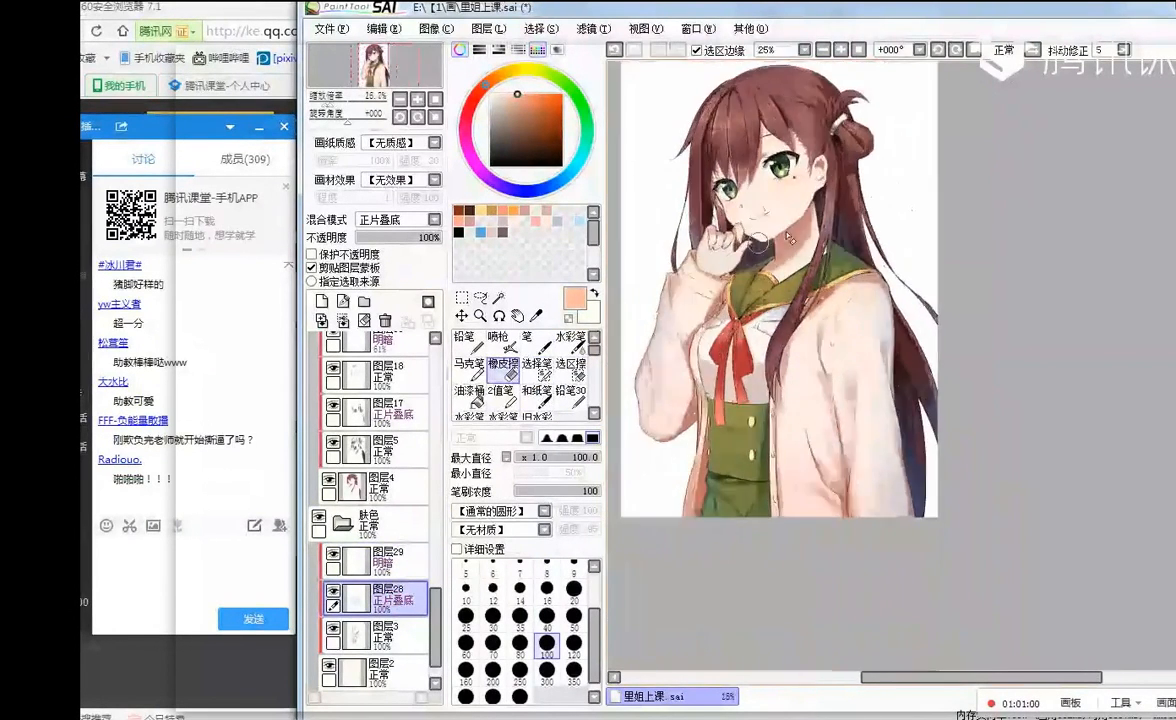
{"action": "scroll", "coordinate": [728, 213], "scroll_direction": "up", "scroll_amount": 1}
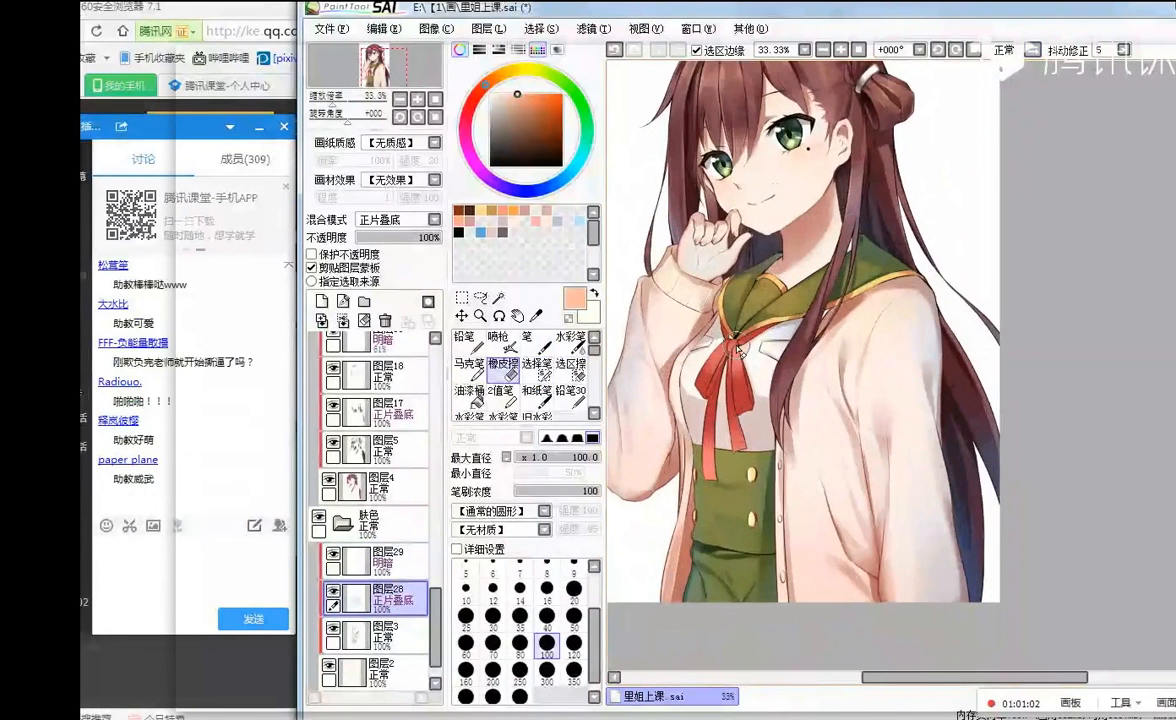
{"action": "left_click", "coordinate": [395, 562]}
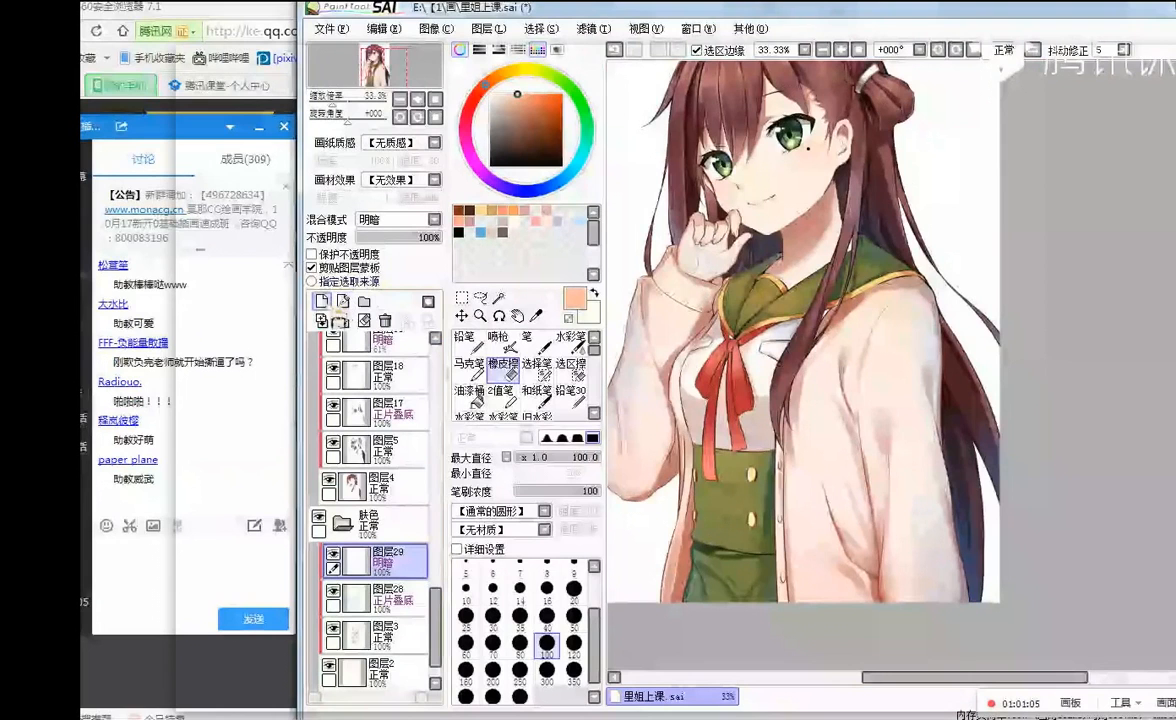
- Add a new clipped layer in normal mode above 图层29 and switch to the 水彩笔
{"action": "left_click", "coordinate": [322, 301]}
{"action": "left_click", "coordinate": [571, 337]}
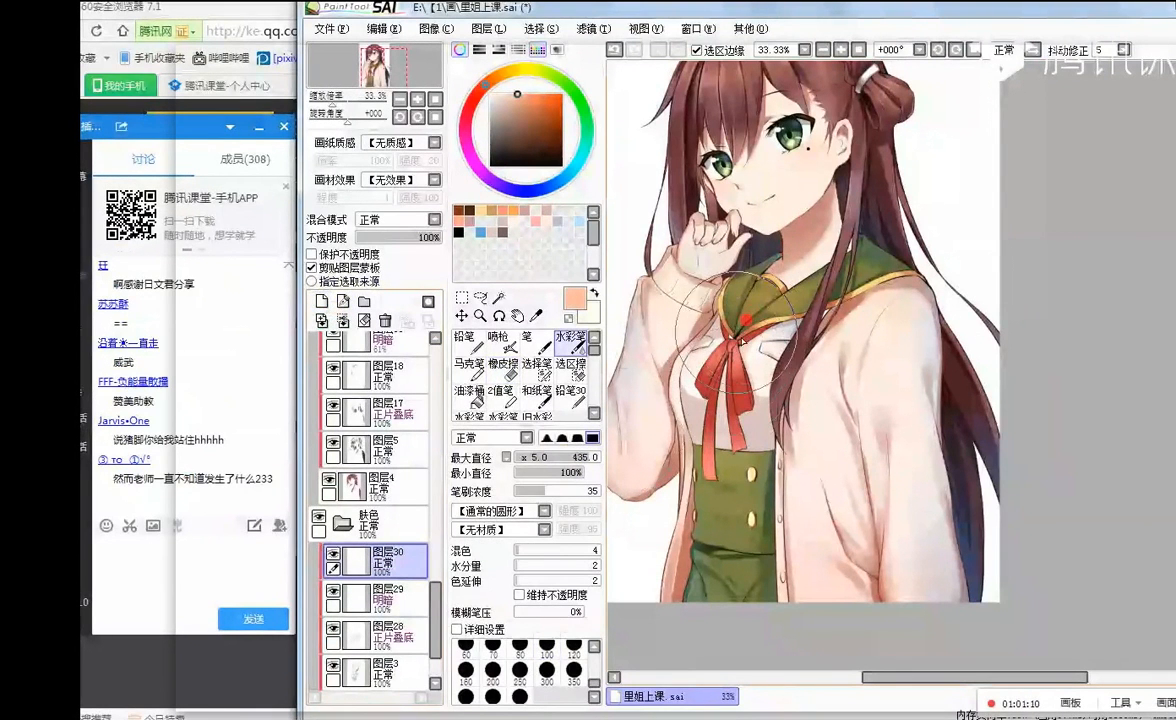
{"action": "scroll", "coordinate": [785, 245], "scroll_direction": "down", "scroll_amount": 1}
{"action": "scroll", "coordinate": [746, 308], "scroll_direction": "up", "scroll_amount": 2}
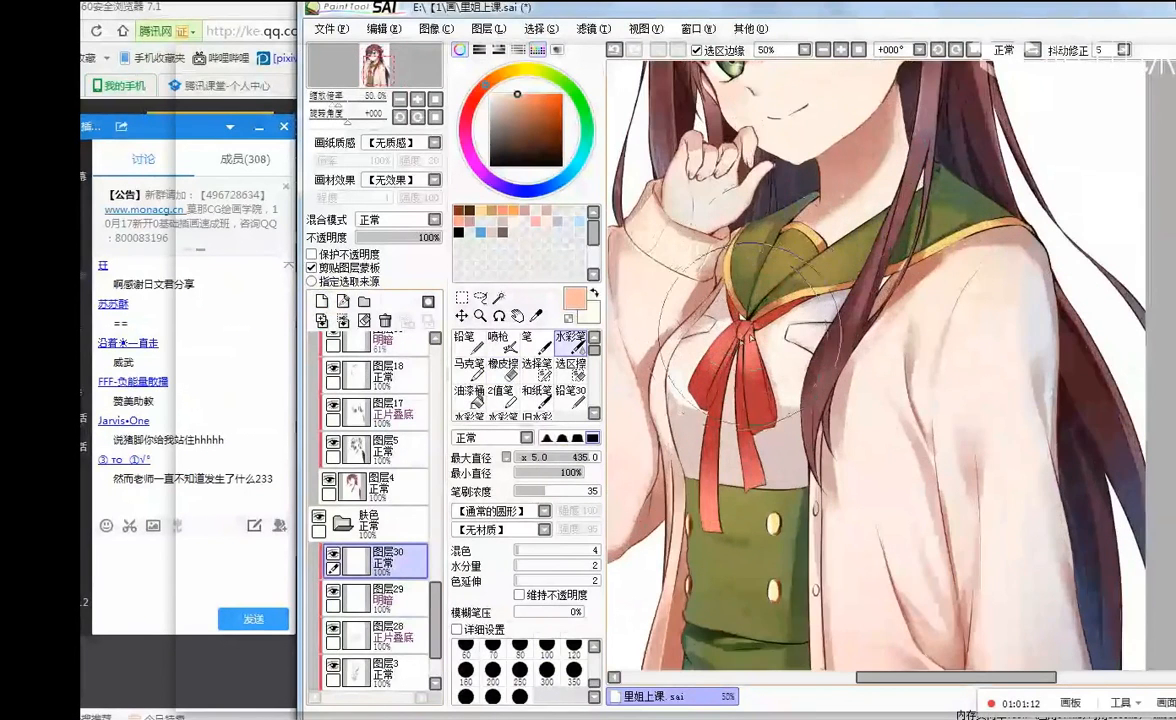
- Shade the shirt softly with muted brown on 图层28, using the 喷枪 at size 100, minimum size 100% and density 23
{"action": "left_click", "coordinate": [395, 622]}
{"action": "left_click", "coordinate": [464, 341]}
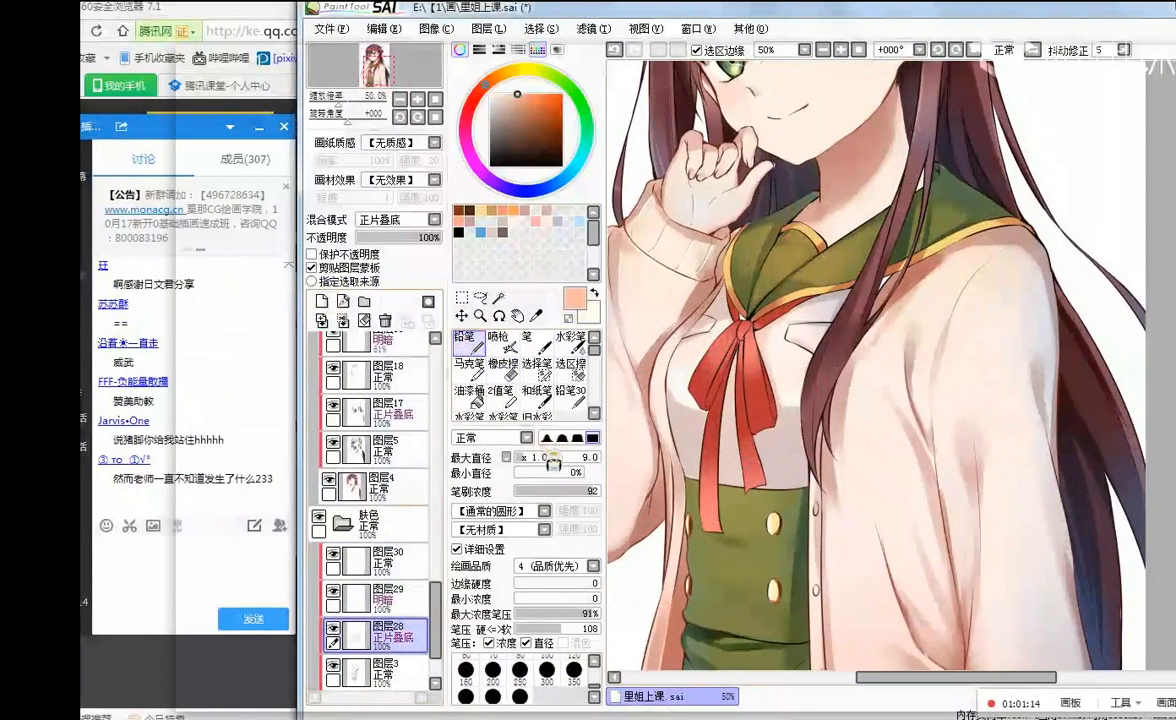
{"action": "left_click", "coordinate": [500, 341]}
{"action": "left_click_drag", "start_coordinate": [514, 122], "coordinate": [508, 110]}
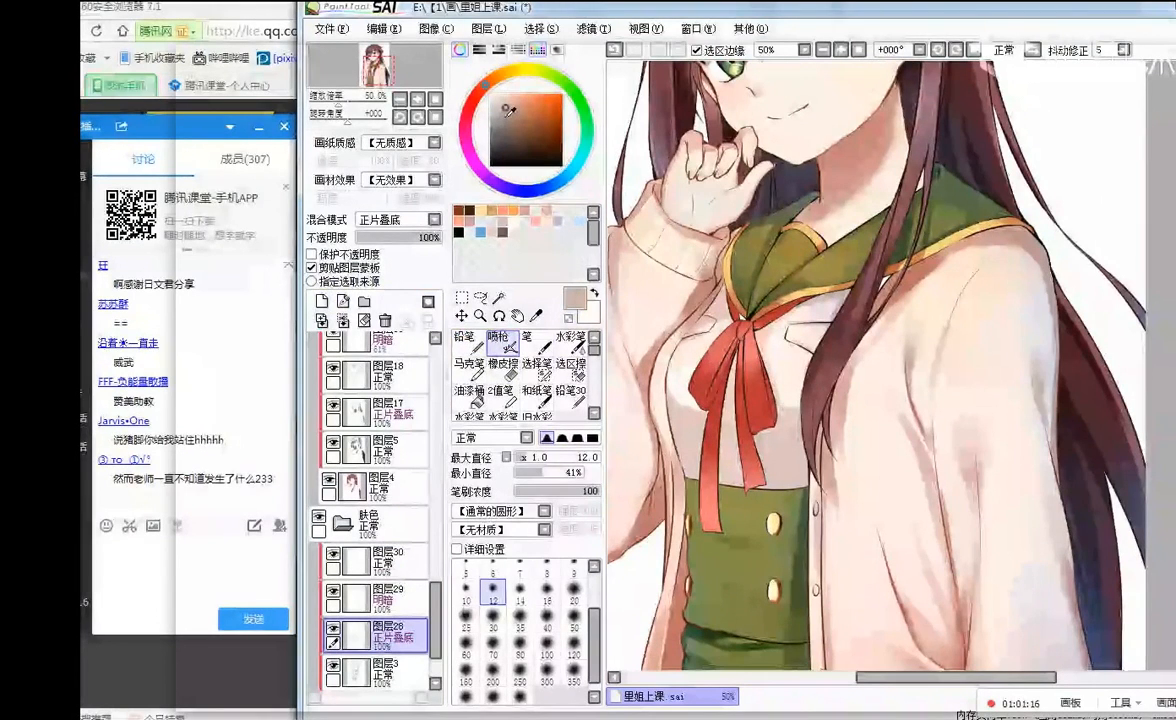
{"action": "left_click_drag", "start_coordinate": [568, 491], "coordinate": [532, 491]}
{"action": "left_click_drag", "start_coordinate": [562, 457], "coordinate": [598, 457]}
{"action": "left_click_drag", "start_coordinate": [562, 472], "coordinate": [598, 472]}
{"action": "left_click_drag", "start_coordinate": [681, 440], "coordinate": [685, 425]}
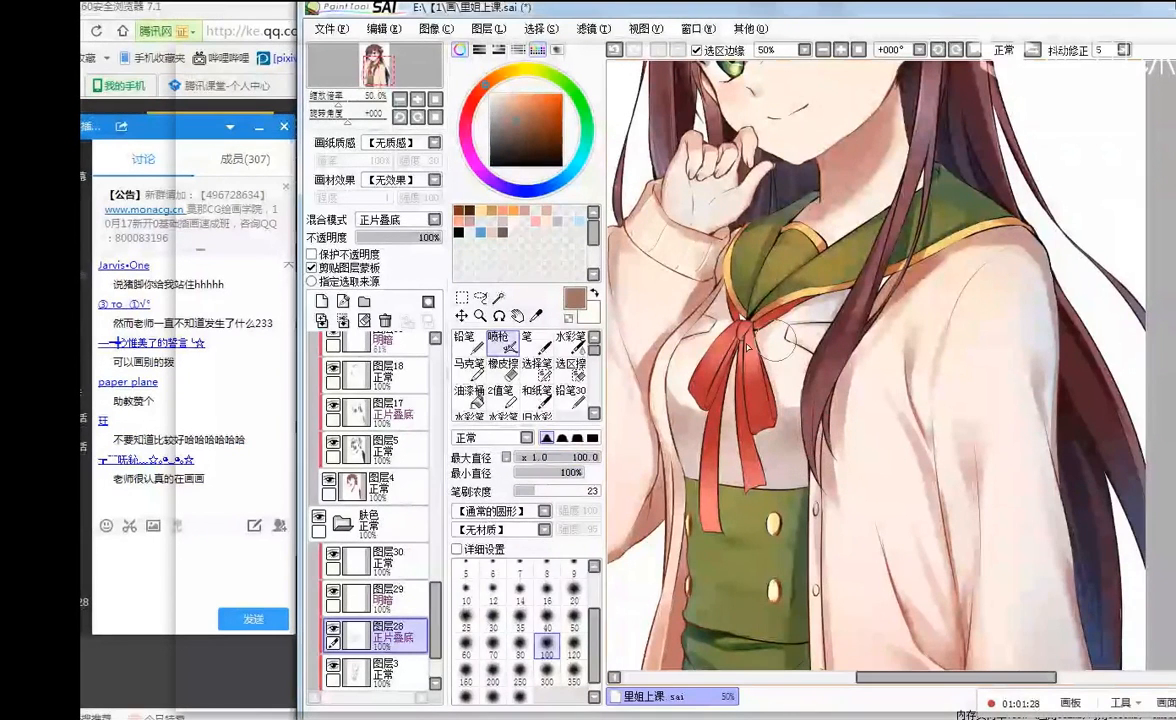
- Soften the new shirt shading on 图层28 with the 模糊 brush at size 100, and check the whole figure
{"action": "key", "text": "b"}
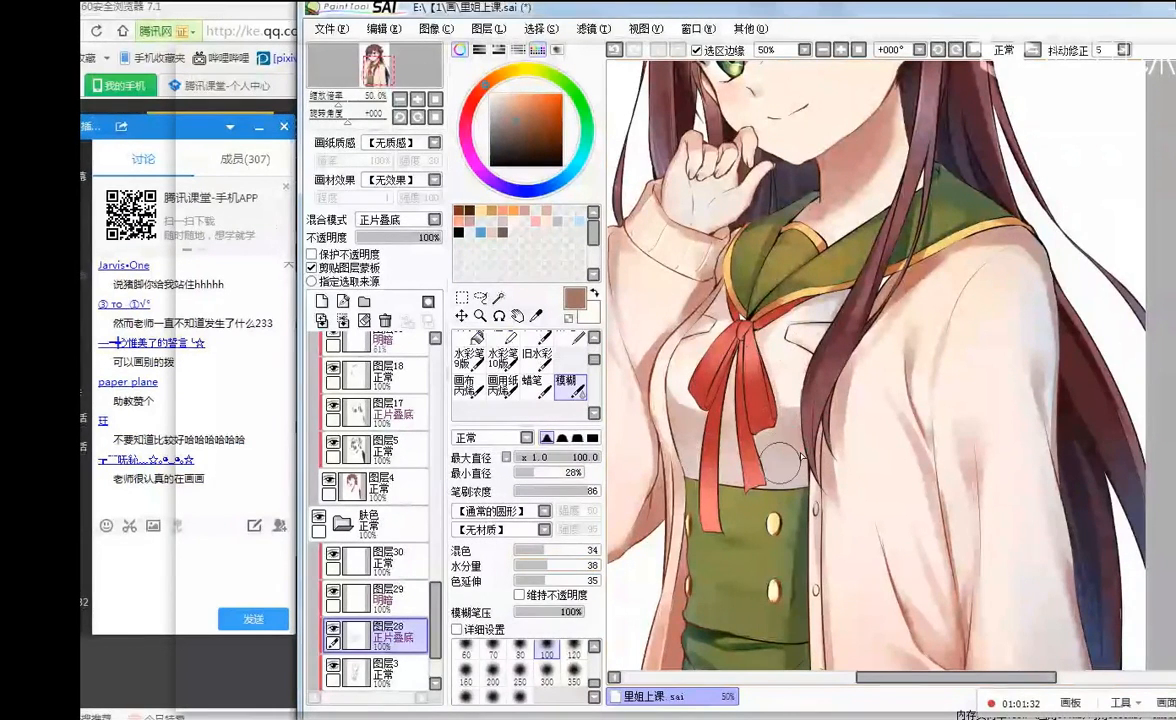
{"action": "scroll", "coordinate": [790, 370], "scroll_direction": "down", "scroll_amount": 2}
{"action": "left_click_drag", "start_coordinate": [795, 284], "coordinate": [795, 305]}
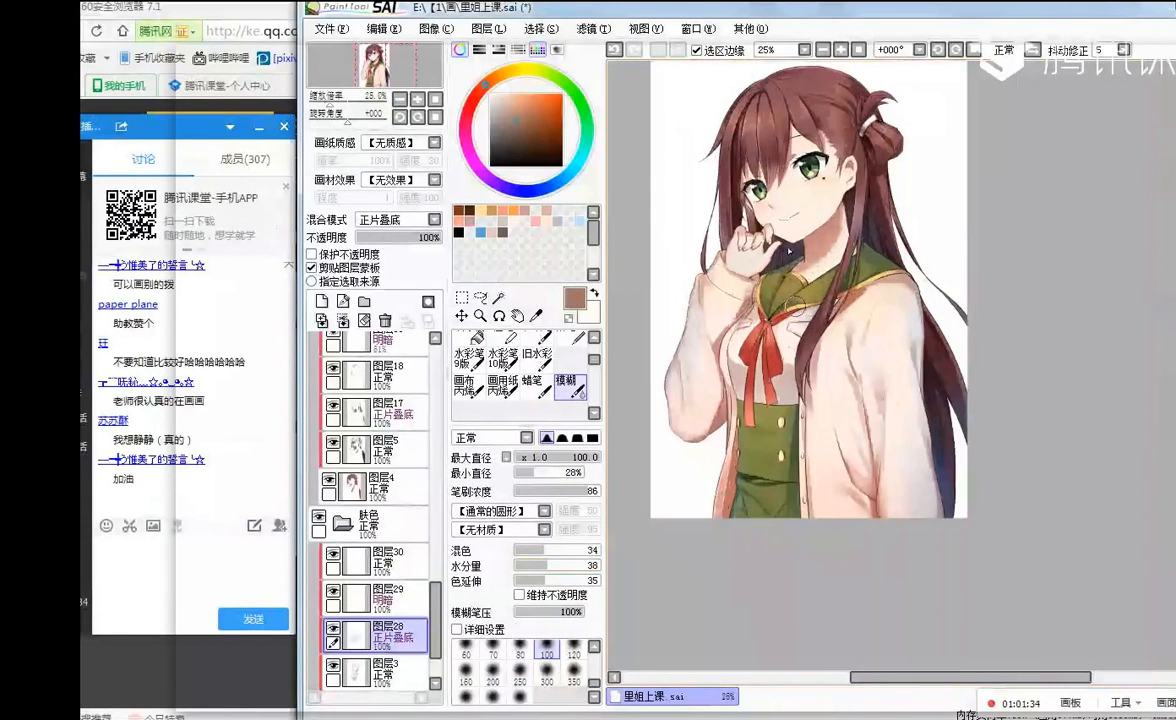
{"action": "scroll", "coordinate": [795, 305], "scroll_direction": "up", "scroll_amount": 1}
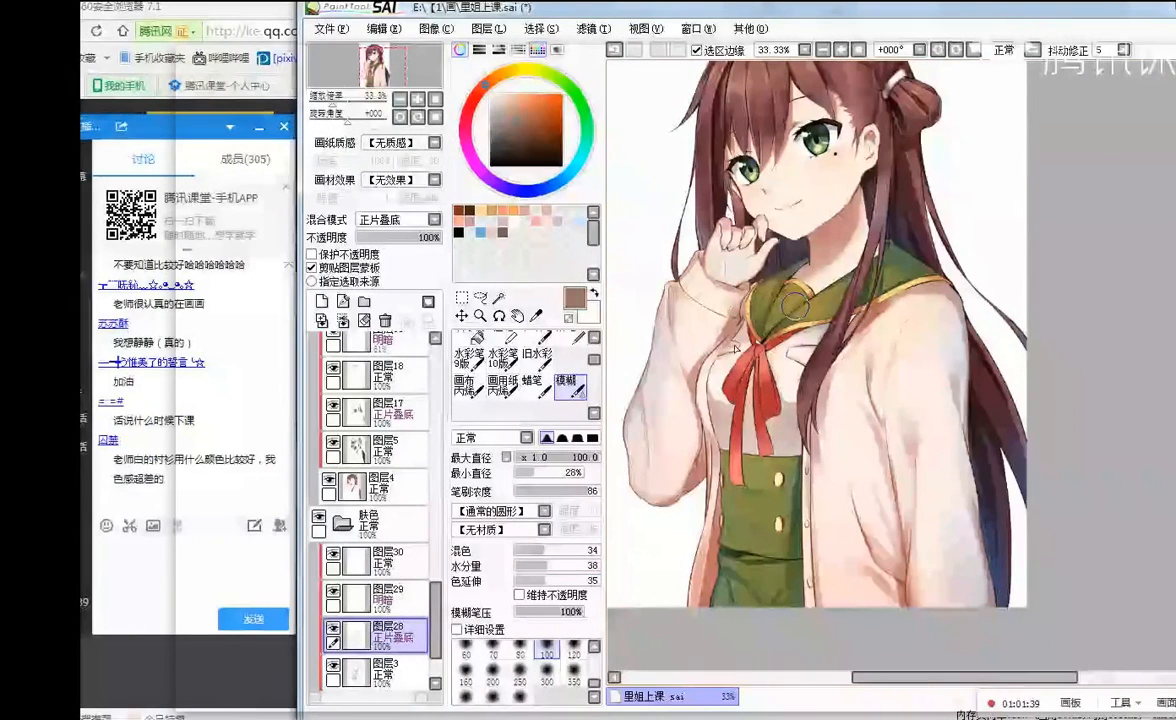
- Paint grey-brown shadows under the chest beside the ribbon on 图层28, using the 喷枪 at size 22 and density 80
{"action": "scroll", "coordinate": [749, 377], "scroll_direction": "up", "scroll_amount": 3}
{"action": "key", "text": "n"}
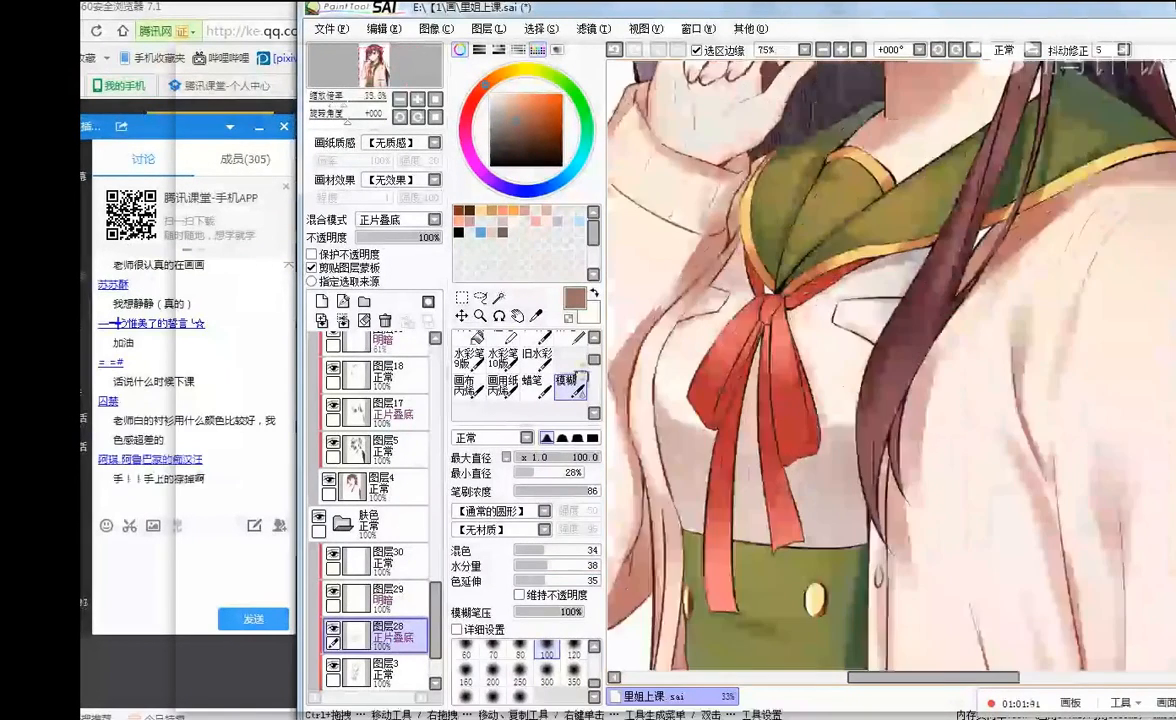
{"action": "left_click", "coordinate": [505, 343]}
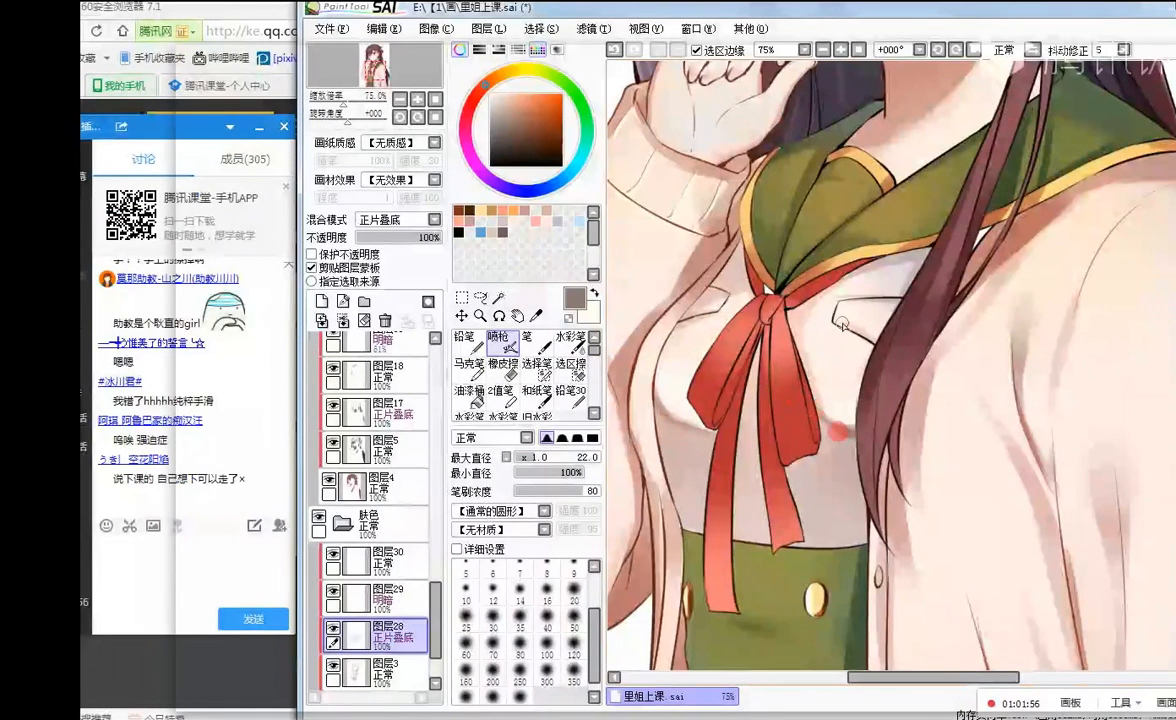
{"action": "scroll", "coordinate": [842, 325], "scroll_direction": "down", "scroll_amount": 3}
{"action": "scroll", "coordinate": [850, 200], "scroll_direction": "up", "scroll_amount": 1}
{"action": "scroll", "coordinate": [842, 341], "scroll_direction": "up", "scroll_amount": 3}
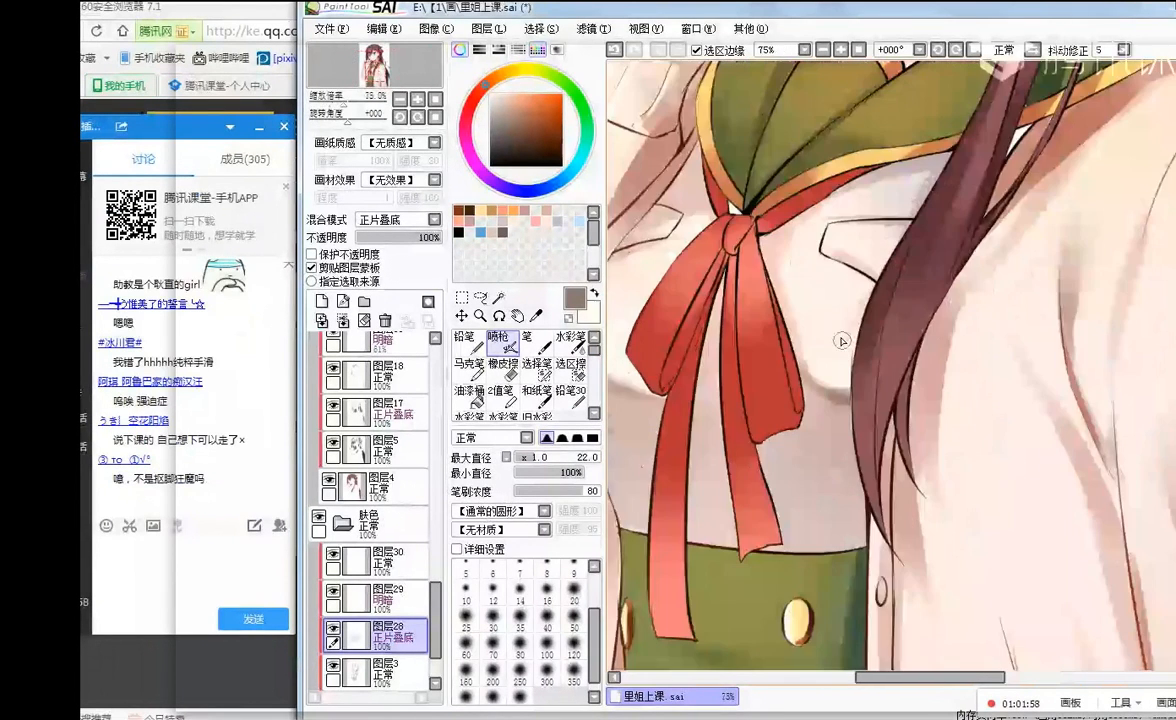
{"action": "scroll", "coordinate": [530, 370], "scroll_direction": "down", "scroll_amount": 2}
{"action": "scroll", "coordinate": [754, 322], "scroll_direction": "down", "scroll_amount": 2}
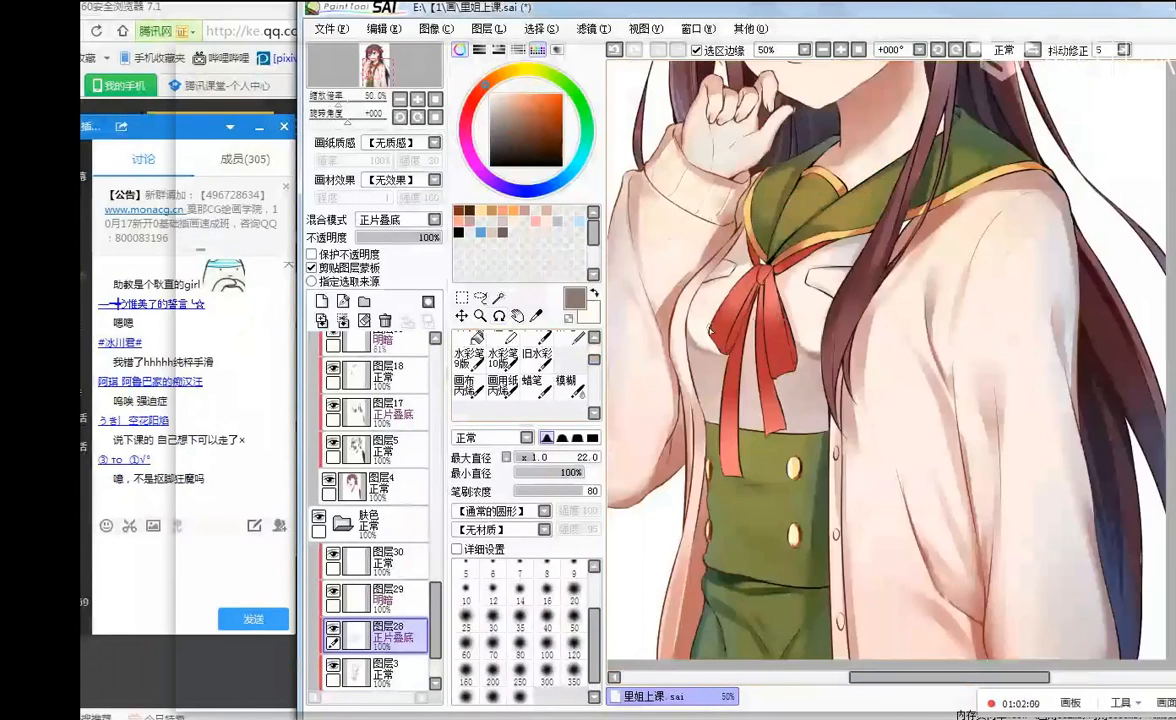
- Blend the chest shadows on both sides of the ribbon with the 模糊 brush at size 55
{"action": "scroll", "coordinate": [721, 321], "scroll_direction": "up", "scroll_amount": 2}
{"action": "left_click", "coordinate": [568, 384]}
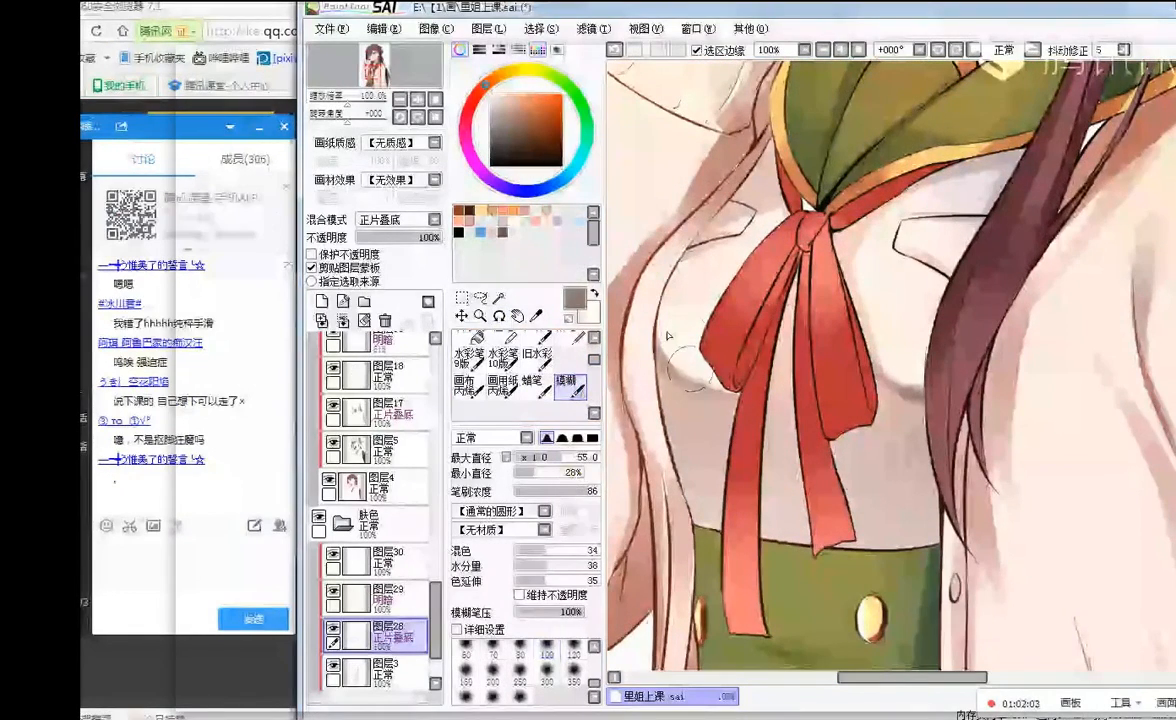
{"action": "scroll", "coordinate": [898, 326], "scroll_direction": "down", "scroll_amount": 2}
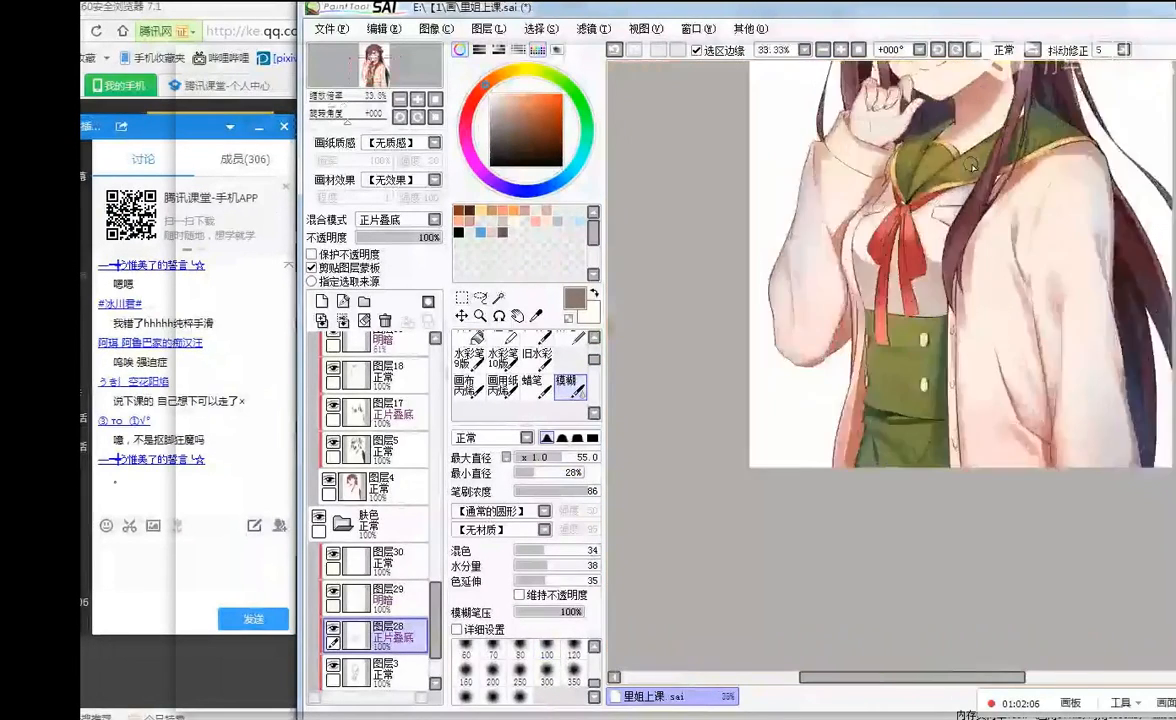
- Mirror the view horizontally and inspect the figure at several magnifications, from the whole drawing to the hand and chest
{"action": "key", "text": "h"}
{"action": "scroll", "coordinate": [1010, 142], "scroll_direction": "up", "scroll_amount": 1}
{"action": "scroll", "coordinate": [1040, 176], "scroll_direction": "down", "scroll_amount": 1}
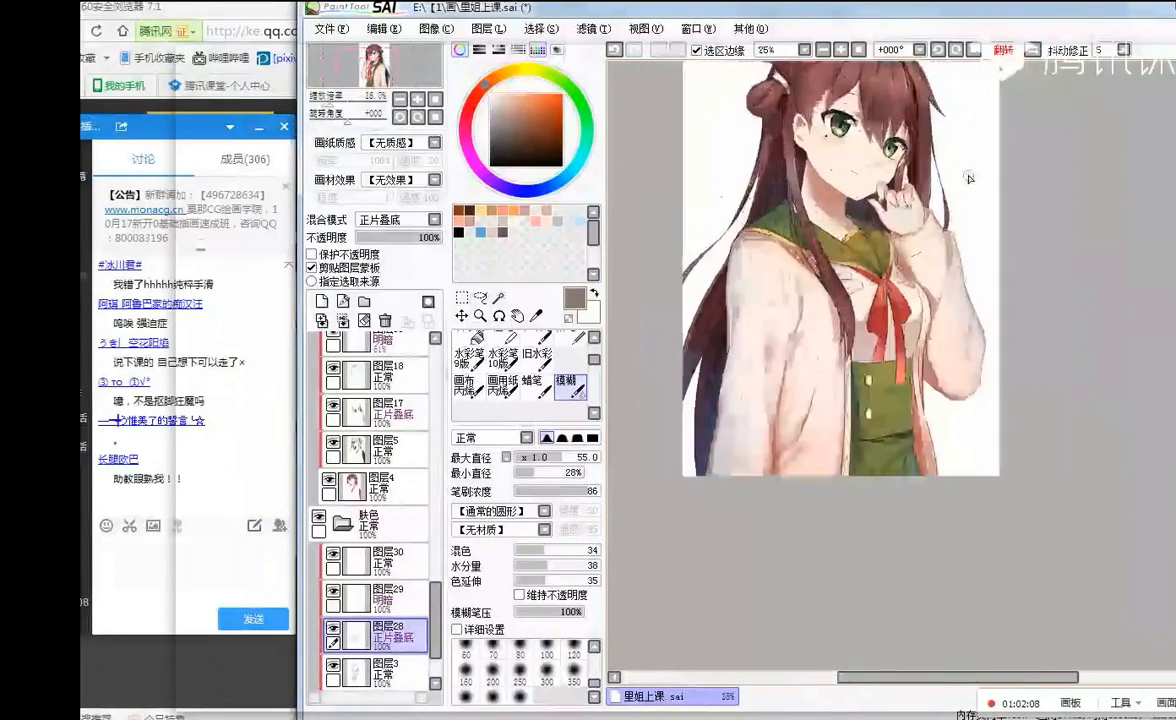
{"action": "scroll", "coordinate": [962, 172], "scroll_direction": "up", "scroll_amount": 1}
{"action": "scroll", "coordinate": [877, 170], "scroll_direction": "up", "scroll_amount": 1}
{"action": "scroll", "coordinate": [877, 170], "scroll_direction": "down", "scroll_amount": 1}
{"action": "scroll", "coordinate": [820, 258], "scroll_direction": "up", "scroll_amount": 2}
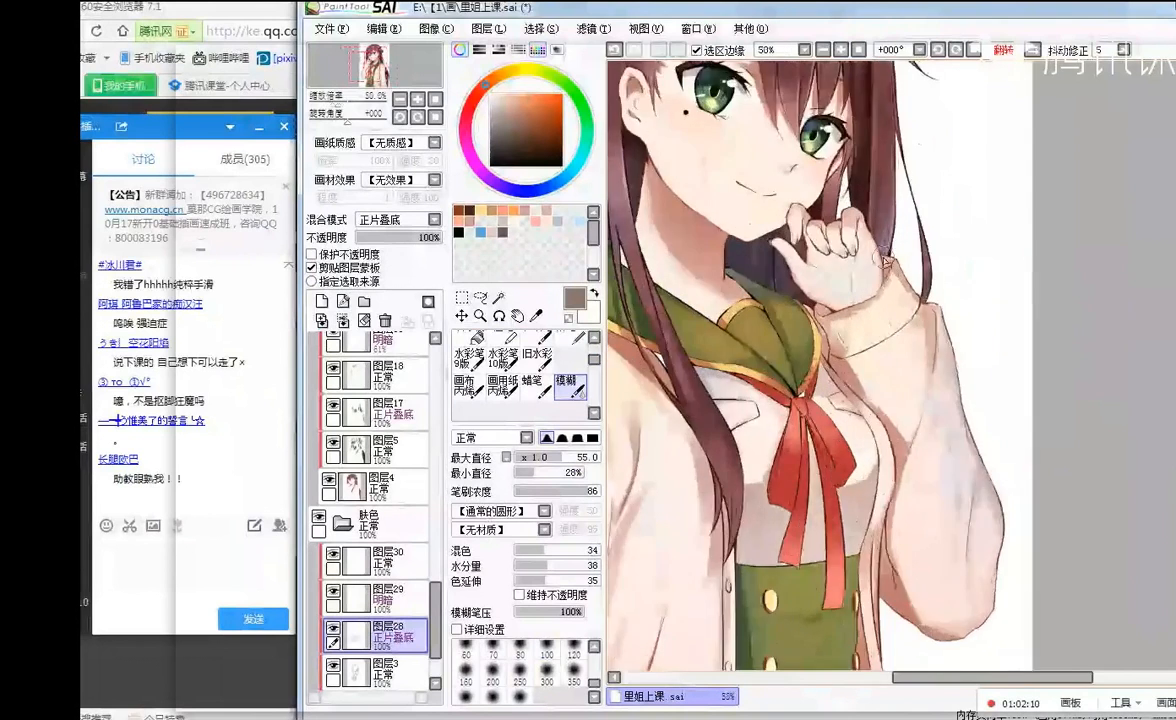
{"action": "scroll", "coordinate": [883, 258], "scroll_direction": "down", "scroll_amount": 2}
{"action": "scroll", "coordinate": [905, 222], "scroll_direction": "up", "scroll_amount": 1}
- Paint light pink along the base of the palm beside the cuff on 图层28, using the 铅笔 at size 15
{"action": "key", "text": "n"}
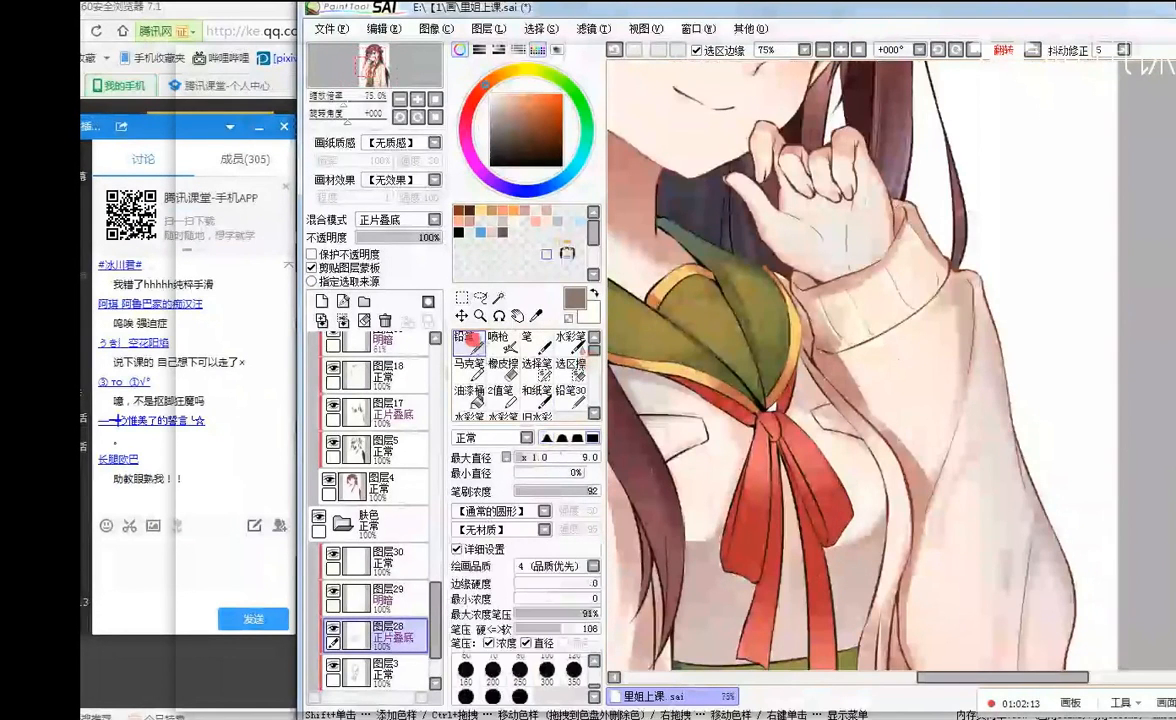
{"action": "left_click", "coordinate": [497, 236]}
{"action": "left_click", "coordinate": [546, 458]}
{"action": "left_click", "coordinate": [406, 601]}
{"action": "left_click", "coordinate": [398, 633]}
{"action": "left_click", "coordinate": [805, 270]}
{"action": "key", "text": "ctrl+z"}
{"action": "mouse_move", "coordinate": [843, 280]}
{"action": "left_mouse_down"}
{"action": "mouse_move", "coordinate": [901, 226]}
{"action": "mouse_move", "coordinate": [855, 282]}
{"action": "mouse_move", "coordinate": [851, 272]}
{"action": "mouse_move", "coordinate": [817, 280]}
{"action": "left_mouse_up"}
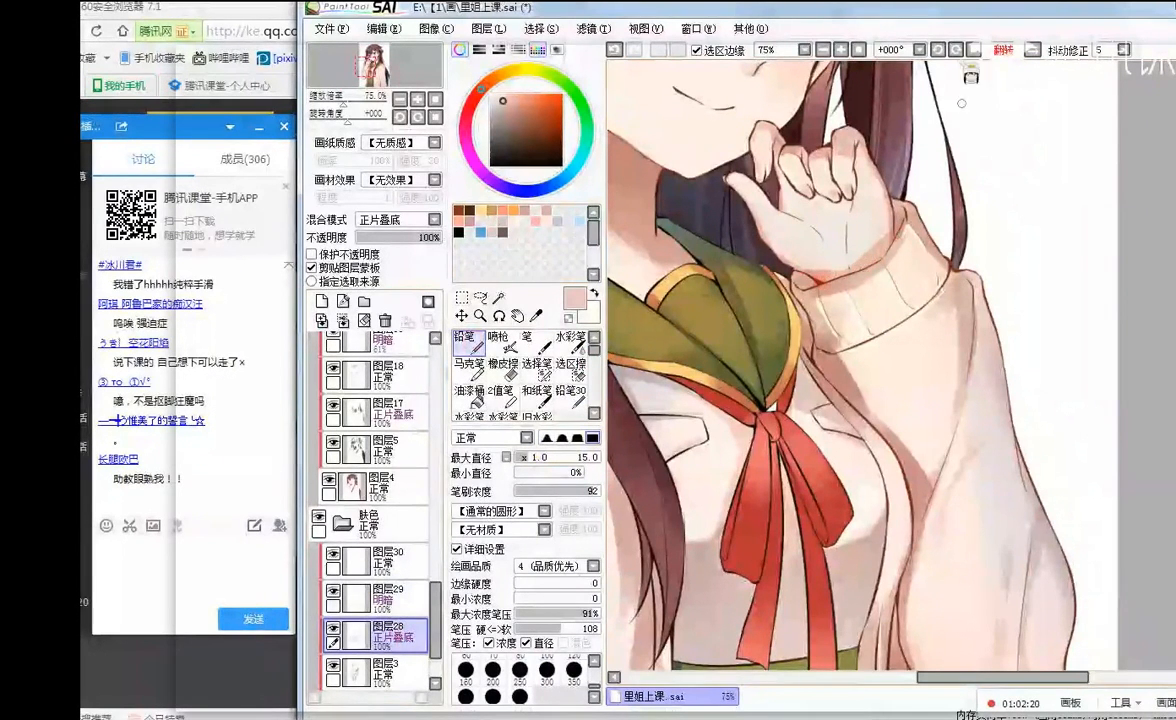
- Restore the unmirrored view and touch up the wrist's outer edge beside the cuff with light pink on 图层28
{"action": "left_click", "coordinate": [1030, 50]}
{"action": "scroll", "coordinate": [923, 208], "scroll_direction": "down", "scroll_amount": 3}
{"action": "scroll", "coordinate": [990, 186], "scroll_direction": "up", "scroll_amount": 1}
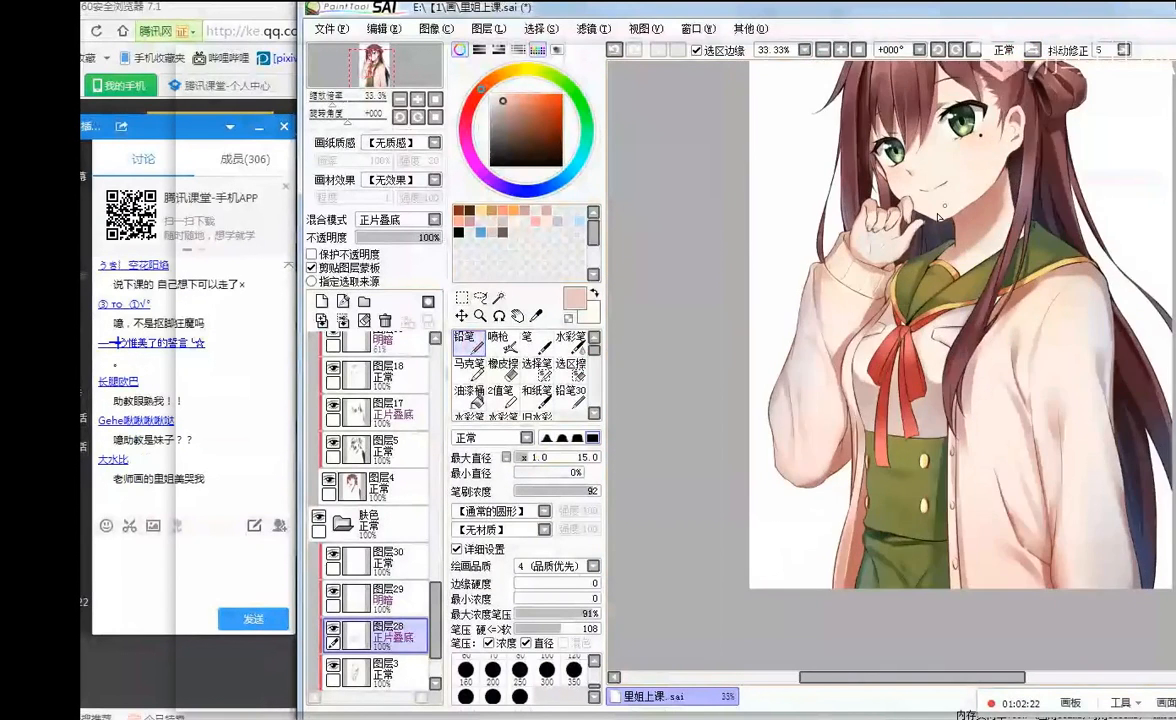
{"action": "scroll", "coordinate": [938, 214], "scroll_direction": "up", "scroll_amount": 3}
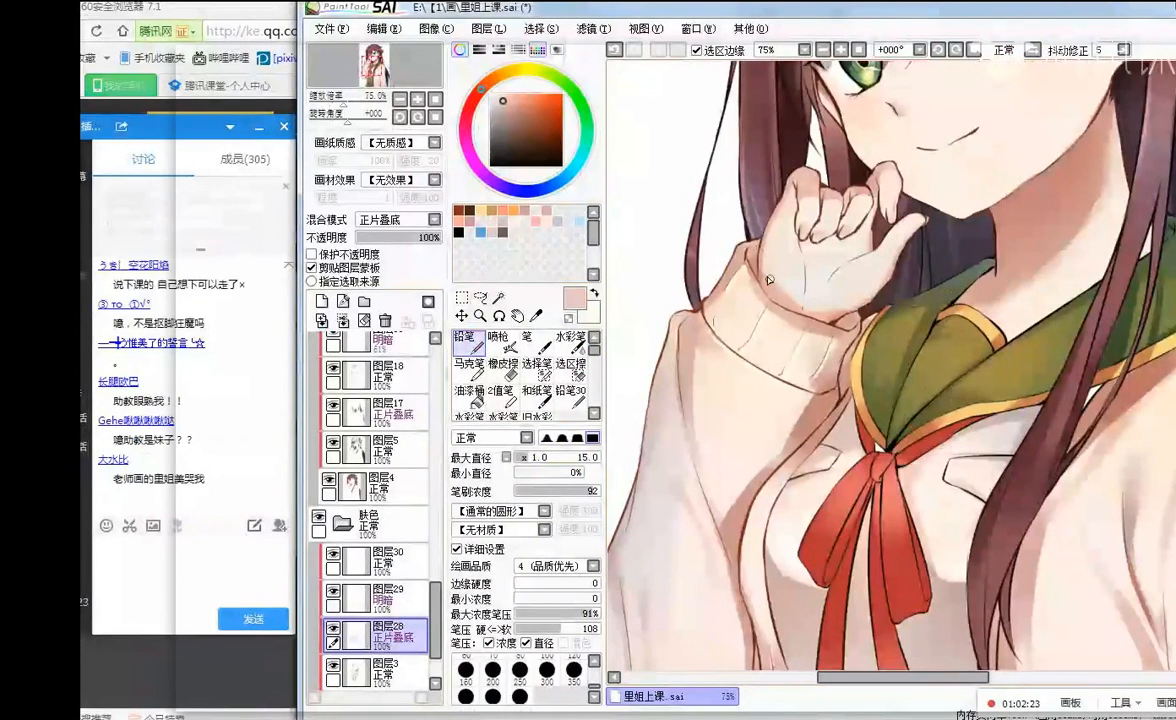
{"action": "left_click_drag", "start_coordinate": [757, 256], "coordinate": [771, 298]}
{"action": "scroll", "coordinate": [814, 234], "scroll_direction": "up", "scroll_amount": 1}
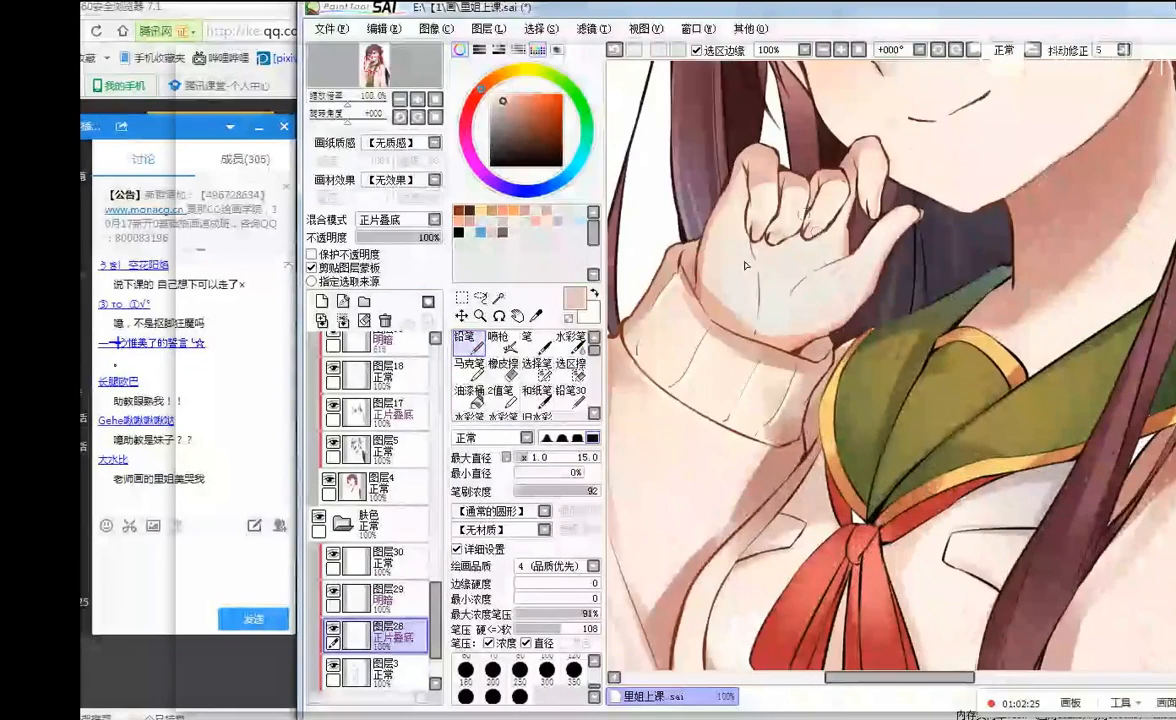
- Examine the whole figure, and look closely at the green vest and the red ribbon
{"action": "scroll", "coordinate": [734, 331], "scroll_direction": "down", "scroll_amount": 3}
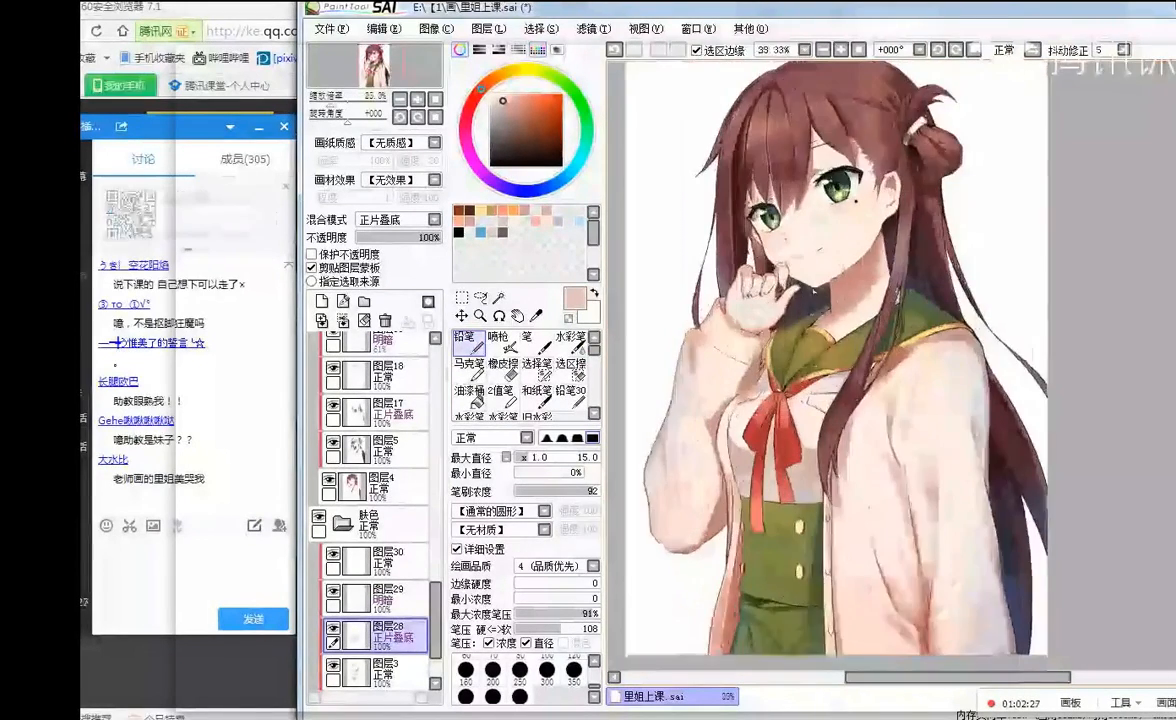
{"action": "scroll", "coordinate": [780, 287], "scroll_direction": "up", "scroll_amount": 3}
{"action": "scroll", "coordinate": [775, 295], "scroll_direction": "down", "scroll_amount": 3}
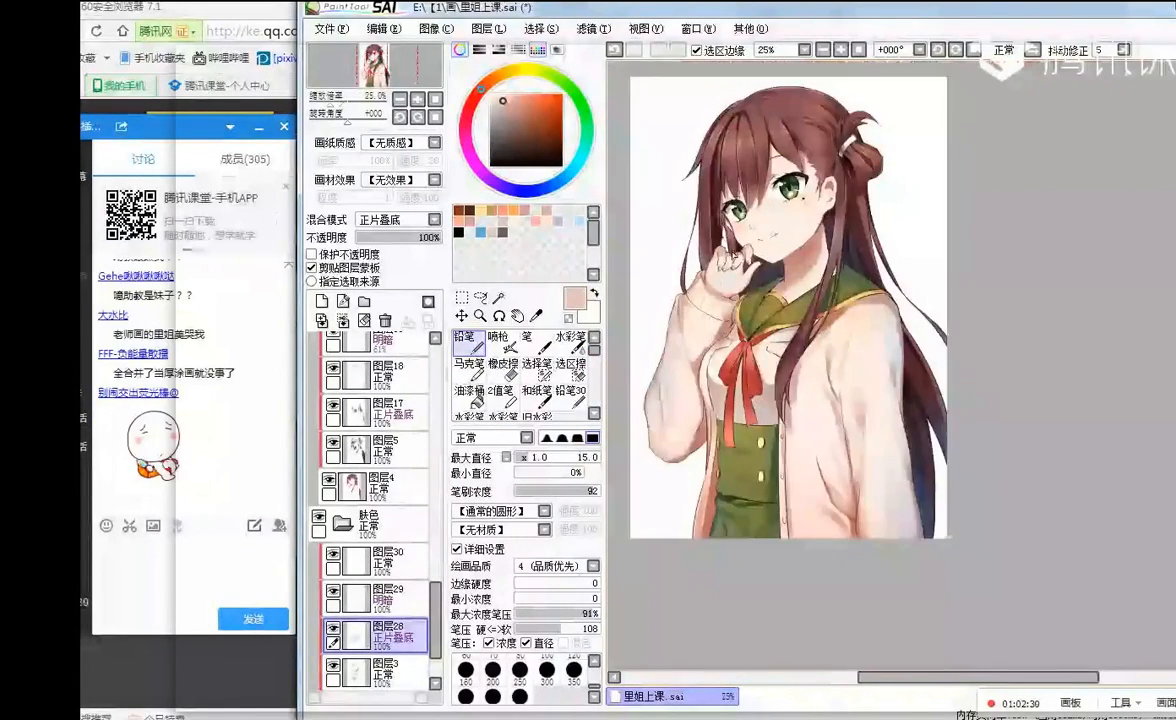
{"action": "scroll", "coordinate": [757, 318], "scroll_direction": "up", "scroll_amount": 2}
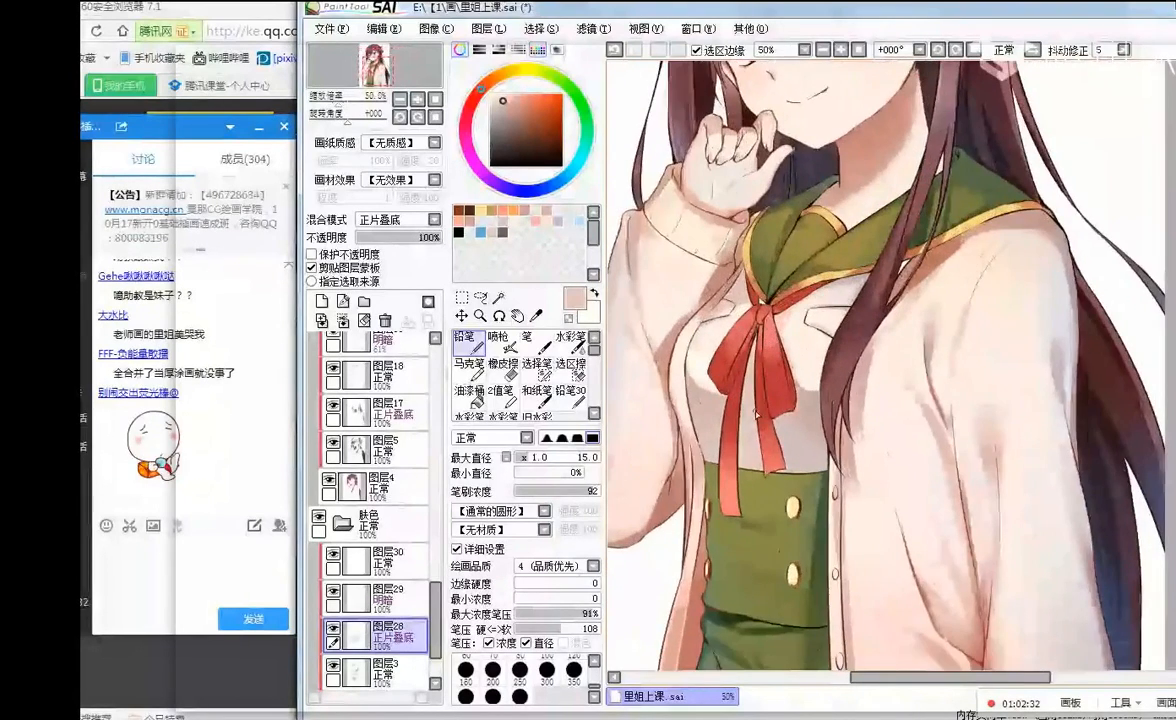
{"action": "scroll", "coordinate": [752, 392], "scroll_direction": "down", "scroll_amount": 1}
{"action": "scroll", "coordinate": [745, 440], "scroll_direction": "up", "scroll_amount": 3}
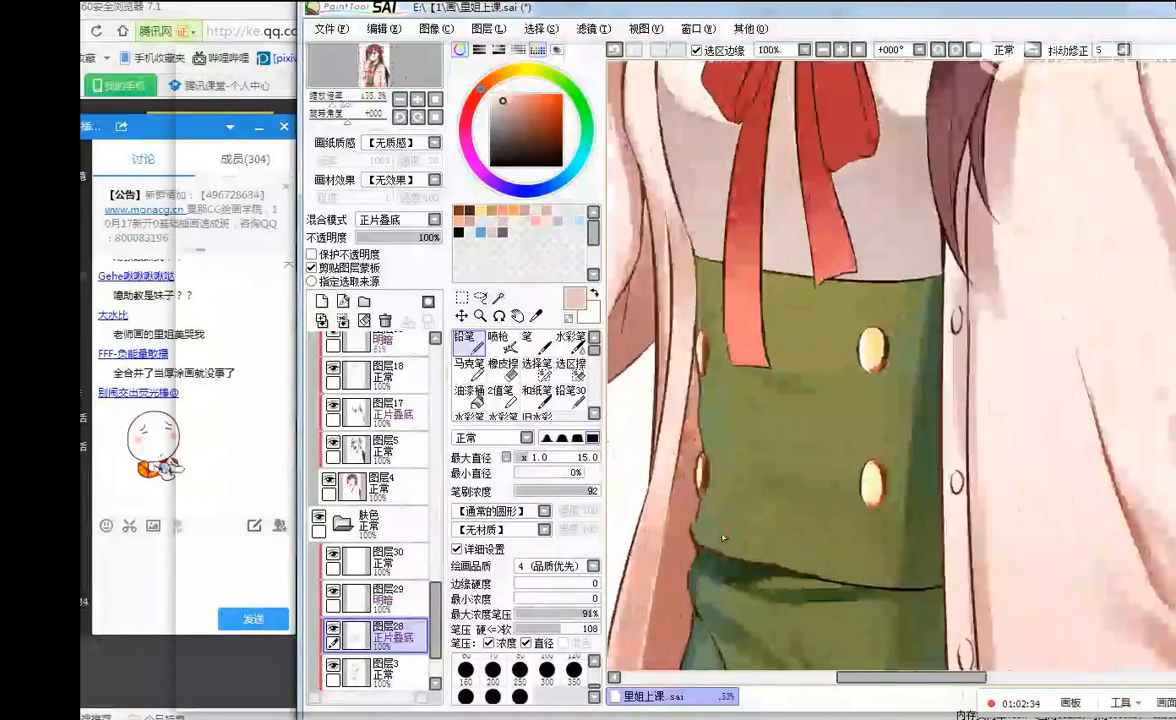
{"action": "right_click", "coordinate": [737, 520]}
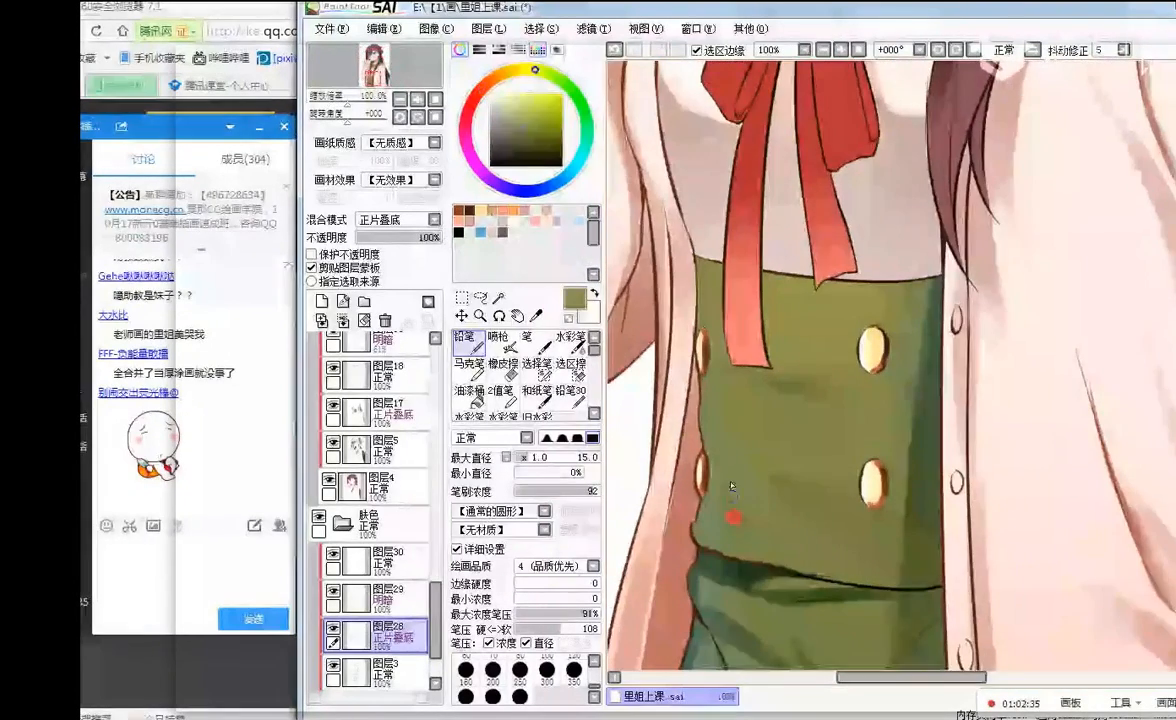
{"action": "scroll", "coordinate": [709, 381], "scroll_direction": "down", "scroll_amount": 1}
{"action": "scroll", "coordinate": [433, 430], "scroll_direction": "down", "scroll_amount": 2}
{"action": "left_click_drag", "start_coordinate": [747, 85], "coordinate": [747, 270]}
{"action": "scroll", "coordinate": [747, 270], "scroll_direction": "up", "scroll_amount": 1}
- Sample the ribbon's red, darken it to a deep dark red, and select the clipped layer 图层7 above 图层6
{"action": "right_click", "coordinate": [747, 270]}
{"action": "left_click", "coordinate": [549, 131]}
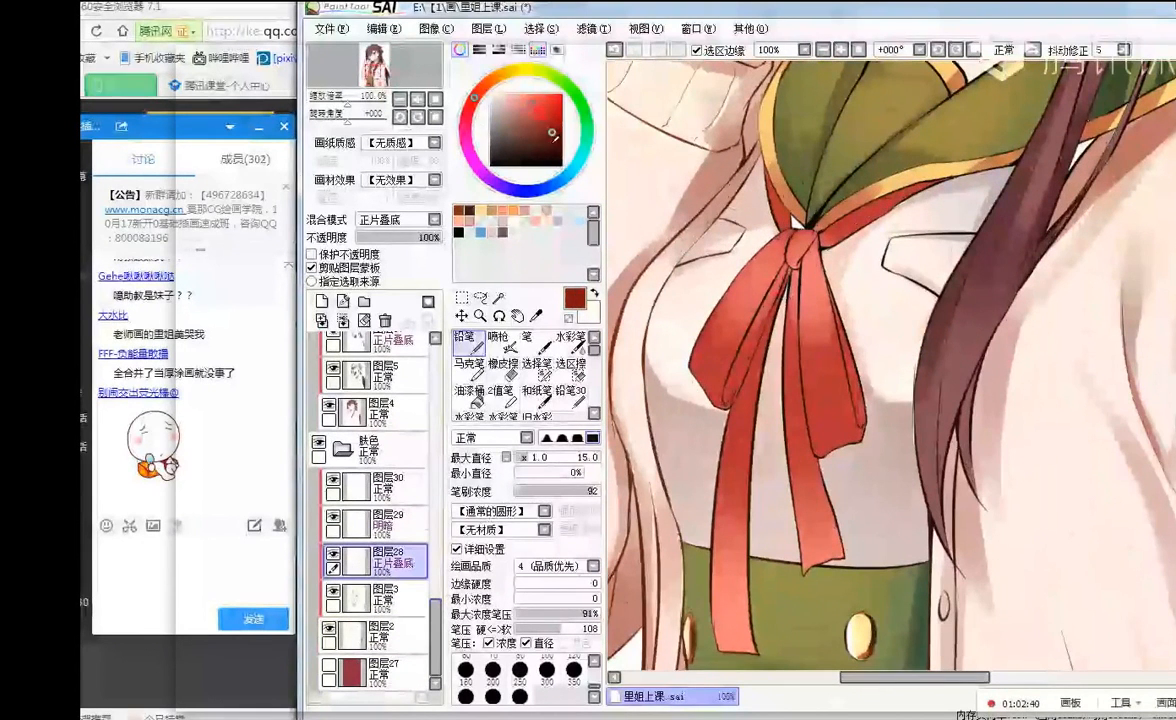
{"action": "left_click_drag", "start_coordinate": [437, 630], "coordinate": [436, 516]}
{"action": "left_click", "coordinate": [319, 473]}
{"action": "left_click", "coordinate": [319, 473]}
{"action": "left_click", "coordinate": [400, 540]}
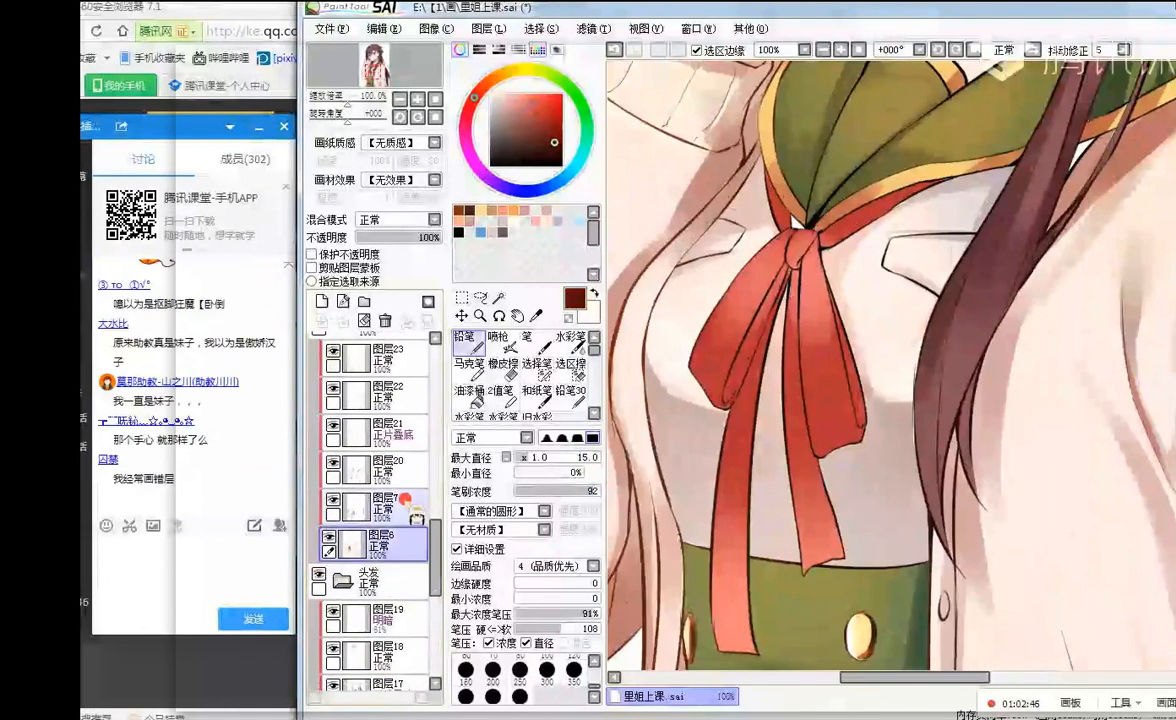
{"action": "left_click", "coordinate": [405, 498]}
- Paint the inner fold of the ribbon's left loop dark red on 图层7, using the 铅笔 at size 26
{"action": "left_click", "coordinate": [498, 338]}
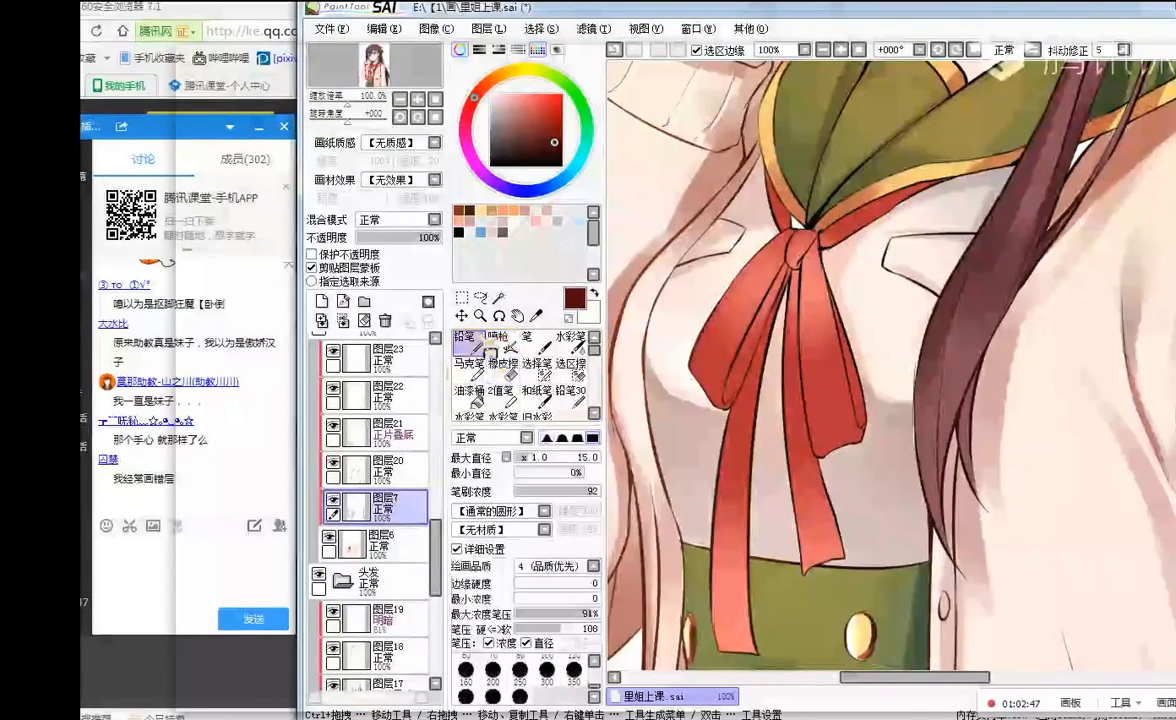
{"action": "left_click", "coordinate": [468, 342]}
{"action": "key", "text": "ctrl+z"}
{"action": "mouse_move", "coordinate": [785, 282]}
{"action": "left_mouse_down"}
{"action": "mouse_move", "coordinate": [722, 414]}
{"action": "mouse_move", "coordinate": [730, 396]}
{"action": "left_mouse_up"}
{"action": "key", "text": "ctrl+z"}
{"action": "key", "text": "ctrl+z"}
{"action": "mouse_move", "coordinate": [787, 275]}
{"action": "left_mouse_down"}
{"action": "mouse_move", "coordinate": [736, 374]}
{"action": "mouse_move", "coordinate": [734, 364]}
{"action": "left_mouse_up"}
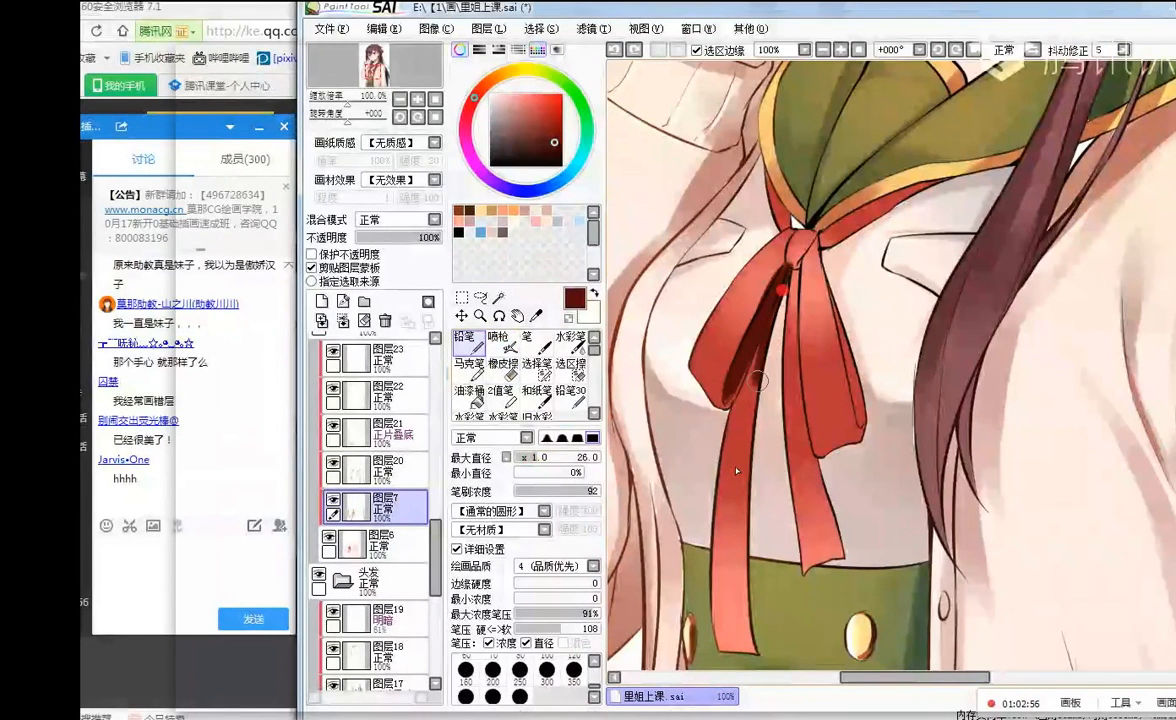
- Paint a dark red shadow down the ribbon's long left tail below the loop on 图层7
{"action": "left_click_drag", "start_coordinate": [759, 381], "coordinate": [742, 438]}
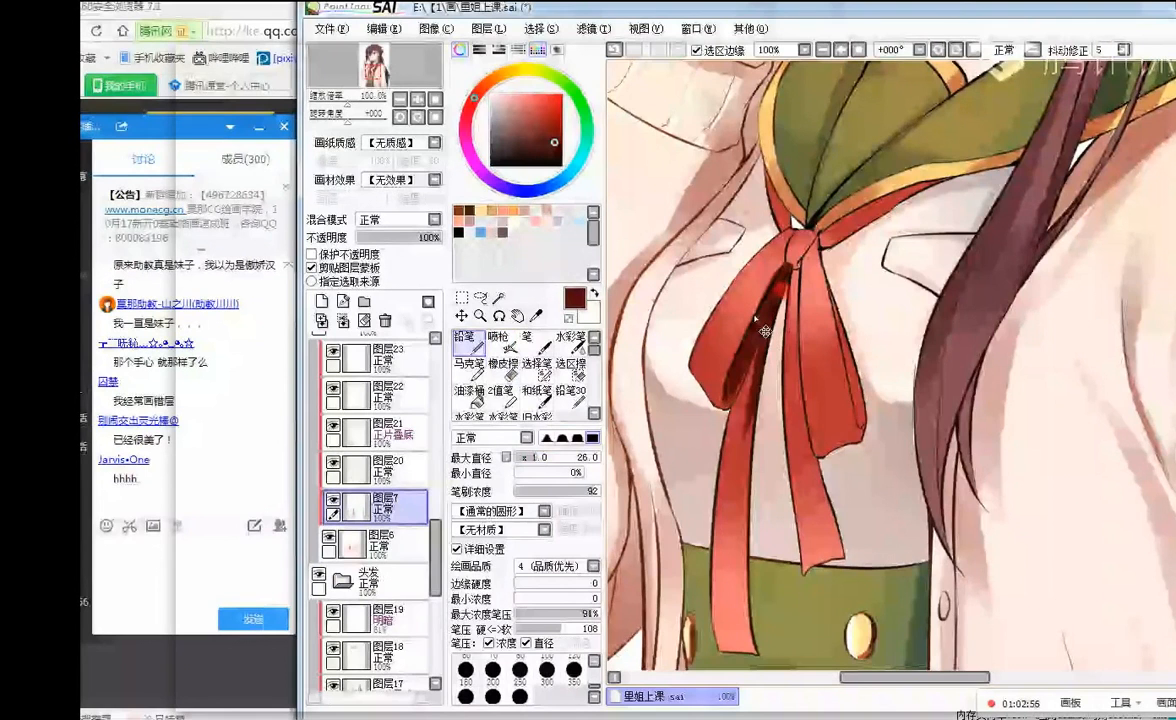
{"action": "left_click", "coordinate": [469, 370]}
{"action": "mouse_move", "coordinate": [750, 468]}
{"action": "left_mouse_down"}
{"action": "mouse_move", "coordinate": [729, 582]}
{"action": "mouse_move", "coordinate": [743, 567]}
{"action": "left_mouse_up"}
{"action": "key", "text": "ctrl+z"}
- Blend the dark red shadow on the ribbon's left tail with the 模糊 brush at size 55
{"action": "scroll", "coordinate": [560, 375], "scroll_direction": "down", "scroll_amount": 3}
{"action": "left_click", "coordinate": [567, 378]}
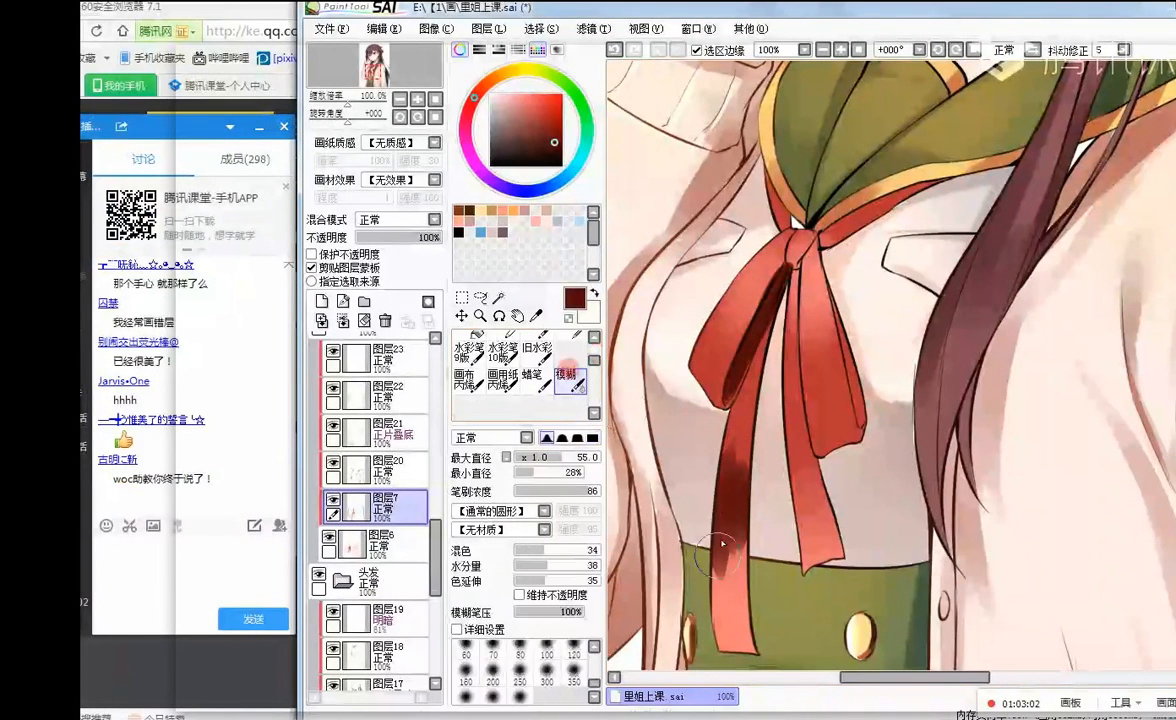
{"action": "left_click_drag", "start_coordinate": [745, 405], "coordinate": [744, 435]}
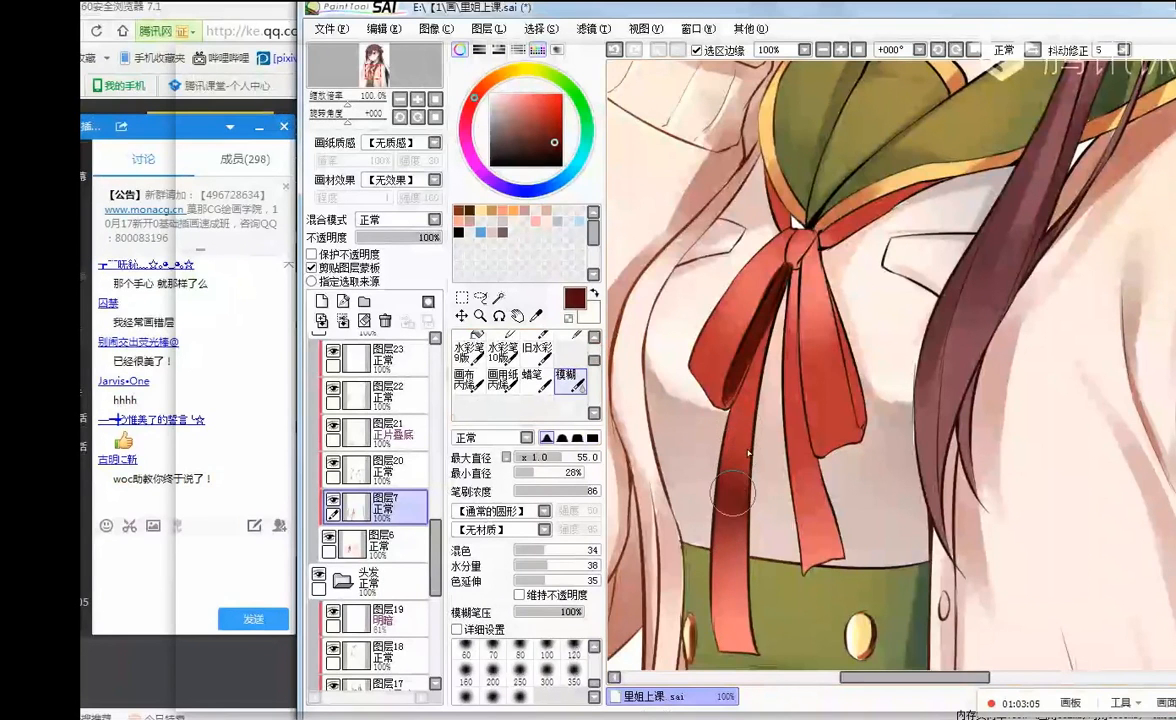
{"action": "scroll", "coordinate": [806, 284], "scroll_direction": "down", "scroll_amount": 1}
{"action": "scroll", "coordinate": [833, 265], "scroll_direction": "up", "scroll_amount": 1}
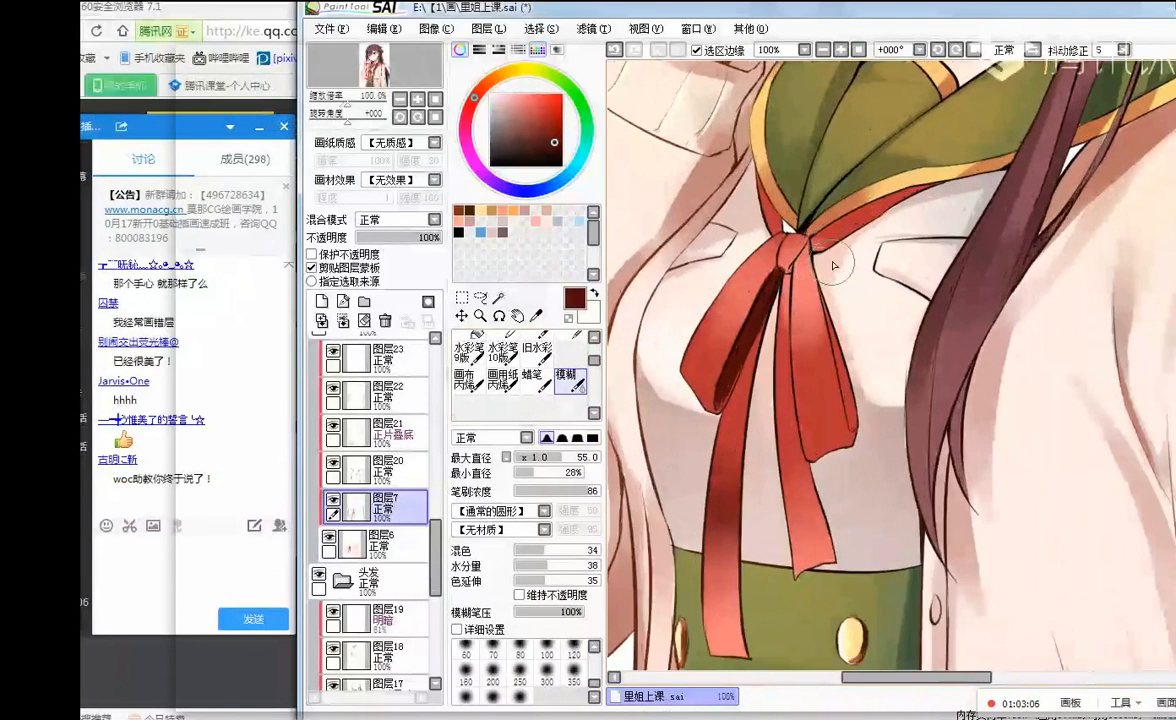
- Add a dark red shadow to the ribbon's shorter tail with the 喷枪 at size 56 and soften it with the 模糊 brush
{"action": "scroll", "coordinate": [560, 372], "scroll_direction": "up", "scroll_amount": 3}
{"action": "left_click", "coordinate": [502, 342]}
{"action": "left_click", "coordinate": [552, 456]}
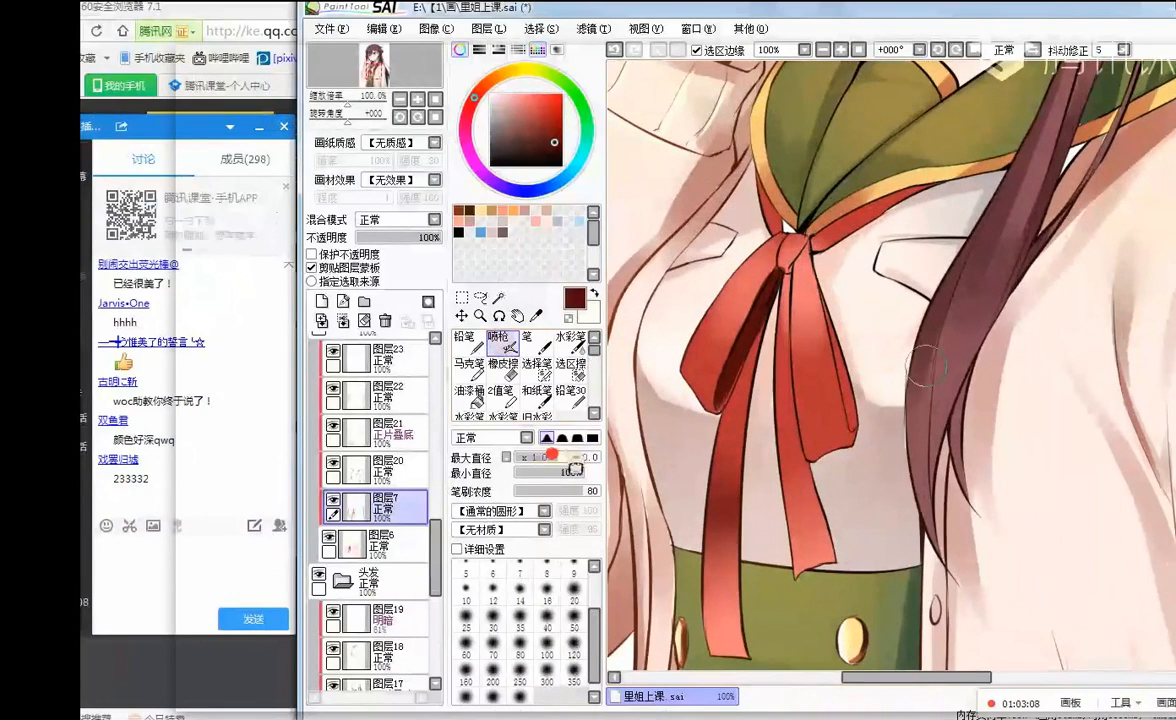
{"action": "left_click_drag", "start_coordinate": [552, 456], "coordinate": [576, 457]}
{"action": "left_click_drag", "start_coordinate": [738, 432], "coordinate": [730, 490]}
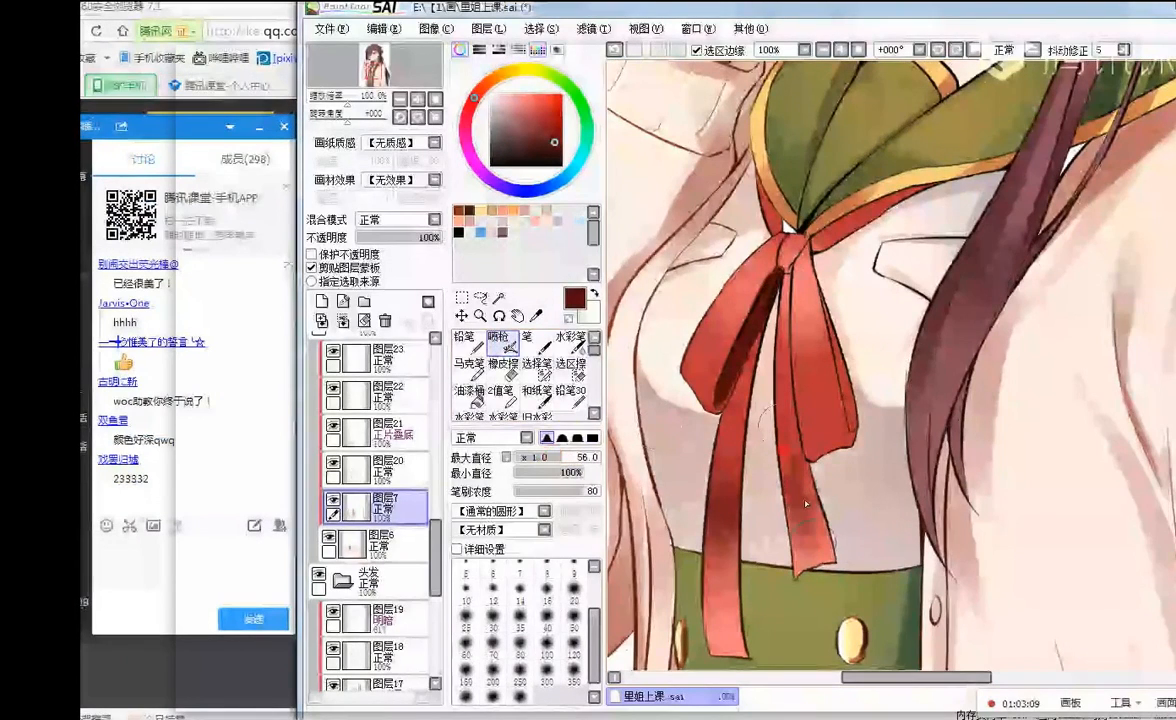
{"action": "scroll", "coordinate": [560, 372], "scroll_direction": "down", "scroll_amount": 3}
{"action": "left_click", "coordinate": [566, 372]}
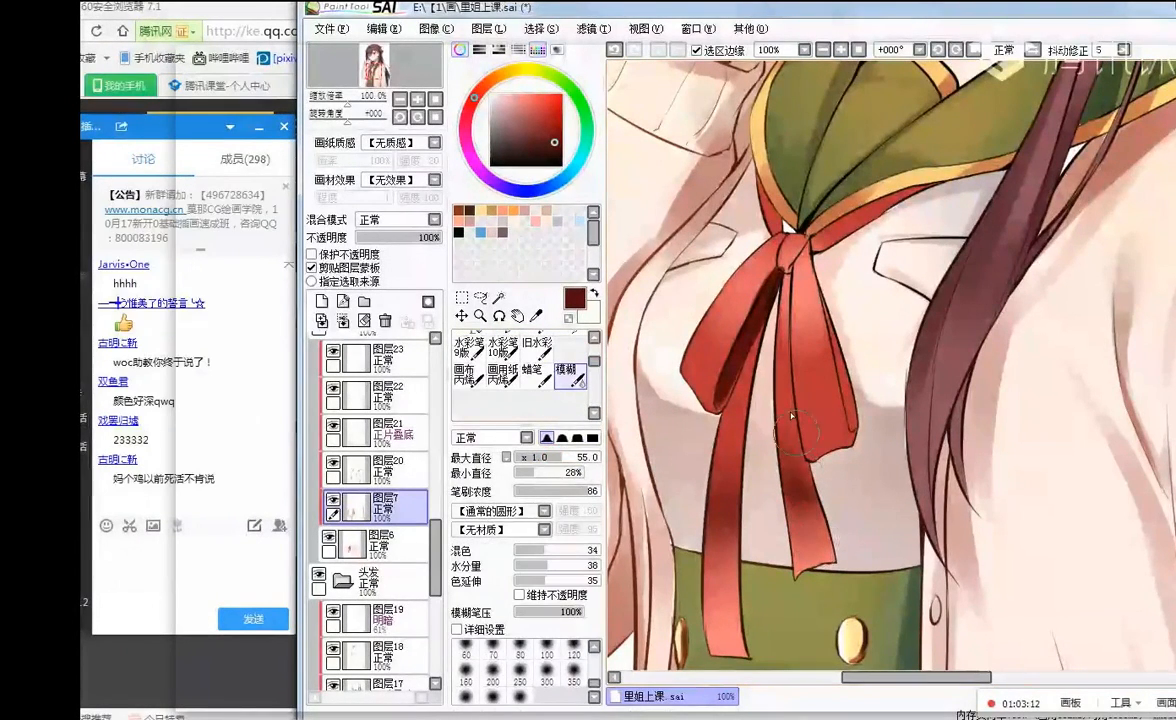
{"action": "scroll", "coordinate": [876, 289], "scroll_direction": "down", "scroll_amount": 3}
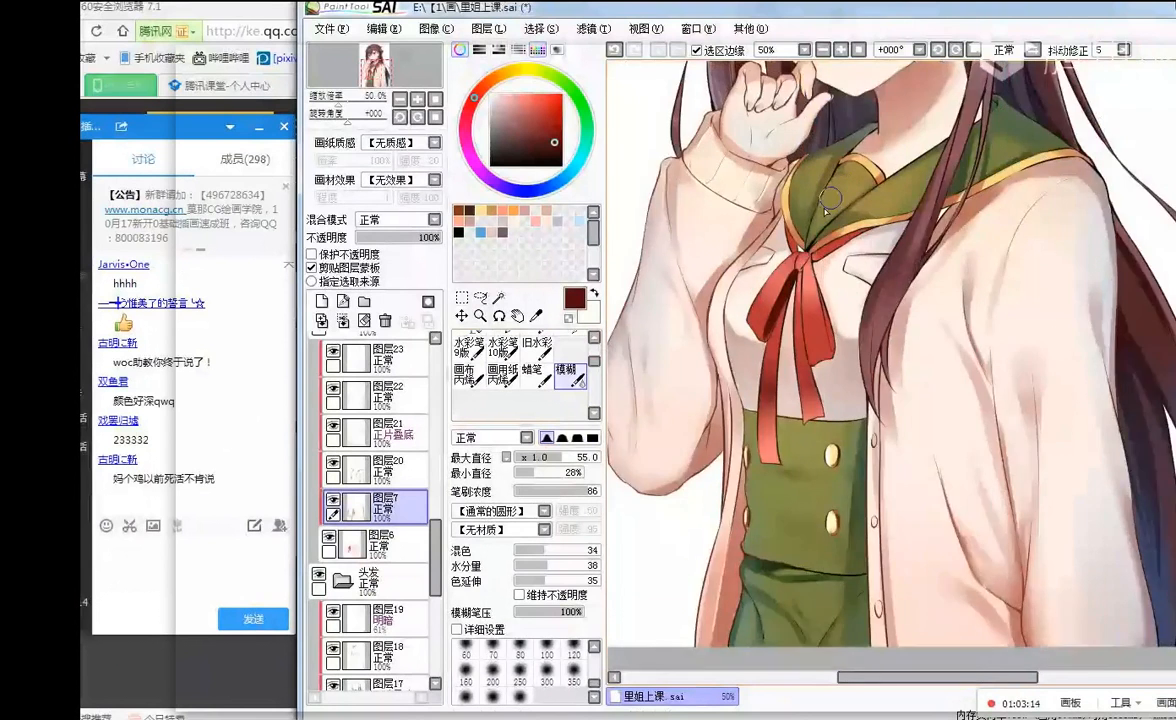
- Paint narrow dark red folds into the ribbon's left loop on 图层7 with the 马克笔 at size 10
{"action": "scroll", "coordinate": [817, 241], "scroll_direction": "up", "scroll_amount": 3}
{"action": "scroll", "coordinate": [545, 345], "scroll_direction": "up", "scroll_amount": 3}
{"action": "left_click", "coordinate": [469, 369]}
{"action": "mouse_move", "coordinate": [700, 430]}
{"action": "left_mouse_down"}
{"action": "mouse_move", "coordinate": [688, 360]}
{"action": "mouse_move", "coordinate": [683, 404]}
{"action": "left_mouse_up"}
{"action": "key", "text": "ctrl+z"}
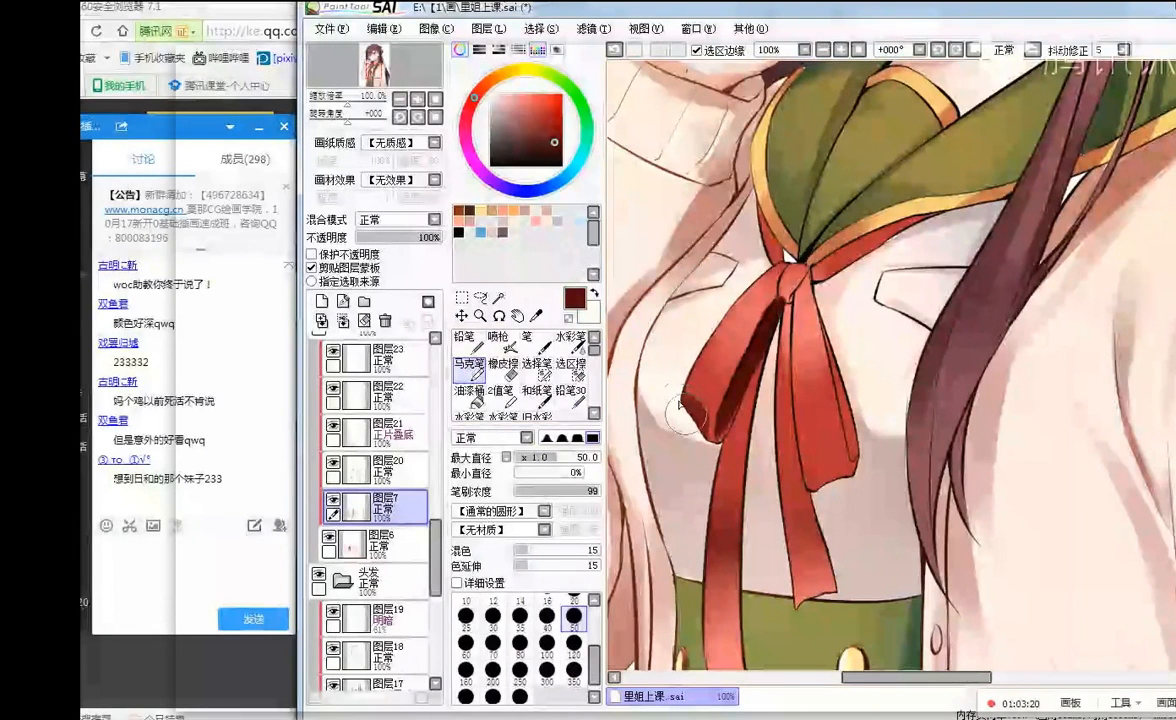
{"action": "mouse_move", "coordinate": [787, 334]}
{"action": "left_mouse_down", "text": "ctrl+alt"}
{"action": "mouse_move", "coordinate": [761, 334]}
{"action": "mouse_move", "coordinate": [745, 316]}
{"action": "mouse_move", "coordinate": [732, 330]}
{"action": "mouse_move", "coordinate": [737, 315]}
{"action": "left_mouse_up", "text": "ctrl+alt"}
{"action": "left_click", "coordinate": [529, 457]}
{"action": "key", "text": "ctrl+z"}
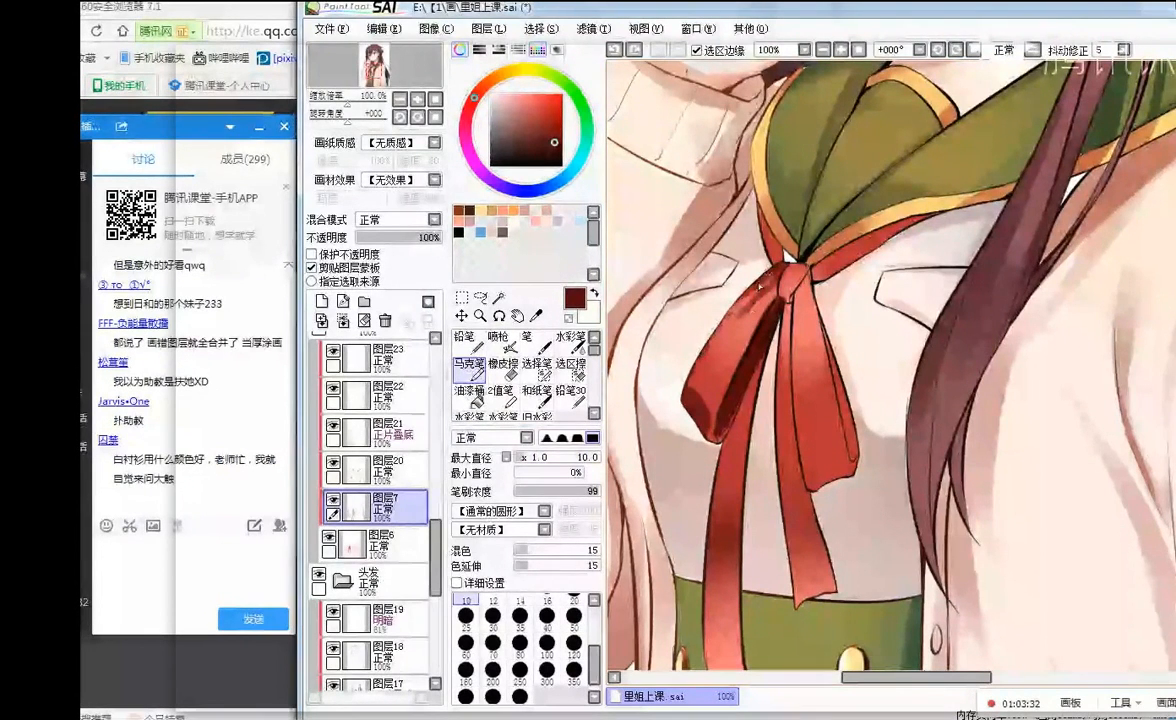
{"action": "right_click", "coordinate": [760, 287]}
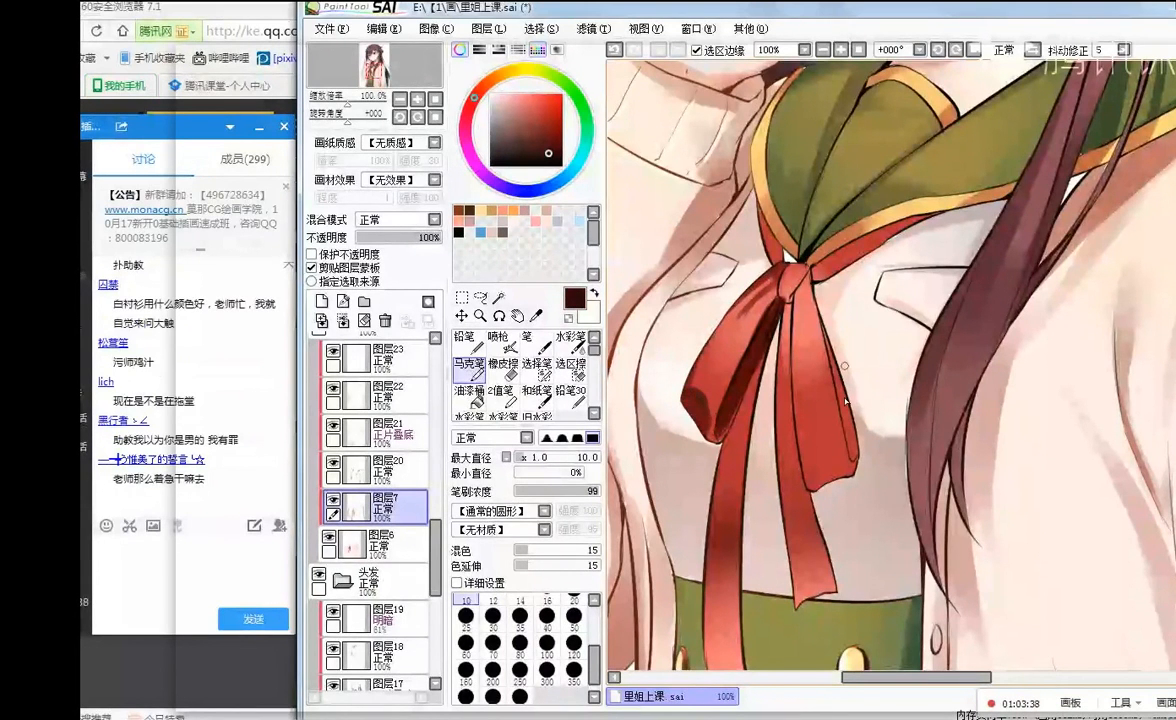
- Flip the canvas view and shade the folded lower end of the ribbon's other loop in dark red, using the 马克笔 up to size 39
{"action": "key", "text": "Page_Down"}
{"action": "key", "text": "Page_Down"}
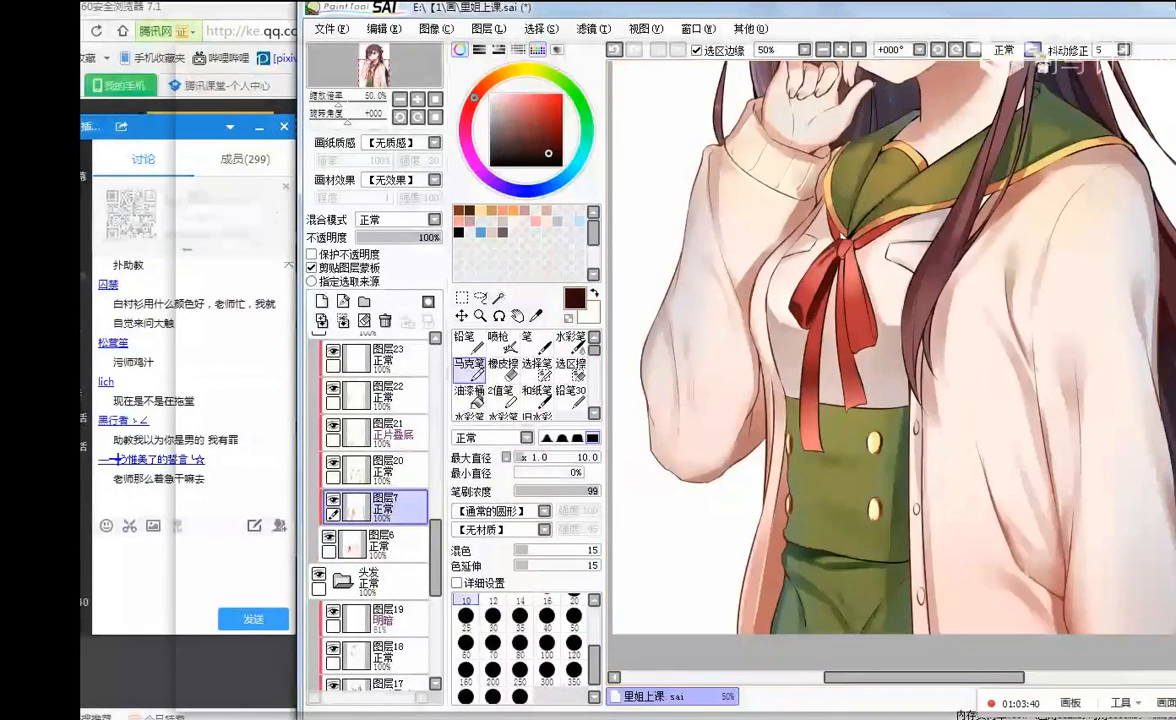
{"action": "key", "text": "Page_Up"}
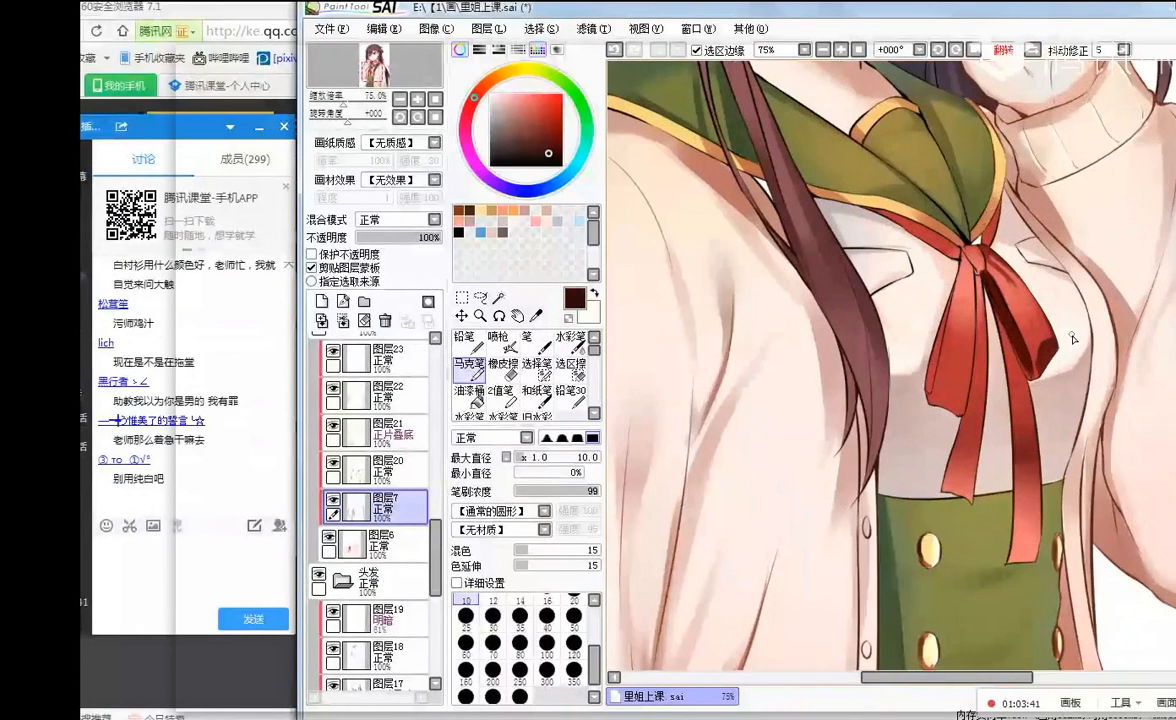
{"action": "key", "text": "Page_Up"}
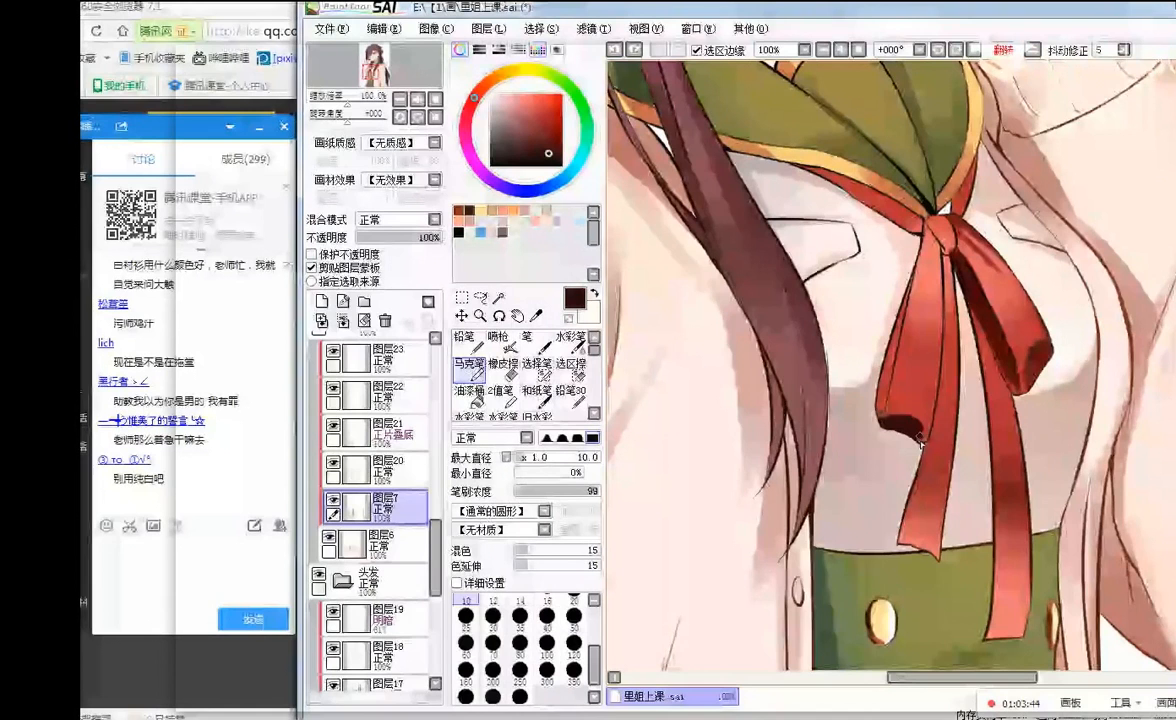
{"action": "right_click", "coordinate": [918, 438]}
{"action": "left_click_drag", "start_coordinate": [898, 433], "coordinate": [913, 446], "text": "ctrl+alt"}
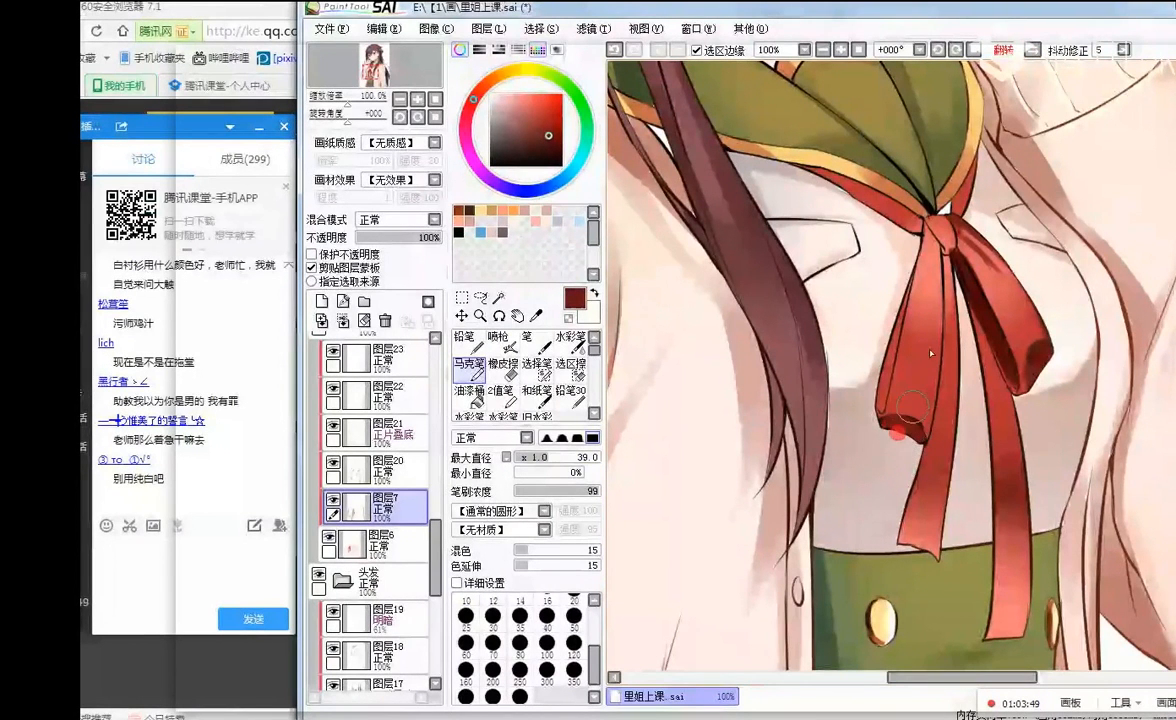
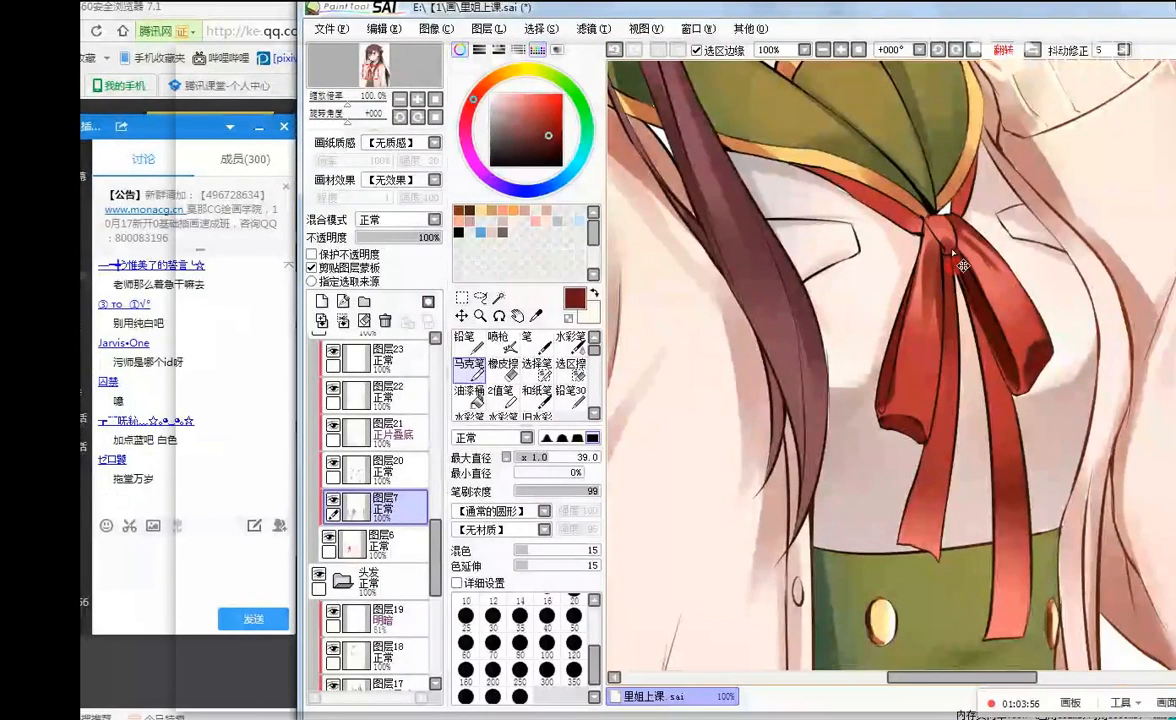
- Unflip the view and deepen the folds around the ribbon's knot and left loop in darker red with the 马克笔 at size 17
{"action": "key", "text": "ctrl+minus"}
{"action": "key", "text": "ctrl+minus"}
{"action": "key", "text": "h"}
{"action": "key", "text": "ctrl+plus"}
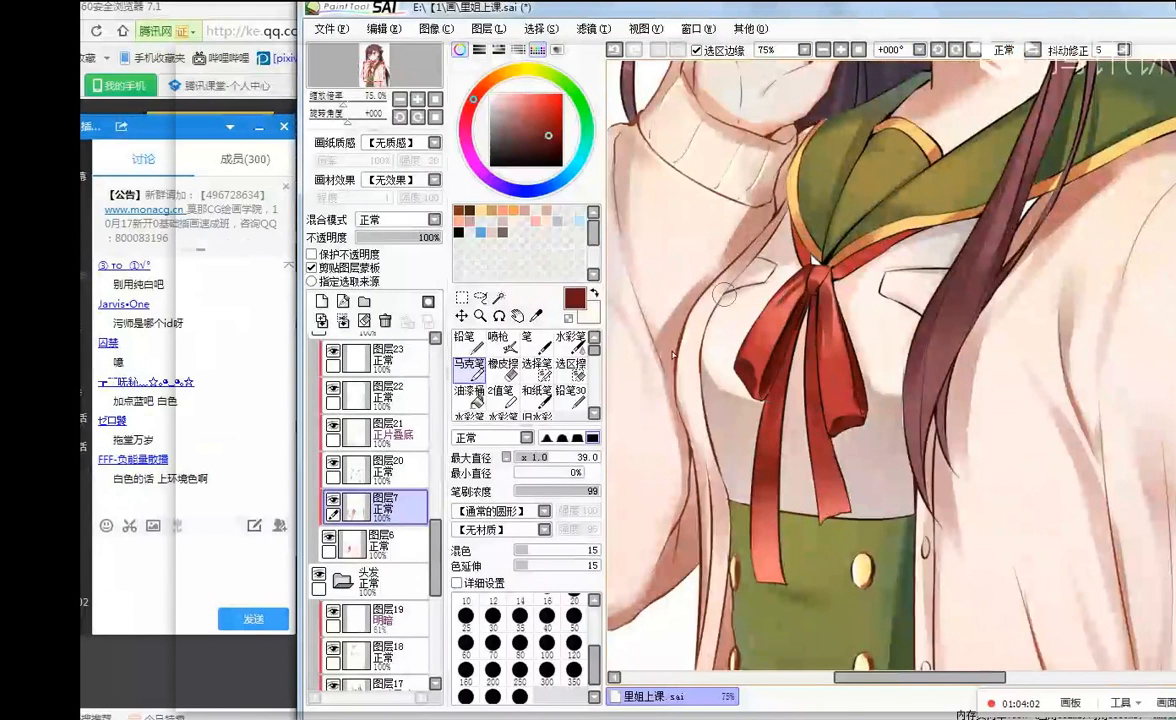
{"action": "left_click", "coordinate": [531, 457]}
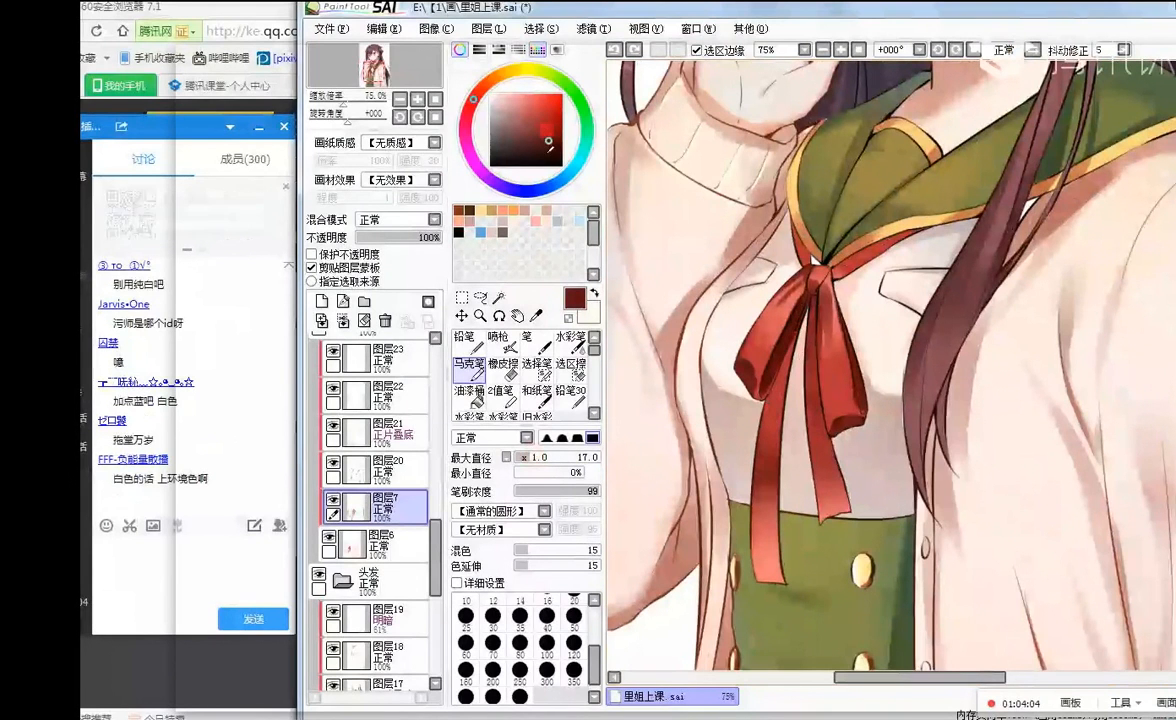
{"action": "right_click", "coordinate": [783, 364]}
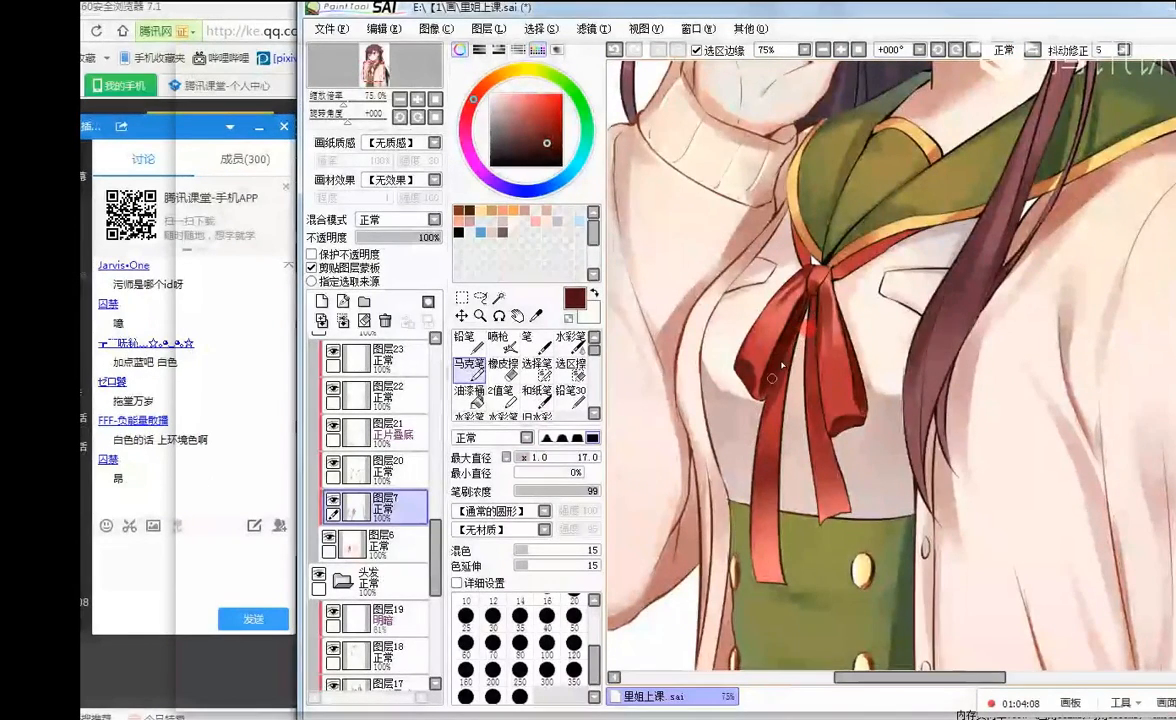
{"action": "scroll", "coordinate": [750, 443], "scroll_direction": "down", "scroll_amount": 4}
{"action": "scroll", "coordinate": [767, 360], "scroll_direction": "up", "scroll_amount": 3}
{"action": "scroll", "coordinate": [766, 357], "scroll_direction": "up", "scroll_amount": 3}
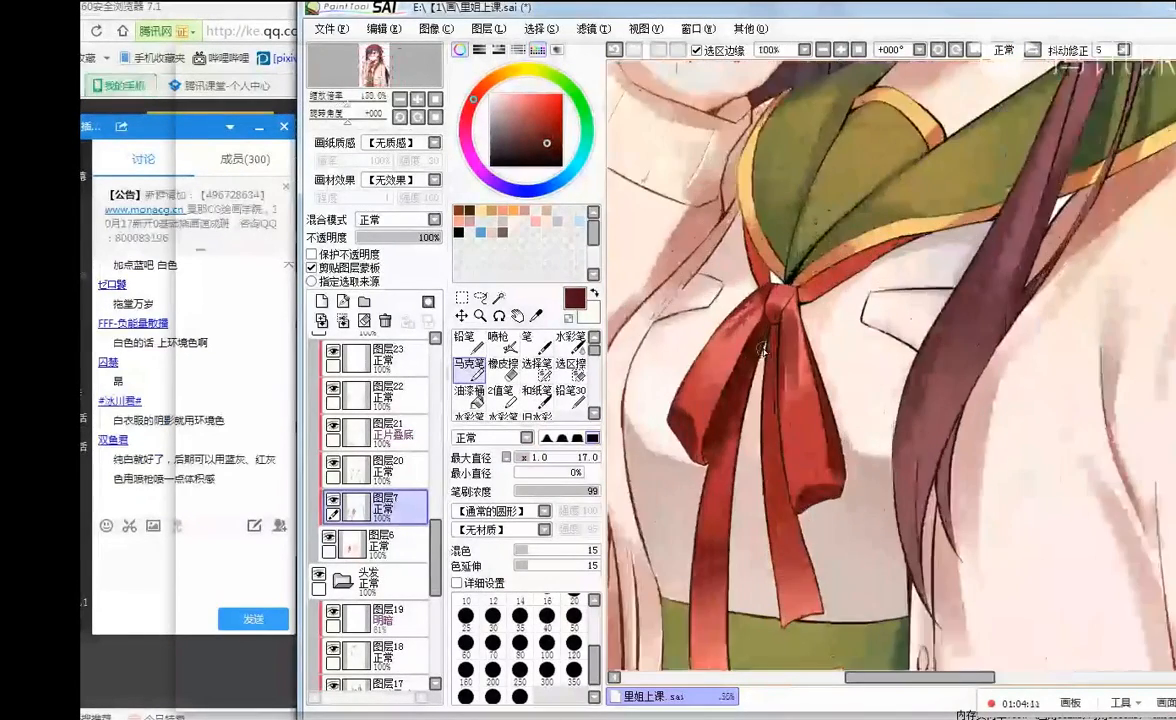
- Sample the ribbon's lighter red and paint it onto the top of the right loop just below the knot
{"action": "left_click", "coordinate": [750, 310], "text": "alt"}
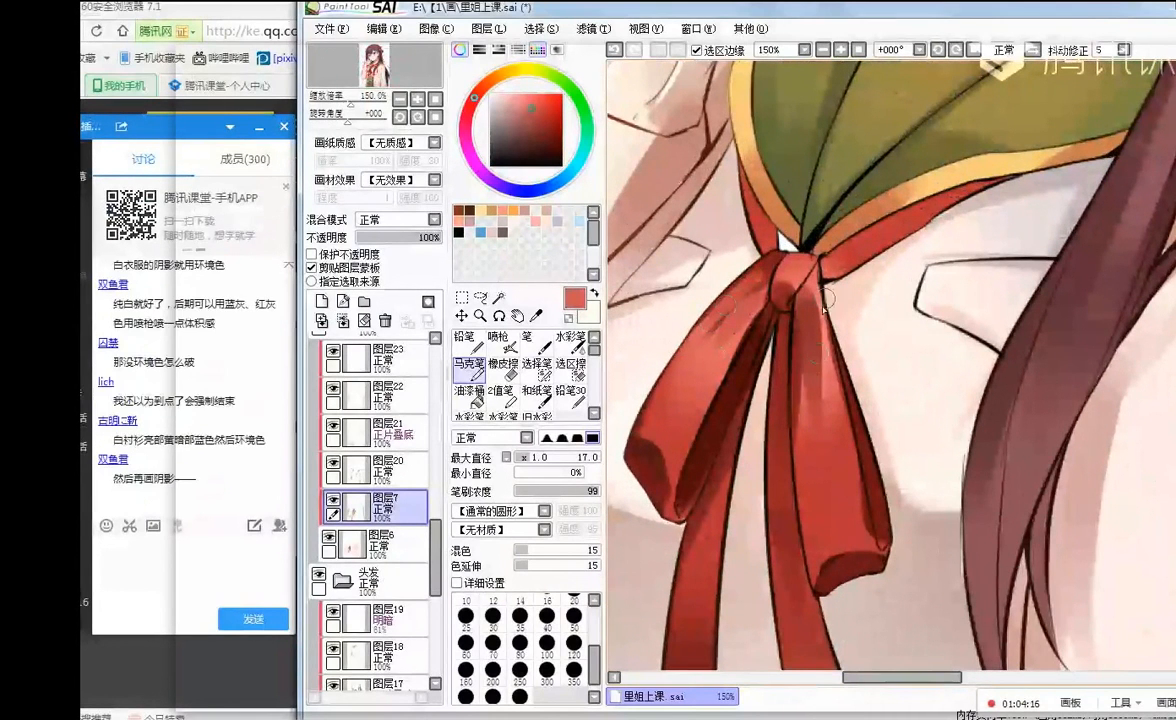
{"action": "left_click_drag", "start_coordinate": [822, 292], "coordinate": [827, 335]}
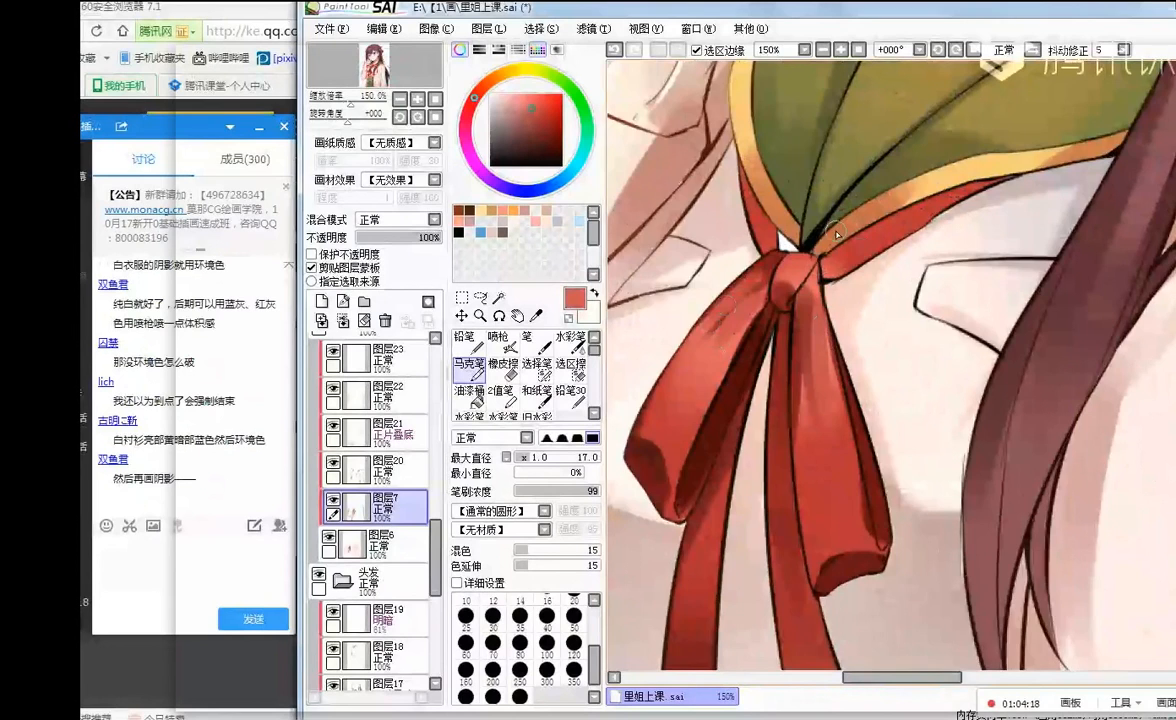
{"action": "scroll", "coordinate": [836, 234], "scroll_direction": "down", "scroll_amount": 2}
{"action": "scroll", "coordinate": [829, 222], "scroll_direction": "up", "scroll_amount": 2}
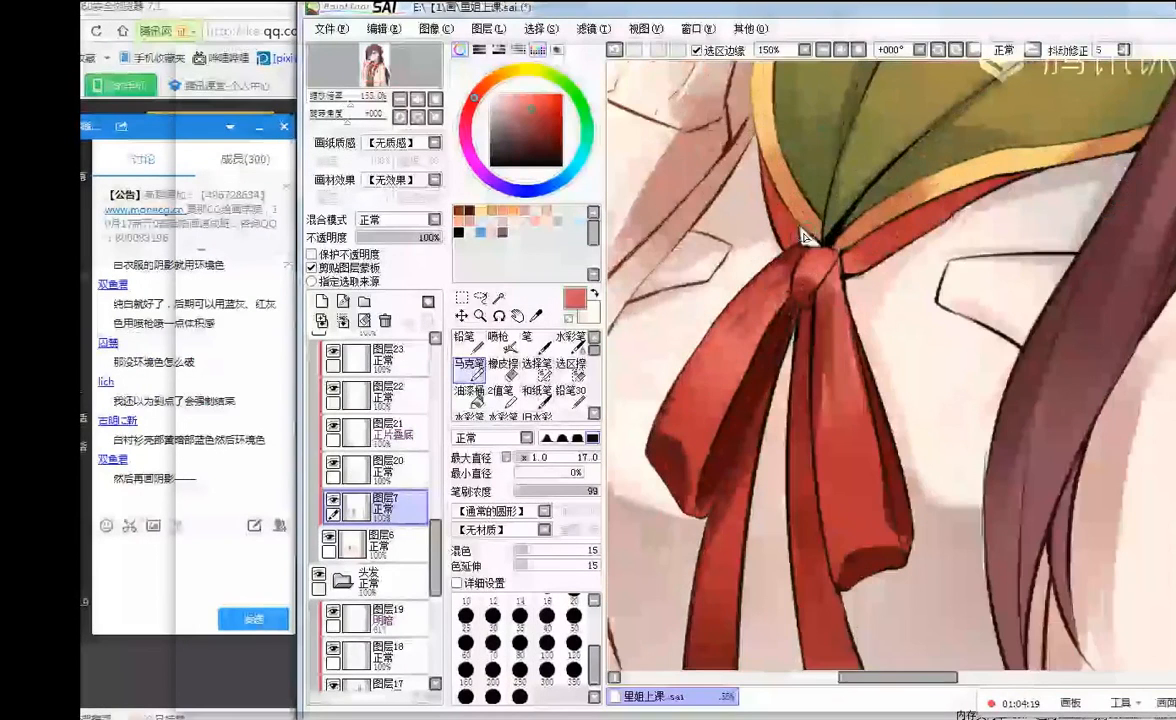
- Lighten the paint colour to salmon pink and reduce the 马克笔 to size 9 for ribbon highlights
{"action": "left_click", "coordinate": [519, 101]}
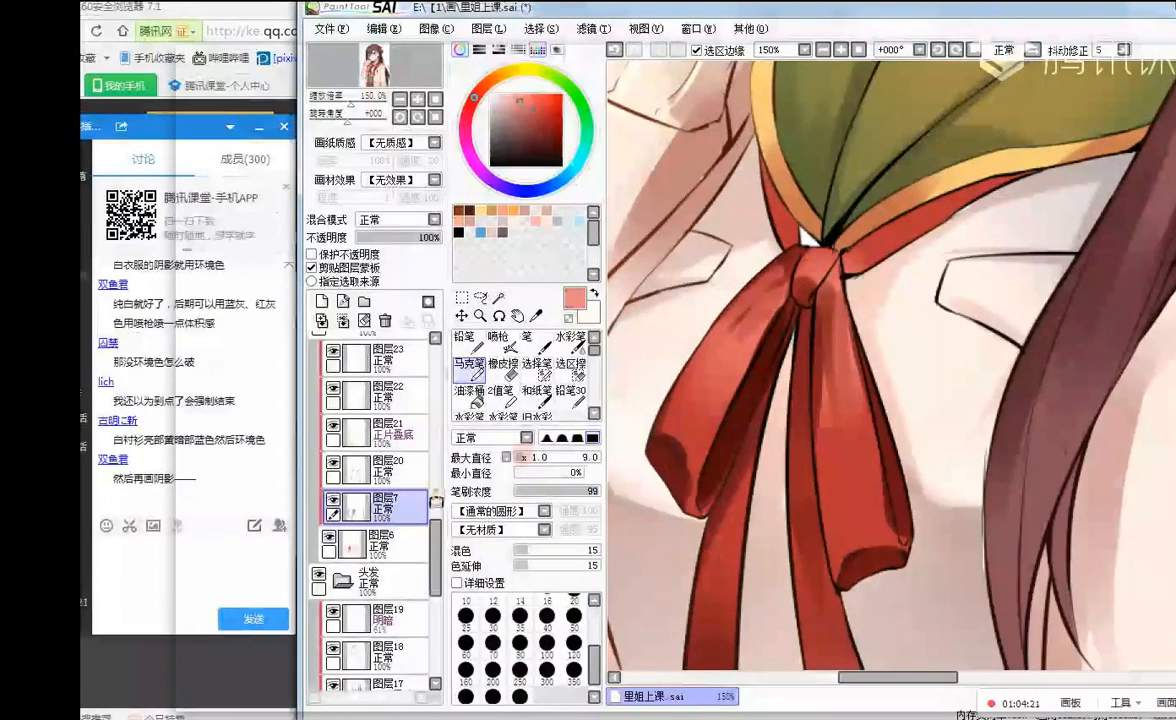
{"action": "key", "text": "bracketleft"}
{"action": "key", "text": "bracketleft"}
{"action": "key", "text": "bracketleft"}
{"action": "key", "text": "bracketleft"}
{"action": "key", "text": "bracketleft"}
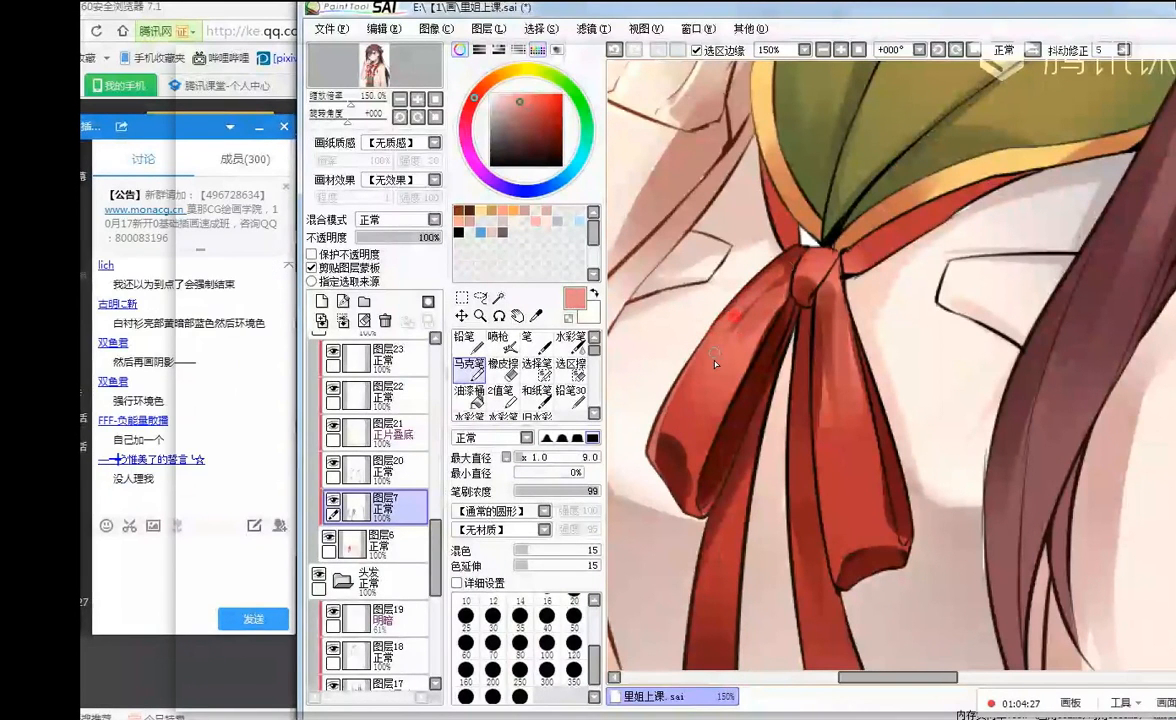
- Try salmon pink highlight strokes on the ribbon's right loop and tail below the knot
{"action": "key", "text": "ctrl+z"}
{"action": "mouse_move", "coordinate": [796, 344]}
{"action": "left_mouse_down"}
{"action": "mouse_move", "coordinate": [794, 476]}
{"action": "mouse_move", "coordinate": [818, 404]}
{"action": "left_mouse_up"}
{"action": "key", "text": "ctrl+z"}
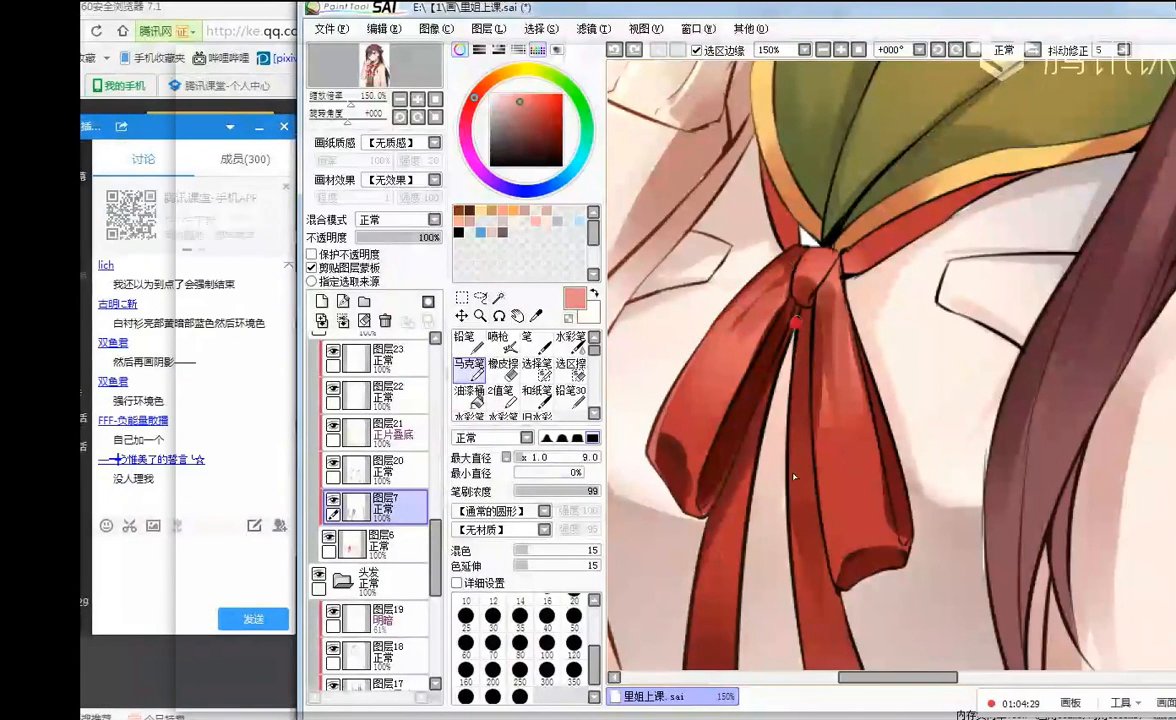
{"action": "left_click_drag", "start_coordinate": [803, 356], "coordinate": [794, 438]}
{"action": "key", "text": "ctrl+z"}
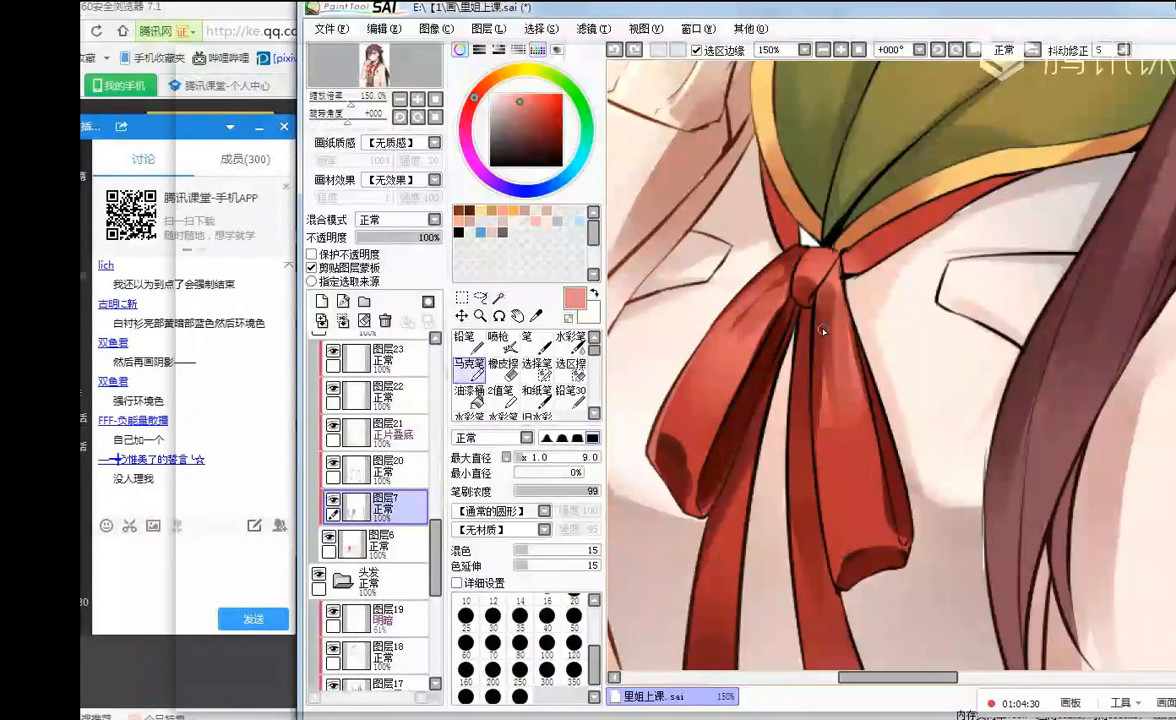
{"action": "left_click_drag", "start_coordinate": [817, 306], "coordinate": [829, 349]}
{"action": "key", "text": "ctrl+z"}
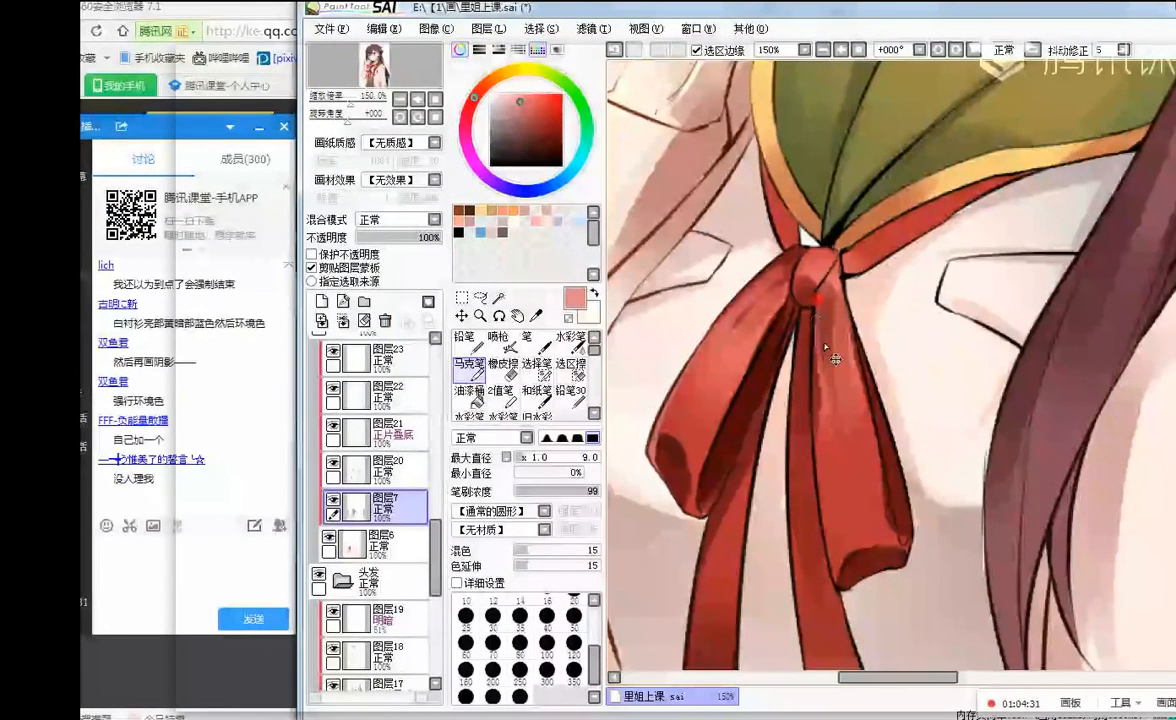
{"action": "key", "text": "ctrl+z"}
- Lighten the colour to pale pink and paint a small highlight on the ribbon's knot
{"action": "left_click_drag", "start_coordinate": [516, 101], "coordinate": [503, 100]}
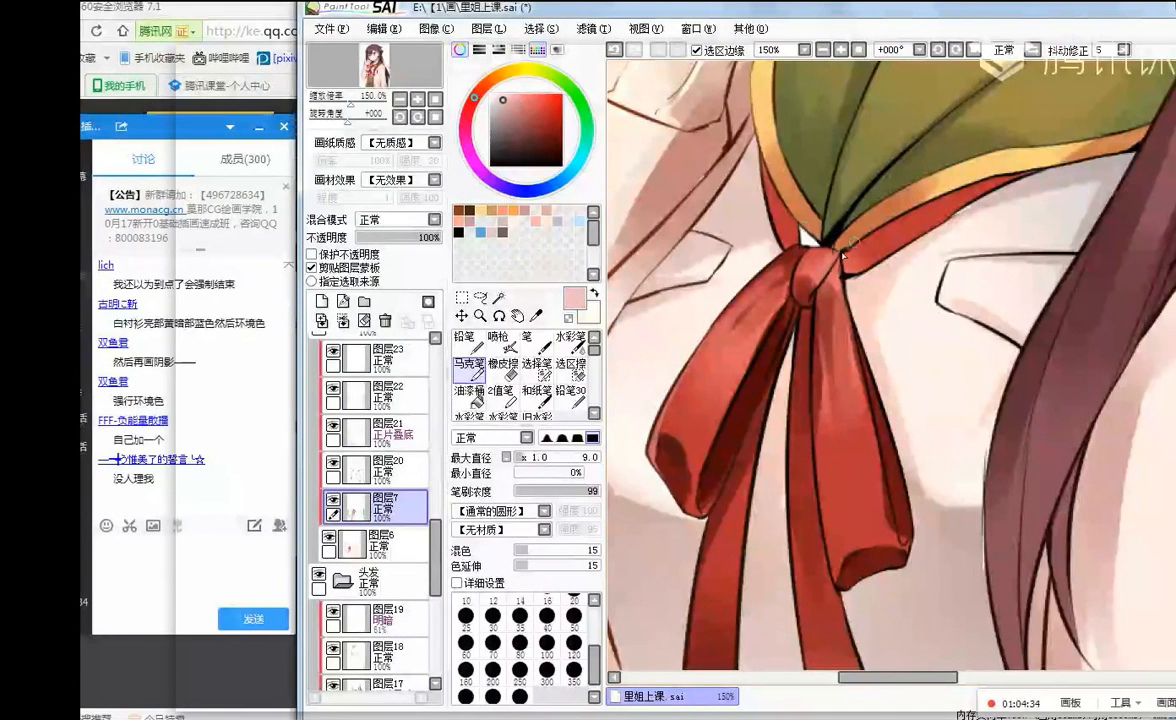
{"action": "left_click_drag", "start_coordinate": [829, 262], "coordinate": [803, 304]}
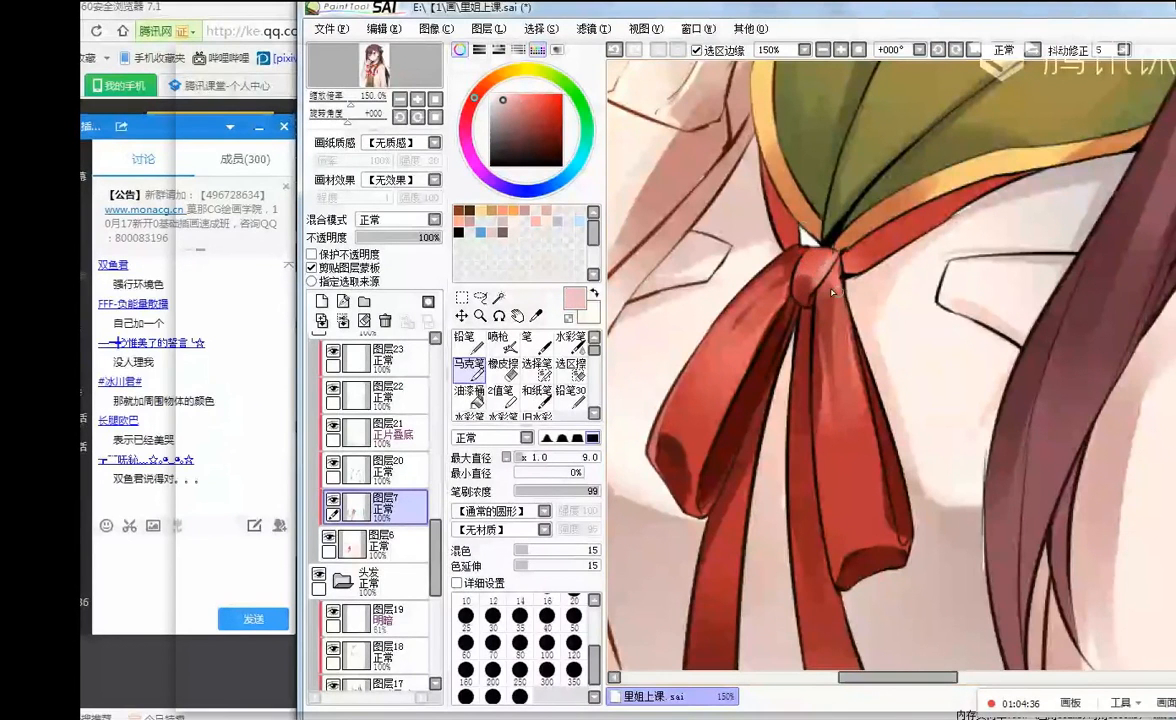
{"action": "scroll", "coordinate": [830, 290], "scroll_direction": "down", "scroll_amount": 3}
{"action": "scroll", "coordinate": [861, 312], "scroll_direction": "up", "scroll_amount": 1}
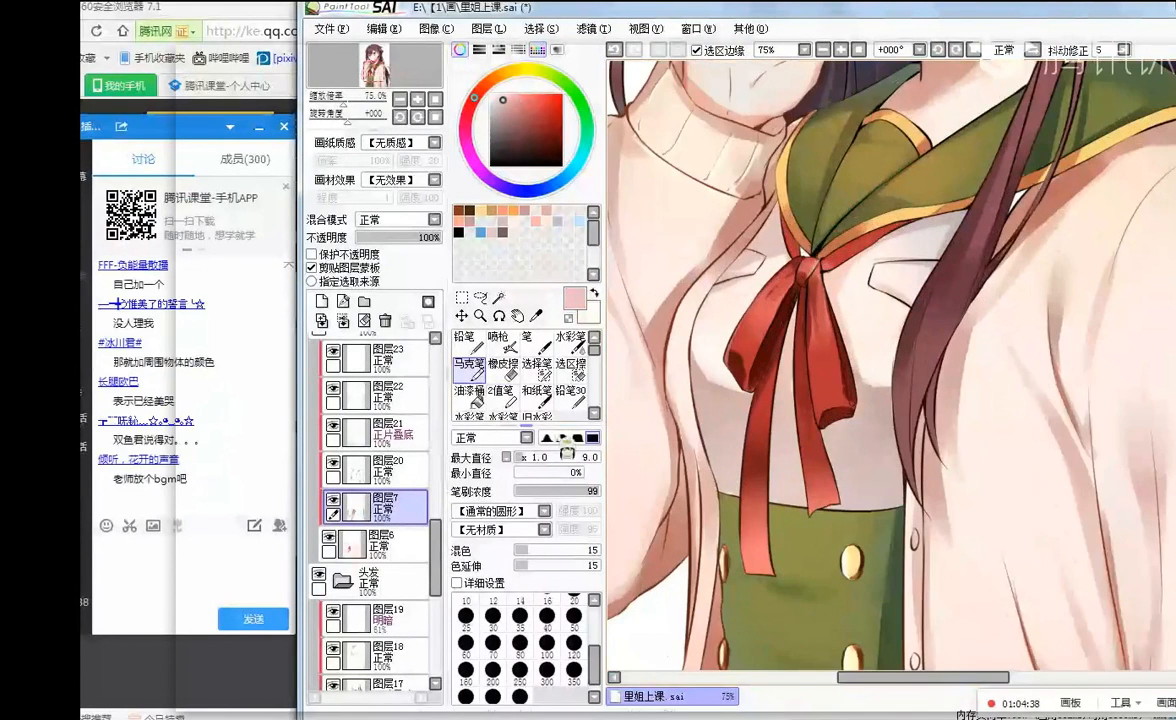
- Add a new layer above the 线稿 folder and set its blending mode to 正片叠底
{"action": "scroll", "coordinate": [431, 541], "scroll_direction": "up", "scroll_amount": 2}
{"action": "scroll", "coordinate": [431, 541], "scroll_direction": "up", "scroll_amount": 4}
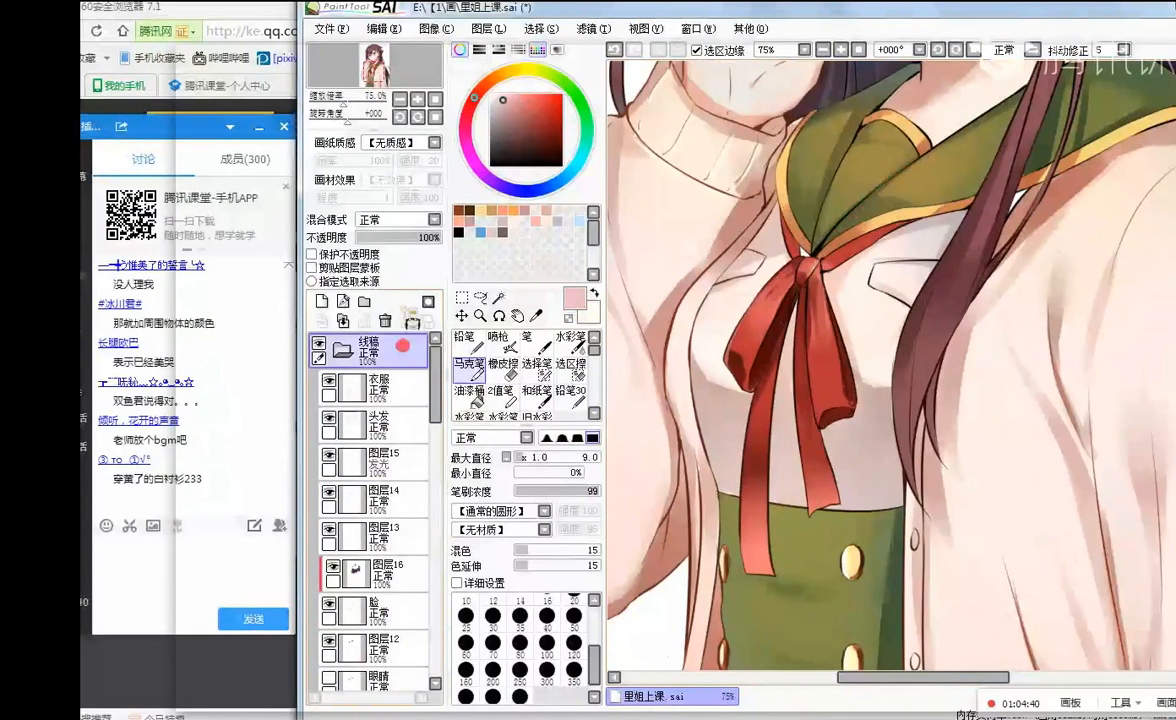
{"action": "left_click", "coordinate": [400, 398]}
{"action": "left_click_drag", "start_coordinate": [403, 403], "coordinate": [408, 345]}
{"action": "left_click", "coordinate": [434, 219]}
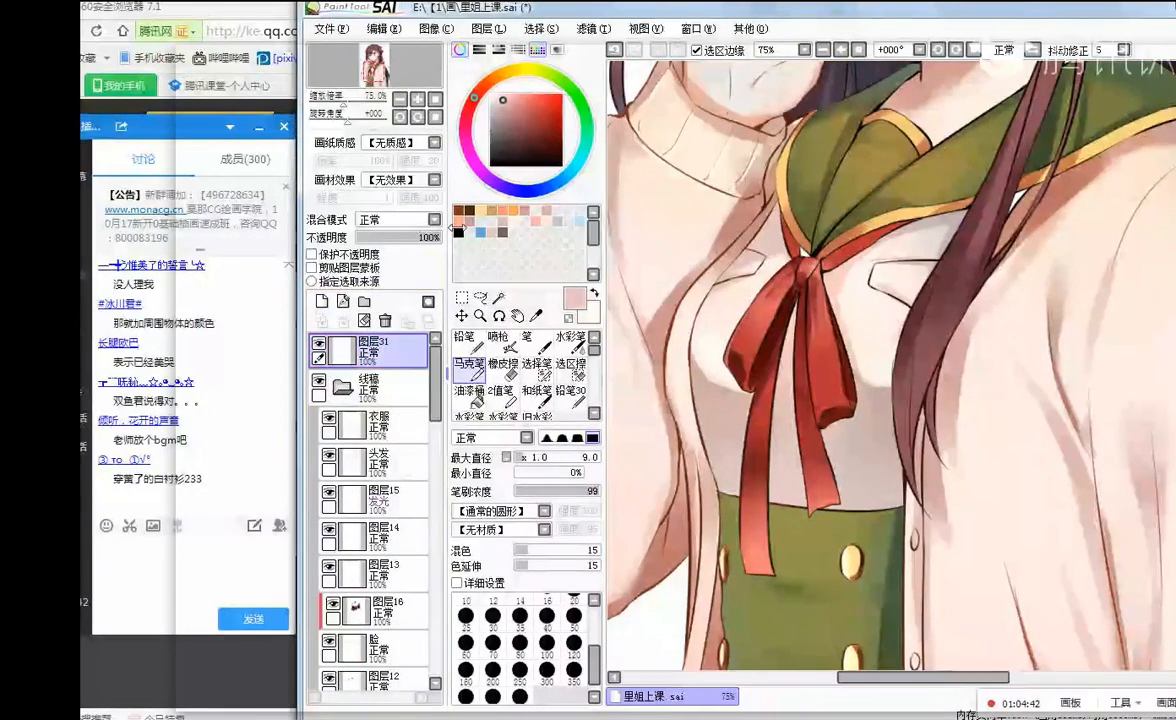
{"action": "left_click", "coordinate": [396, 247]}
- Switch to the 铅笔 and mix a muted greyish yellow from the green sampled on the waist
{"action": "left_click", "coordinate": [469, 342]}
{"action": "left_click", "coordinate": [507, 106]}
{"action": "left_click", "coordinate": [554, 457]}
{"action": "scroll", "coordinate": [784, 262], "scroll_direction": "down", "scroll_amount": 1}
{"action": "scroll", "coordinate": [830, 480], "scroll_direction": "up", "scroll_amount": 1}
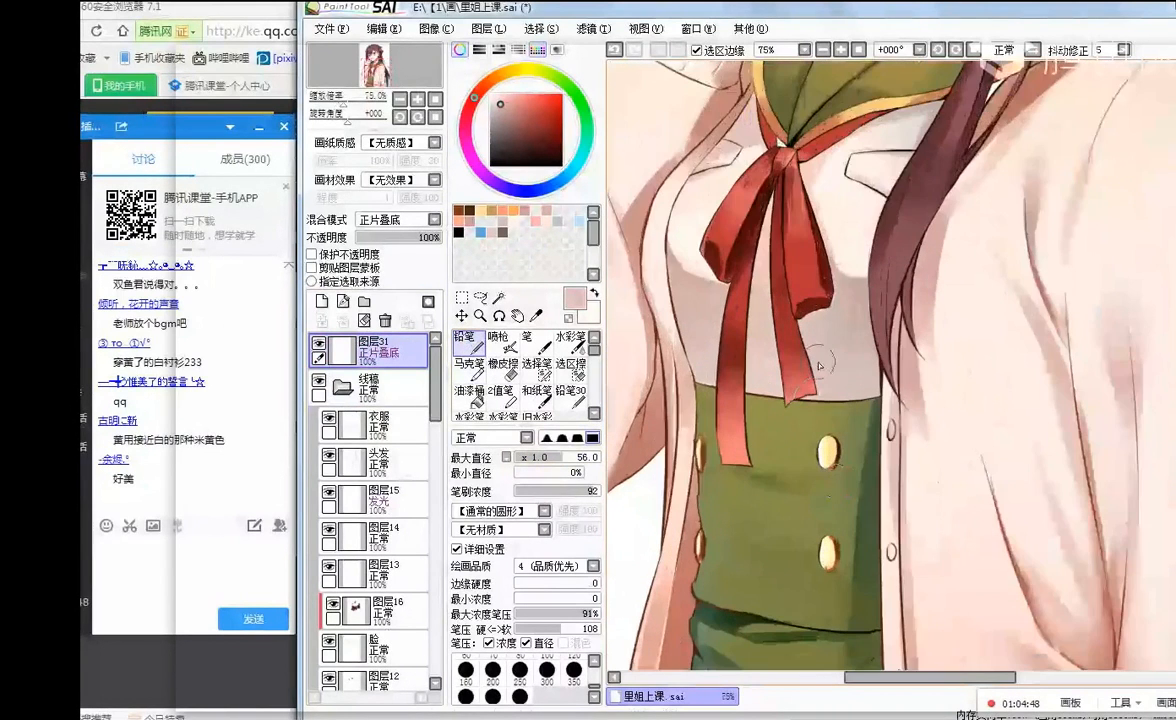
{"action": "right_click", "coordinate": [778, 436]}
{"action": "left_click", "coordinate": [512, 116]}
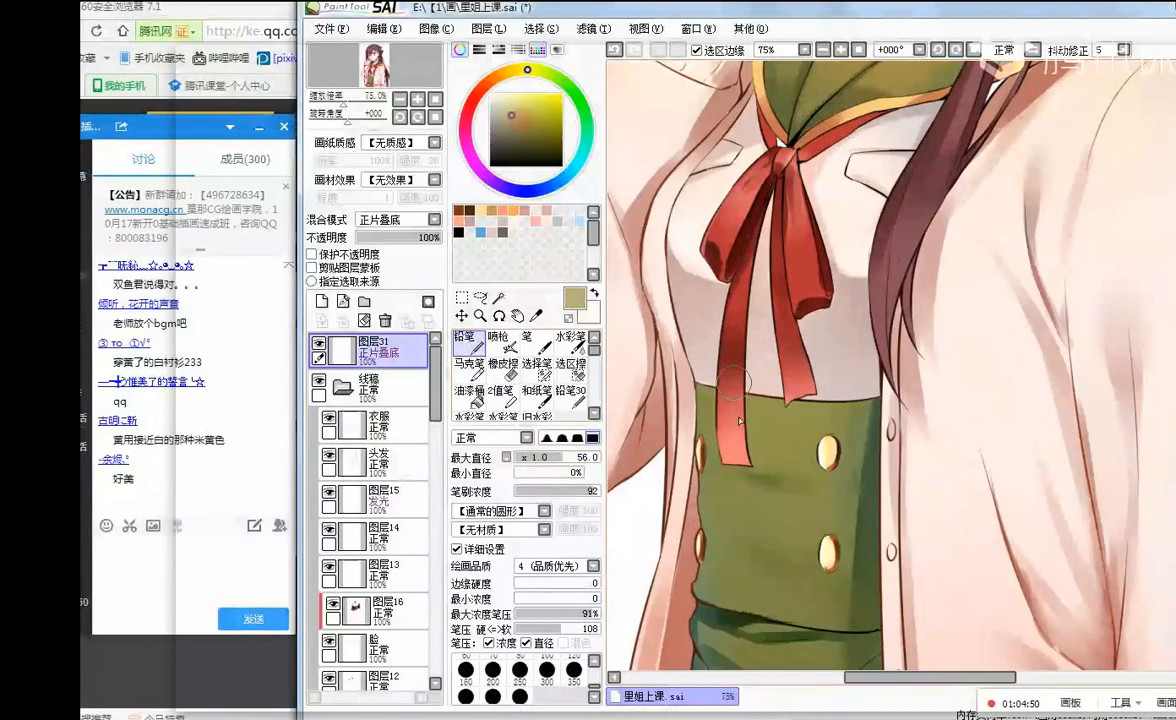
- Paint the ribbon's cast shadow down the shirt between the tails and onto the green waist with the 铅笔 at size 32
{"action": "left_click", "coordinate": [540, 457]}
{"action": "left_click_drag", "start_coordinate": [774, 190], "coordinate": [754, 425]}
{"action": "key", "text": "ctrl+z"}
{"action": "left_click_drag", "start_coordinate": [759, 246], "coordinate": [754, 481]}
{"action": "key", "text": "ctrl+z"}
{"action": "left_click_drag", "start_coordinate": [774, 191], "coordinate": [759, 490]}
{"action": "left_click_drag", "start_coordinate": [754, 370], "coordinate": [761, 467]}
{"action": "mouse_move", "coordinate": [757, 397]}
{"action": "left_mouse_down"}
{"action": "mouse_move", "coordinate": [752, 475]}
{"action": "mouse_move", "coordinate": [763, 477]}
{"action": "left_mouse_up"}
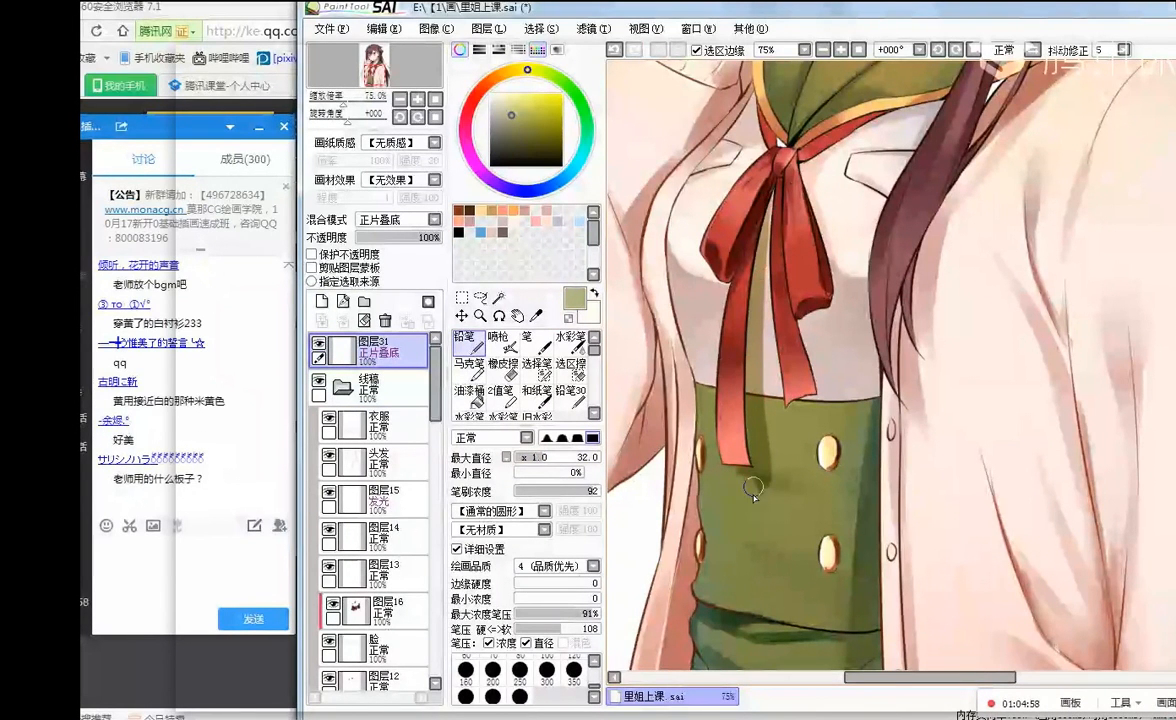
- Trim the lower end of the ribbon's cast shadow on the waist with the 橡皮擦 at size 35, and return to the 铅笔
{"action": "left_click", "coordinate": [501, 363]}
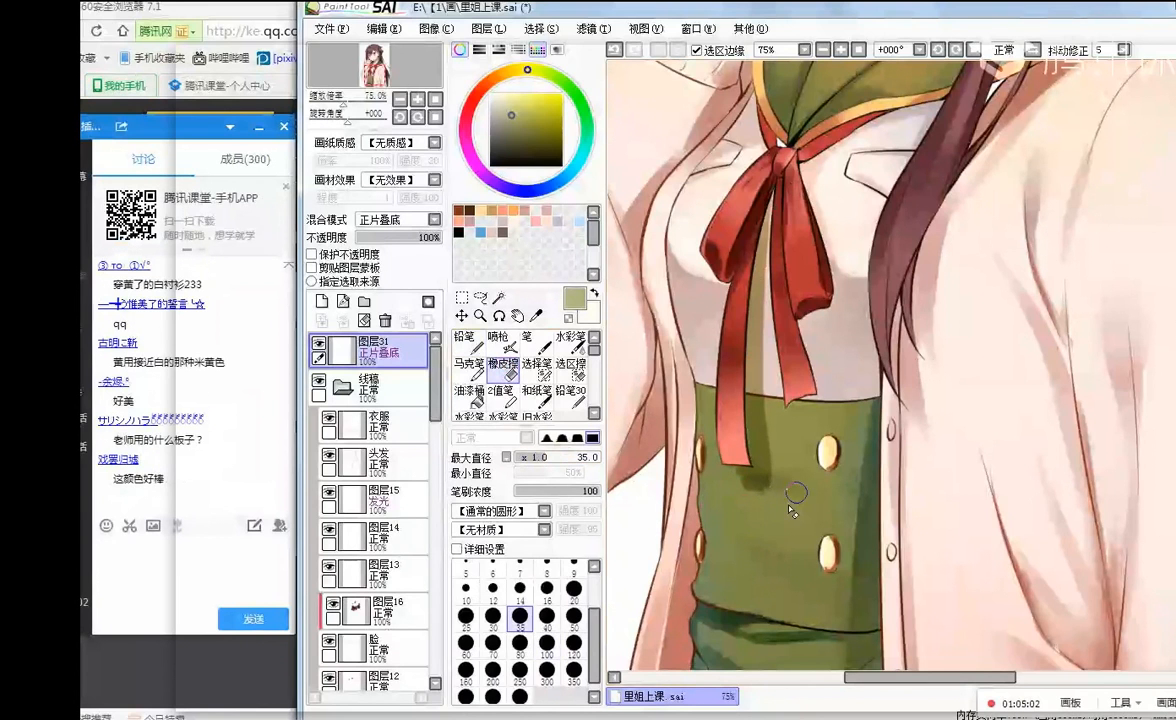
{"action": "left_click_drag", "start_coordinate": [728, 483], "coordinate": [733, 449]}
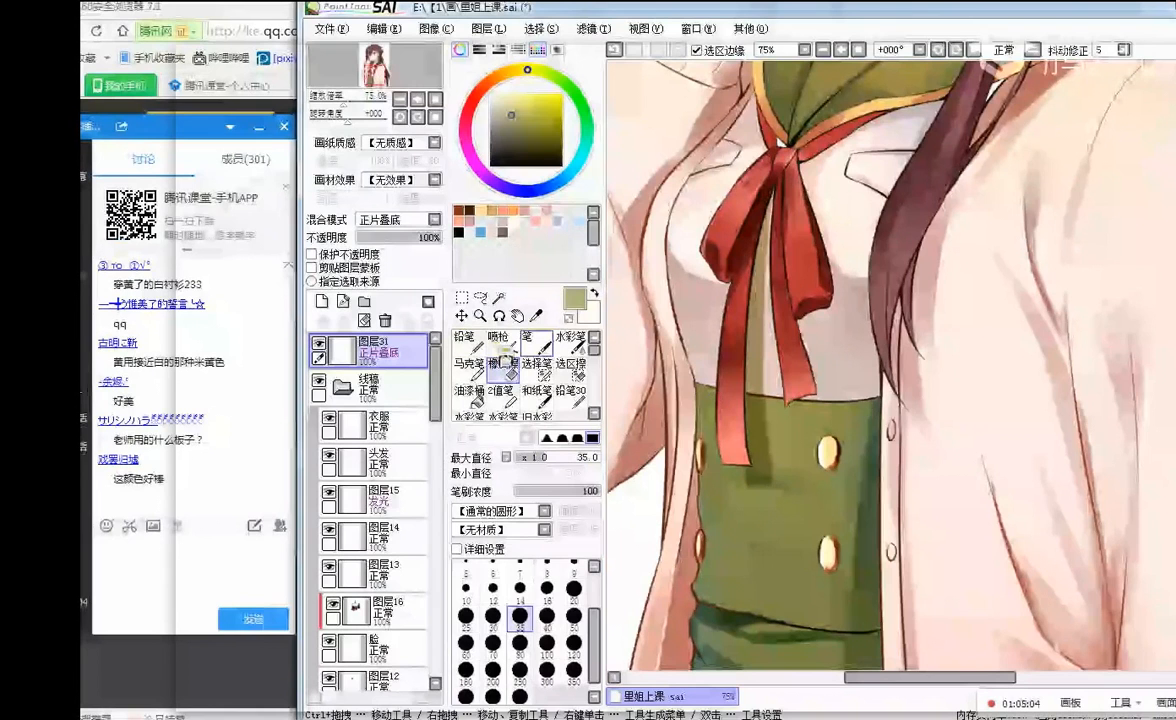
{"action": "left_click", "coordinate": [465, 337]}
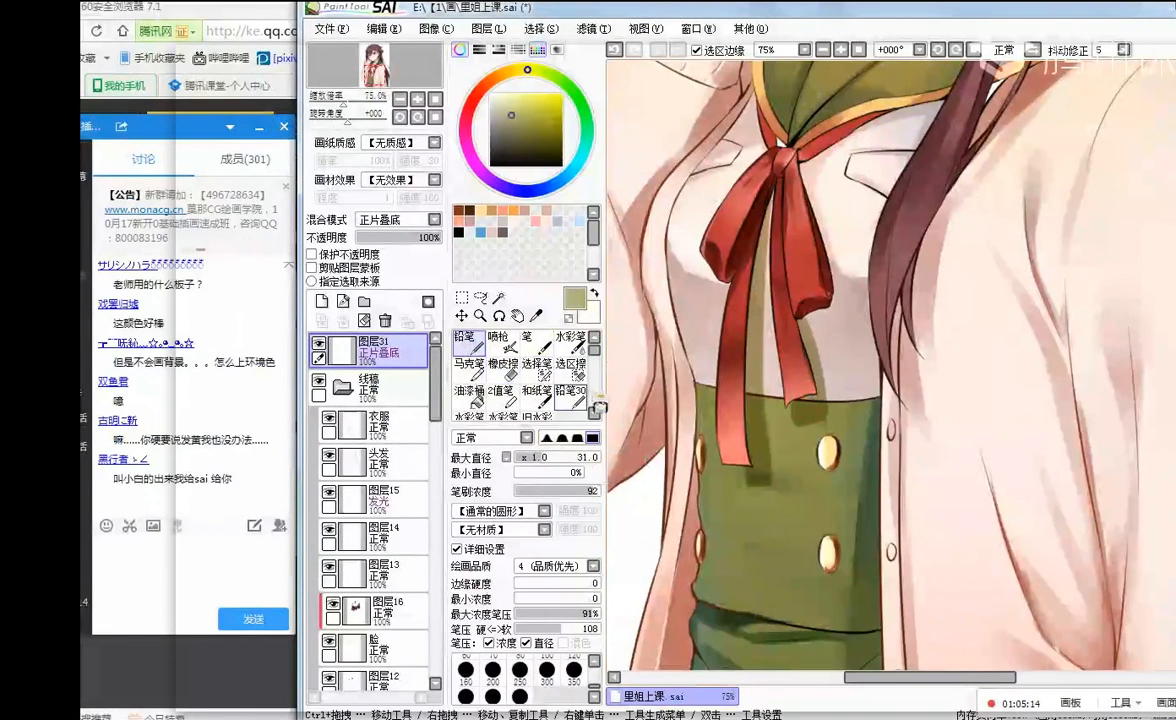
- Soften the ribbon's cast shadow beside the lower loop and at its end on the green waist with the 模糊 brush at size 55
{"action": "scroll", "coordinate": [525, 370], "scroll_direction": "down", "scroll_amount": 2}
{"action": "left_click", "coordinate": [570, 397]}
{"action": "left_click_drag", "start_coordinate": [807, 418], "coordinate": [816, 439]}
{"action": "left_click_drag", "start_coordinate": [752, 489], "coordinate": [769, 458]}
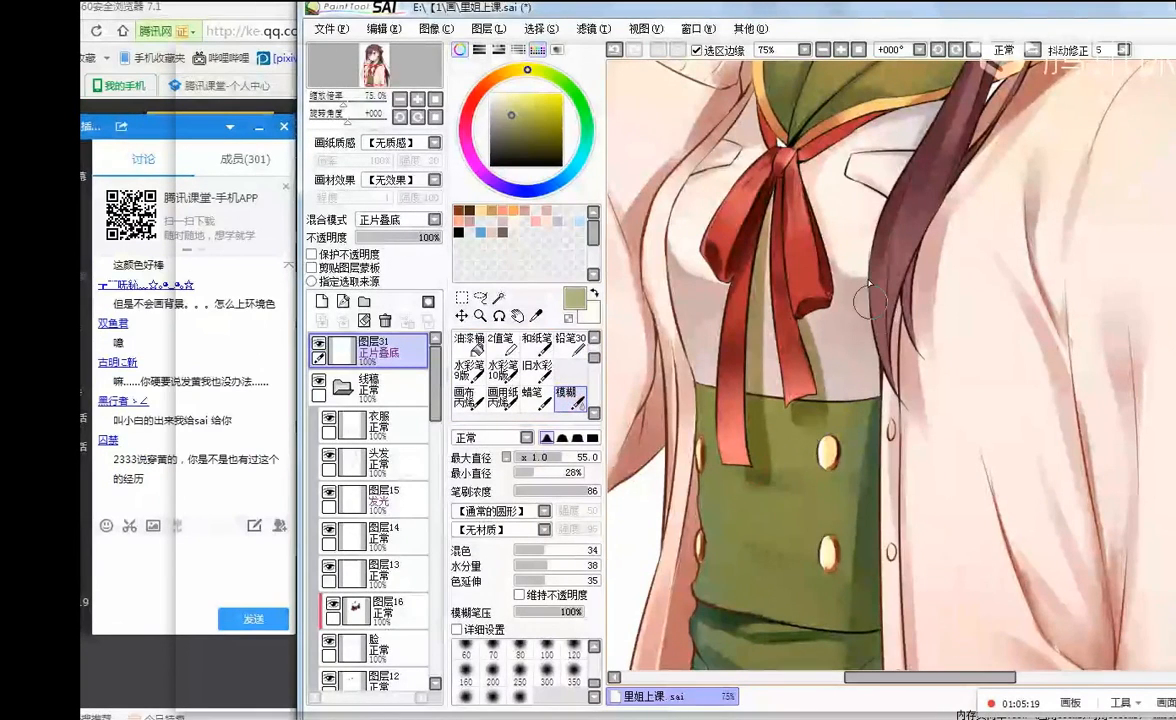
{"action": "scroll", "coordinate": [869, 285], "scroll_direction": "down", "scroll_amount": 2}
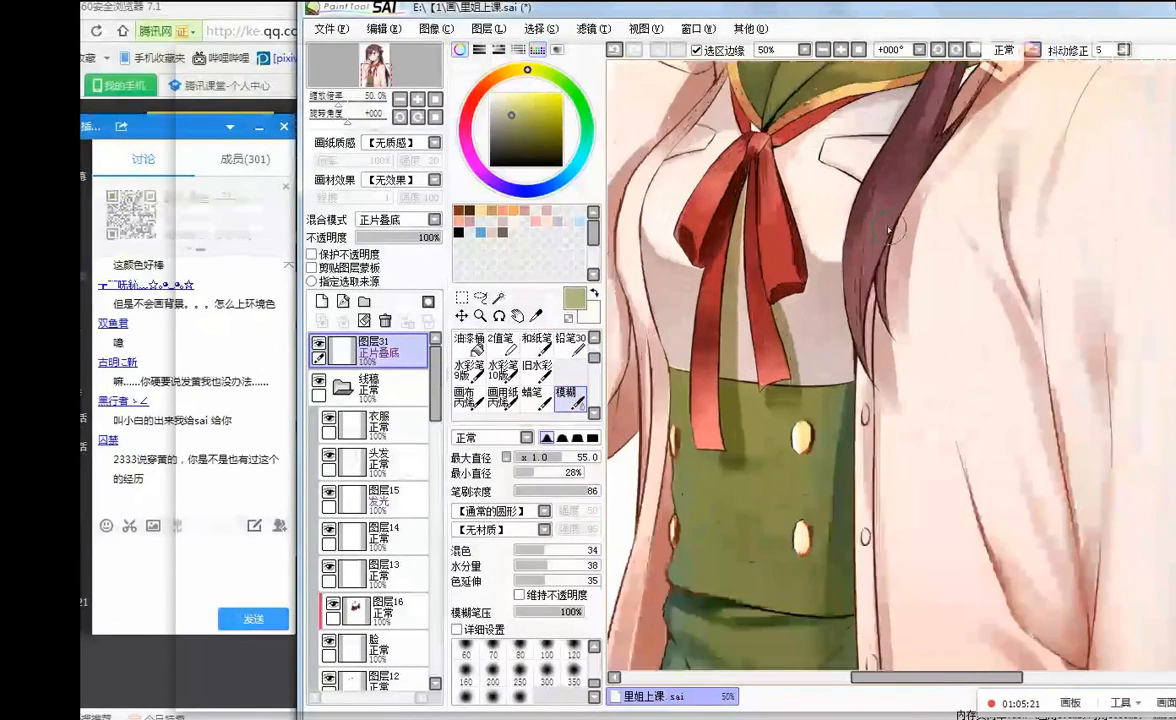
- Switch to the 橡皮擦 at size 35 and clean up the cast shadow beneath the ribbon's loop on the shirt
{"action": "scroll", "coordinate": [889, 230], "scroll_direction": "up", "scroll_amount": 2}
{"action": "left_click", "coordinate": [499, 369]}
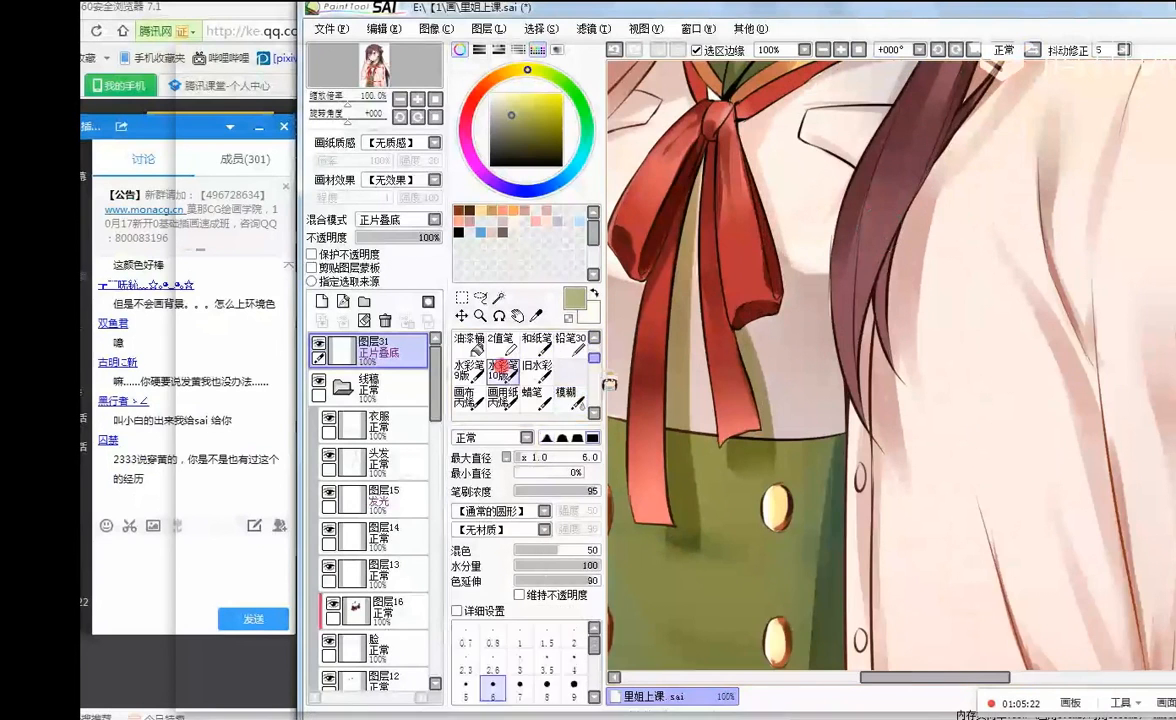
{"action": "scroll", "coordinate": [552, 345], "scroll_direction": "up", "scroll_amount": 2}
{"action": "left_click", "coordinate": [497, 374]}
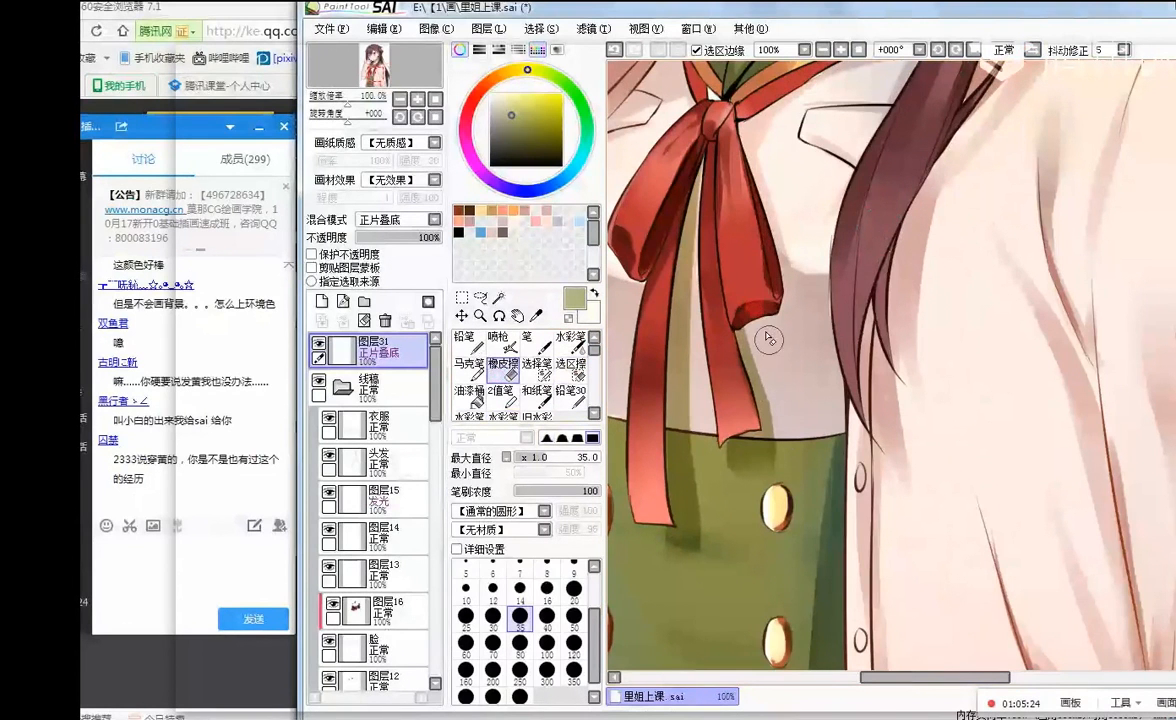
{"action": "scroll", "coordinate": [865, 218], "scroll_direction": "down", "scroll_amount": 2}
{"action": "scroll", "coordinate": [862, 195], "scroll_direction": "up", "scroll_amount": 1}
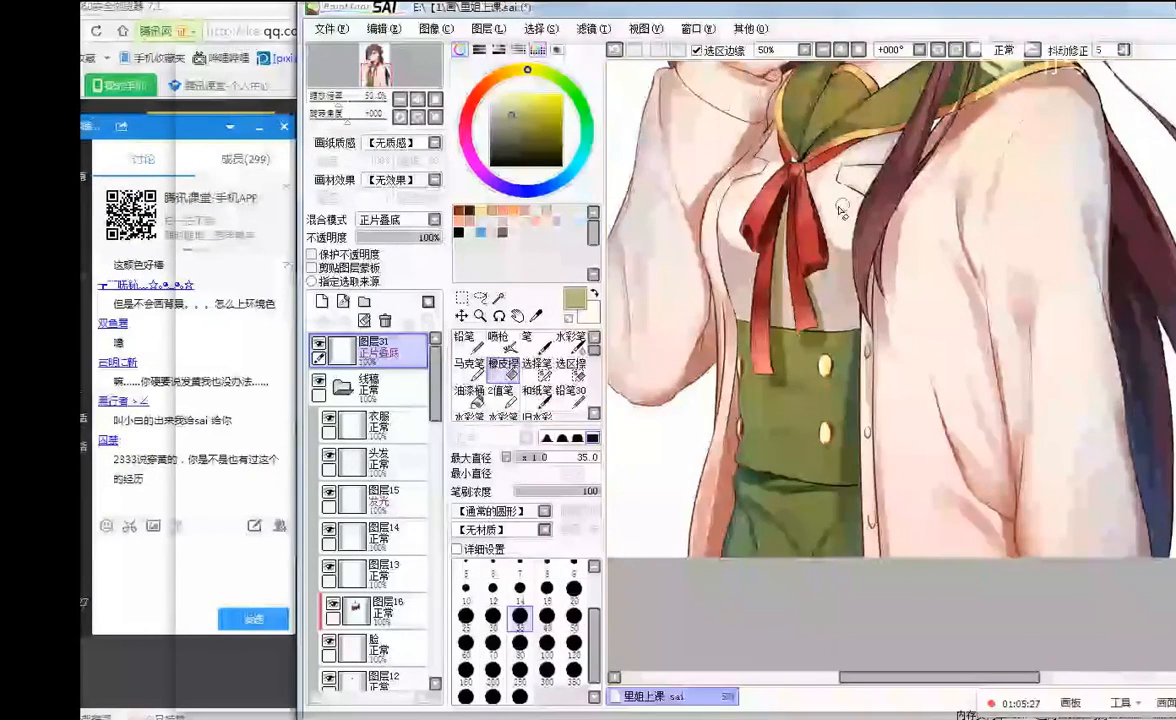
- Repaint the ribbon's cast shadow on the shirt in a muted greyish brown with the 铅笔 at size 31
{"action": "scroll", "coordinate": [842, 208], "scroll_direction": "up", "scroll_amount": 1}
{"action": "left_click", "coordinate": [468, 343]}
{"action": "left_click", "coordinate": [515, 108]}
{"action": "left_click", "coordinate": [501, 113]}
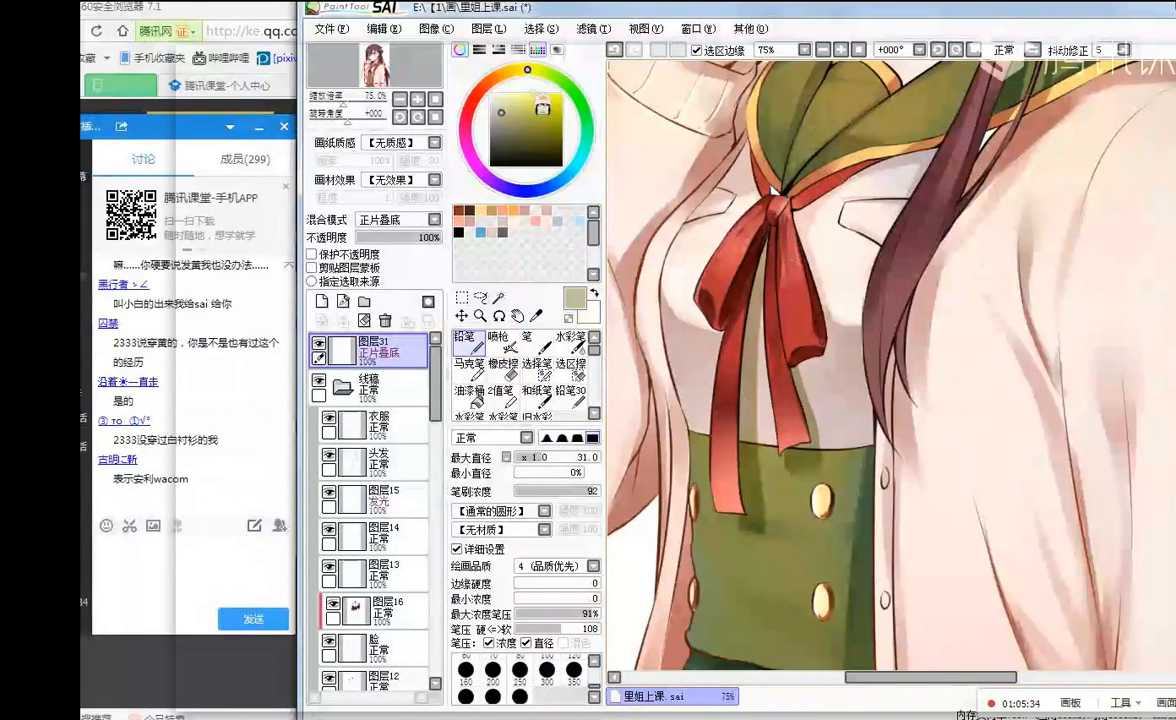
{"action": "left_click", "coordinate": [496, 77]}
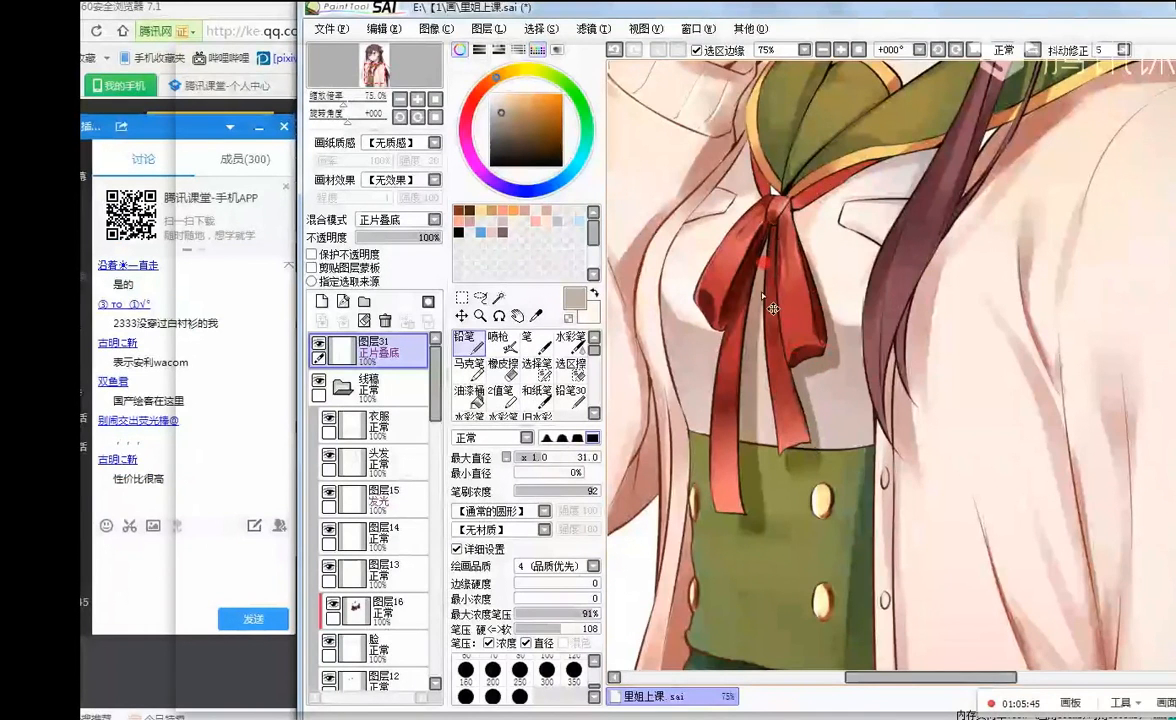
{"action": "scroll", "coordinate": [780, 225], "scroll_direction": "down", "scroll_amount": 2}
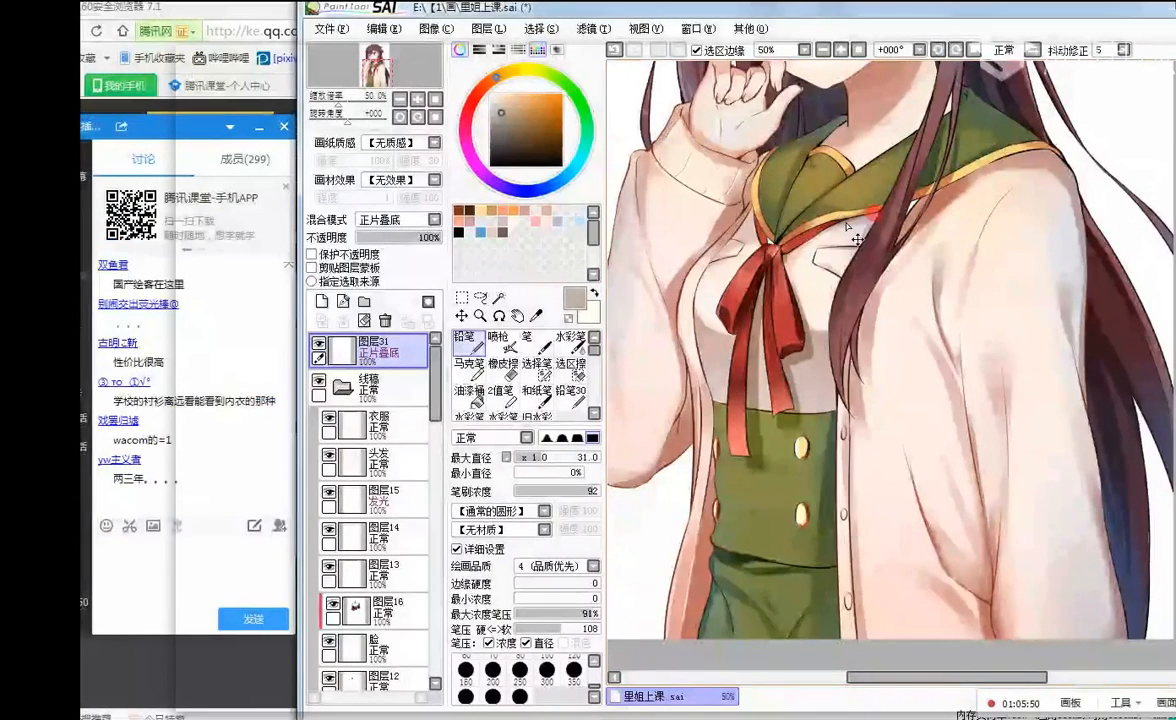
{"action": "scroll", "coordinate": [806, 242], "scroll_direction": "up", "scroll_amount": 2}
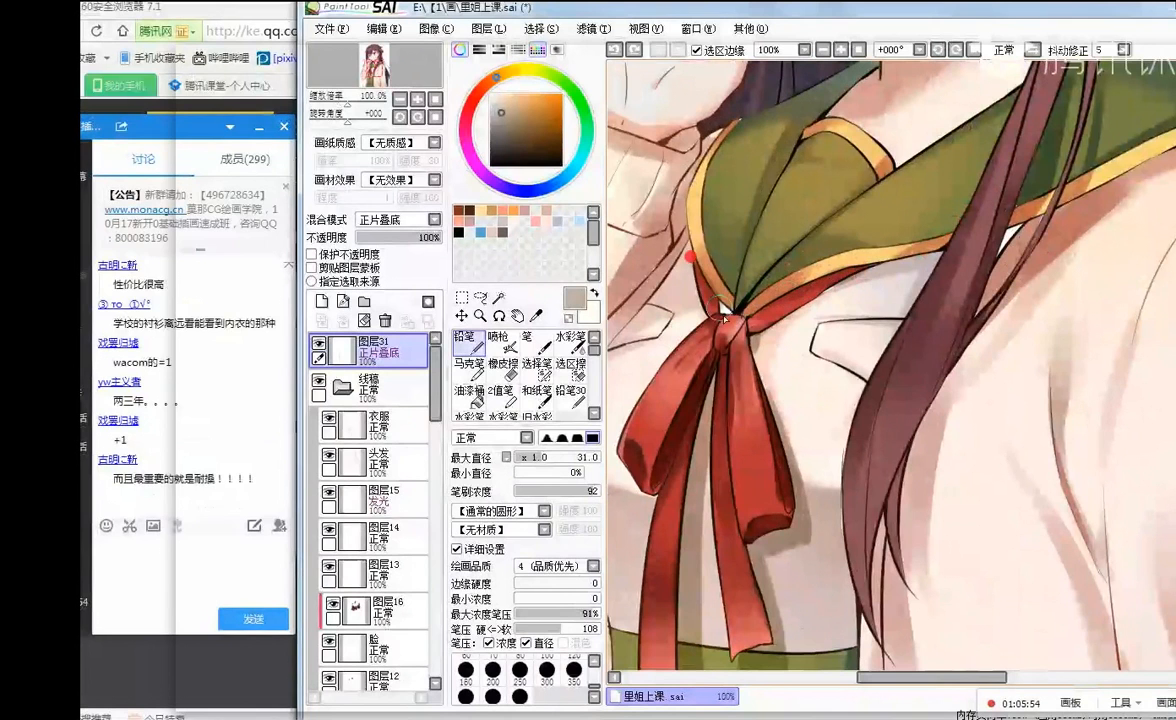
- Trim the shadow around the collar and ribbon knot with the 橡皮擦 at size 15, and mirror the canvas view
{"action": "left_click", "coordinate": [502, 364]}
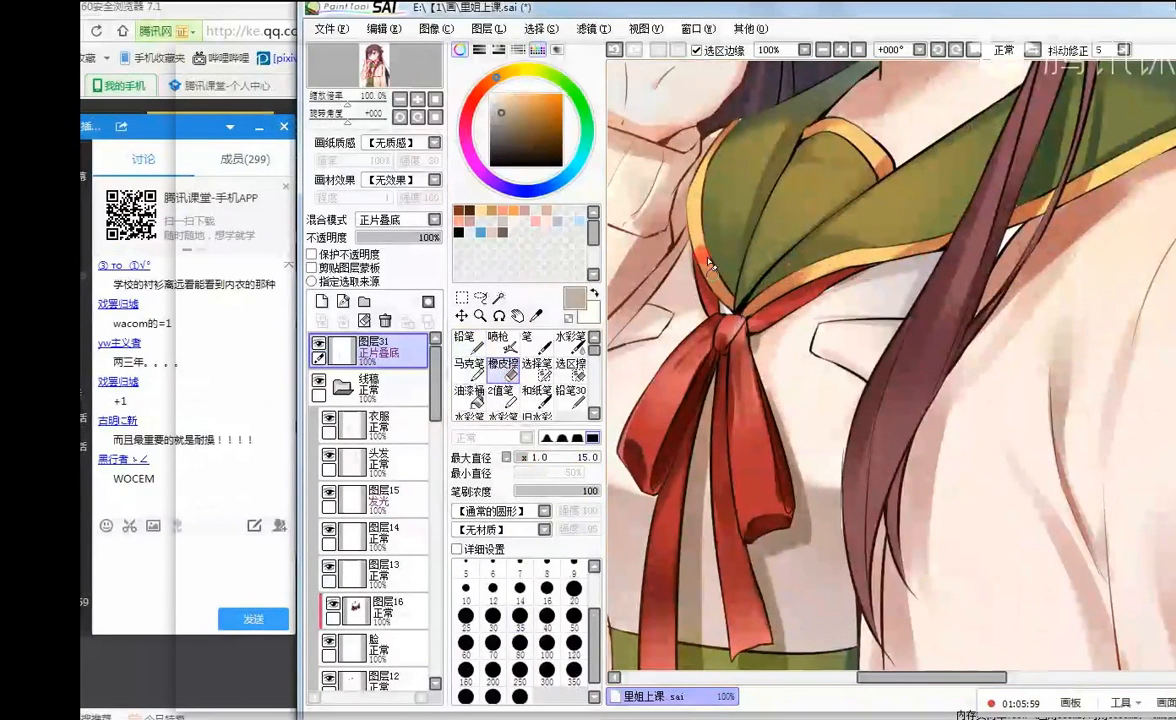
{"action": "scroll", "coordinate": [836, 225], "scroll_direction": "down", "scroll_amount": 2}
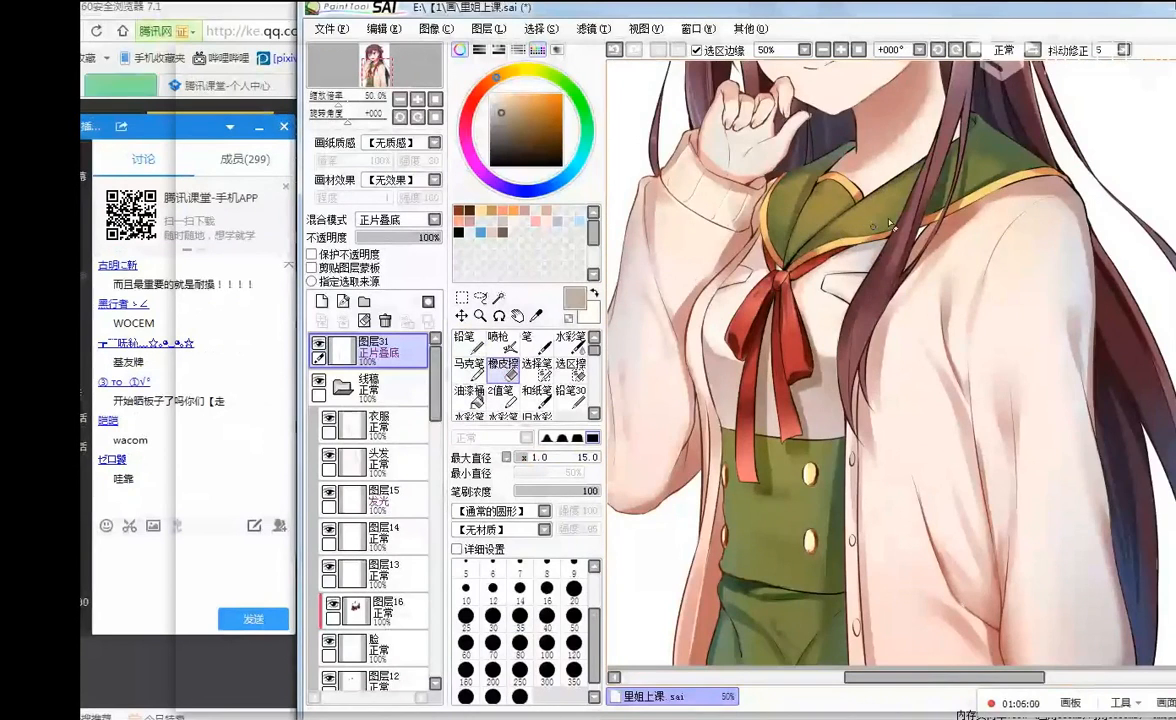
{"action": "left_click", "coordinate": [1033, 50]}
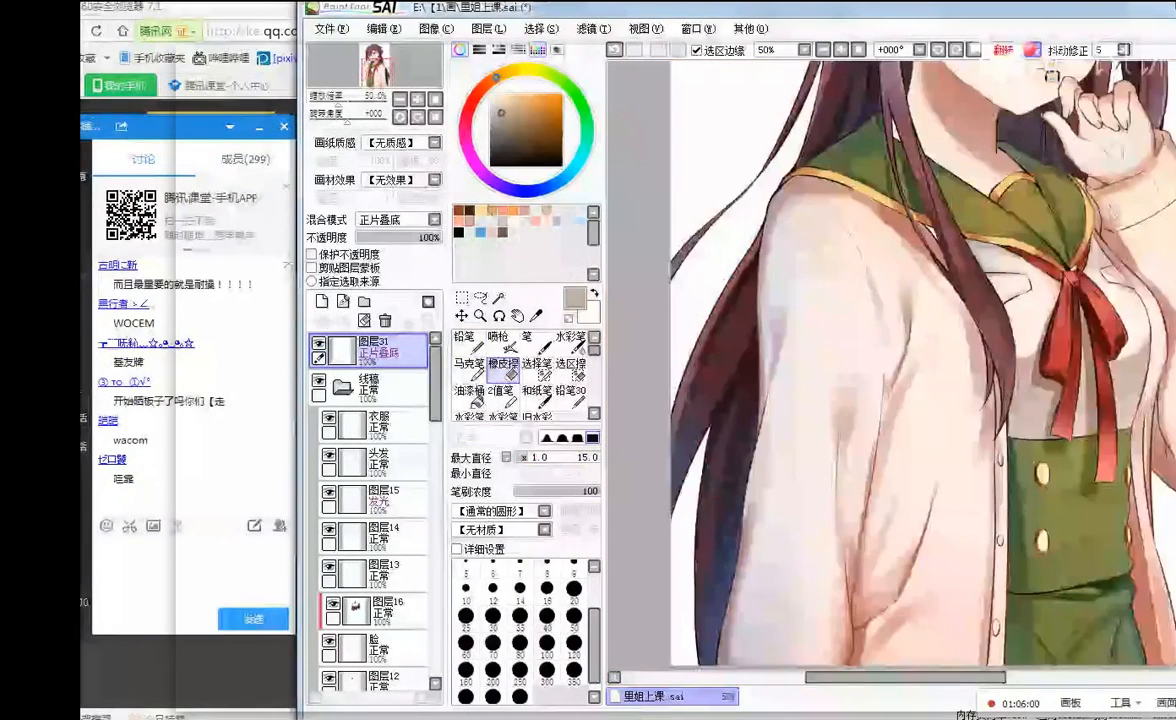
{"action": "scroll", "coordinate": [936, 304], "scroll_direction": "down", "scroll_amount": 1}
{"action": "scroll", "coordinate": [972, 312], "scroll_direction": "up", "scroll_amount": 1}
{"action": "scroll", "coordinate": [420, 389], "scroll_direction": "down", "scroll_amount": 3}
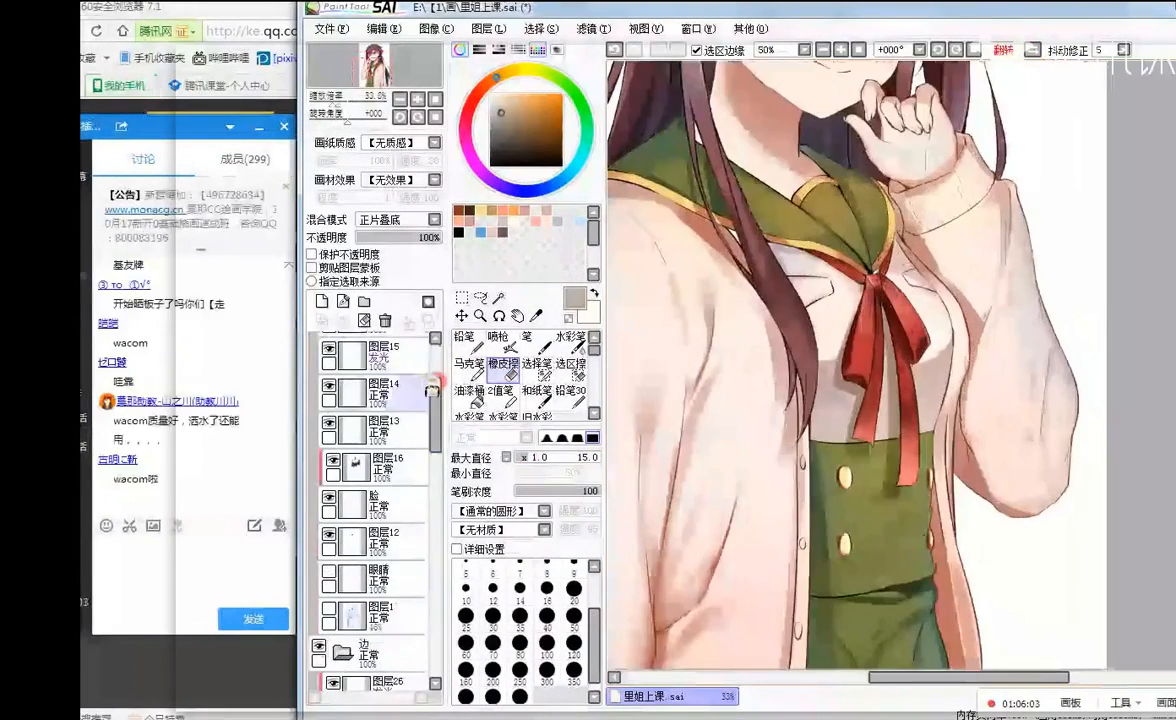
- Add a new layer above the 衣服 line-art layer, clip it with 剪贴图层蒙板, and switch to the 水彩笔
{"action": "scroll", "coordinate": [422, 400], "scroll_direction": "up", "scroll_amount": 1}
{"action": "left_click", "coordinate": [422, 408]}
{"action": "scroll", "coordinate": [420, 410], "scroll_direction": "up", "scroll_amount": 1}
{"action": "left_click", "coordinate": [402, 405]}
{"action": "left_click", "coordinate": [329, 370]}
{"action": "left_click", "coordinate": [329, 370]}
{"action": "left_click", "coordinate": [321, 301]}
{"action": "left_click", "coordinate": [311, 268]}
{"action": "left_click", "coordinate": [570, 338]}
{"action": "left_click", "coordinate": [531, 121]}
{"action": "left_click", "coordinate": [481, 88]}
{"action": "left_click", "coordinate": [555, 123]}
{"action": "left_click_drag", "start_coordinate": [868, 280], "coordinate": [879, 313]}
{"action": "key", "text": "ctrl+z"}
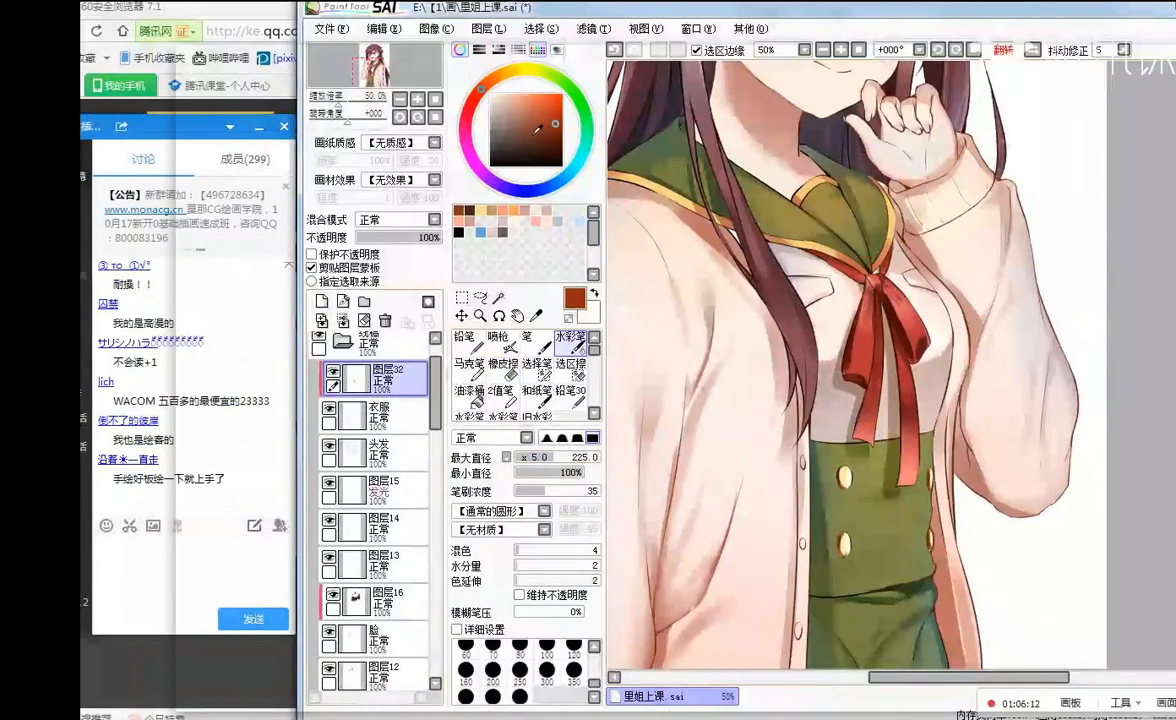
- Tint the ribbon's line art dark red with the 水彩笔 at size 225, and restore the unmirrored view
{"action": "left_click", "coordinate": [556, 140]}
{"action": "left_click", "coordinate": [467, 110]}
{"action": "left_click_drag", "start_coordinate": [910, 519], "coordinate": [862, 258]}
{"action": "left_click", "coordinate": [1033, 49]}
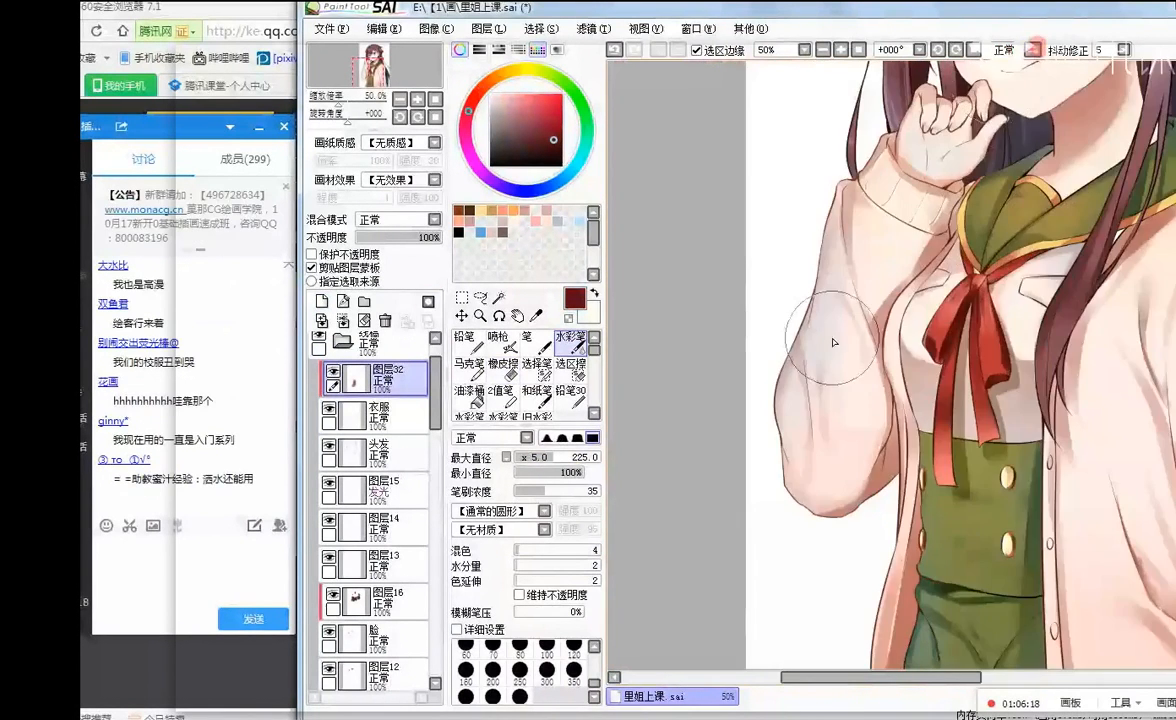
- Examine the whole figure to judge the tinted ribbon lines and the overall coloring
{"action": "scroll", "coordinate": [785, 232], "scroll_direction": "down", "scroll_amount": 2}
{"action": "scroll", "coordinate": [979, 226], "scroll_direction": "up", "scroll_amount": 1}
{"action": "left_click_drag", "start_coordinate": [893, 344], "coordinate": [789, 346]}
{"action": "scroll", "coordinate": [787, 346], "scroll_direction": "down", "scroll_amount": 1}
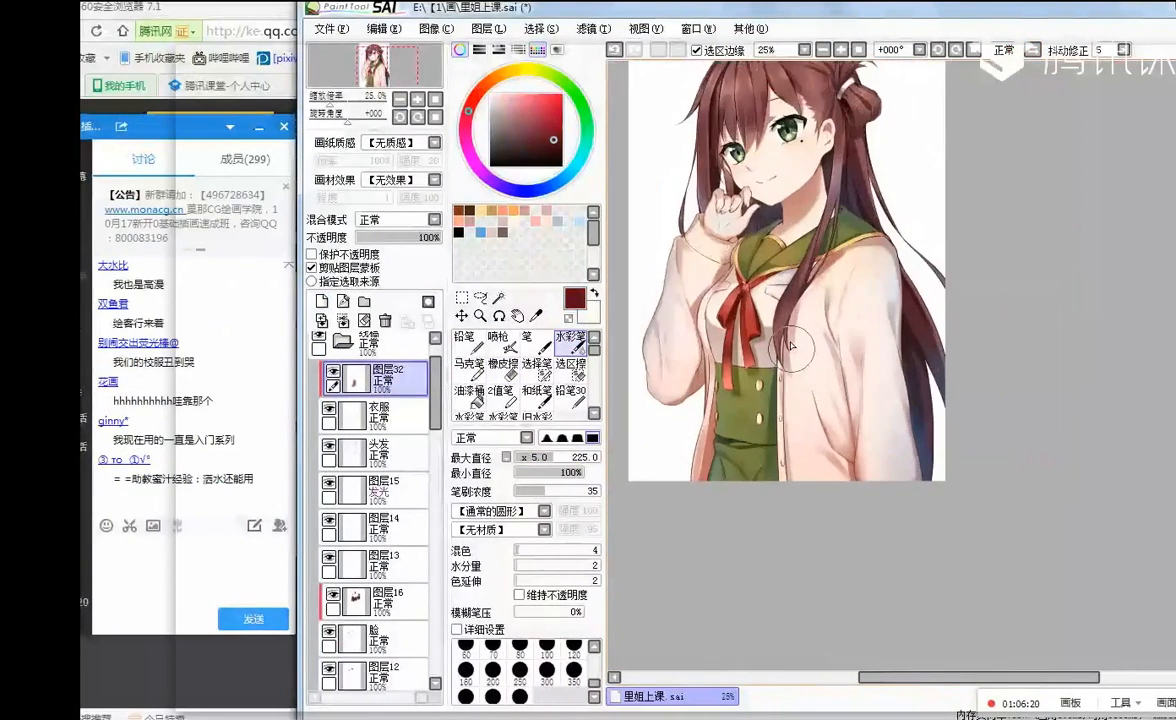
{"action": "scroll", "coordinate": [790, 345], "scroll_direction": "up", "scroll_amount": 1}
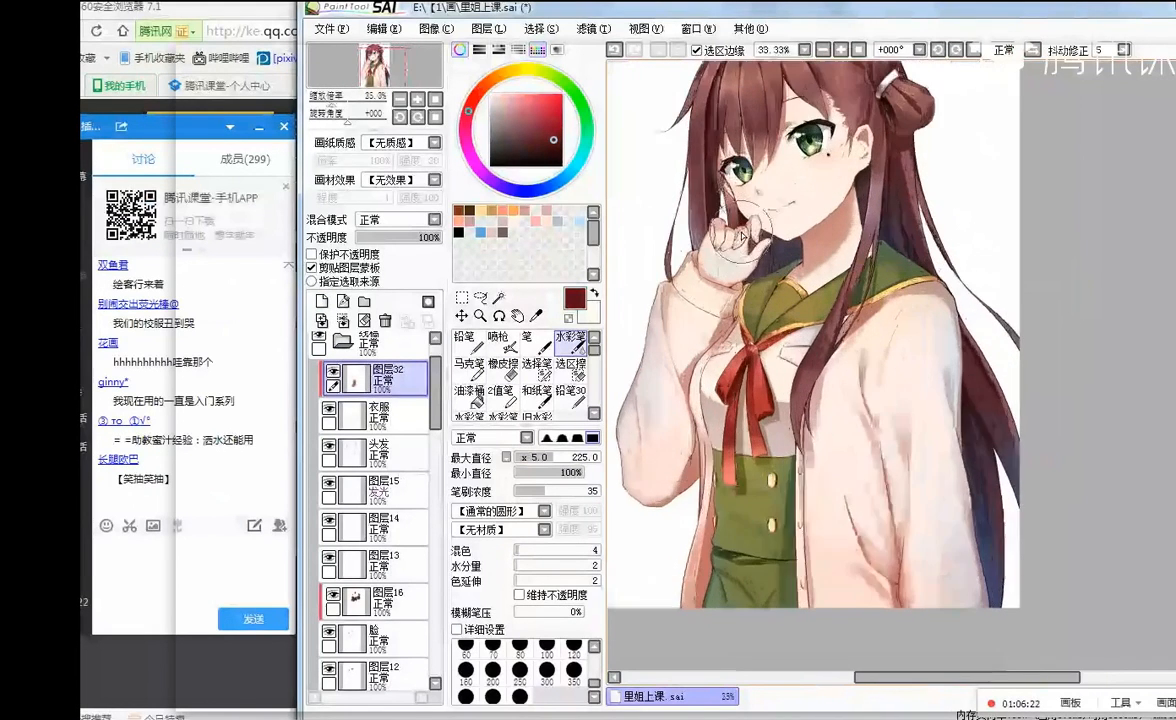
{"action": "scroll", "coordinate": [759, 258], "scroll_direction": "down", "scroll_amount": 1}
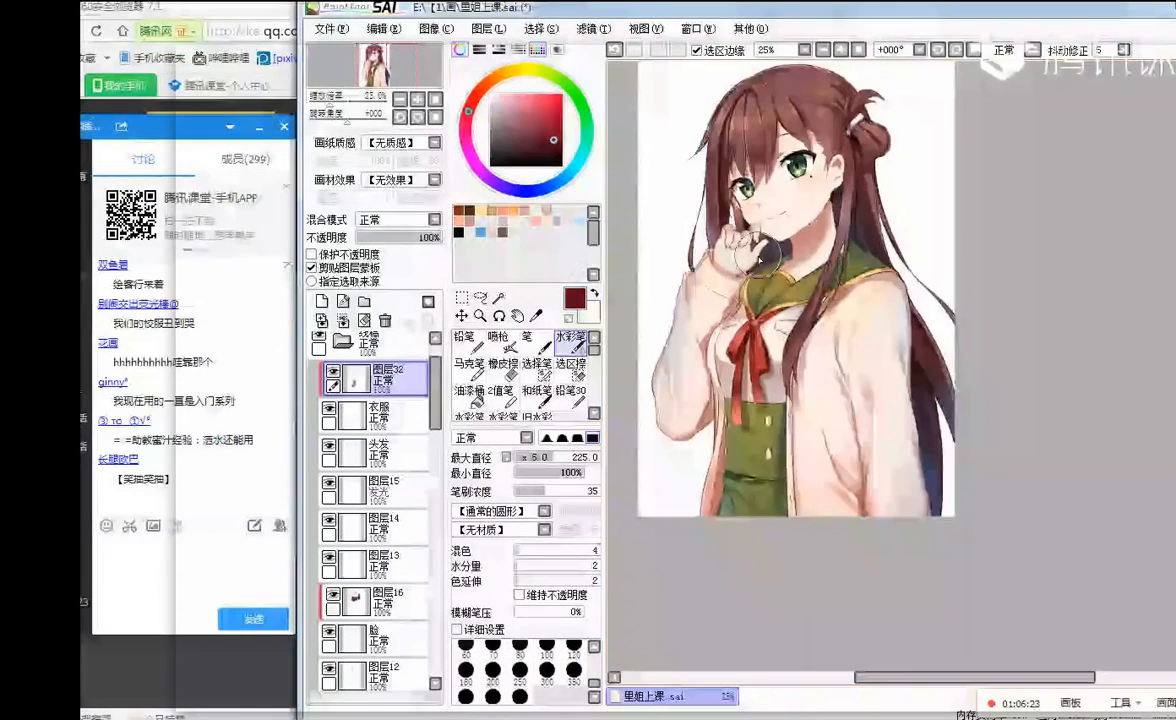
{"action": "scroll", "coordinate": [744, 291], "scroll_direction": "up", "scroll_amount": 1}
{"action": "scroll", "coordinate": [742, 290], "scroll_direction": "down", "scroll_amount": 1}
{"action": "scroll", "coordinate": [736, 290], "scroll_direction": "up", "scroll_amount": 1}
- Paint a dusty pink cast shadow below the raised sleeve's cuff on 图层7 in the 衣服 folder with the 铅笔 at size 65
{"action": "left_click_drag", "start_coordinate": [435, 392], "coordinate": [437, 540]}
{"action": "left_click", "coordinate": [404, 556]}
{"action": "scroll", "coordinate": [700, 321], "scroll_direction": "up", "scroll_amount": 1}
{"action": "left_click", "coordinate": [740, 314], "text": "alt"}
{"action": "left_click", "coordinate": [403, 577]}
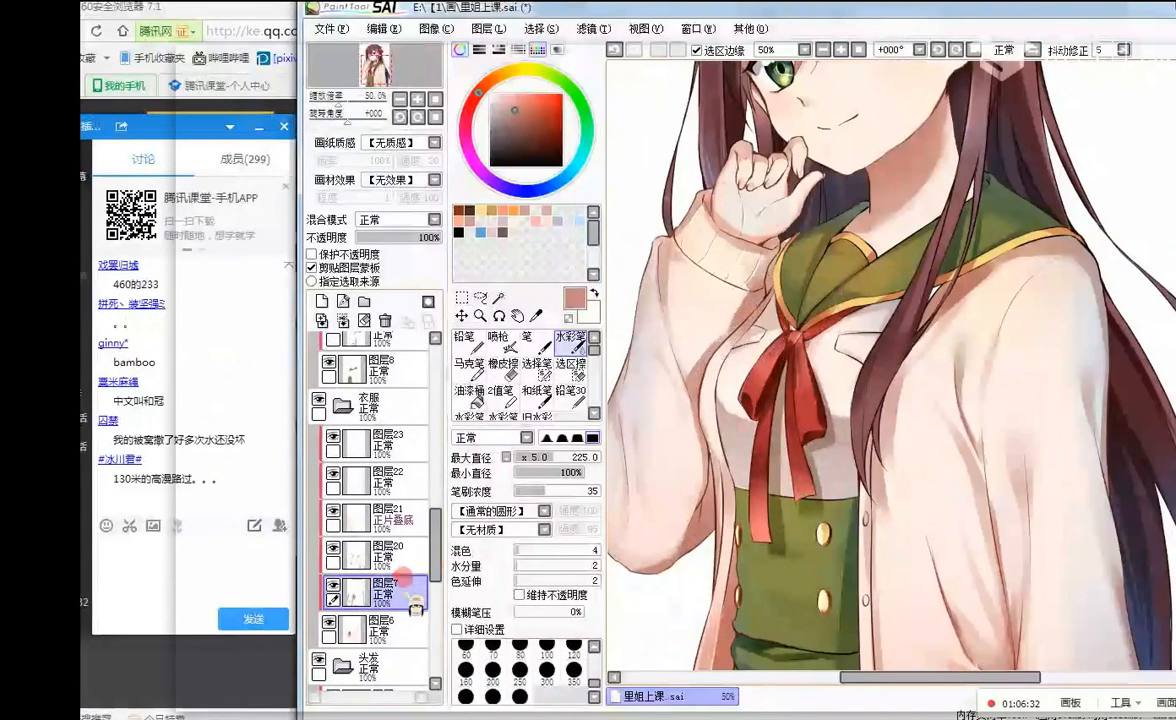
{"action": "left_click", "coordinate": [464, 337]}
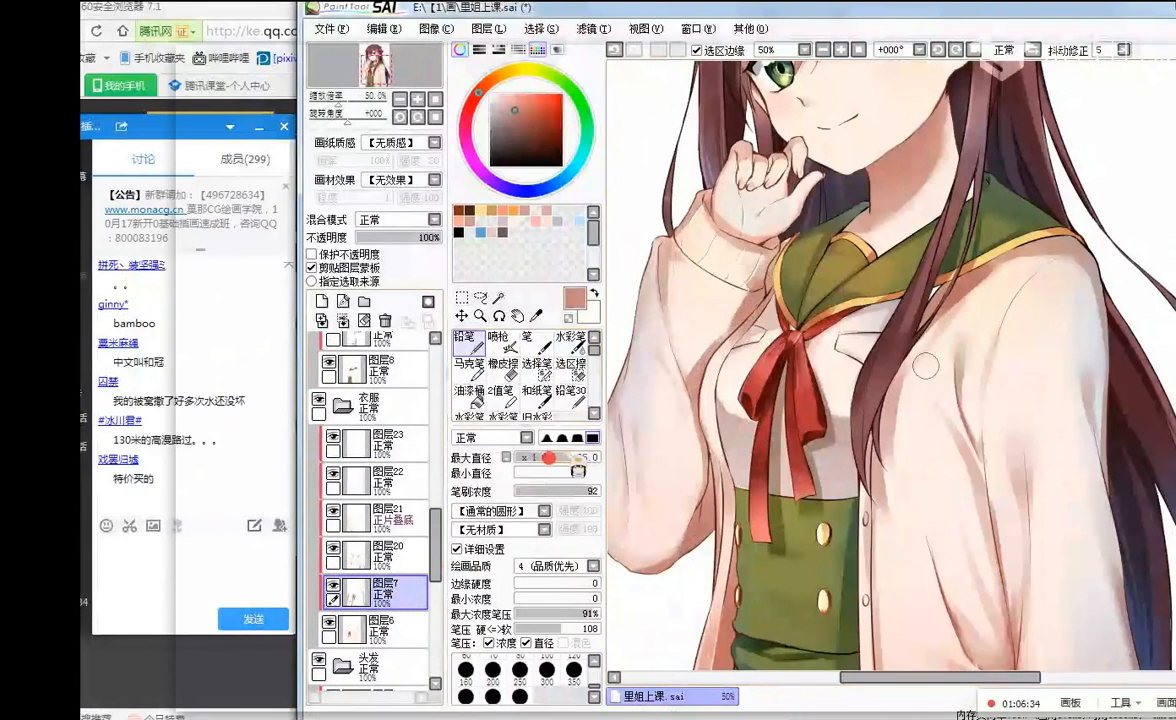
{"action": "left_click_drag", "start_coordinate": [744, 298], "coordinate": [709, 323]}
{"action": "right_click", "coordinate": [699, 300]}
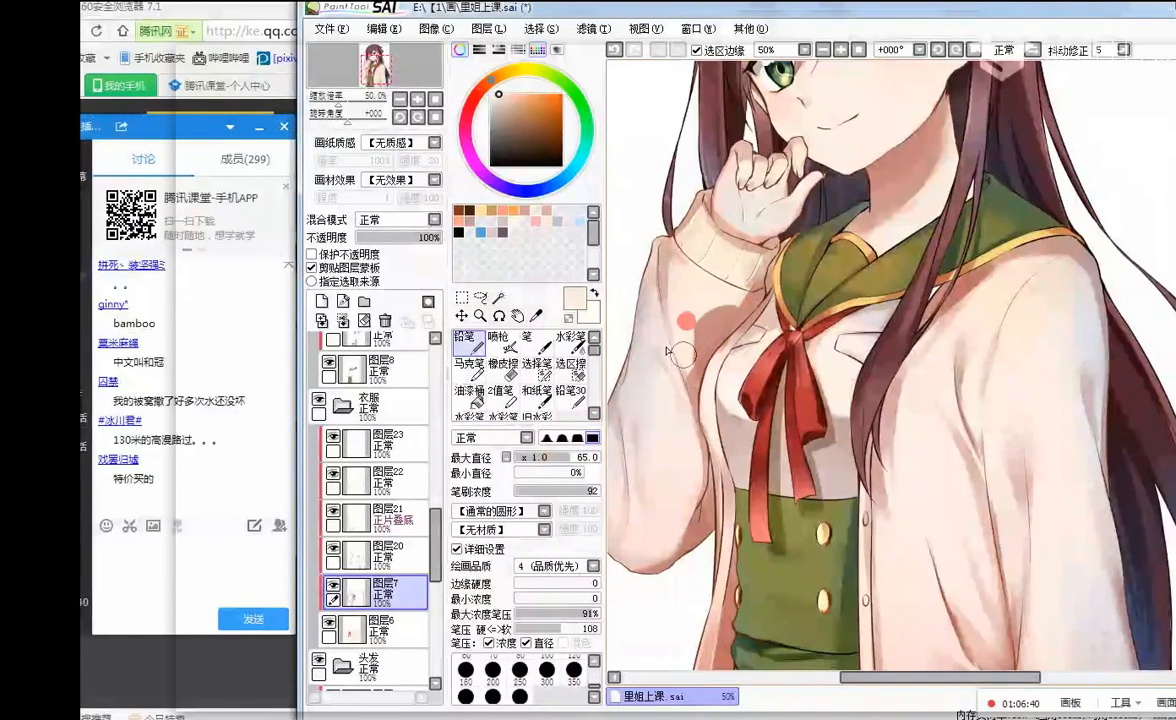
- Switch to the 马克笔 with 混色 43 and 色延伸 48, test it on the sleeve shadow, and undo the strokes
{"action": "left_click", "coordinate": [466, 369]}
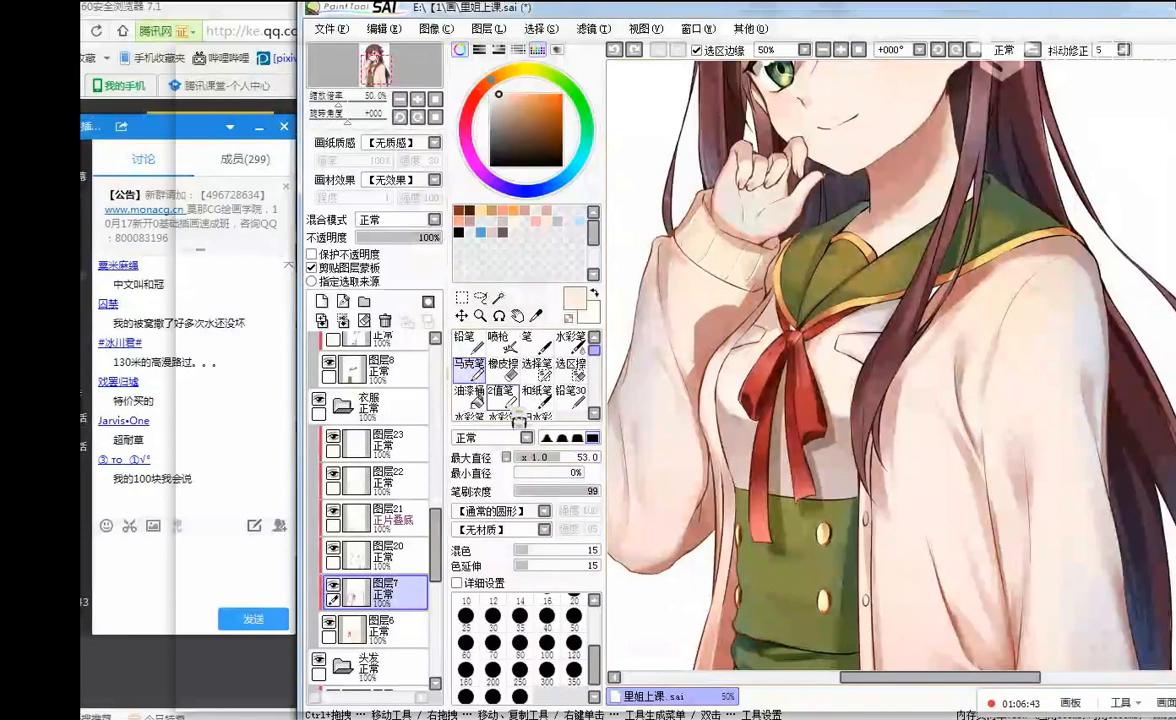
{"action": "left_click", "coordinate": [550, 550]}
{"action": "left_click", "coordinate": [555, 565]}
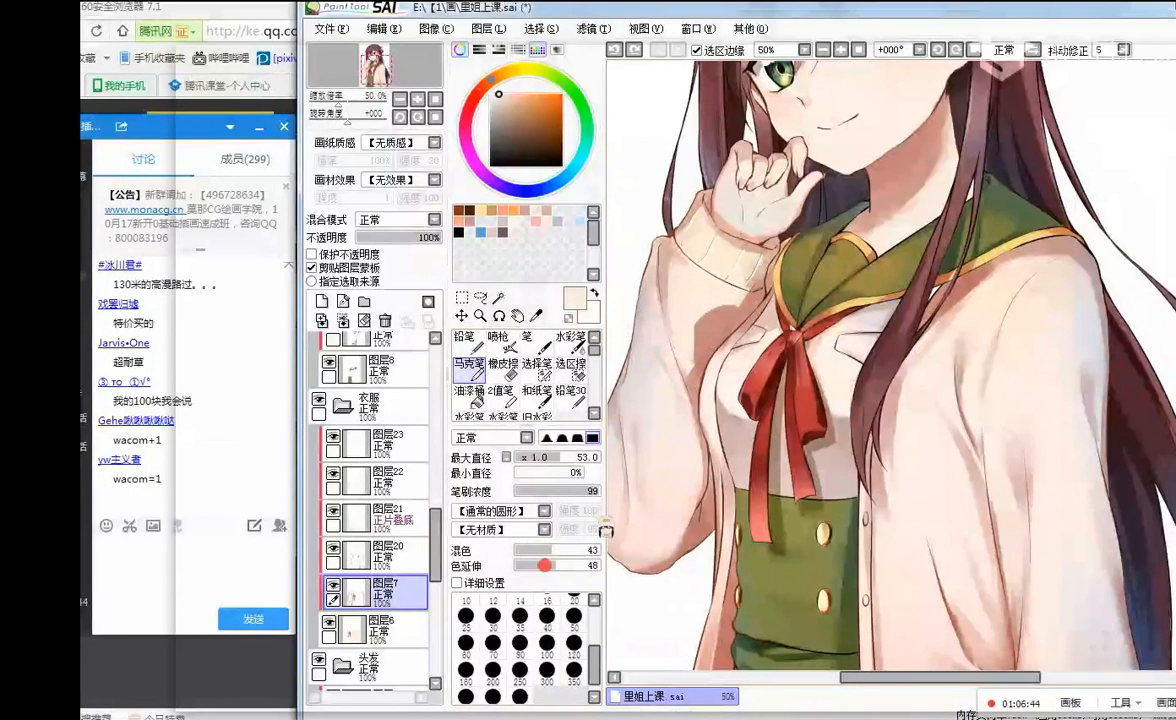
{"action": "left_click", "coordinate": [717, 311]}
{"action": "key", "text": "ctrl+z"}
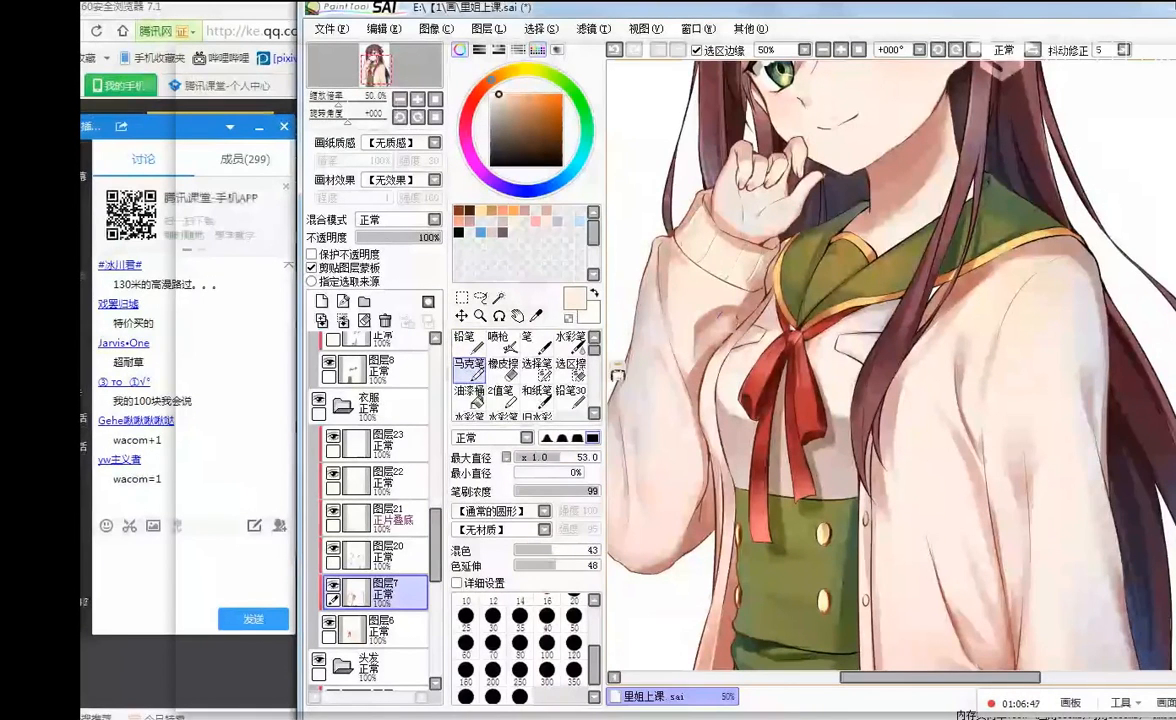
{"action": "right_click", "coordinate": [704, 332]}
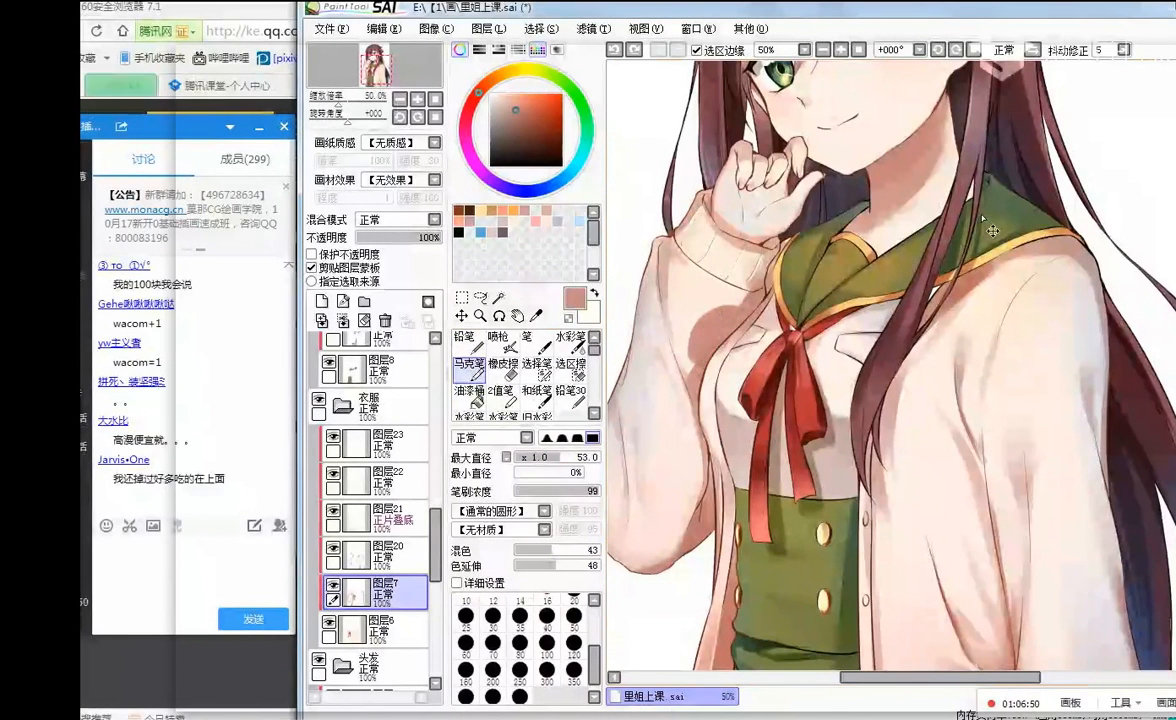
{"action": "key", "text": "ctrl+z"}
- Paint and reshape the raised sleeve's cast shadow on 图层23 with the 马克笔 at size 53, using sampled cream and dusty pink
{"action": "left_click", "coordinate": [383, 445]}
{"action": "mouse_move", "coordinate": [704, 350]}
{"action": "left_mouse_down"}
{"action": "mouse_move", "coordinate": [715, 321]}
{"action": "mouse_move", "coordinate": [732, 311]}
{"action": "mouse_move", "coordinate": [701, 352]}
{"action": "mouse_move", "coordinate": [744, 298]}
{"action": "left_mouse_up"}
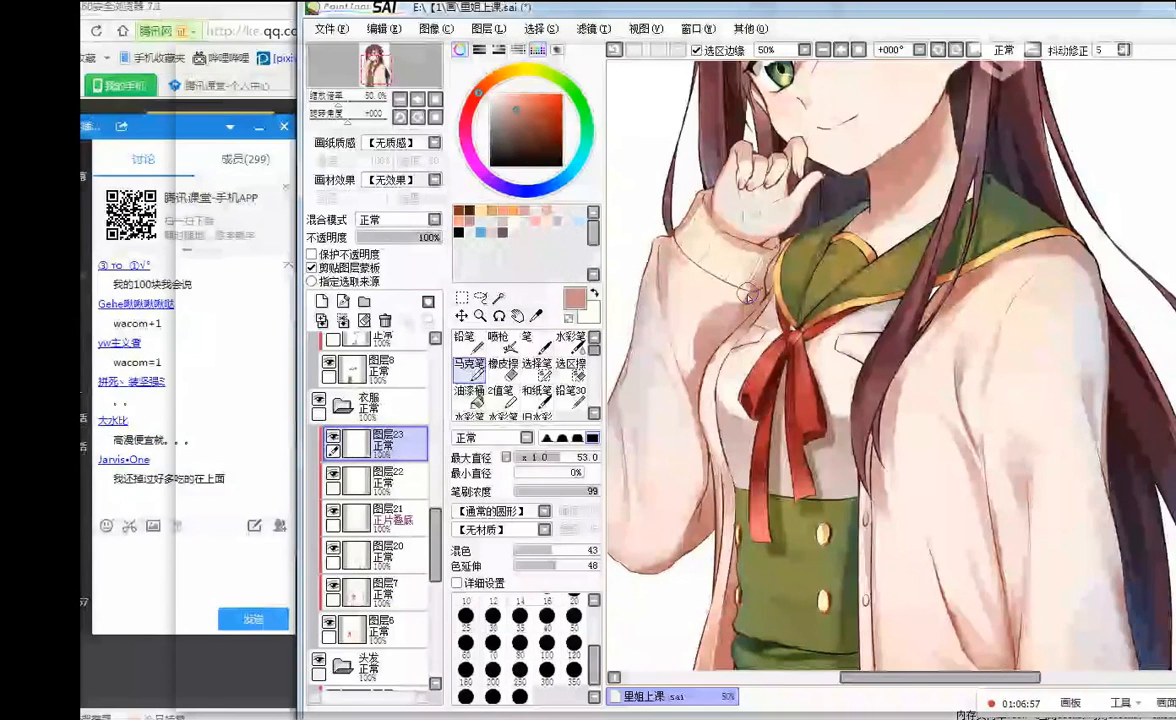
{"action": "left_click", "coordinate": [714, 326], "text": "alt"}
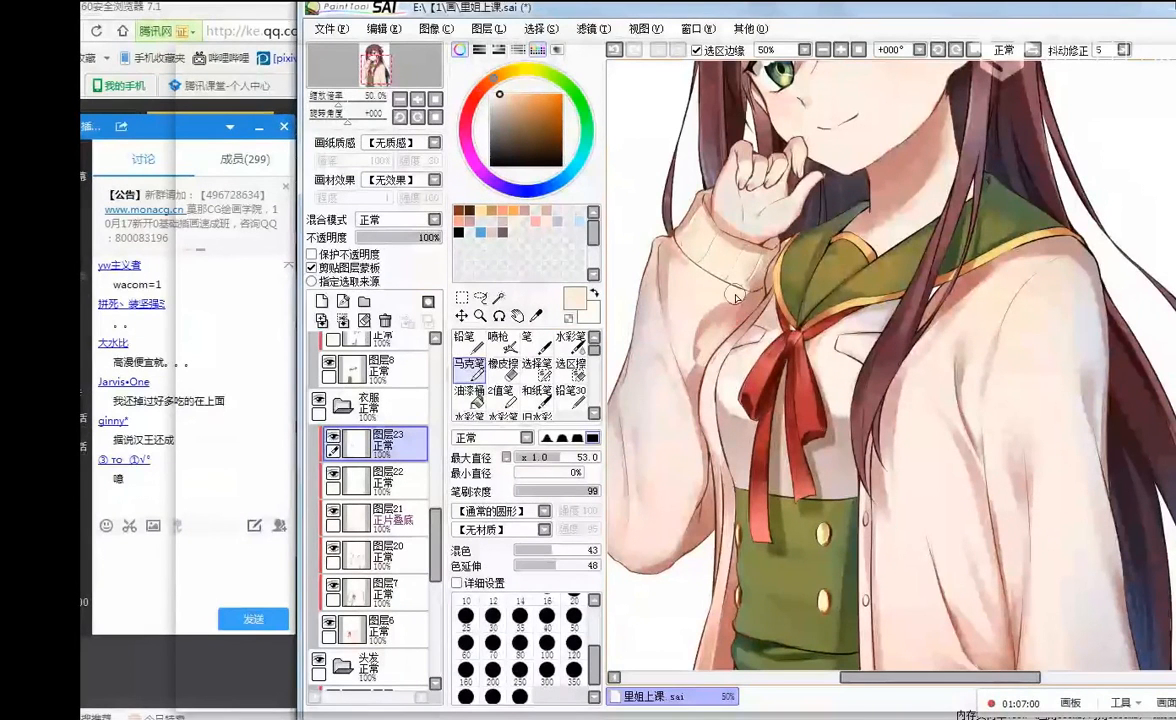
{"action": "left_click", "coordinate": [746, 308], "text": "alt"}
{"action": "mouse_move", "coordinate": [720, 313]}
{"action": "left_mouse_down"}
{"action": "mouse_move", "coordinate": [702, 365]}
{"action": "mouse_move", "coordinate": [727, 323]}
{"action": "mouse_move", "coordinate": [701, 381]}
{"action": "left_mouse_up"}
{"action": "key", "text": "ctrl+z"}
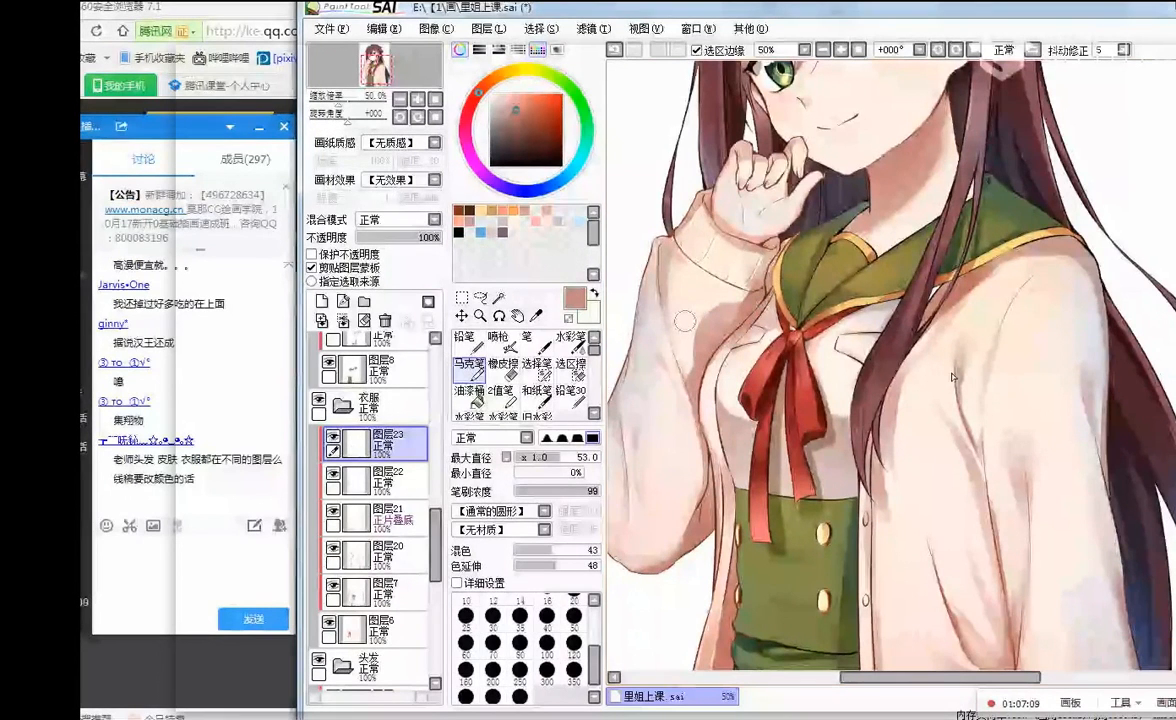
- Mix a saturated reddish brown and accent the edge of the sleeve shadow with the 马克笔 at size 19
{"action": "right_click", "coordinate": [655, 288]}
{"action": "left_click_drag", "start_coordinate": [510, 105], "coordinate": [523, 110]}
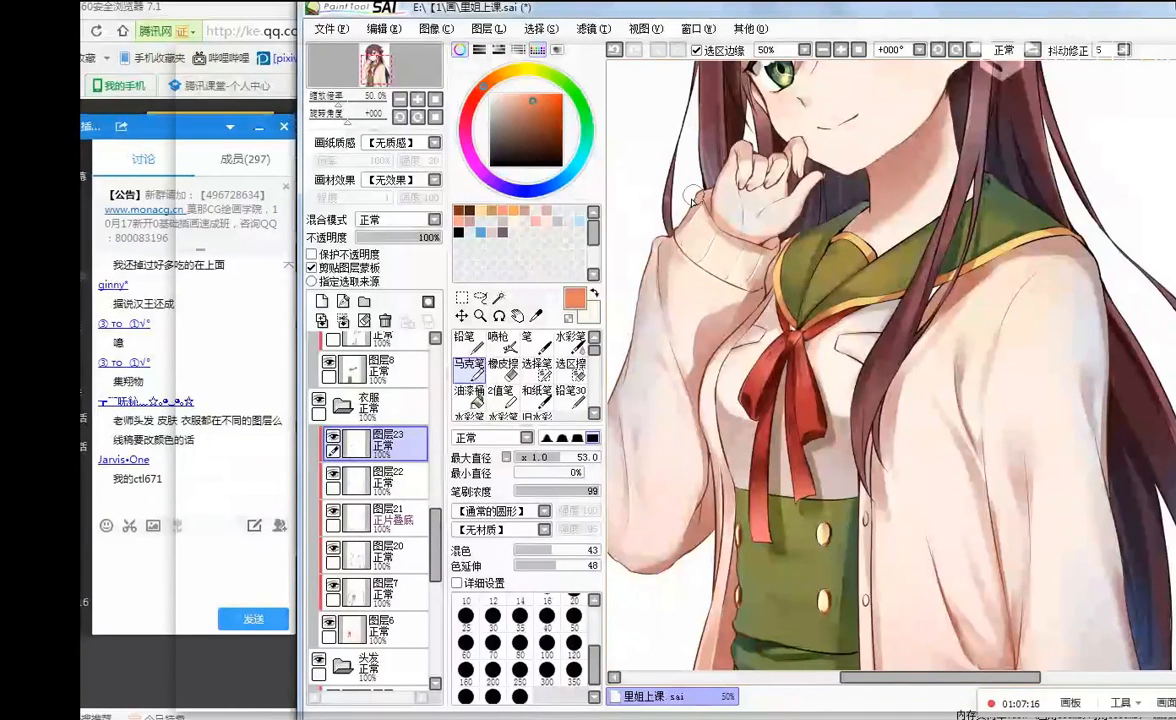
{"action": "left_click", "coordinate": [529, 456]}
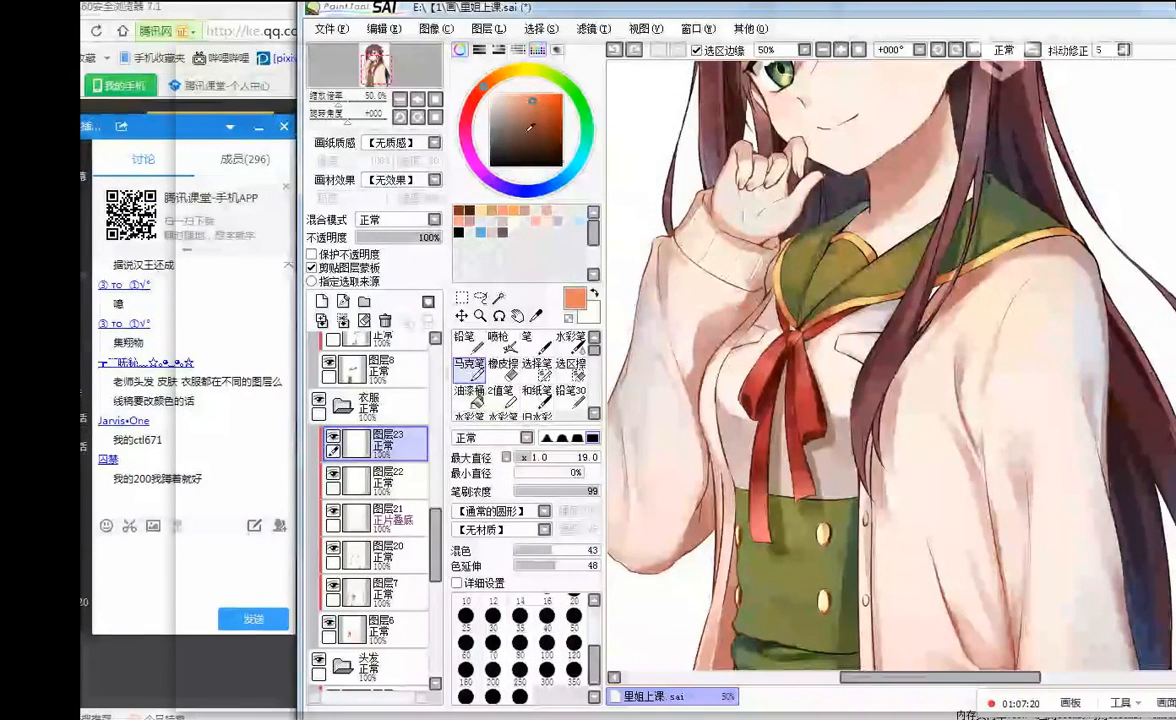
{"action": "left_click", "coordinate": [548, 124]}
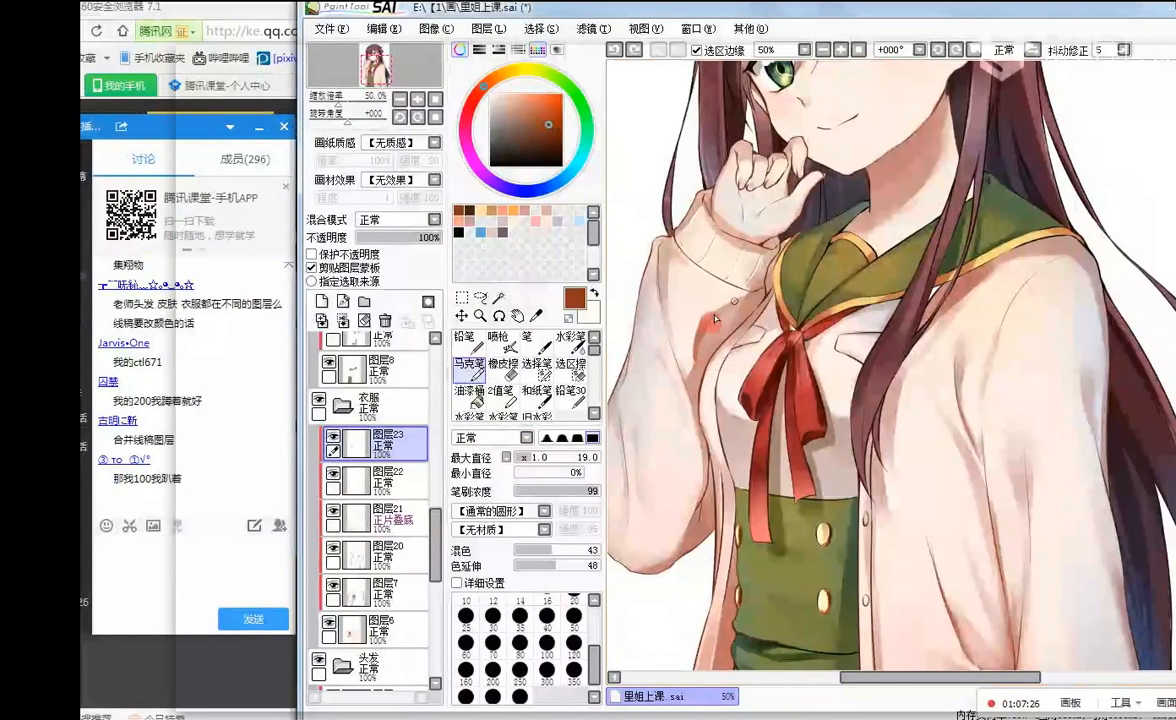
{"action": "key", "text": "Page_Down"}
{"action": "key", "text": "Page_Down"}
- Mirror the canvas view and refine the sleeve shadow's edge with sampled cream using the 马克笔 at size 19
{"action": "left_click", "coordinate": [1035, 52]}
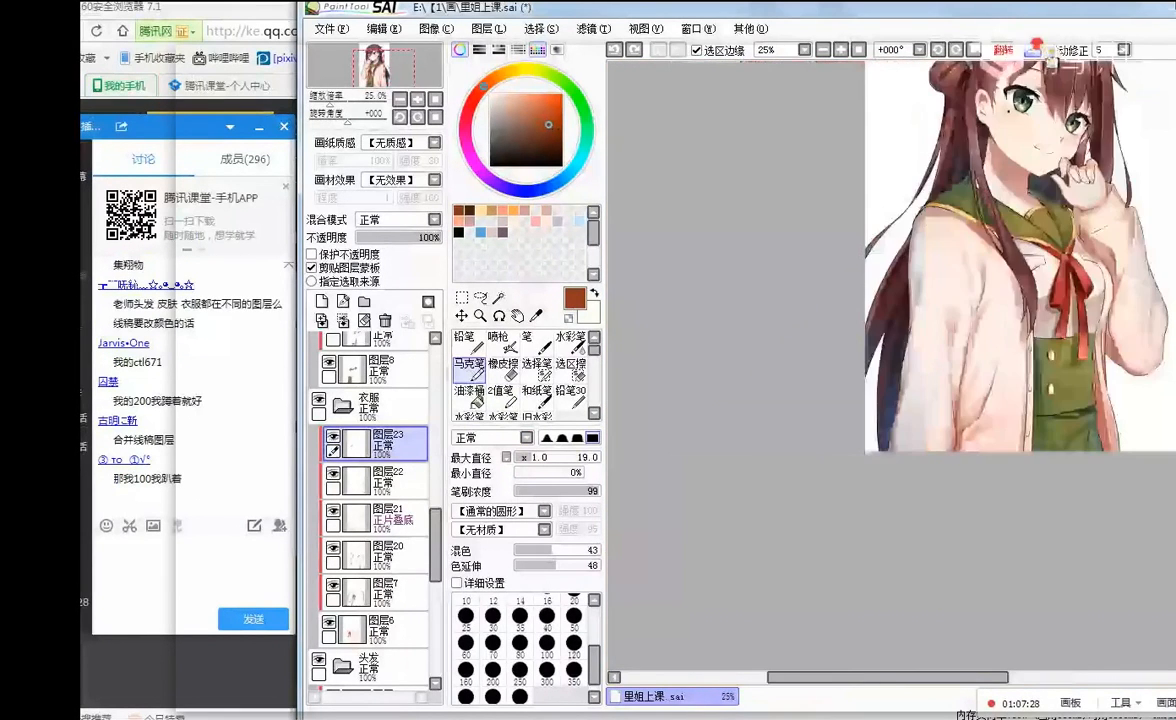
{"action": "scroll", "coordinate": [1140, 256], "scroll_direction": "up", "scroll_amount": 3}
{"action": "scroll", "coordinate": [910, 231], "scroll_direction": "up", "scroll_amount": 1}
{"action": "right_click", "coordinate": [865, 264]}
{"action": "mouse_move", "coordinate": [865, 264]}
{"action": "left_mouse_down"}
{"action": "mouse_move", "coordinate": [819, 238]}
{"action": "mouse_move", "coordinate": [851, 280]}
{"action": "left_mouse_up"}
{"action": "left_click_drag", "start_coordinate": [808, 235], "coordinate": [850, 273]}
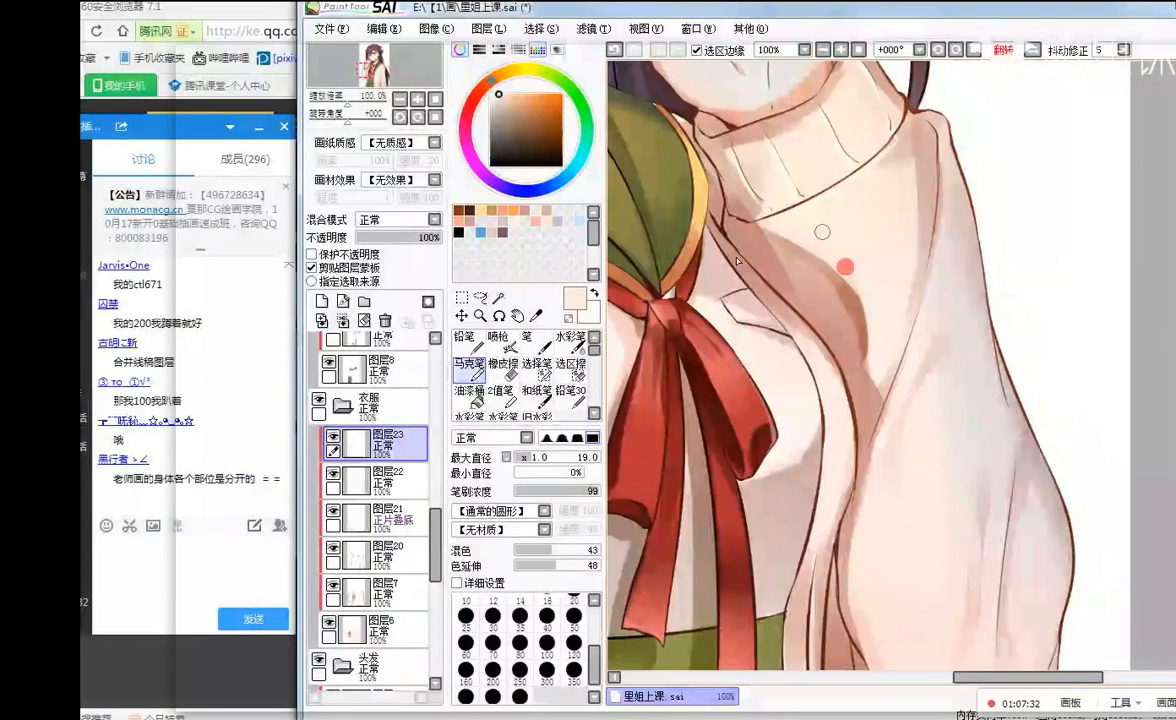
- Soften the sleeve shadow's edge with the 模糊 brush at size 55, and restore the unmirrored view
{"action": "key", "text": "b"}
{"action": "scroll", "coordinate": [950, 80], "scroll_direction": "down", "scroll_amount": 3}
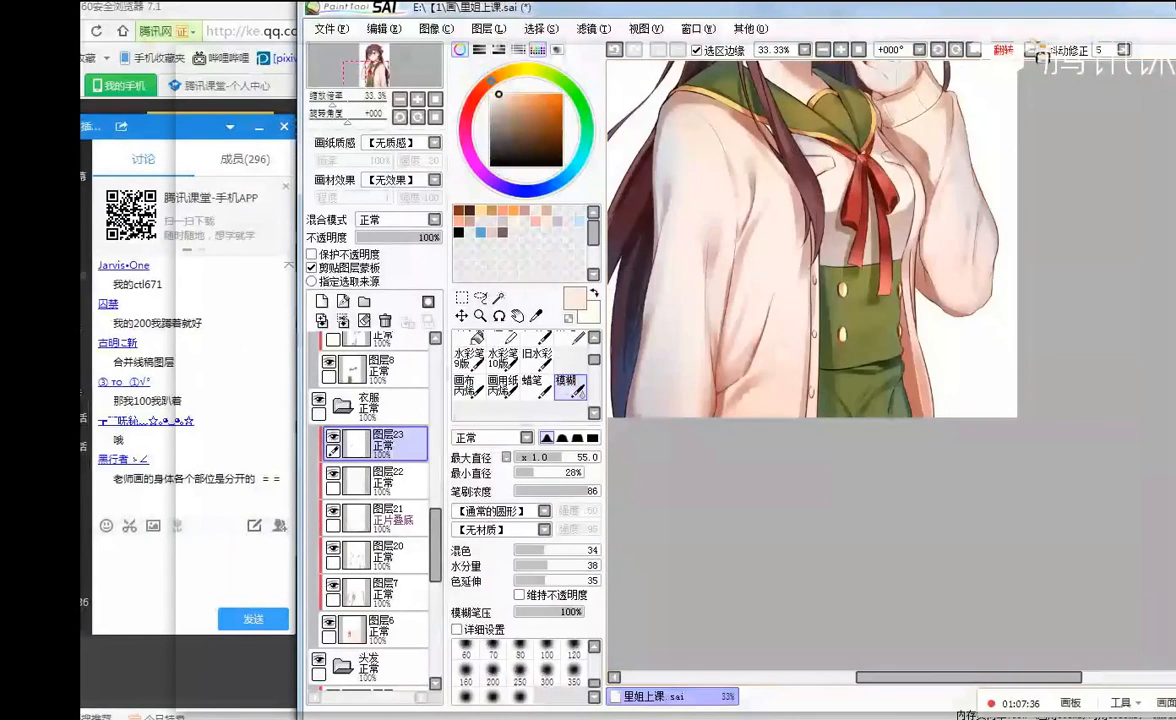
{"action": "left_click", "coordinate": [1006, 49]}
{"action": "scroll", "coordinate": [1064, 76], "scroll_direction": "up", "scroll_amount": 1}
{"action": "scroll", "coordinate": [1064, 76], "scroll_direction": "down", "scroll_amount": 2}
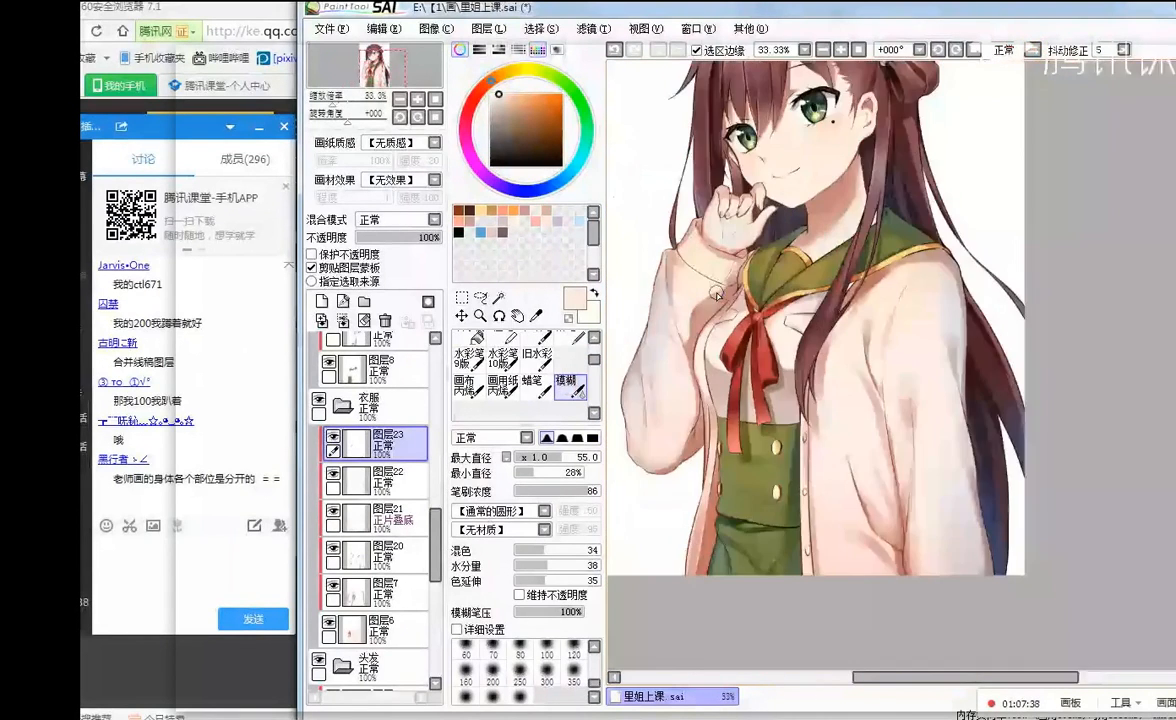
- Touch up the raised sleeve's cast shadow below the cuff with sampled dusty brown using the 马克笔 at size 19
{"action": "scroll", "coordinate": [1064, 76], "scroll_direction": "up", "scroll_amount": 2}
{"action": "left_click", "coordinate": [643, 295], "text": "alt"}
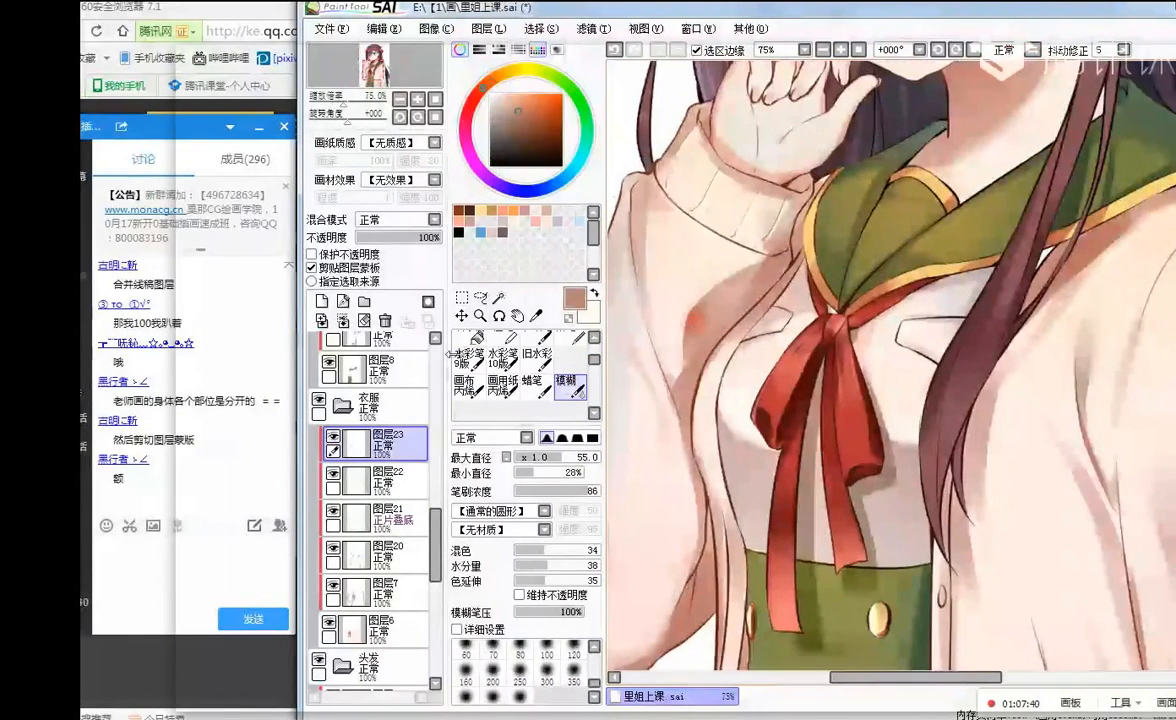
{"action": "key", "text": "n"}
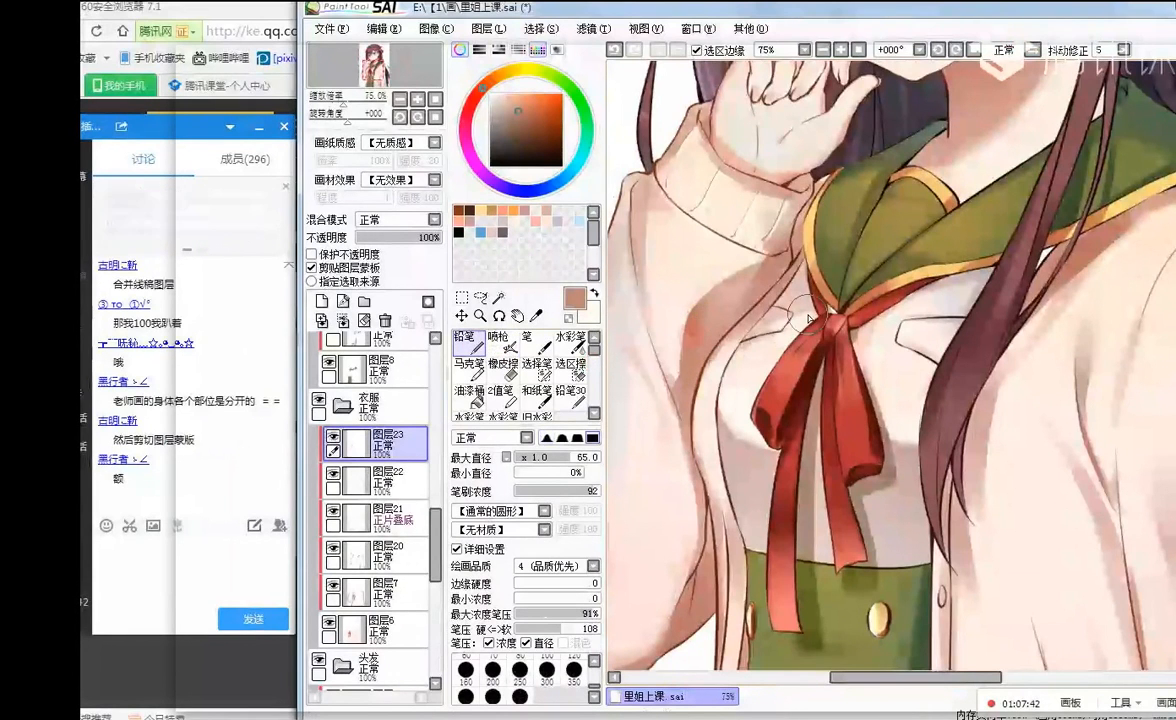
{"action": "scroll", "coordinate": [808, 318], "scroll_direction": "down", "scroll_amount": 3}
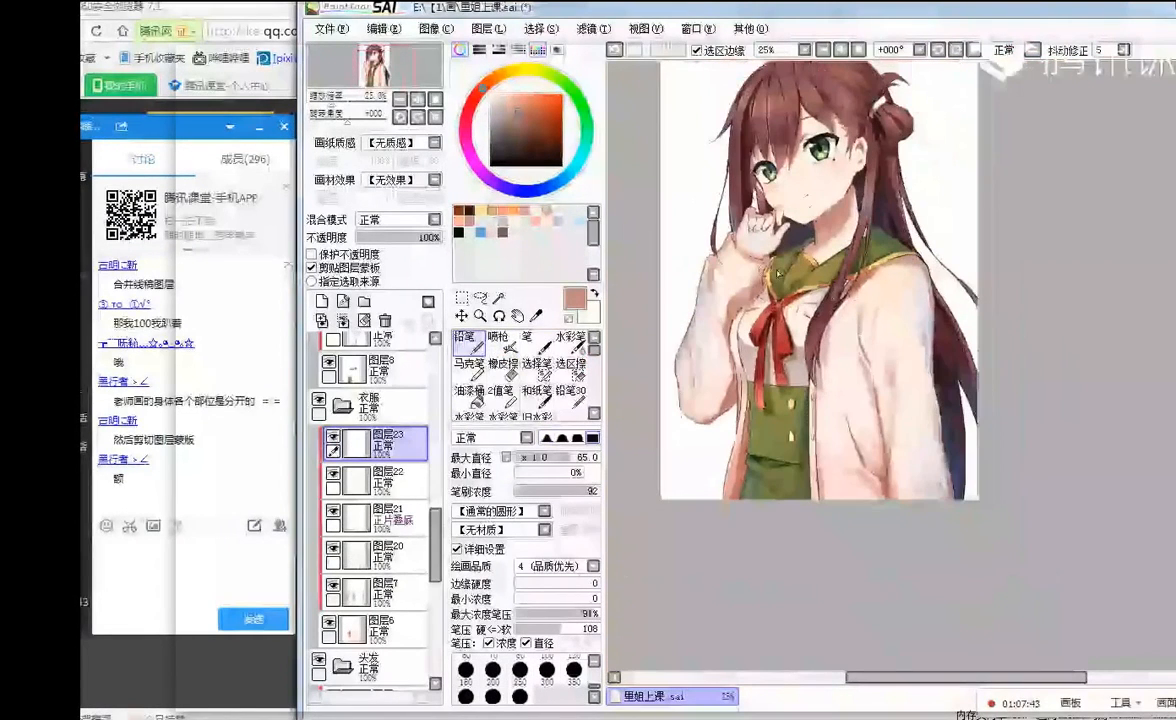
{"action": "scroll", "coordinate": [763, 274], "scroll_direction": "up", "scroll_amount": 2}
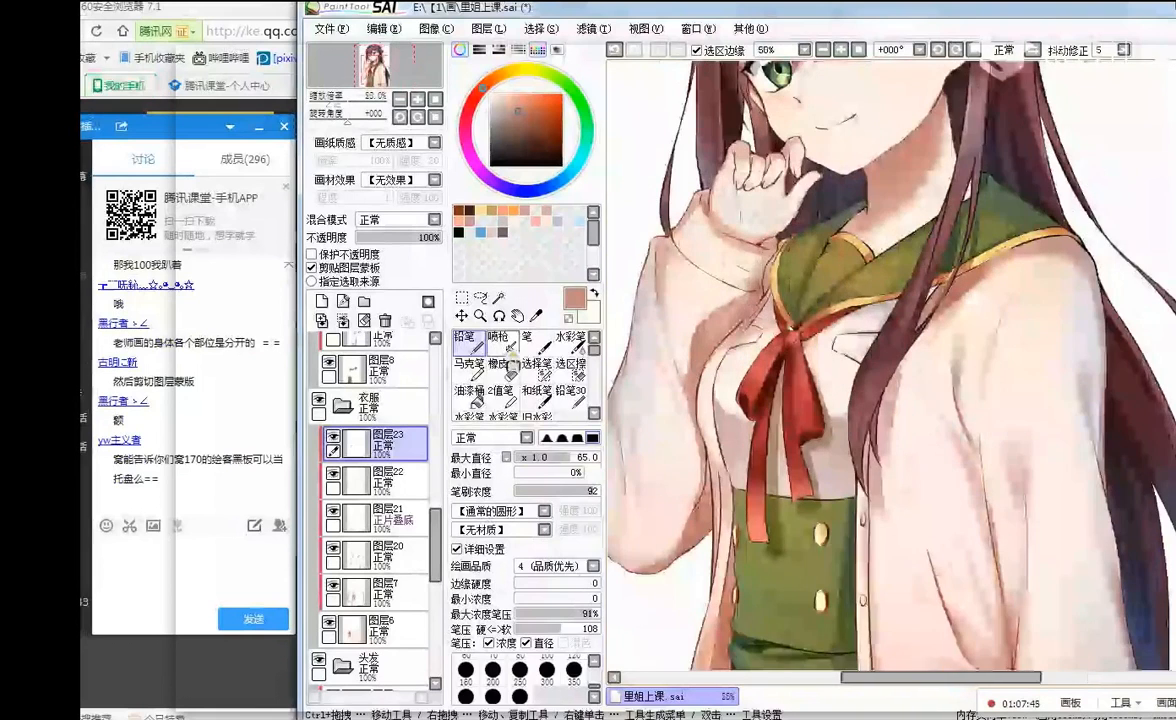
{"action": "left_click", "coordinate": [500, 342]}
{"action": "left_click", "coordinate": [469, 369]}
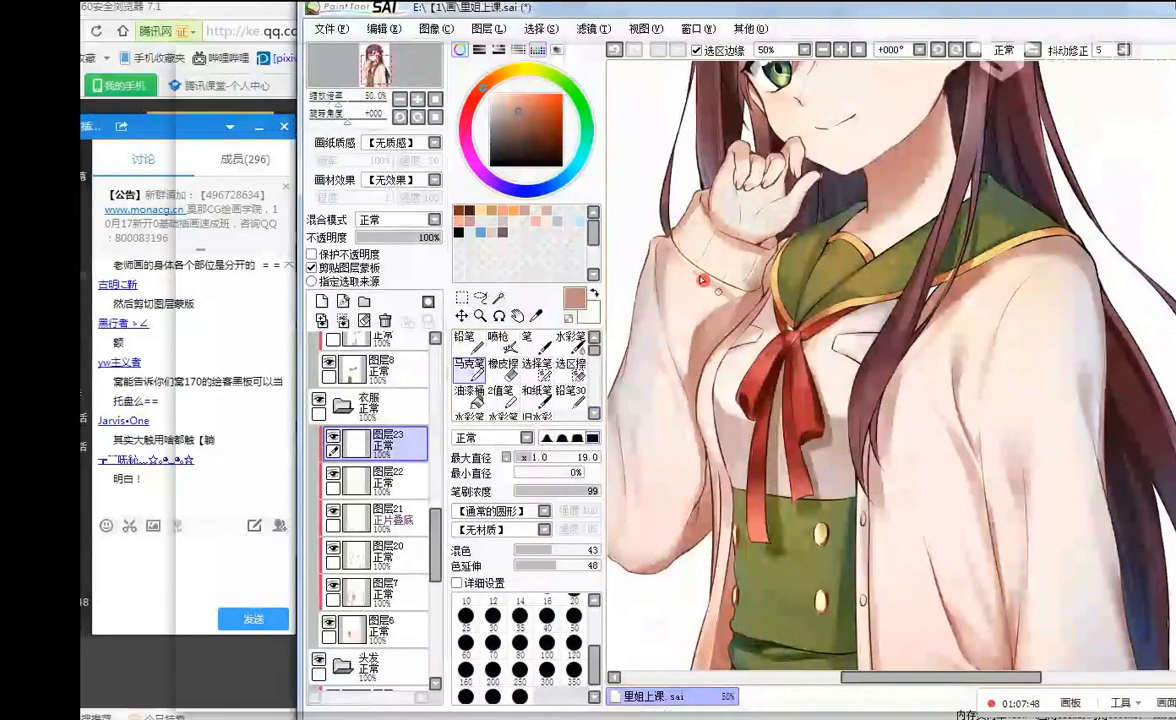
{"action": "scroll", "coordinate": [785, 214], "scroll_direction": "down", "scroll_amount": 2}
{"action": "scroll", "coordinate": [825, 175], "scroll_direction": "up", "scroll_amount": 1}
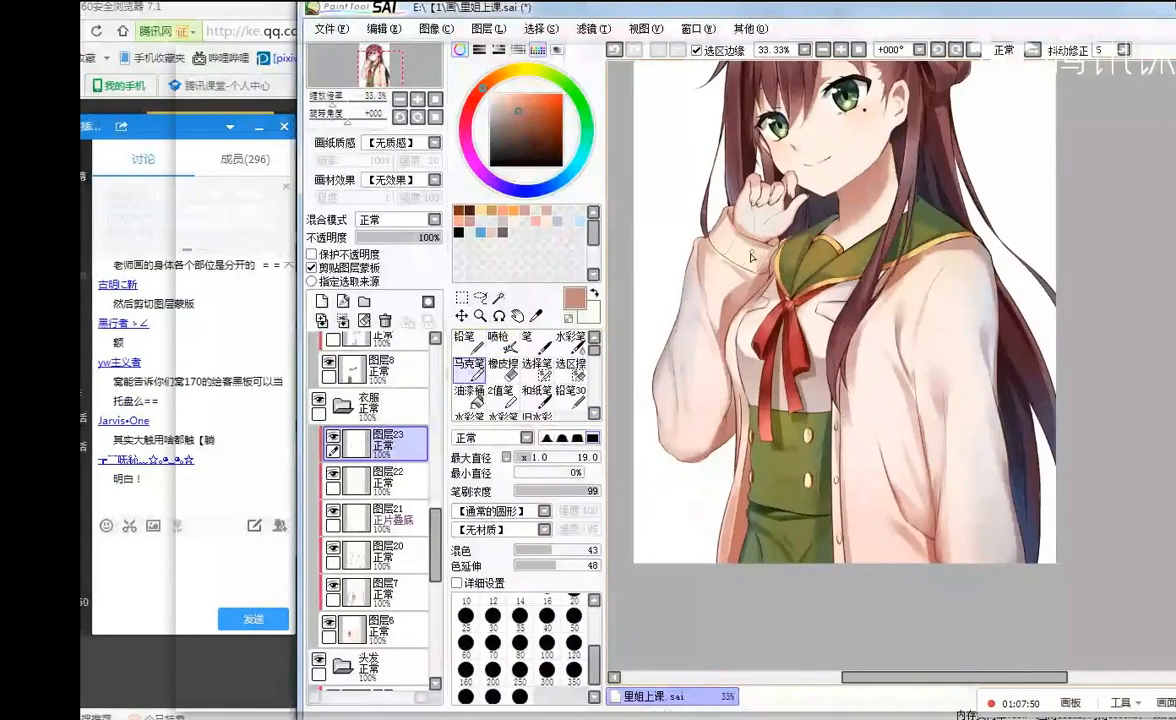
- Check the whole illustration in a mirrored view, restore the normal view, and inspect the raised hand
{"action": "left_click", "coordinate": [1032, 49]}
{"action": "scroll", "coordinate": [1160, 247], "scroll_direction": "up", "scroll_amount": 1}
{"action": "scroll", "coordinate": [1160, 247], "scroll_direction": "down", "scroll_amount": 2}
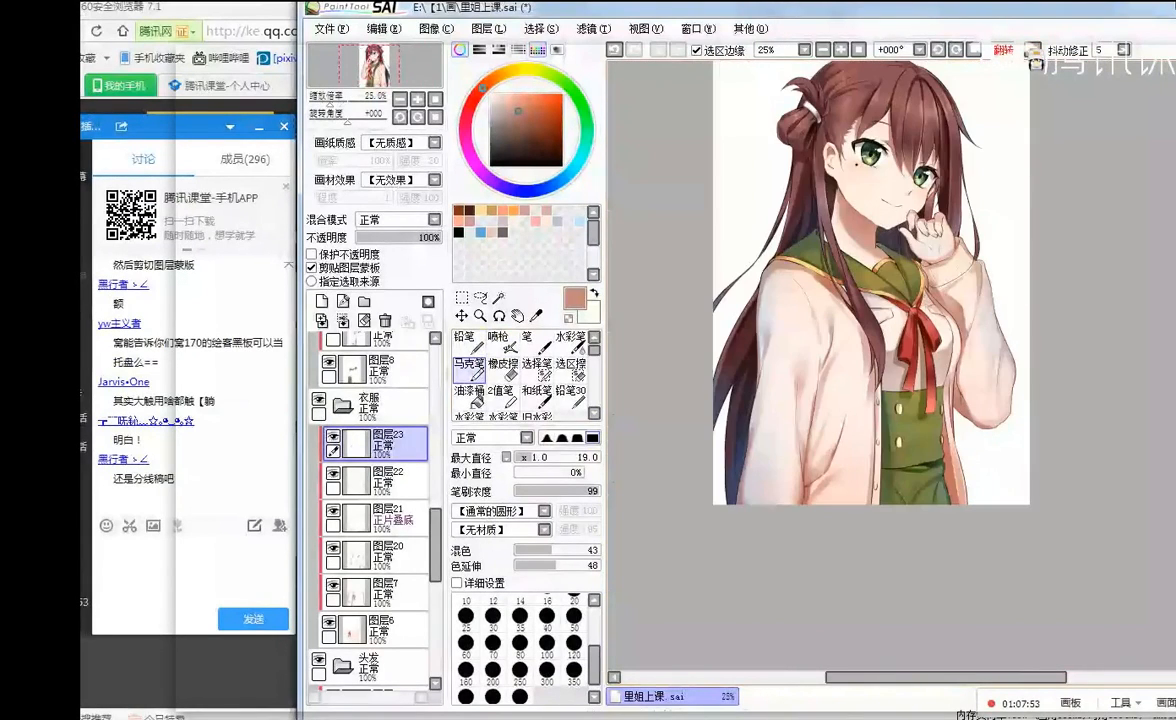
{"action": "left_click", "coordinate": [1033, 51]}
{"action": "scroll", "coordinate": [1094, 155], "scroll_direction": "up", "scroll_amount": 2}
{"action": "scroll", "coordinate": [1042, 173], "scroll_direction": "down", "scroll_amount": 2}
{"action": "scroll", "coordinate": [787, 168], "scroll_direction": "up", "scroll_amount": 4}
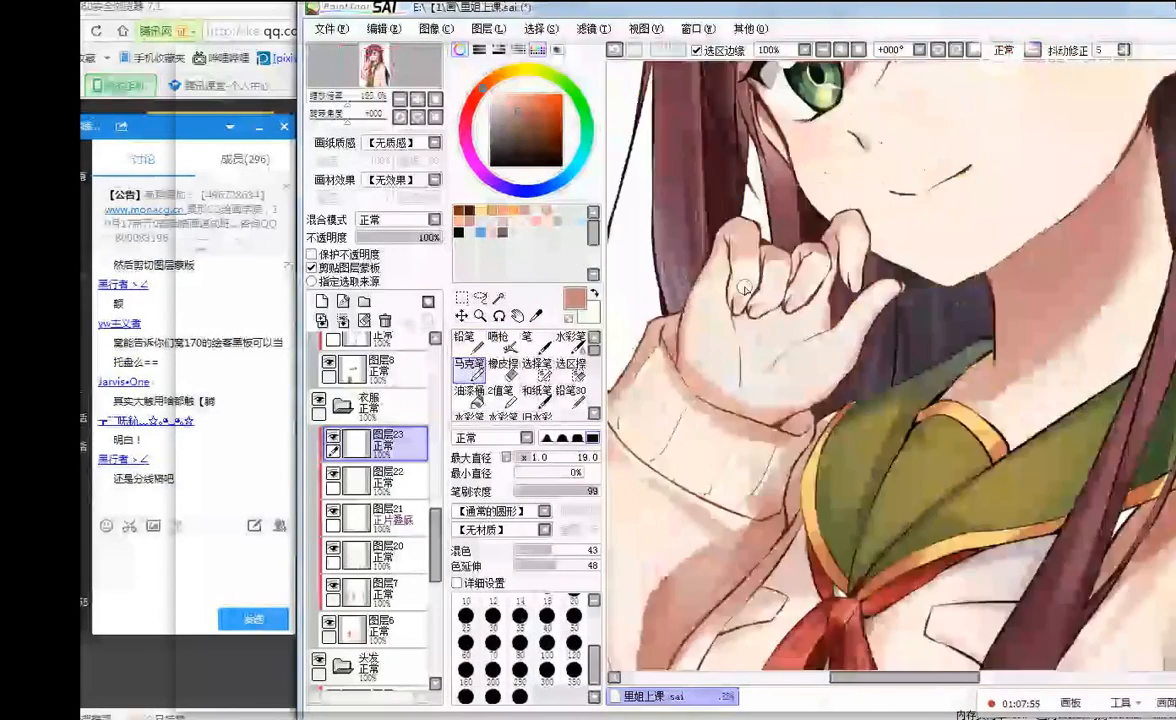
{"action": "scroll", "coordinate": [745, 288], "scroll_direction": "down", "scroll_amount": 4}
{"action": "scroll", "coordinate": [745, 288], "scroll_direction": "up", "scroll_amount": 4}
{"action": "scroll", "coordinate": [441, 520], "scroll_direction": "down", "scroll_amount": 4}
{"action": "scroll", "coordinate": [760, 212], "scroll_direction": "up", "scroll_amount": 1}
- Shade the fingers of the raised hand on 图层28 with sampled skin pink using the 马克笔 at size 19
{"action": "right_click", "coordinate": [697, 267]}
{"action": "left_click", "coordinate": [405, 561]}
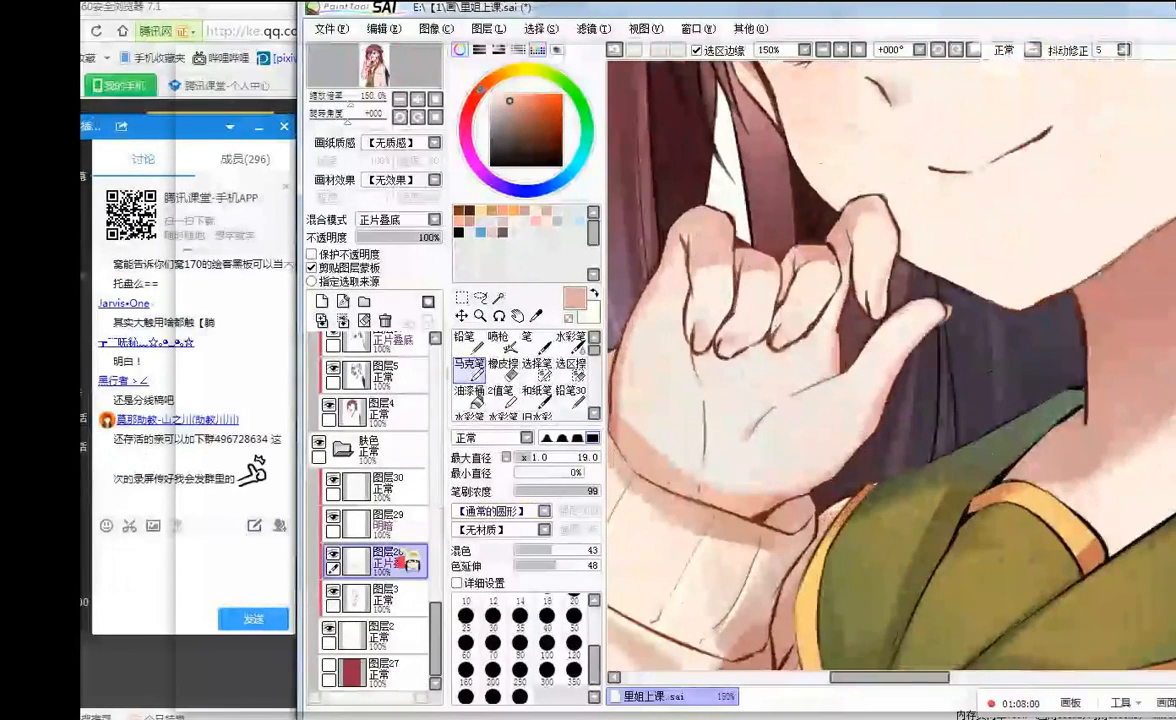
{"action": "left_click", "coordinate": [332, 553]}
{"action": "left_click", "coordinate": [332, 553]}
{"action": "mouse_move", "coordinate": [682, 240]}
{"action": "left_mouse_down"}
{"action": "mouse_move", "coordinate": [668, 272]}
{"action": "mouse_move", "coordinate": [680, 298]}
{"action": "left_mouse_up"}
{"action": "key", "text": "ctrl+z"}
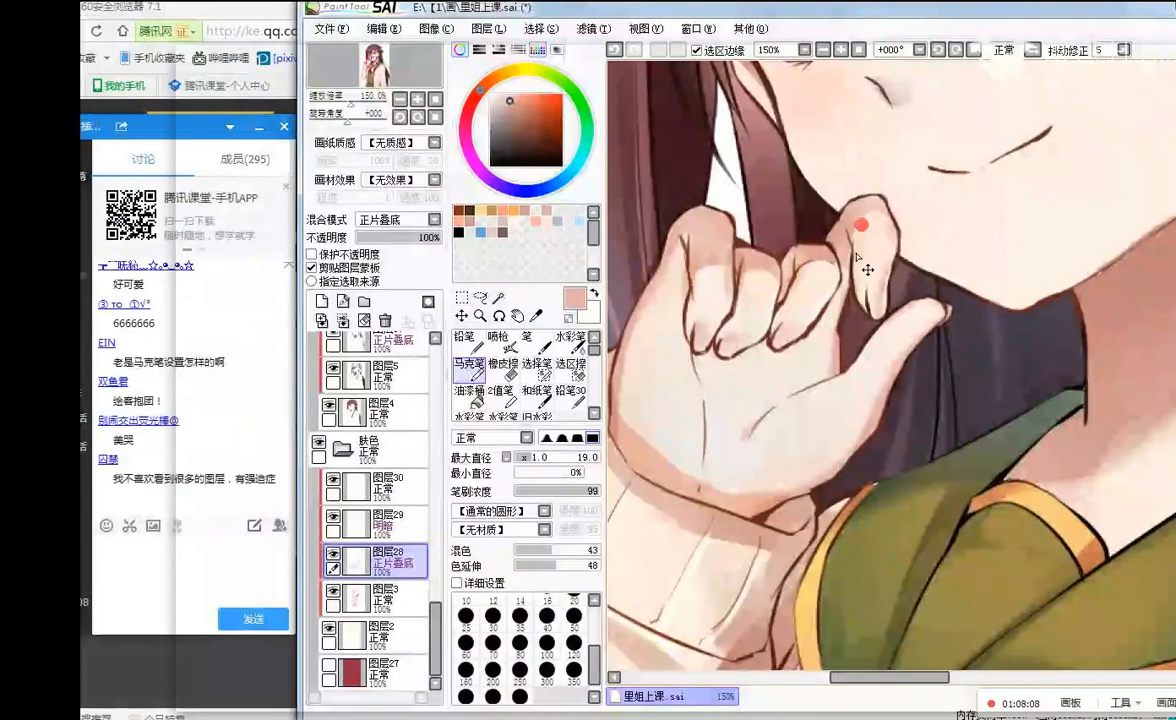
{"action": "left_click_drag", "start_coordinate": [852, 256], "coordinate": [830, 364]}
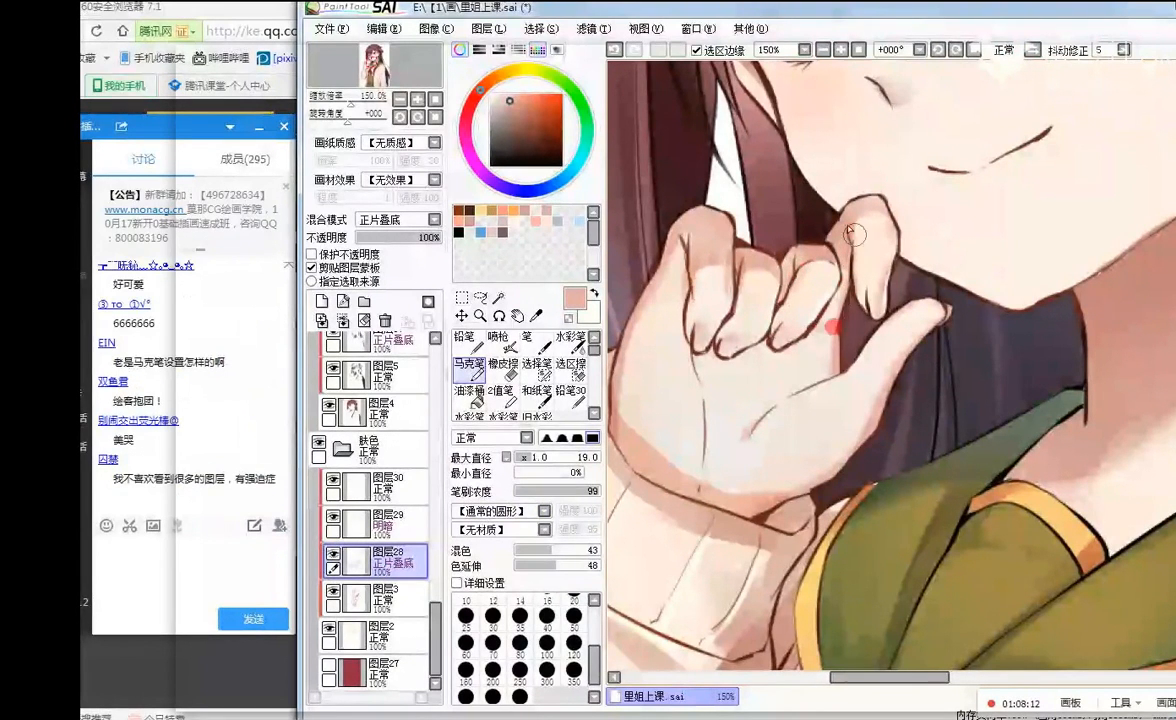
{"action": "scroll", "coordinate": [811, 333], "scroll_direction": "down", "scroll_amount": 1}
{"action": "scroll", "coordinate": [826, 240], "scroll_direction": "up", "scroll_amount": 2}
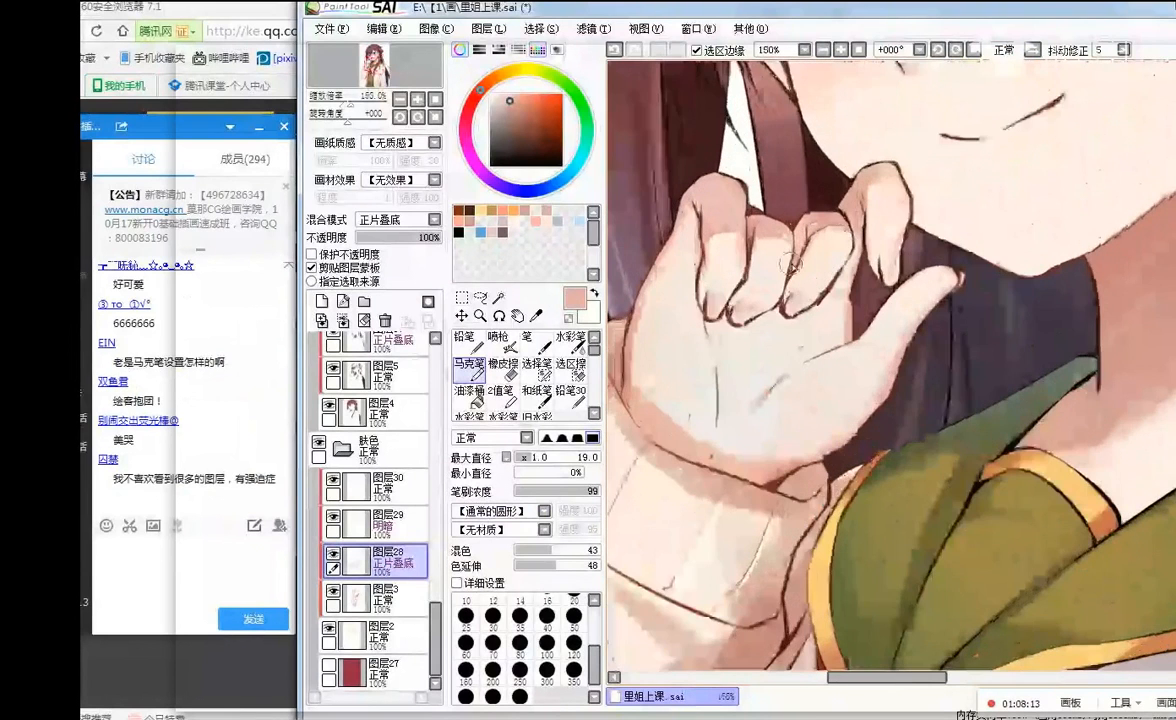
- Paint soft pink shading across the raised palm below the fingers on 图层30 using the 马克笔 at size 19
{"action": "left_click", "coordinate": [395, 478]}
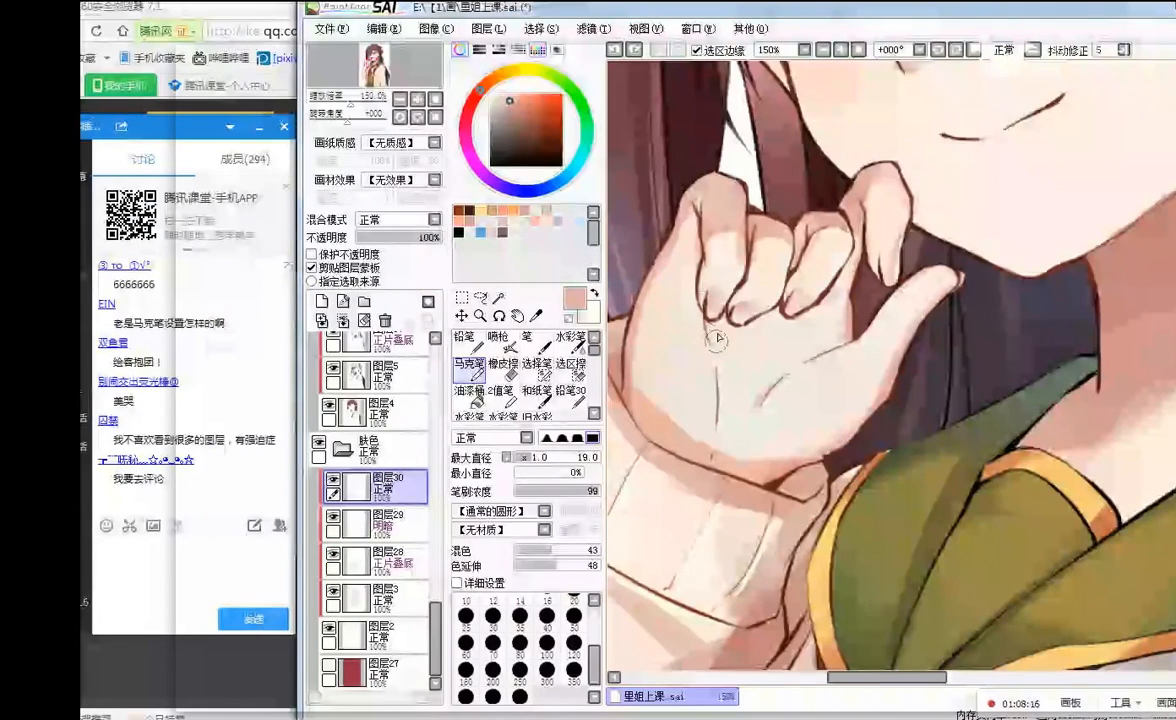
{"action": "left_click_drag", "start_coordinate": [721, 399], "coordinate": [726, 440]}
{"action": "left_click_drag", "start_coordinate": [743, 318], "coordinate": [808, 350]}
{"action": "mouse_move", "coordinate": [760, 331]}
{"action": "left_mouse_down"}
{"action": "mouse_move", "coordinate": [785, 341]}
{"action": "mouse_move", "coordinate": [817, 328]}
{"action": "left_mouse_up"}
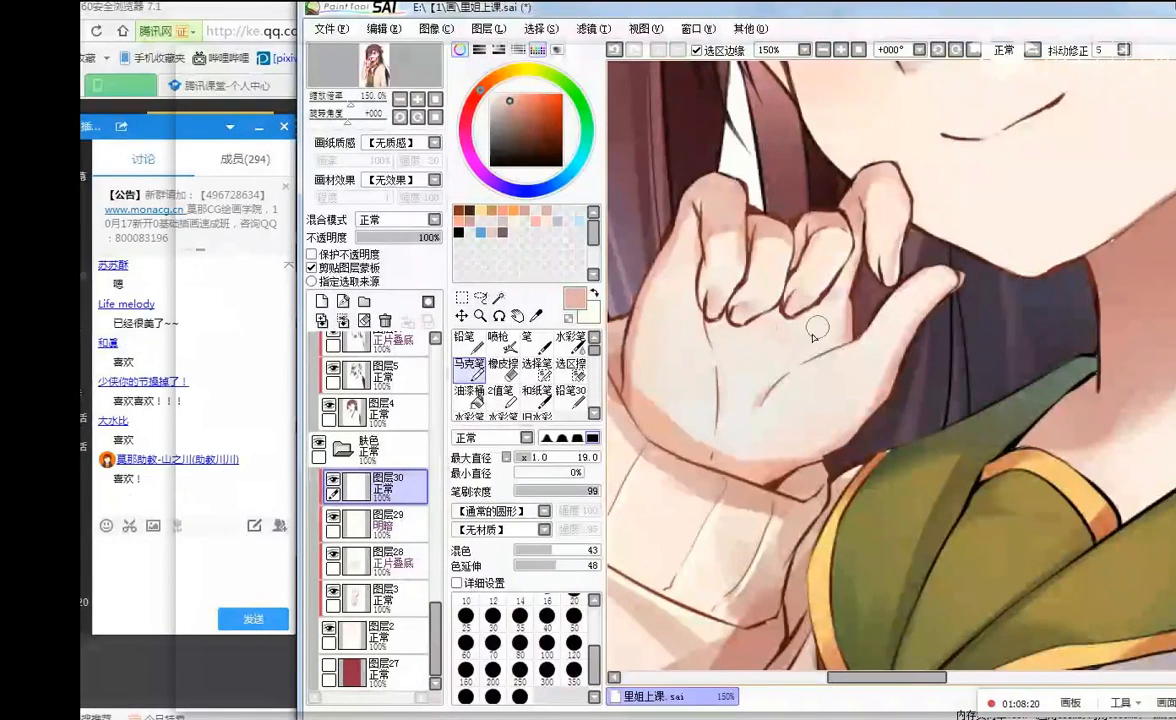
- Examine the raised hand's shading against the face and the whole figure at several magnifications
{"action": "scroll", "coordinate": [817, 316], "scroll_direction": "down", "scroll_amount": 3}
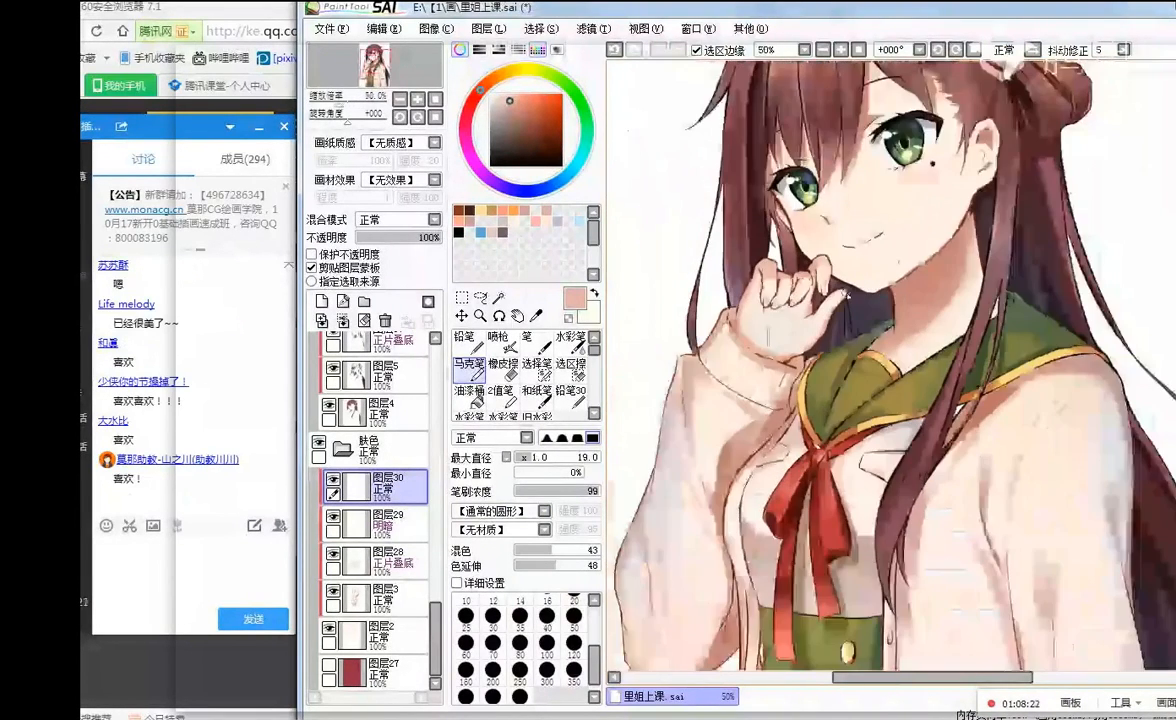
{"action": "scroll", "coordinate": [848, 292], "scroll_direction": "up", "scroll_amount": 1}
{"action": "scroll", "coordinate": [848, 292], "scroll_direction": "down", "scroll_amount": 2}
{"action": "scroll", "coordinate": [840, 280], "scroll_direction": "up", "scroll_amount": 2}
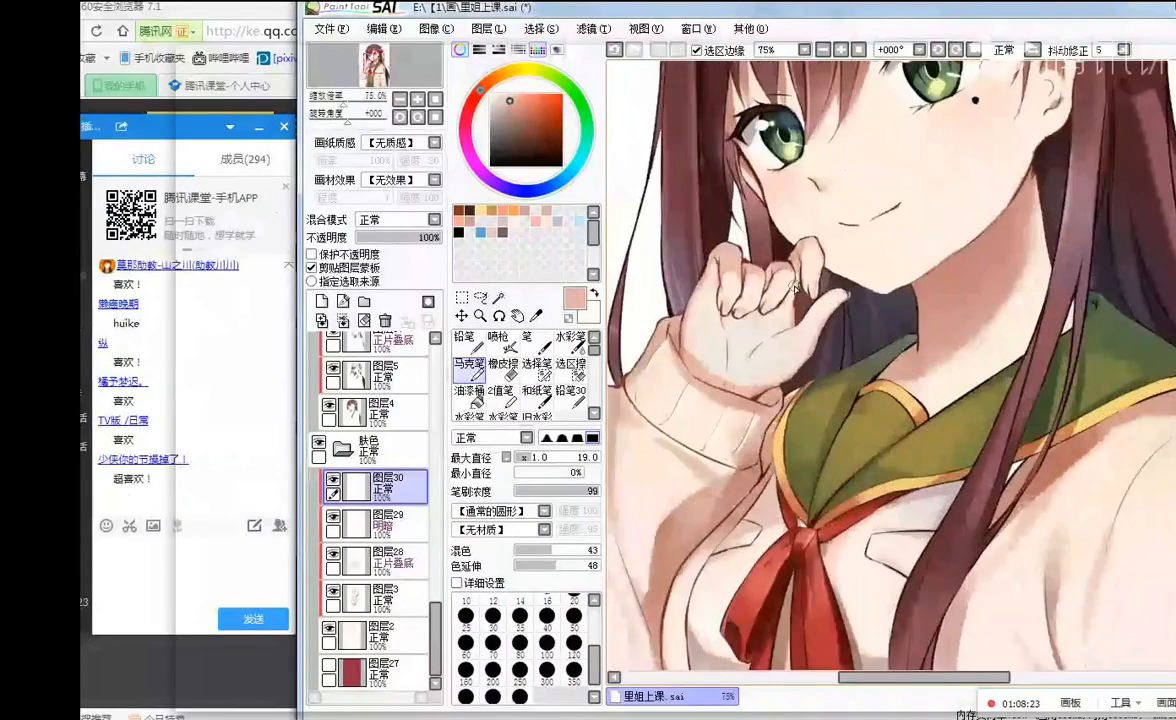
{"action": "scroll", "coordinate": [819, 257], "scroll_direction": "down", "scroll_amount": 4}
{"action": "scroll", "coordinate": [819, 257], "scroll_direction": "up", "scroll_amount": 2}
{"action": "scroll", "coordinate": [822, 290], "scroll_direction": "up", "scroll_amount": 1}
{"action": "scroll", "coordinate": [825, 310], "scroll_direction": "down", "scroll_amount": 1}
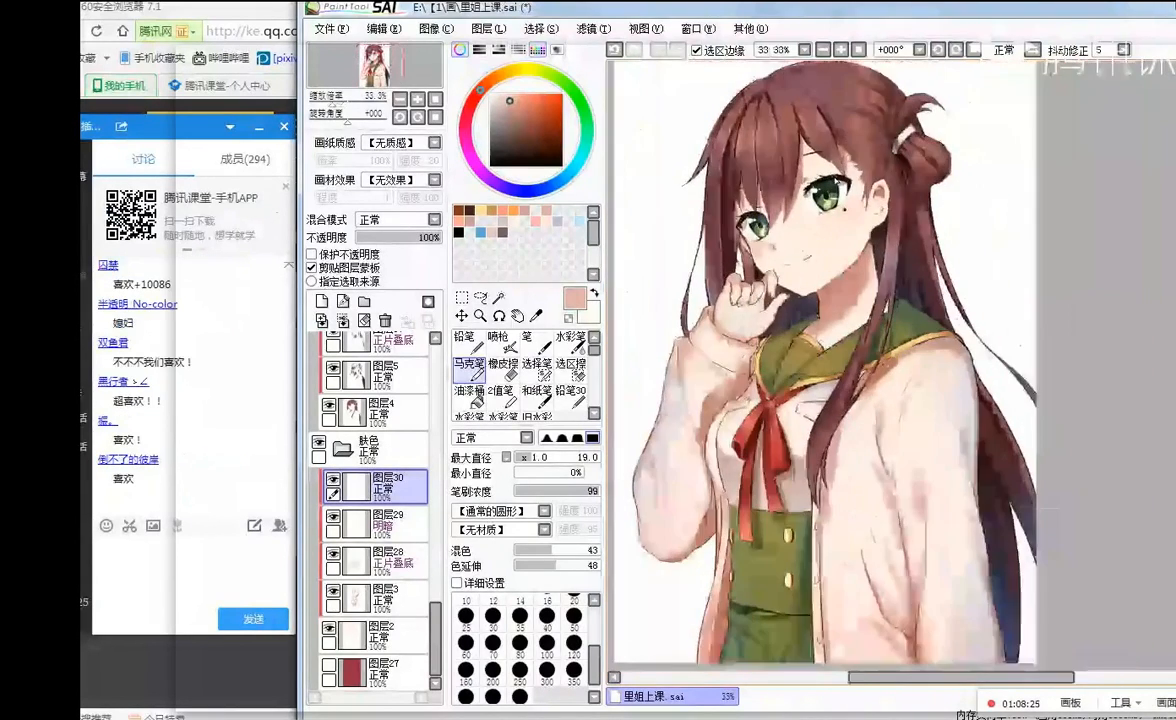
- Blend the skin shadow around the neck on 图层30 with a sampled skin tone using the 马克笔 at size 19
{"action": "scroll", "coordinate": [829, 338], "scroll_direction": "up", "scroll_amount": 1}
{"action": "left_click_drag", "start_coordinate": [818, 328], "coordinate": [804, 322]}
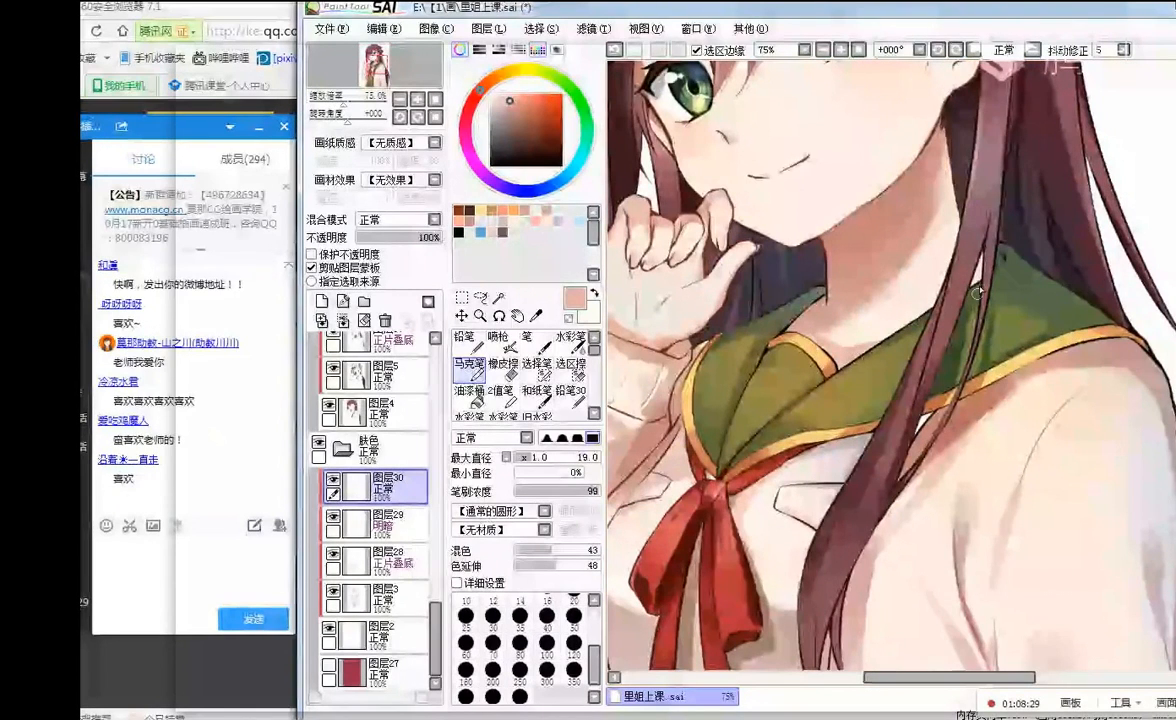
{"action": "right_click", "coordinate": [866, 281]}
{"action": "left_click_drag", "start_coordinate": [805, 326], "coordinate": [850, 365]}
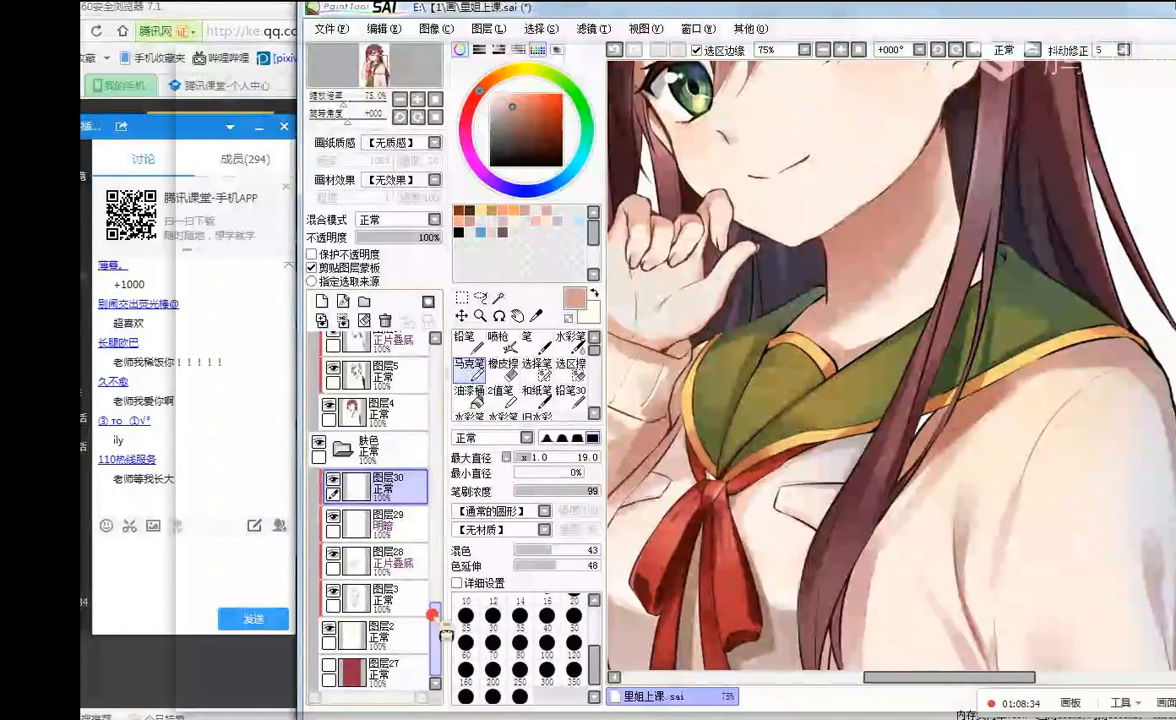
- Check the 衣服 line layer and tint the clothing line art on 图层32 with dark maroon using the 水彩笔 at size 200
{"action": "left_click_drag", "start_coordinate": [433, 616], "coordinate": [435, 340]}
{"action": "left_click", "coordinate": [405, 430]}
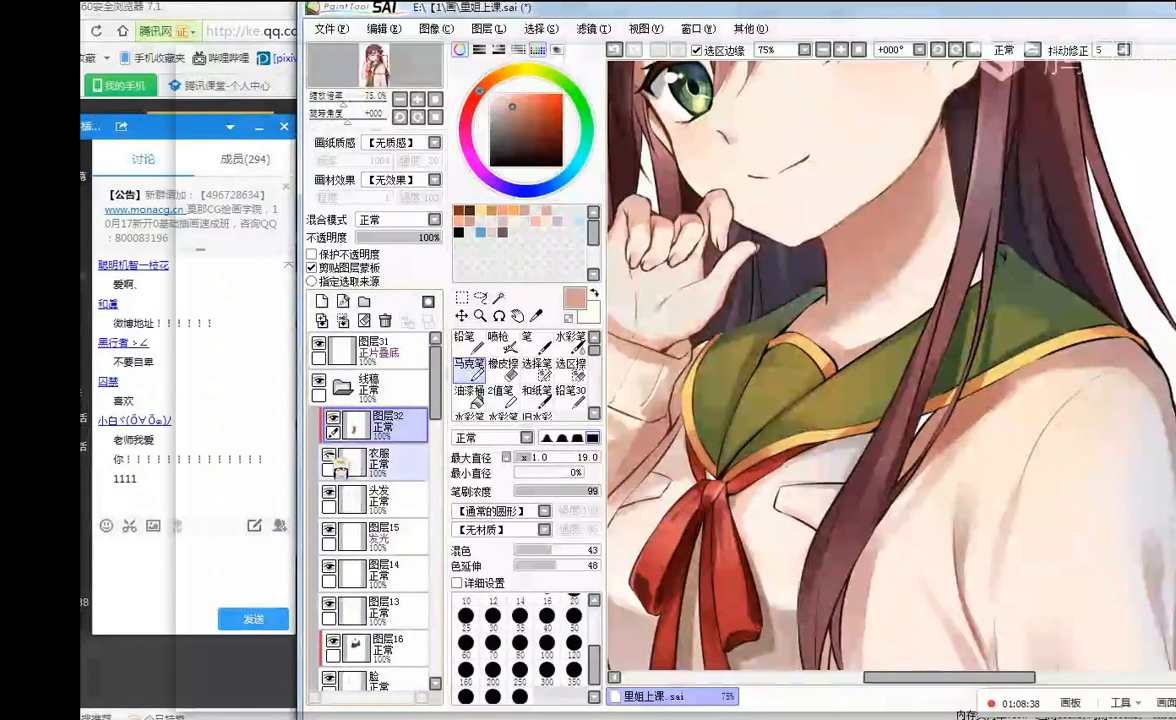
{"action": "left_click", "coordinate": [330, 456]}
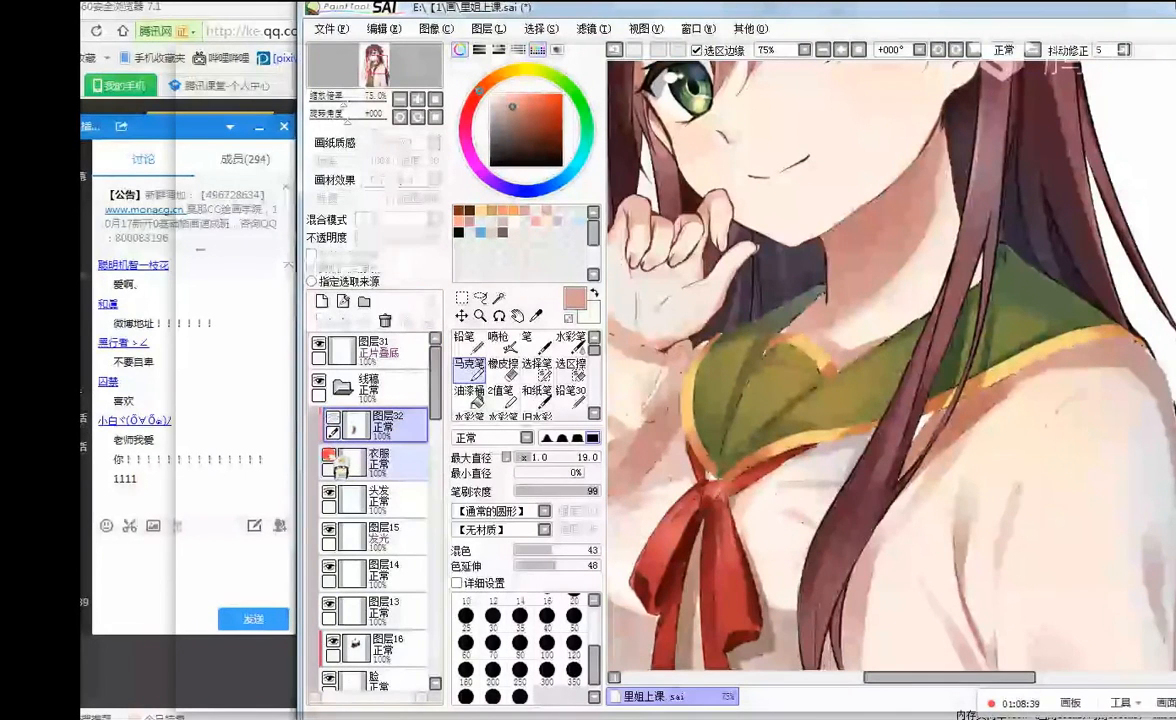
{"action": "left_click", "coordinate": [330, 456]}
{"action": "left_click", "coordinate": [571, 340]}
{"action": "left_click", "coordinate": [583, 458]}
{"action": "right_click", "coordinate": [850, 250]}
{"action": "mouse_move", "coordinate": [688, 280]}
{"action": "left_mouse_down"}
{"action": "mouse_move", "coordinate": [728, 330]}
{"action": "mouse_move", "coordinate": [707, 313]}
{"action": "mouse_move", "coordinate": [707, 342]}
{"action": "left_mouse_up"}
{"action": "left_click_drag", "start_coordinate": [569, 455], "coordinate": [548, 456]}
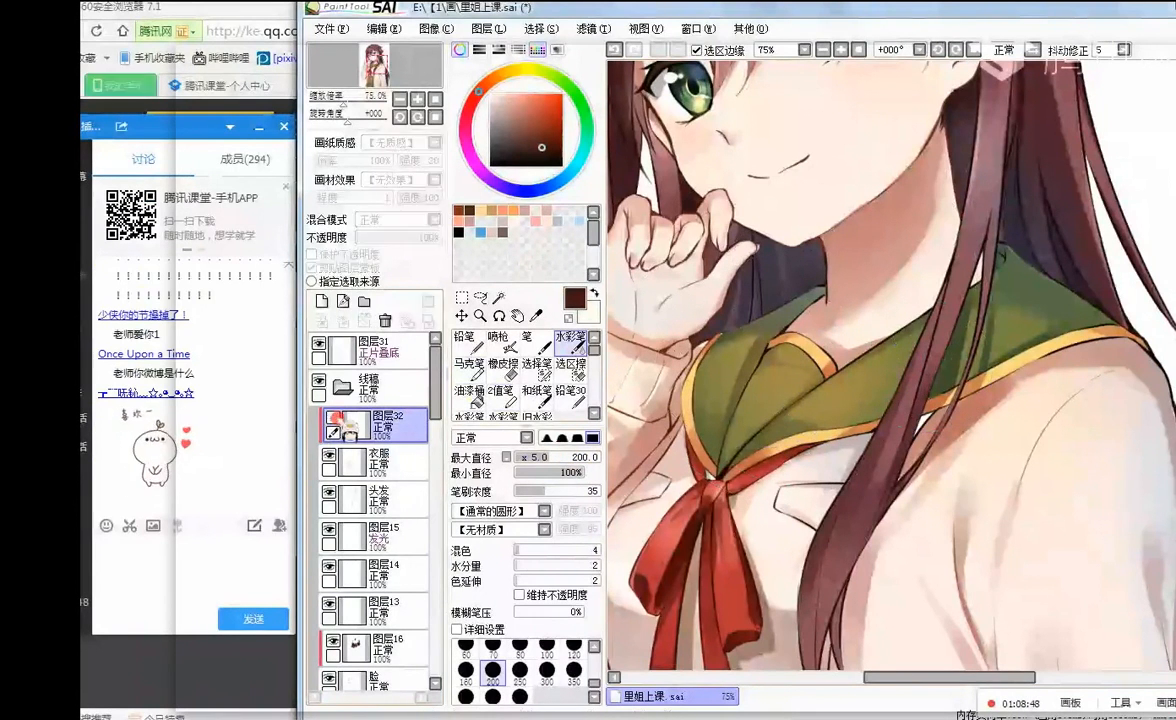
- Mix a lighter reddish brown and tint the line art around the collar on 图层32 with the 水彩笔 at size 200
{"action": "left_click", "coordinate": [388, 428]}
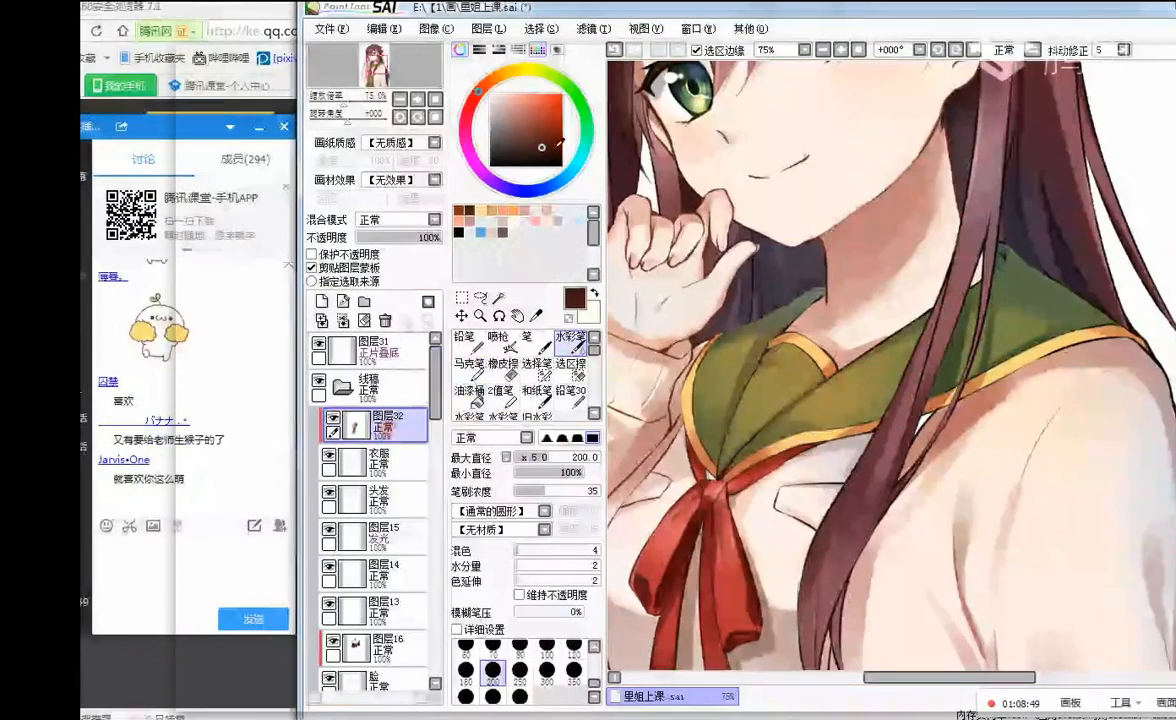
{"action": "left_click", "coordinate": [538, 133]}
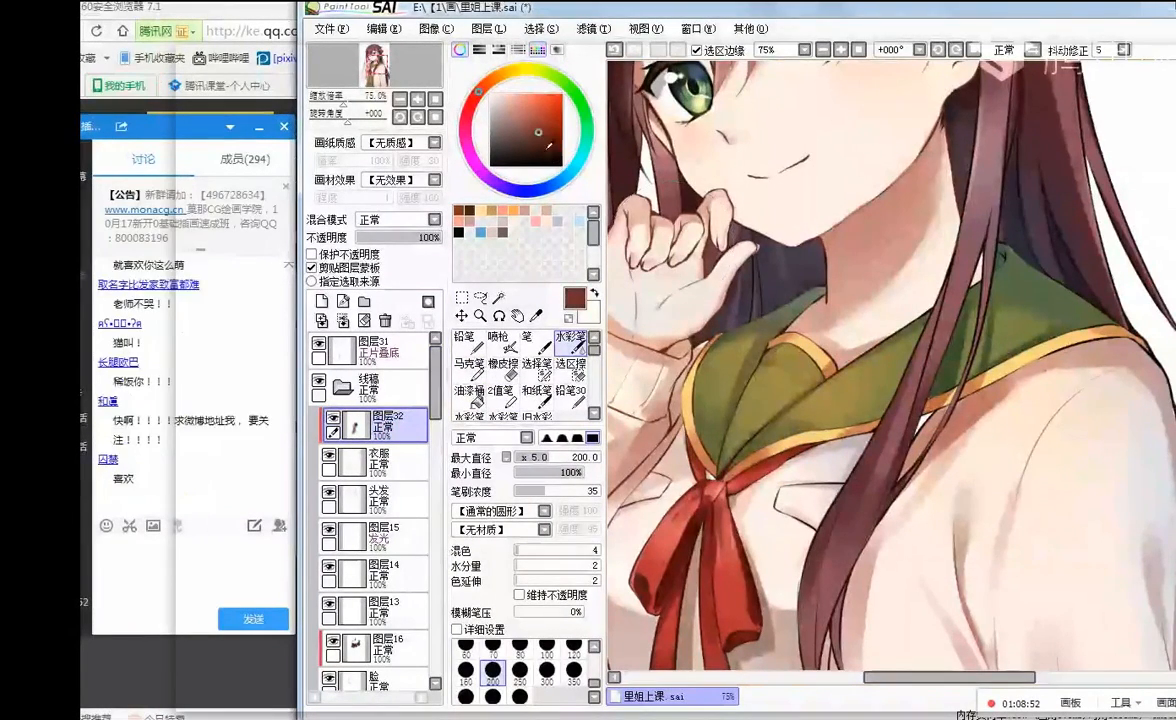
{"action": "left_click_drag", "start_coordinate": [766, 329], "coordinate": [845, 326]}
{"action": "scroll", "coordinate": [854, 189], "scroll_direction": "down", "scroll_amount": 3}
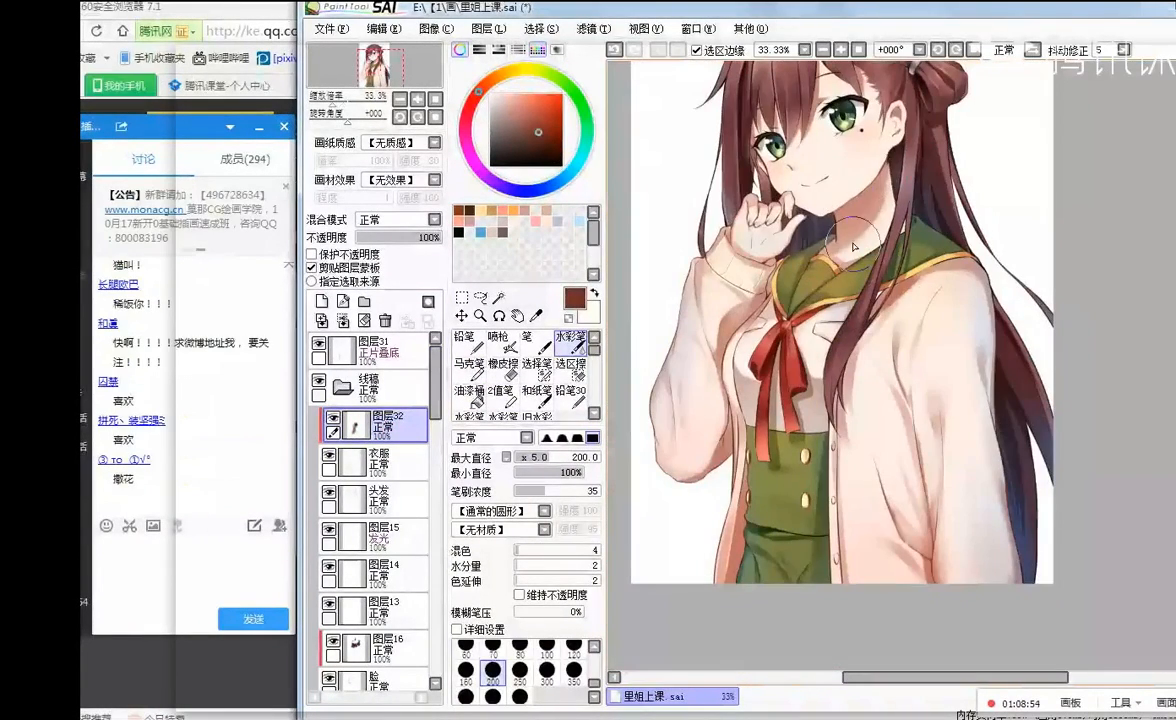
{"action": "scroll", "coordinate": [838, 129], "scroll_direction": "down", "scroll_amount": 1}
{"action": "left_click_drag", "start_coordinate": [766, 228], "coordinate": [802, 187]}
- Create a new top layer and spray pale pink just below the mouth line with the 喷枪 at size 16
{"action": "scroll", "coordinate": [798, 192], "scroll_direction": "up", "scroll_amount": 1}
{"action": "scroll", "coordinate": [796, 196], "scroll_direction": "down", "scroll_amount": 1}
{"action": "scroll", "coordinate": [796, 206], "scroll_direction": "up", "scroll_amount": 1}
{"action": "scroll", "coordinate": [796, 210], "scroll_direction": "up", "scroll_amount": 5}
{"action": "left_click", "coordinate": [322, 301]}
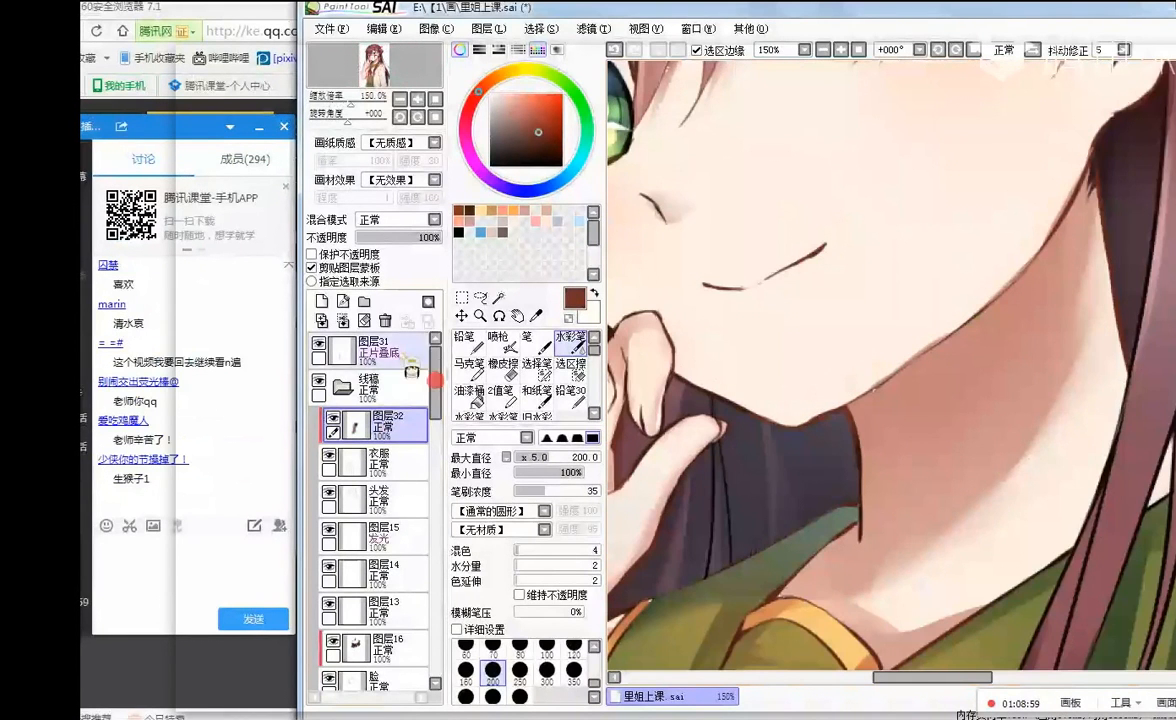
{"action": "left_click", "coordinate": [537, 224]}
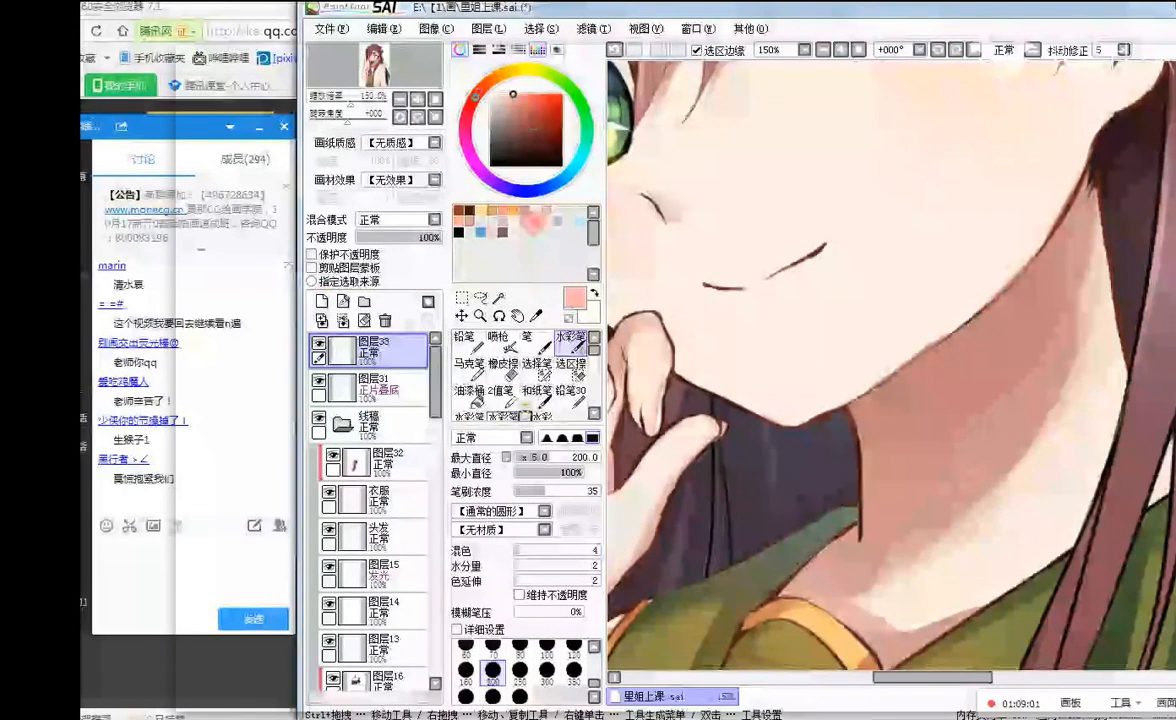
{"action": "left_click", "coordinate": [497, 340]}
{"action": "left_click_drag", "start_coordinate": [742, 292], "coordinate": [768, 292]}
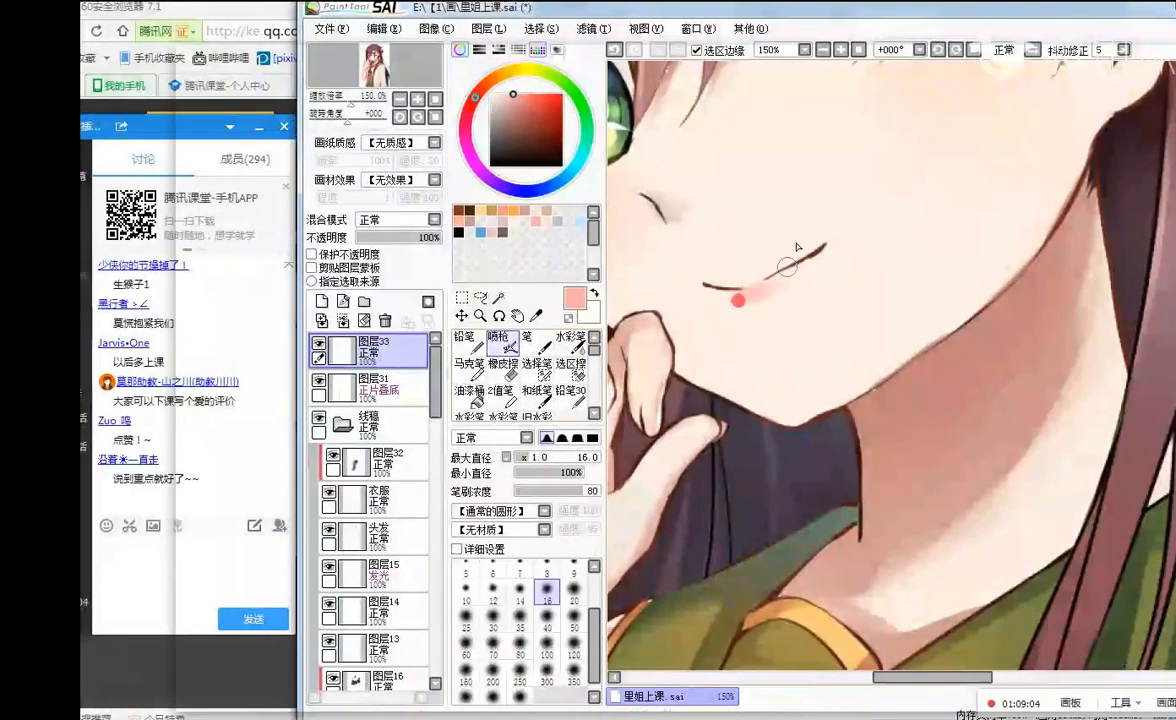
{"action": "scroll", "coordinate": [805, 213], "scroll_direction": "down", "scroll_amount": 2}
{"action": "scroll", "coordinate": [803, 210], "scroll_direction": "up", "scroll_amount": 2}
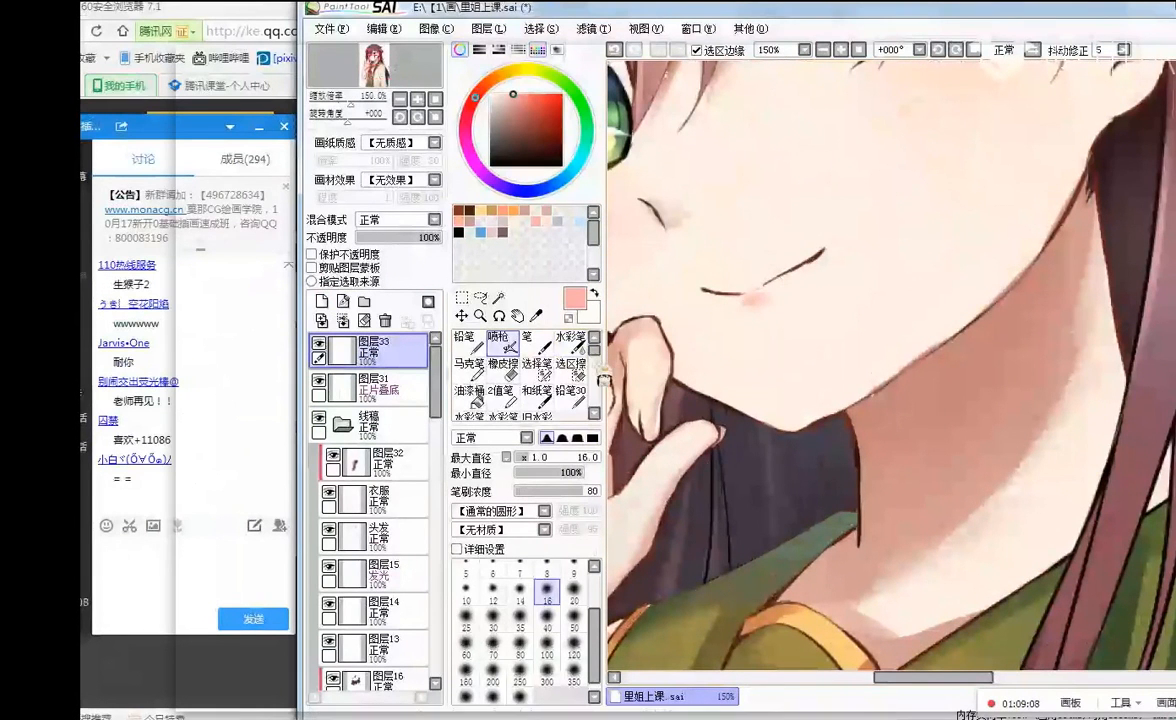
- Soften the pink lip tint below the mouth with the 模糊 brush at size 30
{"action": "scroll", "coordinate": [520, 370], "scroll_direction": "down", "scroll_amount": 3}
{"action": "left_click", "coordinate": [567, 392]}
{"action": "left_click", "coordinate": [540, 458]}
{"action": "mouse_move", "coordinate": [755, 318]}
{"action": "left_mouse_down"}
{"action": "mouse_move", "coordinate": [775, 300]}
{"action": "mouse_move", "coordinate": [752, 316]}
{"action": "left_mouse_up"}
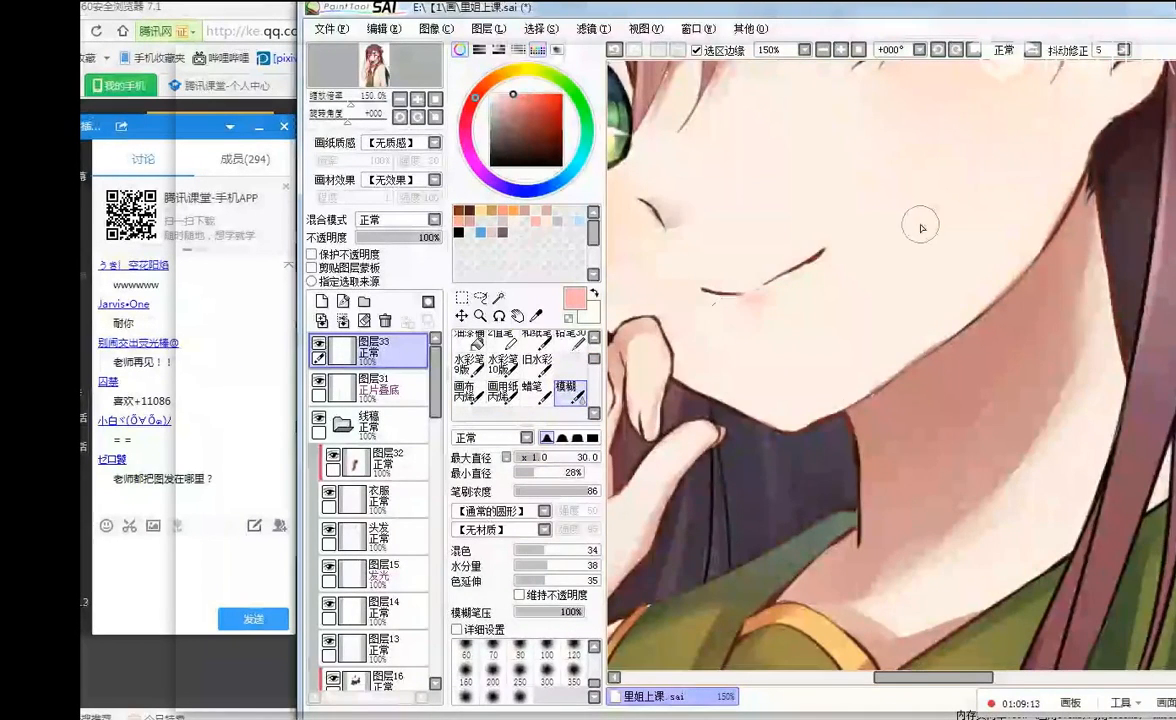
{"action": "scroll", "coordinate": [826, 150], "scroll_direction": "down", "scroll_amount": 2}
{"action": "scroll", "coordinate": [826, 145], "scroll_direction": "up", "scroll_amount": 2}
- Dot a white highlight on the lower lip with the 铅笔 at size 9
{"action": "left_click_drag", "start_coordinate": [593, 362], "coordinate": [593, 348]}
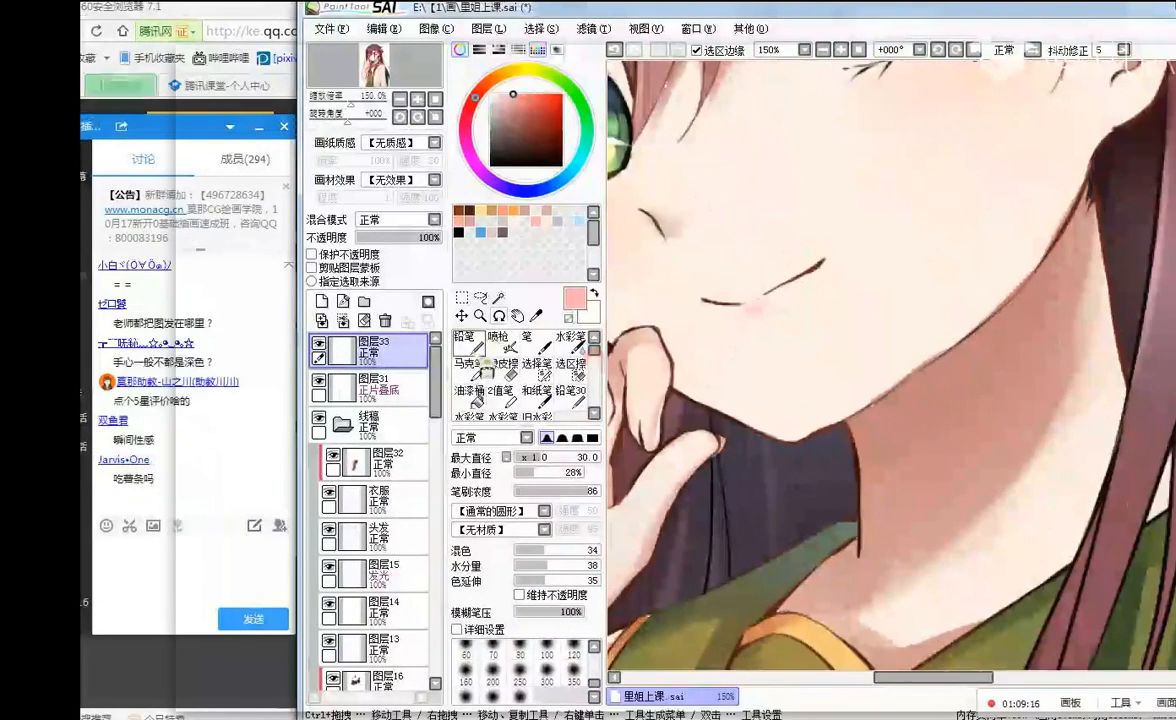
{"action": "left_click", "coordinate": [465, 337]}
{"action": "left_click", "coordinate": [507, 107]}
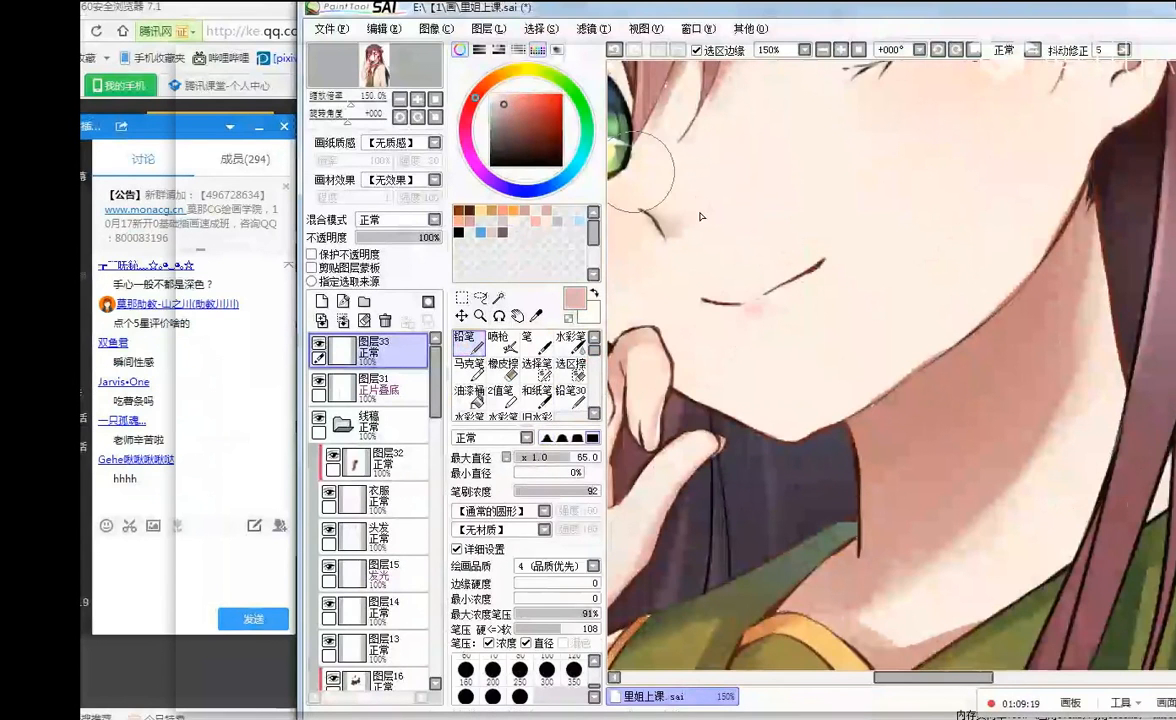
{"action": "left_click", "coordinate": [490, 94]}
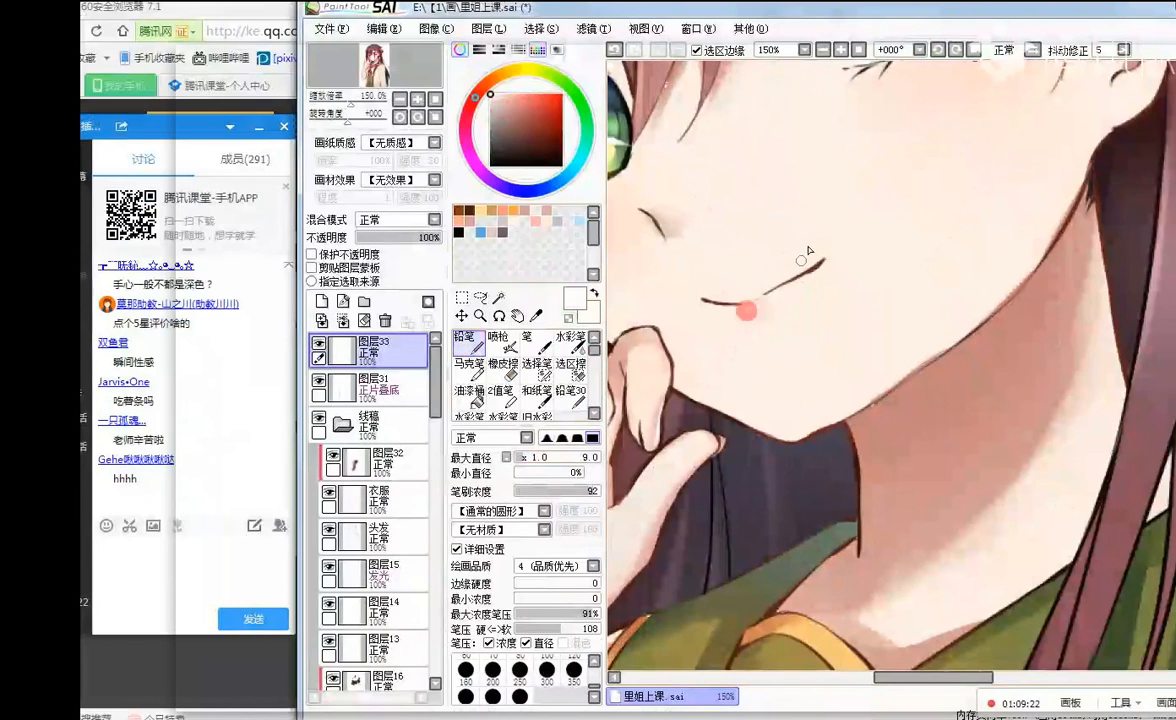
{"action": "scroll", "coordinate": [808, 252], "scroll_direction": "down", "scroll_amount": 2}
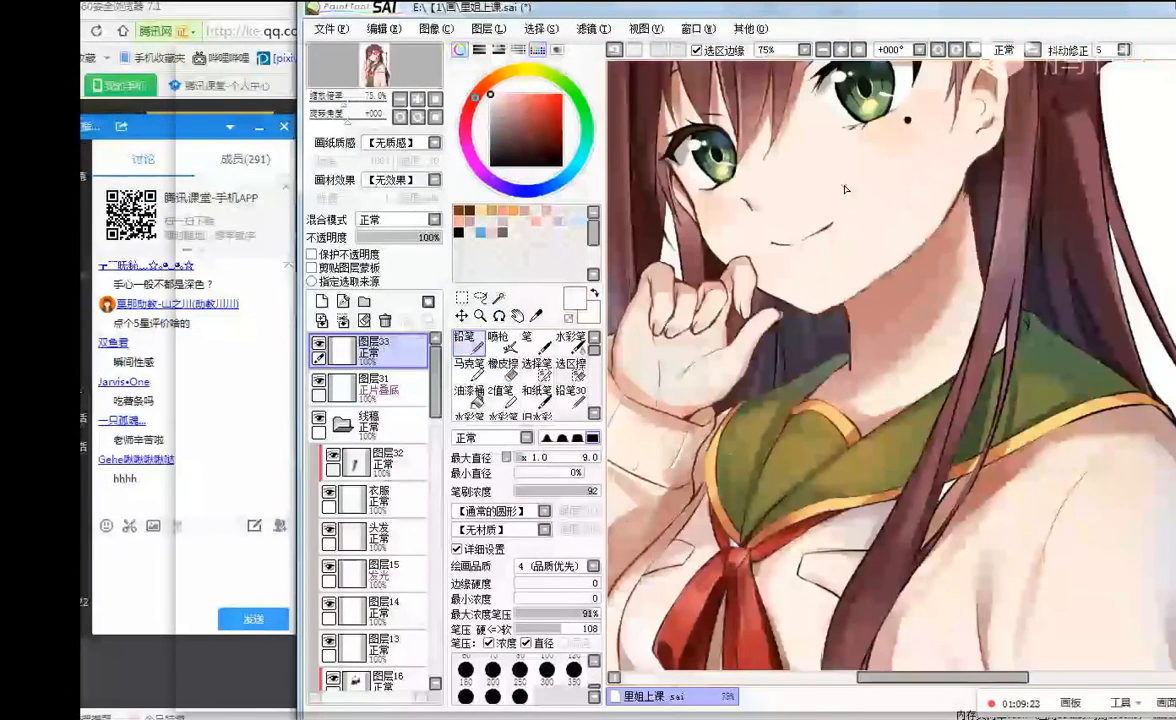
{"action": "scroll", "coordinate": [845, 188], "scroll_direction": "down", "scroll_amount": 2}
{"action": "scroll", "coordinate": [847, 231], "scroll_direction": "up", "scroll_amount": 3}
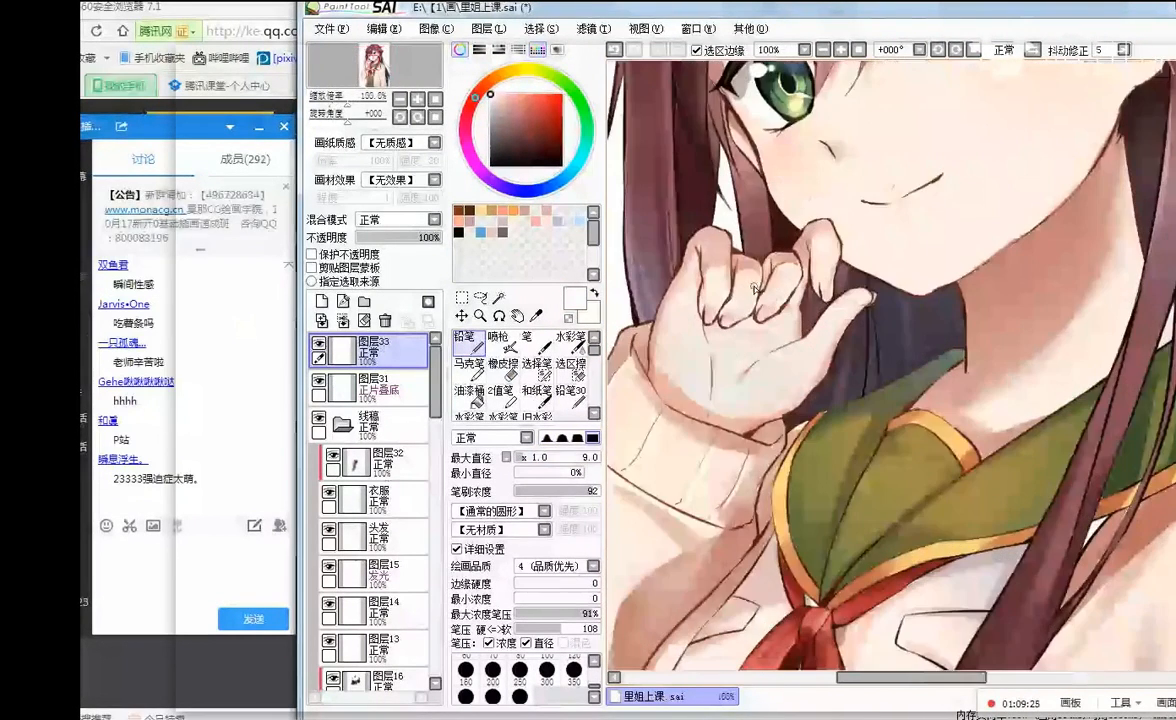
- Shade the palm below the curled fingers on 图层31 in a pale greyish pink with the 喷枪 at size 66
{"action": "left_click", "coordinate": [372, 384]}
{"action": "left_click", "coordinate": [497, 340]}
{"action": "left_click_drag", "start_coordinate": [583, 468], "coordinate": [579, 465]}
{"action": "left_click", "coordinate": [505, 97]}
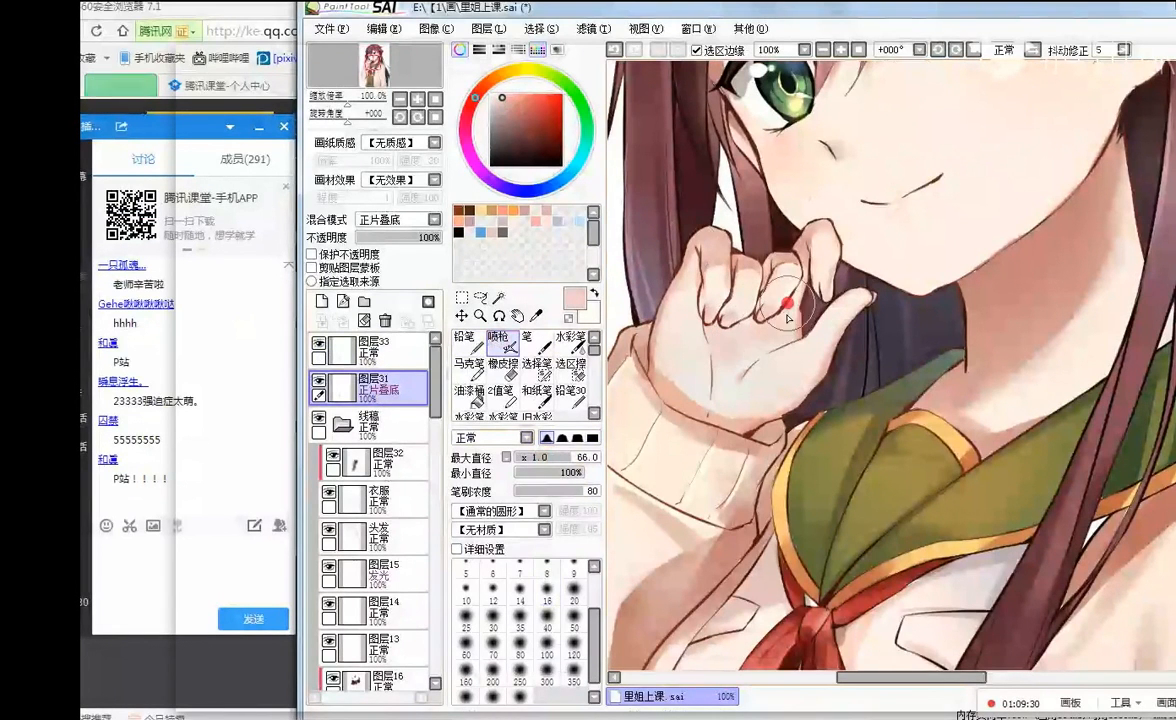
{"action": "left_click", "coordinate": [497, 110]}
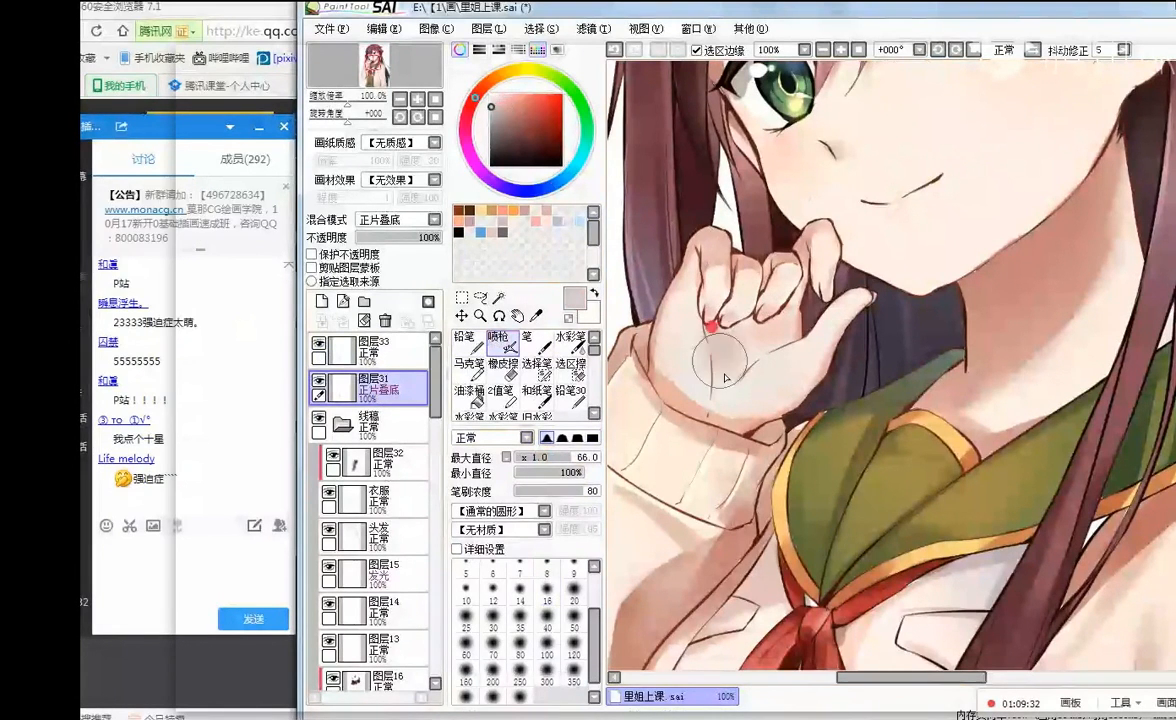
{"action": "left_click", "coordinate": [500, 101]}
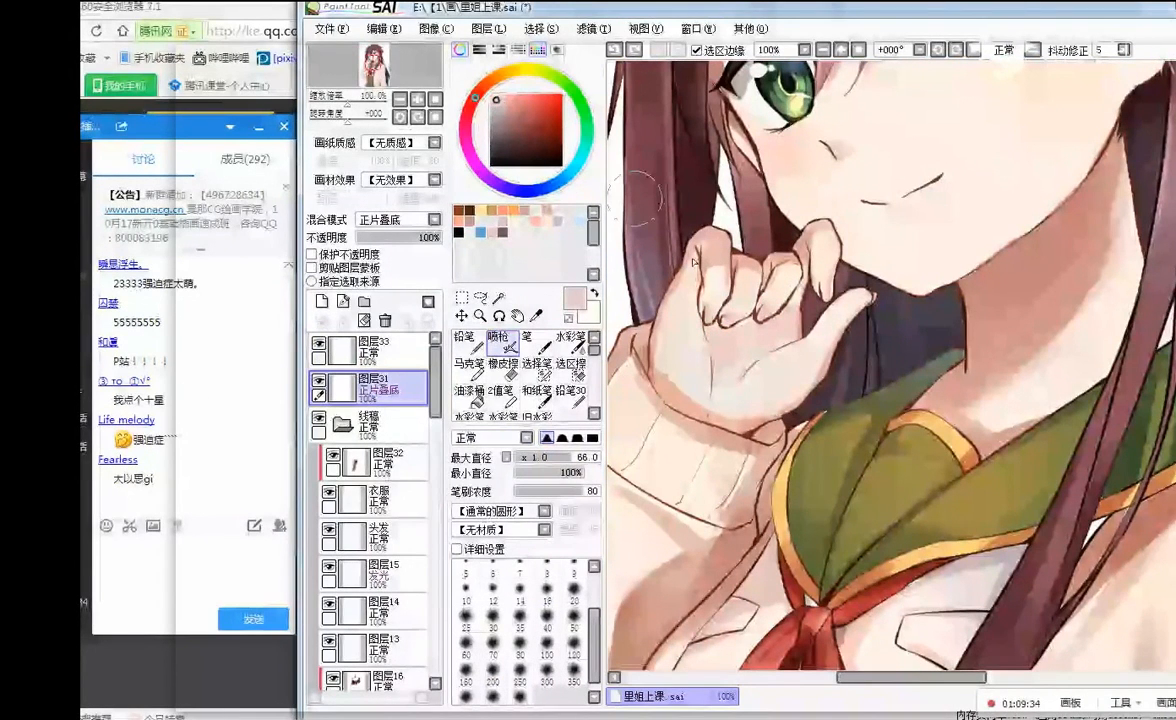
{"action": "left_click_drag", "start_coordinate": [683, 336], "coordinate": [753, 348]}
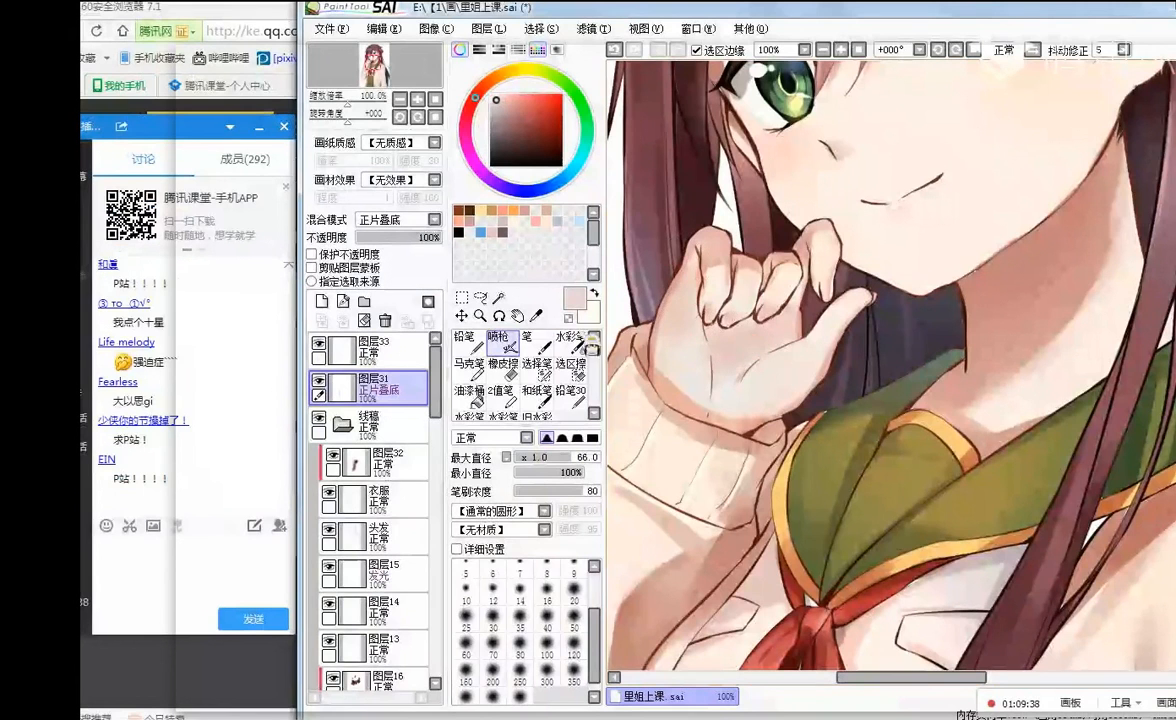
- Soften the new shading across the palm with the 模糊 brush at size 100
{"action": "scroll", "coordinate": [525, 370], "scroll_direction": "down", "scroll_amount": 5}
{"action": "left_click", "coordinate": [566, 358]}
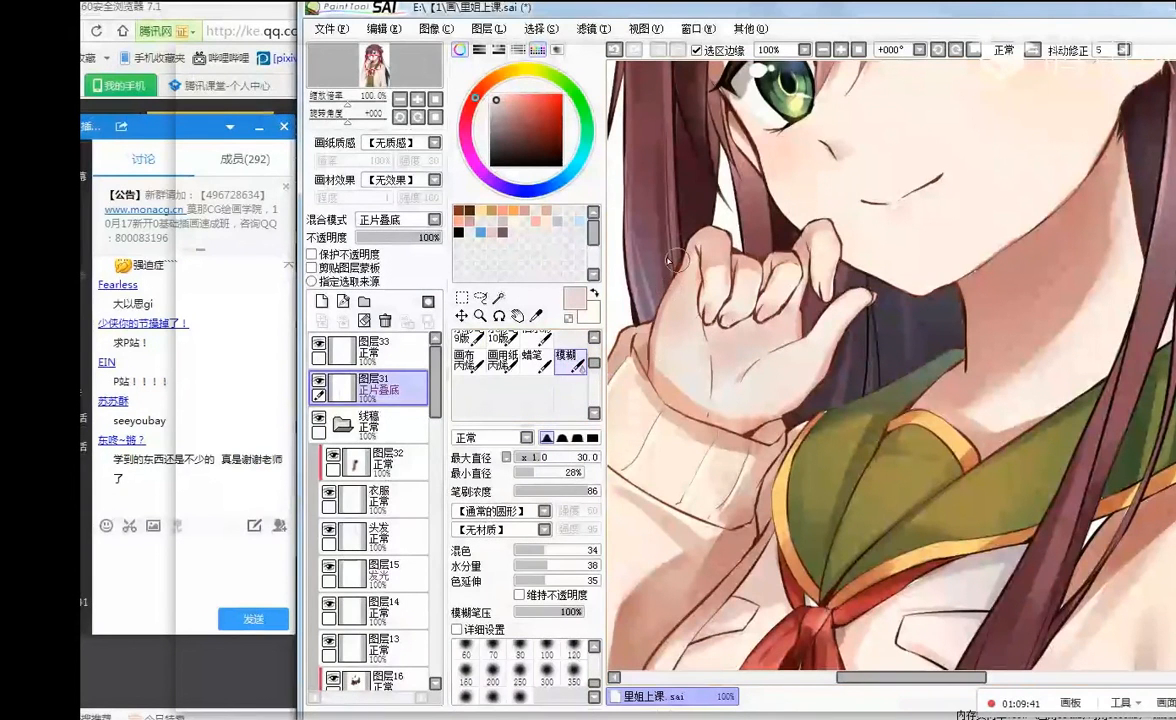
{"action": "scroll", "coordinate": [540, 365], "scroll_direction": "up", "scroll_amount": 5}
{"action": "left_click_drag", "start_coordinate": [597, 355], "coordinate": [597, 364]}
{"action": "left_click_drag", "start_coordinate": [575, 457], "coordinate": [600, 457]}
{"action": "mouse_move", "coordinate": [651, 321]}
{"action": "left_mouse_down"}
{"action": "mouse_move", "coordinate": [740, 373]}
{"action": "mouse_move", "coordinate": [775, 357]}
{"action": "mouse_move", "coordinate": [780, 322]}
{"action": "mouse_move", "coordinate": [784, 350]}
{"action": "left_mouse_up"}
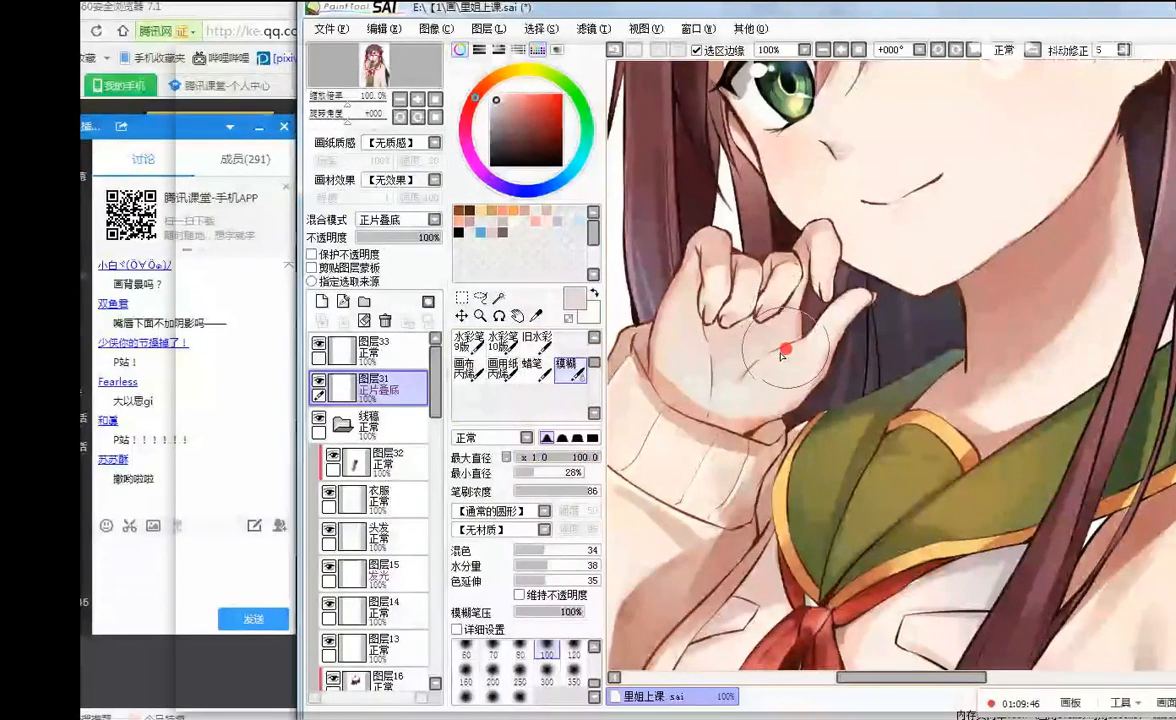
{"action": "scroll", "coordinate": [682, 208], "scroll_direction": "down", "scroll_amount": 4}
{"action": "scroll", "coordinate": [685, 105], "scroll_direction": "up", "scroll_amount": 2}
{"action": "scroll", "coordinate": [747, 118], "scroll_direction": "up", "scroll_amount": 1}
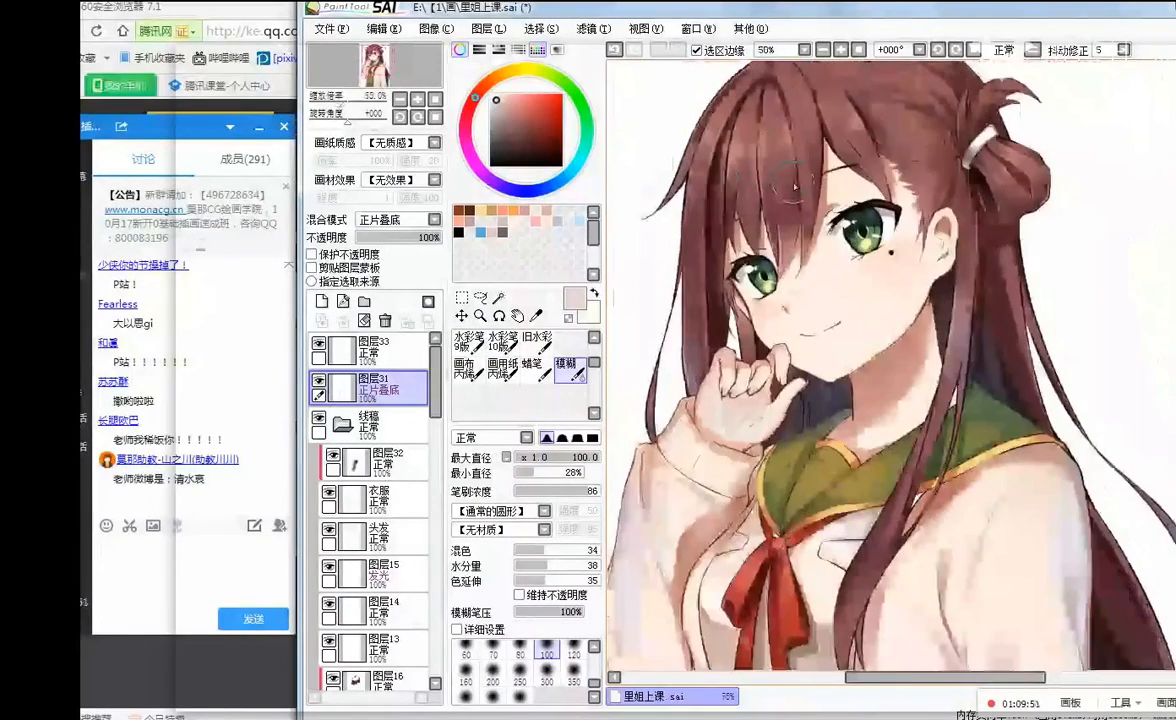
{"action": "scroll", "coordinate": [775, 183], "scroll_direction": "up", "scroll_amount": 1}
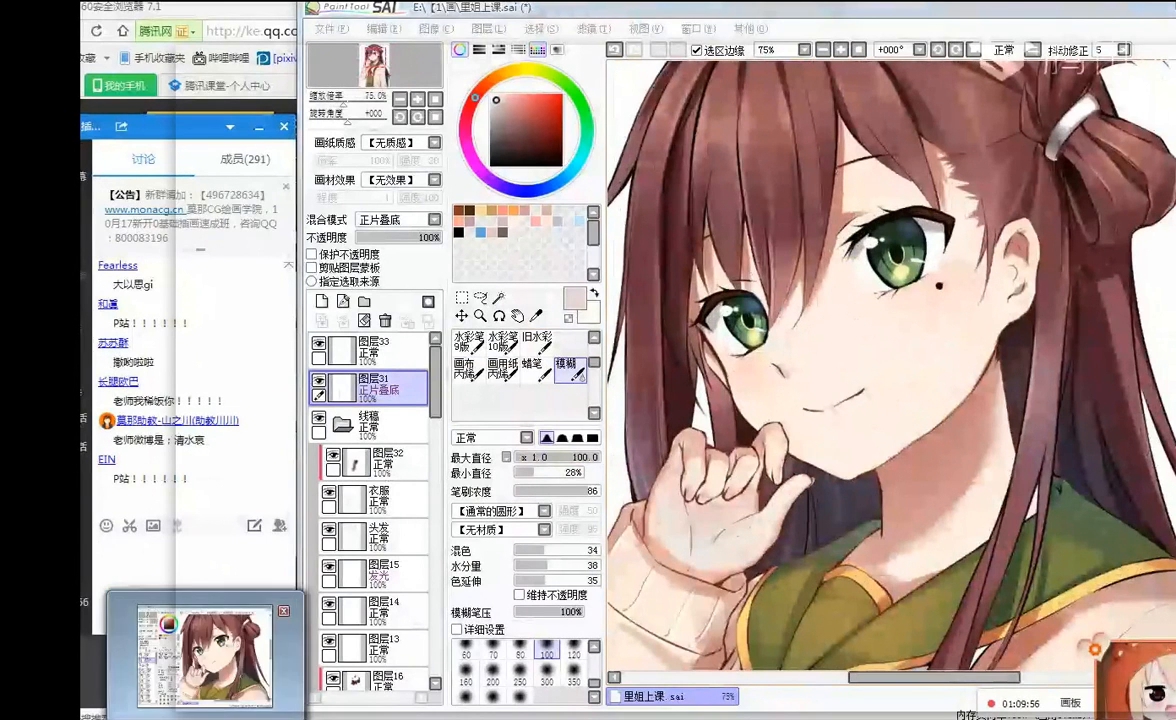
- Switch to the web browser, open the teacher's own pixiv profile page and copy its address
{"action": "left_click", "coordinate": [388, 714]}
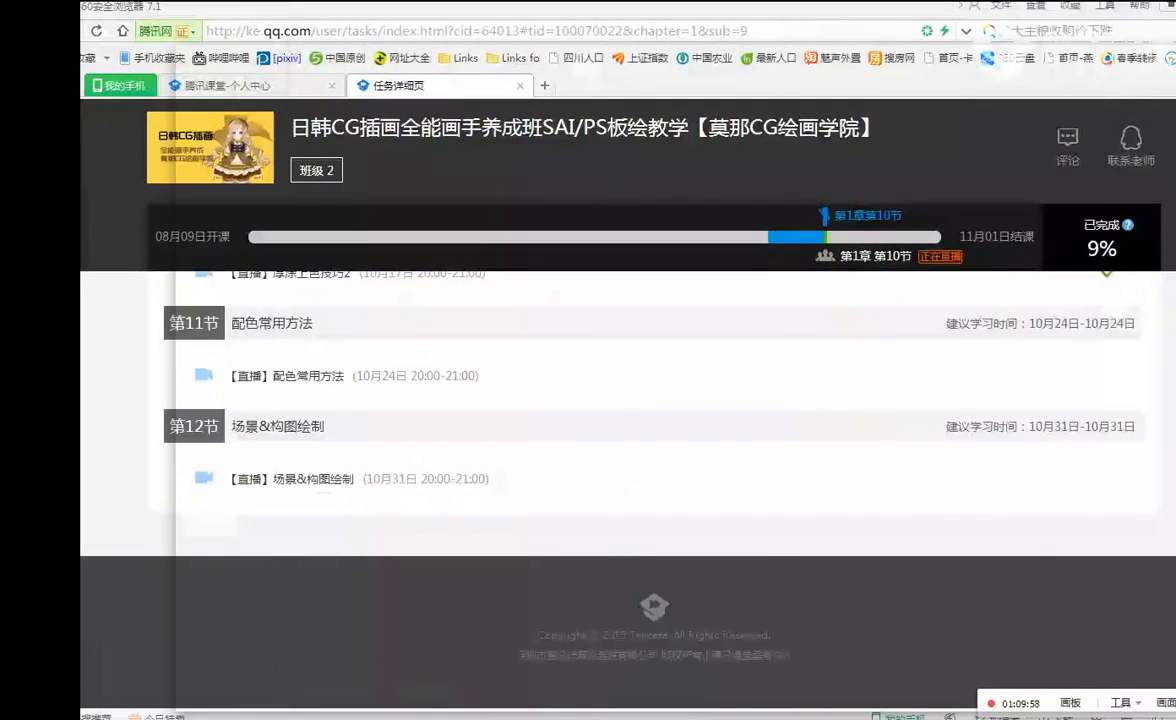
{"action": "left_click", "coordinate": [280, 57]}
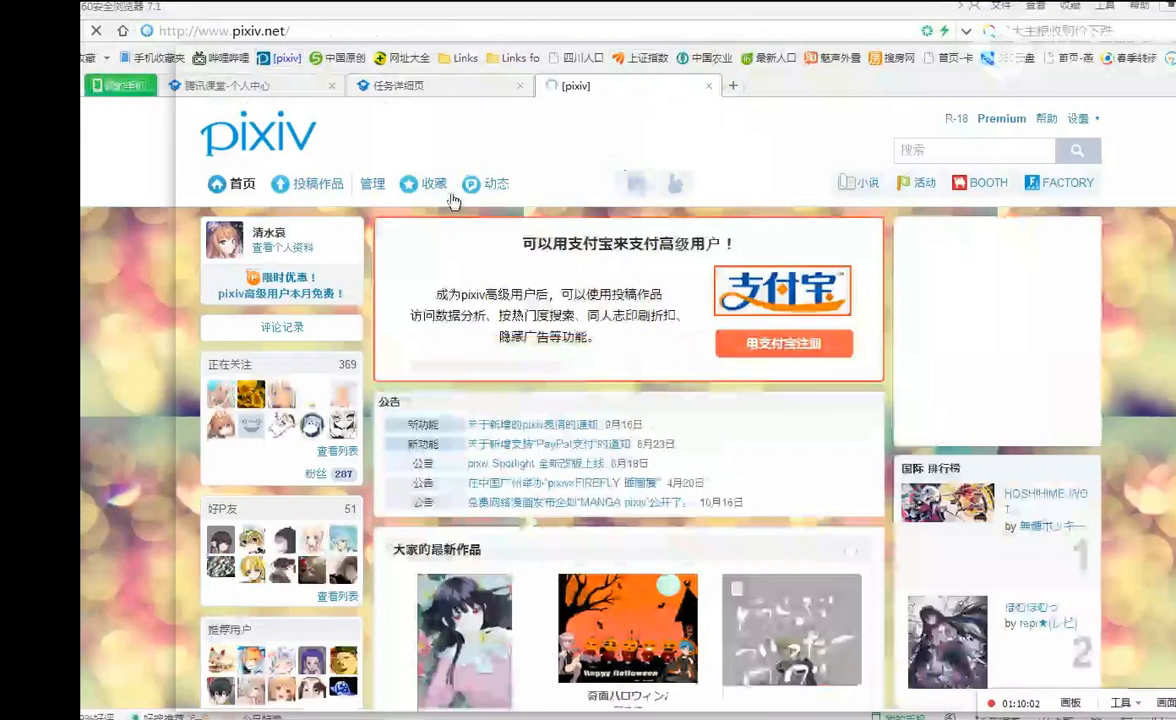
{"action": "left_click", "coordinate": [299, 249]}
{"action": "left_click", "coordinate": [370, 32]}
{"action": "right_click", "coordinate": [370, 35]}
{"action": "key", "text": "ctrl+c"}
{"action": "left_click", "coordinate": [396, 84]}
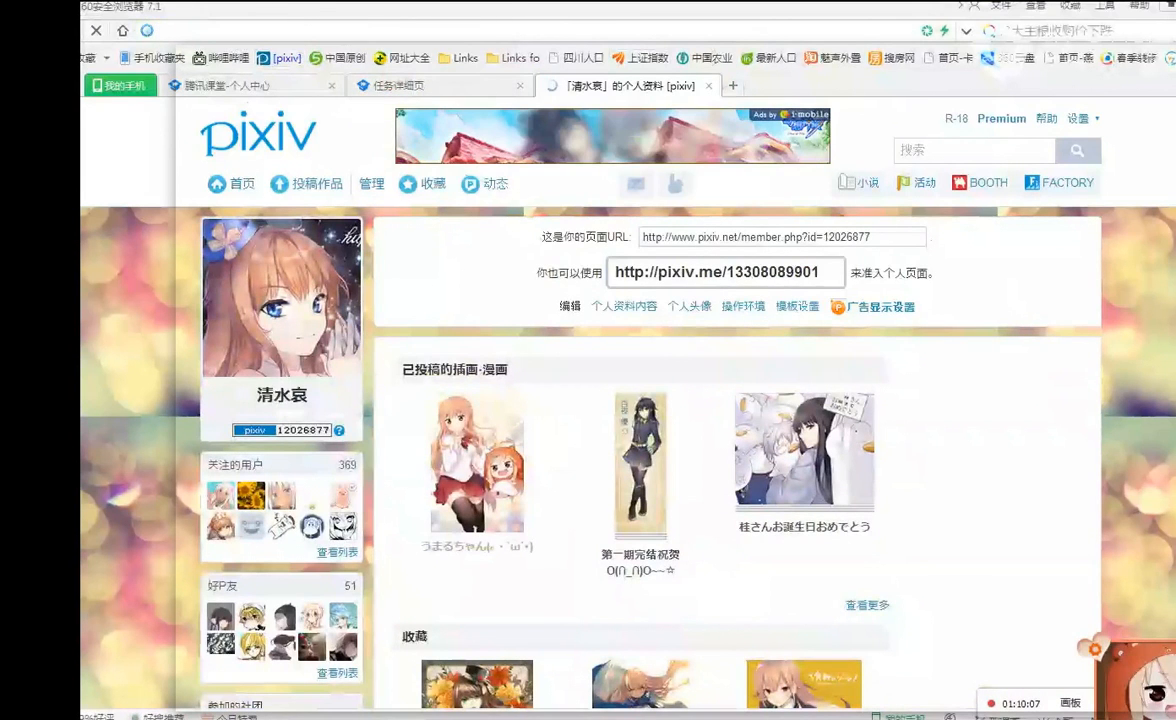
- Return to the class discussion chat and send the copied pixiv profile link
{"action": "left_click", "coordinate": [1168, 6]}
{"action": "right_click", "coordinate": [153, 566]}
{"action": "left_click", "coordinate": [200, 612]}
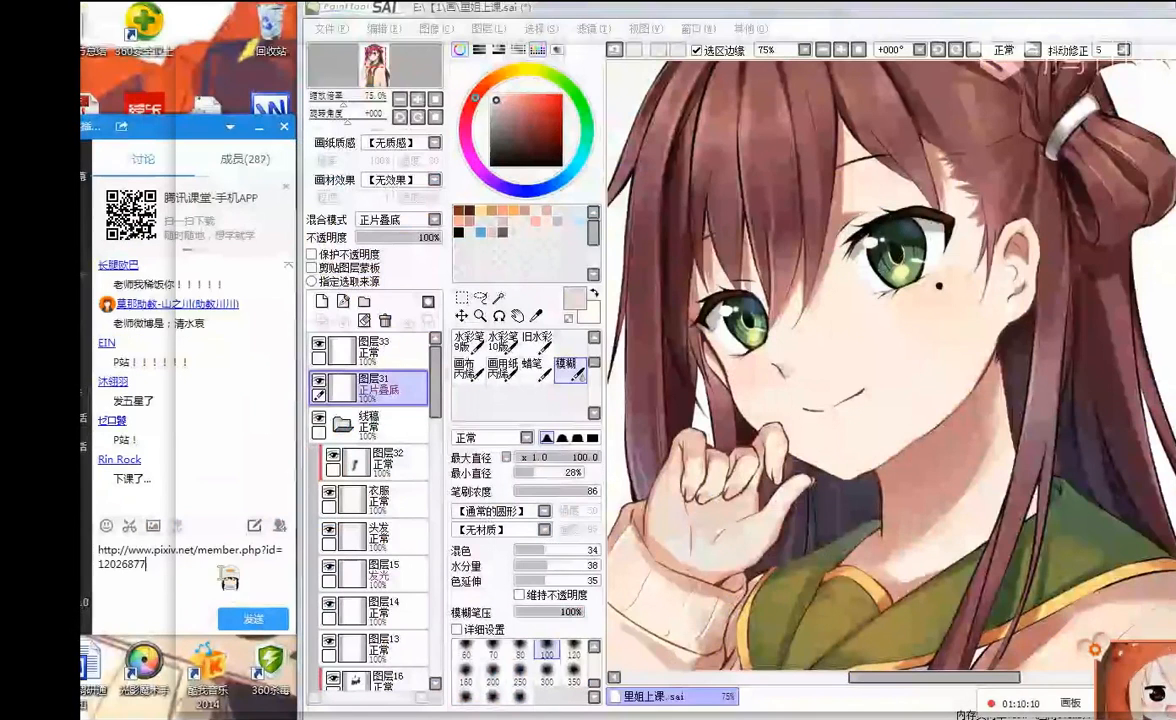
{"action": "key", "text": "Return"}
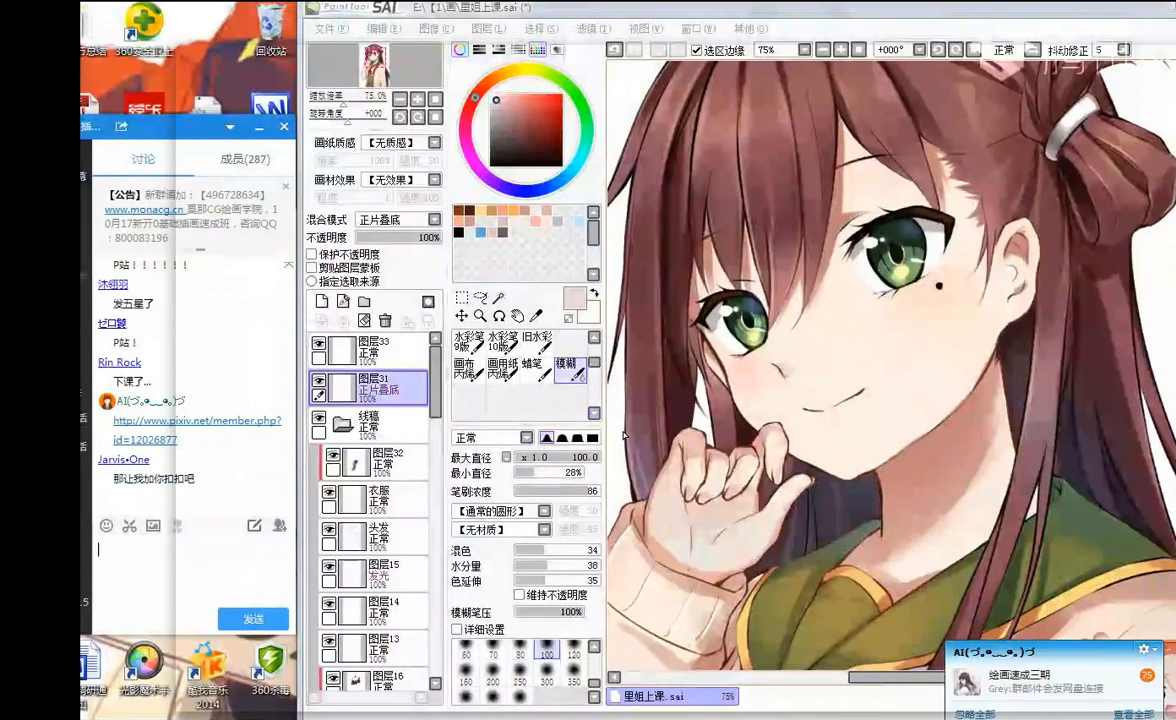
- Examine the finished illustration in PaintTool SAI as a whole and at closer range
{"action": "scroll", "coordinate": [845, 160], "scroll_direction": "down", "scroll_amount": 5}
{"action": "scroll", "coordinate": [848, 163], "scroll_direction": "up", "scroll_amount": 2}
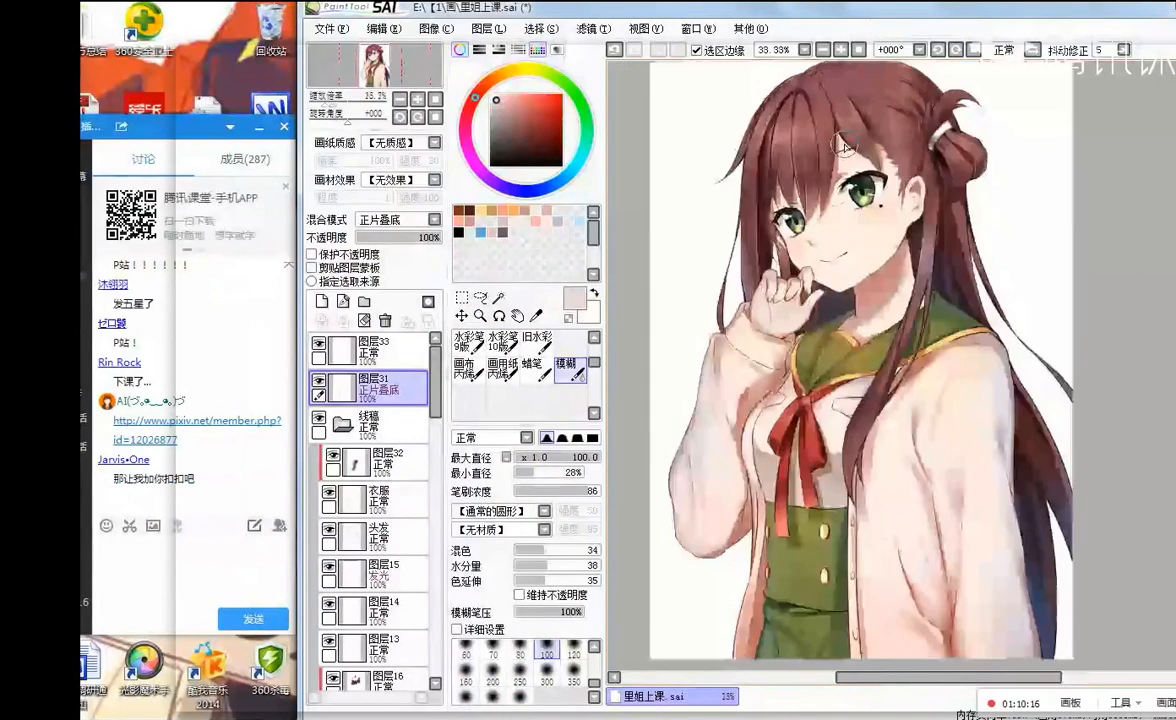
{"action": "scroll", "coordinate": [856, 130], "scroll_direction": "down", "scroll_amount": 1}
{"action": "scroll", "coordinate": [881, 128], "scroll_direction": "up", "scroll_amount": 1}
{"action": "scroll", "coordinate": [881, 128], "scroll_direction": "down", "scroll_amount": 1}
{"action": "scroll", "coordinate": [881, 128], "scroll_direction": "up", "scroll_amount": 1}
{"action": "scroll", "coordinate": [865, 150], "scroll_direction": "down", "scroll_amount": 1}
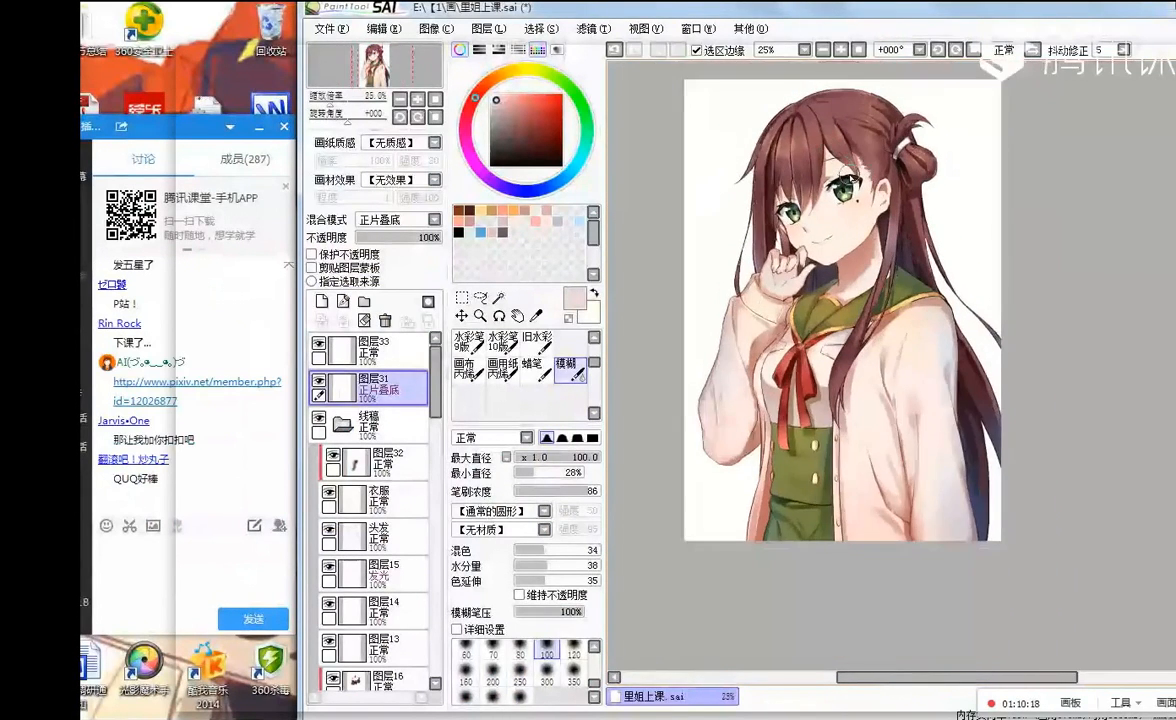
{"action": "scroll", "coordinate": [849, 175], "scroll_direction": "up", "scroll_amount": 1}
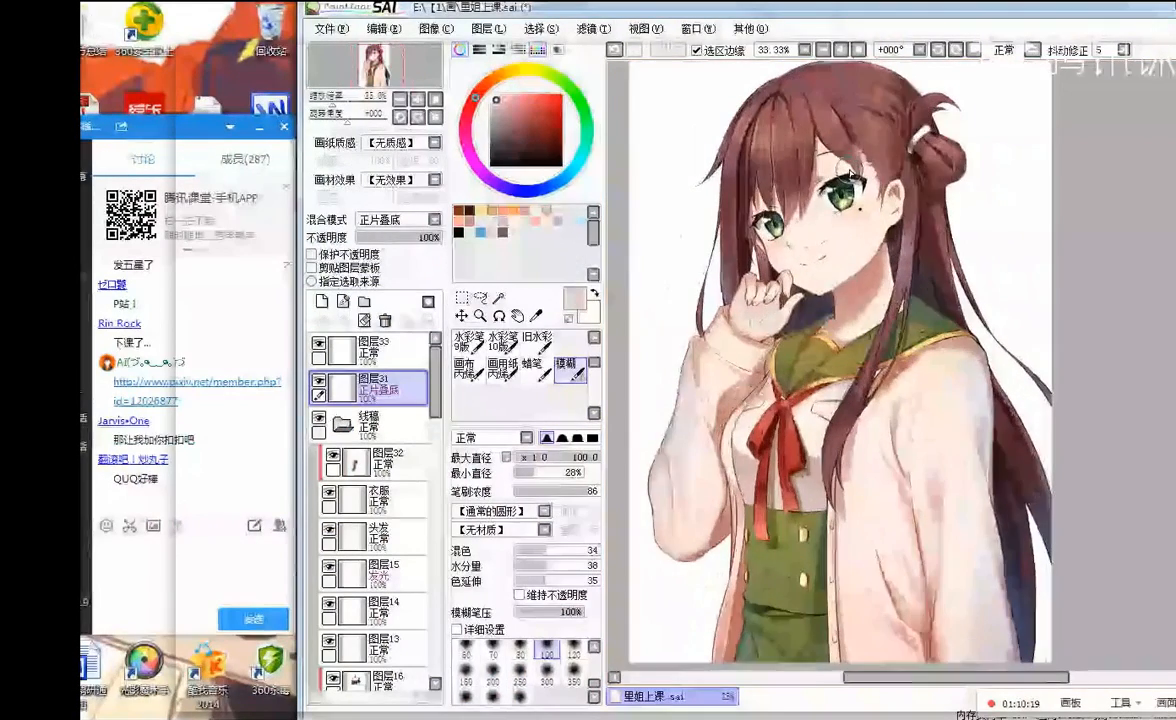
{"action": "scroll", "coordinate": [849, 175], "scroll_direction": "down", "scroll_amount": 1}
{"action": "scroll", "coordinate": [847, 160], "scroll_direction": "up", "scroll_amount": 1}
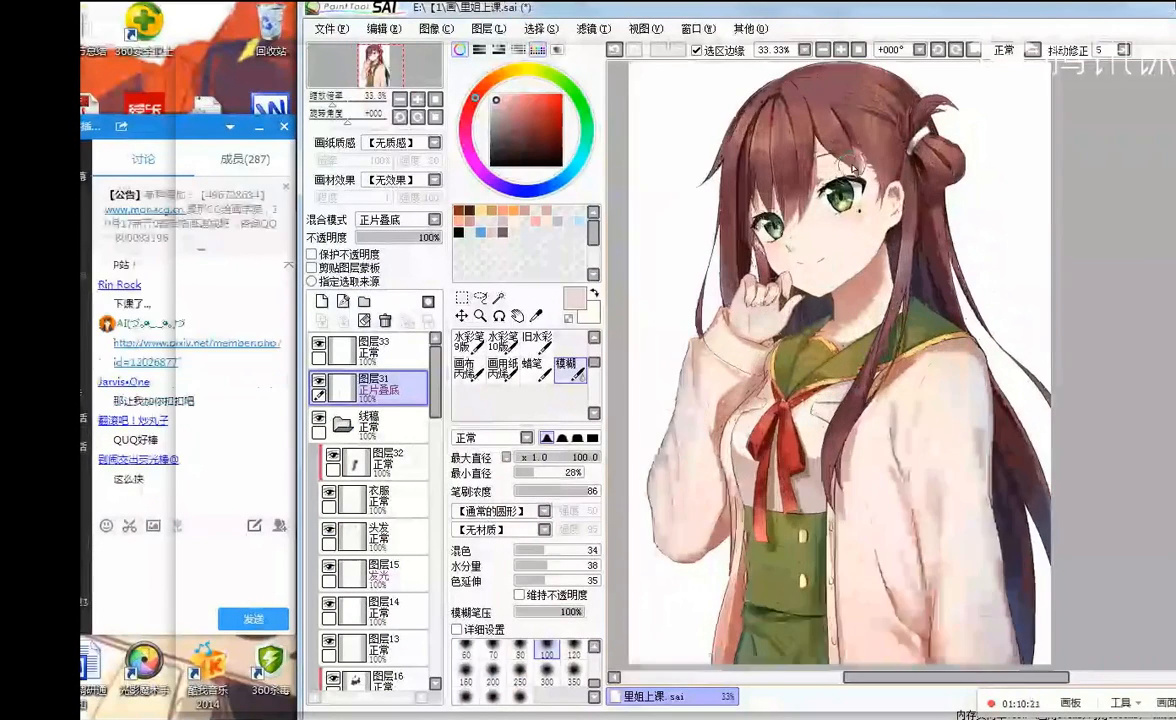
{"action": "scroll", "coordinate": [843, 135], "scroll_direction": "down", "scroll_amount": 1}
{"action": "scroll", "coordinate": [843, 131], "scroll_direction": "up", "scroll_amount": 1}
{"action": "scroll", "coordinate": [843, 131], "scroll_direction": "down", "scroll_amount": 1}
{"action": "scroll", "coordinate": [843, 131], "scroll_direction": "up", "scroll_amount": 1}
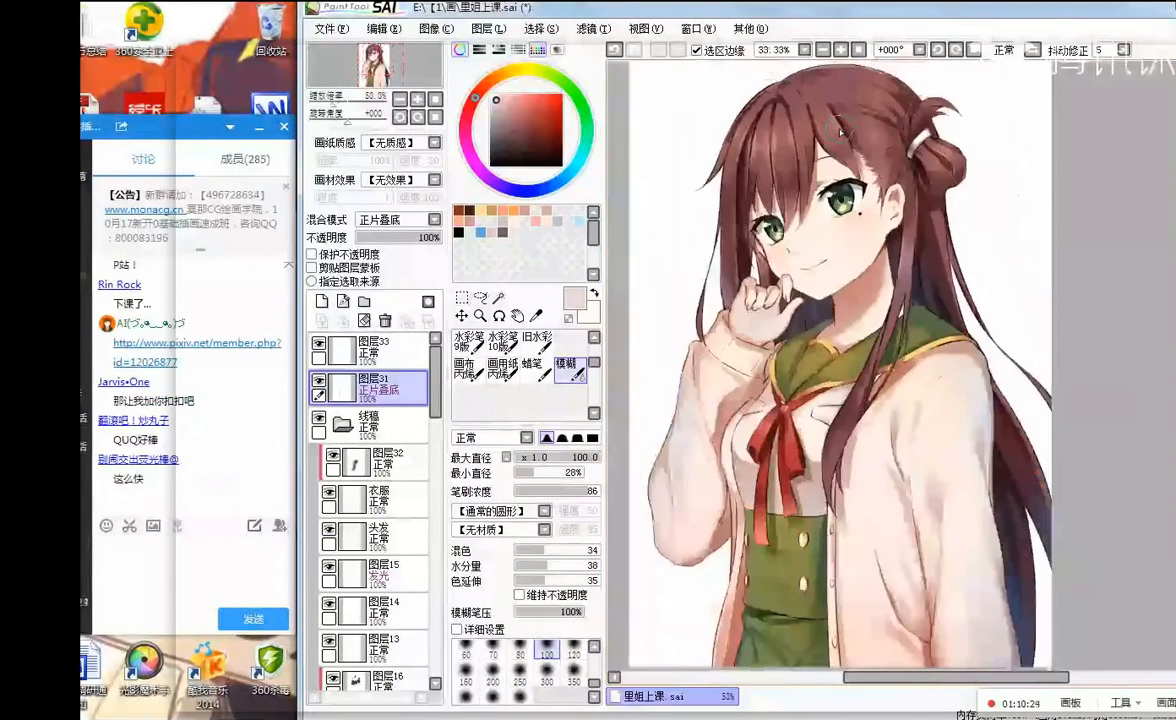
{"action": "scroll", "coordinate": [841, 133], "scroll_direction": "up", "scroll_amount": 1}
{"action": "scroll", "coordinate": [841, 133], "scroll_direction": "down", "scroll_amount": 1}
{"action": "scroll", "coordinate": [848, 234], "scroll_direction": "up", "scroll_amount": 2}
{"action": "scroll", "coordinate": [850, 230], "scroll_direction": "down", "scroll_amount": 2}
- Mirror the canvas view horizontally to examine the figure's balance and proportions, and restore the normal orientation
{"action": "key", "text": "h"}
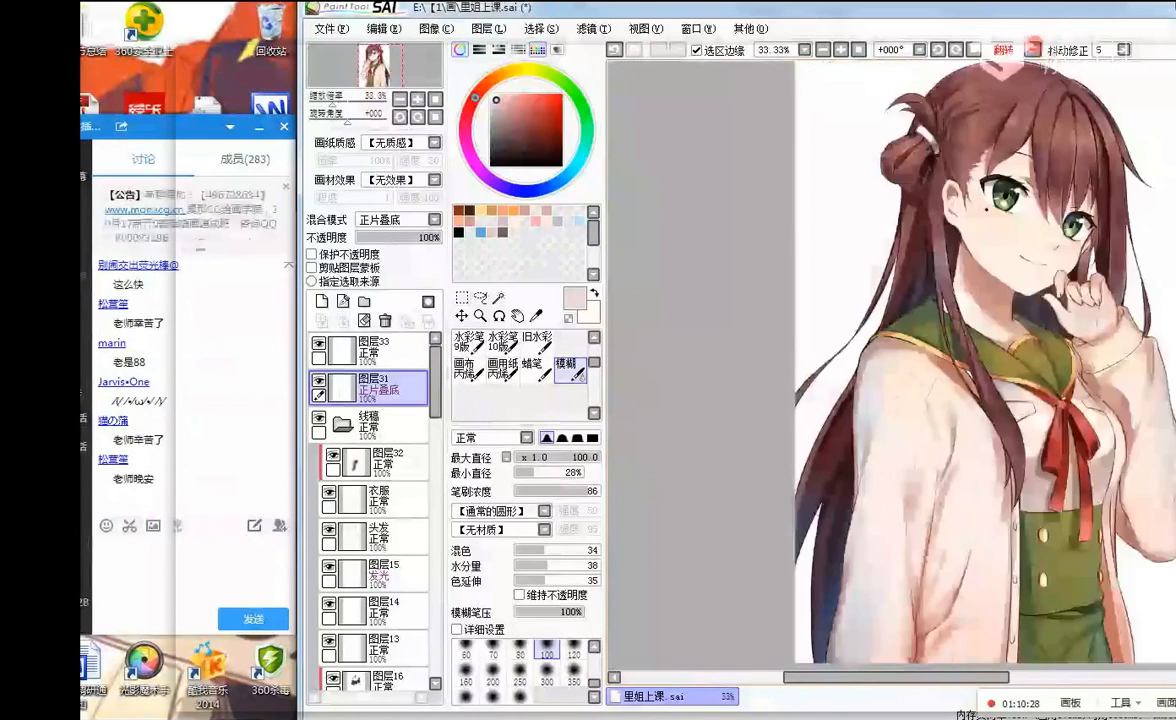
{"action": "scroll", "coordinate": [725, 198], "scroll_direction": "down", "scroll_amount": 2}
{"action": "scroll", "coordinate": [723, 198], "scroll_direction": "up", "scroll_amount": 2}
{"action": "scroll", "coordinate": [724, 200], "scroll_direction": "down", "scroll_amount": 1}
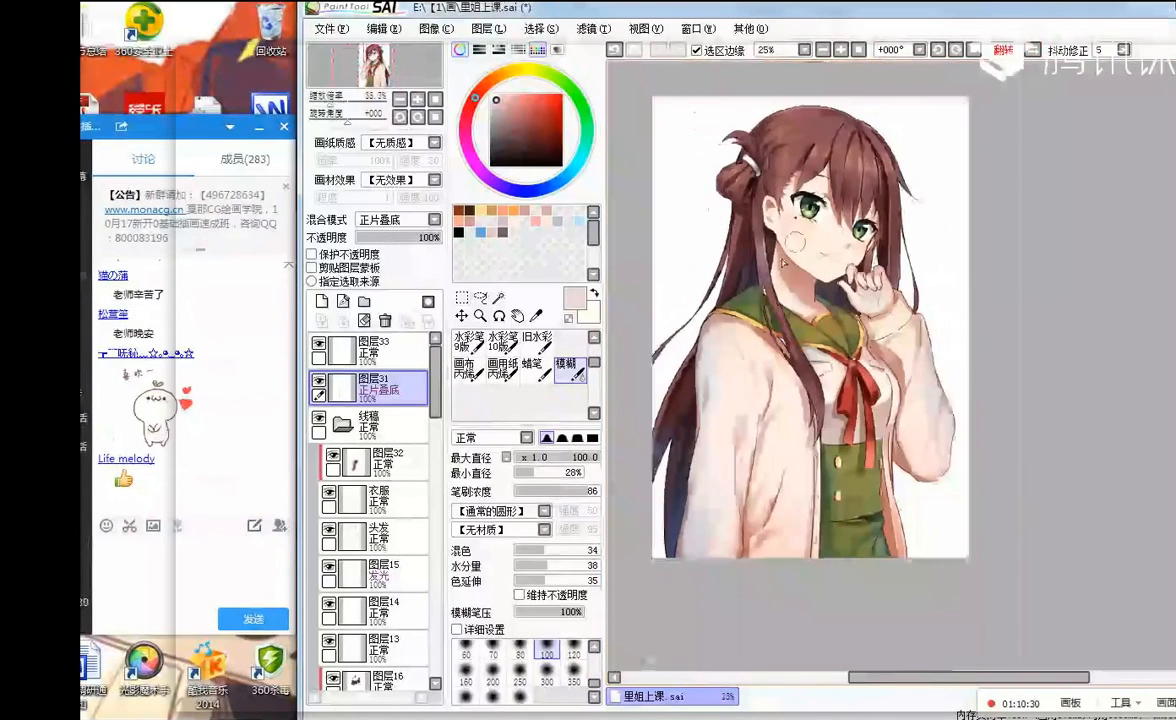
{"action": "scroll", "coordinate": [795, 242], "scroll_direction": "up", "scroll_amount": 1}
{"action": "scroll", "coordinate": [790, 280], "scroll_direction": "down", "scroll_amount": 1}
{"action": "scroll", "coordinate": [786, 318], "scroll_direction": "up", "scroll_amount": 1}
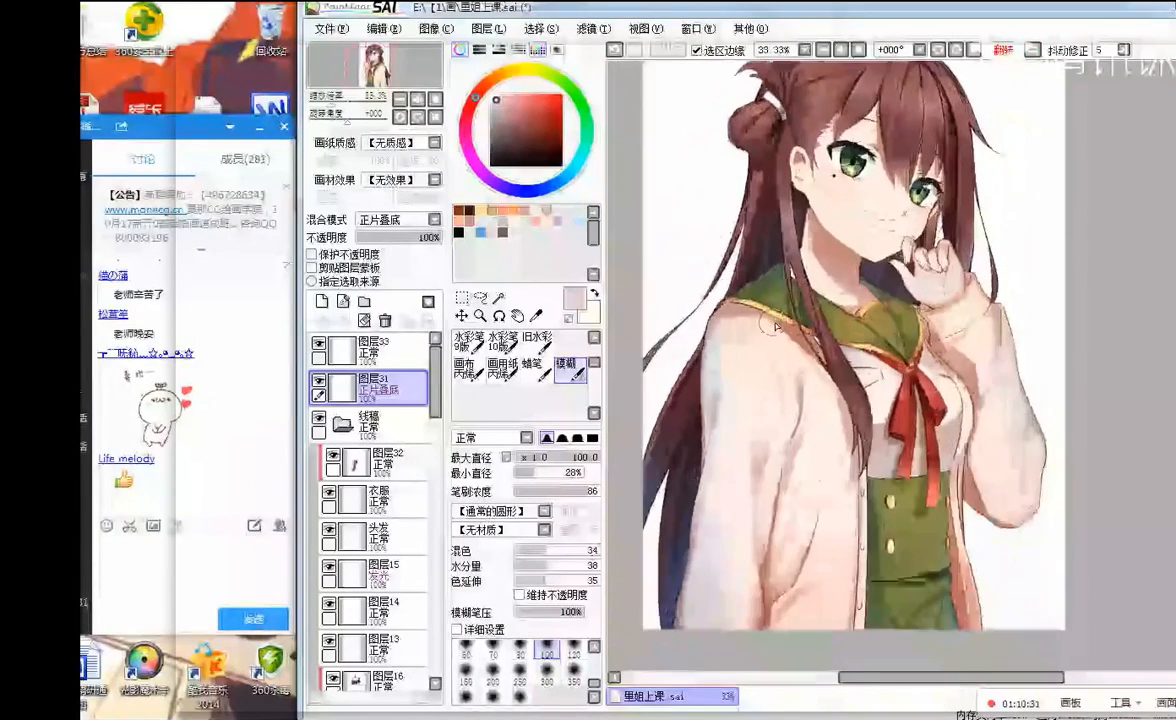
{"action": "scroll", "coordinate": [790, 300], "scroll_direction": "down", "scroll_amount": 1}
{"action": "scroll", "coordinate": [800, 260], "scroll_direction": "up", "scroll_amount": 1}
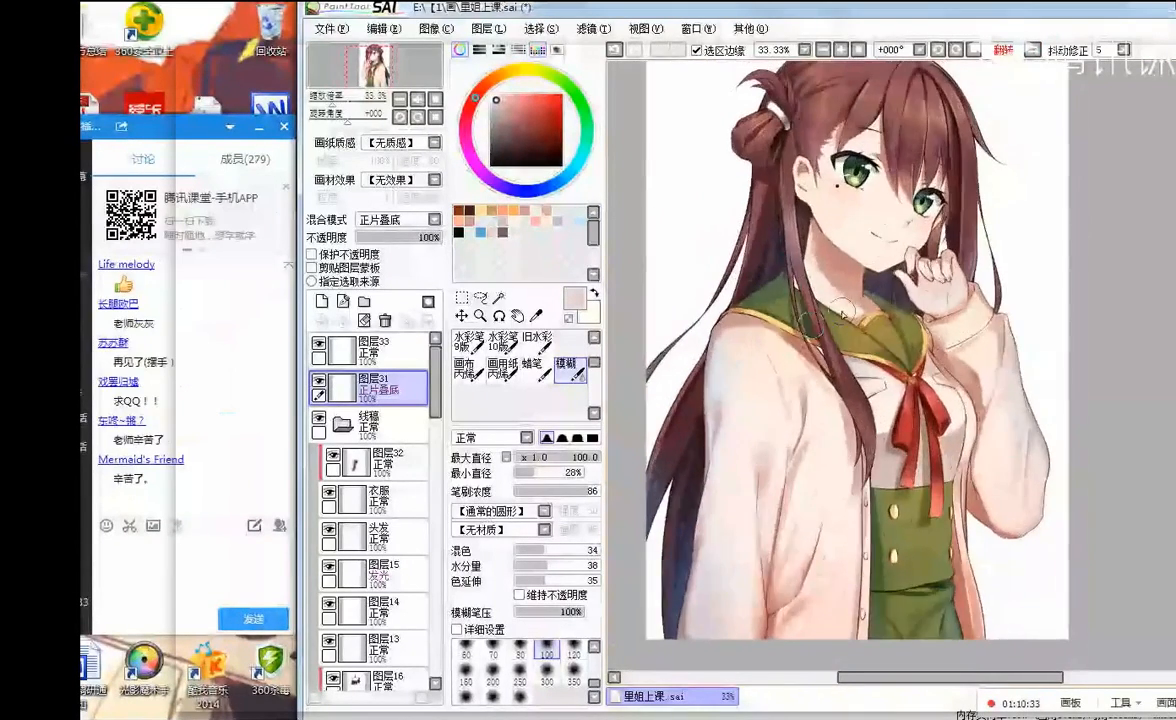
{"action": "scroll", "coordinate": [812, 200], "scroll_direction": "down", "scroll_amount": 1}
{"action": "scroll", "coordinate": [985, 258], "scroll_direction": "up", "scroll_amount": 3}
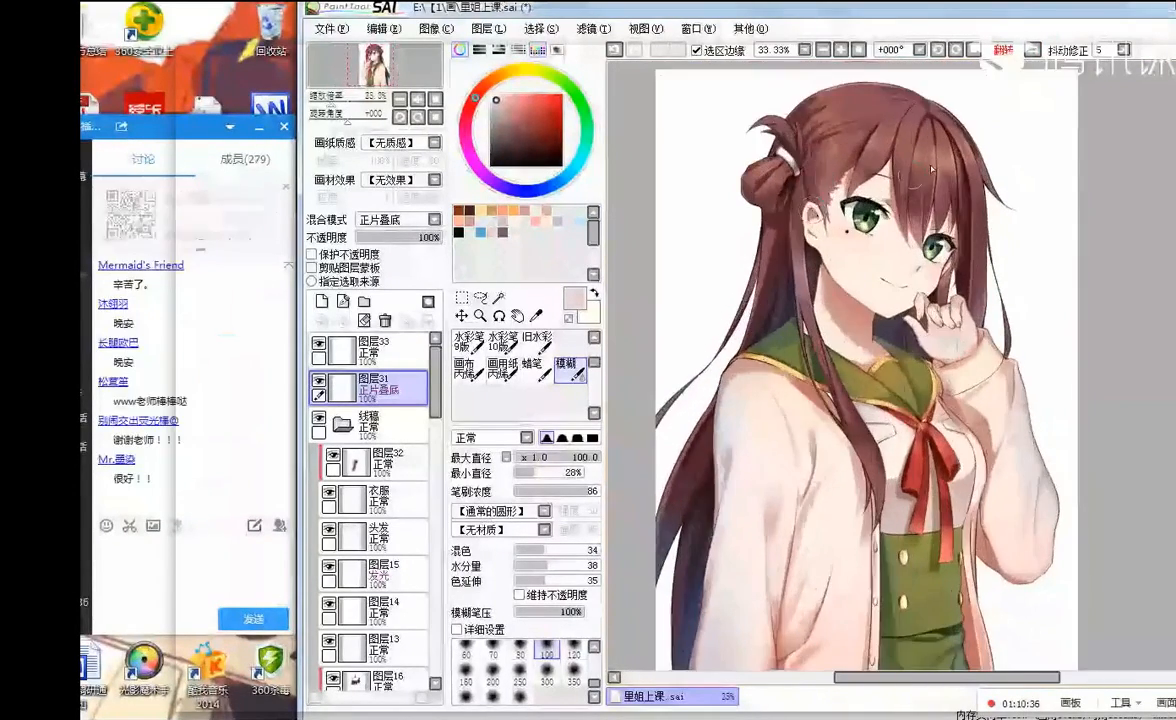
{"action": "scroll", "coordinate": [985, 258], "scroll_direction": "down", "scroll_amount": 3}
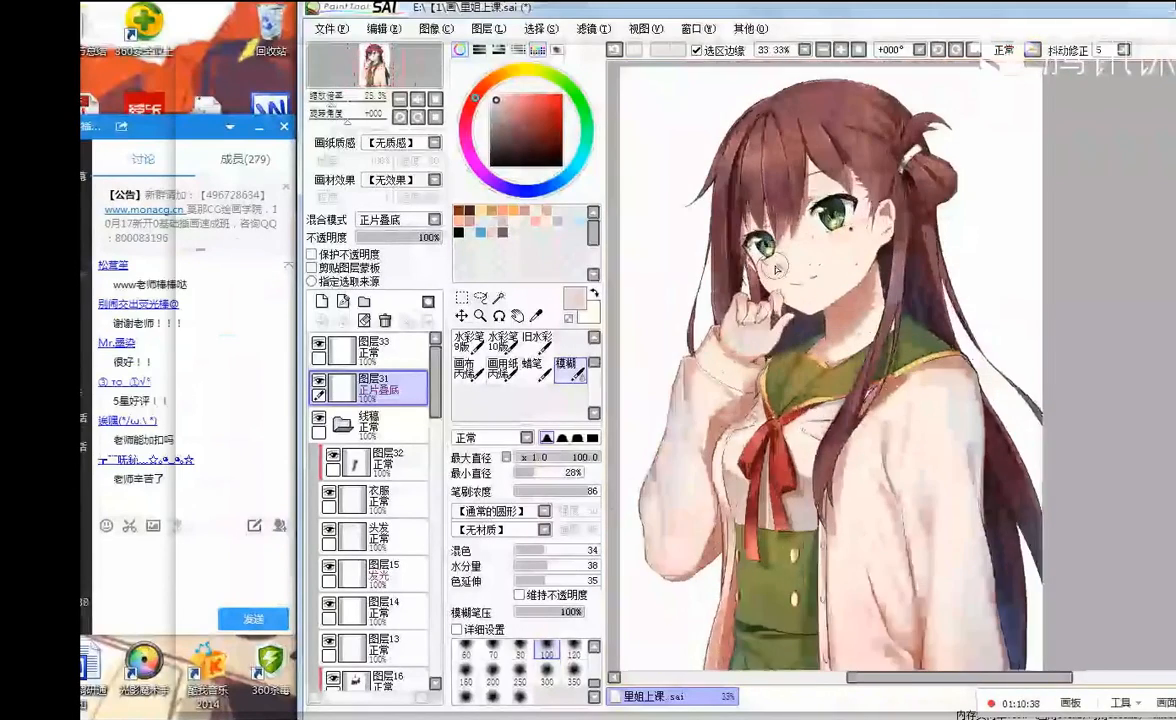